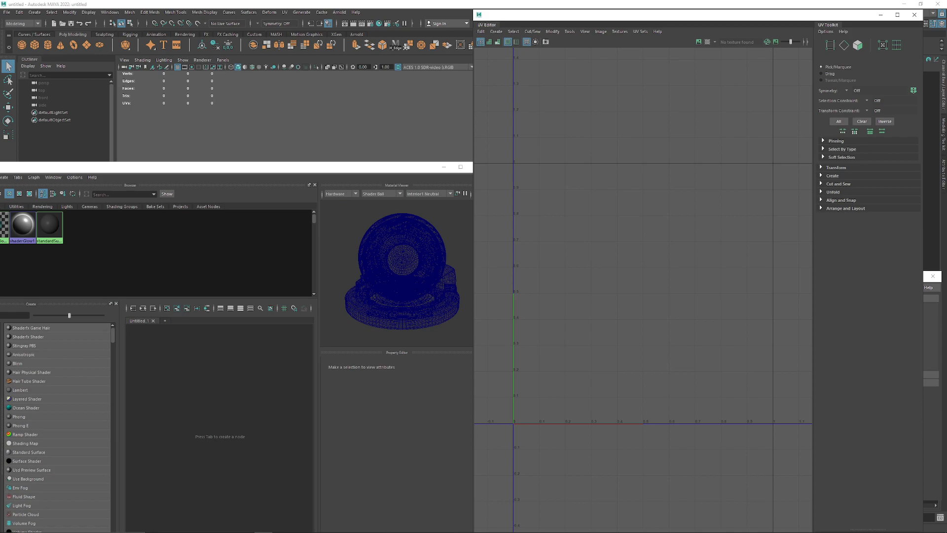
Step: Open the recent scene sewer.mb and set the viewport's view transform to Un-tone-mapped (sRGB)
left_click(6, 12)
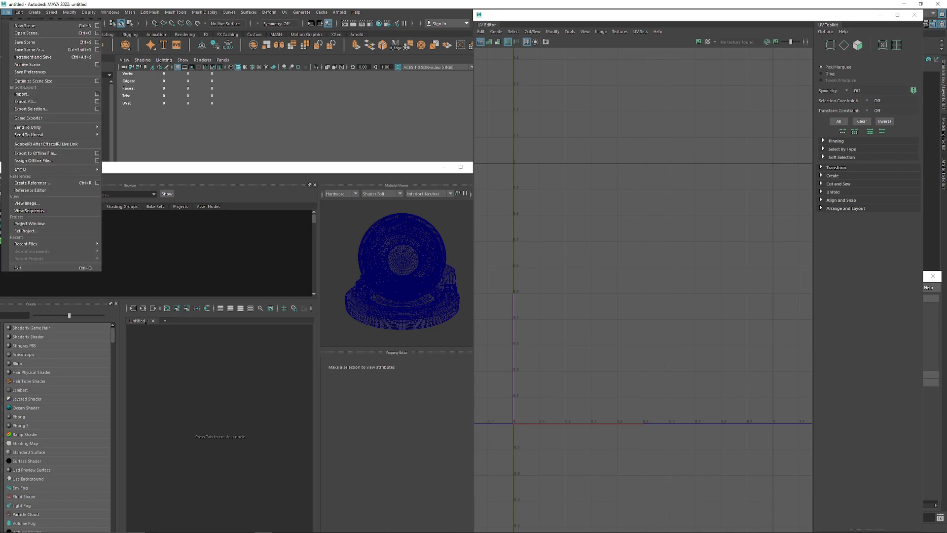
mouse_move(26, 244)
left_click(180, 244)
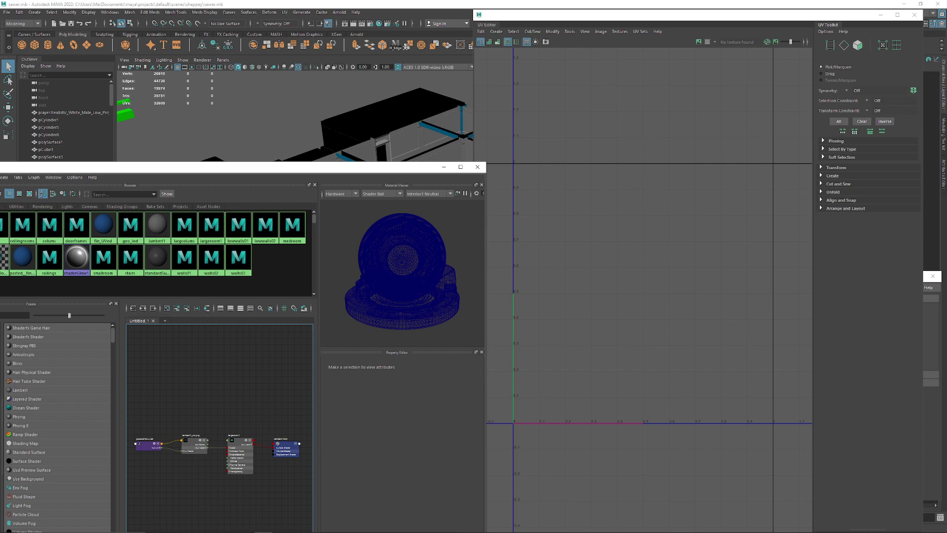
left_click(434, 67)
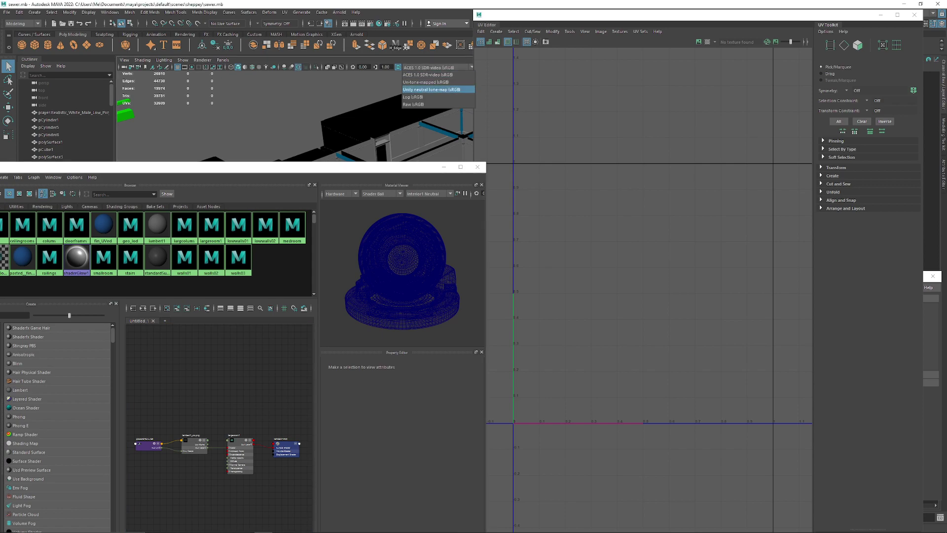
left_click(434, 82)
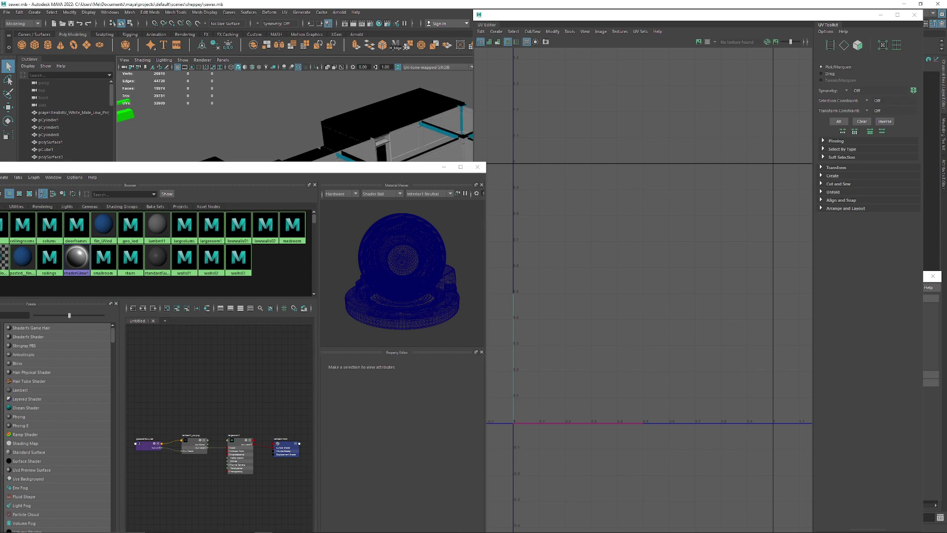
Step: Minimize the Hypershade and UV Editor windows and turn on textured display in the perspective view
left_click(444, 166)
left_click(880, 15)
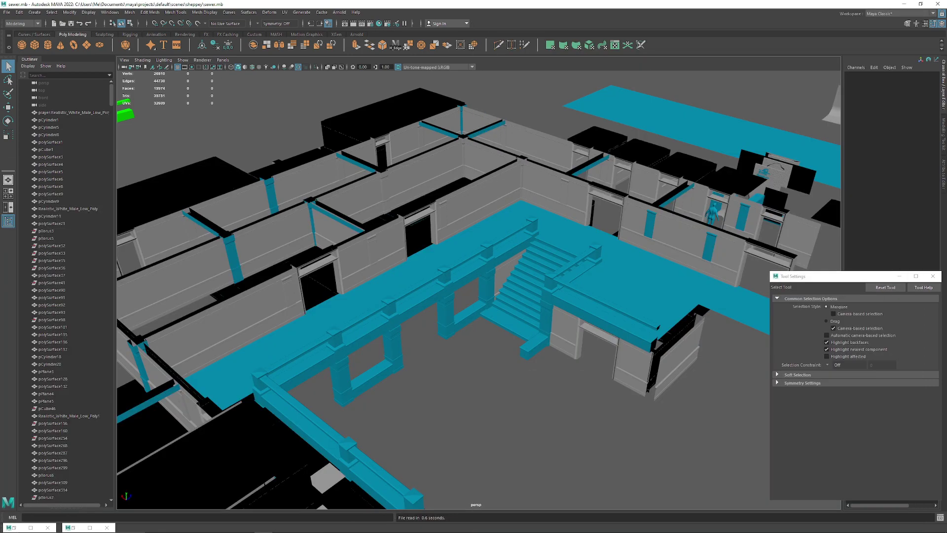
left_click_drag(478, 306, 418, 280, "alt")
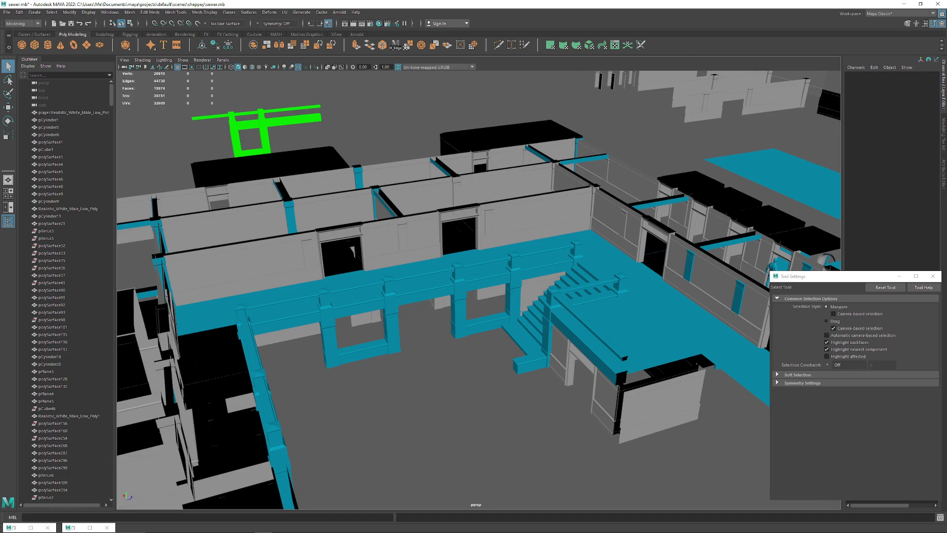
key("6")
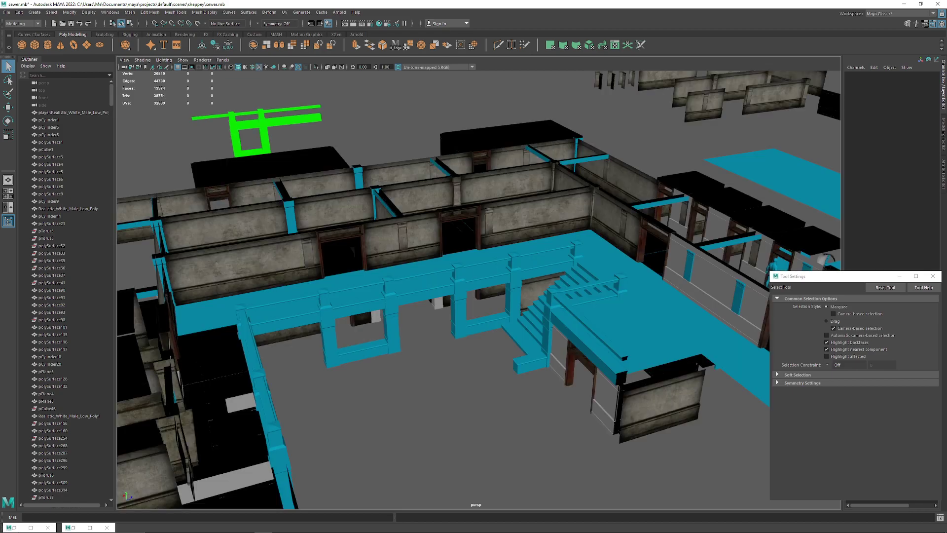
Step: Examine the textured walls, pilasters and door frames along the upper-floor walkway and through the adjoining rooms
scroll(478, 289, "up", 3)
left_click_drag(479, 289, 471, 247, "alt")
scroll(478, 289, "up", 3)
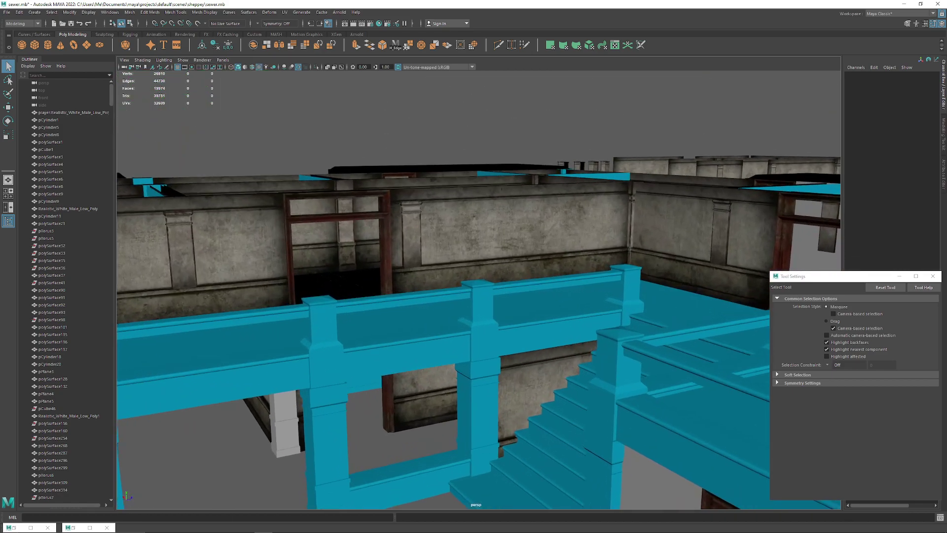
middle_click_drag(478, 289, 355, 284, "alt")
left_click_drag(444, 281, 489, 239, "alt")
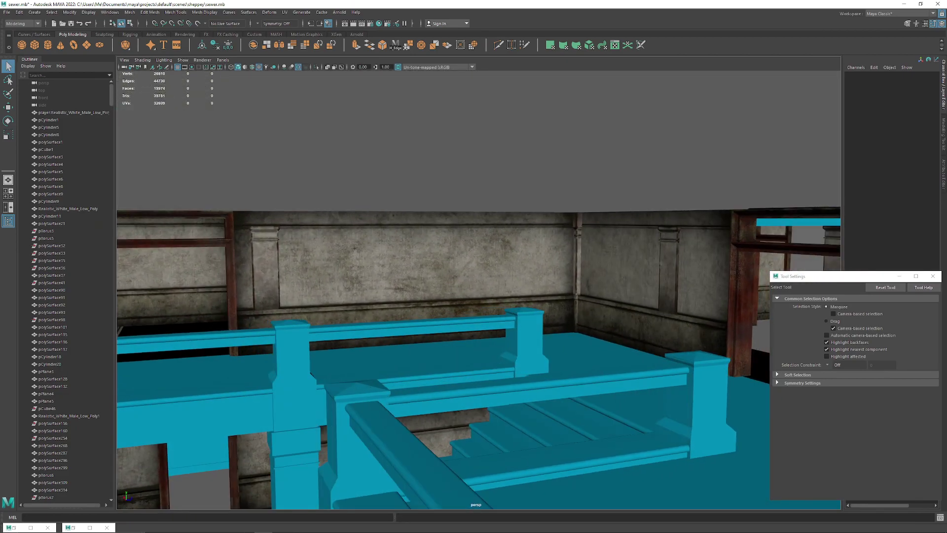
middle_click_drag(489, 239, 316, 241, "alt")
middle_click_drag(479, 289, 384, 291, "alt")
scroll(478, 290, "up", 4)
middle_click_drag(479, 289, 459, 247, "alt")
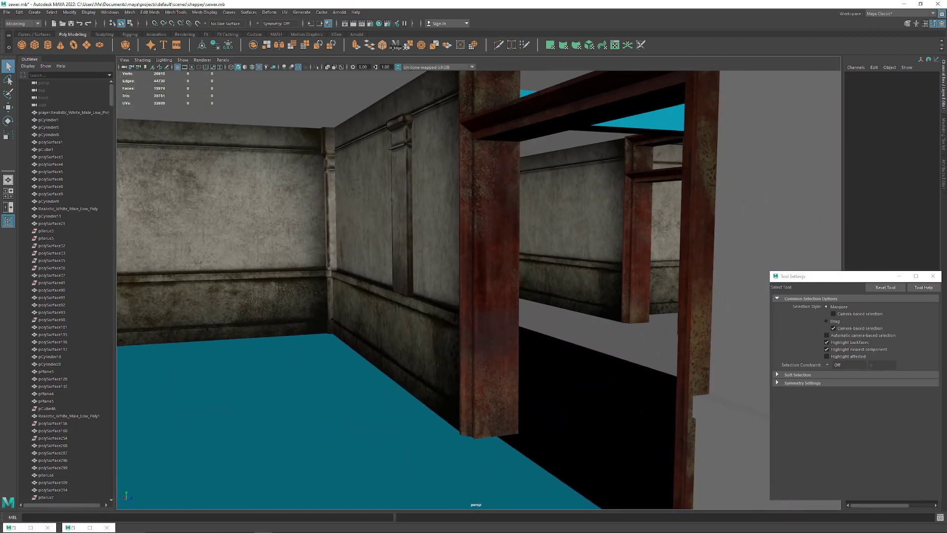
scroll(478, 289, "up", 2)
left_click_drag(479, 289, 538, 289, "alt")
middle_click_drag(538, 289, 486, 340, "alt")
scroll(478, 290, "up", 4)
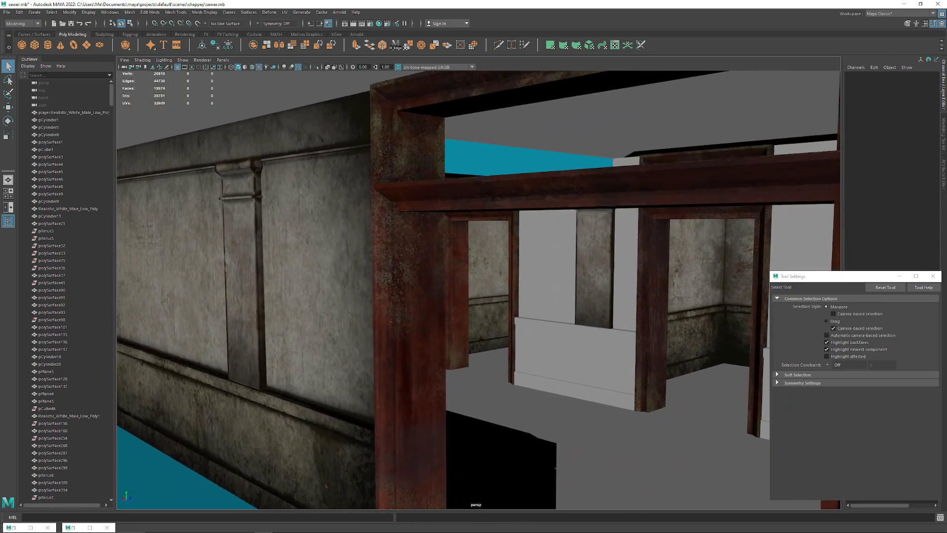
left_click_drag(478, 289, 434, 289, "alt")
scroll(479, 289, "down", 4)
middle_click_drag(543, 296, 276, 288, "alt")
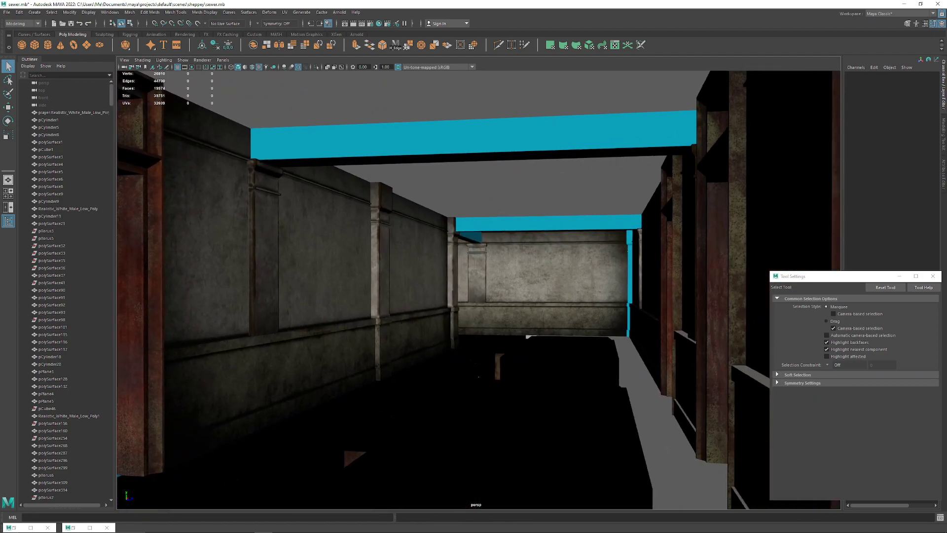
left_click_drag(444, 290, 533, 288, "alt")
scroll(478, 289, "down", 2)
middle_click_drag(478, 289, 511, 295, "alt")
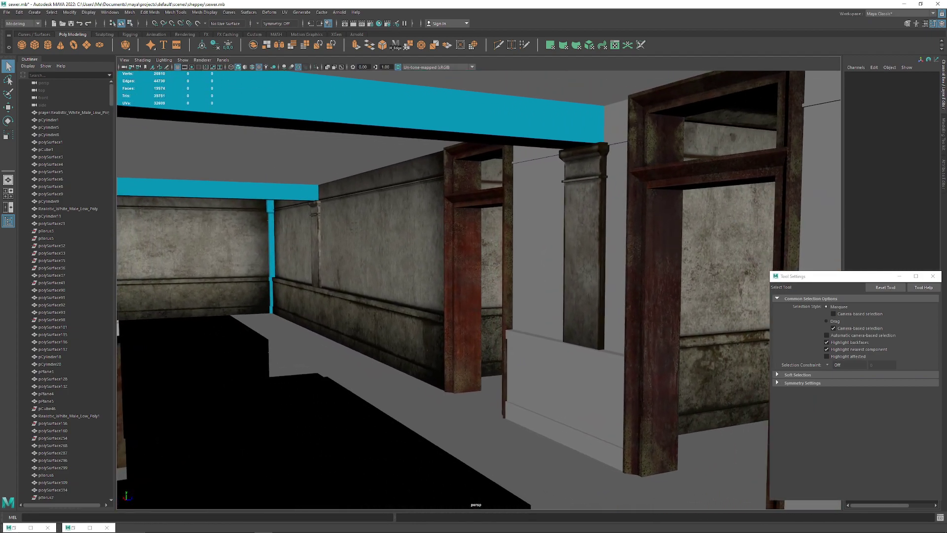
Step: Examine the lower hallway's columns, beams, low walls and doorways to compare textured and untextured pieces
left_click_drag(510, 295, 479, 291, "alt")
scroll(478, 290, "down", 8)
middle_click_drag(479, 290, 616, 291, "alt")
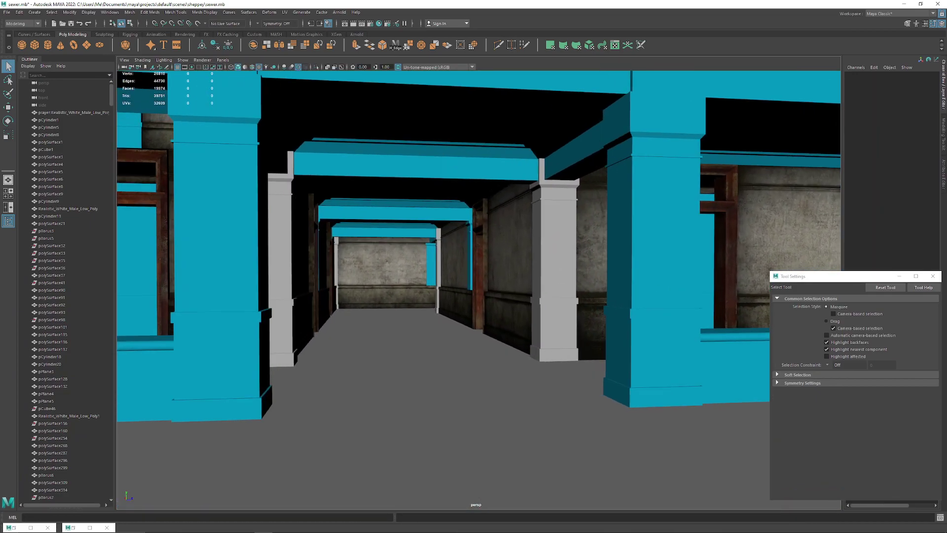
scroll(479, 290, "up", 3)
scroll(479, 290, "down", 3)
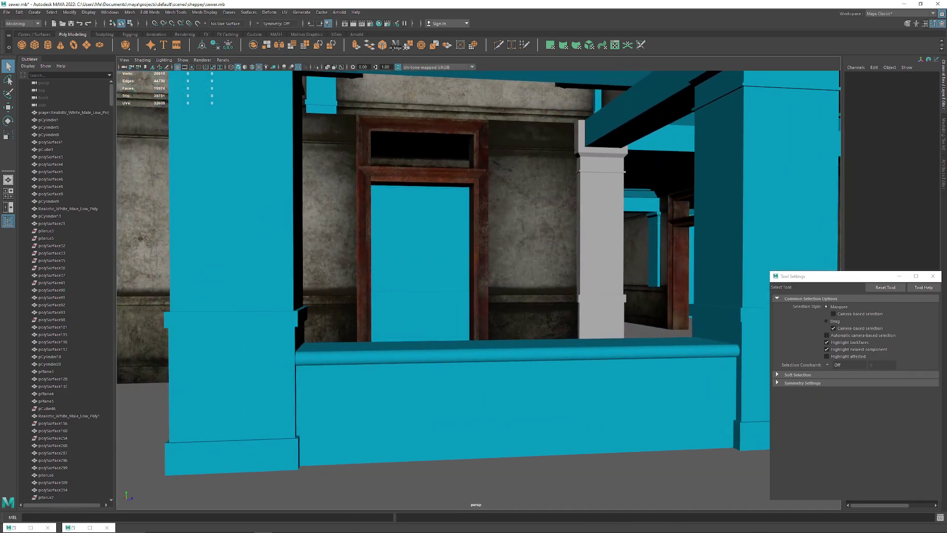
scroll(478, 289, "up", 3)
left_click_drag(478, 289, 557, 289, "alt")
middle_click_drag(479, 290, 626, 316, "alt")
scroll(478, 289, "up", 1)
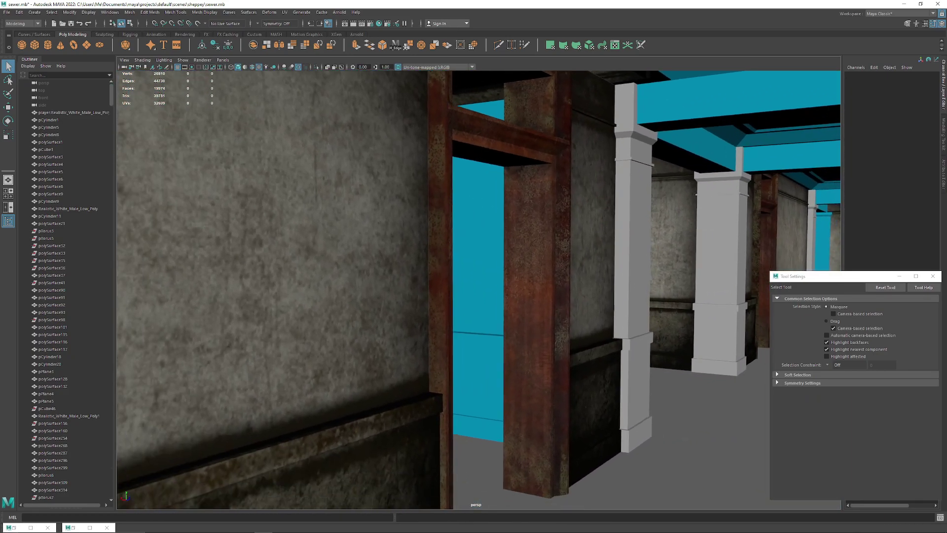
left_click_drag(479, 290, 548, 281, "alt")
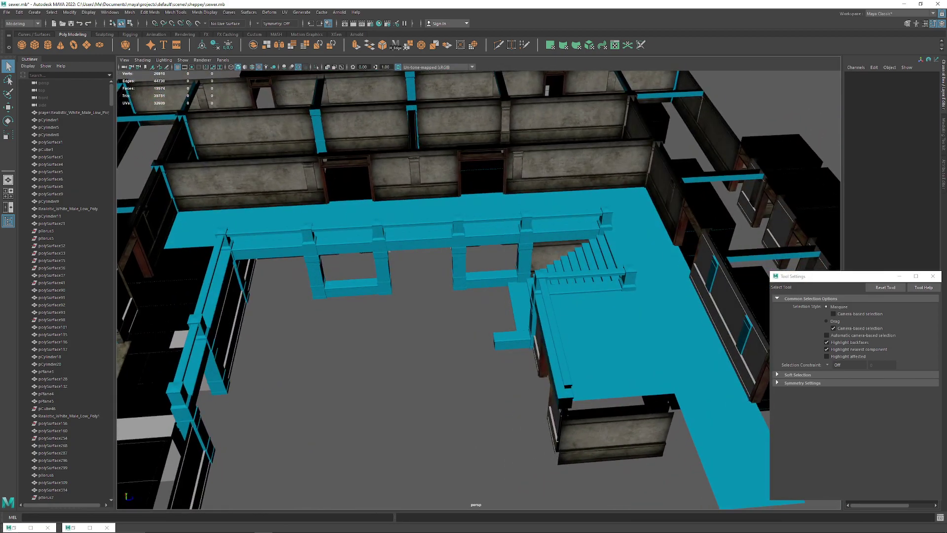
Step: Select the combined balcony columns and check their assigned material in the Hypershade
left_click(460, 268)
left_click_drag(459, 269, 429, 259, "alt")
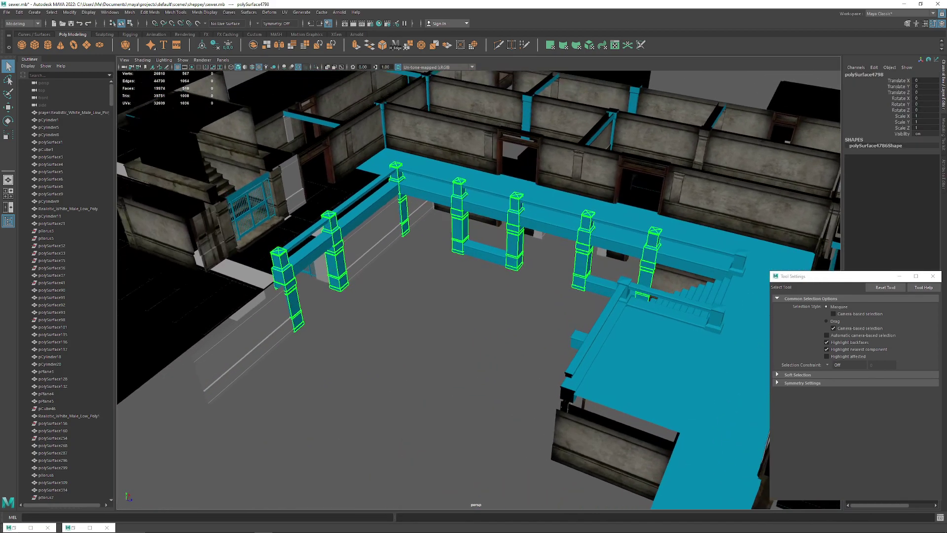
left_click(14, 527)
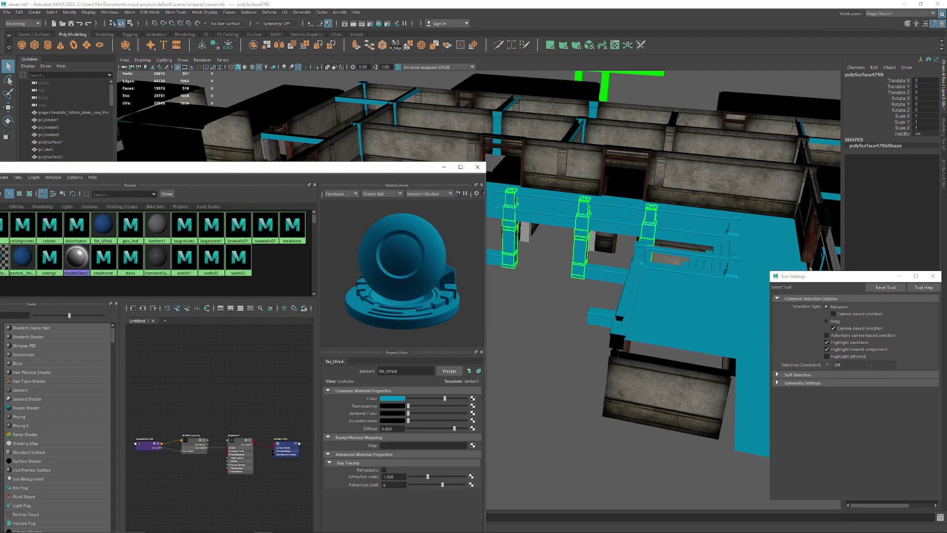
left_click(444, 168)
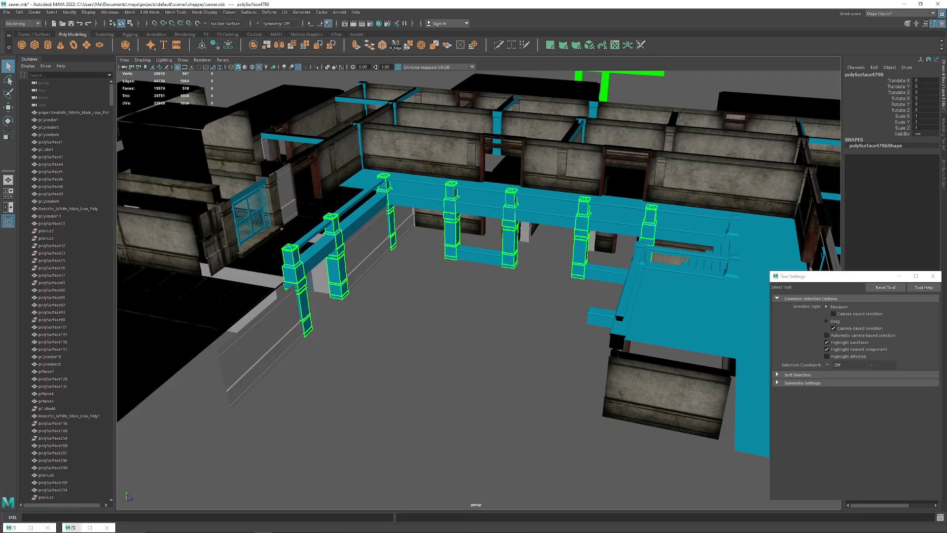
Step: Bring up the columns' UV layout in the UV Editor and expand the UV Toolkit sections from Transform to Arrange and Layout
left_click(73, 527)
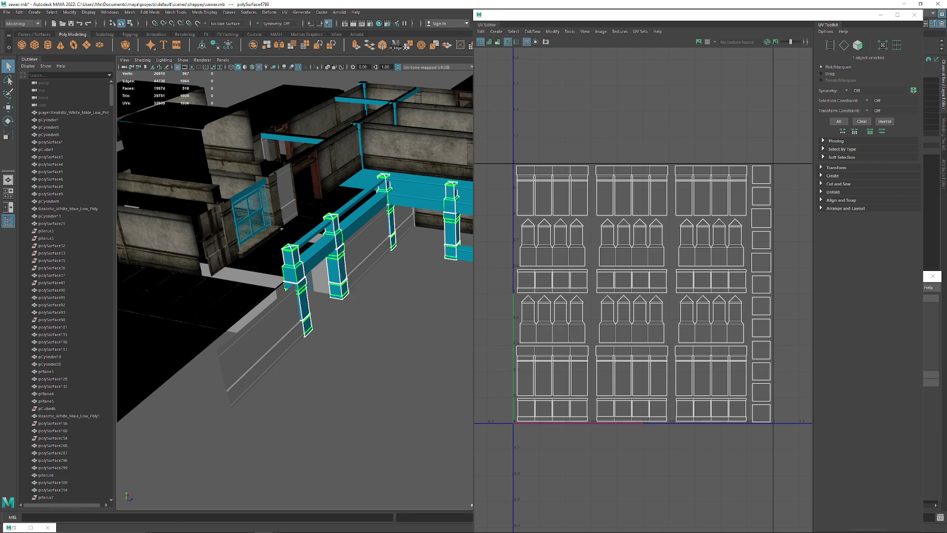
scroll(658, 239, "up", 2)
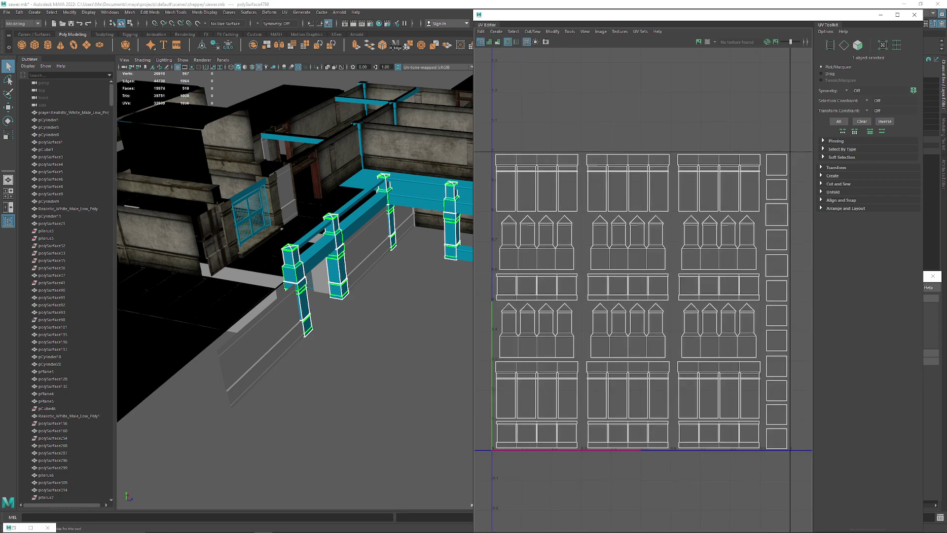
left_click(838, 208)
left_click(838, 201)
left_click(834, 192)
left_click(836, 184)
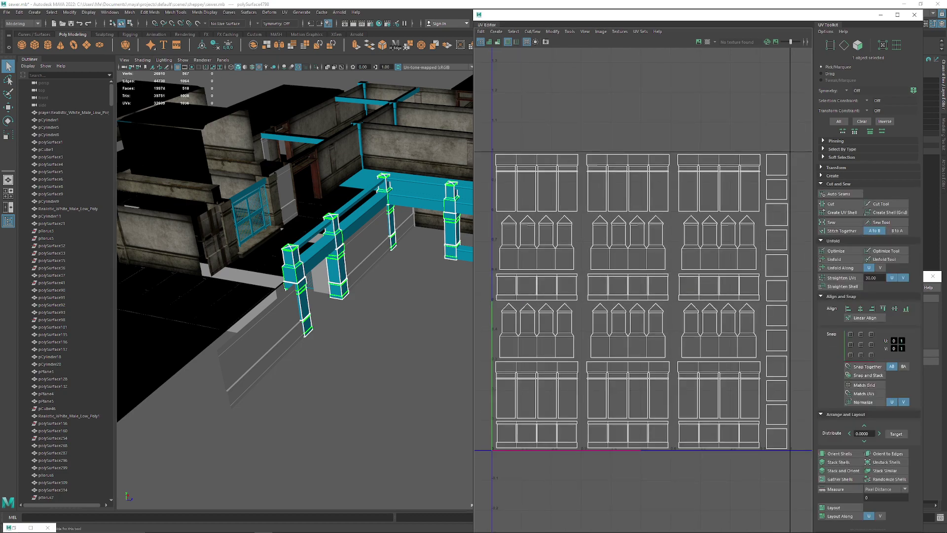
left_click(833, 175)
left_click(835, 167)
Step: Inspect the columns' UV shells within the 0-1 tile and minimize the UV Editor
scroll(606, 290, "down", 3)
scroll(619, 296, "up", 2)
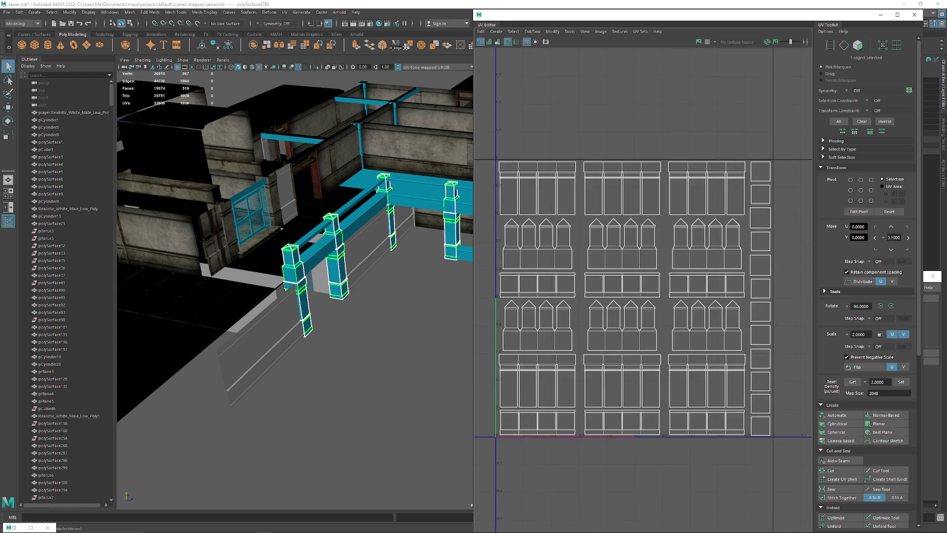
right_click_drag(618, 296, 618, 296, "alt")
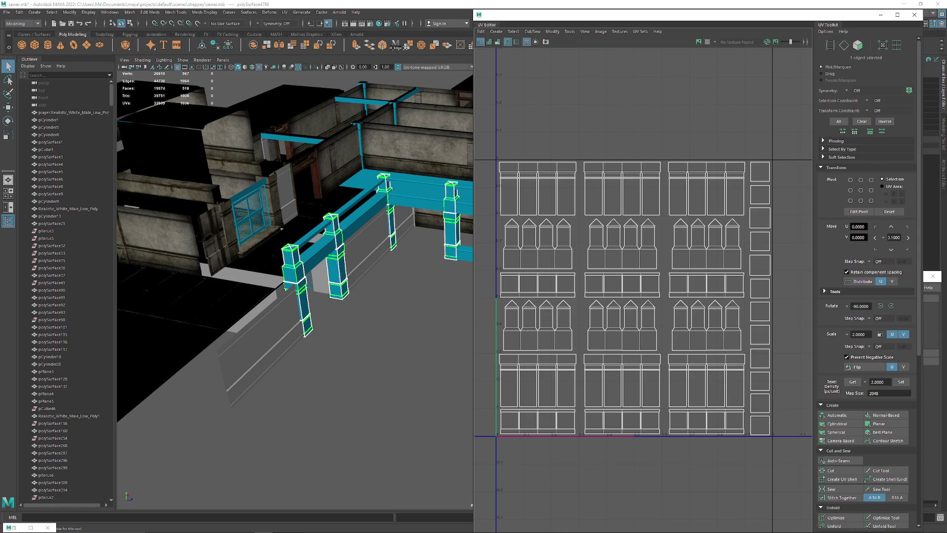
left_click(880, 15)
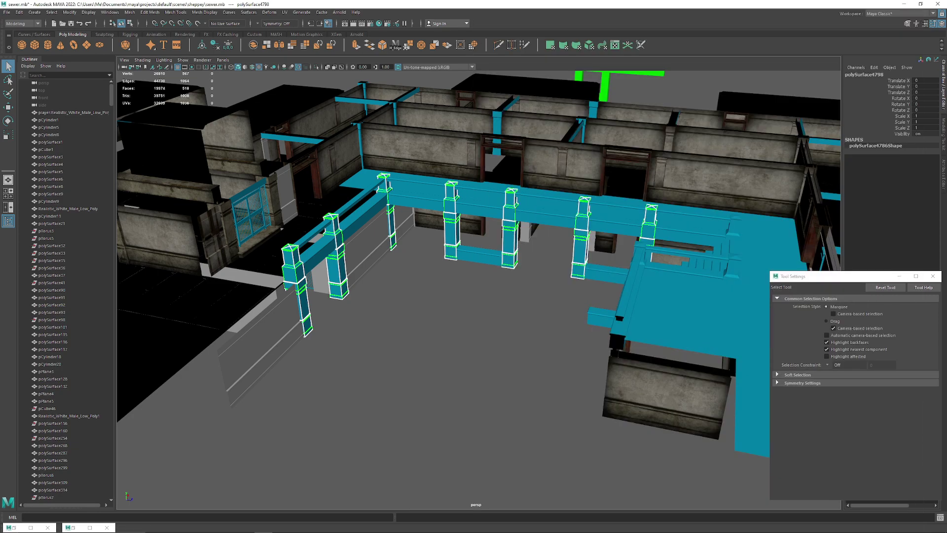
Step: Duplicate the balcony columns and move the copy about 11.5 units up in Y, above the building
left_click_drag(494, 296, 493, 247, "alt")
left_click_drag(649, 212, 434, 278, "alt")
key("w")
scroll(536, 281, "down", 5)
left_click_drag(530, 301, 528, 288, "alt")
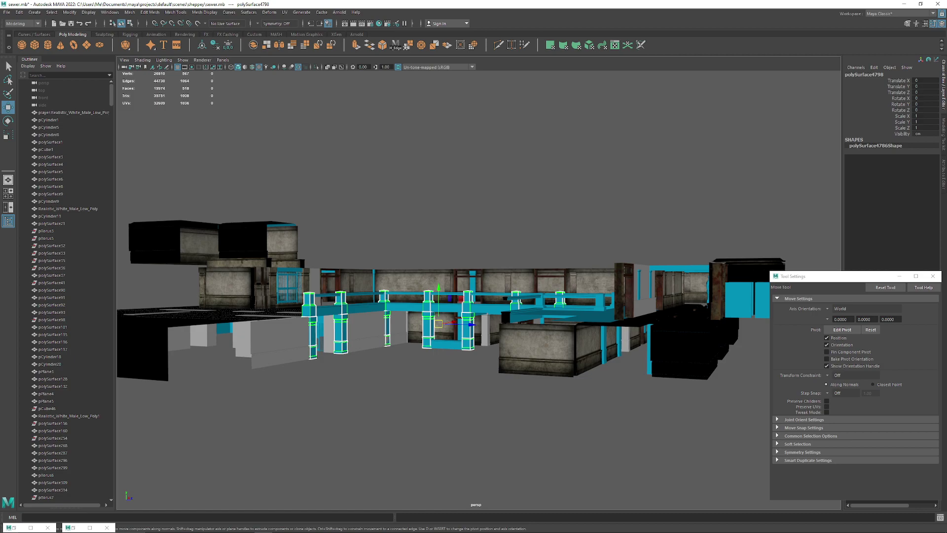
key("ctrl+d")
left_click_drag(438, 288, 523, 157)
scroll(440, 148, "up", 5)
left_click_drag(543, 194, 444, 153, "alt")
left_click(444, 138)
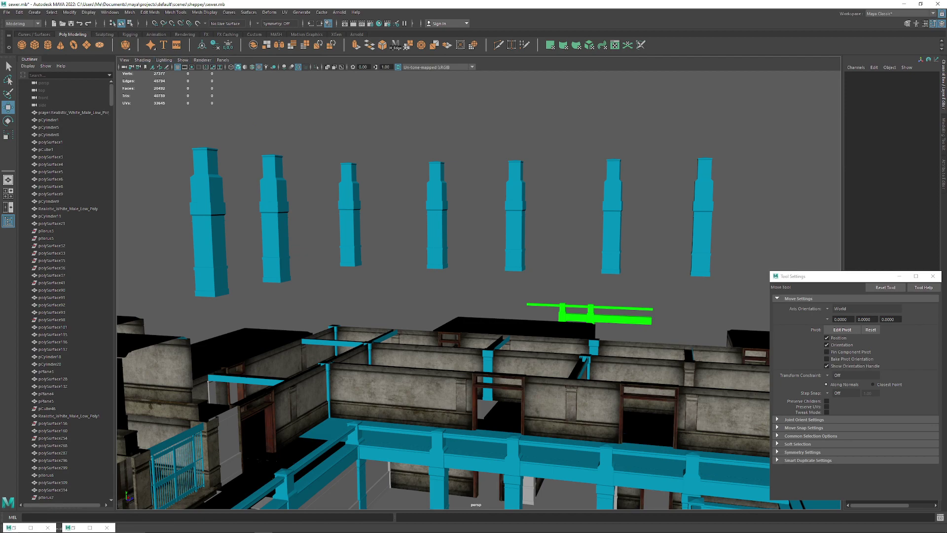
Step: Create a polygon plane and move it beneath the raised columns, at about X -51, Y 8.2, Z -59.5
left_click(86, 44)
scroll(444, 237, "down", 8)
left_click_drag(394, 222, 496, 261, "alt")
left_click_drag(356, 165, 316, 311)
scroll(478, 291, "up", 1)
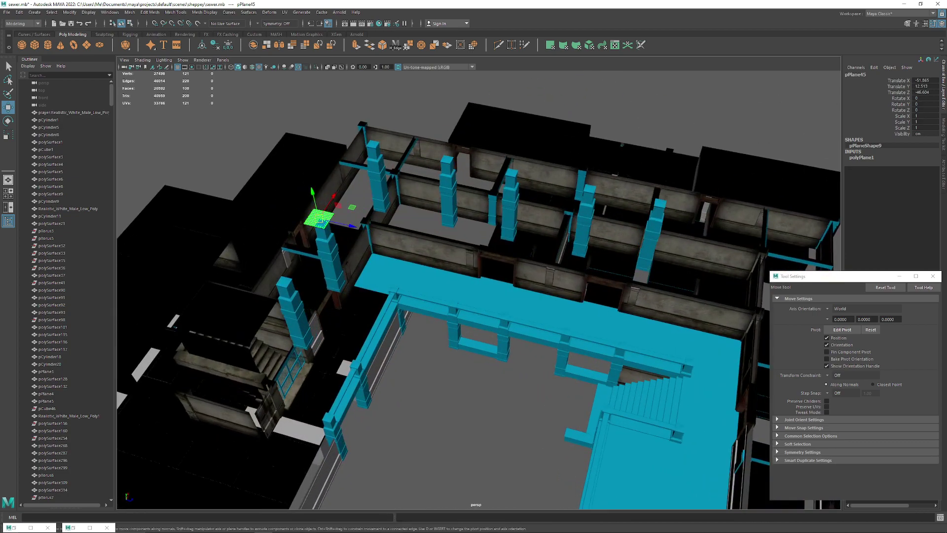
left_click_drag(321, 223, 375, 306)
scroll(479, 290, "down", 5)
left_click_drag(478, 316, 484, 271, "alt")
left_click_drag(549, 296, 616, 254)
scroll(479, 290, "up", 5)
Step: Scale the plane uniformly to about 19 so that it spans the area under the raised columns
key("r")
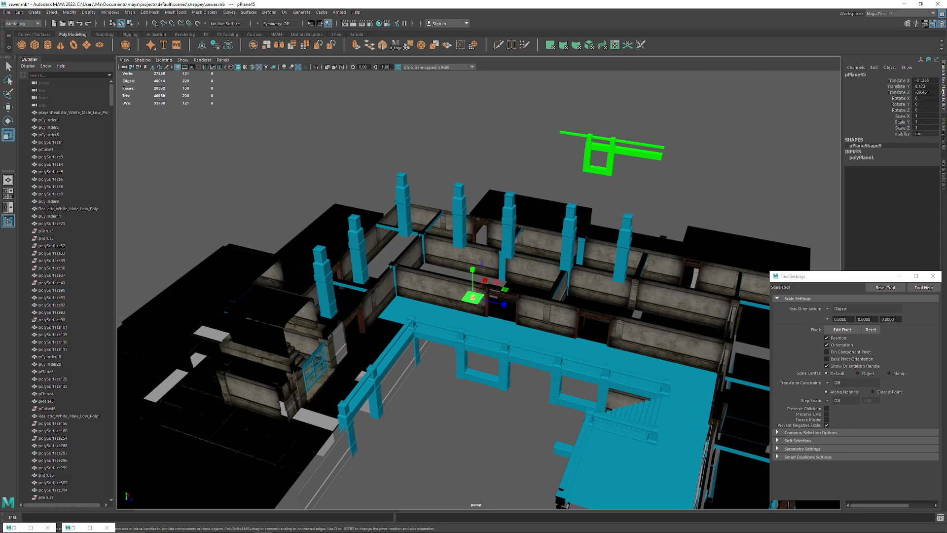
left_click_drag(473, 297, 641, 297)
left_click_drag(641, 297, 676, 231, "alt")
scroll(513, 251, "up", 4)
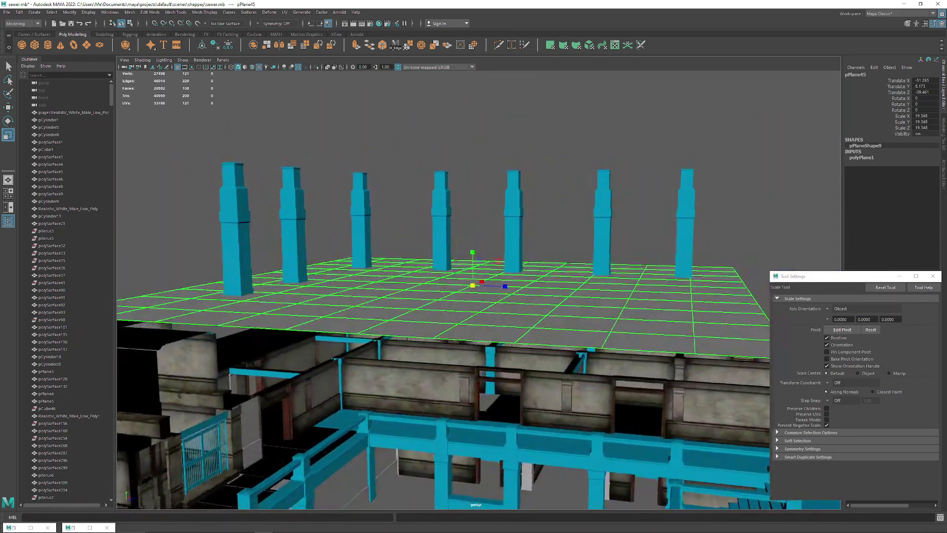
Step: Check from below and above how the plane meets the bases of the raised columns
middle_click_drag(675, 232, 694, 267, "alt")
scroll(694, 266, "up", 5)
left_click_drag(695, 267, 801, 212, "alt")
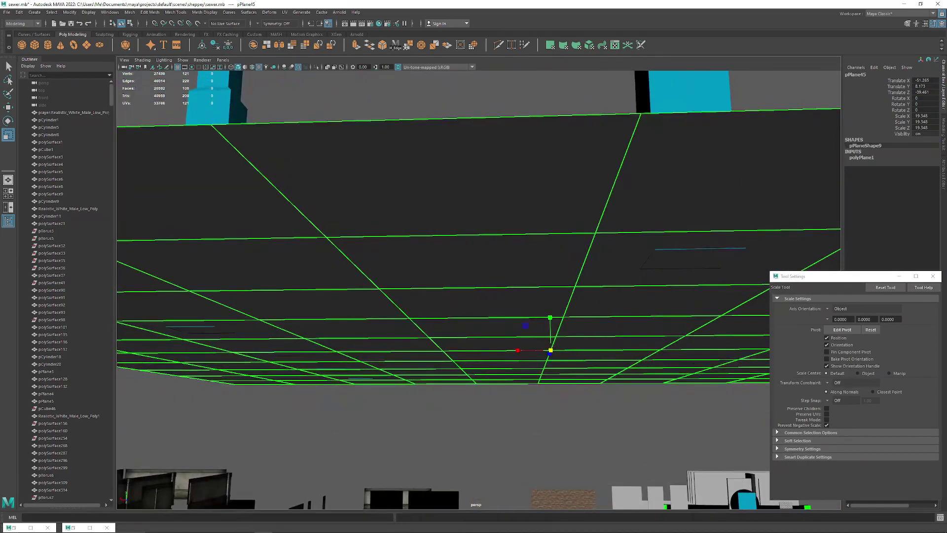
left_click_drag(542, 276, 553, 271, "alt")
scroll(553, 271, "up", 4)
middle_click_drag(552, 271, 542, 395, "alt")
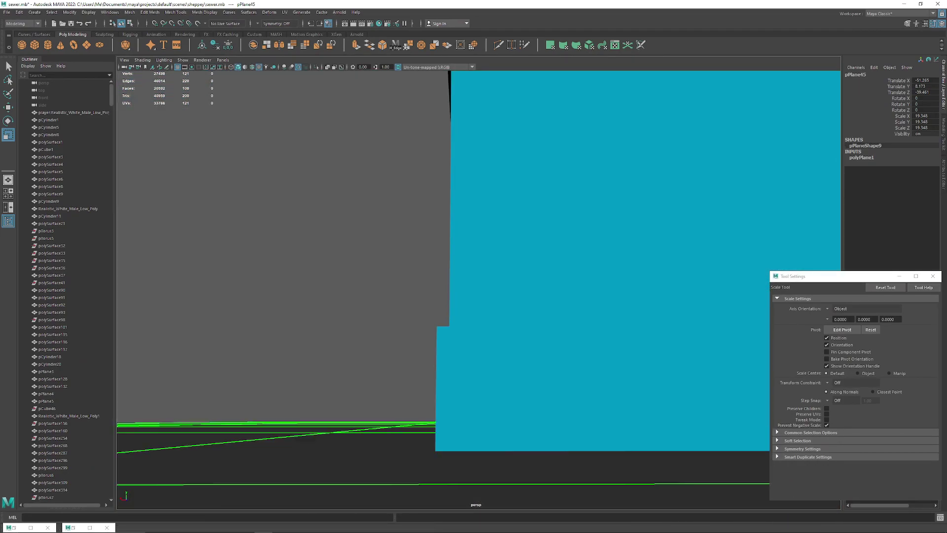
left_click_drag(542, 395, 691, 345, "alt")
scroll(537, 308, "down", 5)
scroll(690, 345, "down", 5)
left_click_drag(493, 296, 513, 291, "alt")
left_click(518, 148)
left_click_drag(518, 148, 548, 138, "alt")
scroll(548, 138, "up", 3)
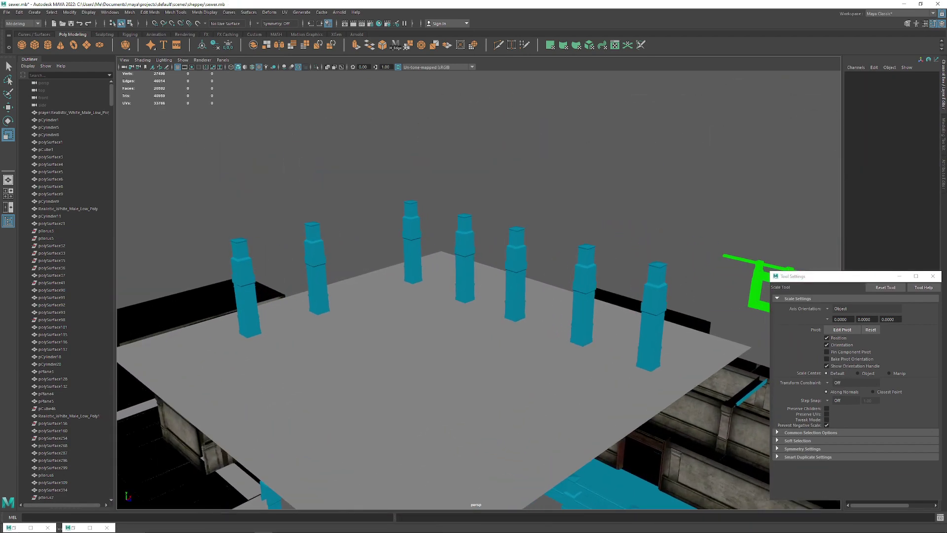
Step: Select the duplicated columns above the plane and assign them a plain grey material
middle_click_drag(444, 247, 454, 182, "alt")
left_click(419, 178)
right_click_drag(419, 176, 468, 412)
left_click_drag(468, 395, 607, 335, "alt")
scroll(557, 340, "up", 4)
scroll(478, 291, "up", 2)
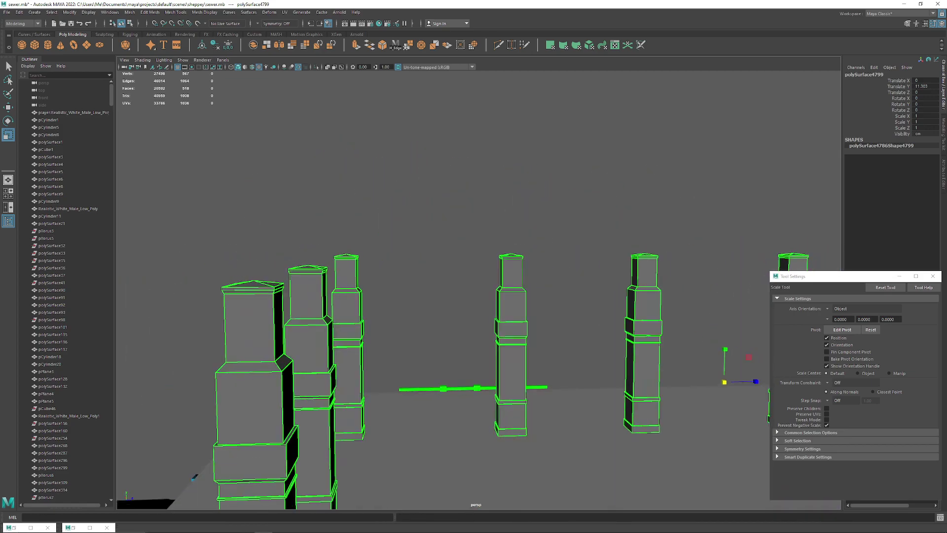
Step: Examine the raised grey columns and the plane beneath them from various distances and angles
scroll(479, 291, "down", 2)
scroll(478, 291, "up", 4)
scroll(478, 291, "down", 4)
scroll(478, 291, "up", 3)
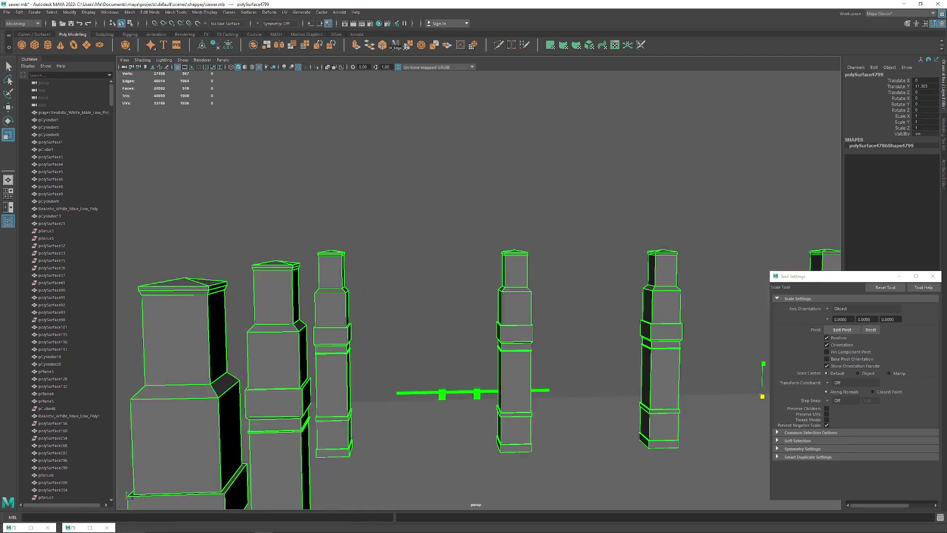
scroll(479, 291, "down", 3)
scroll(478, 291, "up", 3)
scroll(479, 291, "down", 1)
scroll(478, 291, "down", 4)
scroll(478, 291, "up", 4)
scroll(478, 291, "down", 5)
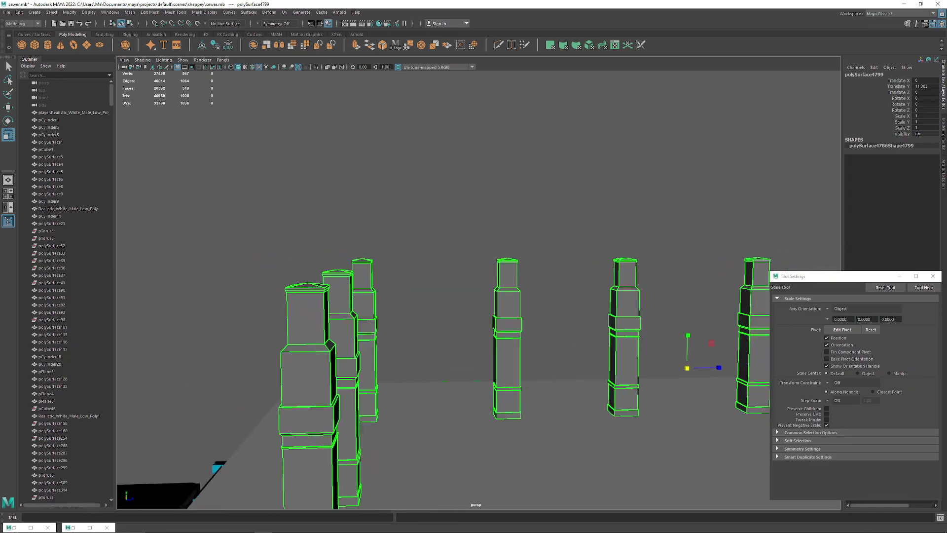
scroll(479, 291, "up", 5)
scroll(478, 291, "down", 2)
scroll(478, 291, "down", 4)
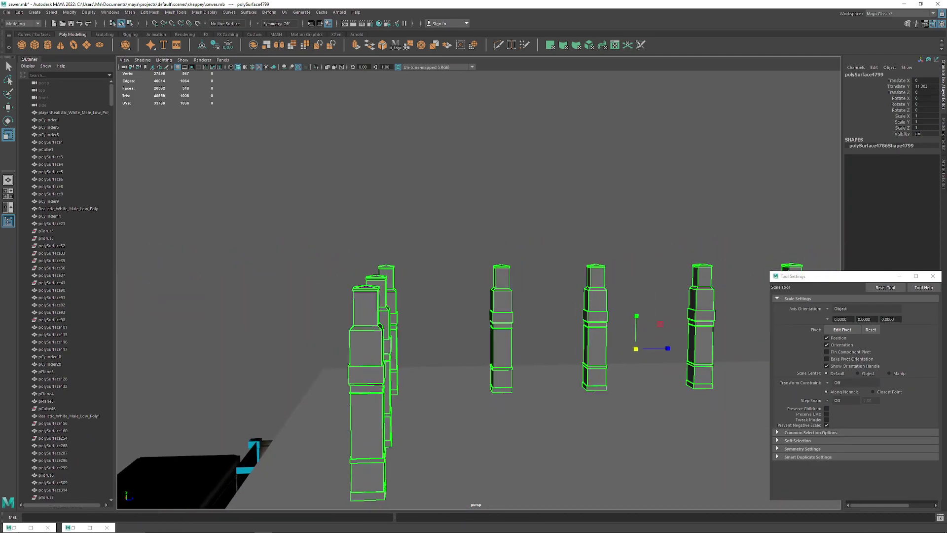
scroll(479, 291, "up", 2)
scroll(479, 291, "down", 3)
scroll(476, 289, "down", 1)
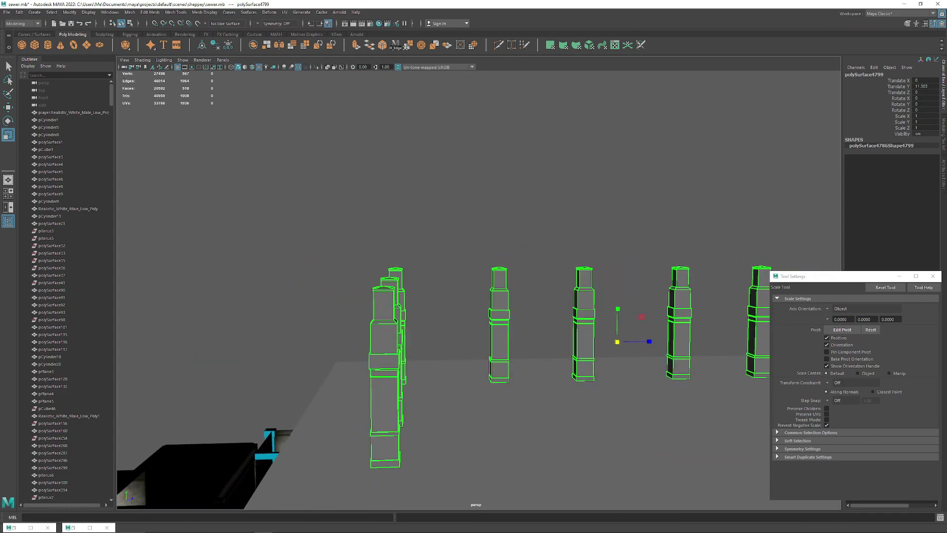
scroll(476, 289, "up", 3)
scroll(476, 289, "down", 3)
scroll(476, 288, "up", 2)
scroll(478, 291, "down", 4)
left_click_drag(479, 291, 401, 331, "alt")
scroll(474, 291, "up", 3)
left_click_drag(444, 306, 444, 246, "alt")
Step: Deselect the raised columns and save the scene
left_click(444, 246)
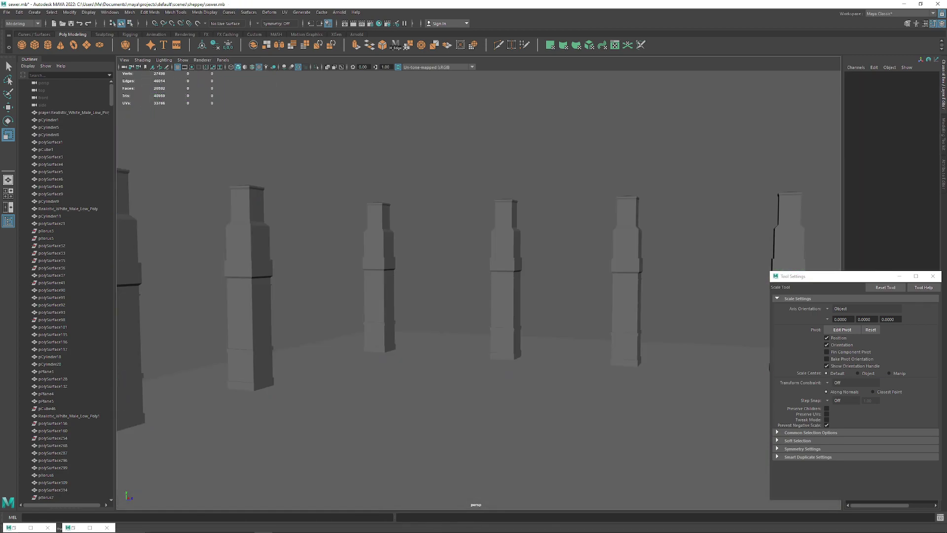
left_click(6, 12)
left_click(30, 48)
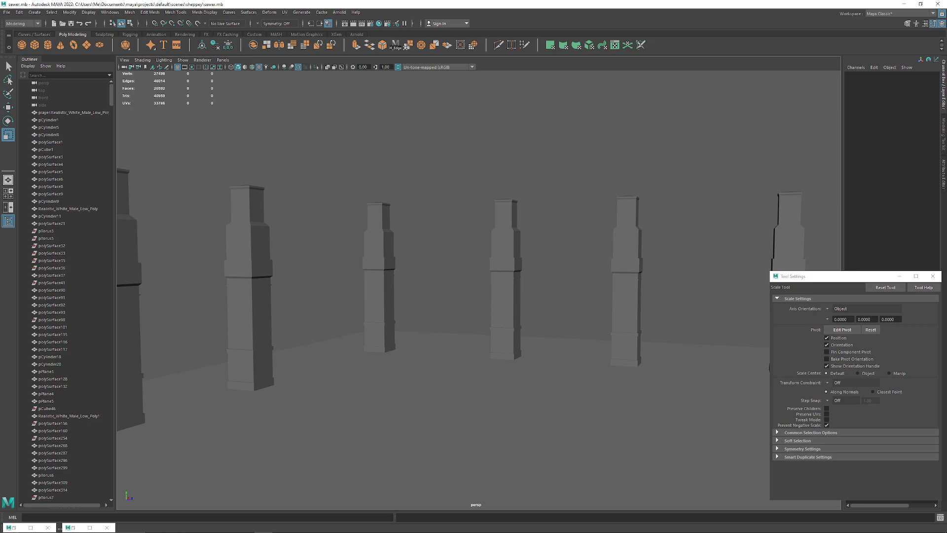
Step: Select the raised columns above the plane and start Arnold's Render Selection To Texture utility for them
scroll(493, 286, "down", 3)
left_click_drag(494, 266, 495, 296, "alt")
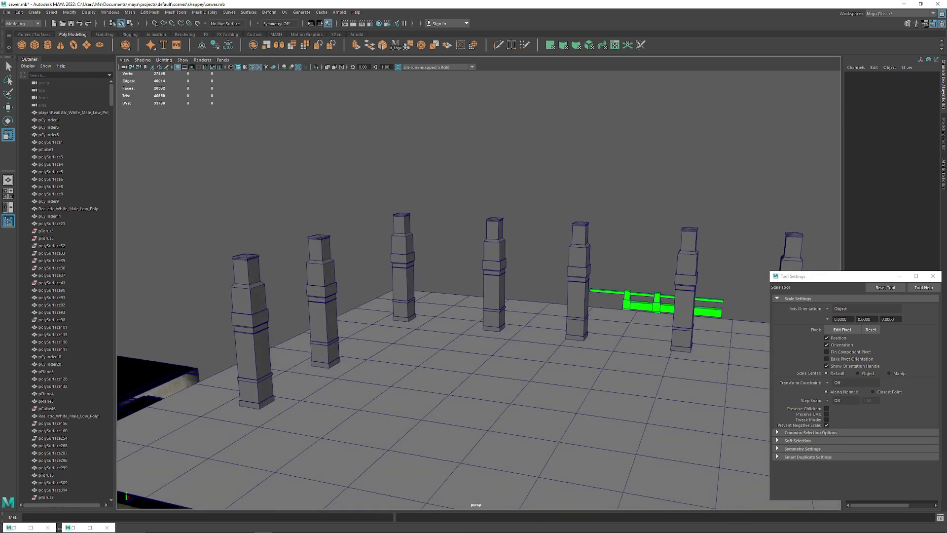
left_click(494, 291)
mouse_move(340, 11)
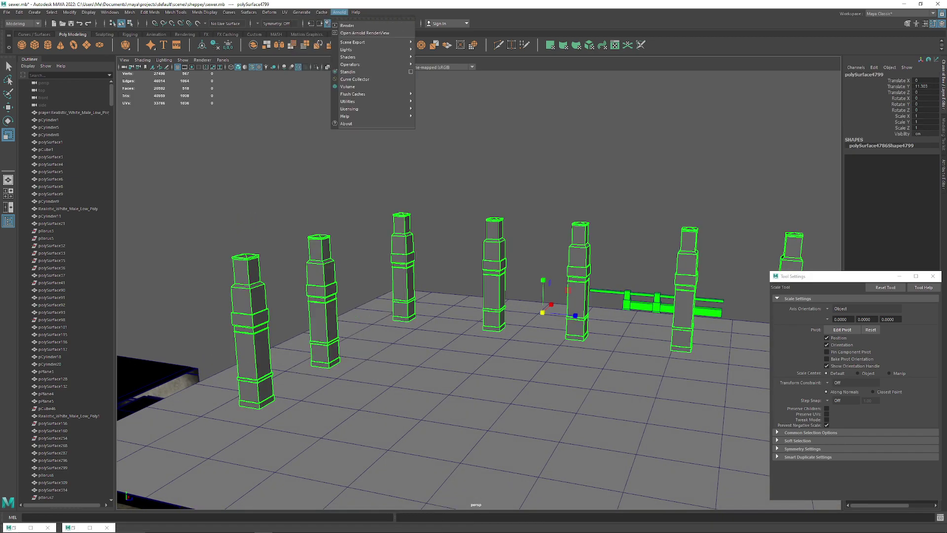
mouse_move(351, 101)
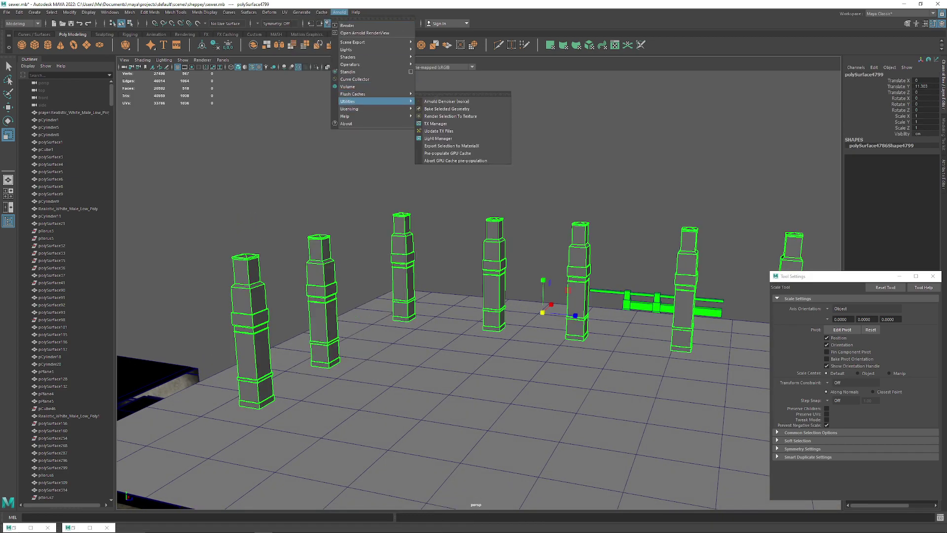
left_click(444, 115)
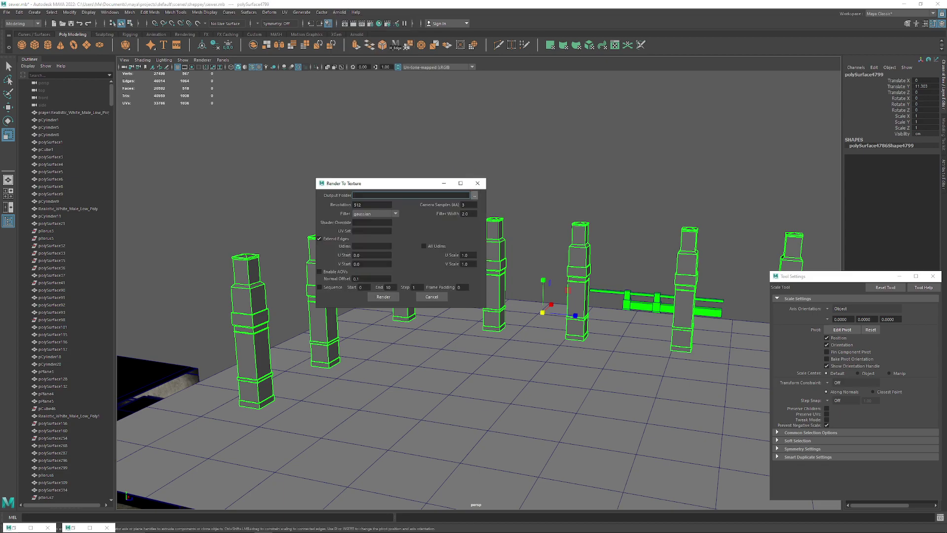
Step: Set the texture bake's output folder to Vault inside the project's scenes/sheppey folder
left_click(474, 195)
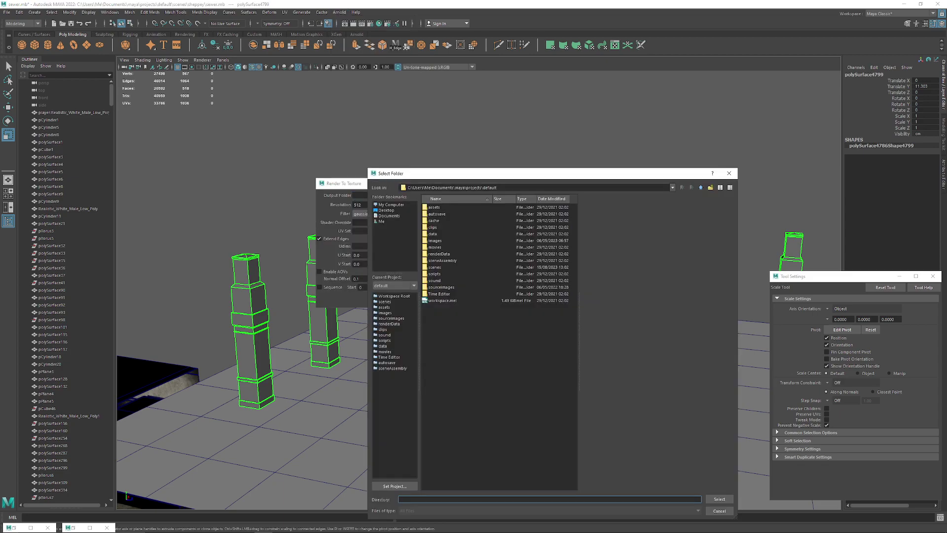
left_click(385, 301)
double_click(437, 267)
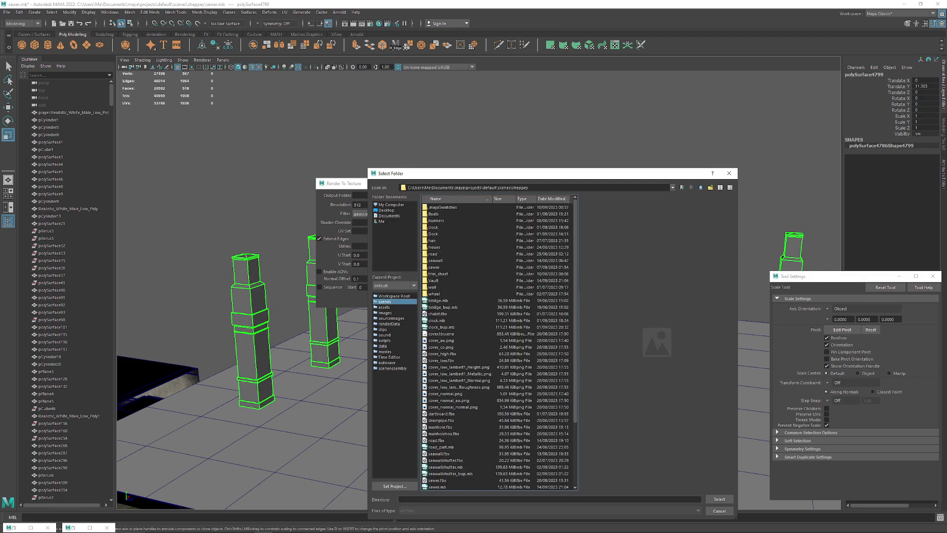
double_click(434, 280)
left_click(719, 498)
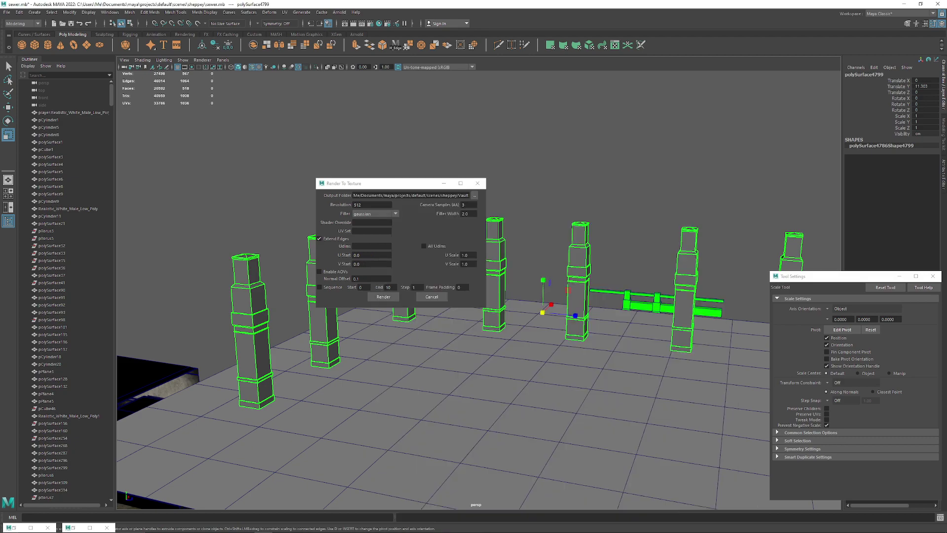
Step: Bake the selected columns to a texture at resolution 2048, with 4 camera samples and Extend Edges turned off
double_click(358, 205)
type("2048")
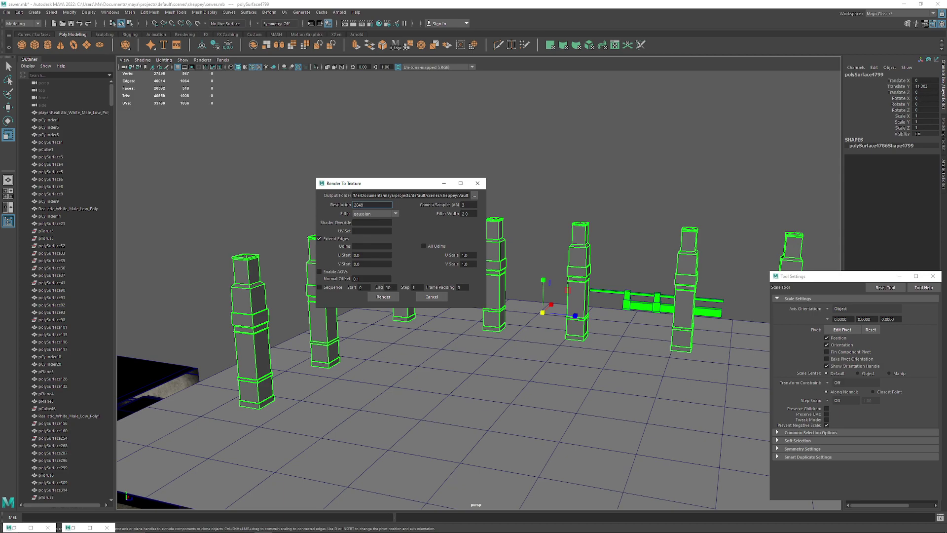
key("Tab")
type("4")
left_click_drag(405, 184, 595, 119)
left_click_drag(543, 276, 458, 278, "alt")
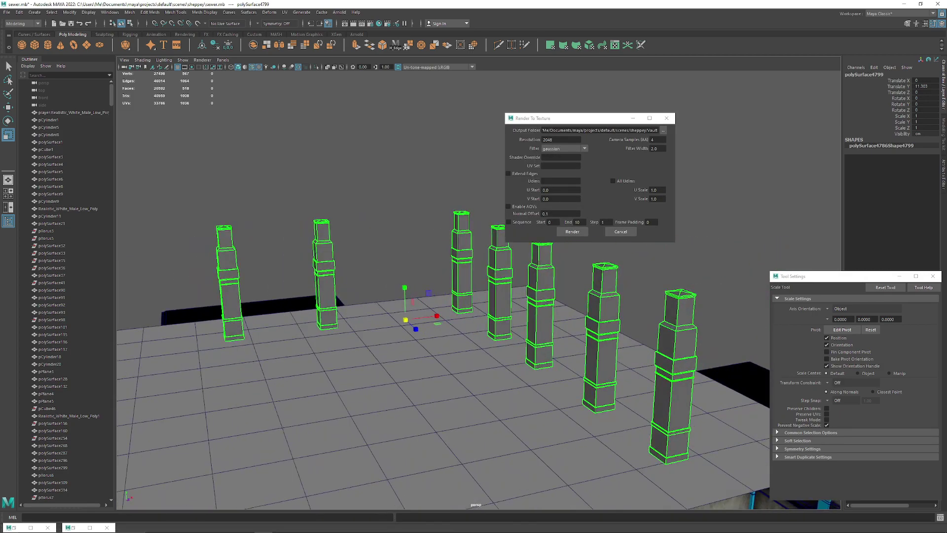
left_click_drag(375, 379, 335, 377, "alt")
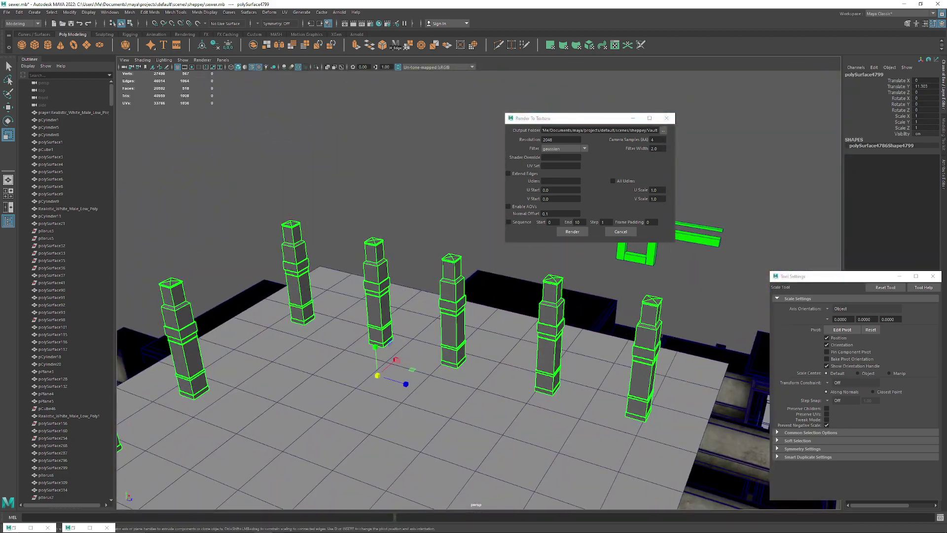
left_click(572, 231)
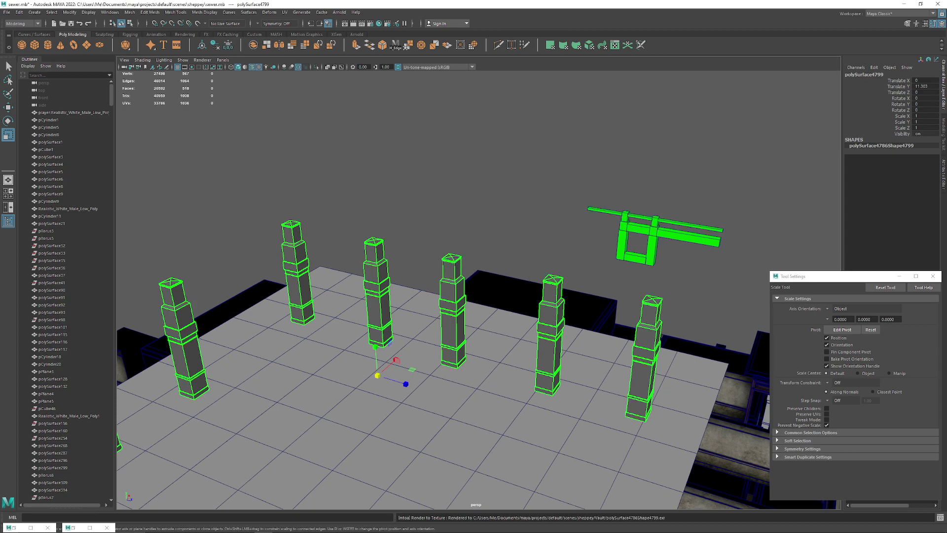
Step: Examine the raised columns and their plane above the sewer scene from lower and higher viewpoints
key("alt+d")
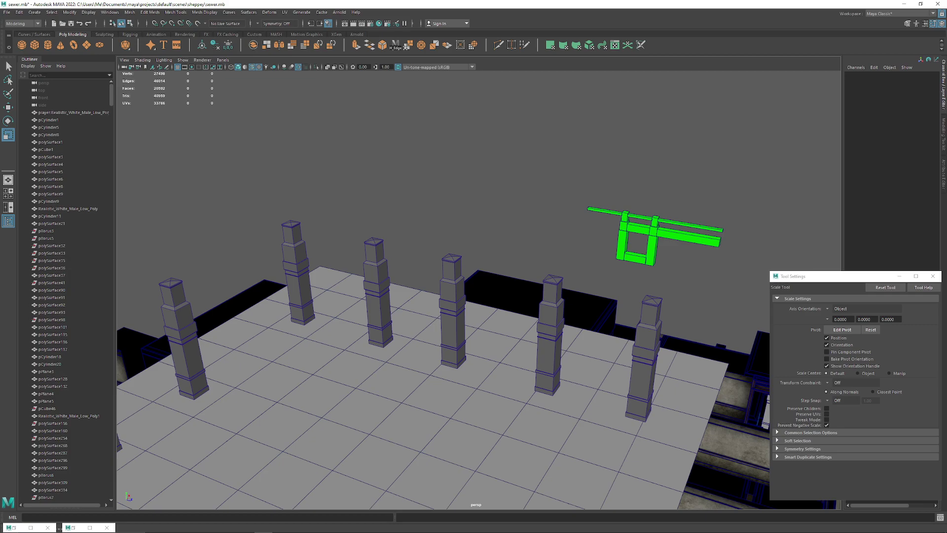
left_click(452, 316)
scroll(453, 316, "down", 5)
left_click_drag(452, 316, 459, 256, "alt")
scroll(479, 288, "up", 4)
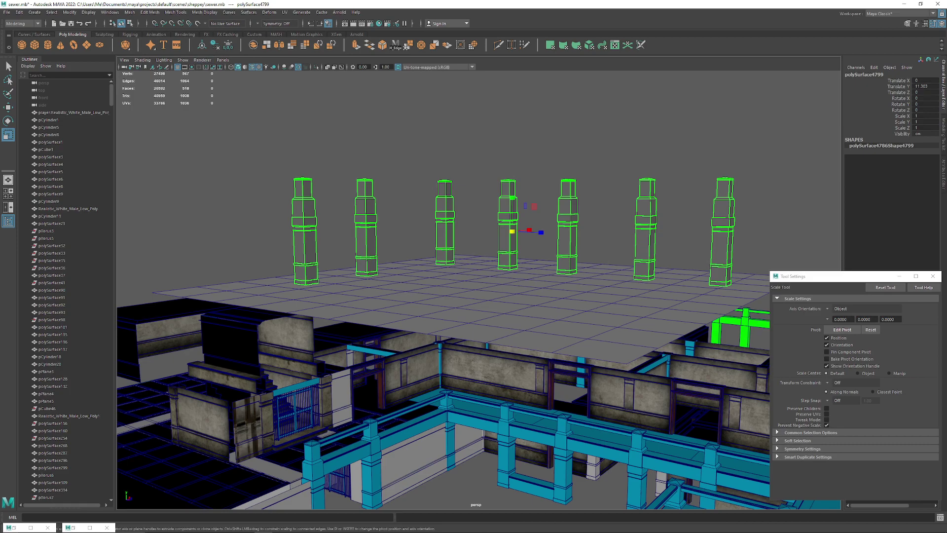
right_click_drag(301, 203, 352, 412)
left_click_drag(365, 345, 400, 385, "alt")
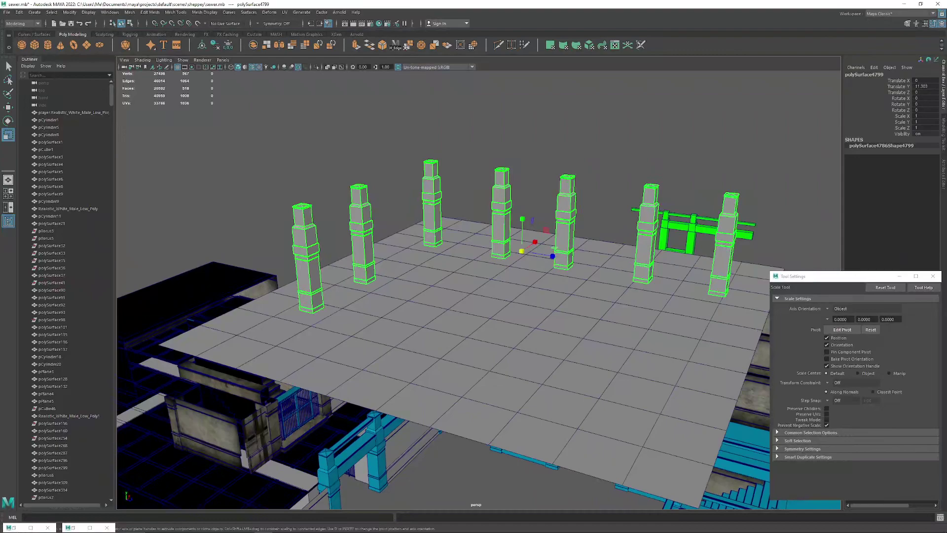
left_click(404, 148)
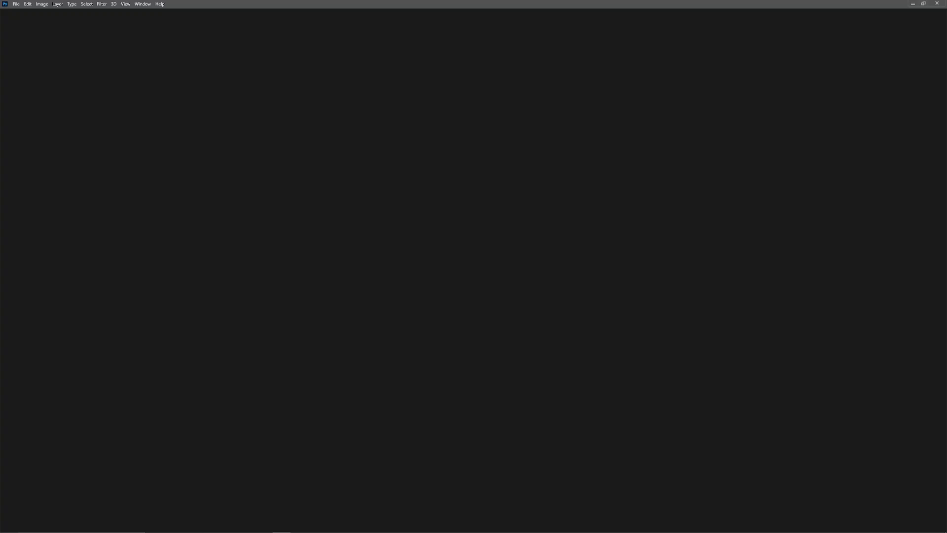
Step: Switch to Photoshop and try to open the baked polySurface4786Shape4799.exr texture, restarting the program for a second attempt
key("Return")
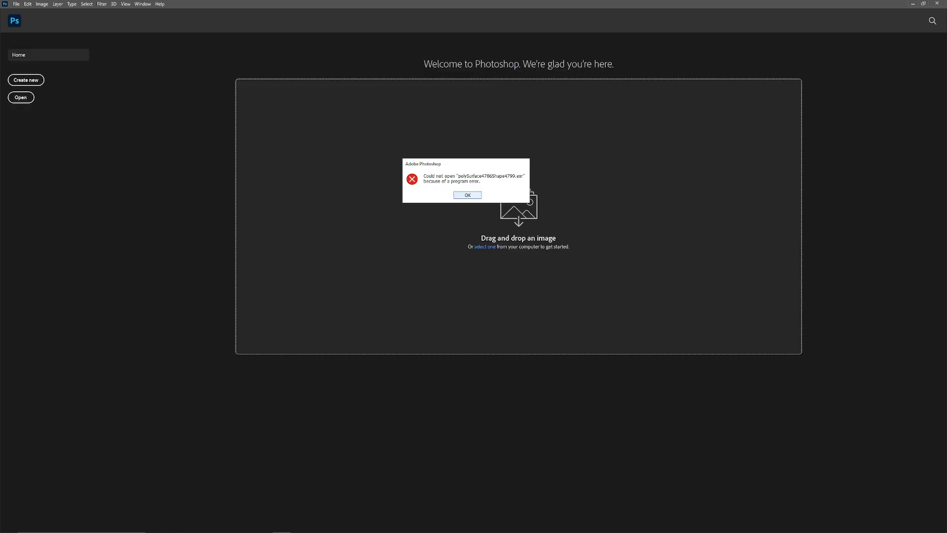
key("Return")
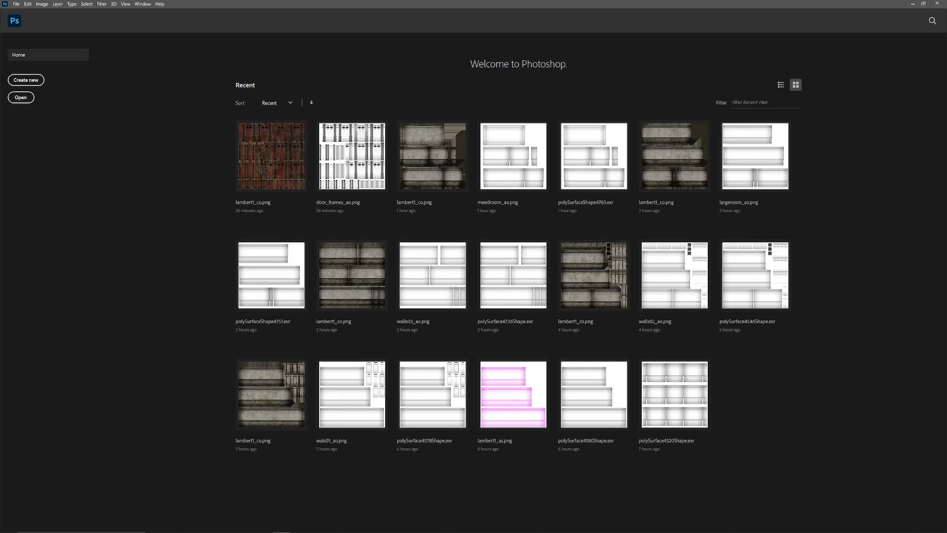
left_click(937, 3)
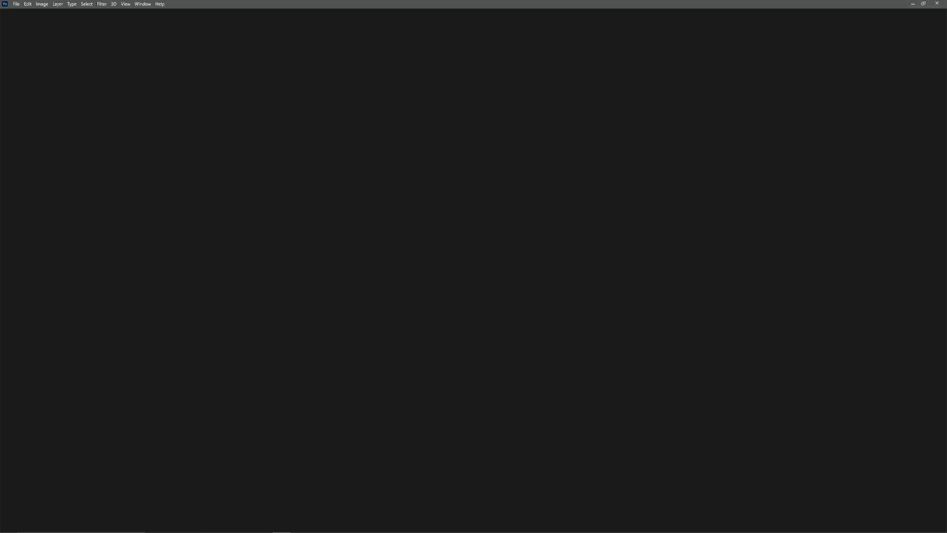
key("Return")
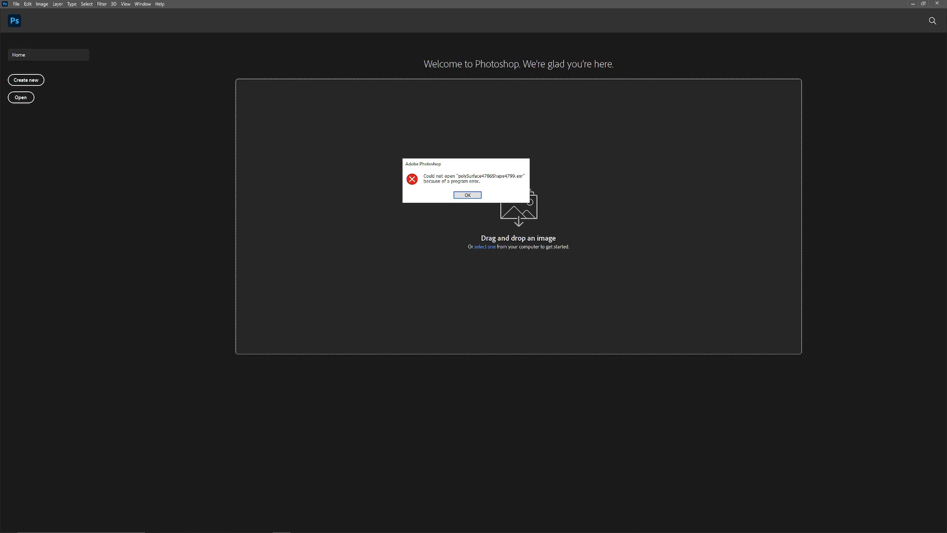
key("Return")
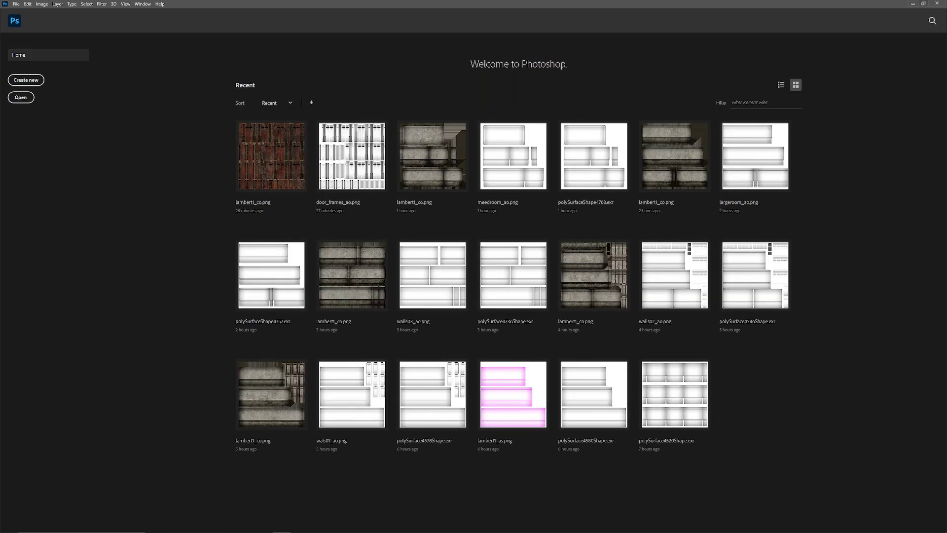
left_click(912, 3)
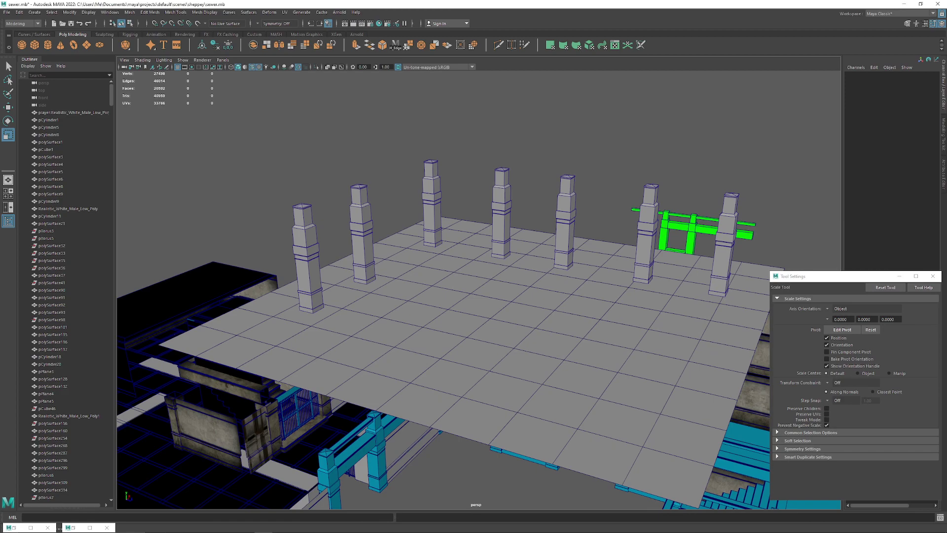
Step: Back in Maya, reselect the raised columns and start Arnold's Render Selection To Texture utility again
left_click(566, 222)
left_click_drag(566, 222, 587, 200, "alt")
scroll(587, 199, "up", 2)
right_click_drag(415, 185, 469, 360)
key("f")
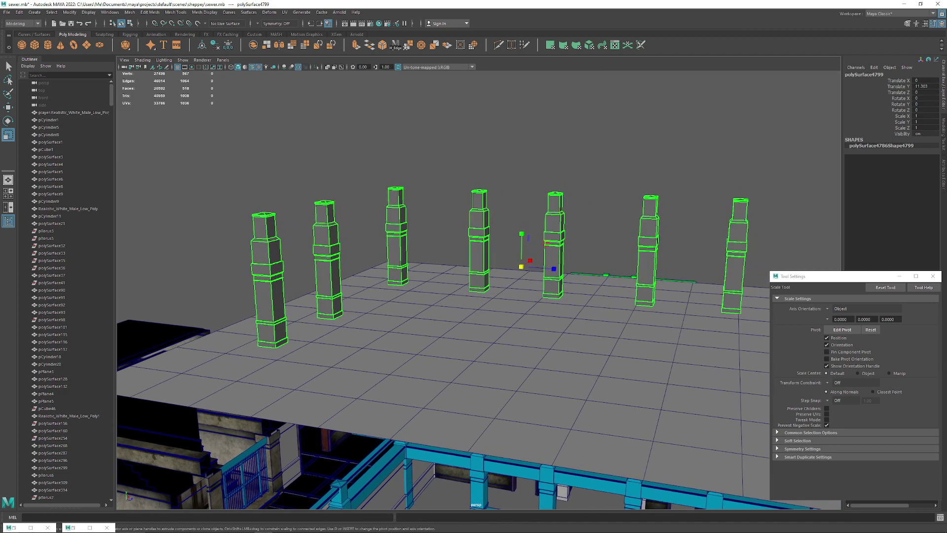
left_click(339, 13)
mouse_move(360, 109)
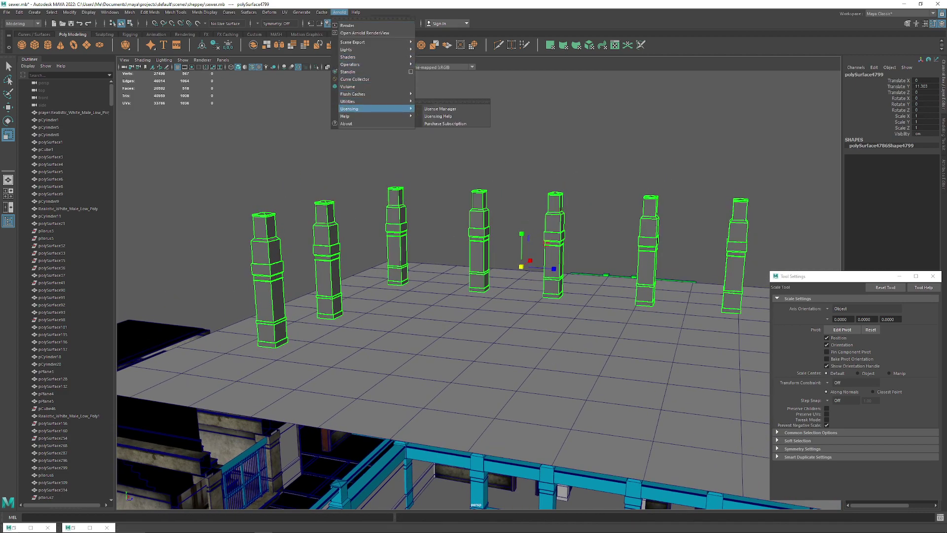
left_click(444, 116)
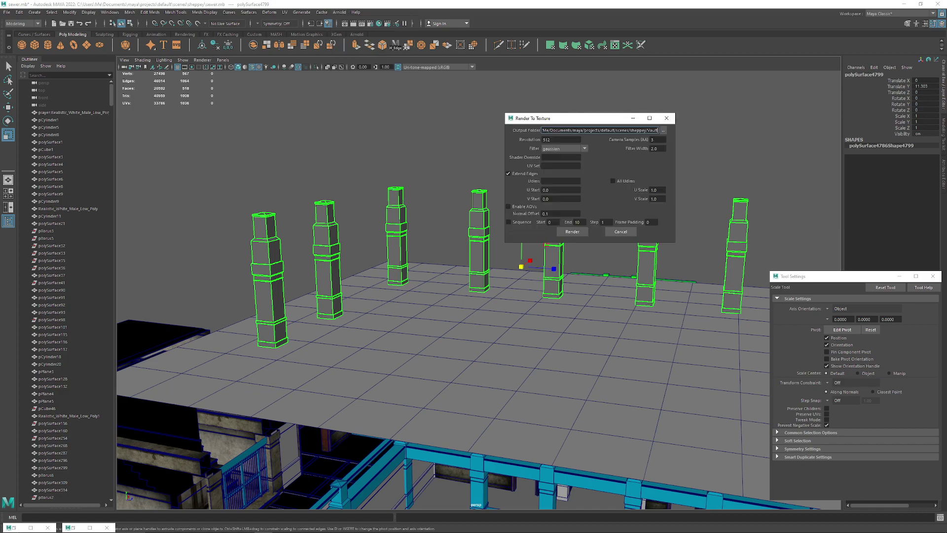
Step: Set the bake resolution to 2048, adjust the camera samples, and render the columns' texture again
double_click(547, 139)
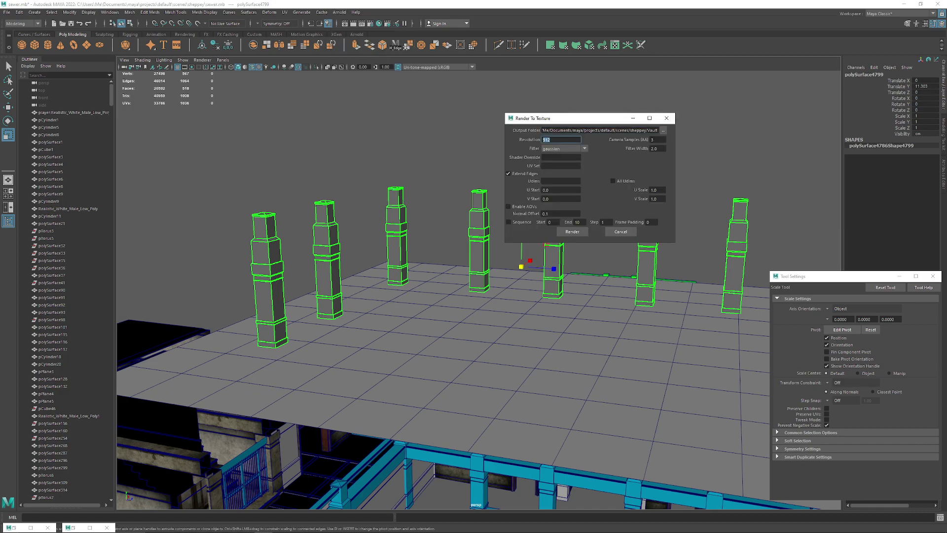
type("2048")
left_click(655, 139)
key("Return")
left_click(572, 231)
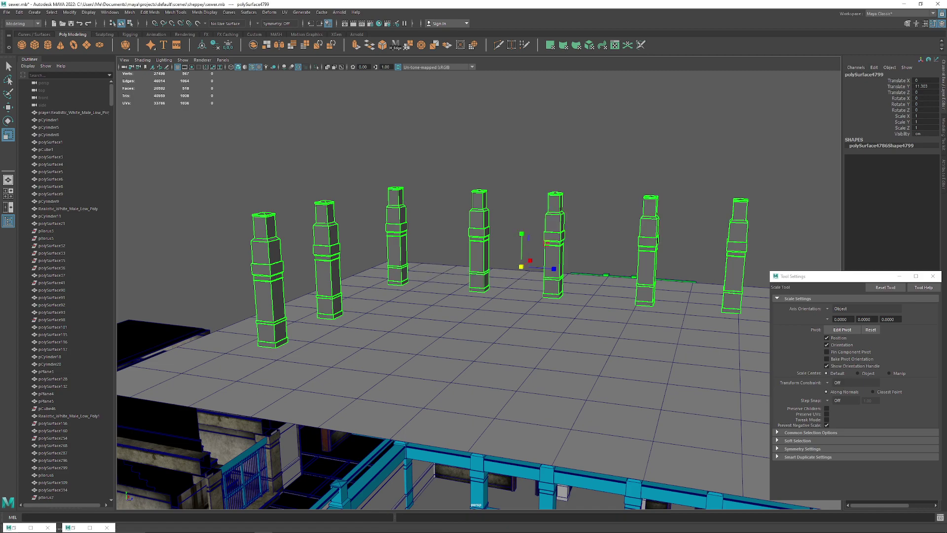
Step: Deselect the columns, switch to Photoshop and try to open the re-baked polySurface4786Shape4799.exr with its alpha as transparency
key("alt+d")
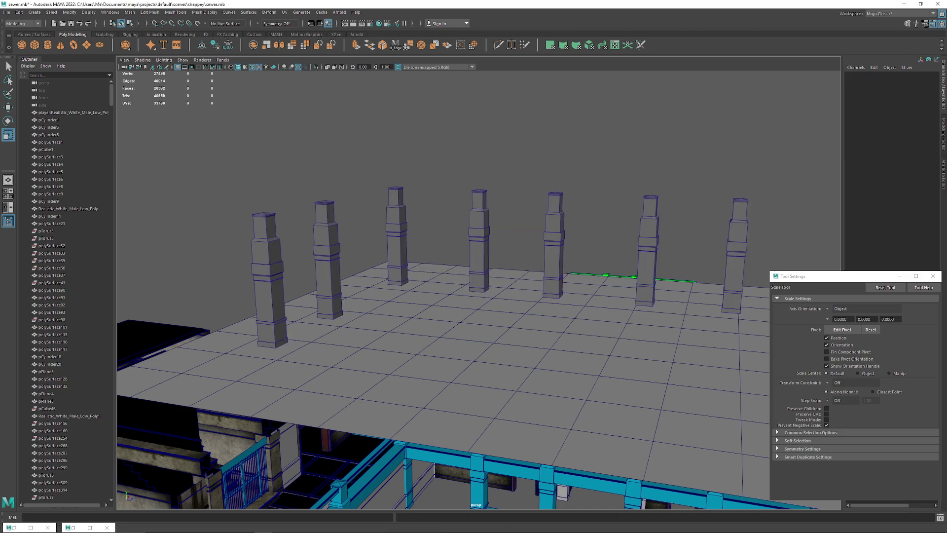
left_click(281, 526)
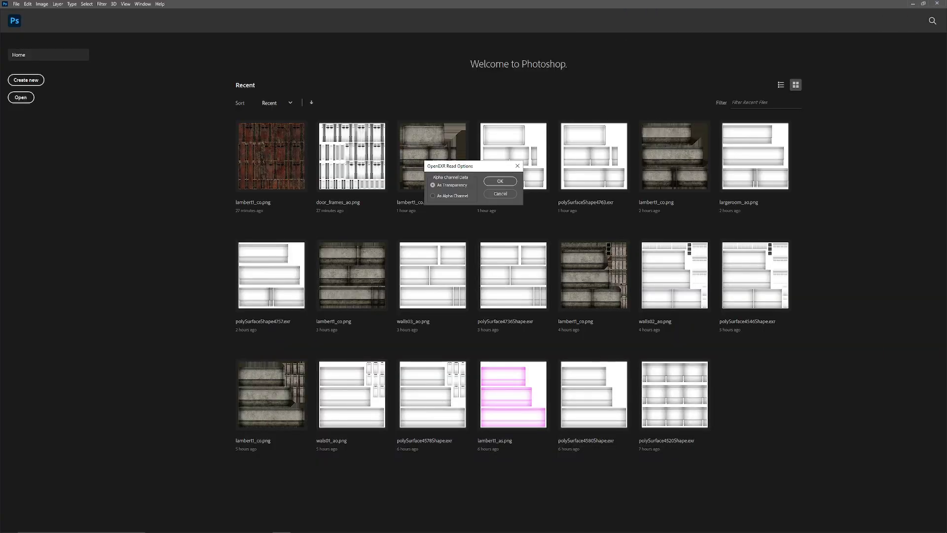
key("Return")
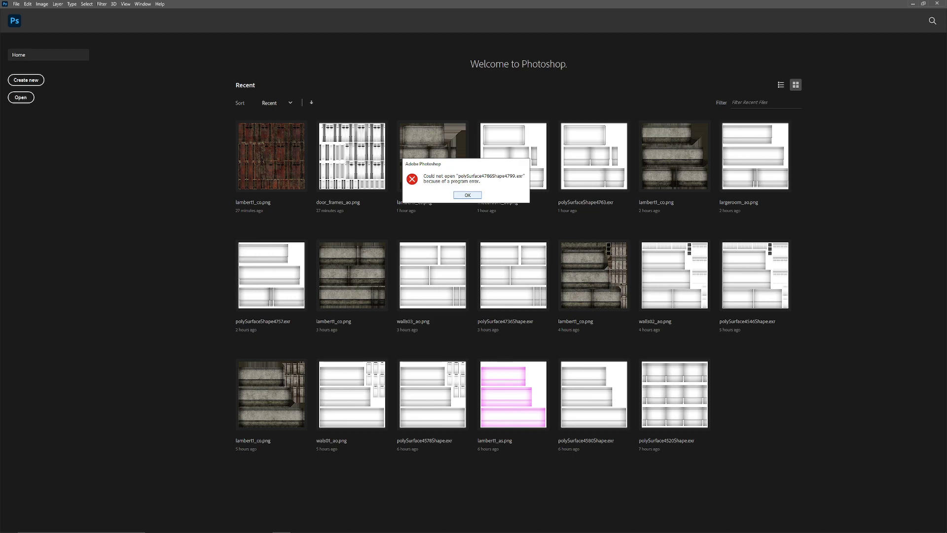
Step: Dismiss the open error, return to Maya, reselect the raised columns and bring up the UV Editor
key("Return")
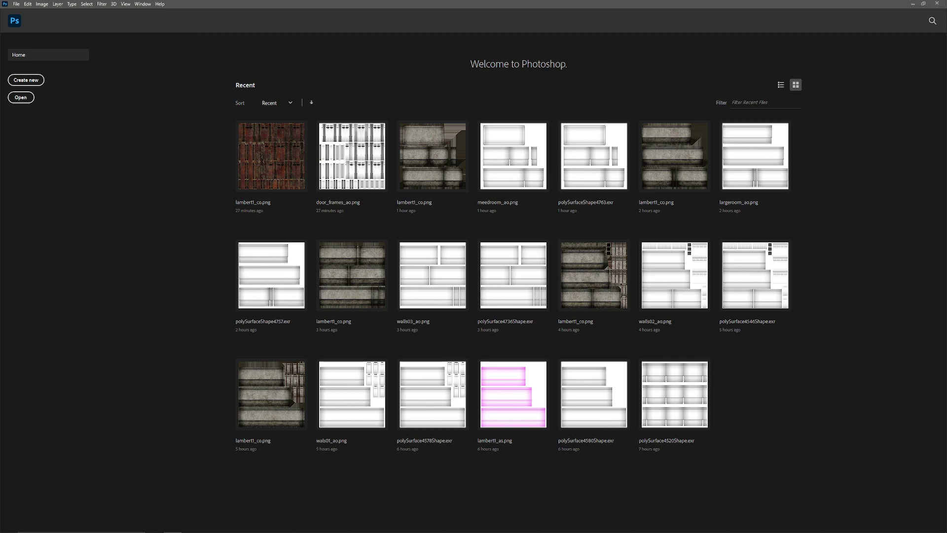
left_click(913, 4)
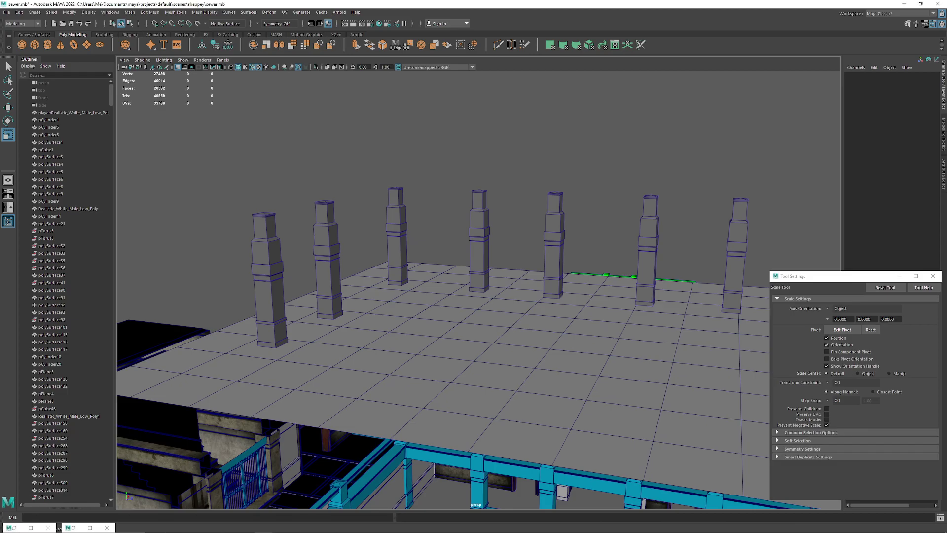
left_click_drag(385, 296, 370, 357, "alt")
left_click(475, 326)
left_click(73, 527)
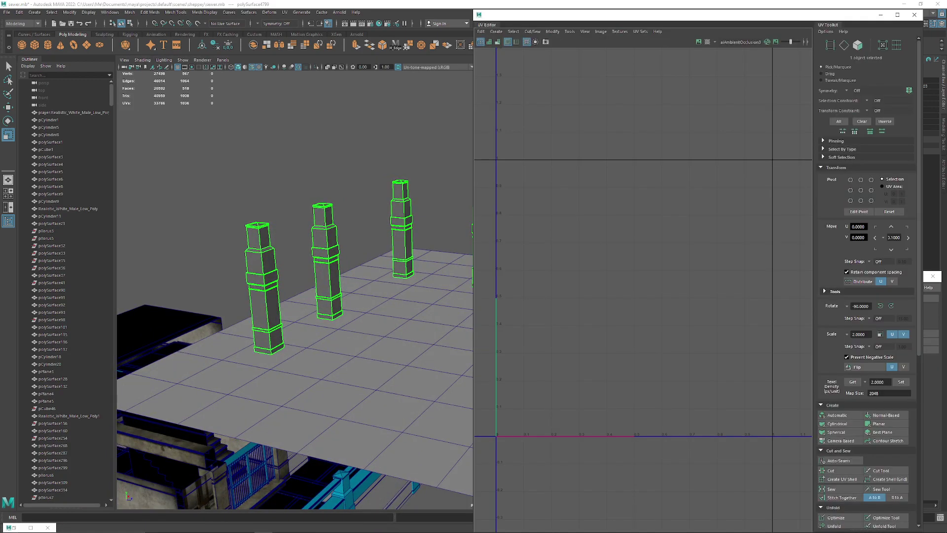
Step: Check the raised columns' UV layout for overlapping or reversed shells using shaded UV display, and minimize the UV Editor
right_click_drag(691, 397, 601, 397, "alt")
middle_click_drag(638, 395, 581, 244, "alt")
right_click_drag(581, 244, 616, 244, "alt")
scroll(649, 380, "up", 4)
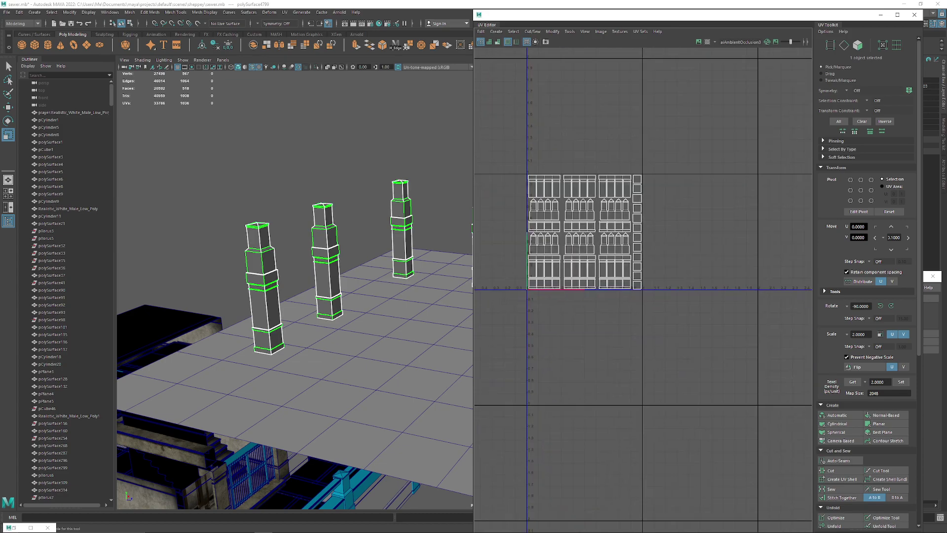
left_click(489, 42)
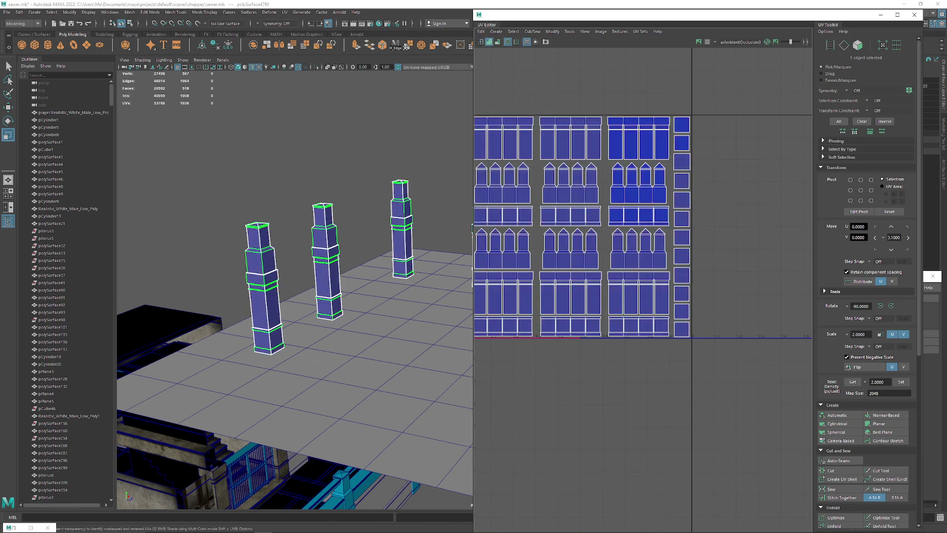
mouse_move(592, 237)
middle_mouse_down("alt")
mouse_move(694, 234)
mouse_move(683, 249)
middle_mouse_up("alt")
right_click_drag(683, 249, 695, 250, "alt")
middle_click_drag(695, 250, 667, 267, "alt")
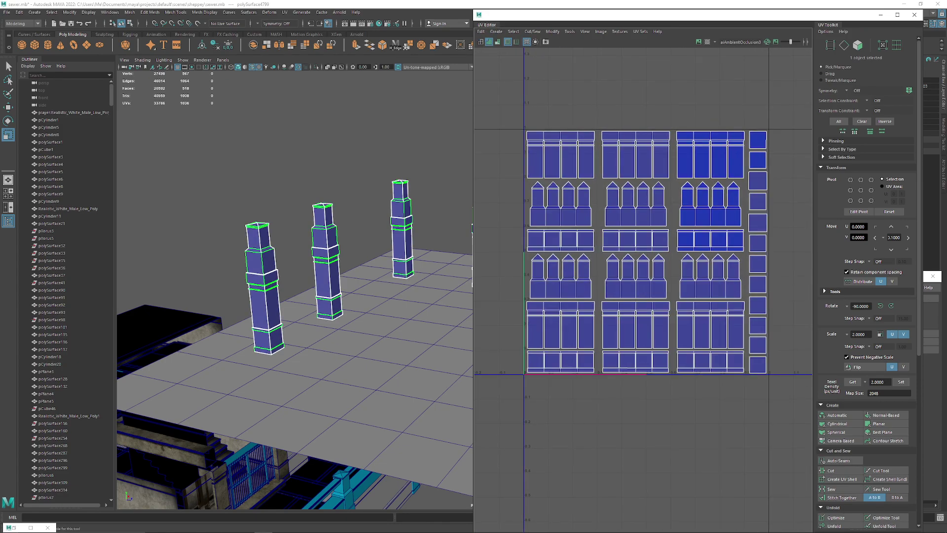
left_click(880, 15)
Step: Inspect the raised columns and the plane beneath them from several angles
middle_click_drag(513, 222, 521, 221, "alt")
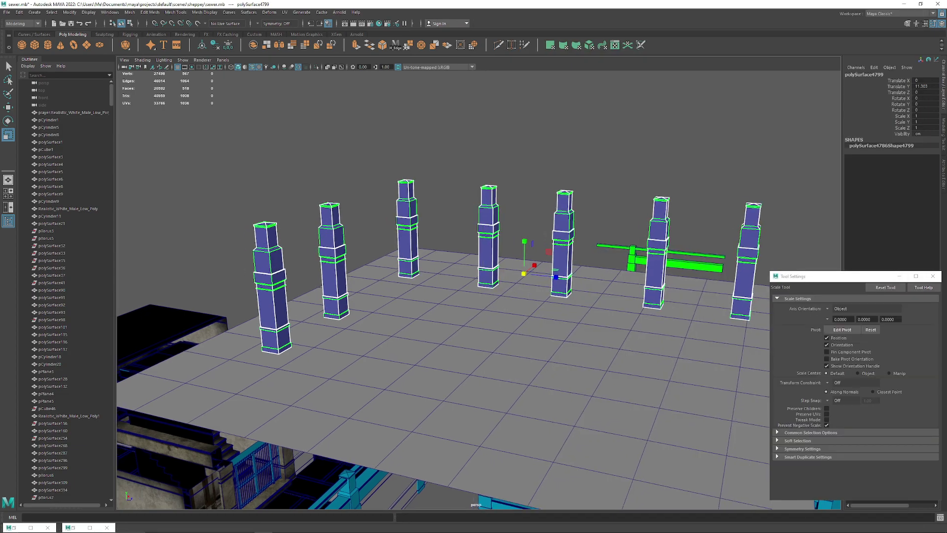
right_click_drag(520, 222, 582, 222, "alt")
middle_click_drag(582, 221, 464, 212, "alt")
left_click(503, 129)
mouse_move(504, 197)
left_mouse_down("alt")
mouse_move(365, 222)
mouse_move(493, 197)
left_mouse_up("alt")
right_click_drag(493, 198, 395, 207, "alt")
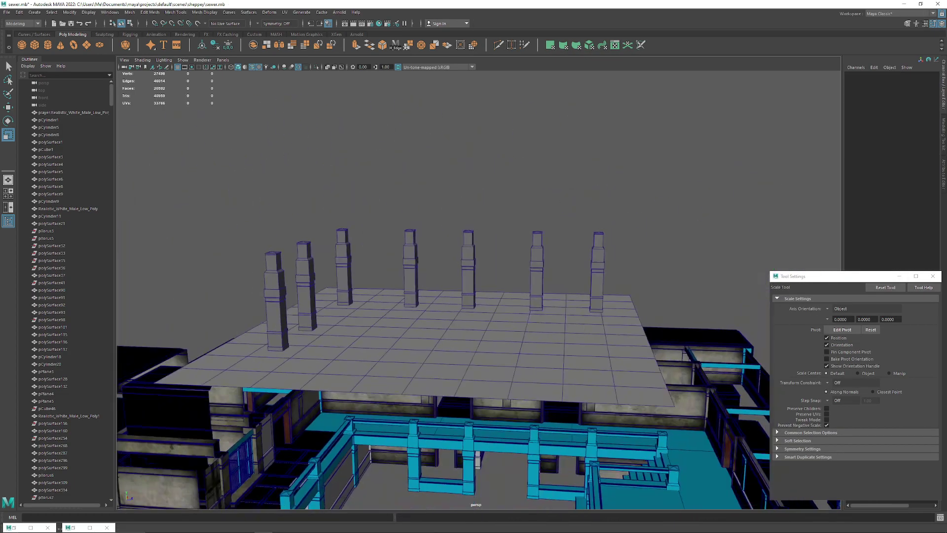
middle_click_drag(394, 345, 394, 207, "alt")
left_click_drag(444, 276, 503, 306, "alt")
middle_click_drag(493, 222, 503, 296, "alt")
right_click_drag(444, 276, 503, 276, "alt")
middle_click_drag(503, 247, 494, 288, "alt")
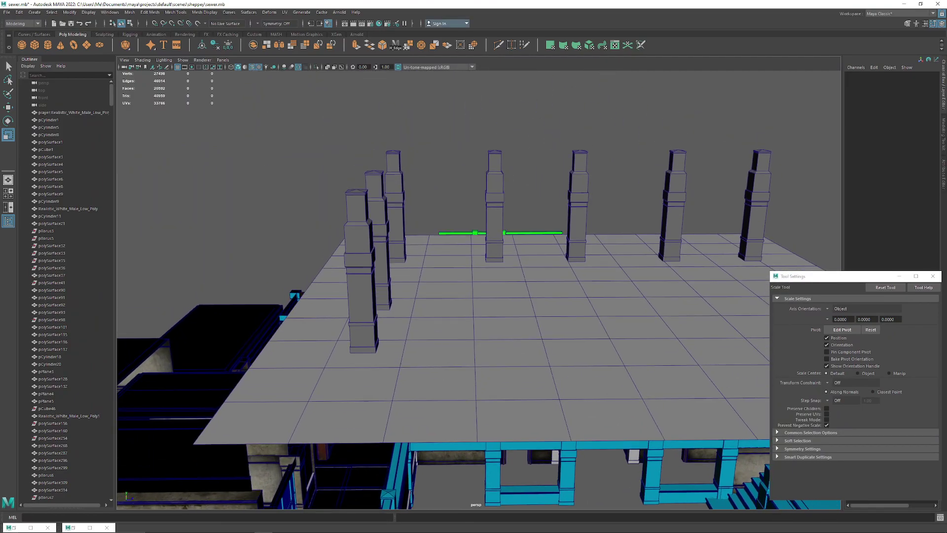
Step: Reselect the raised columns and start Arnold's Render Selection To Texture utility once more
left_click(494, 217)
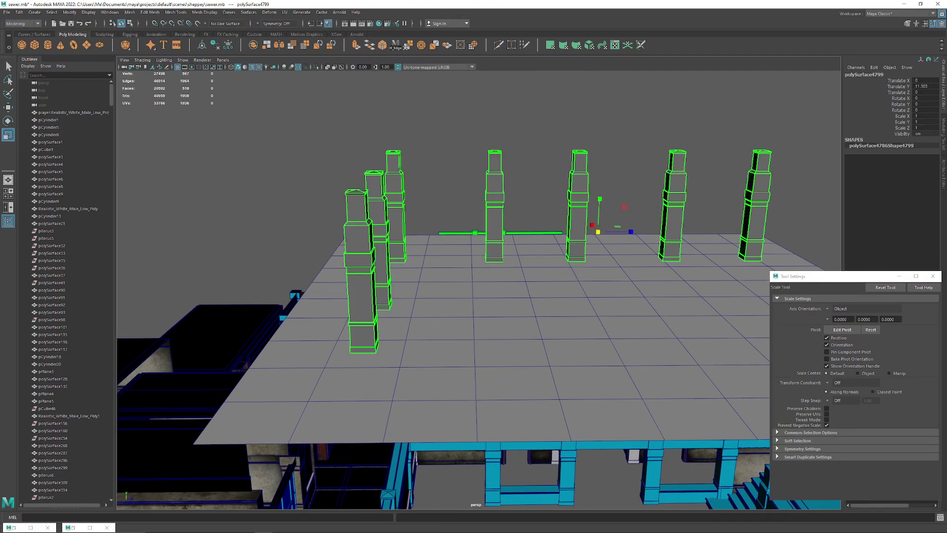
left_click(339, 12)
mouse_move(370, 109)
mouse_move(356, 57)
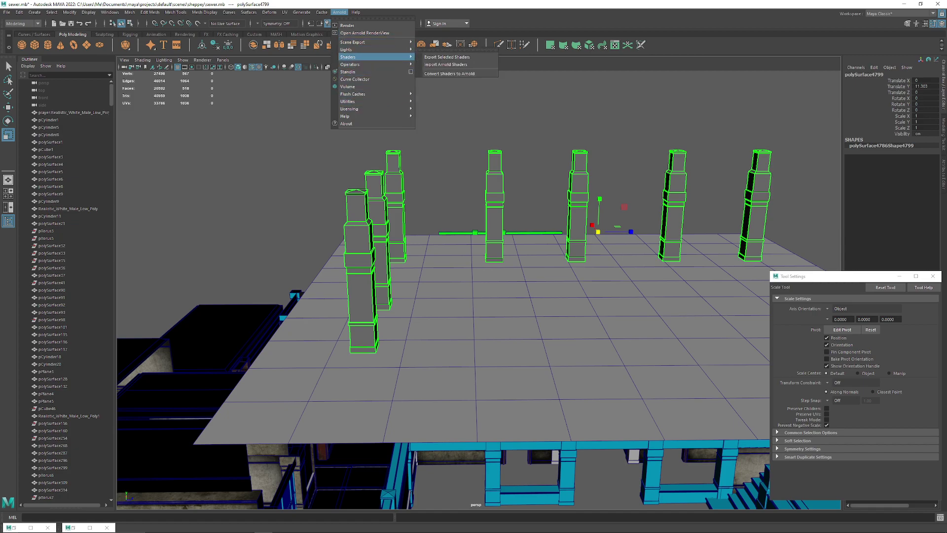
mouse_move(353, 94)
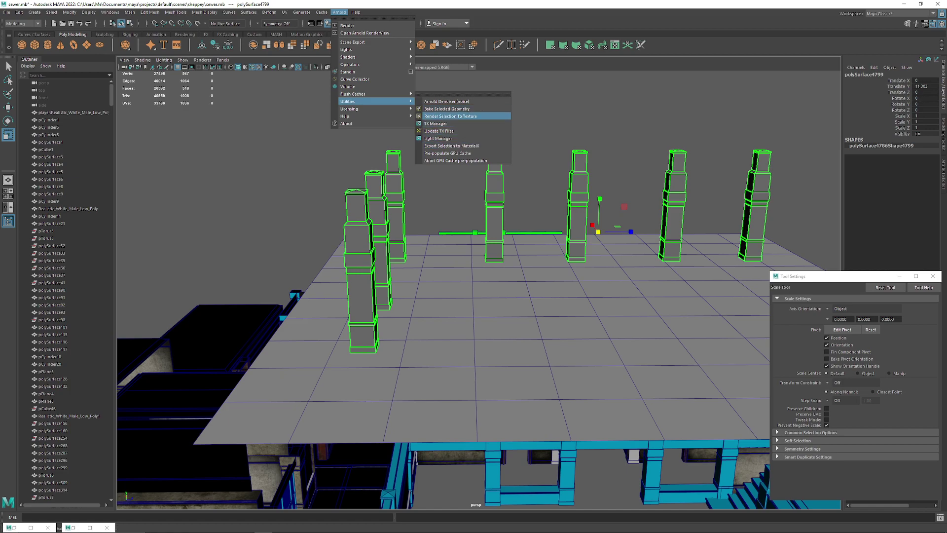
left_click(450, 115)
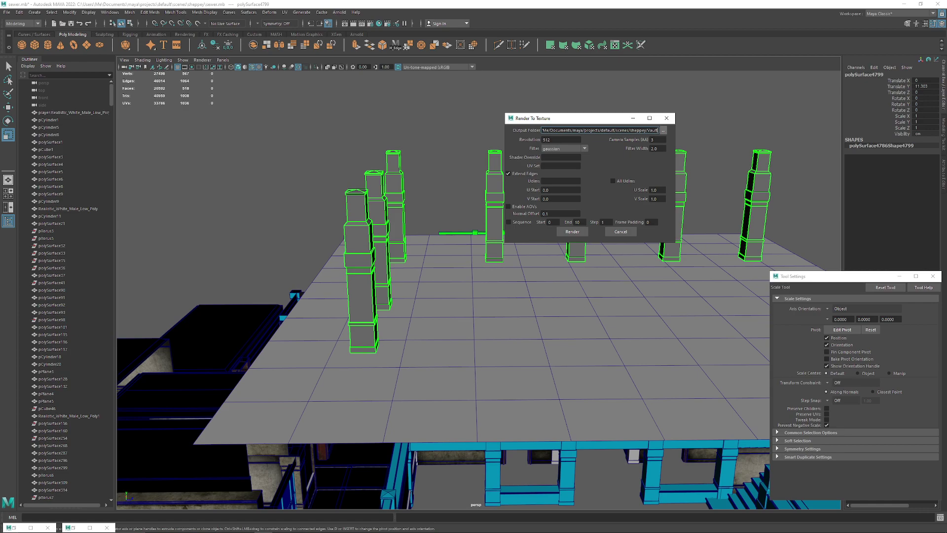
Step: Choose Vault as the output folder, turn off Extend Edges, set the resolution to 2048 and render the columns' texture
left_click(664, 130)
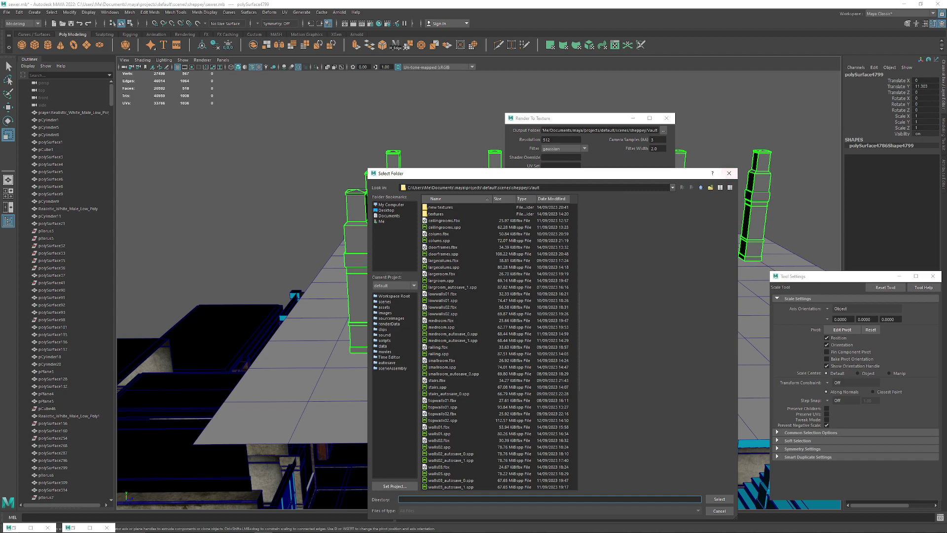
left_click(720, 499)
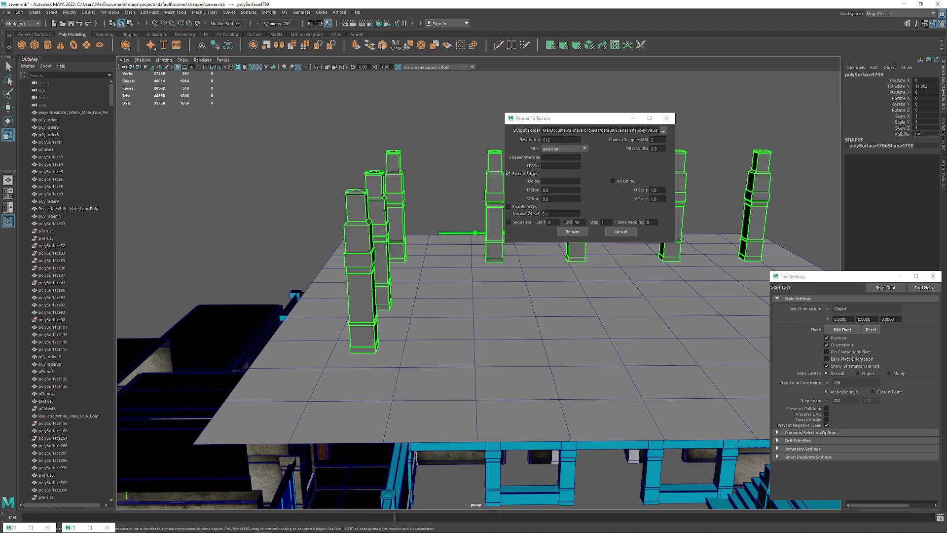
left_click(508, 173)
key("Tab")
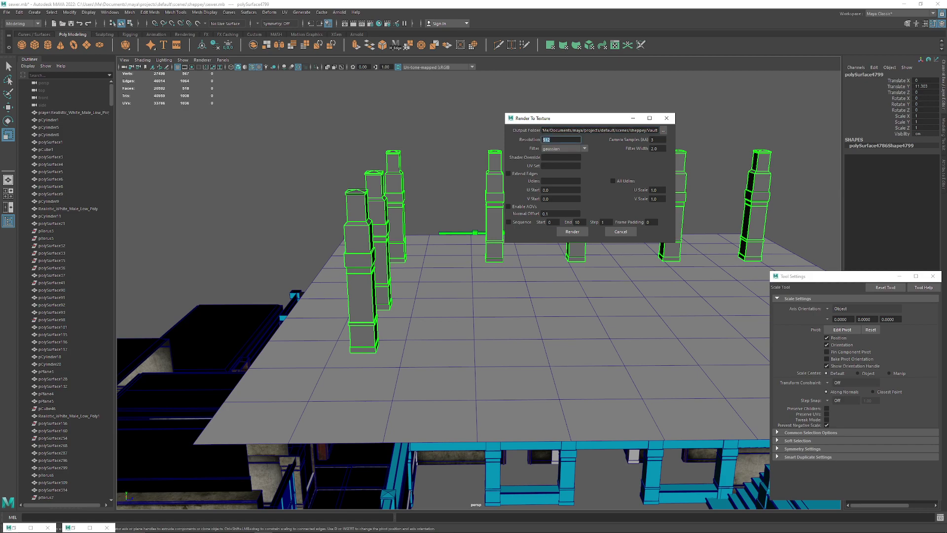
type("2048")
left_click(573, 231)
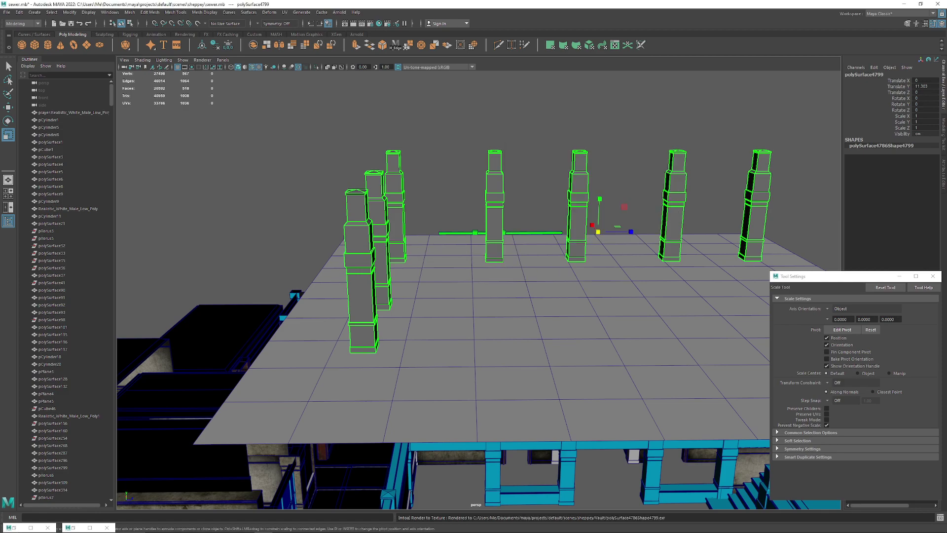
Step: Switch to Photoshop and open the newly baked polySurface4786Shape4799.exr with its alpha channel as transparency
left_click(282, 526)
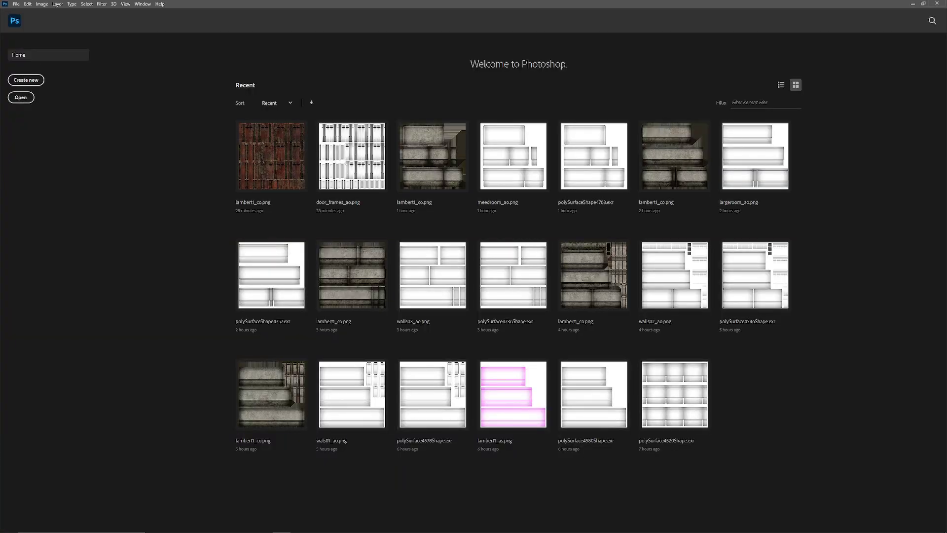
left_click_drag(856, 1, 567, 22)
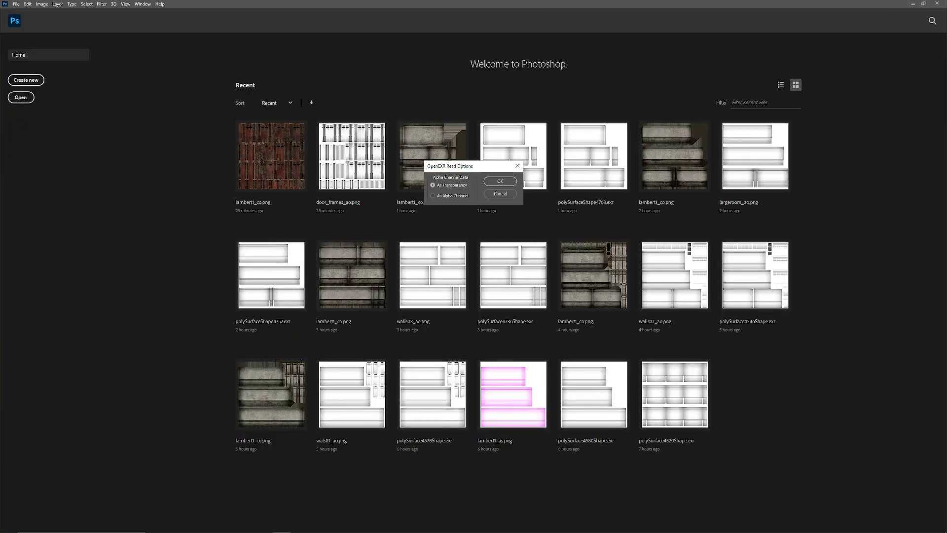
key("Return")
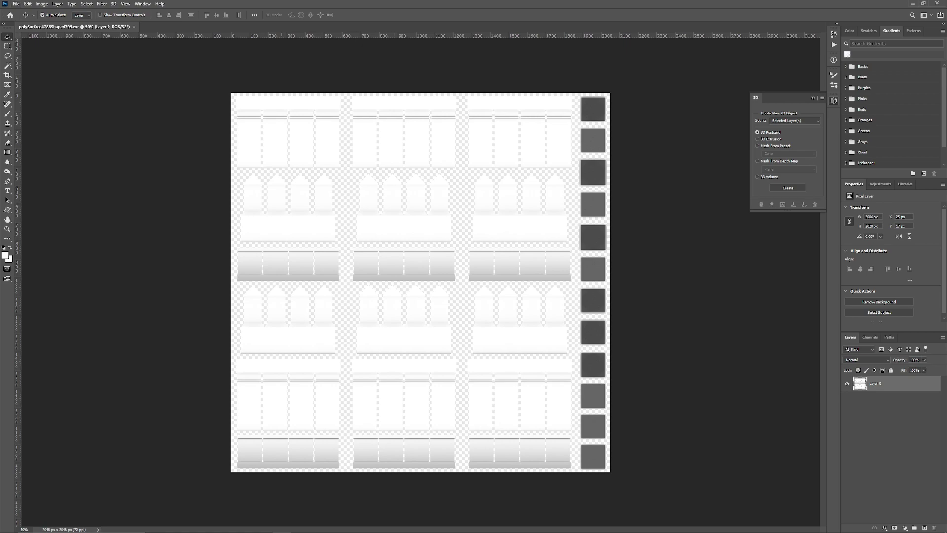
left_click(263, 525)
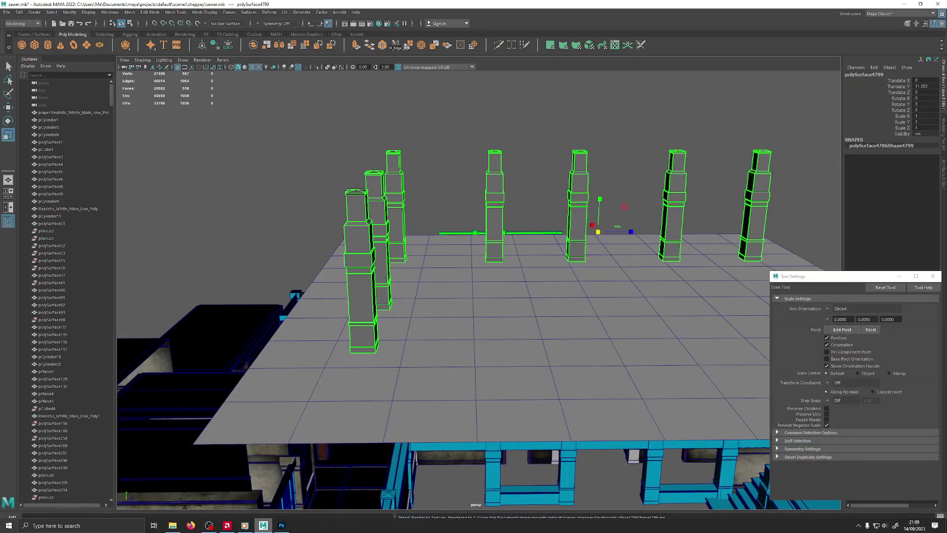
left_click(281, 525)
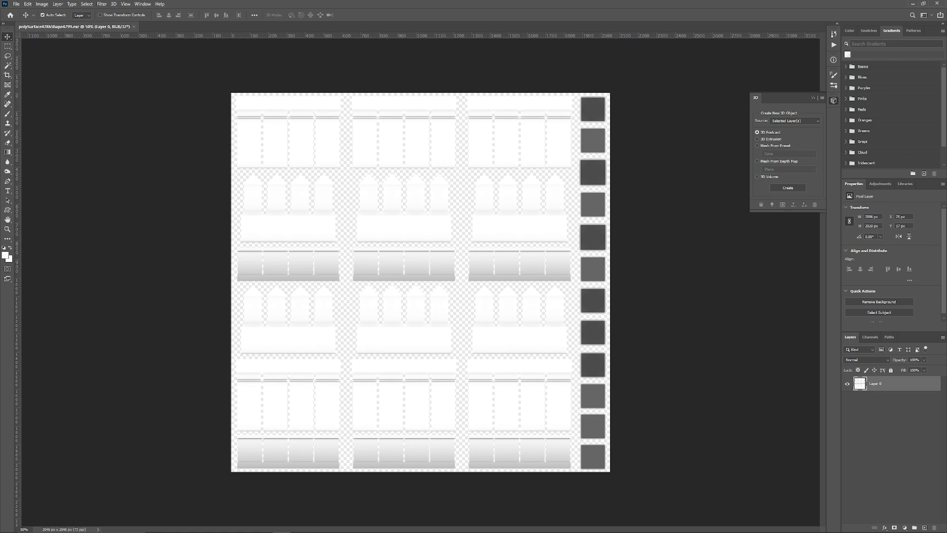
Step: Export the baked texture as a 2048 x 2048 PNG named largecolums_ao into the new textures/large_colums folder
left_click(16, 4)
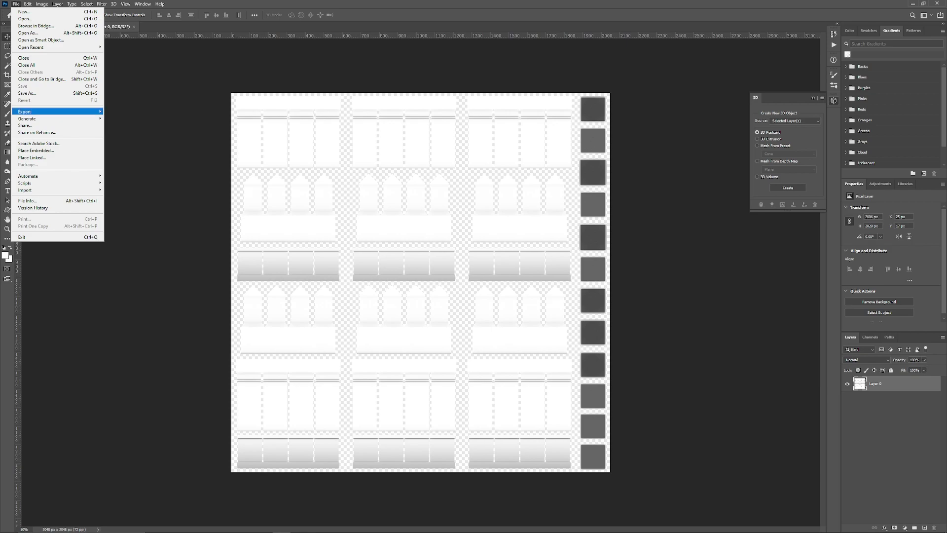
mouse_move(40, 112)
left_click(135, 118)
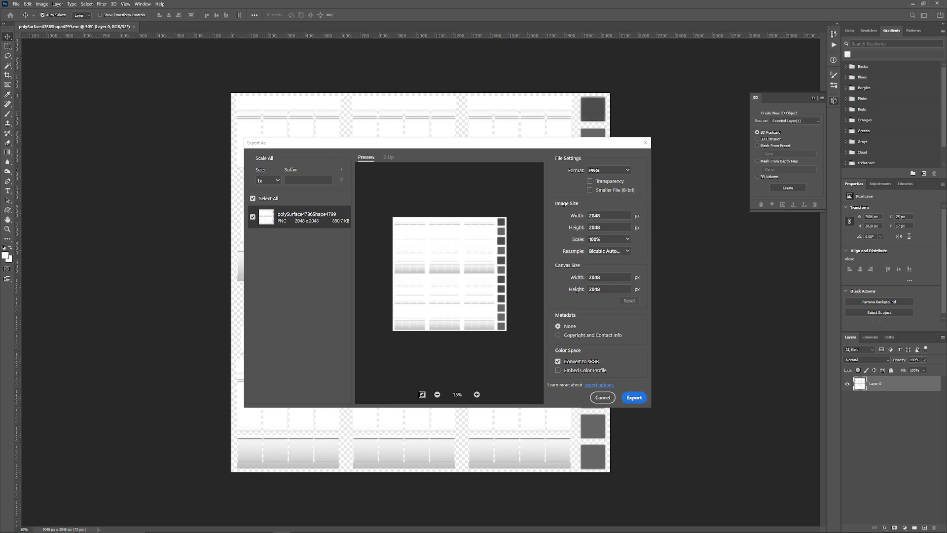
left_click(634, 397)
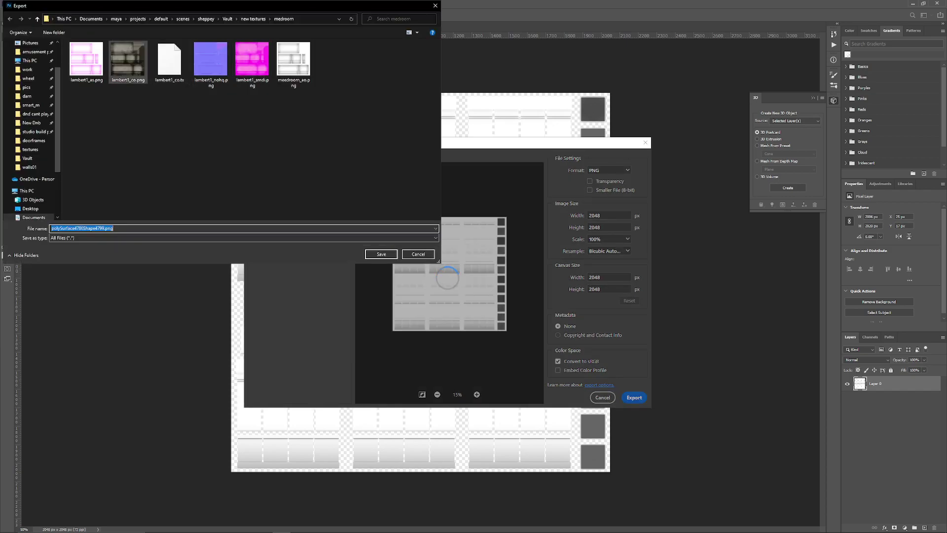
left_click(253, 19)
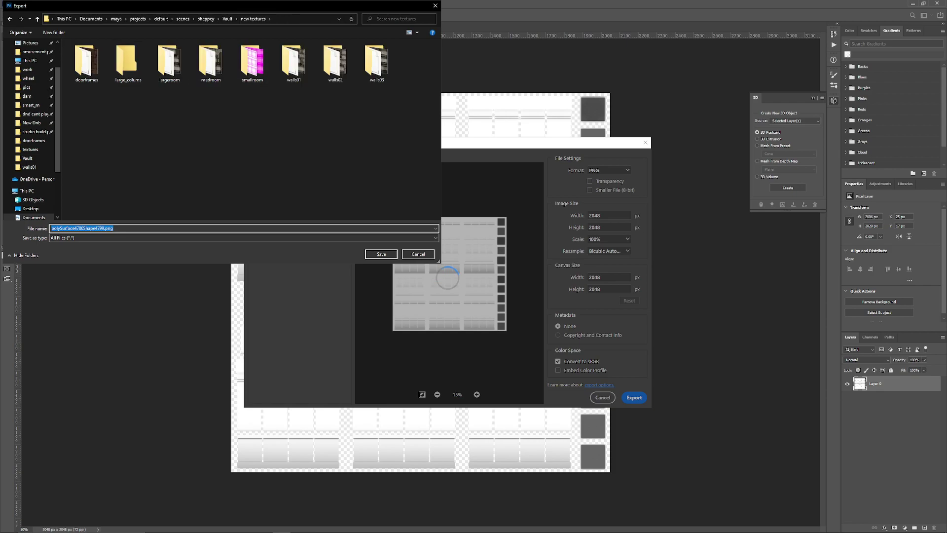
double_click(128, 62)
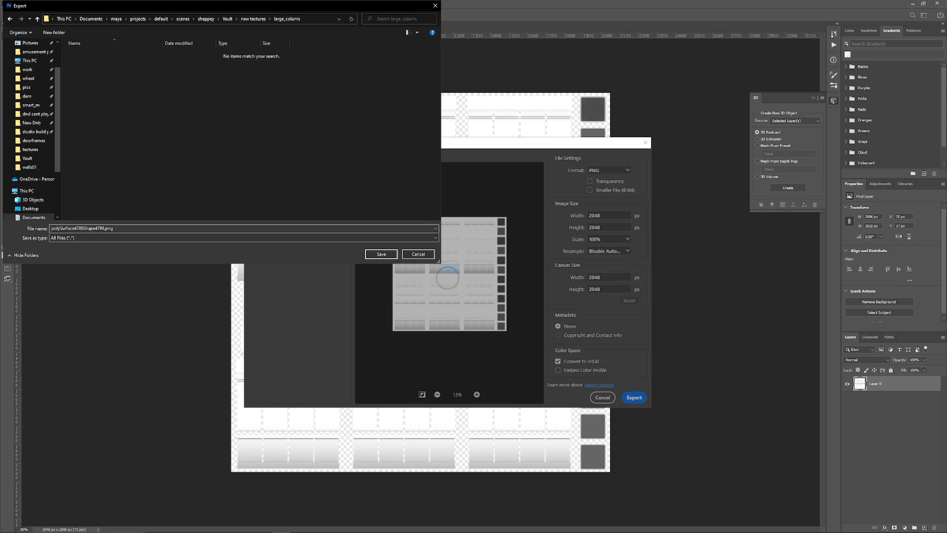
type("l")
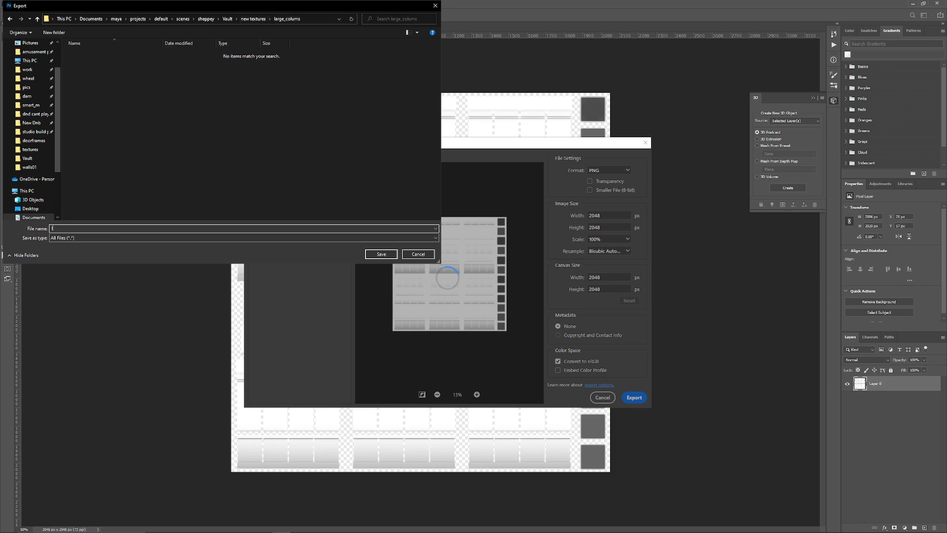
type("argecolums_ao")
key("Return")
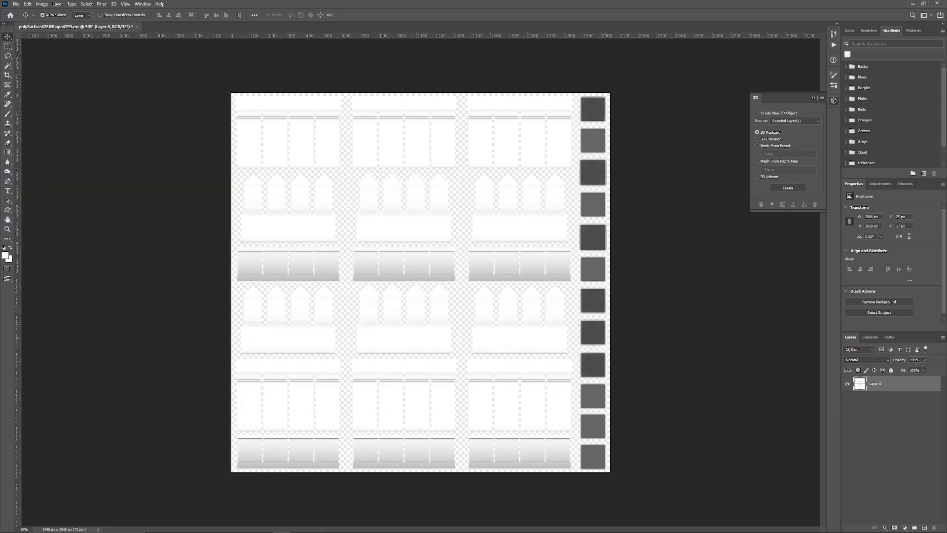
Step: Close the EXR document without saving, return to Maya and deselect the raised columns
key("ctrl+w")
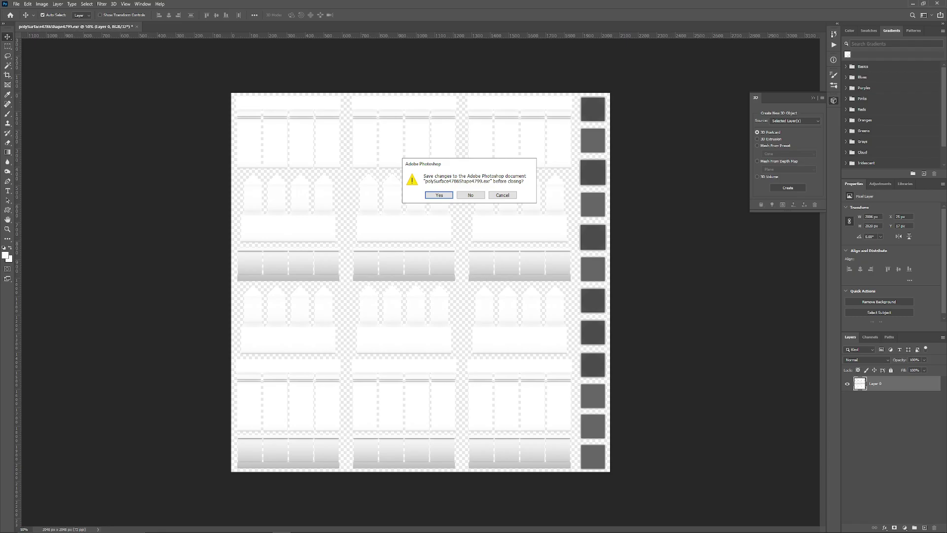
left_click(470, 195)
left_click(913, 4)
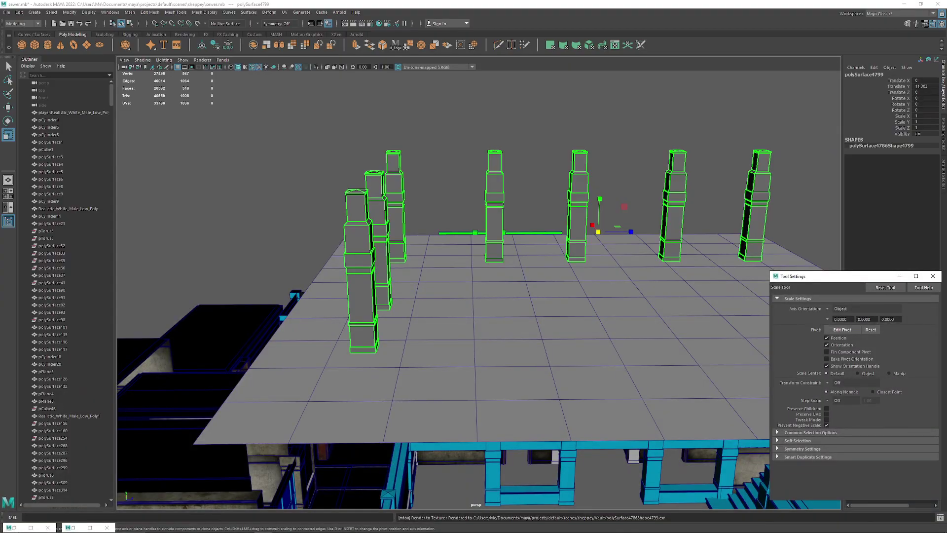
left_click(626, 118)
Step: Select the original balcony columns and replace their cyan material with a plain grey one
scroll(479, 289, "down", 5)
left_click_drag(478, 289, 444, 286, "alt")
scroll(434, 271, "up", 4)
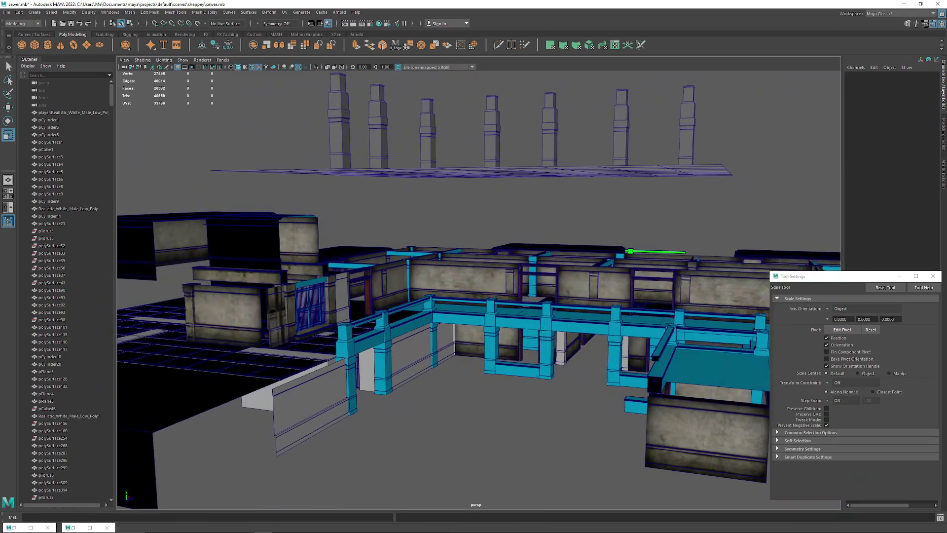
left_click(492, 346)
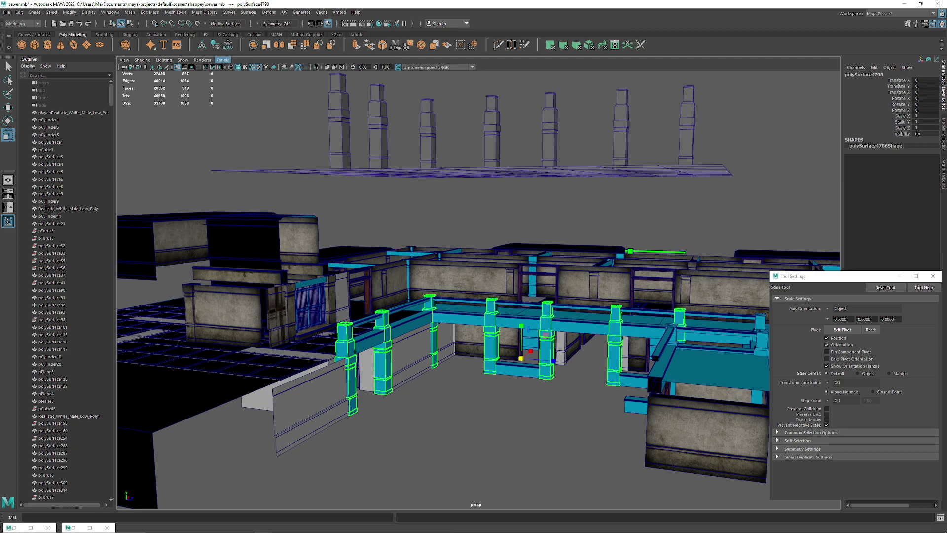
left_click(227, 45)
mouse_move(384, 323)
right_mouse_down()
mouse_move(385, 525)
mouse_move(434, 501)
mouse_move(434, 398)
mouse_move(434, 420)
right_mouse_up()
left_click_drag(434, 394, 430, 414, "alt")
middle_click_drag(430, 413, 462, 418, "alt")
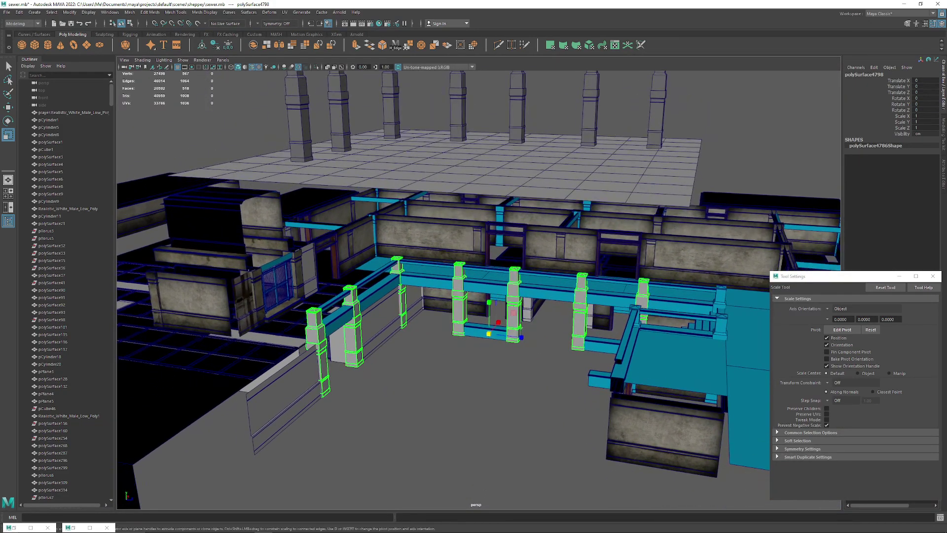
Step: Delete the raised duplicate columns together with the plane beneath them
left_click(591, 121)
left_click(594, 172, "shift")
key("Delete")
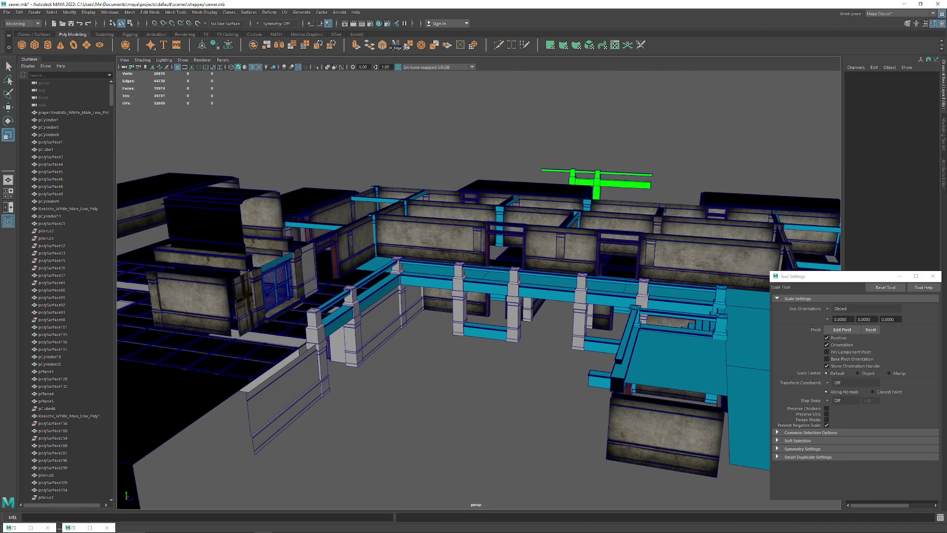
Step: Save the scene and select the grey balcony columns
left_click(7, 12)
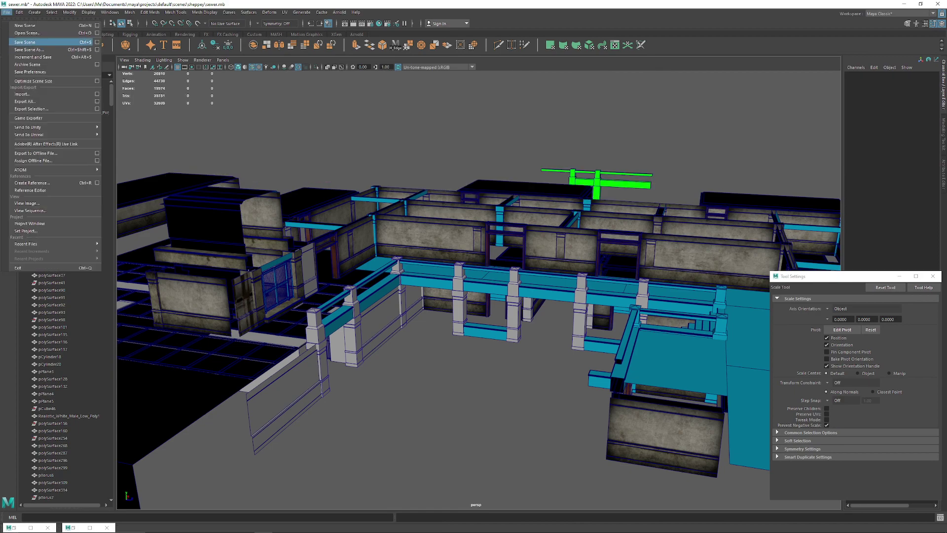
left_click(25, 41)
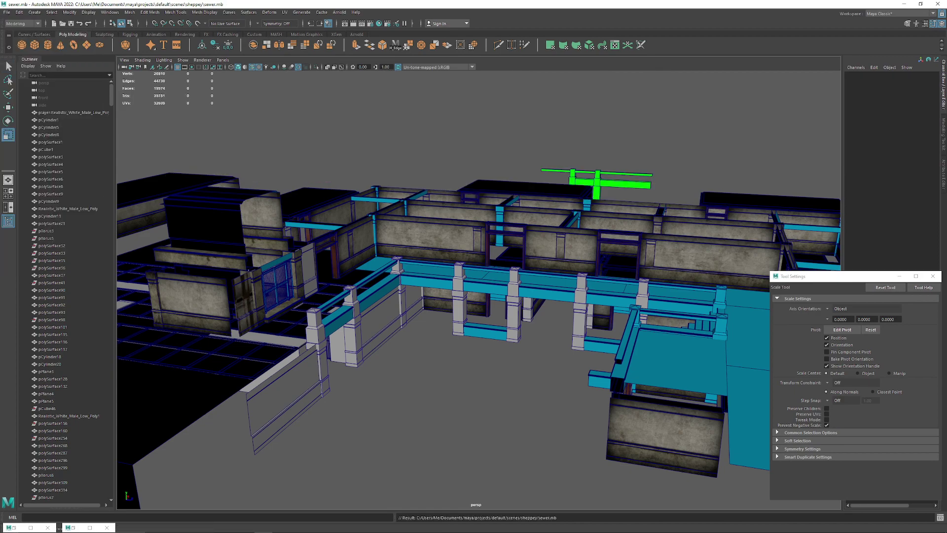
left_click(458, 316)
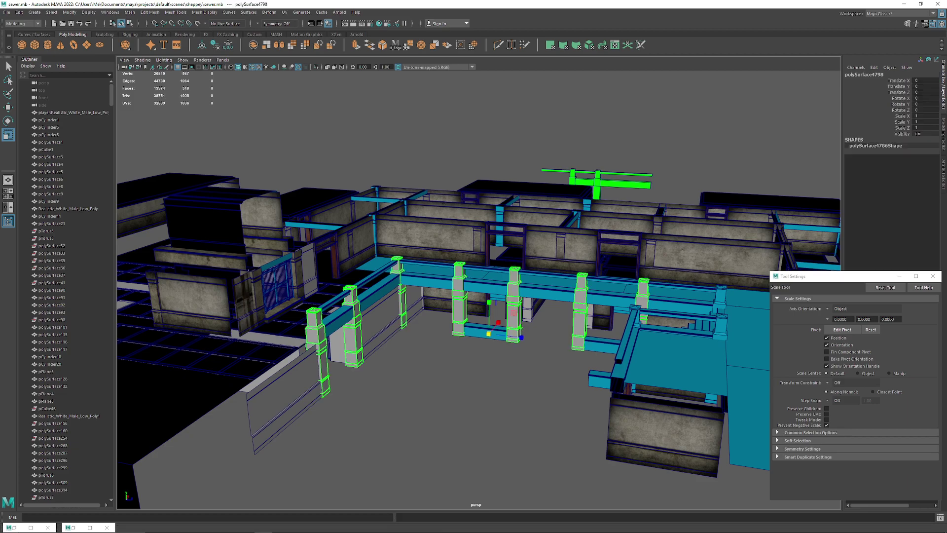
scroll(488, 315, "down", 4)
mouse_move(488, 315)
left_mouse_down("alt")
mouse_move(572, 308)
mouse_move(450, 322)
mouse_move(493, 332)
left_mouse_up("alt")
scroll(493, 331, "up", 5)
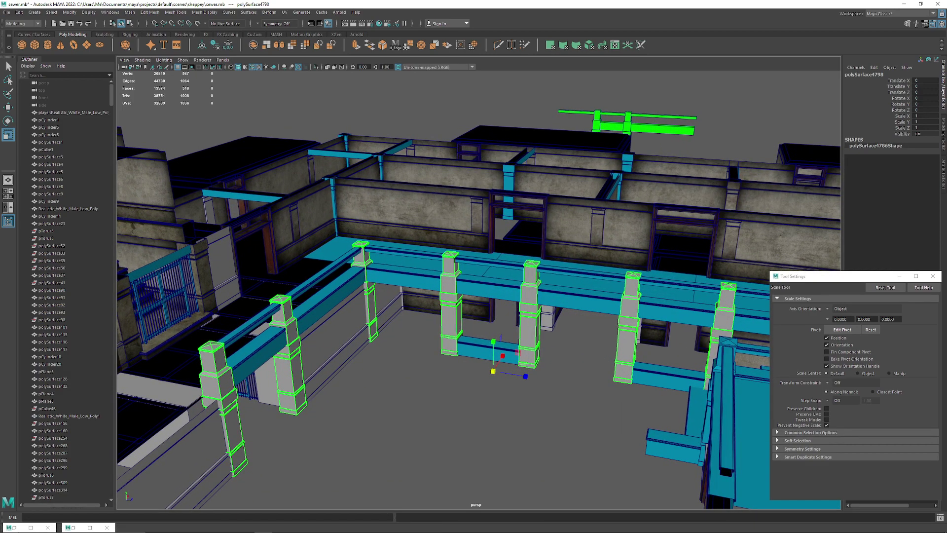
Step: Export the selected columns as FBX to the sheppey/Vault folder, overwriting largecolums.fbx
left_click(6, 11)
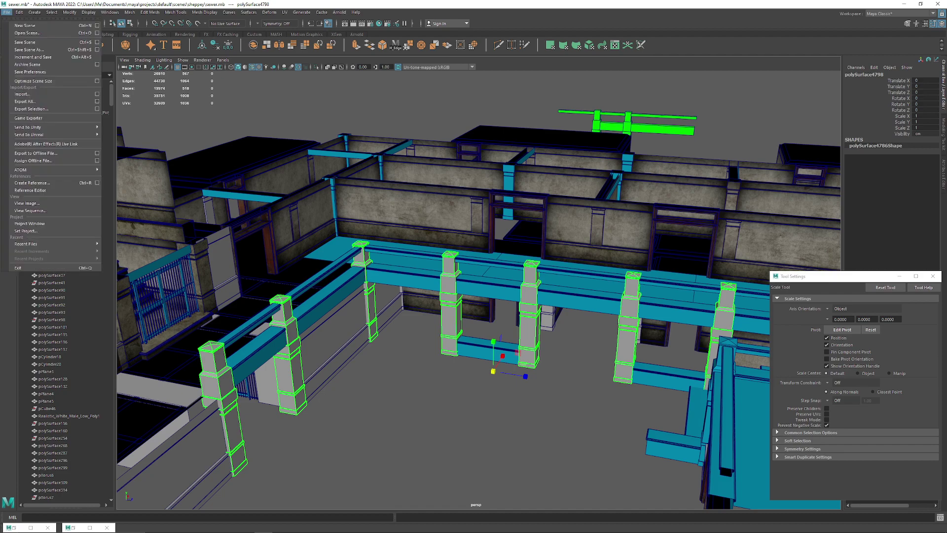
left_click(35, 108)
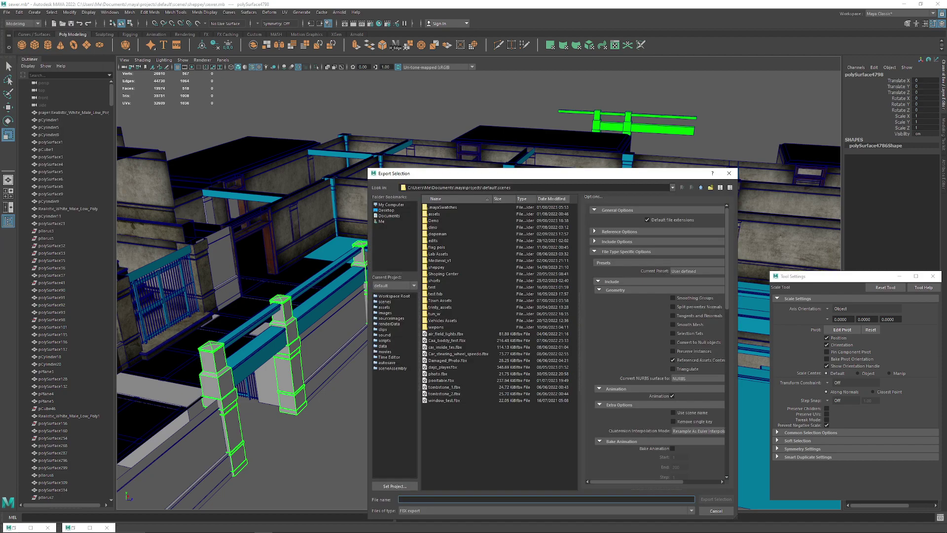
double_click(437, 266)
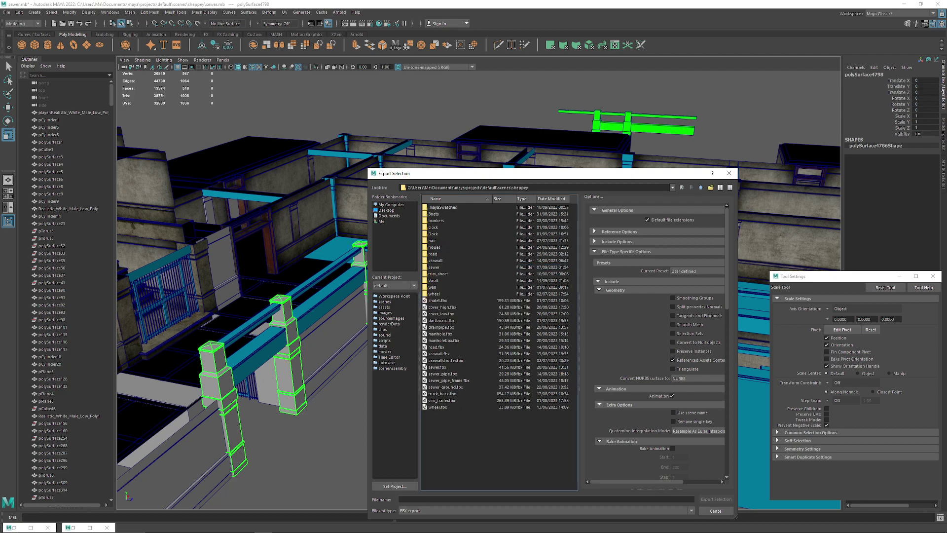
double_click(433, 280)
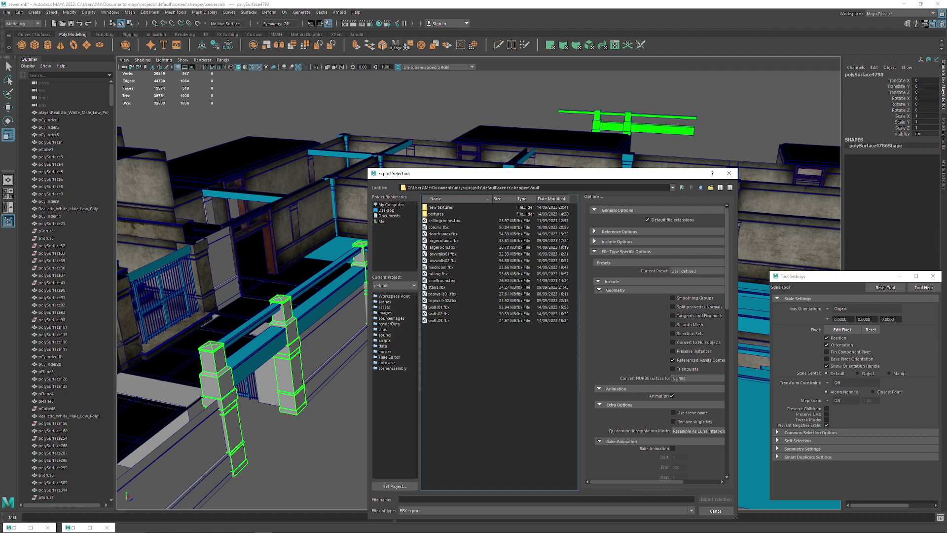
left_click(443, 240)
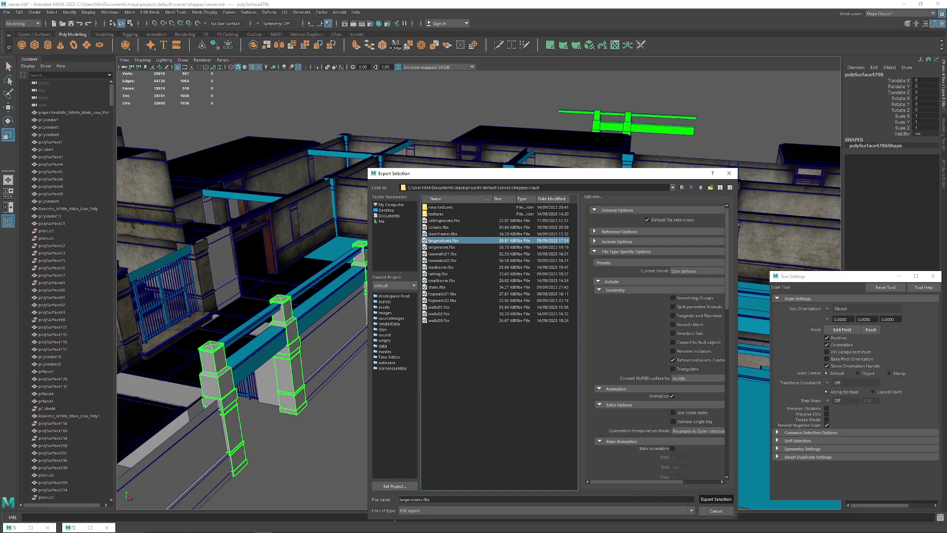
left_click(715, 499)
left_click(536, 357)
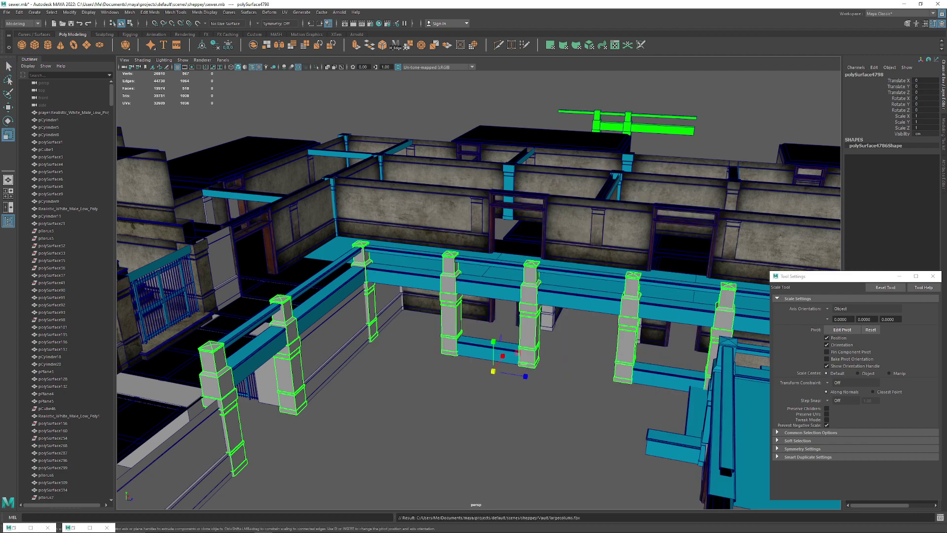
Step: Deselect the columns and launch Adobe Substance 3D Painter
left_click(498, 419)
left_click(82, 525)
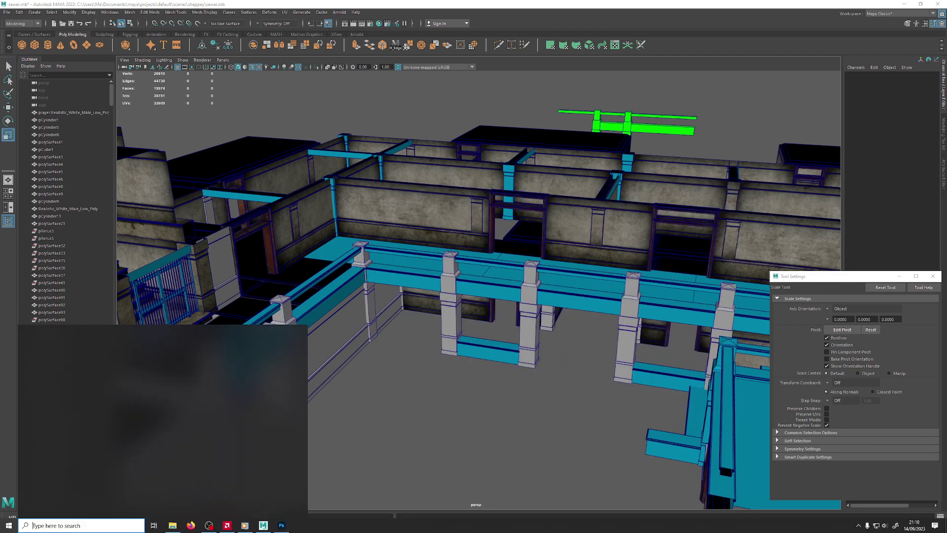
left_click(9, 525)
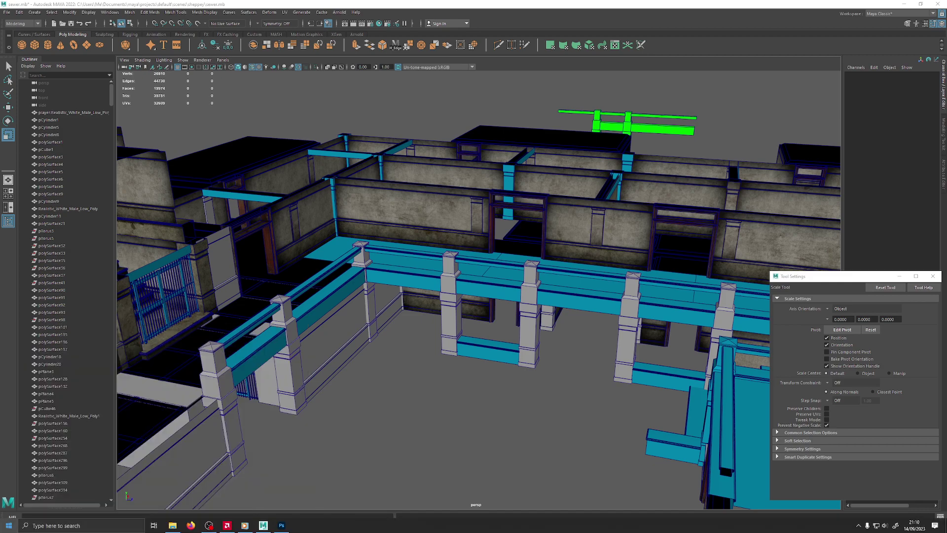
left_click(9, 525)
left_click(64, 440)
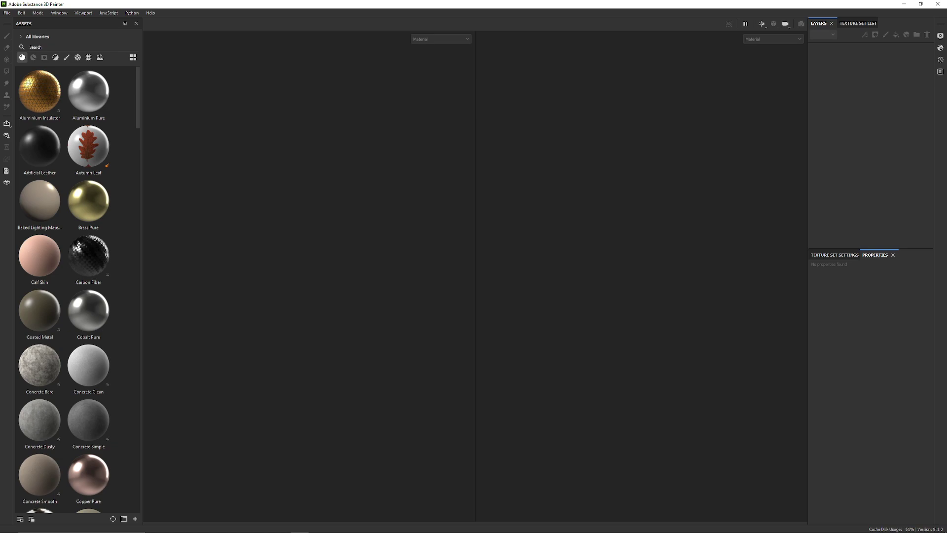
Step: Set up a new project with 2048 document resolution, per-fragment tangent space computation off, and largecolums.fbx from the Vault folder as the mesh
left_click(7, 12)
left_click(19, 22)
left_click(439, 209)
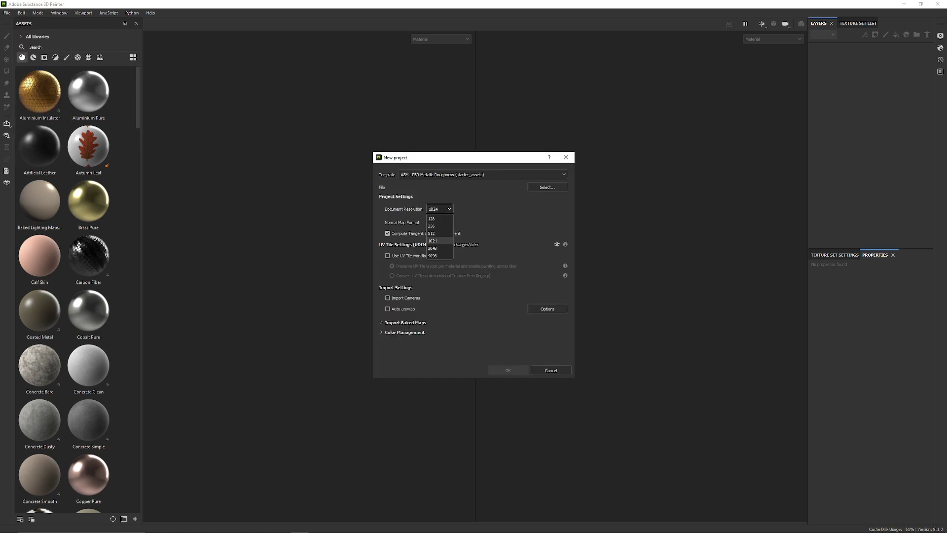
left_click(439, 248)
left_click(387, 233)
left_click(547, 187)
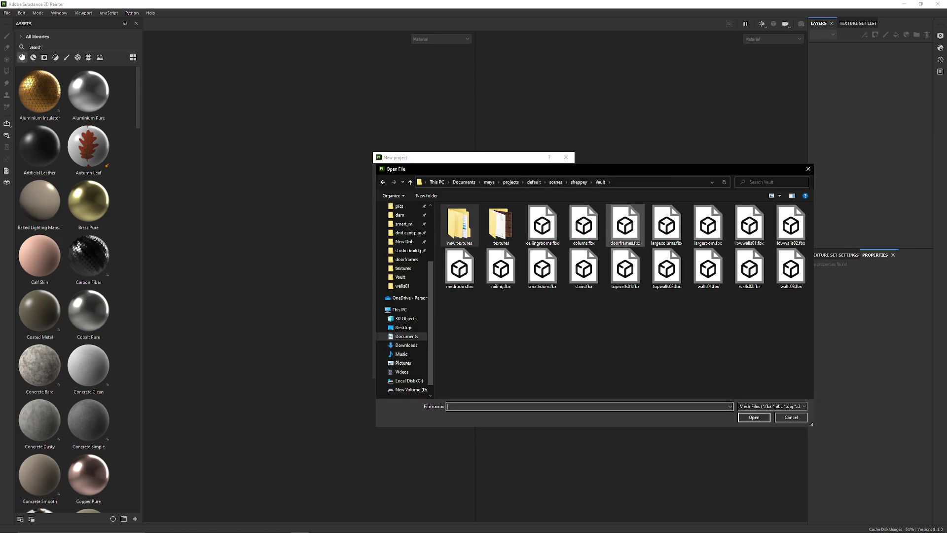
left_click(666, 225)
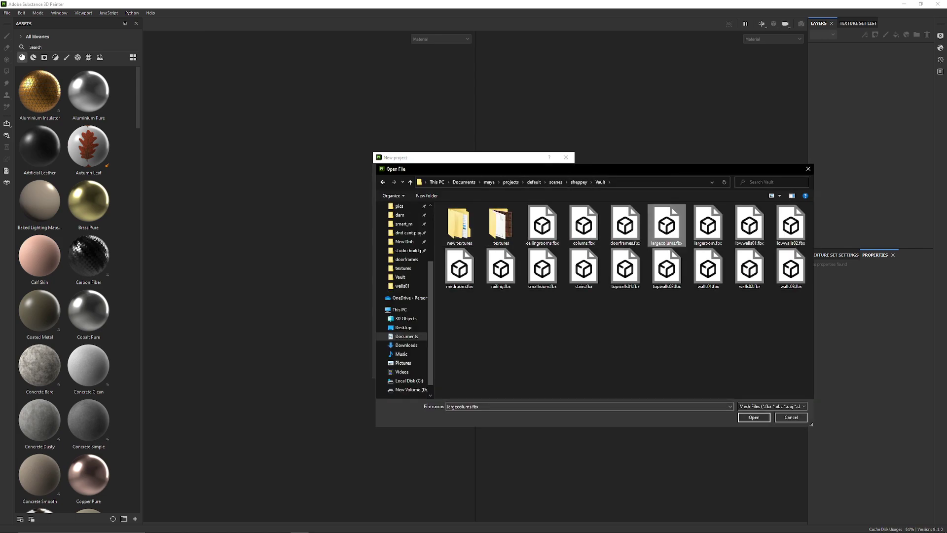
left_click(753, 416)
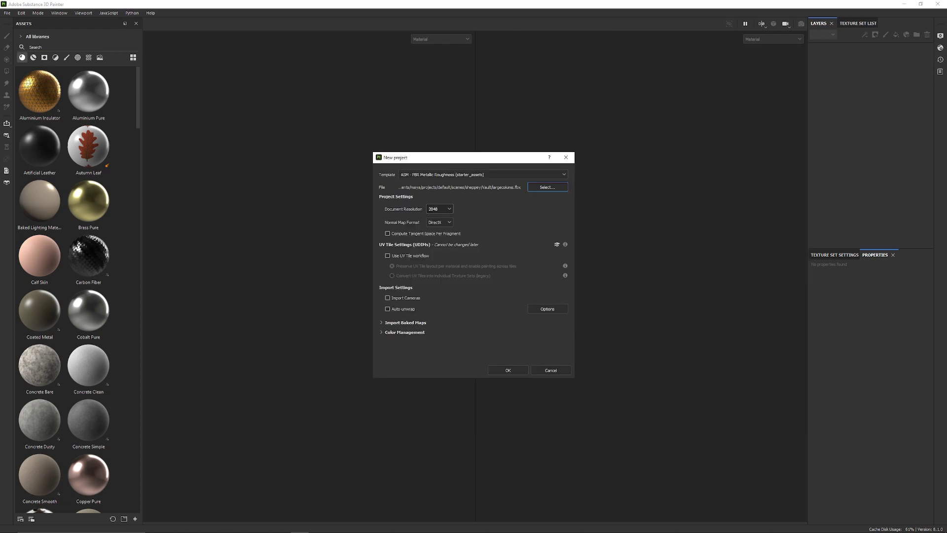
Step: Add largecolums_ao.png from new textures/large_colums as an imported baked map and create the project
left_click(404, 322)
left_click(543, 334)
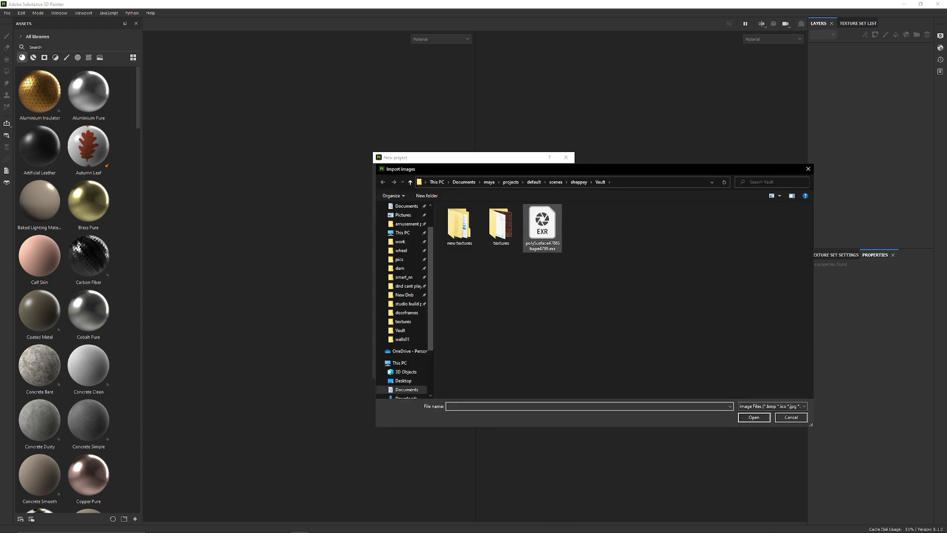
double_click(459, 225)
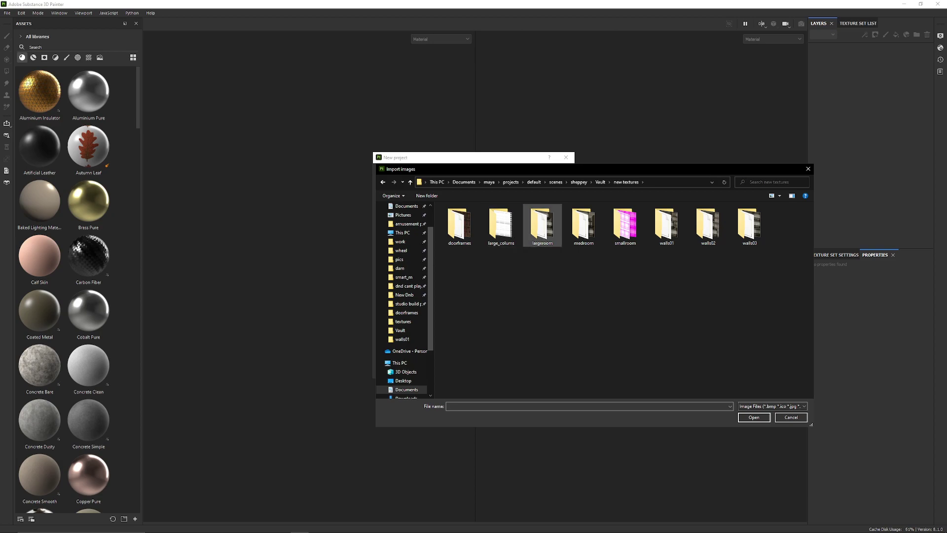
double_click(501, 225)
left_click(459, 223)
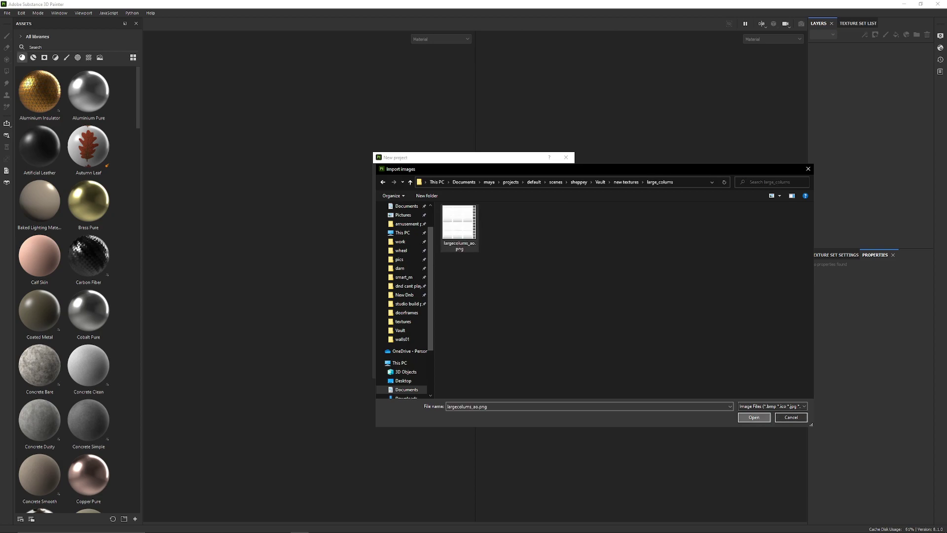
left_click(754, 417)
left_click(508, 369)
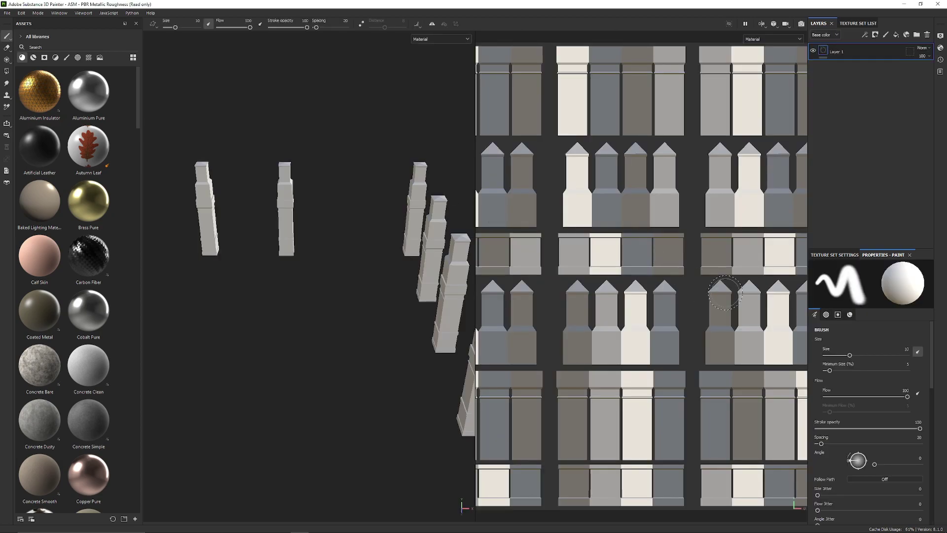
Step: Delete the default paint layer and add a User1 channel to the texture set
left_click(928, 35)
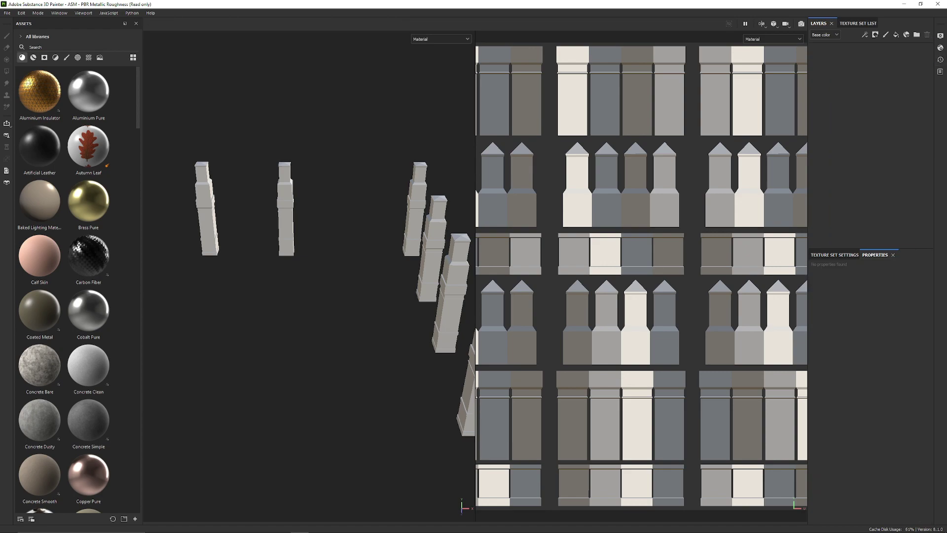
left_click(835, 255)
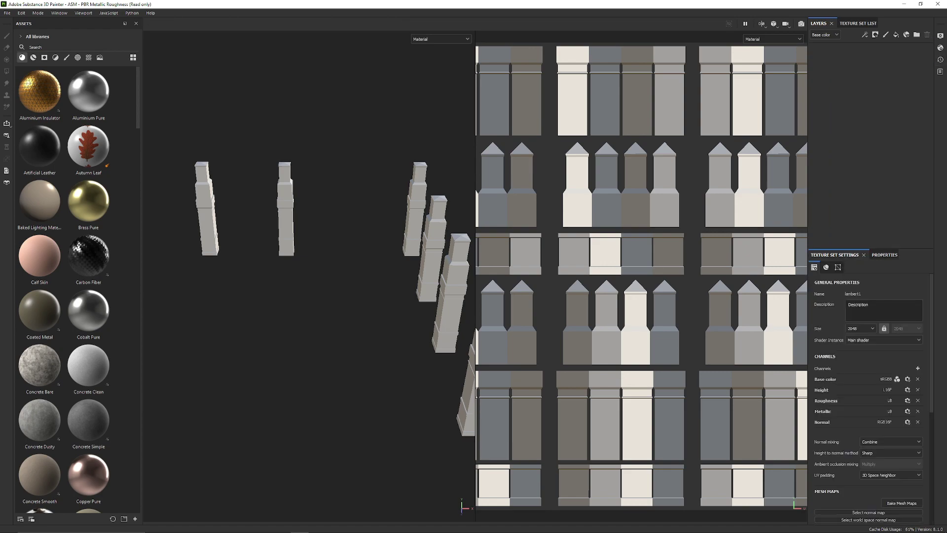
left_click(917, 368)
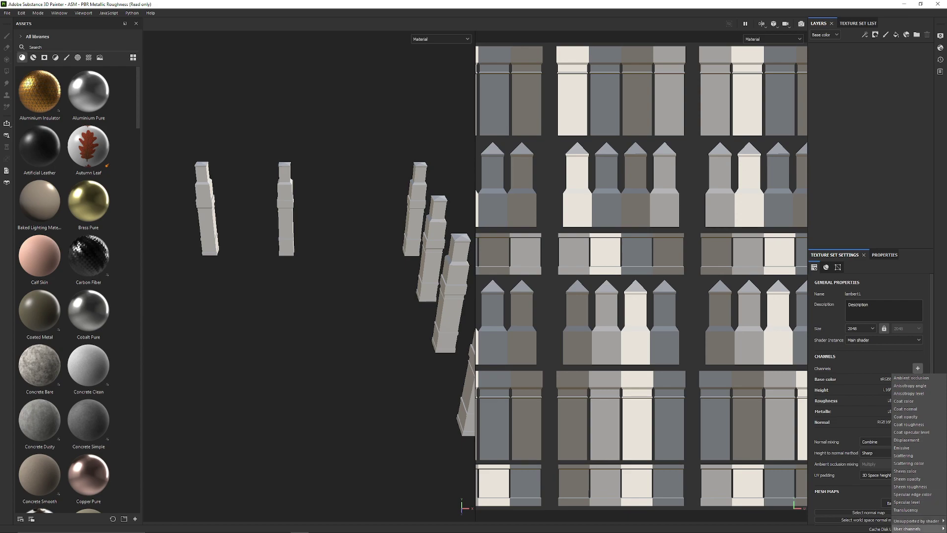
mouse_move(908, 528)
left_click(880, 419)
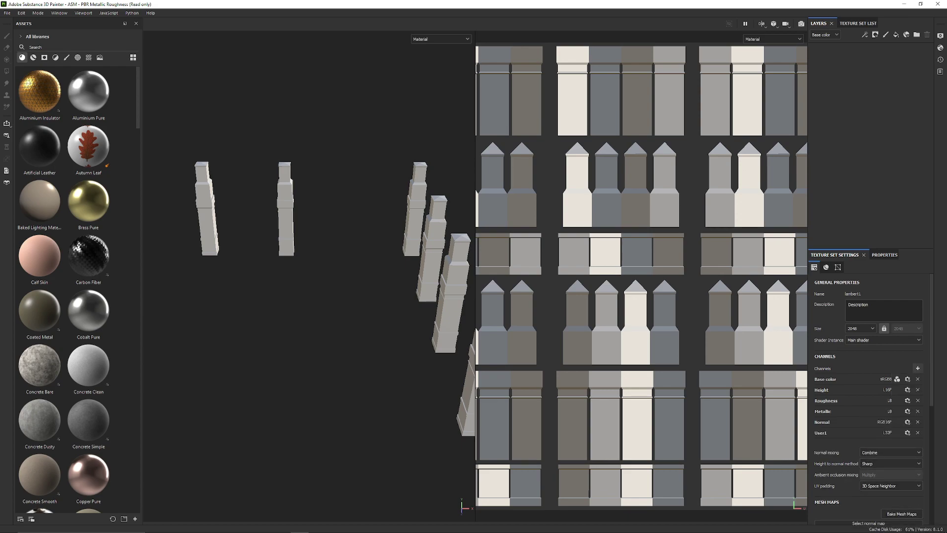
Step: Add Diffuse, Glossiness and Specular channels to the texture set
left_click(918, 368)
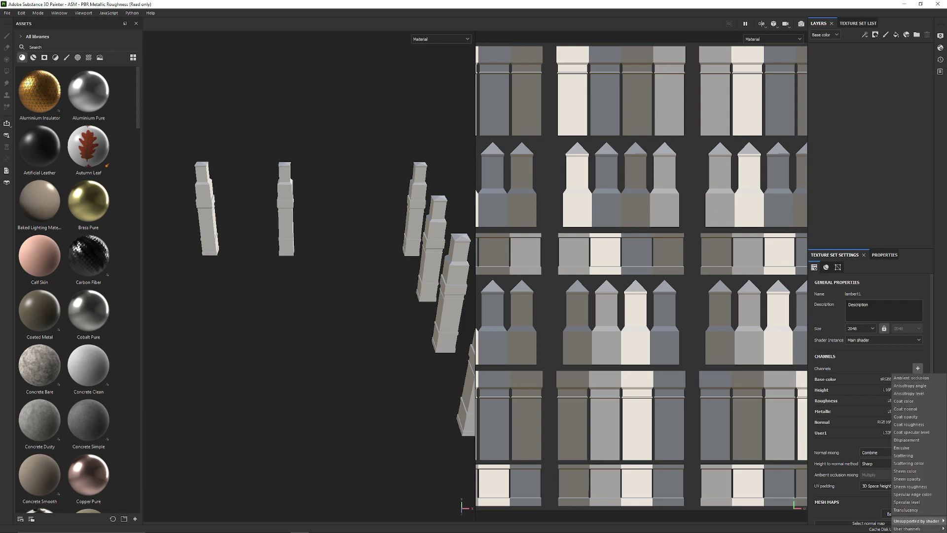
mouse_move(916, 521)
left_click(866, 481)
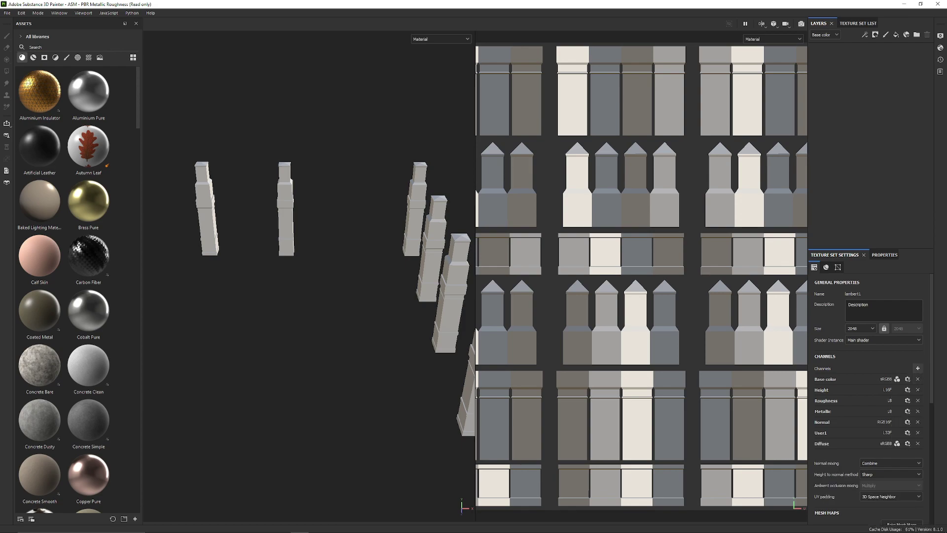
left_click(918, 368)
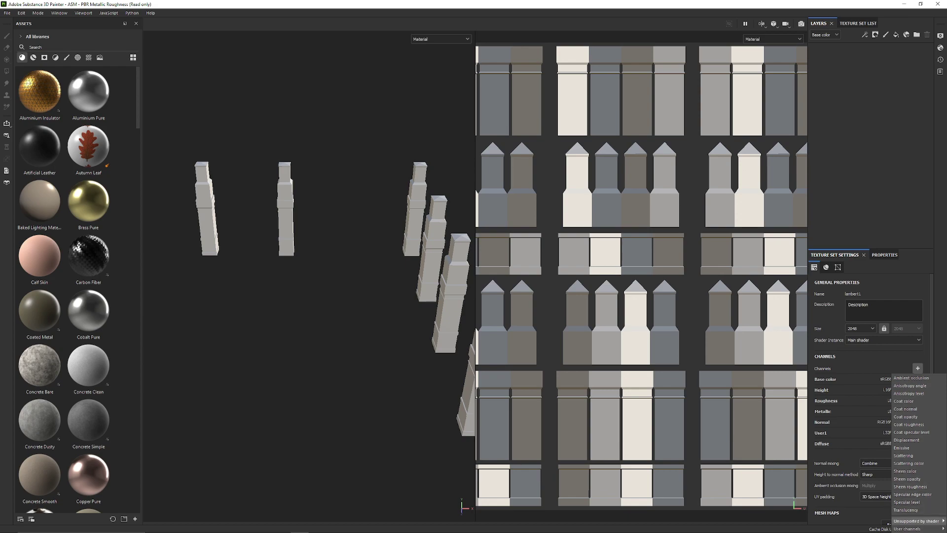
mouse_move(916, 520)
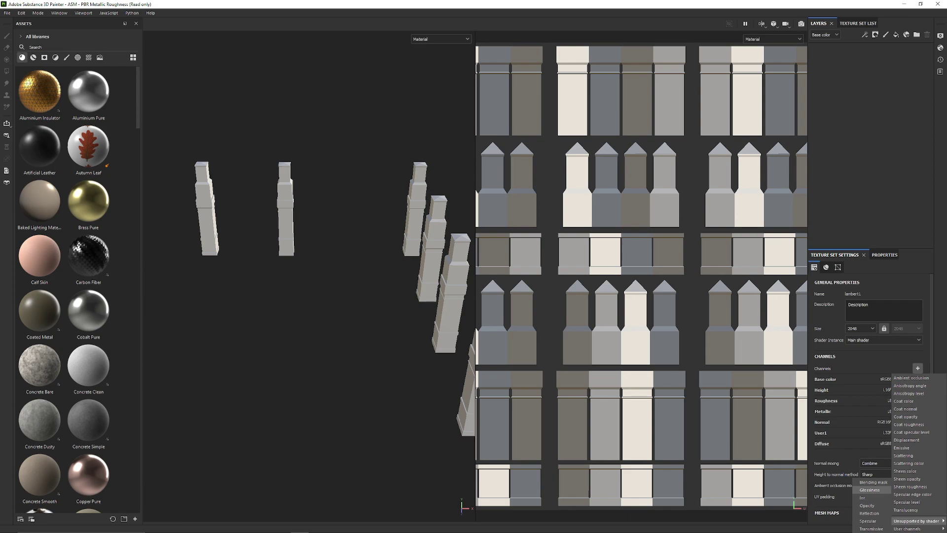
left_click(869, 490)
left_click(918, 367)
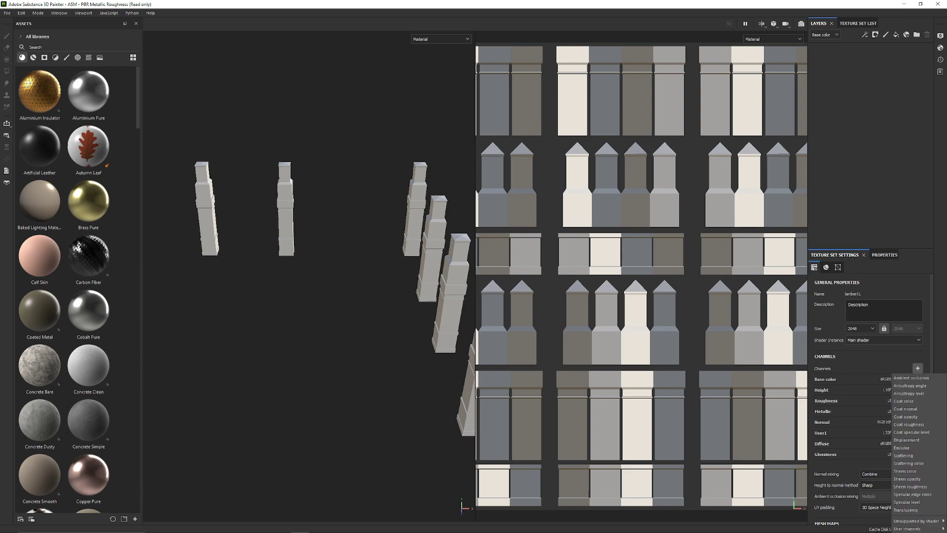
mouse_move(916, 521)
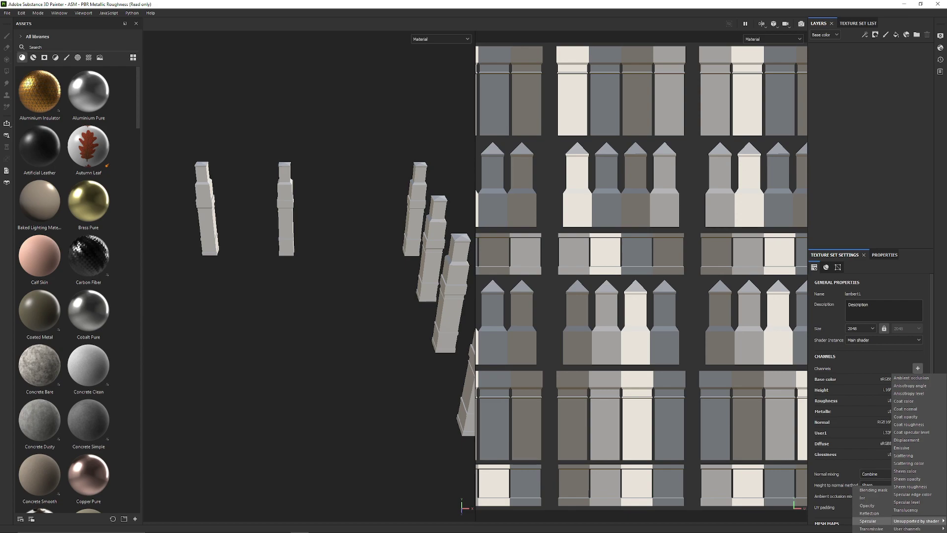
left_click(870, 516)
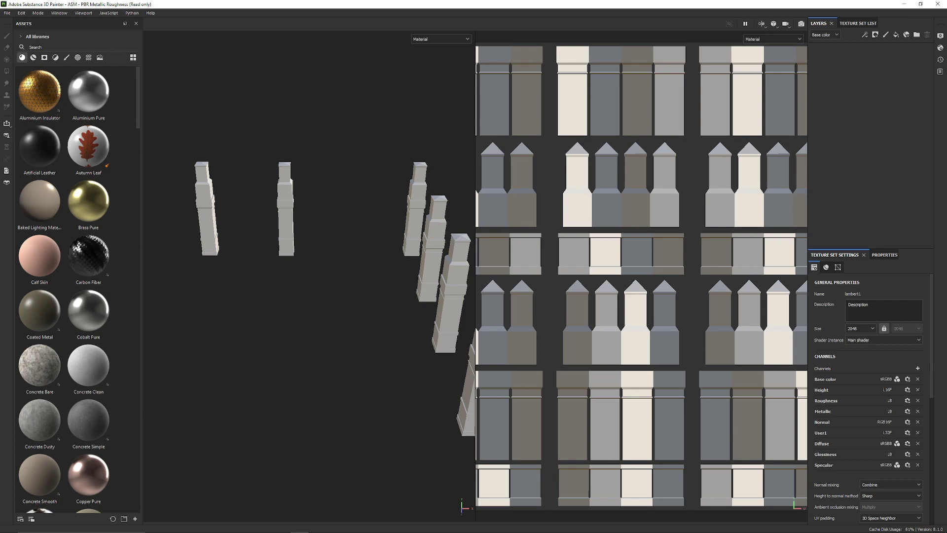
Step: Open the mesh map baking settings and set the output size to 2048
left_click(837, 267)
left_click(902, 291)
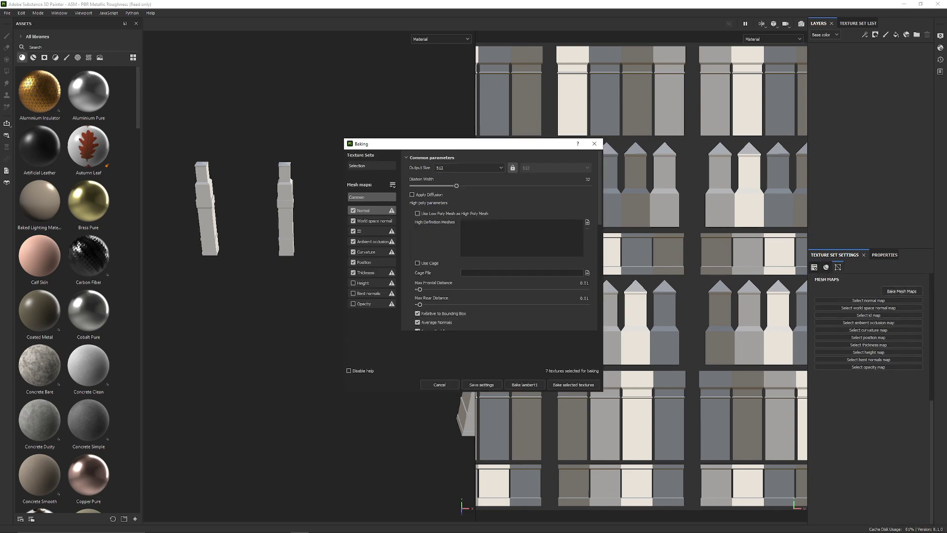
left_click(469, 168)
left_click(468, 221)
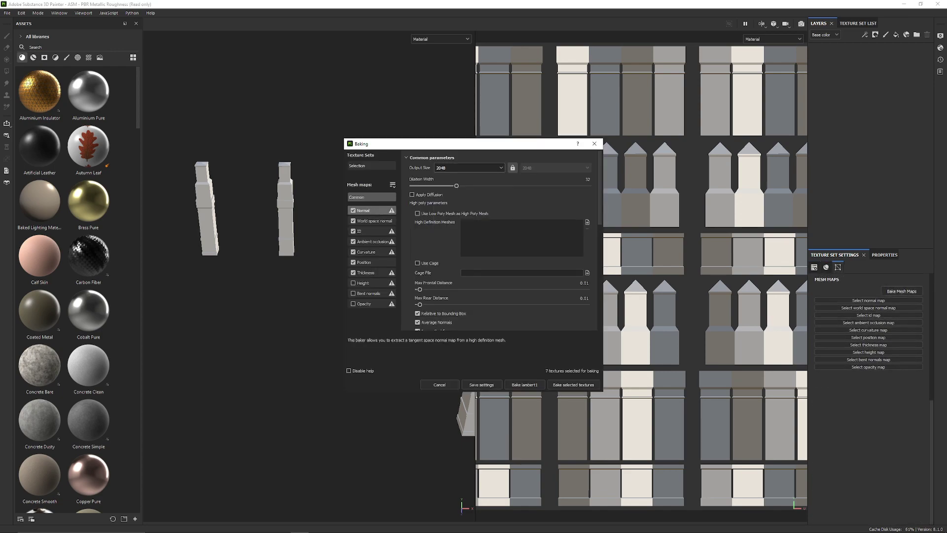
Step: Limit the bake to the Normal and Curvature maps by excluding world space normal, ID, ambient occlusion, position and thickness
left_click(353, 220)
left_click(353, 231)
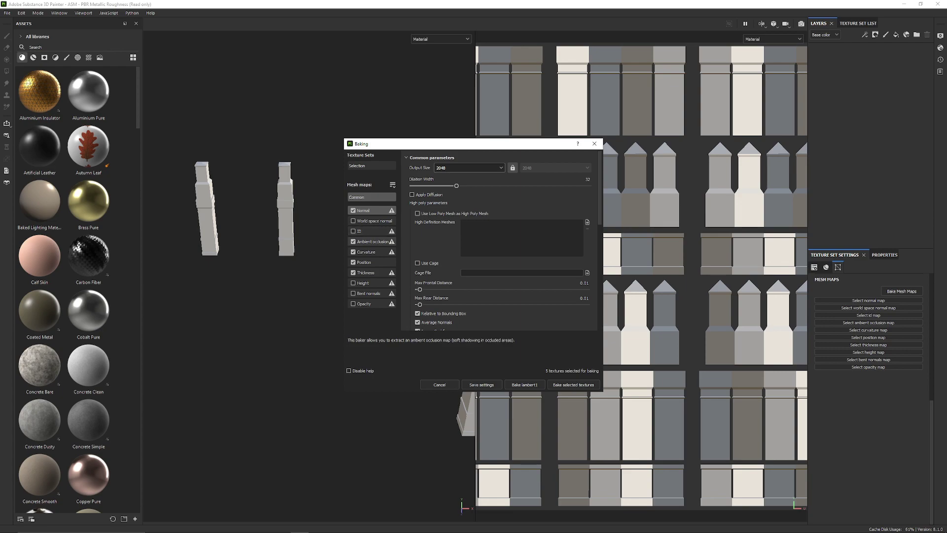
left_click(353, 252)
left_click(354, 241)
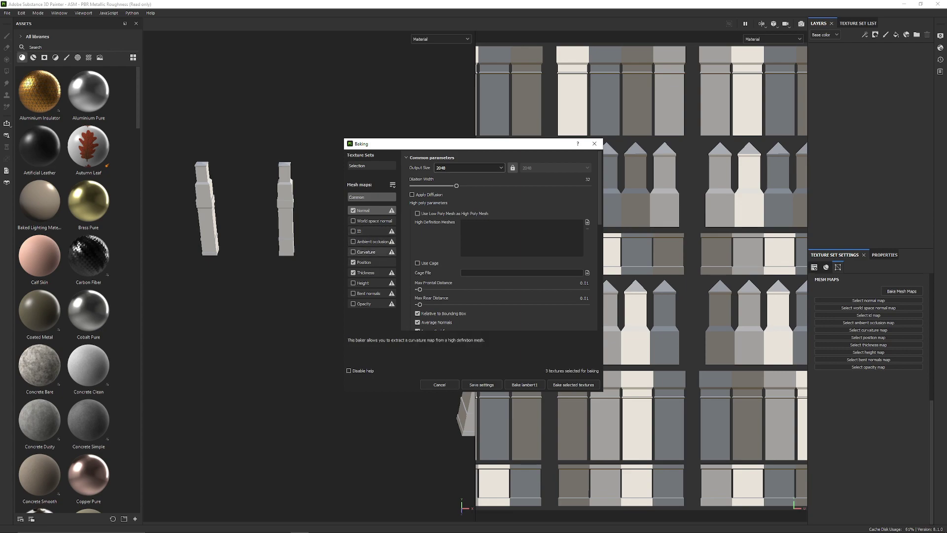
left_click(353, 251)
left_click(353, 262)
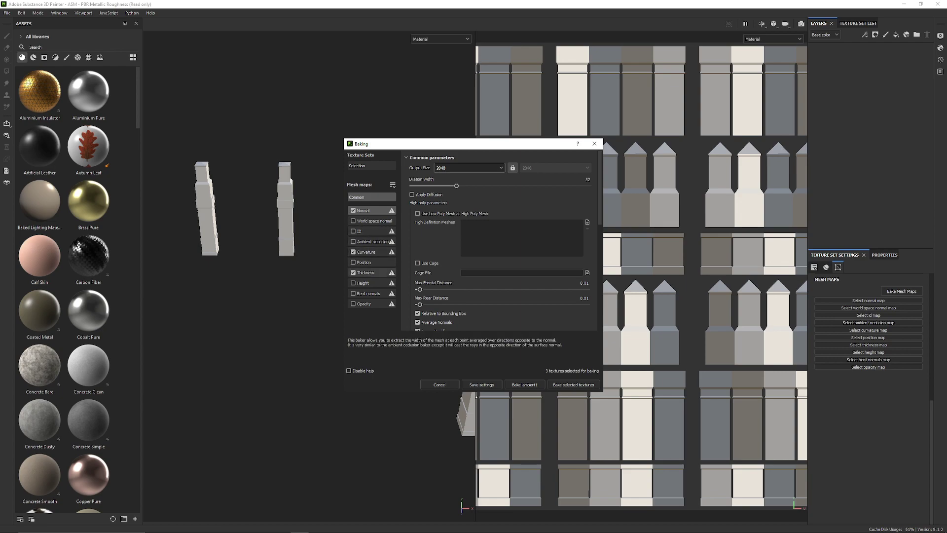
left_click(353, 272)
Step: Set the bake's dilation width to 101 and antialiasing to Subsampling 4x4
left_click_drag(456, 186, 552, 186)
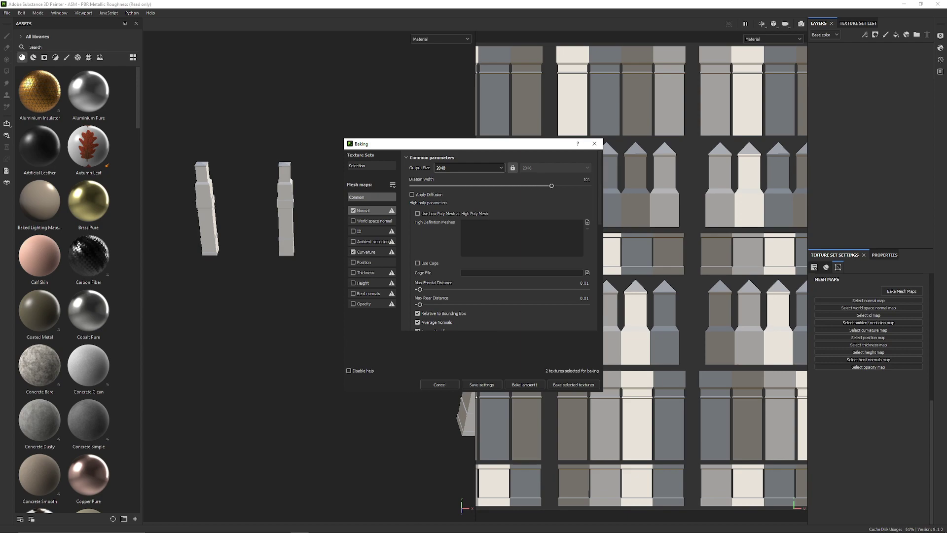
scroll(498, 237, "down", 3)
left_click(524, 236)
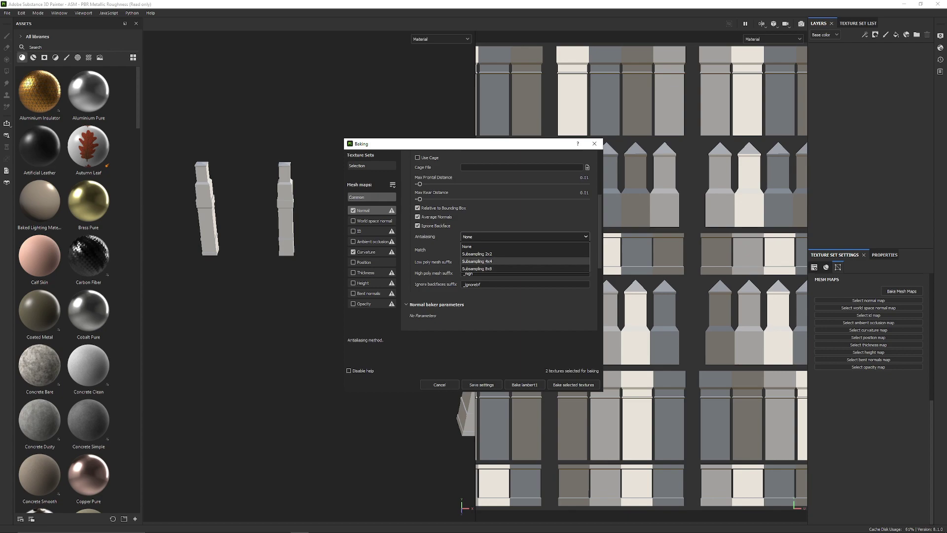
left_click(477, 261)
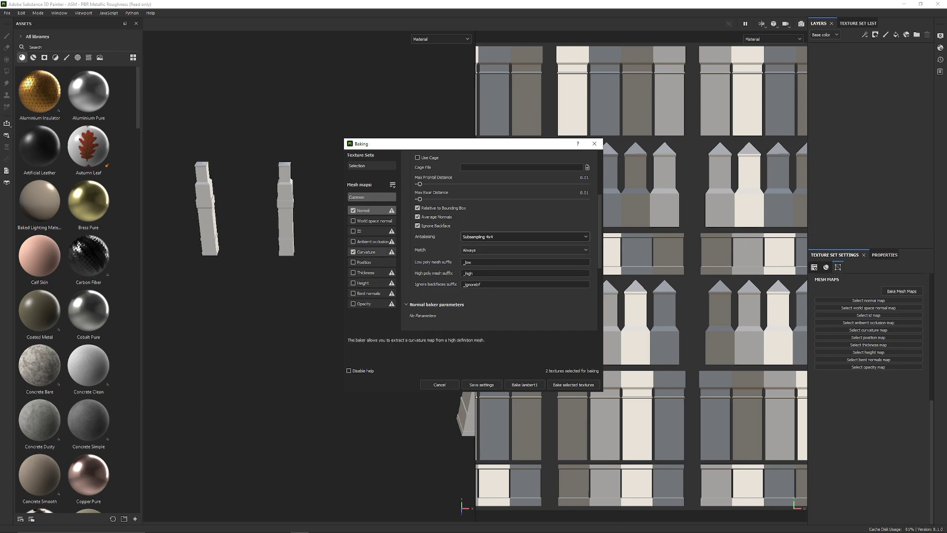
Step: Raise the curvature baker's secondary rays to 185, increase its sampling radius, and bake the selected textures
left_click(368, 252)
left_click_drag(433, 184, 539, 184)
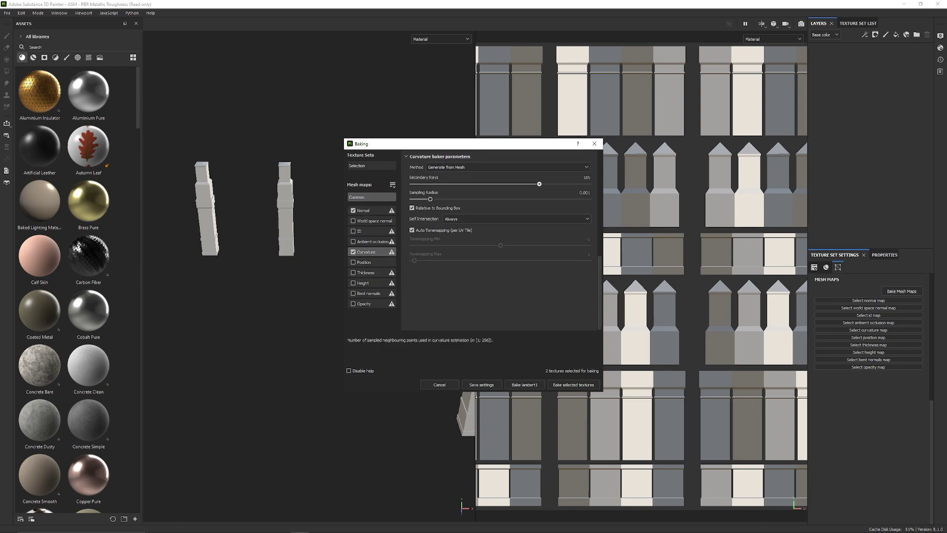
left_click_drag(430, 199, 473, 200)
left_click(573, 384)
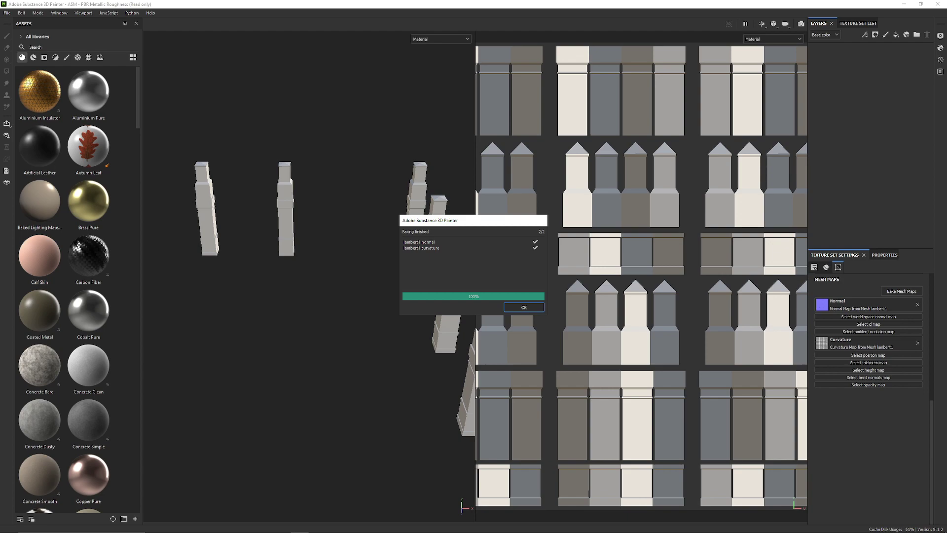
left_click(524, 307)
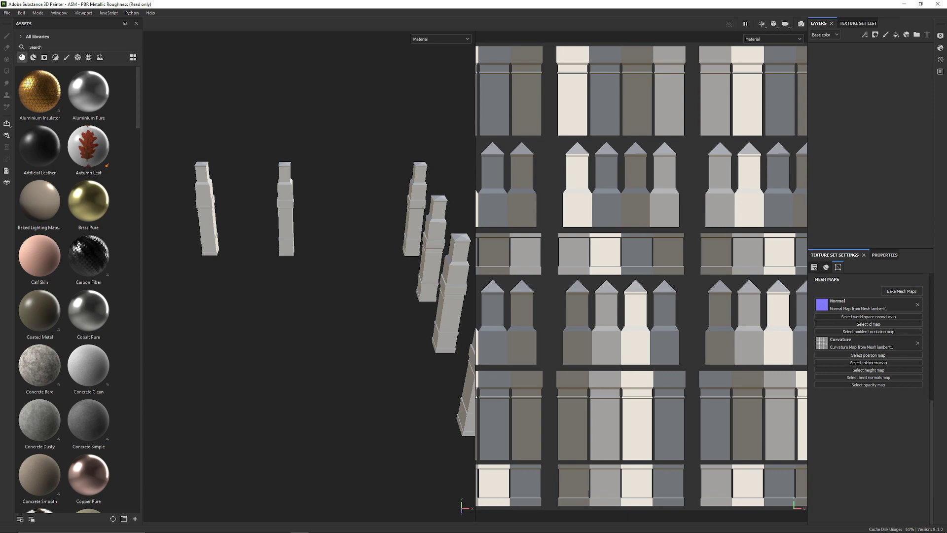
Step: Assign the imported largecolums_ao texture as the ambient occlusion mesh map
left_click(868, 332)
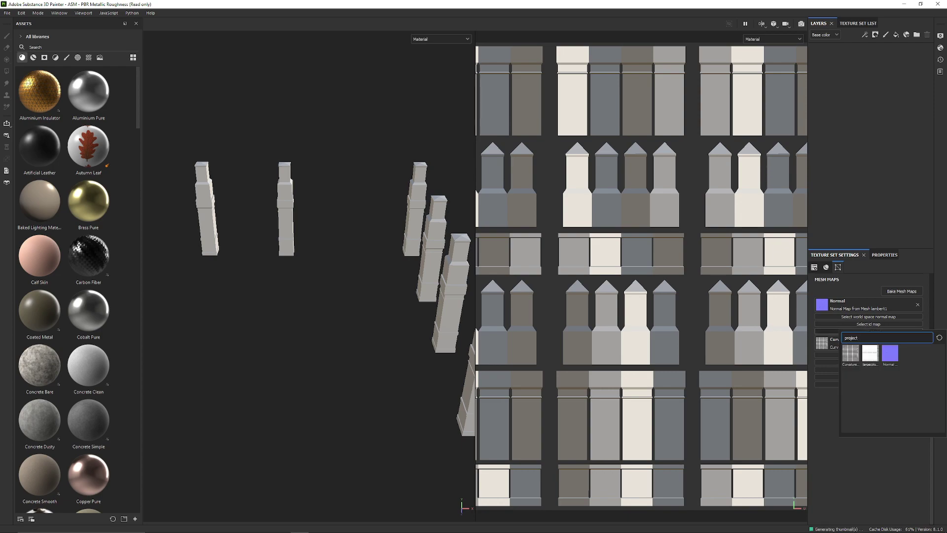
left_click(870, 353)
scroll(635, 340, "down", 4)
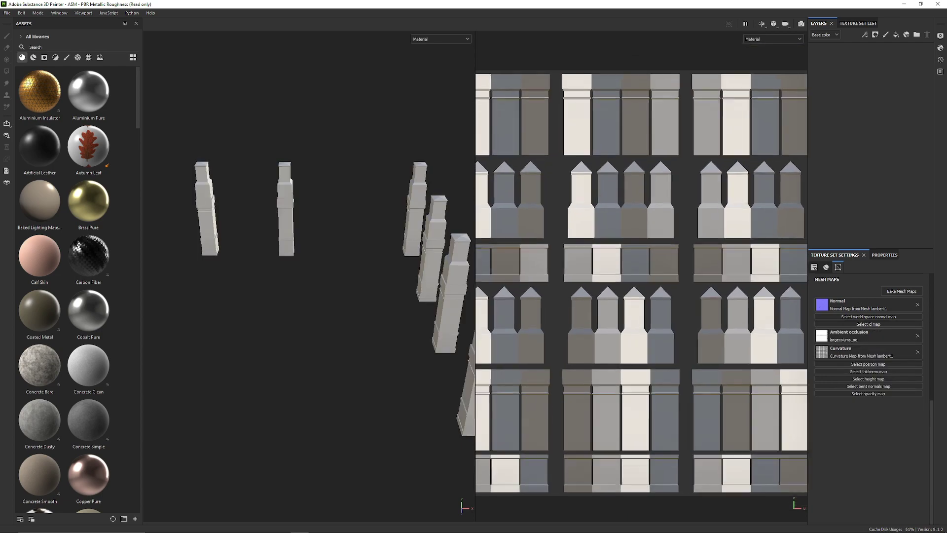
middle_click_drag(635, 340, 643, 297, "alt")
key("f")
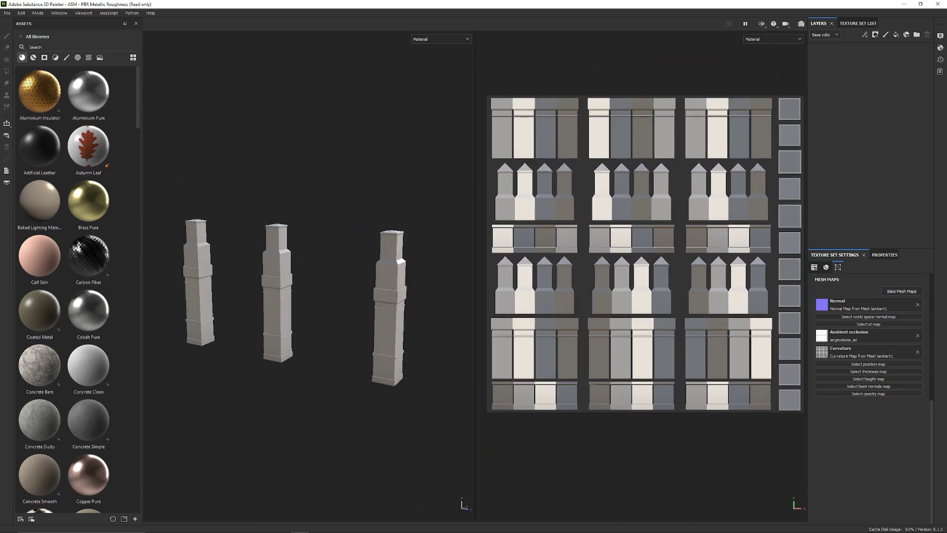
Step: Save the project in the Vault folder as largecolums.spp, replacing the existing file
left_click(7, 13)
left_click(19, 70)
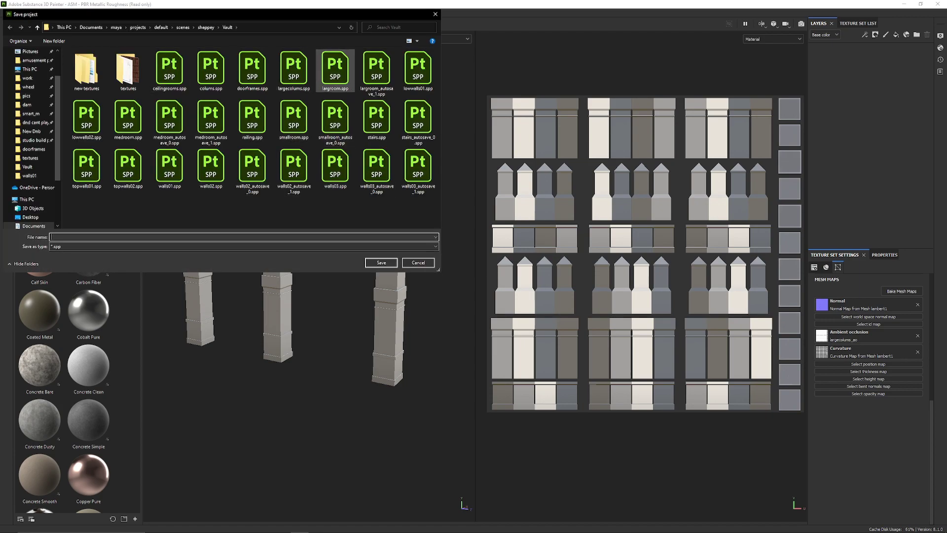
left_click(295, 73)
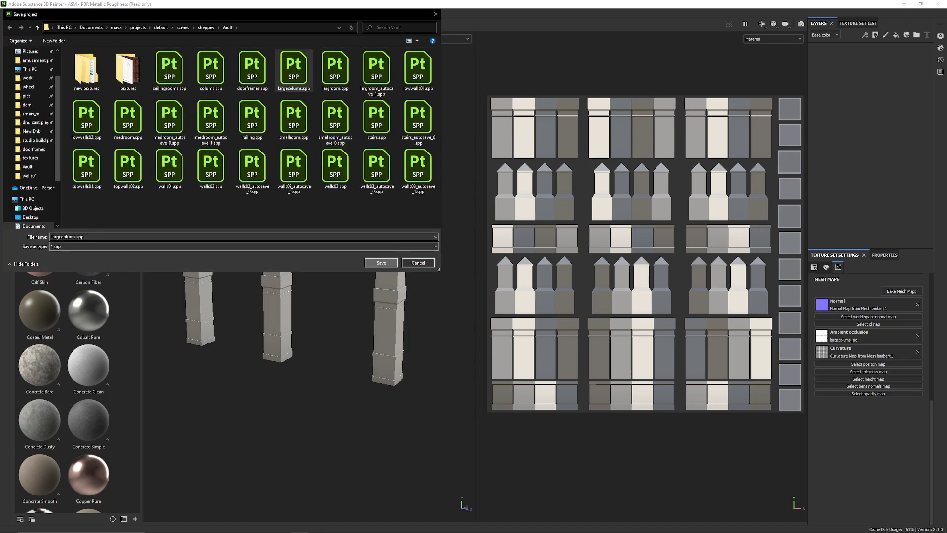
left_click(381, 262)
left_click(492, 271)
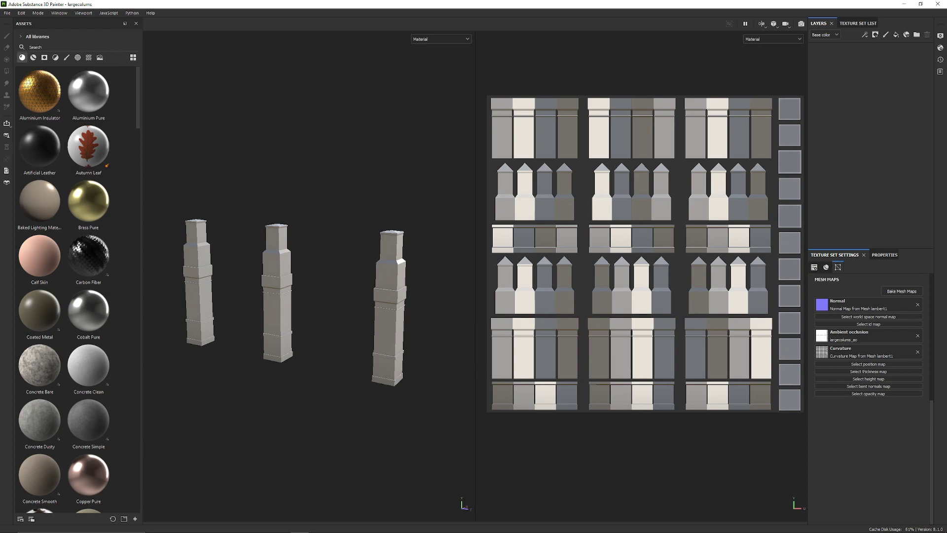
Step: Find the Vault_top_wall smart material in Your assets with the search term "v" and add it to the layer stack
left_click(21, 37)
left_click(30, 69)
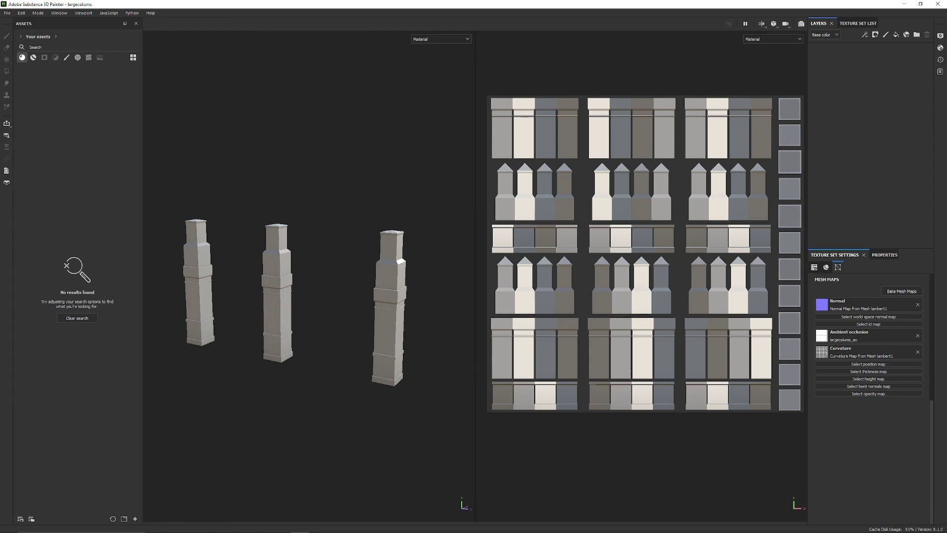
type("v")
left_click(33, 57)
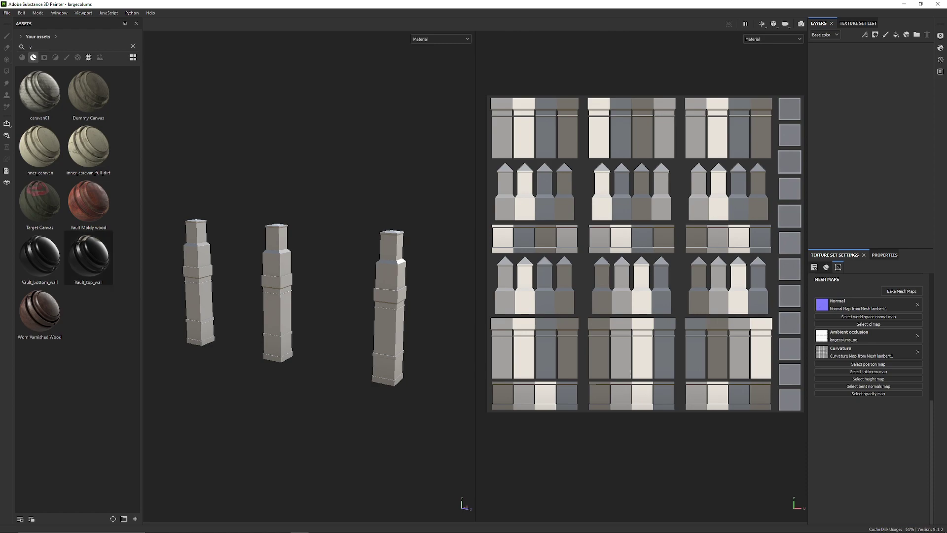
mouse_move(88, 258)
left_mouse_down()
mouse_move(869, 118)
mouse_move(867, 109)
left_mouse_up()
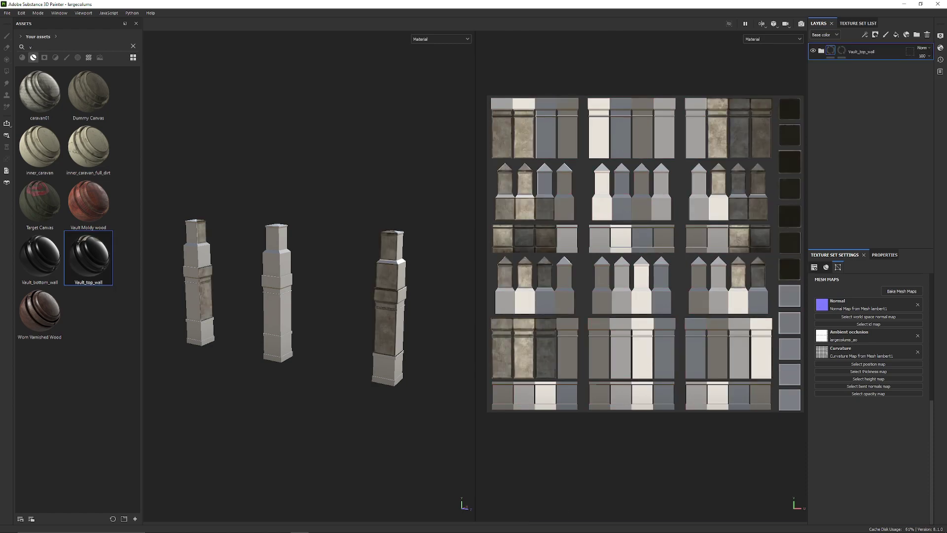
Step: Replace the Vault_top_wall folder's mask with a black mask and activate the Polygon Fill tool
left_click(841, 51)
right_click(837, 50)
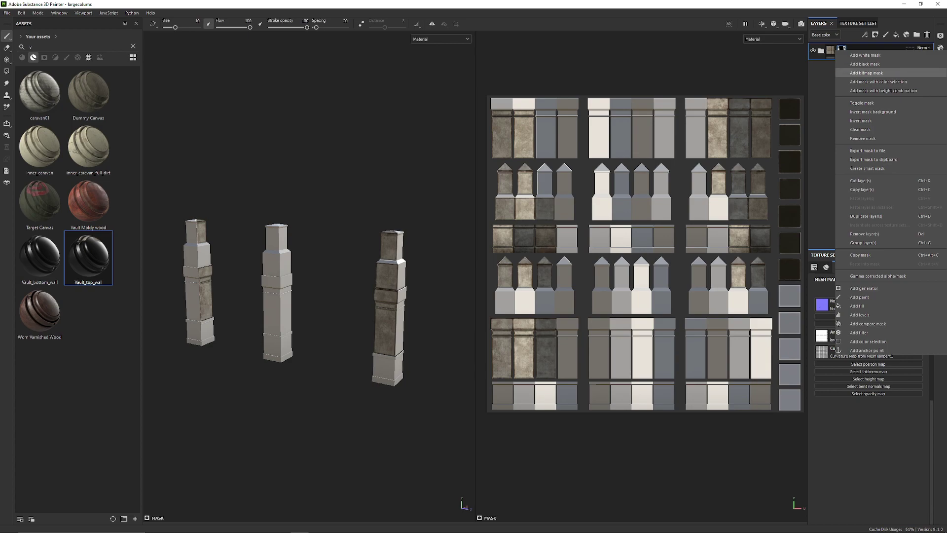
left_click(868, 63)
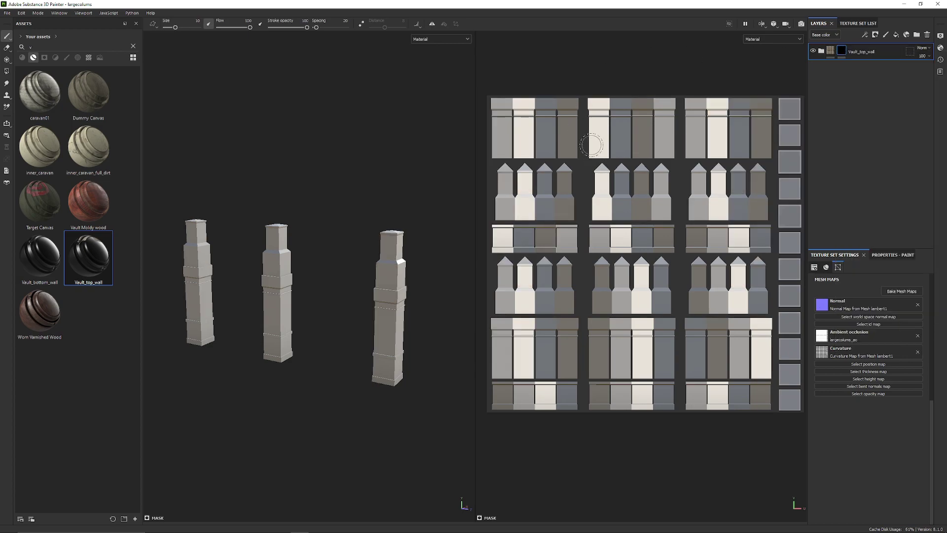
right_click_drag(286, 157, 362, 190, "alt")
middle_click_drag(362, 190, 388, 224, "alt")
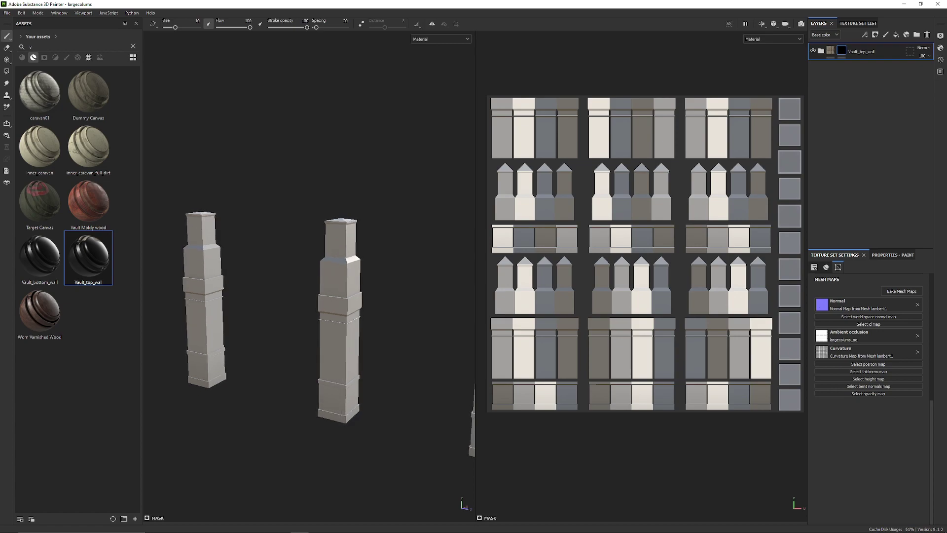
left_click(6, 71)
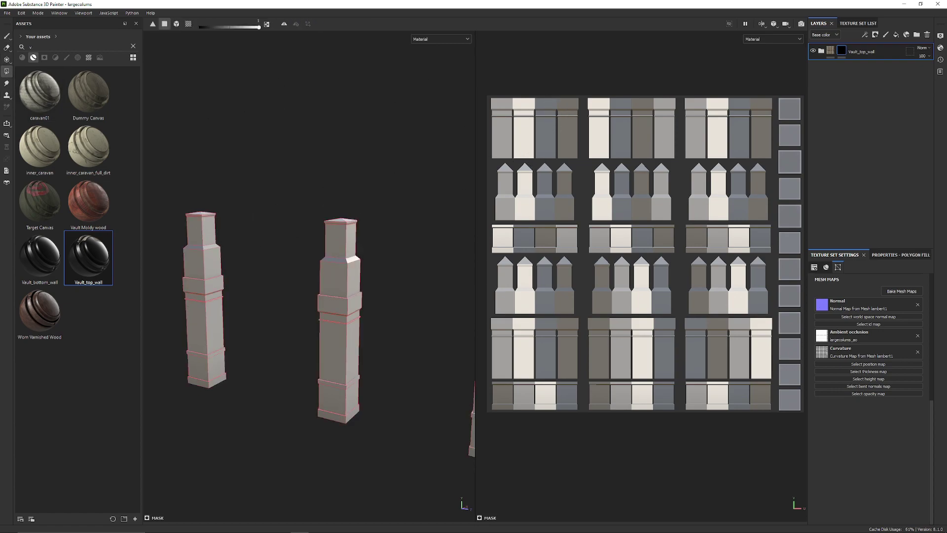
left_click_drag(492, 87, 775, 121)
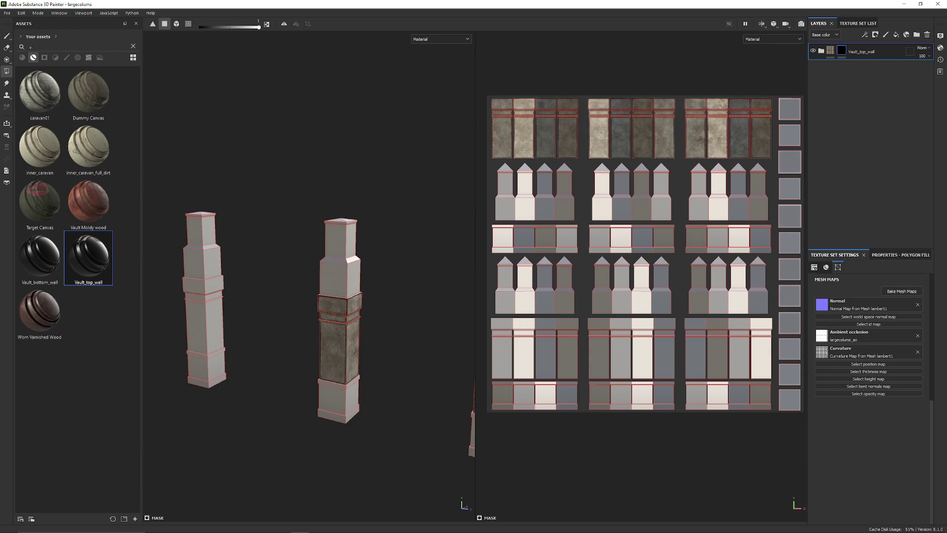
left_click_drag(487, 323, 765, 346)
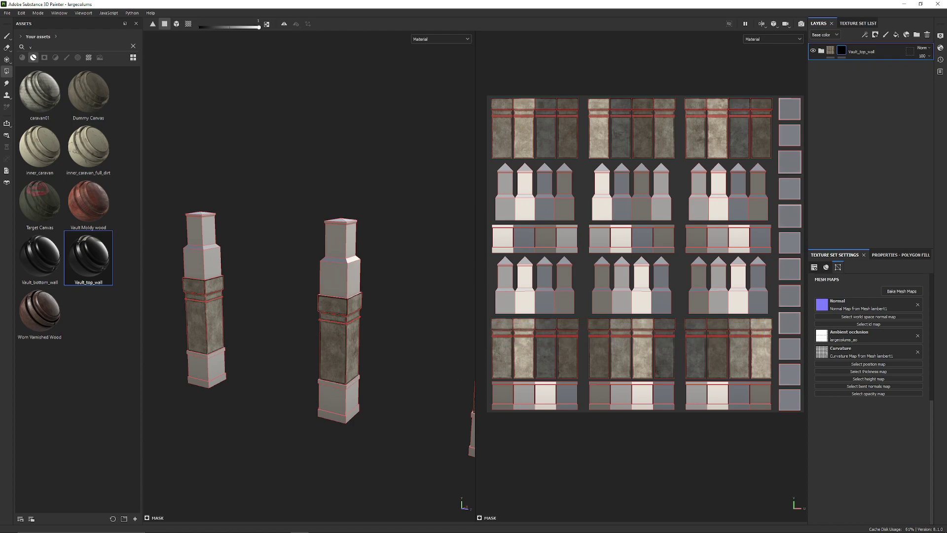
middle_click_drag(336, 267, 331, 155, "alt")
scroll(332, 155, "up", 6)
middle_click_drag(335, 267, 299, 143, "alt")
left_click_drag(298, 143, 292, 139, "alt")
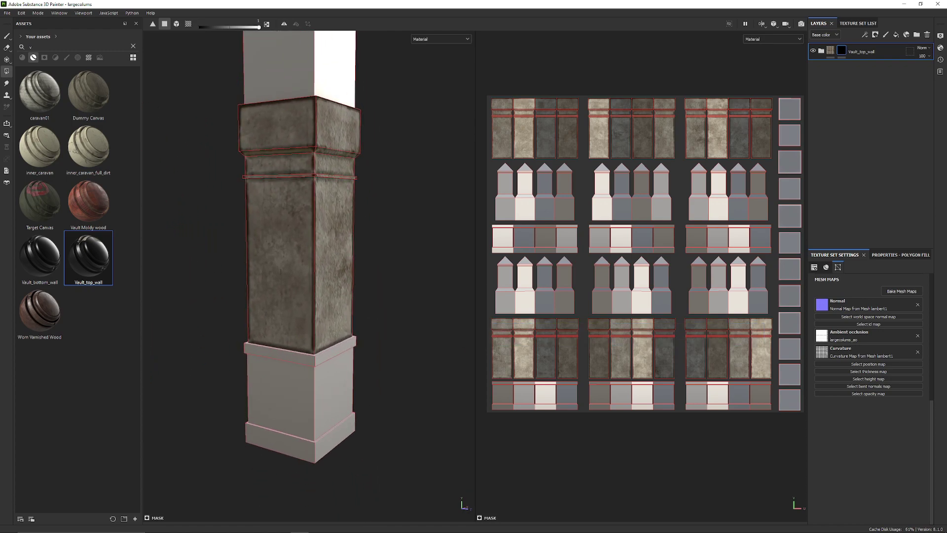
middle_click_drag(641, 246, 626, 305, "alt")
key("ctrl+z")
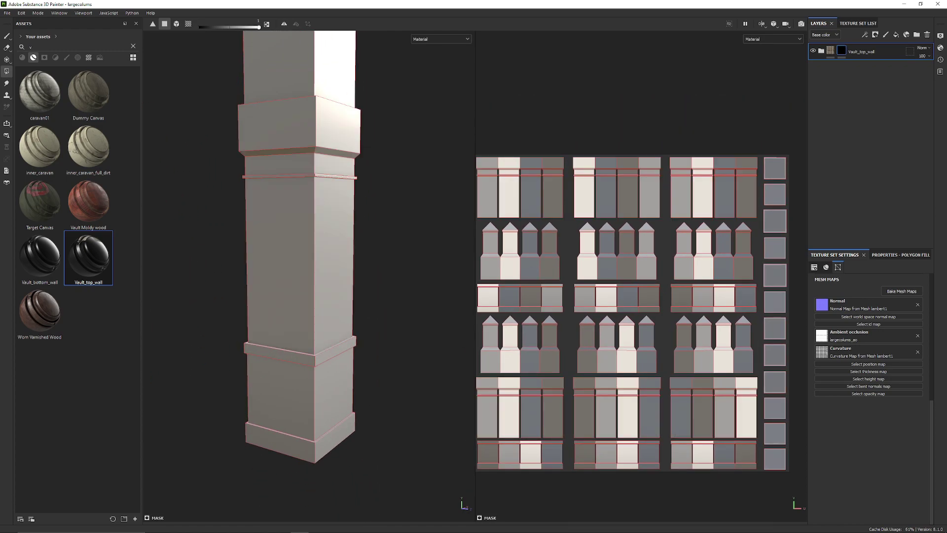
Step: Fill the Vault_top_wall mask on the column shaft faces below the cap band in all three groups of the upper UV row
middle_click_drag(582, 237, 623, 276, "alt")
scroll(624, 276, "up", 3)
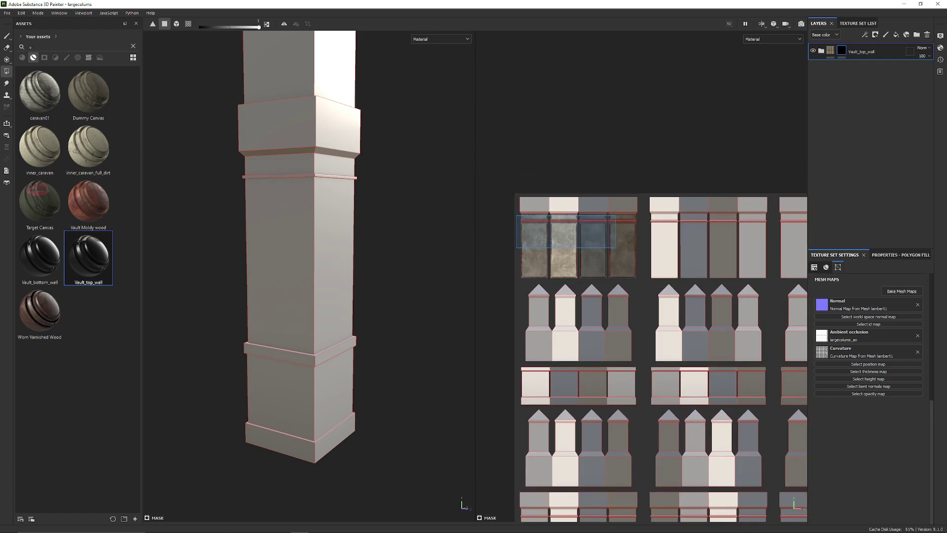
left_click_drag(765, 259, 796, 258)
scroll(585, 211, "up", 4)
middle_click_drag(796, 257, 543, 237, "alt")
scroll(544, 238, "up", 2)
left_click_drag(565, 176, 717, 240)
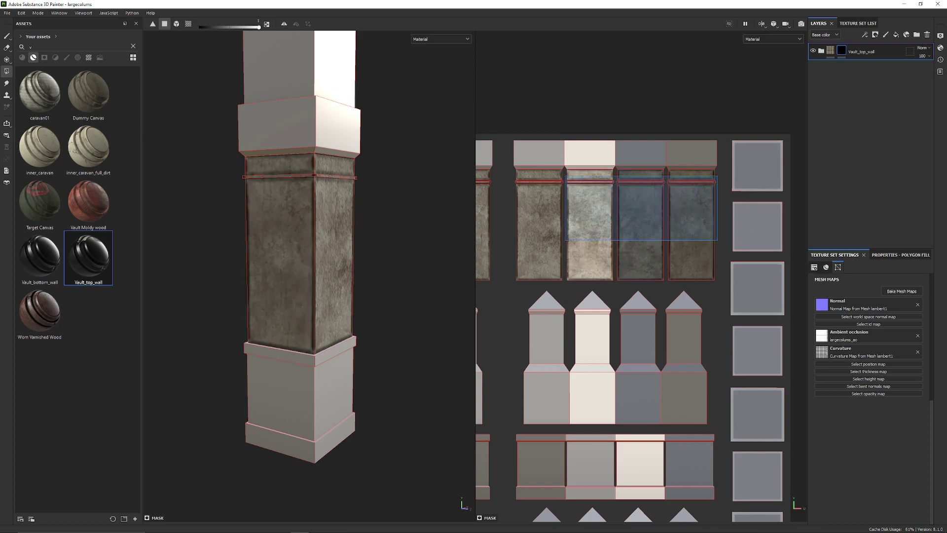
Step: Fill the mask on the shaft faces below the cap band in all three groups of the lower UV row
scroll(642, 326, "down", 4)
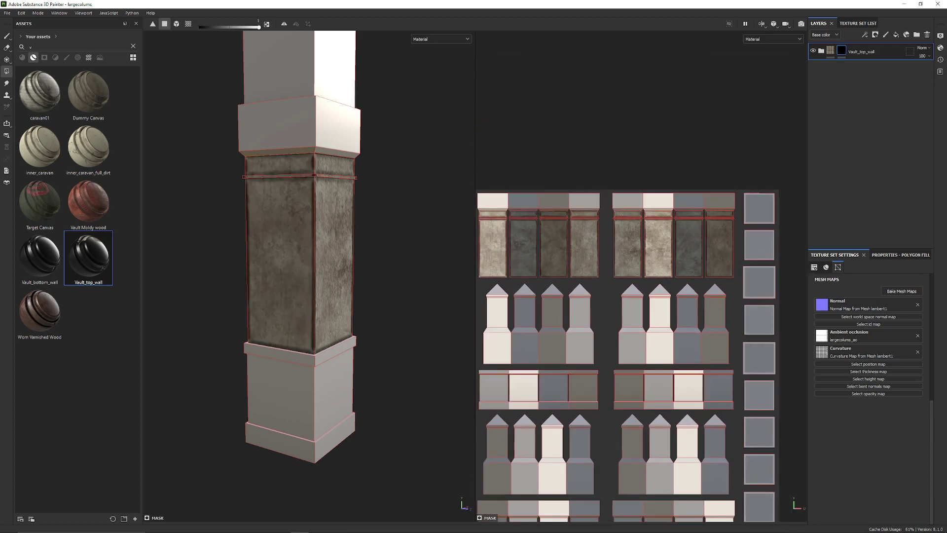
middle_click_drag(642, 325, 765, 72, "alt")
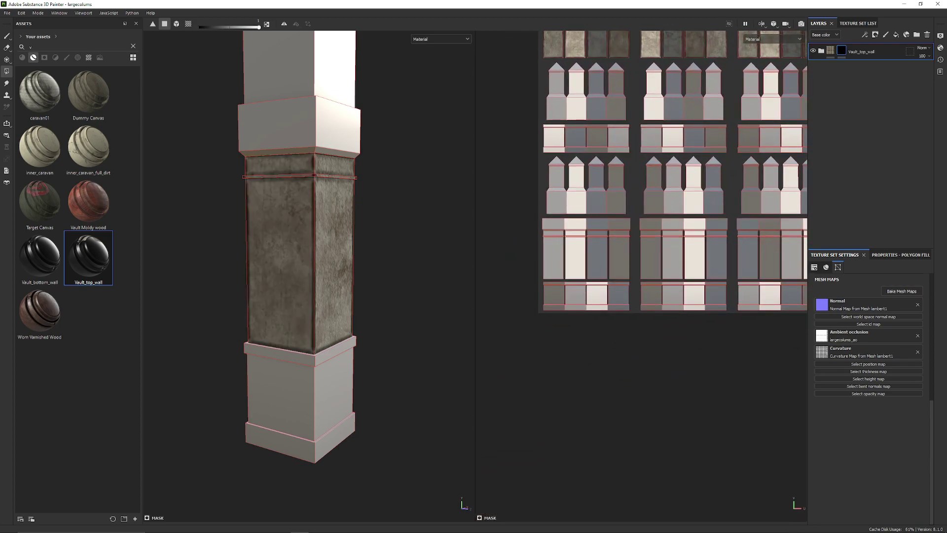
left_click_drag(542, 235, 807, 262)
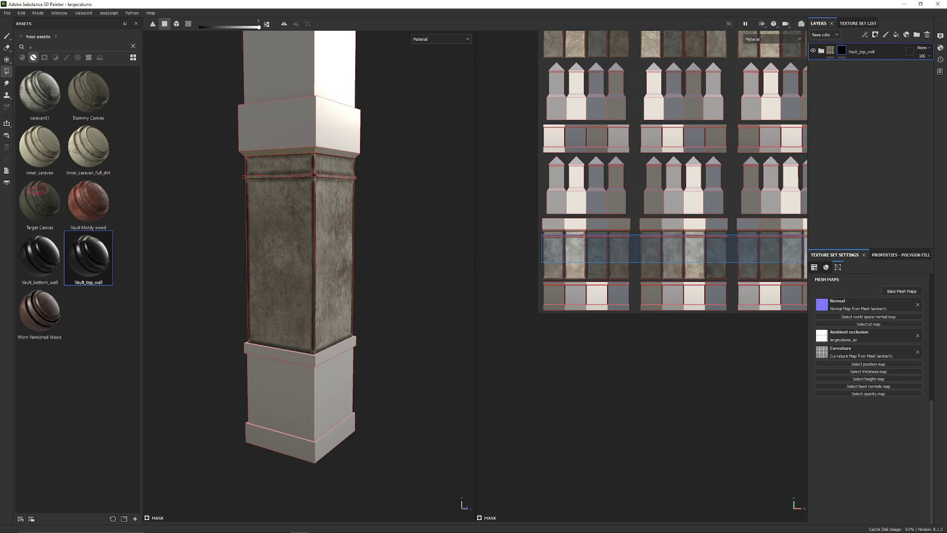
scroll(641, 207, "up", 3)
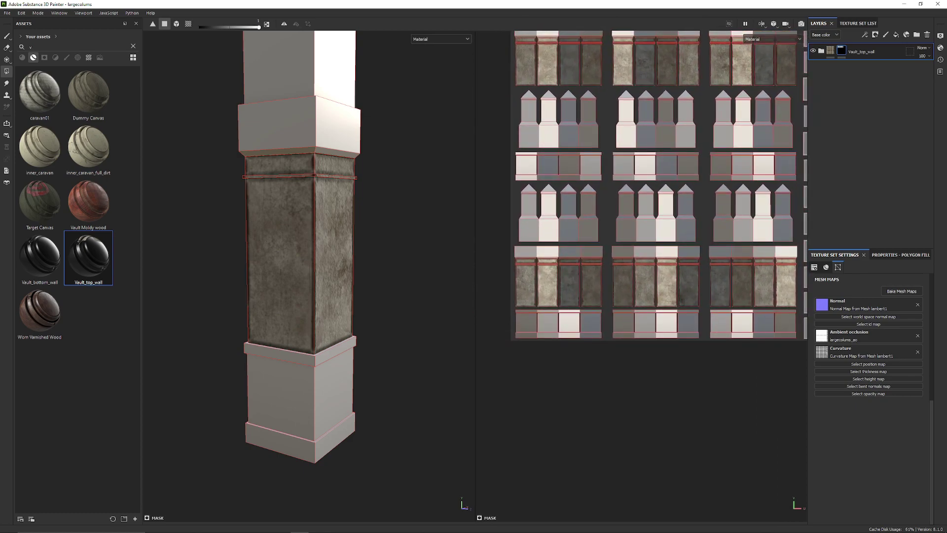
right_click_drag(631, 192, 632, 192, "alt")
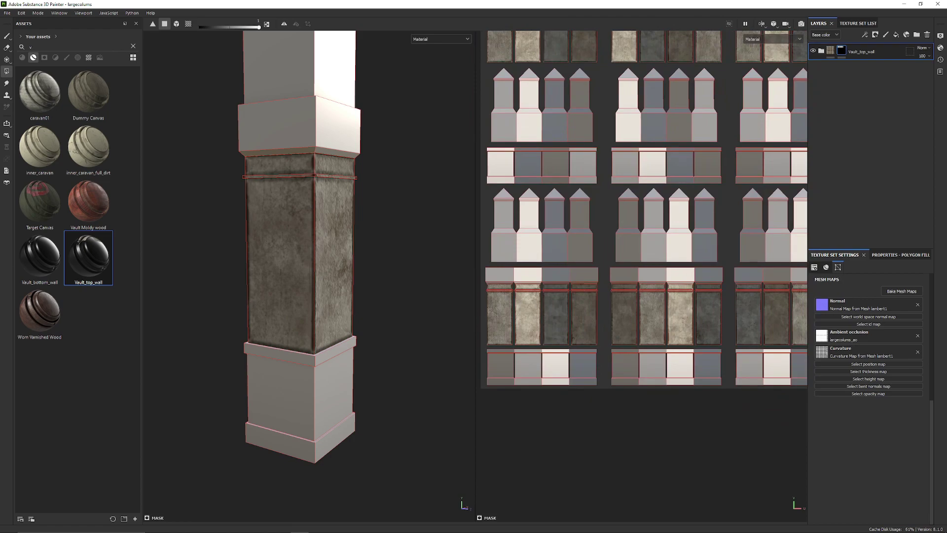
Step: Add the Vault_bottom_wall smart material beneath Vault_top_wall in the layer stack and replace its folder mask with a black mask
scroll(641, 276, "up", 4)
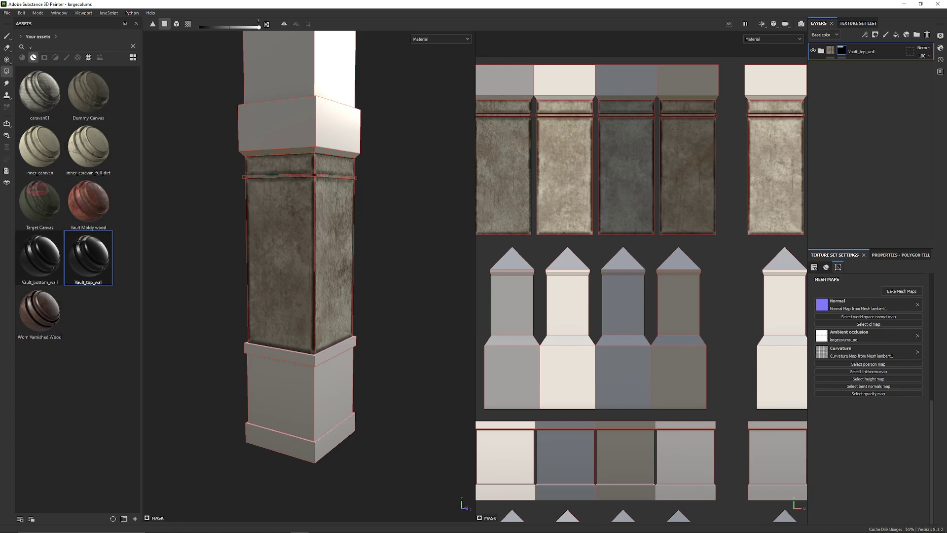
left_click_drag(40, 259, 861, 63)
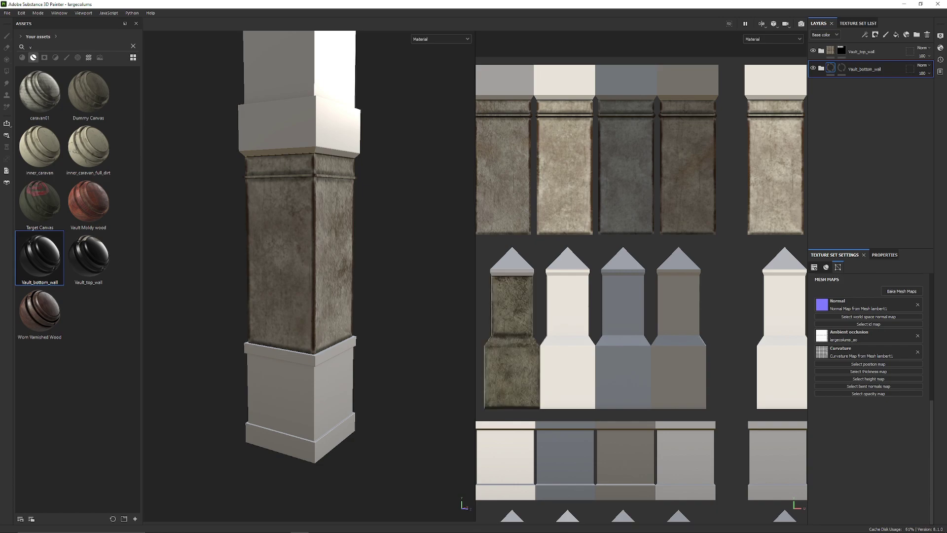
left_click(841, 67)
right_click(841, 67)
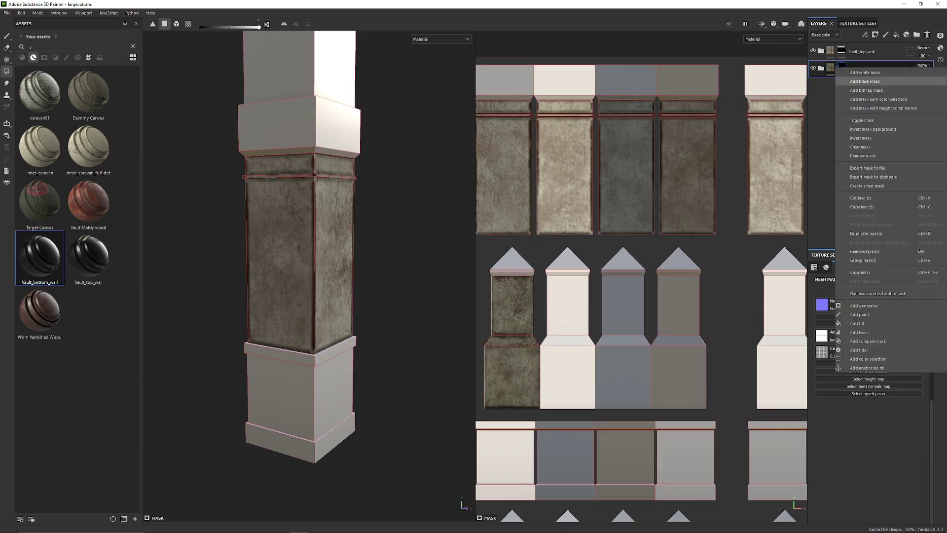
left_click(852, 82)
Step: Fill the Vault_bottom_wall mask on the cap bands above the shafts in all three groups of the upper UV row
scroll(612, 325, "down", 2)
middle_click_drag(612, 296, 612, 370, "alt")
scroll(611, 276, "up", 3)
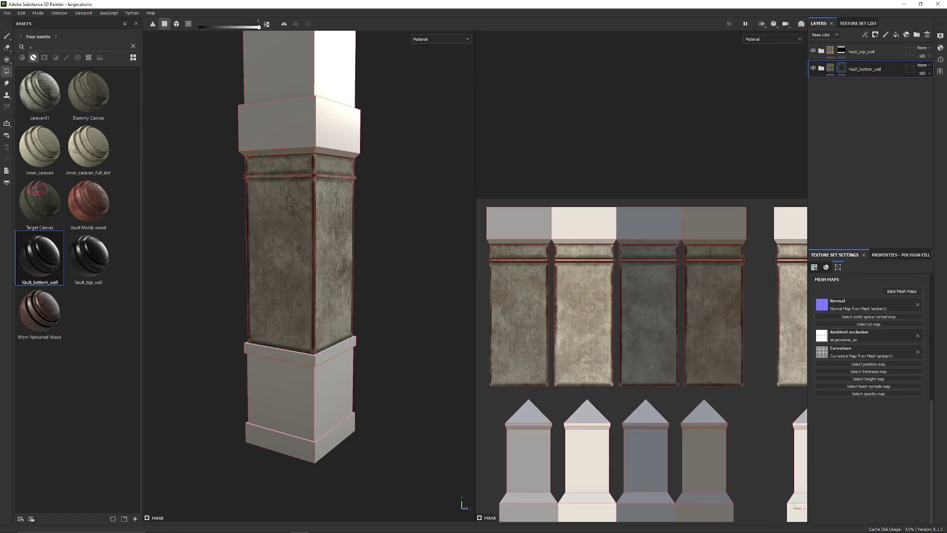
middle_click_drag(612, 276, 642, 264, "alt")
left_click_drag(511, 172, 771, 226)
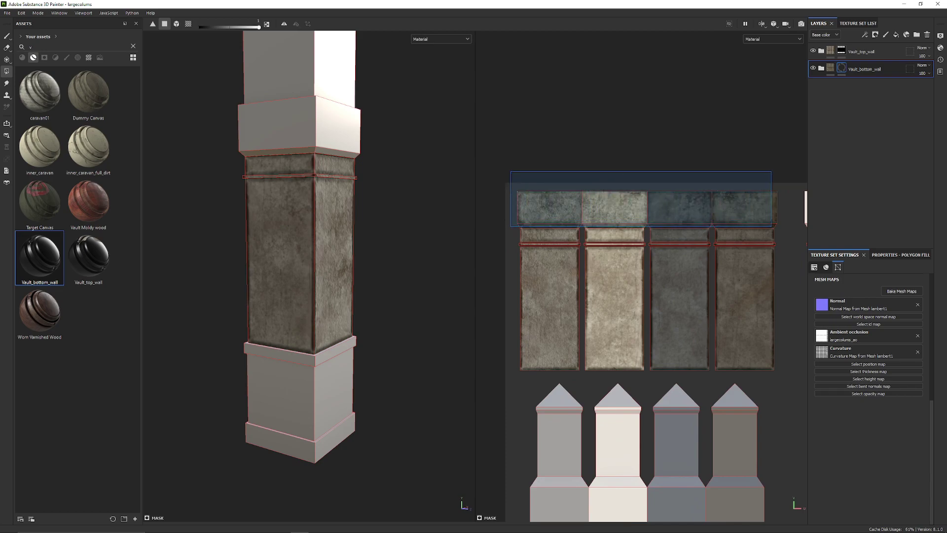
middle_click_drag(789, 227, 479, 212, "alt")
left_click_drag(494, 158, 747, 208)
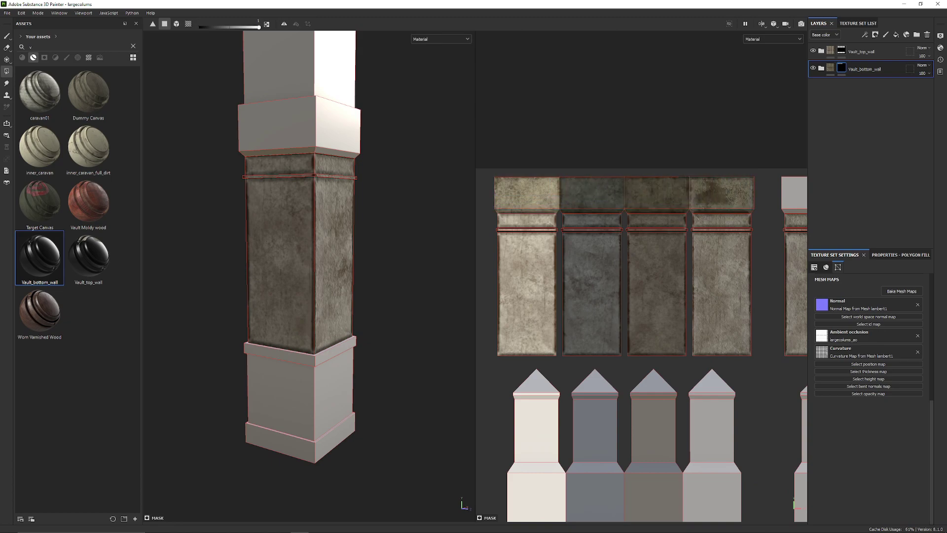
scroll(643, 329, "down", 2)
middle_click_drag(730, 296, 542, 257, "alt")
scroll(723, 220, "up", 3)
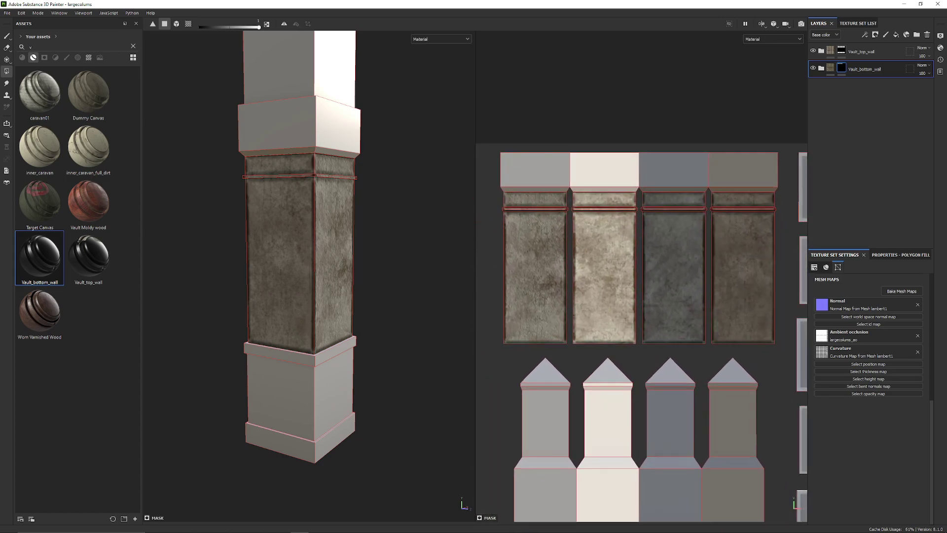
left_click_drag(501, 131, 768, 188)
Step: Fill the mask on the cap bands above the shafts in all three groups of the lower UV row
scroll(697, 365, "down", 3)
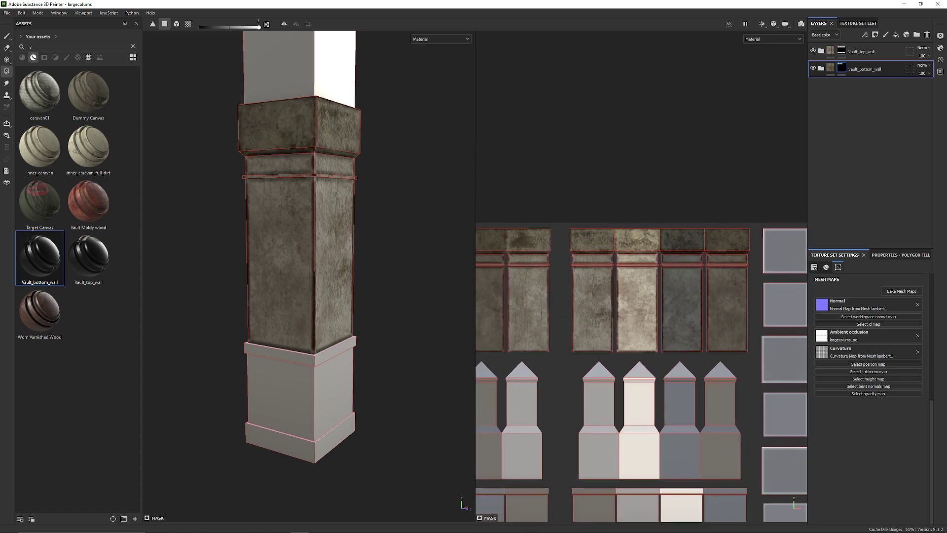
middle_click_drag(697, 365, 779, 54, "alt")
middle_click_drag(740, 395, 623, 233, "alt")
scroll(690, 251, "up", 2)
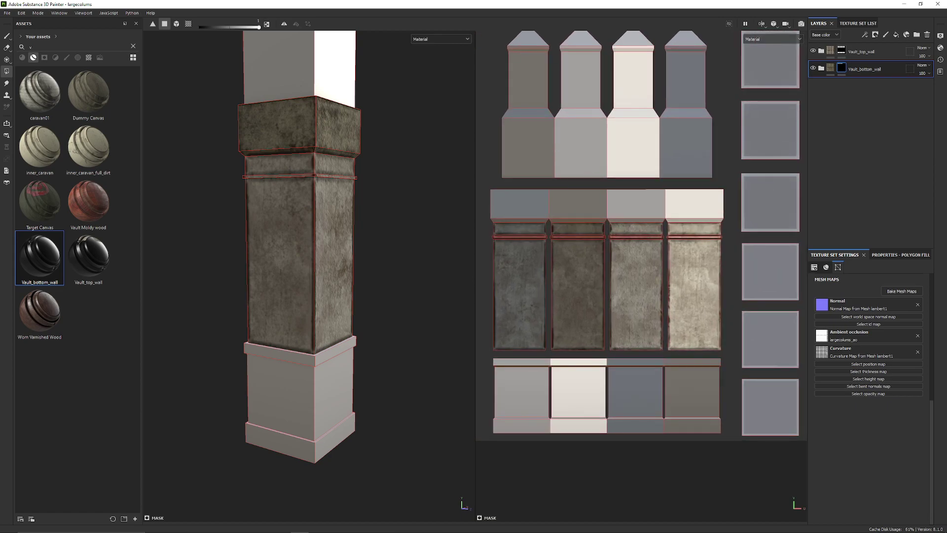
left_click_drag(659, 218, 723, 219)
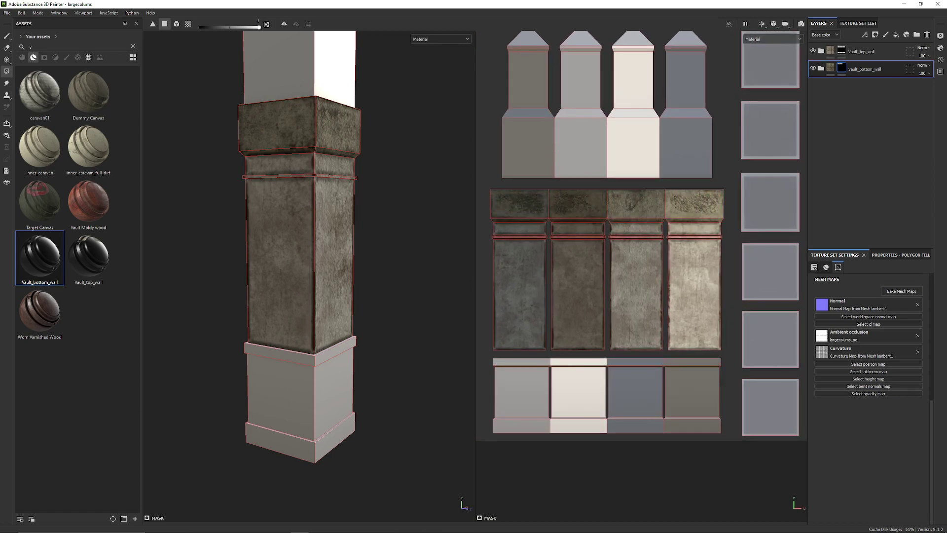
middle_click_drag(508, 237, 806, 232, "alt")
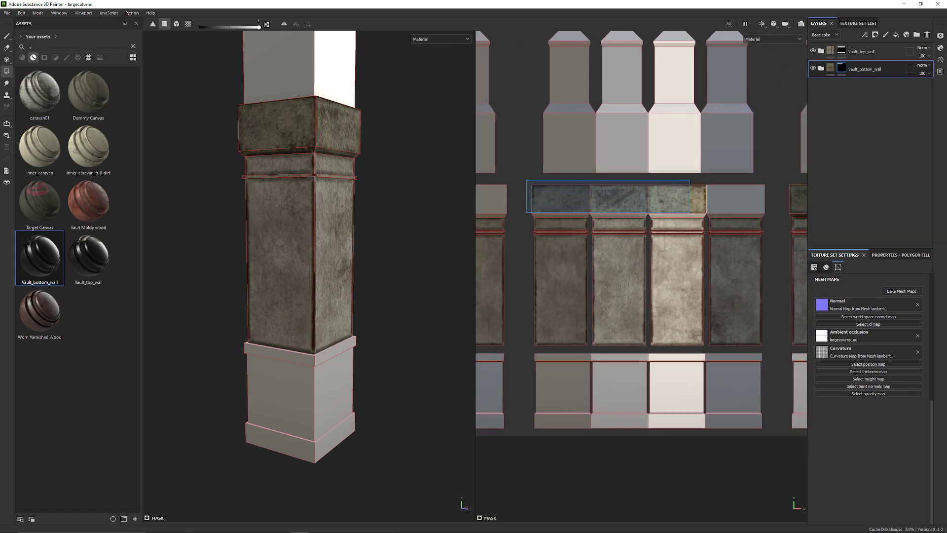
left_click_drag(690, 213, 733, 216)
middle_click_drag(548, 224, 773, 228, "alt")
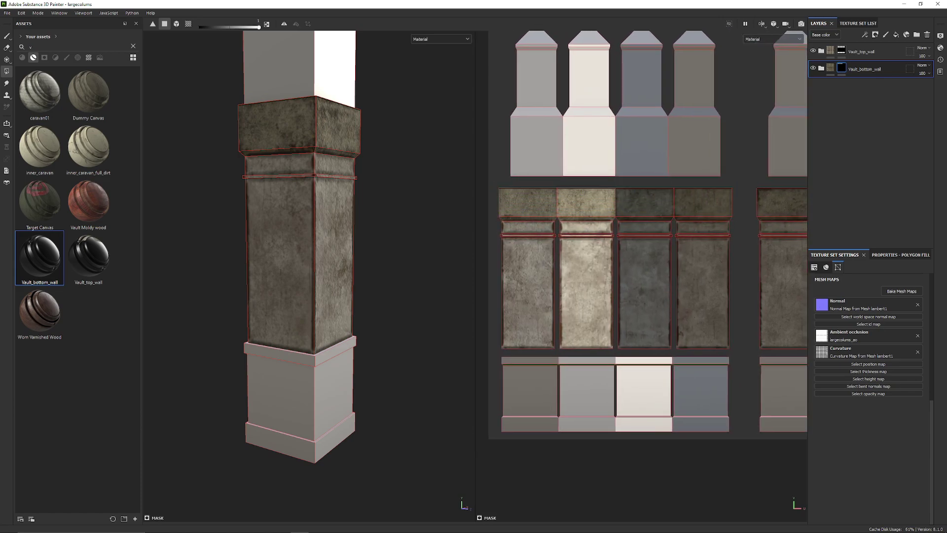
Step: Fill the mask on the column base blocks and their trims in all three groups of the lowest UV row
scroll(649, 170, "up", 3)
left_click_drag(509, 206, 797, 304)
middle_click_drag(794, 291, 457, 301, "alt")
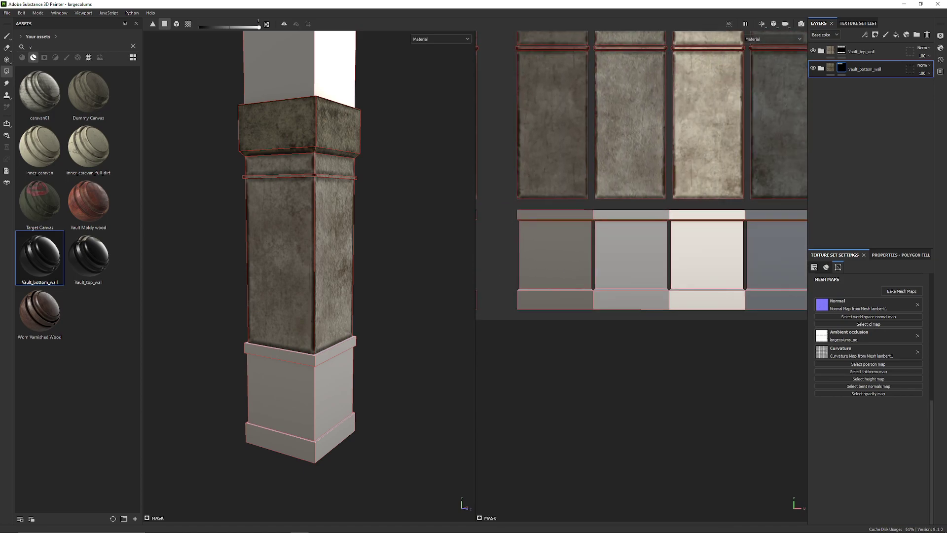
left_click_drag(512, 214, 806, 317)
middle_click_drag(803, 310, 410, 304, "alt")
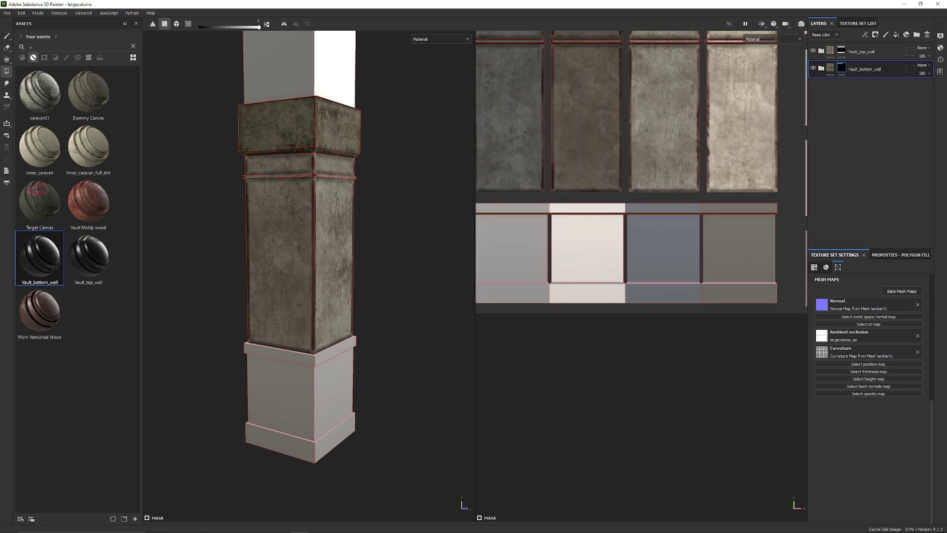
left_click_drag(488, 206, 725, 328)
Step: Fill the mask on the whole vertical strip of separate square islands beside the column groups in the UV layout
middle_click_drag(725, 326, 587, 419, "alt")
scroll(587, 418, "down", 3)
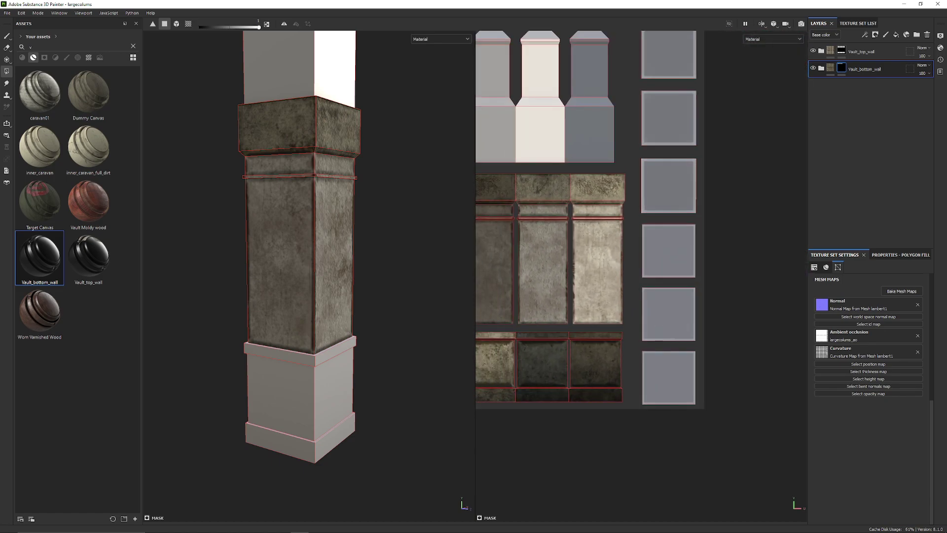
middle_click_drag(656, 197, 616, 328, "alt")
scroll(636, 276, "down", 5)
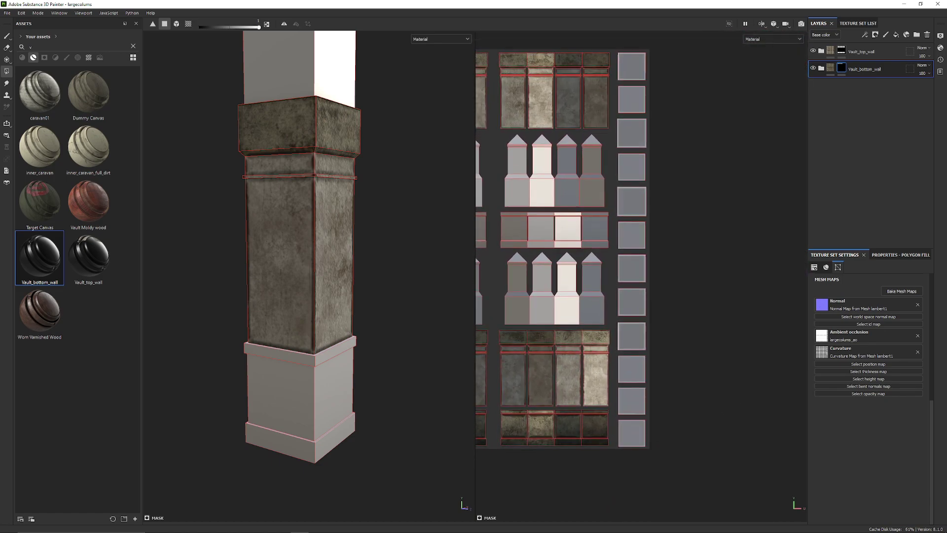
left_click_drag(659, 55, 631, 475)
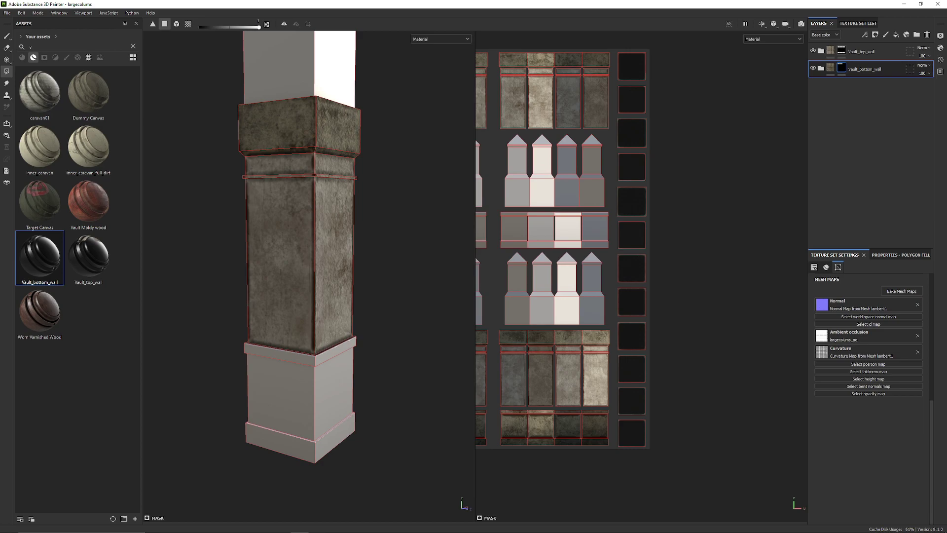
Step: Fill the mask on the base blocks and trims in all three groups of the middle UV row
scroll(641, 247, "up", 5)
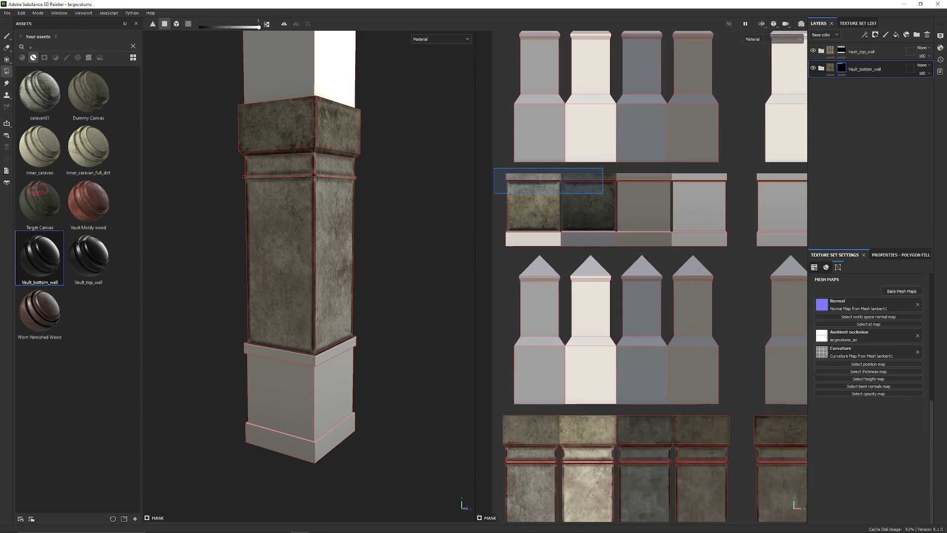
left_click_drag(767, 237, 768, 238)
middle_click_drag(768, 238, 453, 243, "alt")
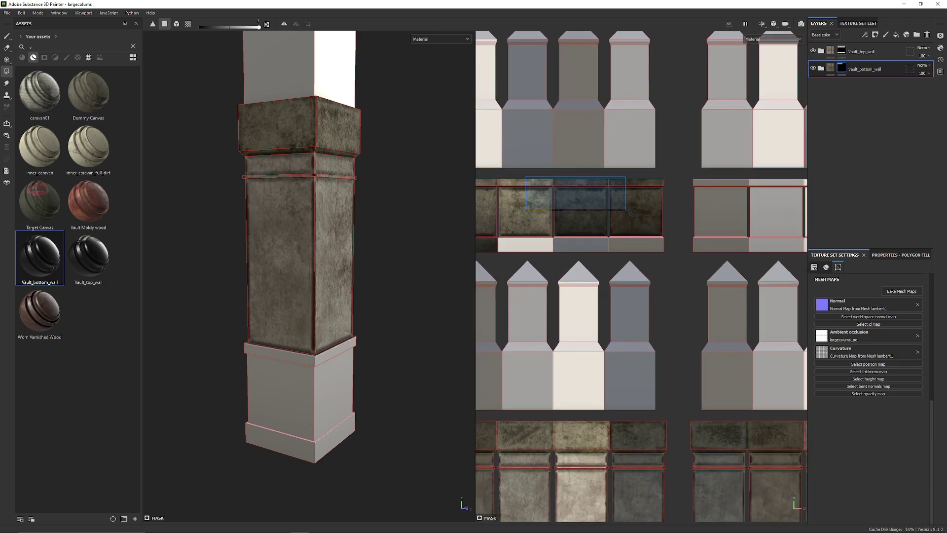
middle_click_drag(759, 242, 538, 240, "alt")
left_click_drag(555, 191, 689, 245)
Step: Fill the mask on the wide lower blocks of the upper row's pointed islands in the middle and first groups
scroll(689, 315, "down", 2)
middle_click_drag(689, 340, 734, 244, "alt")
middle_click_drag(617, 267, 881, 445, "alt")
middle_click_drag(662, 197, 605, 150, "alt")
scroll(604, 150, "up", 3)
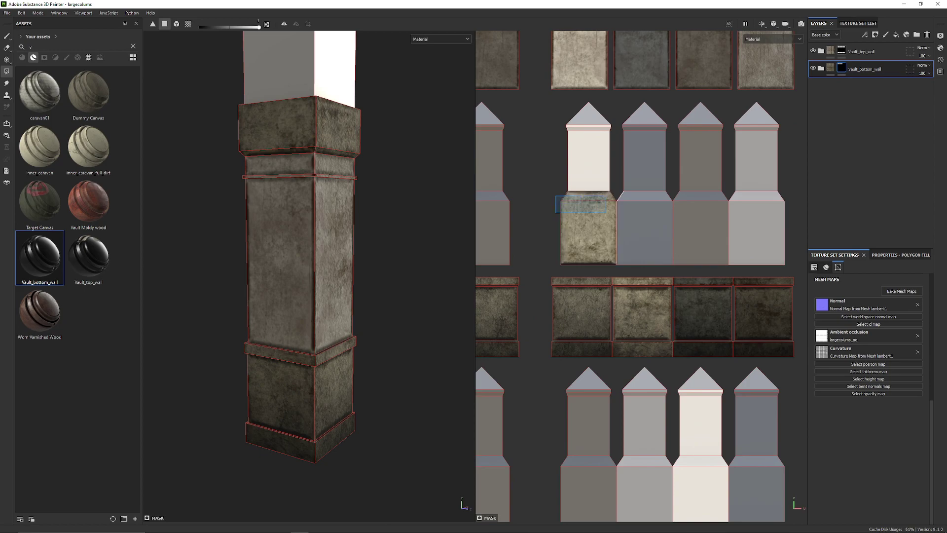
left_click_drag(642, 229, 746, 255)
middle_click_drag(567, 217, 826, 223, "alt")
left_click_drag(622, 225, 753, 250)
Step: Fill the mask on the remaining faces of the upper row's pointed islands, including their tips, in all three groups
scroll(615, 323, "down", 3)
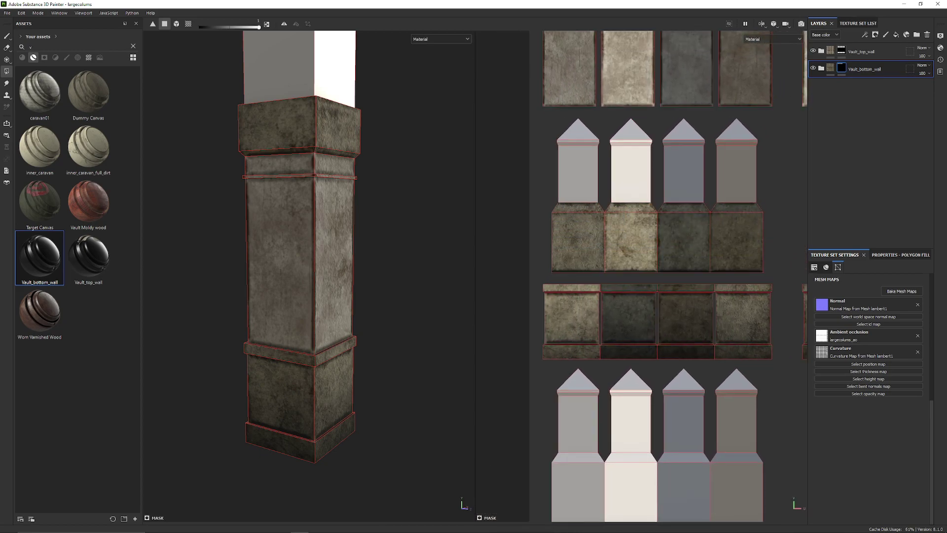
middle_click_drag(690, 276, 574, 271, "alt")
scroll(592, 226, "up", 2)
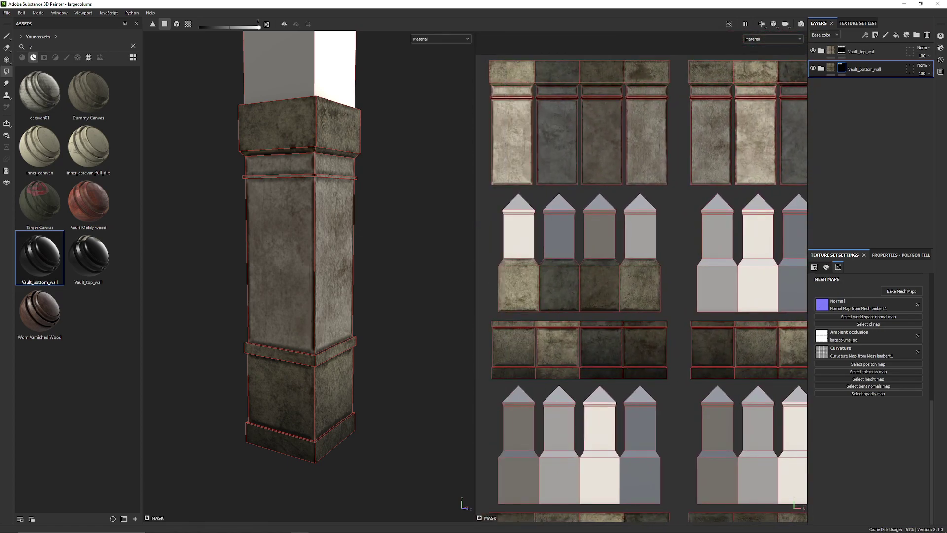
left_click_drag(503, 195, 647, 231)
middle_click_drag(690, 217, 611, 216, "alt")
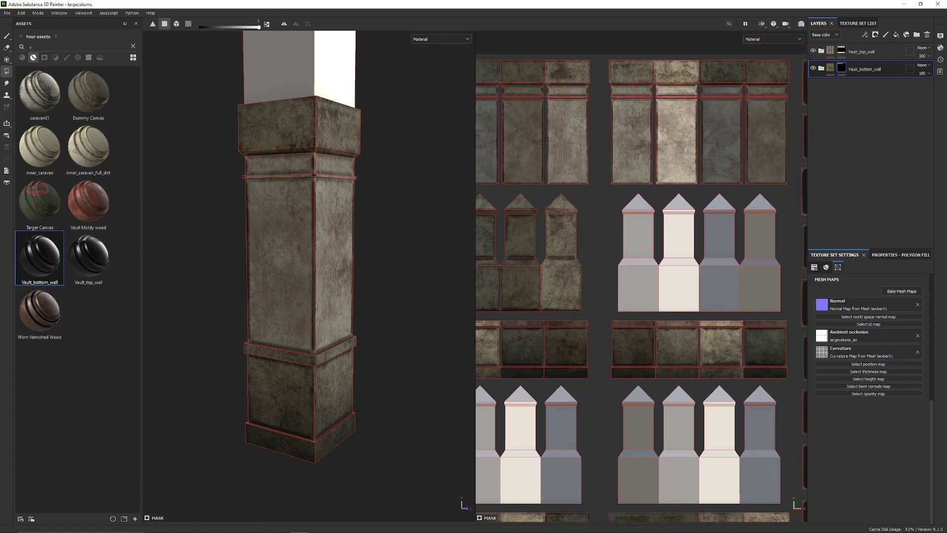
left_click_drag(615, 197, 776, 278)
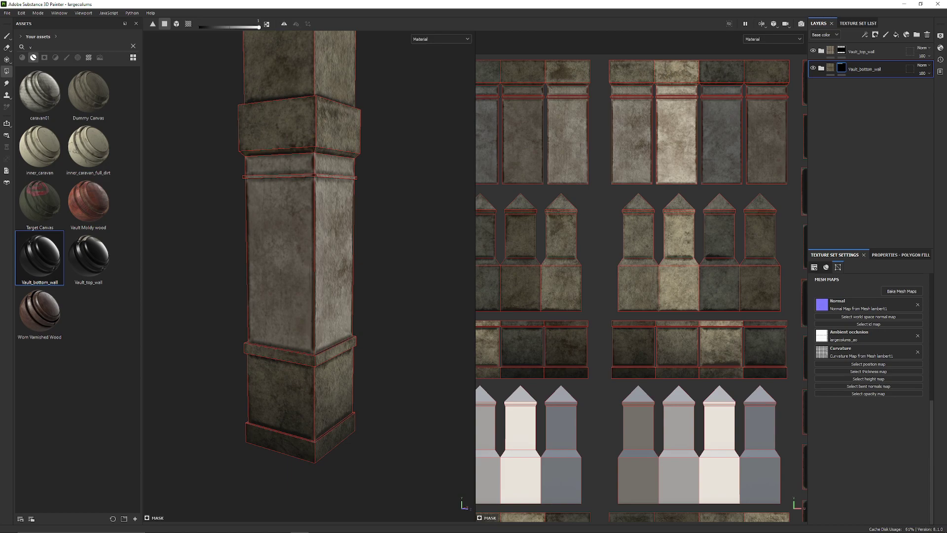
middle_click_drag(582, 247, 747, 245, "alt")
middle_click_drag(355, 163, 369, 314, "alt")
scroll(370, 315, "down", 3)
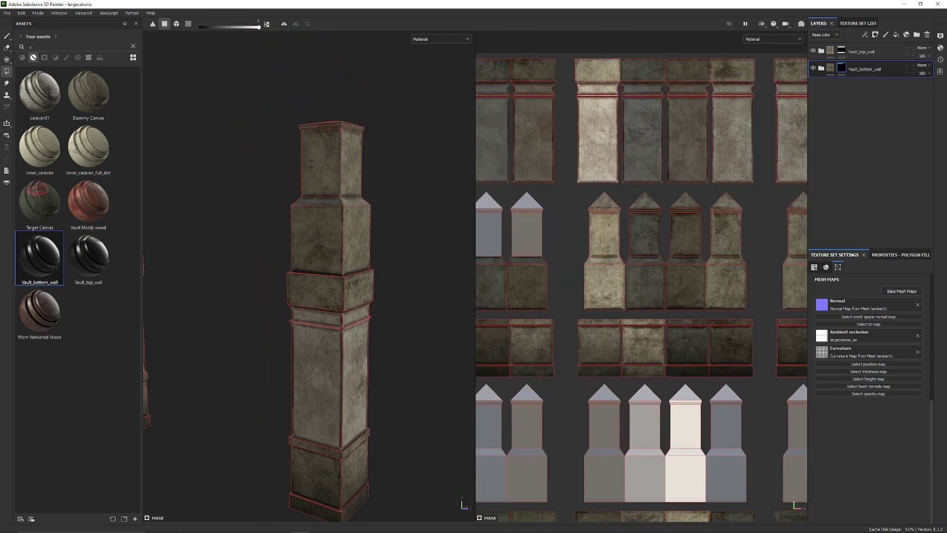
left_click_drag(369, 314, 337, 314, "alt")
middle_click_drag(552, 291, 743, 255, "alt")
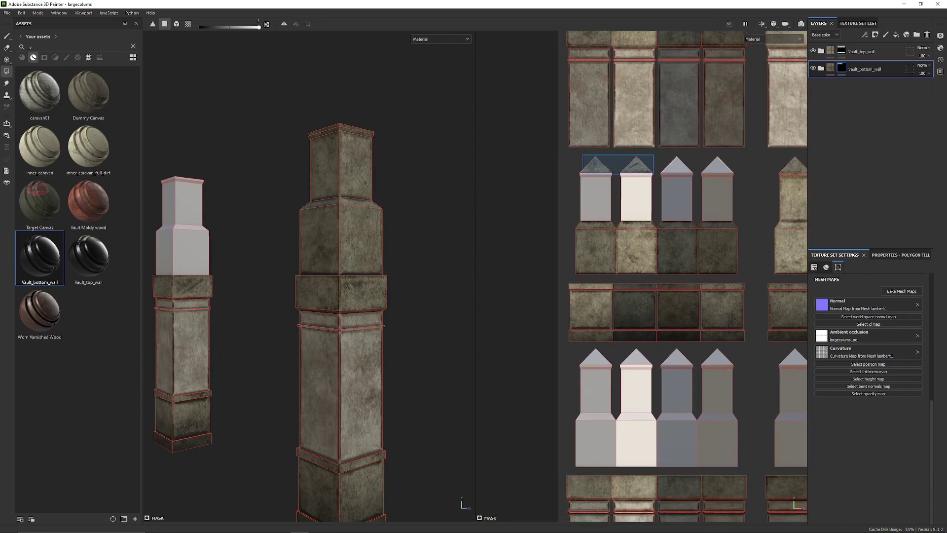
Step: Fill the mask on the complete pointed islands in all three groups of the lower row
scroll(642, 276, "down", 2)
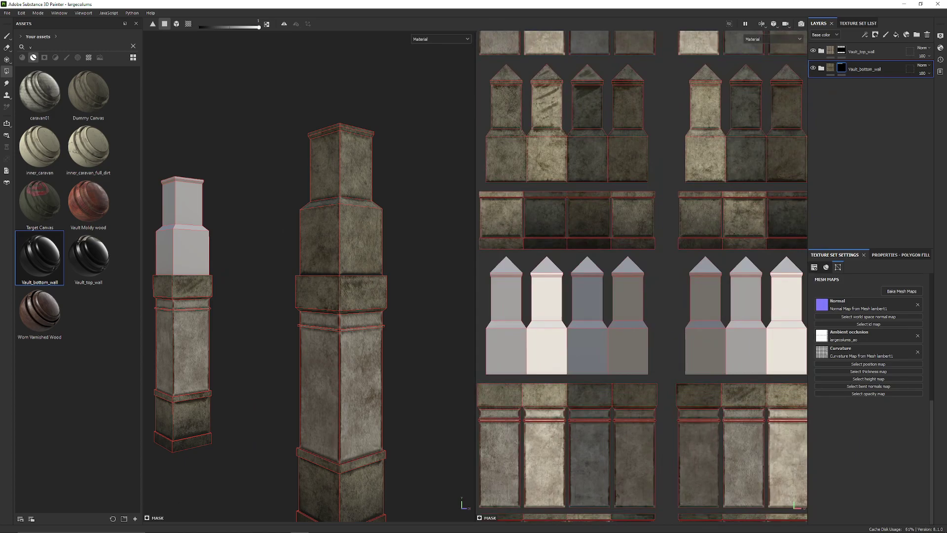
mouse_move(641, 276)
middle_mouse_down("alt")
mouse_move(637, 406)
mouse_move(646, 275)
middle_mouse_up("alt")
left_click_drag(519, 281, 640, 341)
middle_click_drag(676, 321, 550, 316, "alt")
left_click_drag(567, 252, 716, 336)
middle_click_drag(718, 328, 577, 321, "alt")
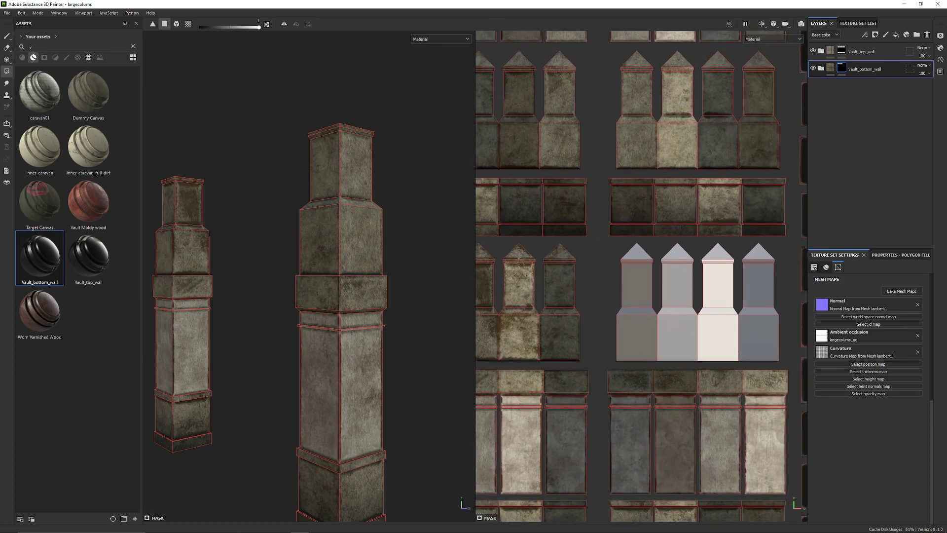
left_click_drag(649, 254, 763, 340)
Step: Examine the textured columns from several angles, checking the shafts, bases and pointed tops for material coverage
scroll(717, 385, "down", 2)
scroll(641, 277, "down", 3)
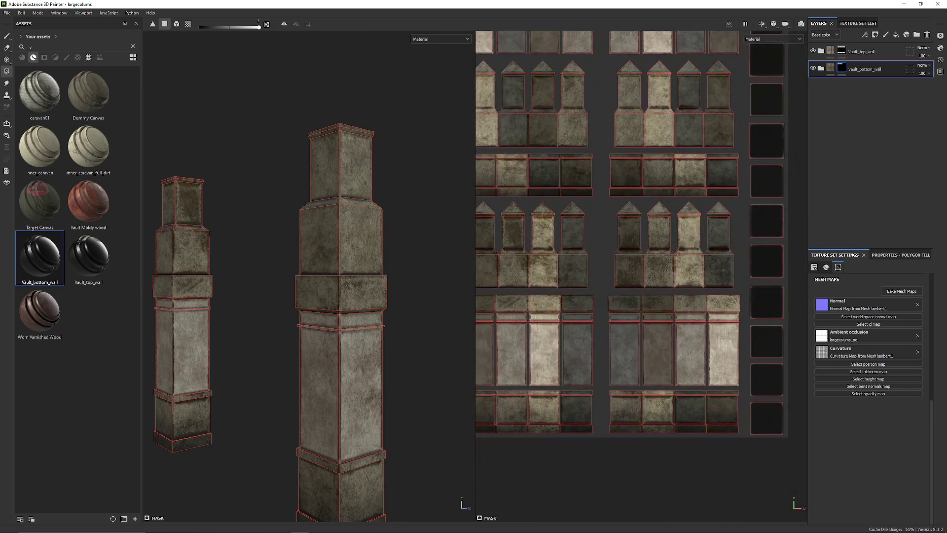
scroll(307, 375, "down", 5)
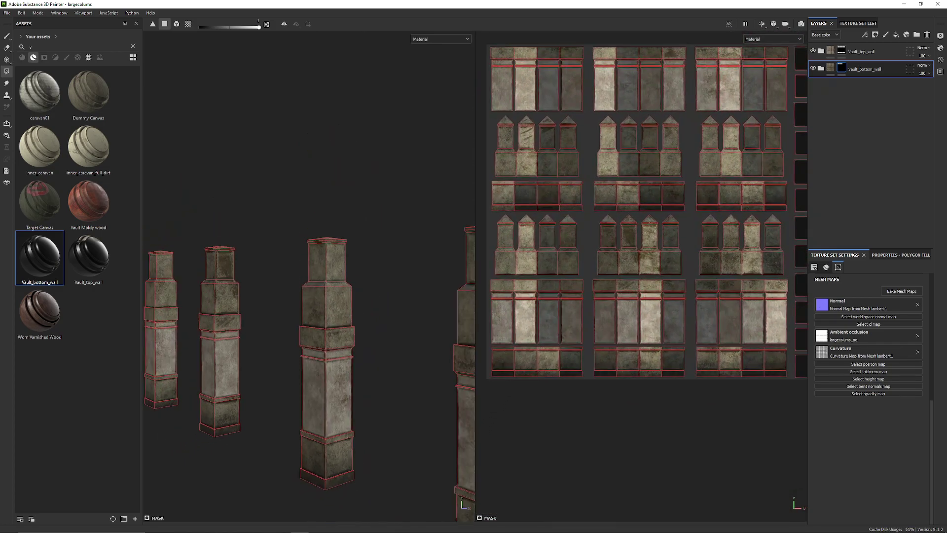
middle_click_drag(315, 394, 305, 247, "alt")
mouse_move(305, 247)
left_mouse_down("alt")
mouse_move(350, 248)
mouse_move(306, 249)
left_mouse_up("alt")
mouse_move(307, 249)
middle_mouse_down("alt")
mouse_move(269, 296)
mouse_move(218, 314)
middle_mouse_up("alt")
scroll(269, 295, "up", 3)
right_click_drag(218, 315, 346, 312, "shift")
middle_click_drag(346, 313, 309, 246, "alt")
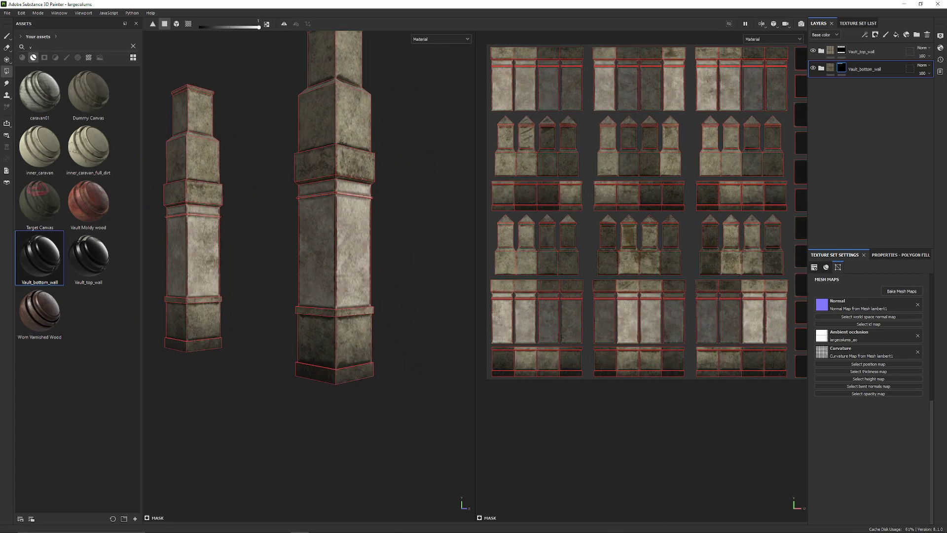
scroll(308, 246, "up", 3)
left_click_drag(308, 246, 237, 227, "alt")
middle_click_drag(236, 345, 257, 163, "alt")
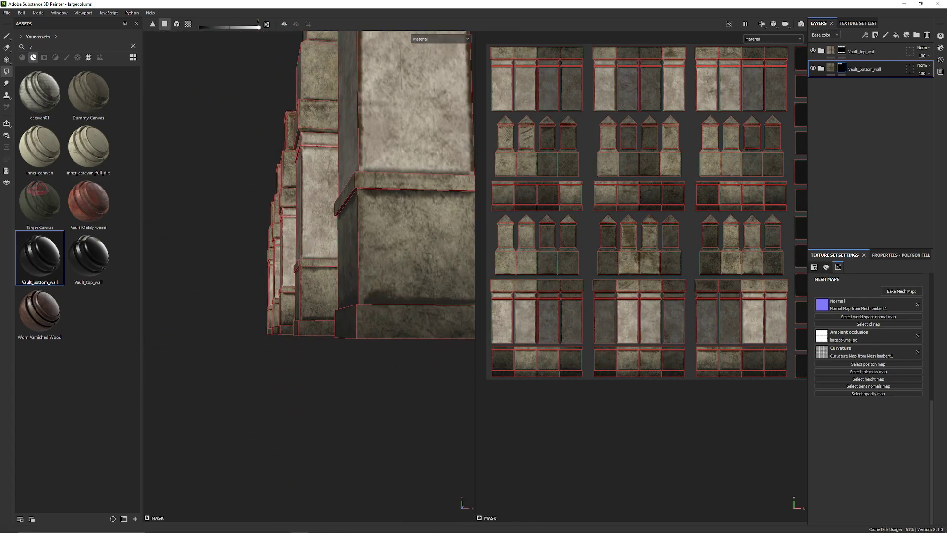
scroll(256, 192, "down", 4)
left_click_drag(207, 192, 303, 194, "alt")
middle_click_drag(304, 194, 463, 192, "alt")
left_click_drag(463, 191, 585, 264, "alt")
middle_click_drag(584, 263, 728, 262, "alt")
left_click_drag(385, 261, 310, 259, "alt")
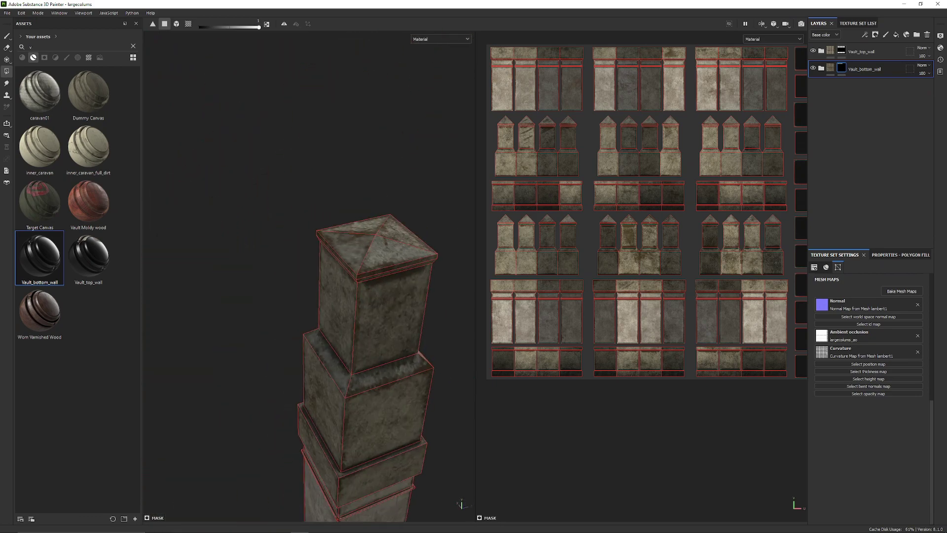
Step: Expand the Vault_bottom_wall folder and toggle the visibility of its Fill layer 2 copy 2 layer
left_click(813, 68)
left_click(821, 68)
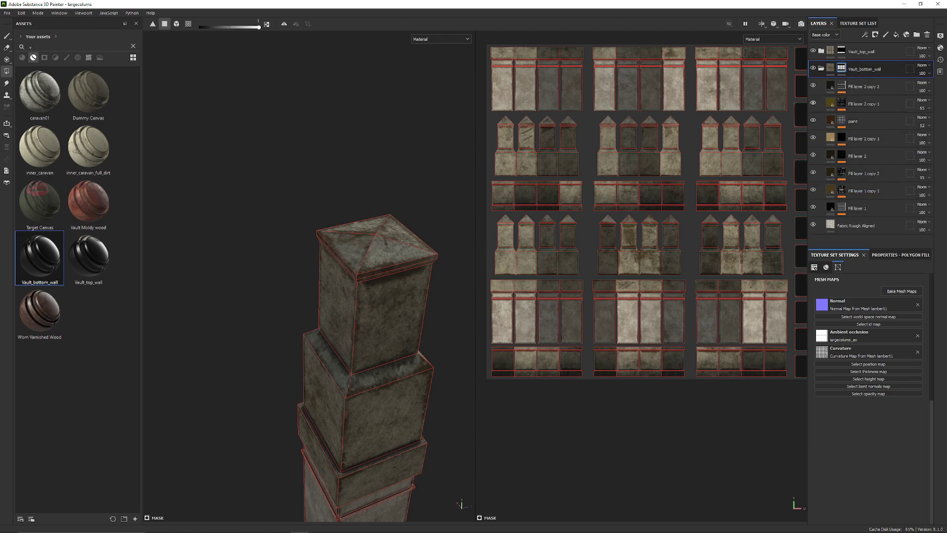
left_click(813, 85)
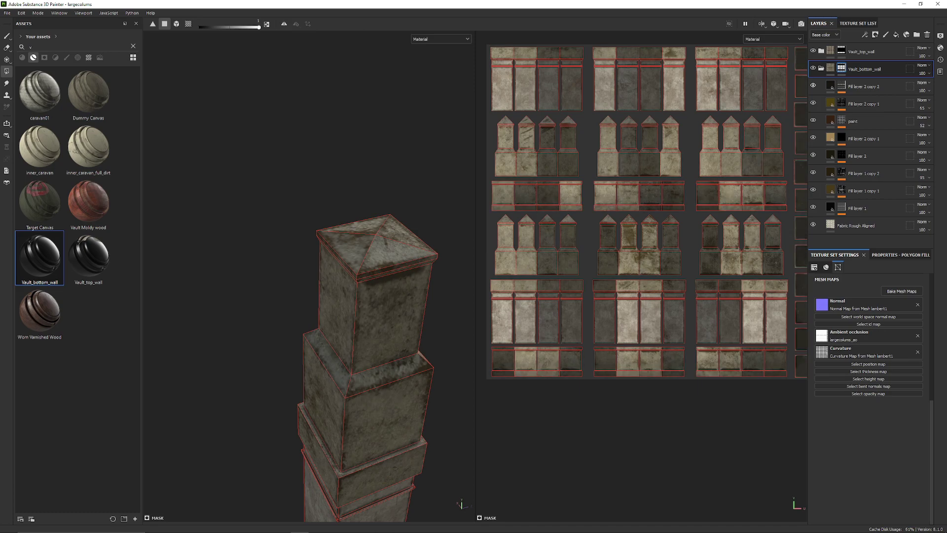
Step: Open the Dirt generator on the mask of Vault_bottom_wall's Fill layer 2 copy 2 and raise Dirt Level to 0.77 and Dirt Contrast to 0.61
left_click(814, 85)
left_click(842, 85)
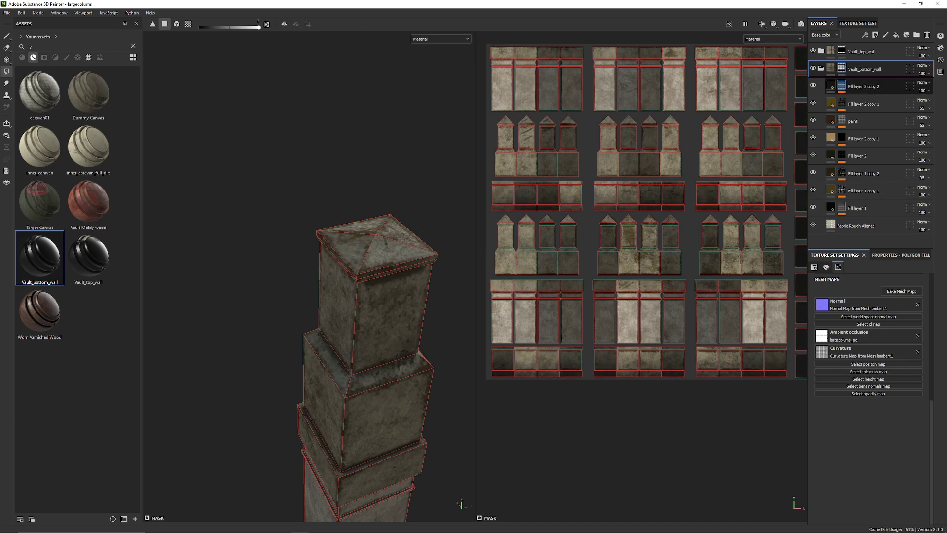
left_click(841, 85)
left_click(858, 99)
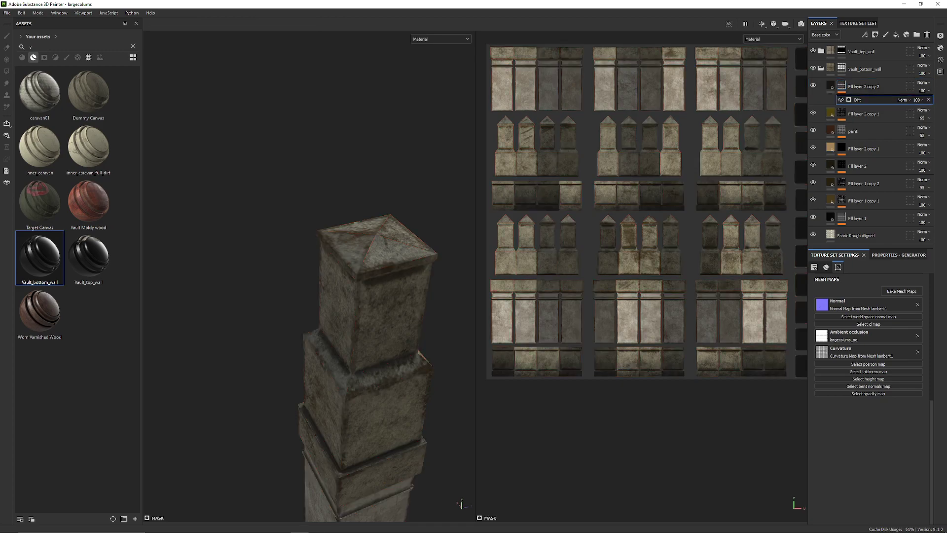
left_click(898, 255)
left_click_drag(420, 315, 365, 278, "alt")
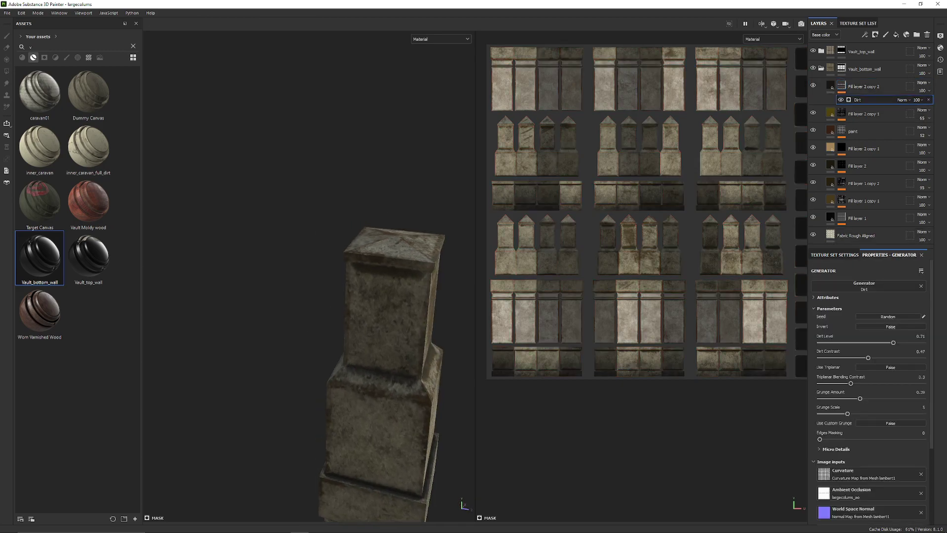
middle_click_drag(365, 278, 289, 170, "alt")
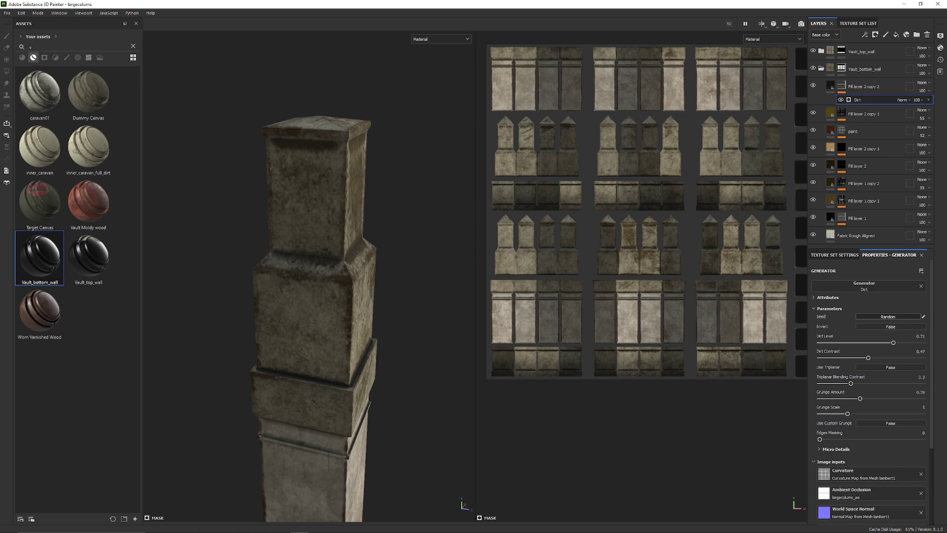
left_click_drag(893, 342, 889, 357)
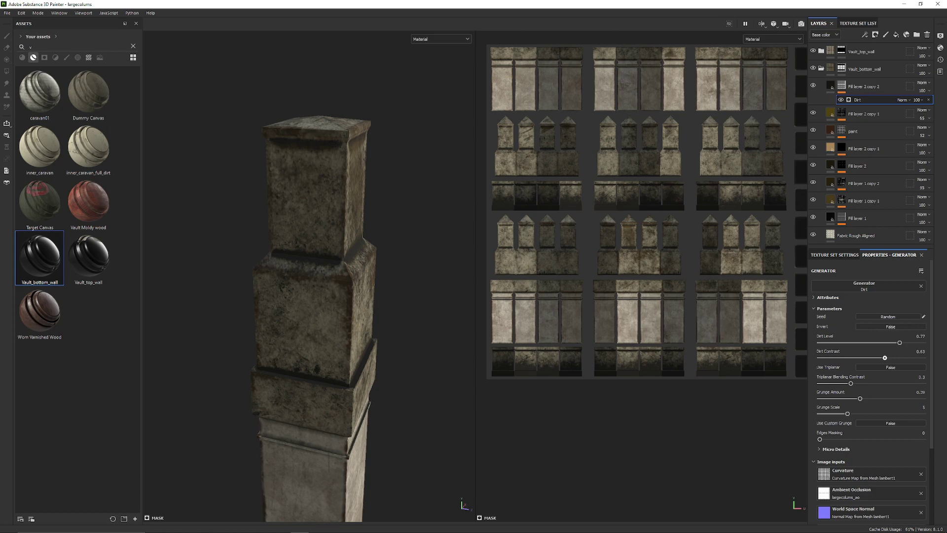
Step: Set the Dirt generator's Dirt Level to 0.71 and its Dirt Contrast to 0.6
scroll(316, 276, "down", 3)
left_click_drag(345, 296, 281, 276, "alt")
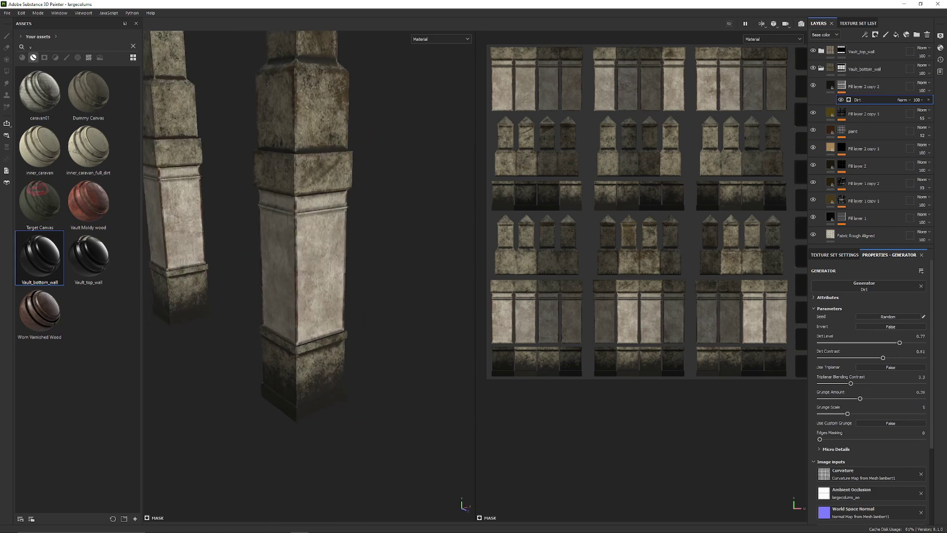
middle_click_drag(291, 207, 288, 305, "alt")
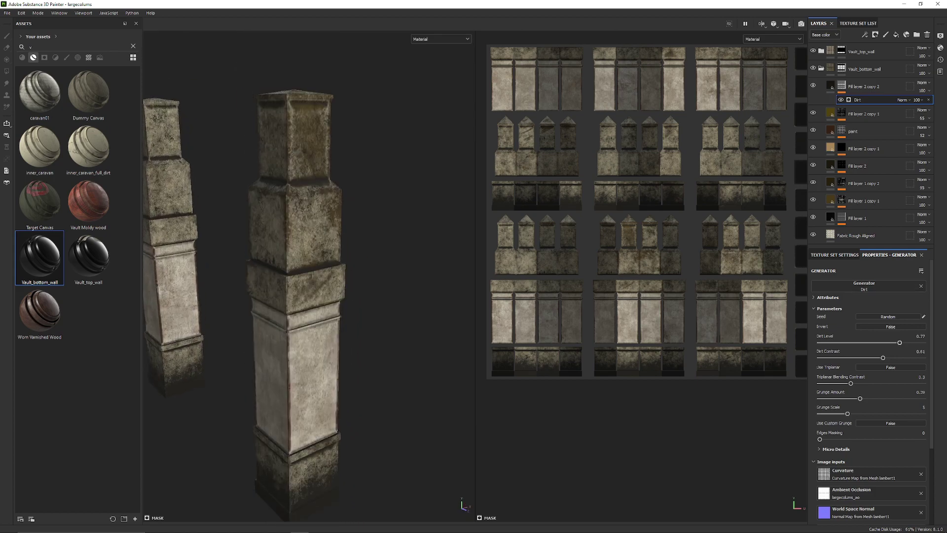
left_click_drag(898, 342, 893, 342)
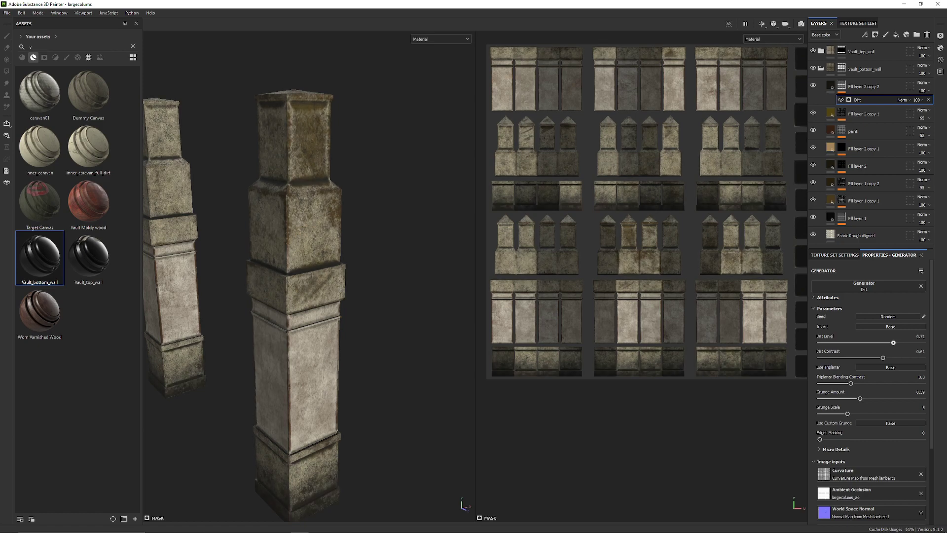
left_click_drag(335, 276, 301, 266, "alt")
scroll(316, 276, "up", 3)
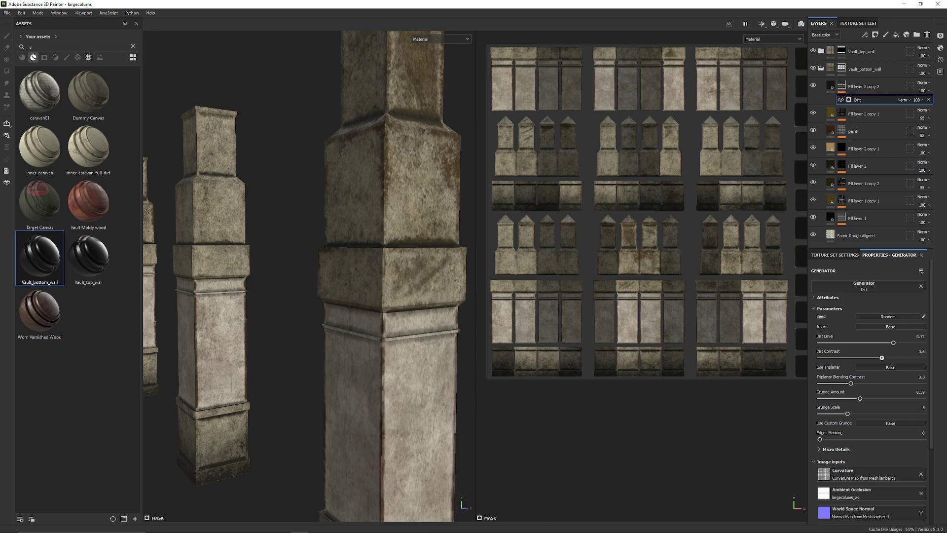
Step: Set the Grunge Amount of the same Dirt generator to 0.43
left_click_drag(385, 276, 202, 282, "alt")
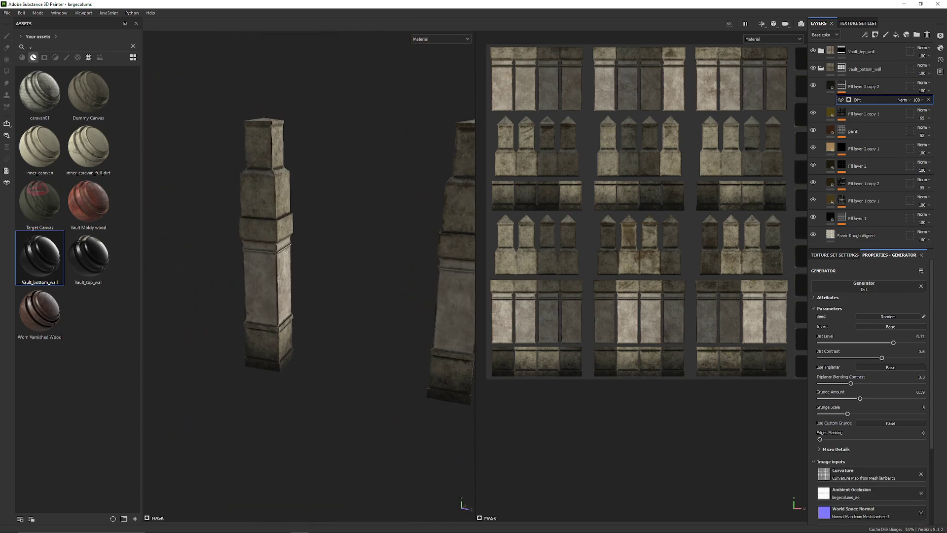
left_click_drag(355, 276, 252, 276, "alt")
right_click_drag(252, 276, 315, 277, "shift")
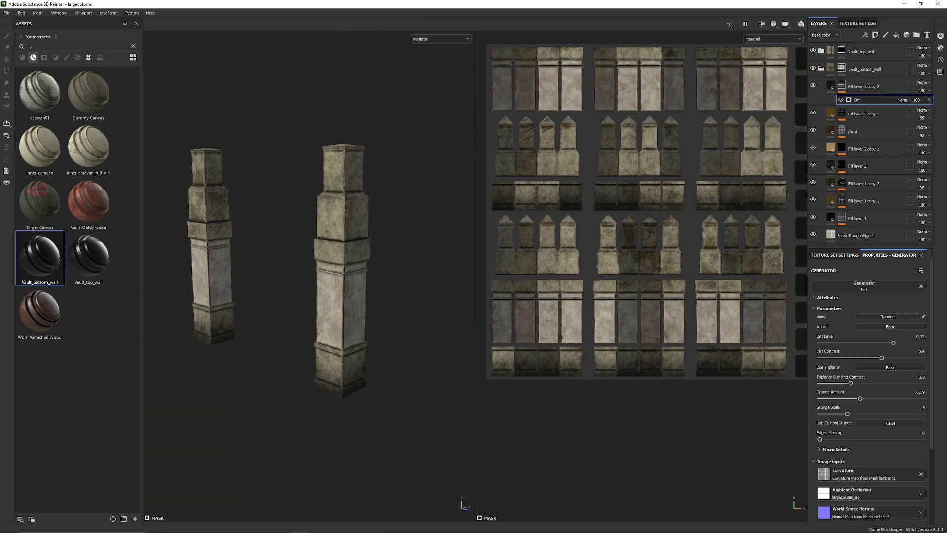
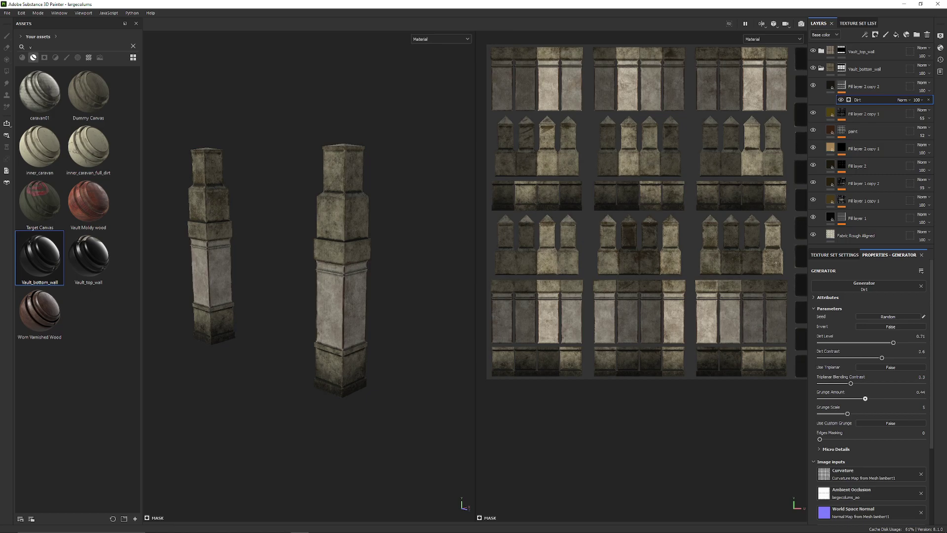
Step: Examine the columns from several angles, checking the grime on the bases, shafts and upper blocks
left_click_drag(306, 267, 346, 262, "alt")
middle_click_drag(345, 261, 291, 193, "alt")
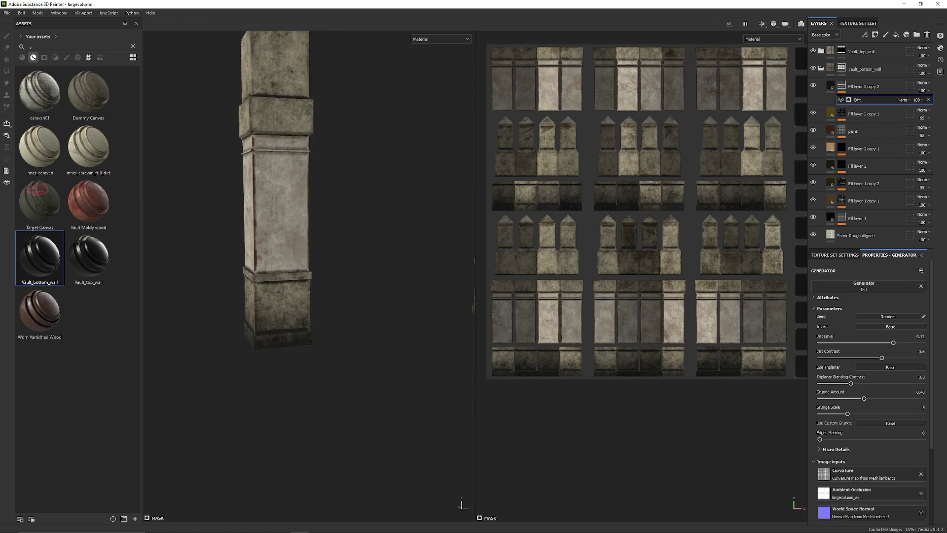
right_click_drag(291, 193, 336, 212, "alt")
left_click_drag(335, 212, 374, 202, "alt+shift")
left_click_drag(301, 257, 350, 247, "alt")
right_click_drag(350, 247, 365, 252, "alt")
middle_click_drag(365, 251, 350, 306, "alt")
mouse_move(316, 266)
left_mouse_down("alt")
mouse_move(375, 261)
mouse_move(365, 271)
left_mouse_up("alt")
right_click_drag(365, 272, 321, 276, "alt")
middle_click_drag(321, 277, 278, 170, "alt")
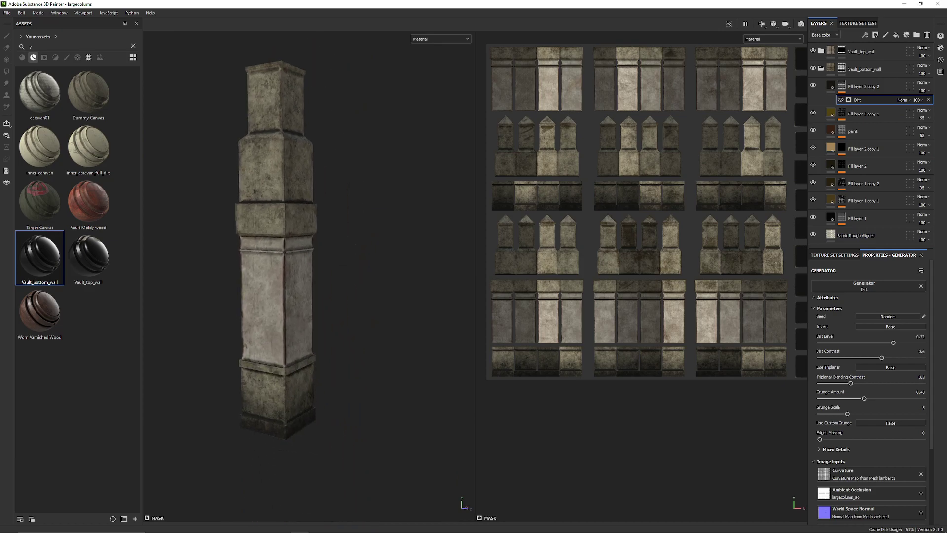
right_click_drag(278, 197, 390, 197, "shift")
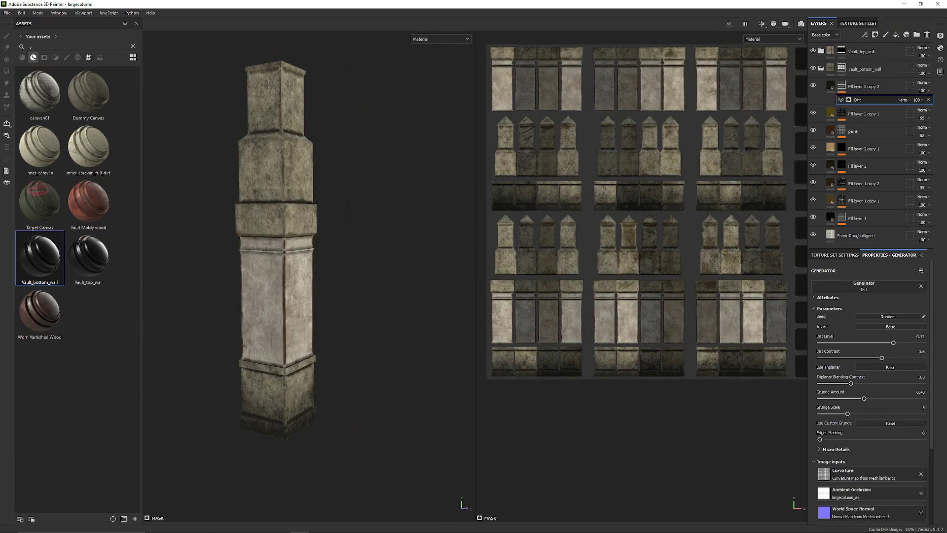
mouse_move(306, 257)
left_mouse_down("alt")
mouse_move(390, 254)
mouse_move(365, 254)
left_mouse_up("alt")
middle_click_drag(365, 247, 266, 279, "alt")
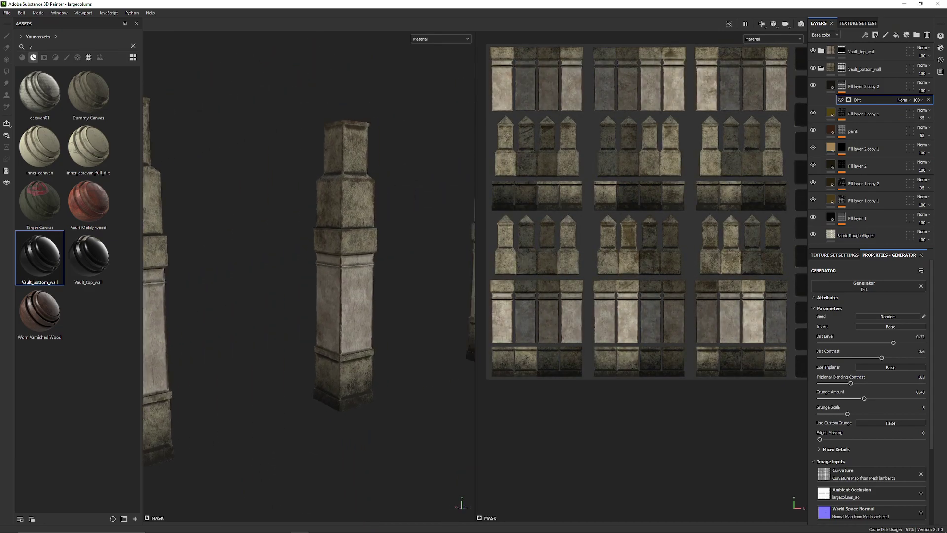
Step: Collapse Vault_bottom_wall, expand Vault_top_wall, and set the Grunge Amount of Fill layer 2 copy 2's mg_dirt generator to 0.67
left_click(821, 69)
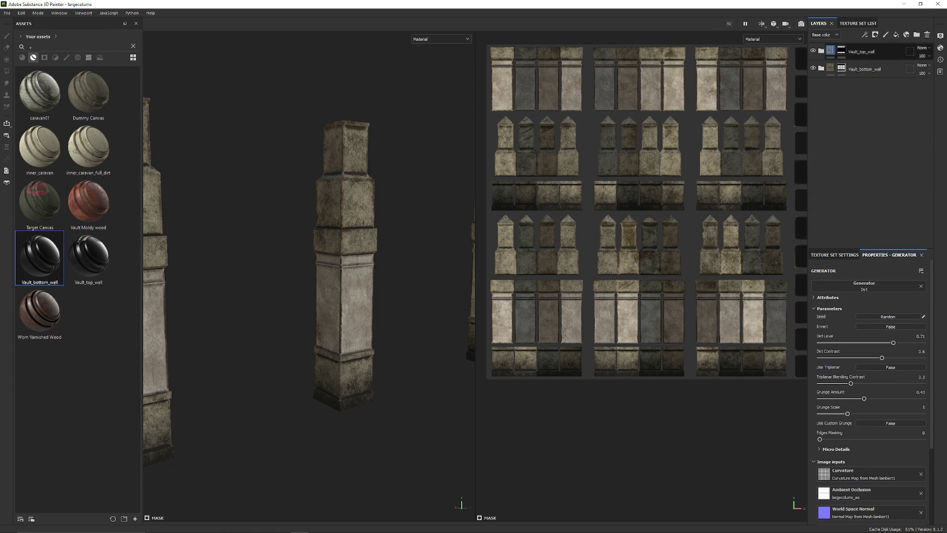
left_click(821, 50)
left_click(813, 68)
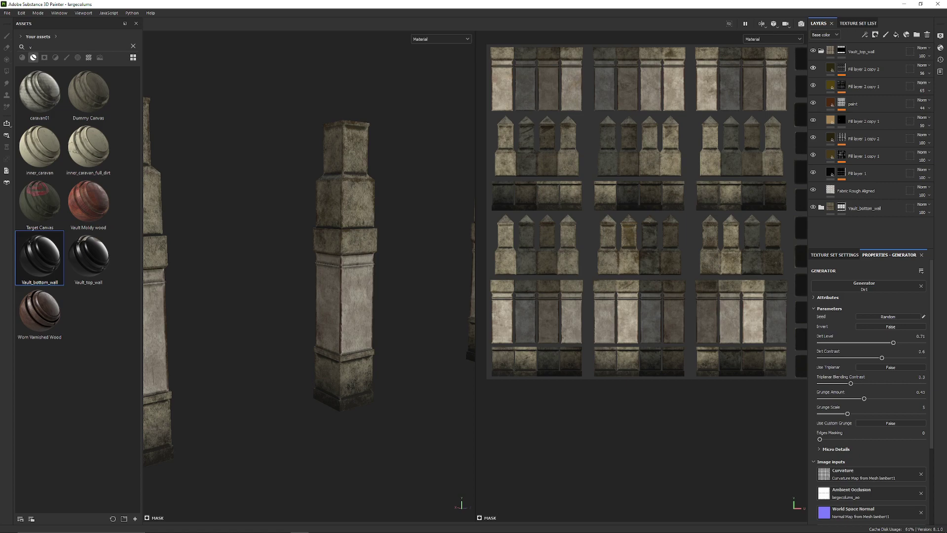
left_click(841, 68)
left_click(861, 83)
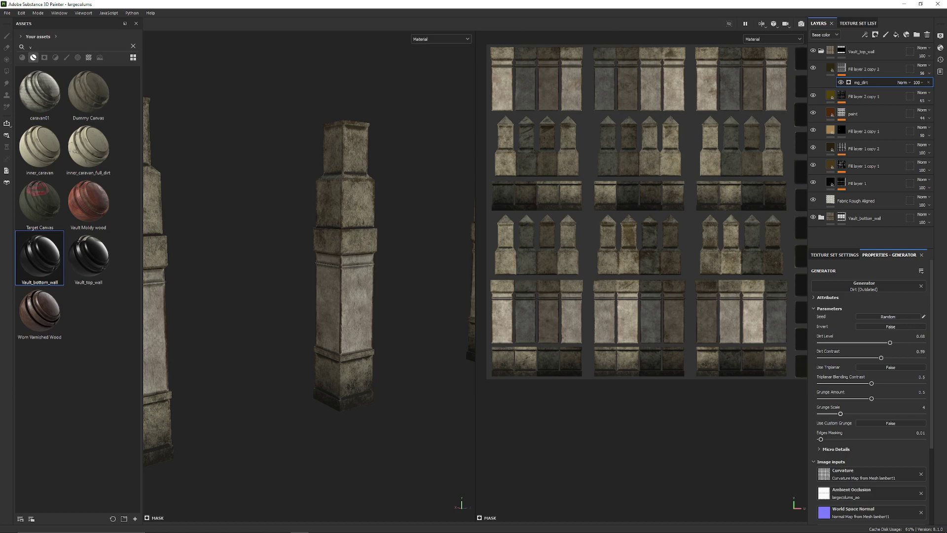
left_click_drag(847, 414, 891, 398)
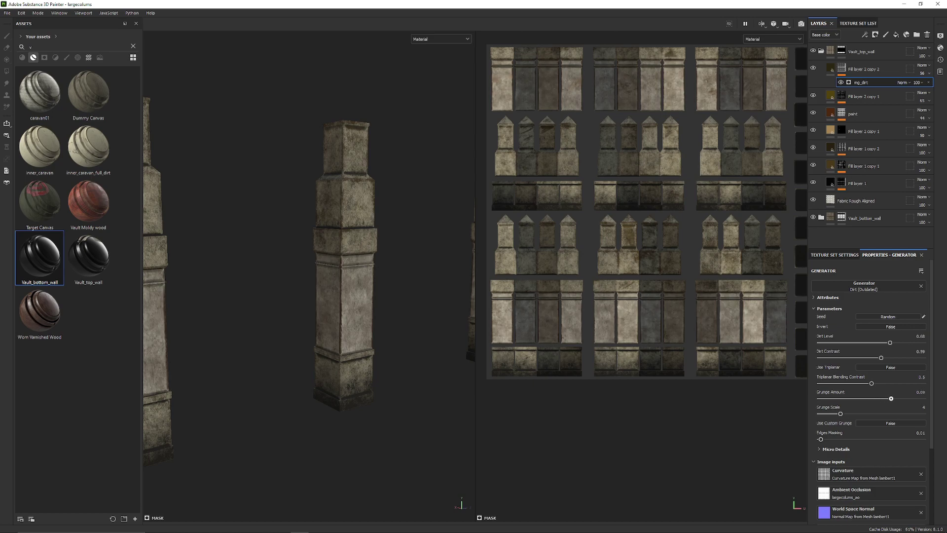
Step: Examine the column shafts up close, checking the dirt on their faces and edges
left_click_drag(296, 276, 379, 279, "alt")
mouse_move(316, 276)
right_mouse_down("alt")
mouse_move(345, 276)
mouse_move(320, 276)
right_mouse_up("alt")
middle_click_drag(296, 346, 340, 261, "alt")
right_click_drag(296, 266, 429, 266, "shift")
middle_click_drag(316, 197, 316, 341, "alt")
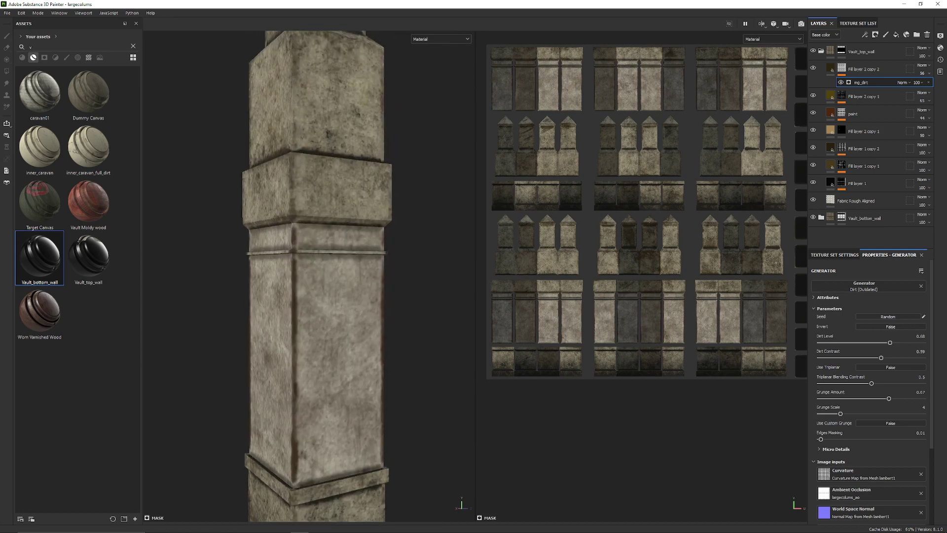
mouse_move(305, 276)
left_mouse_down("alt")
mouse_move(362, 281)
mouse_move(315, 291)
left_mouse_up("alt")
left_click_drag(301, 257, 276, 255, "alt")
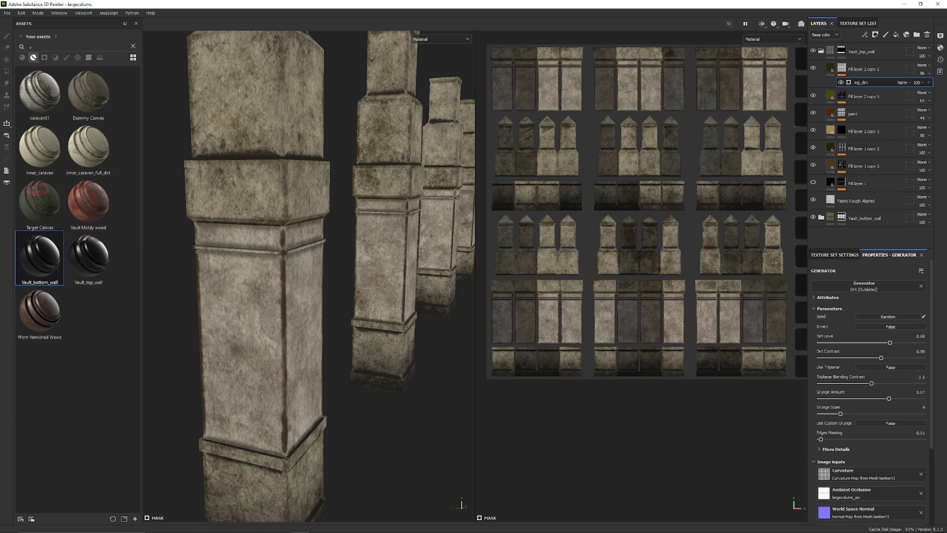
Step: Open the Dirt generator on the mask of Vault_top_wall's Fill layer 1 and set its Dirt Level to 0.71
left_click(842, 183)
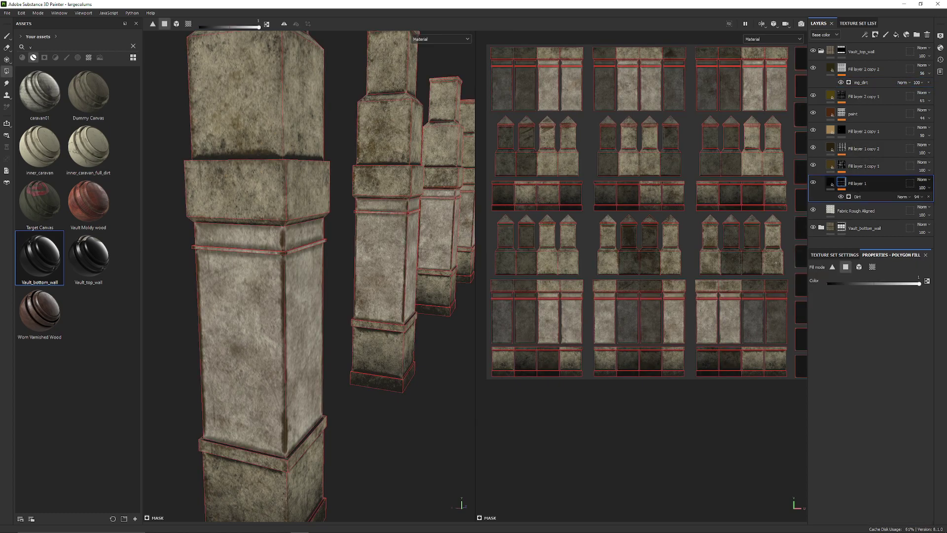
left_click(859, 196)
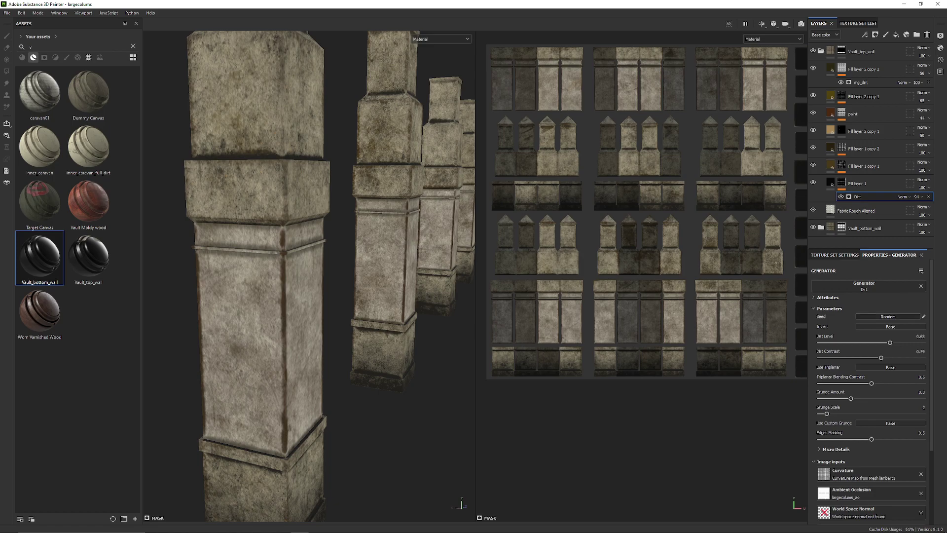
mouse_move(890, 342)
left_mouse_down()
mouse_move(903, 342)
mouse_move(893, 343)
left_mouse_up()
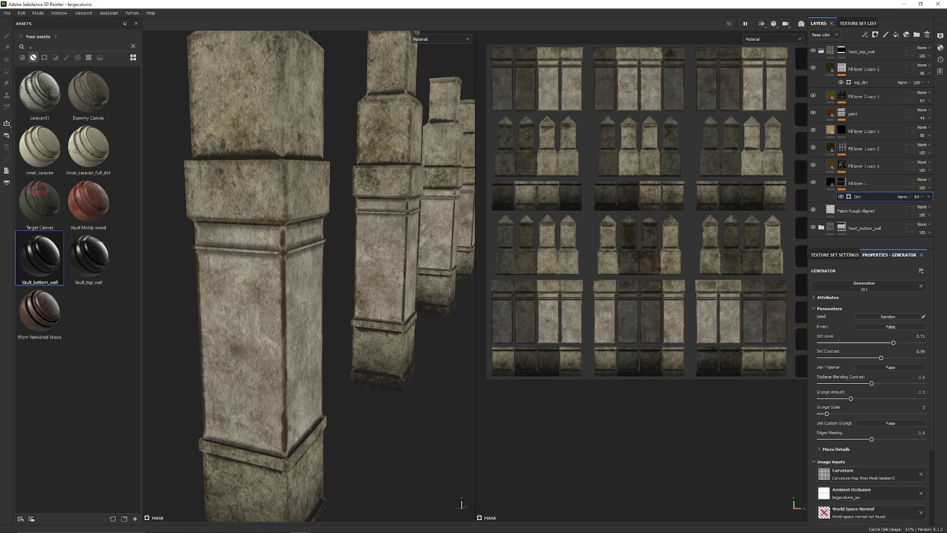
scroll(871, 399, "down", 6)
scroll(871, 398, "up", 6)
scroll(308, 276, "down", 5)
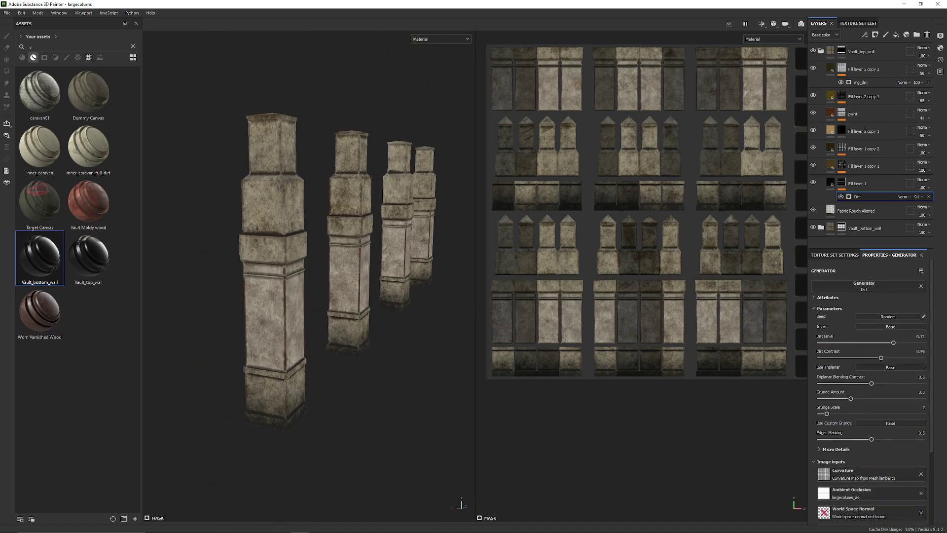
mouse_move(276, 277)
left_mouse_down("alt")
mouse_move(390, 277)
mouse_move(200, 276)
mouse_move(353, 279)
mouse_move(271, 276)
left_mouse_up("alt")
scroll(320, 279, "down", 3)
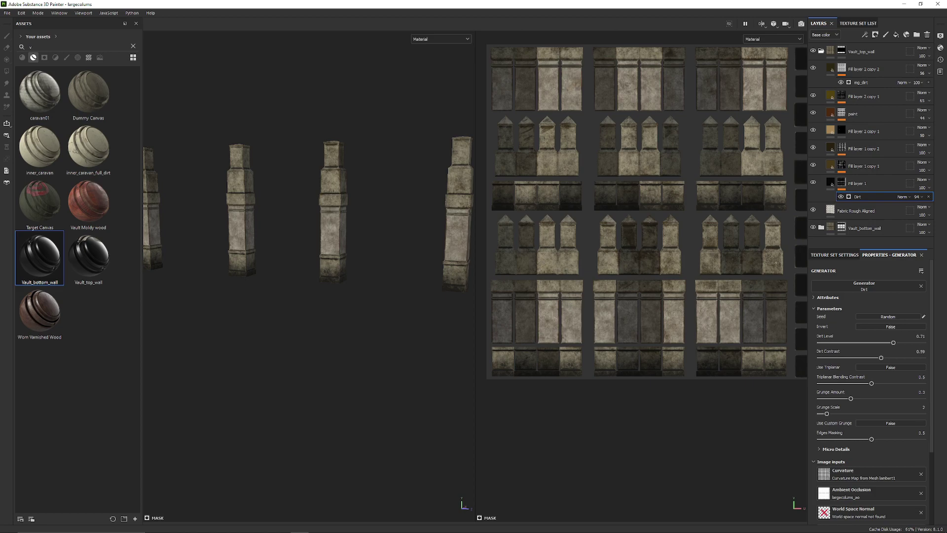
Step: Collapse Vault_top_wall, expand Vault_bottom_wall, and open the mg_mask_builder generator on Fill layer 1 copy 1's mask
left_click(821, 51)
left_click(822, 68)
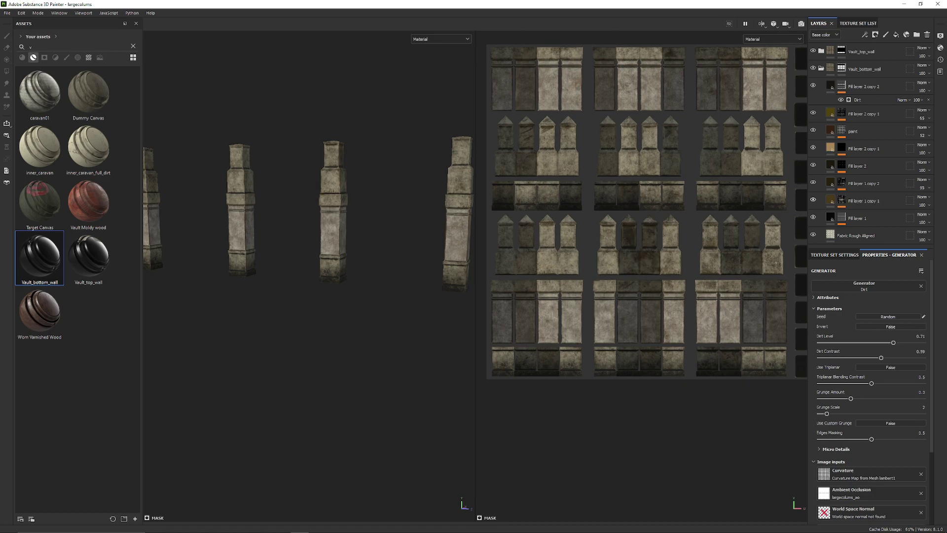
left_click(841, 200)
key("4")
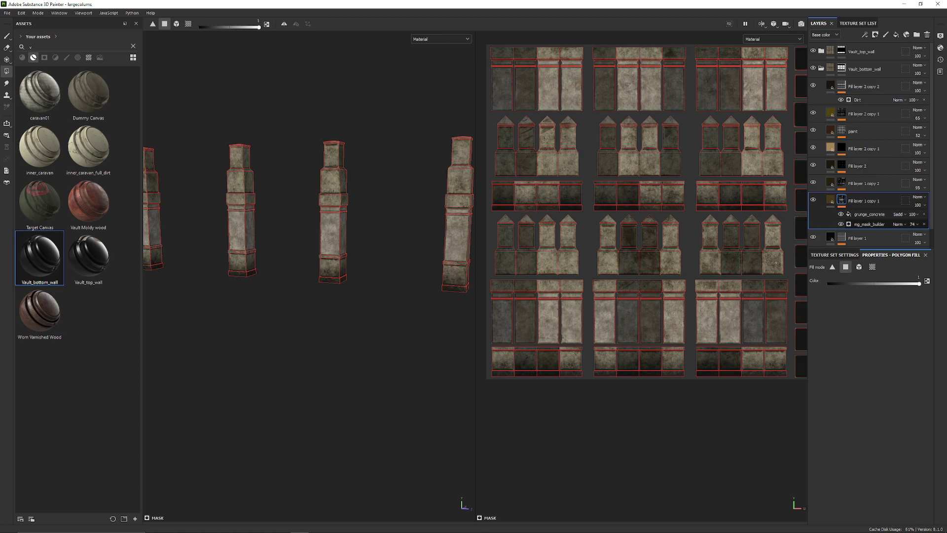
left_click(869, 224)
Step: Increase the opacity of the mg_mask_builder effect and set its Level to 0.63
left_click_drag(872, 332, 892, 332)
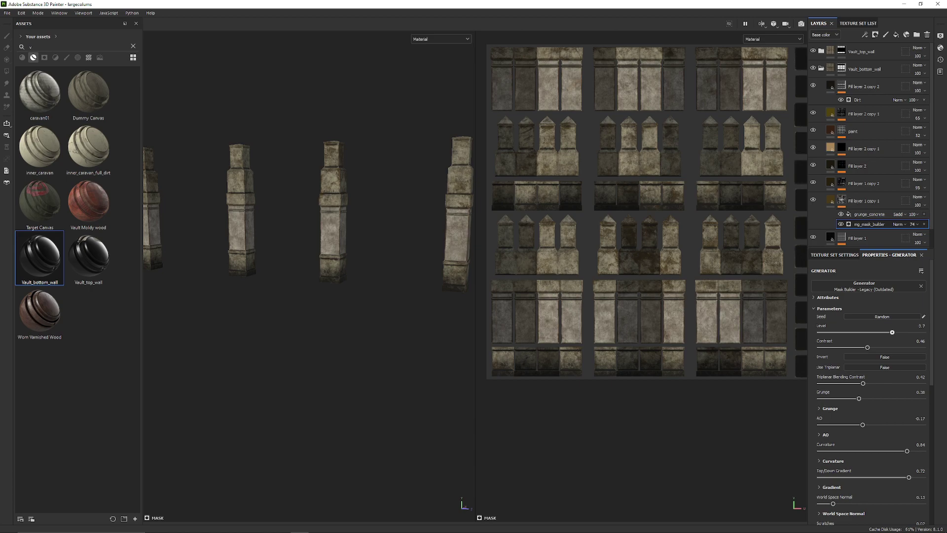
left_click(914, 224)
left_click_drag(933, 237, 936, 237)
left_click_drag(891, 332, 884, 332)
Step: Reduce the mask builder's Level to 0.53 and set its Top/Down Gradient to 1
scroll(333, 212, "up", 4)
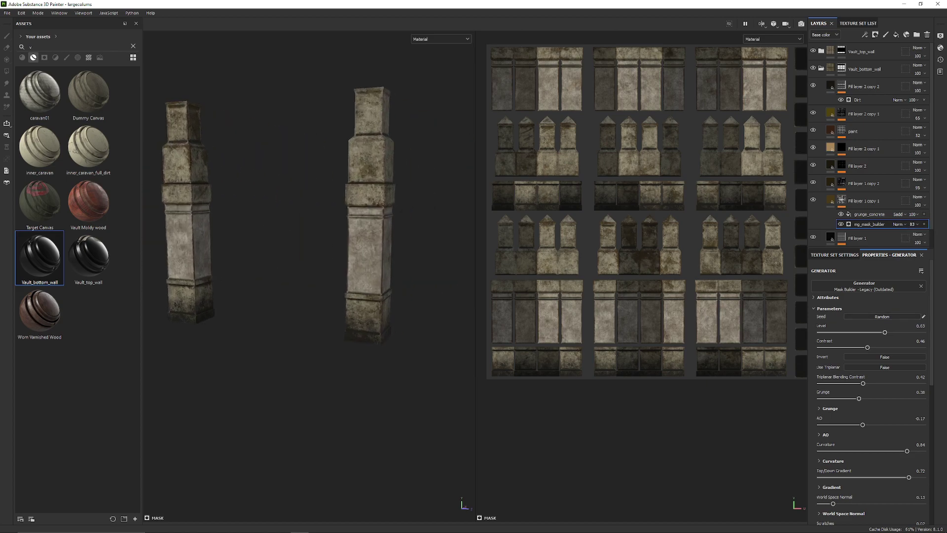
left_click_drag(368, 212, 286, 242, "alt")
middle_click_drag(286, 241, 389, 293, "alt")
scroll(389, 293, "up", 3)
middle_click_drag(340, 276, 395, 271, "alt")
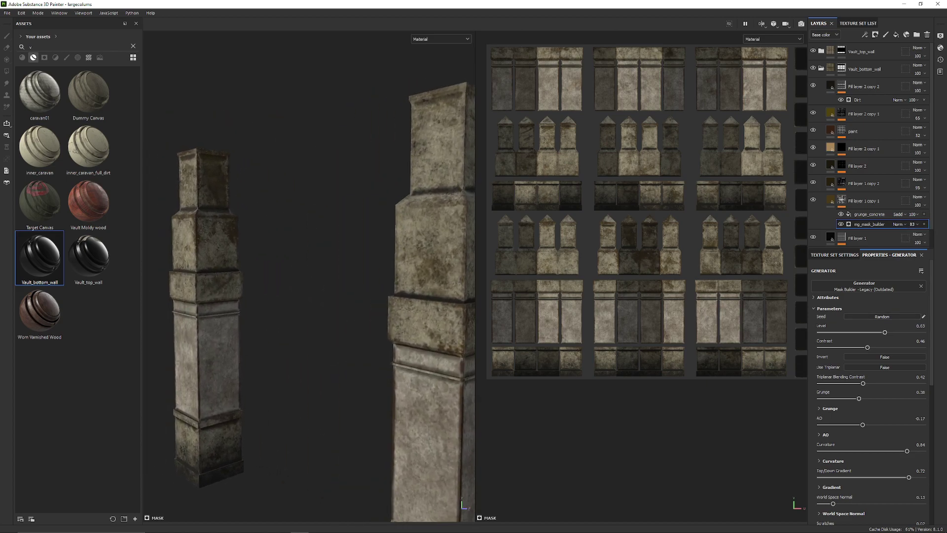
left_click_drag(394, 272, 373, 272, "alt")
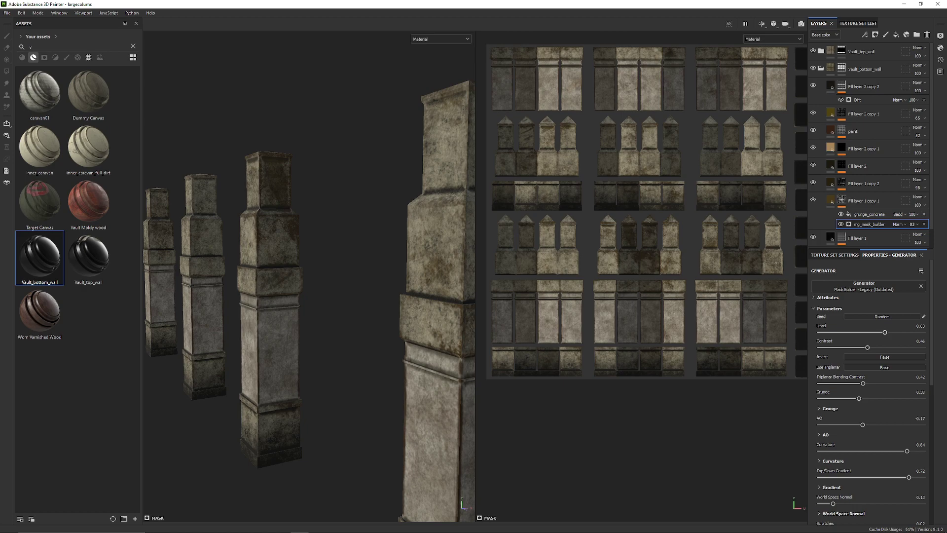
left_click_drag(885, 332, 875, 333)
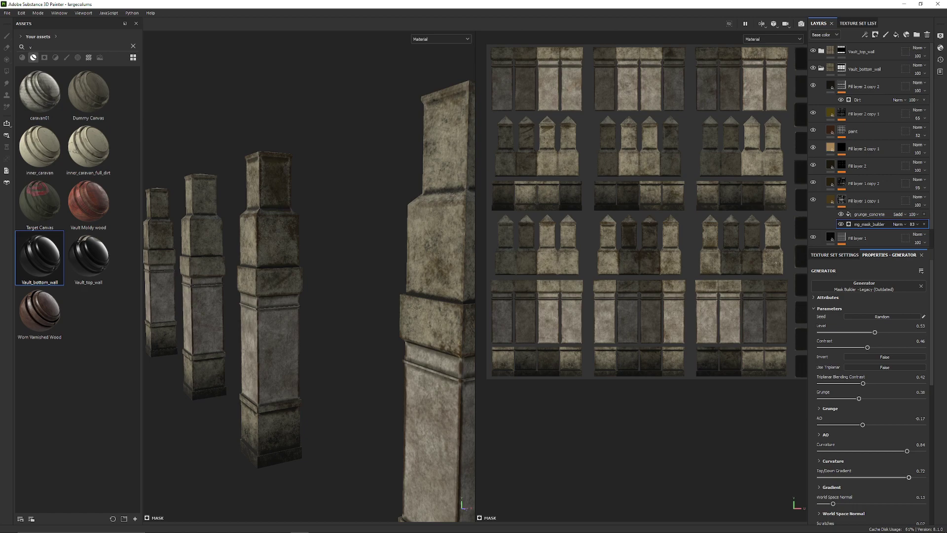
mouse_move(908, 477)
left_mouse_down()
mouse_move(820, 477)
mouse_move(924, 478)
left_mouse_up()
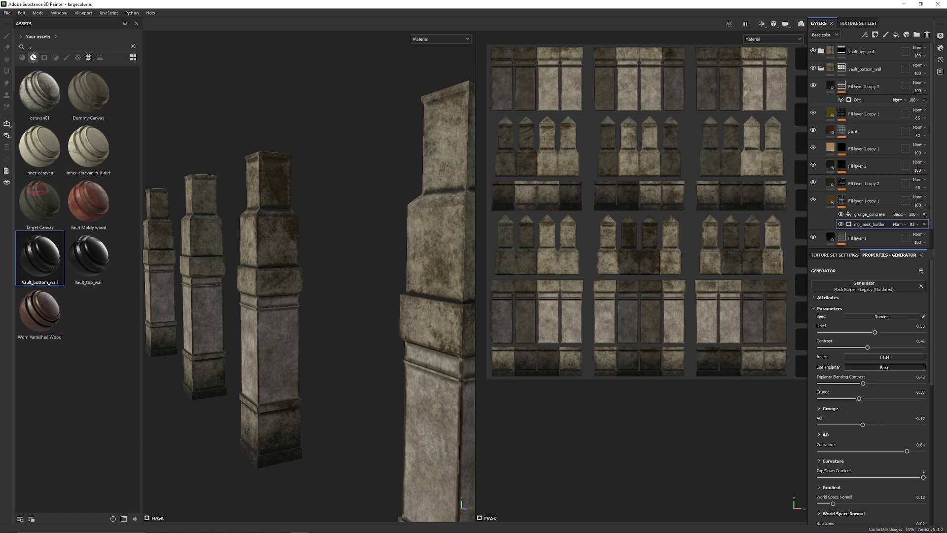
Step: Set the mask builder's Curvature to 0.95, with Convex Contrast at 0.48 and Convex Range at 0.92
left_click(832, 461)
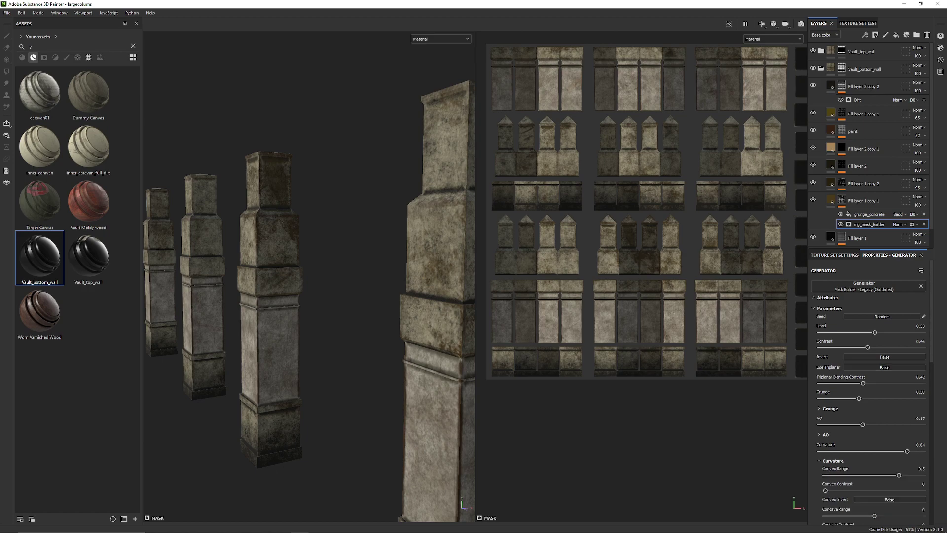
left_click_drag(827, 490, 872, 490)
left_click_drag(908, 451, 920, 475)
left_click_drag(345, 276, 256, 279, "alt")
scroll(296, 266, "up", 3)
middle_click_drag(257, 212, 302, 277, "alt")
scroll(345, 296, "up", 4)
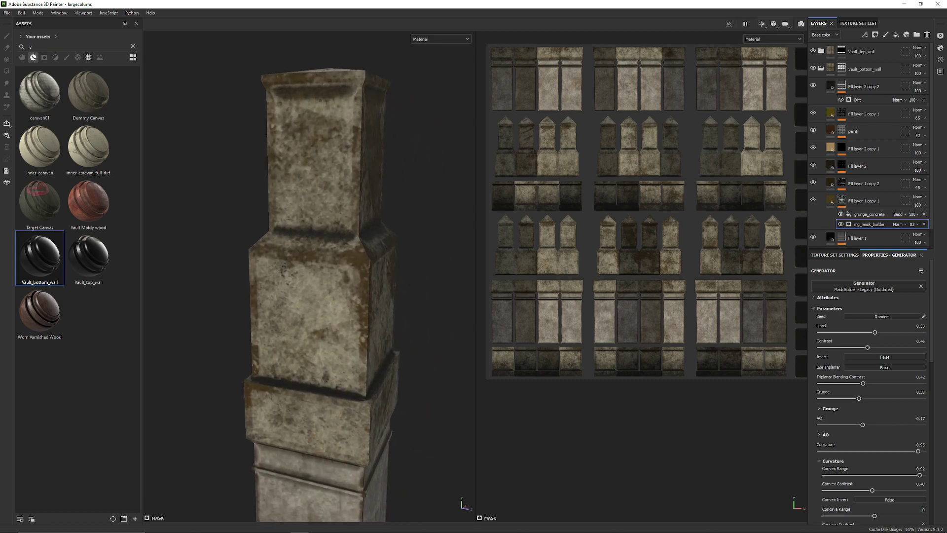
Step: Set the mask builder's Curvature to 0.36, Convex Contrast to 0.35 and AO to 0.17
left_click_drag(917, 450, 856, 451)
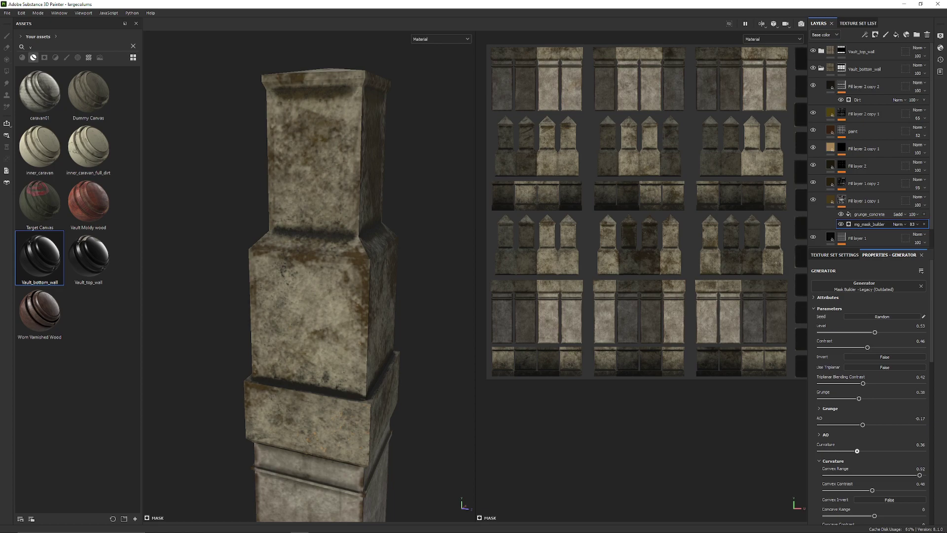
left_click_drag(874, 516, 859, 489)
left_click_drag(863, 424, 880, 425)
left_click(820, 435)
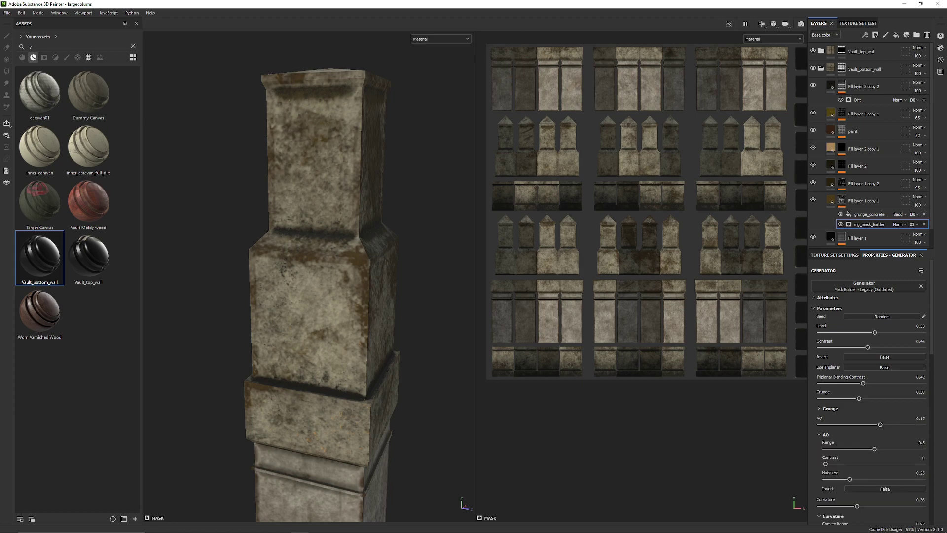
left_click(823, 434)
left_click(820, 460)
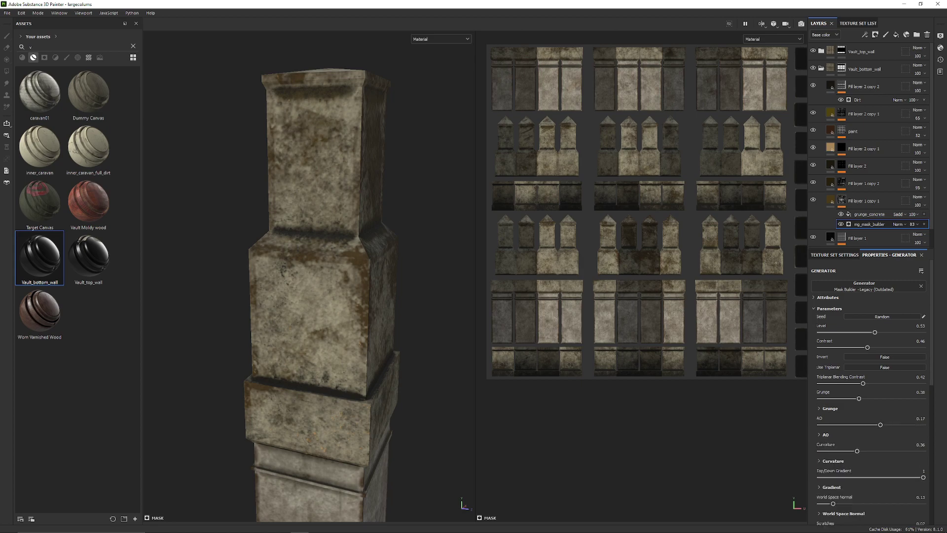
Step: Try different Concave Contrast, Level Boost and Top/Down Gradient values on the mask builder
scroll(871, 394, "down", 3)
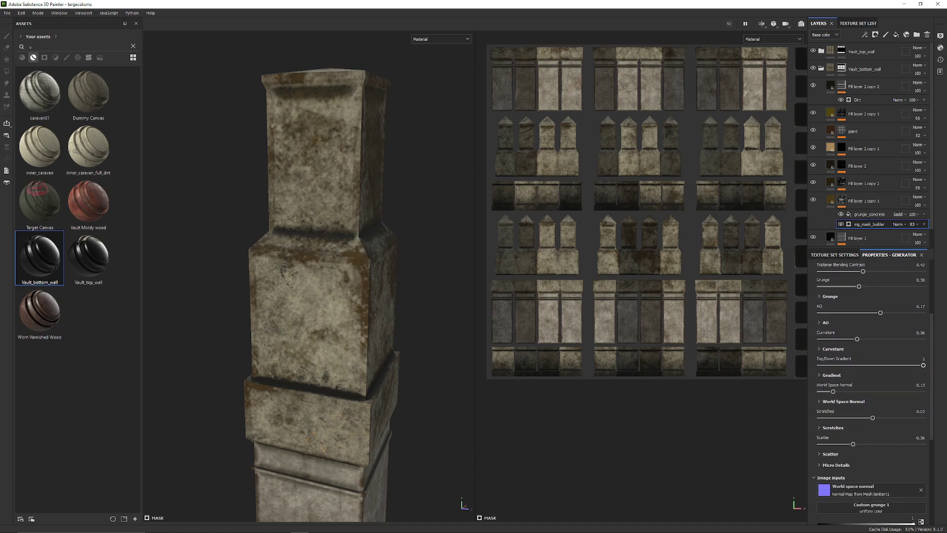
left_click(820, 349)
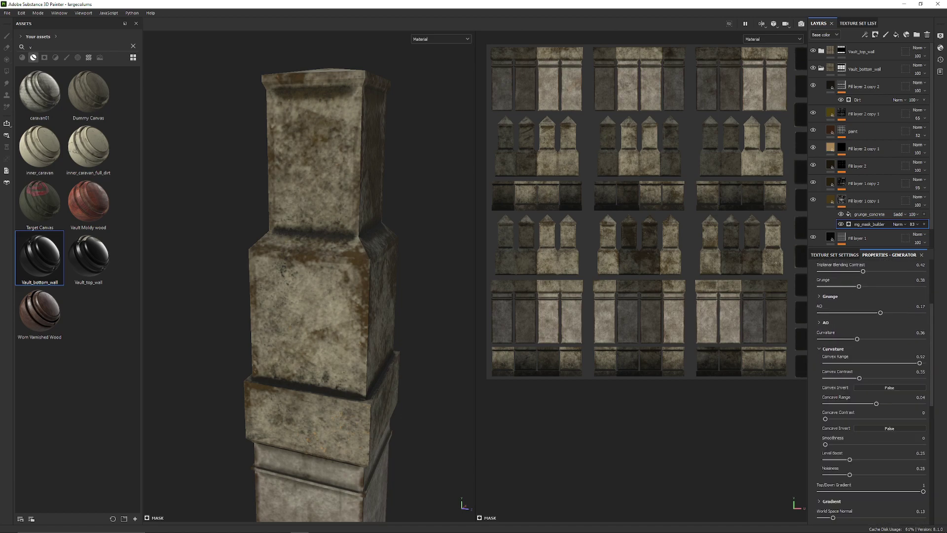
mouse_move(825, 418)
left_mouse_down()
mouse_move(879, 419)
mouse_move(826, 418)
mouse_move(903, 404)
mouse_move(825, 403)
mouse_move(833, 403)
left_mouse_up()
left_click_drag(850, 459, 825, 459)
mouse_move(923, 492)
left_mouse_down()
mouse_move(907, 492)
mouse_move(922, 491)
left_mouse_up()
left_click(832, 349)
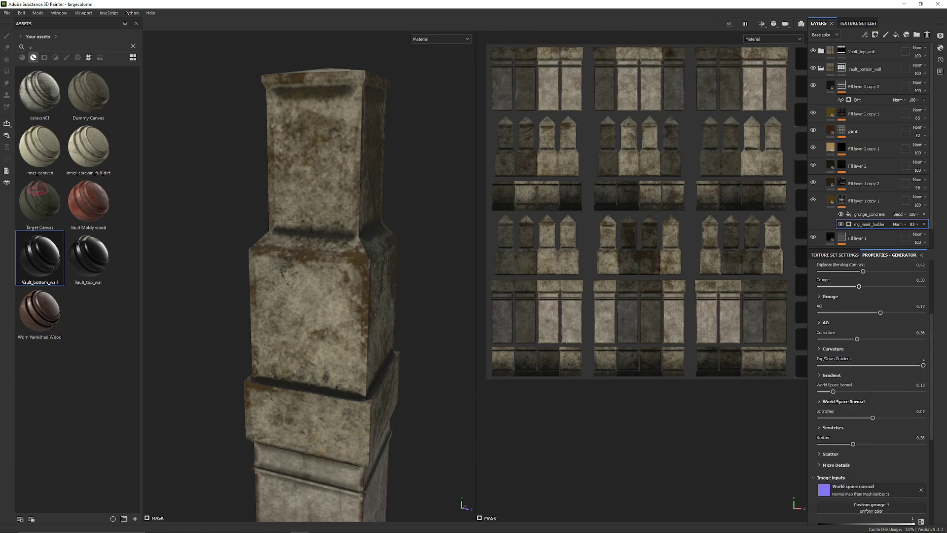
Step: Test the Secondary Custom Grunge setting and set the mask builder's Level to 0.33
left_click(830, 296)
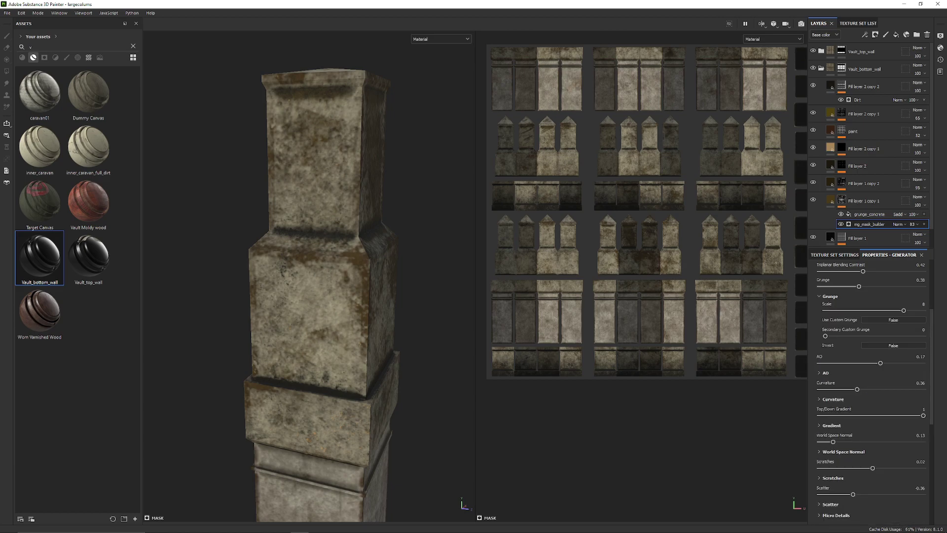
mouse_move(825, 336)
left_mouse_down()
mouse_move(855, 336)
mouse_move(825, 336)
left_mouse_up()
left_click(830, 296)
scroll(870, 345, "up", 5)
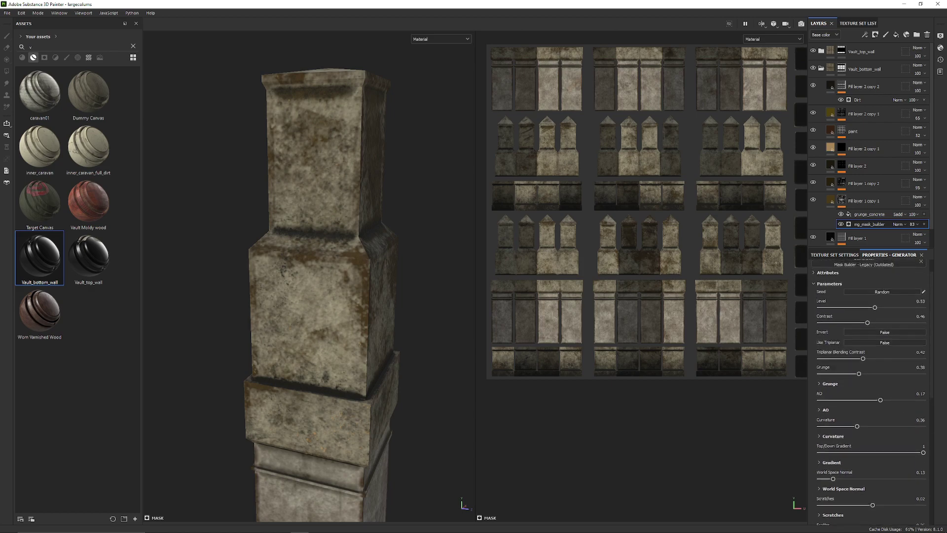
left_click_drag(874, 332, 854, 332)
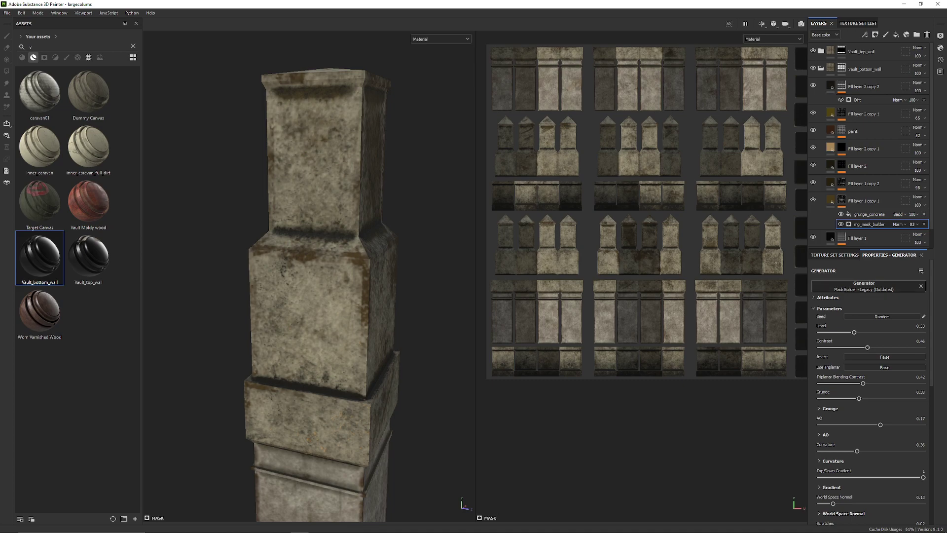
Step: Replace the outdated generator on Fill layer 1 copy 1's mask with the current Mask Builder - Legacy
left_click(841, 289)
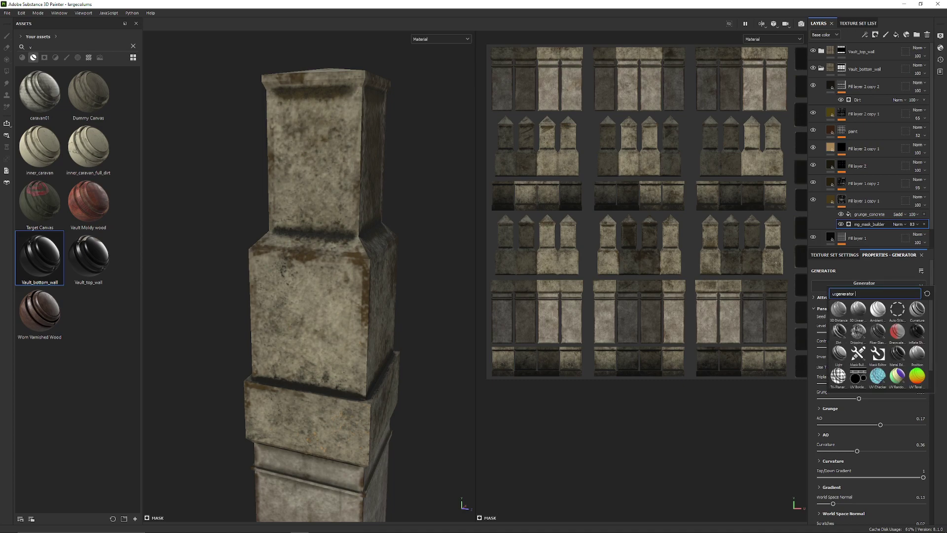
key("Escape")
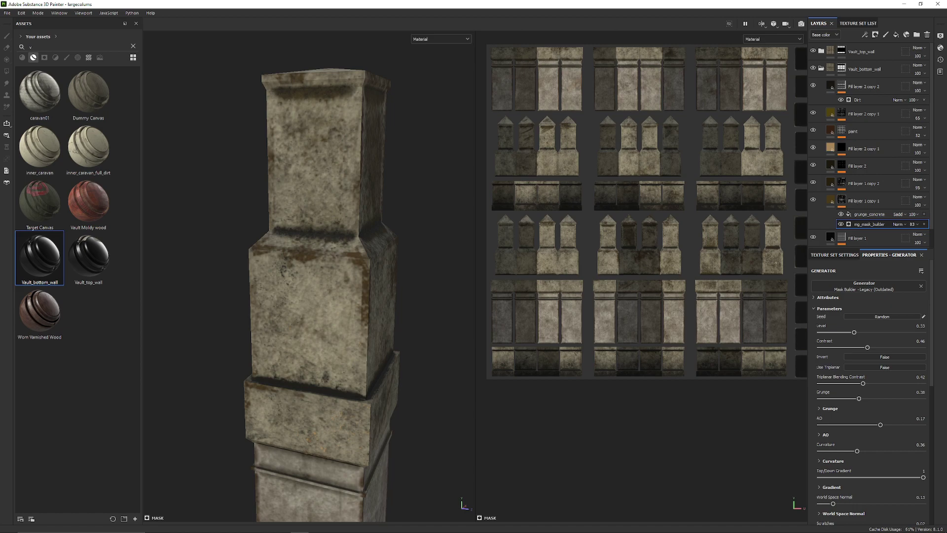
left_click(860, 286)
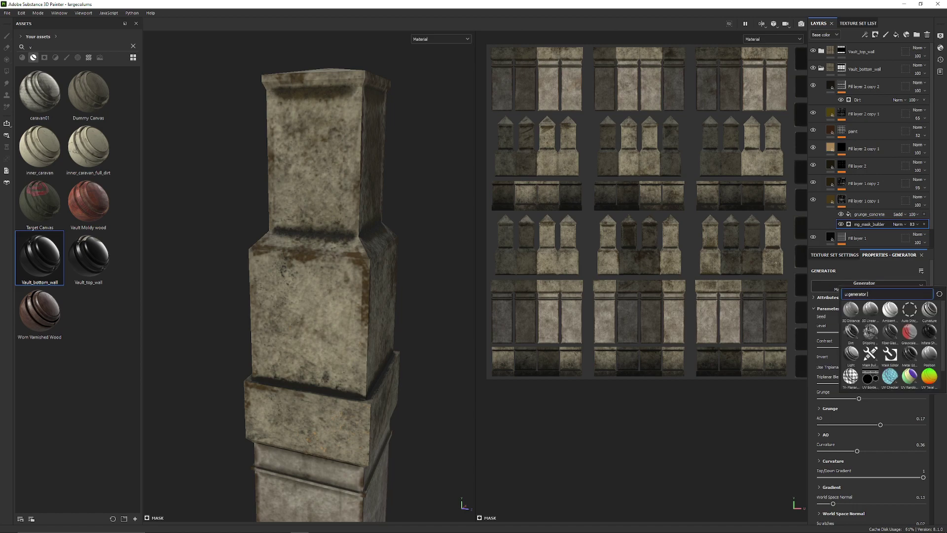
type("mask")
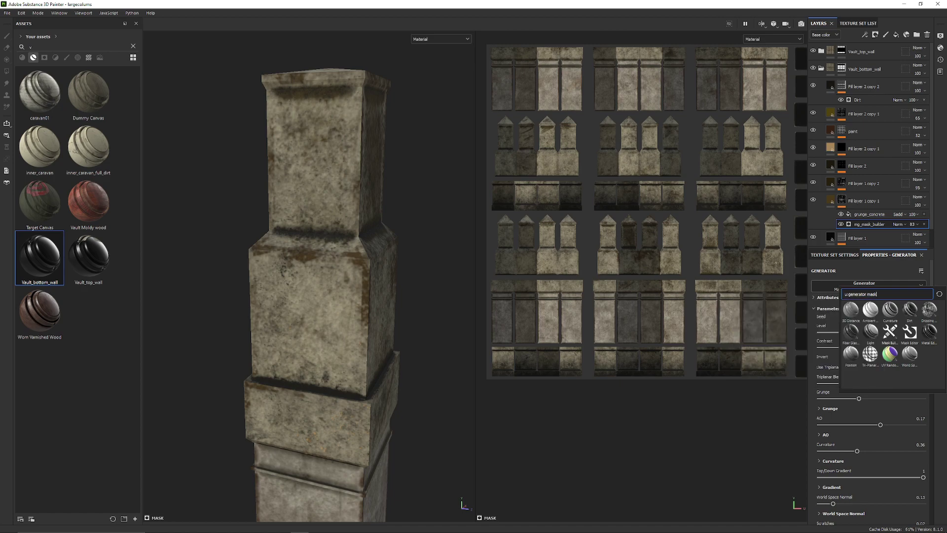
left_click(889, 332)
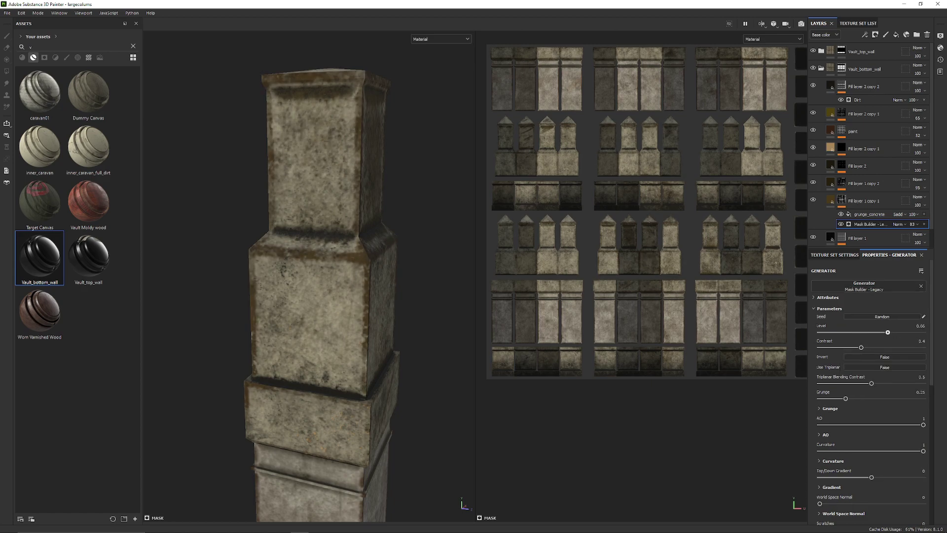
Step: Set the new mask builder's Level to 0.65, Grunge to 0.93 and Triplanar Blending Contrast to 0.39, and raise Top/Down Gradient slightly
left_click_drag(881, 332, 886, 332)
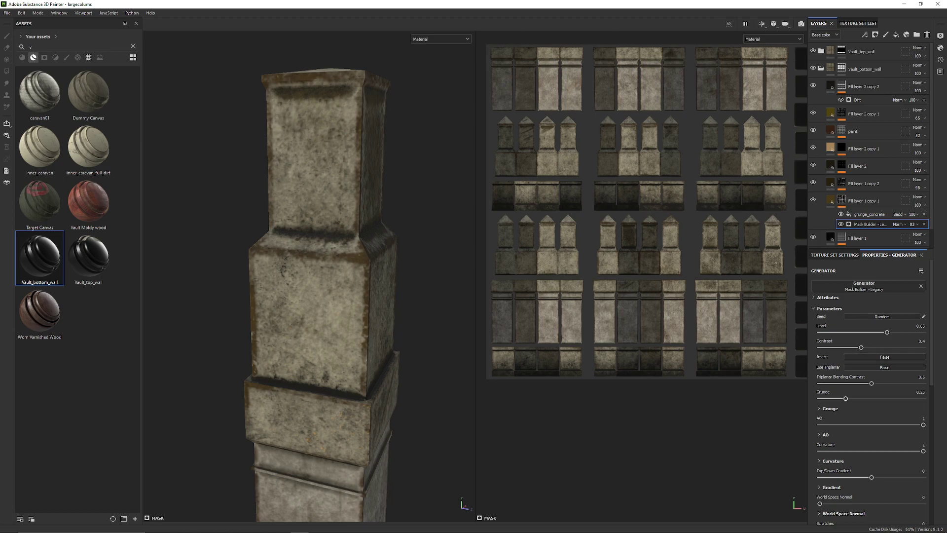
left_click_drag(845, 398, 860, 383)
mouse_move(872, 477)
left_mouse_down()
mouse_move(883, 477)
mouse_move(873, 477)
left_mouse_up()
scroll(345, 276, "down", 4)
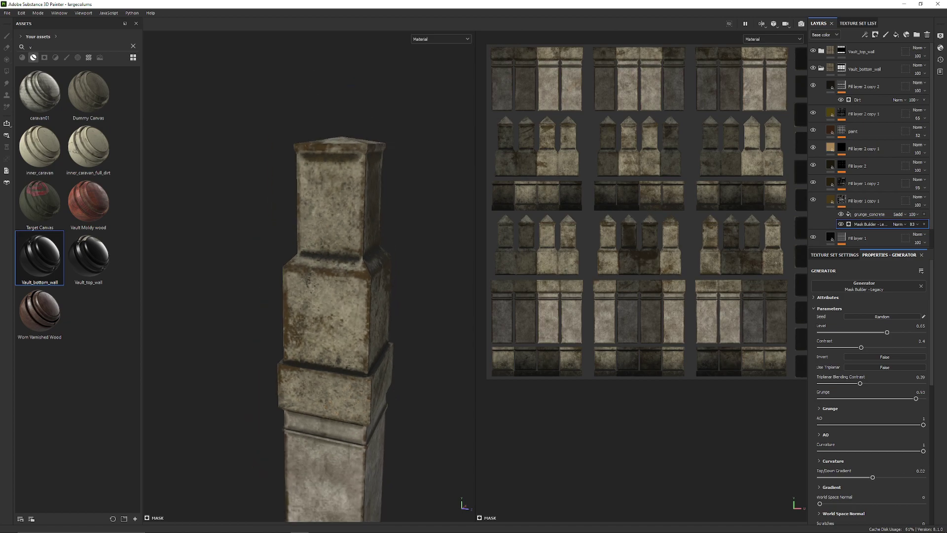
mouse_move(375, 277)
left_mouse_down("alt")
mouse_move(315, 286)
mouse_move(226, 271)
mouse_move(365, 277)
left_mouse_up("alt")
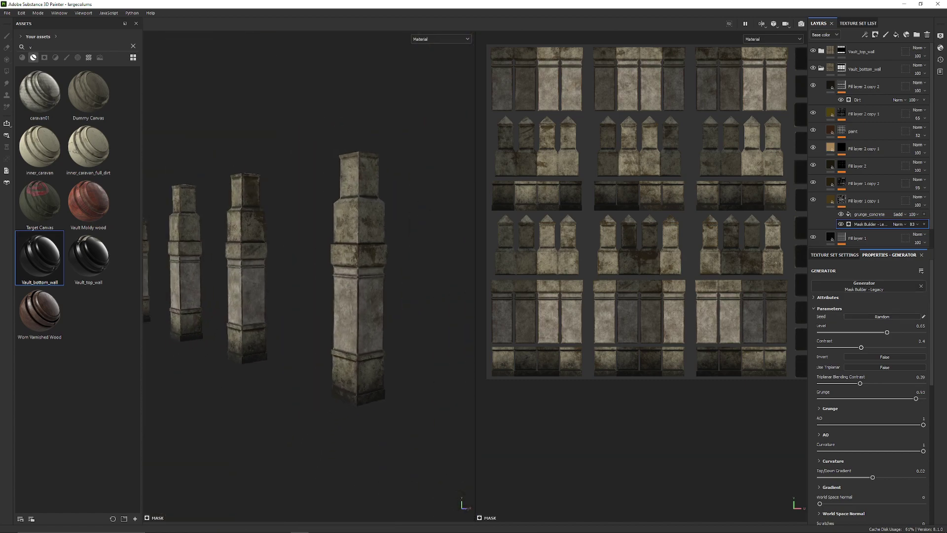
Step: Reduce the mask builder's Level to 0.15 and raise the effect's opacity to 100
left_click_drag(886, 332, 830, 332)
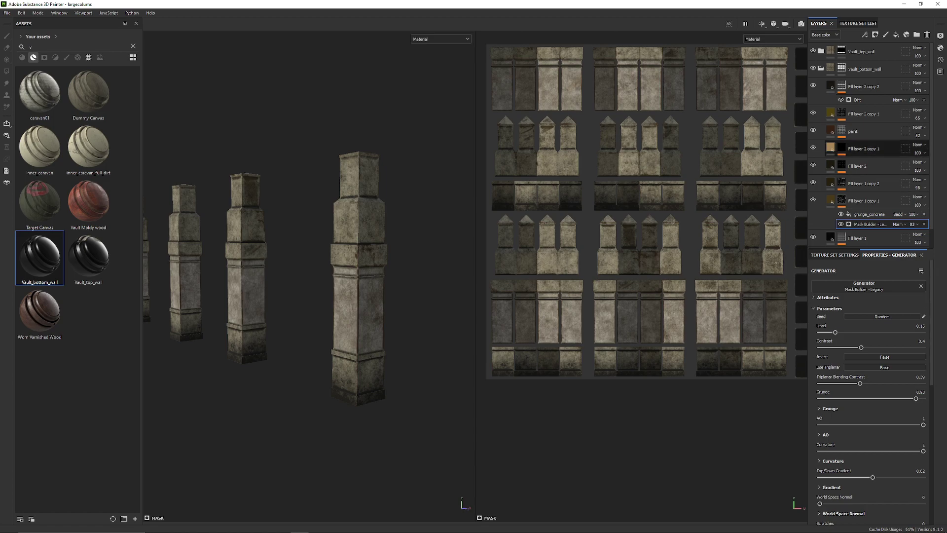
left_click(915, 224)
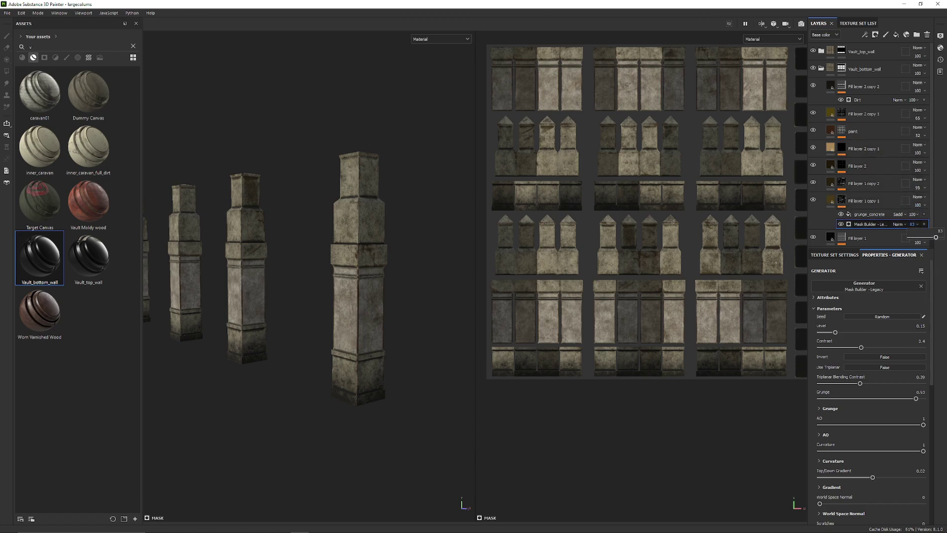
left_click_drag(936, 237, 941, 237)
Step: Set the grunge_concrete fill's Balance to 0.56 and its Contrast to 0.73
left_click(869, 214)
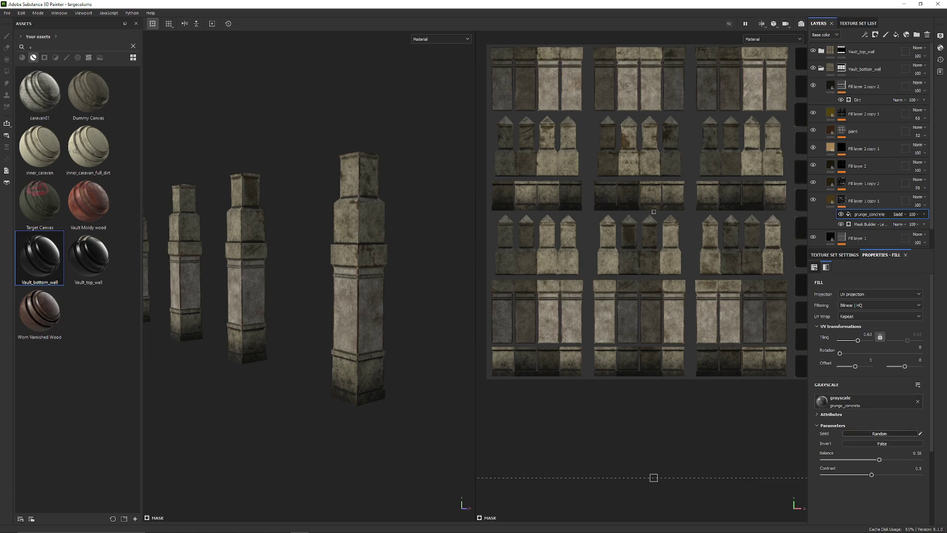
mouse_move(879, 460)
left_mouse_down()
mouse_move(899, 459)
mouse_move(880, 460)
left_mouse_up()
left_click_drag(872, 475, 897, 475)
middle_click_drag(358, 276, 454, 326, "alt")
left_click_drag(454, 326, 375, 316, "alt")
right_click_drag(316, 306, 374, 306, "alt")
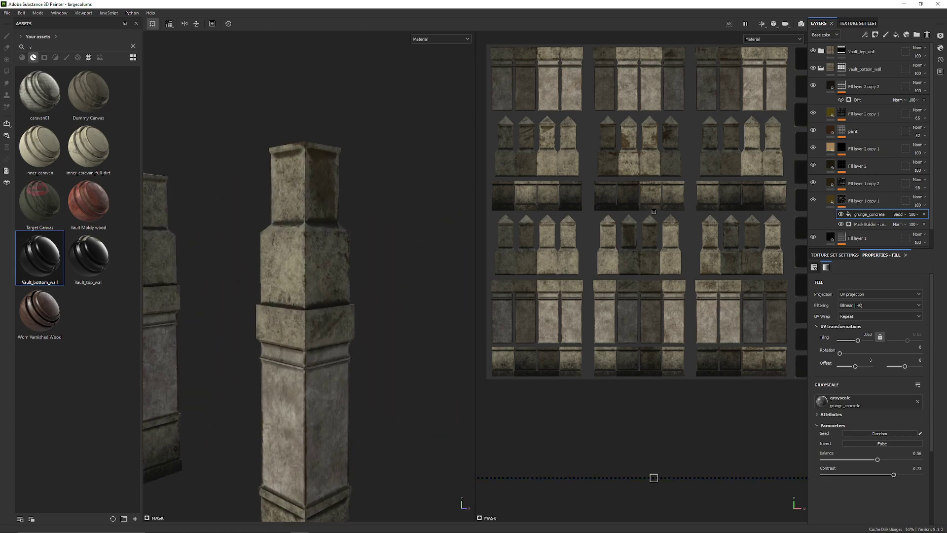
Step: Check the upper part of a column up close and raise the grunge_concrete Balance to 0.63
left_click_drag(346, 296, 306, 291, "alt")
middle_click_drag(306, 291, 486, 263, "alt")
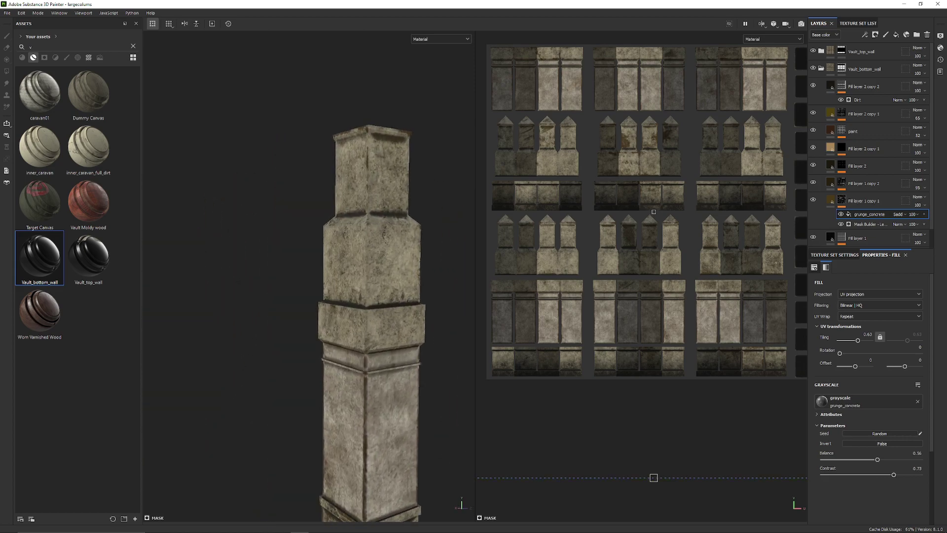
scroll(487, 264, "up", 3)
middle_click_drag(439, 247, 317, 316, "alt")
scroll(317, 316, "up", 3)
left_click_drag(317, 316, 269, 310, "alt")
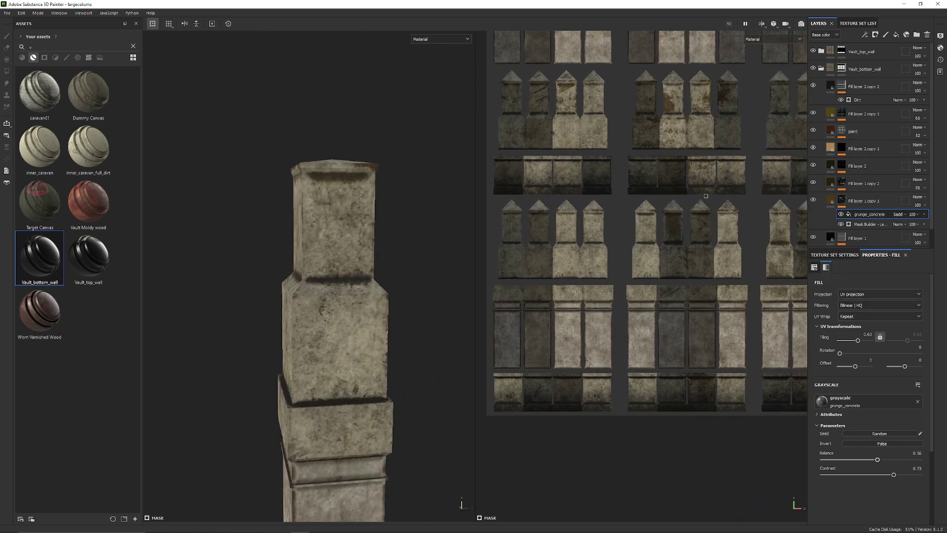
left_click_drag(877, 460, 884, 459)
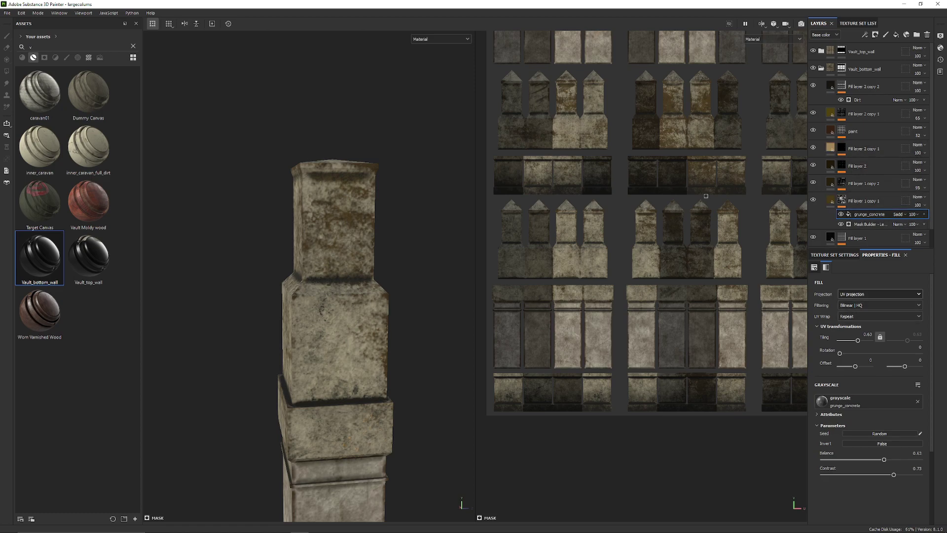
Step: Try Tri-planar projection on the grunge_concrete fill, then return it to UV projection
left_click(879, 295)
left_click(857, 319)
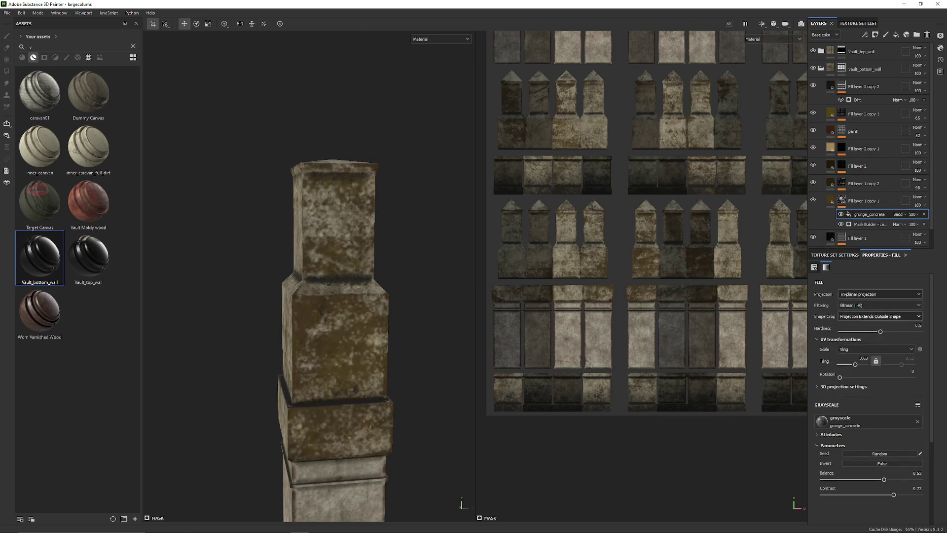
left_click(879, 294)
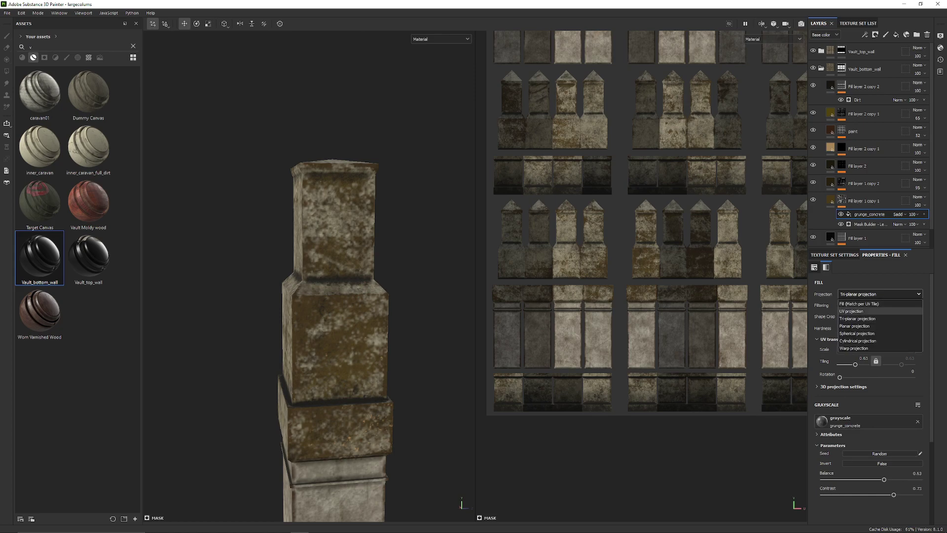
left_click(851, 311)
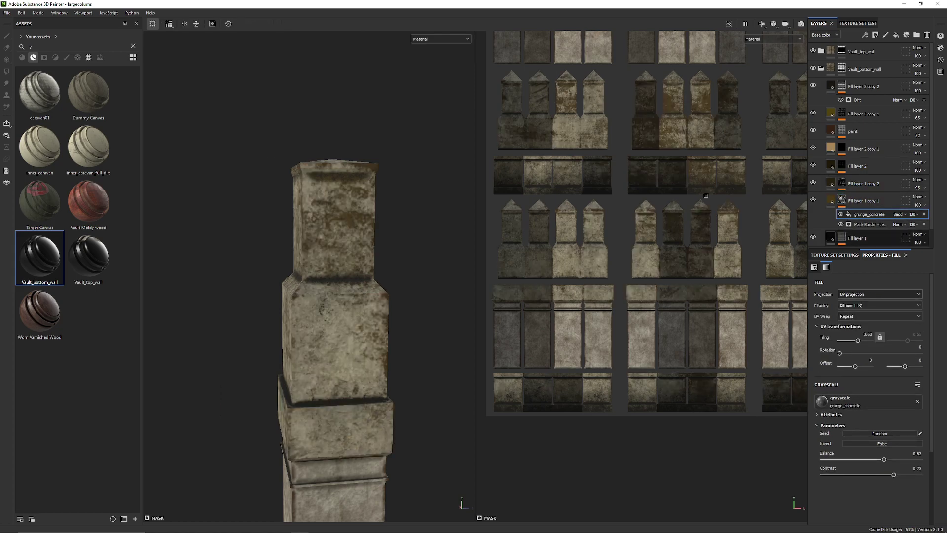
Step: Reopen the Mask Builder - Legacy generator on Fill layer 1 copy 1 and set its Level to 0.49
left_click(871, 223)
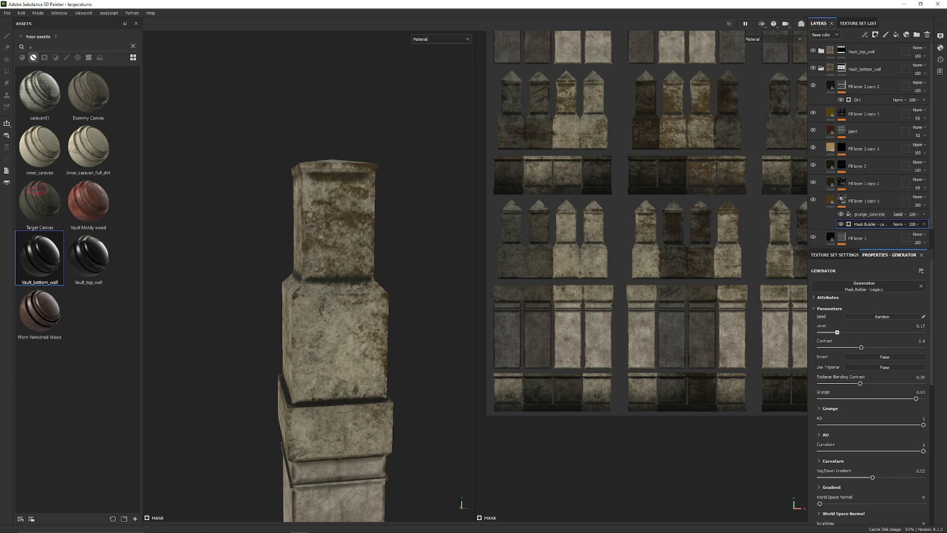
left_click_drag(837, 332, 873, 332)
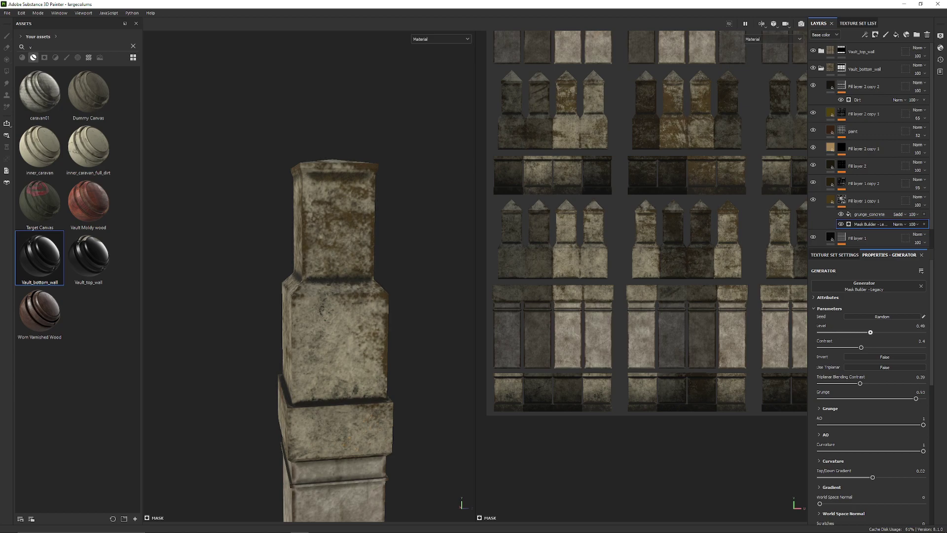
scroll(868, 394, "down", 3)
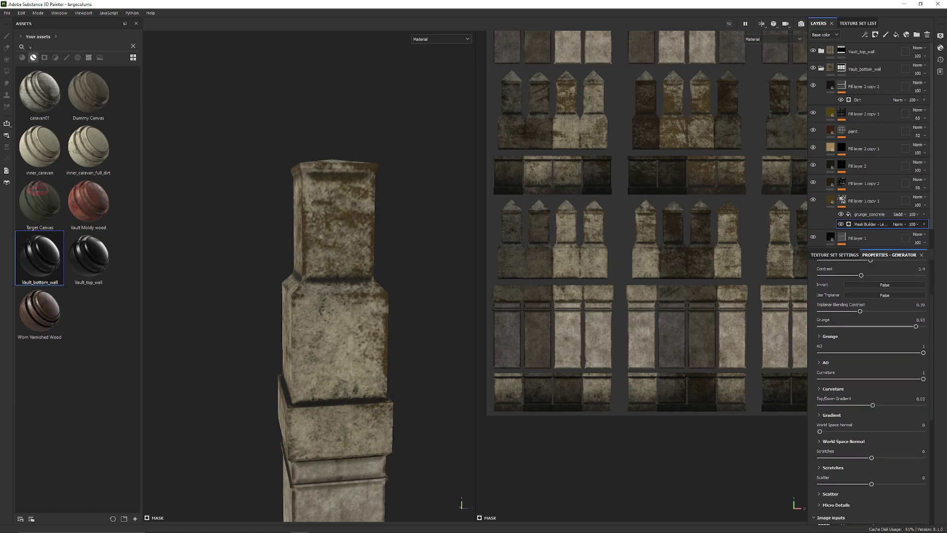
scroll(316, 340, "down", 4)
Step: Reduce the Mask Builder - Legacy effect's opacity to 23 and set its Level to 0.43
left_click_drag(315, 341, 424, 301, "alt")
scroll(345, 296, "down", 3)
middle_click_drag(346, 296, 390, 251, "alt")
scroll(355, 355, "down", 2)
left_click_drag(316, 295, 415, 309, "alt")
middle_click_drag(365, 306, 319, 307, "alt")
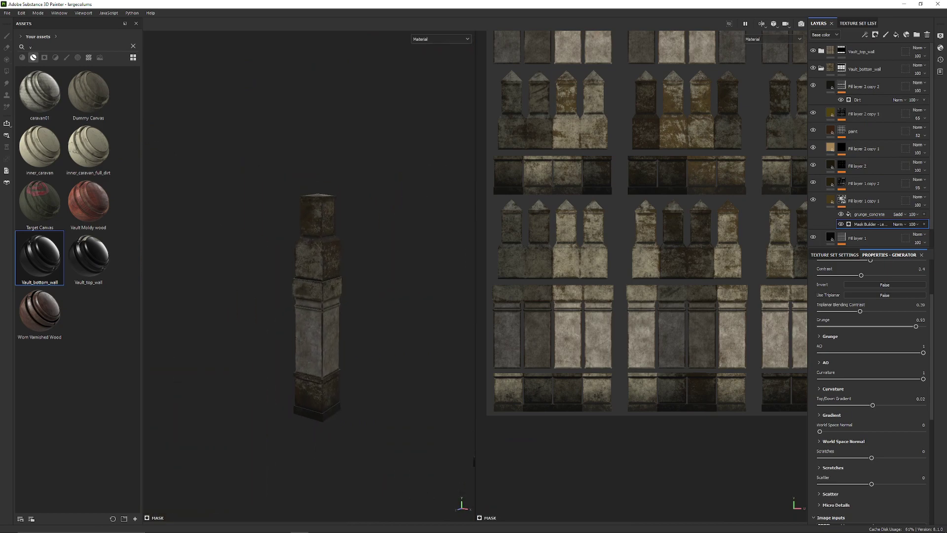
left_click(913, 224)
left_click_drag(941, 237, 917, 237)
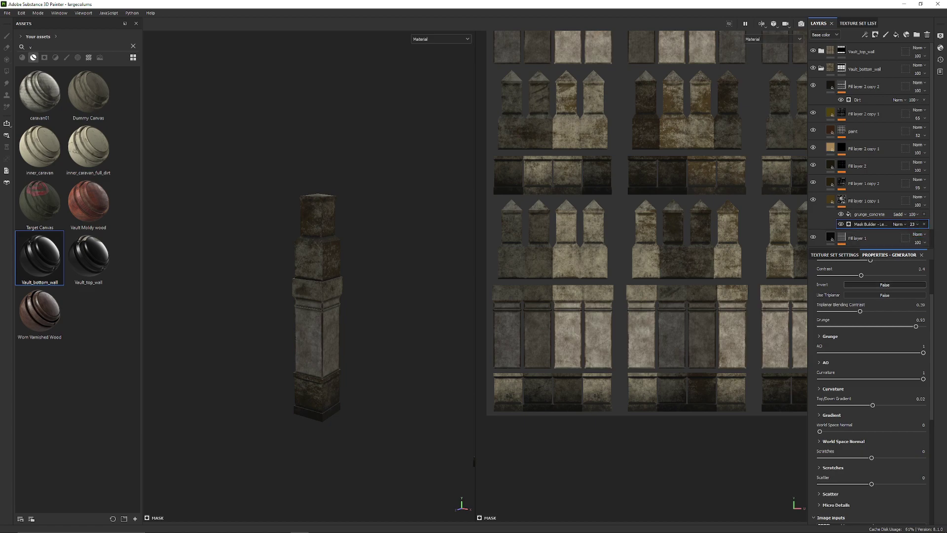
scroll(870, 390, "up", 2)
mouse_move(870, 320)
left_mouse_down()
mouse_move(836, 321)
mouse_move(864, 320)
left_mouse_up()
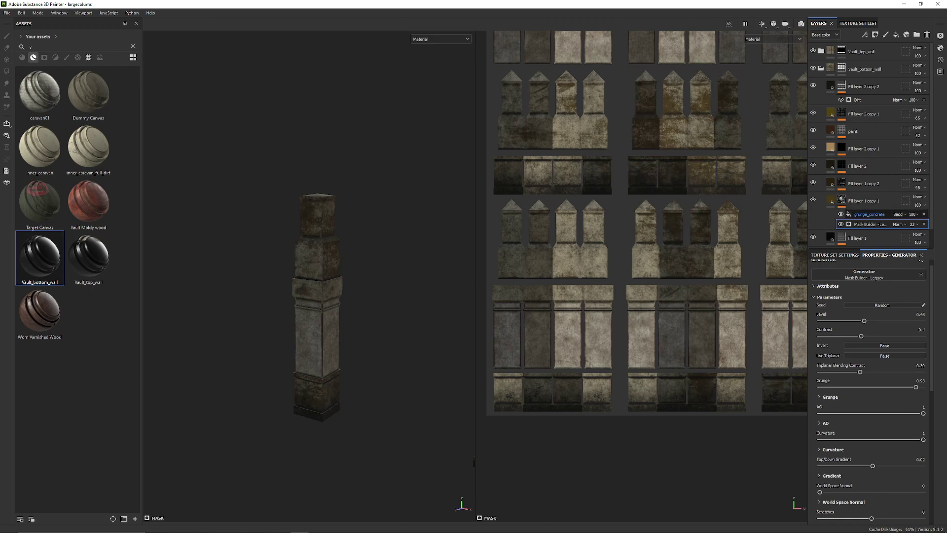
Step: Set the grunge_concrete fill on Fill layer 1 copy 1 to a Balance of 0.57 and a Contrast of 0.51
left_click(869, 214)
left_click_drag(884, 460, 872, 475)
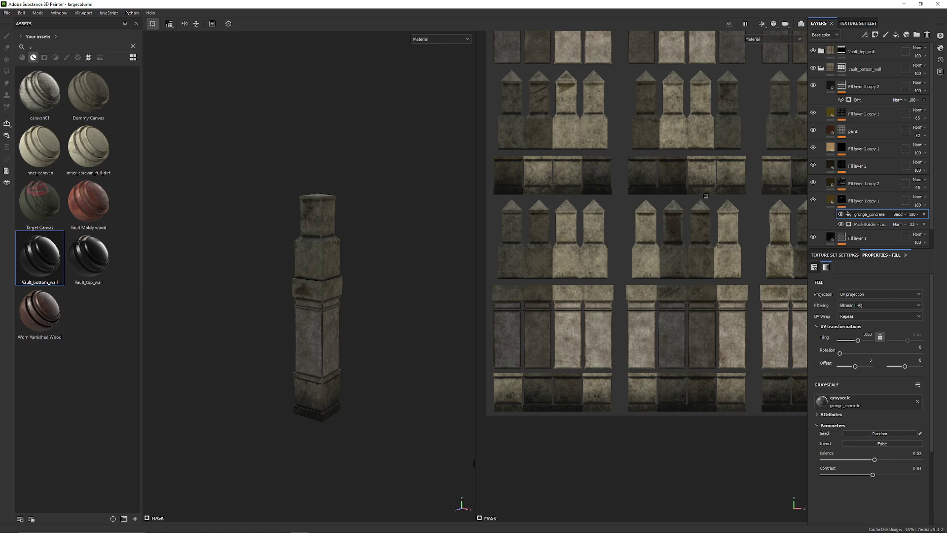
middle_click_drag(395, 306, 333, 305, "alt")
scroll(305, 345, "up", 3)
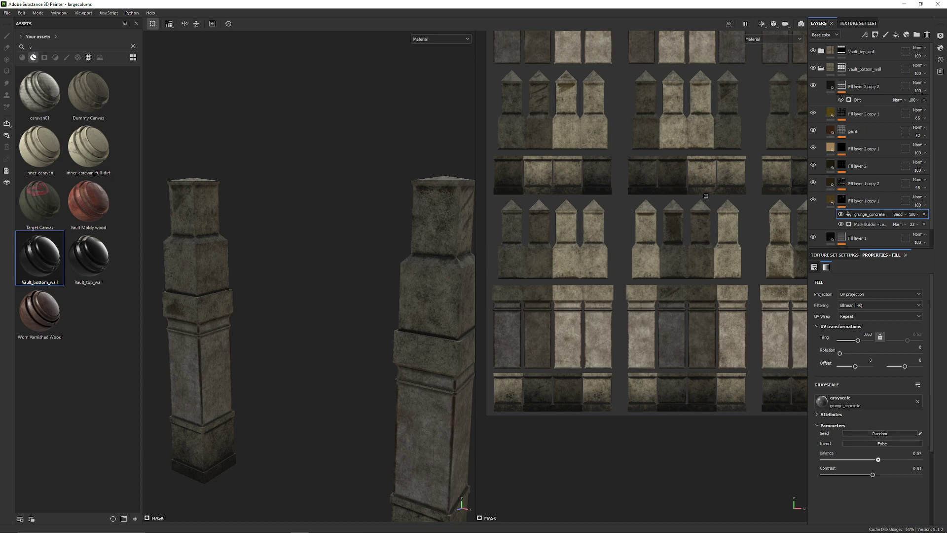
Step: Examine the grunge on the columns from several sides and under a rotated environment light
left_click_drag(325, 315, 257, 296, "alt")
scroll(276, 306, "down", 2)
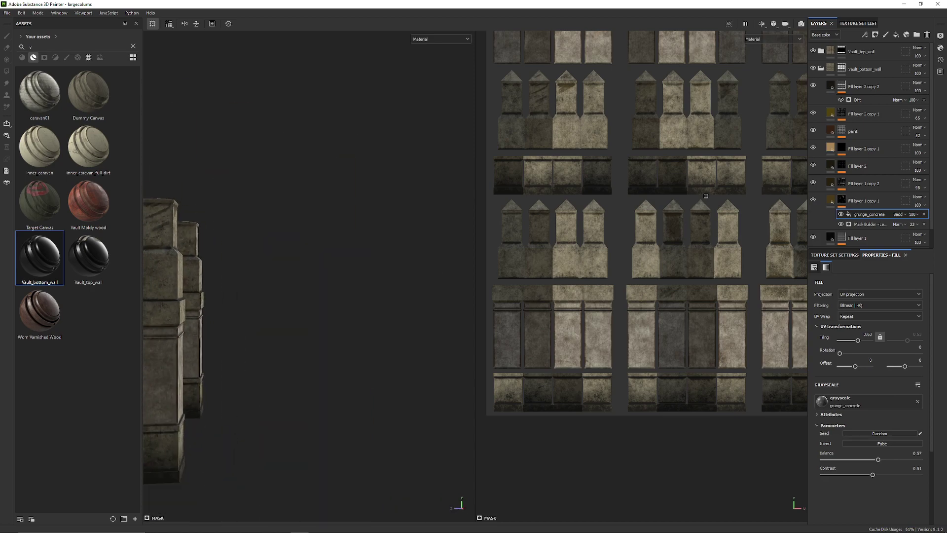
middle_click_drag(237, 306, 346, 306, "alt")
scroll(315, 296, "up", 4)
middle_click_drag(271, 247, 361, 360, "alt")
scroll(316, 296, "down", 5)
left_click_drag(237, 306, 414, 301, "alt")
middle_click_drag(414, 301, 296, 306, "alt")
scroll(315, 296, "up", 2)
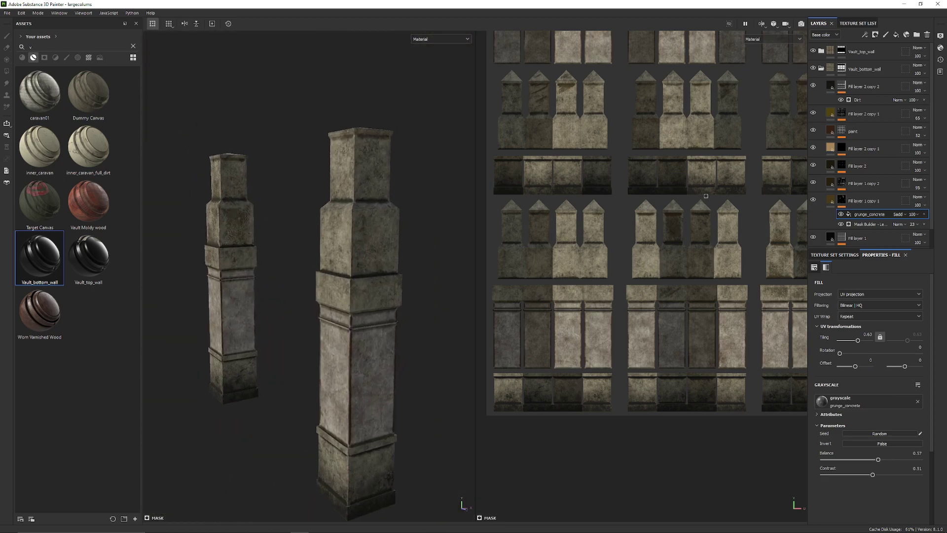
left_click_drag(326, 296, 308, 303, "alt")
scroll(315, 296, "up", 3)
right_click_drag(316, 296, 444, 296, "shift")
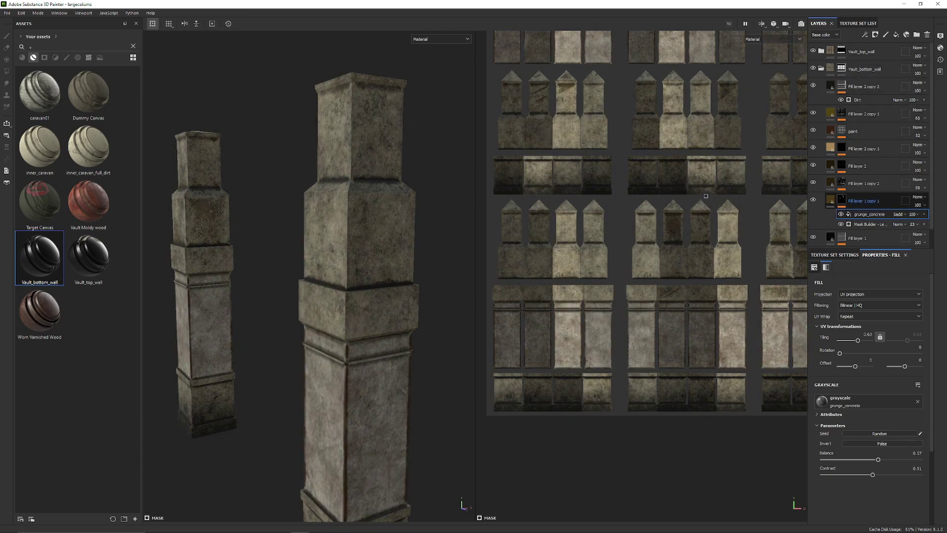
Step: Inspect Fill layer 1 copy 1 and the mg_dirt generator on Fill layer 1 in the Vault_bottom_wall folder
left_click(841, 201)
key("4")
left_click(830, 200)
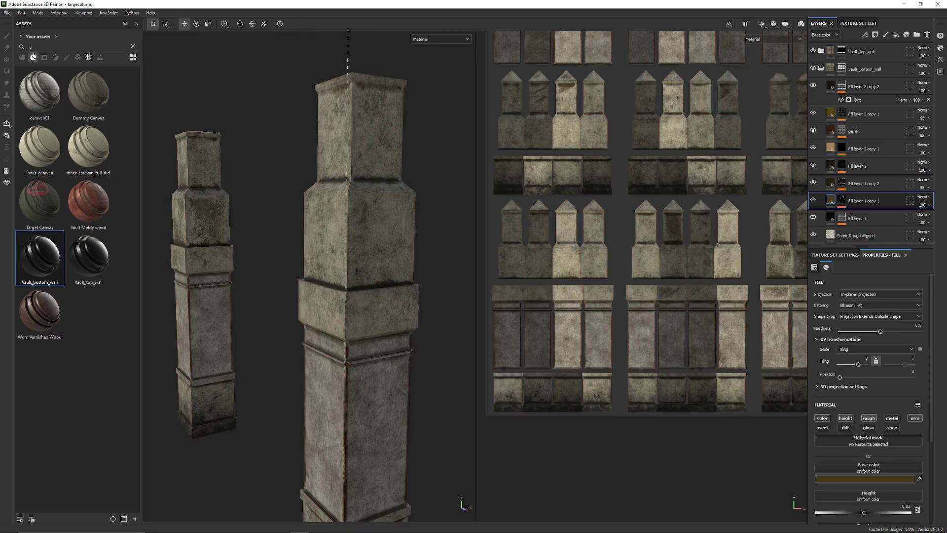
left_click(842, 217)
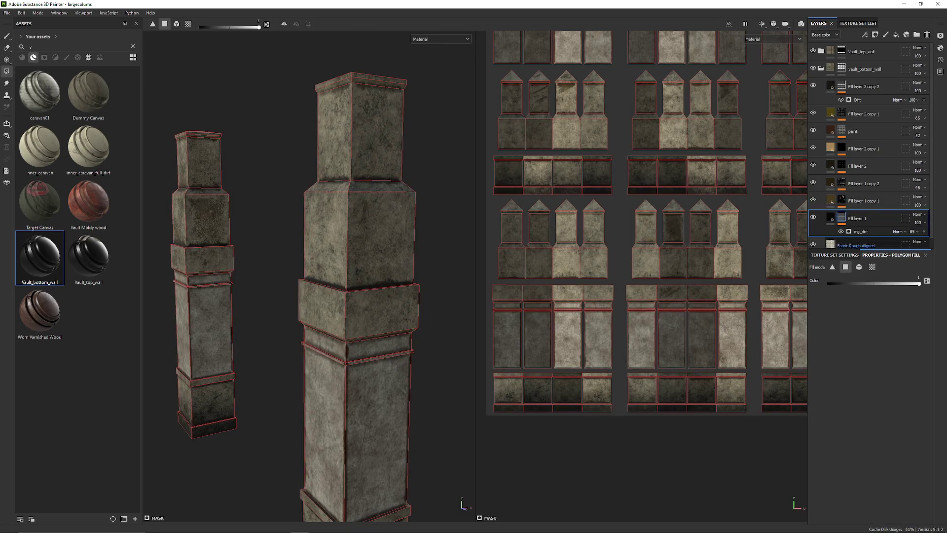
left_click(862, 231)
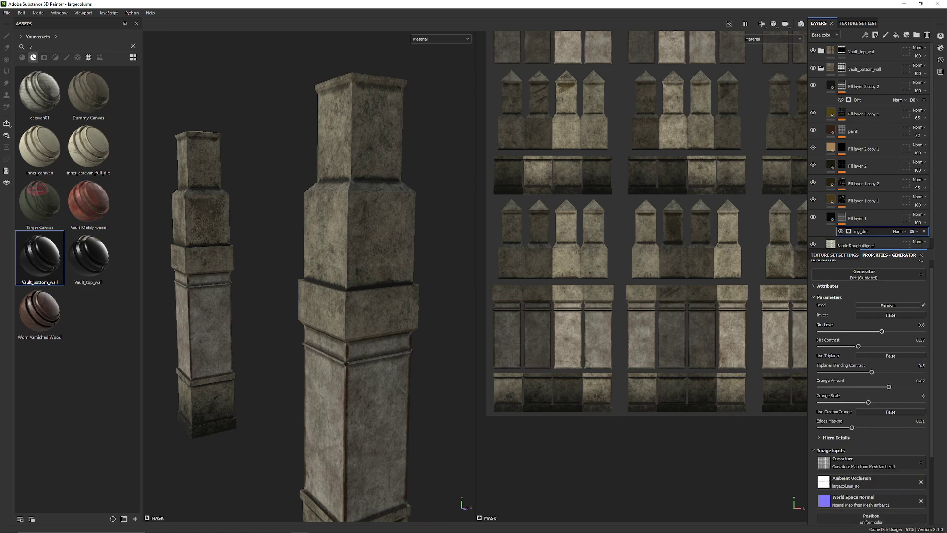
mouse_move(852, 427)
left_mouse_down()
mouse_move(899, 428)
mouse_move(817, 428)
mouse_move(893, 428)
mouse_move(831, 427)
mouse_move(852, 428)
left_mouse_up()
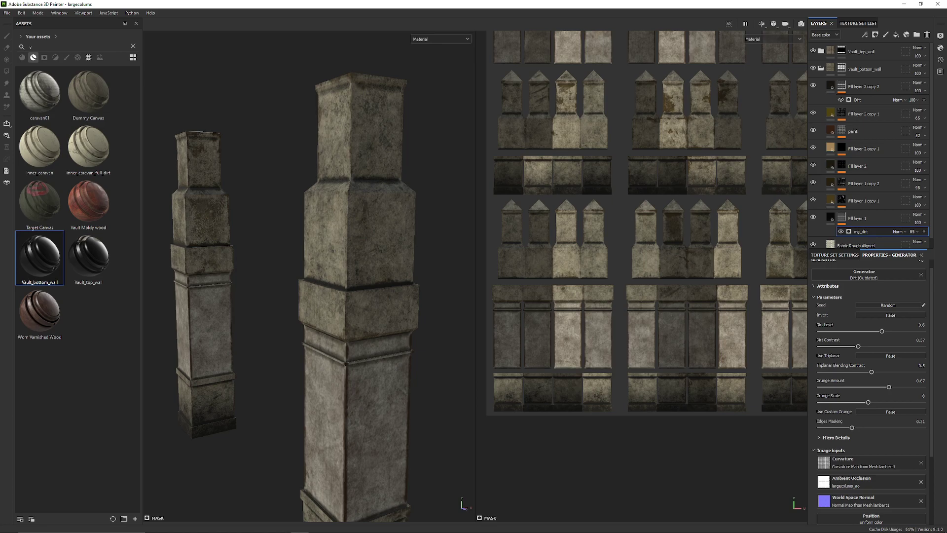
key("ctrl")
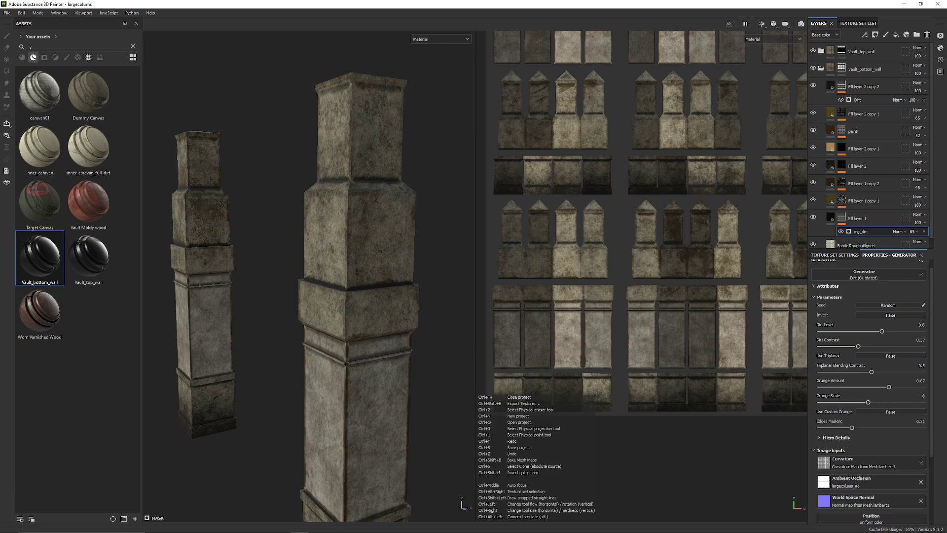
left_click_drag(346, 276, 296, 276, "alt")
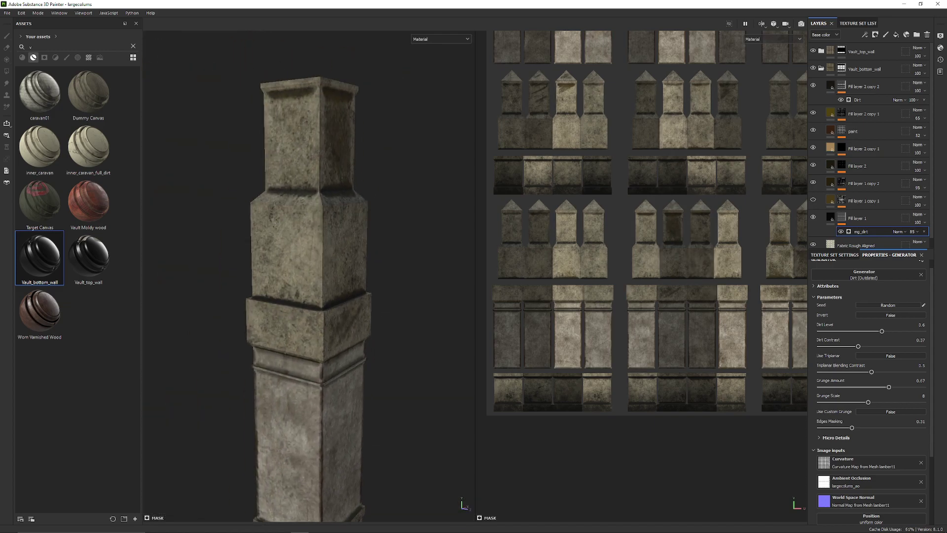
Step: Compare the columns with the Vault_bottom_wall and Vault_top_wall folders hidden and shown, and expand only Vault_top_wall's layers
left_click(813, 68)
left_click(813, 69)
left_click(820, 69)
left_click(820, 51)
left_click(813, 51)
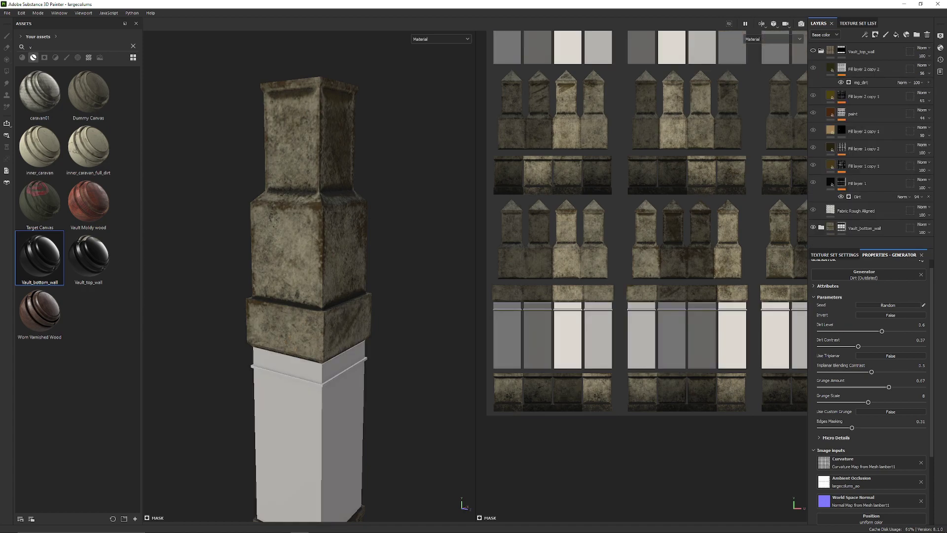
left_click(813, 51)
key("ctrl")
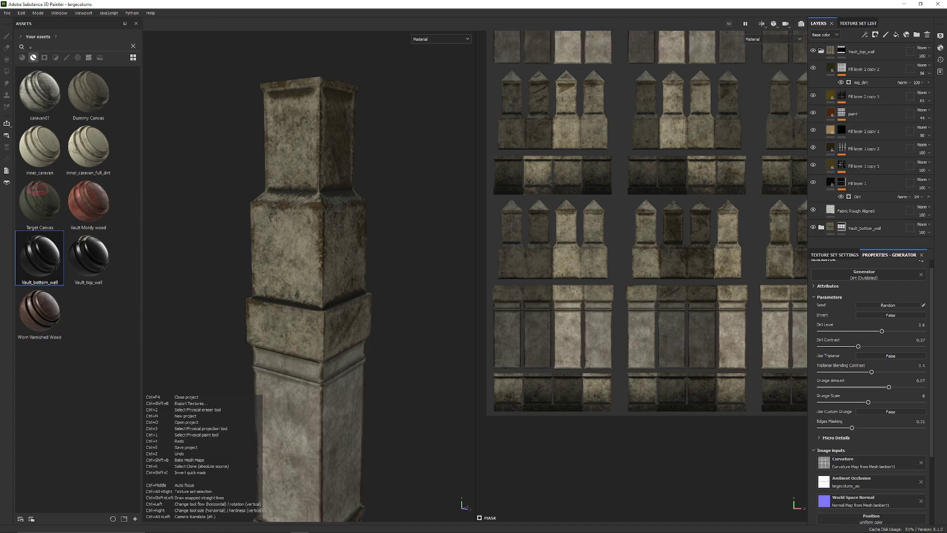
key("ctrl+z")
Step: Check what Fill layer 2 copy 2 in Vault_top_wall contributes to the column shaft and open its mg_dirt generator
left_click_drag(276, 296, 389, 306, "alt")
middle_click_drag(389, 306, 389, 182, "alt")
left_click_drag(335, 197, 396, 200, "alt")
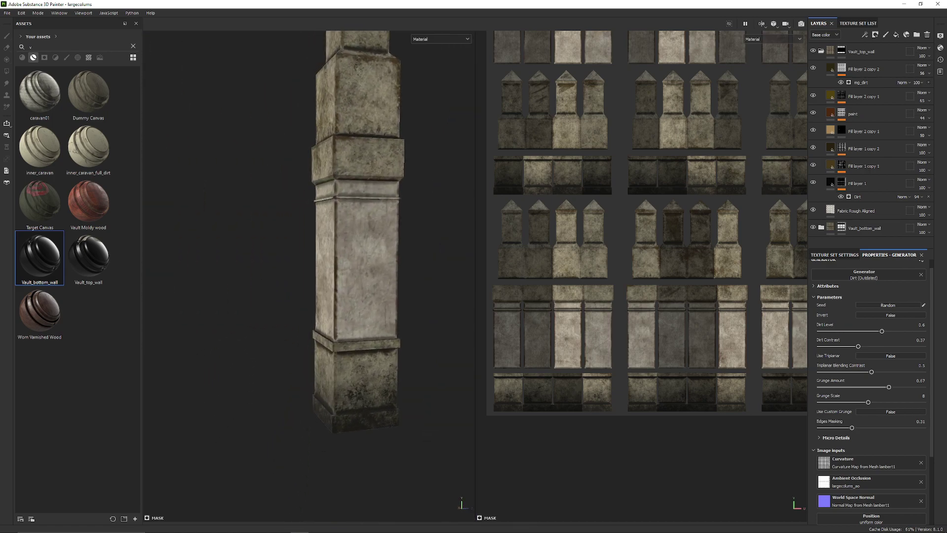
scroll(385, 197, "up", 1)
left_click(821, 51)
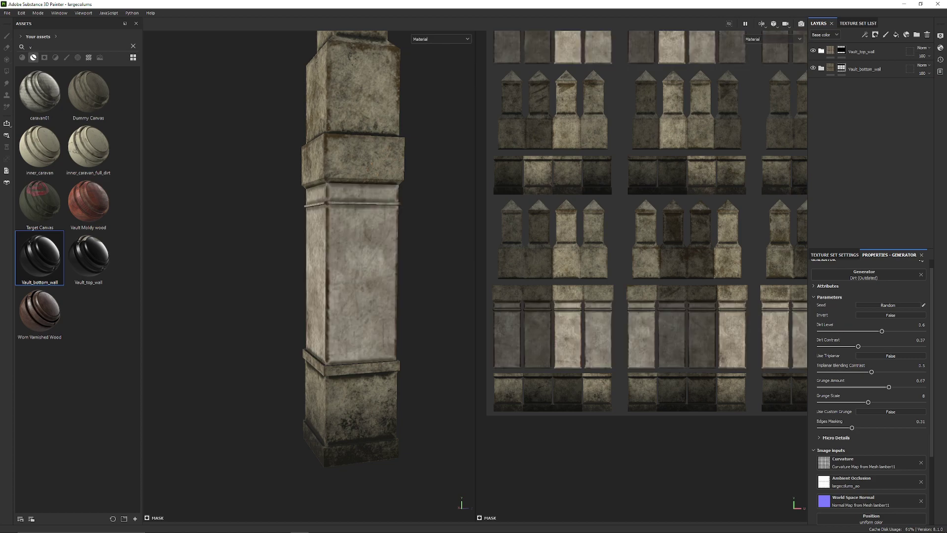
left_click(821, 51)
left_click_drag(336, 222, 394, 224, "alt")
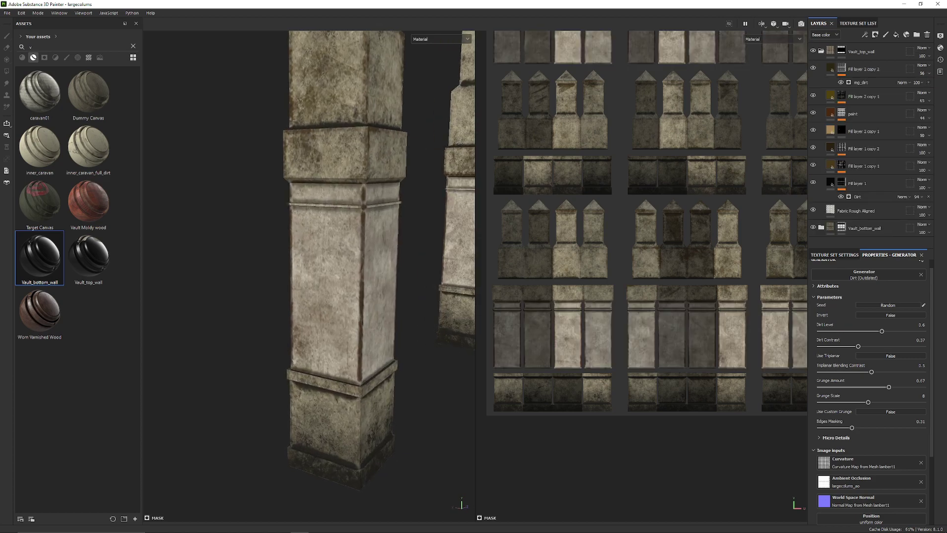
left_click(813, 68)
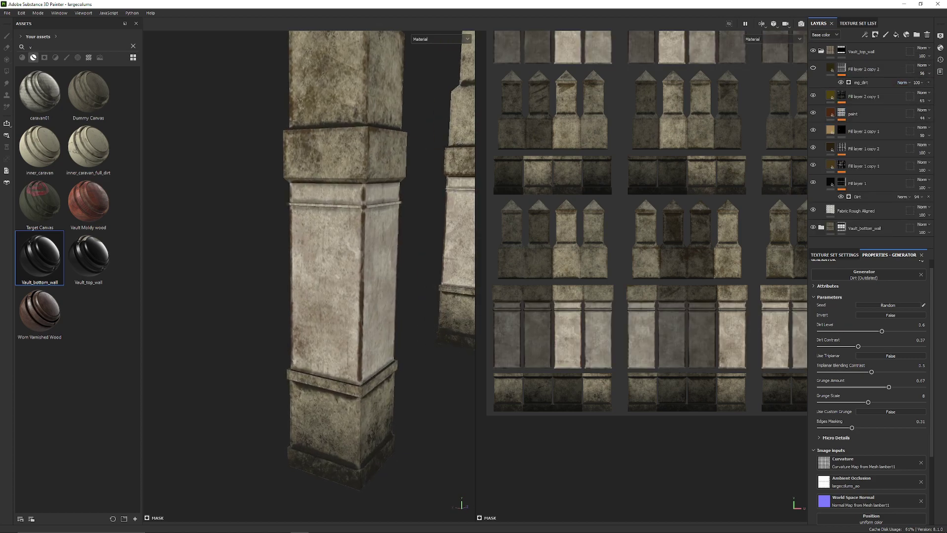
left_click(813, 68)
left_click(870, 83)
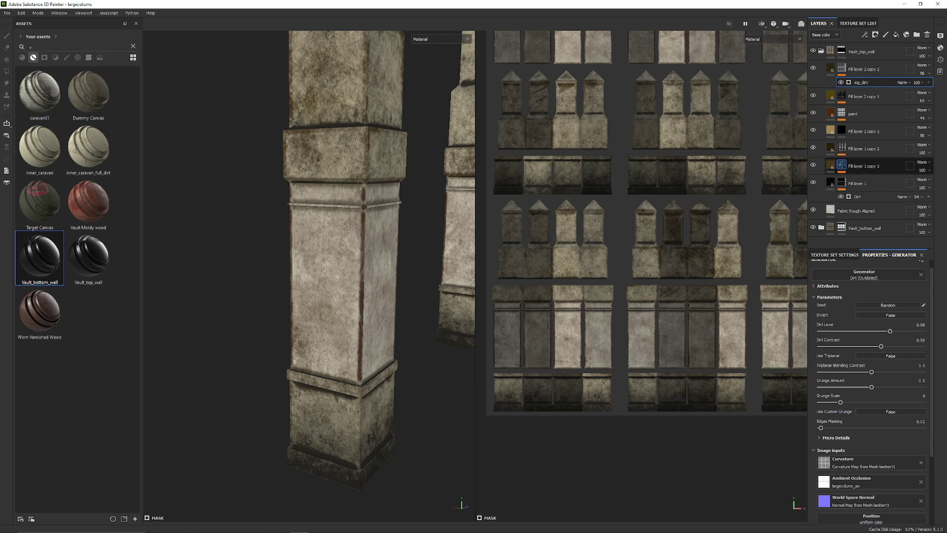
Step: Set the mg_mask_builder on Vault_top_wall's Fill layer 1 copy 1 to Level 0.76 and Contrast 0.59, and inspect the columns
left_click(813, 165)
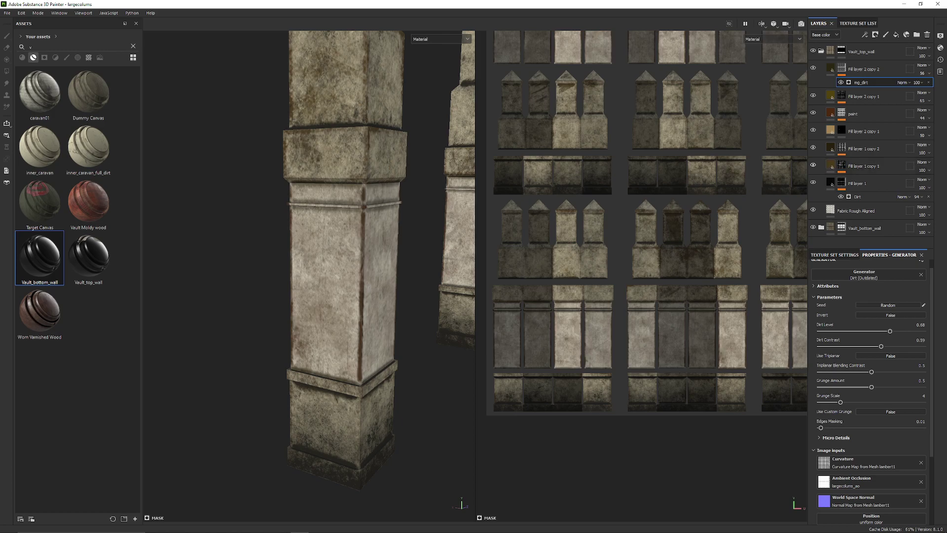
left_click(841, 165)
left_click(869, 189)
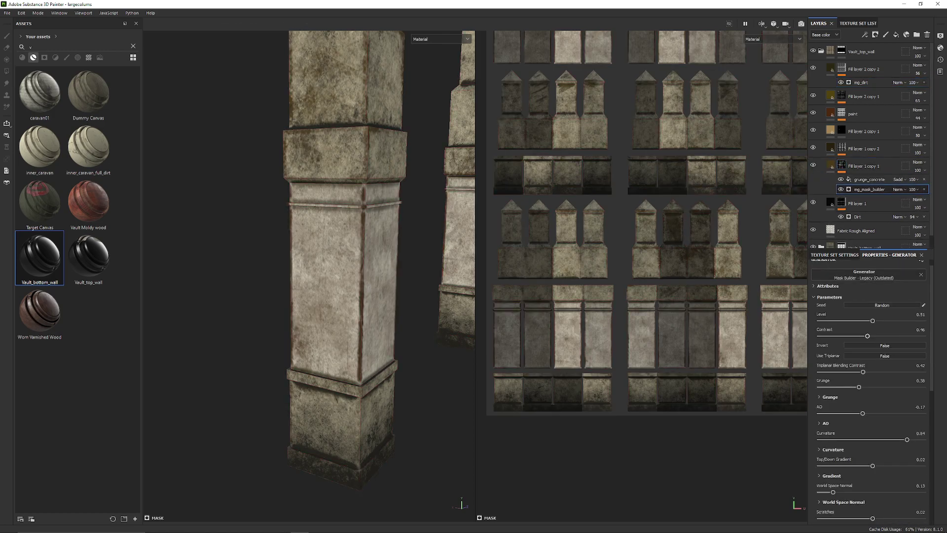
mouse_move(883, 320)
left_mouse_down()
mouse_move(900, 320)
mouse_move(904, 335)
mouse_move(881, 335)
left_mouse_up()
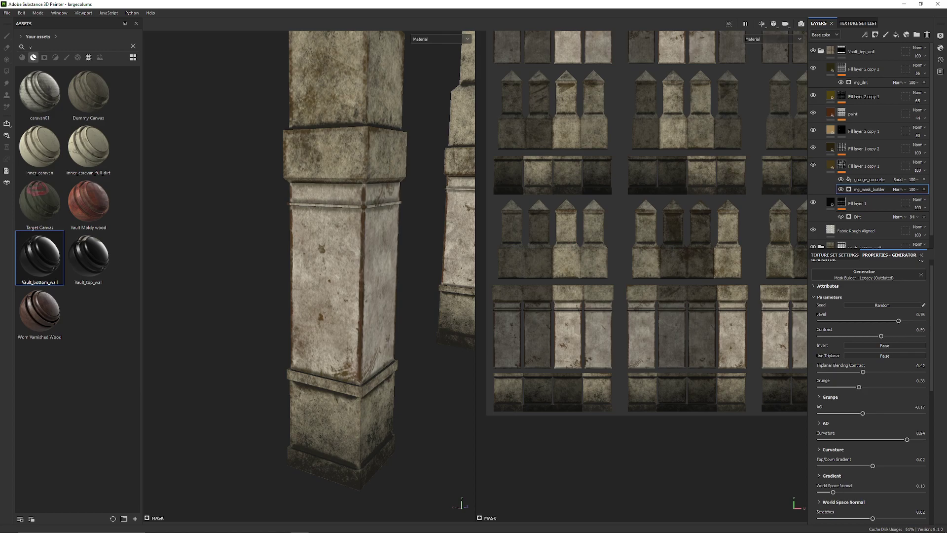
left_click_drag(365, 276, 172, 277, "alt")
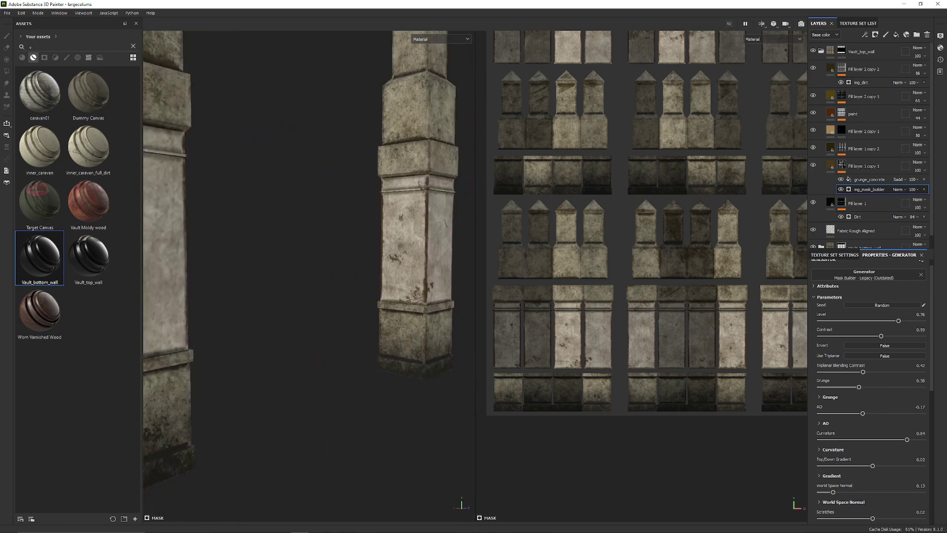
left_click_drag(296, 276, 202, 276, "alt")
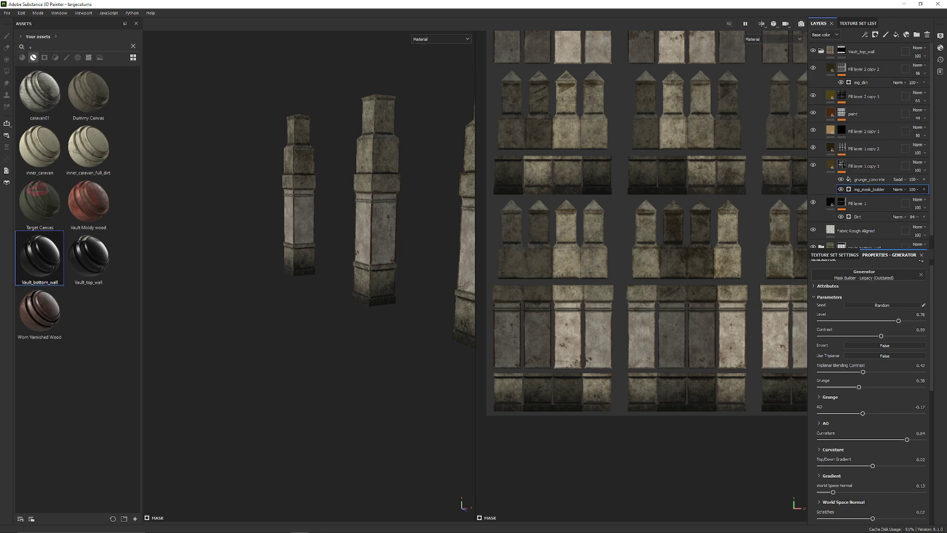
Step: Try a Dirt Level of 0.79 in the mg_dirt generator on Fill layer 2 copy 2
left_click(813, 68)
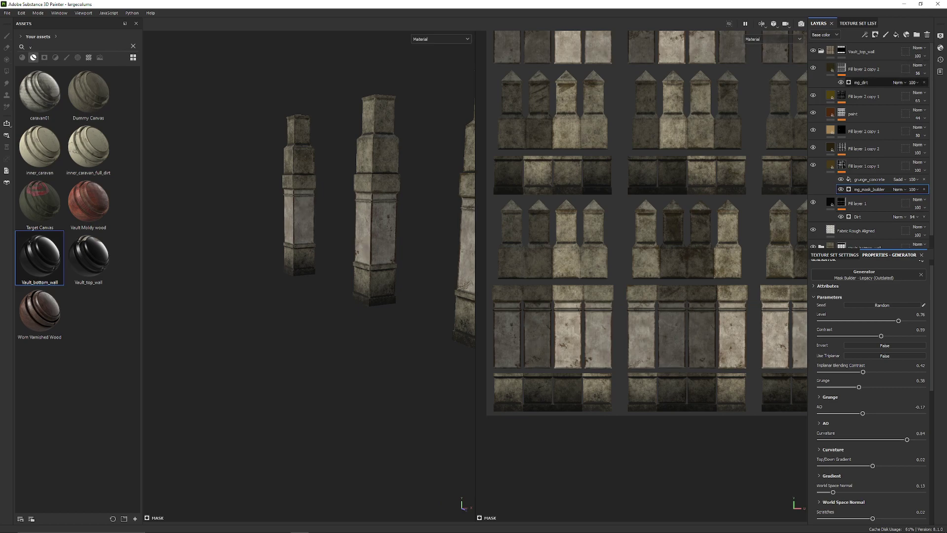
left_click(861, 82)
left_click_drag(891, 331, 901, 331)
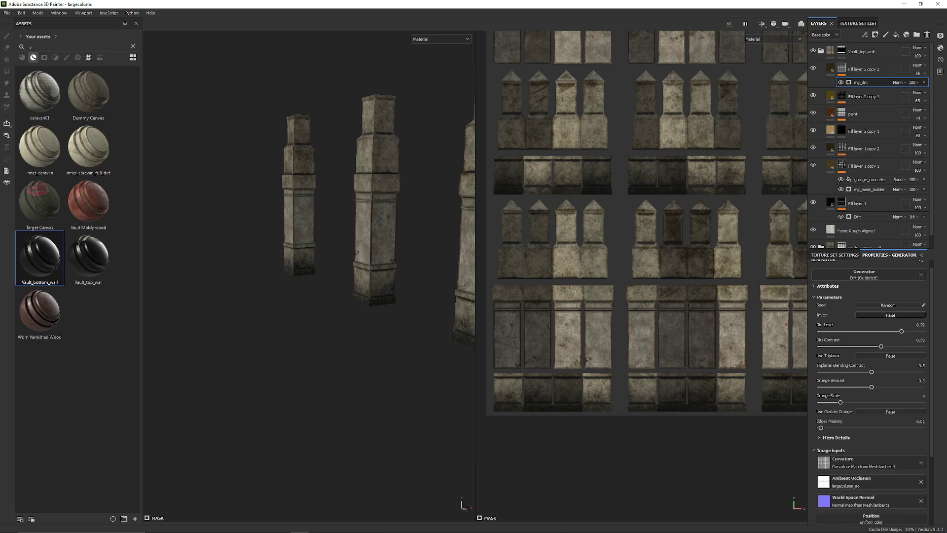
Step: Replace the outdated mg_dirt generator on Fill layer 2 copy 2 with the current Dirt generator
left_click(886, 275)
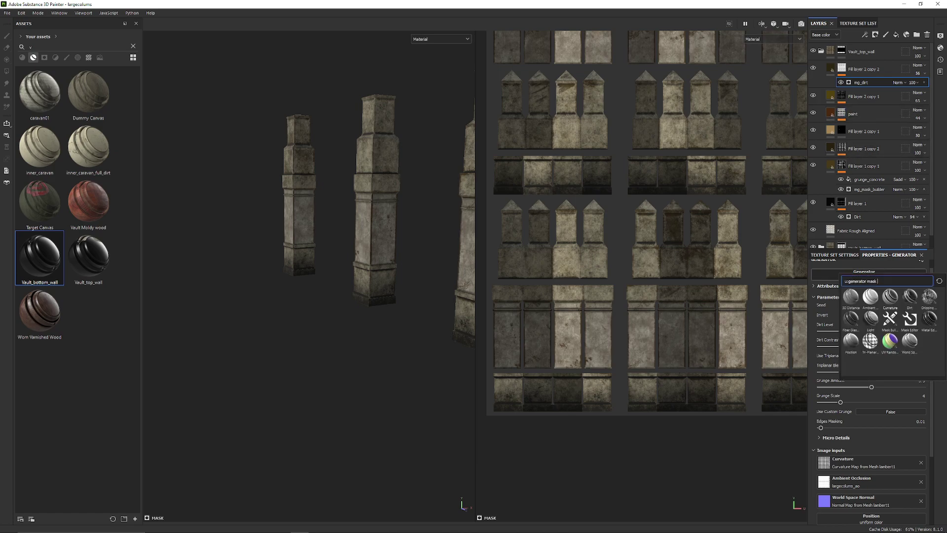
left_click_drag(878, 282, 867, 281)
type("d")
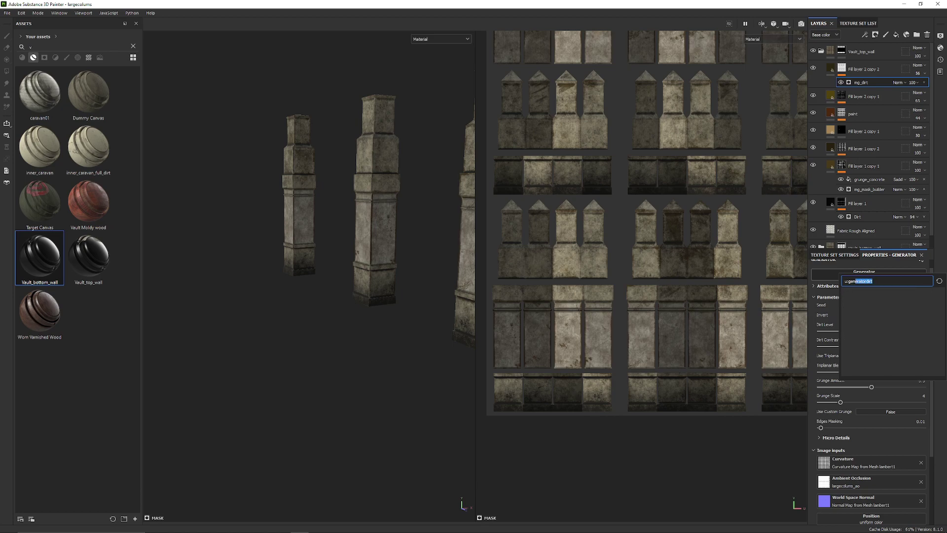
type("ir")
key("BackSpace")
key("BackSpace")
key("BackSpace")
key("BackSpace")
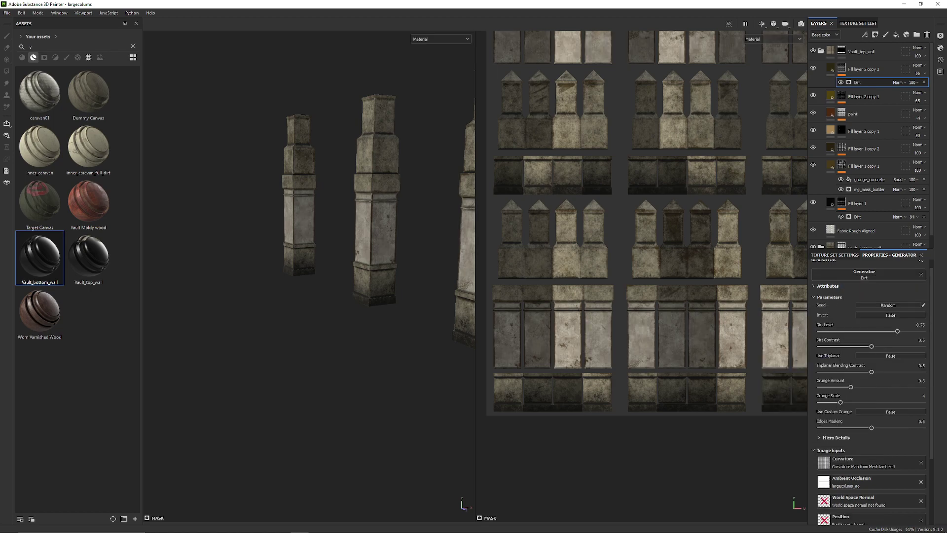
Step: Set the Dirt generator on Fill layer 2 copy 2 to a Dirt Level of 0.85 and a Grunge Amount of 0.38
right_click_drag(301, 256, 365, 277, "alt")
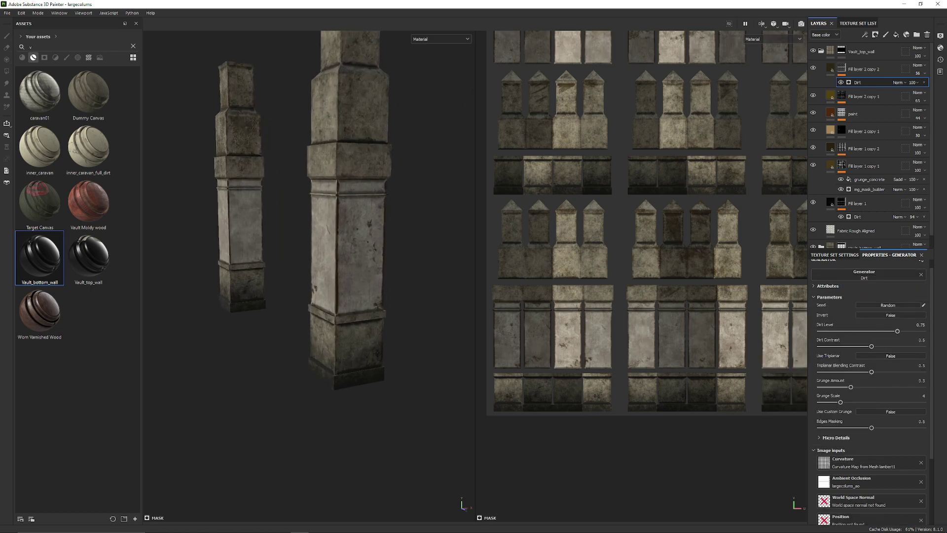
left_click_drag(365, 277, 296, 298, "alt")
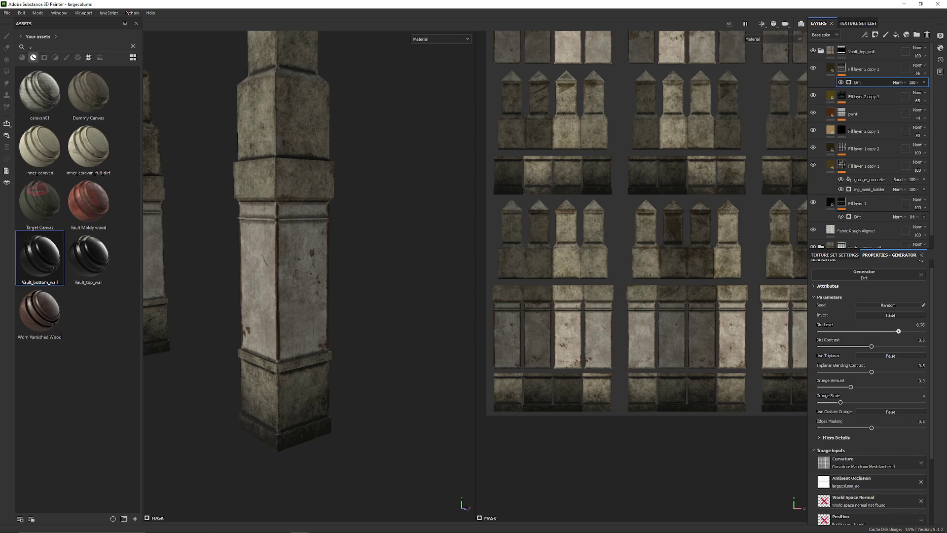
left_click_drag(898, 331, 908, 331)
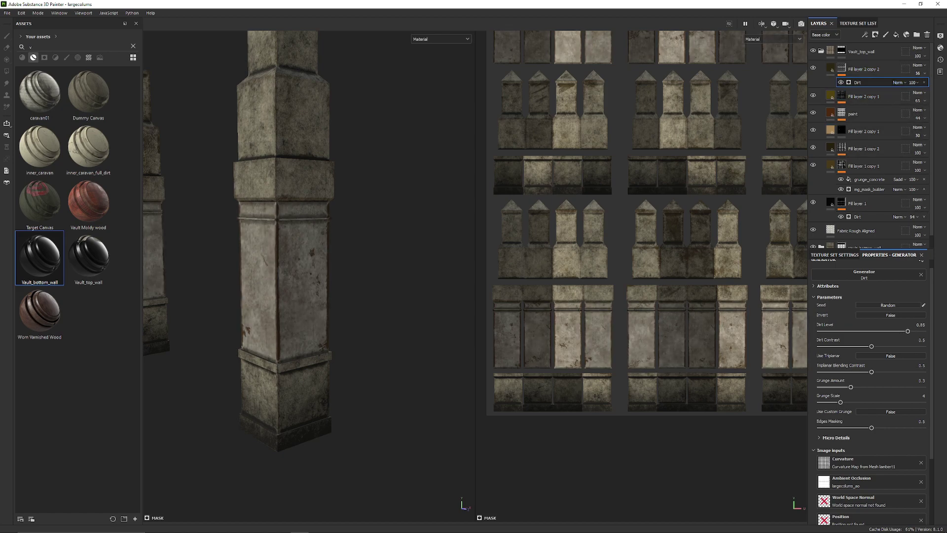
mouse_move(851, 387)
left_mouse_down()
mouse_move(887, 387)
mouse_move(858, 387)
left_mouse_up()
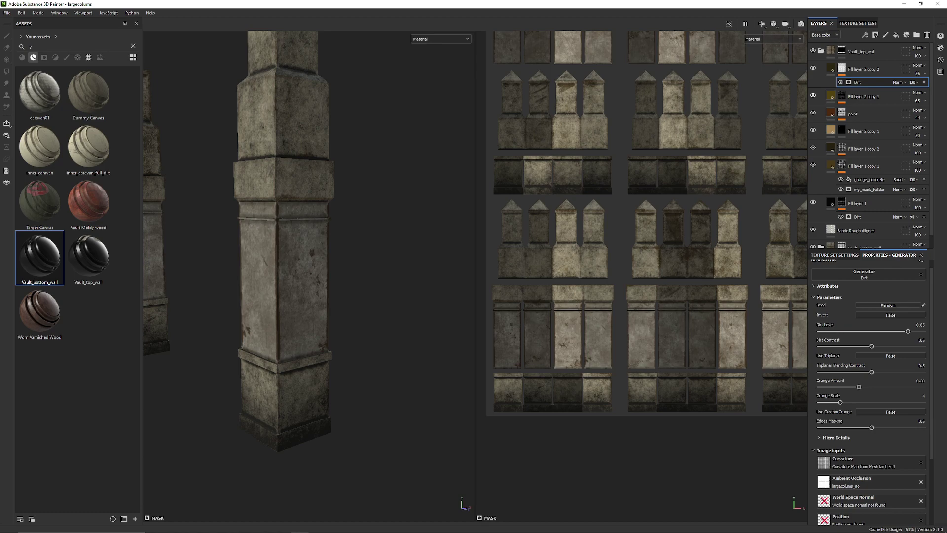
Step: Toggle Fill layer 1 copy 2 to check its effect, and set its Mask Builder - Legacy generator to Level 0.51 and Curvature 0.22
left_click(813, 148)
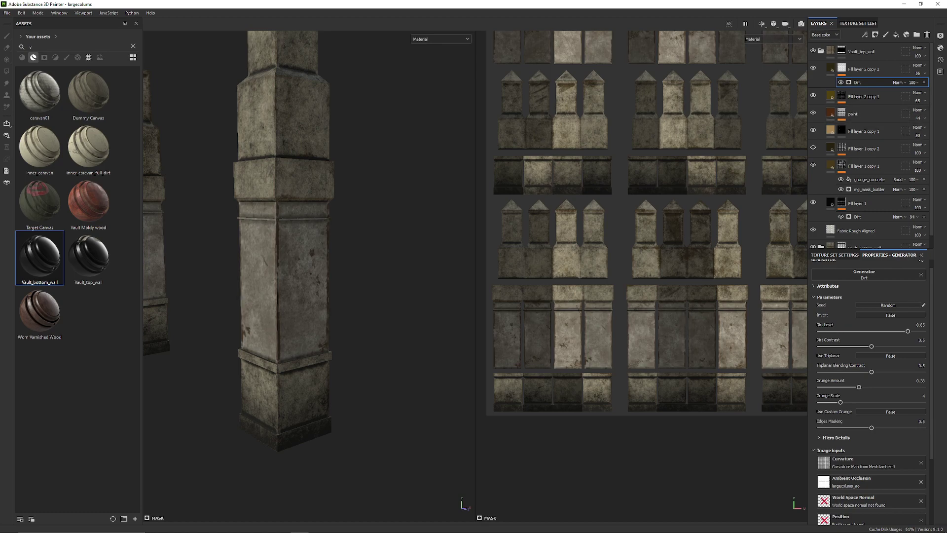
left_click(813, 147)
left_click(813, 147)
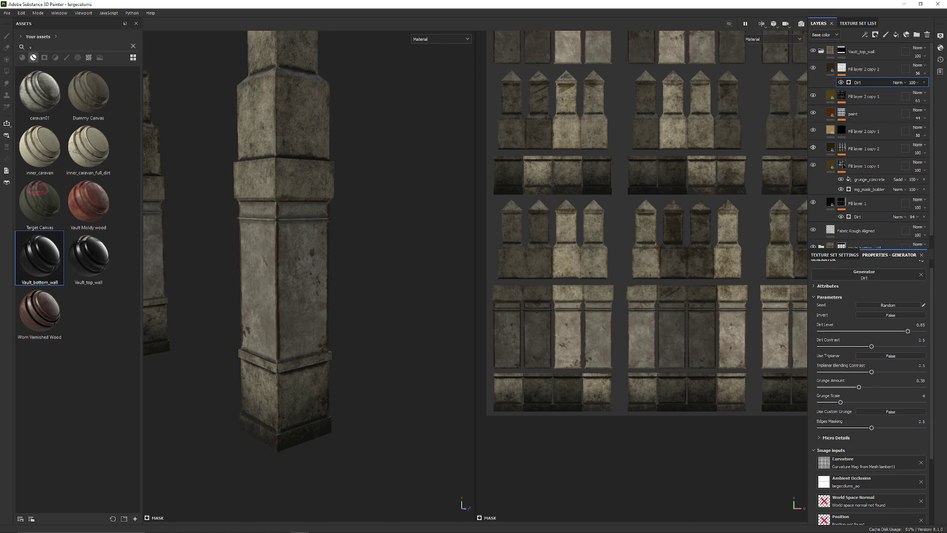
left_click(812, 147)
left_click(841, 148)
key("4")
left_click(870, 172)
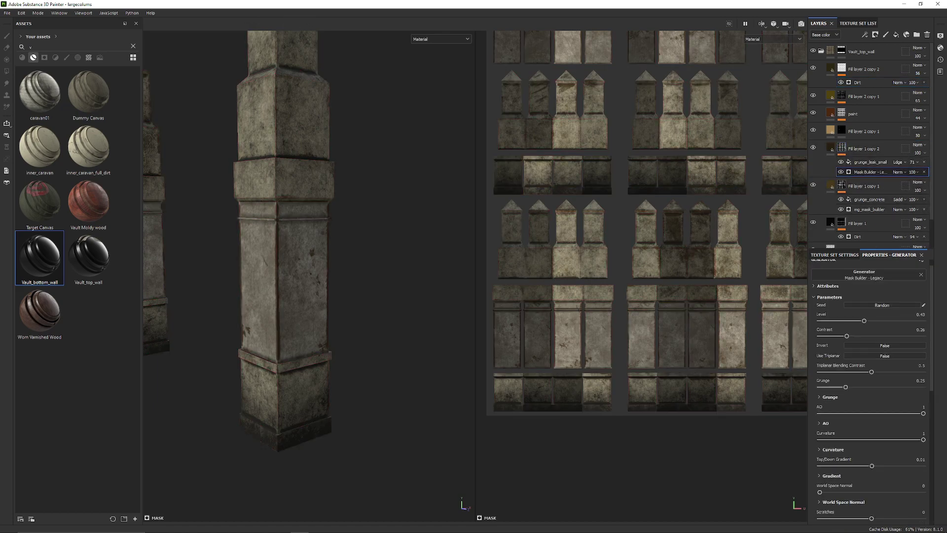
mouse_move(864, 321)
left_mouse_down()
mouse_move(903, 321)
mouse_move(872, 321)
left_mouse_up()
left_click_drag(924, 439, 871, 465)
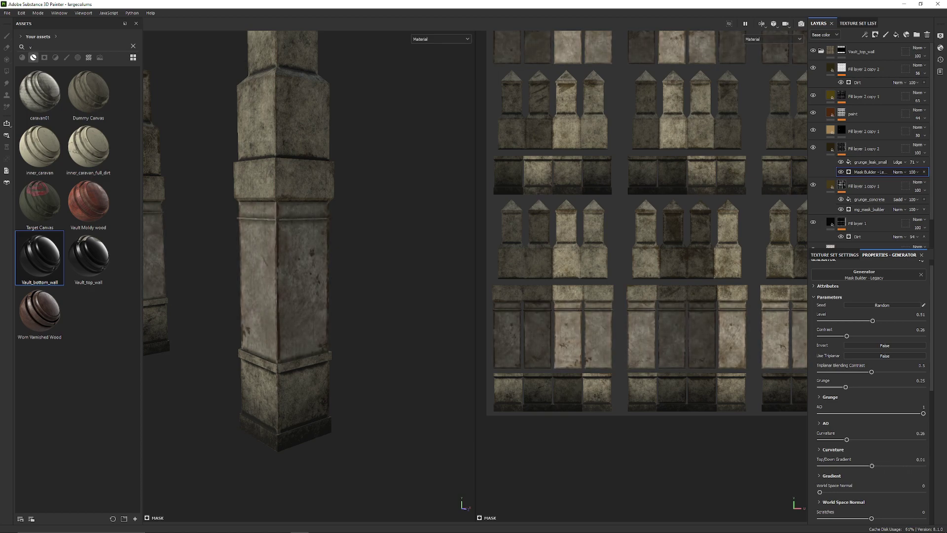
left_click_drag(375, 276, 217, 264, "alt")
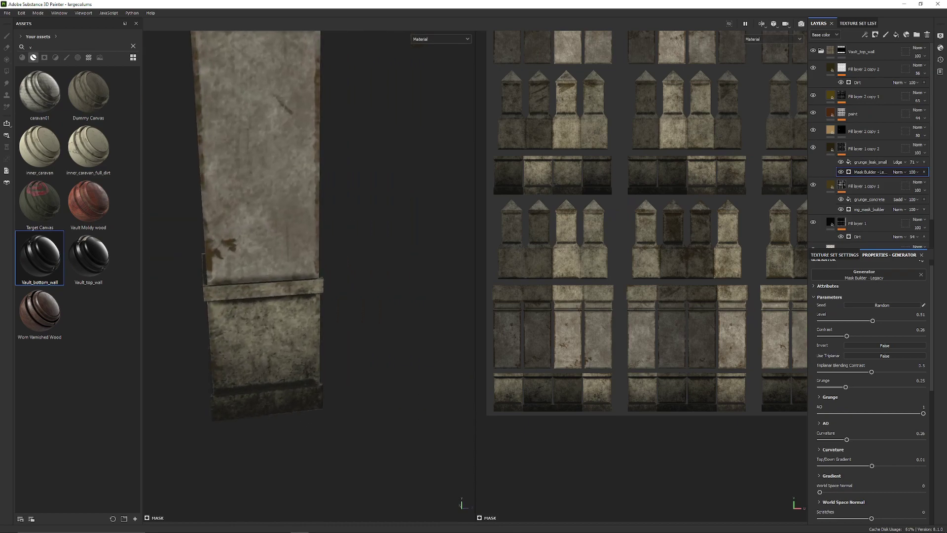
left_click_drag(346, 266, 301, 263, "alt")
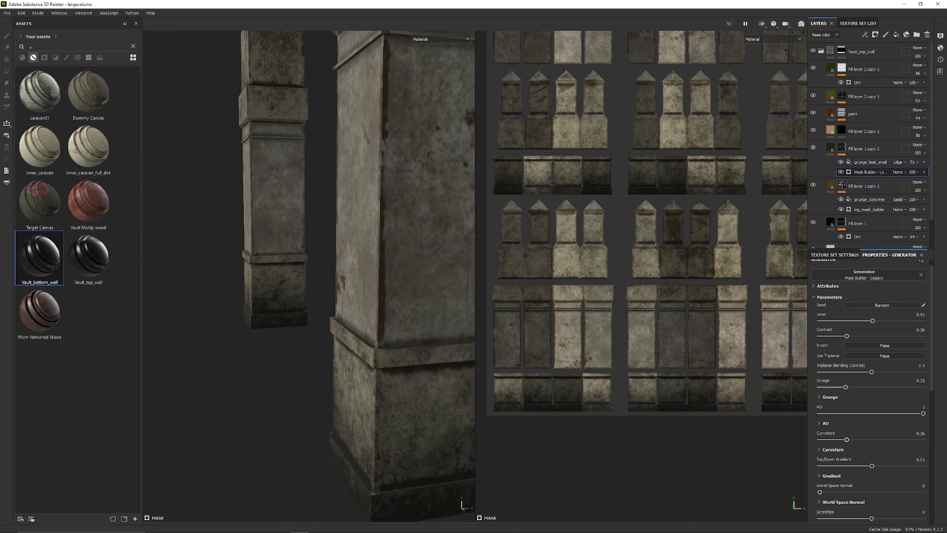
mouse_move(847, 438)
left_mouse_down()
mouse_move(820, 439)
mouse_move(902, 439)
mouse_move(834, 438)
left_mouse_up()
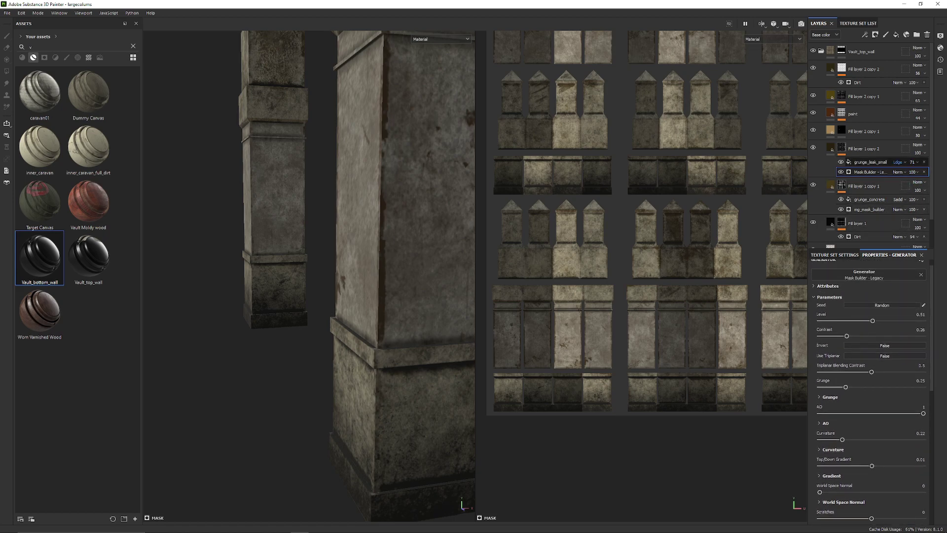
Step: Set the Balance of the grunge_leak_small fill in Fill layer 1 copy 2's mask to 0.6
left_click(871, 162)
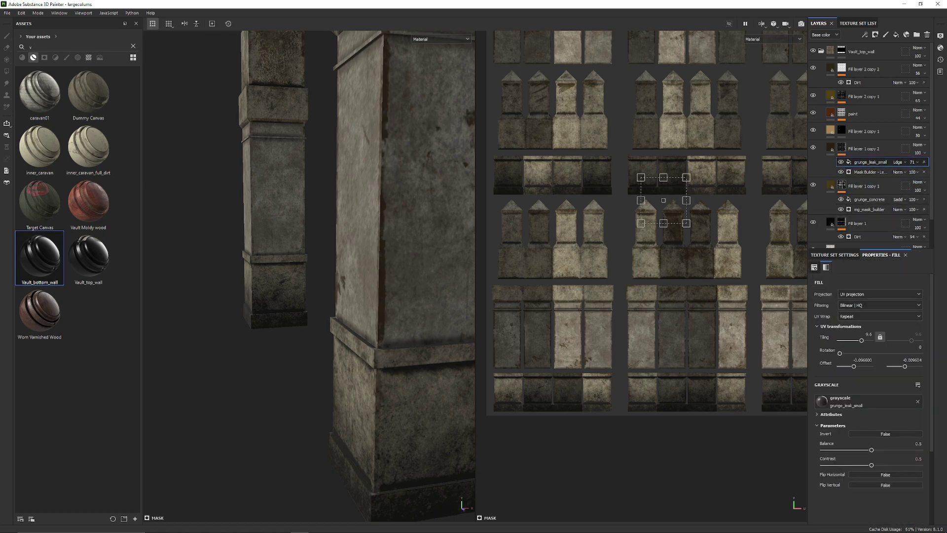
left_click_drag(871, 449, 881, 450)
mouse_move(237, 296)
left_mouse_down("alt")
mouse_move(424, 303)
mouse_move(276, 296)
mouse_move(414, 299)
left_mouse_up("alt")
right_click_drag(276, 296, 385, 295, "shift")
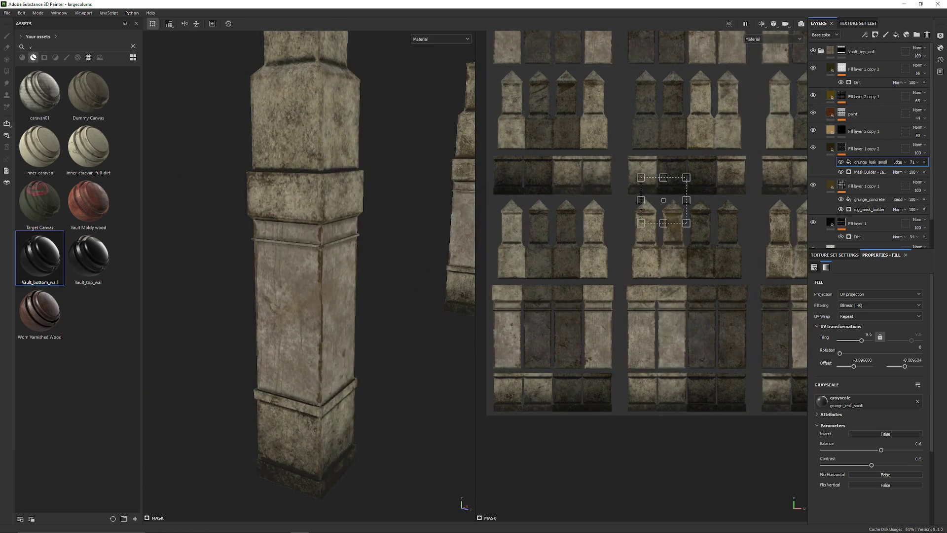
Step: Inspect the edge dirt and leak grunge on the columns from several sides, above and in the UV layout
left_click_drag(385, 296, 158, 296, "alt")
left_click_drag(306, 286, 256, 284, "alt")
scroll(681, 167, "up", 3)
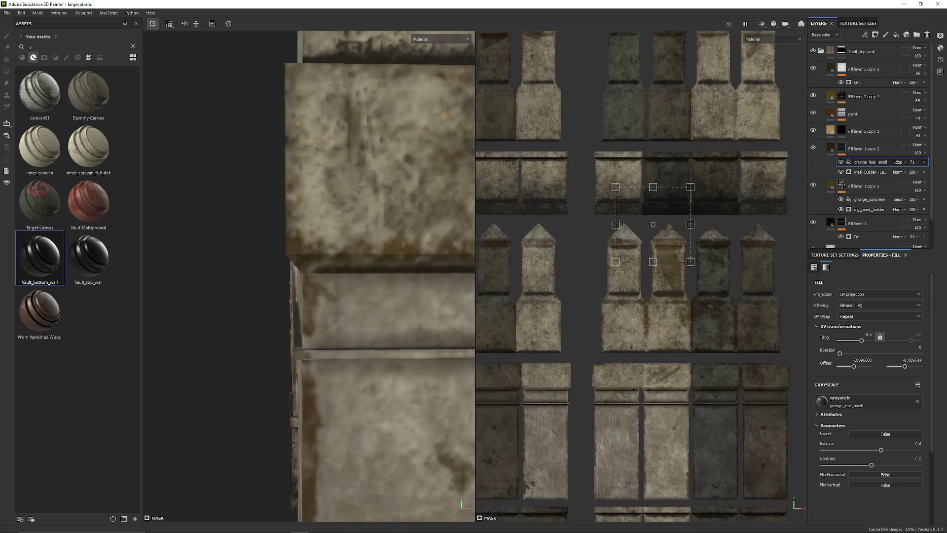
middle_click_drag(682, 167, 663, 333, "alt")
scroll(636, 266, "up", 2)
scroll(631, 246, "down", 1)
scroll(315, 281, "down", 10)
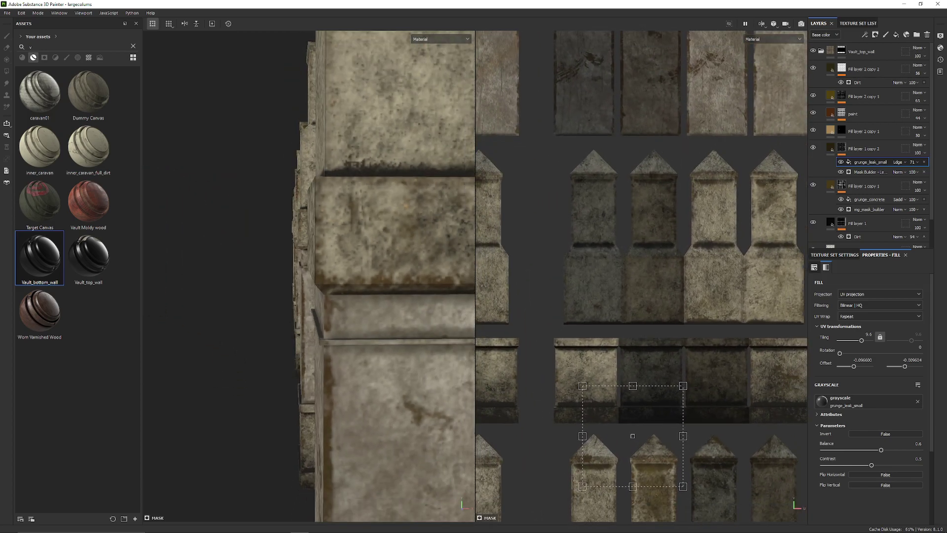
left_click_drag(315, 281, 336, 281, "alt")
right_click_drag(335, 281, 382, 282, "shift")
left_click_drag(306, 281, 414, 289, "alt")
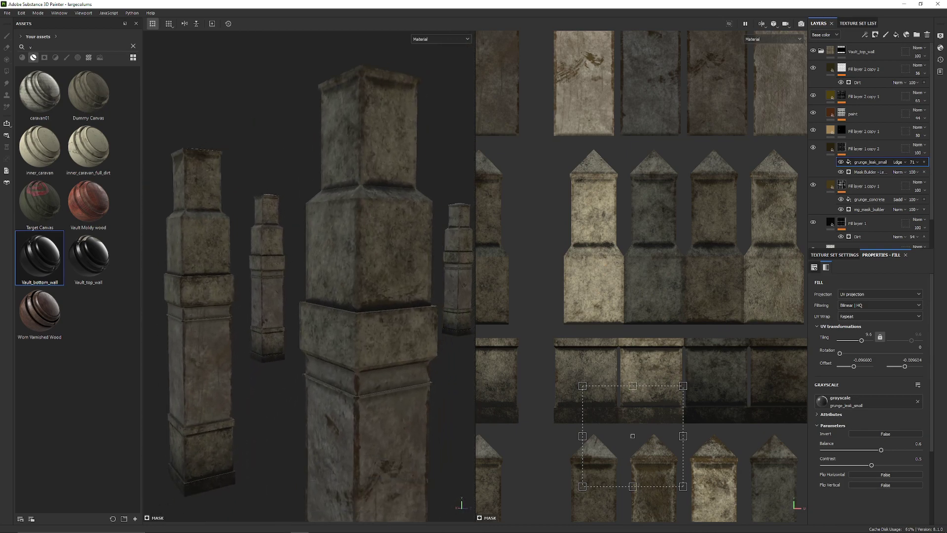
left_click_drag(316, 237, 346, 306, "alt")
middle_click_drag(321, 316, 296, 202, "alt")
scroll(300, 276, "down", 4)
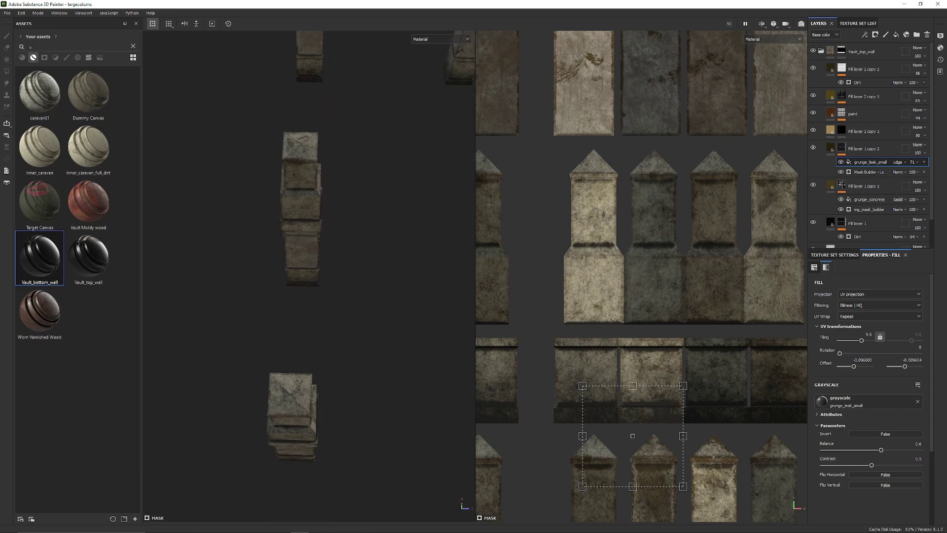
scroll(639, 369, "down", 10)
middle_click_drag(639, 368, 640, 240, "alt")
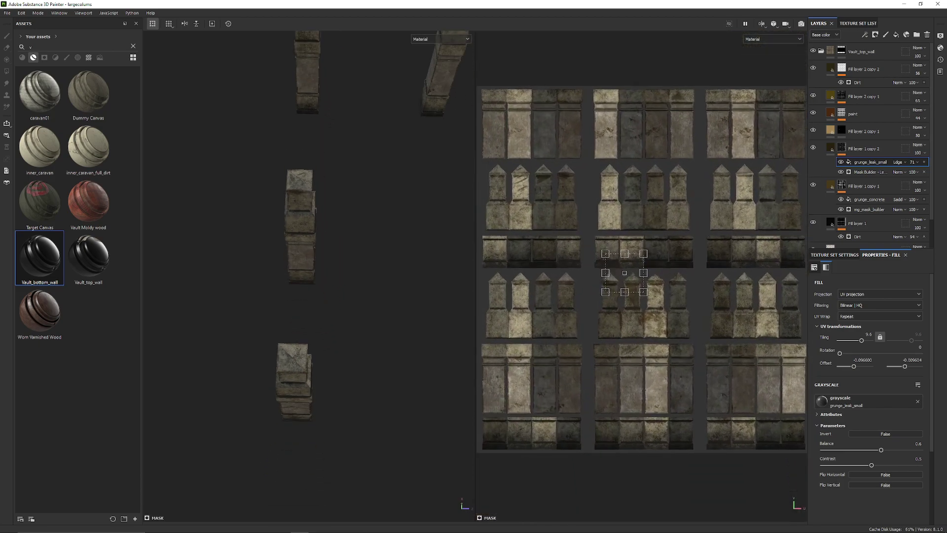
Step: Save the column texturing project and bring the columns back into an upright view
left_click(7, 13)
left_click(12, 70)
left_click_drag(316, 286, 296, 190, "alt")
right_click_drag(296, 190, 350, 197, "alt")
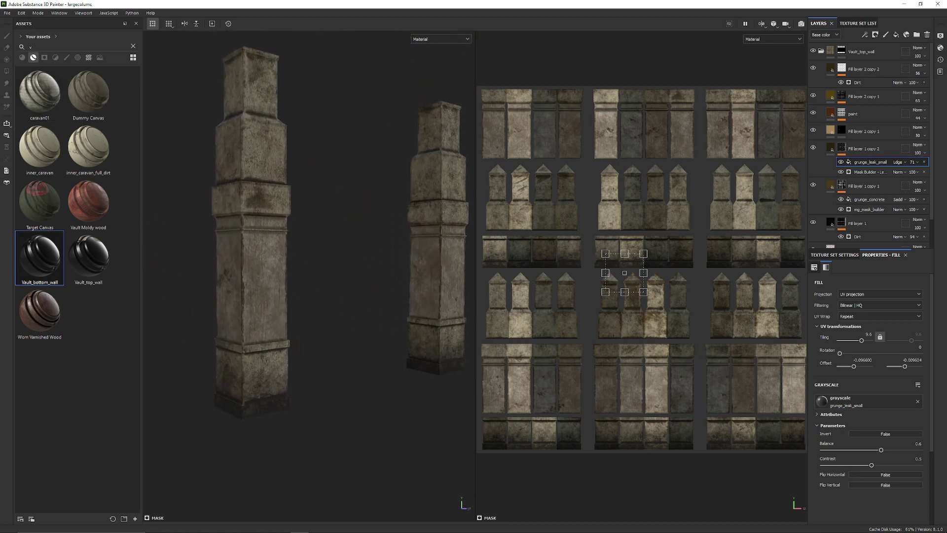
Step: Start a texture export and set its output directory to the large_colums folder inside Vault's new textures folder
left_click(7, 13)
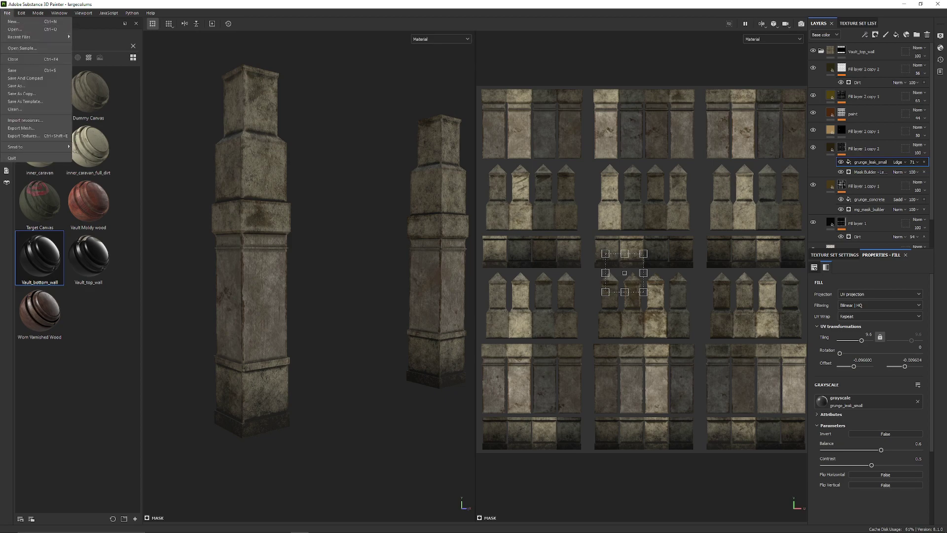
left_click(25, 132)
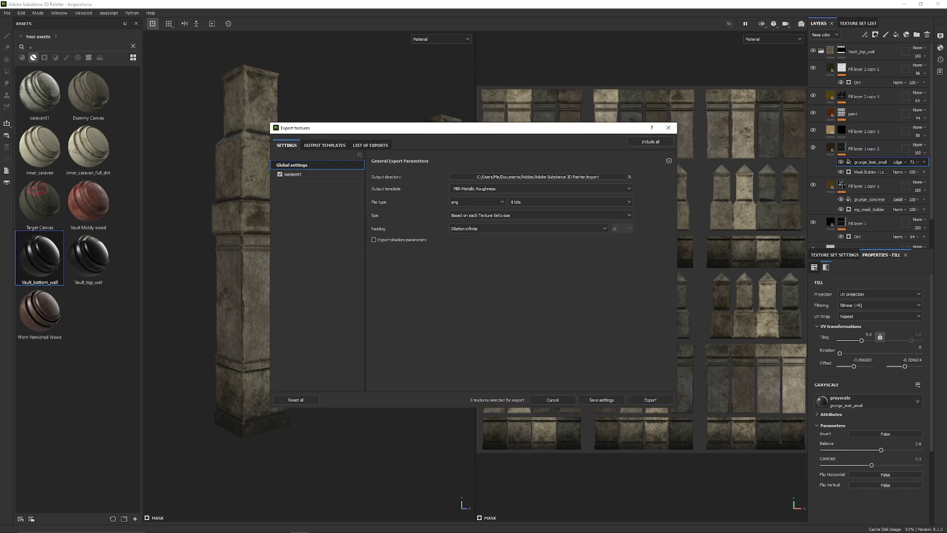
left_click(537, 177)
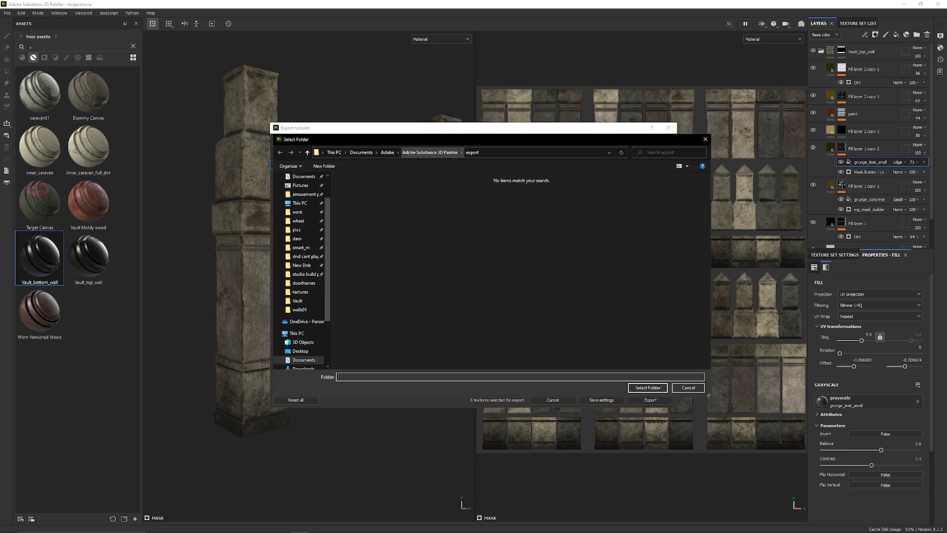
left_click(297, 301)
double_click(356, 195)
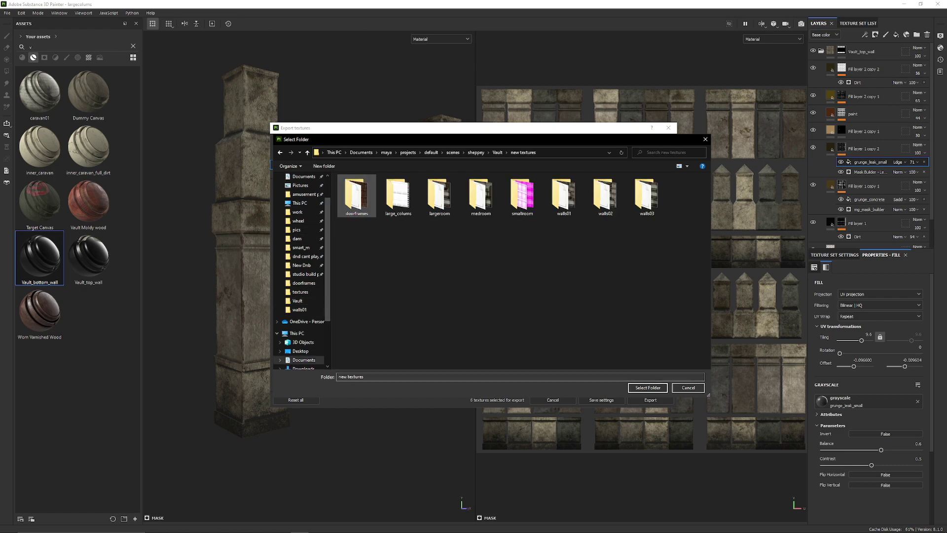
left_click(398, 195)
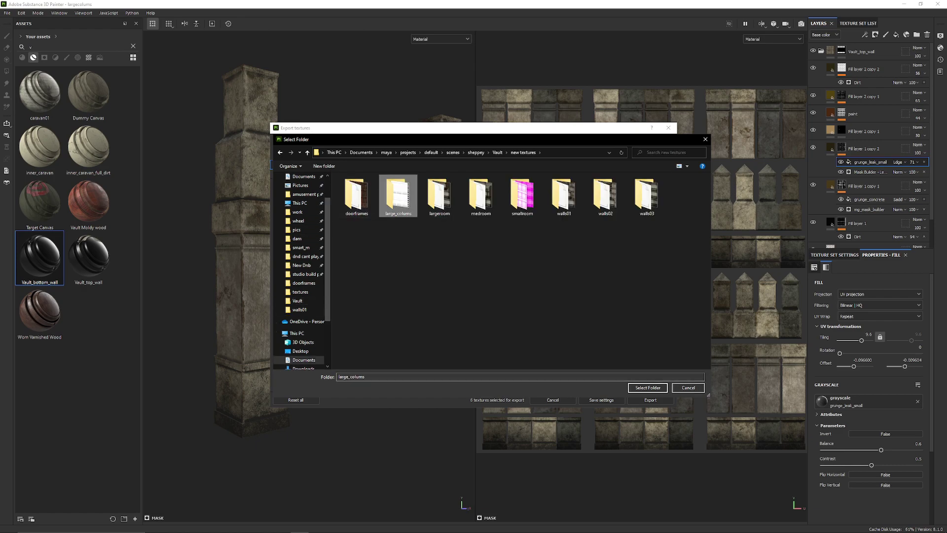
left_click(647, 387)
Step: Export the texture set with the Arma 3 Super (MetRough) output template and close the export window
left_click(540, 188)
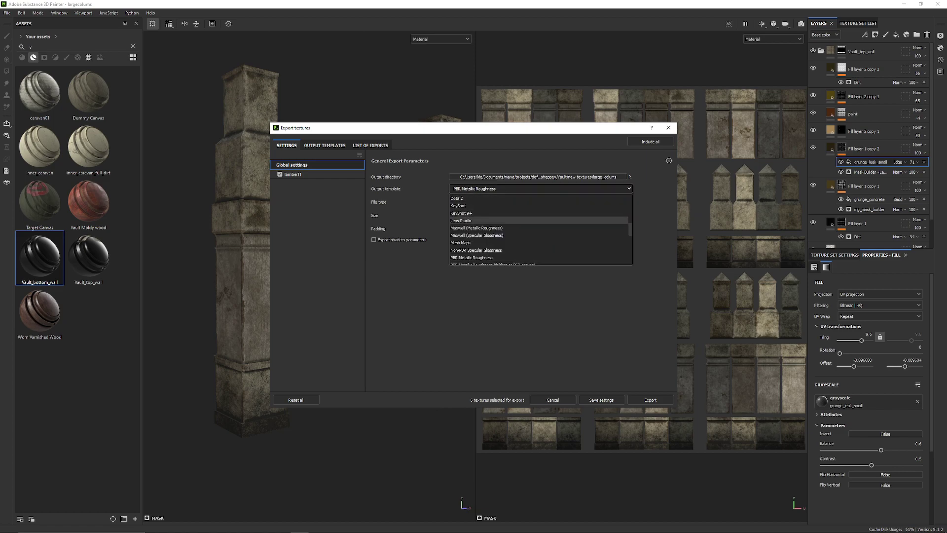
scroll(540, 230, "up", 7)
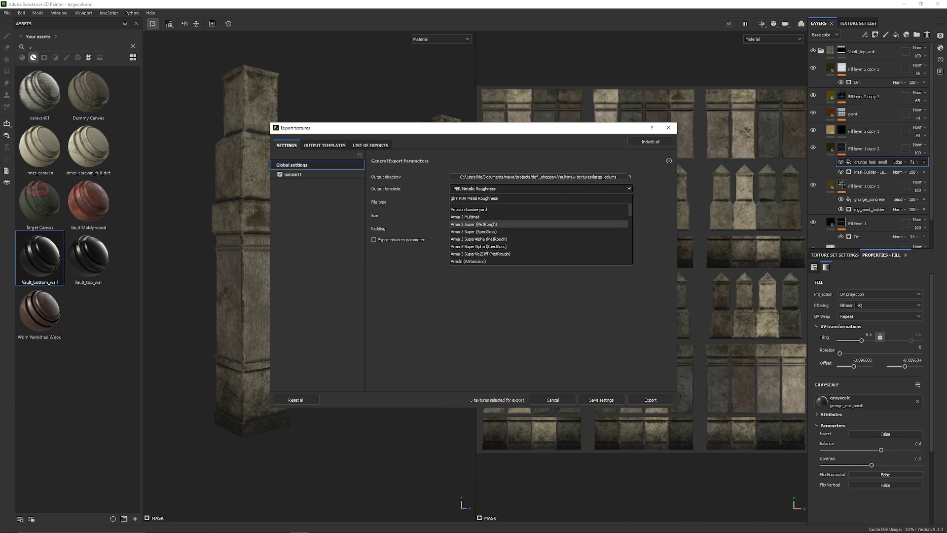
left_click(493, 224)
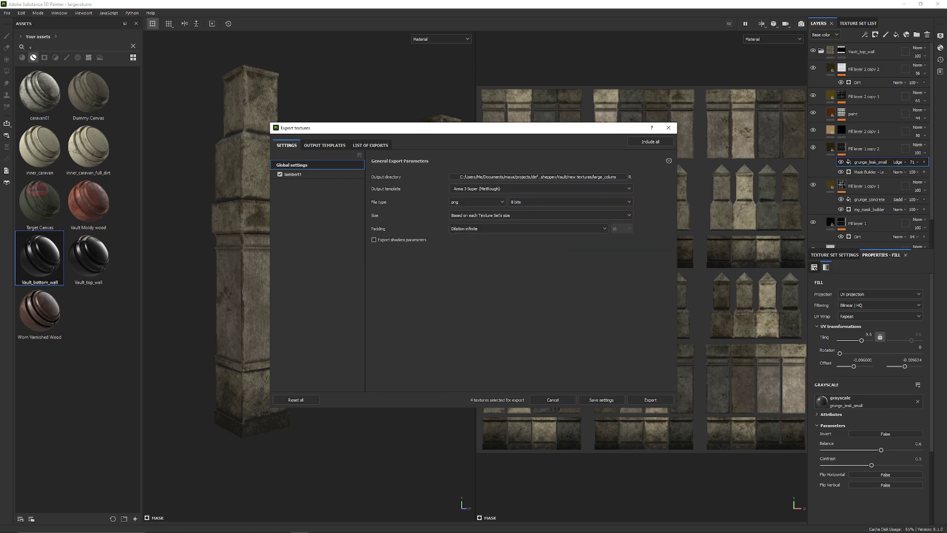
left_click(650, 400)
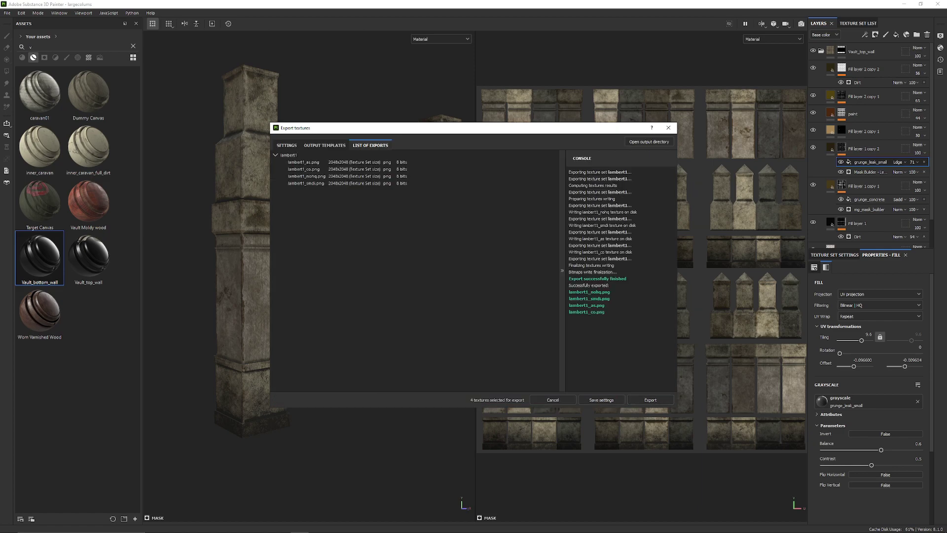
left_click(668, 127)
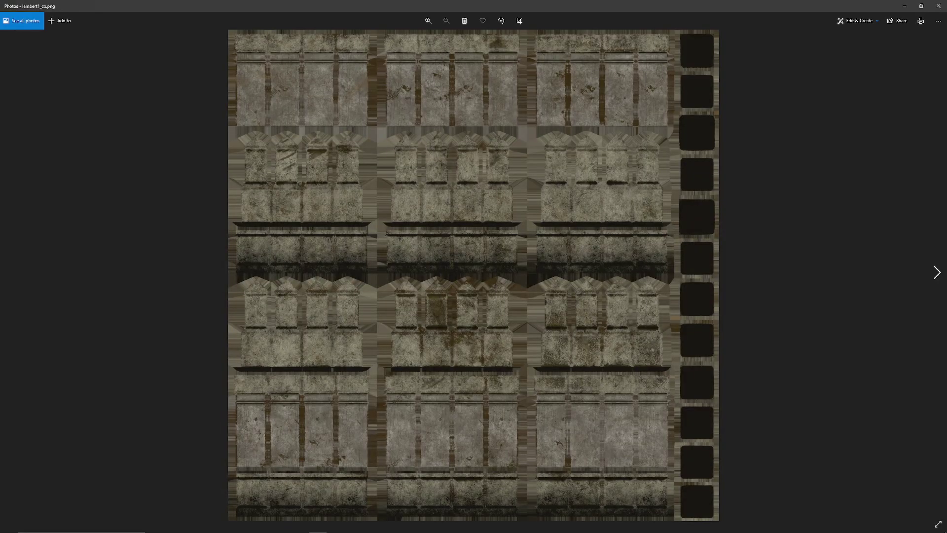
Step: Look through the exported lambert1 maps in Photos, examine the normal map's surface detail up close, and close the viewer
left_click(936, 272)
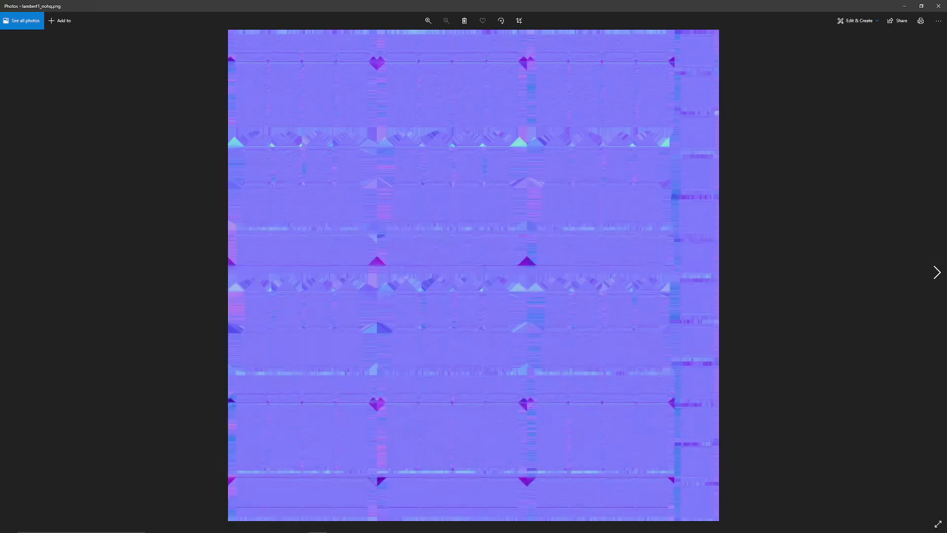
left_click(936, 272)
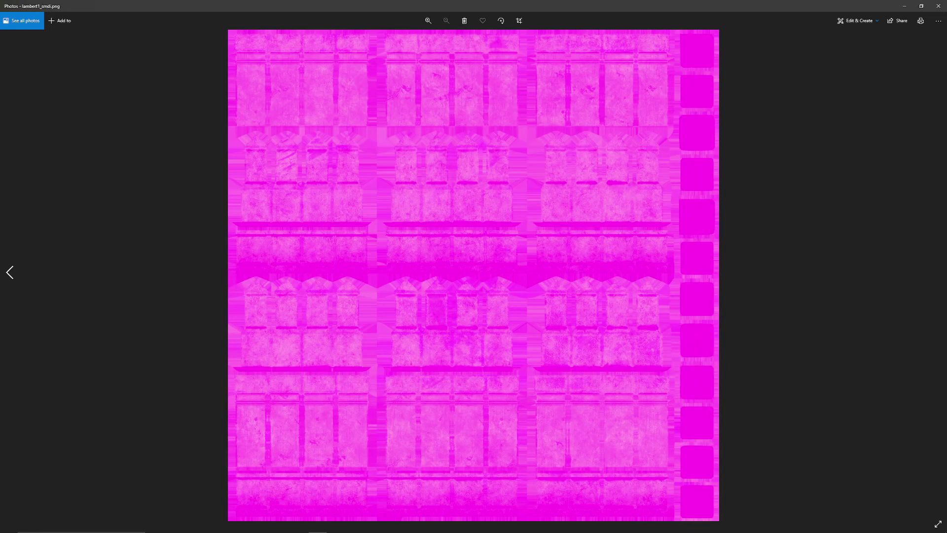
key("Left")
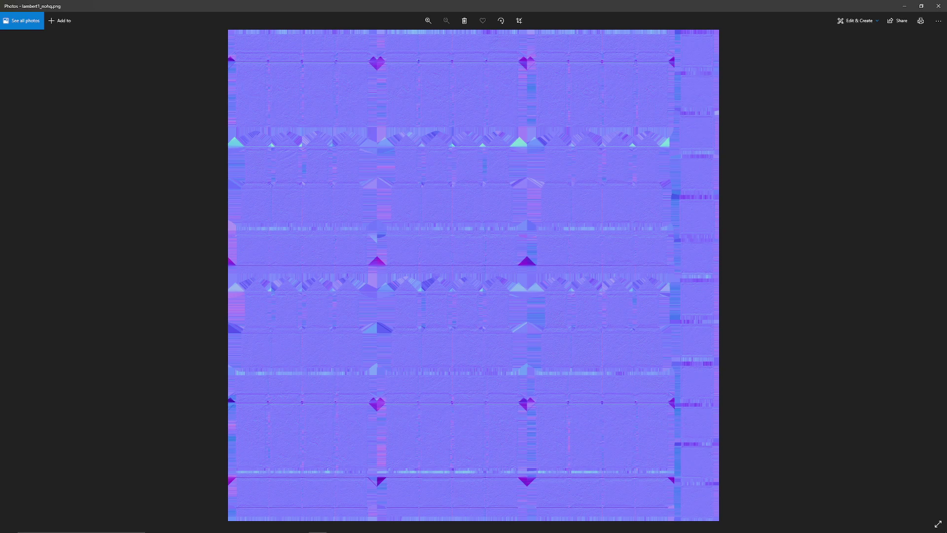
scroll(476, 245, "up", 5)
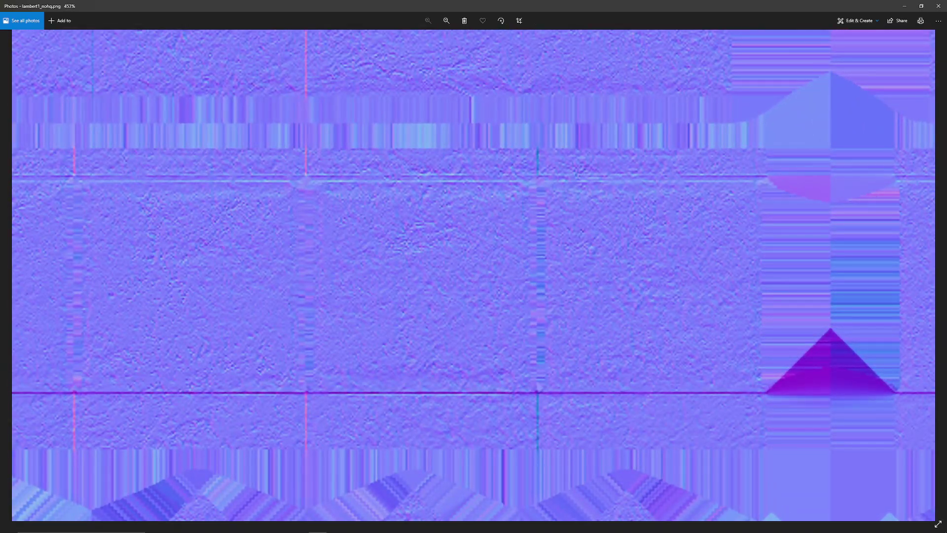
scroll(475, 244, "down", 6)
left_click(938, 6)
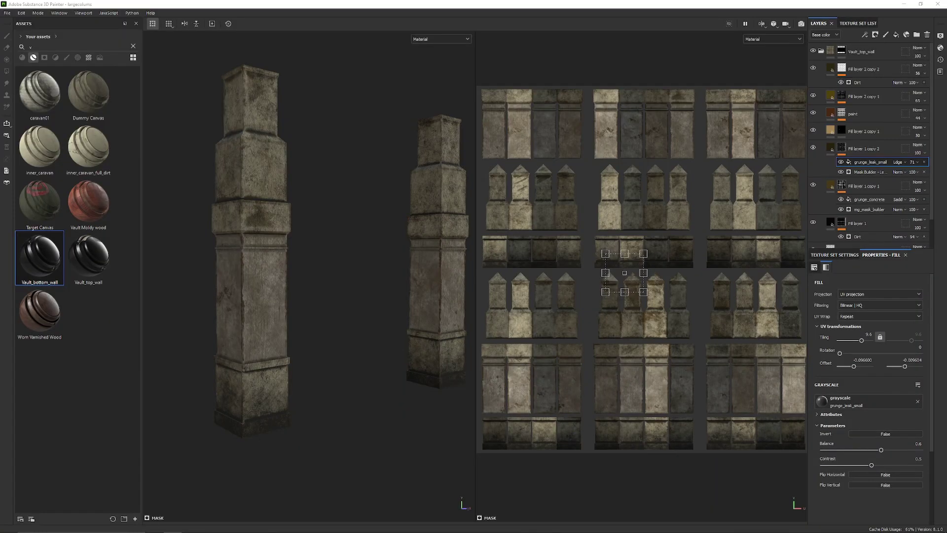
Step: Check the material settings of Fill layer 2 copy 1, collapse the Vault_top_wall group and save the project
left_click(830, 130)
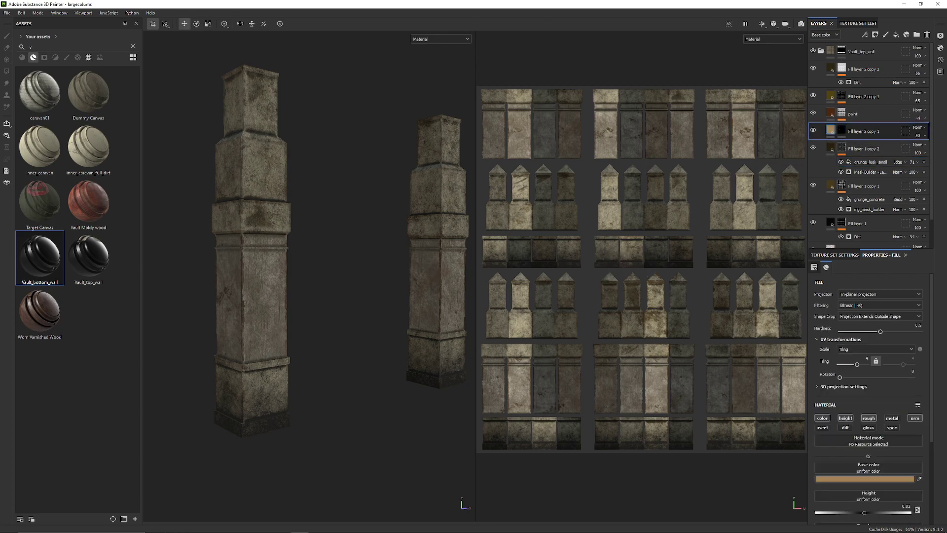
scroll(868, 395, "down", 3)
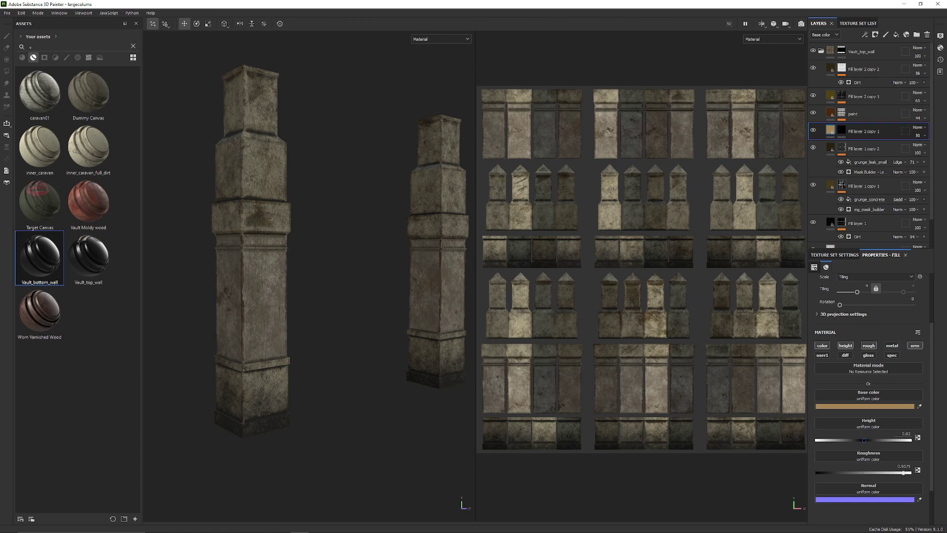
left_click(821, 51)
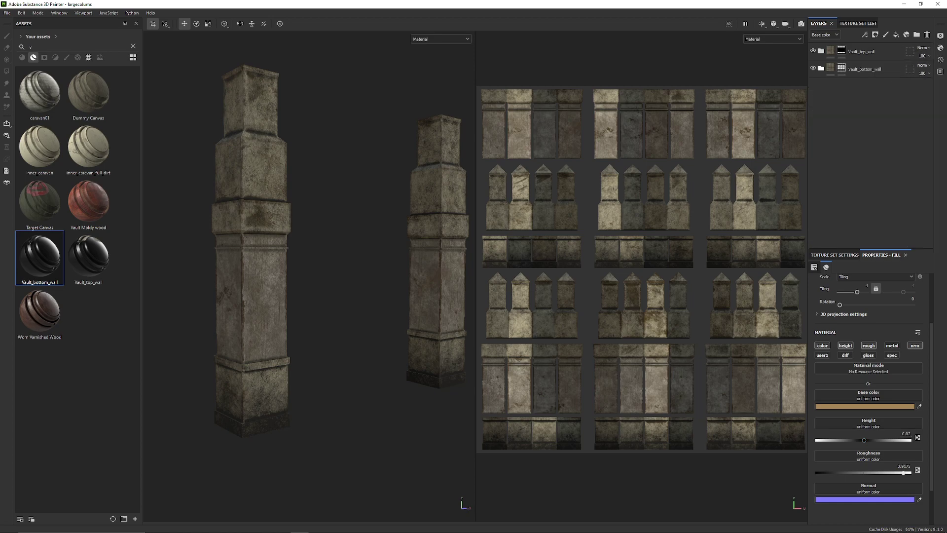
left_click(7, 13)
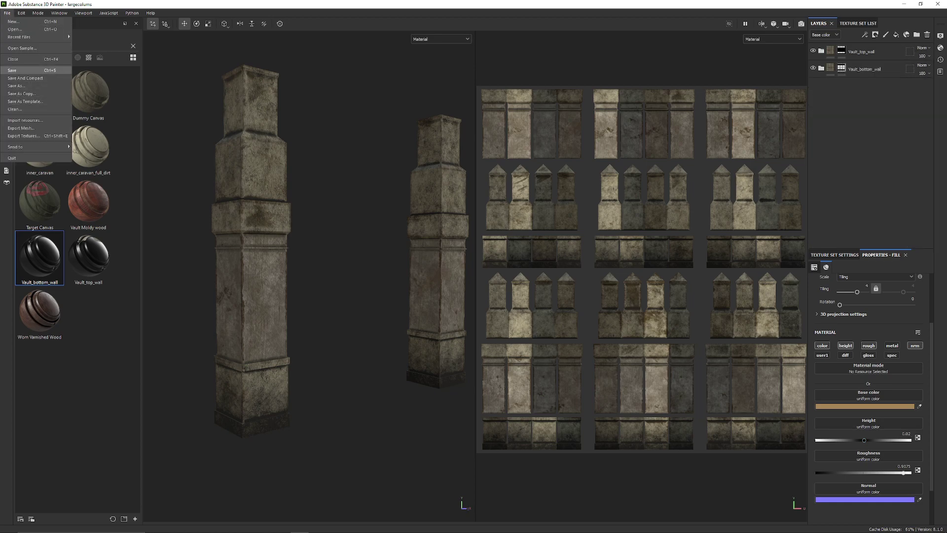
left_click(24, 69)
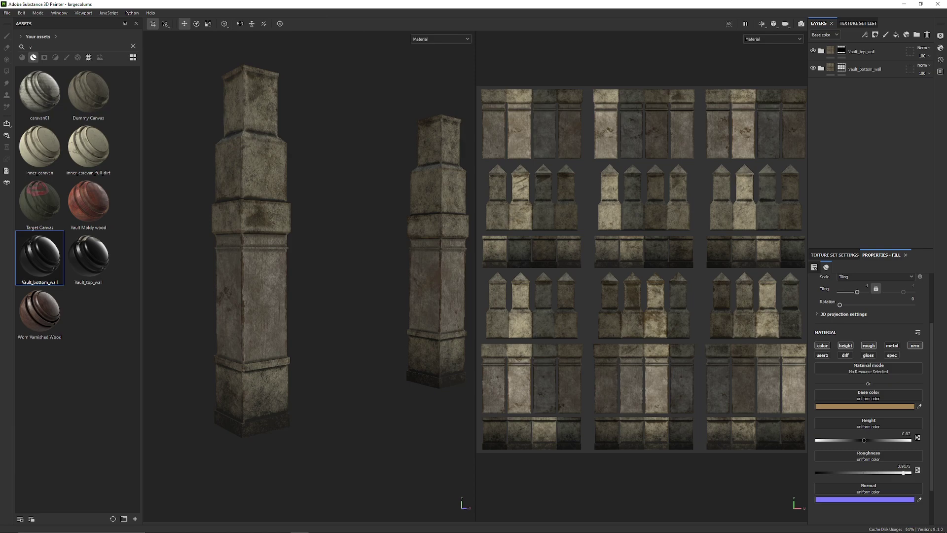
Step: Switch to Photoshop and open the exported lambert1_co.png and the large columns' ambient occlusion PNG
mouse_move(281, 528)
left_click(209, 525)
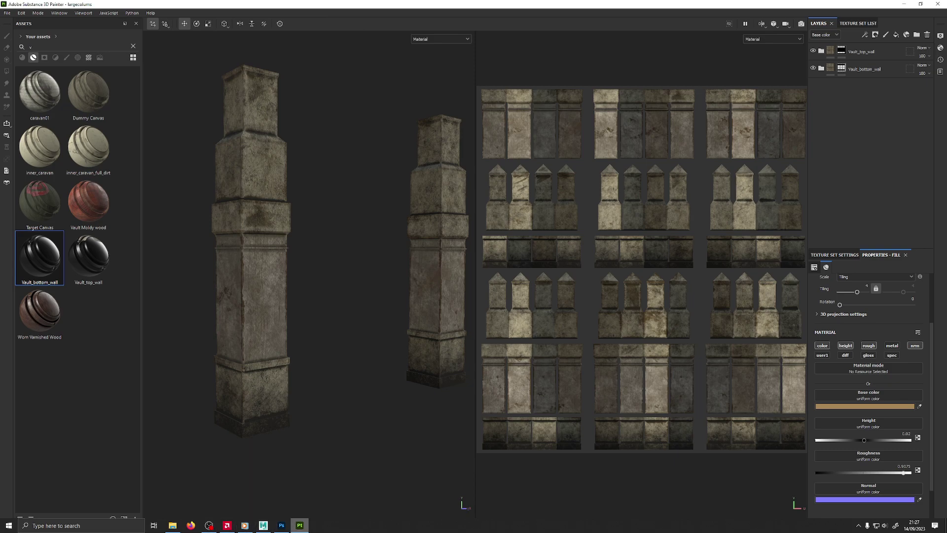
left_click(282, 525)
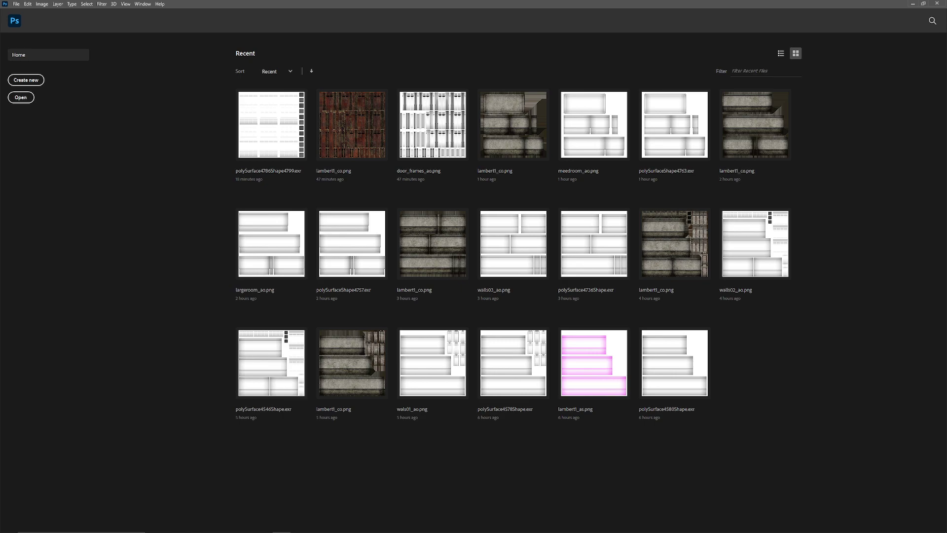
left_click_drag(634, 0, 592, 29)
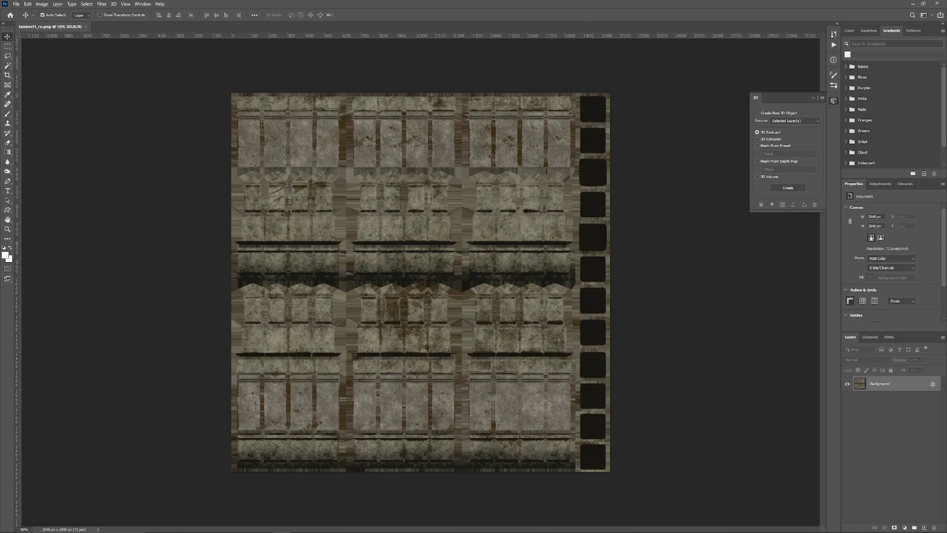
left_click_drag(599, 0, 595, 26)
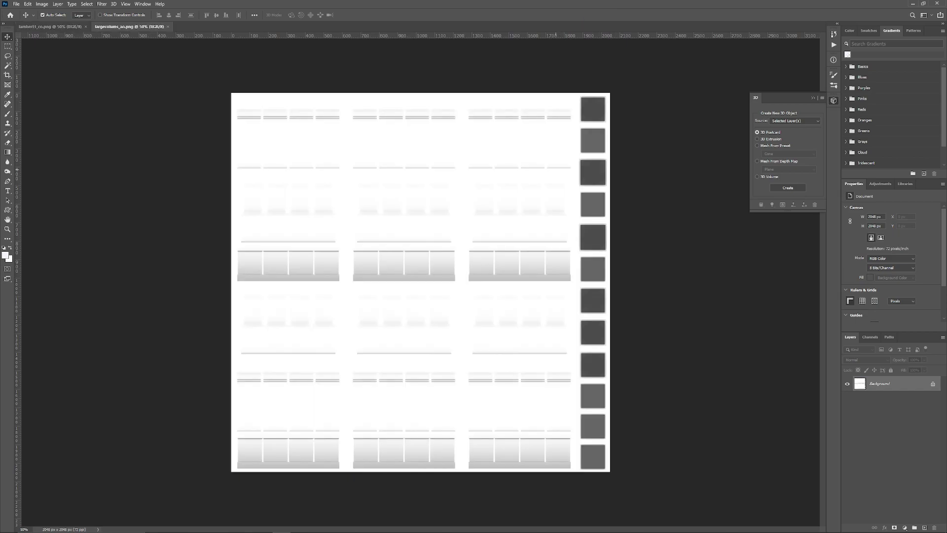
Step: Select the entire ambient occlusion image
key("ctrl+a")
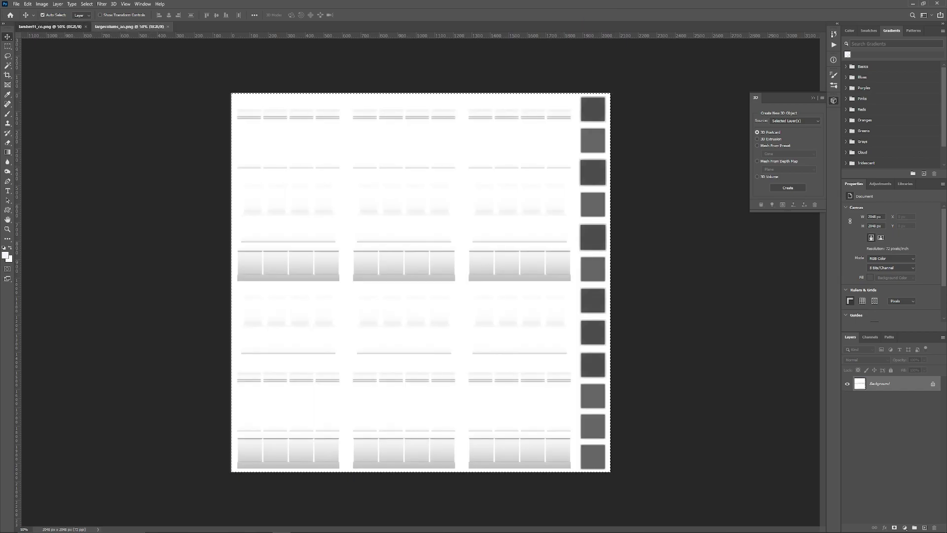
Step: Paste the copied ambient occlusion map into lambert1_co.png as a new layer and set its blend mode to Multiply
key("ctrl+Tab")
key("ctrl+v")
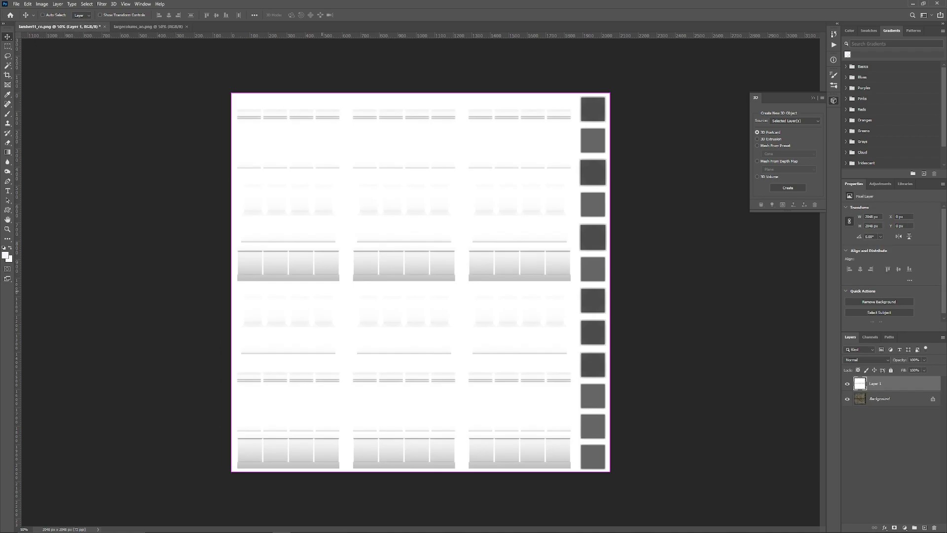
key("ctrl+d")
left_click(866, 360)
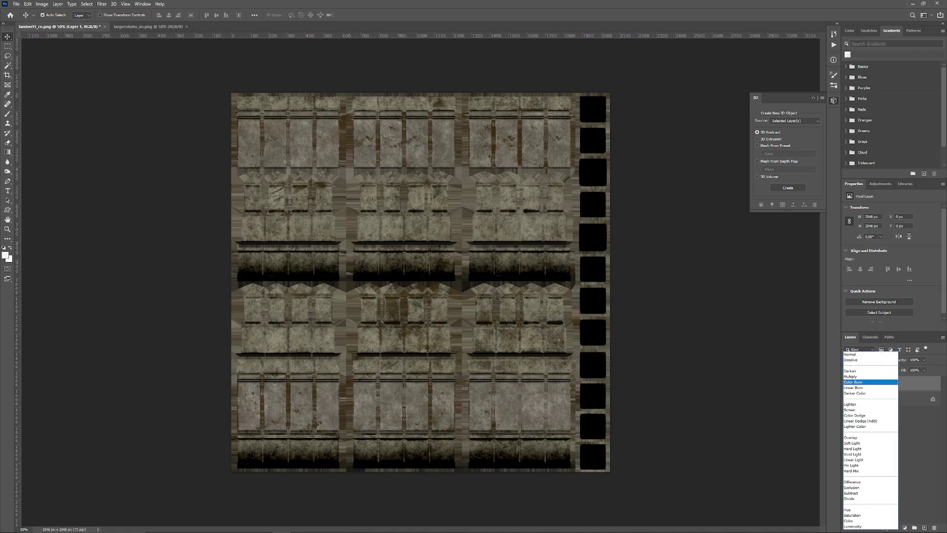
left_click(863, 375)
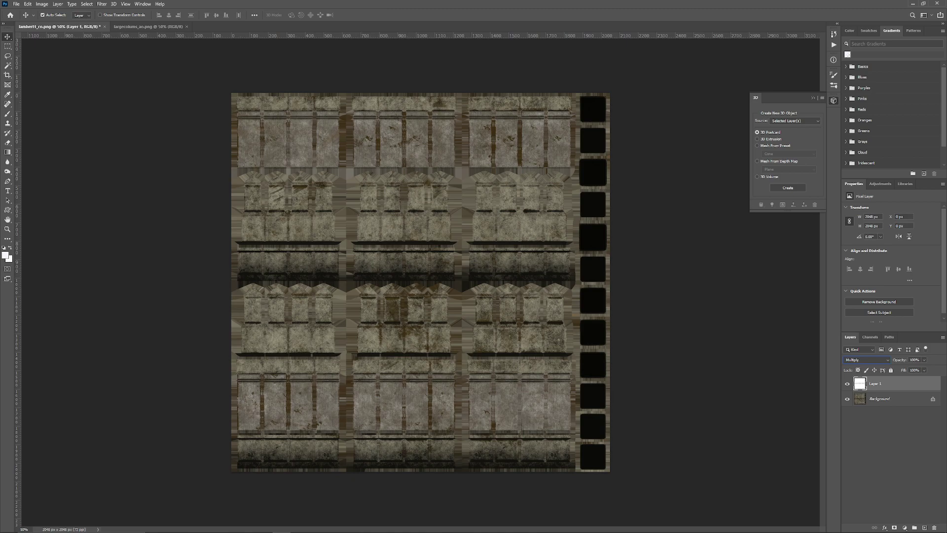
Step: Merge the ambient occlusion layer with the background layer and save lambert1_co.png
left_click(888, 398, "ctrl")
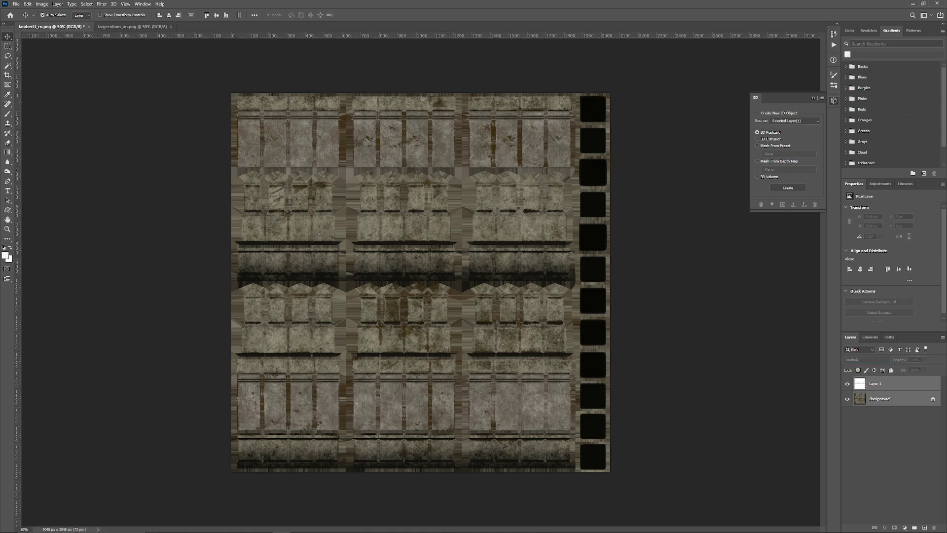
right_click(880, 385)
left_click(865, 291)
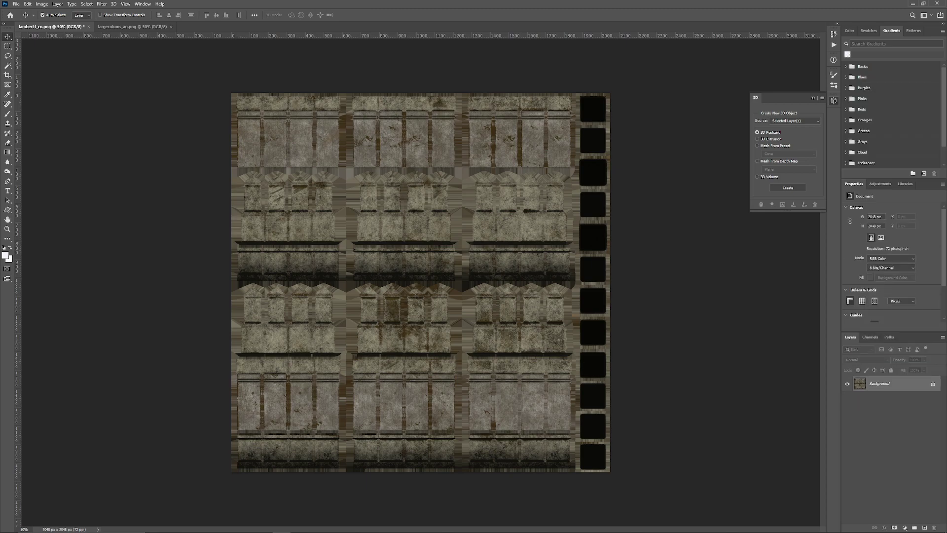
left_click(17, 4)
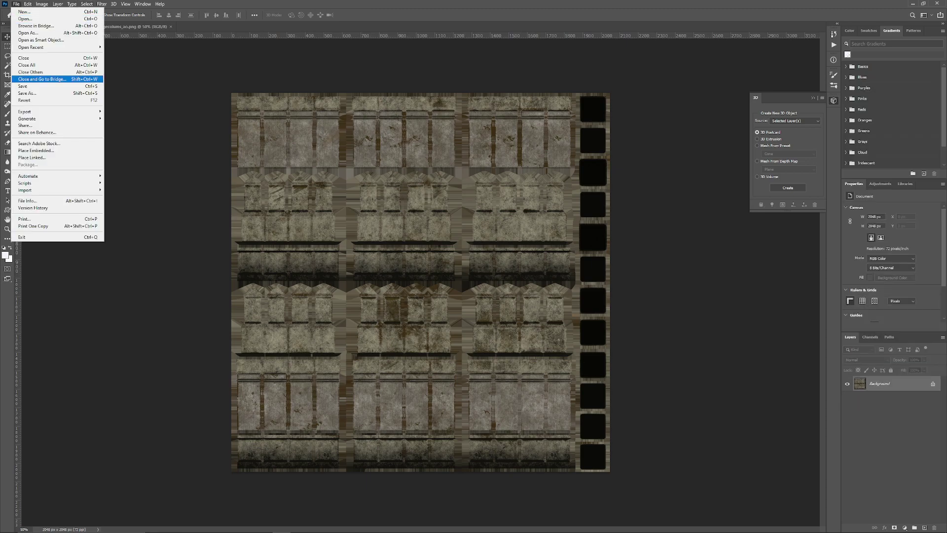
left_click(30, 86)
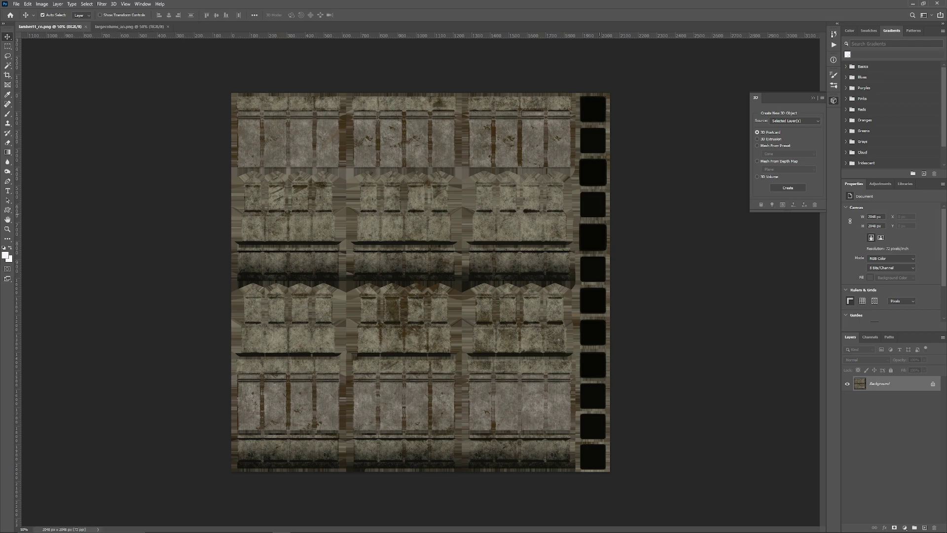
Step: Close both open texture images, the ambient occlusion map and lambert1_co.png
key("ctrl+plus")
key("ctrl+plus")
key("ctrl+plus")
key("ctrl+minus")
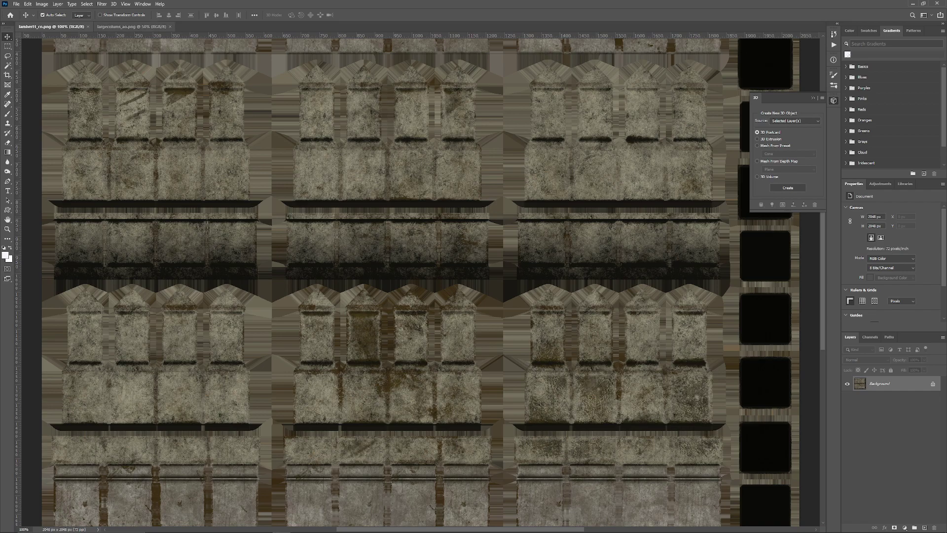
left_click(170, 27)
left_click(88, 27)
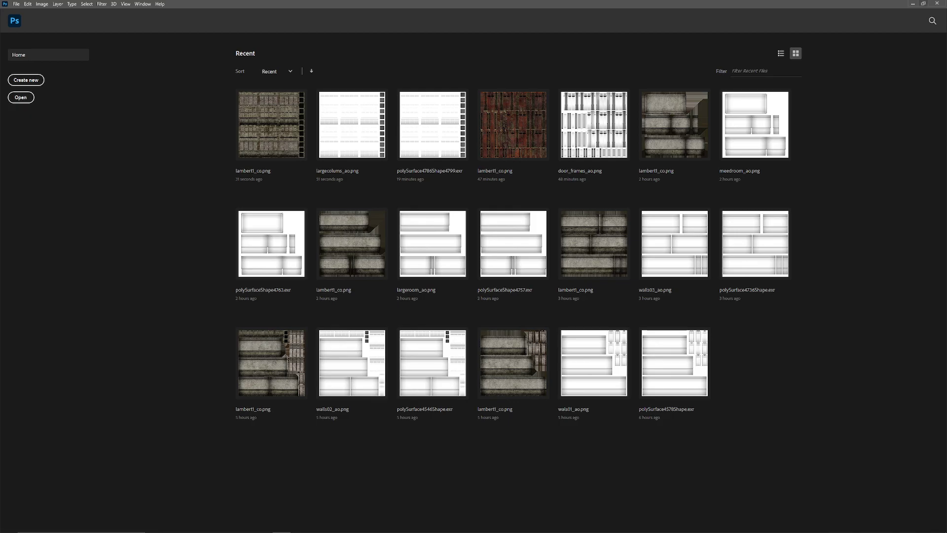
Step: Switch to Substance 3D Painter and save the large columns project
left_click(913, 3)
left_click(7, 13)
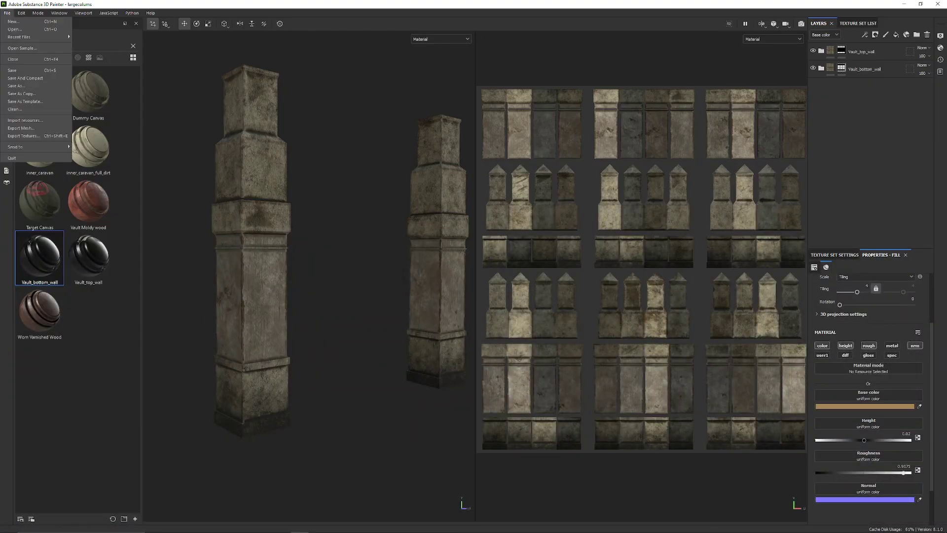
left_click(35, 69)
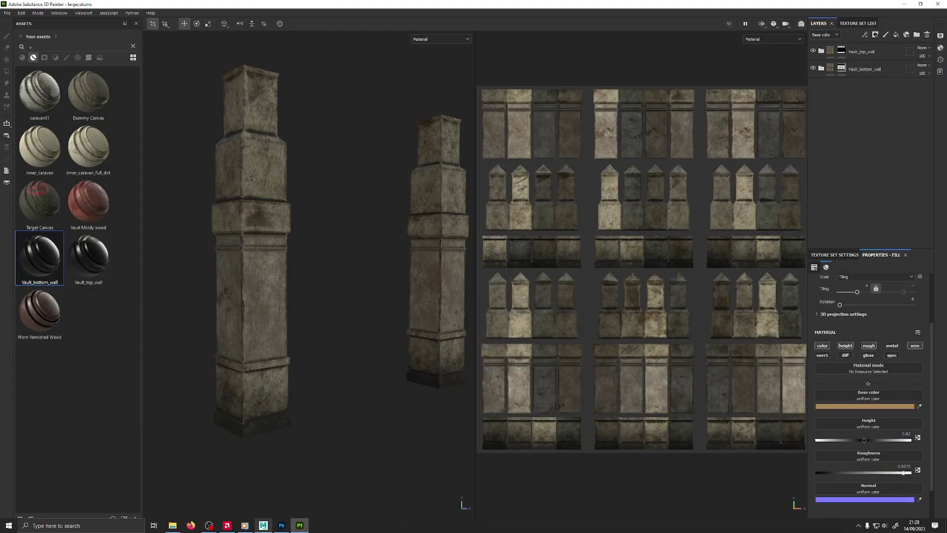
Step: Switch to Maya and open the file texture node behind the largcolums material's colour in the Hypershade
left_click(263, 526)
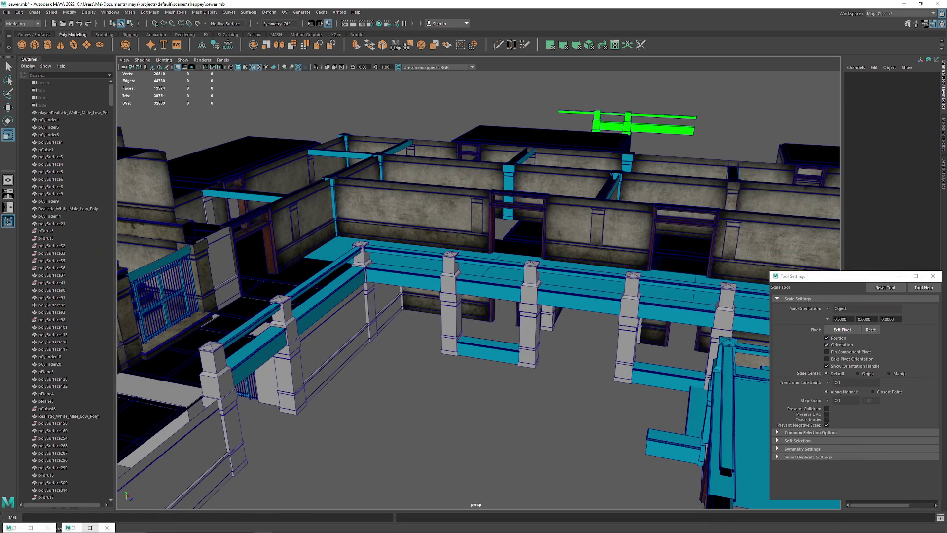
left_click(70, 527)
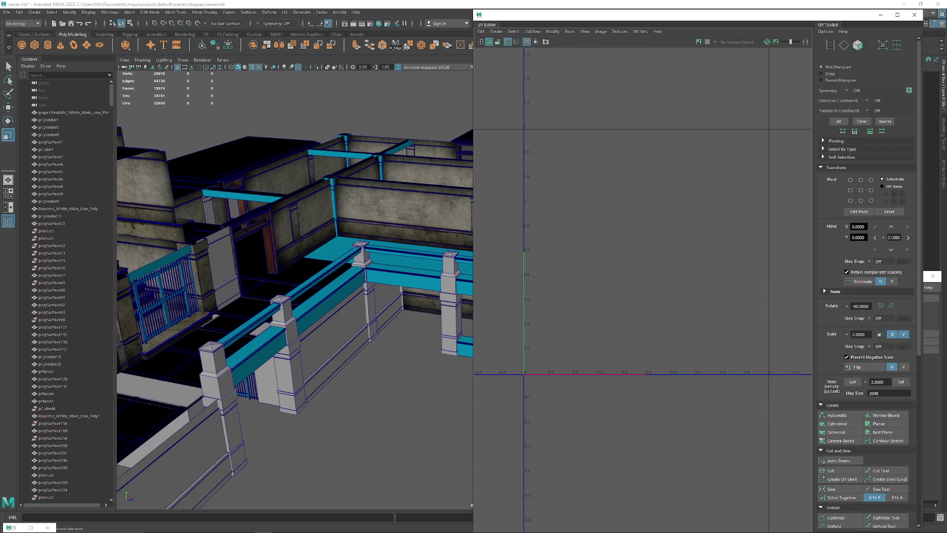
left_click(880, 15)
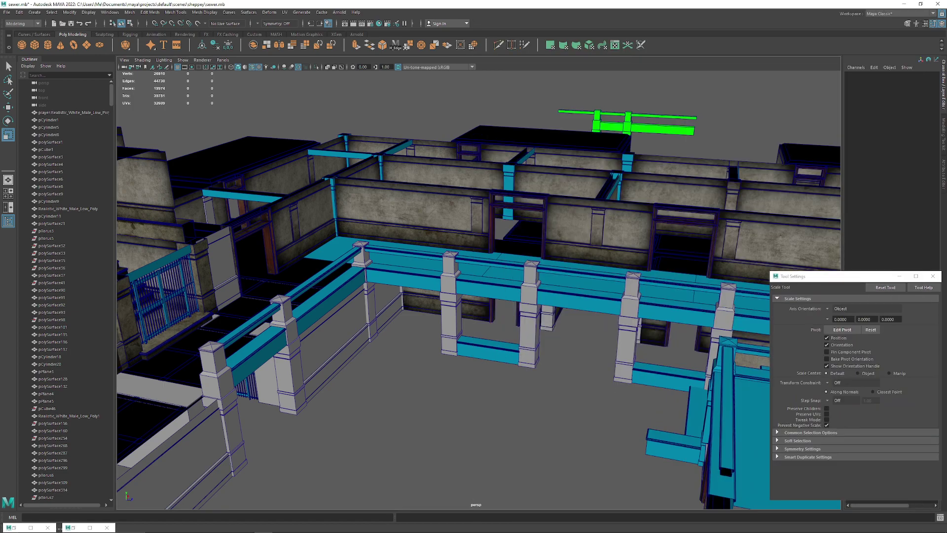
left_click(14, 527)
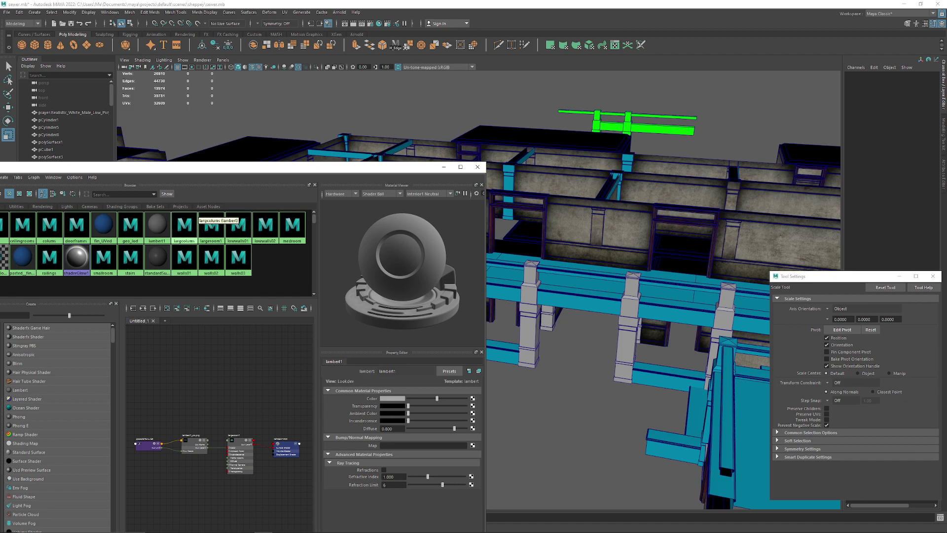
left_click(185, 227)
left_click(472, 398)
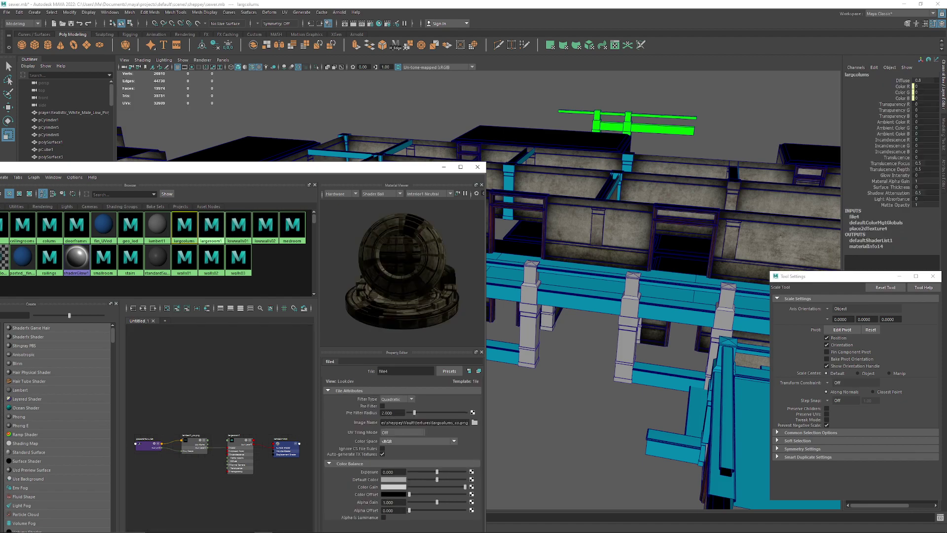
Step: Replace the file node's image with lambert1_co.png from the large column folder inside new textures
left_click(475, 422)
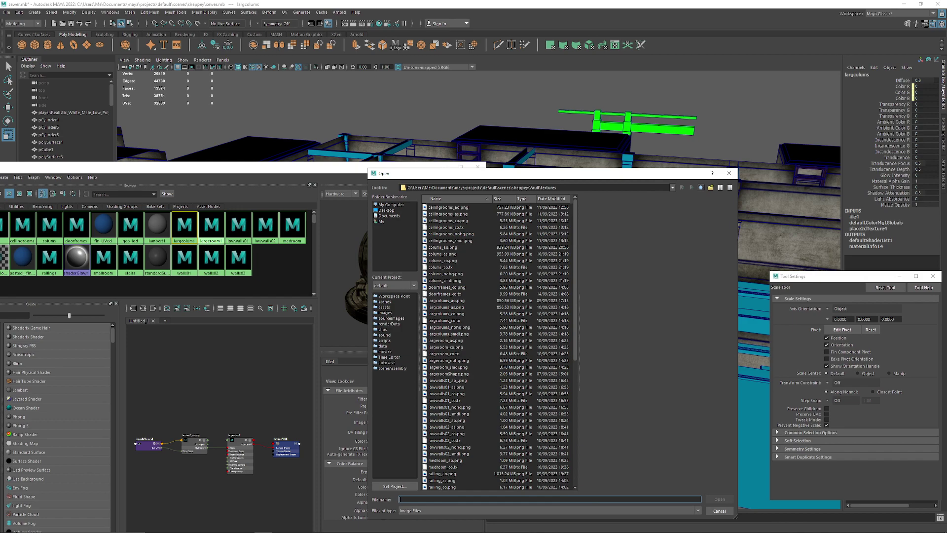
left_click(700, 187)
double_click(441, 207)
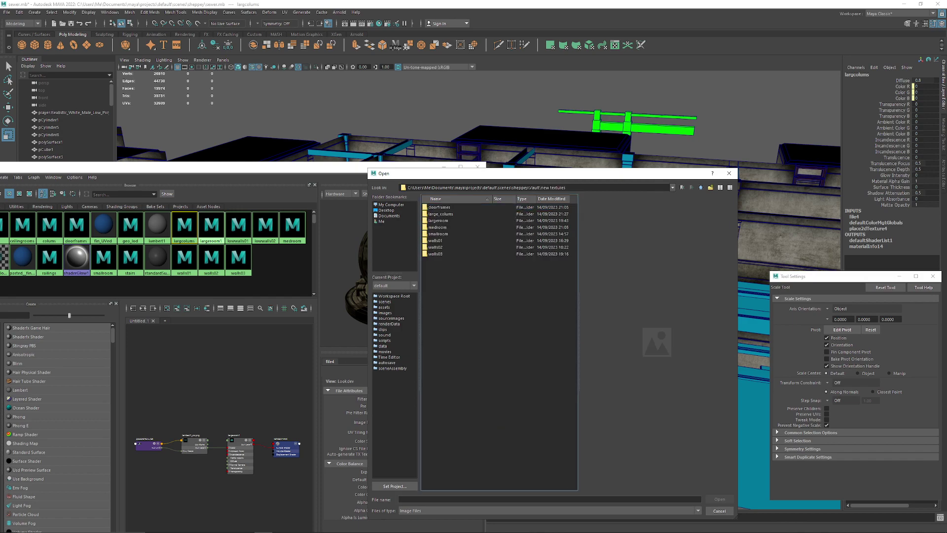
double_click(441, 214)
left_click(444, 214)
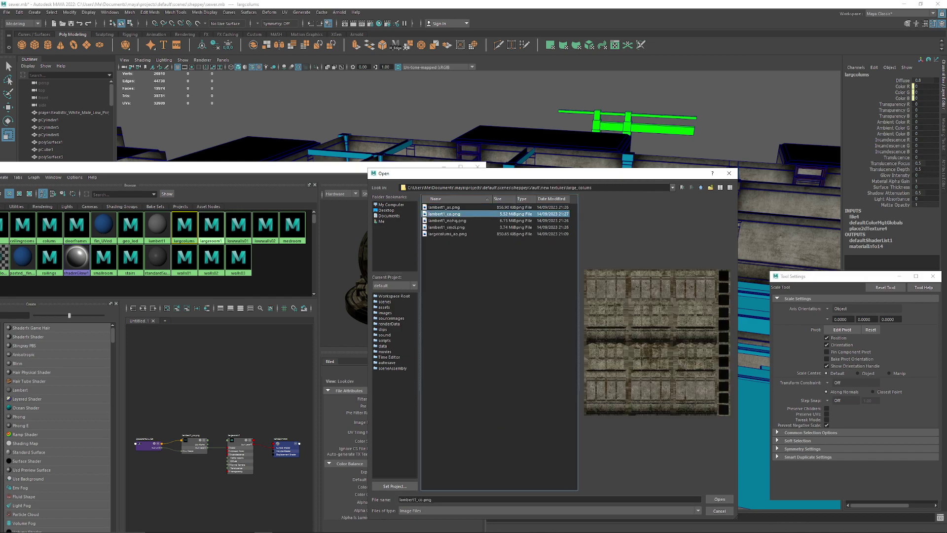
left_click(720, 499)
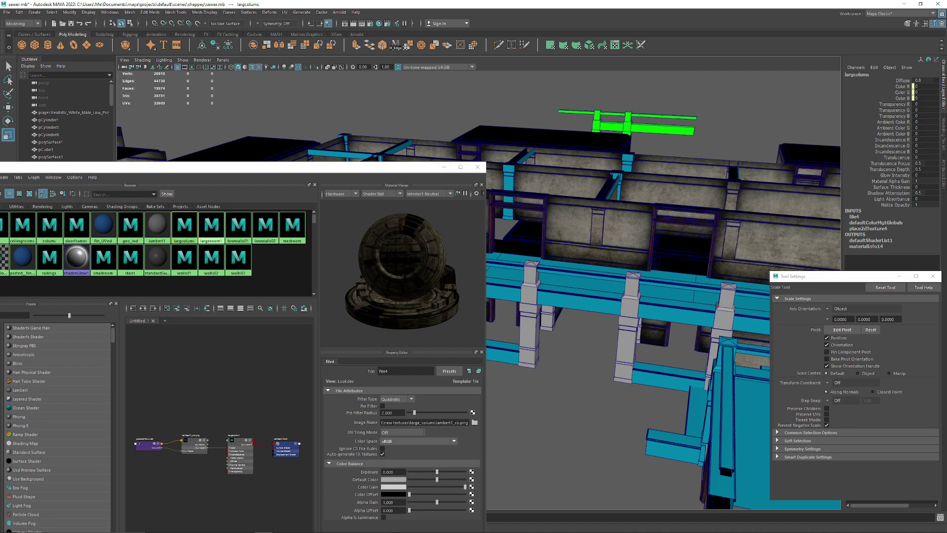
Step: Assign the largcolums material to the large column mesh and save the scene
left_click(529, 336)
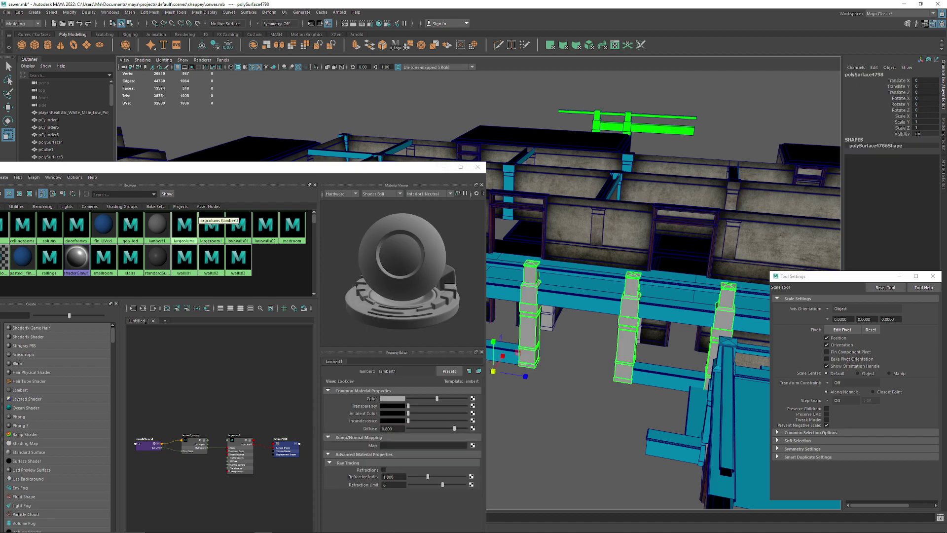
right_click_drag(184, 231, 185, 207)
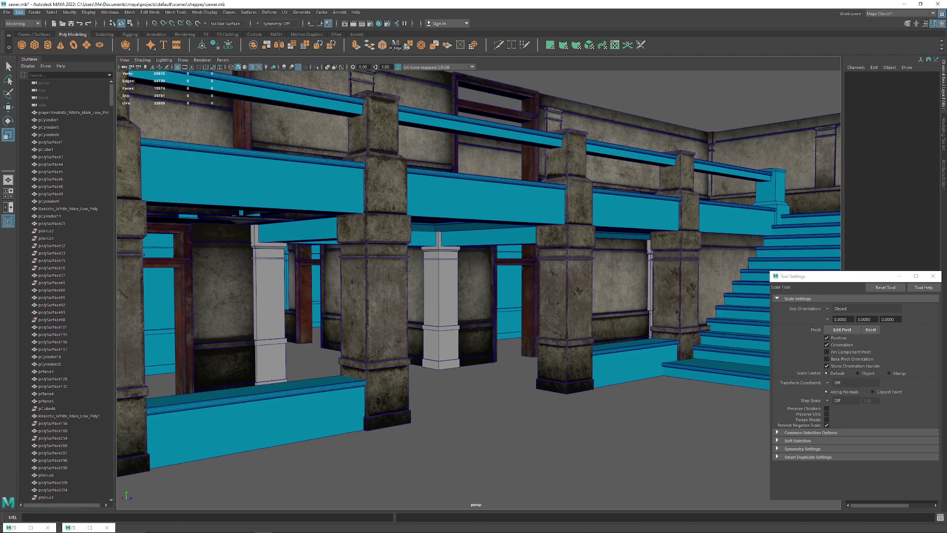
left_click(6, 13)
left_click(26, 41)
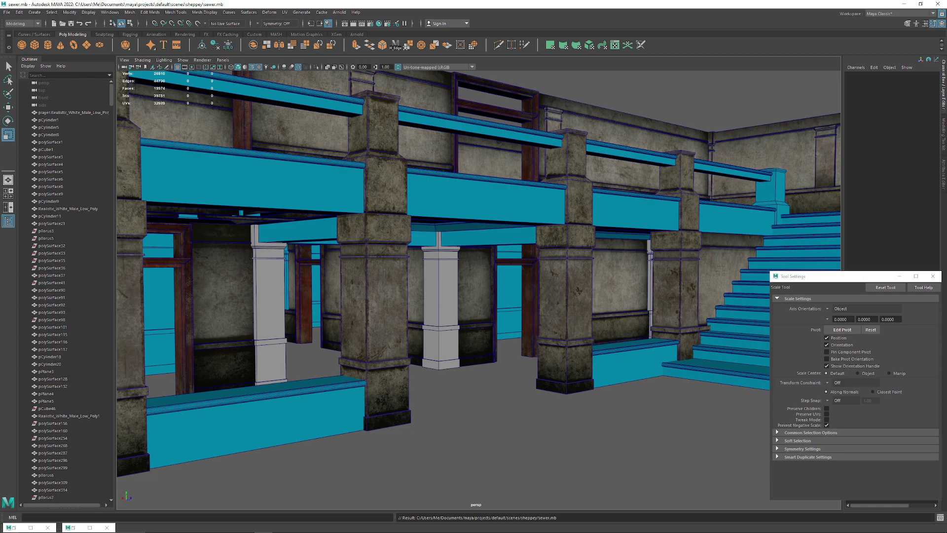
Step: Select the combined mesh of balcony beams and rails between the columns and activate the Move tool
left_click_drag(542, 237, 627, 316, "alt")
left_click_drag(444, 296, 550, 274, "alt")
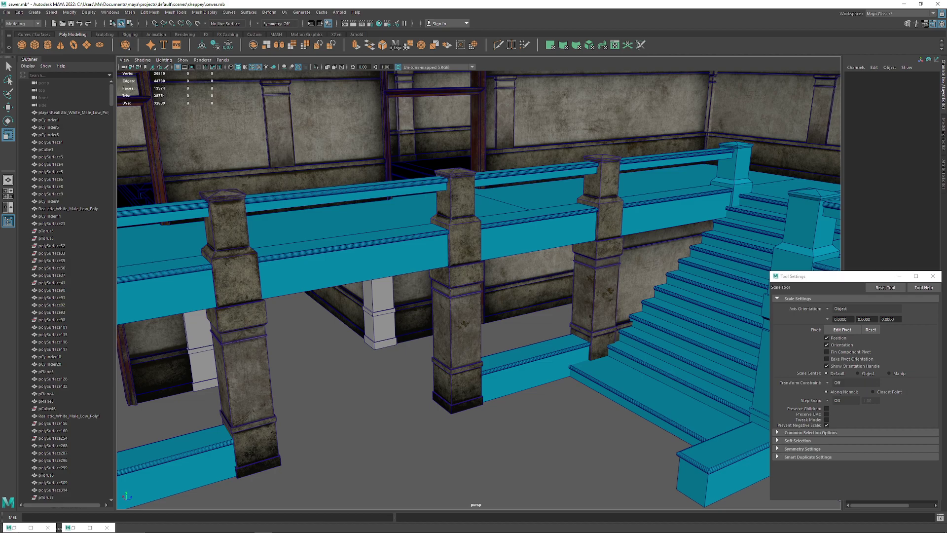
left_click(535, 238)
scroll(478, 290, "down", 8)
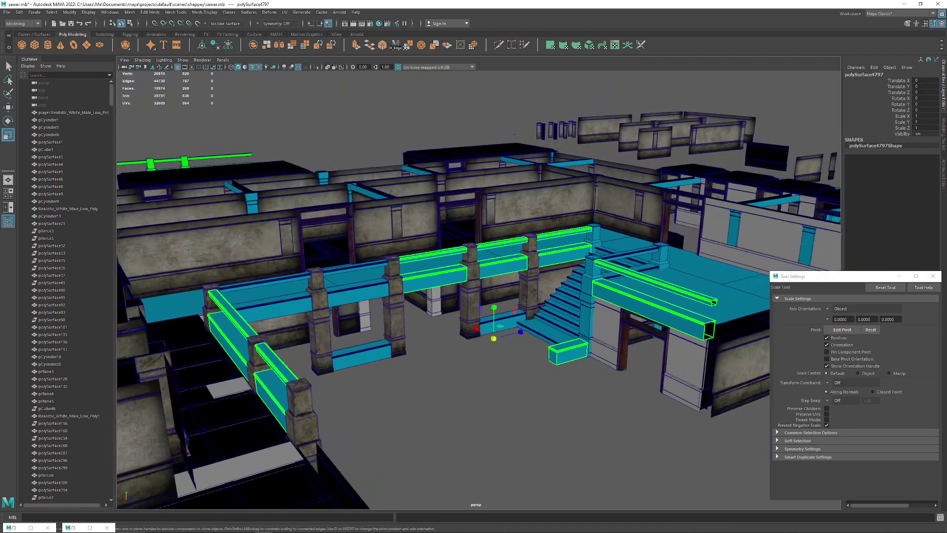
left_click_drag(478, 290, 430, 323, "alt")
scroll(434, 308, "down", 5)
middle_click_drag(430, 323, 500, 294, "alt")
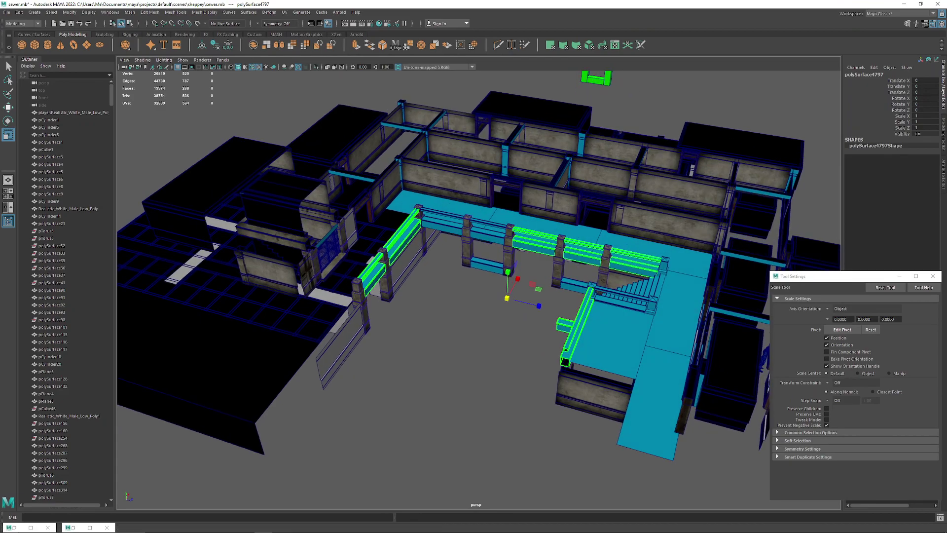
key("w")
left_click_drag(500, 293, 550, 291, "alt")
scroll(553, 291, "up", 4)
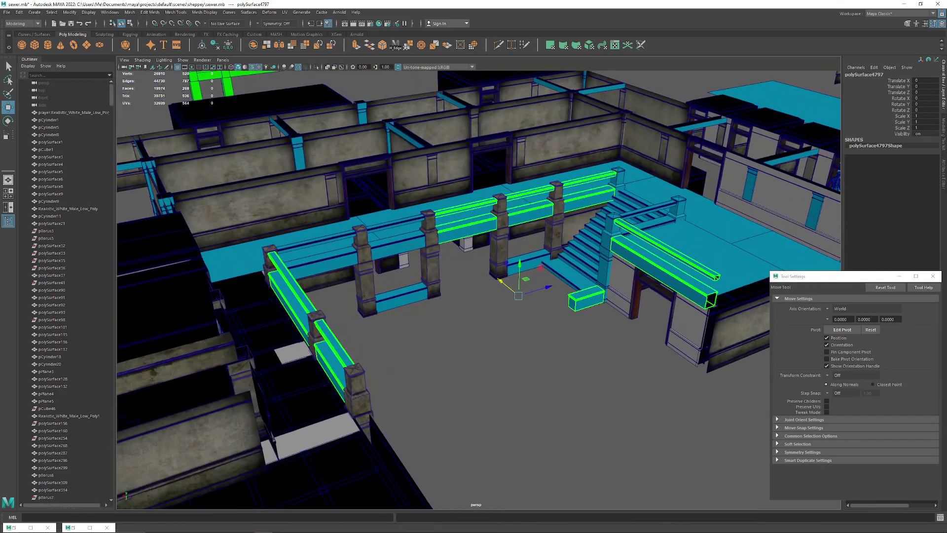
Step: Restore the UV Editor to show the UV layout of the selected balcony beam mesh
left_click(14, 528)
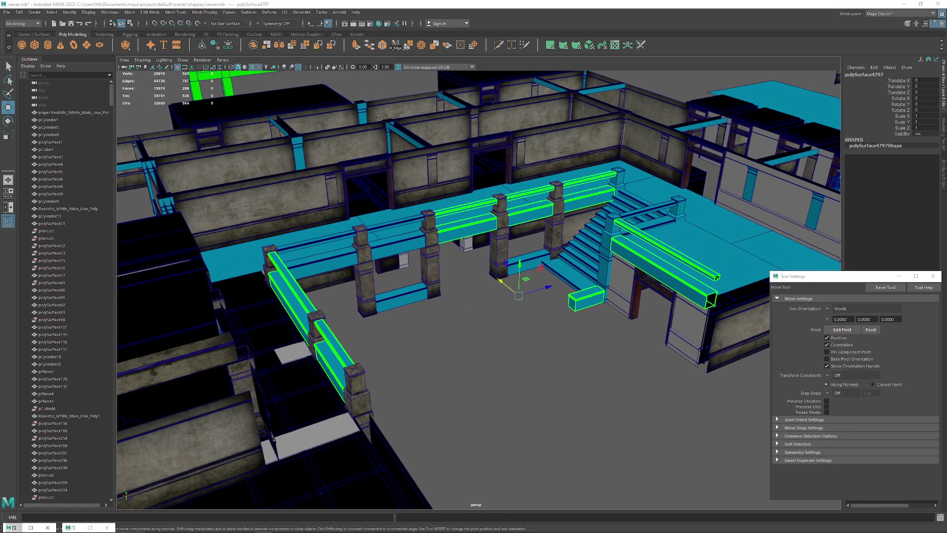
key("alt+Tab")
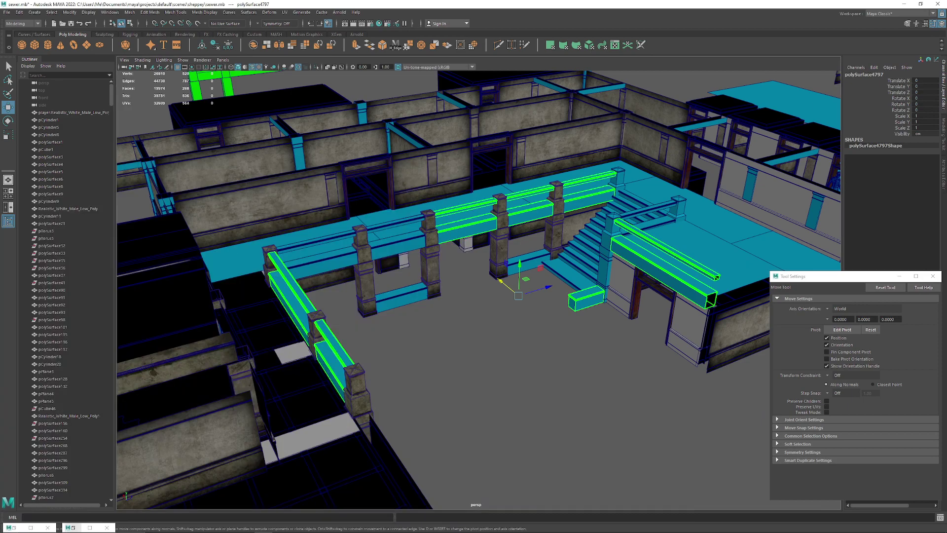
left_click(68, 528)
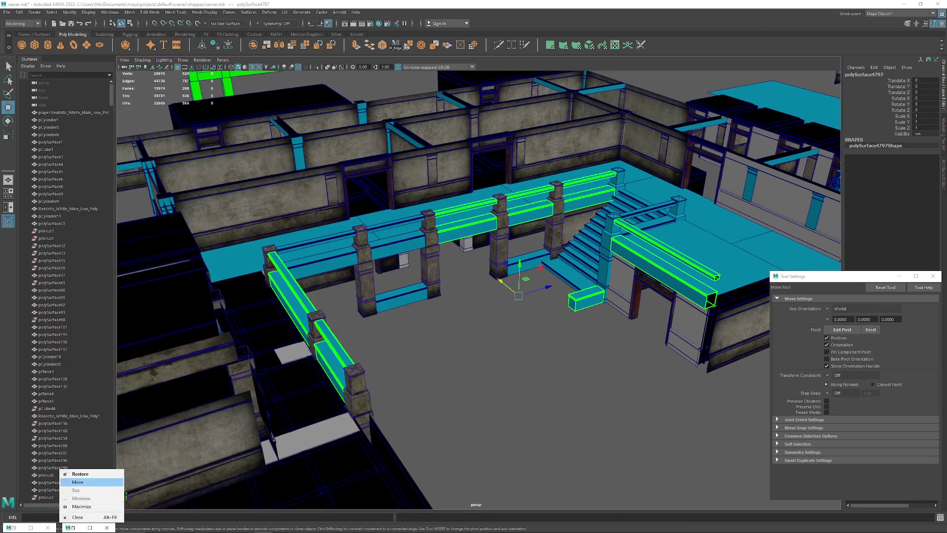
left_click(79, 483)
left_click(182, 445)
left_click(168, 444)
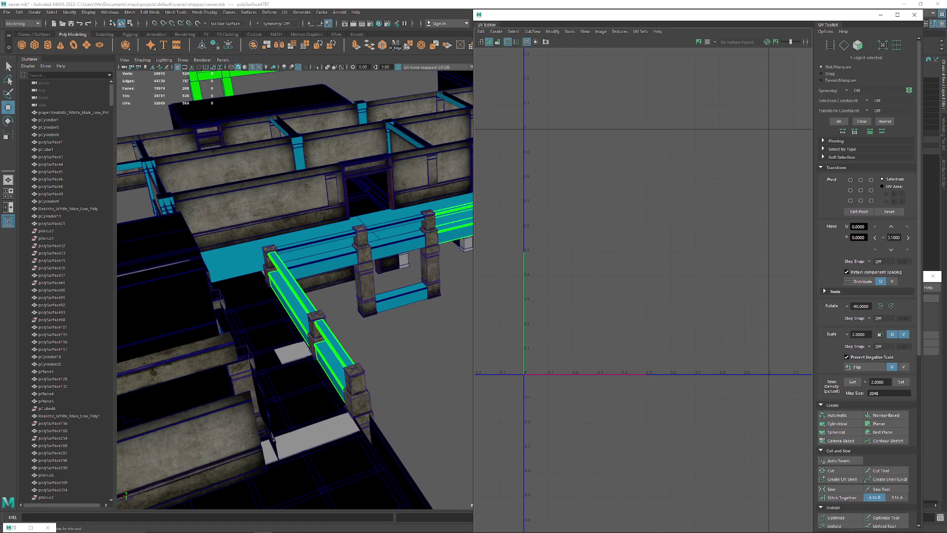
middle_click_drag(395, 281, 234, 297, "alt")
middle_click_drag(651, 282, 645, 278, "alt")
right_click_drag(645, 279, 671, 280, "alt")
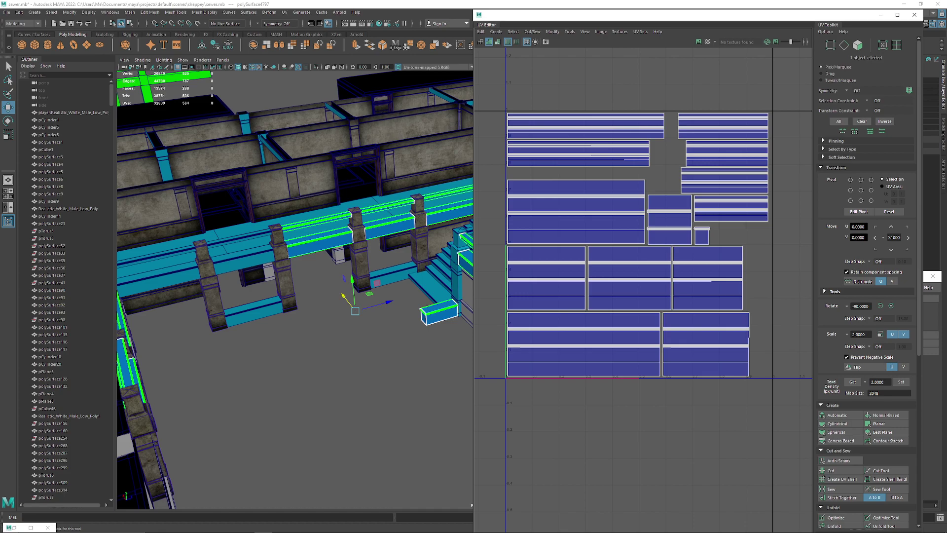
Step: Switch the balcony beam mesh to UV shell selection in the UV Editor
middle_click_drag(651, 276, 654, 304, "alt")
right_click_drag(646, 190, 619, 177)
middle_click_drag(680, 247, 627, 252, "alt")
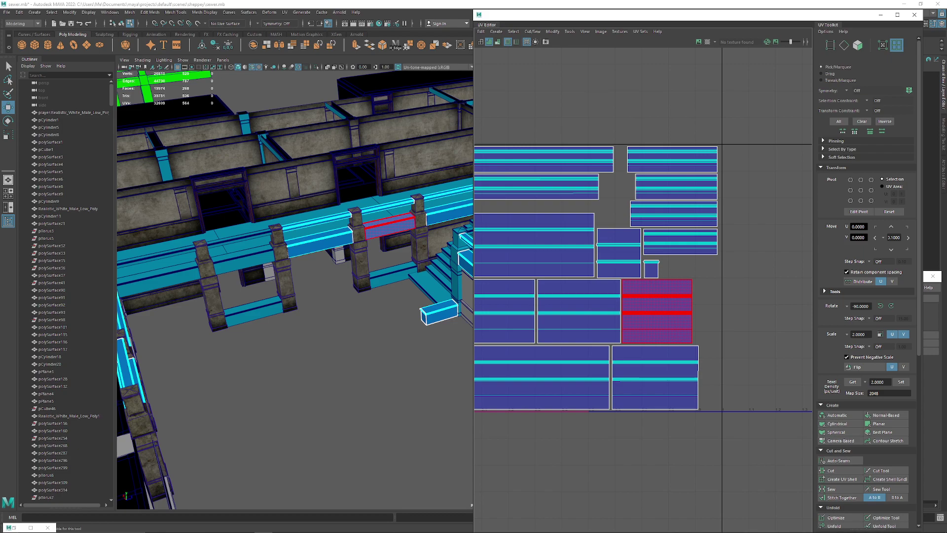
middle_click_drag(651, 268, 741, 248, "alt")
scroll(740, 246, "up", 2)
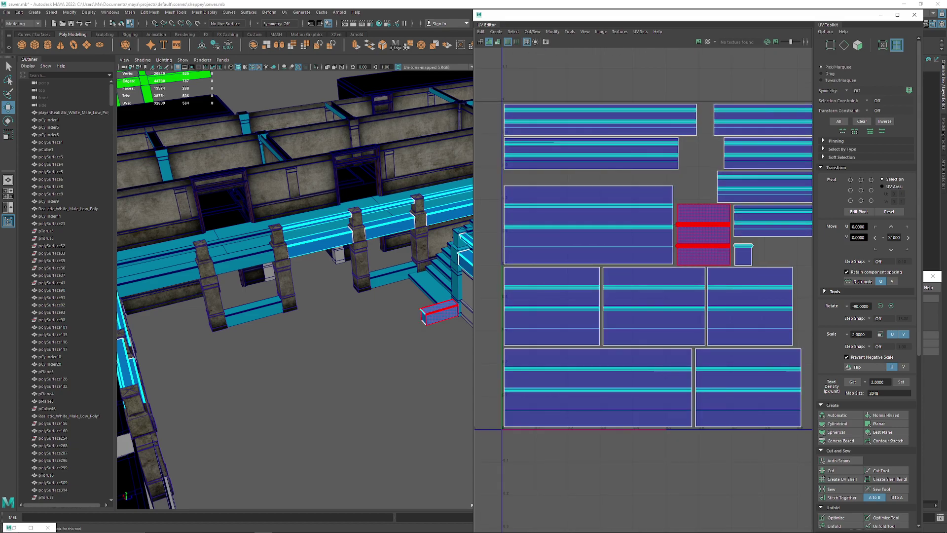
left_click_drag(345, 316, 341, 281, "alt")
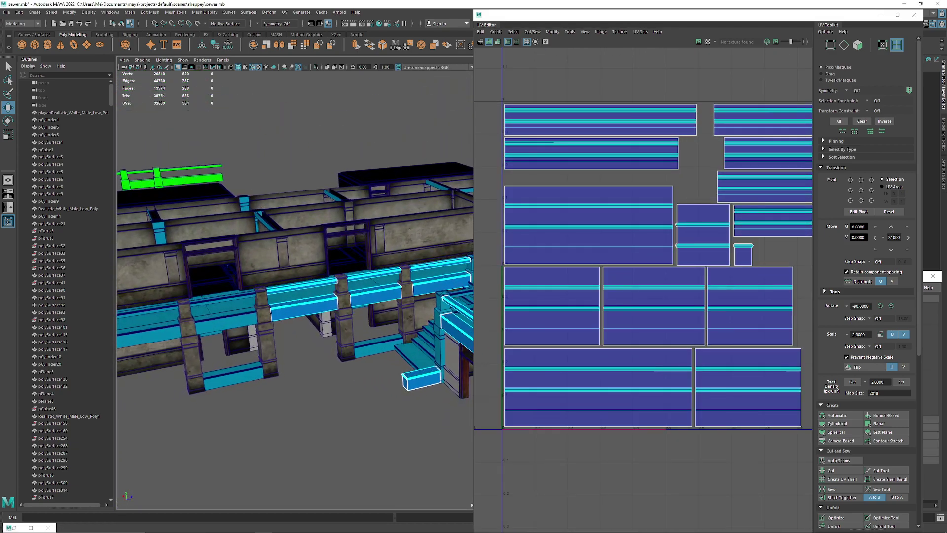
Step: Undo the recent changes until the balcony beam mesh is selected as a whole object instead of in UV shell mode
key("ctrl+z")
key("ctrl+z")
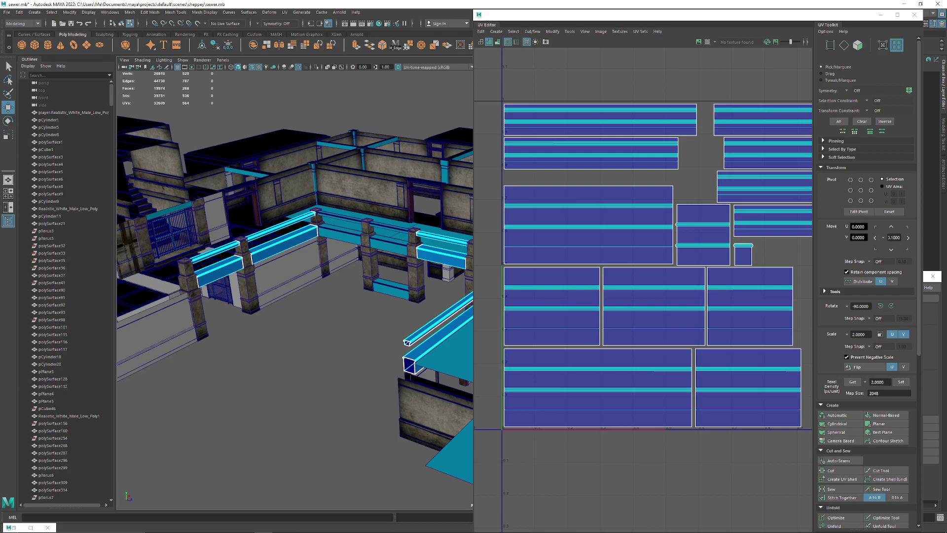
key("ctrl+z")
key("ctrl+z")
key("ctrl+z")
key("ctrl+z")
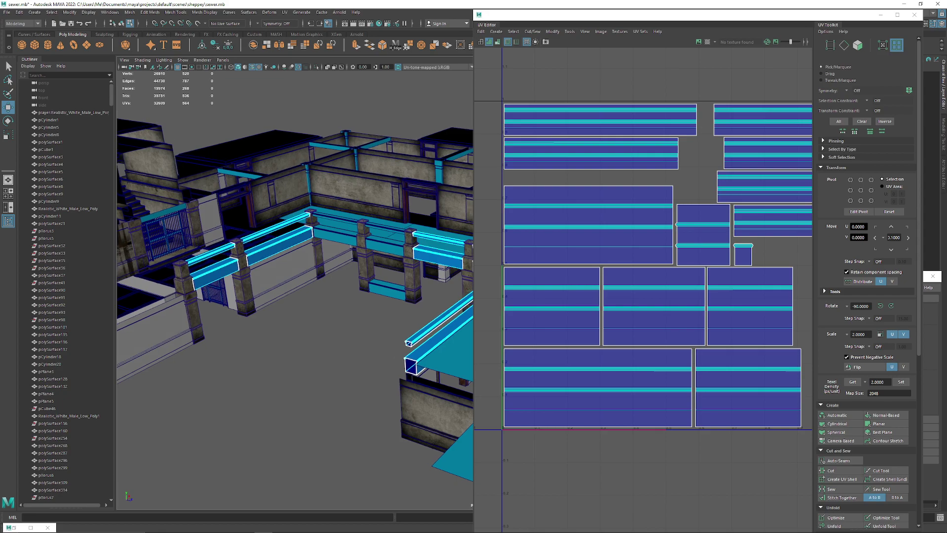
key("ctrl+z")
key("ctrl+z")
key("ctrl+z")
key("ctrl+z")
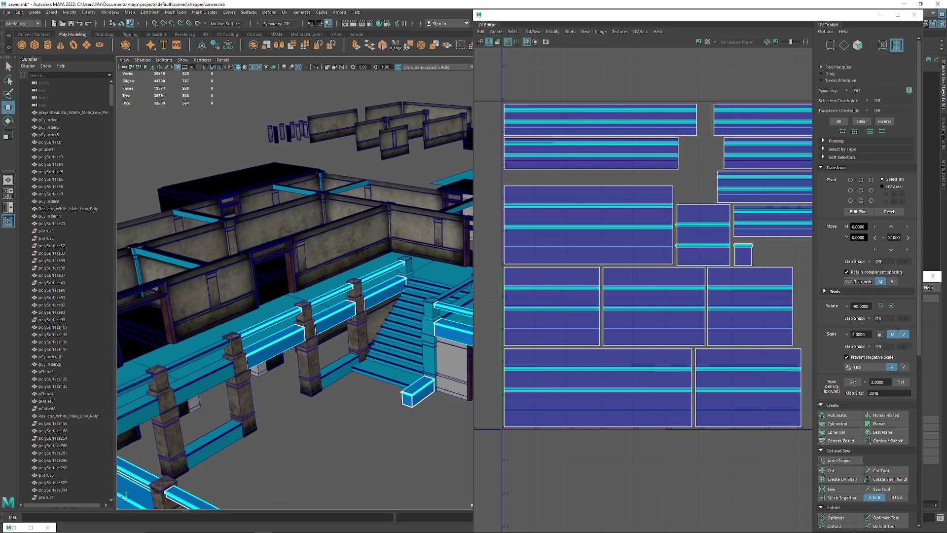
key("ctrl+z")
key("ctrl+z")
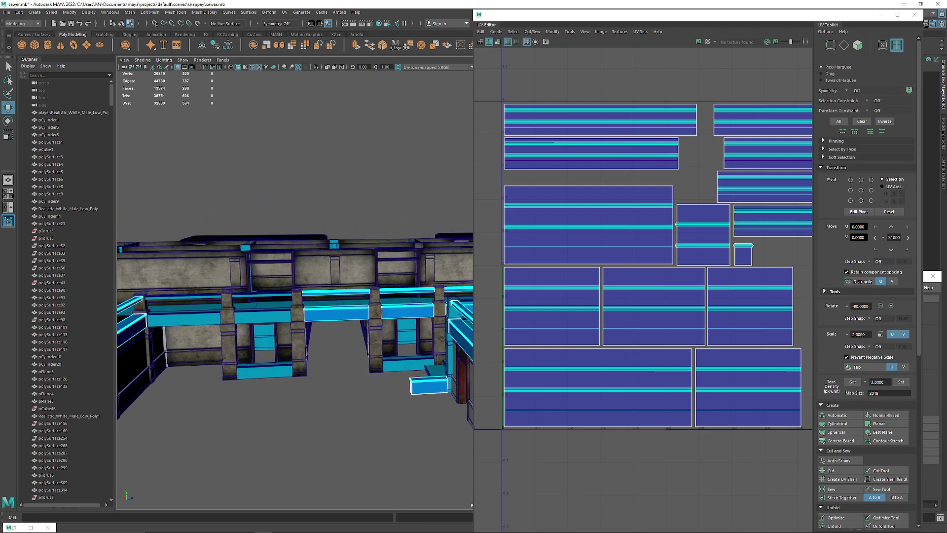
key("ctrl+z")
key("ctrl+z")
key("ctrl+z")
key("ctrl+z")
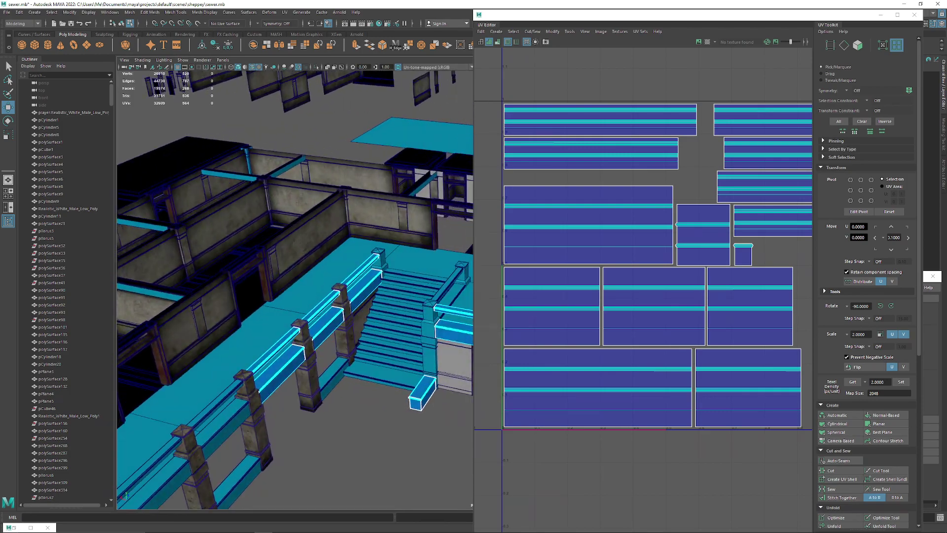
key("ctrl+z")
key("ctrl+z")
key("ctrl+z")
key("ctrl+z")
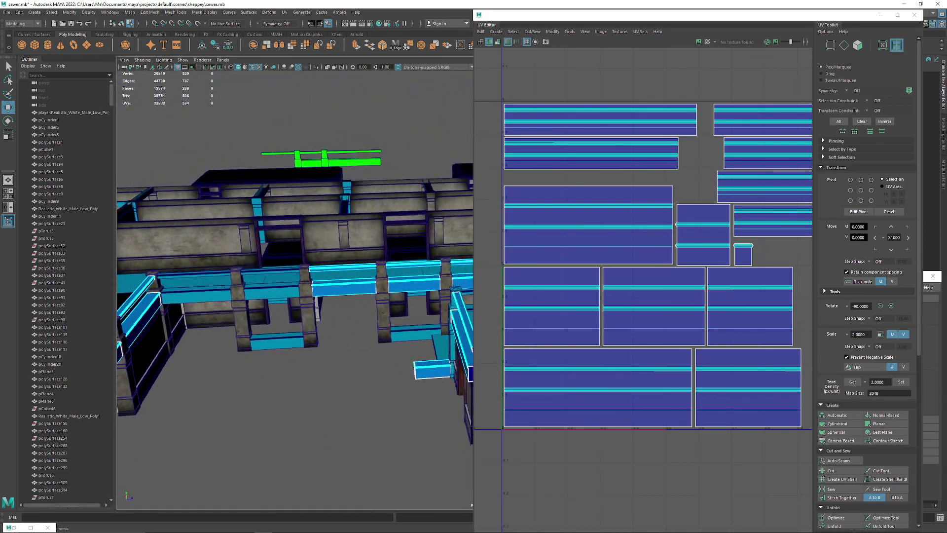
key("ctrl+z")
key("ctrl+z")
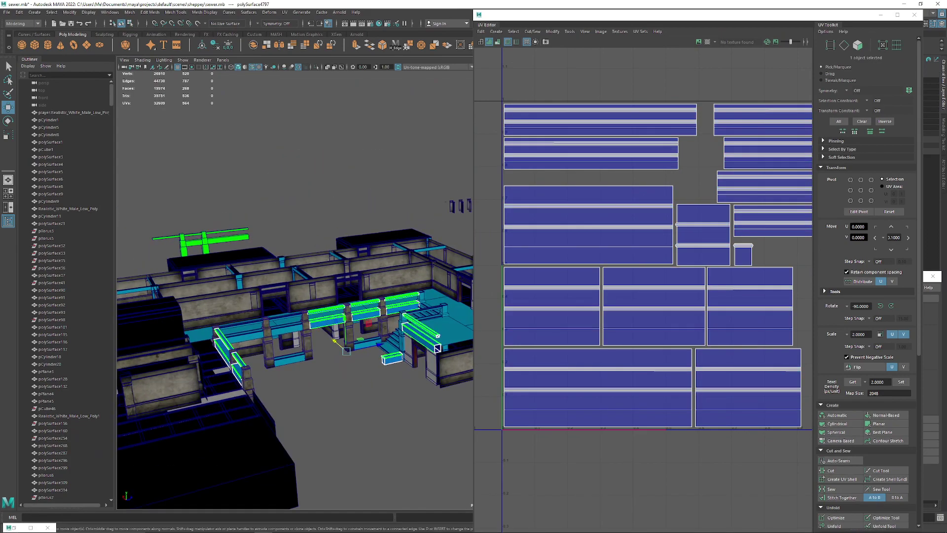
Step: Duplicate the balcony beam mesh and raise the copy about 9.6 units in Y, above the building
key("ctrl+d")
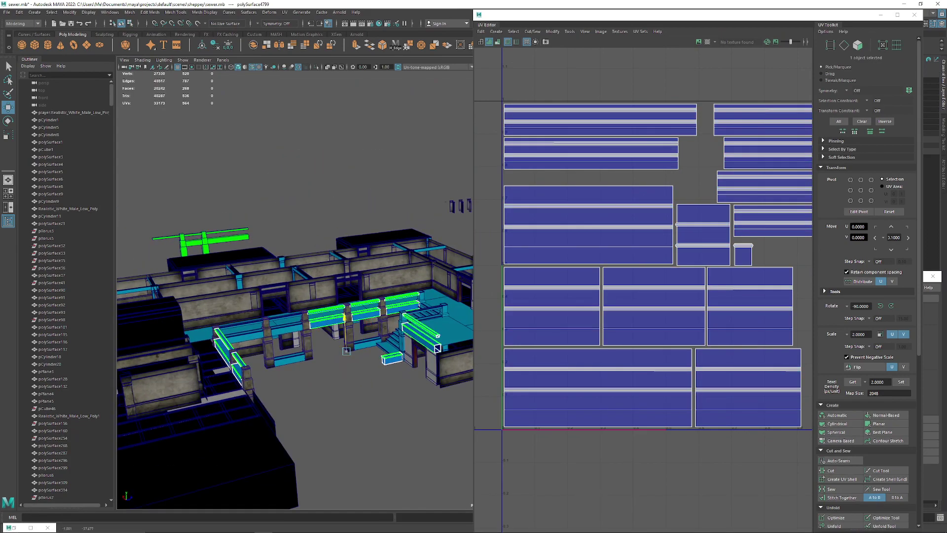
mouse_move(340, 247)
left_mouse_down("alt")
mouse_move(358, 206)
mouse_move(353, 191)
mouse_move(333, 231)
left_mouse_up("alt")
scroll(333, 232, "up", 3)
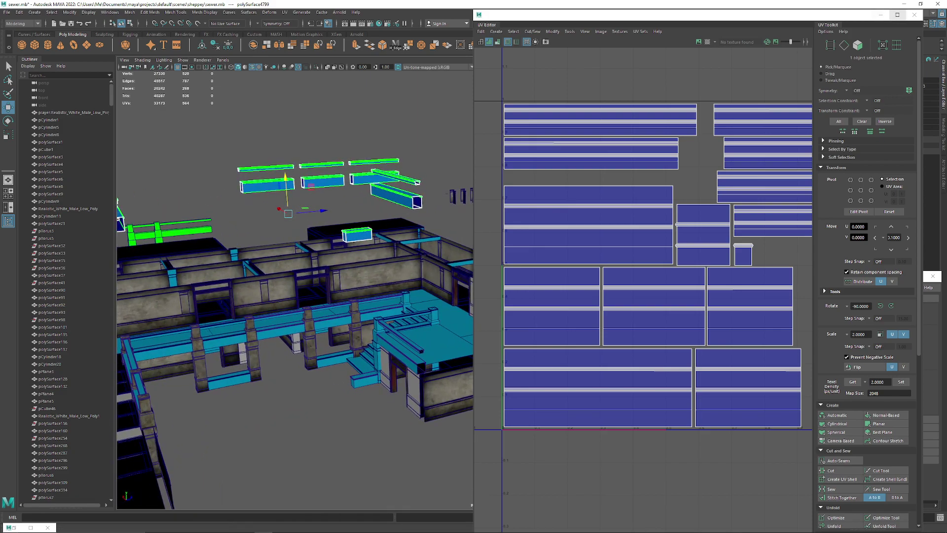
Step: Minimize the UV Editor and isolate the raised beam copy in the perspective view
left_click(880, 15)
middle_click_drag(424, 237, 488, 241, "alt")
left_click_drag(488, 241, 548, 235, "alt")
scroll(508, 250, "up", 3)
left_click_drag(479, 286, 597, 274, "alt")
key("ctrl+1")
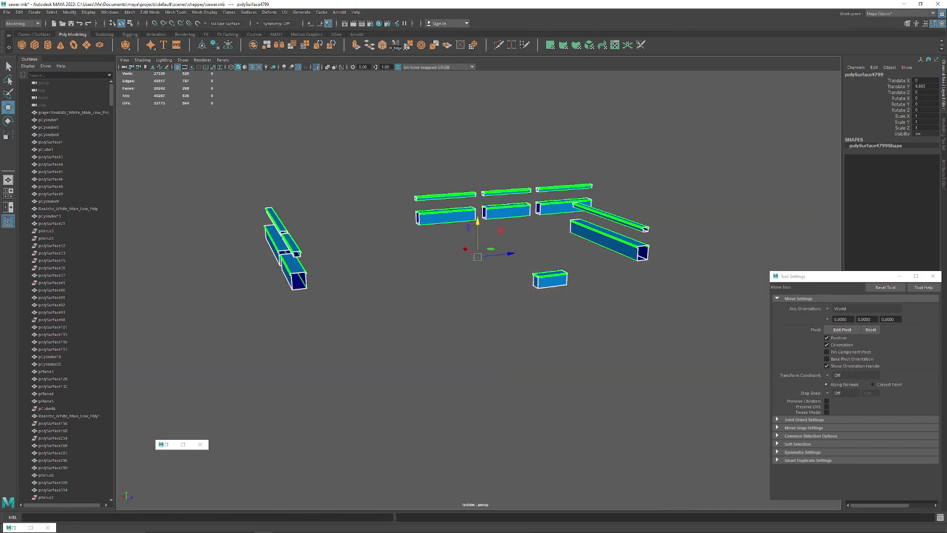
Step: Assign the existing ambient occlusion material to the isolated beam copy and clear the selection
scroll(440, 182, "up", 4)
middle_click_drag(440, 182, 439, 199, "alt")
right_click(438, 199)
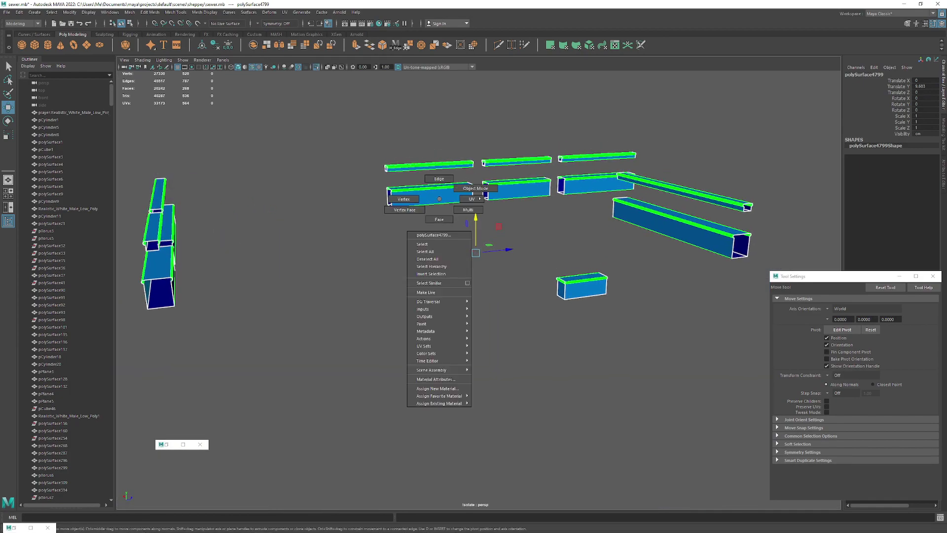
mouse_move(439, 403)
left_click(496, 368)
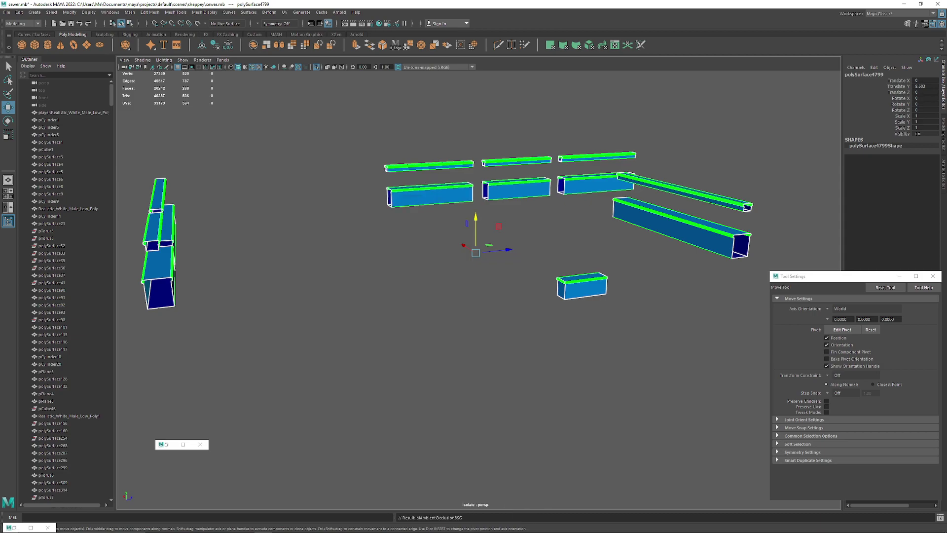
scroll(686, 219, "down", 3)
left_click_drag(686, 218, 584, 253, "alt")
left_click(681, 217)
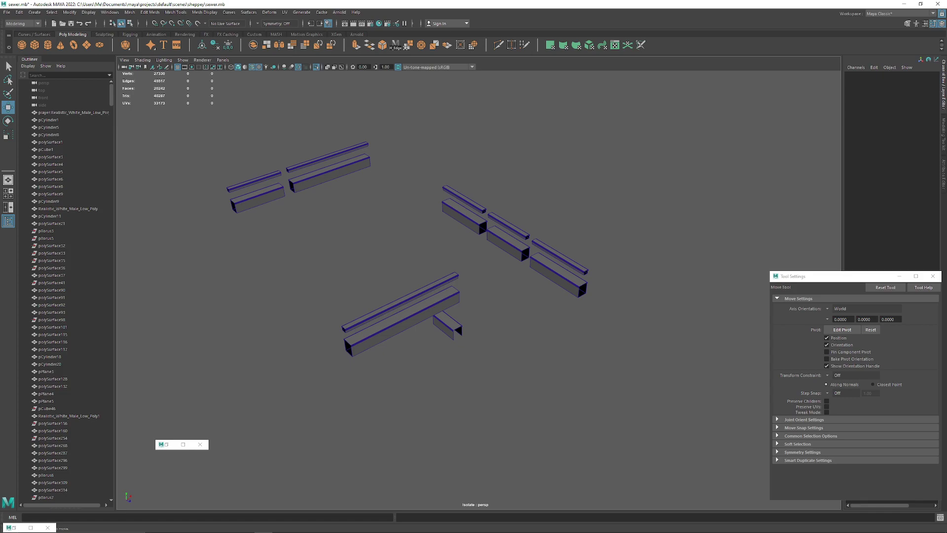
Step: Examine the isolated beams and rails up close, checking their front faces and rounded upper edges
left_click_drag(444, 276, 503, 261, "alt")
scroll(533, 198, "up", 5)
middle_click_drag(503, 262, 468, 374, "alt")
scroll(468, 345, "up", 4)
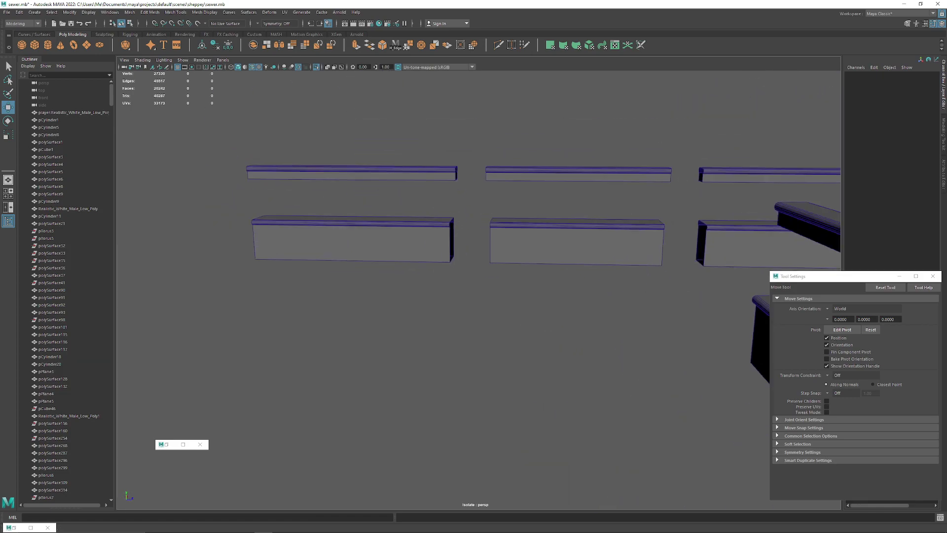
middle_click_drag(469, 296, 454, 355, "alt")
scroll(454, 345, "up", 4)
left_click(493, 296)
scroll(494, 296, "down", 10)
left_click_drag(493, 296, 513, 296, "alt")
middle_click_drag(513, 296, 517, 244, "alt")
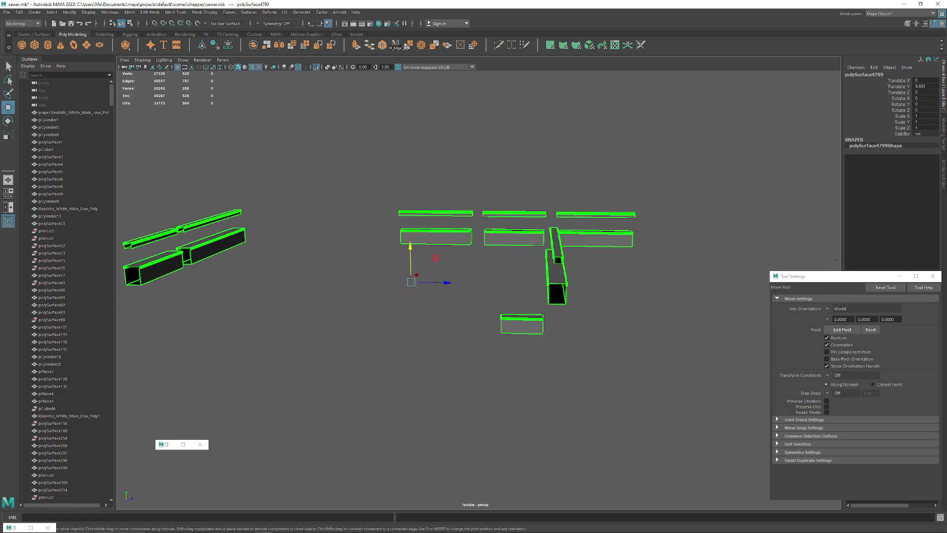
left_click_drag(518, 244, 676, 247, "alt")
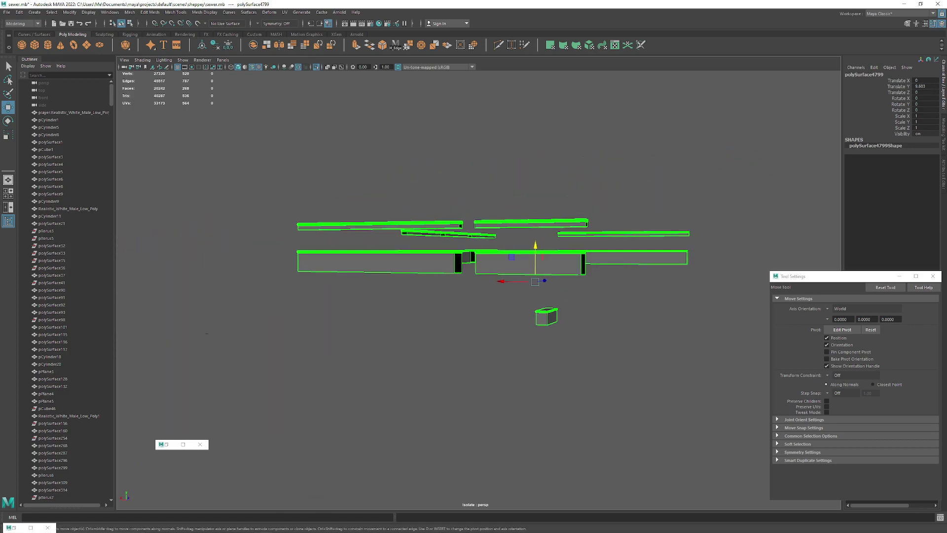
right_click_drag(401, 206, 401, 242)
middle_click_drag(401, 242, 338, 271, "alt")
double_click(345, 265)
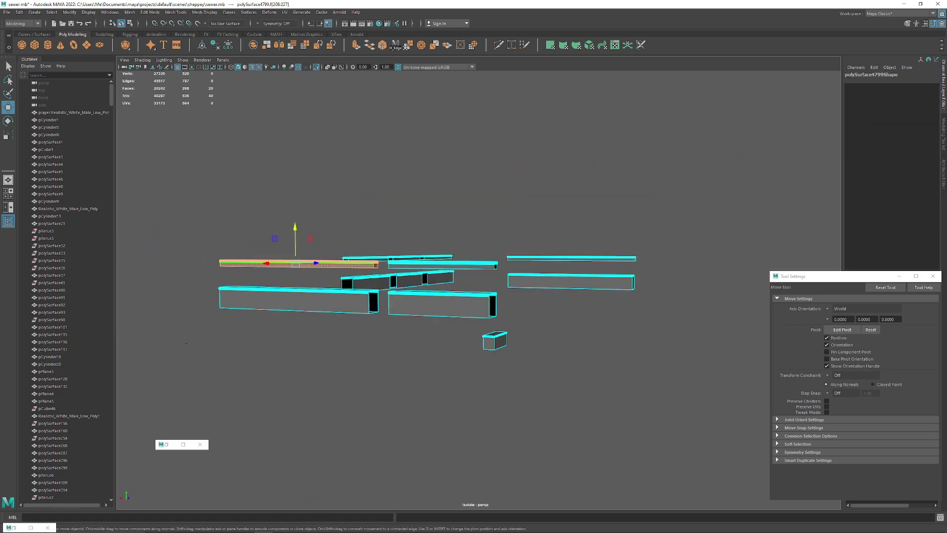
double_click(434, 266, "shift")
double_click(569, 258, "shift")
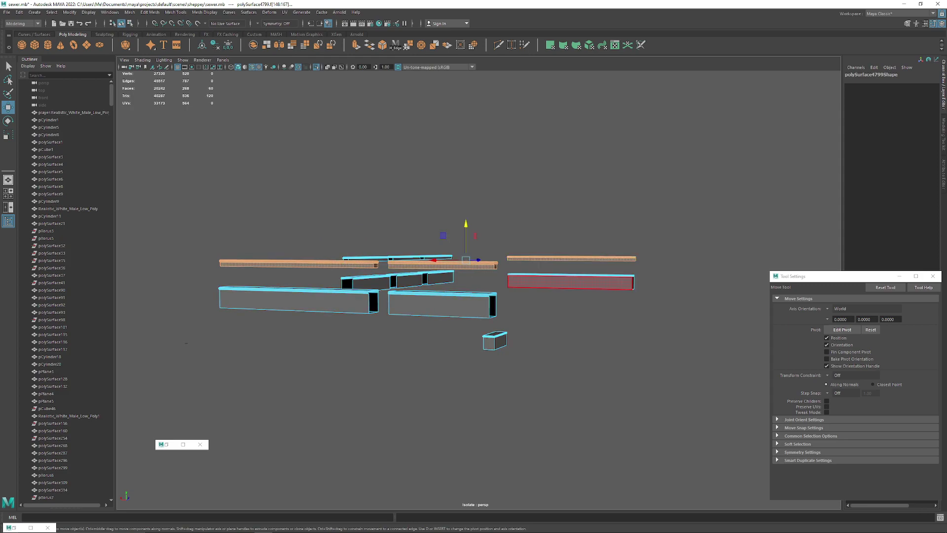
left_click_drag(570, 282, 471, 281, "alt")
double_click(529, 231, "shift")
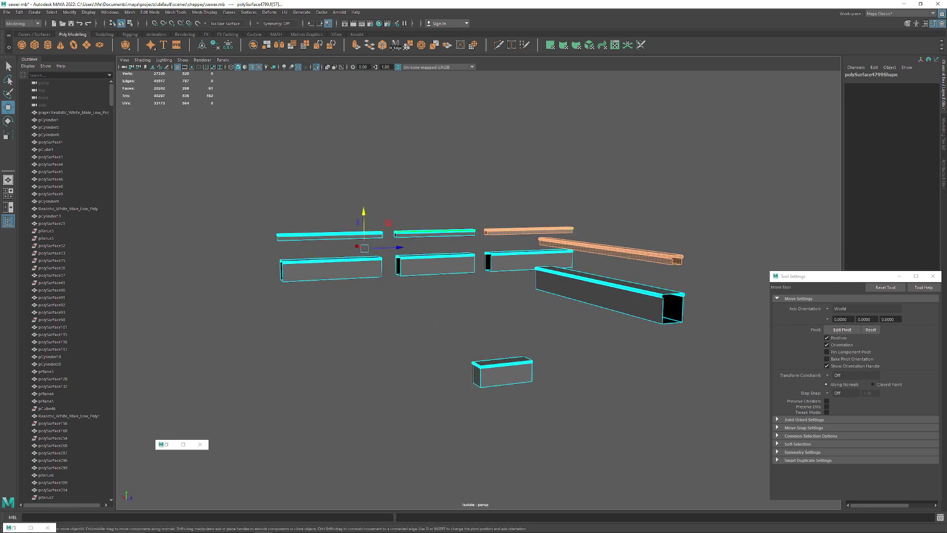
double_click(435, 234, "shift")
double_click(335, 237, "shift")
scroll(335, 239, "down", 4)
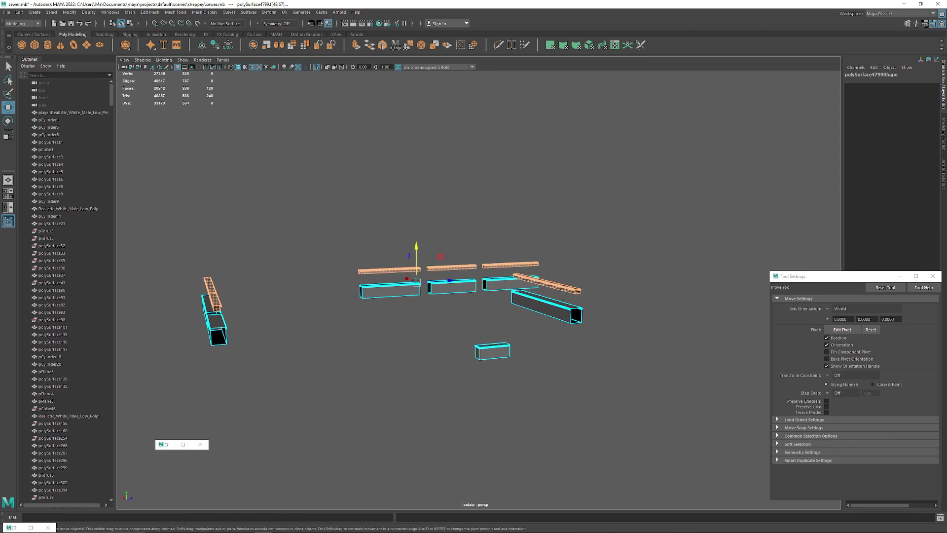
left_click(382, 231)
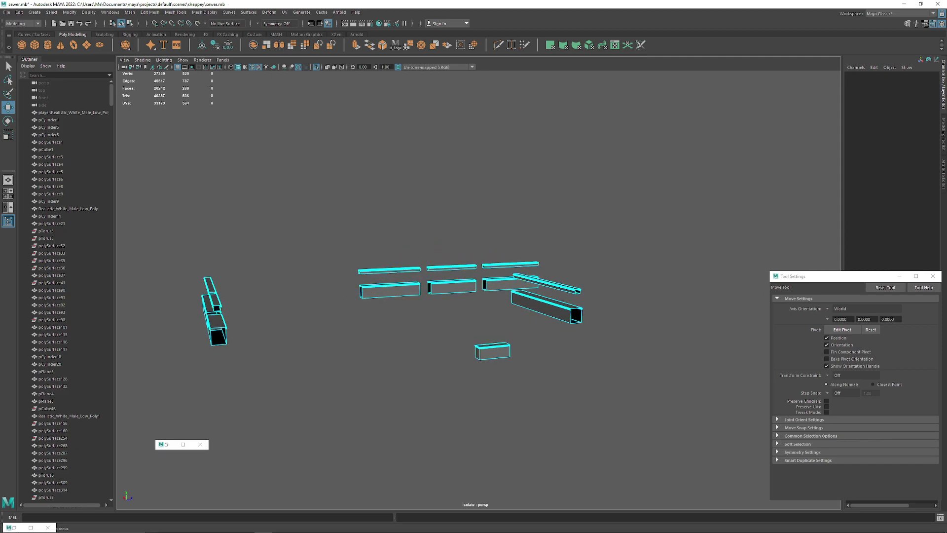
Step: Select all faces of the six thin rails above the beams in the isolated mesh
right_click_drag(434, 265, 462, 245)
left_click_drag(459, 251, 516, 249, "alt")
scroll(516, 249, "up", 1)
middle_click_drag(515, 250, 544, 259, "alt")
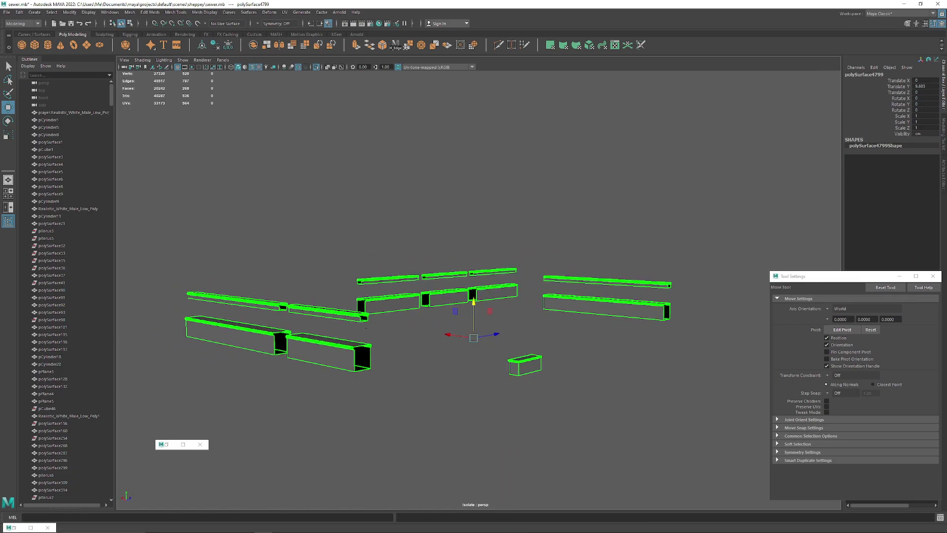
right_click_drag(270, 302, 271, 323)
double_click(320, 309)
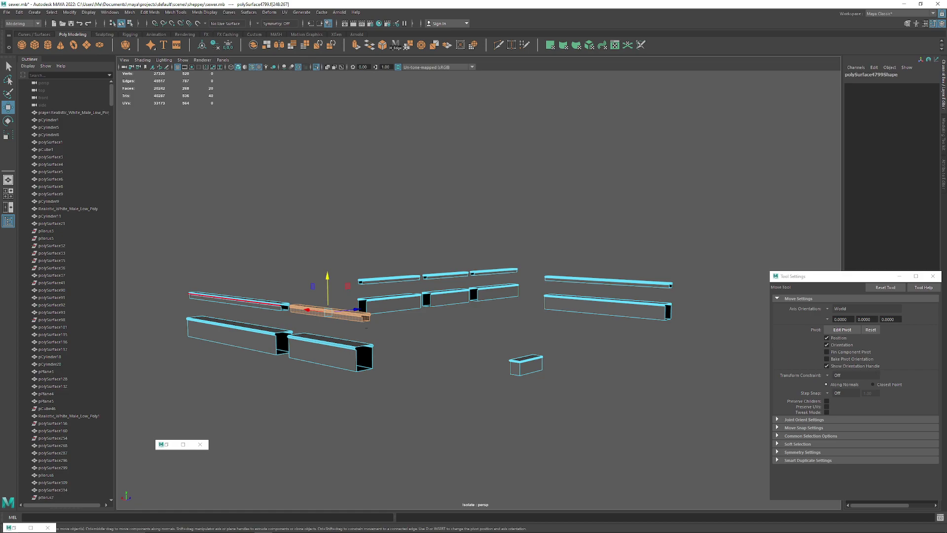
left_click(237, 299, "shift")
left_click(390, 280, "shift")
left_click(447, 274, "shift")
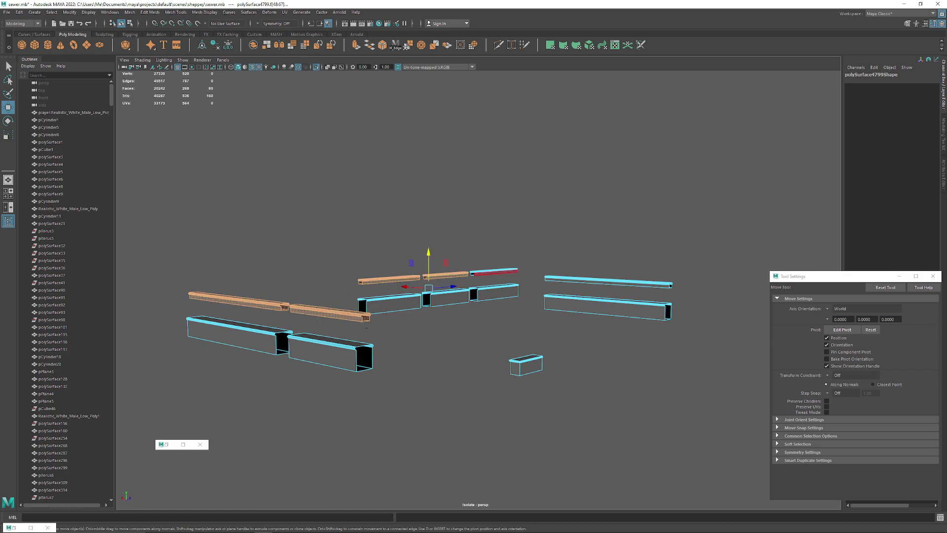
left_click(493, 271, "shift")
left_click(607, 282, "shift")
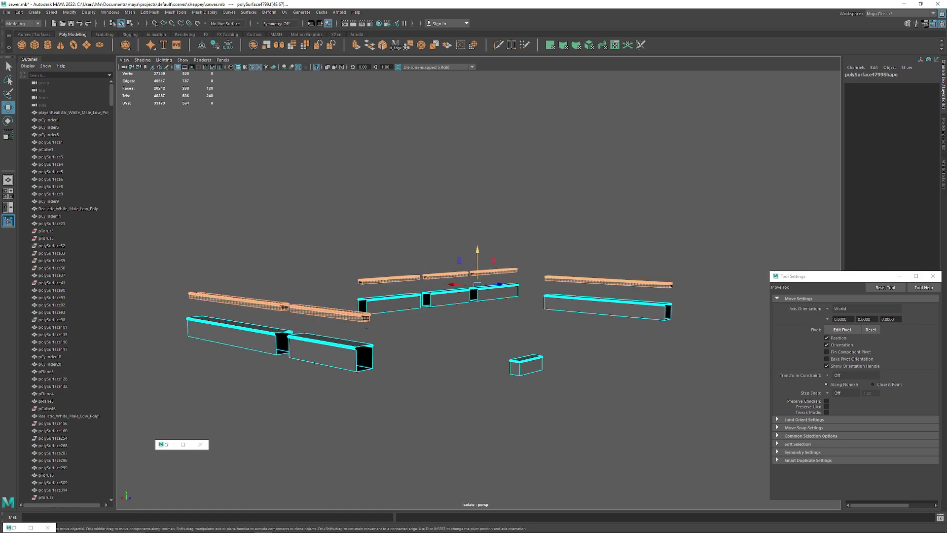
Step: Raise the selected rail faces well above the thick beams, then return to object mode with nothing selected
left_click_drag(477, 250, 232, 181)
left_click_drag(422, 188, 422, 170)
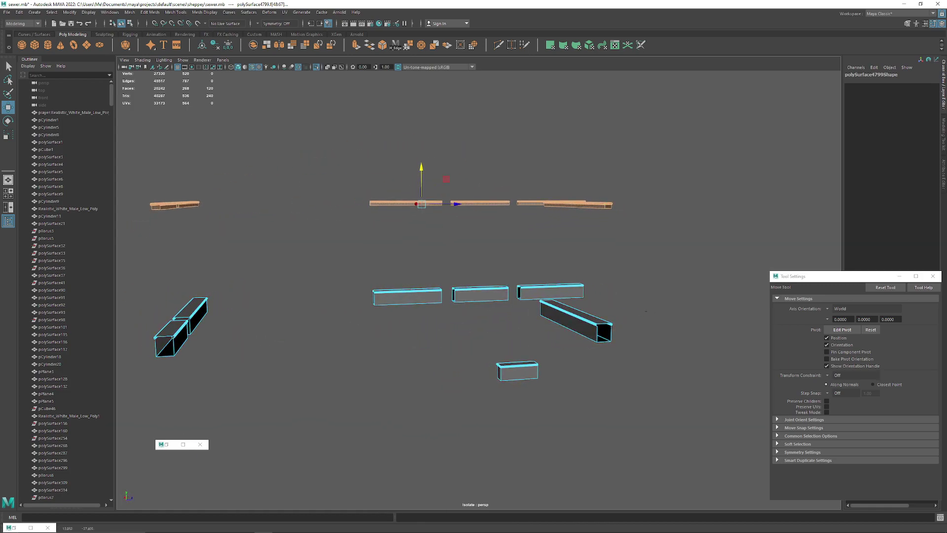
left_click(493, 242)
left_click_drag(493, 241, 463, 262, "alt")
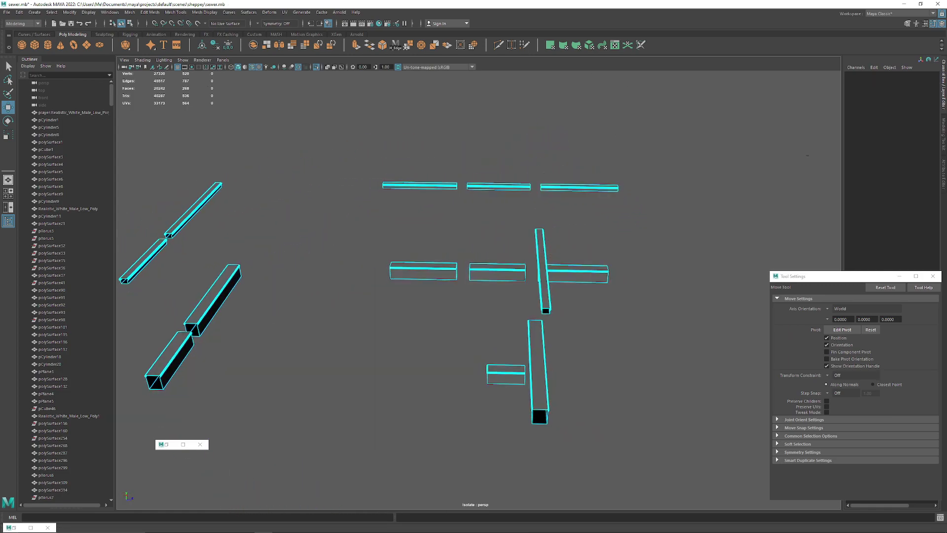
left_click_drag(315, 203, 345, 195, "alt")
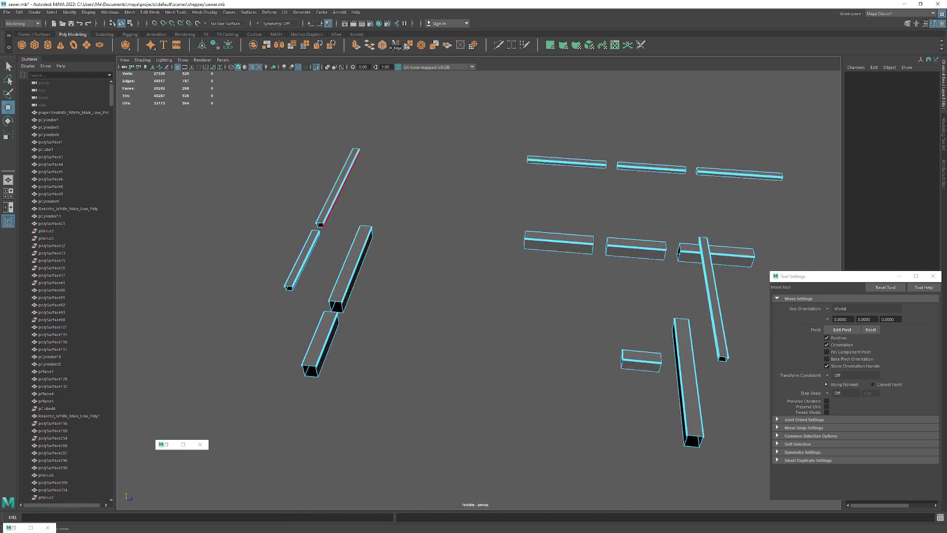
right_click_drag(346, 164, 379, 153)
left_click(395, 158)
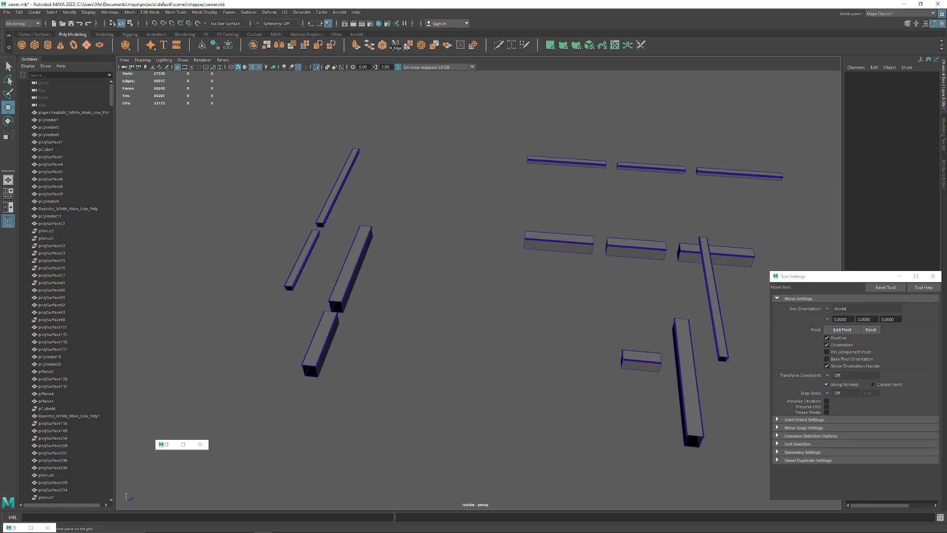
Step: Create a polygon plane, move it over to the isolated beams and frame it in the view
left_click(87, 45)
scroll(345, 237, "down", 5)
left_click_drag(345, 237, 424, 212, "alt")
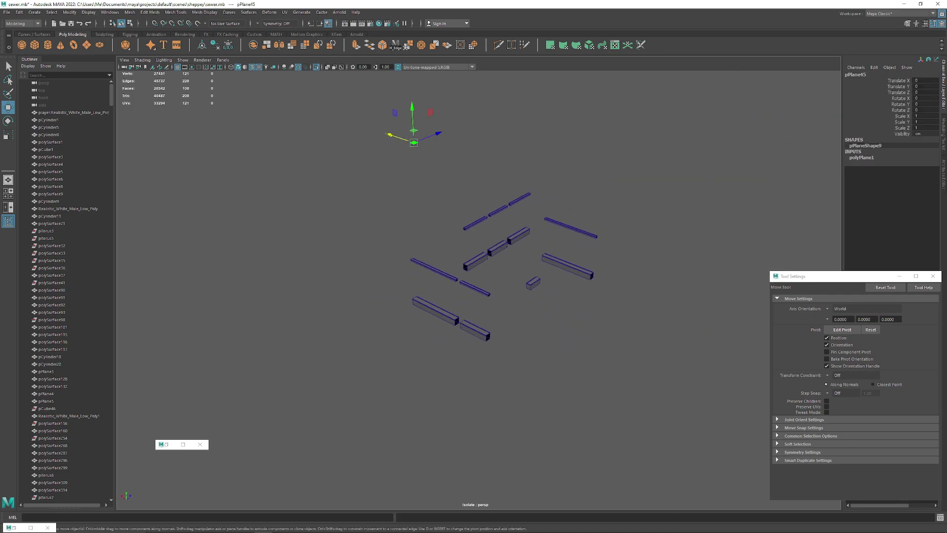
left_click_drag(414, 143, 461, 338)
key("f")
Step: Duplicate the polygon plane, then reselect pPlane45 and slide it along Z beneath the short beam
scroll(434, 295, "down", 10)
key("ctrl+d")
scroll(374, 323, "up", 7)
left_click(486, 303)
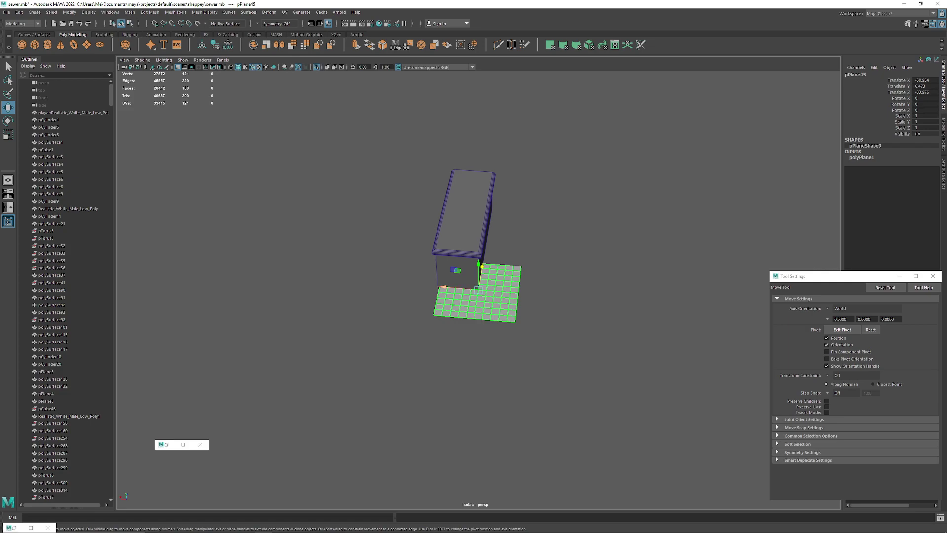
left_click_drag(444, 287, 373, 280)
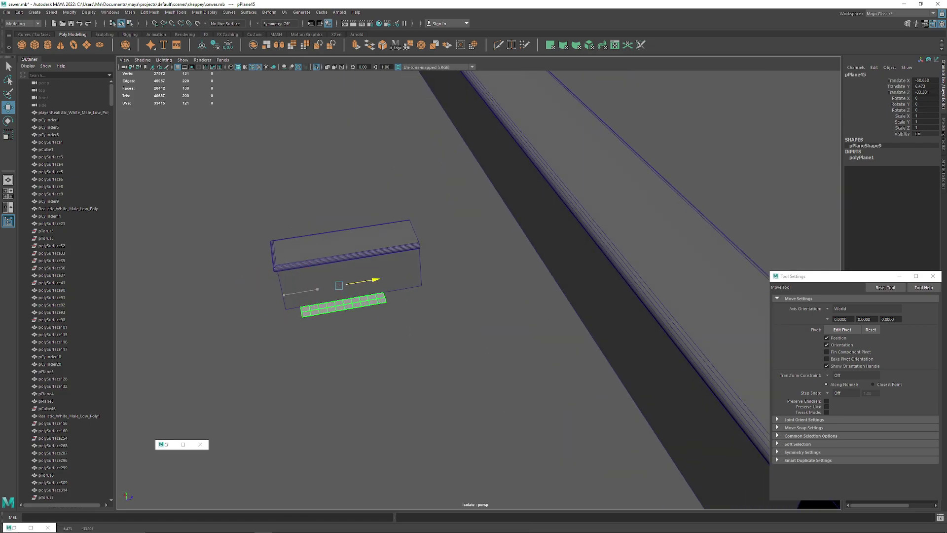
Step: Scale the plane to about 2.2 in Z so it extends past both ends of the short beam
key("e")
key("r")
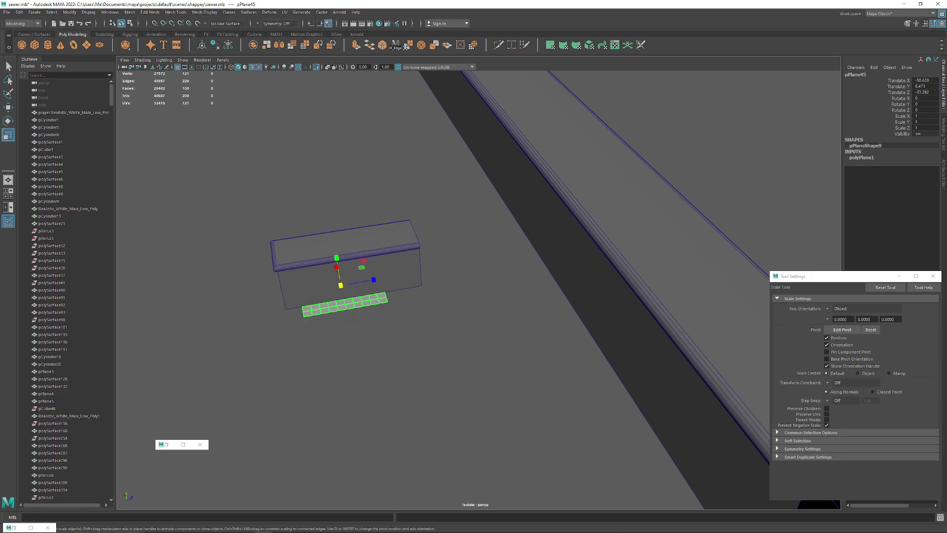
left_click_drag(373, 280, 413, 273)
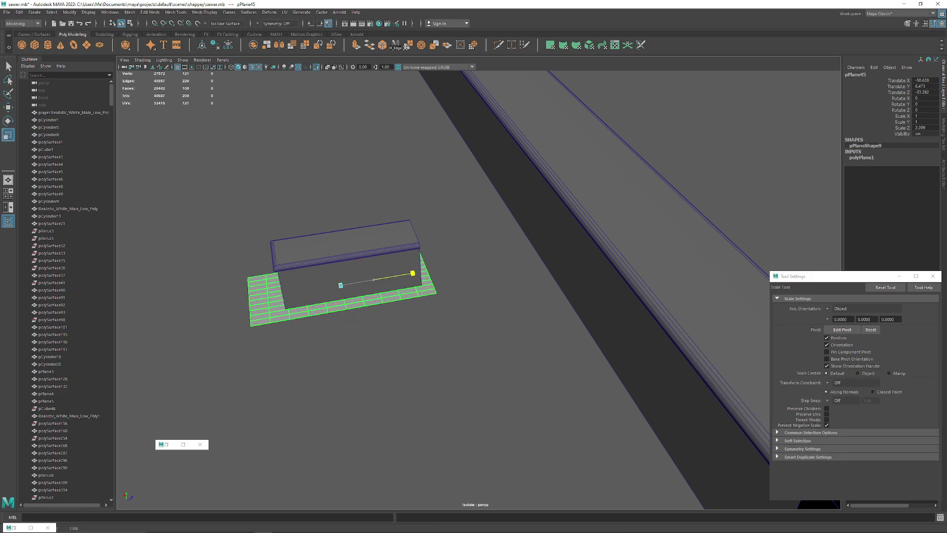
scroll(414, 273, "up", 1)
middle_click_drag(413, 273, 471, 257, "alt")
scroll(471, 258, "up", 4)
mouse_move(471, 258)
left_mouse_down("alt")
mouse_move(547, 244)
mouse_move(444, 217)
mouse_move(461, 247)
left_mouse_up("alt")
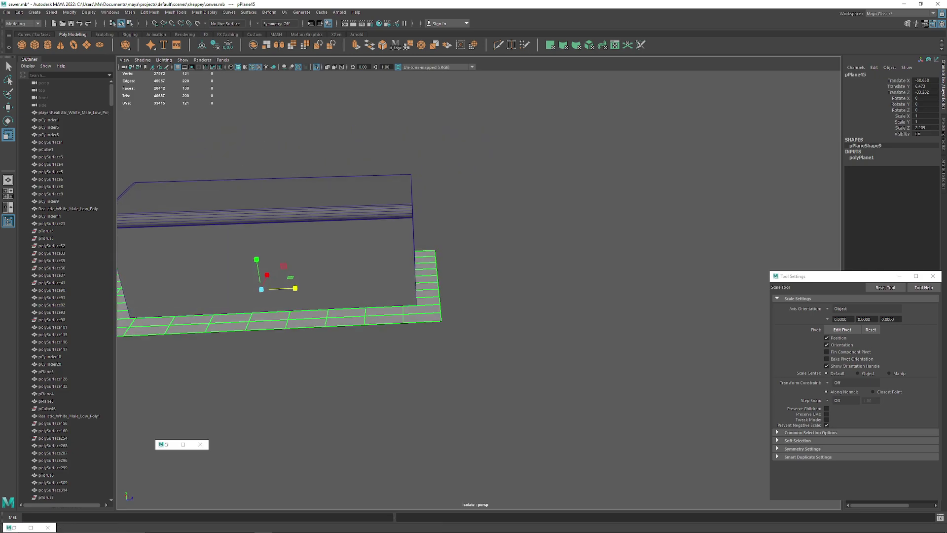
Step: Widen the plane beneath the short beam to about 1.18 in X and shift it sideways to centre it under the beam
scroll(462, 247, "up", 2)
middle_click_drag(461, 246, 517, 230, "alt")
scroll(493, 247, "down", 4)
middle_click_drag(395, 266, 461, 254, "alt")
left_click_drag(395, 261, 523, 269, "alt")
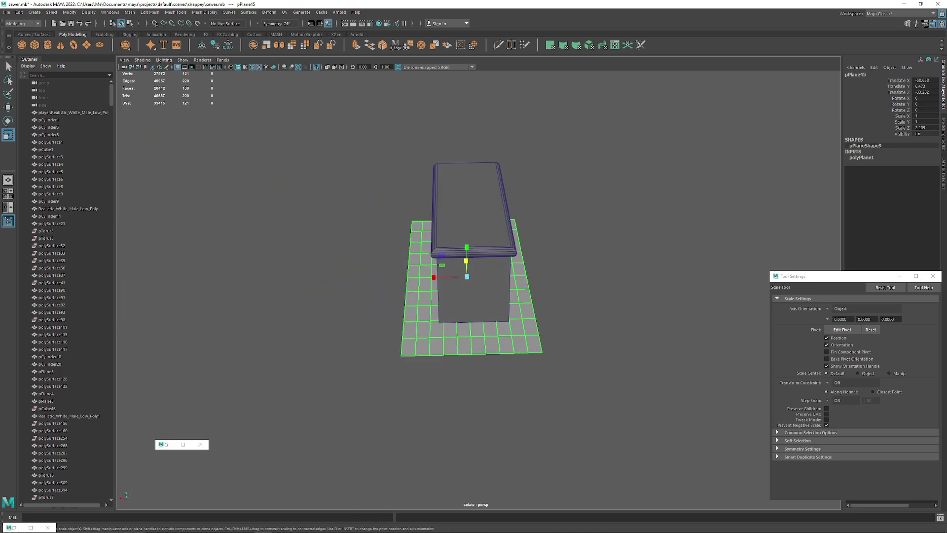
left_click_drag(434, 278, 428, 277)
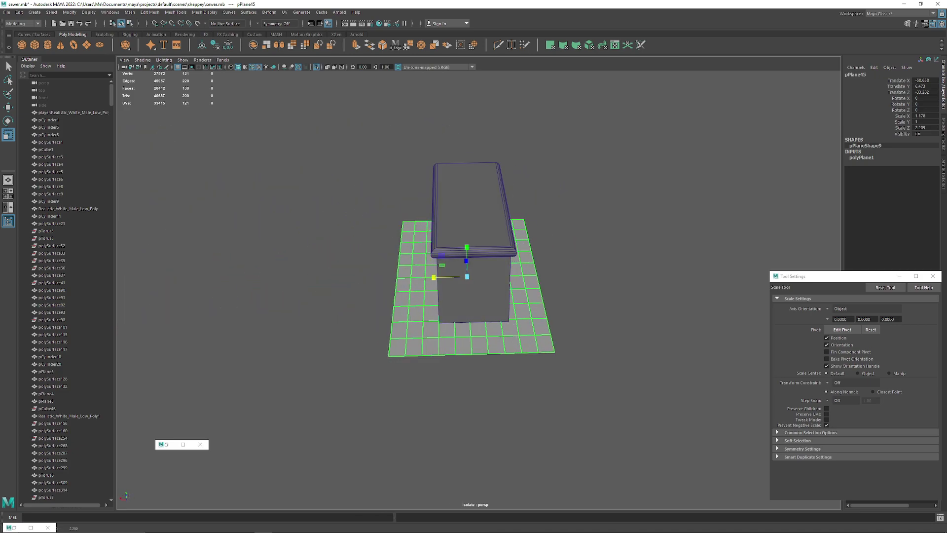
key("w")
left_click_drag(432, 277, 440, 277)
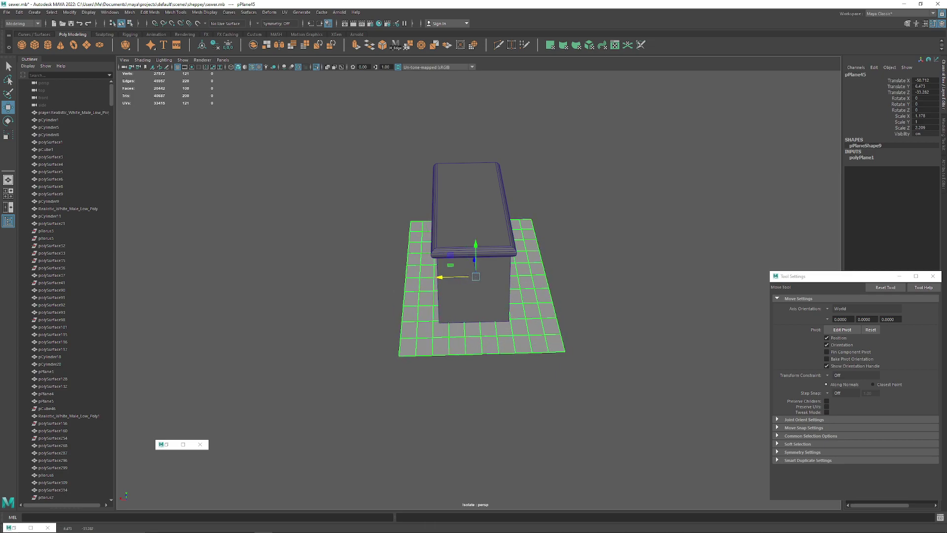
Step: Duplicate the spare flat plane, slide the copy along Z toward the short beam and set its Rotate X to -90
left_click(582, 222)
left_click_drag(582, 222, 449, 185, "alt")
scroll(449, 185, "down", 2)
scroll(449, 185, "down", 2)
middle_click_drag(448, 185, 690, 158, "alt")
left_click(278, 247)
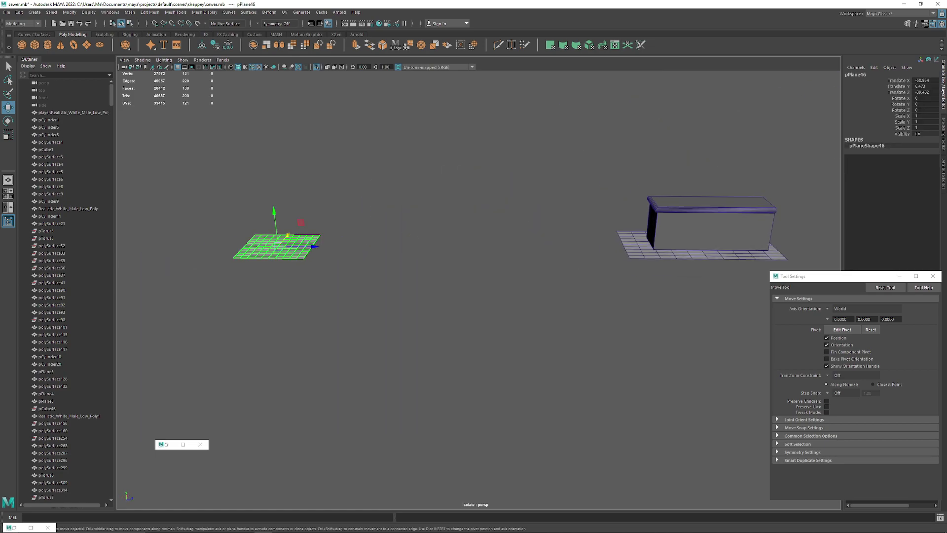
key("ctrl+d")
left_click_drag(314, 245, 485, 213)
key("e")
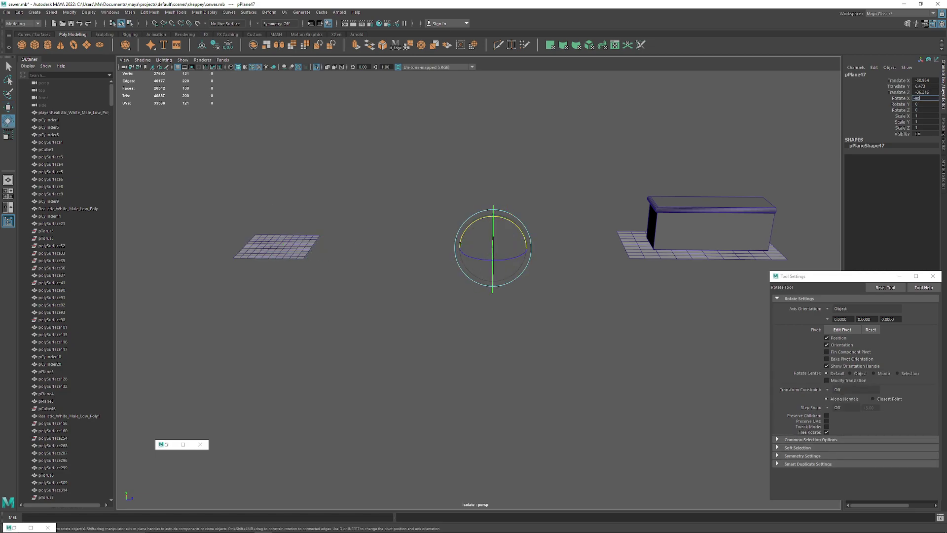
key("w")
left_click_drag(355, 335, 296, 153, "alt")
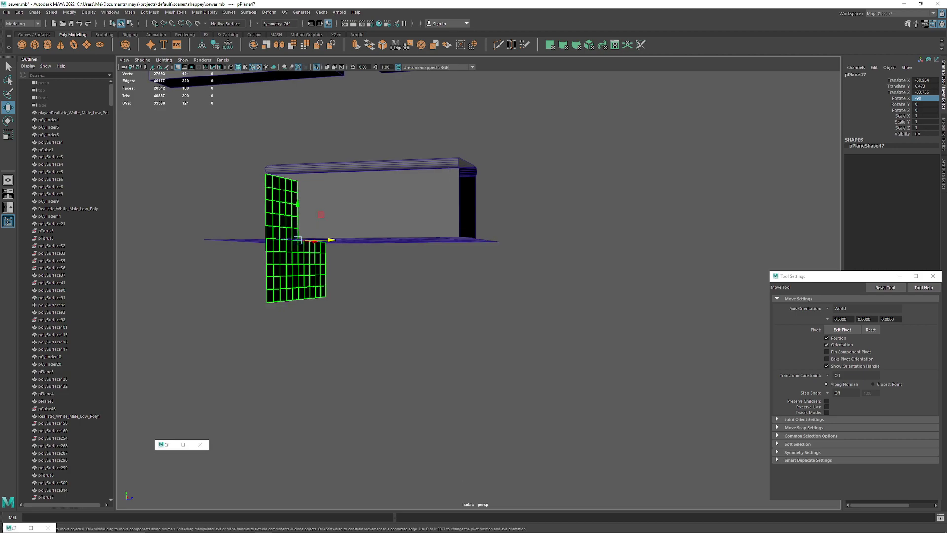
Step: Snap the upright plane to the short beam's end and shift it in X and Y to centre it on the end
key("v")
left_click_drag(332, 240, 348, 258)
left_click_drag(468, 240, 554, 212)
left_click_drag(458, 206, 459, 157)
left_click_drag(459, 158, 691, 217, "alt")
scroll(691, 218, "down", 3)
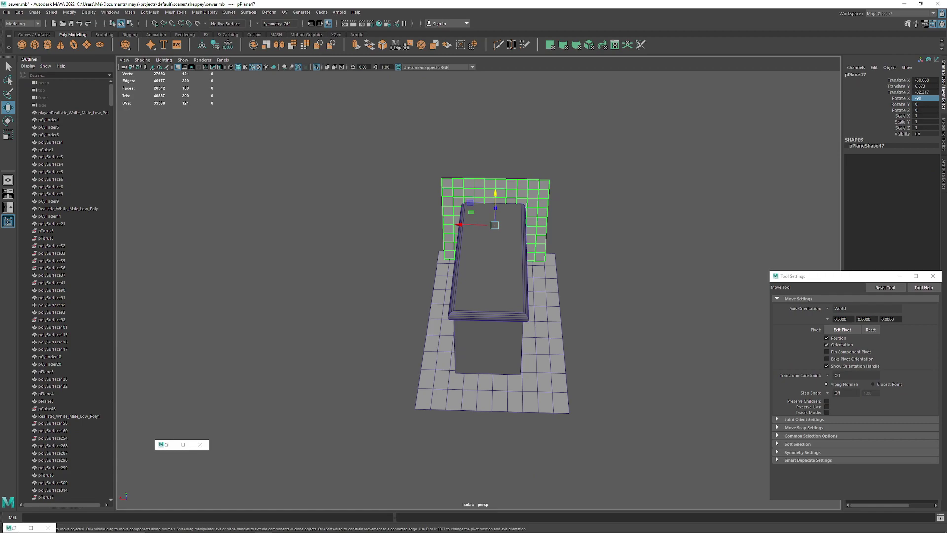
Step: Scale the upright plane to about 1.4 in X and 1.44 in Z so it extends beyond the short beam's end
key("r")
left_click_drag(461, 224, 351, 179)
left_click_drag(485, 230, 562, 235)
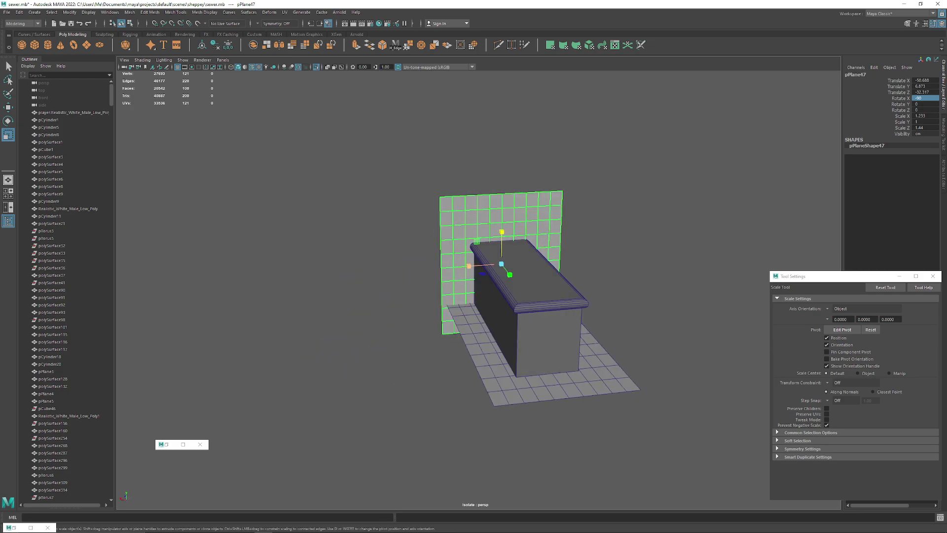
left_click_drag(469, 266, 464, 267)
right_click_drag(545, 221, 580, 210)
left_click(617, 222)
left_click_drag(616, 222, 503, 241, "alt")
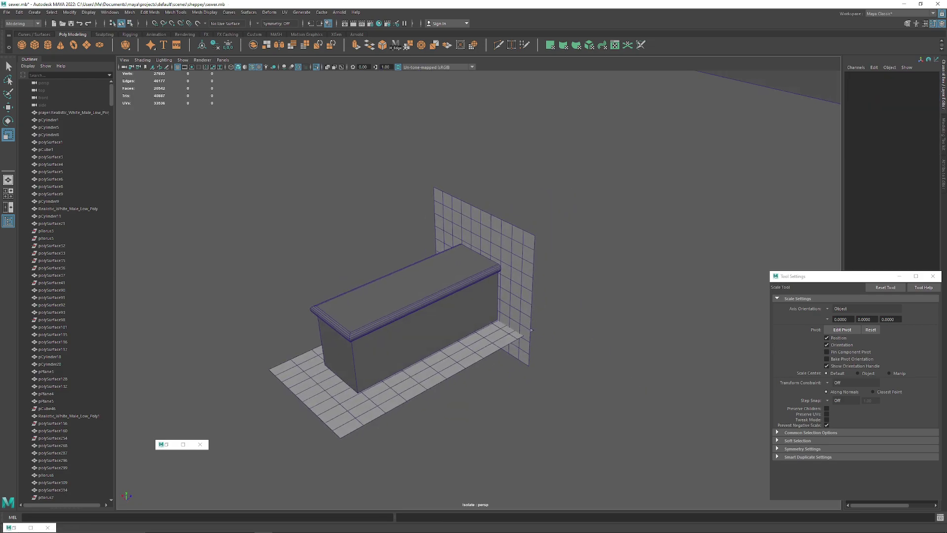
Step: Widen the horizontal plane beneath the short beam slightly in X, then deselect it
scroll(478, 291, "down", 2)
middle_click_drag(400, 367, 466, 291, "alt")
left_click(464, 292)
left_click_drag(444, 281, 548, 300, "alt")
left_click_drag(480, 278, 474, 279)
left_click(602, 246)
scroll(567, 257, "down", 5)
Step: Duplicate the upright end plane of the short beam and raise the copy well above it along Y
left_click_drag(568, 257, 444, 247, "alt")
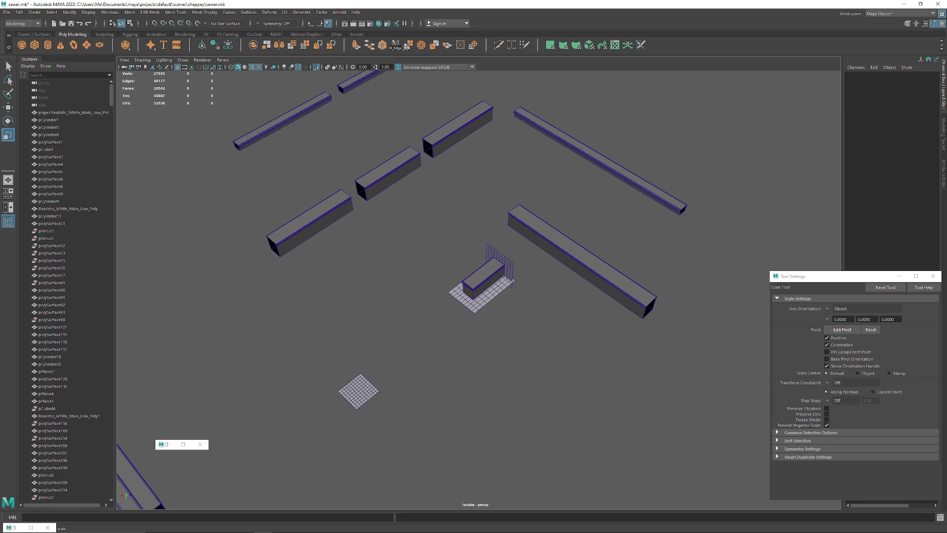
left_click_drag(479, 281, 411, 276, "alt")
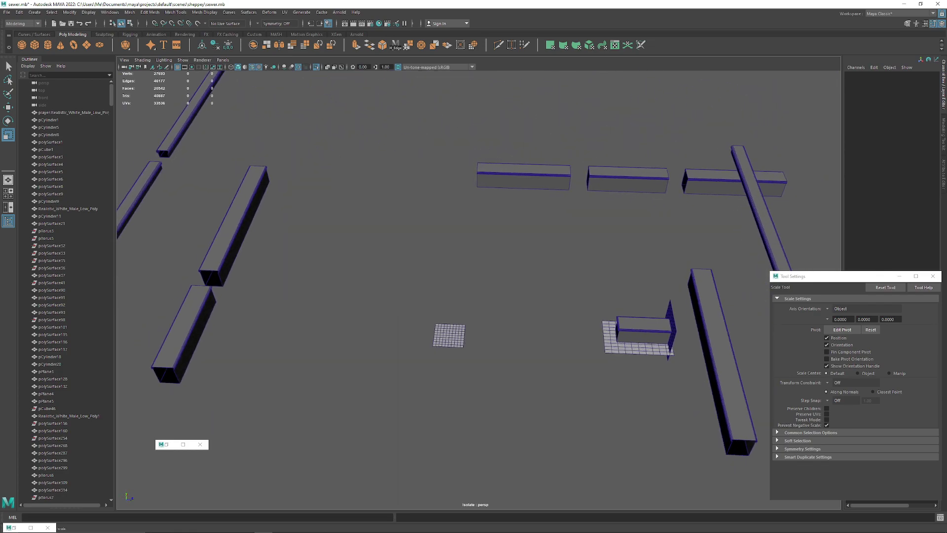
middle_click_drag(411, 276, 367, 273, "alt")
scroll(367, 274, "up", 5)
left_click_drag(367, 274, 468, 276, "alt")
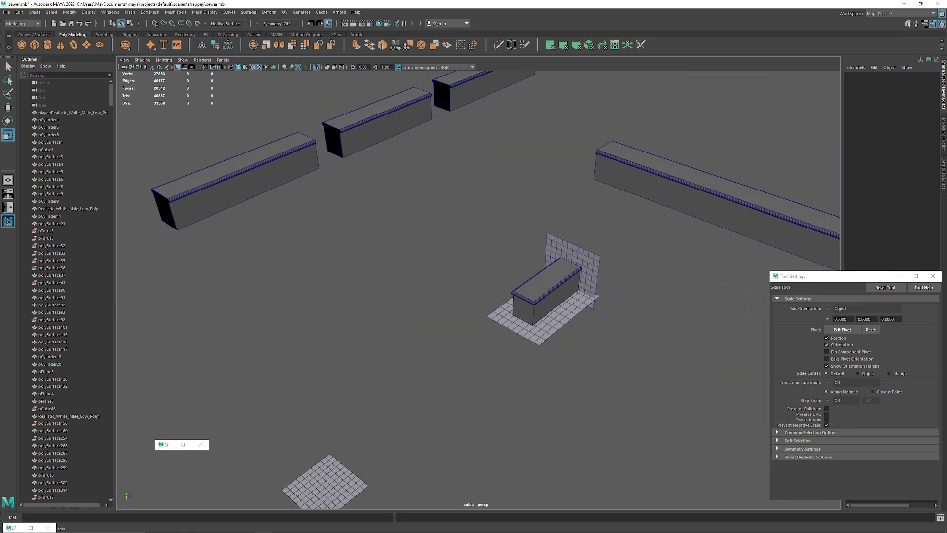
left_click(586, 266)
middle_click_drag(586, 267, 546, 326, "alt")
key("w")
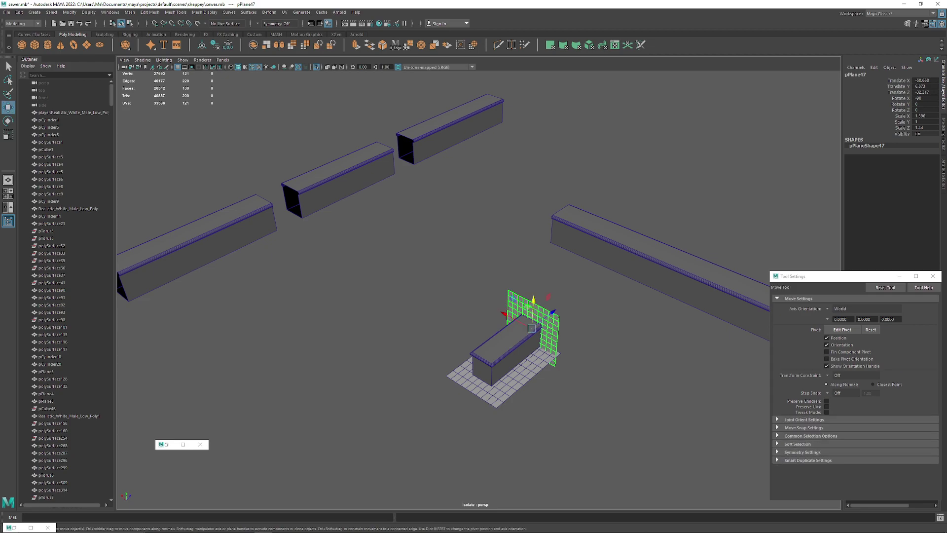
key("ctrl+d")
left_click_drag(533, 300, 538, 183)
scroll(537, 183, "up", 4)
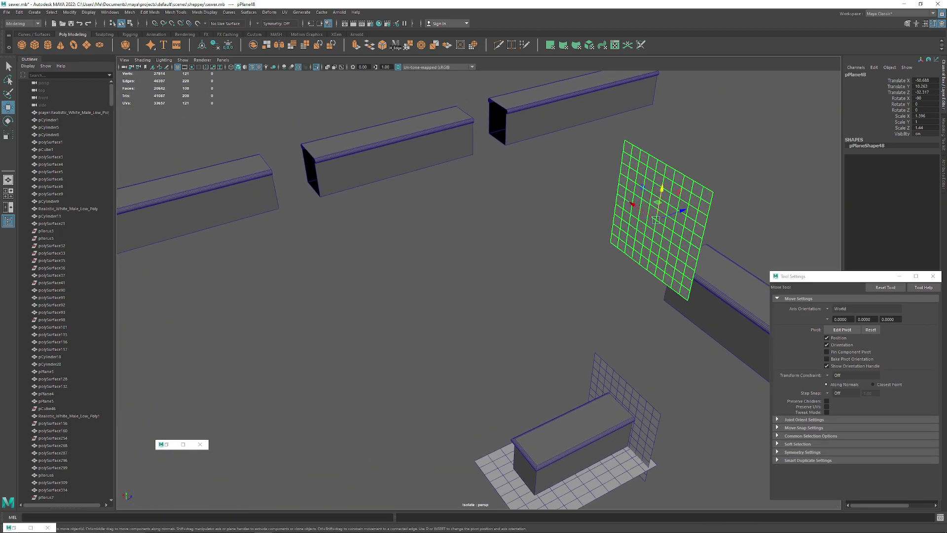
Step: Snap the raised plane to the inner end of the first thick beam in the three-beam row and centre it in X and Y
key("v")
left_click_drag(656, 220, 383, 180)
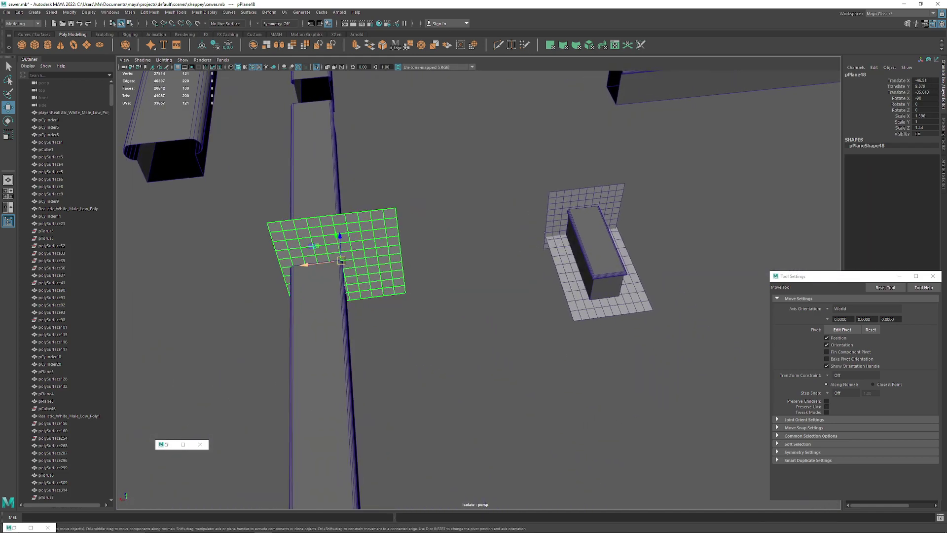
left_click_drag(305, 265, 194, 205)
middle_click_drag(195, 205, 288, 302, "alt")
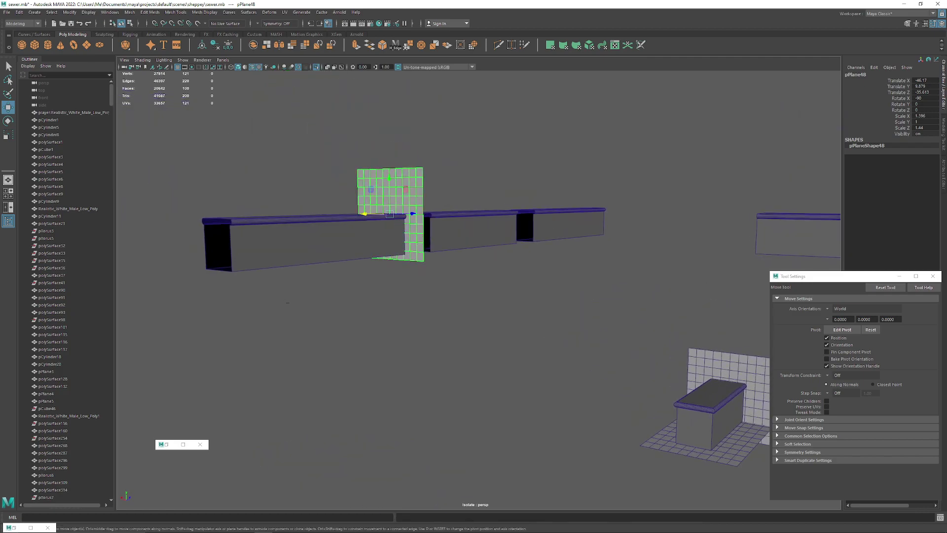
left_click_drag(389, 178, 239, 229)
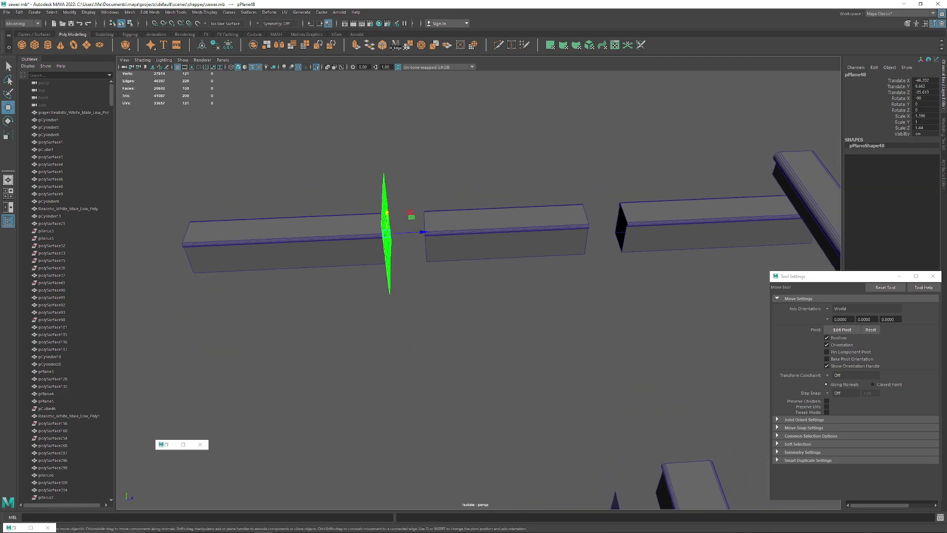
Step: Duplicate the end plane four times along Z, placing copies at the other thick beam ends except the start of the third beam
key("ctrl+d")
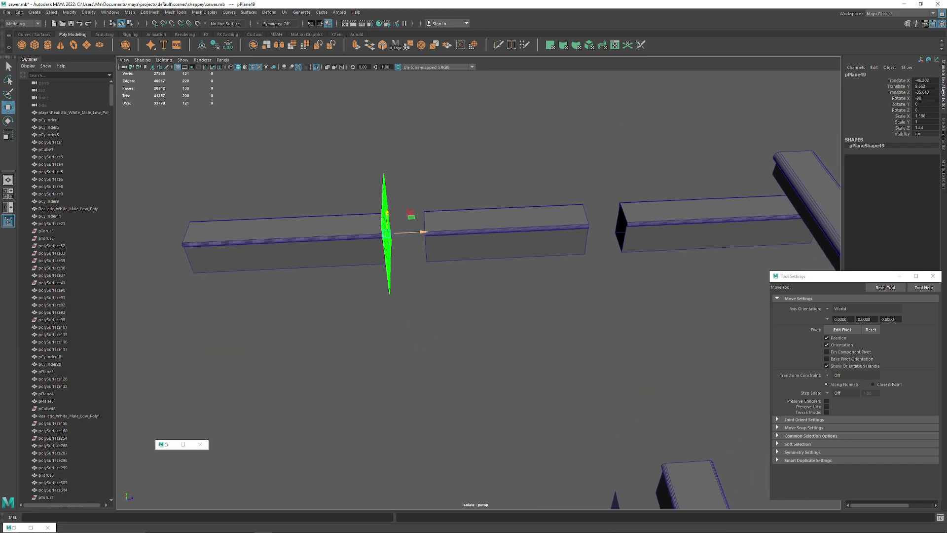
left_click_drag(417, 231, 657, 221)
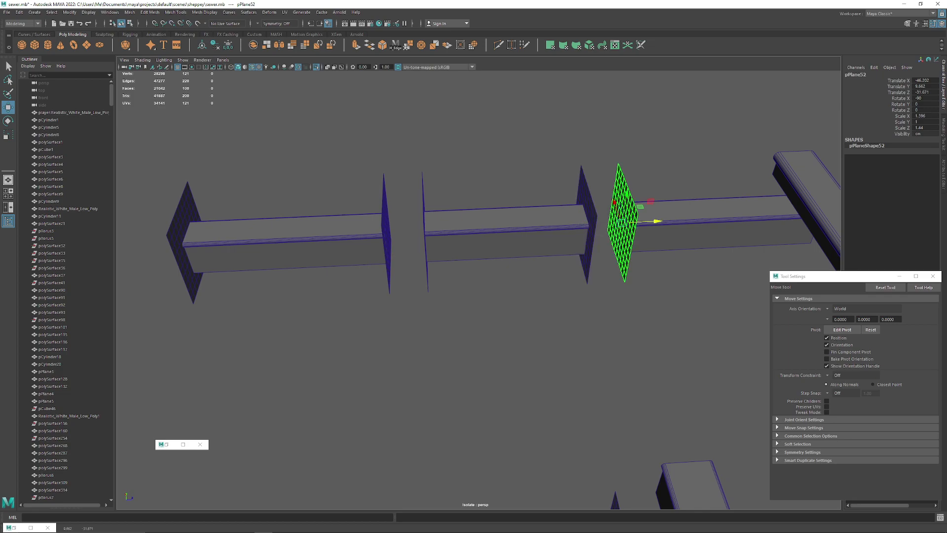
middle_click_drag(657, 221, 398, 239, "alt")
left_click_drag(398, 240, 590, 231)
Step: Reverse the normals of the end planes at the starts of the second and first thick beams
left_click(606, 296)
left_click_drag(607, 296, 498, 296, "alt")
left_click(348, 173)
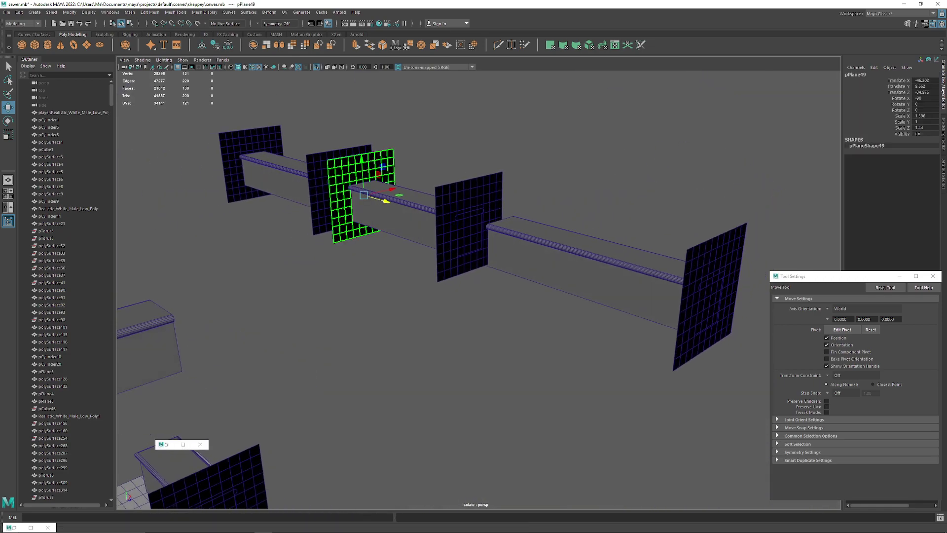
left_click(175, 12)
mouse_move(205, 11)
left_click(211, 46)
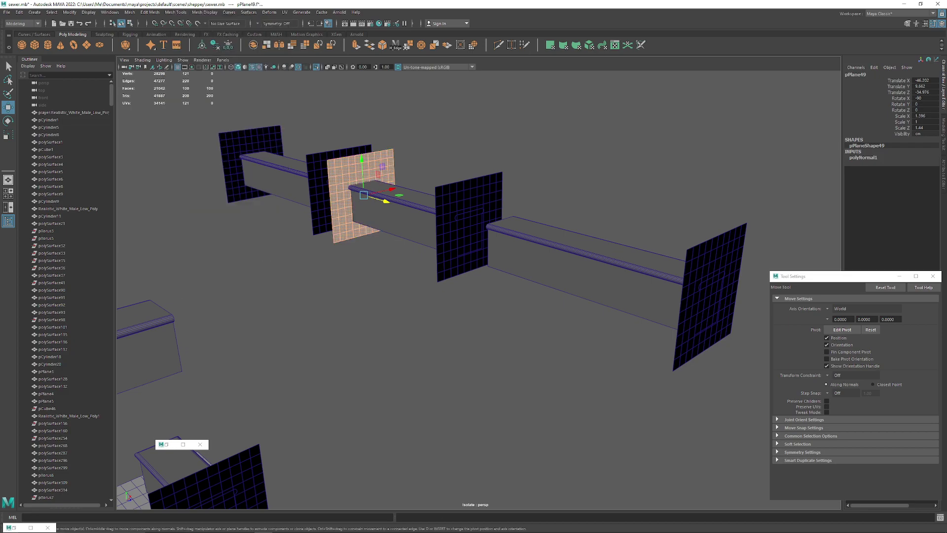
left_click(414, 316)
left_click_drag(414, 316, 604, 313, "alt")
left_click(395, 262)
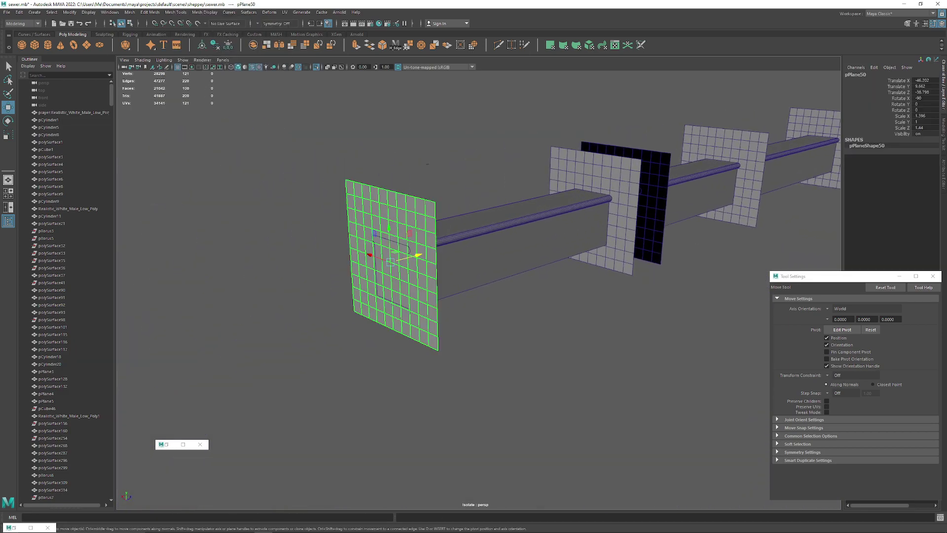
key("g")
left_click(557, 335)
Step: Duplicate the reversed plane at the second thick beam's start and snap the copy along Z to the third beam's start
left_click_drag(557, 335, 473, 323, "alt")
middle_click_drag(296, 315, 486, 264, "alt")
left_click(313, 242)
left_click_drag(355, 276, 257, 281, "alt")
key("ctrl+d")
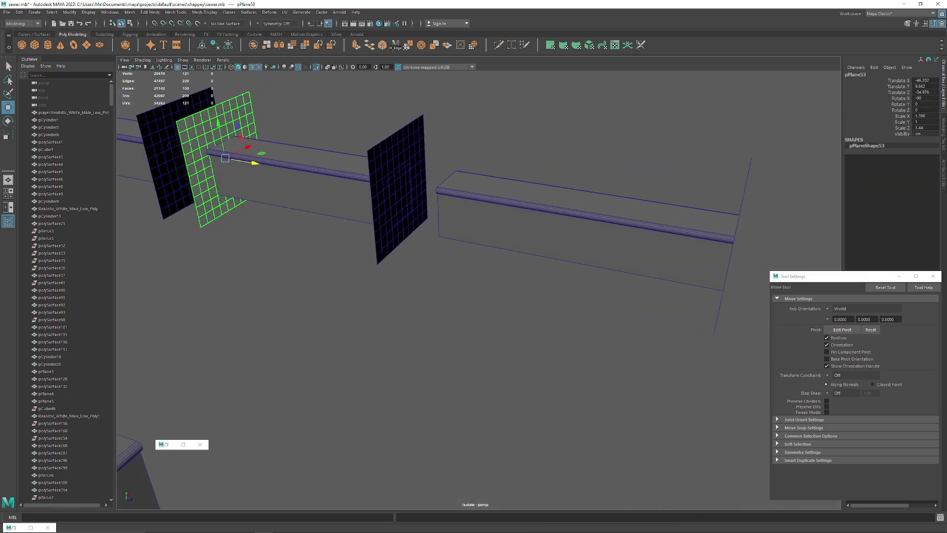
key("v")
left_click_drag(255, 163, 438, 191)
left_click(395, 305)
left_click_drag(365, 306, 469, 289, "alt")
scroll(394, 291, "down", 5)
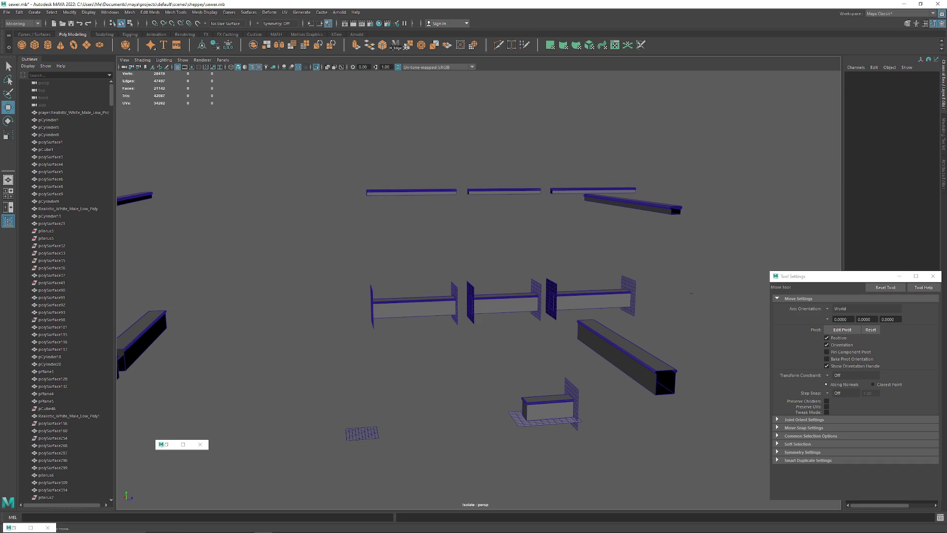
Step: Duplicate all six end planes of the thick beam row and raise the copies to about 11.94 in Y, around the thin beams above
left_click(471, 312)
left_click_drag(471, 312, 345, 284, "alt")
left_click_drag(283, 226, 673, 291)
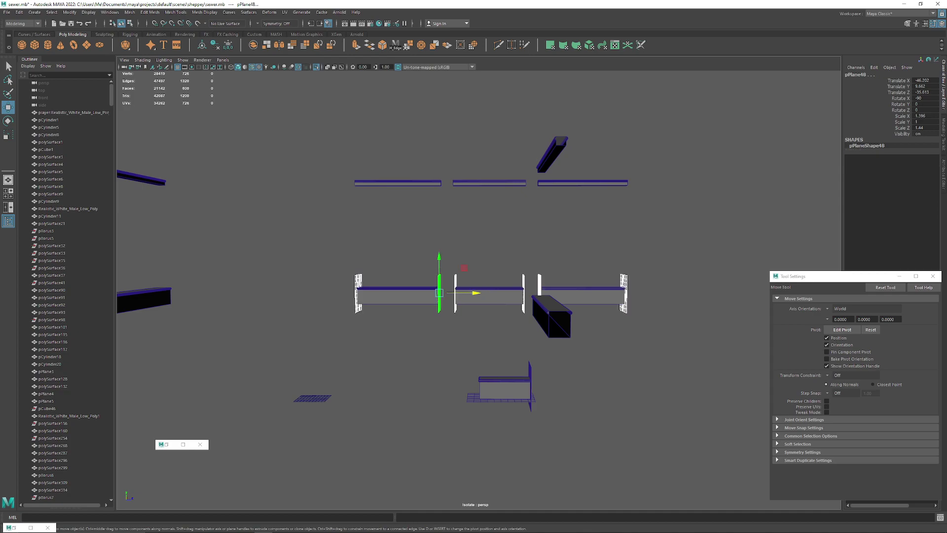
key("ctrl+d")
left_click_drag(438, 296, 439, 190)
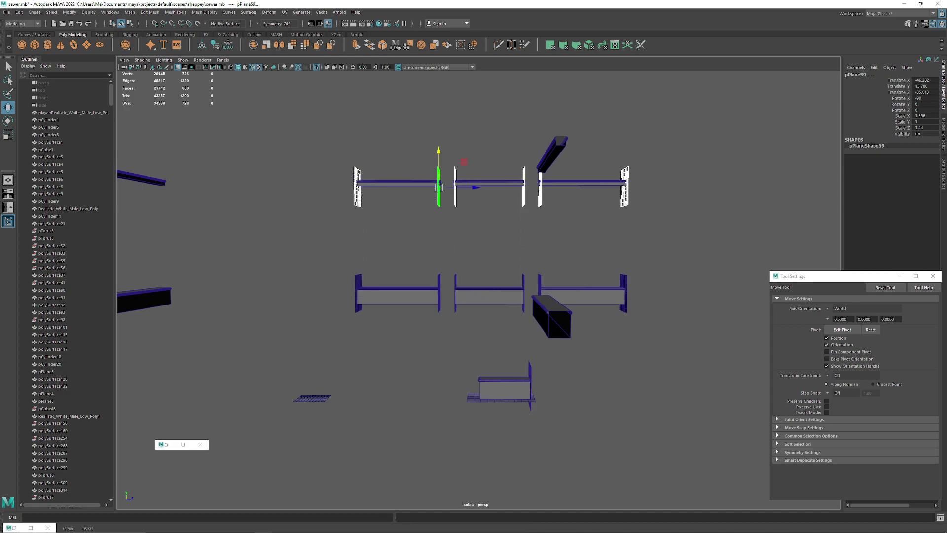
left_click_drag(443, 237, 375, 271, "alt")
scroll(494, 277, "up", 6)
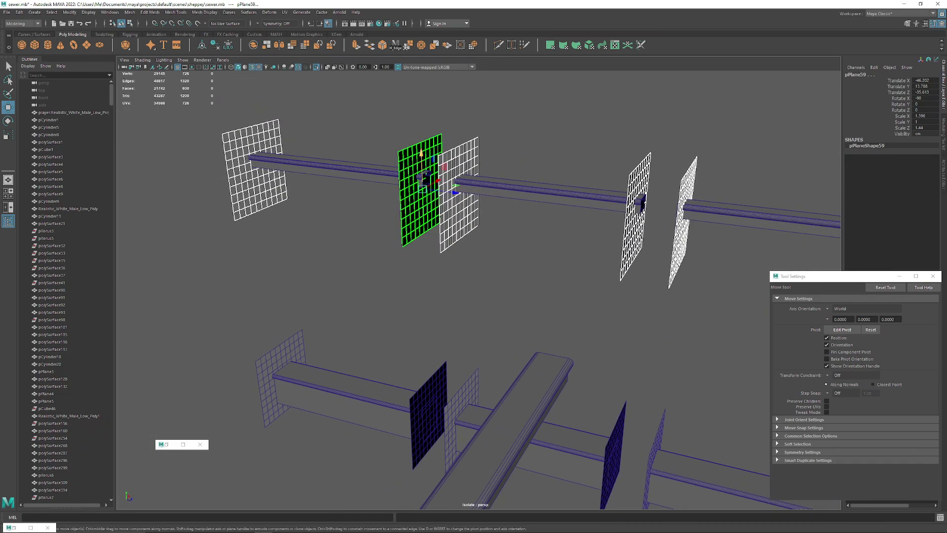
left_click_drag(422, 153, 422, 142)
Step: Snap the plane at the first thin beam's outer end along Z until it sits flush with the beam's end
left_click_drag(424, 207, 370, 247, "alt")
middle_click_drag(369, 222, 538, 271, "alt")
scroll(444, 247, "up", 5)
left_click(340, 198)
left_click_drag(340, 217, 405, 197, "alt")
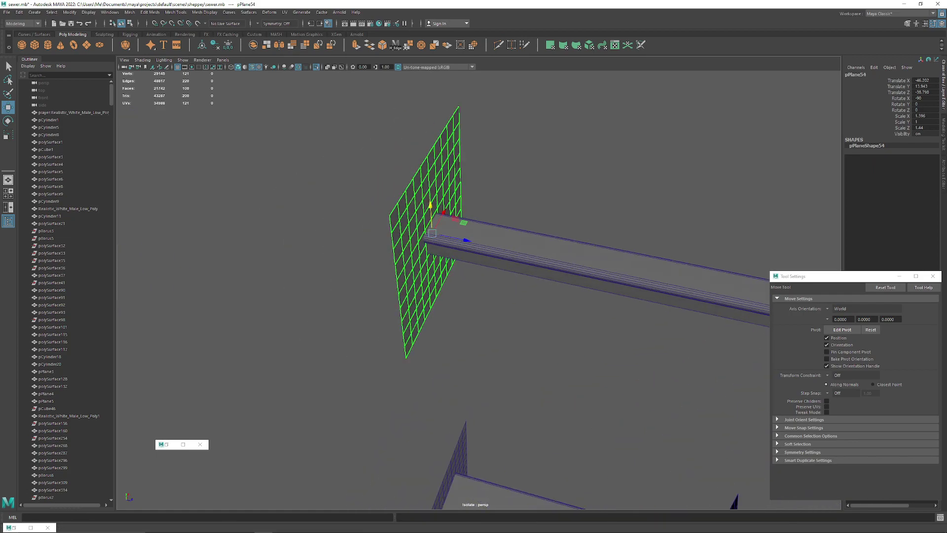
left_click_drag(424, 231, 505, 224, "alt")
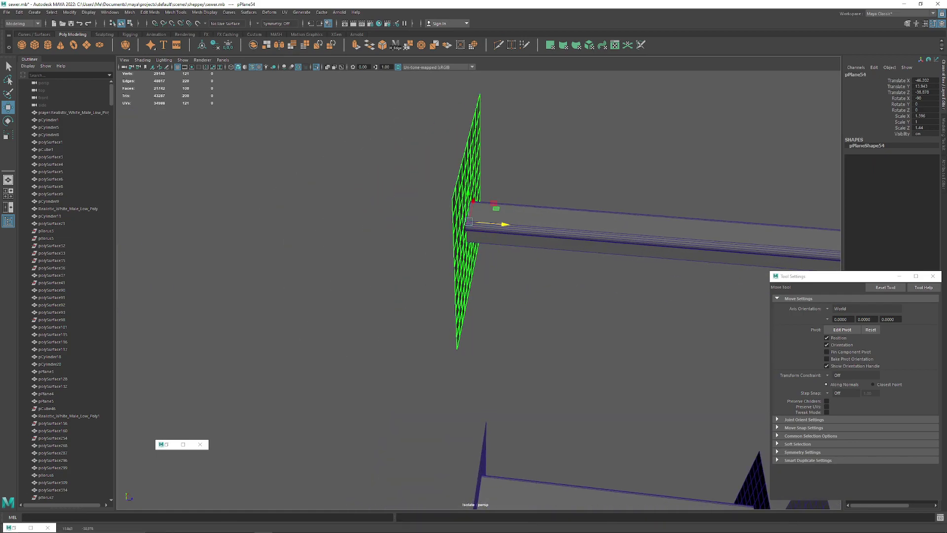
Step: Snap the planes at the first thin beam's inner end and the second thin beam's start along Z to the beam ends
middle_click_drag(542, 227, 197, 213, "alt")
left_click(394, 286)
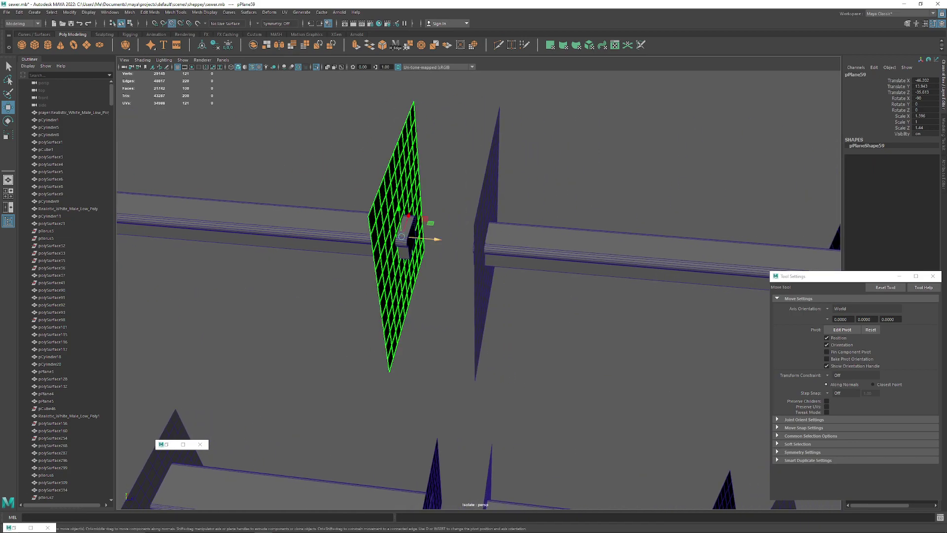
left_click_drag(438, 239, 415, 218)
left_click(454, 291)
left_click(486, 237)
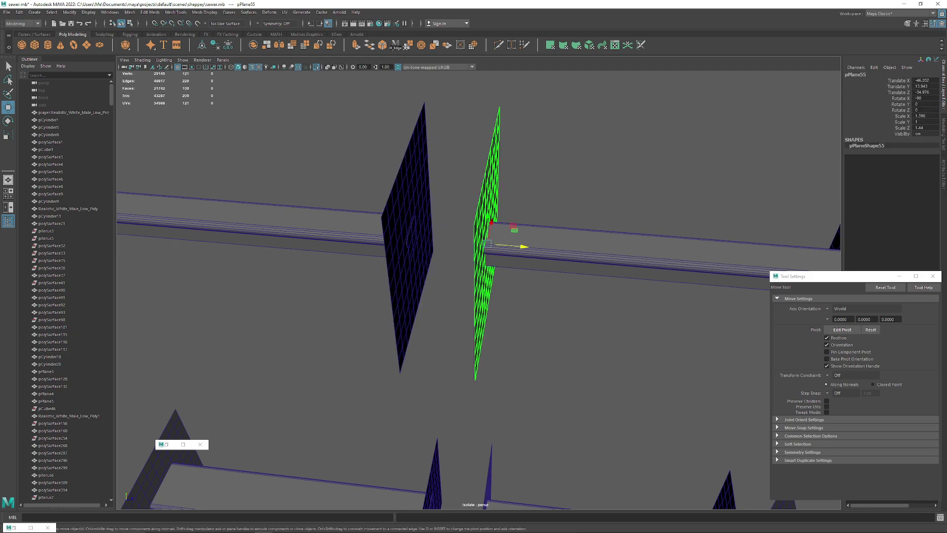
left_click_drag(511, 245, 497, 245)
Step: Snap the planes at the second thin beam's far end and both ends of the third thin beam along Z to the beam ends
middle_click_drag(513, 247, 197, 195, "alt")
left_click(428, 267)
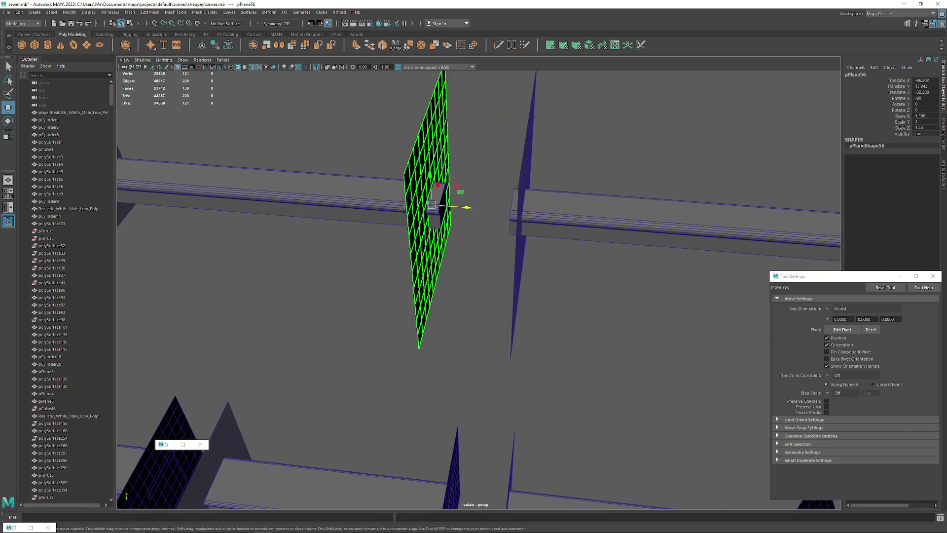
left_click_drag(459, 207, 471, 208)
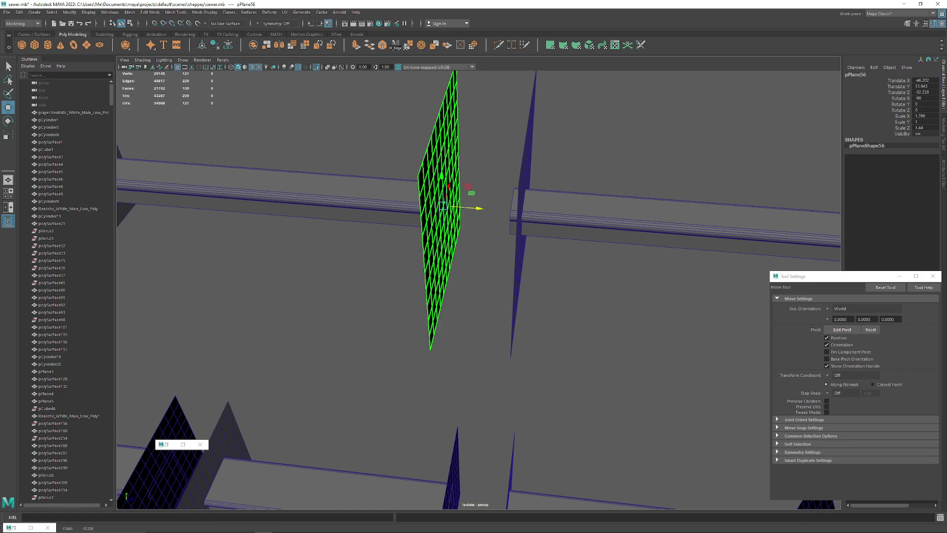
left_click(520, 257)
key("v")
left_click_drag(558, 214, 546, 213)
middle_click_drag(592, 222, 84, 198, "alt")
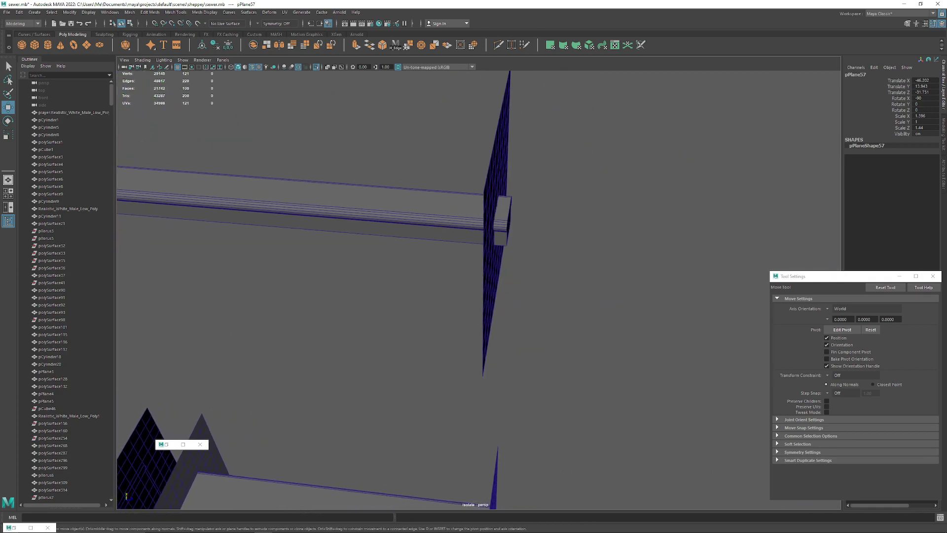
left_click(492, 272)
left_click_drag(533, 223, 544, 224)
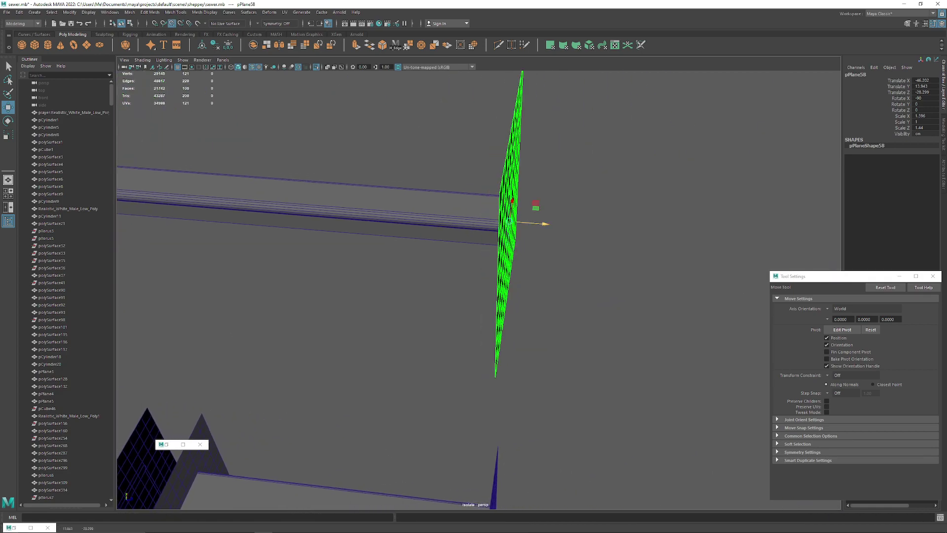
Step: Combine the two end planes of the first thin beam in the upper row into one mesh
left_click(562, 257)
scroll(562, 257, "down", 10)
left_click_drag(562, 256, 660, 281, "alt")
left_click_drag(602, 395, 499, 412, "alt")
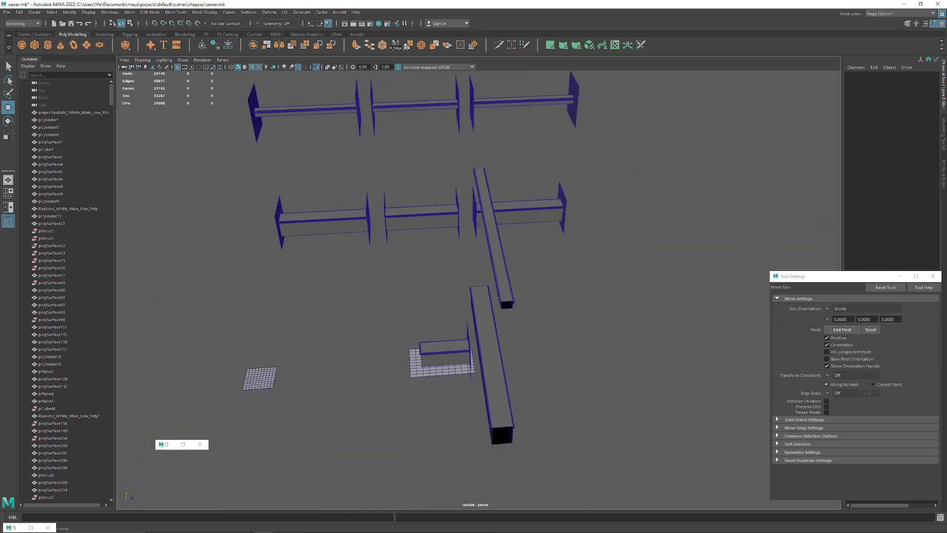
middle_click_drag(499, 412, 631, 495, "alt")
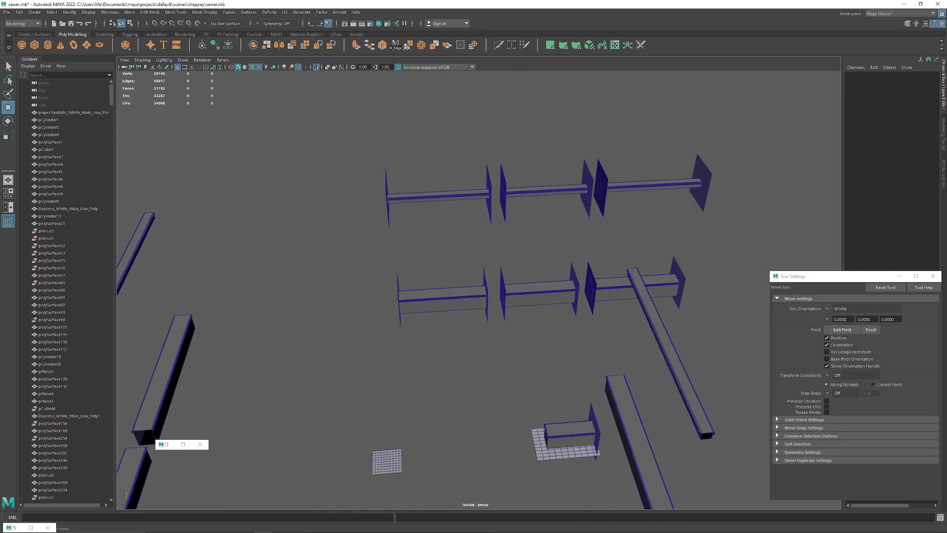
left_click(489, 209)
left_click(387, 212, "shift")
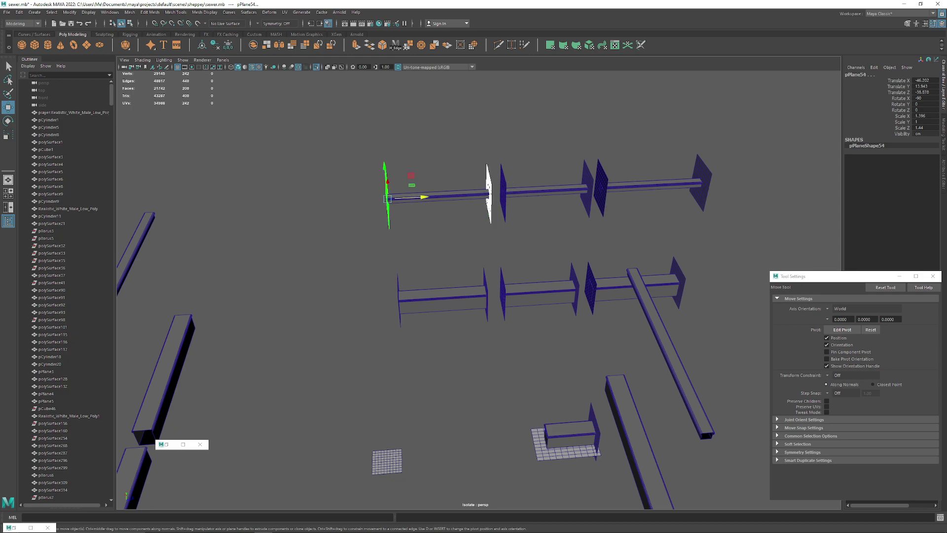
left_click(253, 45)
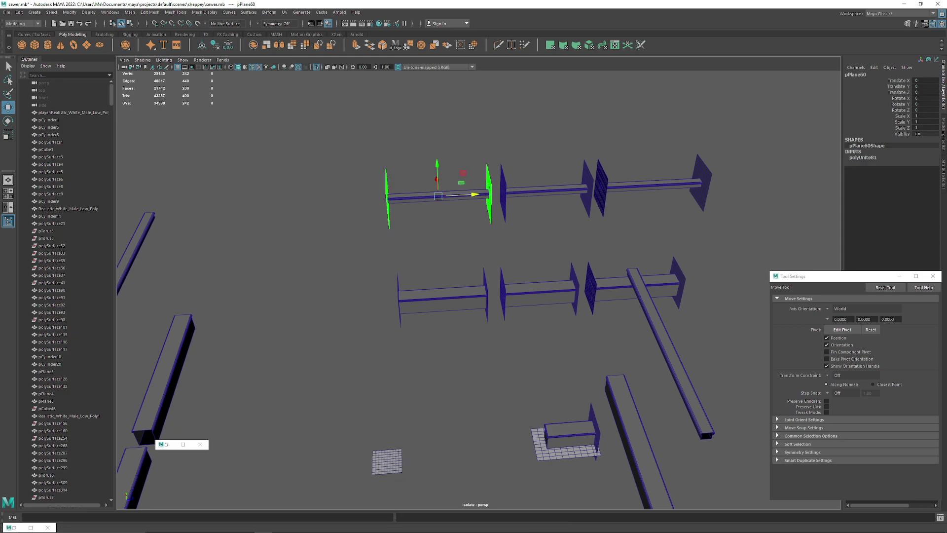
Step: Duplicate the combined end planes and move the copy to about -4.787 in X, toward the perpendicular beams
key("ctrl+d")
left_click_drag(443, 237, 567, 271, "alt")
left_click_drag(471, 237, 625, 257)
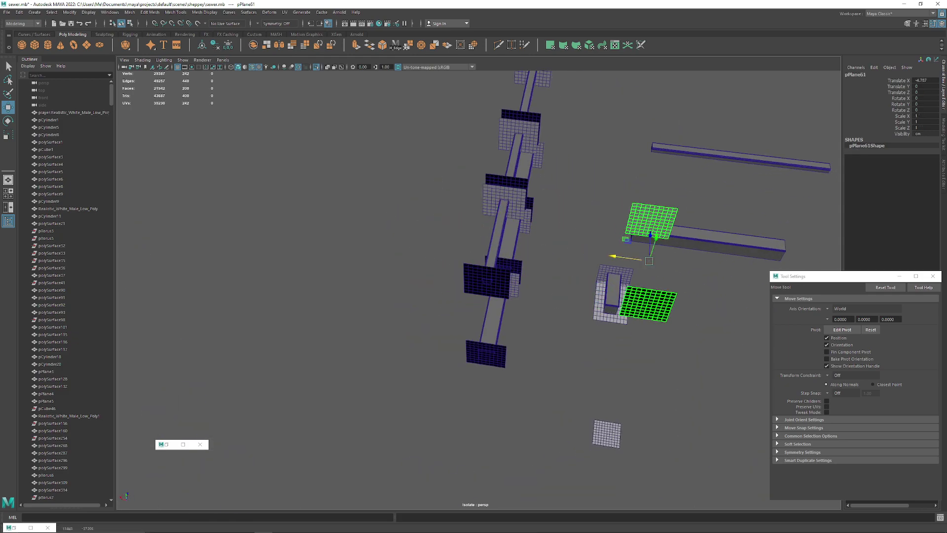
Step: Rotate the duplicated plane pair to exactly 90 in Y so it faces the perpendicular beams
key("e")
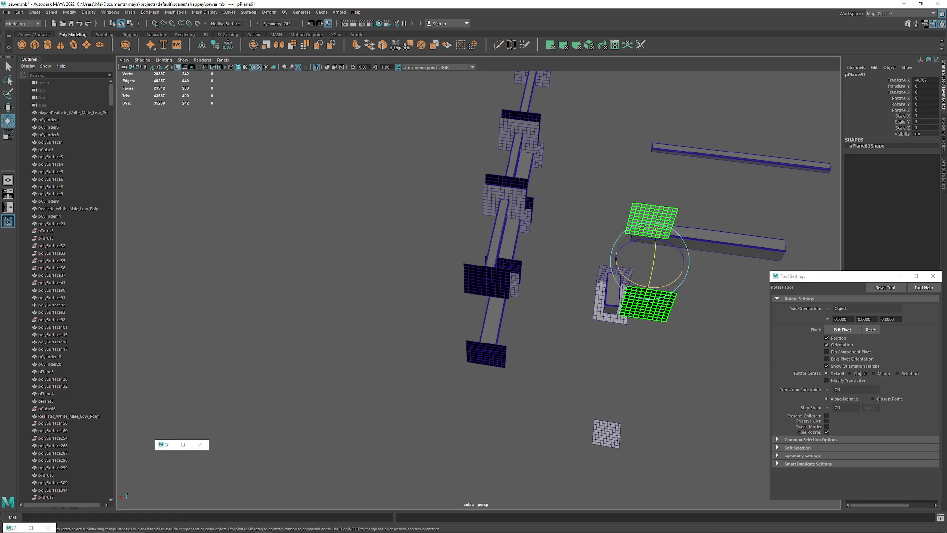
left_click_drag(648, 287, 679, 280)
type("9")
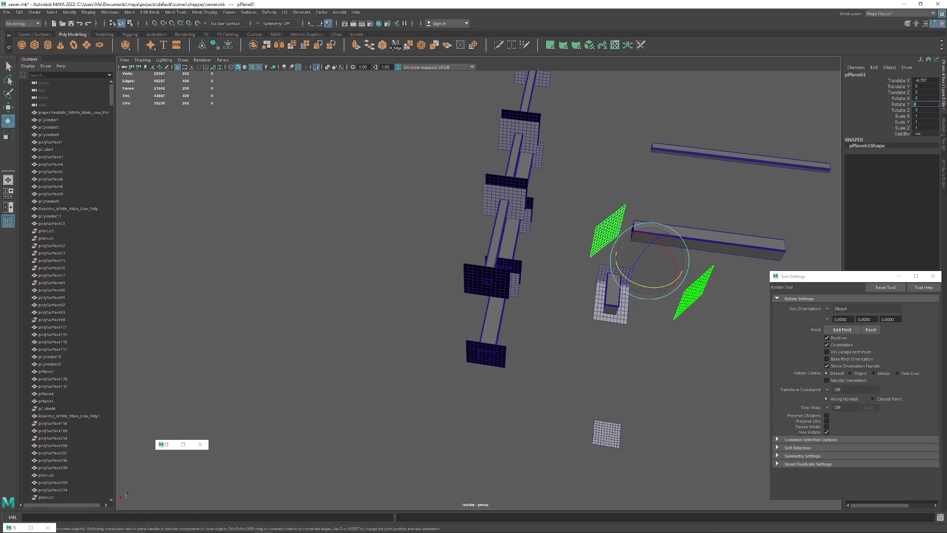
type("0")
key("Return")
key("w")
Step: Move the rotated plane pair along Z to about 5.3 so both planes surround the upper perpendicular thin beam
middle_click_drag(636, 269, 370, 265, "alt")
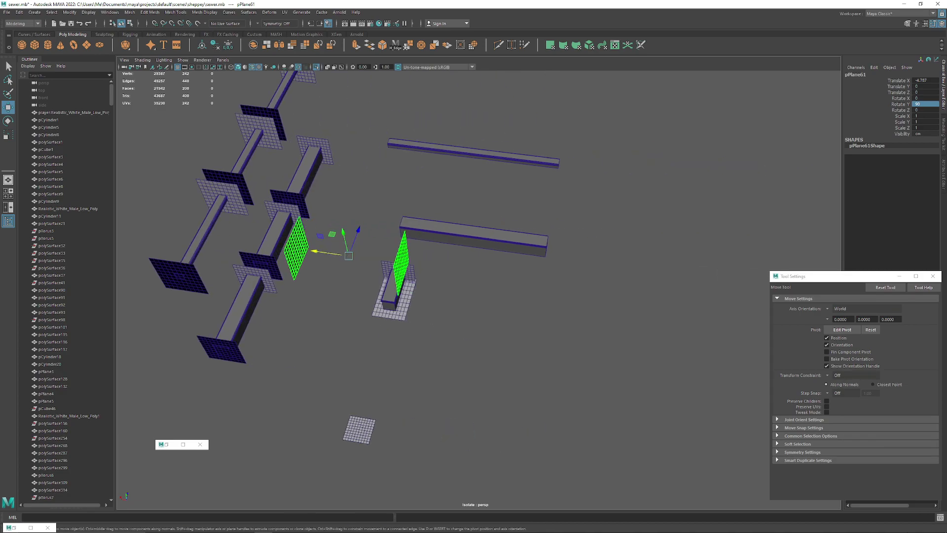
left_click_drag(370, 265, 261, 261, "alt")
middle_click_drag(262, 261, 227, 347, "alt")
left_click_drag(329, 123, 685, 130)
middle_click_drag(686, 131, 641, 247, "alt")
left_click_drag(641, 247, 547, 242, "alt")
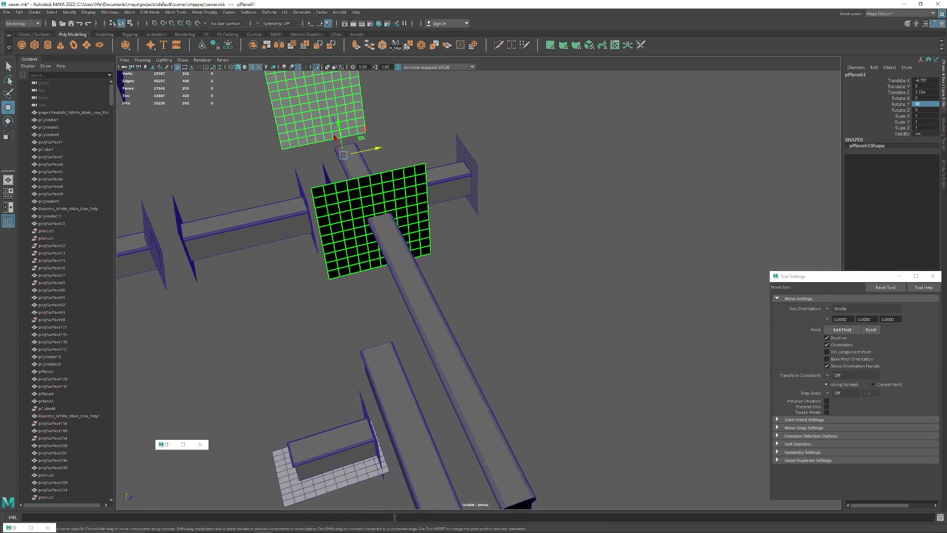
left_click_drag(379, 149, 543, 139)
middle_click_drag(474, 295, 550, 222, "alt")
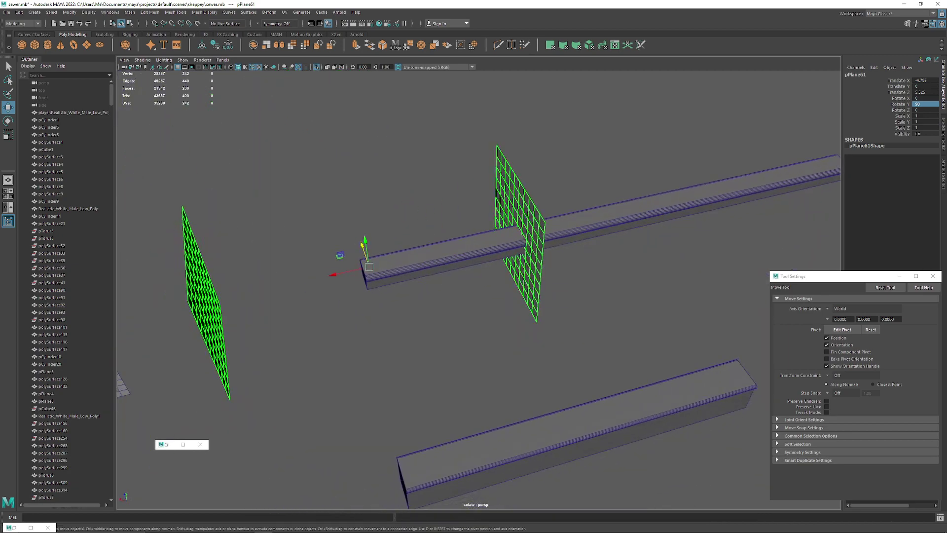
Step: Place the pair's pivot on its outer plane, reset the Move tool, and snap that plane along X to the thin beam's end
key("d")
left_click(205, 303)
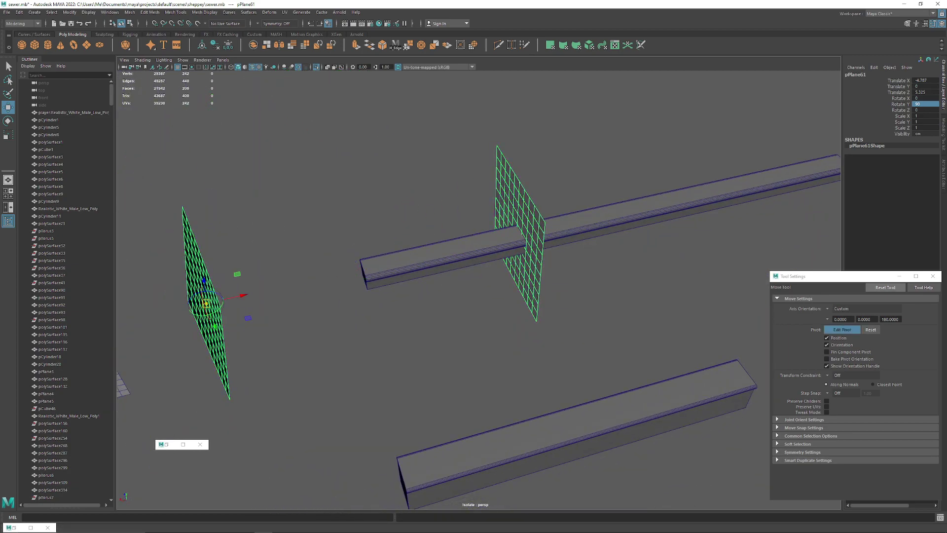
left_click(885, 287)
left_click(842, 330)
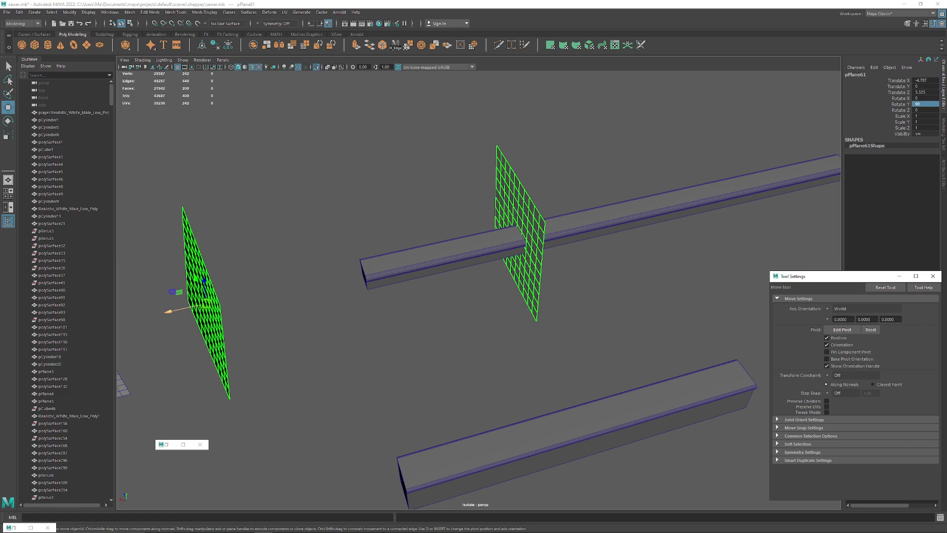
left_click_drag(169, 310, 326, 276)
Step: Snap the second plane's vertices along X to the opposite end of the perpendicular thin beam
middle_click_drag(641, 207, 441, 240, "alt")
right_click_drag(445, 200, 407, 200)
left_click_drag(364, 114, 550, 327)
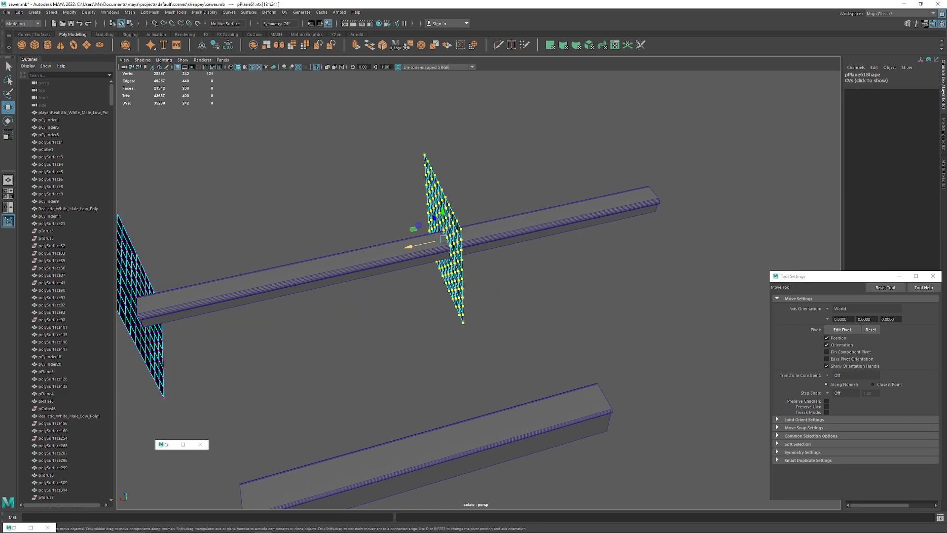
left_click_drag(411, 246, 616, 200)
right_click_drag(670, 175, 709, 164)
Step: Duplicate the perpendicular thin beam's plane pair and lower the copy to about -4.147 in Y, around the thick beam below
left_click_drag(582, 212, 712, 246, "alt")
left_click_drag(478, 385, 296, 331)
scroll(296, 331, "down", 3)
middle_click_drag(296, 330, 306, 272, "alt")
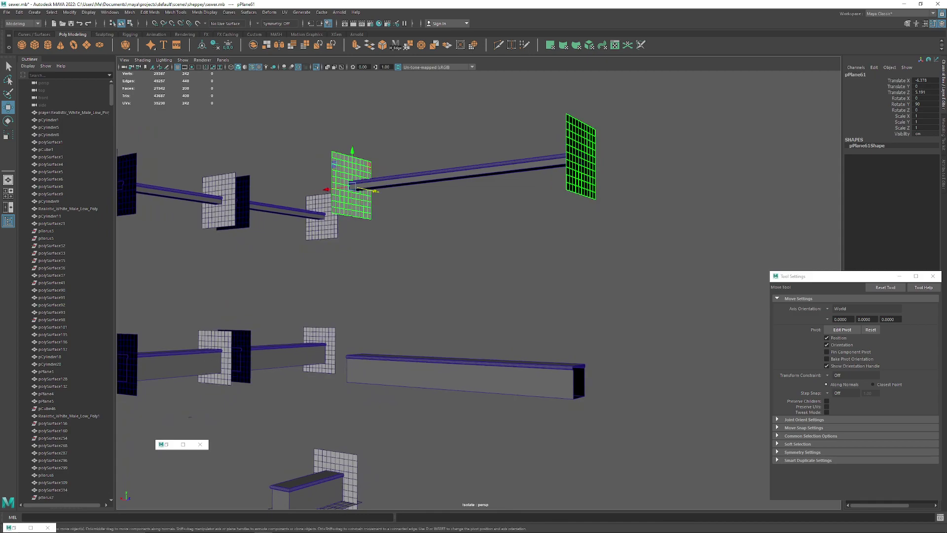
key("ctrl+d")
left_click_drag(352, 151, 419, 358)
middle_click_drag(419, 358, 496, 319, "alt")
scroll(496, 319, "up", 3)
left_click_drag(496, 319, 572, 321, "alt")
middle_click_drag(573, 320, 591, 307, "alt")
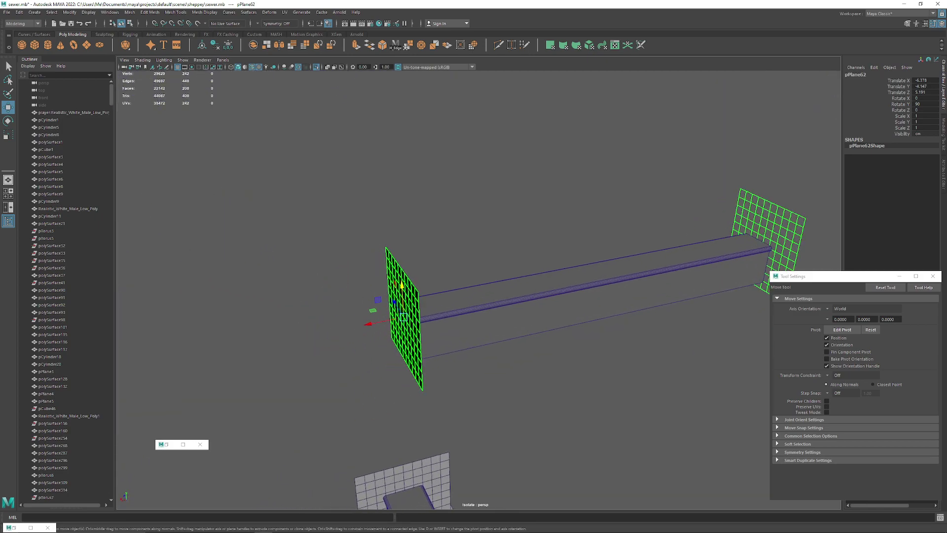
Step: Snap the vertices of both lowered planes along X to the two ends of the perpendicular thick beam
key("F9")
left_click_drag(296, 179, 441, 406)
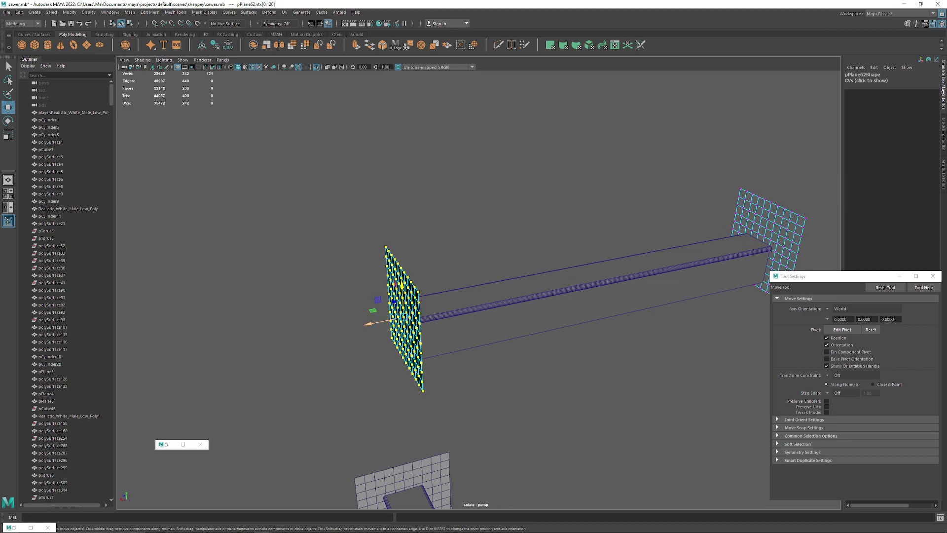
key("v")
left_click_drag(368, 324, 340, 325)
left_click_drag(502, 159, 782, 479)
key("v")
left_click_drag(587, 293, 613, 297)
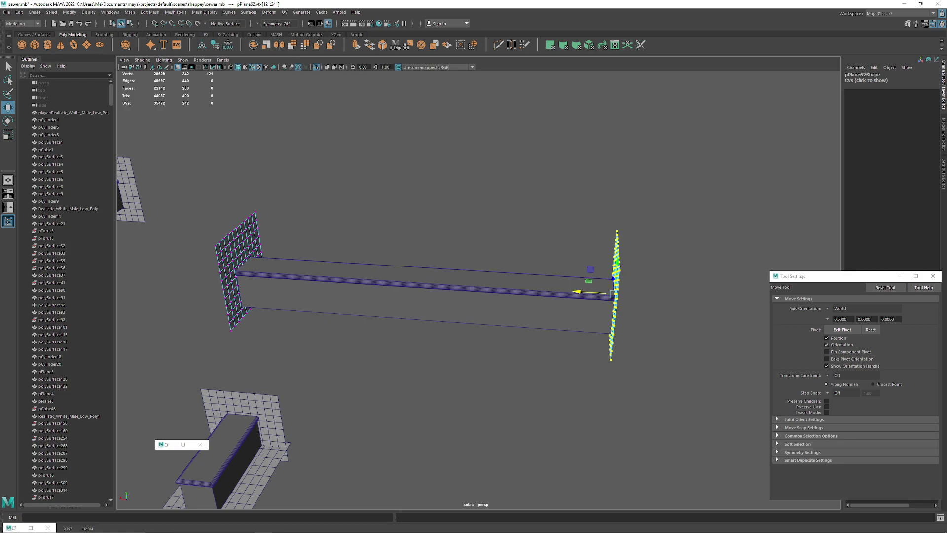
left_click_drag(494, 307, 402, 291, "alt")
right_click(381, 271)
right_click_drag(381, 271, 417, 260)
Step: Lower the thick beam's end planes slightly to about -4.35 in Y to centre them on the beam
left_click_drag(364, 262, 364, 272)
left_click_drag(444, 296, 513, 222, "alt")
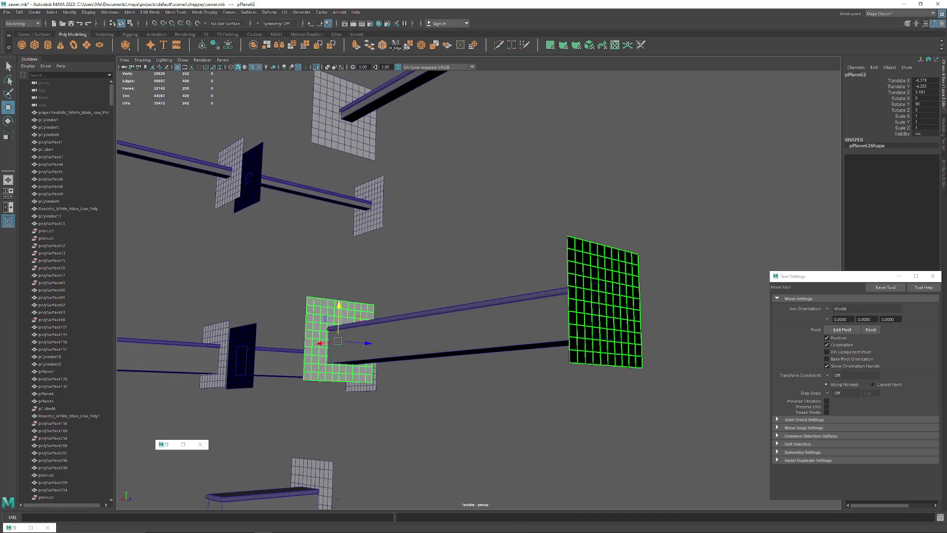
left_click_drag(339, 306, 339, 310)
left_click(434, 268)
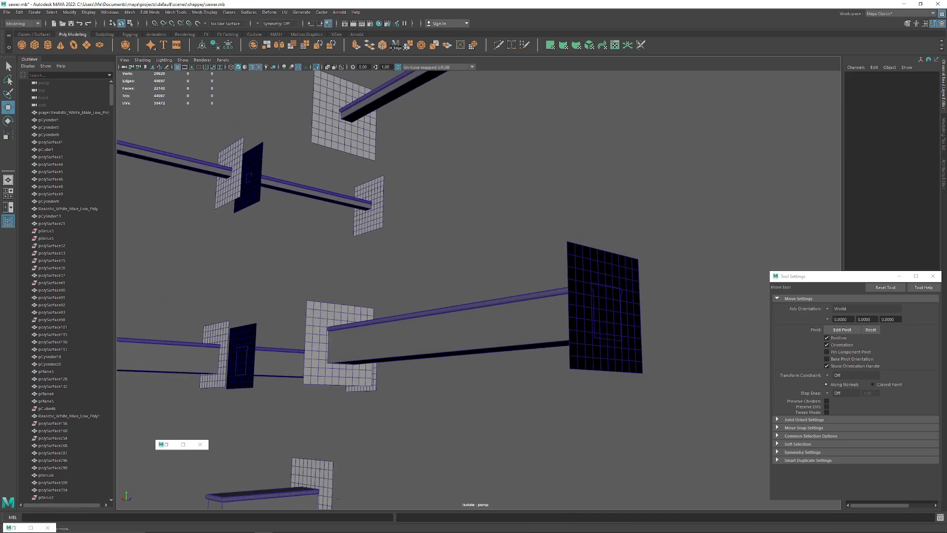
Step: Duplicate the perpendicular thin and thick beams' plane pairs and move the copies to about -9.162 in Z, over the opposite beams
scroll(444, 287, "down", 6)
left_click_drag(444, 286, 355, 316, "alt")
middle_click_drag(395, 296, 503, 276, "alt")
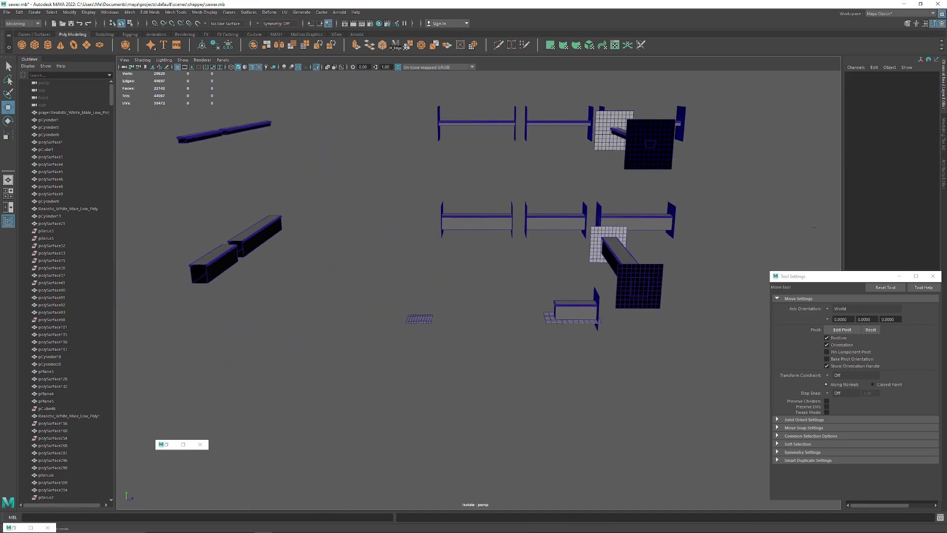
left_click(641, 288)
middle_click_drag(641, 289, 628, 343, "alt")
left_click(635, 212, "shift")
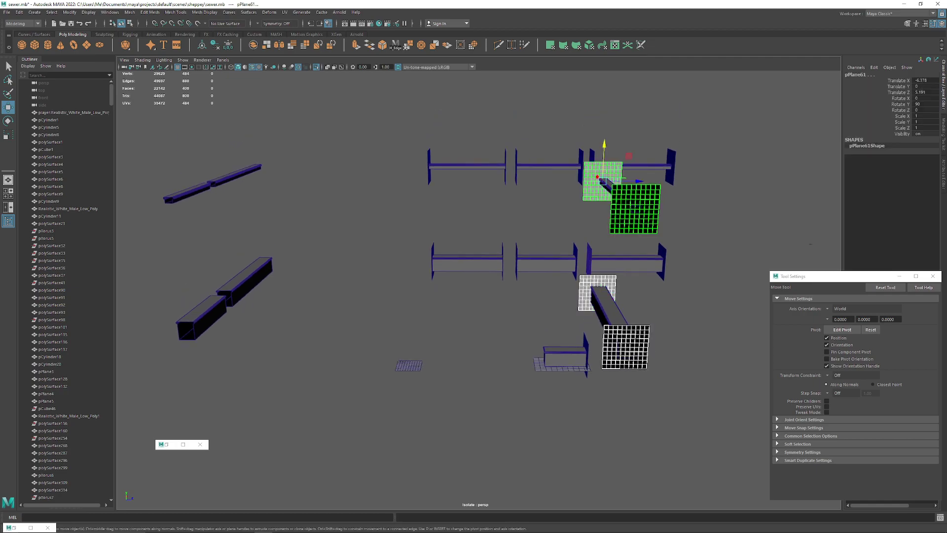
key("ctrl+d")
key("ctrl+z")
left_click_drag(638, 181, 414, 246)
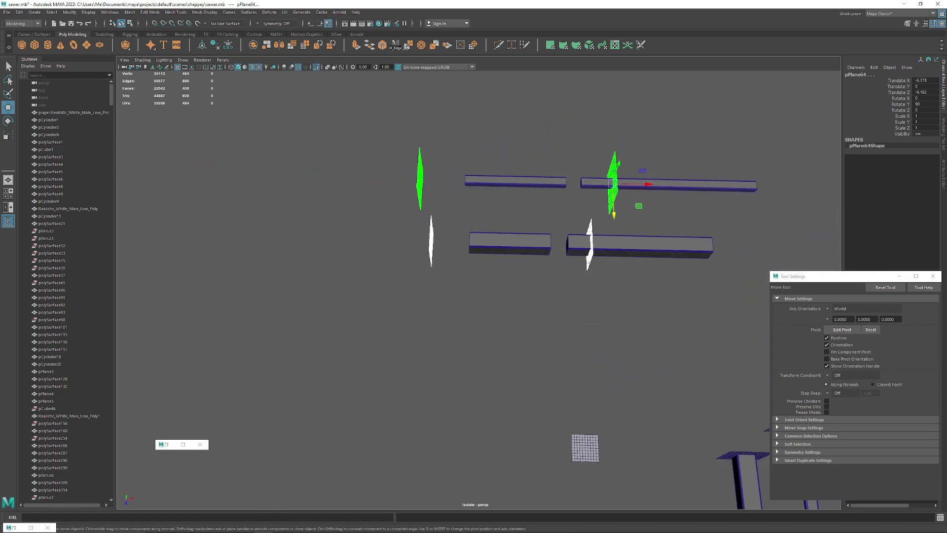
Step: Snap the vertices of the upper copied plane pair along X to both ends of the short thin beam
left_click(590, 244, "shift")
middle_click_drag(590, 245, 591, 312, "alt")
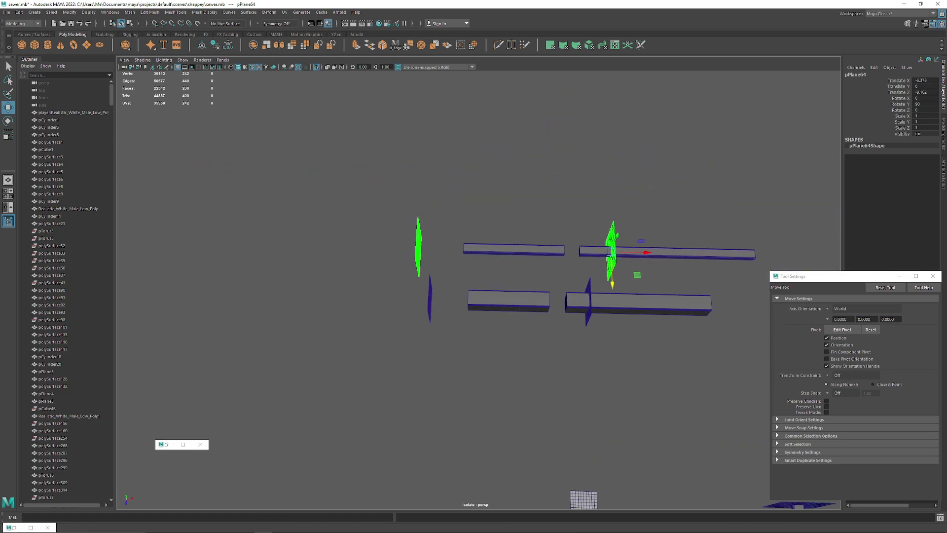
scroll(590, 312, "up", 4)
left_click_drag(591, 312, 552, 271, "alt")
right_click_drag(402, 210, 365, 202)
key("v")
left_click_drag(432, 214, 461, 220)
left_click_drag(644, 136, 710, 308)
key("v")
left_click_drag(715, 255, 641, 262)
left_click(616, 266)
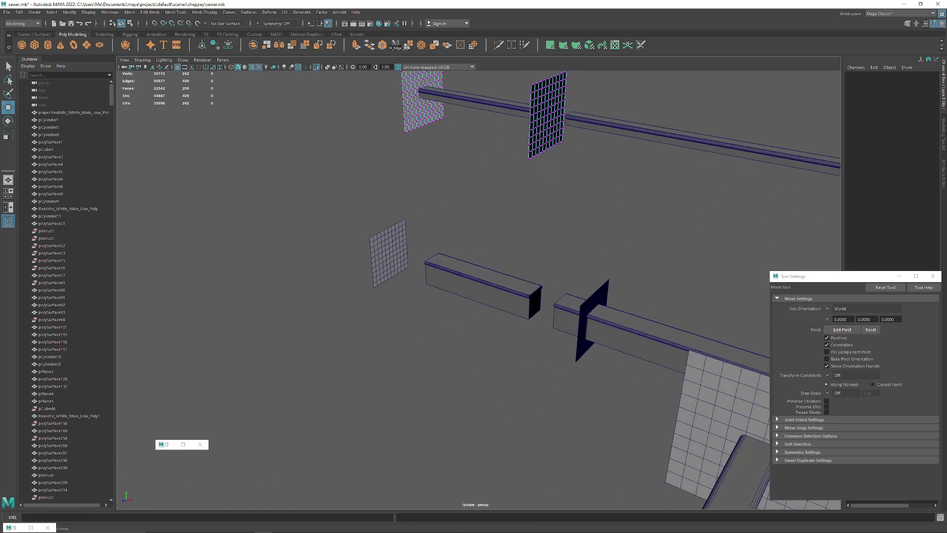
Step: Snap the vertices of the lower copied plane pair along X to both ends of the short thick beam
left_click(380, 248)
right_click_drag(379, 247, 341, 246)
left_click_drag(295, 173, 437, 316)
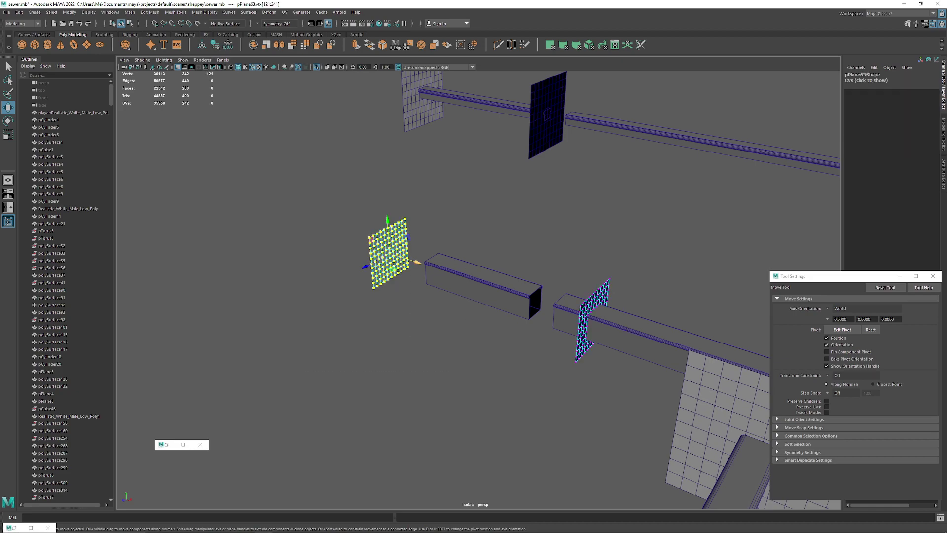
key("v")
left_click_drag(418, 262, 427, 264)
left_click_drag(557, 247, 641, 385)
key("v")
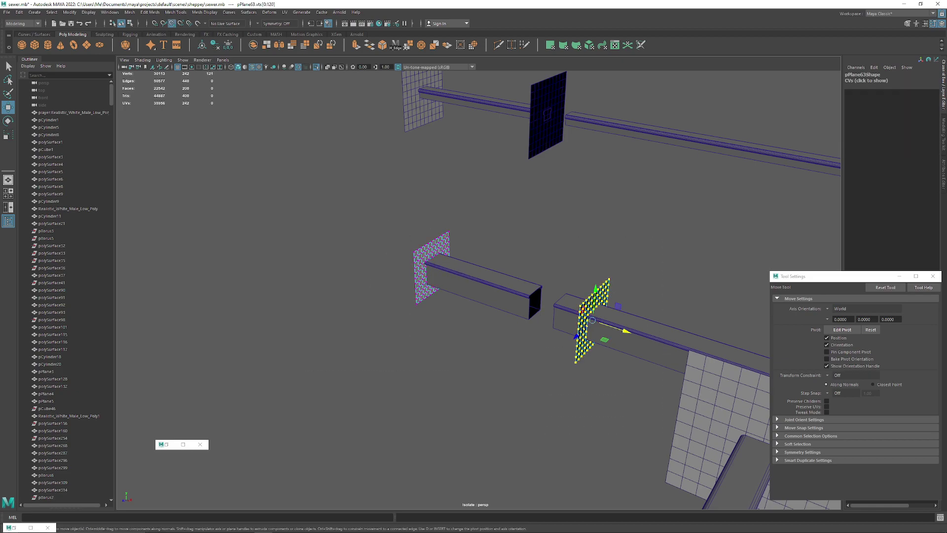
left_click_drag(626, 331, 567, 287)
key("F8")
left_click(636, 309)
middle_click_drag(568, 286, 523, 343, "alt")
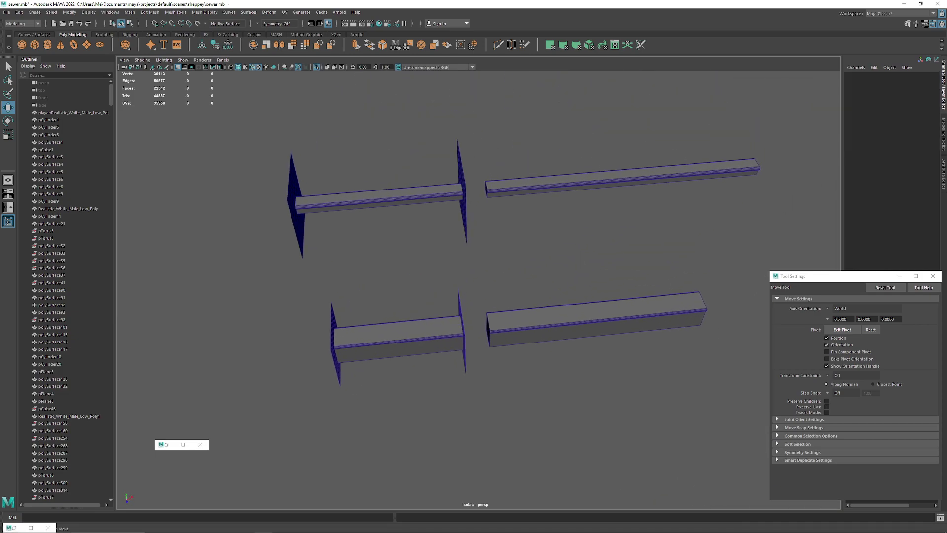
Step: Duplicate both short beams' plane pairs and move the copies along X to about -2.757, onto the neighbouring long beams
left_click(463, 217)
key("shift+d")
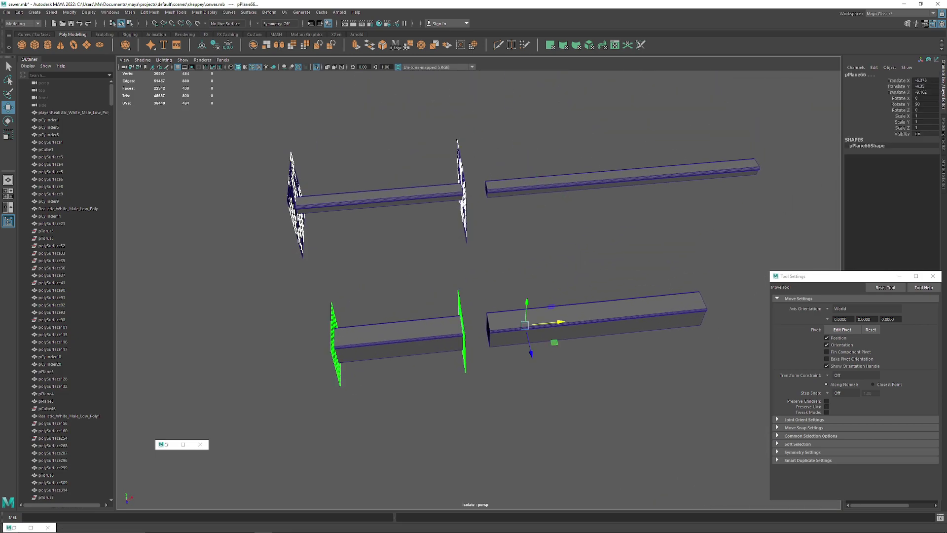
left_click_drag(557, 321, 742, 303)
middle_click_drag(524, 325, 520, 326)
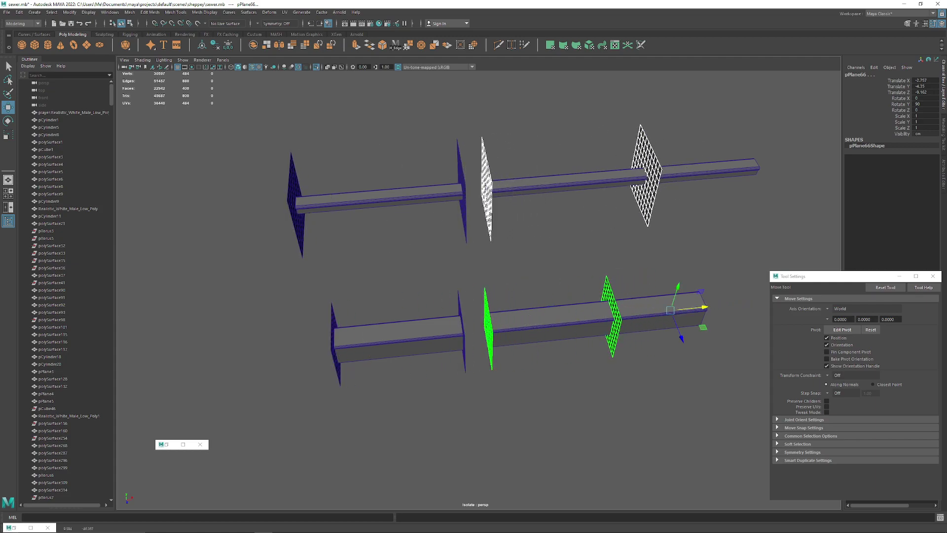
Step: Snap the vertices of the upper plane pair along X to both ends of the long thin beam
left_click_drag(521, 306, 473, 277, "alt")
middle_click_drag(476, 212, 461, 245, "alt")
right_click_drag(470, 208, 443, 204)
left_click_drag(429, 120, 493, 230)
middle_click_drag(493, 222, 474, 300, "alt")
scroll(473, 296, "up", 4)
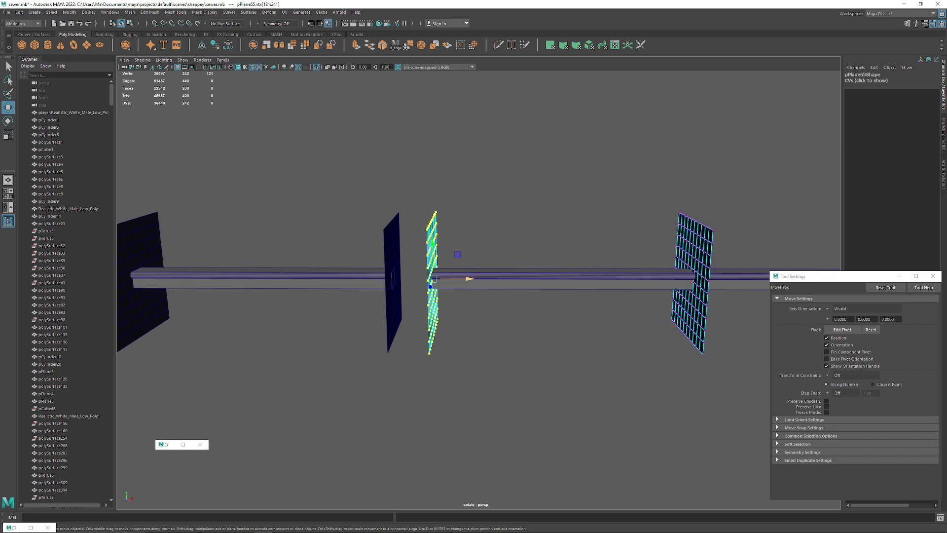
left_click_drag(470, 279, 469, 279)
left_click_drag(588, 148, 732, 411)
key("f")
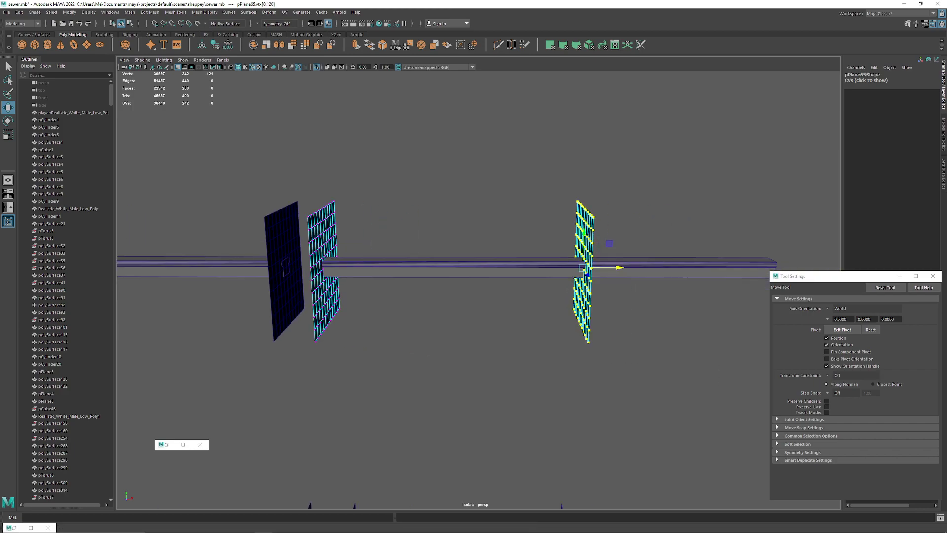
key("v")
left_click_drag(529, 256, 684, 257)
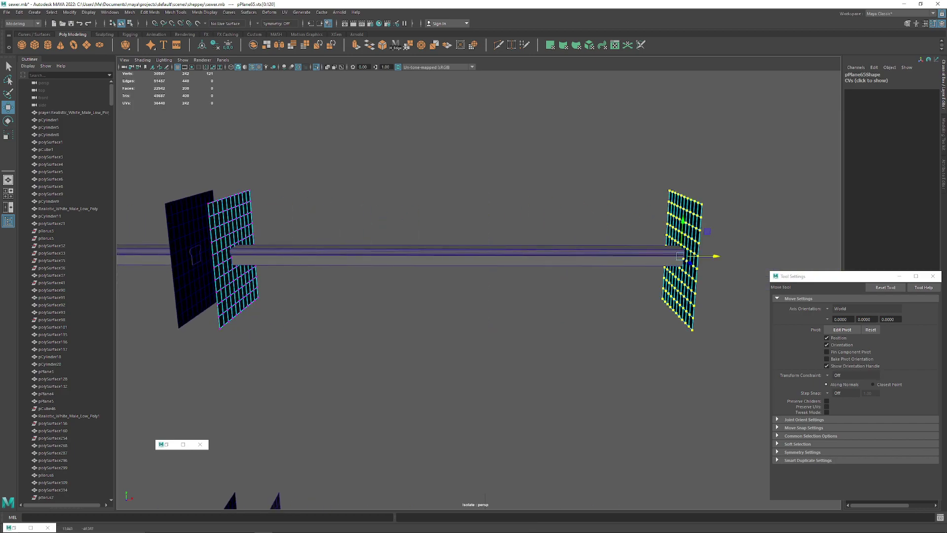
Step: Snap the near plane's vertices along X to the start of the long thick beam
middle_click_drag(483, 394, 624, 163, "alt")
scroll(474, 291, "up", 4)
middle_click_drag(444, 340, 508, 291, "alt")
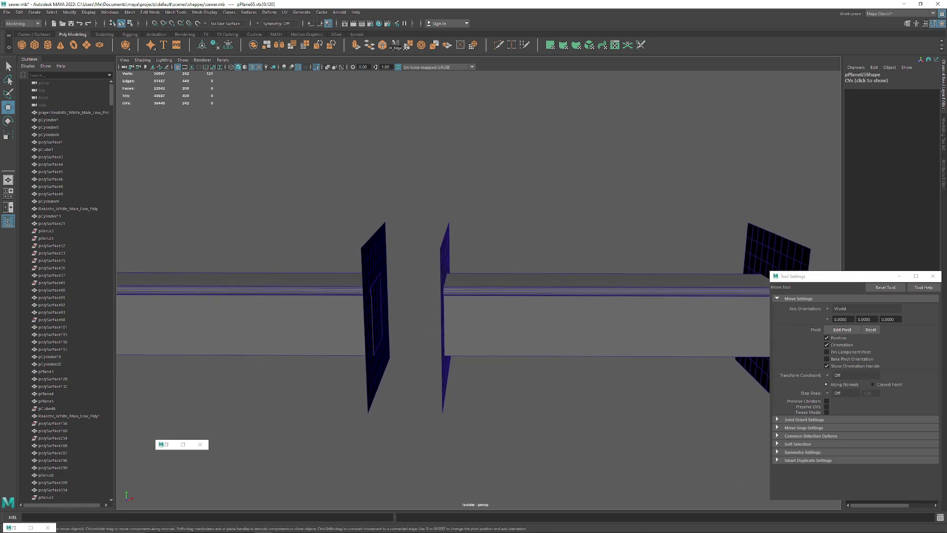
left_click(444, 243)
right_click_drag(443, 243, 408, 244)
left_click_drag(412, 165, 560, 493)
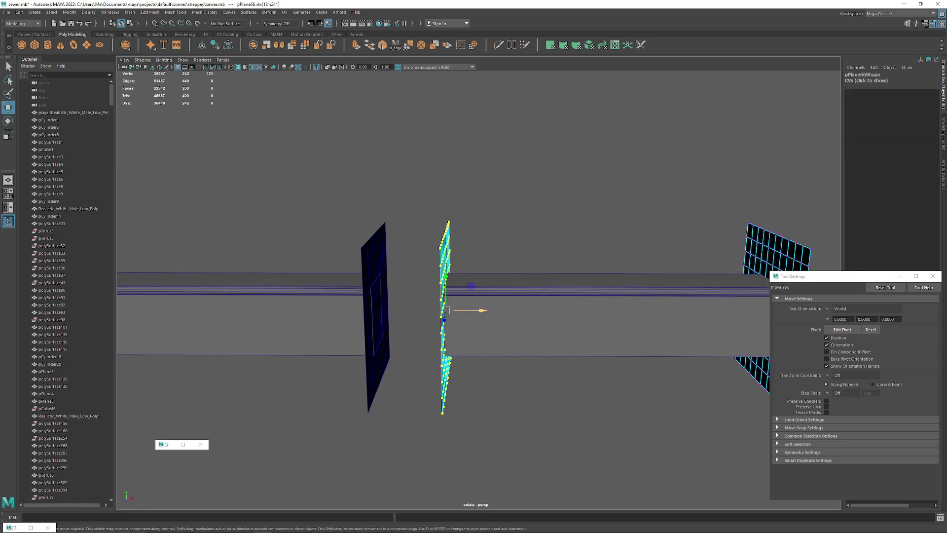
key("v")
left_click_drag(482, 310, 446, 295)
middle_click_drag(567, 335, 398, 310, "alt")
Step: Undo the last vertex changes on the long thick beam's end planes
key("ctrl+z")
key("ctrl+z")
key("ctrl+z")
key("ctrl+z")
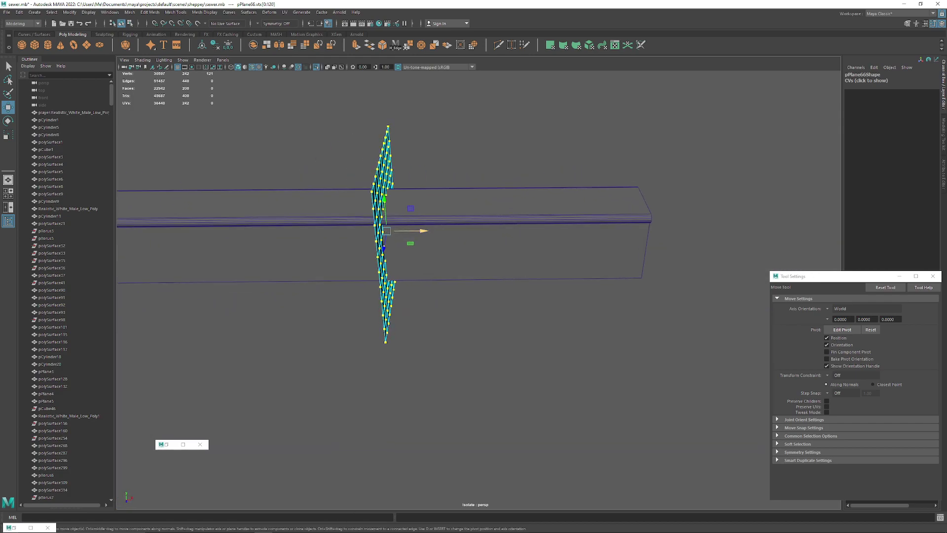
Step: Undo the remaining vertex changes on the plane at the far end of the long thick beam
key("ctrl+z")
key("ctrl+z")
key("ctrl+z")
key("ctrl+z")
key("ctrl+z")
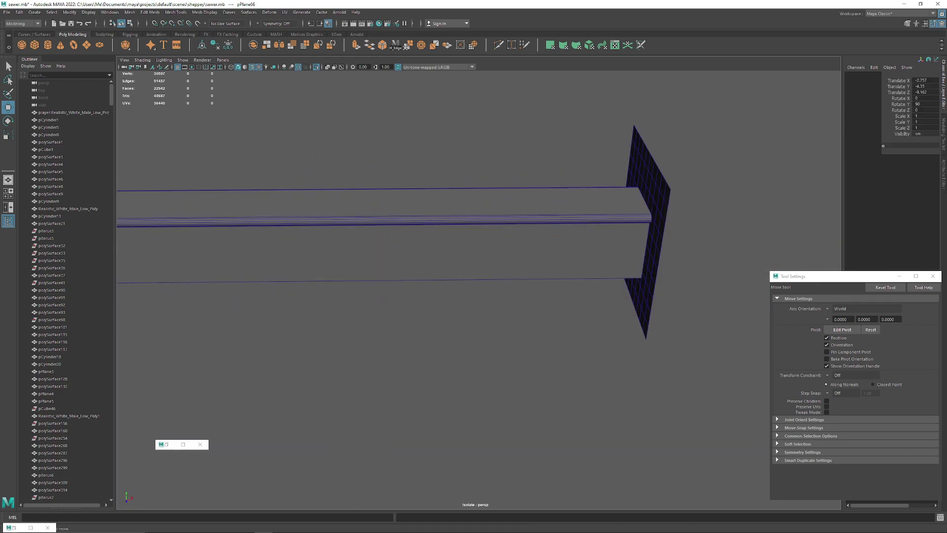
key("ctrl+z")
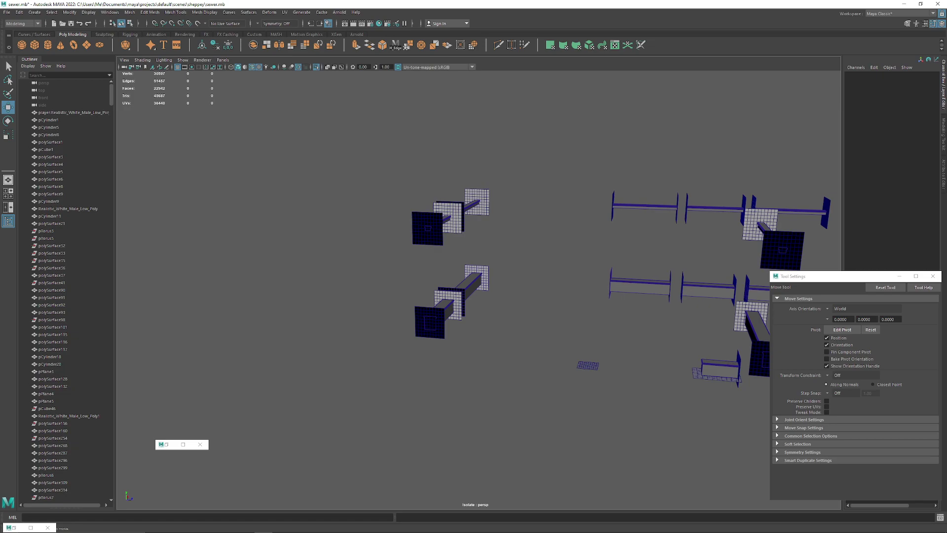
Step: Select the isolated copy of the balcony beams without its end planes
key("ctrl+z")
key("ctrl+z")
key("ctrl+z")
key("ctrl+z")
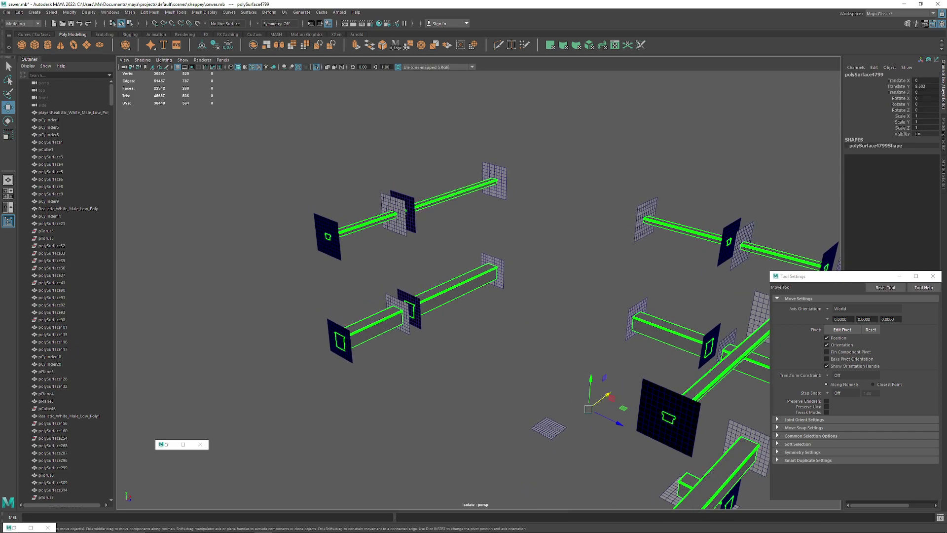
key("ctrl+z")
key("ctrl+z")
key("ctrl+z")
key("ctrl+z")
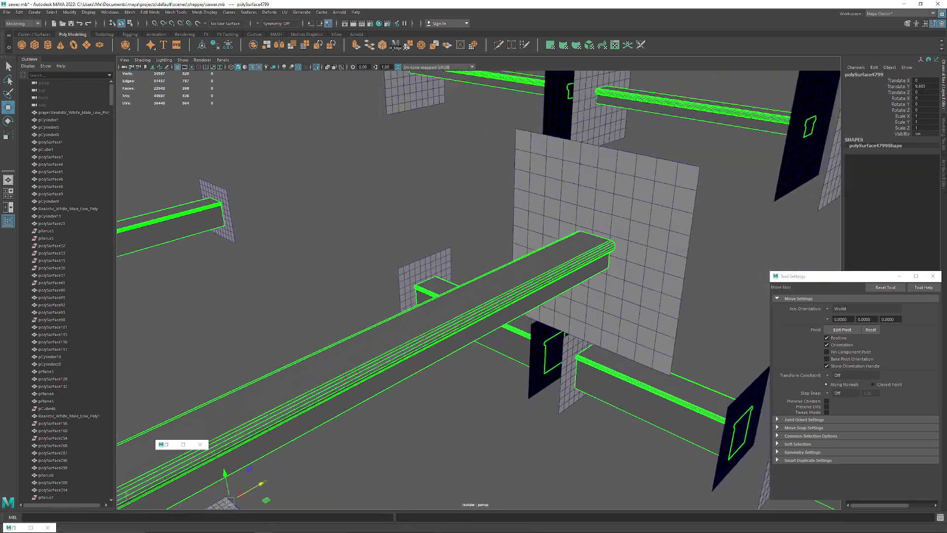
Step: Examine the selected beams' UV shells in the UV Editor with shell shading off
left_click(167, 445)
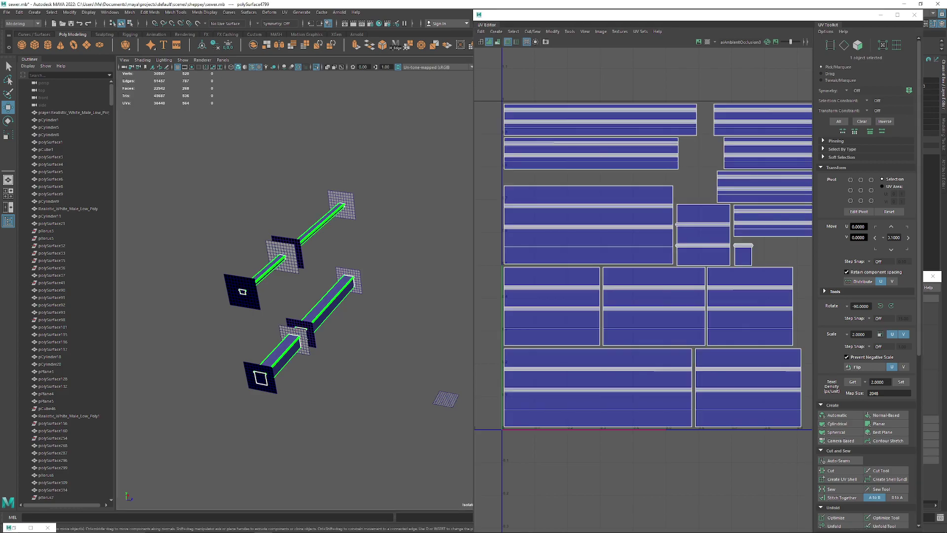
middle_click_drag(641, 267, 654, 250, "alt")
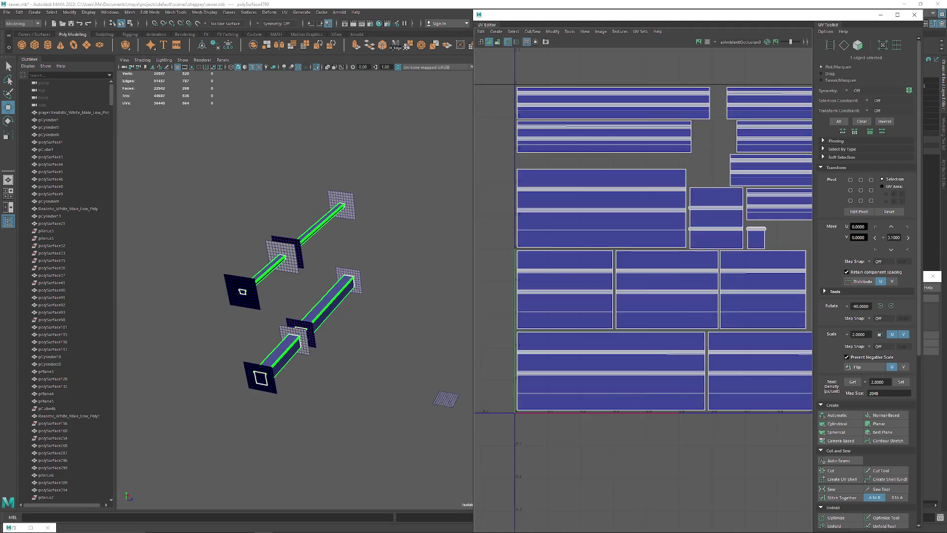
left_click(481, 42)
mouse_move(315, 295)
left_mouse_down("alt")
mouse_move(217, 291)
mouse_move(249, 296)
left_mouse_up("alt")
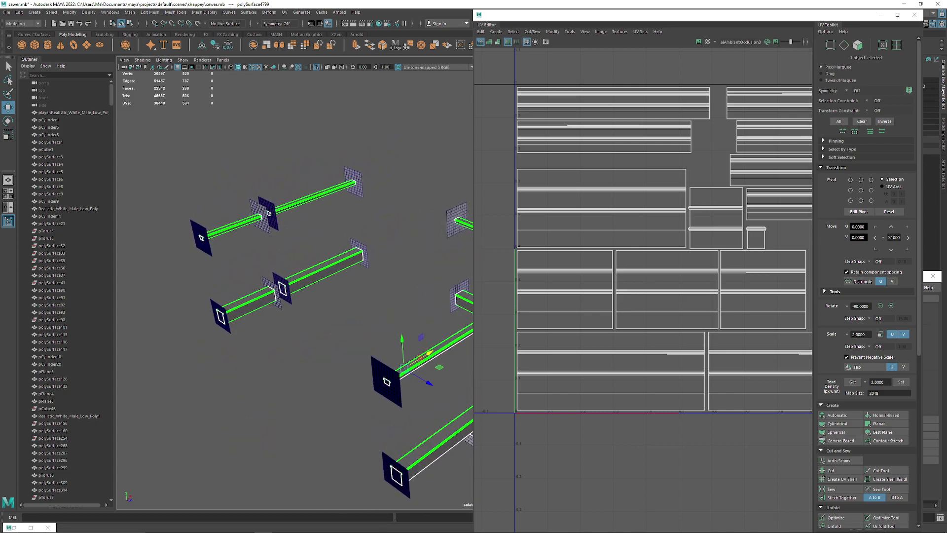
left_click(881, 15)
middle_click_drag(444, 316, 542, 364, "alt")
scroll(544, 275, "up", 4)
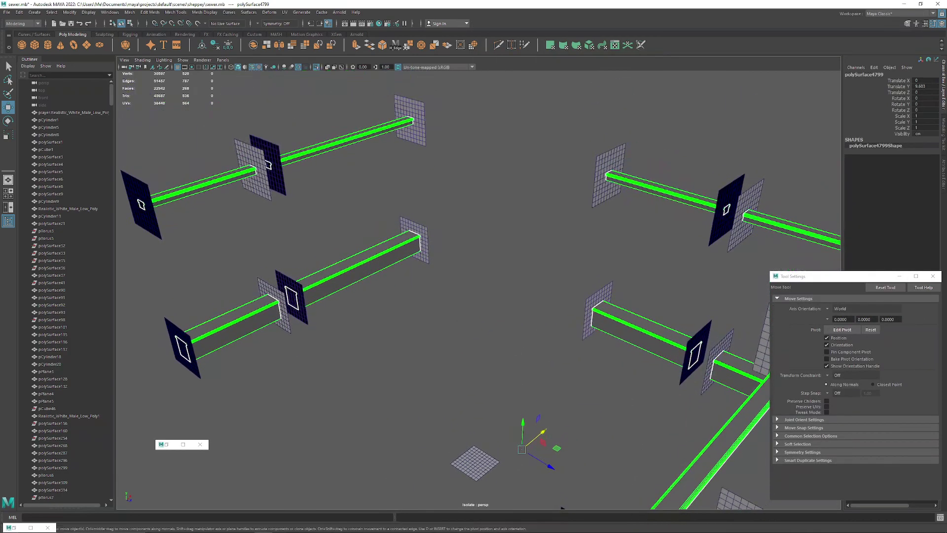
Step: Render the selected beams to texture with Arnold at resolution 2048, with 4 camera samples and Extend Edges off
left_click(301, 12)
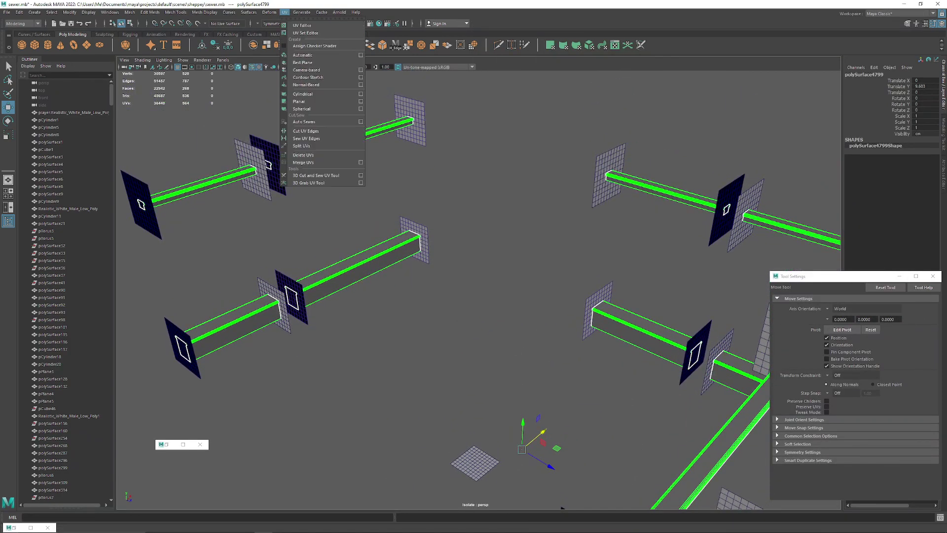
mouse_move(339, 12)
mouse_move(355, 116)
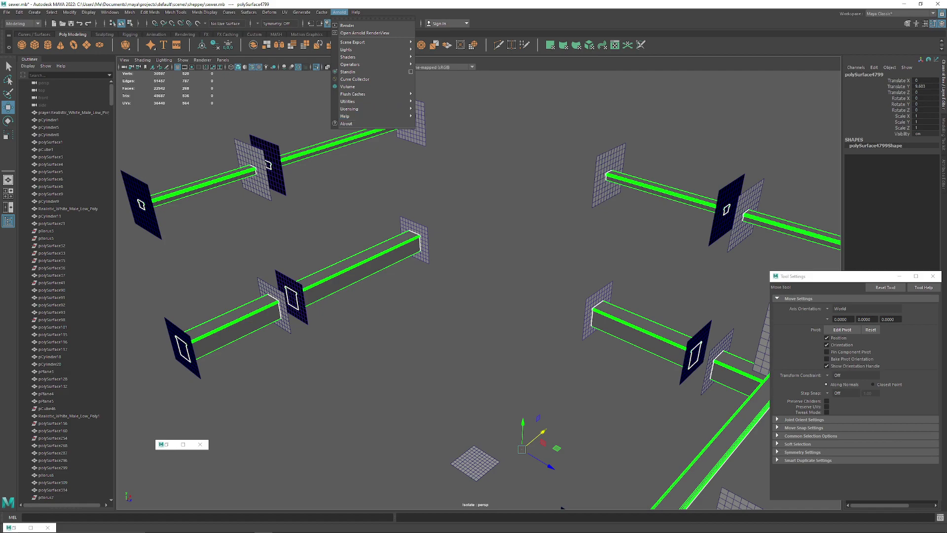
mouse_move(365, 93)
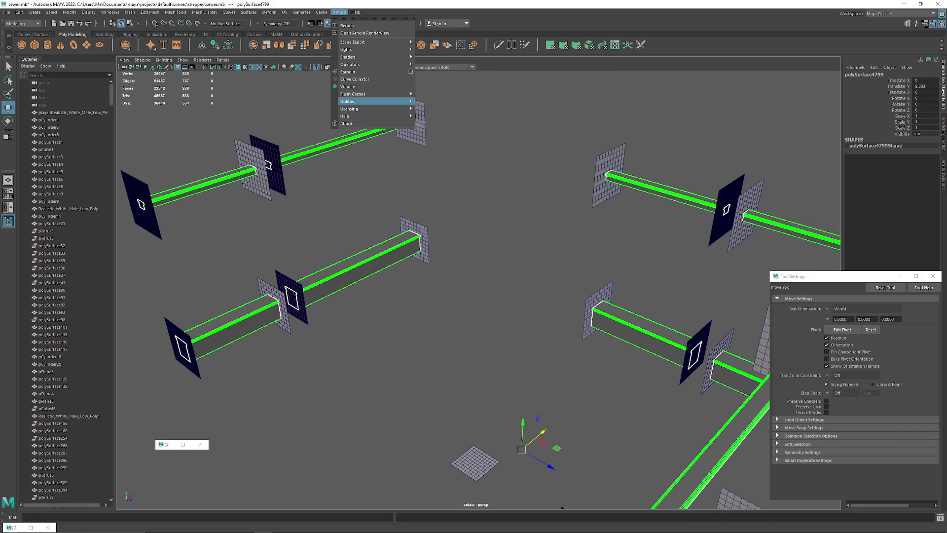
left_click(444, 114)
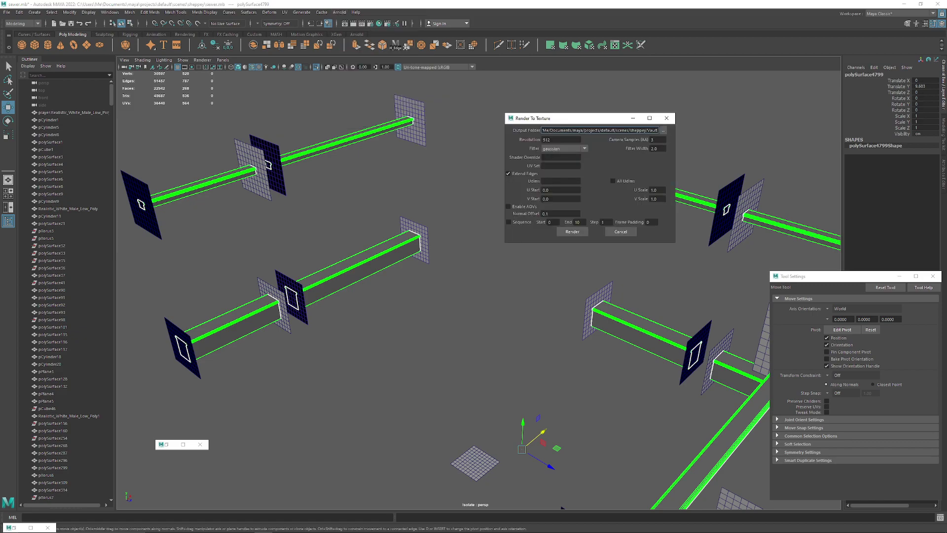
double_click(547, 140)
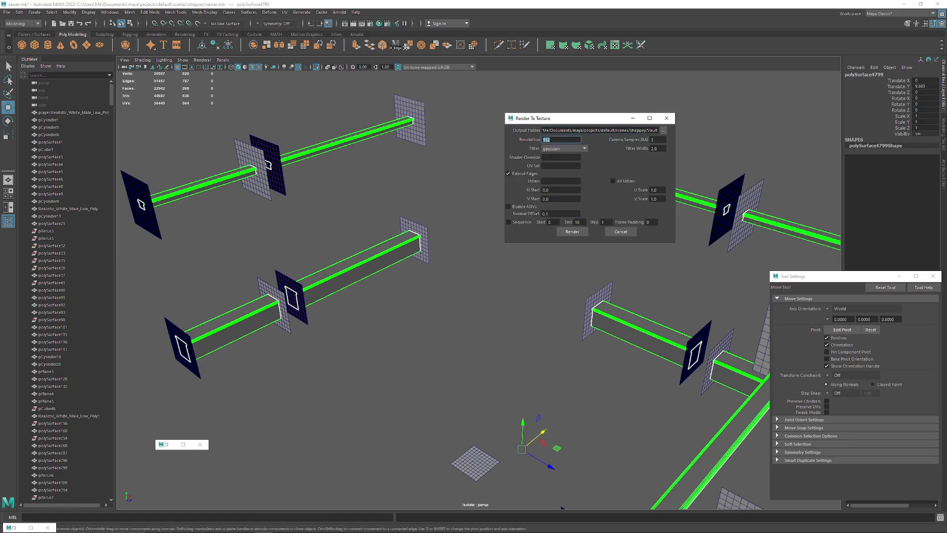
type("2048")
key("Tab")
key("Return")
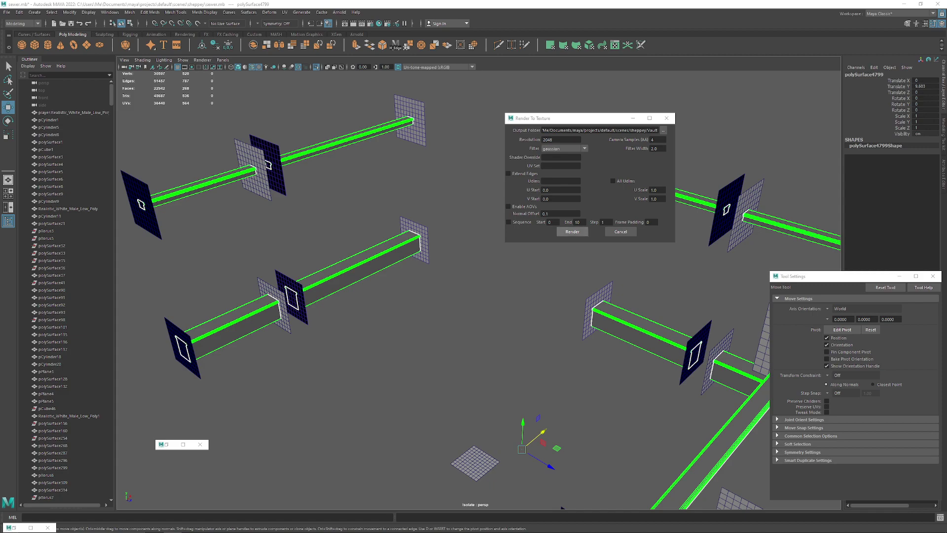
left_click(572, 232)
left_click(572, 231)
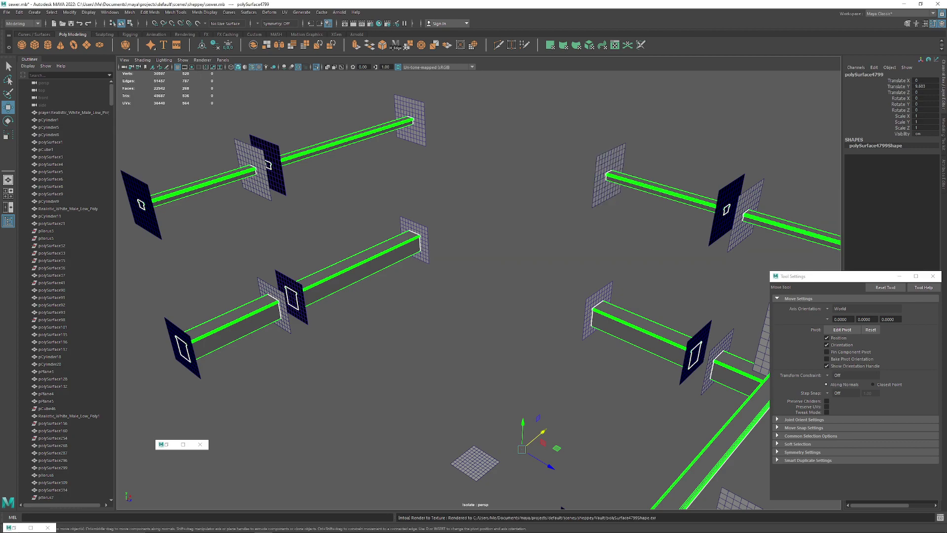
Step: Switch to Photoshop and open the rendered polySurface4799Shape.exr with its alpha channel read as transparency
left_click(316, 415)
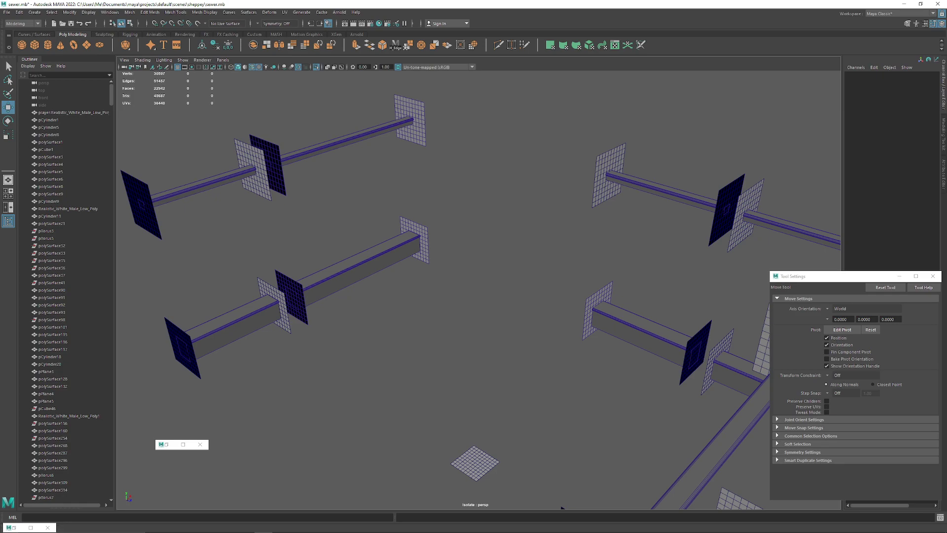
mouse_move(264, 525)
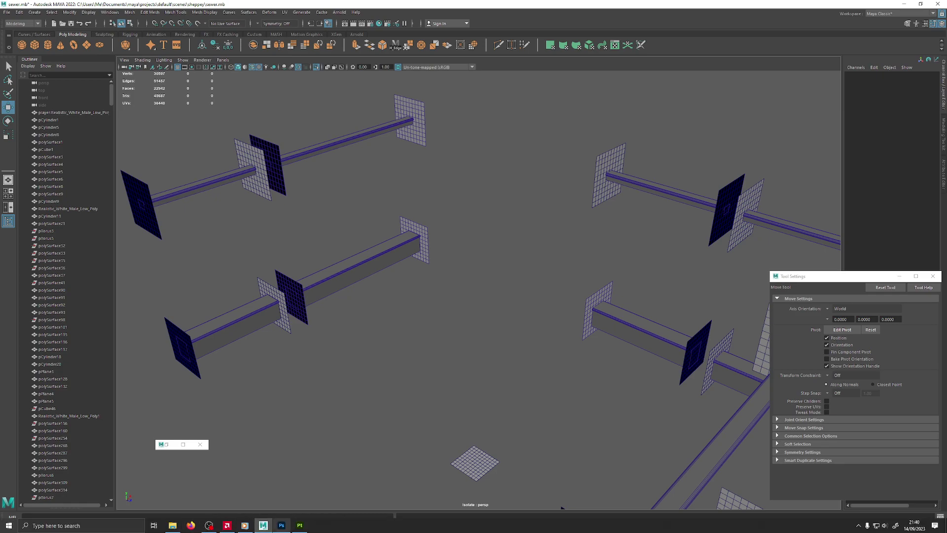
left_click(281, 524)
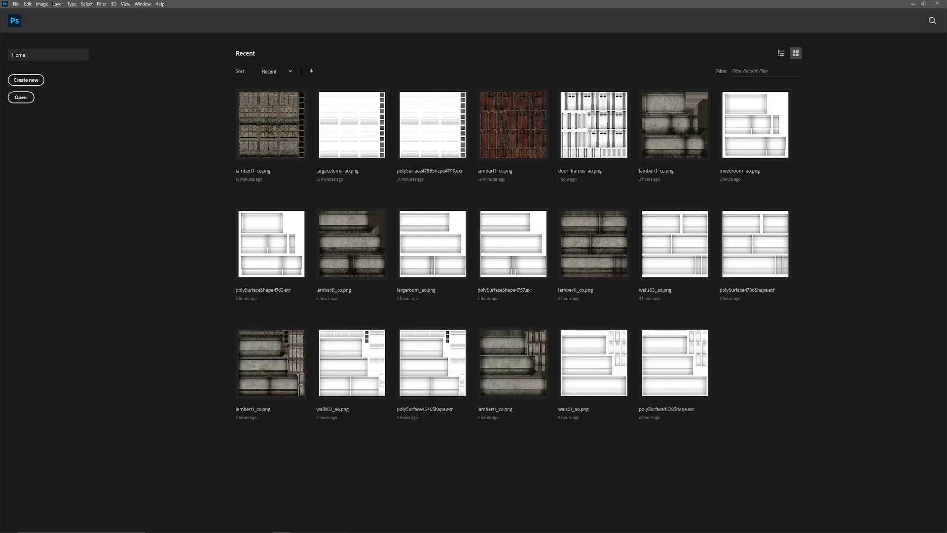
left_click(433, 99)
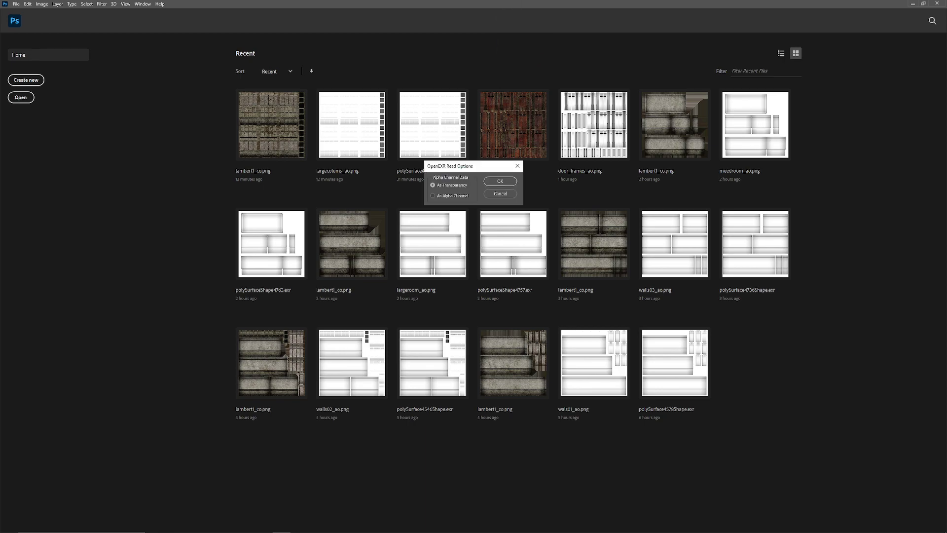
key("Return")
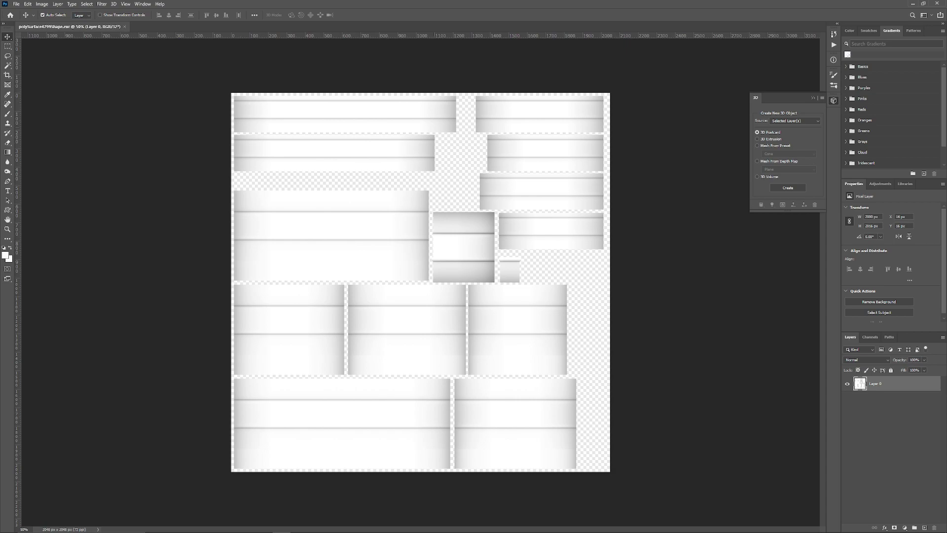
Step: Start exporting the ambient occlusion image as a 2048 x 2048 px PNG without transparency
left_click(16, 4)
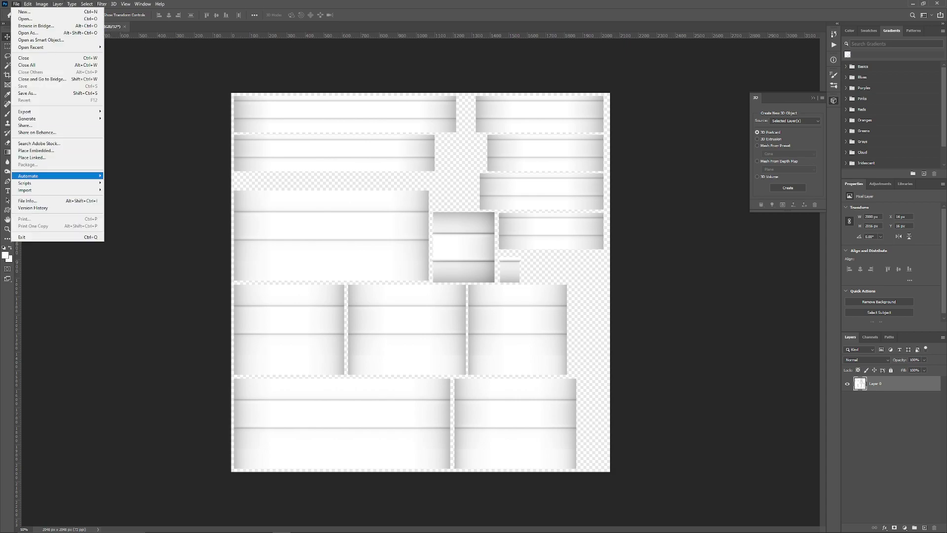
mouse_move(49, 111)
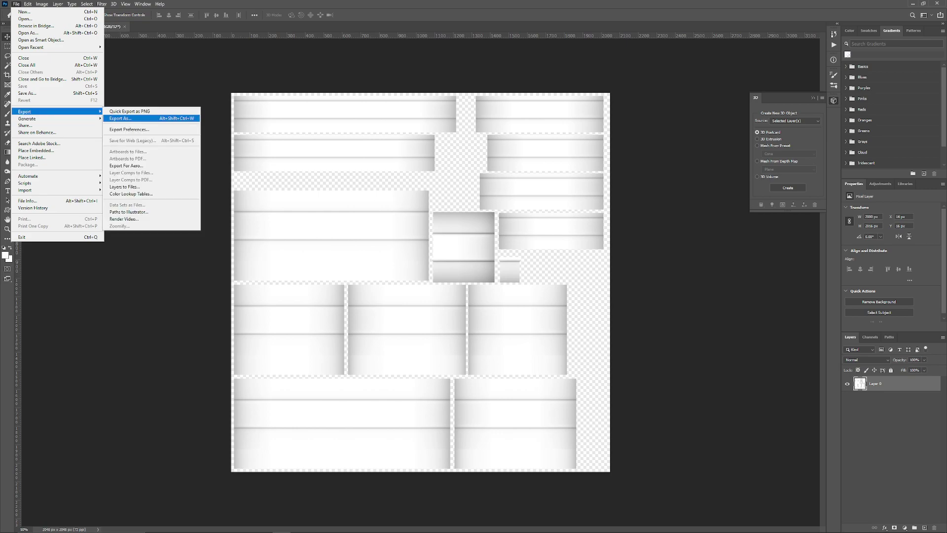
left_click(120, 119)
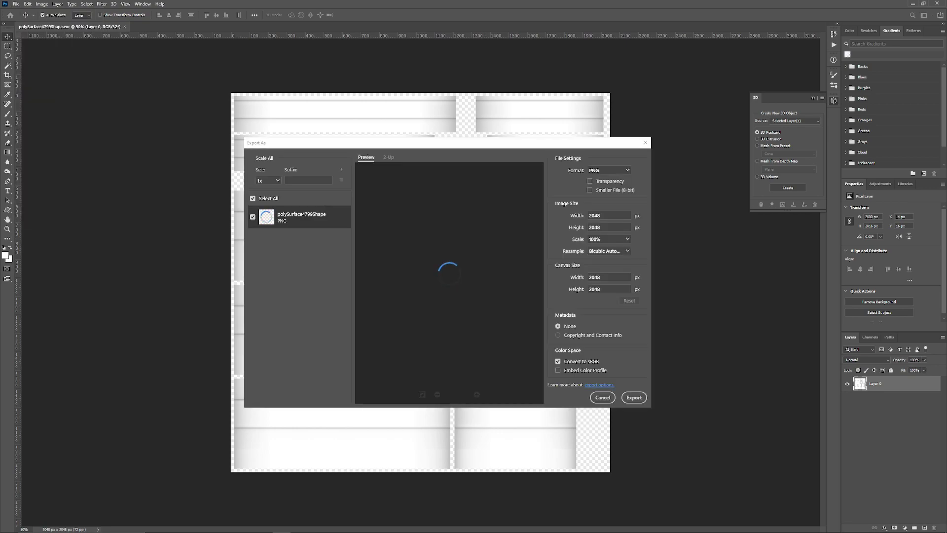
left_click(634, 397)
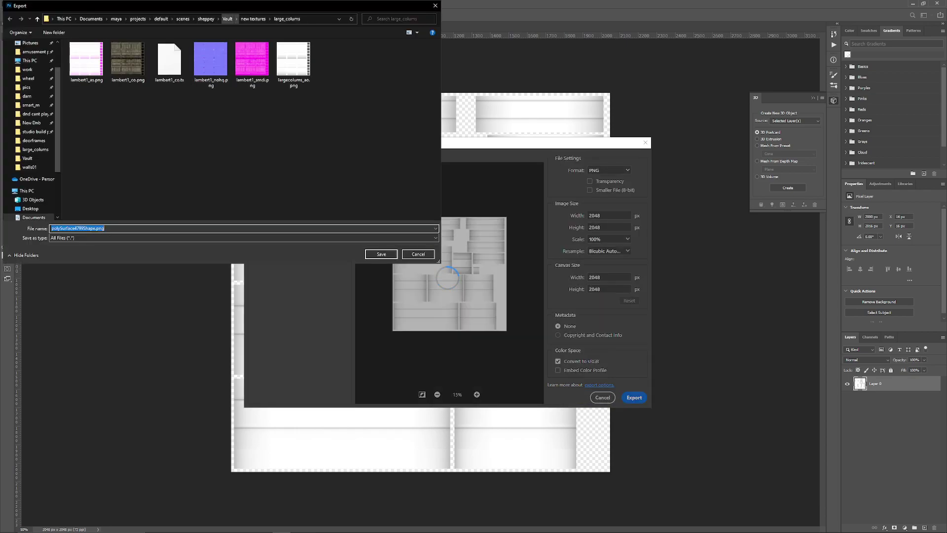
Step: Create a folder named railings inside the Vault project's new textures folder
left_click(228, 19)
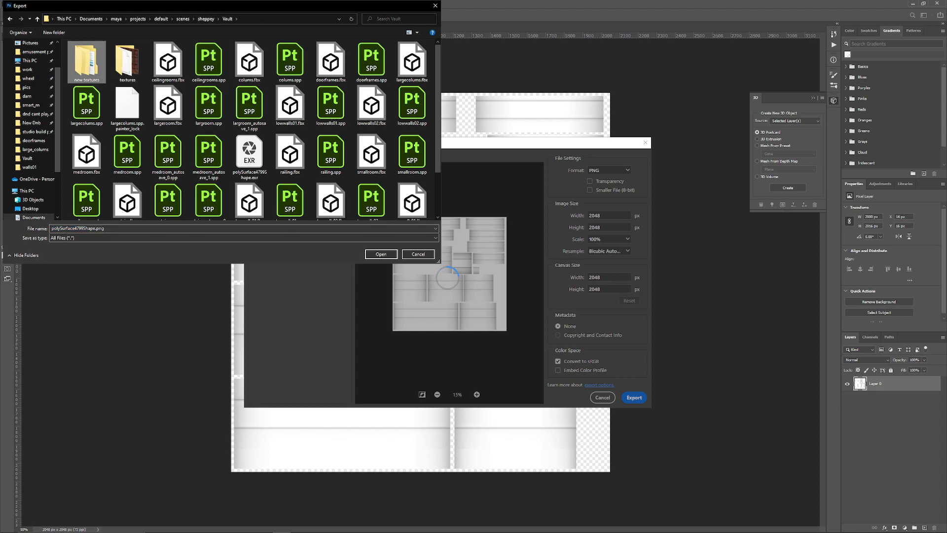
double_click(87, 62)
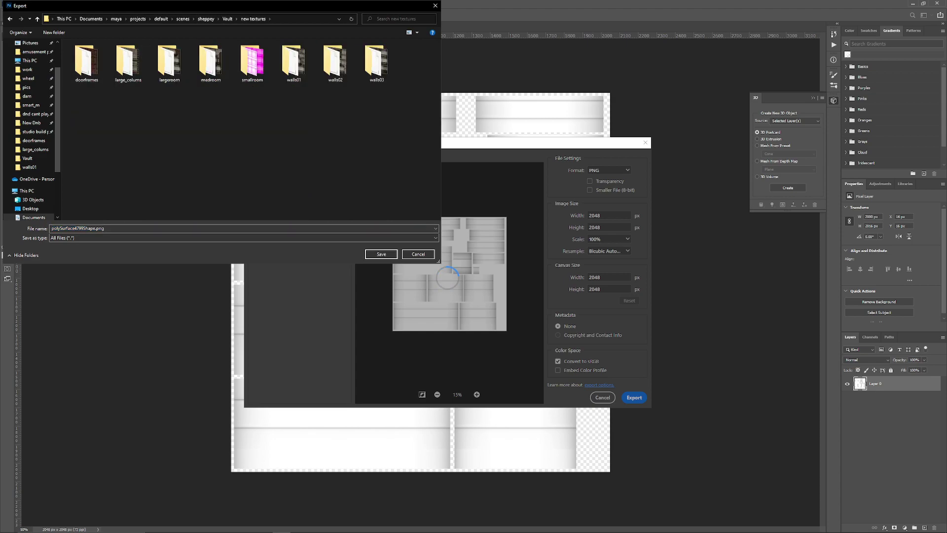
right_click(216, 141)
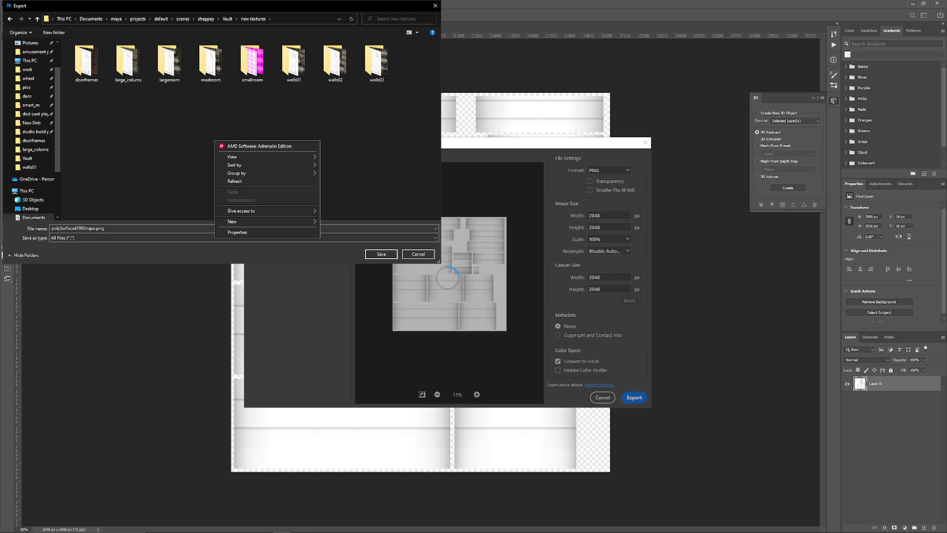
mouse_move(266, 221)
left_click(340, 221)
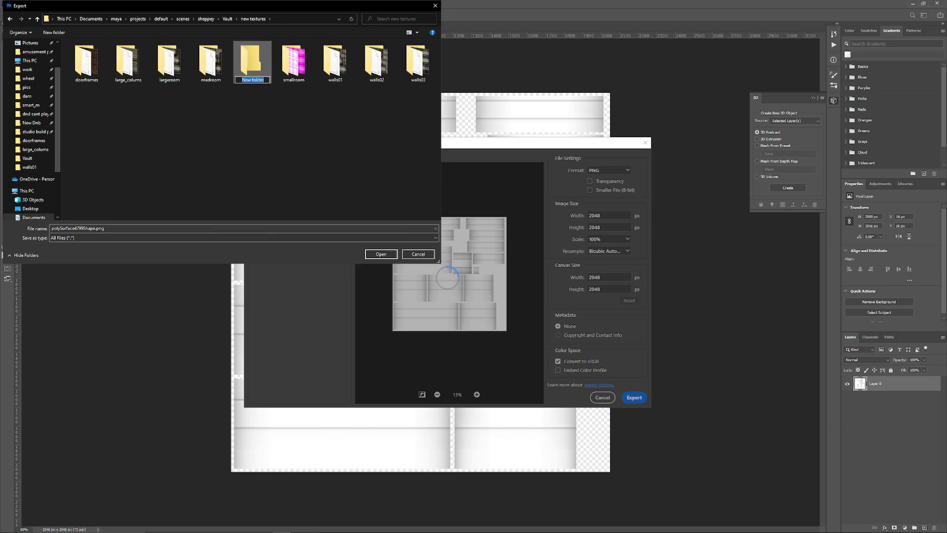
type("railings")
key("Return")
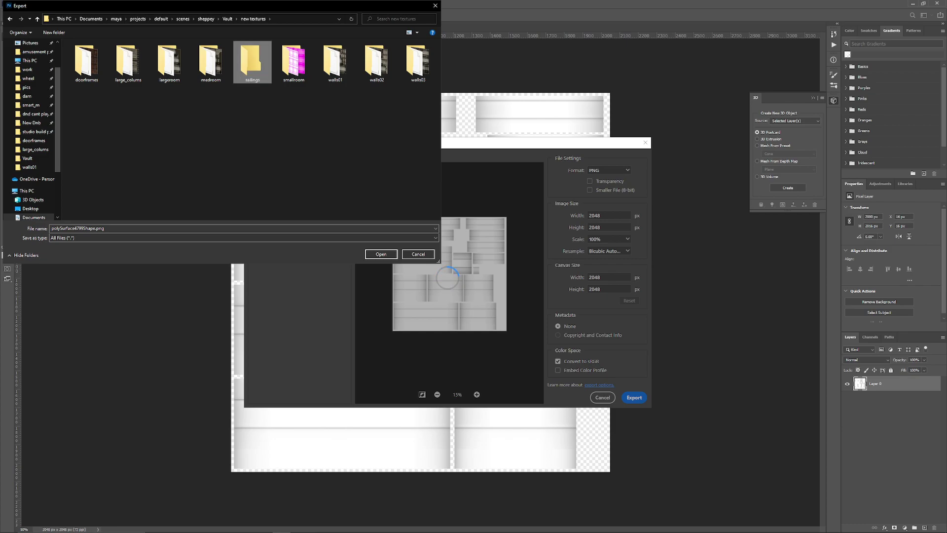
Step: Export the PNG as railings_ao into the railings folder and close the document without saving it
key("Return")
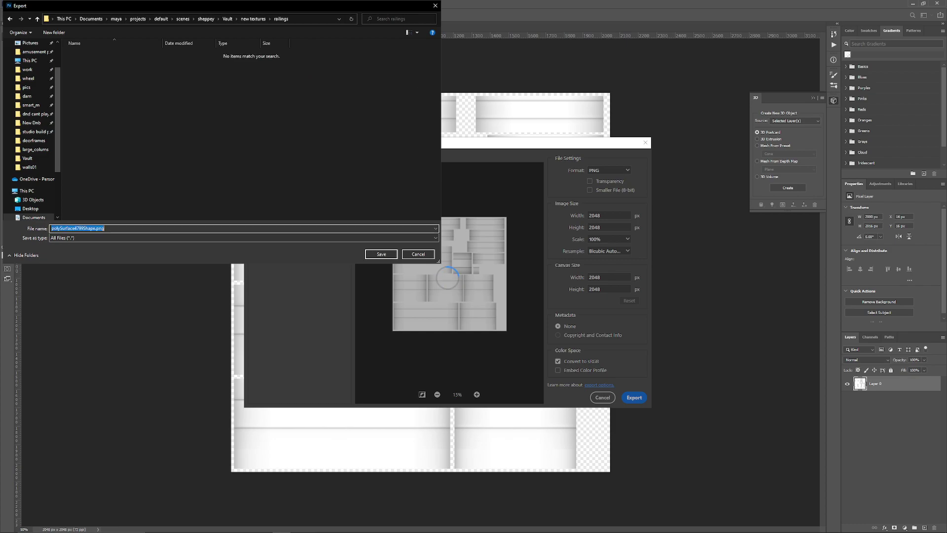
type("railings_ao")
key("Return")
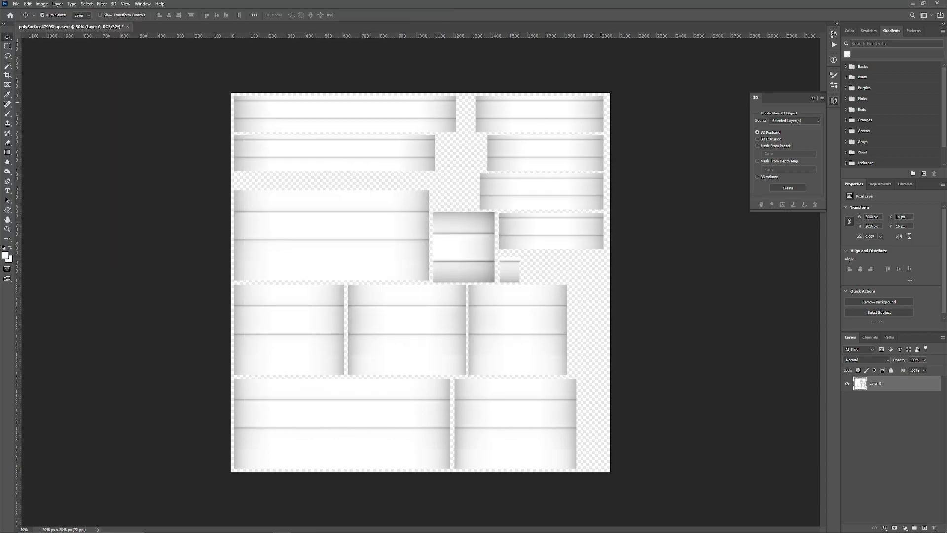
key("ctrl+w")
key("n")
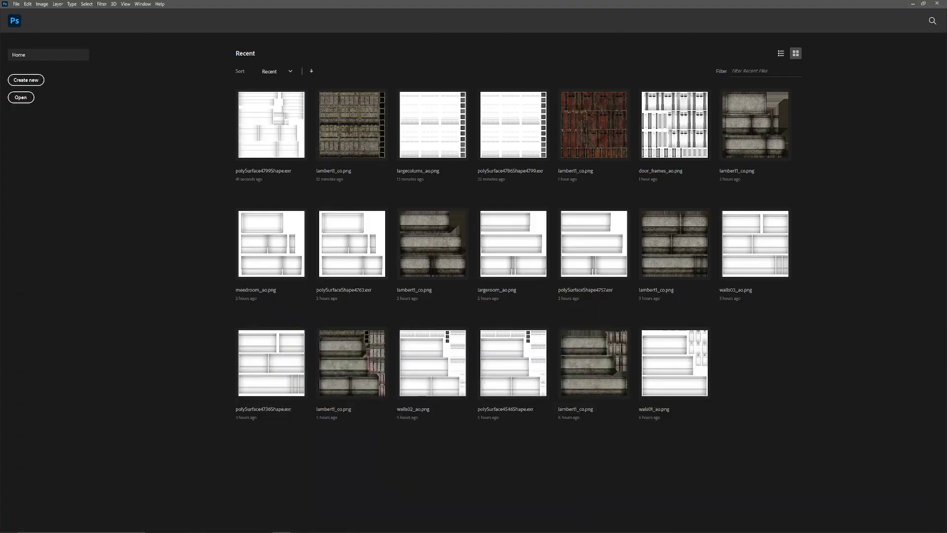
Step: Switch back to Maya and exit the isolated view to show the whole building
left_click(913, 3)
left_click_drag(444, 296, 542, 267, "alt")
key("ctrl+z")
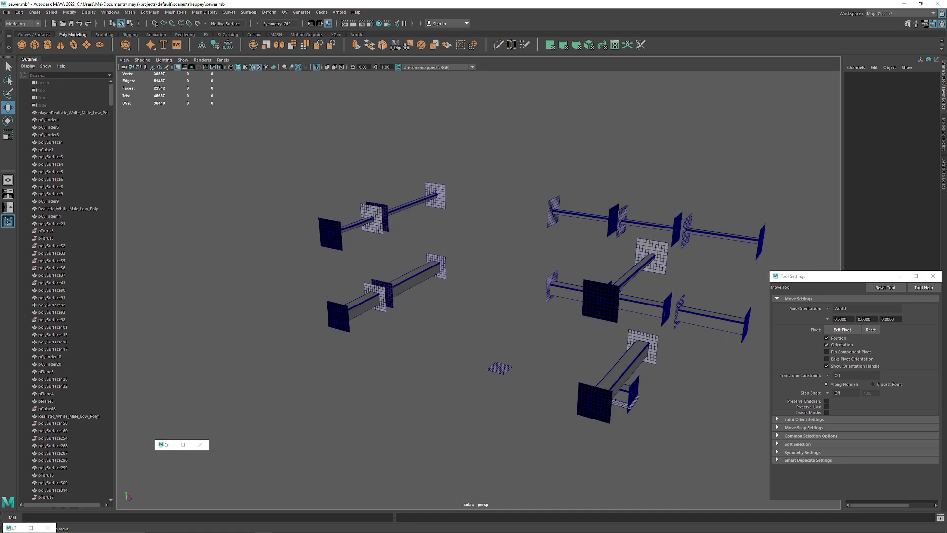
key("ctrl+1")
middle_click_drag(474, 345, 459, 237, "alt")
left_click_drag(459, 237, 463, 212, "alt")
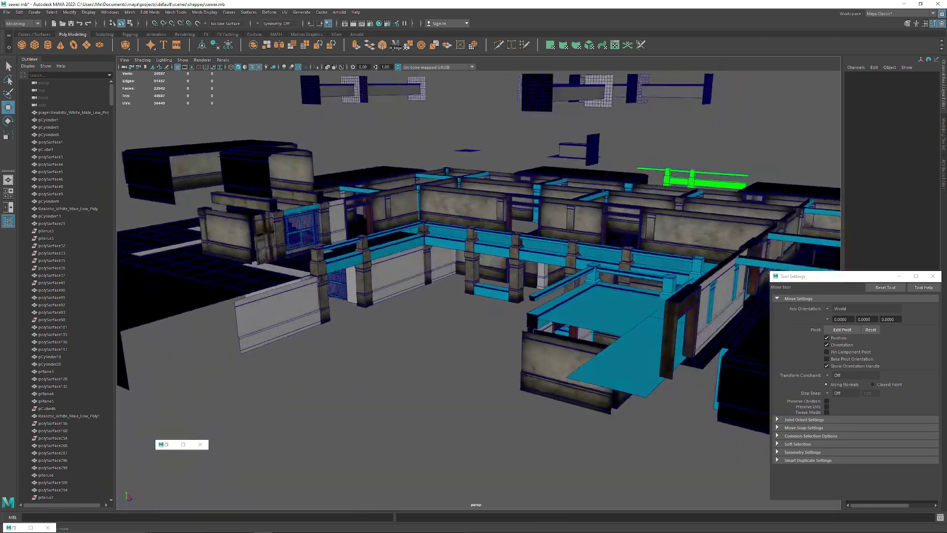
Step: Select the original balcony railing beams in the building
scroll(473, 247, "up", 6)
left_click(629, 218)
left_click_drag(629, 218, 626, 264, "alt")
scroll(659, 237, "down", 5)
right_click_drag(361, 299, 413, 420)
middle_click_drag(424, 390, 427, 412, "alt")
scroll(427, 412, "down", 5)
left_click_drag(426, 412, 434, 380, "alt")
scroll(430, 353, "up", 5)
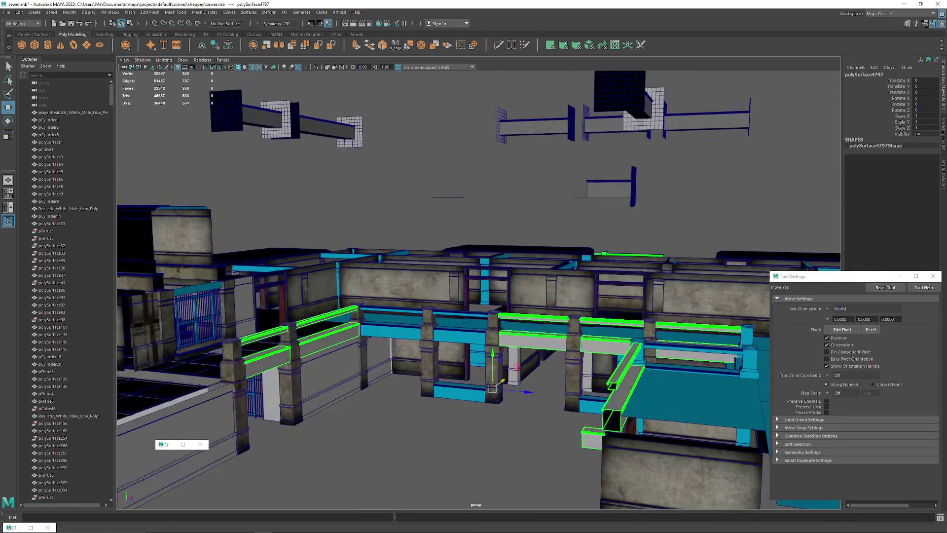
Step: Export the selected railing beams as an FBX to the Vault folder, replacing railing.fbx
middle_click_drag(434, 380, 463, 364, "alt")
key("alt")
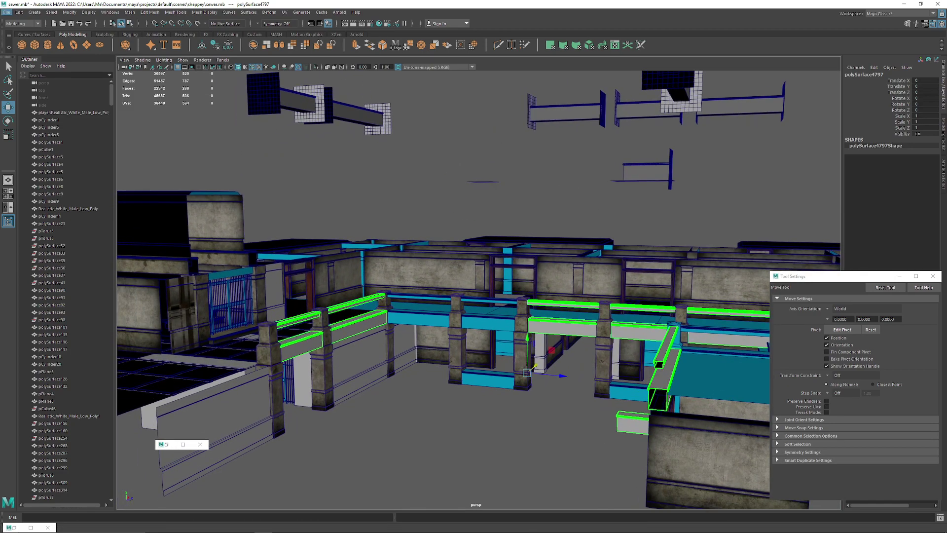
left_click(6, 12)
left_click(32, 108)
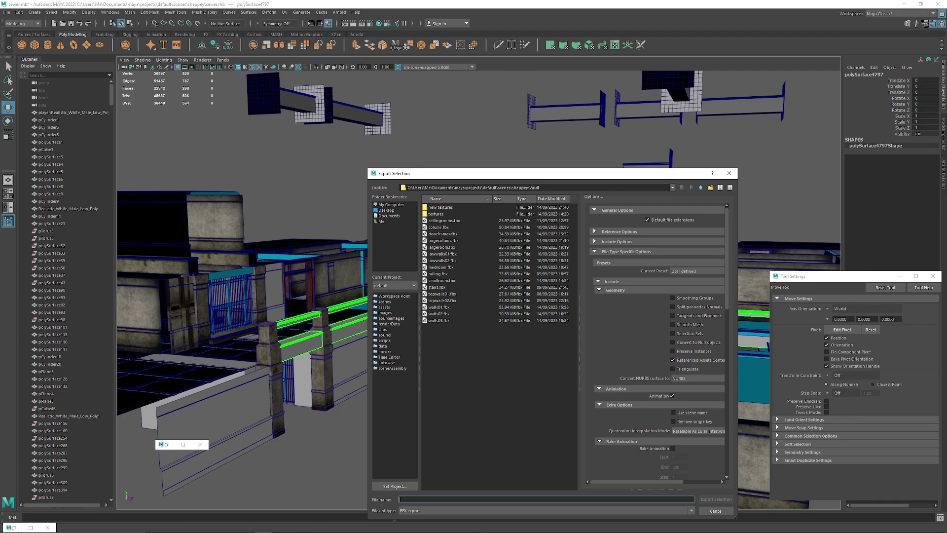
left_click(438, 274)
left_click(716, 499)
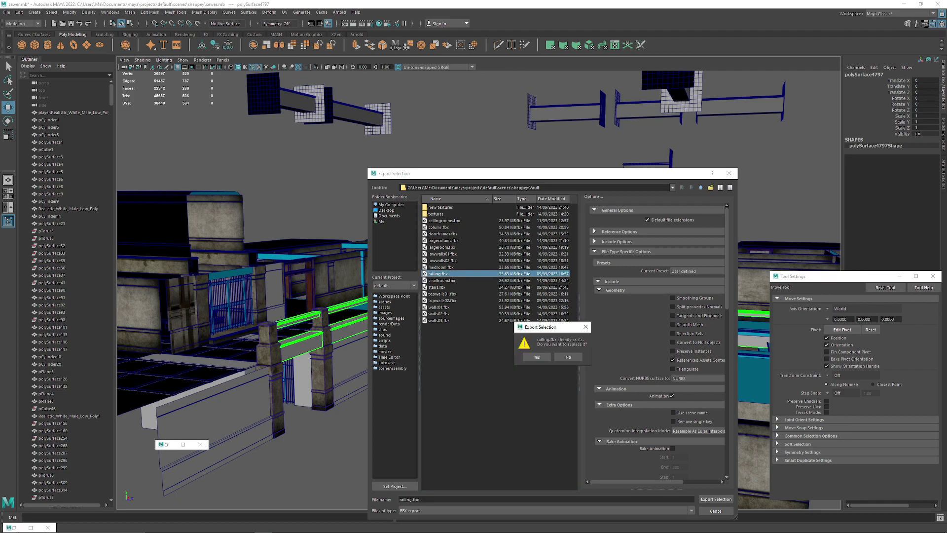
left_click(536, 357)
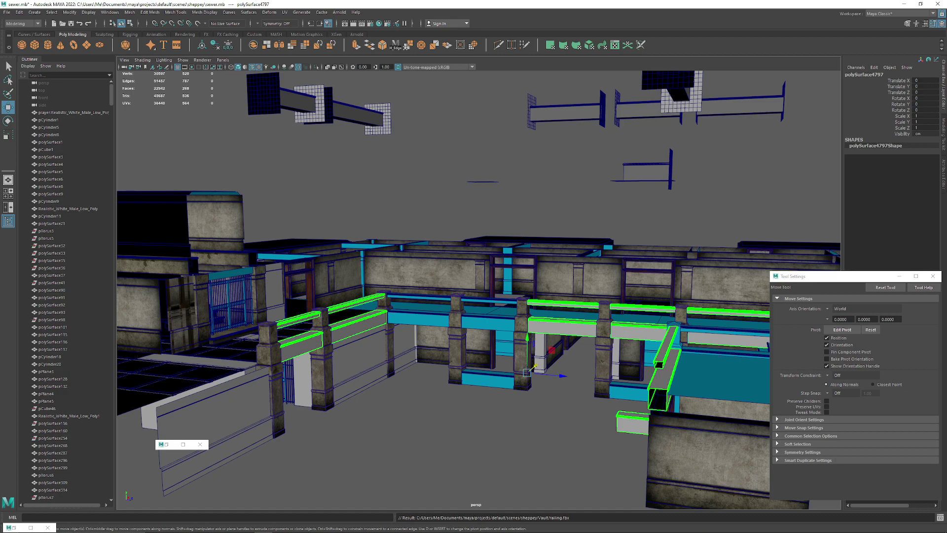
Step: Switch to Substance 3D Painter and start a new project with railing.fbx from the Vault folder at 2048 document resolution
left_click(513, 428)
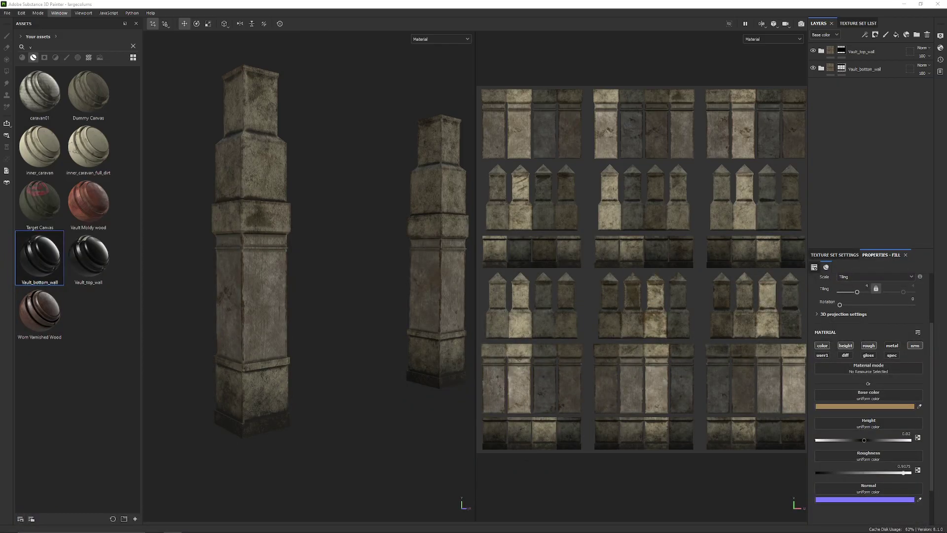
left_click(7, 12)
left_click(20, 22)
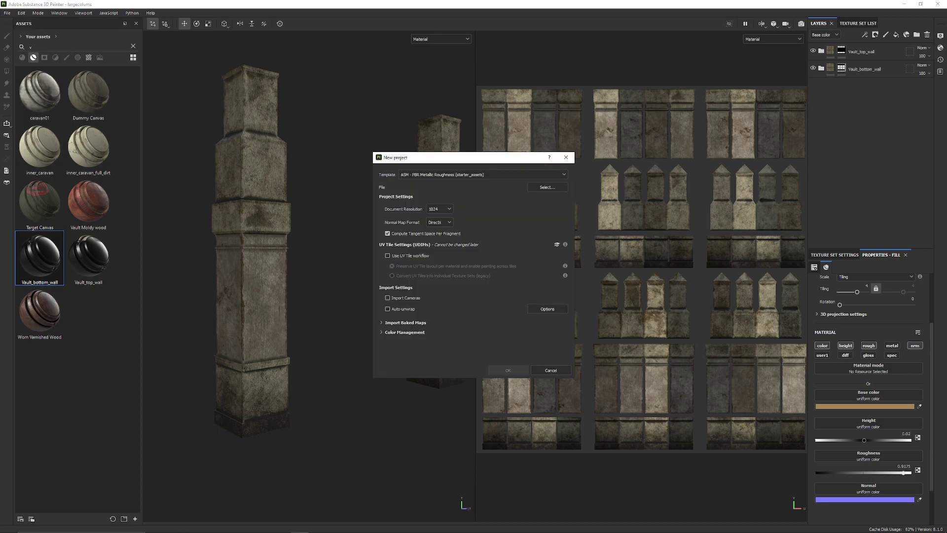
left_click(439, 208)
left_click(548, 187)
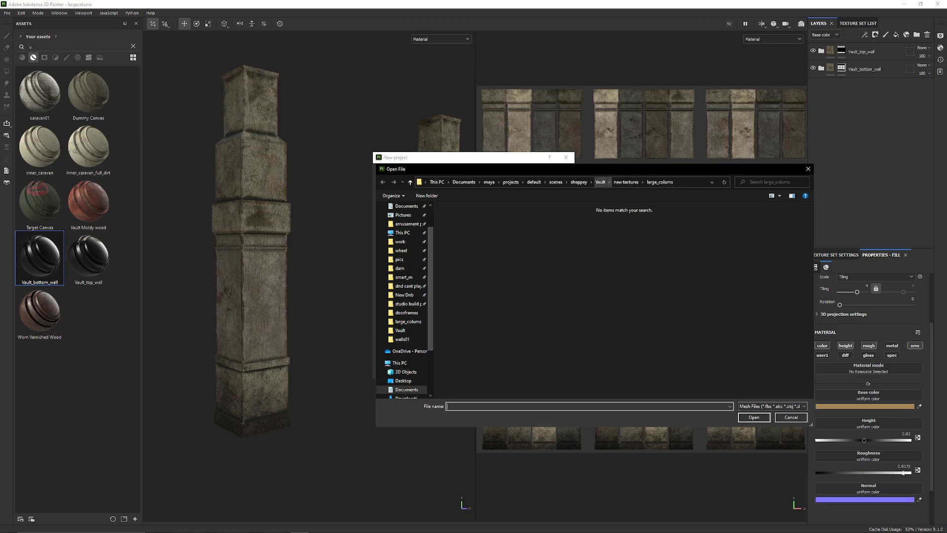
left_click(600, 182)
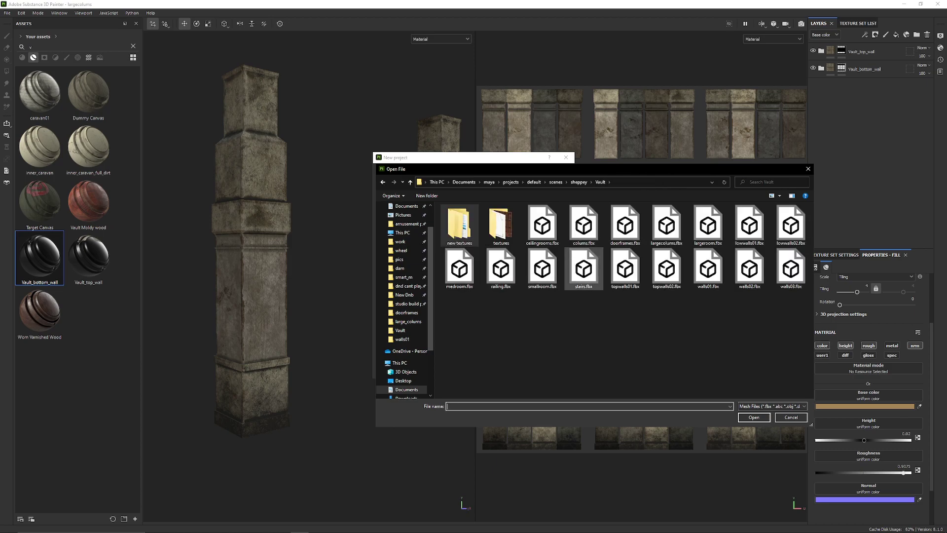
left_click(501, 268)
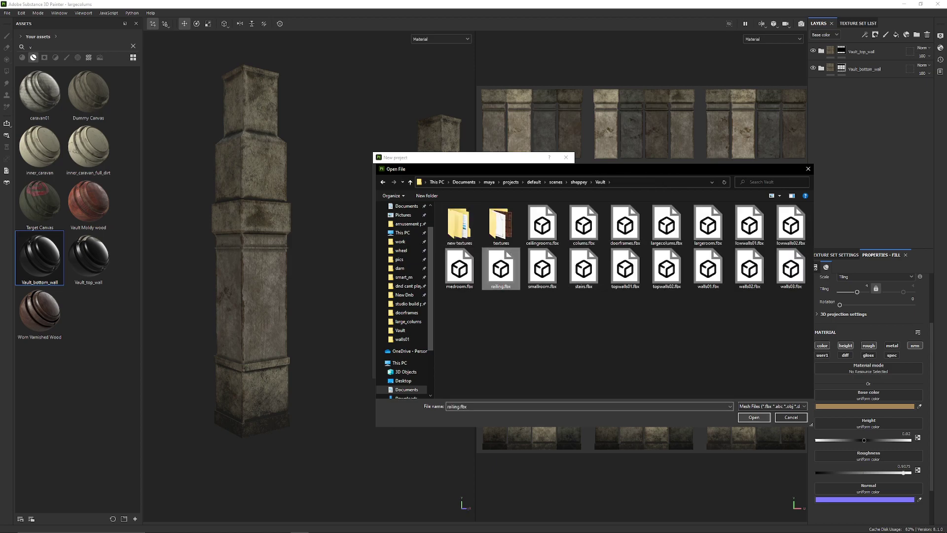
left_click(753, 417)
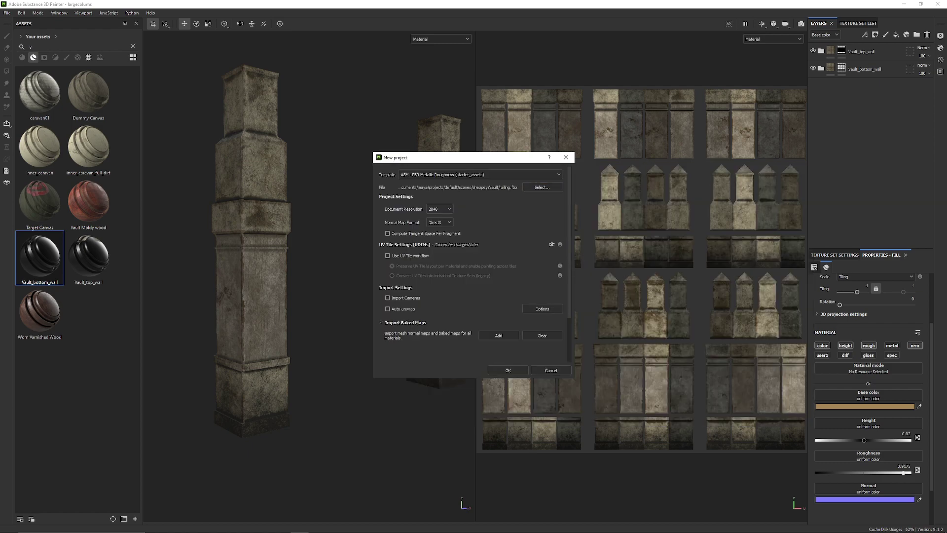
Step: Add railings_ao.png from the railings folder as a baked map and create the project
left_click(498, 335)
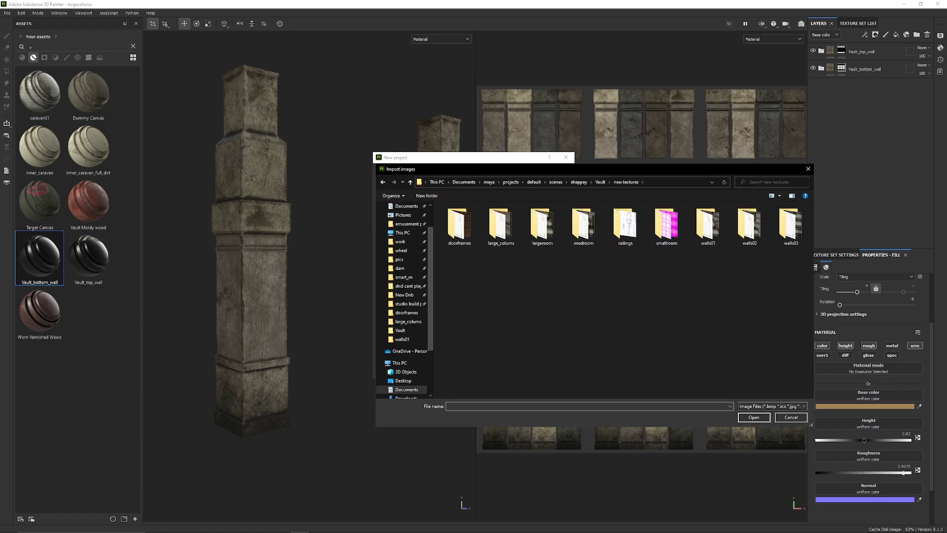
double_click(625, 224)
left_click(459, 224)
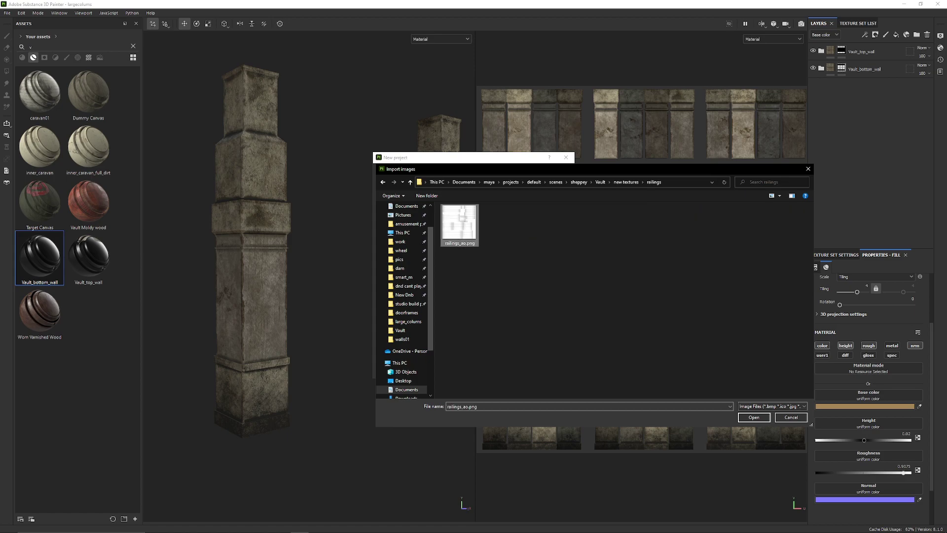
left_click(754, 417)
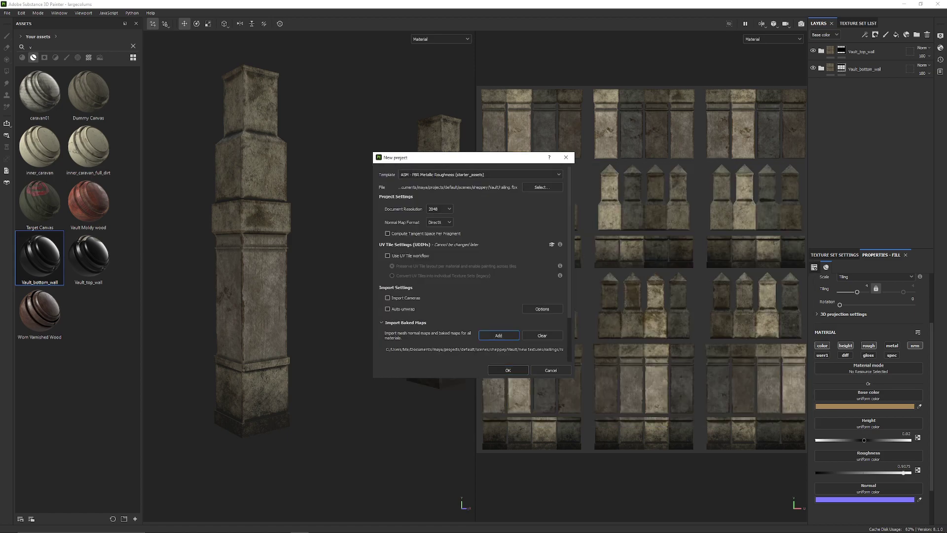
left_click(508, 370)
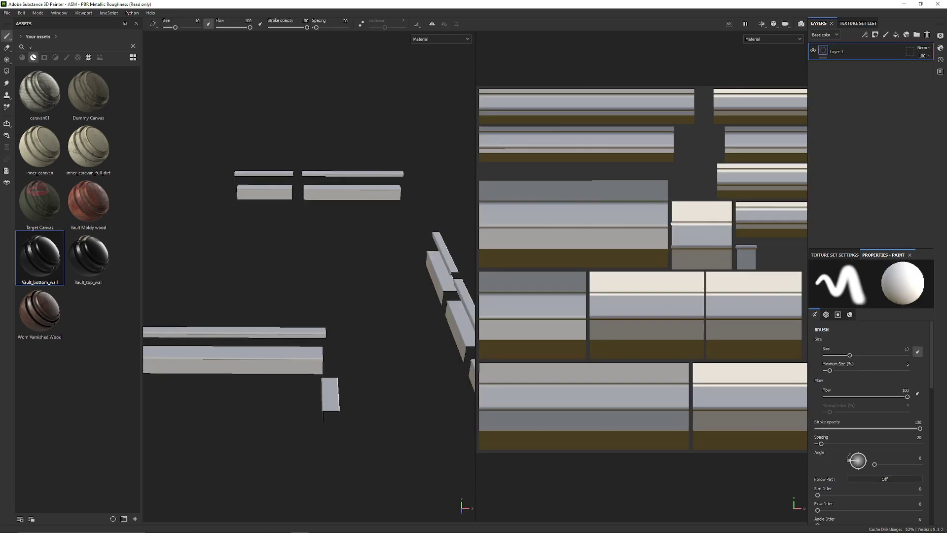
Step: Delete the default Layer 1 and add a User1 channel to the texture set
left_click(927, 34)
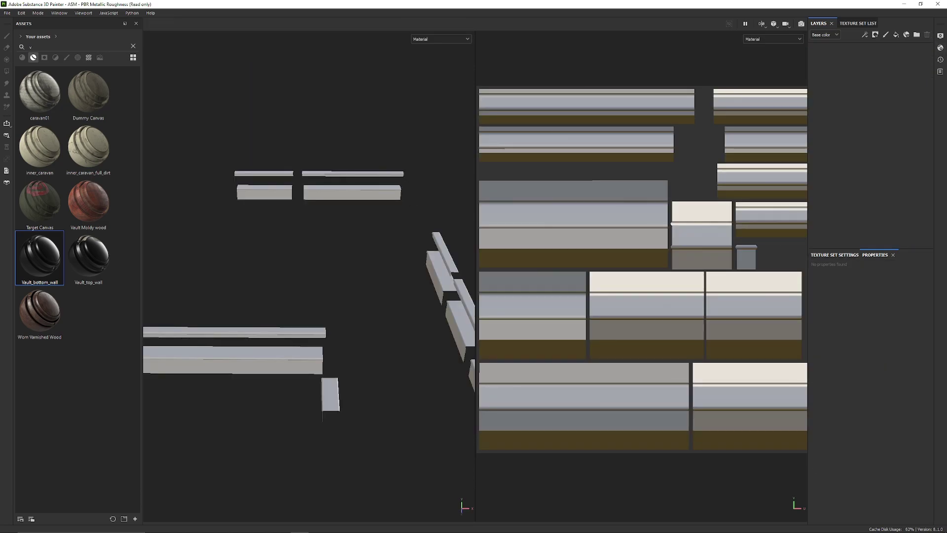
scroll(917, 380, "up", 3)
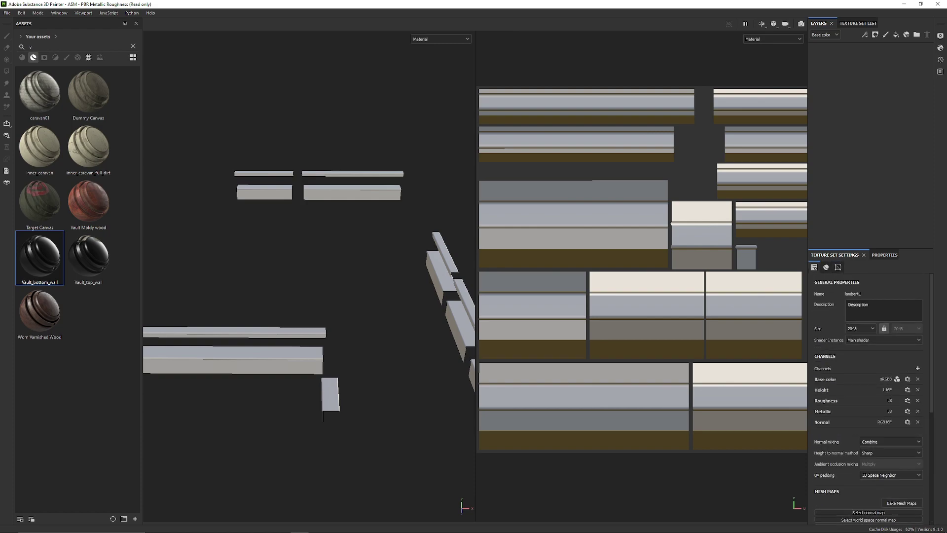
left_click(918, 368)
mouse_move(908, 528)
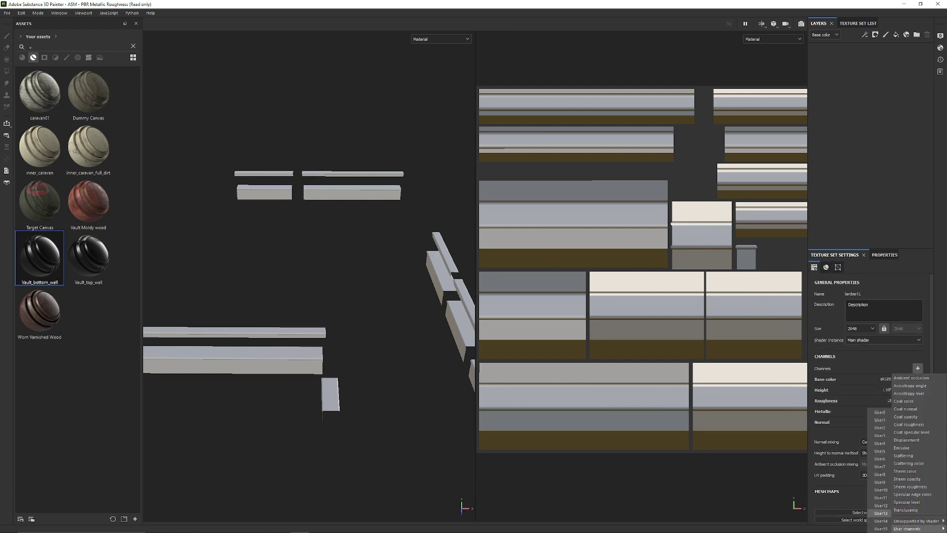
left_click(879, 420)
Step: Add Diffuse, Glossiness and Specular channels to the texture set
left_click(917, 368)
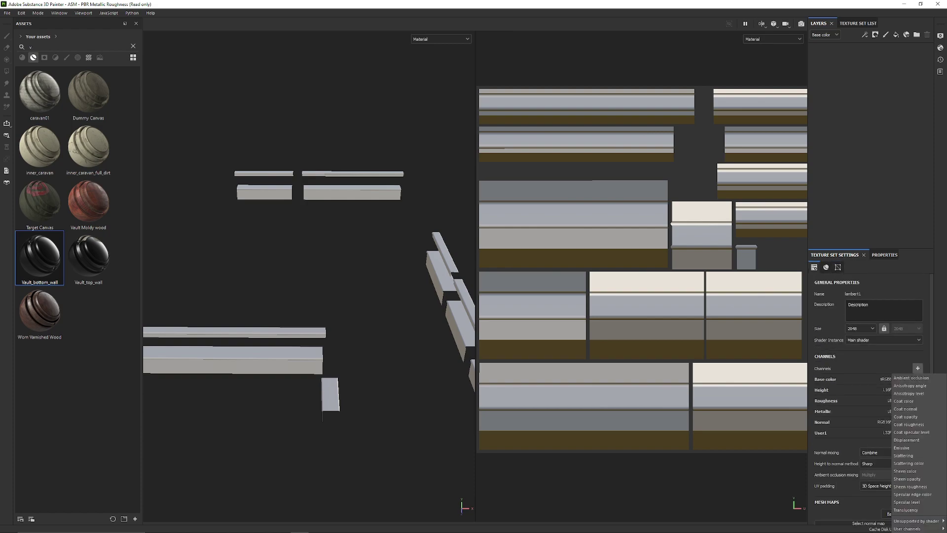
mouse_move(914, 520)
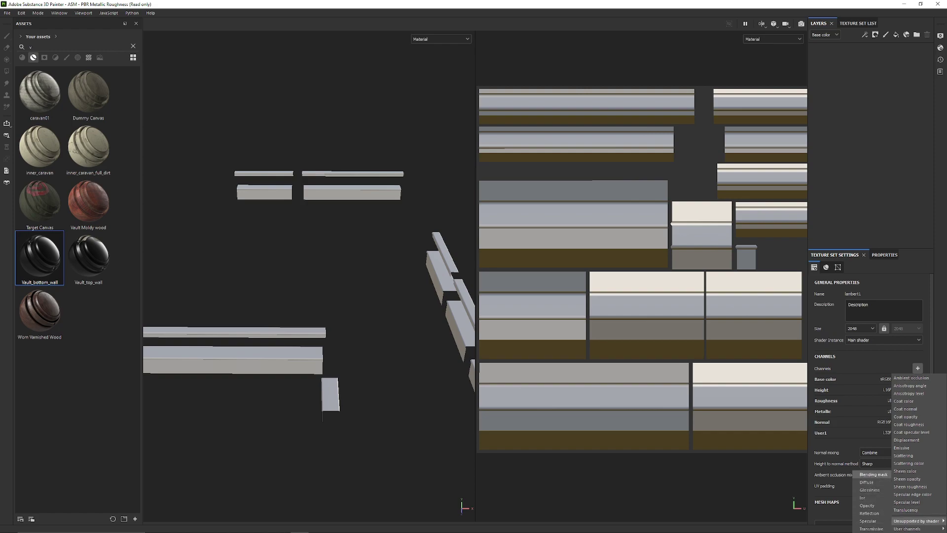
left_click(867, 482)
left_click(917, 368)
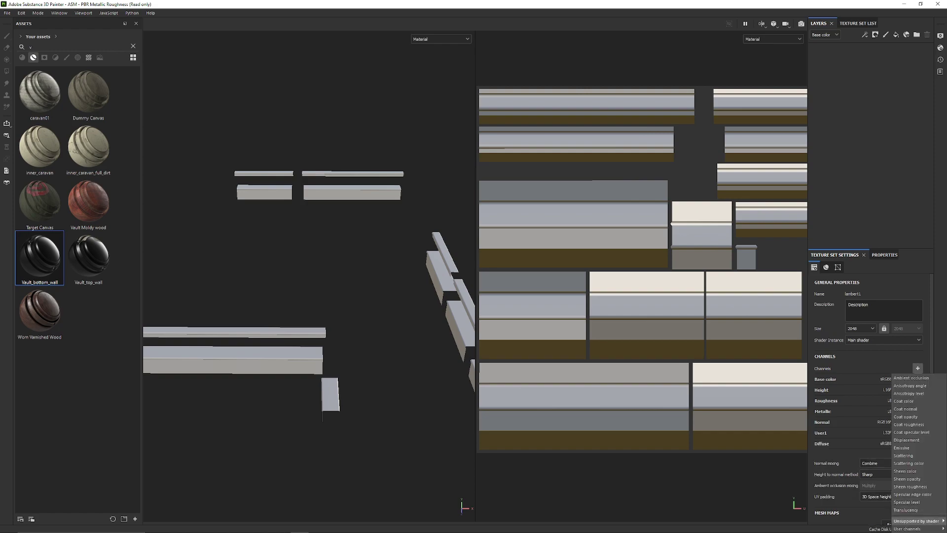
mouse_move(915, 521)
left_click(871, 490)
left_click(917, 368)
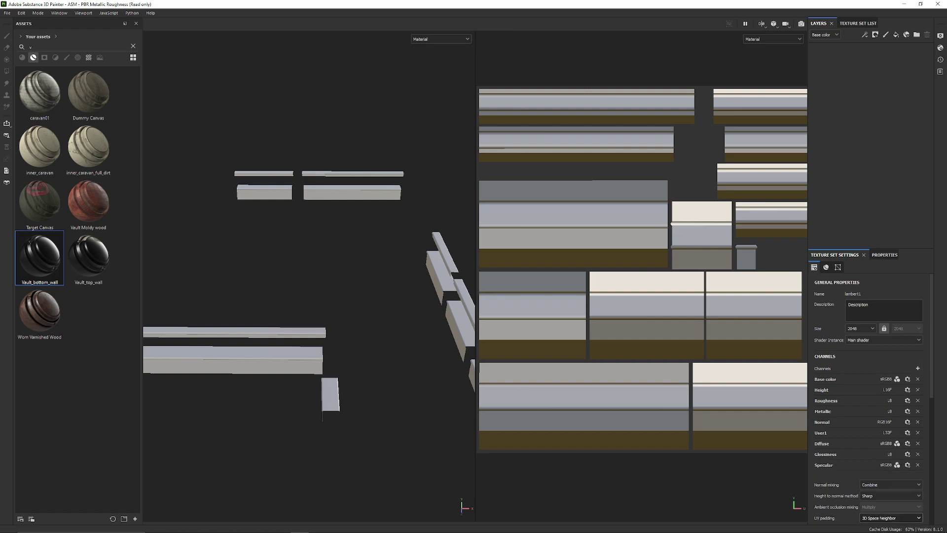
left_click(868, 521)
Step: Open the mesh map baking settings and set the output size to 2048
right_click_drag(584, 334, 562, 336, "alt")
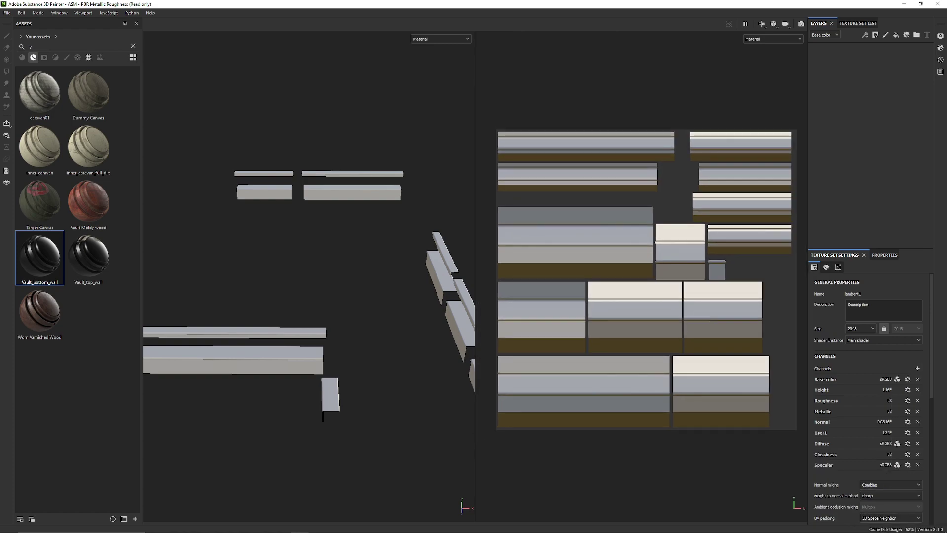
middle_click_drag(562, 337, 557, 291, "alt")
scroll(868, 395, "down", 5)
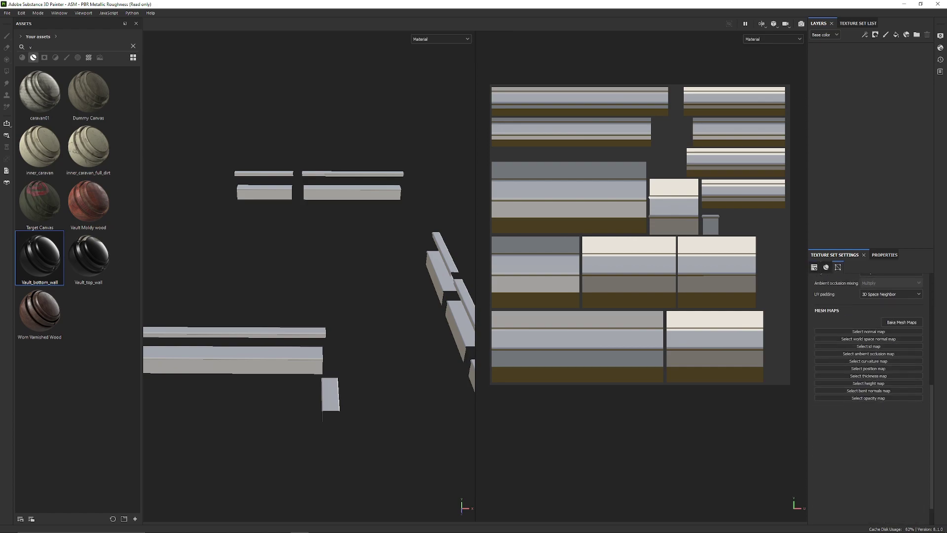
left_click(902, 323)
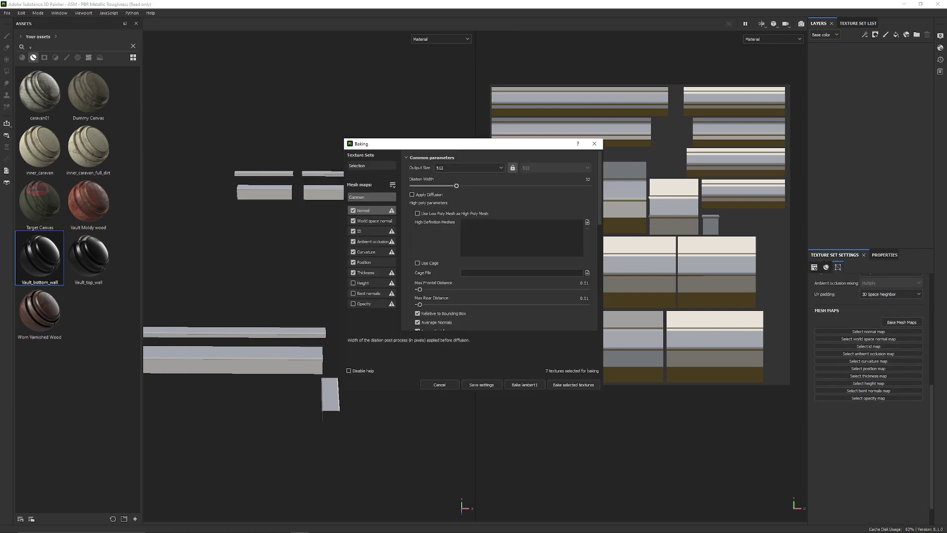
left_click(469, 168)
left_click(440, 222)
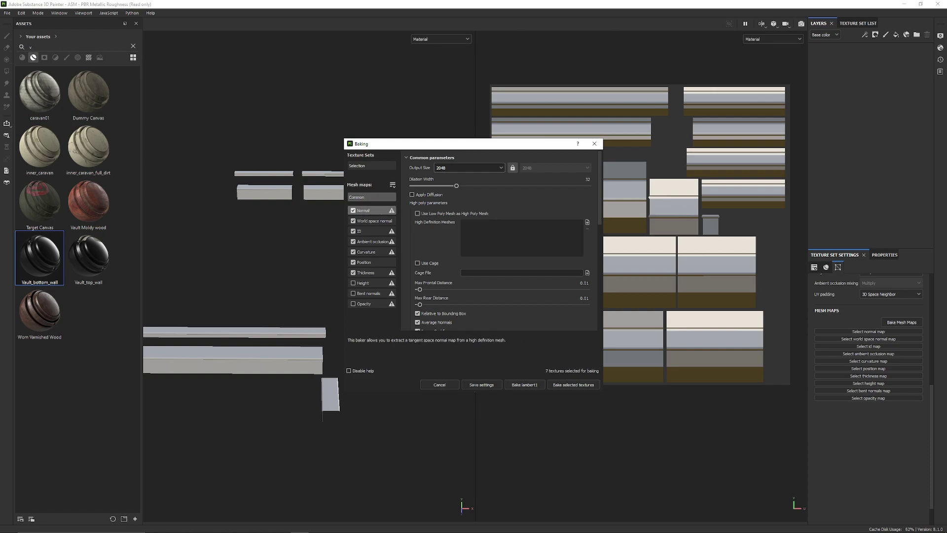
Step: Exclude the World space normal, ID, Ambient occlusion and Position maps from the bake
left_click(352, 210)
left_click(354, 210)
left_click(353, 221)
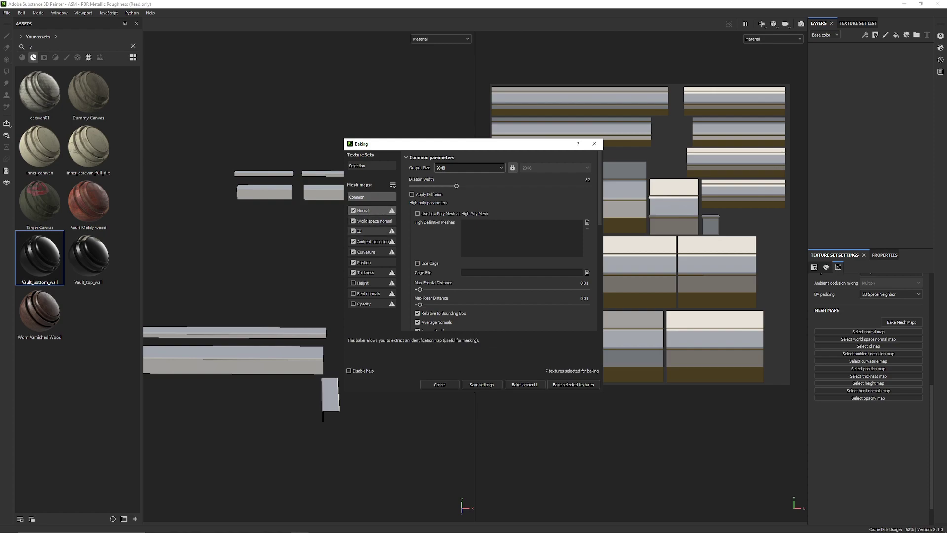
left_click(353, 231)
left_click(353, 242)
left_click(353, 252)
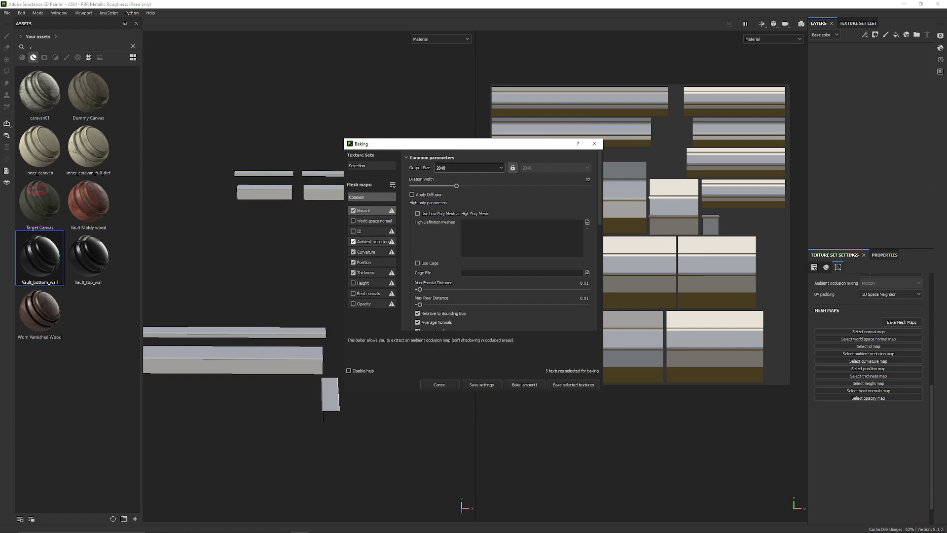
left_click(353, 252)
left_click(352, 262)
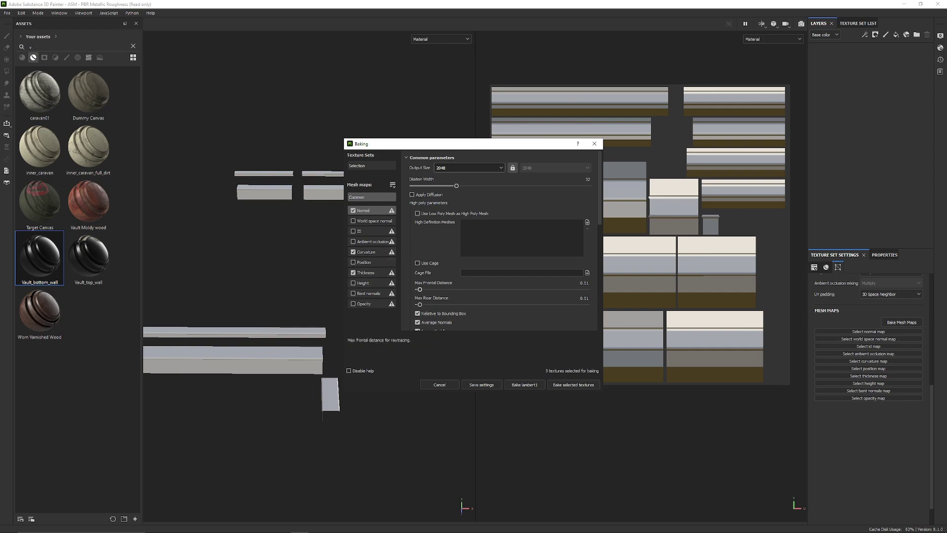
Step: Raise the dilation width and choose a subsampling antialiasing option for the bake
left_click_drag(456, 186, 546, 185)
scroll(525, 222, "down", 5)
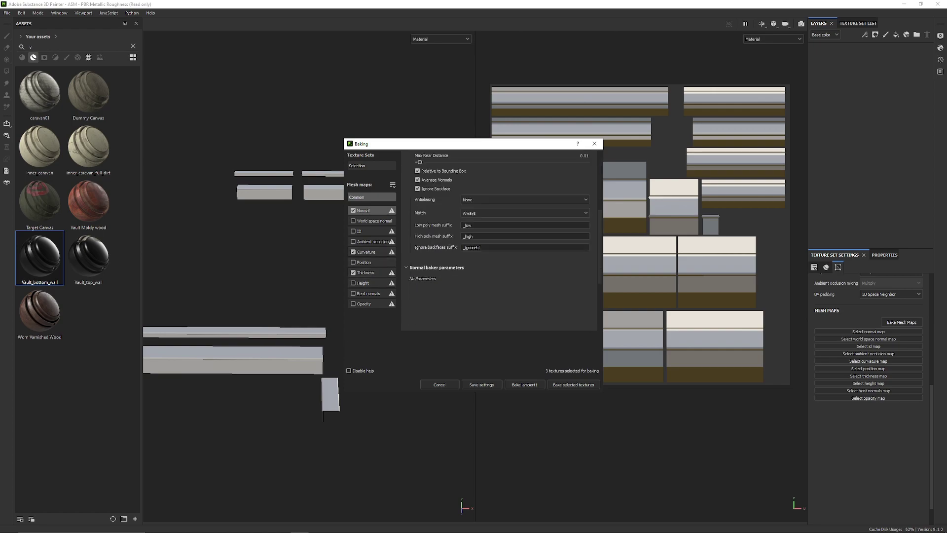
left_click(524, 184)
left_click(469, 194)
left_click(524, 171)
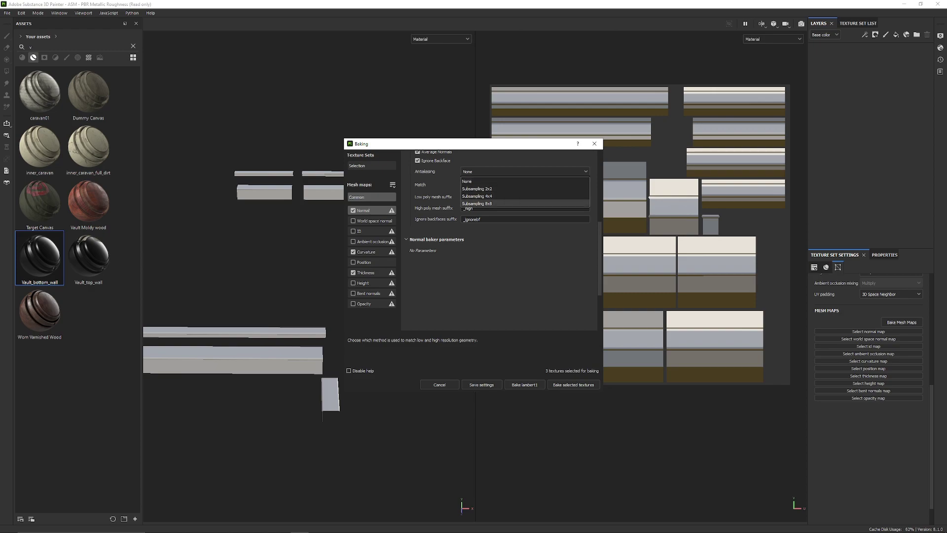
left_click(524, 193)
Step: Exclude Thickness, set the Curvature secondary rays to 199 and sampling radius to 0.0044, and bake the selected maps
left_click(367, 252)
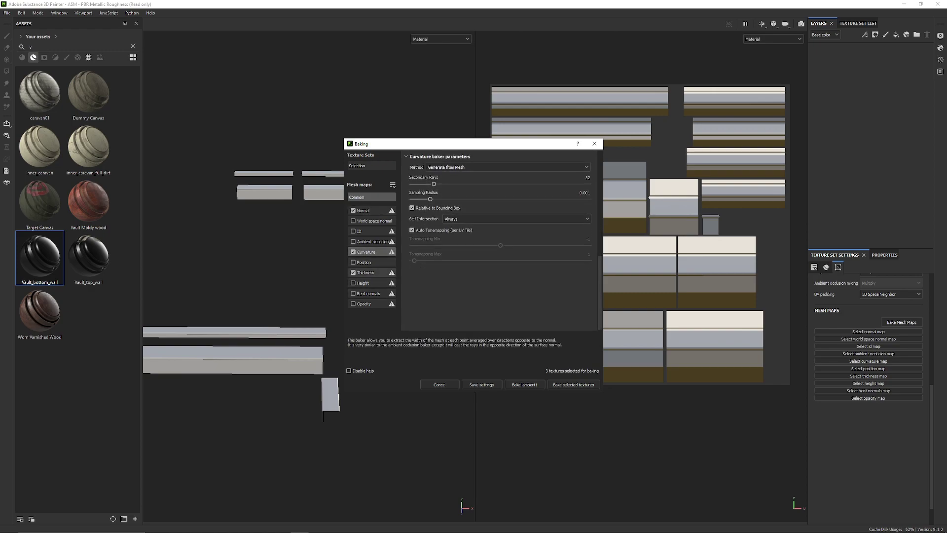
left_click(353, 273)
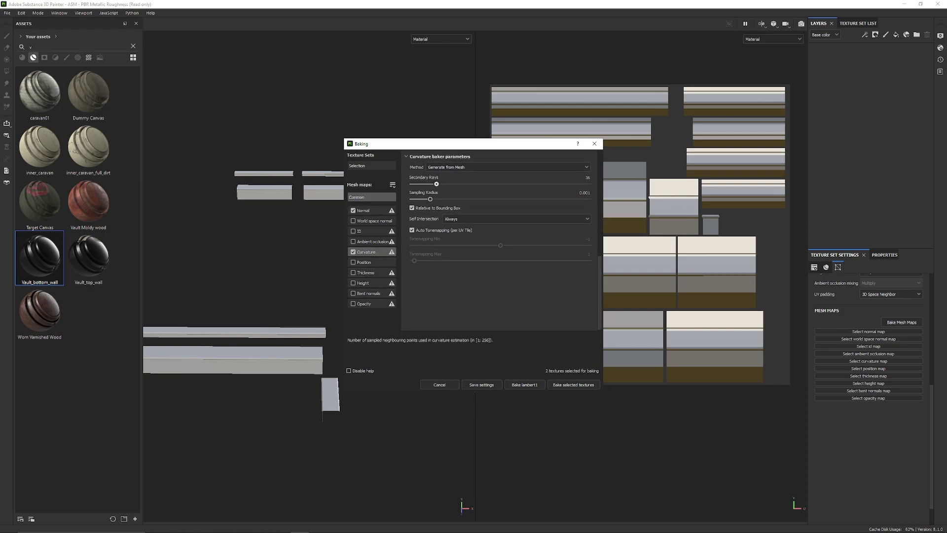
left_click_drag(434, 183, 549, 184)
left_click_drag(430, 199, 491, 198)
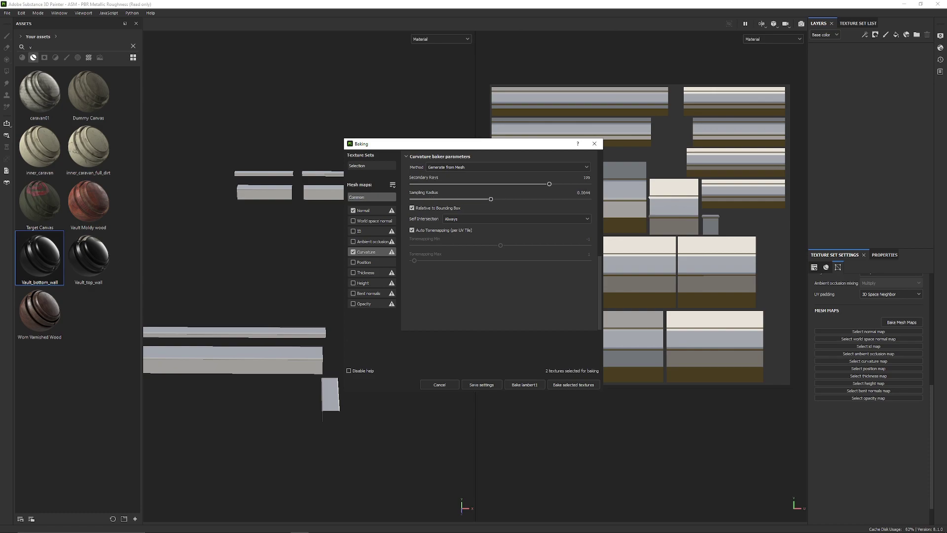
left_click(573, 384)
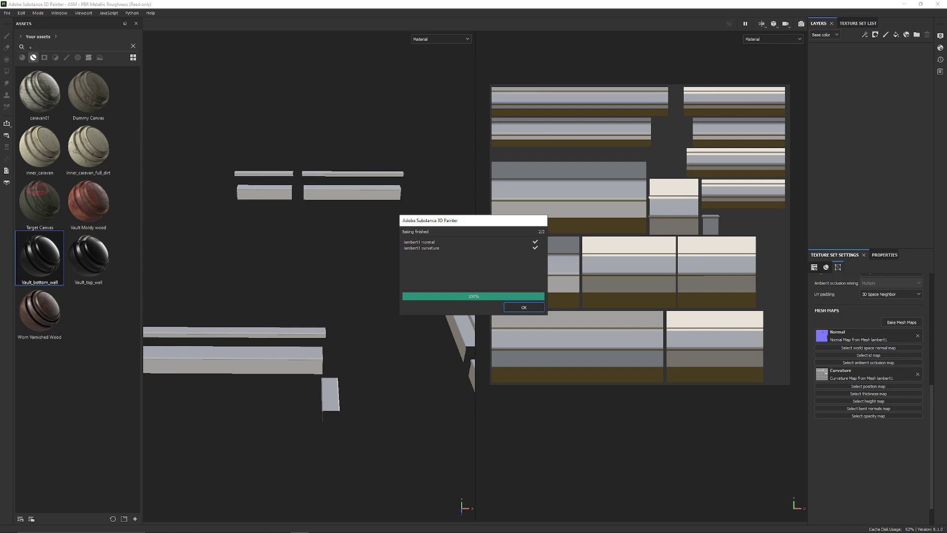
left_click(524, 307)
Step: Assign the railings_ao texture as the project's ambient occlusion mesh map
left_click(868, 362)
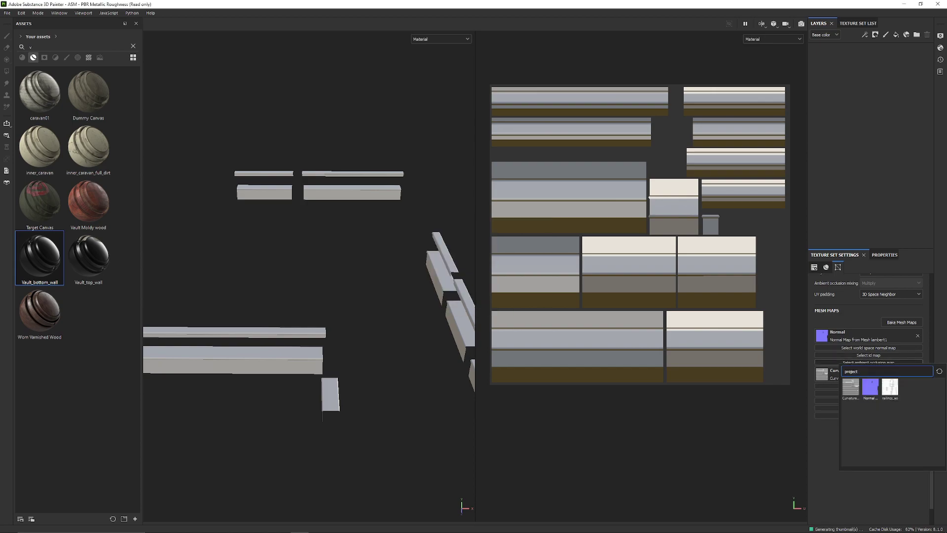
left_click(890, 388)
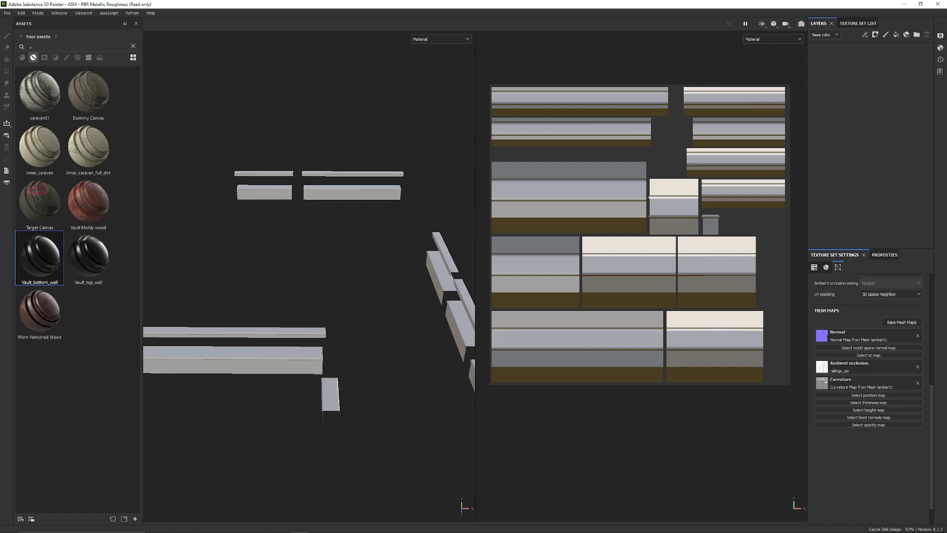
Step: Apply the Vault_top_wall smart material to the railing model and give its layer folder a black mask
scroll(626, 284, "down", 2)
scroll(341, 173, "up", 5)
middle_click_drag(341, 183, 325, 59, "alt")
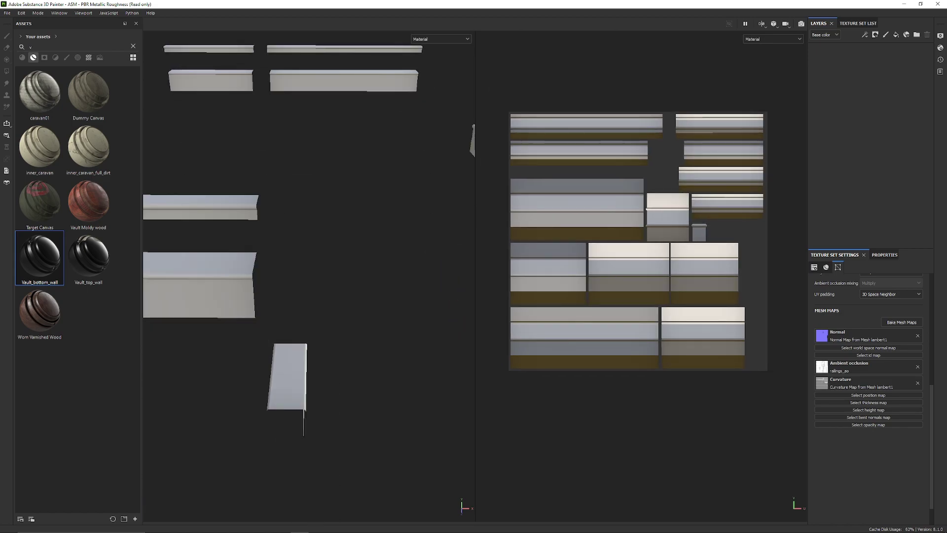
left_click_drag(306, 222, 276, 211, "alt")
scroll(271, 213, "up", 1)
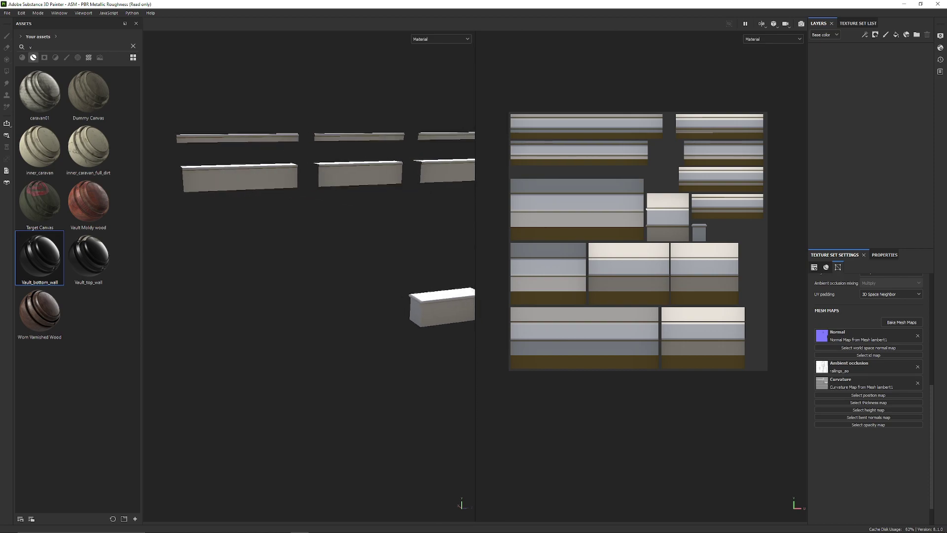
scroll(277, 212, "up", 1)
middle_click_drag(277, 212, 291, 231, "alt")
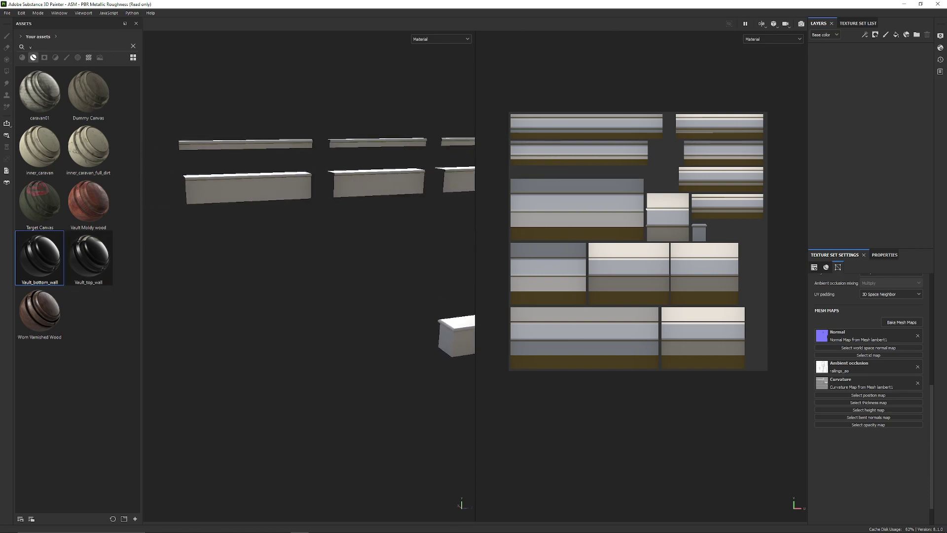
left_click_drag(88, 257, 857, 111)
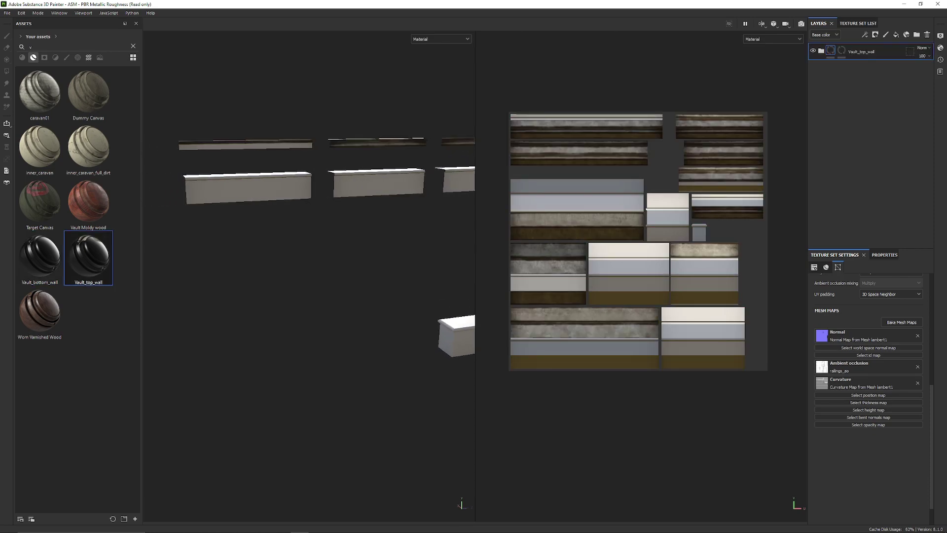
middle_click_drag(671, 222, 633, 247, "alt")
right_click(835, 50)
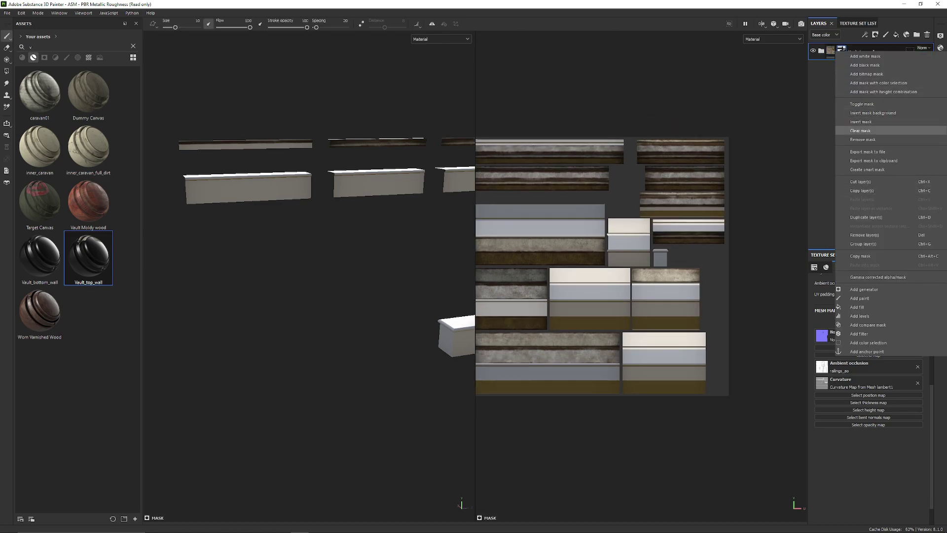
left_click(866, 65)
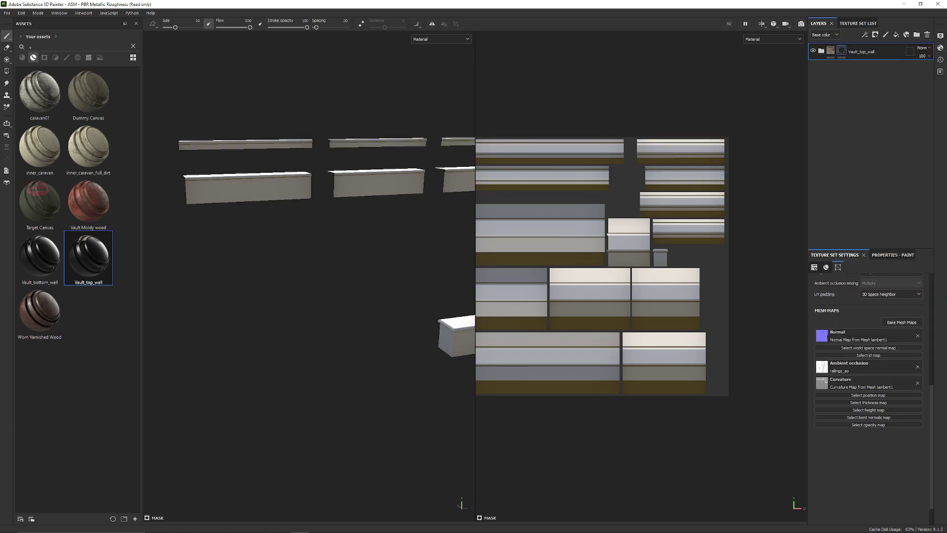
Step: Use Polygon Fill on the Vault_top_wall mask to reveal the material on the first upper rail beam
left_click_drag(385, 164, 397, 170, "alt")
middle_click_drag(363, 229, 370, 302, "alt")
left_click_drag(370, 302, 430, 318, "alt")
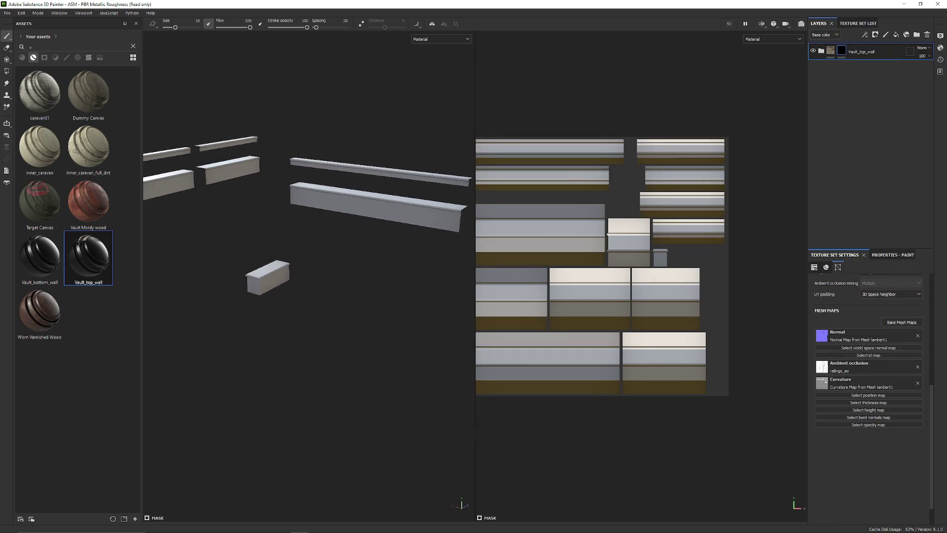
middle_click_drag(311, 217, 425, 279, "alt")
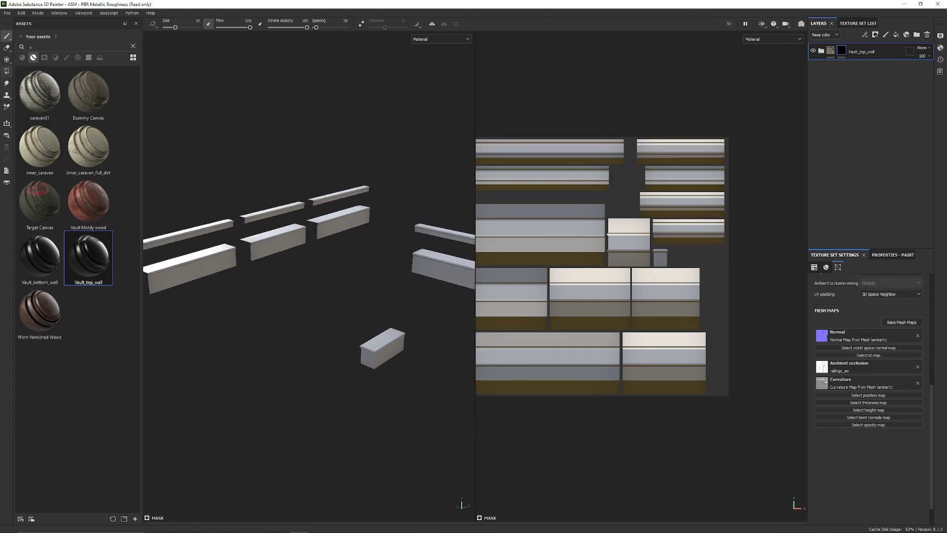
left_click(7, 72)
left_click_drag(301, 231, 394, 256, "alt")
middle_click_drag(296, 315, 365, 221, "alt")
left_click_drag(365, 222, 296, 177, "alt")
middle_click_drag(252, 247, 323, 232, "alt")
left_click_drag(223, 188, 277, 281)
Step: Fill further upper rail beams around the balcony in the Vault_top_wall mask
middle_click_drag(345, 266, 212, 241, "alt")
left_click_drag(212, 242, 389, 251, "alt")
middle_click_drag(390, 252, 373, 251, "alt")
left_click_drag(373, 251, 402, 224, "alt")
middle_click_drag(345, 224, 306, 218, "alt")
left_click_drag(276, 170, 397, 212)
middle_click_drag(397, 212, 347, 214, "alt")
left_click_drag(347, 215, 341, 224, "alt")
left_click_drag(290, 129, 384, 191)
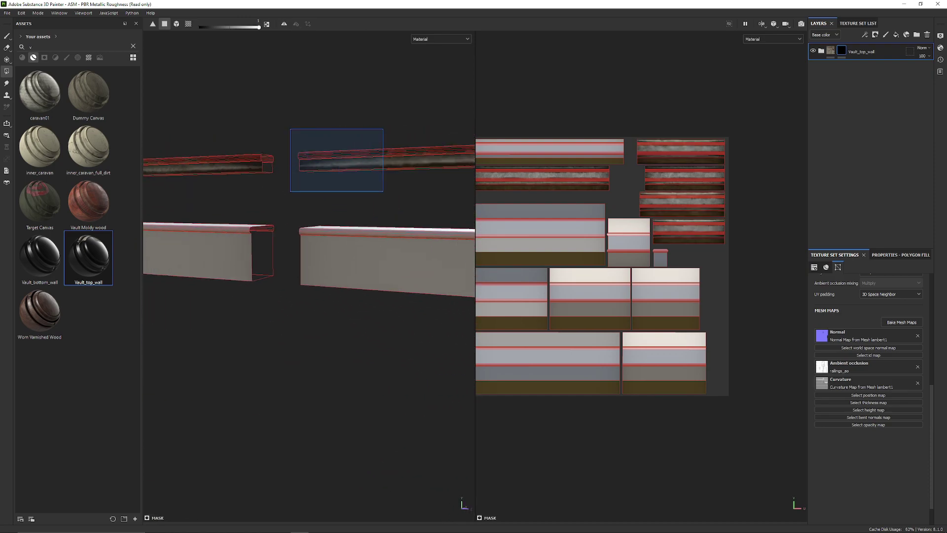
Step: Fill the remaining long upper rail beam in the Vault_top_wall mask
right_click_drag(365, 207, 291, 222, "alt")
left_click_drag(291, 222, 389, 205, "alt")
middle_click_drag(345, 217, 370, 217, "alt")
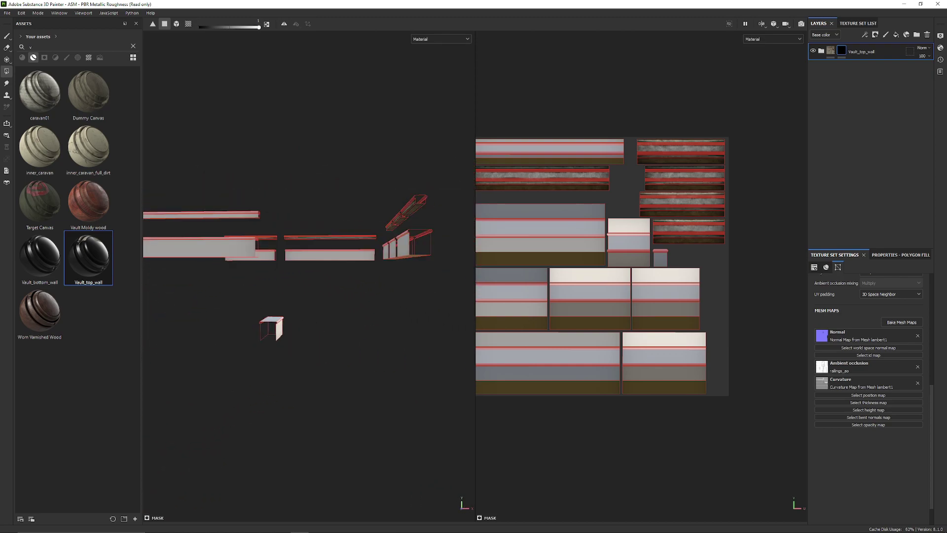
middle_click_drag(276, 222, 397, 230, "alt")
right_click_drag(306, 227, 350, 217, "alt")
left_click_drag(296, 222, 321, 212, "alt")
left_click_drag(187, 148, 355, 224)
Step: Examine the Vault_top_wall texture on the upper rails in both the UV layout and the 3D view
middle_click_drag(404, 222, 324, 223, "alt")
right_click_drag(508, 153, 676, 217, "alt")
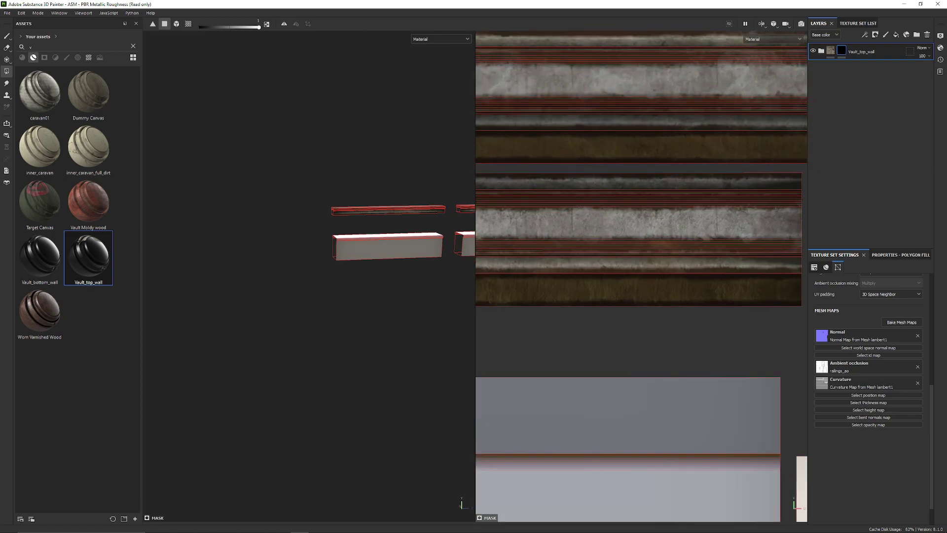
middle_click_drag(676, 217, 604, 253, "alt")
middle_click_drag(387, 235, 222, 249, "alt")
right_click_drag(222, 249, 325, 254, "alt")
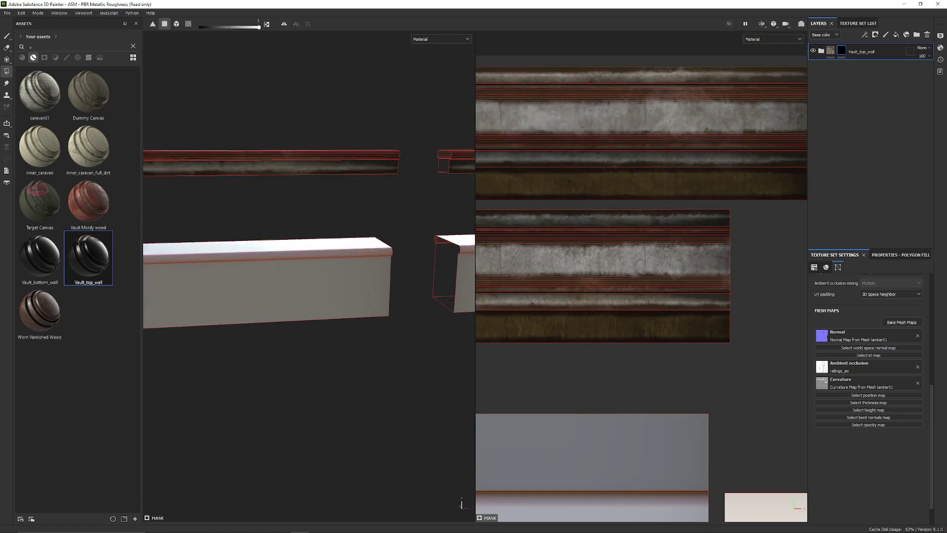
middle_click_drag(316, 254, 400, 250, "alt")
left_click_drag(296, 247, 377, 244, "alt")
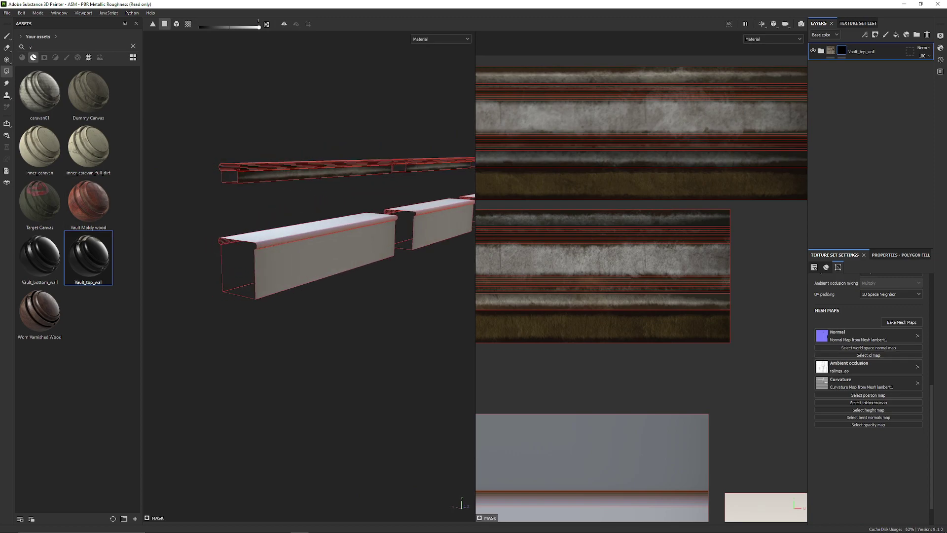
Step: Add the Vault_bottom_wall smart material below Vault_top_wall and give it a black mask
left_click_drag(40, 256, 866, 62)
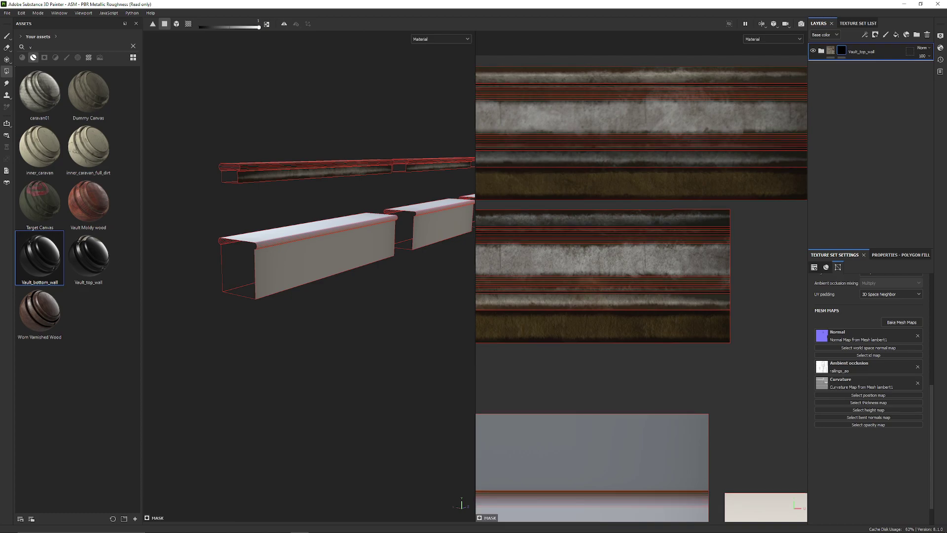
left_click_drag(40, 256, 868, 68)
right_click(840, 67)
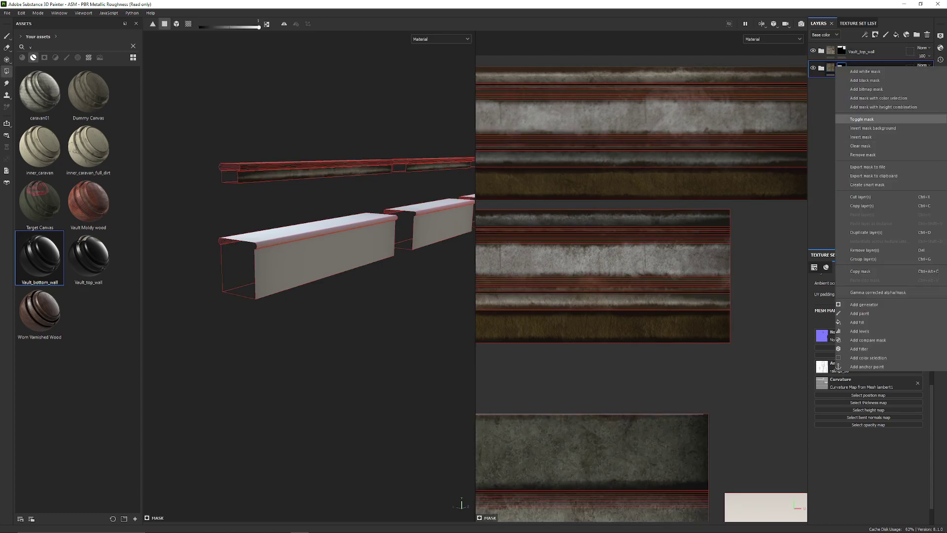
left_click(866, 89)
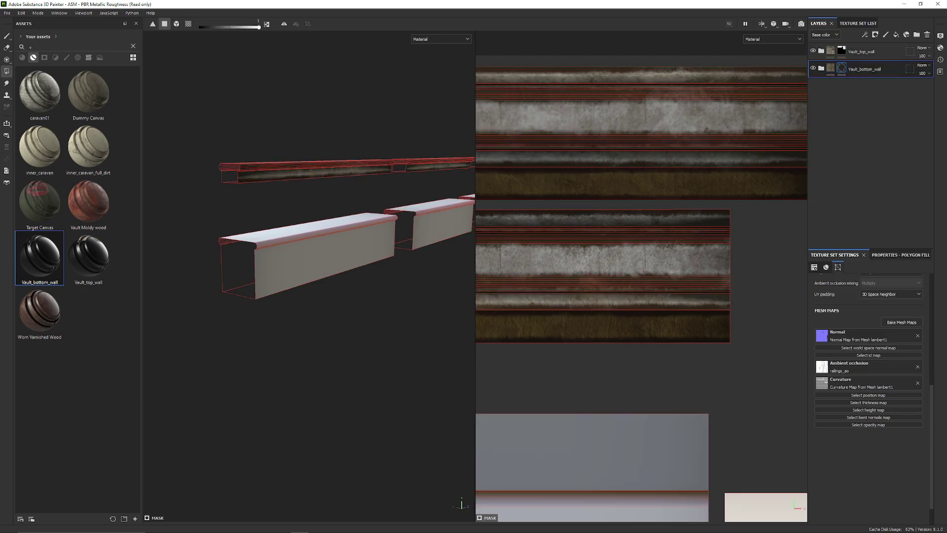
Step: Reveal Vault_bottom_wall on the first lower beams of the three-beam row by filling them in its mask
scroll(610, 389, "down", 5)
middle_click_drag(612, 483, 673, 306, "alt")
scroll(673, 345, "down", 2)
scroll(276, 232, "down", 2)
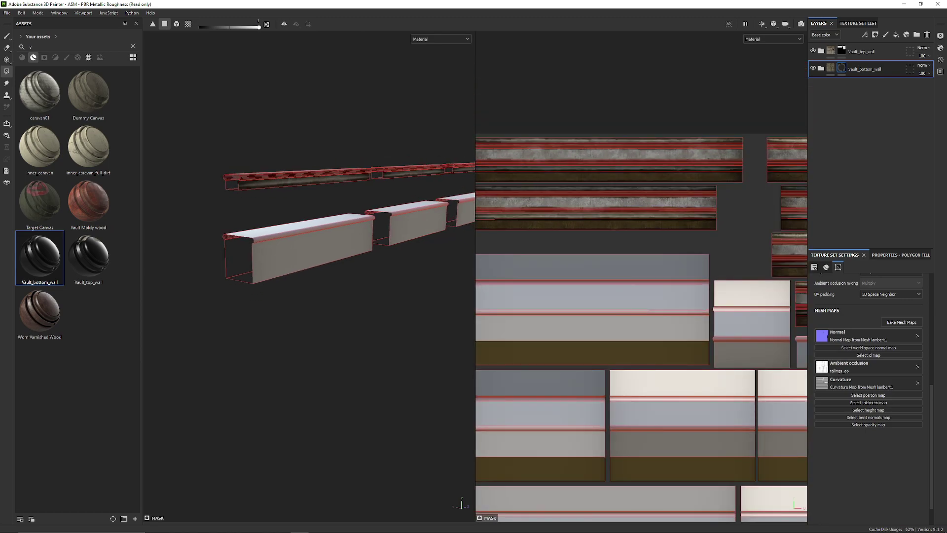
left_click_drag(213, 213, 340, 274)
middle_click_drag(346, 274, 259, 310, "alt")
scroll(277, 306, "up", 1)
left_click_drag(299, 339, 419, 235)
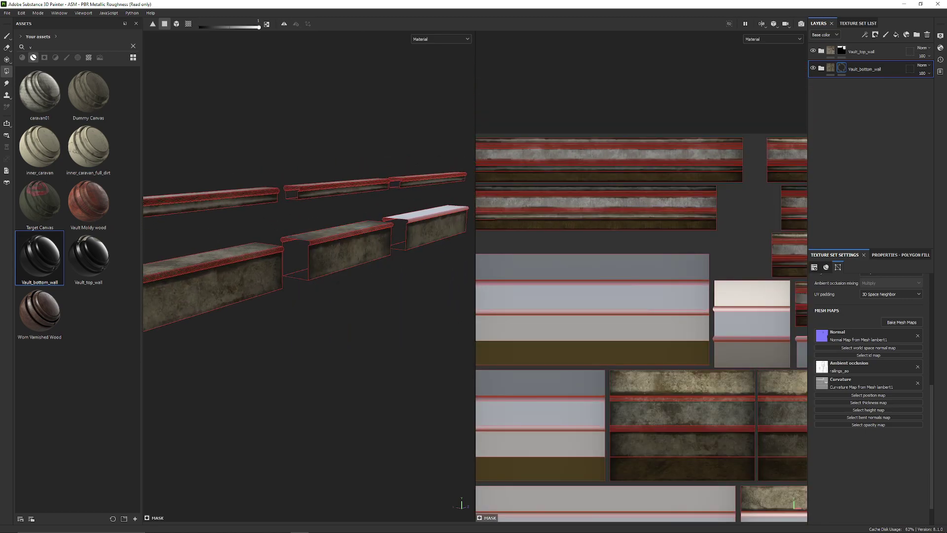
Step: Fill the far lower beam, the adjoining long side beam and the small separate block in the Vault_bottom_wall mask
scroll(306, 246, "down", 4)
left_click_drag(306, 247, 335, 237, "alt")
middle_click_drag(336, 237, 194, 281, "alt")
left_click_drag(232, 242, 365, 195)
scroll(296, 237, "down", 3)
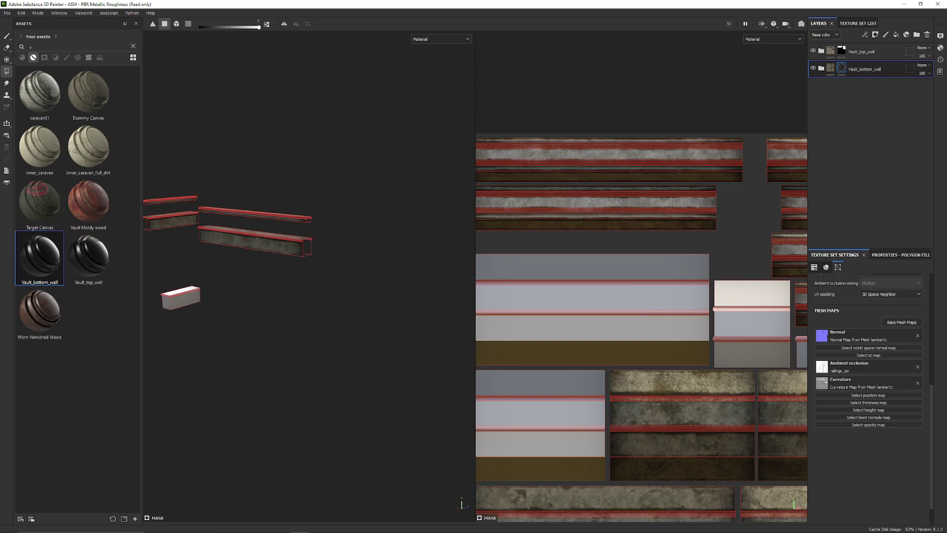
middle_click_drag(208, 257, 340, 266, "alt")
left_click_drag(339, 258, 423, 348)
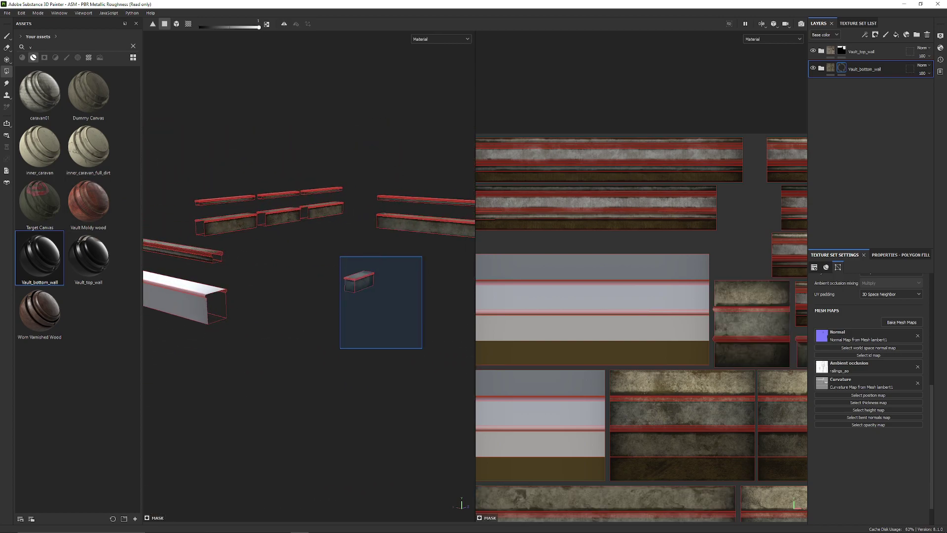
Step: Fill the two remaining lower beams on the opposite side in the Vault_bottom_wall mask
left_click_drag(316, 277, 385, 301, "alt")
middle_click_drag(385, 301, 276, 335, "alt")
left_click(326, 376)
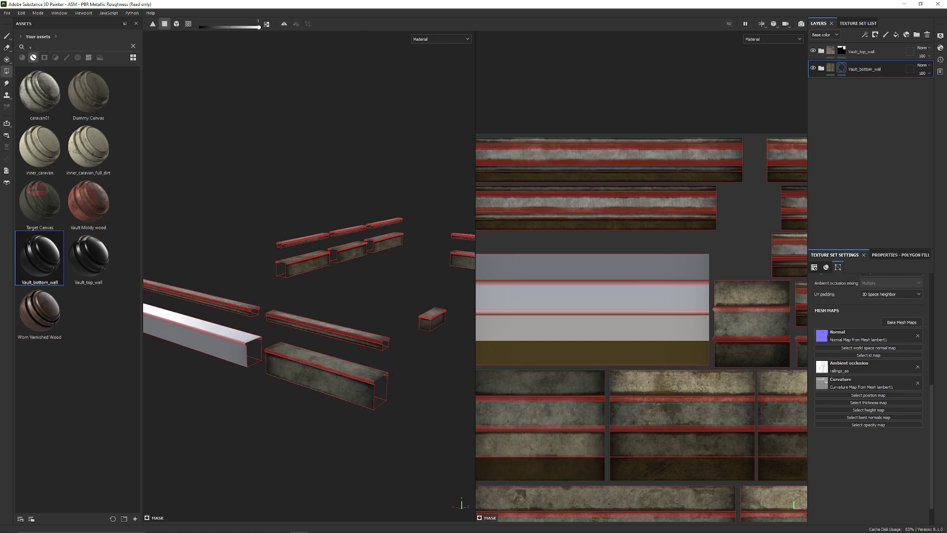
middle_click_drag(326, 376, 422, 400, "alt")
left_click(323, 373)
Step: Inspect the masked wall materials on the beams, the small block and their UV shells
left_click_drag(335, 378, 212, 367, "alt")
middle_click_drag(276, 375, 276, 288, "alt")
right_click_drag(276, 288, 325, 296, "alt")
left_click_drag(325, 295, 178, 291, "alt")
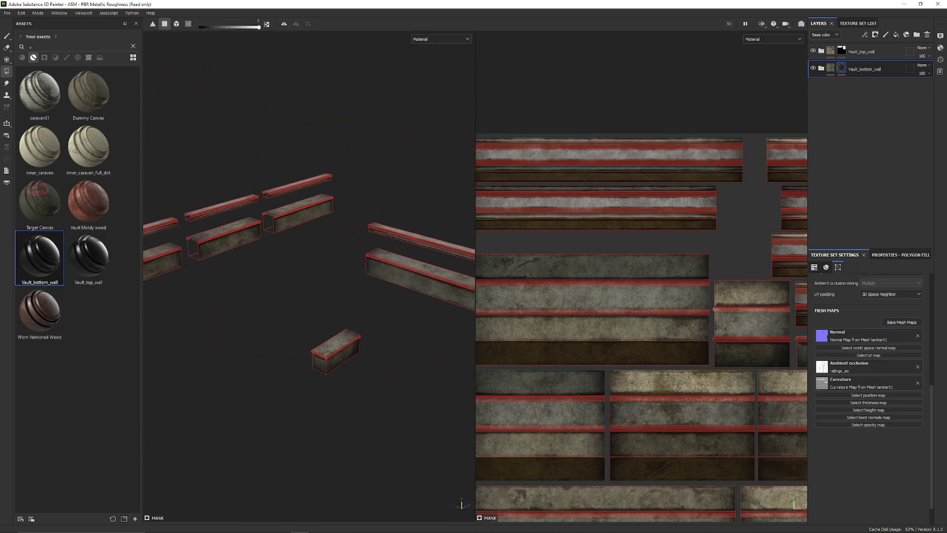
middle_click_drag(632, 405, 680, 197, "alt")
right_click_drag(681, 197, 705, 212, "alt")
middle_click_drag(705, 212, 386, 395, "alt")
right_click_drag(631, 267, 690, 265, "alt")
middle_click_drag(375, 315, 273, 259, "alt")
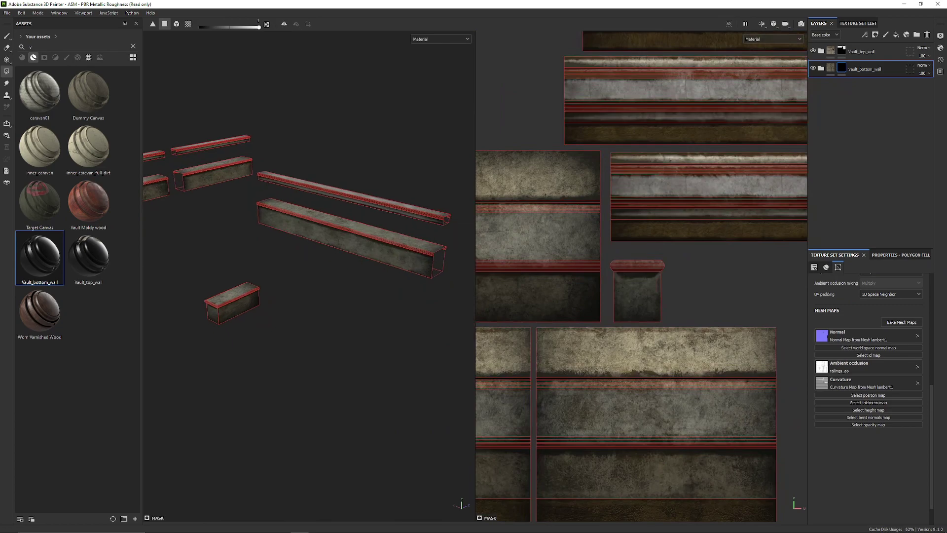
right_click_drag(274, 259, 321, 259, "alt")
left_click_drag(320, 259, 214, 277, "alt")
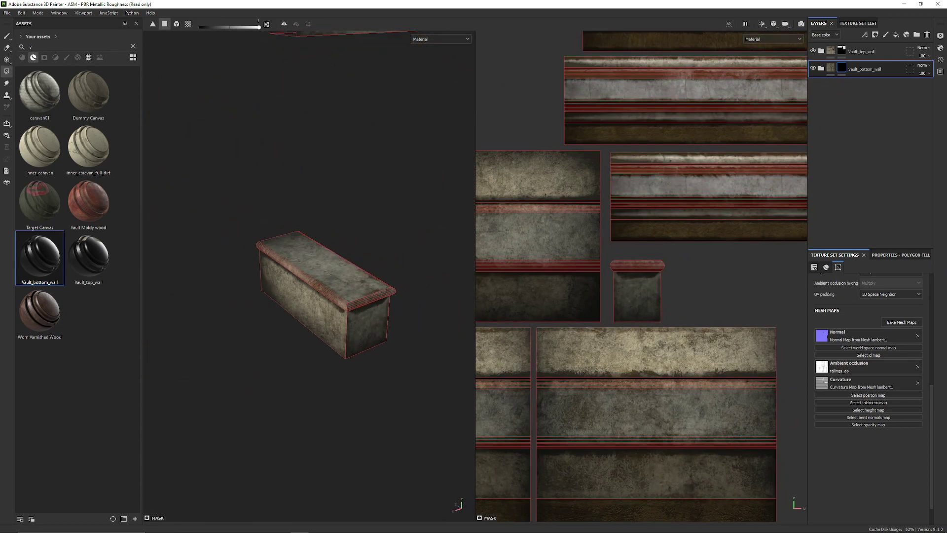
Step: Switch to the Paint tool and rotate the environment lighting to check the beams without the wireframe overlay
right_click_drag(214, 278, 301, 278, "shift")
key("1")
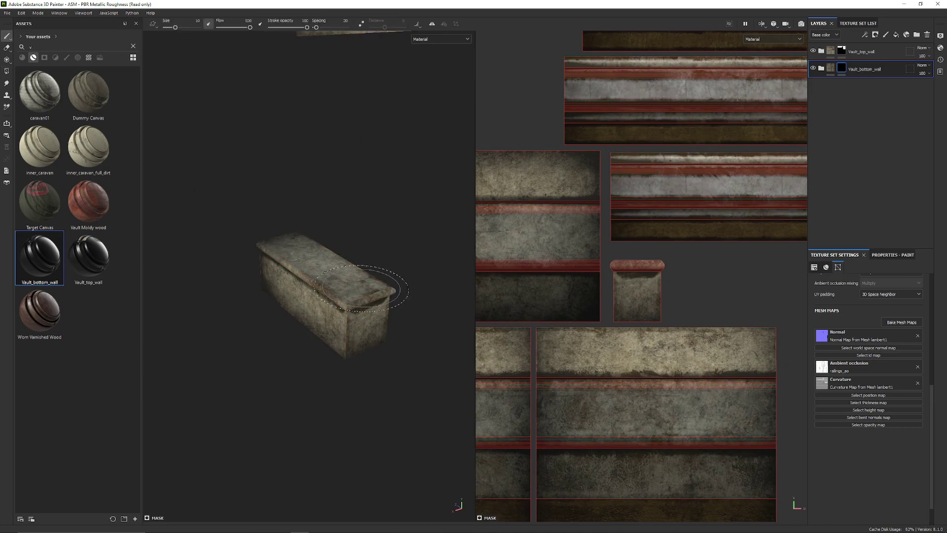
left_click_drag(377, 188, 355, 171, "alt")
right_click_drag(345, 276, 419, 280, "shift")
right_click_drag(370, 346, 340, 336, "alt")
left_click_drag(296, 316, 404, 291, "alt")
left_click_drag(320, 301, 236, 318, "alt")
right_click_drag(237, 318, 257, 318, "shift")
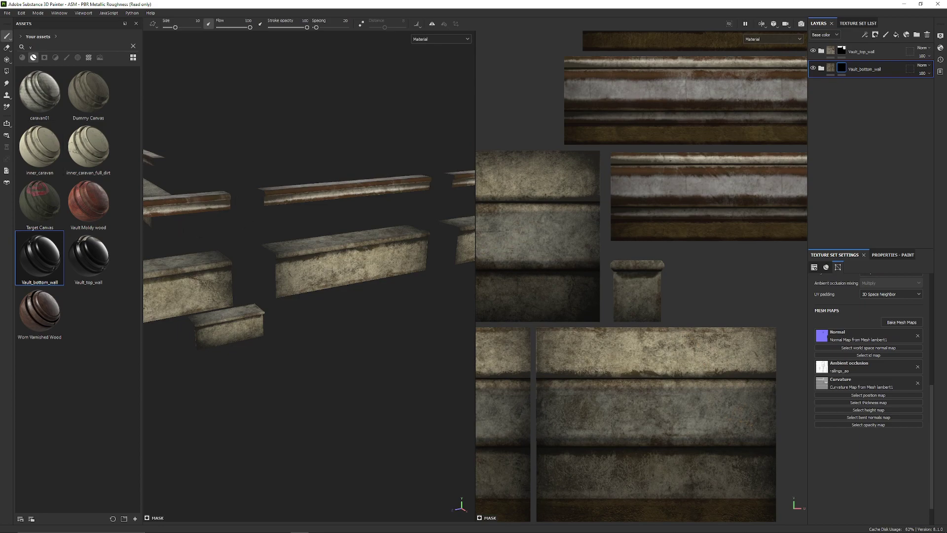
Step: Save the project in the Vault folder as railing.spp, replacing the existing file
left_click(7, 13)
left_click(19, 70)
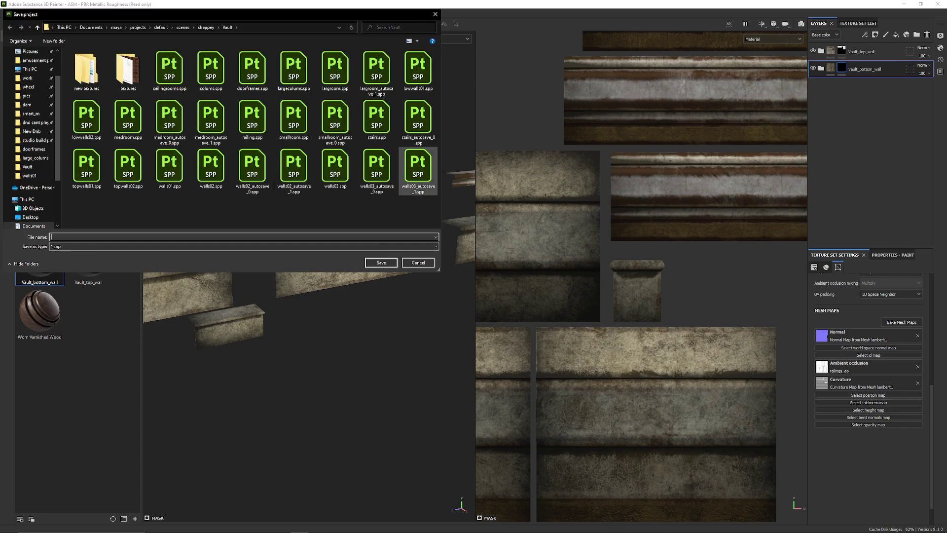
left_click(252, 118)
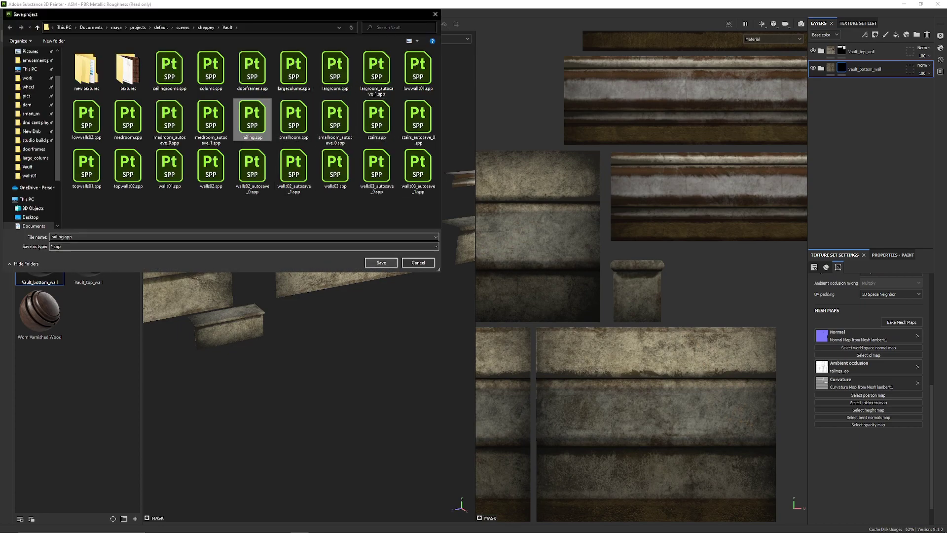
key("Return")
left_click(491, 270)
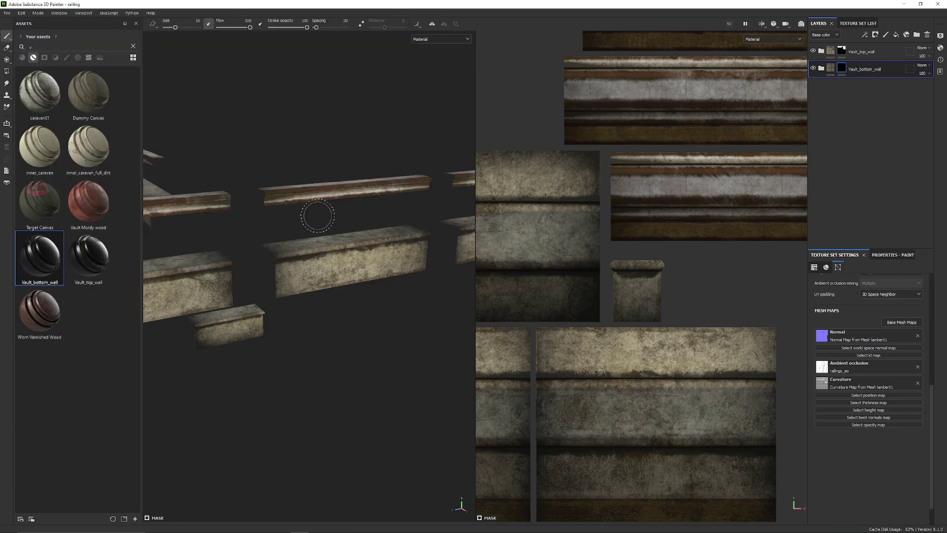
Step: Save the railing project again and open the texture export settings
mouse_move(336, 233)
right_mouse_down("alt")
mouse_move(375, 236)
mouse_move(323, 234)
mouse_move(358, 236)
mouse_move(333, 234)
right_mouse_up("alt")
left_click_drag(360, 237, 335, 237, "alt")
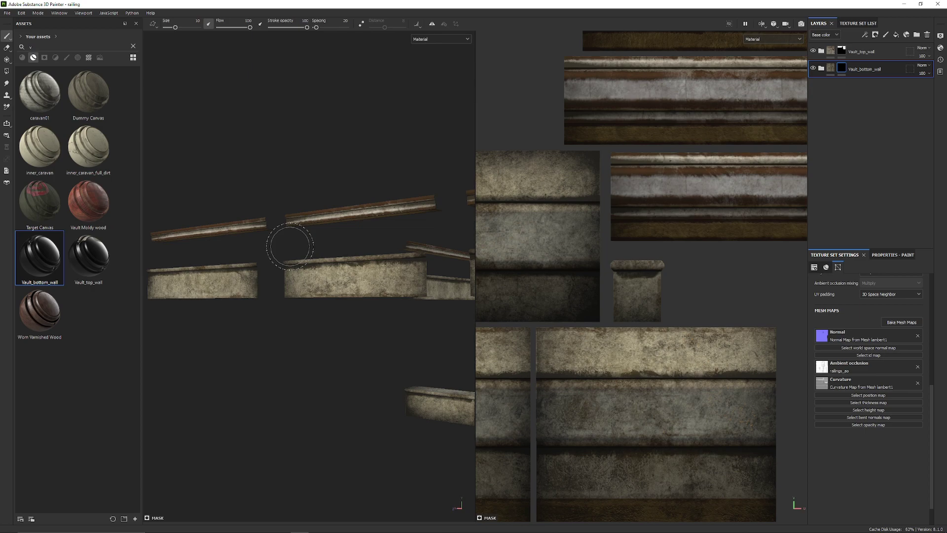
left_click(7, 13)
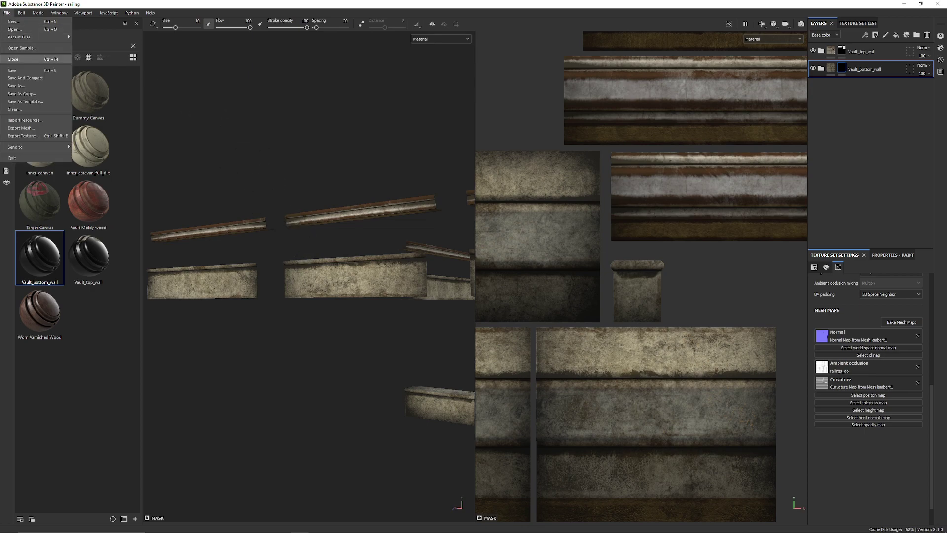
left_click(15, 70)
left_click(7, 13)
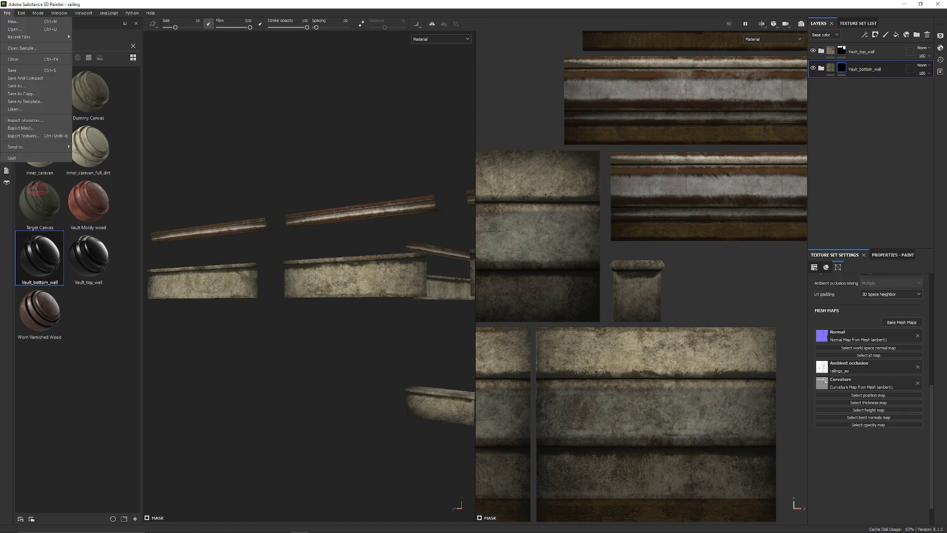
left_click(23, 136)
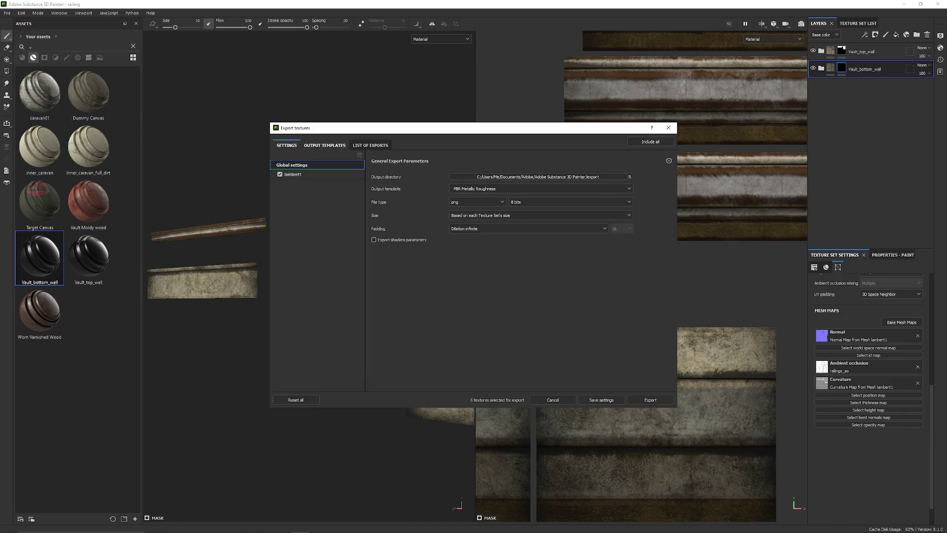
Step: Set the texture export directory to the railings folder inside the Vault project's new textures folder
left_click(537, 176)
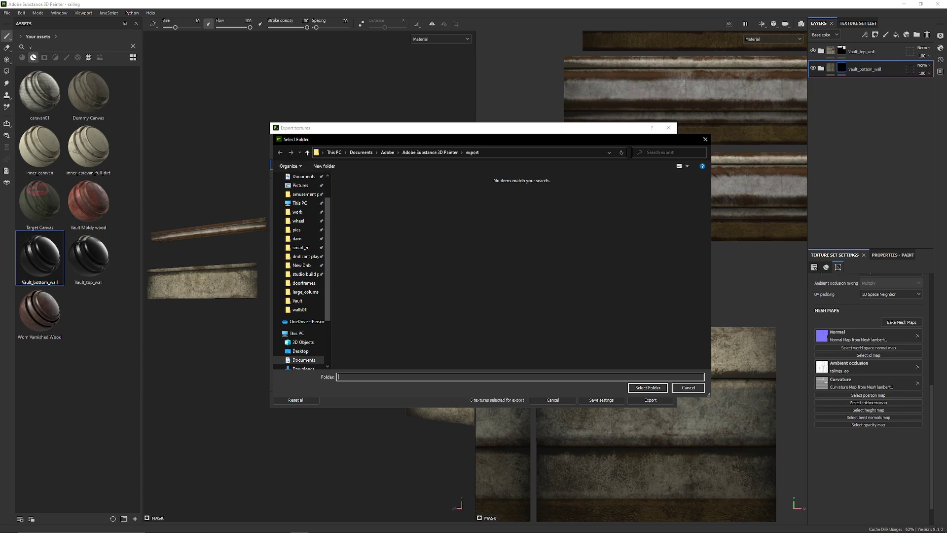
double_click(356, 196)
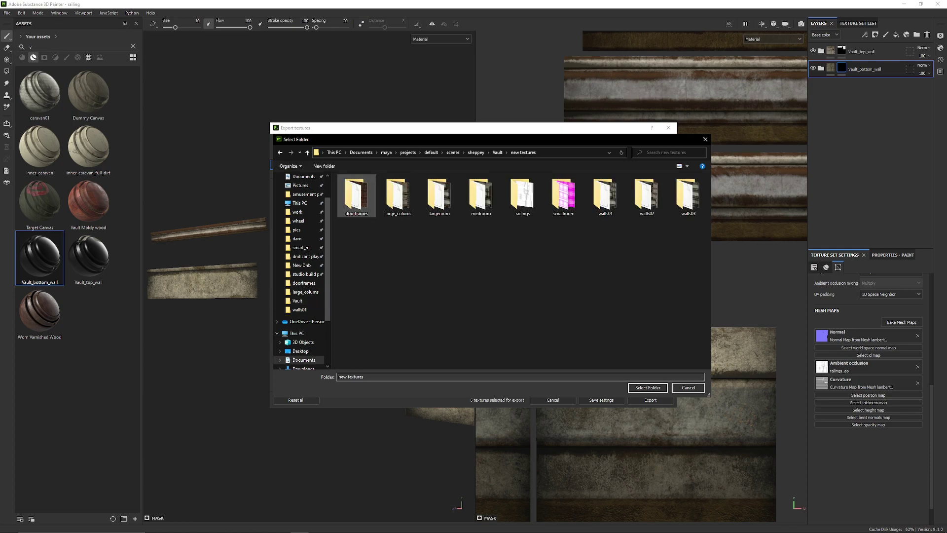
double_click(522, 195)
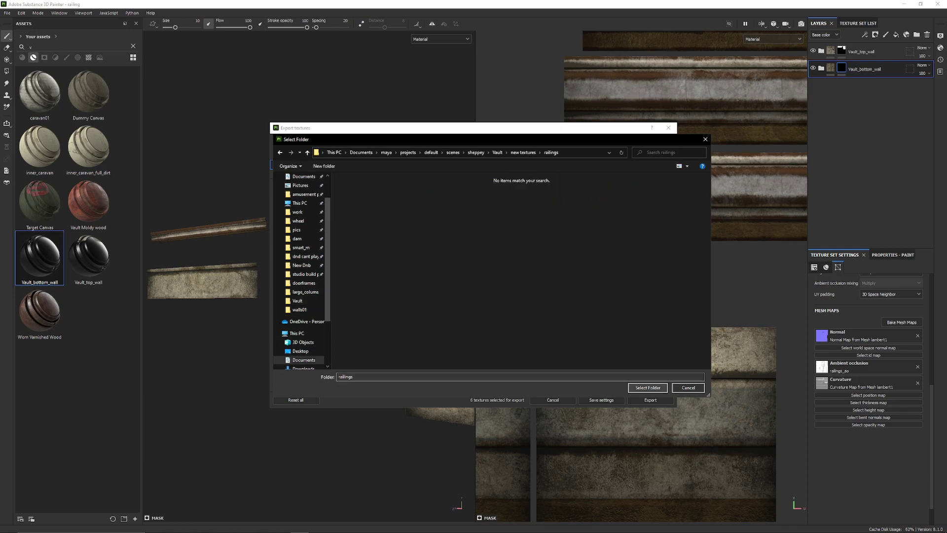
left_click(647, 388)
Step: Export the railing textures using the Arma 3 Super (MetRough) output template and close the export settings
left_click(541, 188)
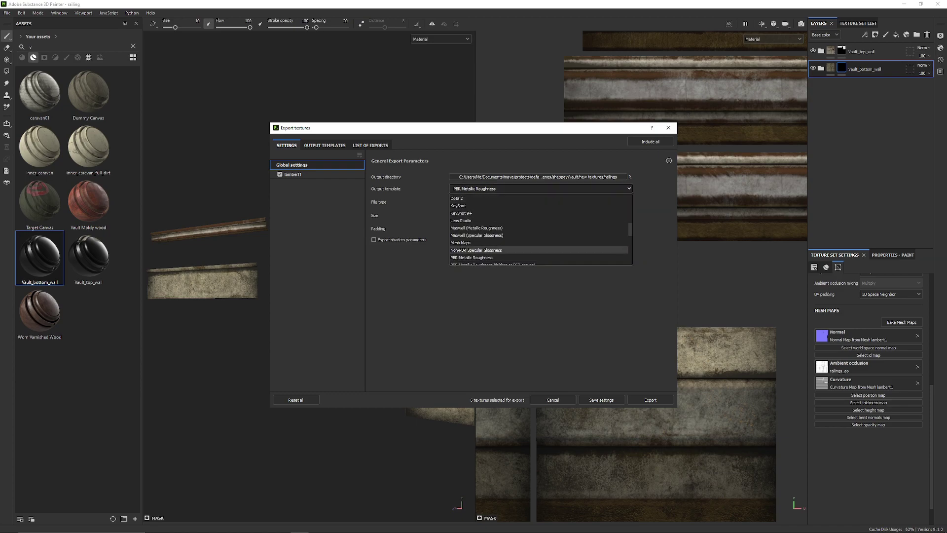
scroll(541, 230, "up", 8)
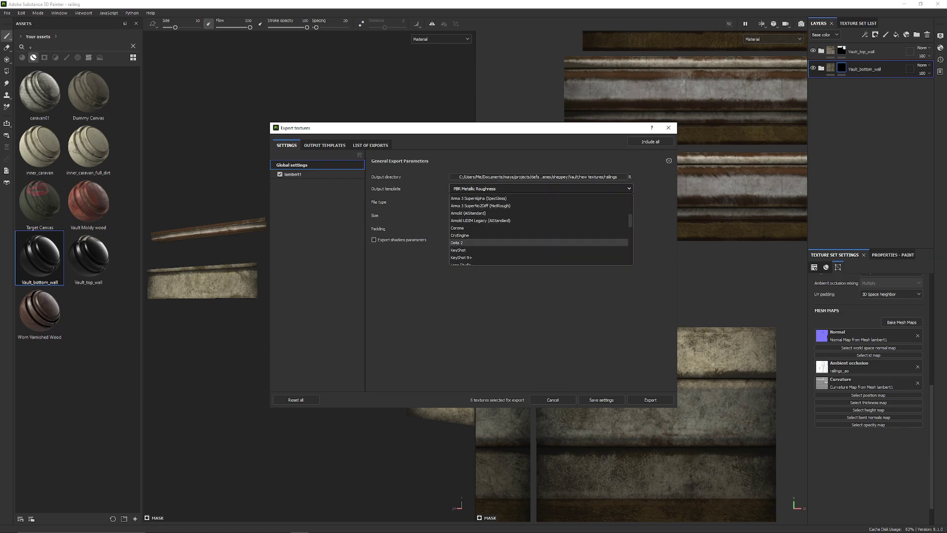
left_click(483, 217)
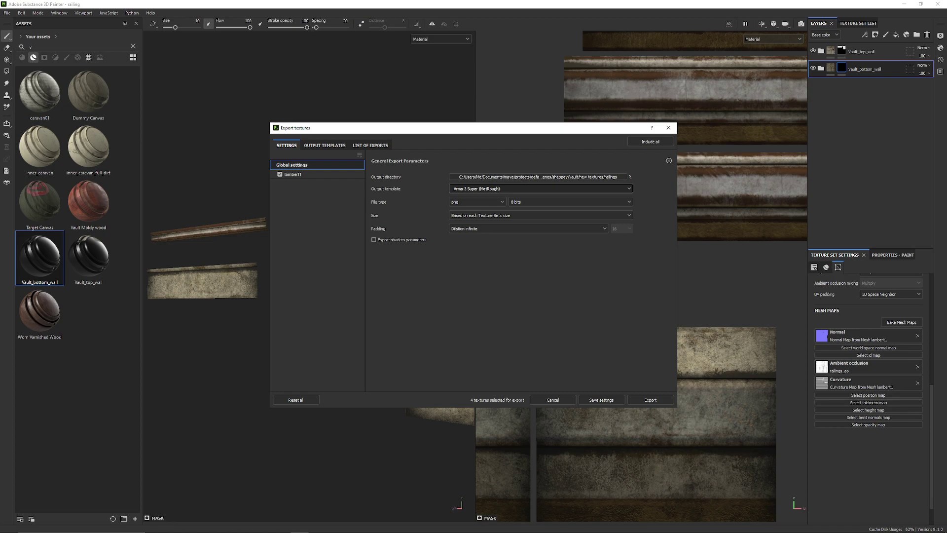
left_click(650, 400)
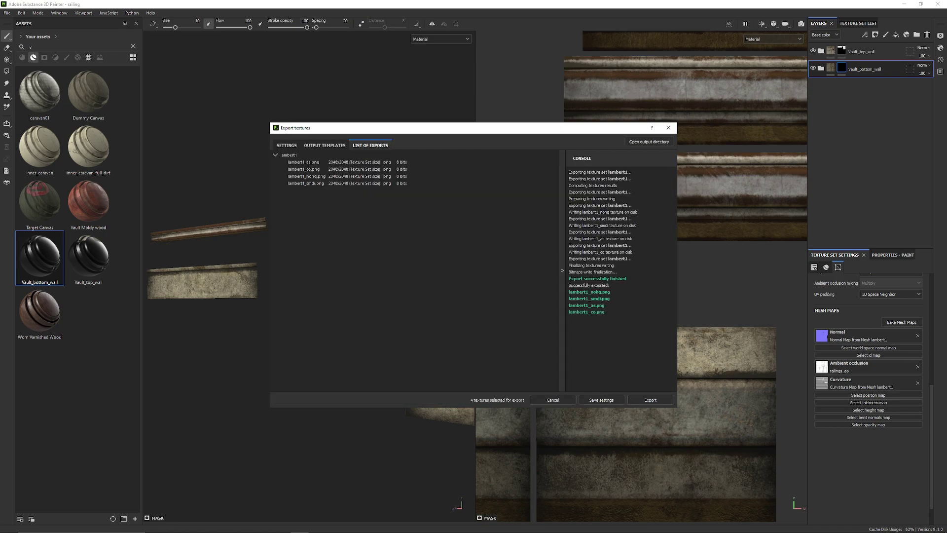
left_click(668, 128)
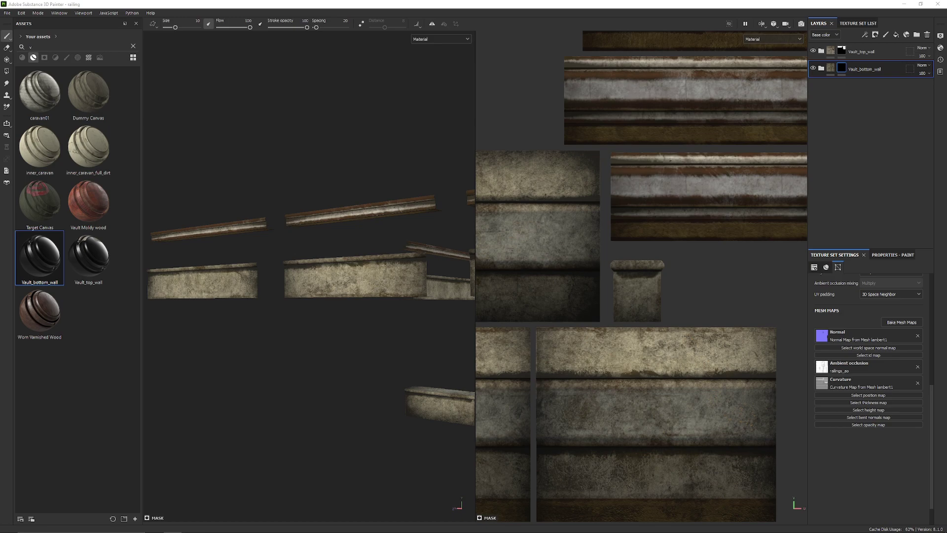
Step: Switch to Photoshop and paste the railings_ao.png image onto lambert1_co.png as a new layer
mouse_move(232, 531)
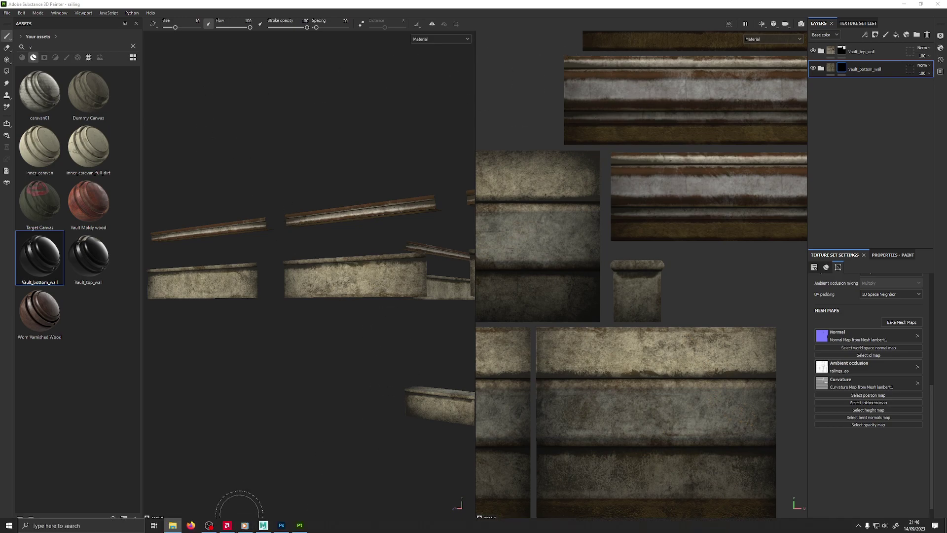
left_click(281, 525)
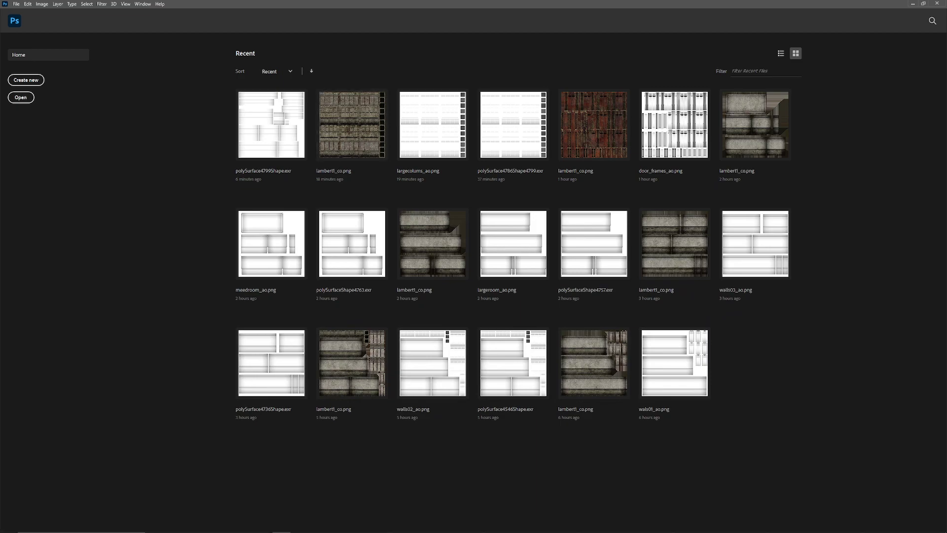
left_click_drag(441, 16, 444, 19)
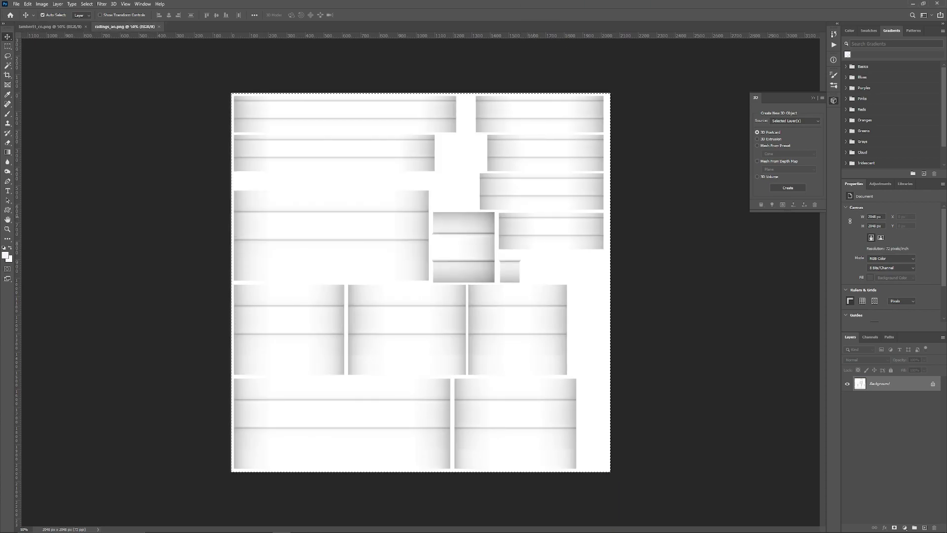
left_click(51, 26)
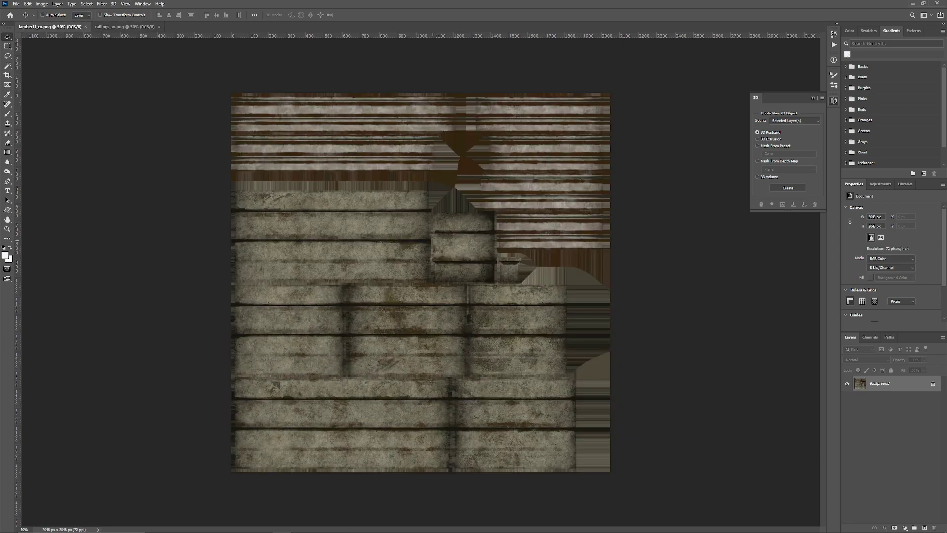
key("ctrl+v")
key("ctrl+d")
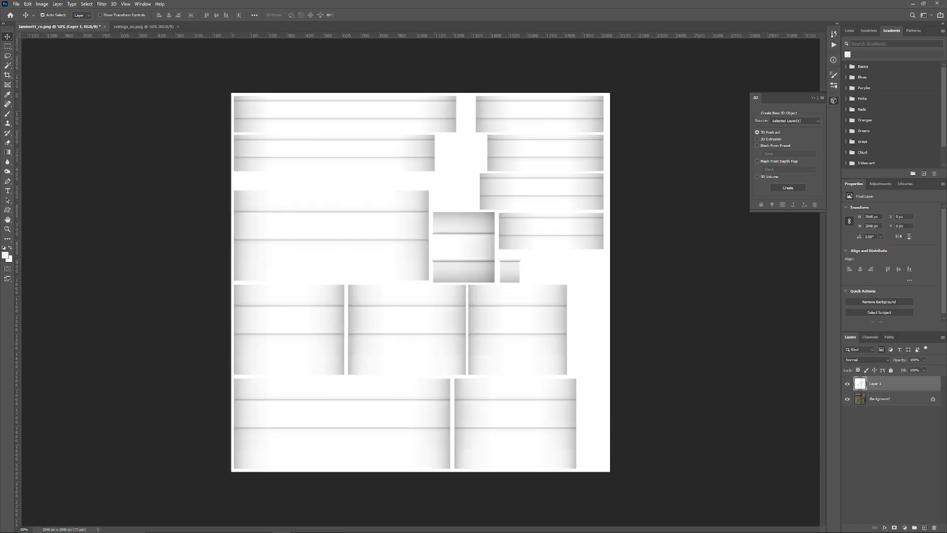
Step: Set the pasted ambient occlusion layer to Multiply and merge it with the Background layer
left_click(867, 360)
left_click(863, 373)
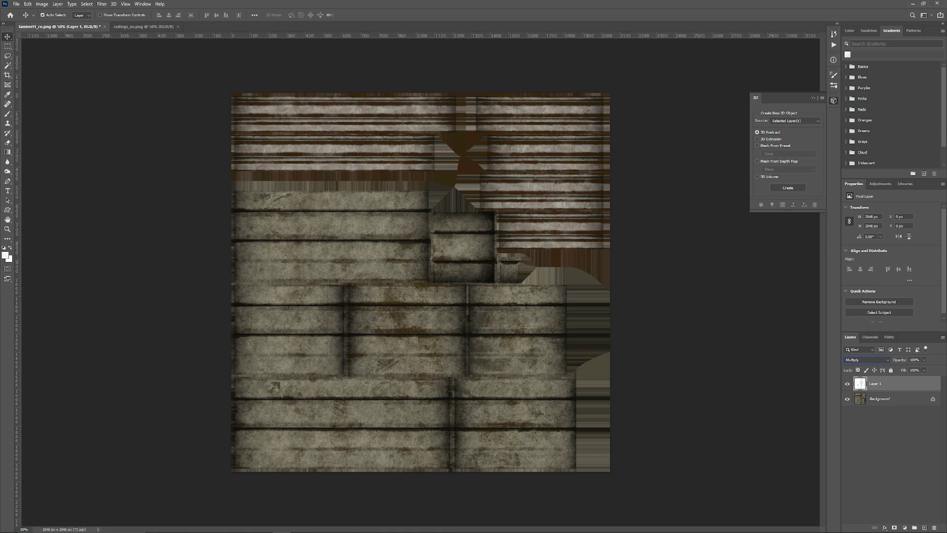
right_click(883, 399)
left_click(883, 384)
left_click(882, 384)
left_click(883, 399, "ctrl")
right_click(877, 399)
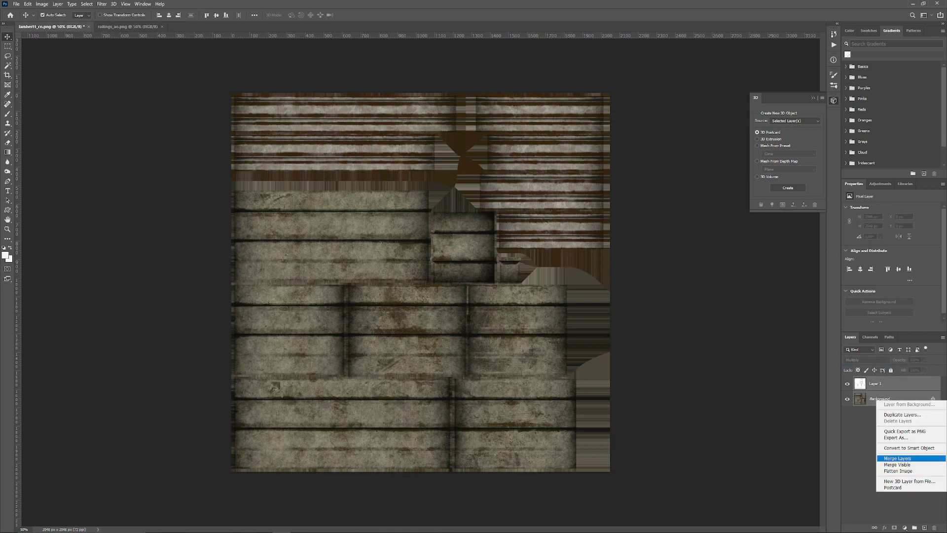
left_click(897, 458)
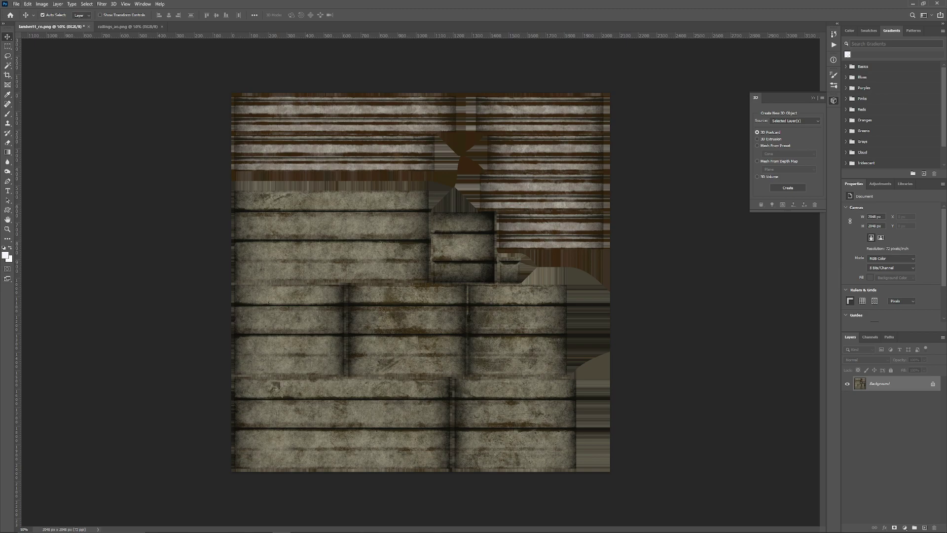
Step: Save the merged lambert1_co.png colour map and switch to Maya
left_click(16, 4)
left_click(30, 86)
left_click(912, 4)
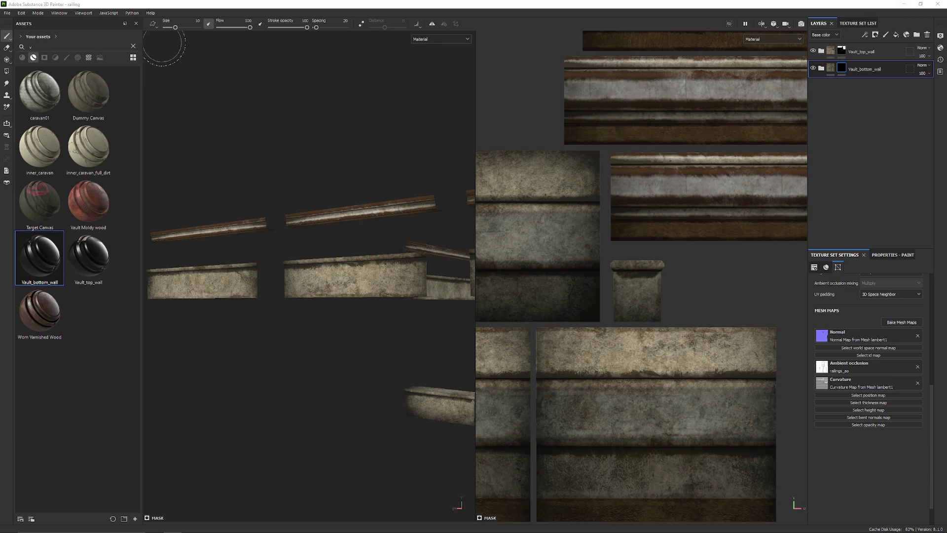
left_click(904, 4)
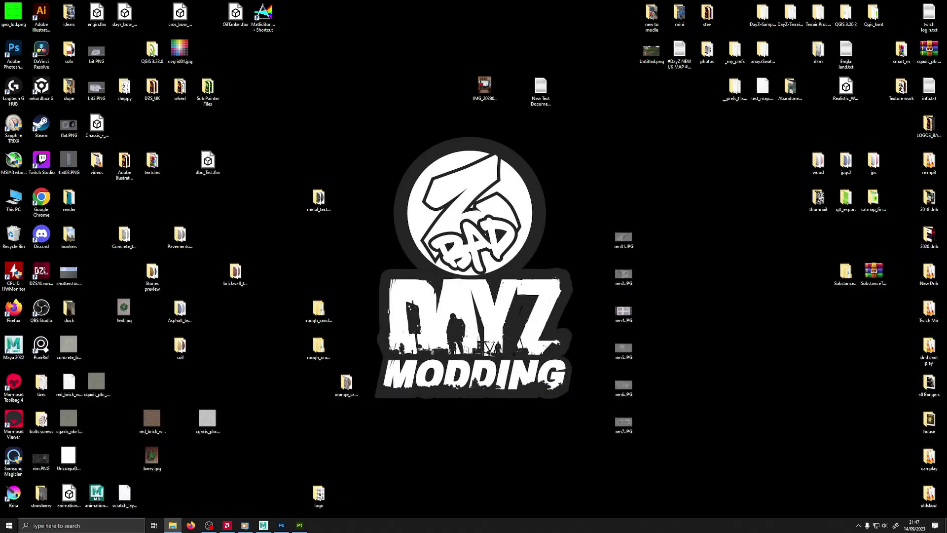
left_click(263, 525)
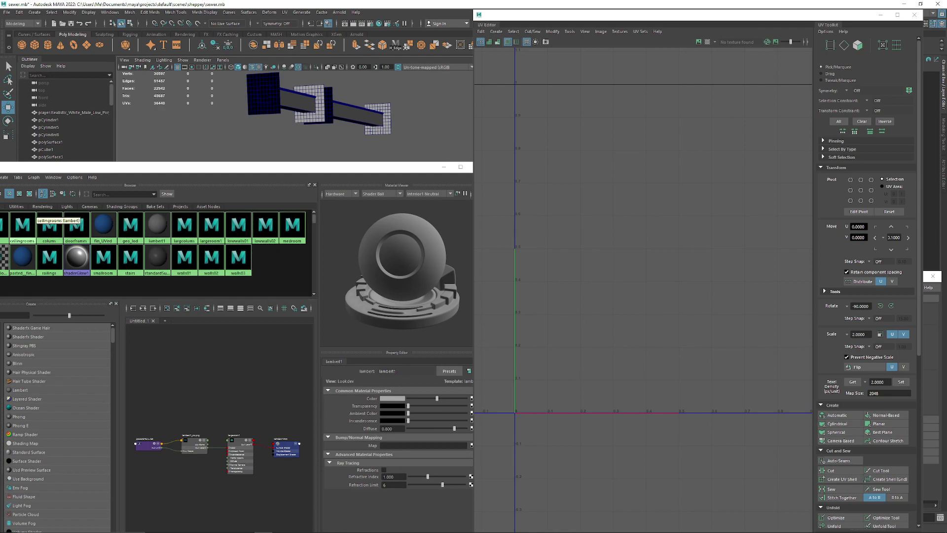
Step: Replace the railings material's colour file texture with lambert1_co.png from the new textures/railings folder
left_click(49, 257)
left_click(473, 398)
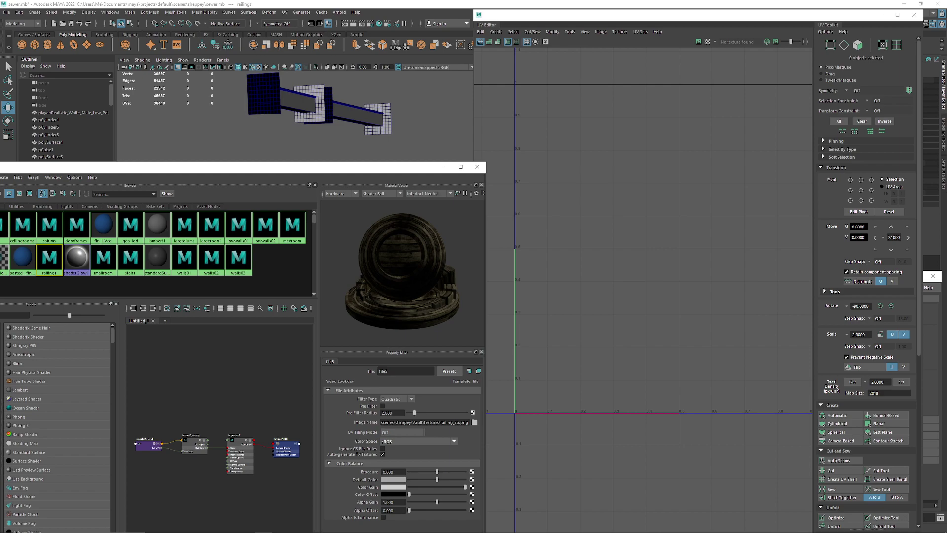
left_click(474, 422)
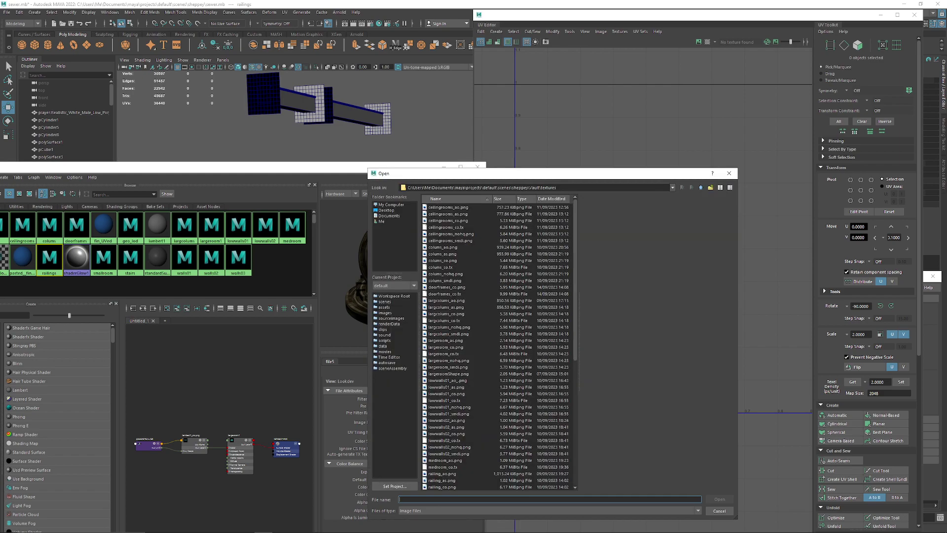
left_click(701, 187)
double_click(440, 207)
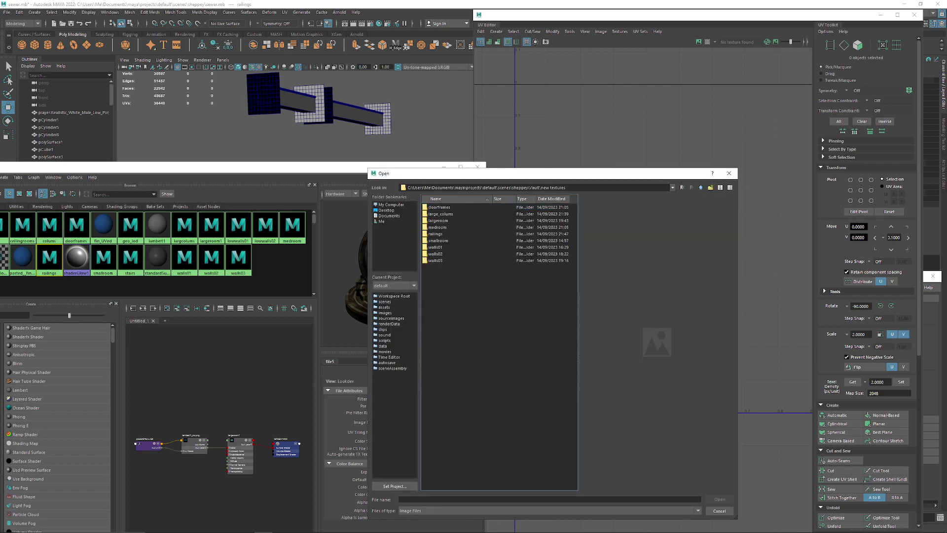
double_click(436, 234)
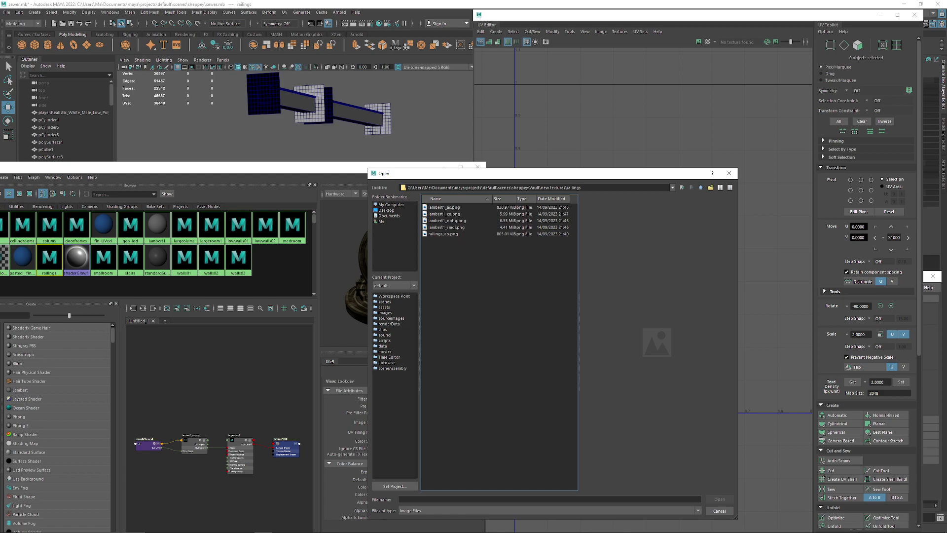
left_click(444, 214)
left_click(719, 499)
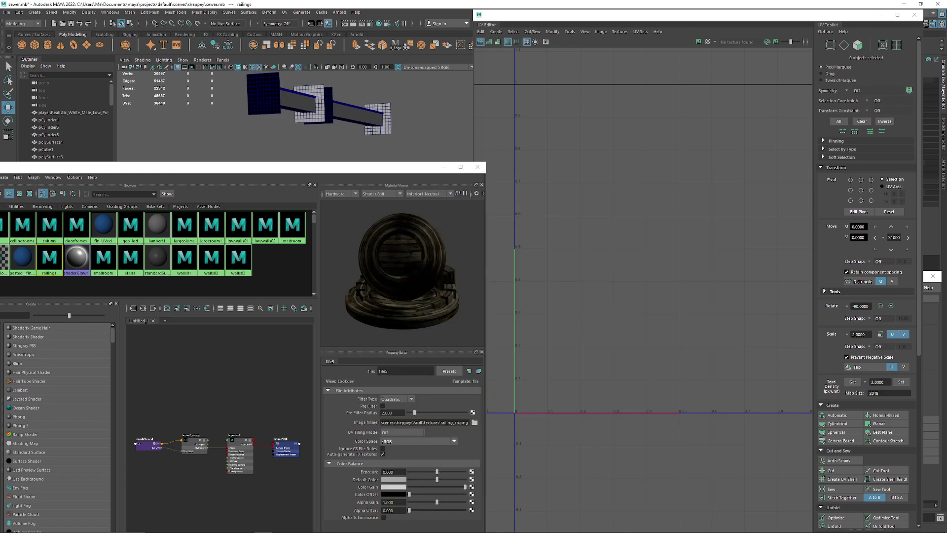
Step: Minimize the Hypershade and UV Editor and inspect the new texture on the balcony railings from several angles
left_click(443, 167)
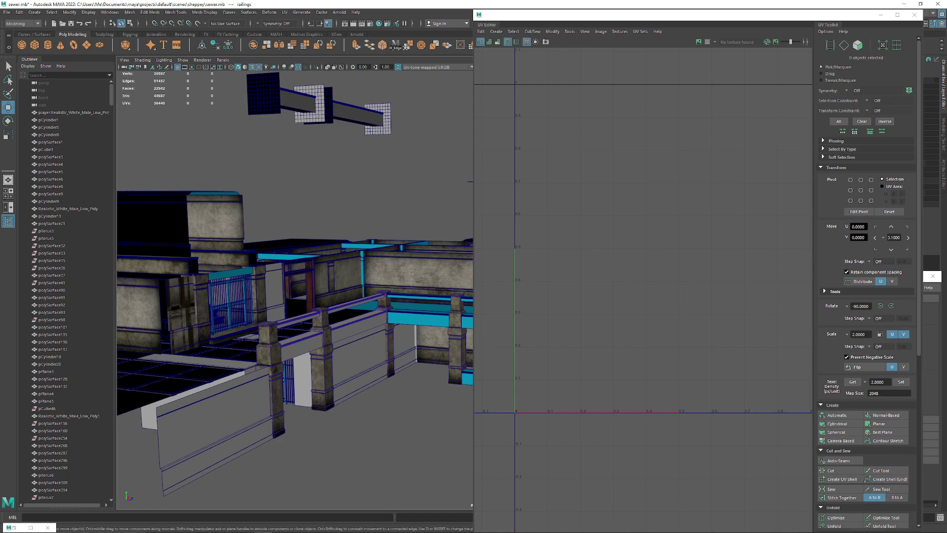
left_click(880, 15)
left_click_drag(494, 246, 508, 311, "alt")
left_click(548, 232)
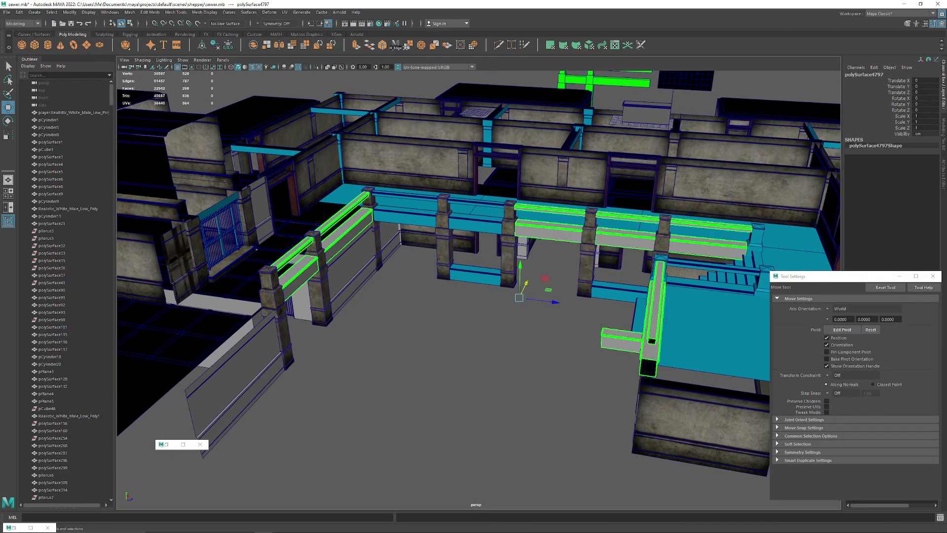
left_click(14, 527)
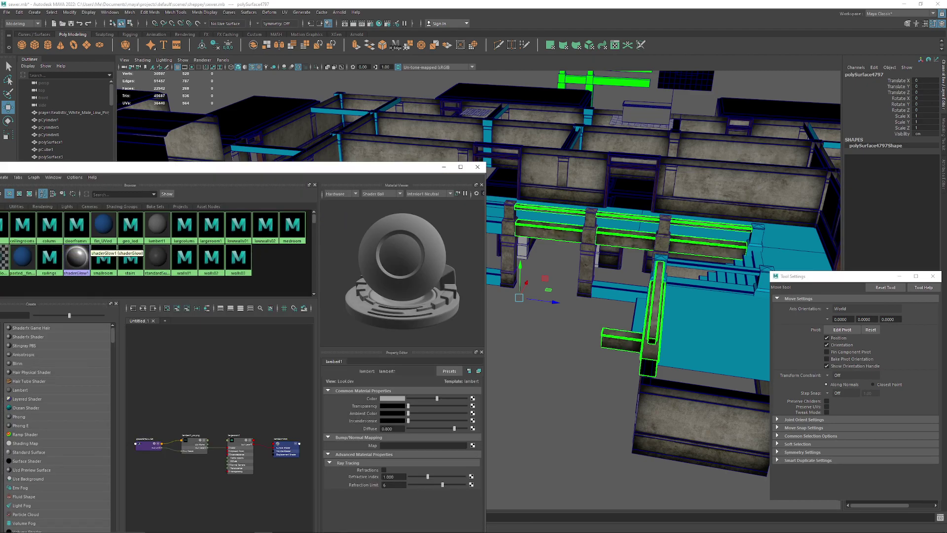
left_click(444, 166)
middle_click_drag(542, 296, 413, 312, "alt")
scroll(479, 291, "up", 6)
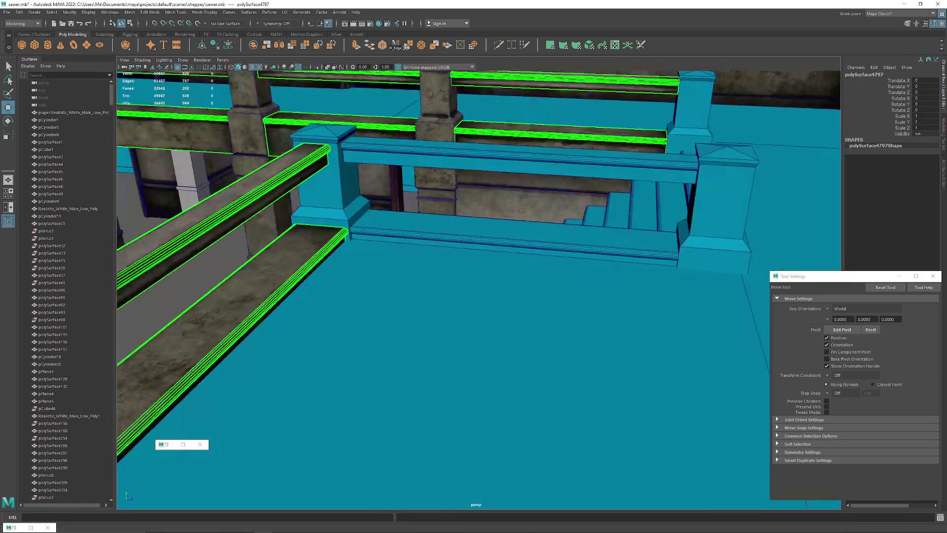
left_click_drag(444, 316, 562, 253, "alt")
left_click(557, 434)
left_click_drag(542, 345, 439, 267, "alt")
scroll(474, 291, "up", 6)
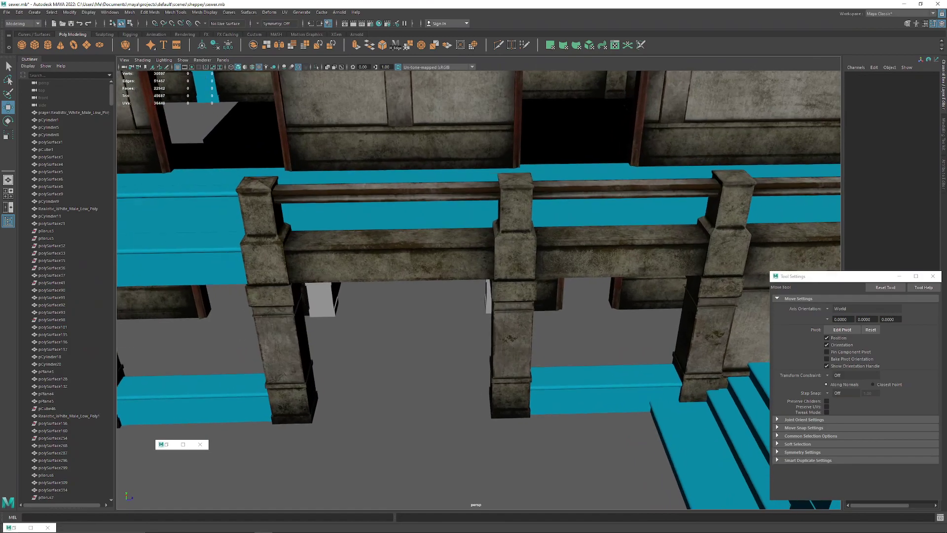
Step: Extract the upper rail and lower beam faces of one balcony span near the stairs and return to object selection
left_click(394, 256)
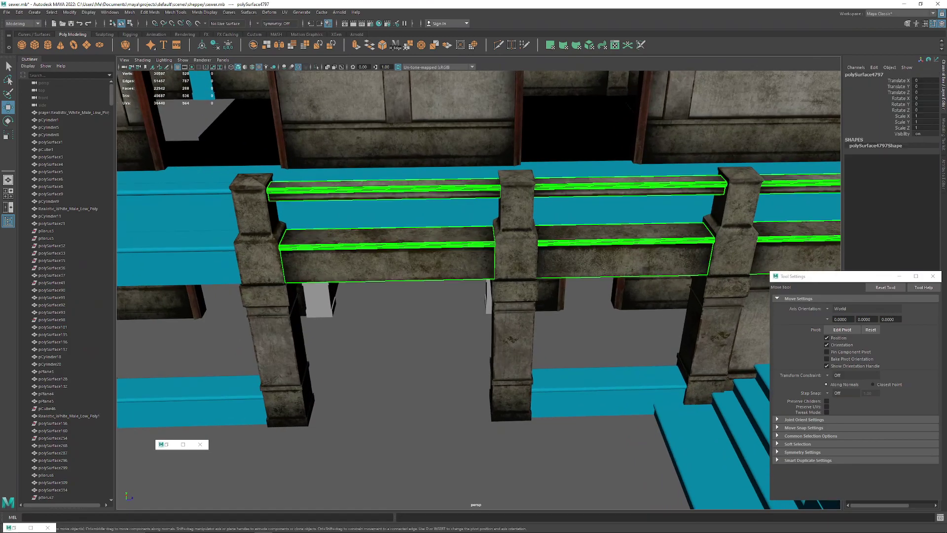
right_click_drag(544, 249, 545, 271)
double_click(545, 271)
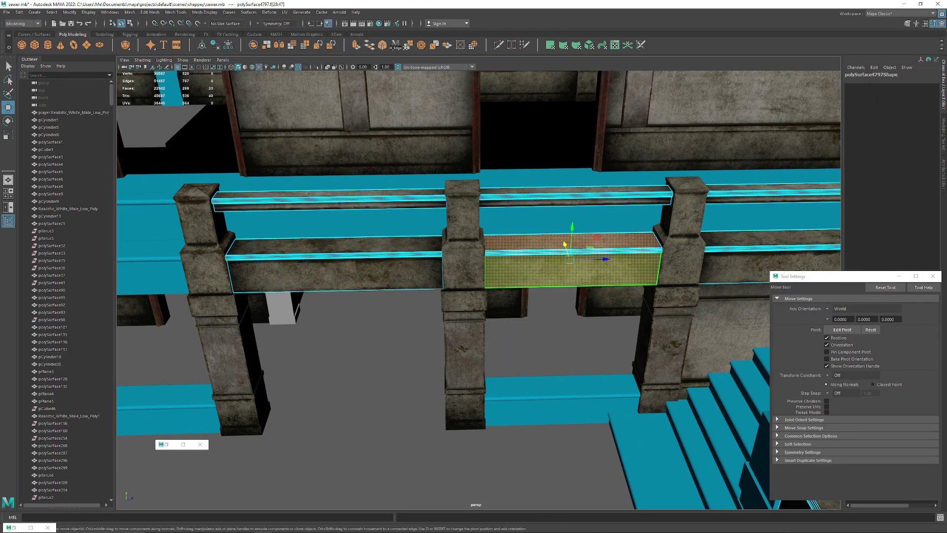
middle_click_drag(557, 190, 548, 213, "alt")
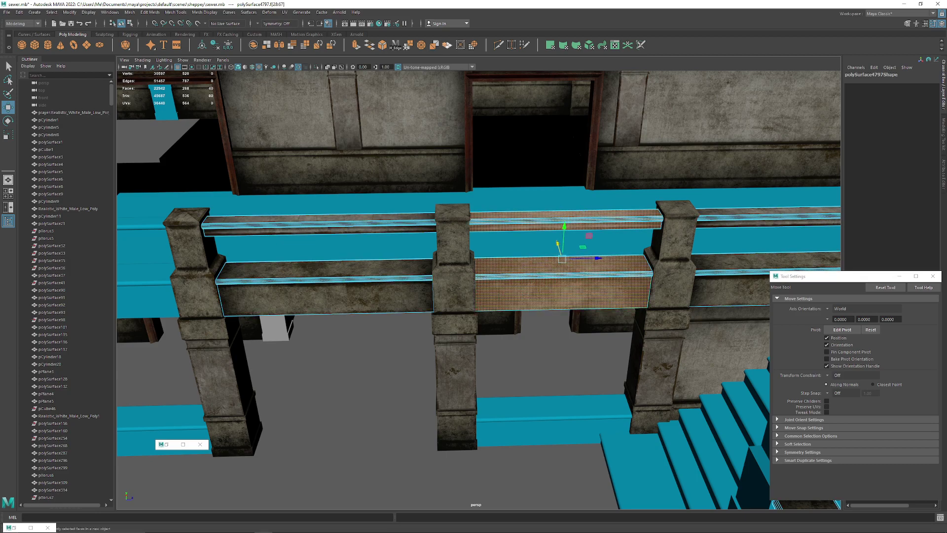
left_click(447, 45)
key("q")
key("F8")
Step: Combine the extracted upper rail and lower beam of the balcony span near the stairs into one mesh
left_click_drag(474, 247, 494, 286, "alt")
left_click(543, 237)
left_click(537, 274)
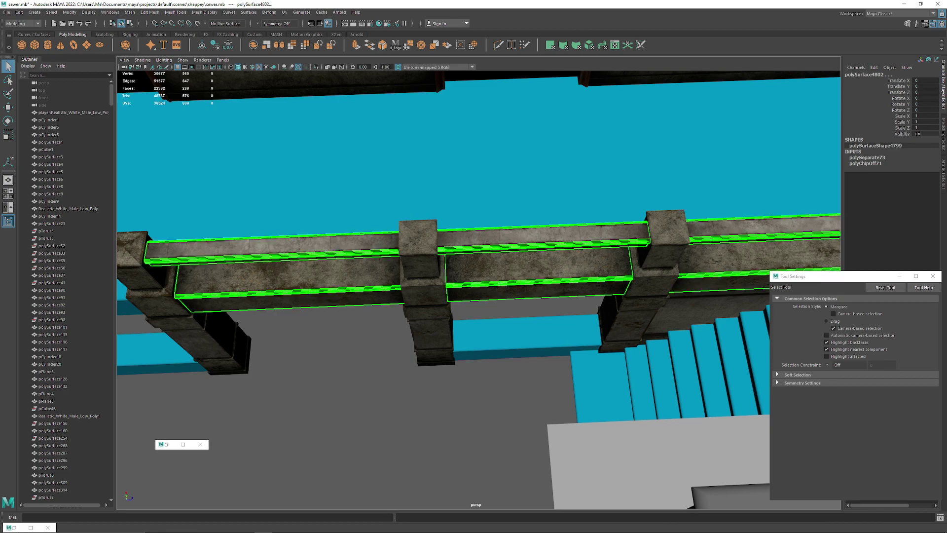
left_click(542, 237)
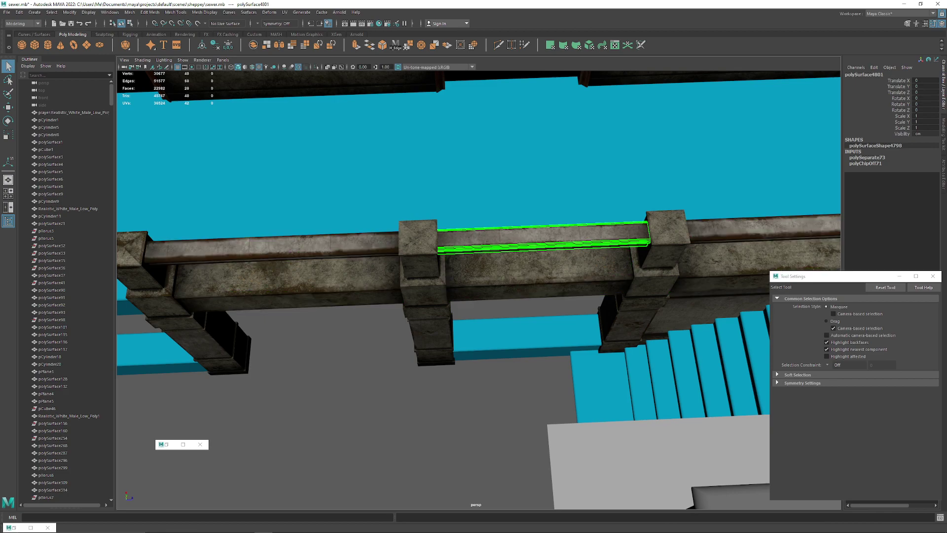
left_click_drag(464, 296, 523, 256, "alt")
left_click_drag(516, 306, 434, 318, "shift")
scroll(515, 316, "down", 5)
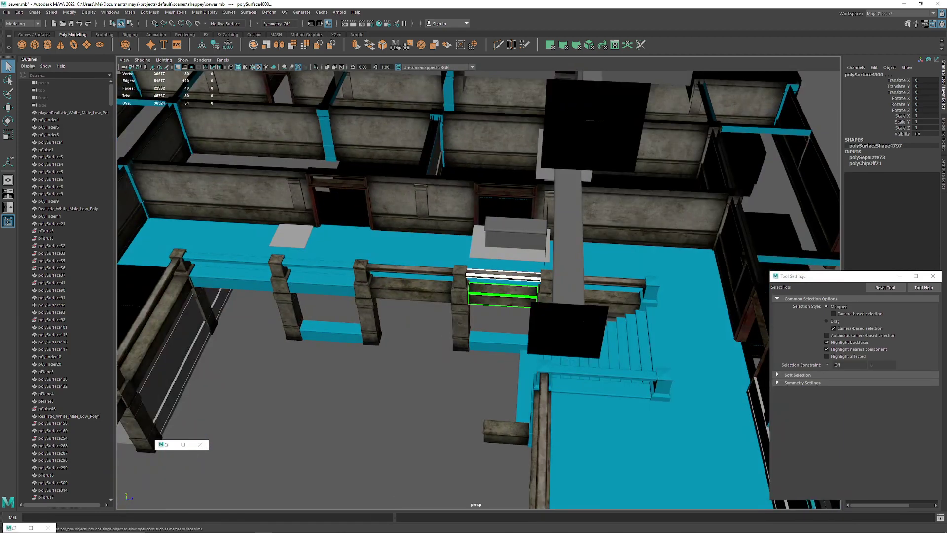
left_click(253, 45)
Step: Move the combined rail and beam lengthwise into the untextured balcony span beyond the neighbouring textured one
middle_click_drag(444, 296, 514, 291, "alt")
key("w")
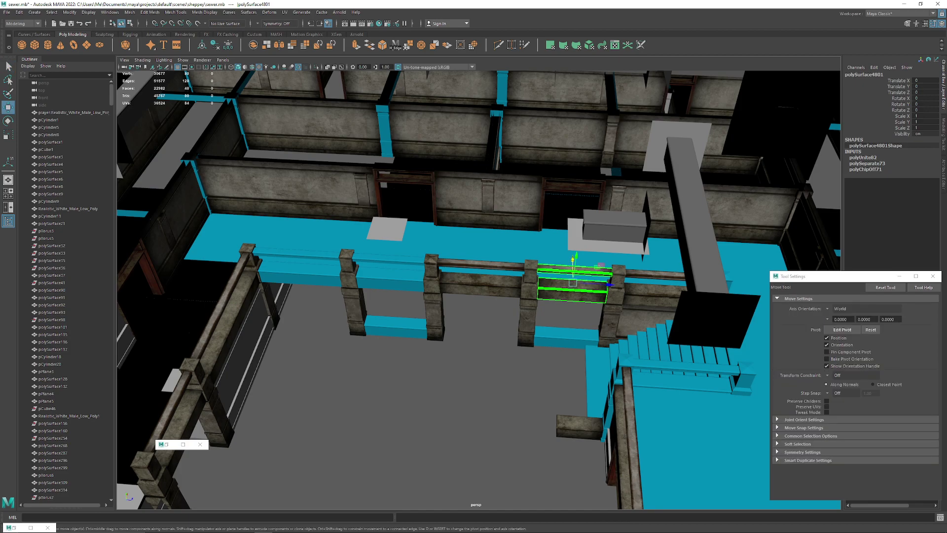
left_click_drag(607, 284, 424, 276)
key("f")
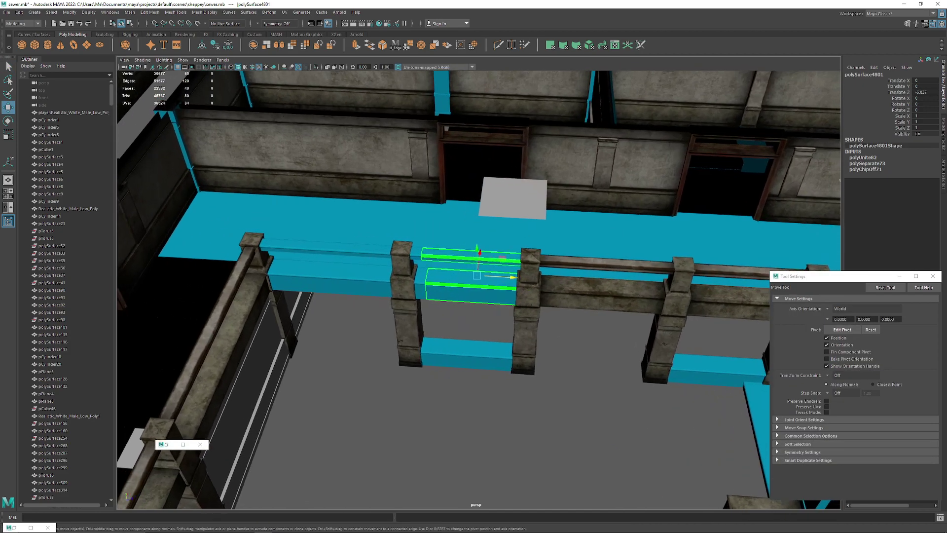
Step: Delete the old untextured upper rail and lower beam in that span, leaving the textured replacement selected
left_click(406, 248)
left_click(411, 290, "shift")
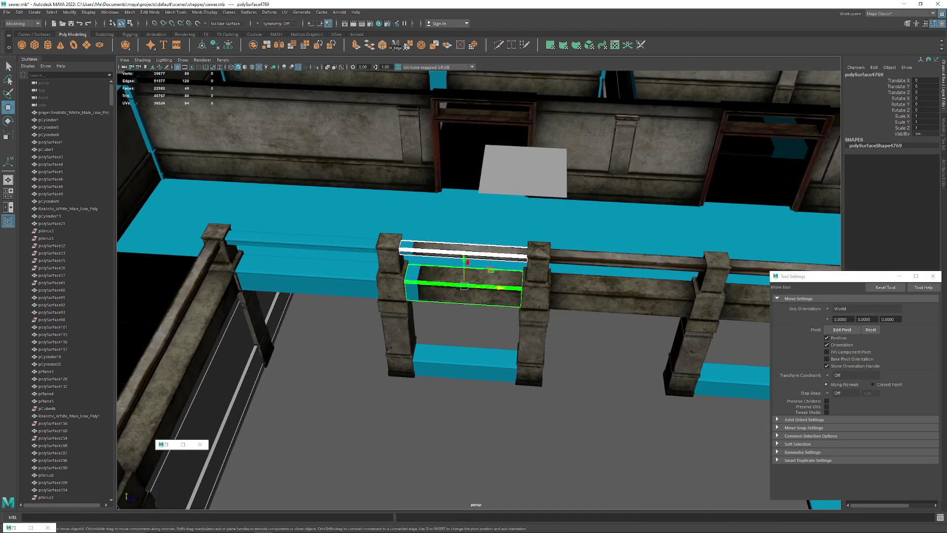
key("Delete")
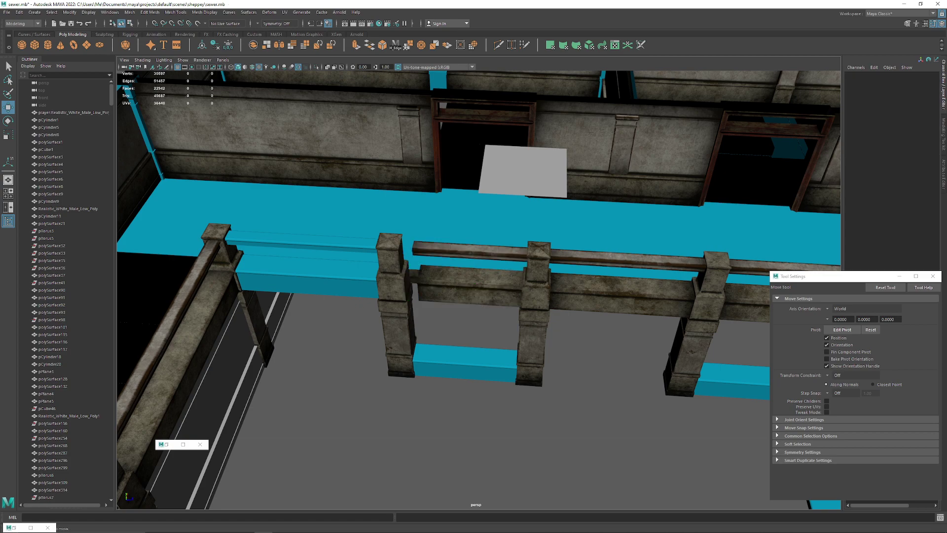
key("ctrl+z")
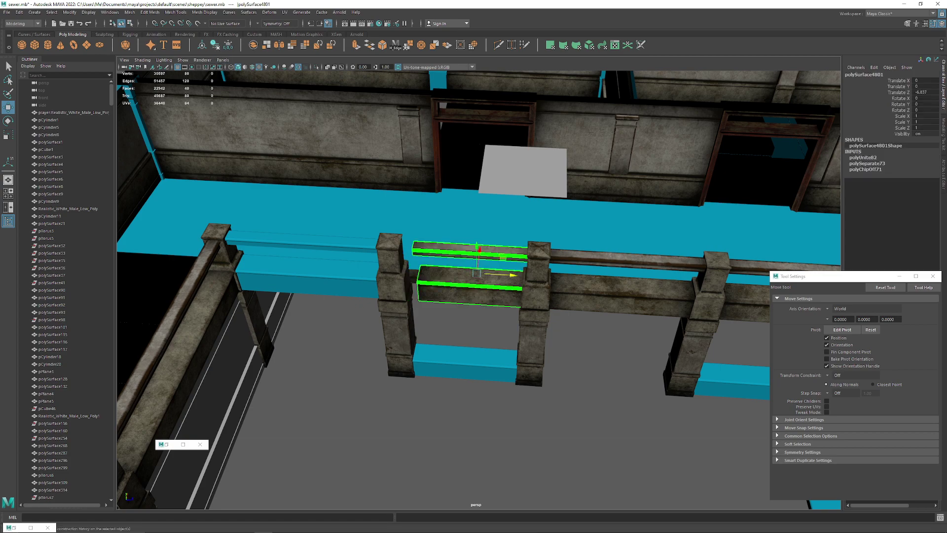
Step: Rotate the textured replacement rail and beam to 180 degrees about the Y axis
key("e")
left_click_drag(465, 295, 572, 298)
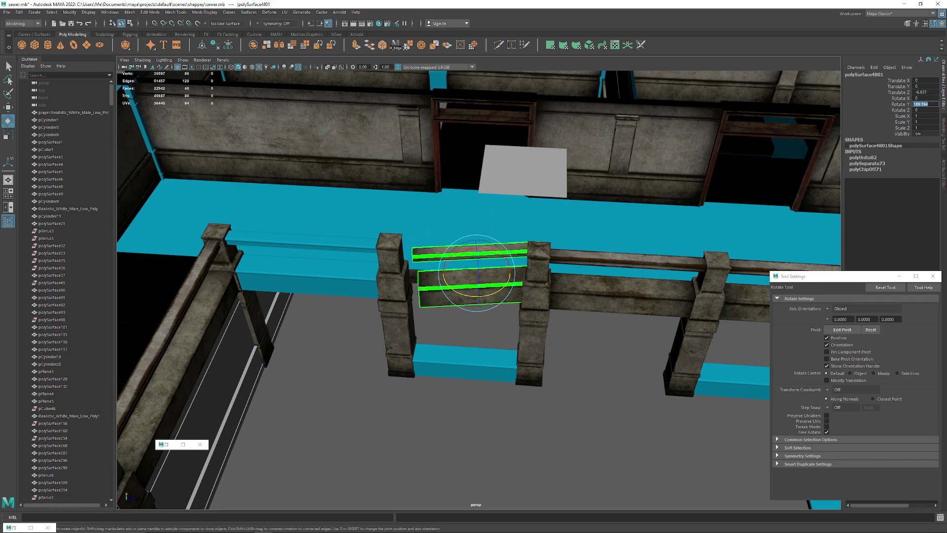
type("180")
key("Return")
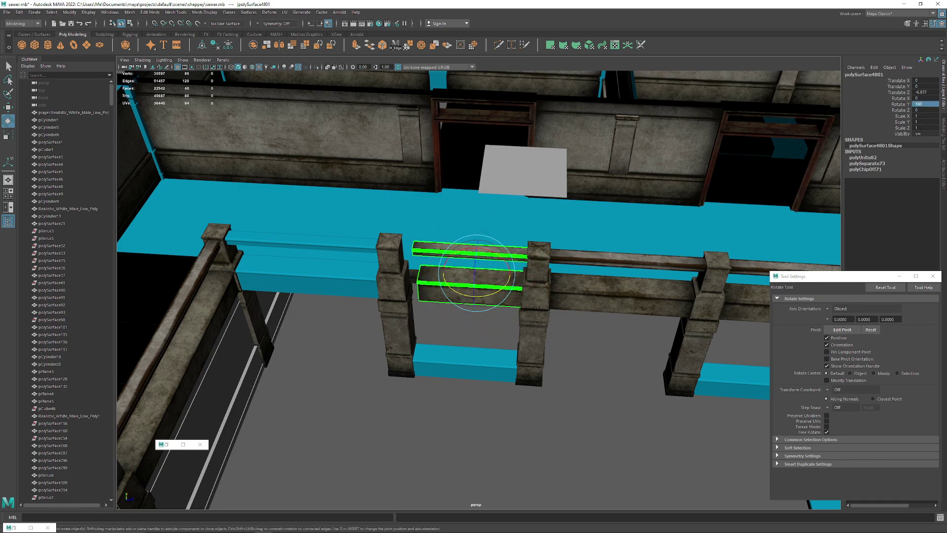
Step: Set the pivot on the beam's end edge and move the railing section lengthwise against the balcony post
left_click_drag(493, 276, 444, 227, "alt")
scroll(478, 290, "up", 5)
scroll(478, 289, "up", 5)
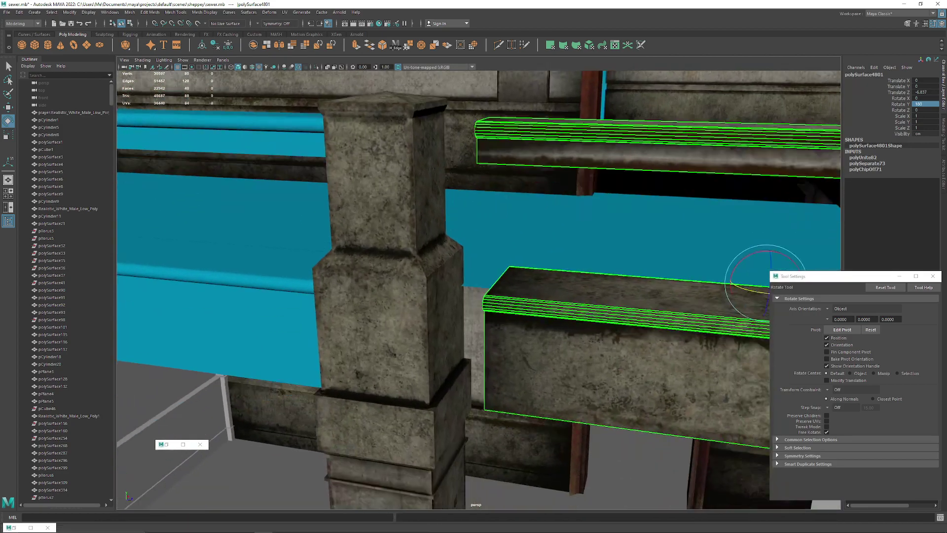
scroll(478, 290, "up", 3)
key("d")
left_click(450, 325)
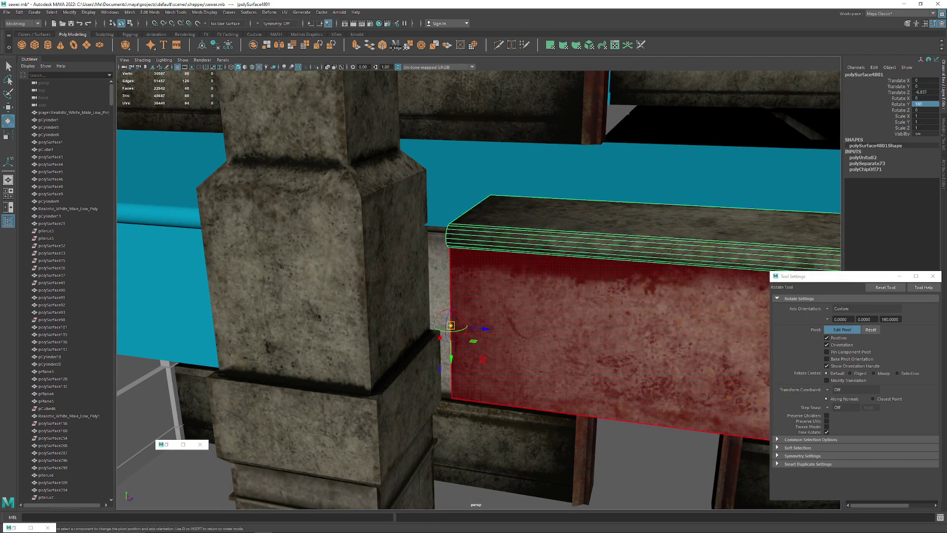
left_click(842, 329)
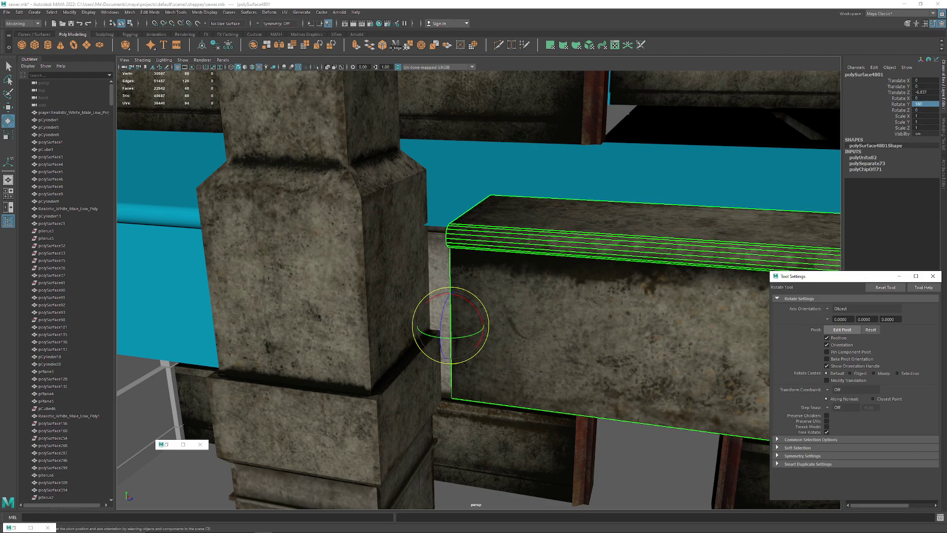
key("w")
left_click_drag(474, 296, 424, 298, "alt")
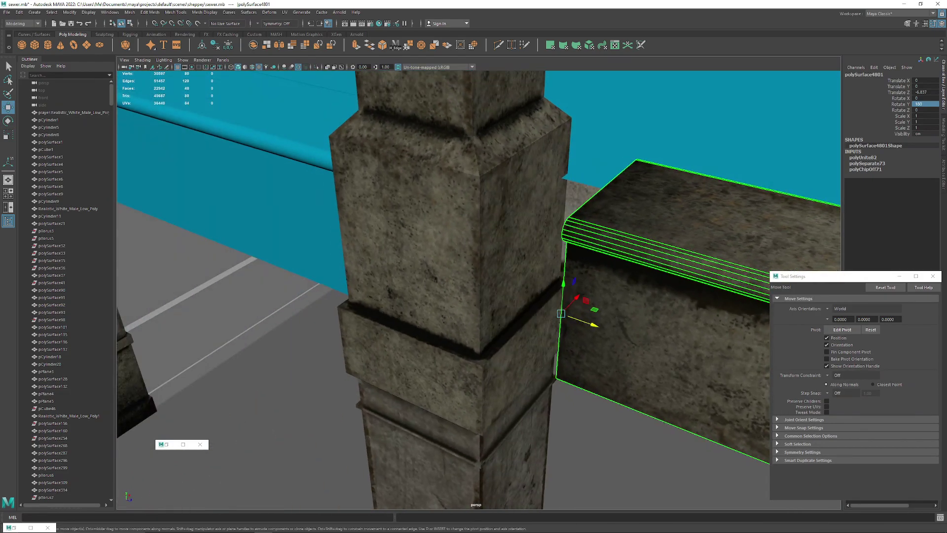
left_click_drag(589, 323, 518, 298)
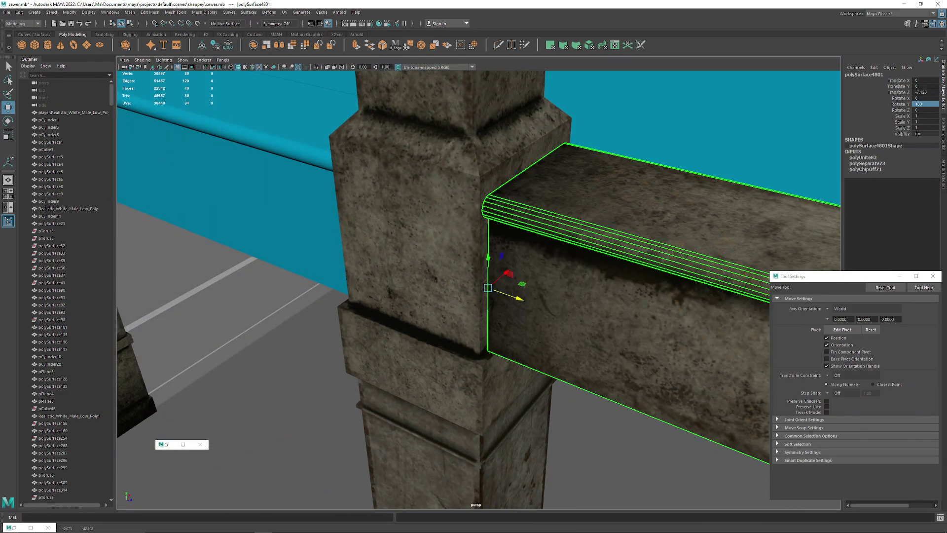
Step: Save the scene and delete the untextured upper rail and lower beam of the balcony's corner span
scroll(483, 291, "down", 8)
left_click_drag(444, 316, 464, 320, "alt")
left_click(355, 420)
key("ctrl+s")
left_click_drag(355, 395, 424, 394, "alt")
scroll(473, 345, "down", 4)
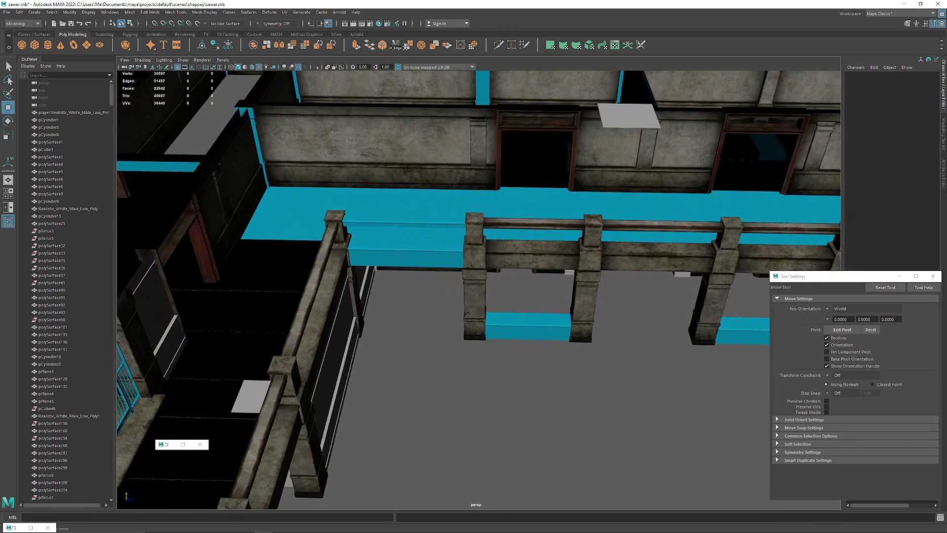
left_click(419, 244)
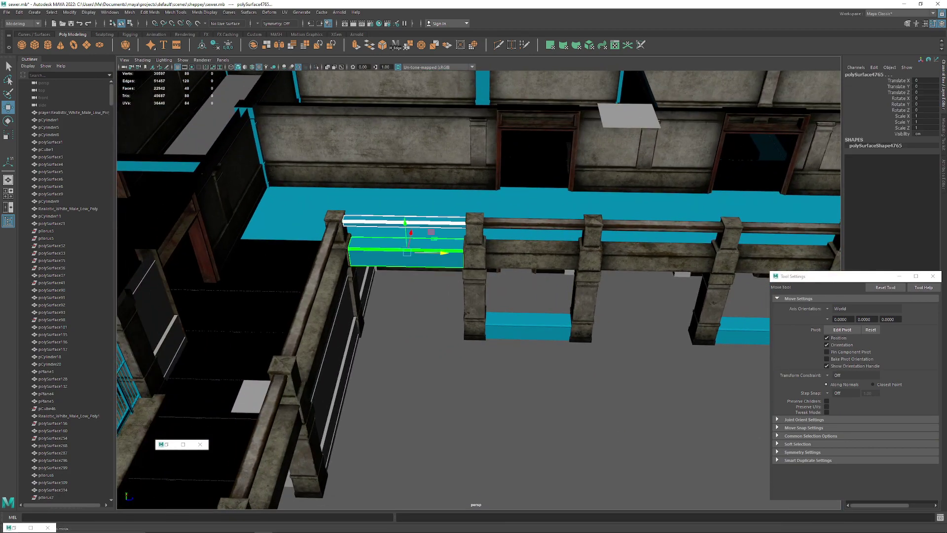
key("Delete")
left_click(292, 335)
key("Delete")
key("ctrl+z")
key("ctrl+z")
Step: Extract the upper rail and lower beam faces of the balcony span beside the top of the stairs
middle_click_drag(642, 315, 262, 320, "alt")
scroll(474, 296, "up", 5)
left_click(551, 233)
right_click_drag(551, 231, 551, 256)
double_click(552, 230)
double_click(557, 306, "shift")
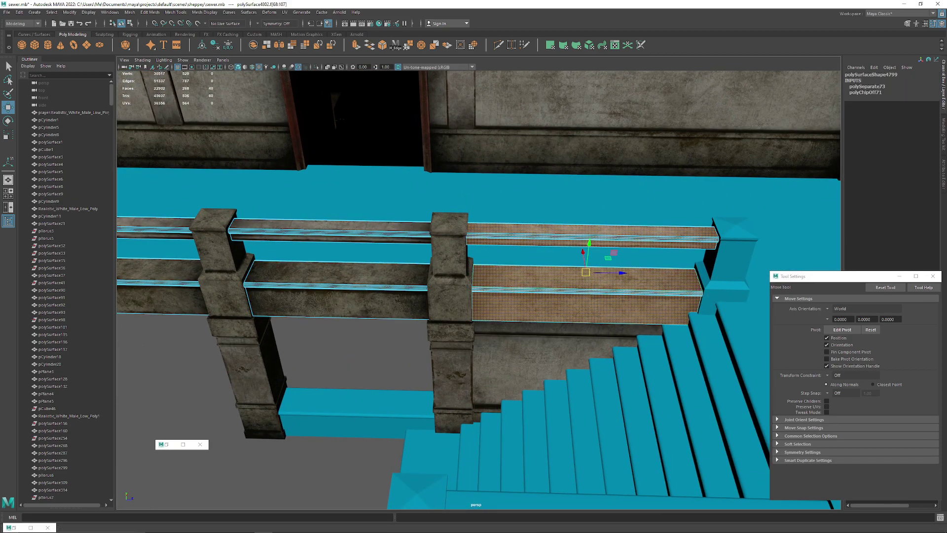
left_click(447, 45)
key("q")
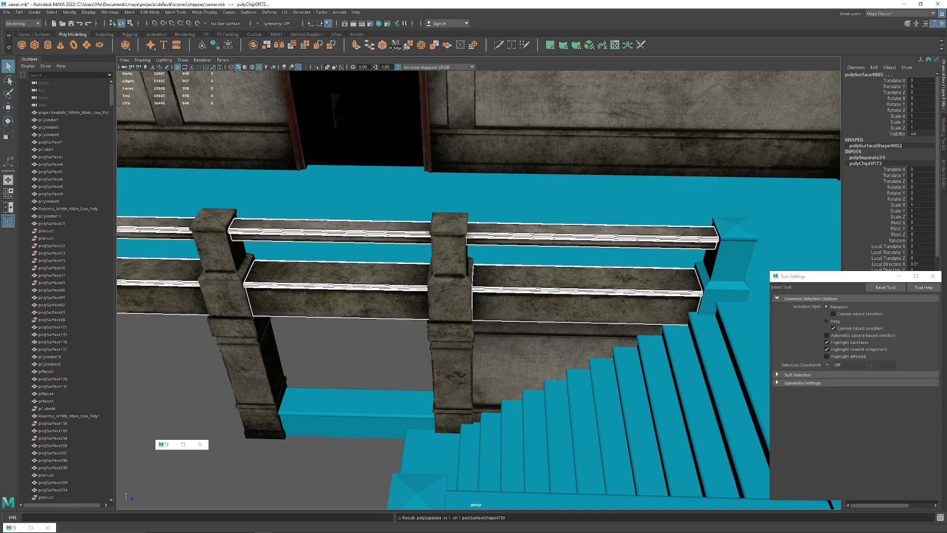
Step: Expand the railing group and its nested subgroups in the scene hierarchy to locate the newly separated pieces
left_click(567, 276)
mouse_move(543, 286)
left_mouse_down("alt")
mouse_move(569, 292)
mouse_move(551, 284)
mouse_move(557, 162)
mouse_move(548, 259)
mouse_move(586, 266)
mouse_move(550, 271)
left_mouse_up("alt")
left_click(345, 367)
left_click(550, 271)
scroll(550, 272, "down", 6)
scroll(550, 271, "up", 6)
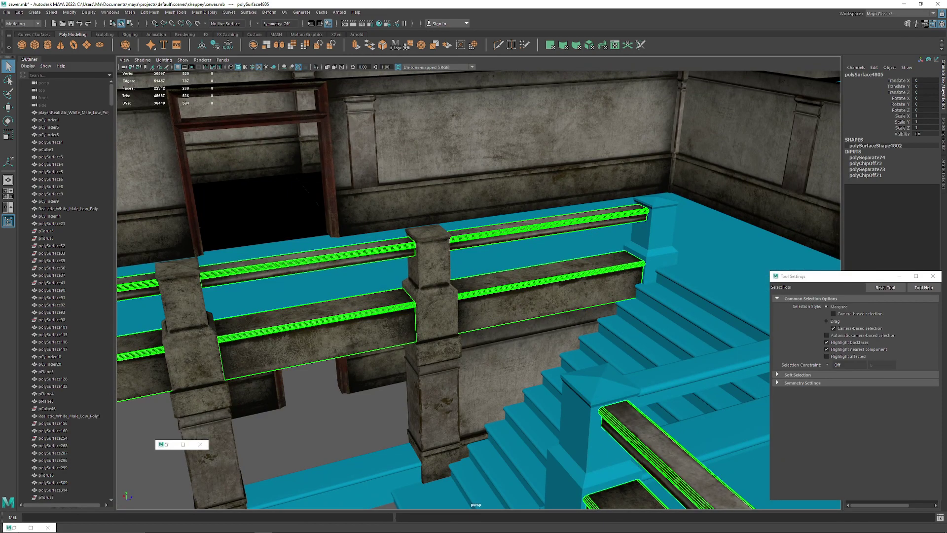
left_click_drag(112, 95, 112, 490)
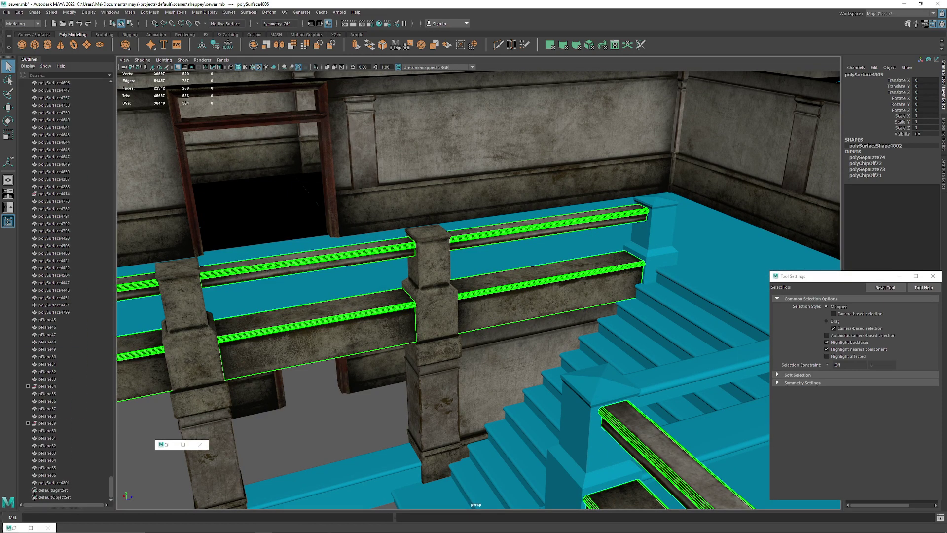
left_click_drag(112, 487, 111, 451)
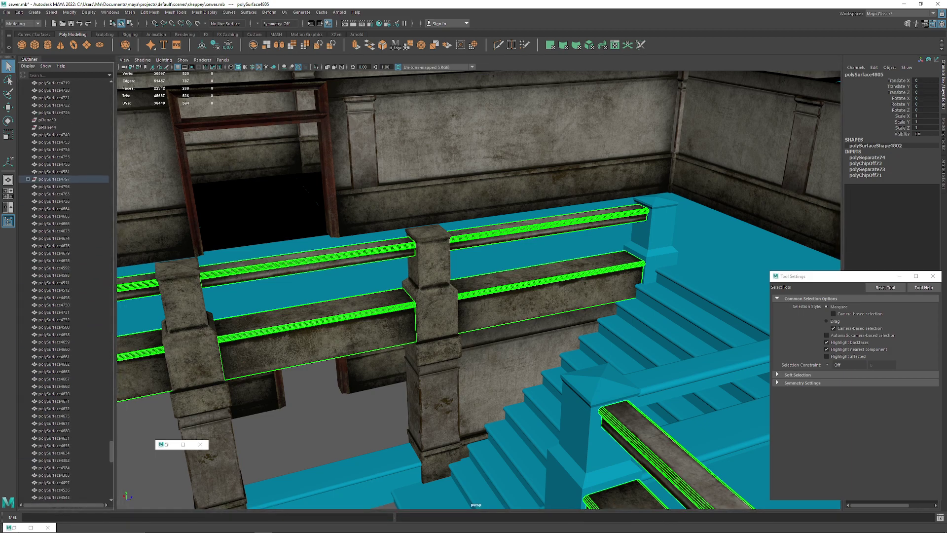
left_click(29, 179)
left_click(33, 201)
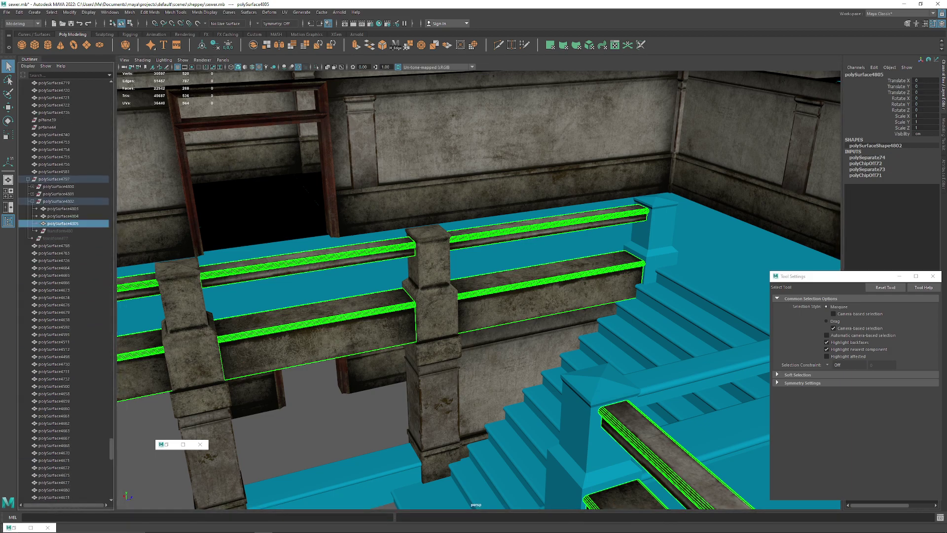
left_click(33, 194)
left_click(32, 187)
Step: Combine the separated upper rail and lower beam beside the stairs into one mesh
left_click(63, 224)
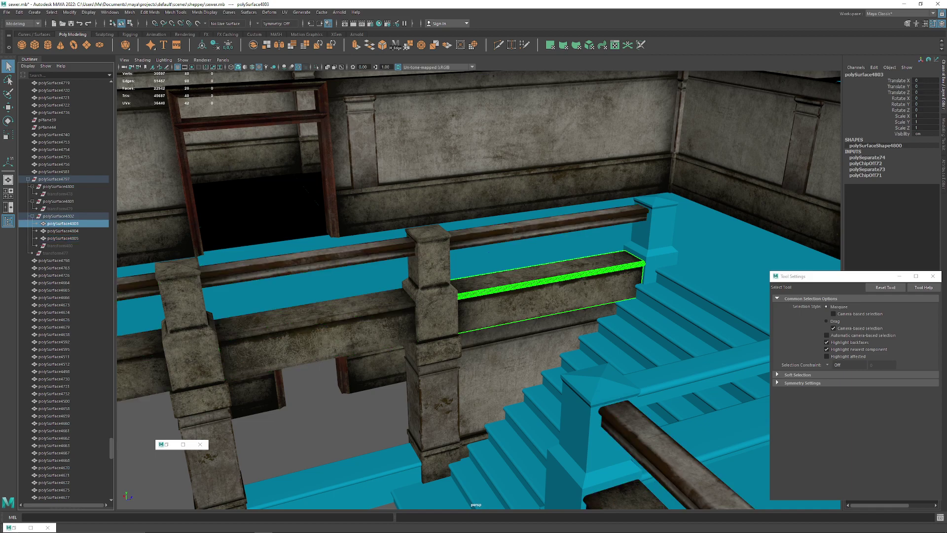
left_click(62, 230)
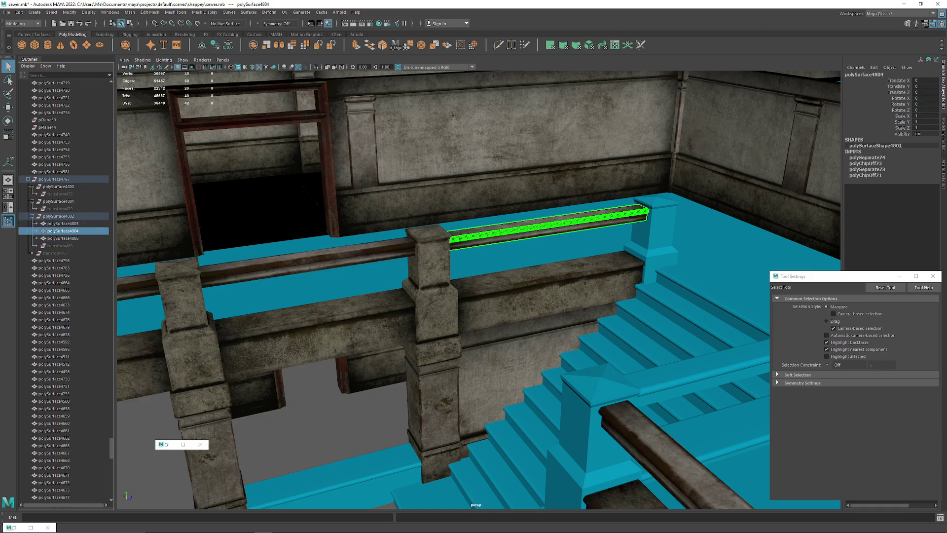
left_click(62, 223, "shift")
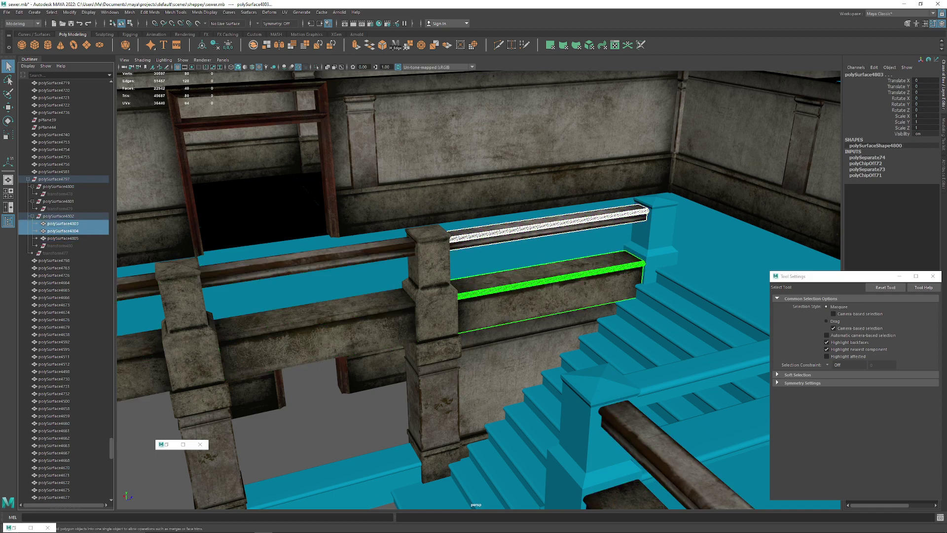
left_click(253, 45)
key("a")
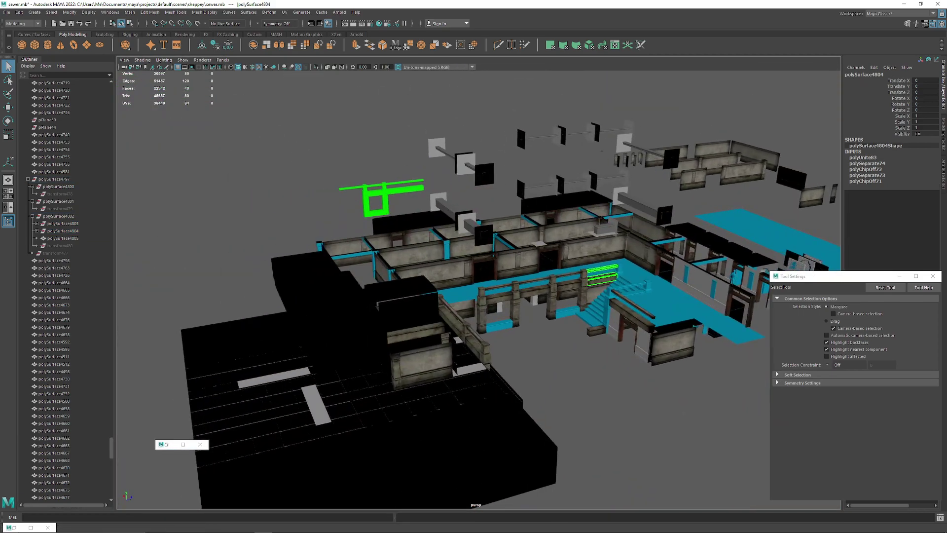
Step: Move the combined section lengthwise to the empty corner span, freeze its transformations and delete its history
key("w")
key("f")
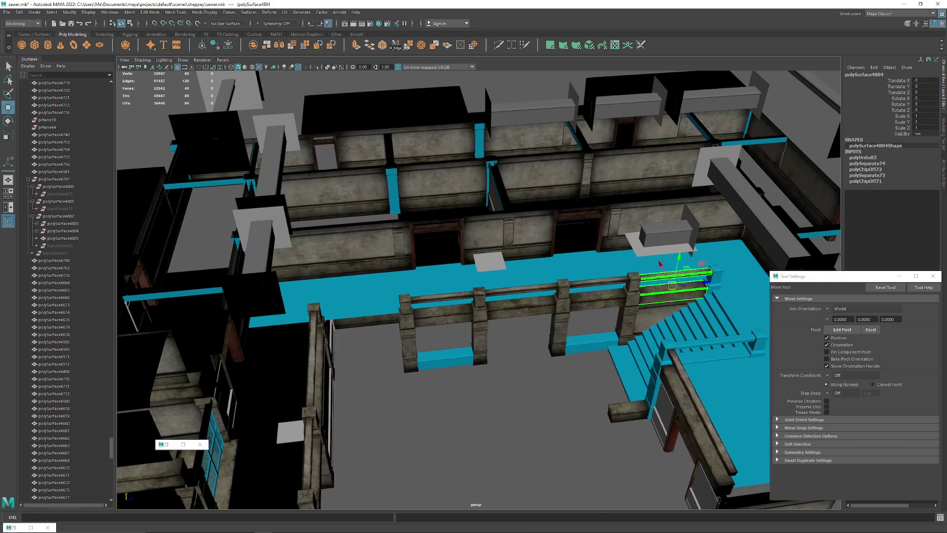
left_click_drag(707, 282, 397, 306)
key("f")
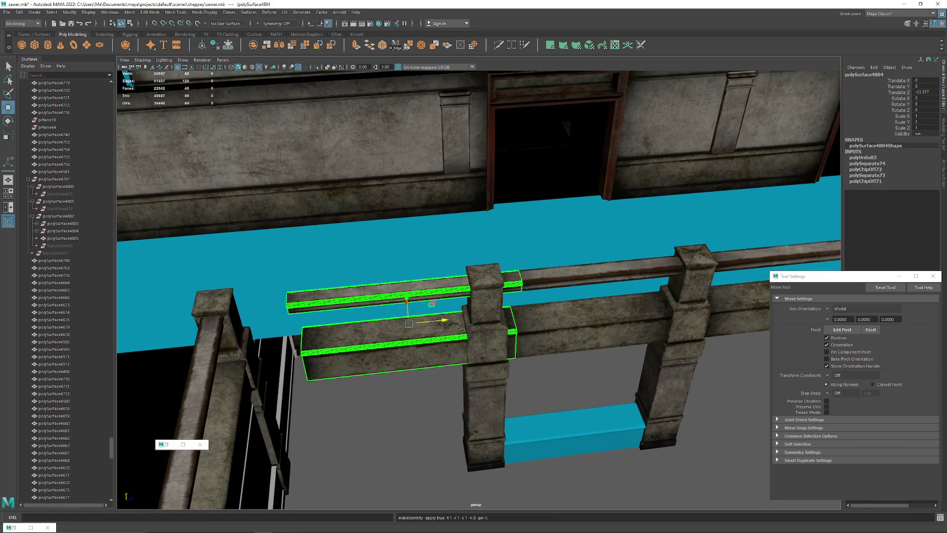
left_click(215, 45)
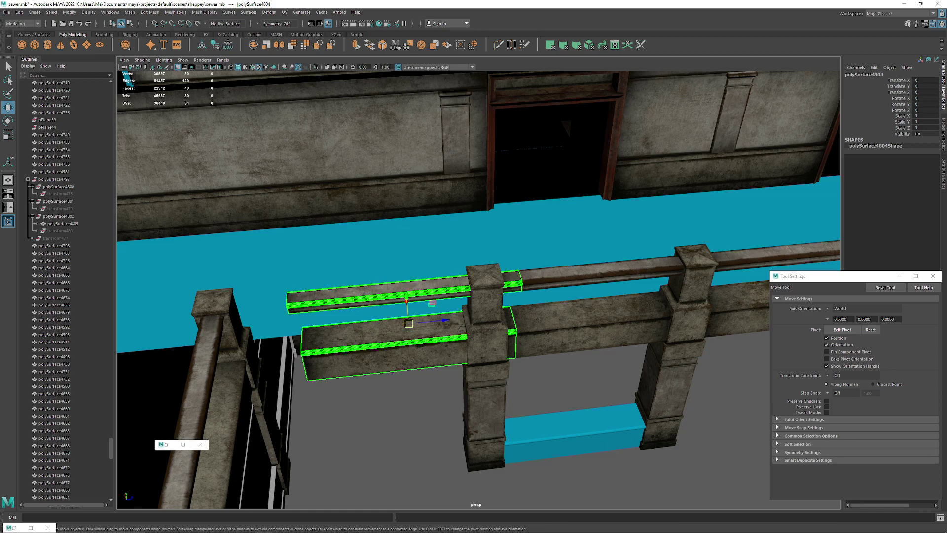
Step: Rotate the corner span's rail and beam to 180 degrees about the Y axis
key("e")
left_click_drag(413, 347, 510, 338)
left_click(926, 104)
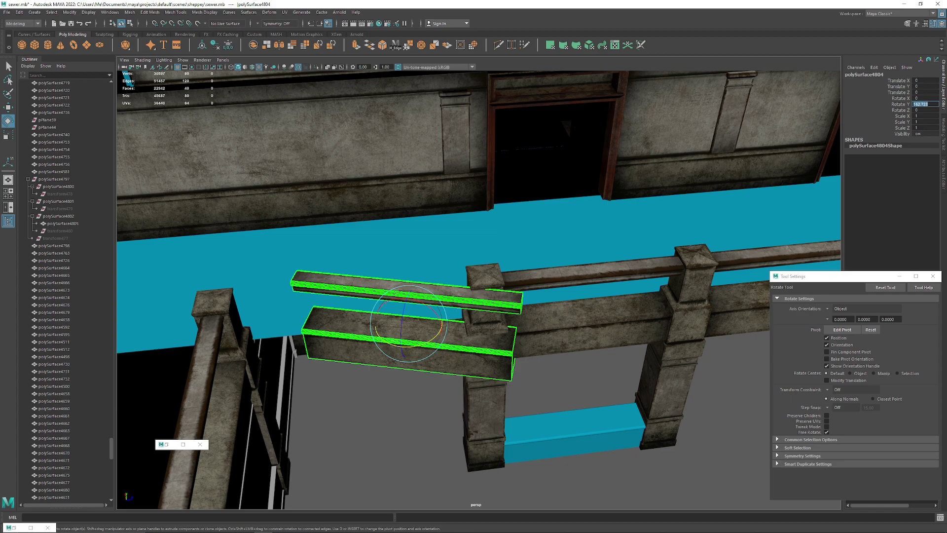
type("180")
key("Return")
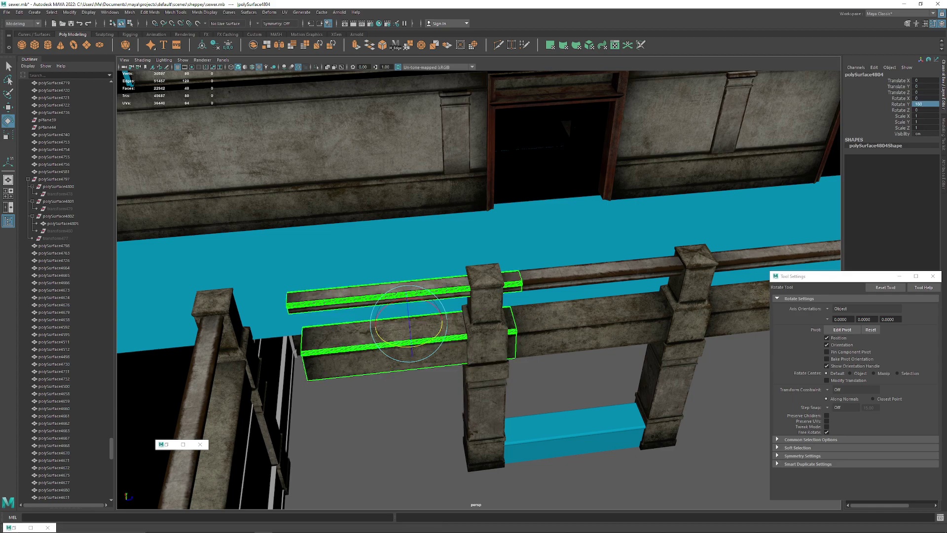
Step: Place the pivot on the corner beam's end edge and move the section lengthwise against the corner post
key("w")
left_click_drag(484, 306, 395, 296, "alt")
middle_click_drag(395, 296, 493, 305, "alt")
right_click_drag(493, 305, 577, 306, "alt")
key("d")
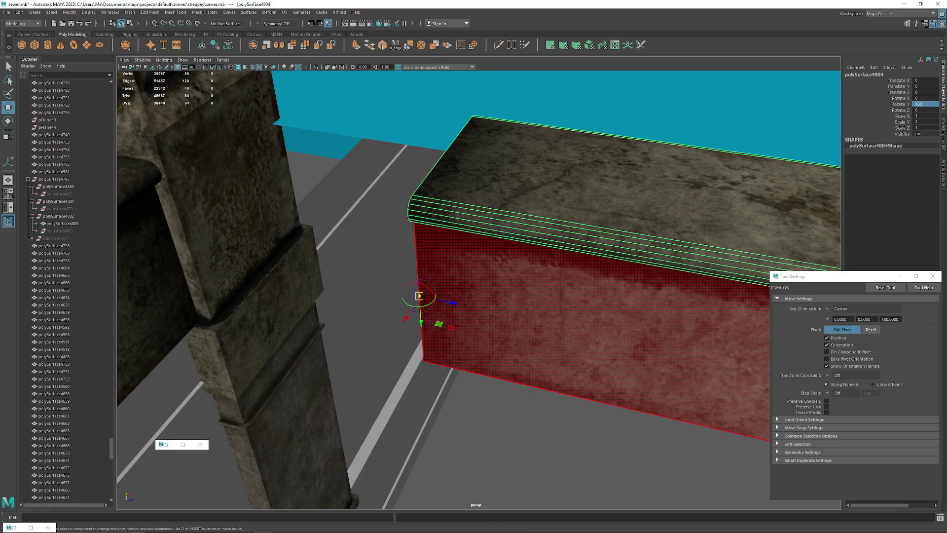
left_click(885, 288)
left_click(842, 329)
left_click_drag(494, 296, 543, 293, "alt")
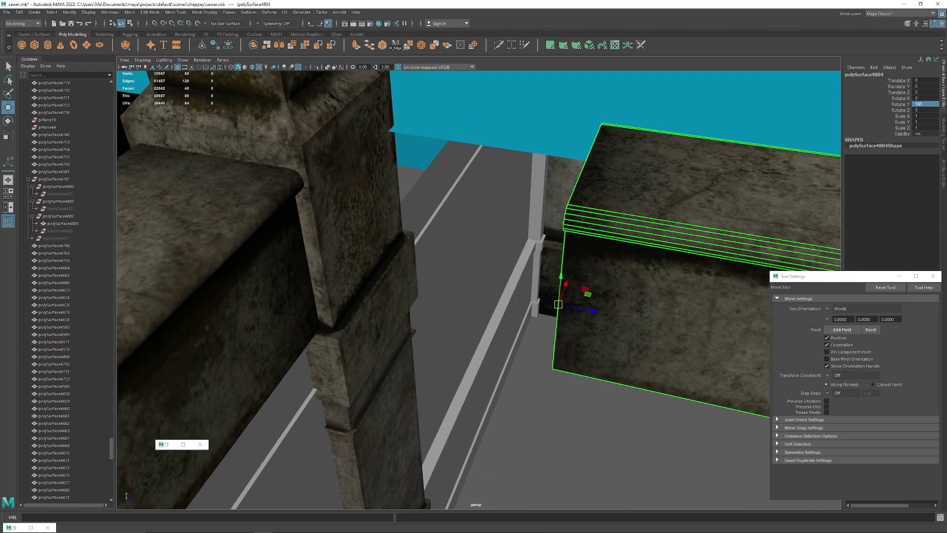
middle_click_drag(543, 293, 573, 333, "alt")
left_click_drag(622, 353, 392, 304)
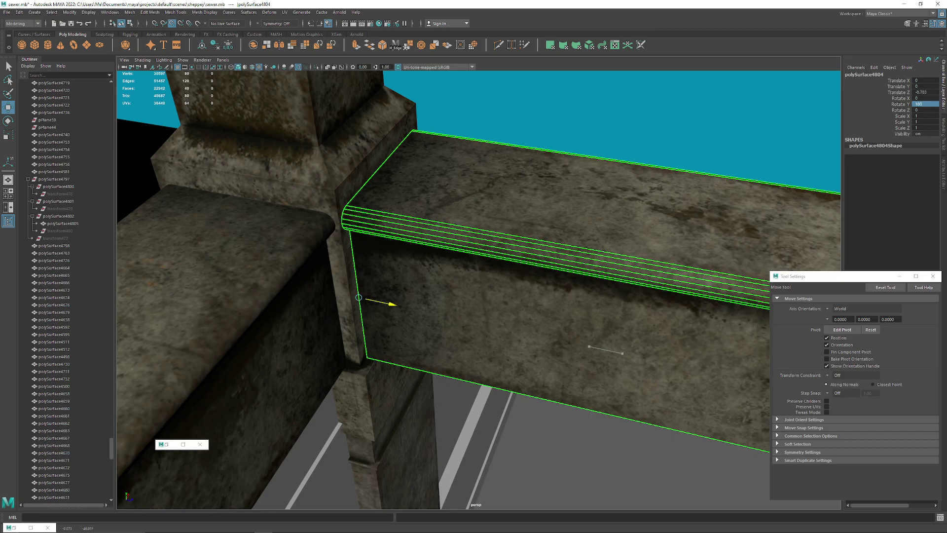
Step: Examine the fit of the repositioned corner span against its posts and review the balcony railing from several angles
scroll(392, 304, "down", 6)
left_click_drag(459, 296, 394, 301, "alt")
scroll(473, 296, "up", 6)
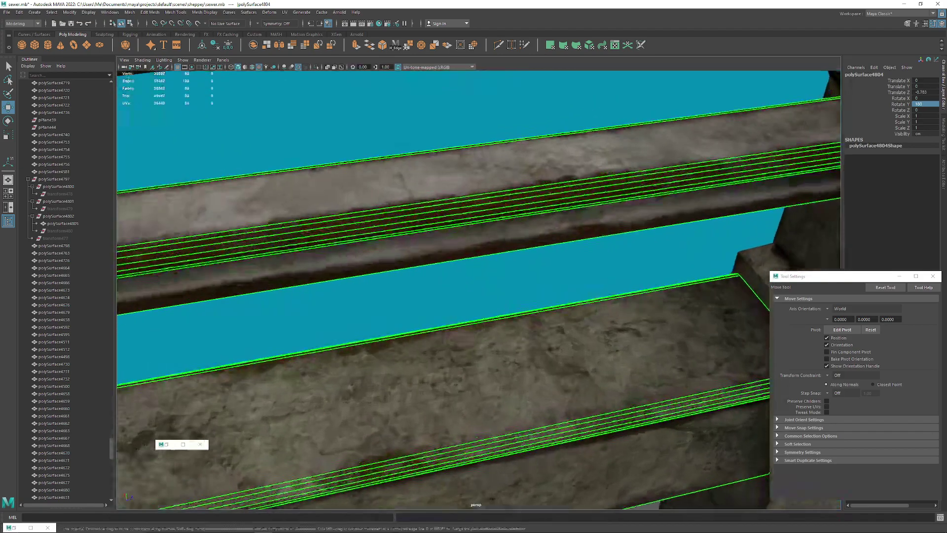
middle_click_drag(592, 325, 345, 251, "alt")
right_click_drag(444, 296, 380, 296, "alt")
middle_click_drag(494, 296, 436, 304, "alt")
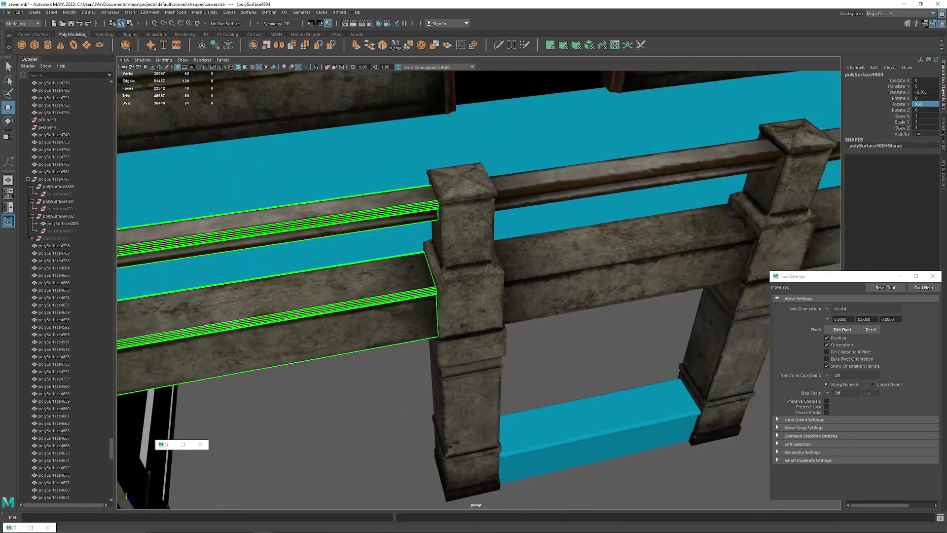
left_click(582, 356)
right_click_drag(542, 296, 394, 296, "alt")
left_click_drag(444, 316, 474, 247, "alt")
right_click_drag(444, 277, 543, 276, "alt")
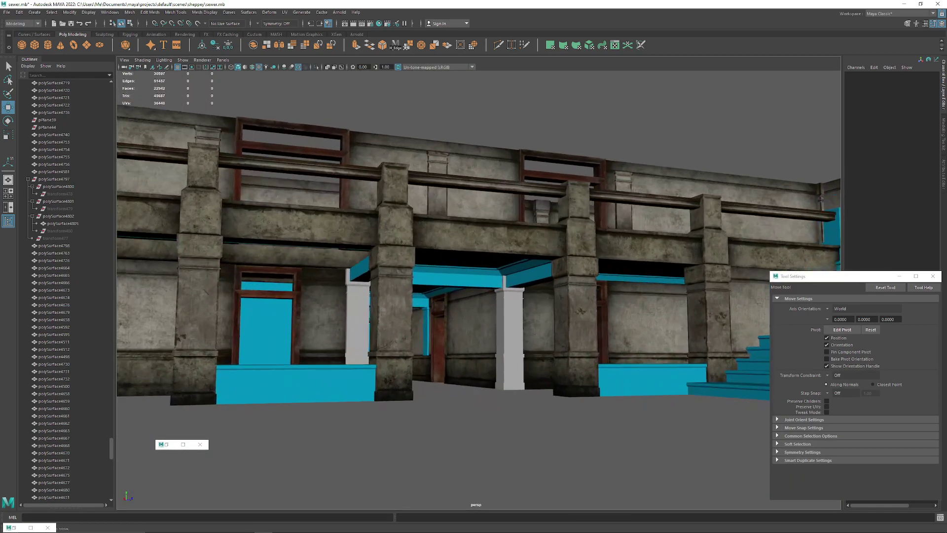
left_click_drag(493, 277, 547, 325, "alt")
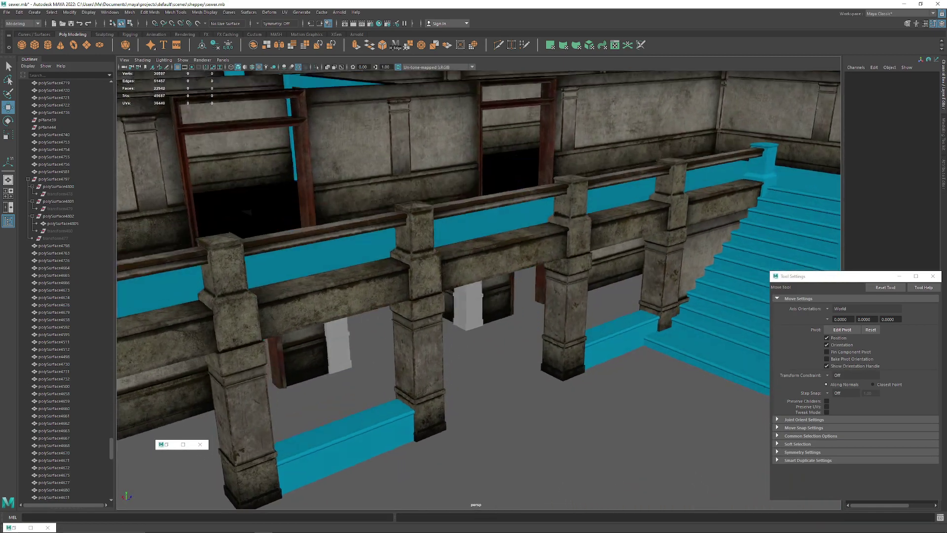
Step: Duplicate the textured rail-and-beam section above the untextured base block and lower the copy to just above that block
right_click_drag(473, 296, 533, 296, "alt")
middle_click_drag(533, 315, 434, 276, "alt")
left_click_drag(494, 296, 454, 294, "alt")
middle_click_drag(395, 286, 557, 281, "alt")
left_click(350, 234)
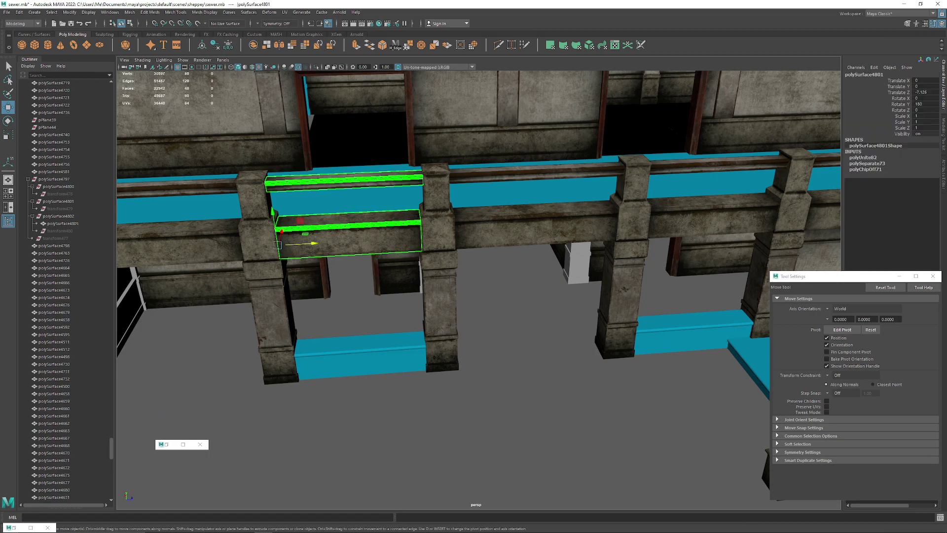
middle_click_drag(365, 247, 454, 249, "alt")
left_click_drag(464, 286, 448, 266, "alt")
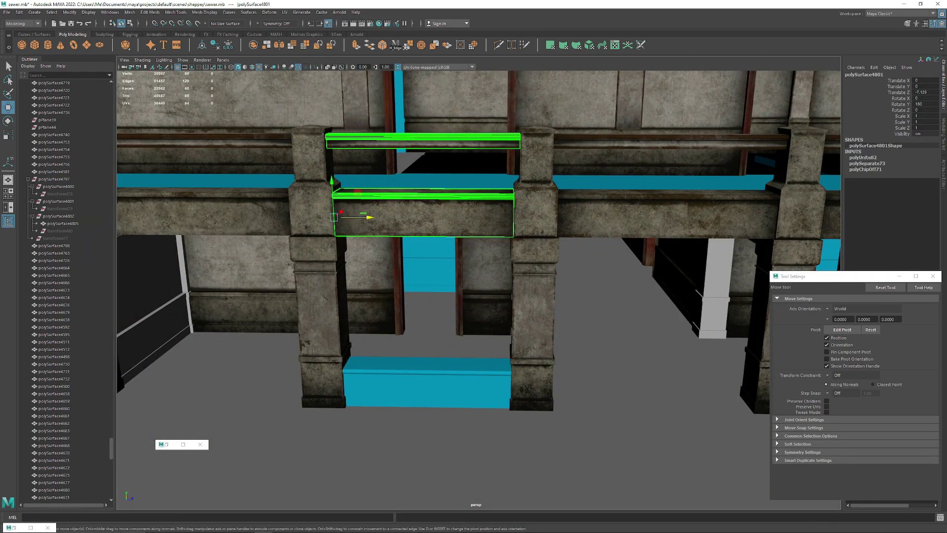
key("ctrl+d")
left_click_drag(331, 182, 337, 265)
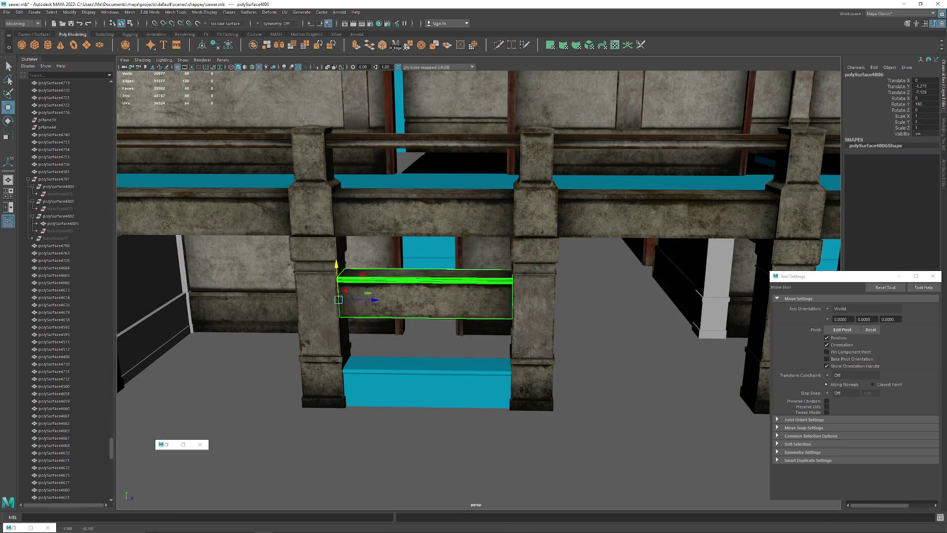
right_click_drag(341, 269, 424, 276, "alt")
left_click_drag(258, 277, 264, 345)
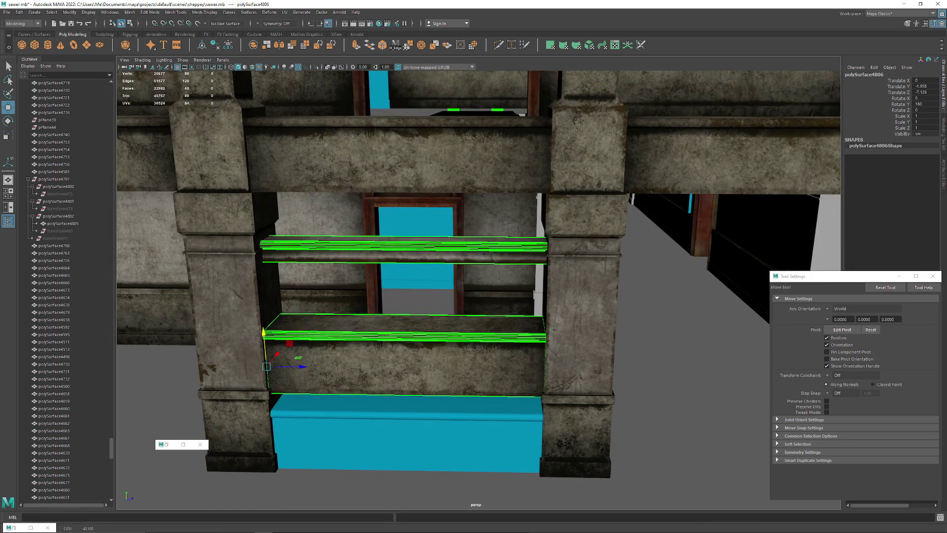
Step: Delete the upper rail from the lowered copy and remove the untextured base block beneath the remaining beam
right_click_drag(435, 323, 436, 365)
double_click(425, 257)
key("Delete")
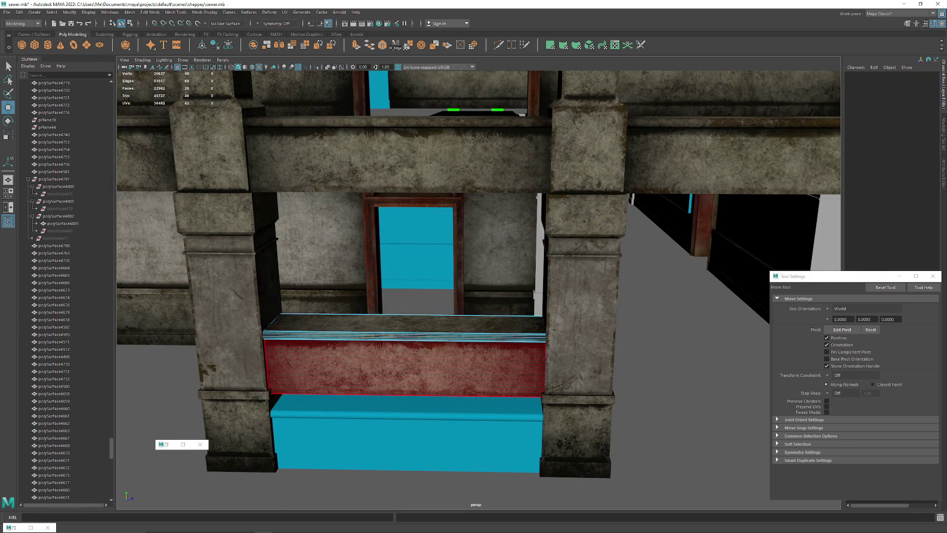
left_click(429, 364)
middle_click_drag(429, 364, 434, 283, "alt")
left_click(434, 299)
key("Delete")
Step: Try to set the lowered beam's Y rotation to 0 degrees
left_click(434, 229)
scroll(434, 232, "down", 4)
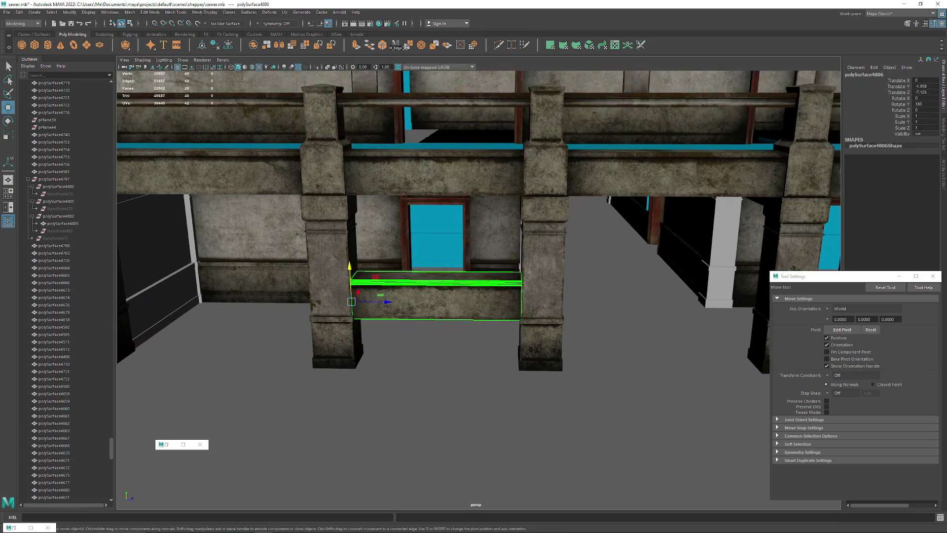
type("180")
key("Return")
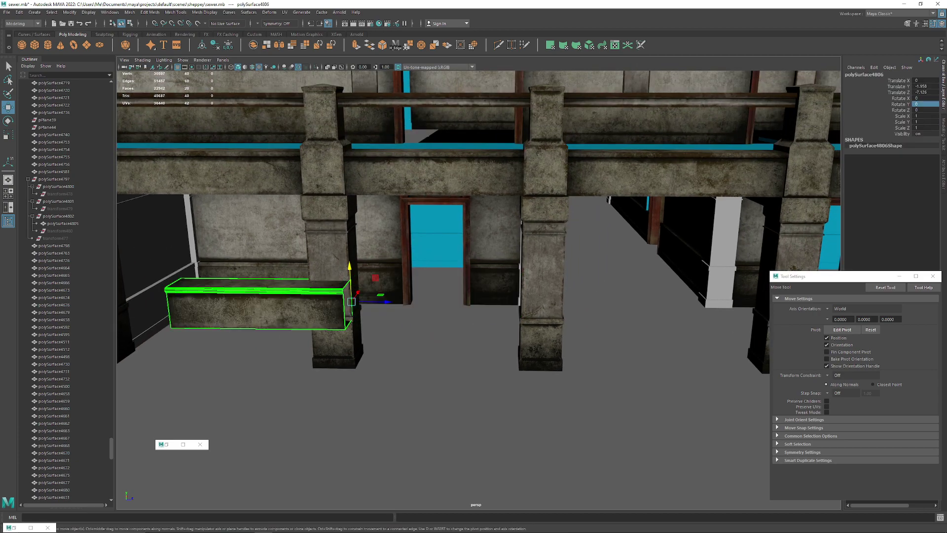
middle_click_drag(395, 296, 460, 264, "alt")
key("ctrl+z")
left_click_drag(459, 264, 444, 311, "alt")
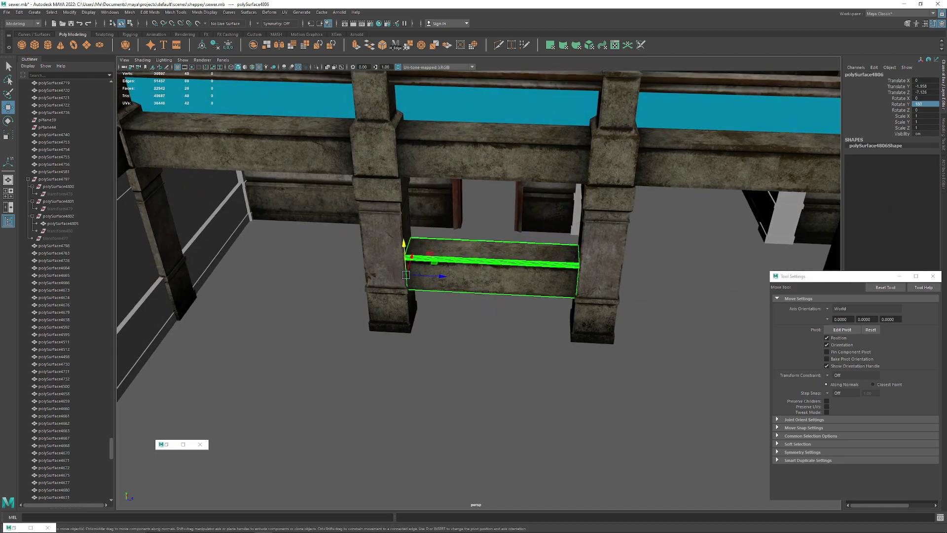
Step: Center the lowered beam's pivot, freeze its transformations and rotate it to 180 degrees about the Y axis
left_click(202, 45)
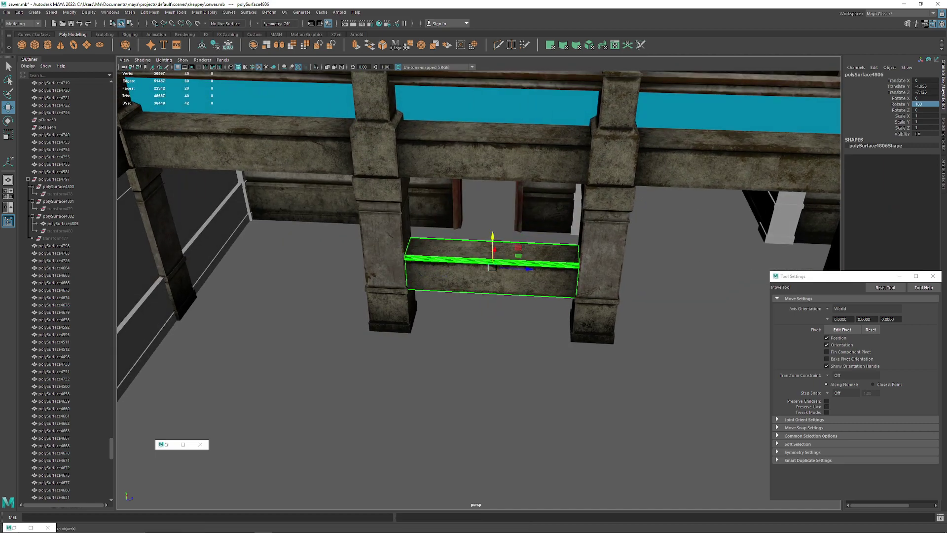
left_click(228, 45)
key("e")
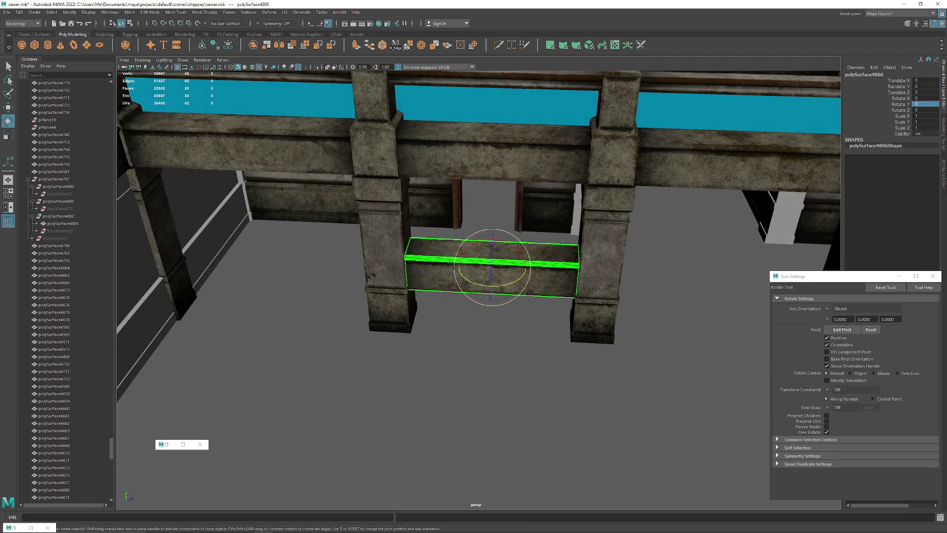
left_click_drag(486, 286, 582, 289)
left_click(925, 104)
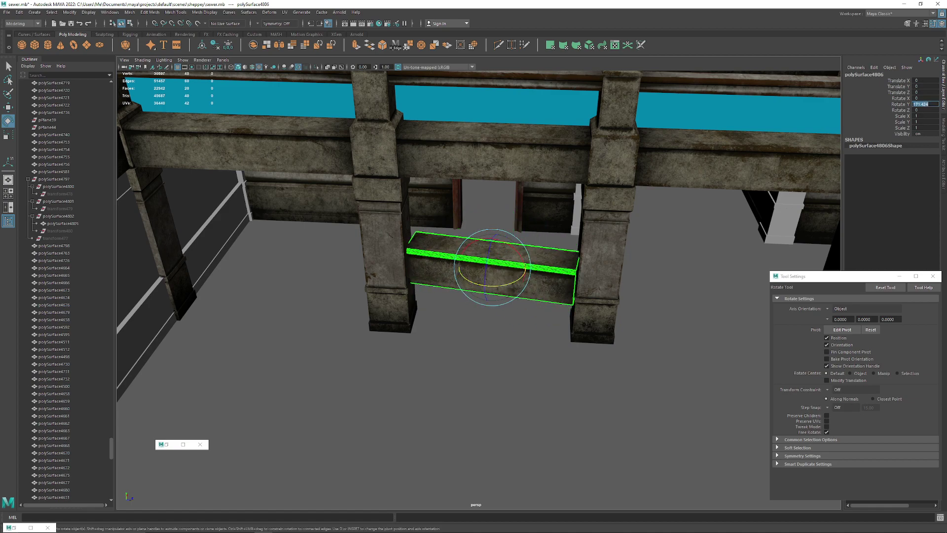
key("Return")
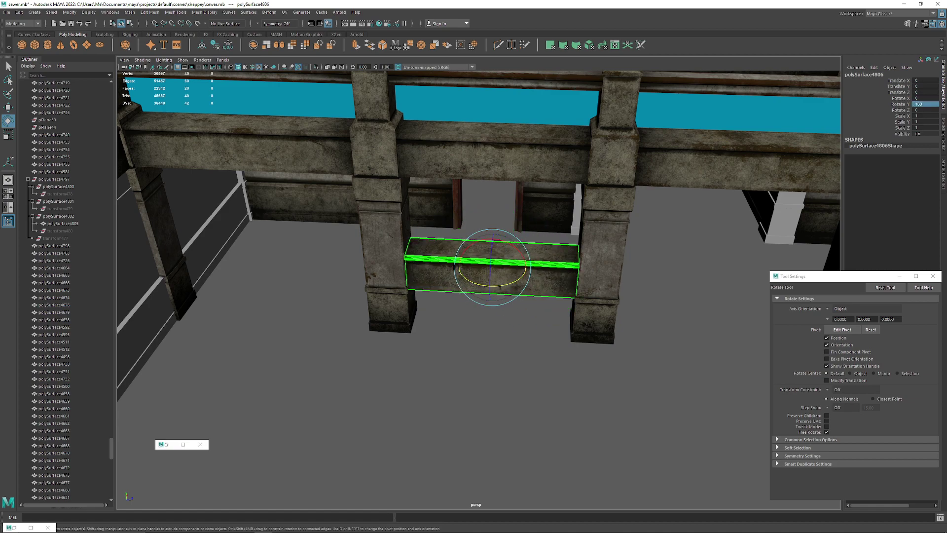
Step: Place the pivot on the beam's underside and lower the beam about 0.82 units to the floor between the posts
key("w")
left_click_drag(493, 316, 425, 217, "alt")
scroll(479, 267, "up", 5)
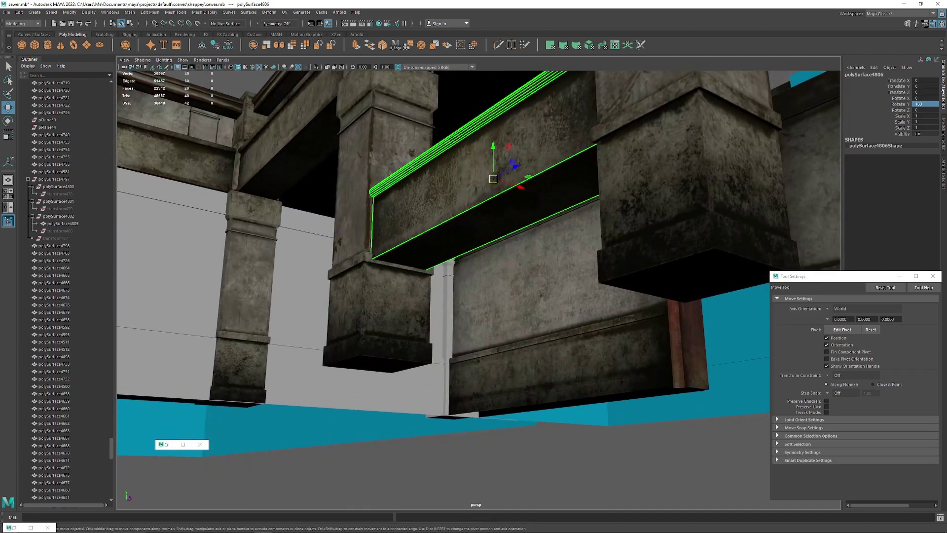
key("d")
left_click(493, 220)
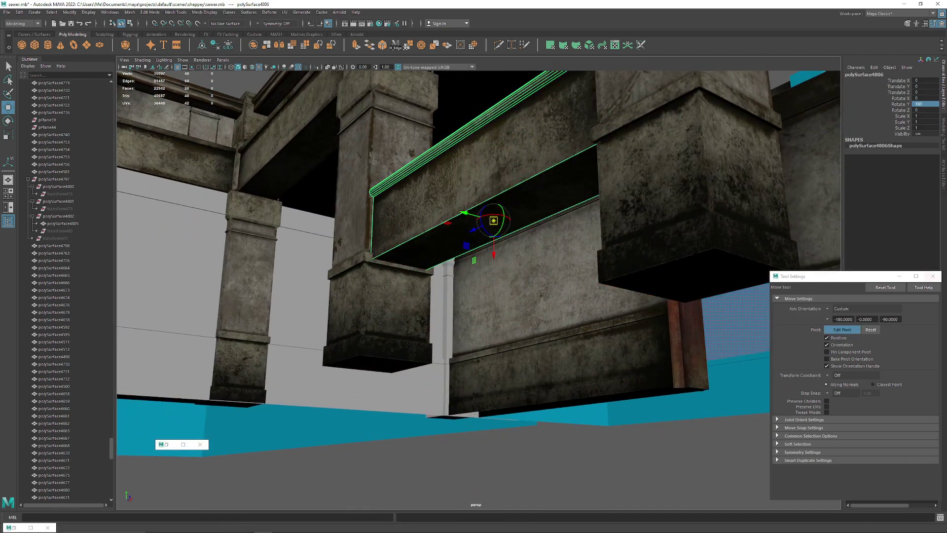
key("d")
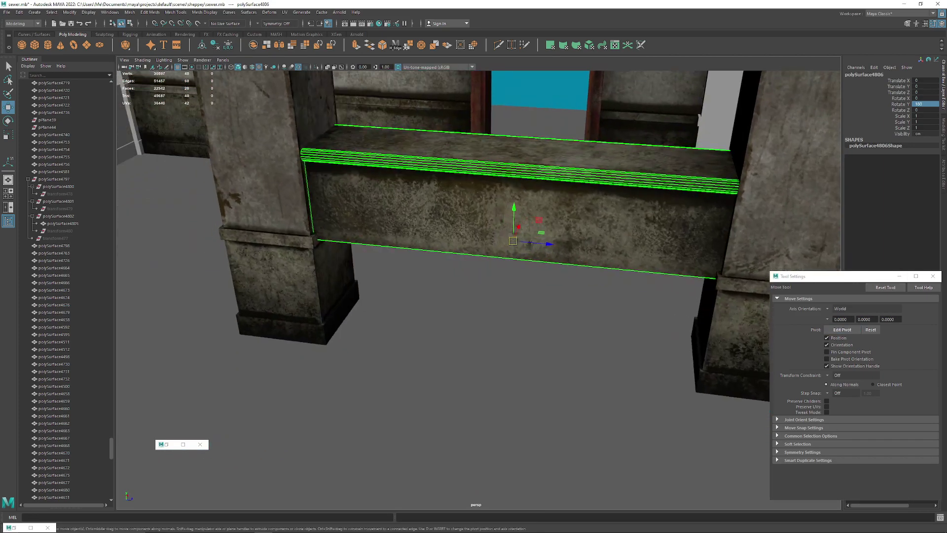
key("f")
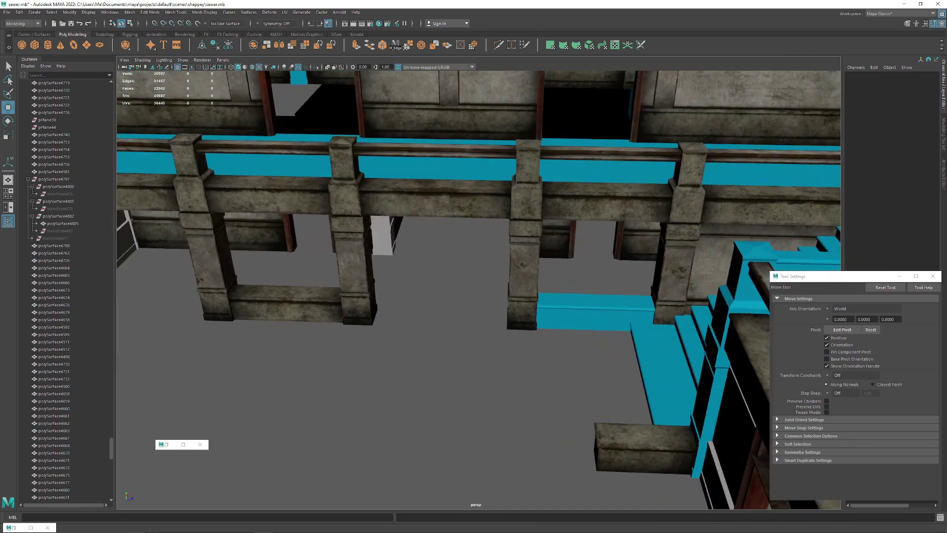
Step: Delete the untextured base block between the two posts beside the staircase
left_click_drag(474, 296, 508, 298, "alt")
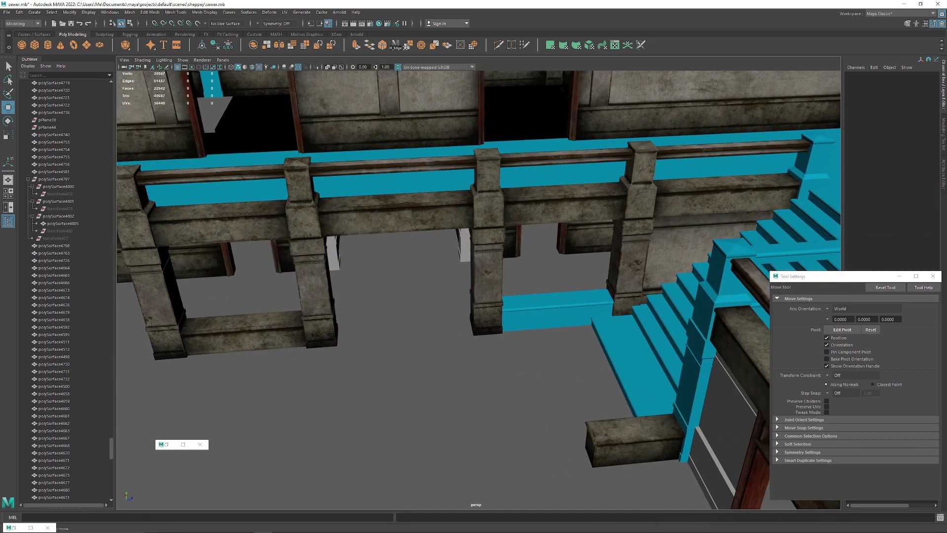
left_click(556, 308)
key("Delete")
left_click(557, 205)
middle_click_drag(557, 205, 540, 220, "alt")
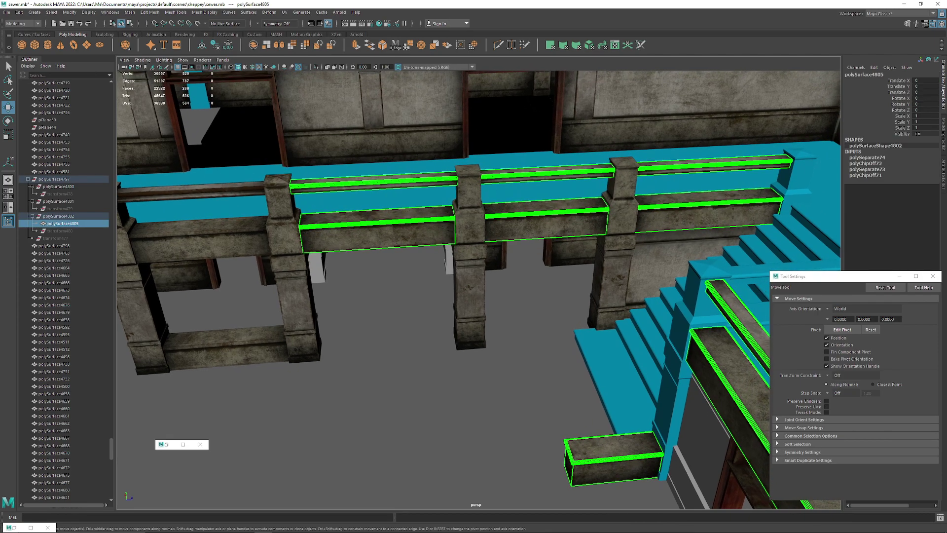
Step: Duplicate the floor-level beam and move the copy lengthwise about 7.49 units into the gap beside the staircase
right_click_drag(473, 296, 503, 296, "alt")
middle_click_drag(503, 296, 584, 277, "alt")
left_click(258, 342)
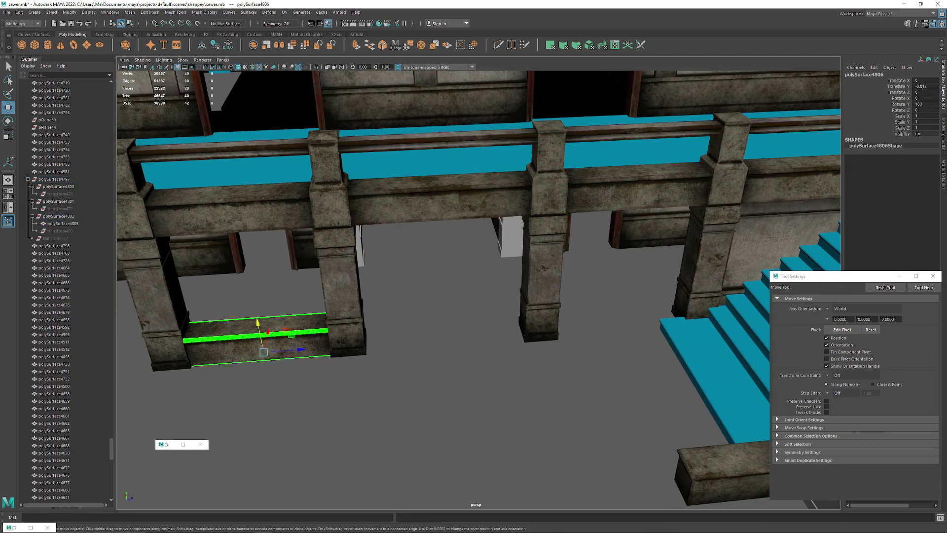
key("ctrl+d")
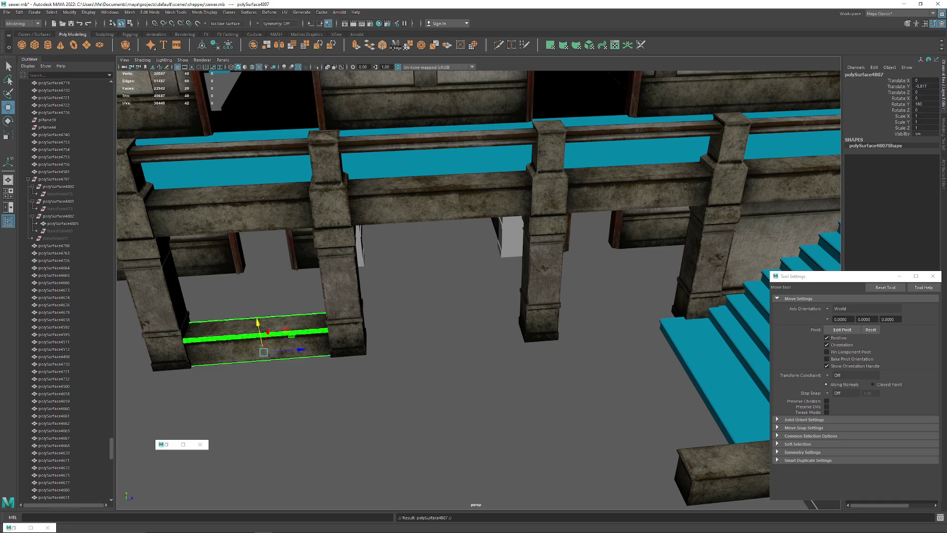
left_click_drag(300, 349, 672, 323)
middle_click_drag(672, 322, 553, 326, "alt")
right_click_drag(554, 325, 601, 325, "alt")
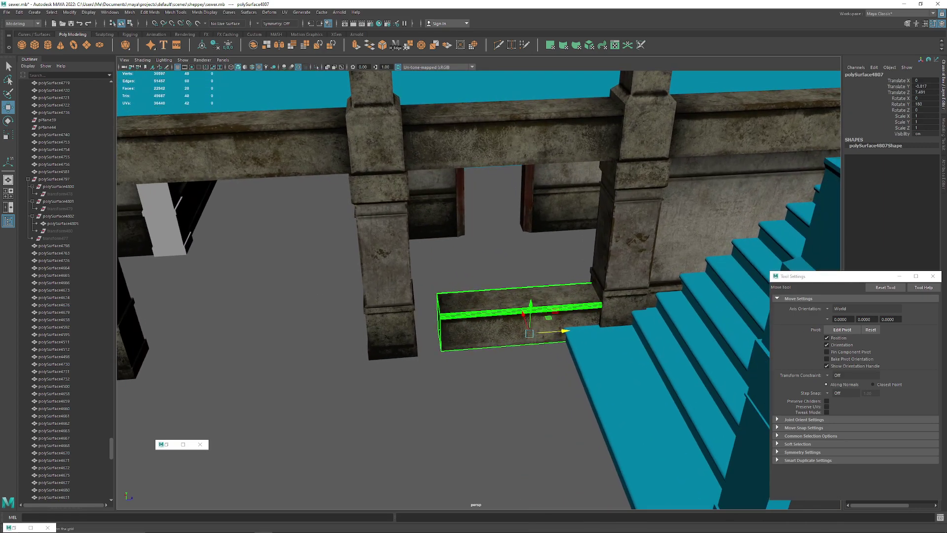
Step: Rotate the copied floor-level beam beside the staircase to 0 degrees about the Y axis
key("e")
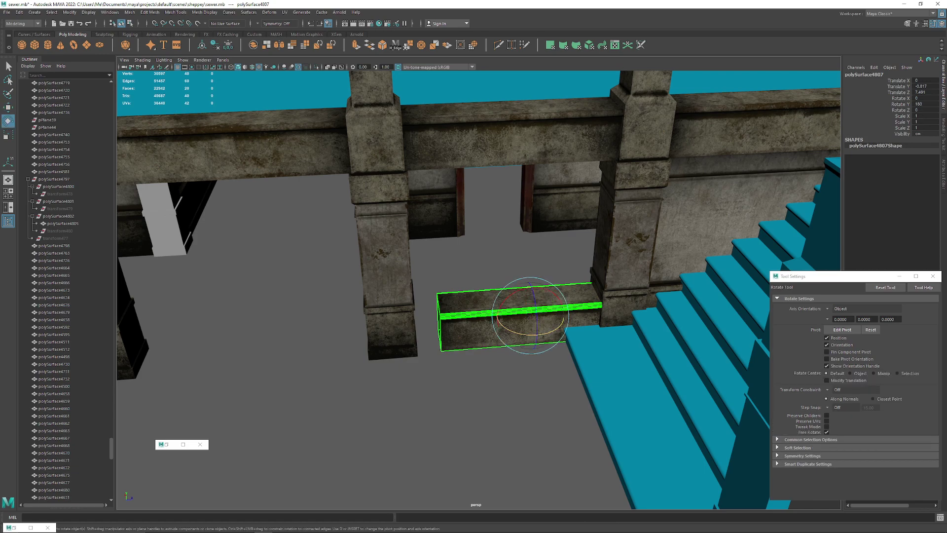
left_click_drag(548, 335, 498, 316)
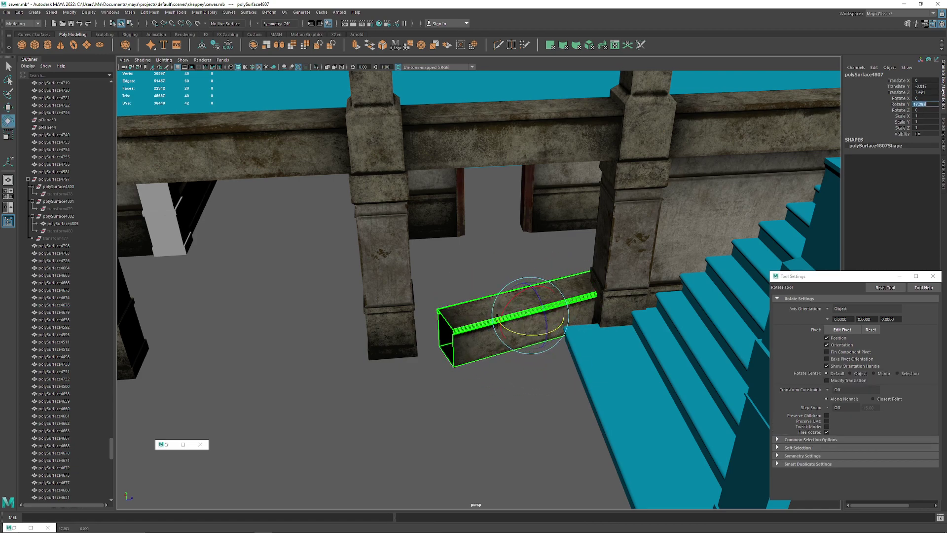
type("0")
key("Return")
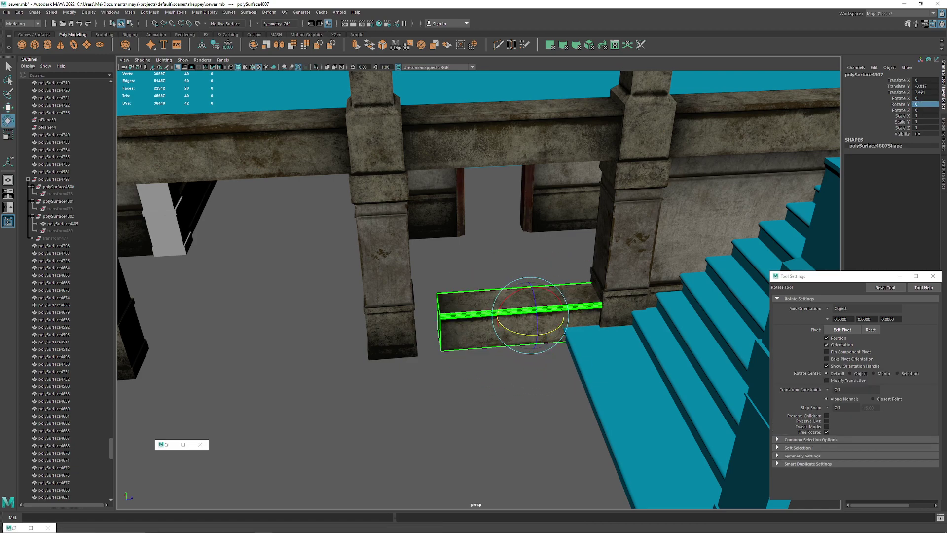
Step: Place the pivot on the copied beam's end edge and snap the beam lengthwise against the neighbouring post's base
key("w")
key("f")
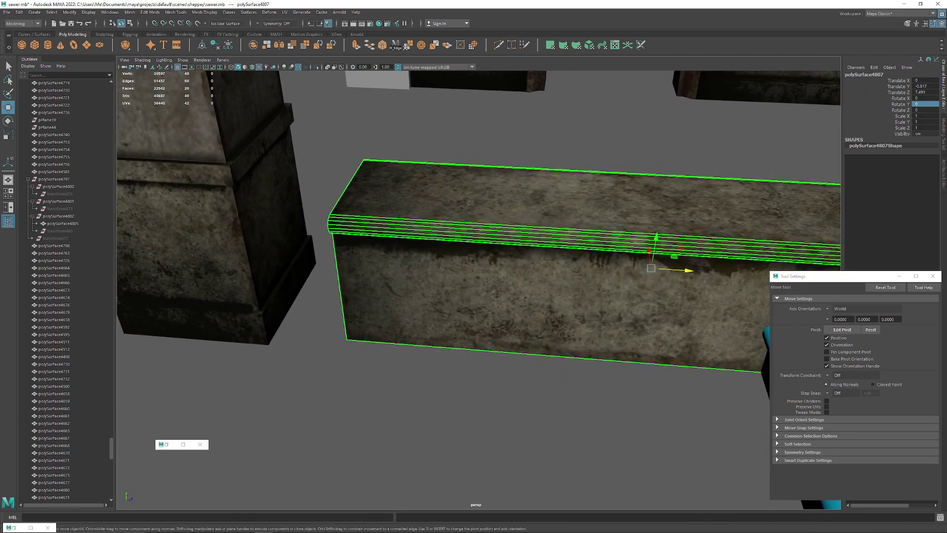
key("d")
left_click(340, 288)
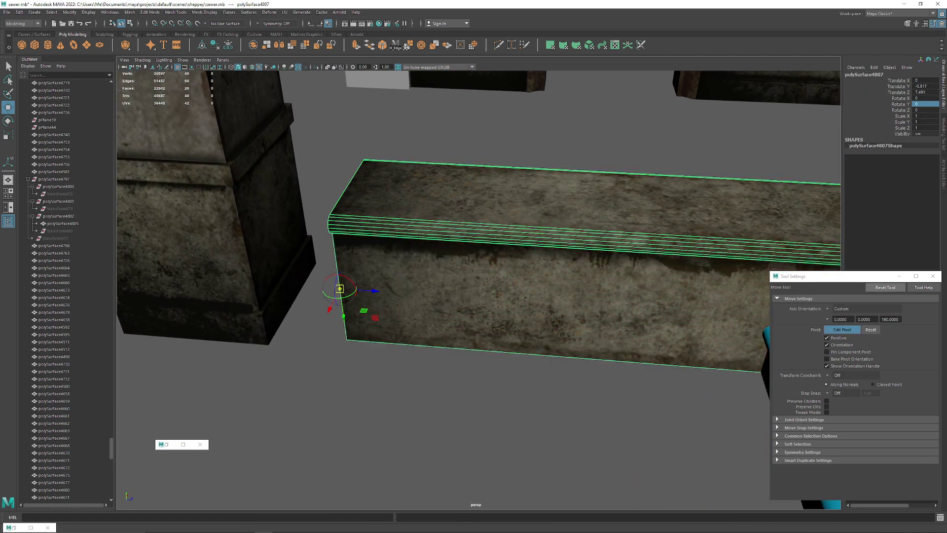
key("d")
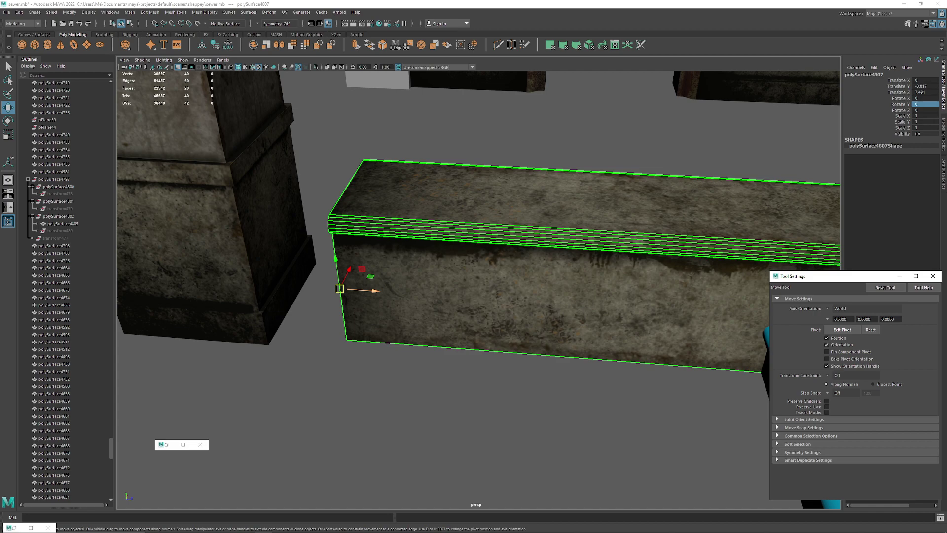
key("c")
left_click_drag(368, 291, 295, 285)
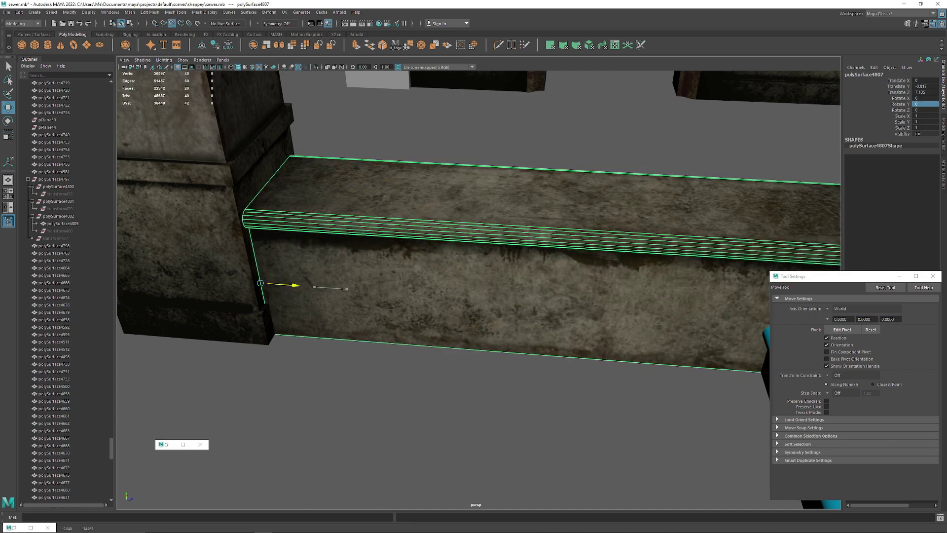
left_click(375, 409)
Step: Examine the floor-level beams around the staircase and check the surrounding balcony for untextured parts
scroll(375, 410, "down", 4)
left_click_drag(375, 410, 478, 405, "alt")
scroll(508, 419, "down", 10)
scroll(424, 375, "up", 8)
scroll(434, 358, "up", 4)
scroll(379, 345, "down", 4)
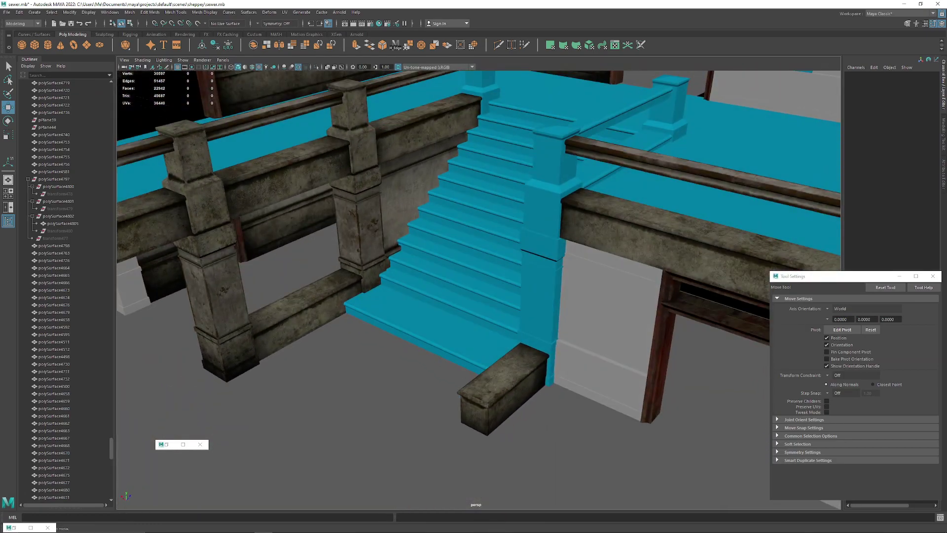
middle_click_drag(479, 404, 419, 355, "alt")
scroll(325, 399, "down", 3)
left_click_drag(419, 355, 429, 311, "alt")
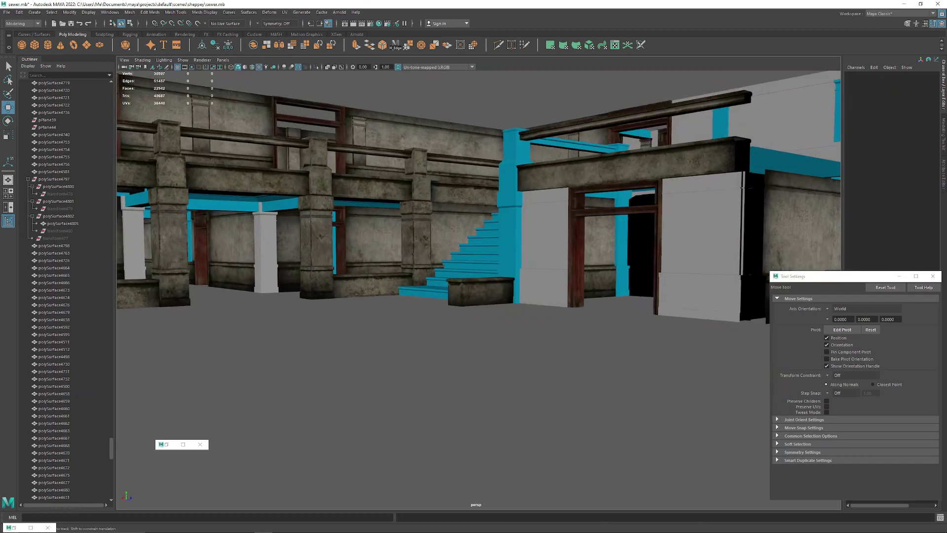
middle_click_drag(429, 311, 582, 306, "alt")
left_click_drag(582, 306, 508, 336, "alt")
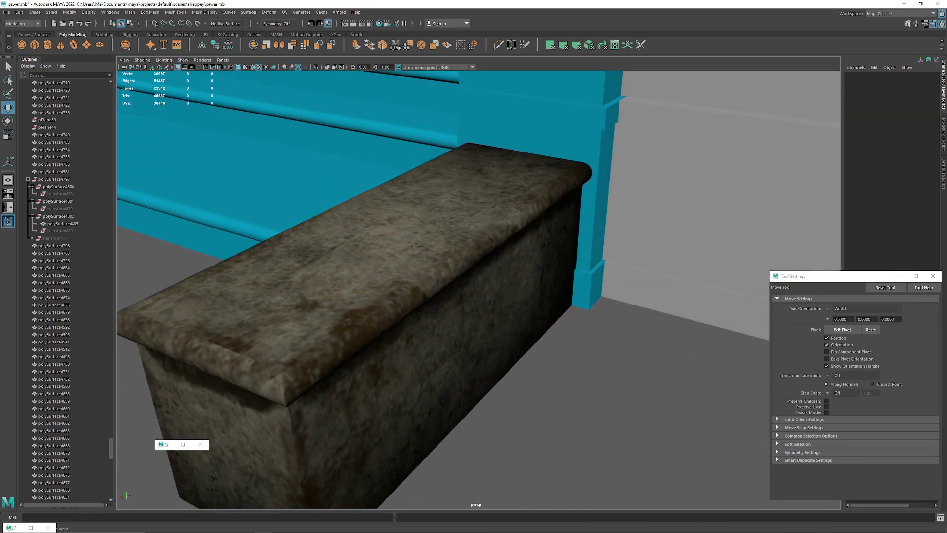
scroll(508, 336, "down", 8)
middle_click_drag(508, 336, 616, 344, "alt")
scroll(616, 344, "down", 6)
left_click_drag(617, 344, 582, 326, "alt")
scroll(582, 325, "up", 3)
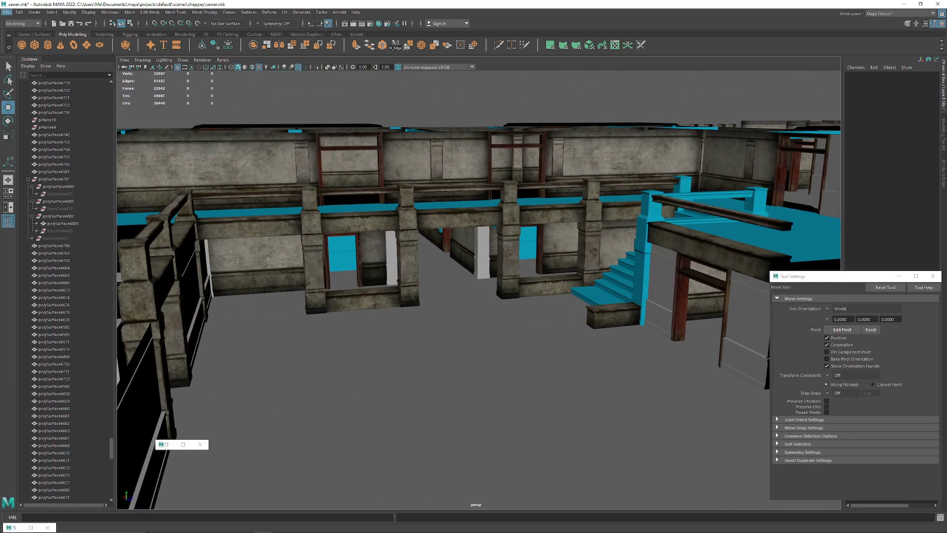
Step: Save the scene and select the upper-floor door frames mesh
left_click(6, 12)
left_click(20, 41)
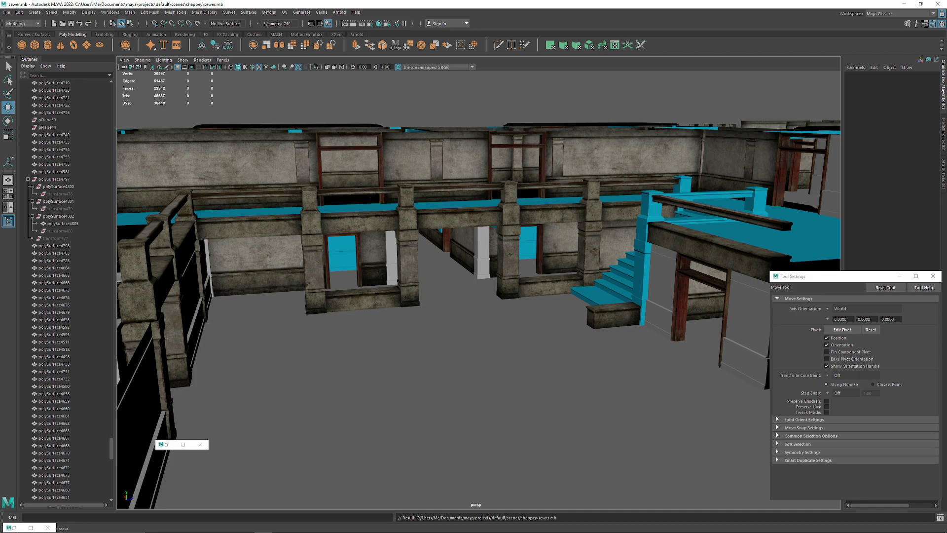
left_click(381, 170)
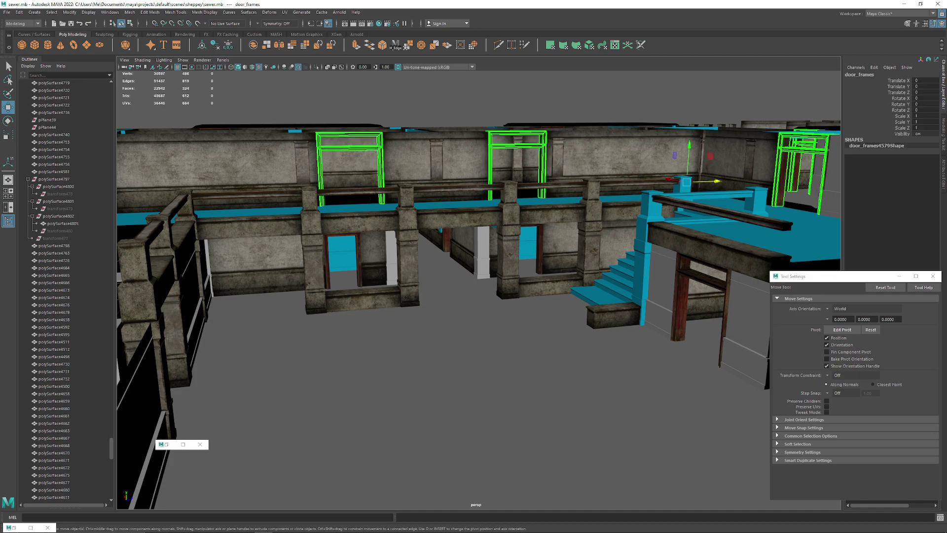
Step: Examine the door frames, walls and balustrades along the upper walkway from several angles
scroll(303, 150, "up", 5)
left_click_drag(302, 150, 365, 148, "alt")
left_click(365, 148)
middle_click_drag(365, 148, 471, 155, "alt")
mouse_move(471, 155)
right_mouse_down("alt")
mouse_move(444, 156)
mouse_move(461, 155)
right_mouse_up("alt")
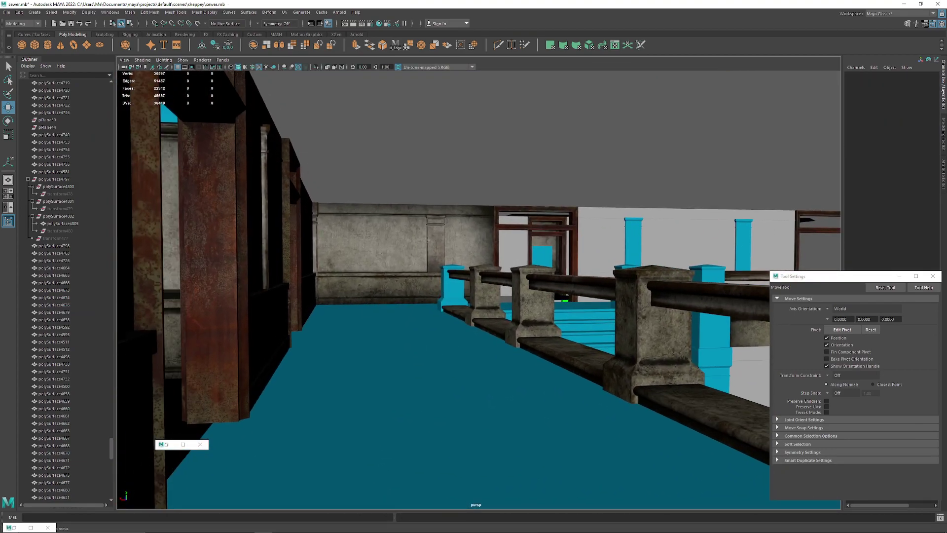
key("bracketleft")
key("bracketleft")
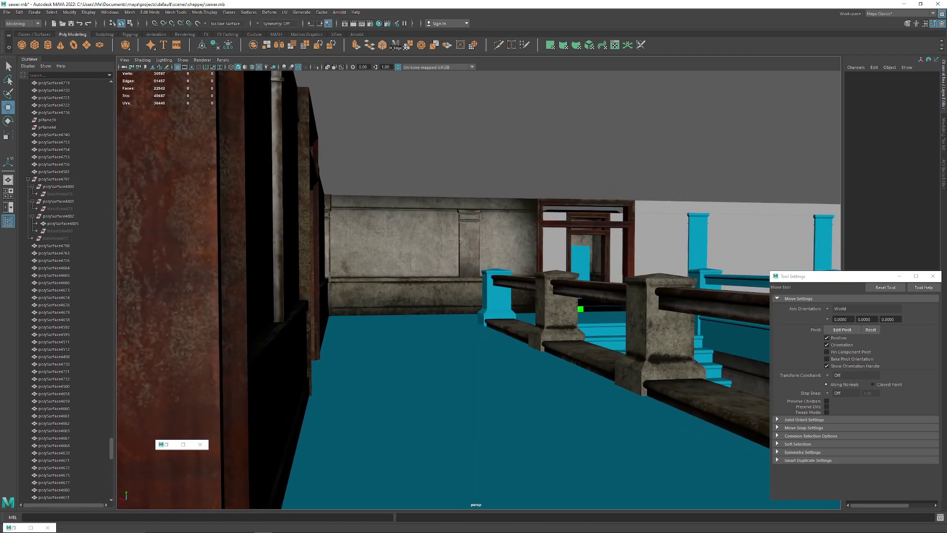
key("bracketleft")
left_click_drag(592, 276, 305, 281, "alt")
key("bracketleft")
key("bracketleft")
key("bracketleft")
key("bracketleft")
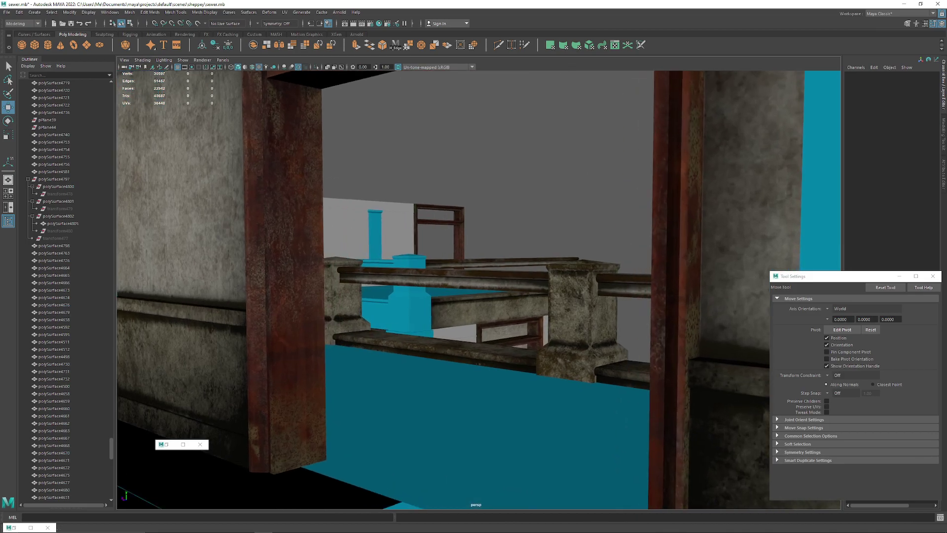
key("bracketleft")
key("bracketleft")
key("bracketleft")
key("bracketleft")
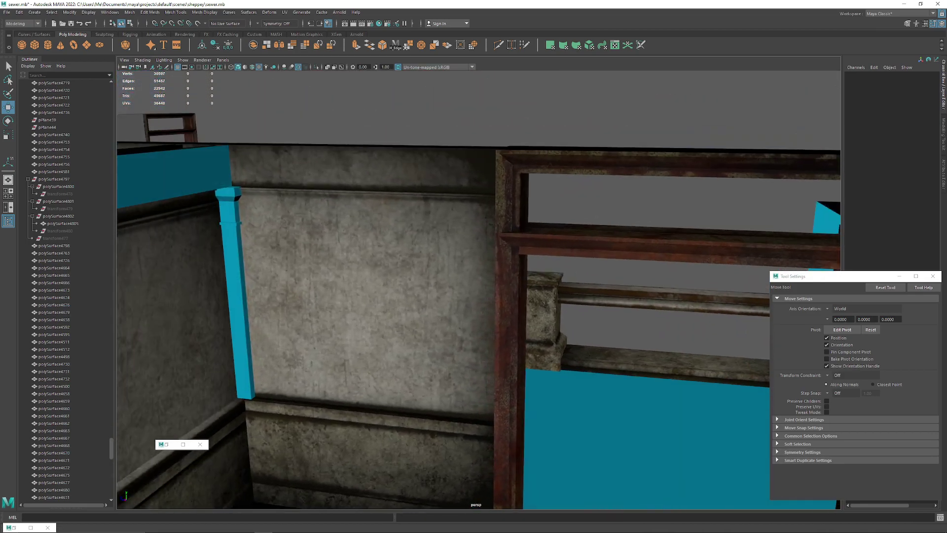
key("bracketleft")
key("bracketleft")
key("bracketleft")
key("bracketleft")
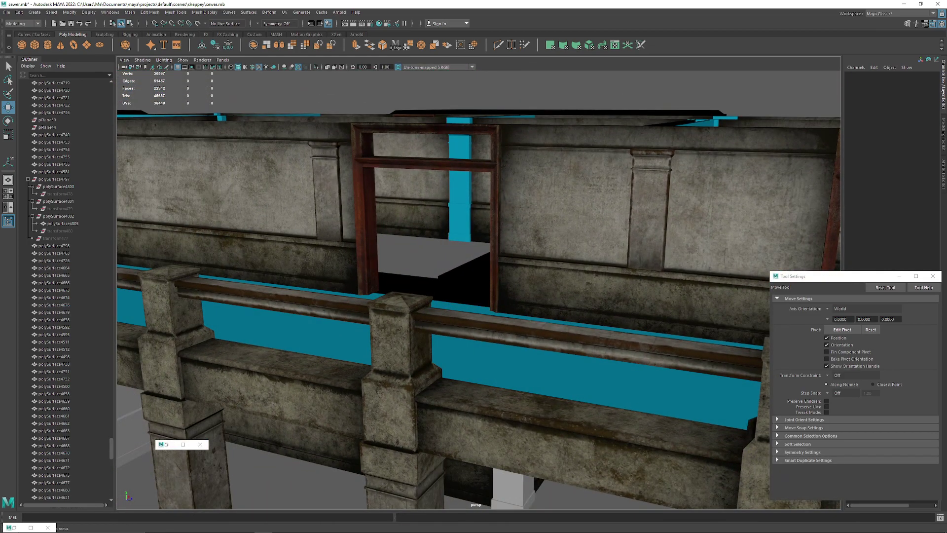
key("bracketleft")
key("bracketleft")
key("bracketleft")
key("bracketleft")
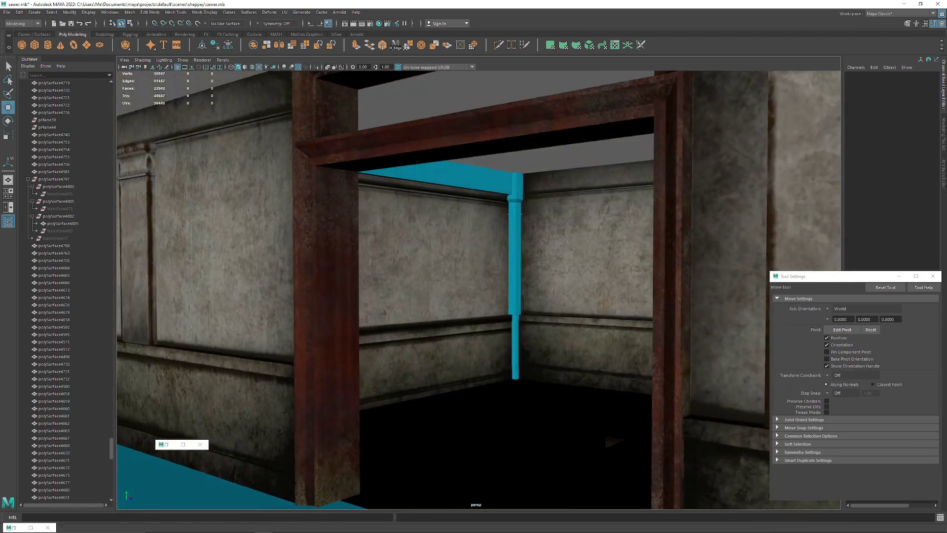
key("bracketleft")
key("bracketleft")
key("bracketleft")
key("bracketleft")
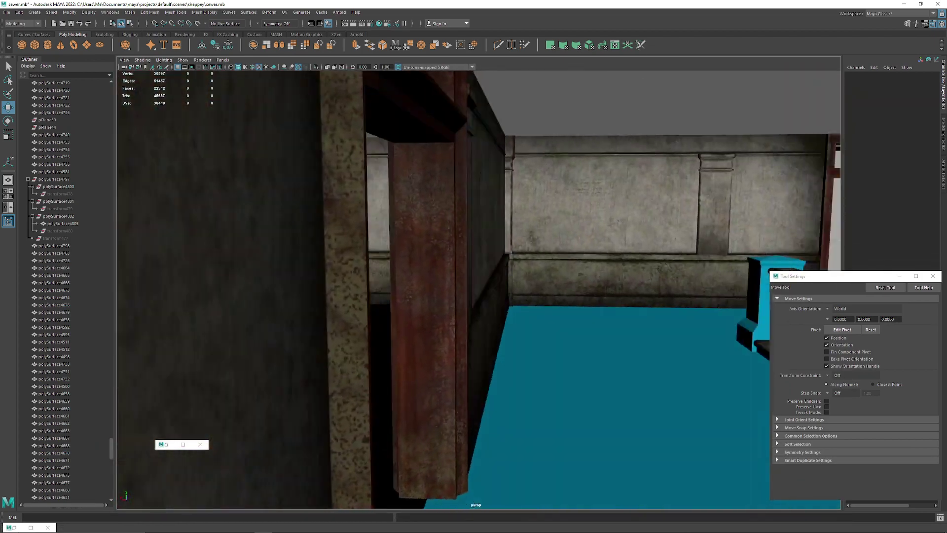
key("bracketleft")
key("bracketleft")
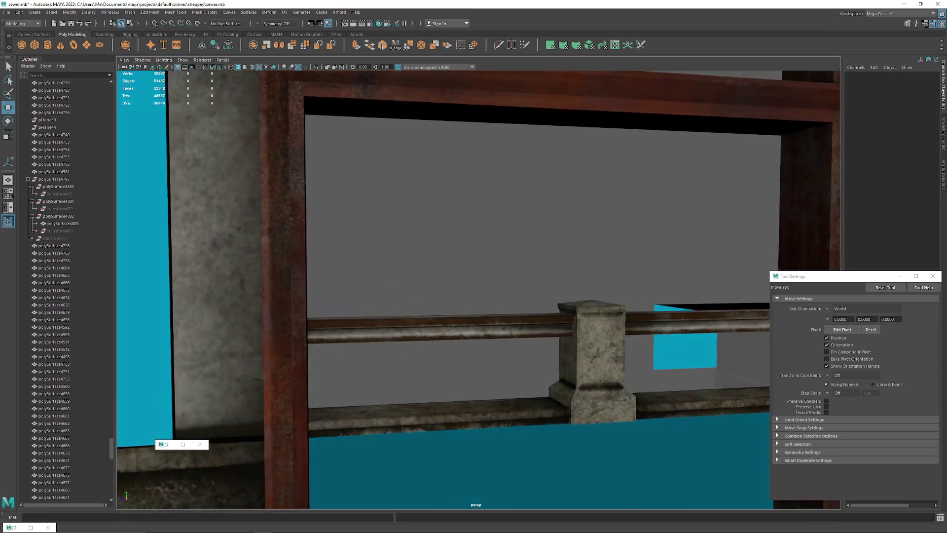
key("bracketleft")
key("bracketleft")
key("bracketleft")
key("bracketleft")
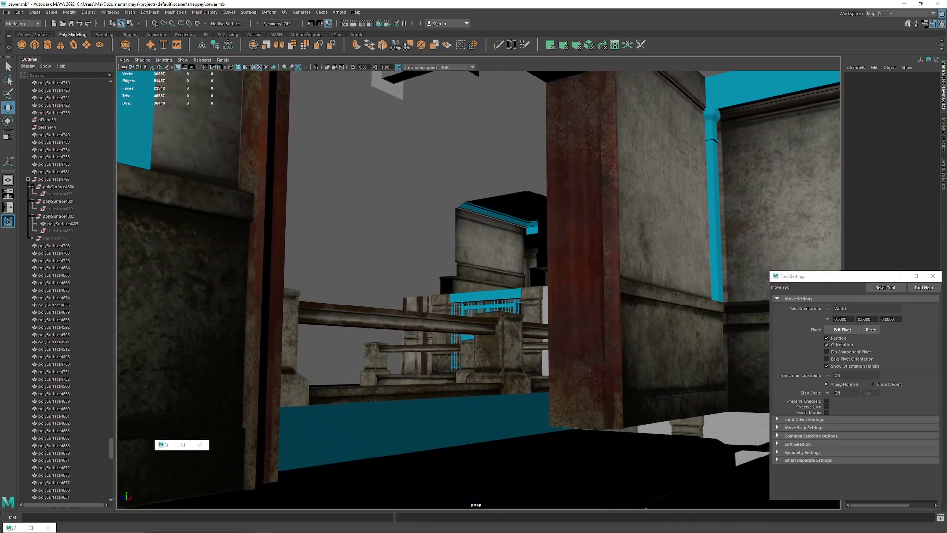
key("bracketleft")
key("bracketleft")
key("bracketleft")
key("bracketleft")
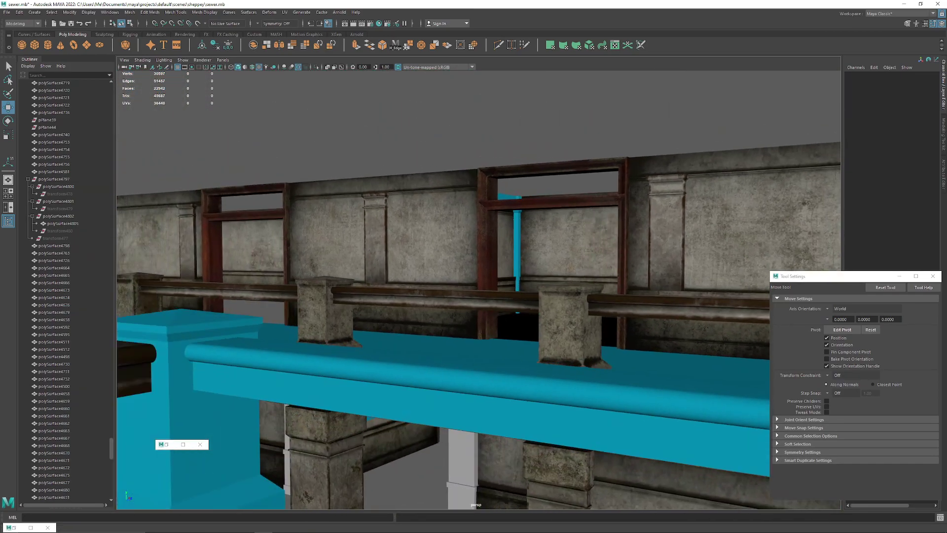
key("bracketleft")
key("bracketleft")
key("bracketleft")
key("bracketleft")
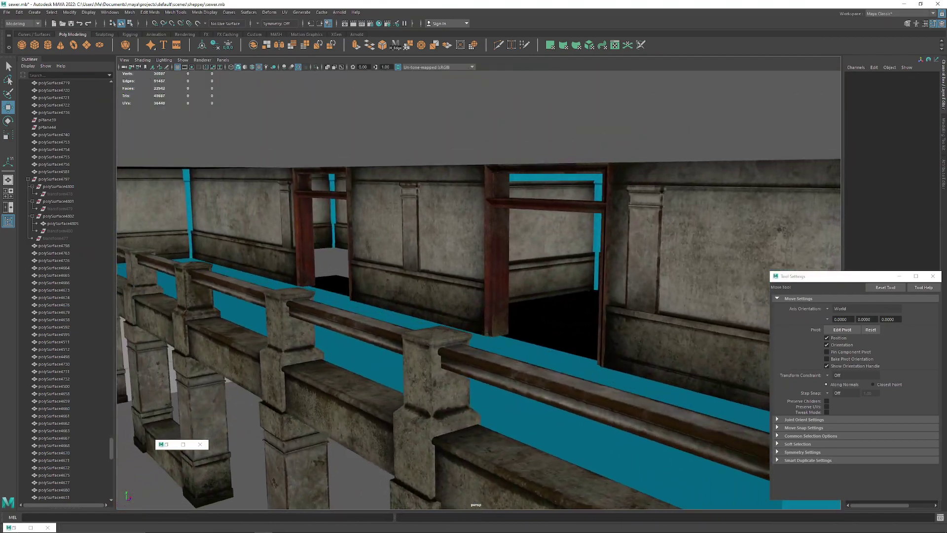
key("bracketleft")
key("bracketleft")
key("bracketleft")
key("bracketleft")
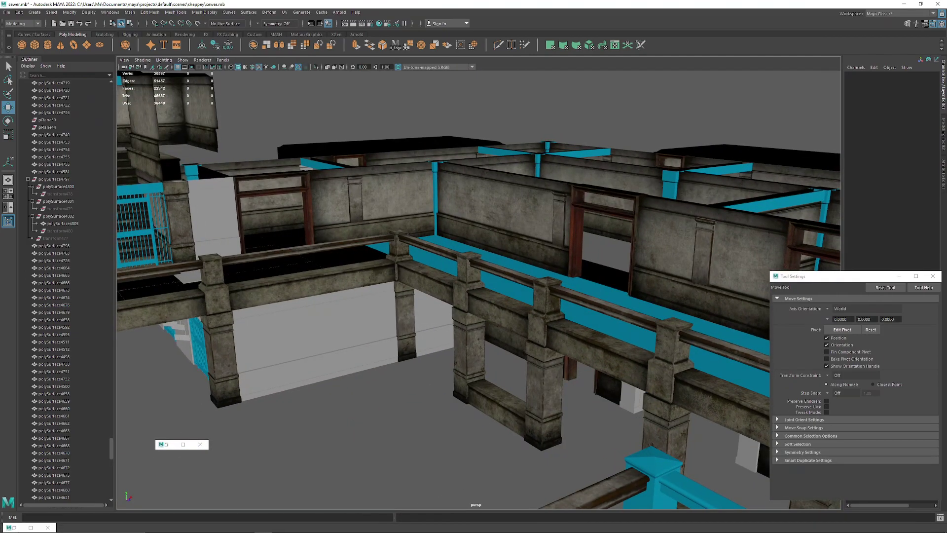
key("bracketleft")
key("bracketleft")
key("bracketleft")
key("bracketleft")
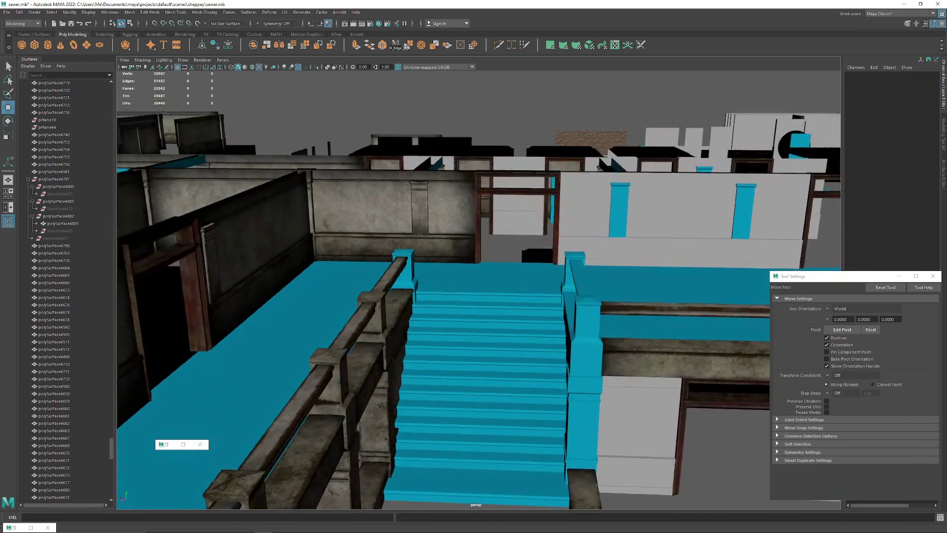
Step: Examine the wall panels, pilasters and ceiling beams inside the rooms behind the upper walkway
key("bracketleft")
key("bracketleft")
key("bracketleft")
key("bracketleft")
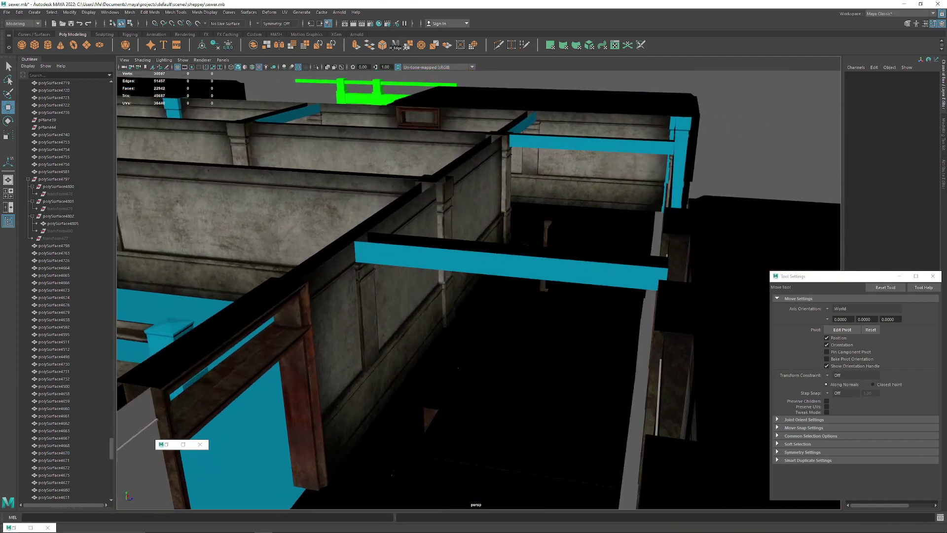
key("bracketleft")
key("bracketleft")
key("bracketleft")
key("bracketleft")
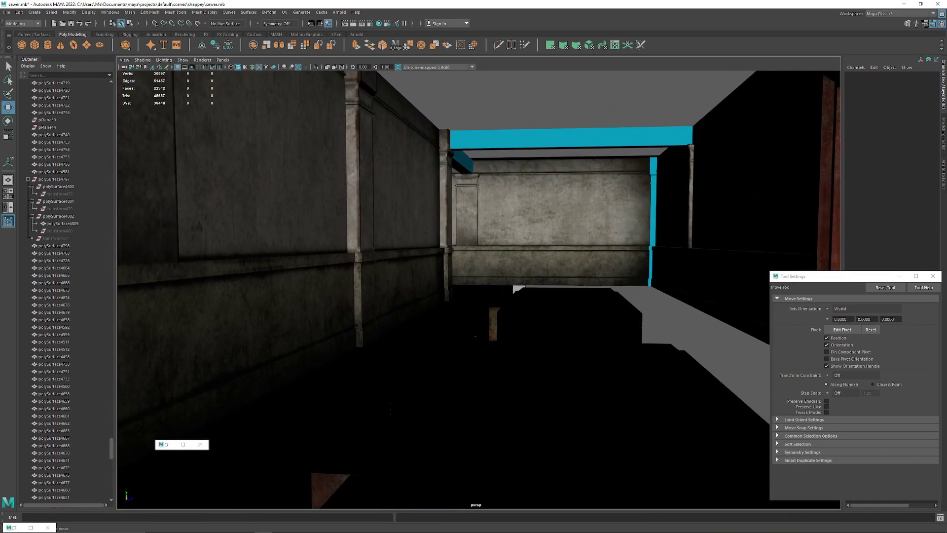
key("bracketleft")
key("bracketleft")
key("bracketleft")
key("bracketleft")
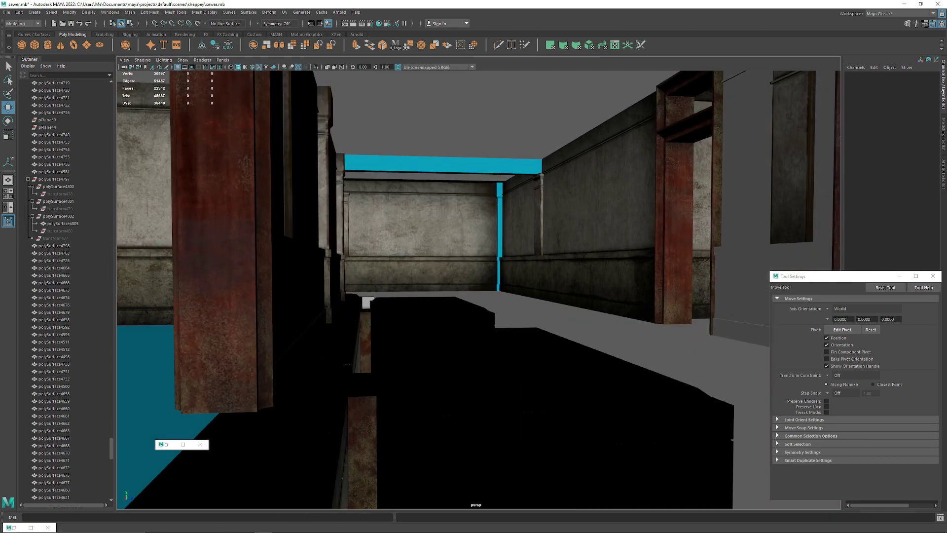
key("bracketleft")
key("bracketleft")
key("bracketleft")
key("bracketleft")
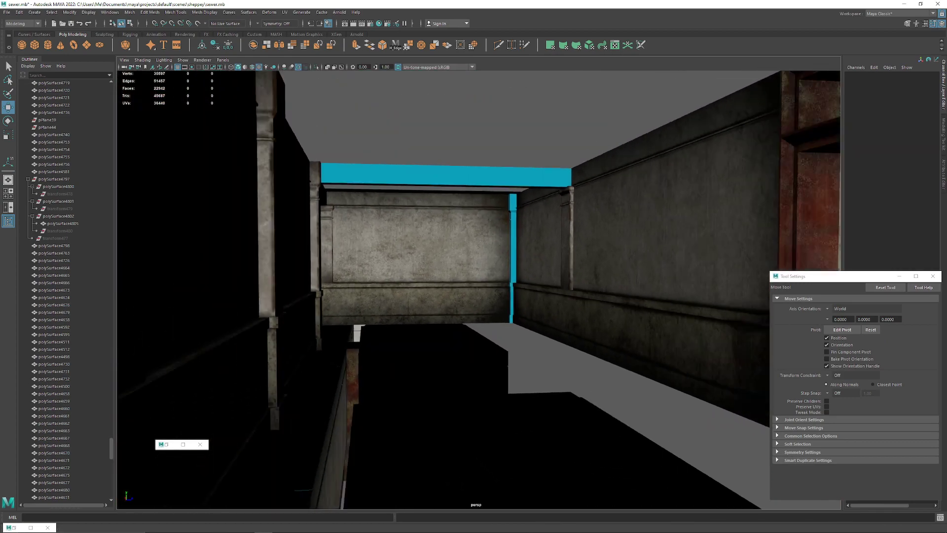
key("bracketleft")
key("bracketleft")
key("bracketleft")
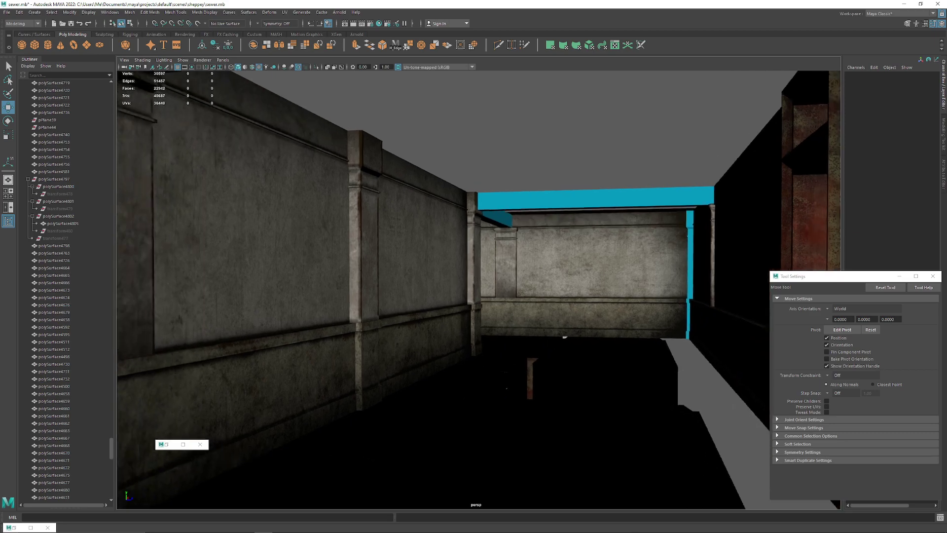
key("bracketleft")
key("bracketleft")
key("bracketleft")
key("bracketleft")
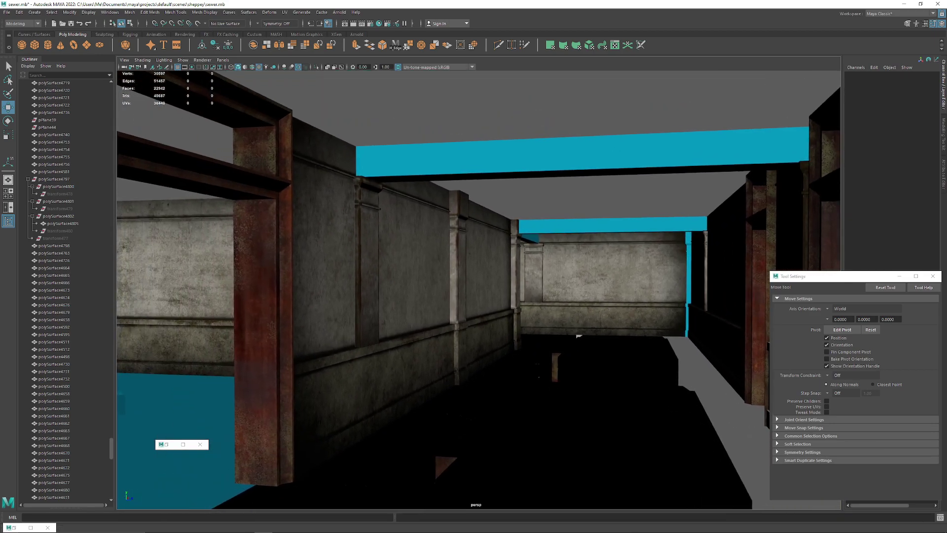
Step: Inspect the whole building from above and below, including both flights of stairs and the open hall between the walkways
key("bracketleft")
key("bracketleft")
key("bracketleft")
key("bracketleft")
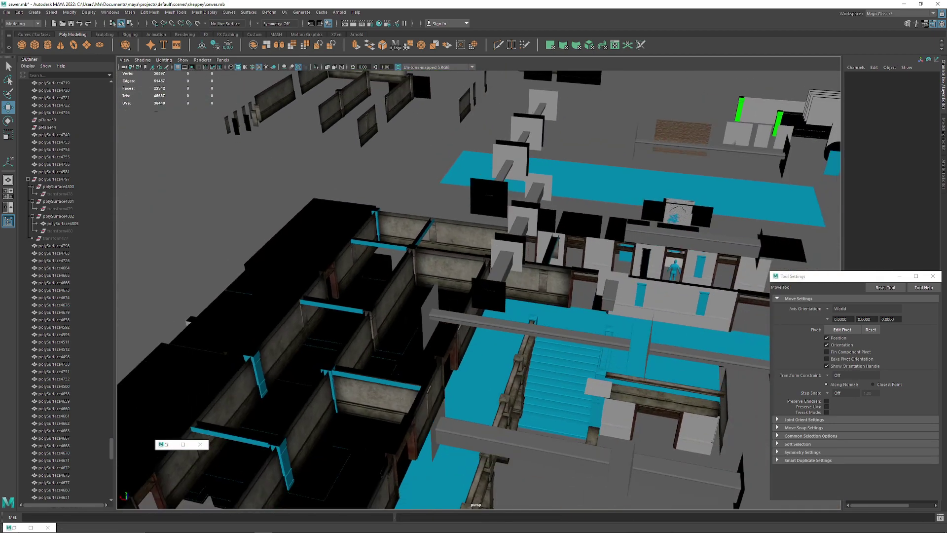
key("bracketleft")
key("bracketleft")
key("bracketleft")
key("bracketleft")
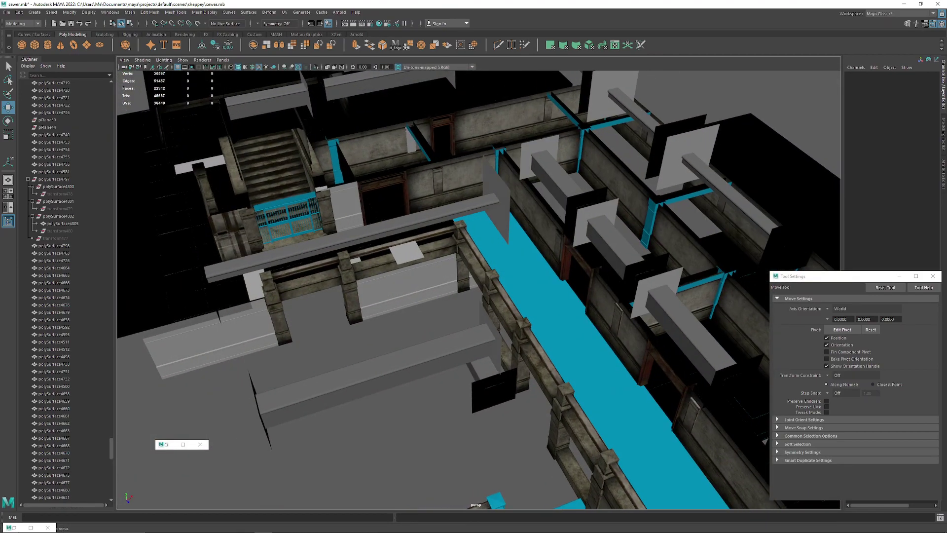
left_click(276, 162)
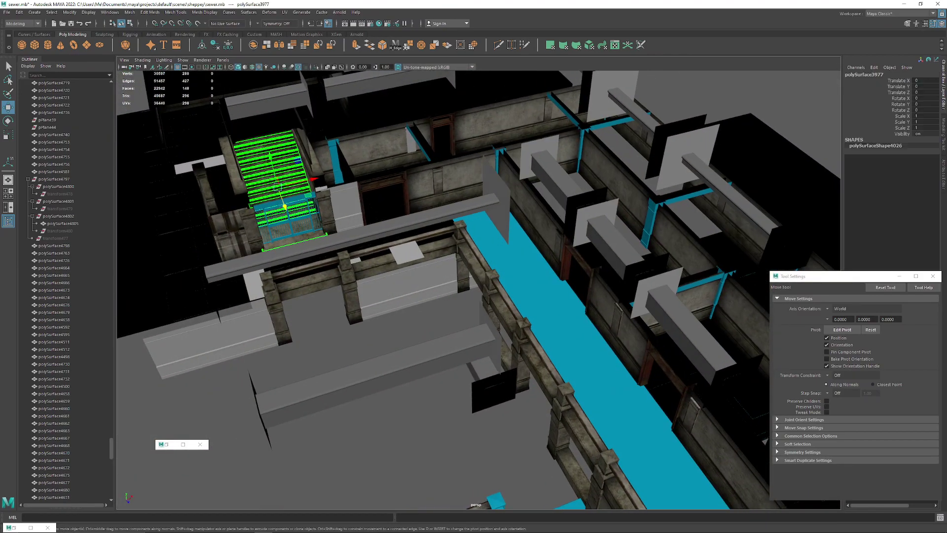
middle_click_drag(276, 162, 390, 167, "alt")
left_click_drag(390, 198, 518, 197, "alt")
left_click_drag(419, 217, 463, 212, "alt")
left_click(540, 211)
key("bracketleft")
key("bracketleft")
key("bracketleft")
key("bracketleft")
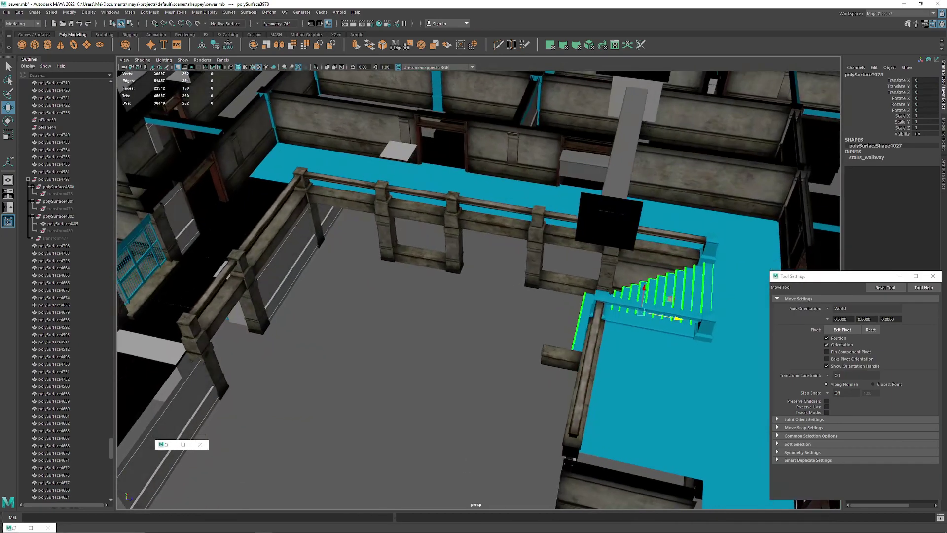
key("bracketleft")
key("bracketleft")
key("bracketleft")
key("bracketleft")
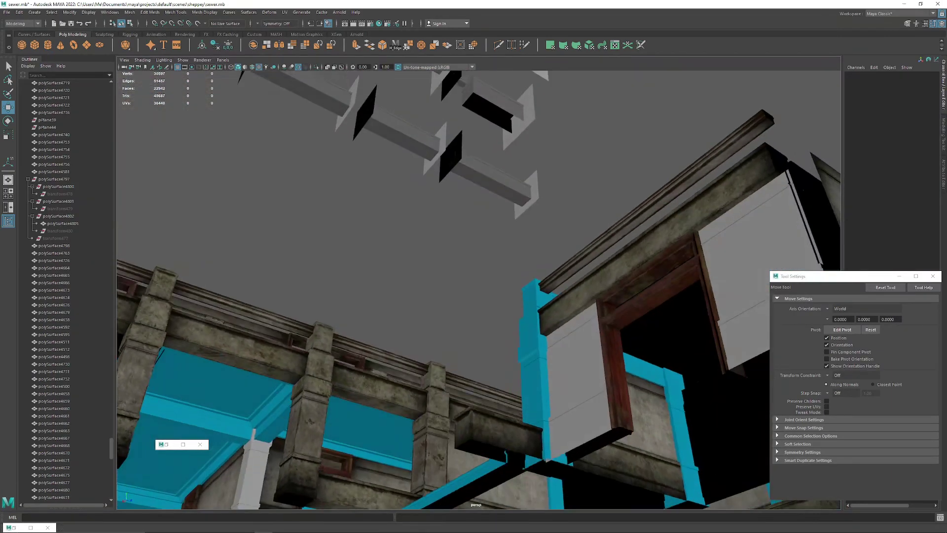
key("bracketleft")
key("bracketleft")
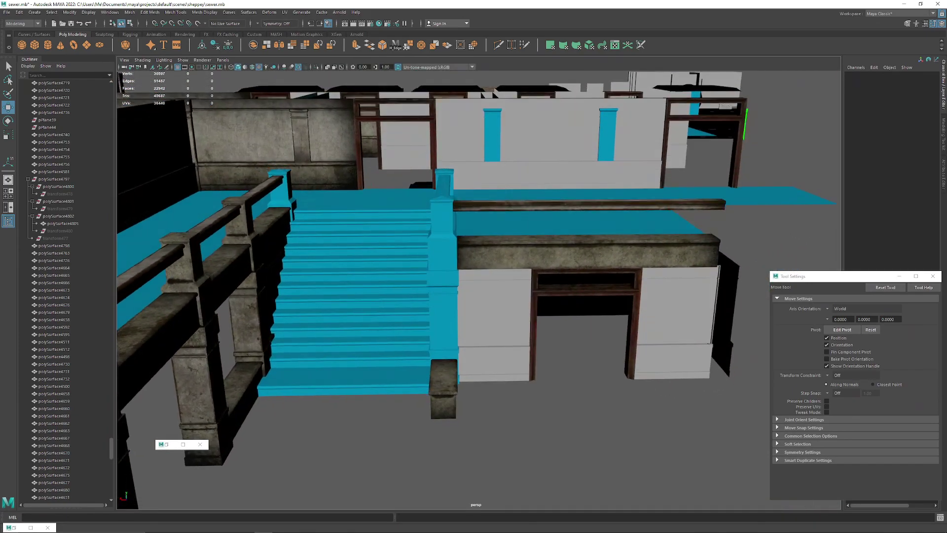
left_click_drag(493, 296, 321, 321, "alt")
key("bracketleft")
key("bracketleft")
key("bracketleft")
key("bracketleft")
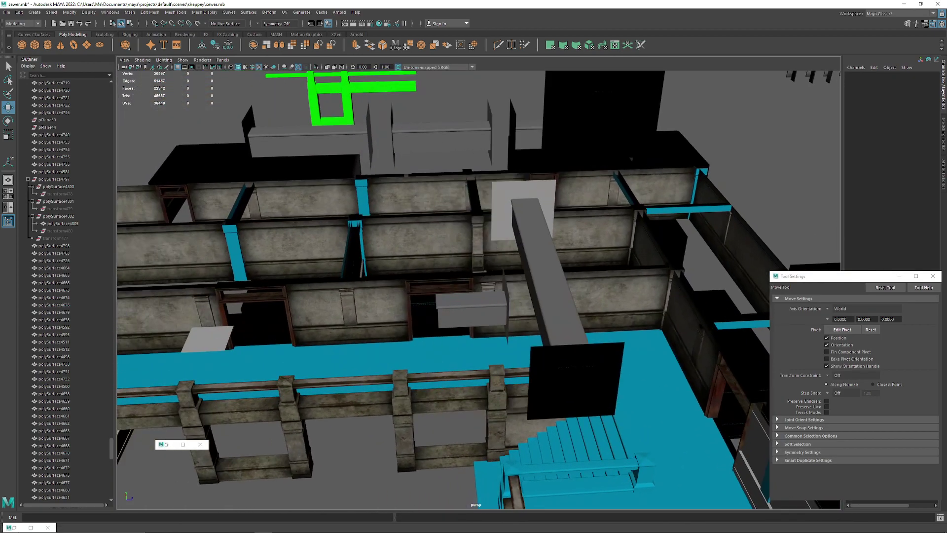
key("bracketleft")
key("bracketleft")
key("bracketleft")
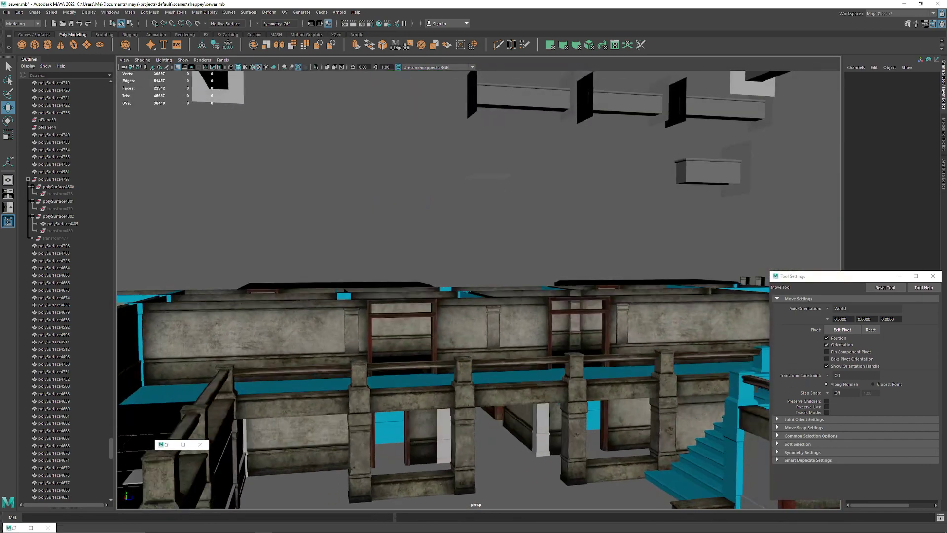
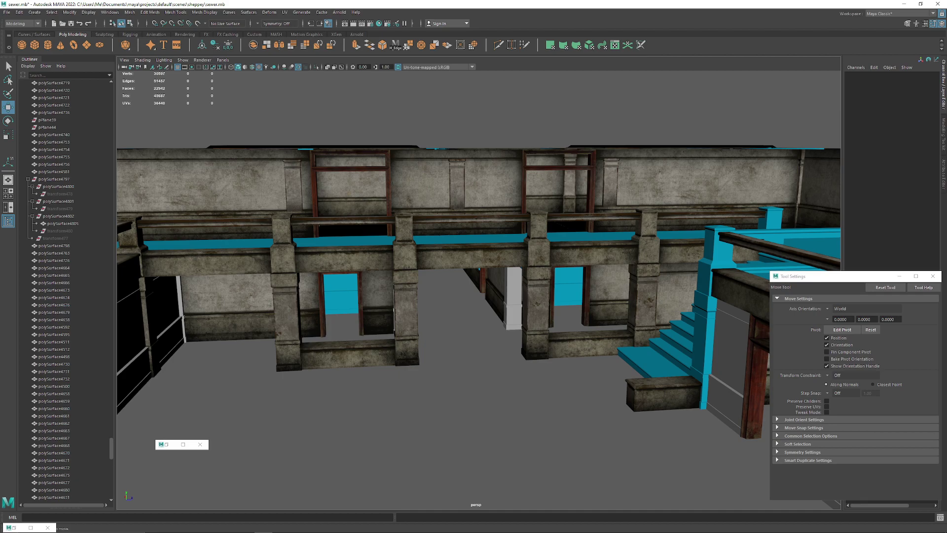
Step: Extract the handrail and base rail faces from the untextured balustrade beside the walkway stairs, separating them from the post
left_click_drag(394, 276, 557, 336, "alt")
right_click_drag(557, 335, 636, 343, "alt")
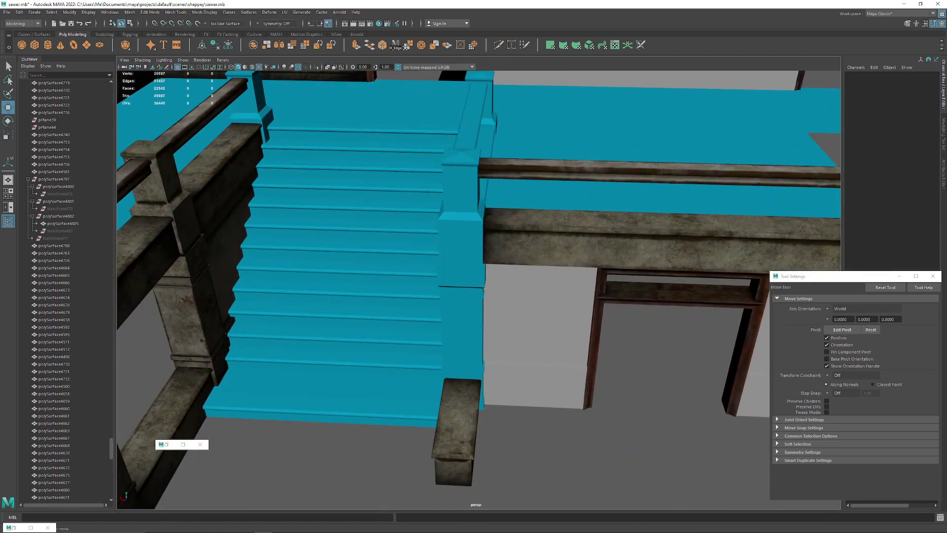
left_click(461, 246)
left_click_drag(462, 247, 557, 291, "alt")
middle_click_drag(385, 291, 599, 306, "alt")
left_click(456, 251)
left_click_drag(456, 252, 365, 198, "alt")
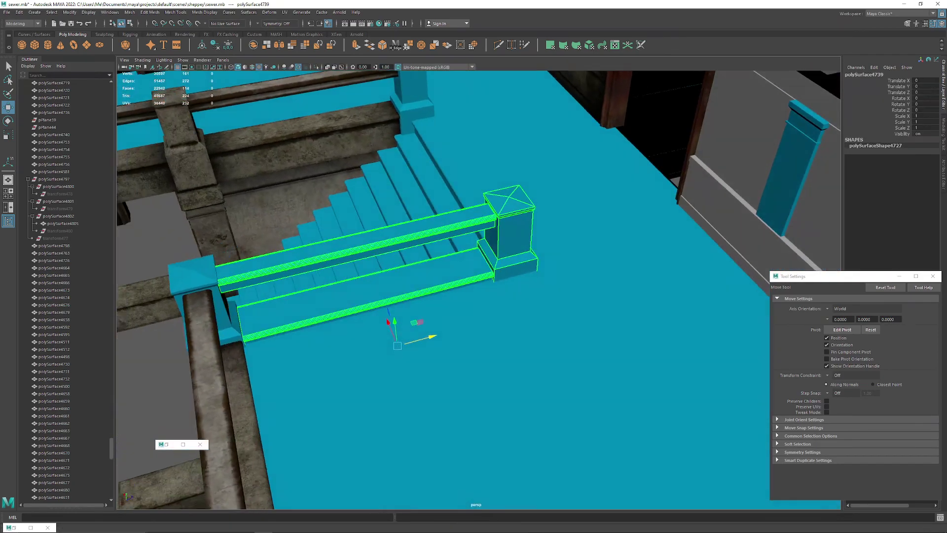
left_click_drag(389, 232, 397, 231, "alt")
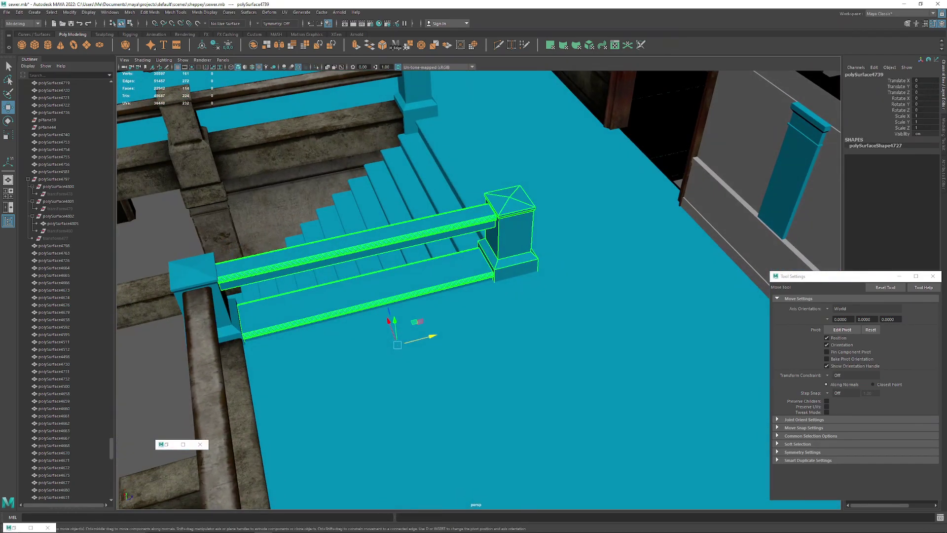
right_click_drag(397, 231, 397, 254)
double_click(396, 243)
double_click(394, 284, "shift")
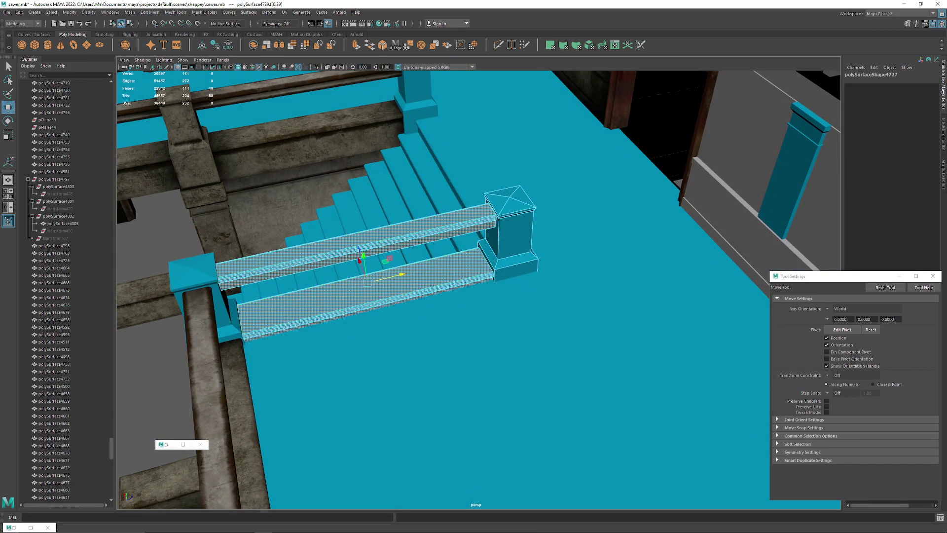
left_click(266, 45)
scroll(394, 277, "down", 3)
middle_click_drag(395, 277, 471, 250, "alt")
left_click_drag(471, 251, 526, 262, "alt")
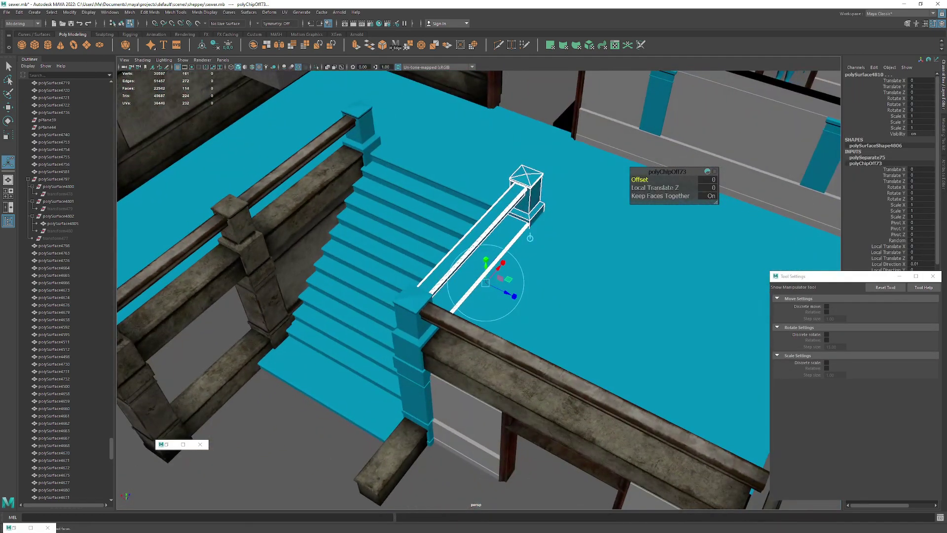
key("q")
left_click(474, 424)
Step: Examine the untextured stair balustrade pieces and the matching textured pillars along the walkway
left_click_drag(473, 346, 627, 346, "alt")
left_click(381, 233)
key("f")
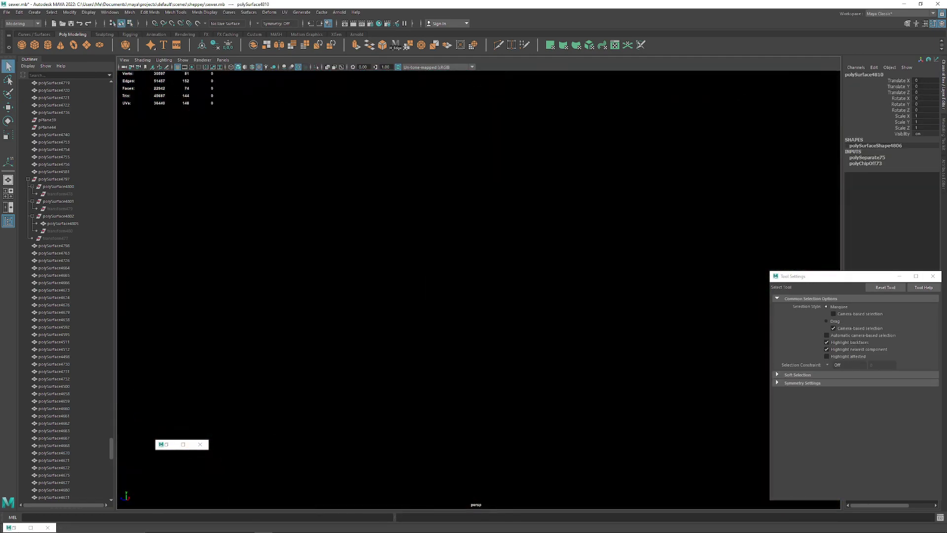
left_click_drag(380, 233, 326, 291, "alt")
scroll(523, 305, "down", 5)
scroll(326, 291, "down", 4)
scroll(326, 276, "up", 5)
middle_click_drag(276, 247, 443, 237, "alt")
left_click(446, 210)
left_click_drag(447, 237, 434, 256, "alt")
scroll(434, 256, "down", 5)
scroll(434, 257, "up", 6)
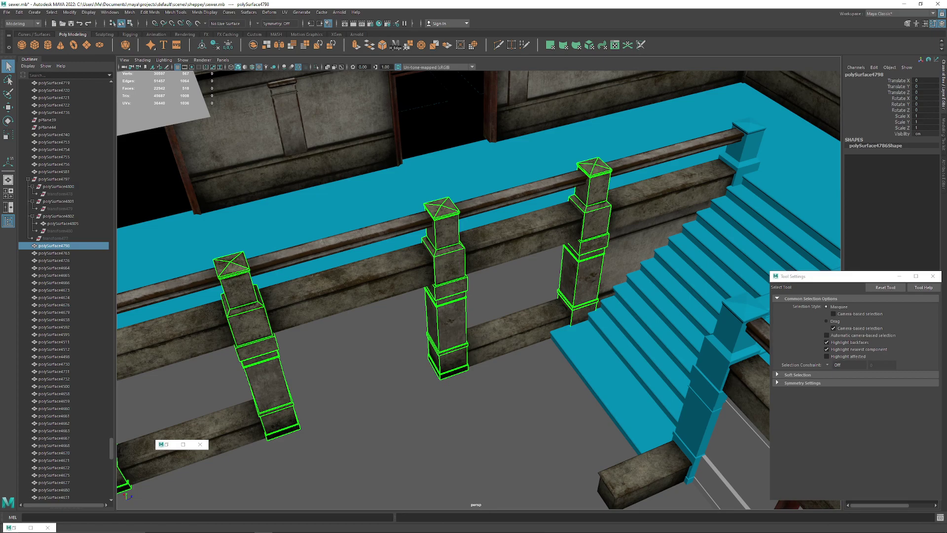
Step: Delete the leftover planes and beam pieces floating above the building, and save the scene
scroll(434, 257, "down", 6)
left_click_drag(434, 256, 363, 155, "alt")
scroll(362, 155, "down", 3)
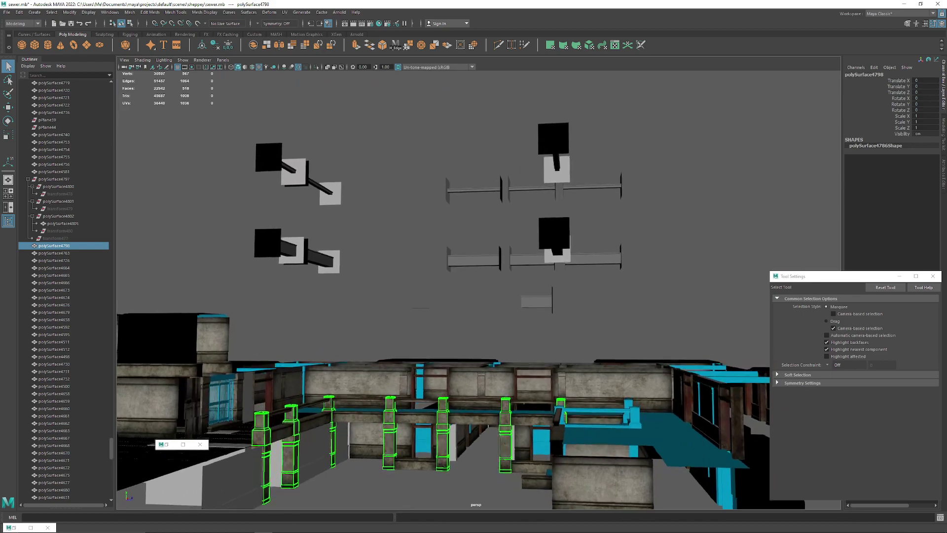
left_click_drag(236, 134, 609, 293)
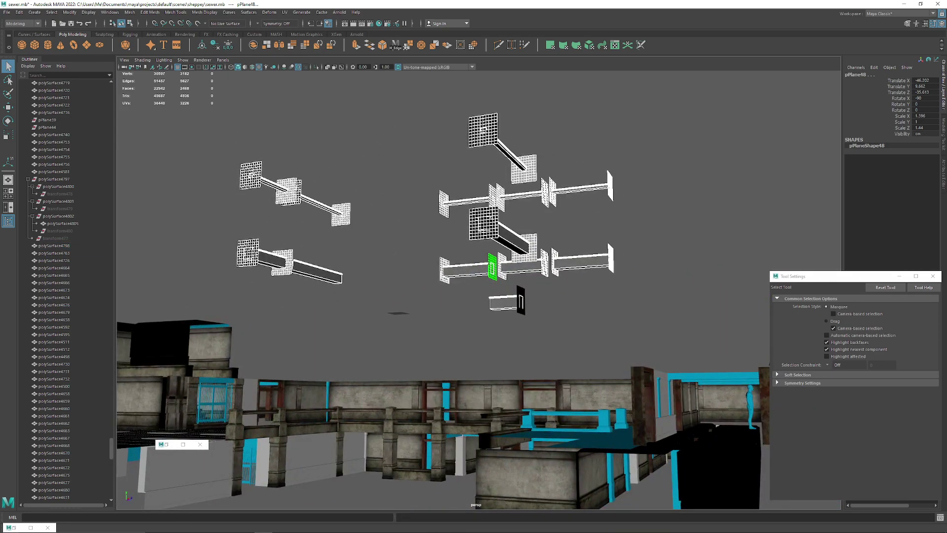
left_click_drag(243, 134, 612, 316)
key("Delete")
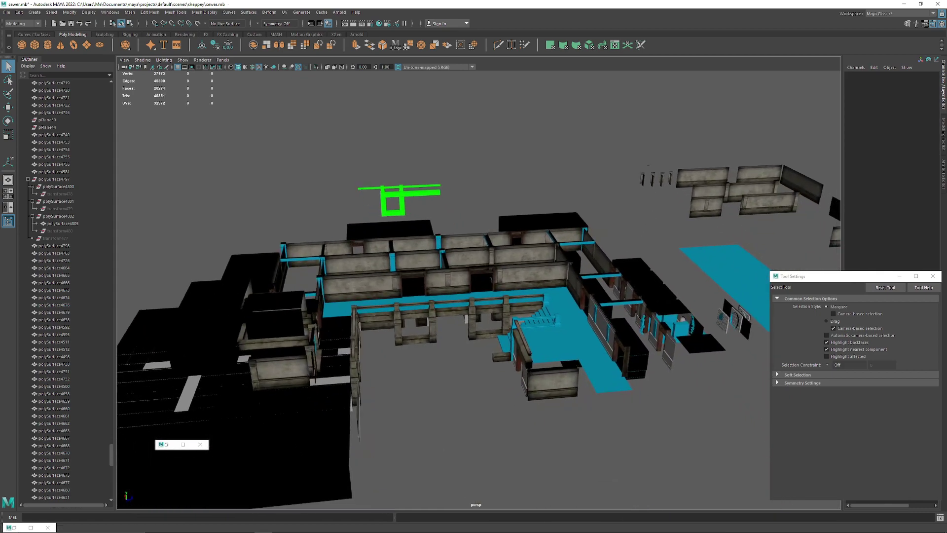
left_click(7, 11)
left_click(29, 41)
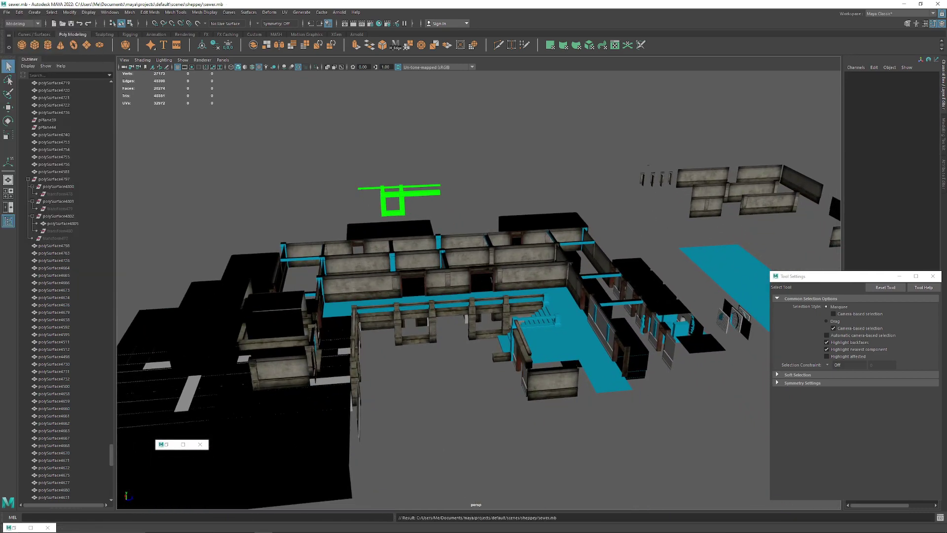
Step: Duplicate the textured walkway pillars and move the copy about 27 units along negative X, clear of the building
left_click_drag(474, 286, 439, 316, "alt")
scroll(439, 315, "up", 4)
left_click(473, 323)
scroll(473, 323, "down", 3)
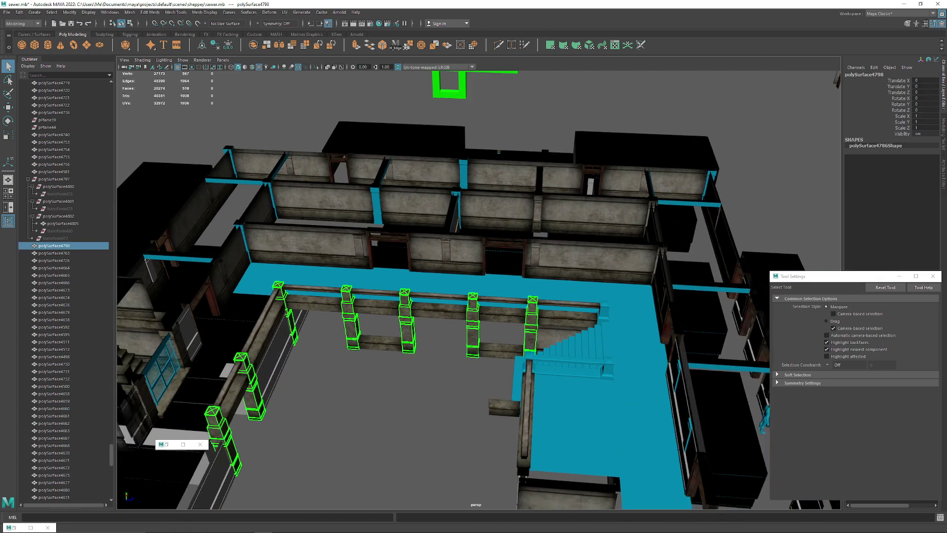
key("w")
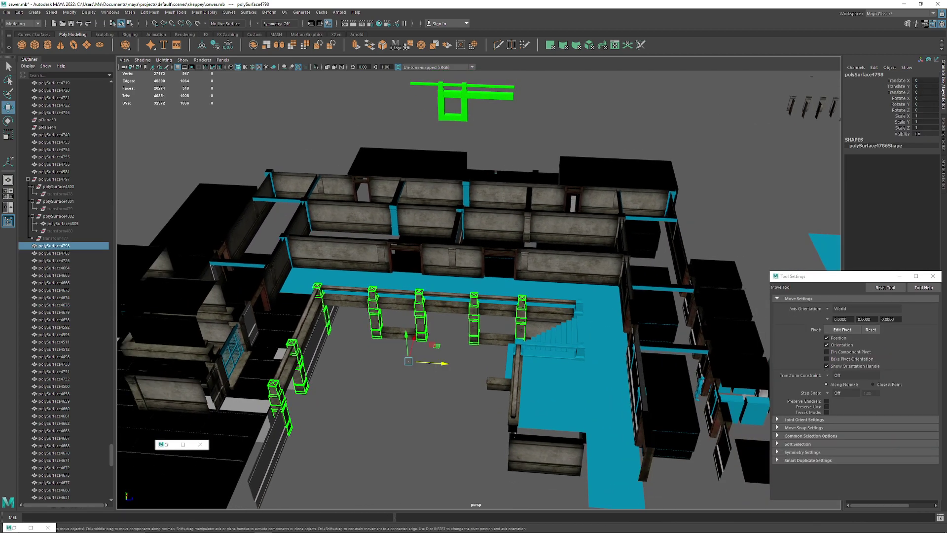
key("ctrl+d")
left_click_drag(414, 339, 393, 420)
scroll(393, 420, "down", 4)
middle_click_drag(393, 421, 390, 385, "alt")
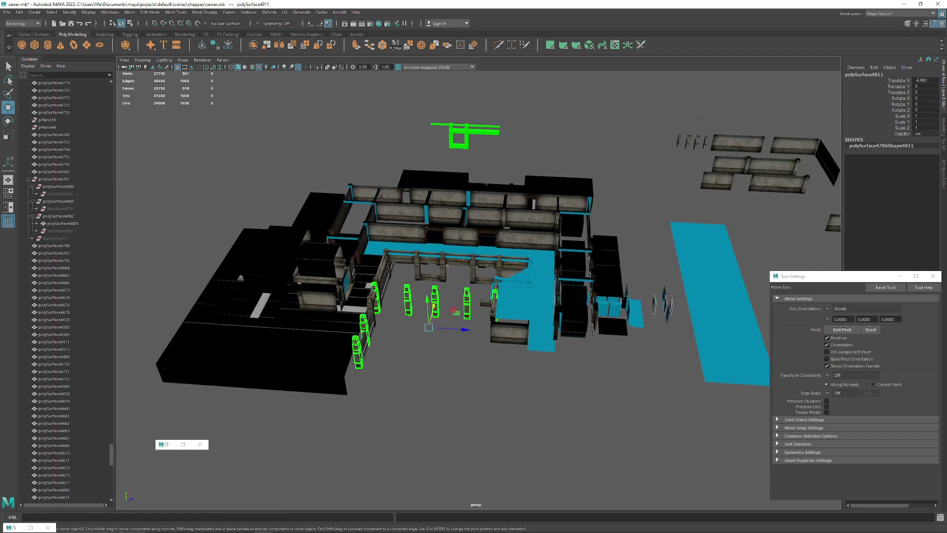
left_click_drag(390, 385, 328, 414, "alt")
left_click_drag(424, 287, 336, 366)
scroll(335, 366, "up", 5)
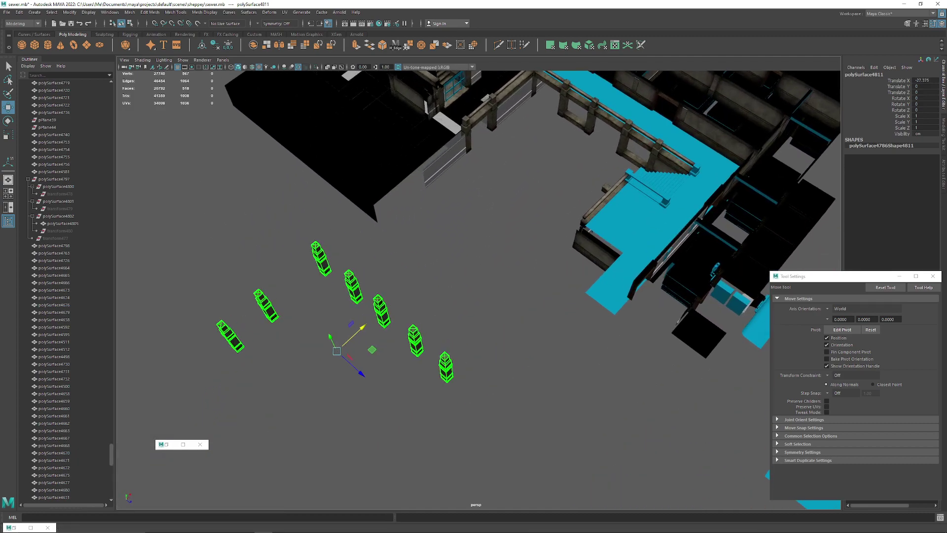
Step: Separate the duplicated pillar mesh and combine the pieces of the middle pillar in the row of five
left_click(130, 12)
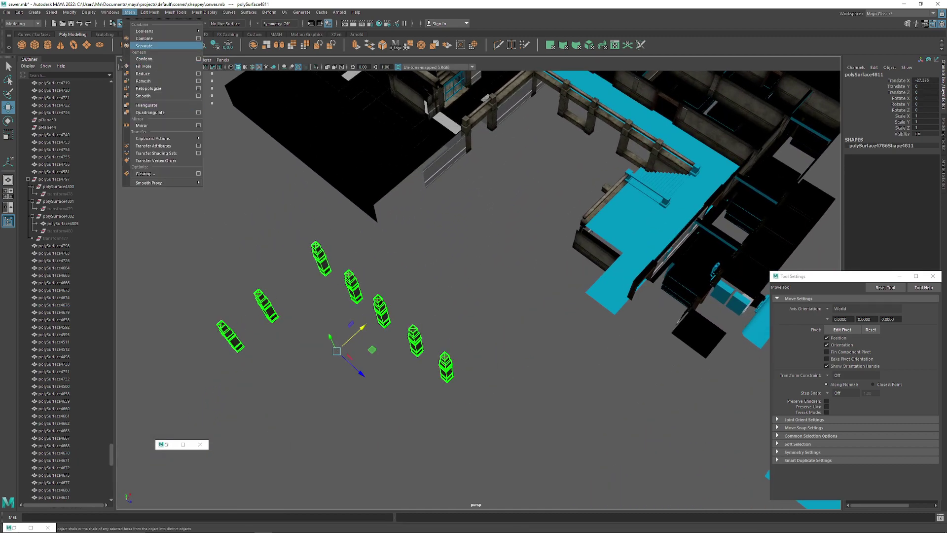
left_click(143, 46)
middle_click_drag(276, 257, 443, 202, "alt")
left_click_drag(443, 202, 394, 204, "alt")
left_click(345, 306)
left_click_drag(345, 306, 481, 291, "alt")
scroll(439, 291, "up", 5)
middle_click_drag(480, 291, 436, 414, "alt")
left_click_drag(474, 296, 439, 315, "alt")
left_click_drag(439, 218, 495, 386)
left_click(253, 45)
Step: Combine the pieces of each remaining pillar in the row of five into single objects
left_click_drag(353, 233, 418, 373)
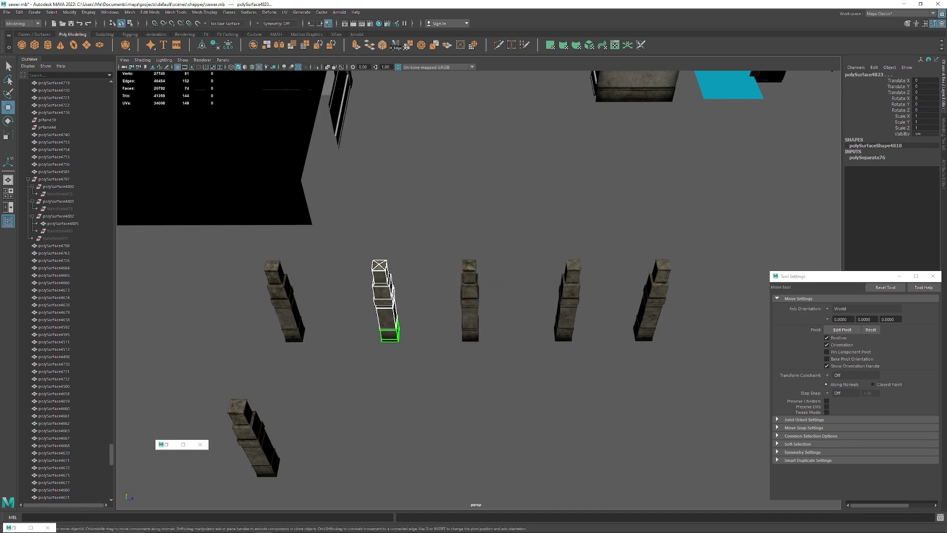
left_click(253, 45)
left_click_drag(542, 235, 596, 367)
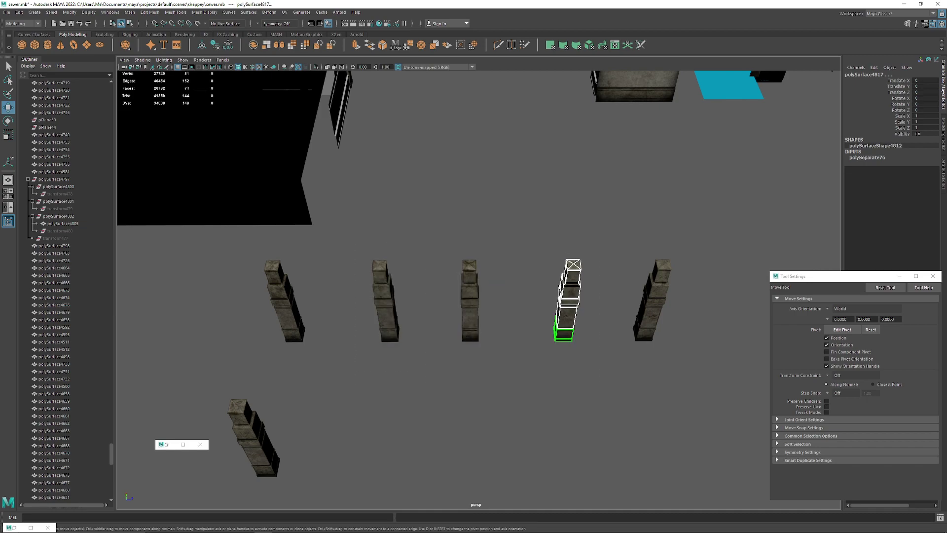
left_click(253, 45)
middle_click_drag(591, 296, 520, 291, "alt")
left_click_drag(553, 231, 613, 366)
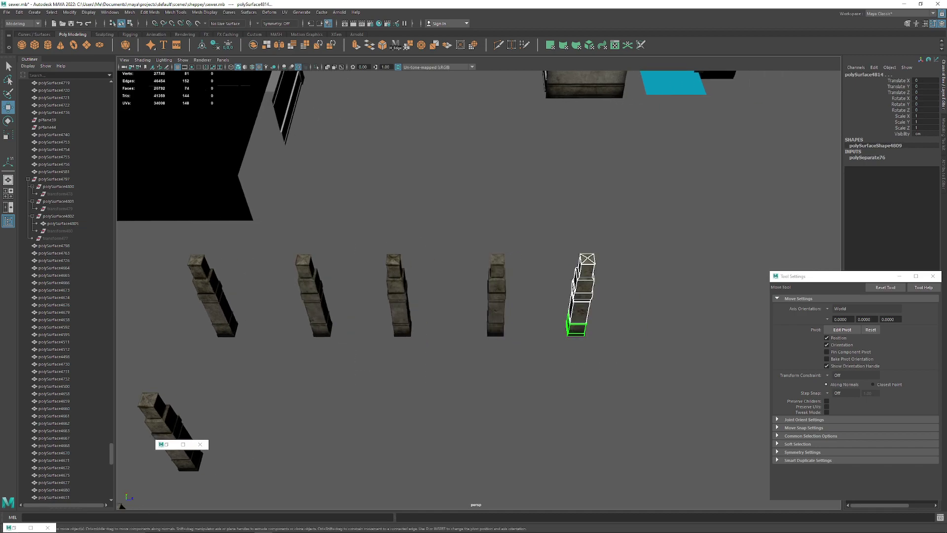
key("g")
left_click_drag(173, 237, 251, 363)
key("g")
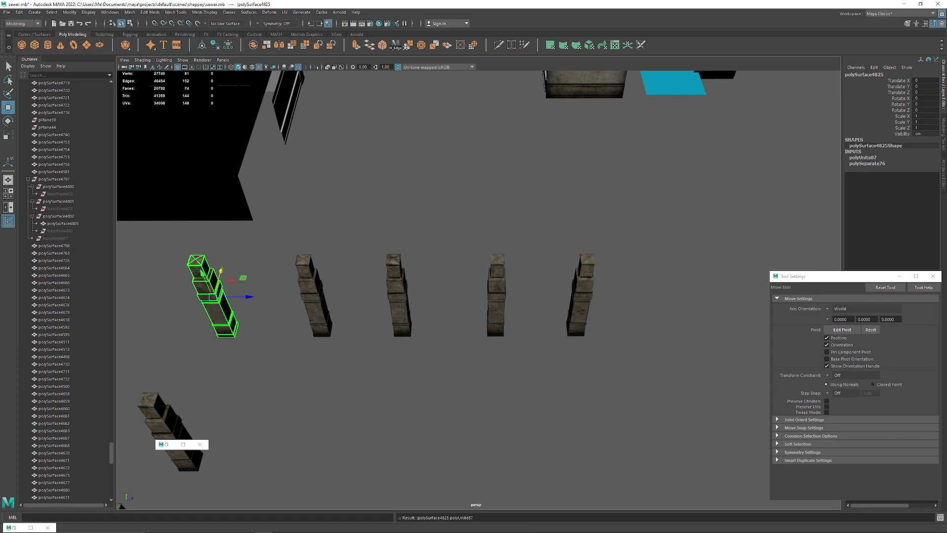
Step: Combine the pieces of each of the two pillars standing apart from the row into single objects
middle_click_drag(276, 345, 431, 255, "alt")
left_click_drag(431, 255, 326, 266, "alt")
left_click_drag(246, 148, 308, 227)
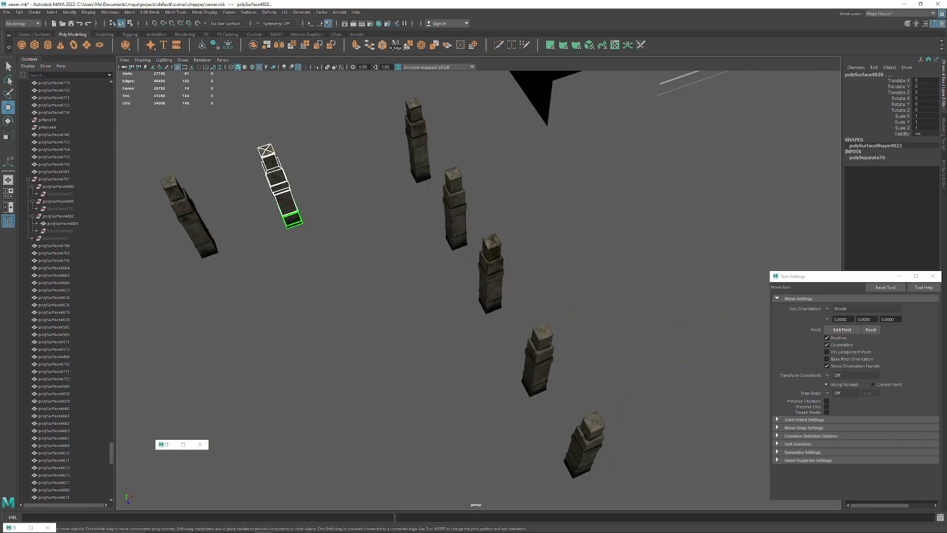
key("g")
left_click_drag(165, 159, 212, 247)
key("g")
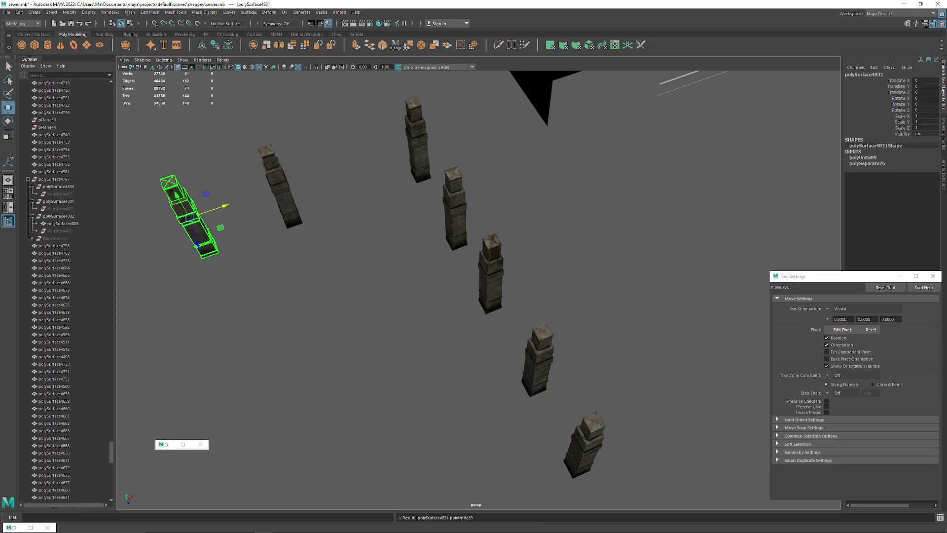
Step: Freeze the transformations and delete the construction history of all seven duplicated pillars
scroll(478, 290, "down", 5)
middle_click_drag(493, 291, 348, 286, "alt")
left_click(395, 291)
left_click_drag(375, 286, 494, 291, "alt")
middle_click_drag(469, 321, 461, 272, "alt")
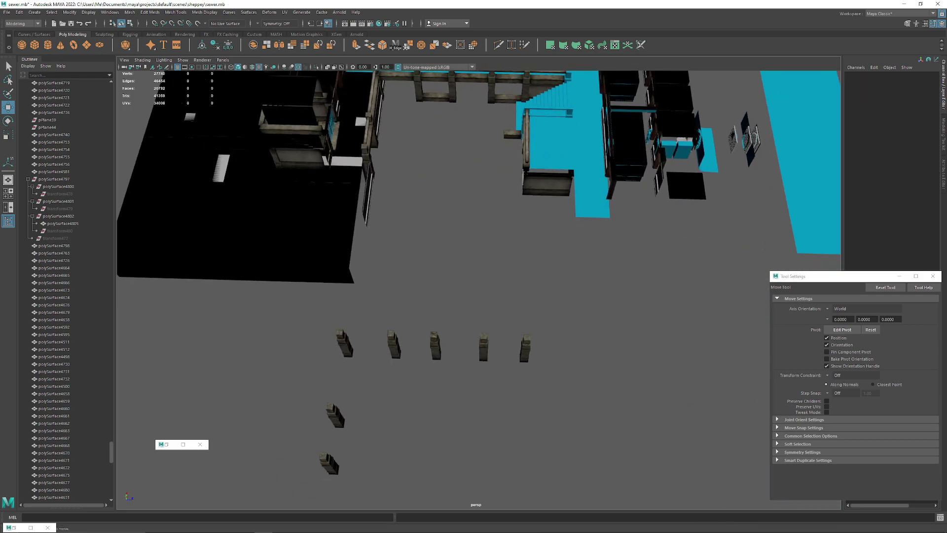
left_click_drag(296, 300, 563, 476)
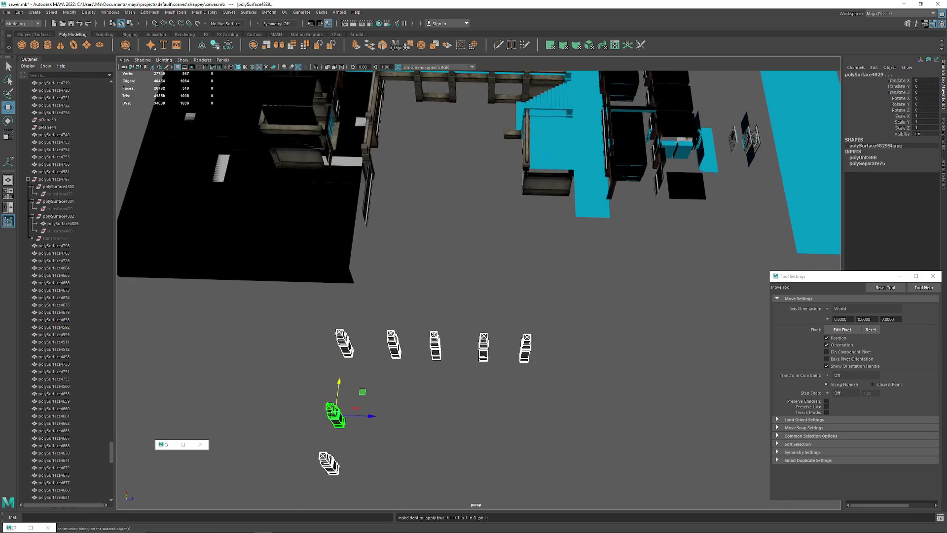
left_click_drag(375, 281, 513, 304, "alt")
left_click(512, 304)
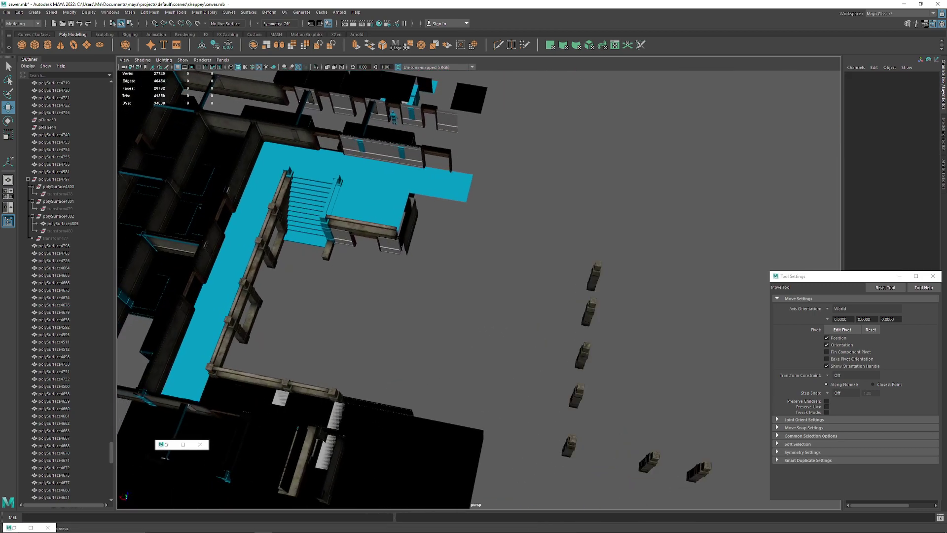
Step: Duplicate the second pillar in the row of five and move the copy about 17 units along X into the open hall
left_click_drag(424, 301, 350, 269, "alt")
middle_click_drag(351, 269, 409, 259, "alt")
scroll(410, 259, "up", 3)
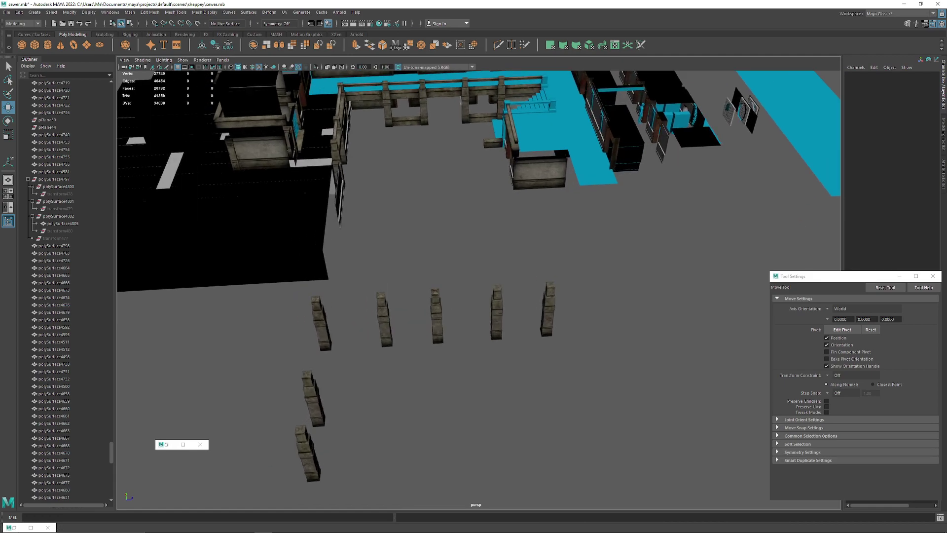
left_click(347, 340)
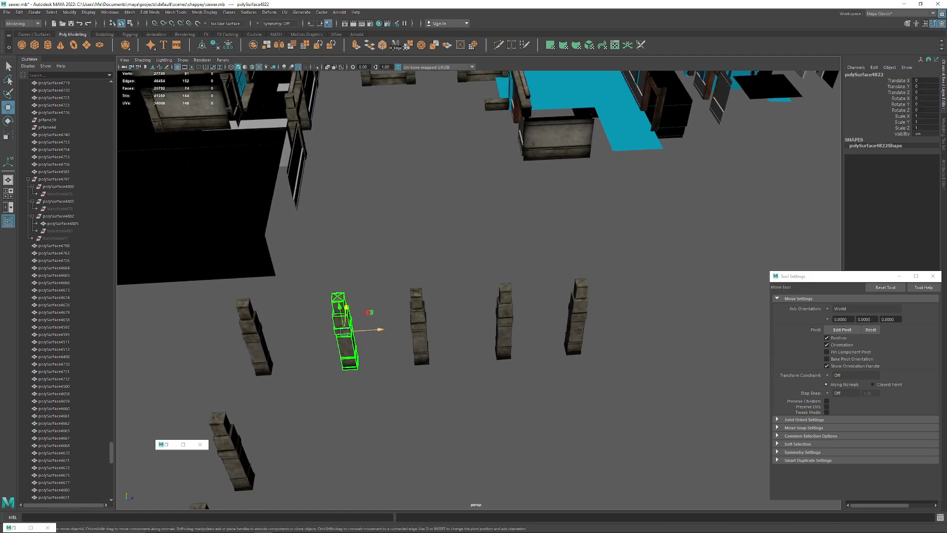
left_click_drag(377, 325, 316, 361, "alt")
left_click_drag(262, 291, 464, 74, "shift")
middle_click_drag(463, 73, 395, 246, "alt")
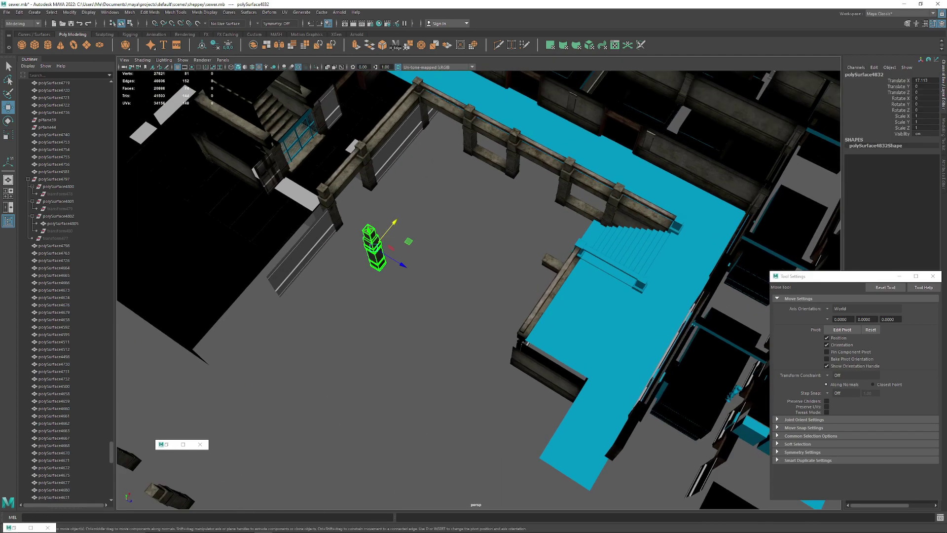
Step: Rotate the copied pillar to 180 degrees around Y
key("e")
left_click_drag(384, 275, 375, 217)
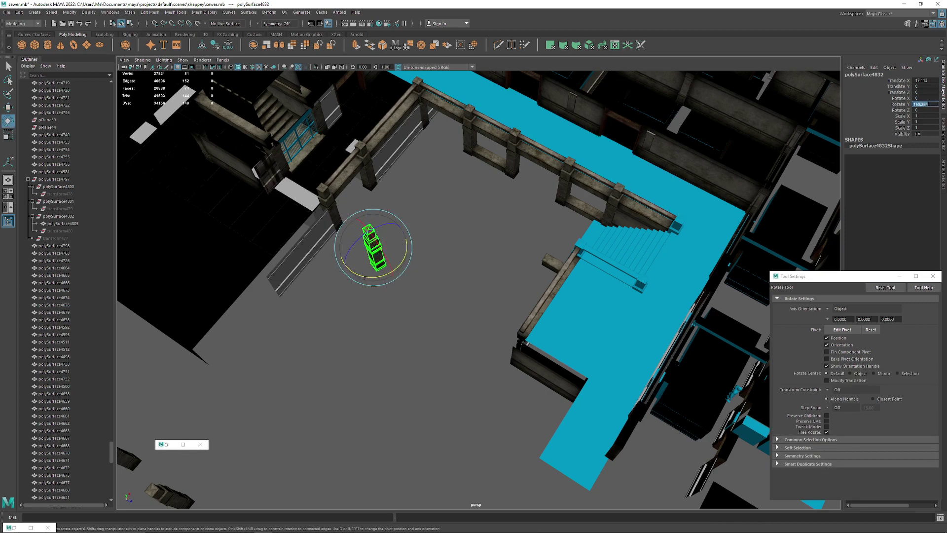
type("180")
key("Return")
Step: Place the copied pillar's pivot at the centre point of its top cap
left_click_drag(444, 276, 483, 281, "alt")
scroll(424, 281, "up", 5)
middle_click_drag(430, 192, 434, 200, "alt")
key("d")
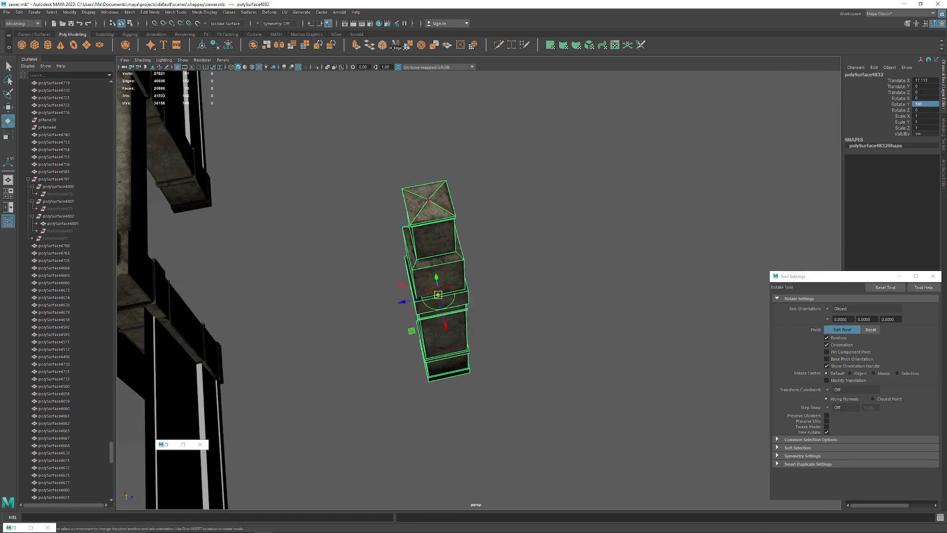
left_click(428, 200)
left_click(885, 287)
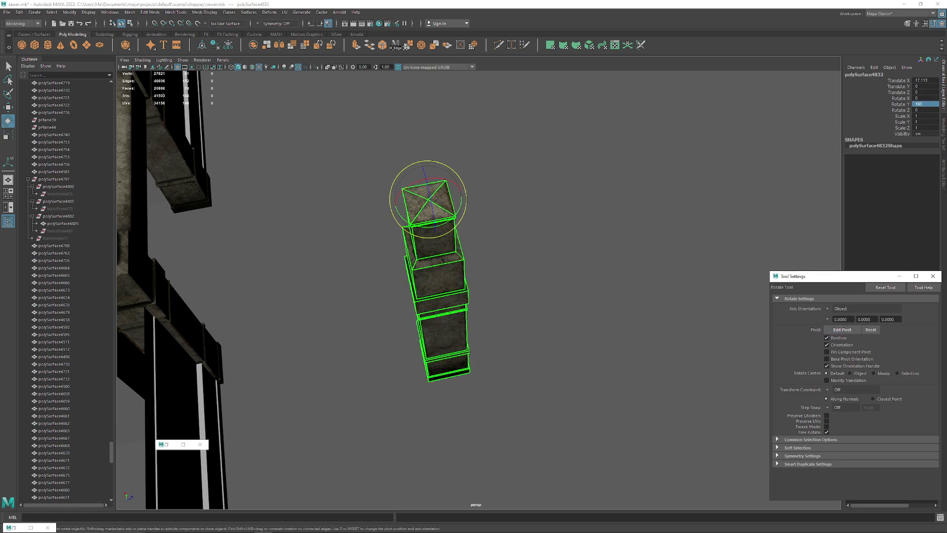
Step: Move the copied textured pillar through the hall to a spot near the walkway stairs
key("w")
scroll(444, 266, "down", 5)
middle_click_drag(459, 236, 305, 276, "alt")
left_click_drag(336, 280, 572, 235)
left_click_drag(538, 256, 616, 242, "alt")
scroll(530, 172, "down", 3)
middle_click_drag(530, 172, 619, 326, "alt")
left_click_drag(614, 324, 450, 267)
middle_click_drag(450, 267, 409, 360, "alt")
Step: Combine the pieces of the untextured post at the walkway end of the stairs into one object
left_click(441, 205)
left_click_drag(441, 204, 277, 94, "alt")
scroll(461, 212, "up", 3)
left_click(461, 200, "shift")
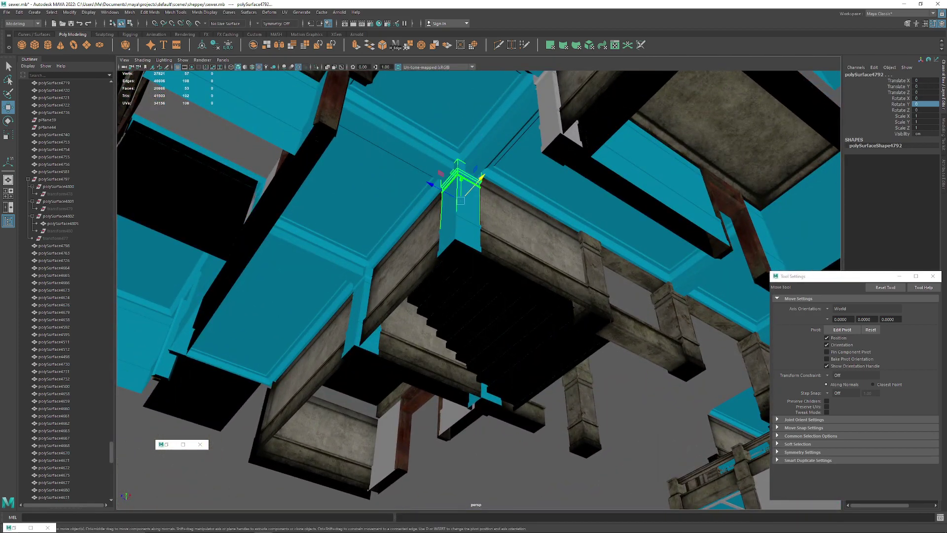
left_click(460, 241, "shift")
key("ctrl+shift+c")
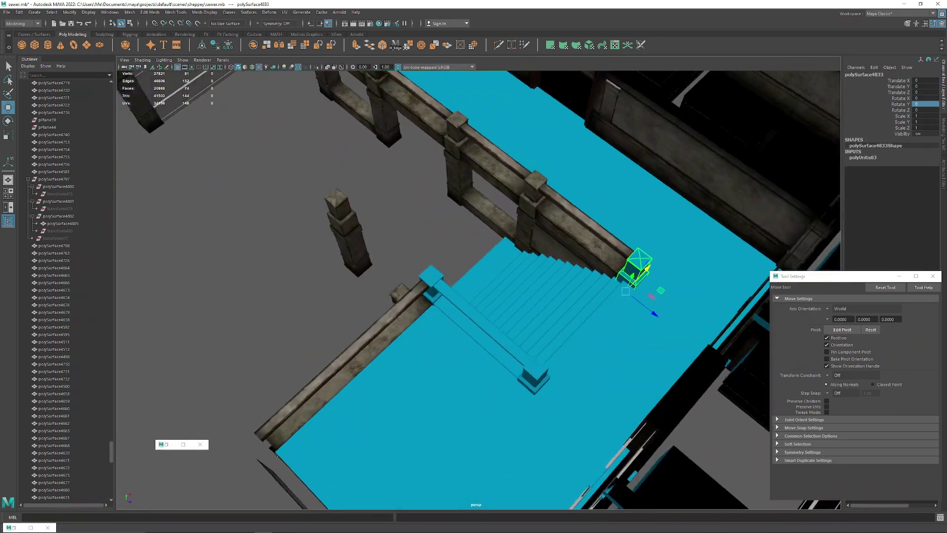
Step: Delete the lower faces of the combined untextured post beneath the walkway floor
middle_click_drag(543, 291, 472, 291, "alt")
left_click_drag(473, 291, 518, 124, "alt")
scroll(518, 247, "up", 5)
middle_click_drag(543, 228, 518, 222, "alt")
right_click_drag(518, 222, 518, 259)
double_click(524, 247)
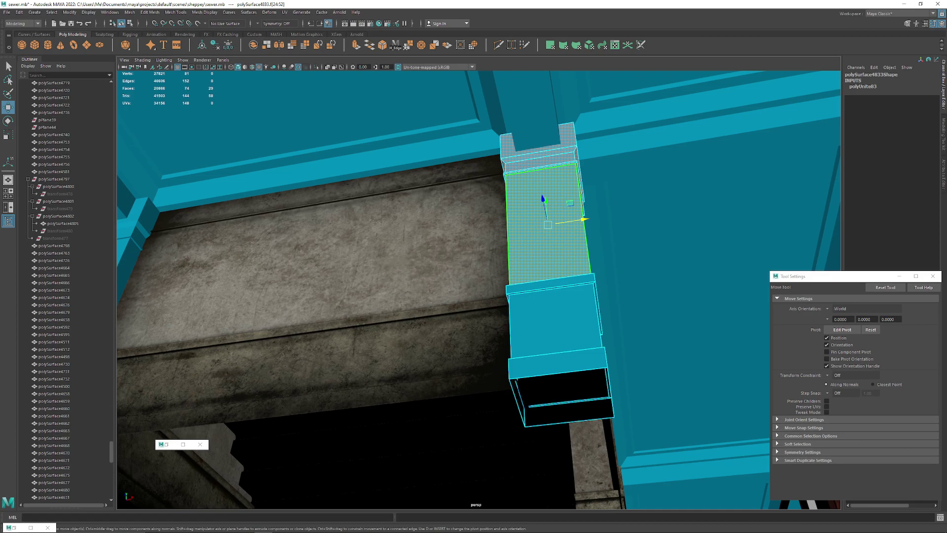
key("Delete")
key("F8")
key("ctrl+h")
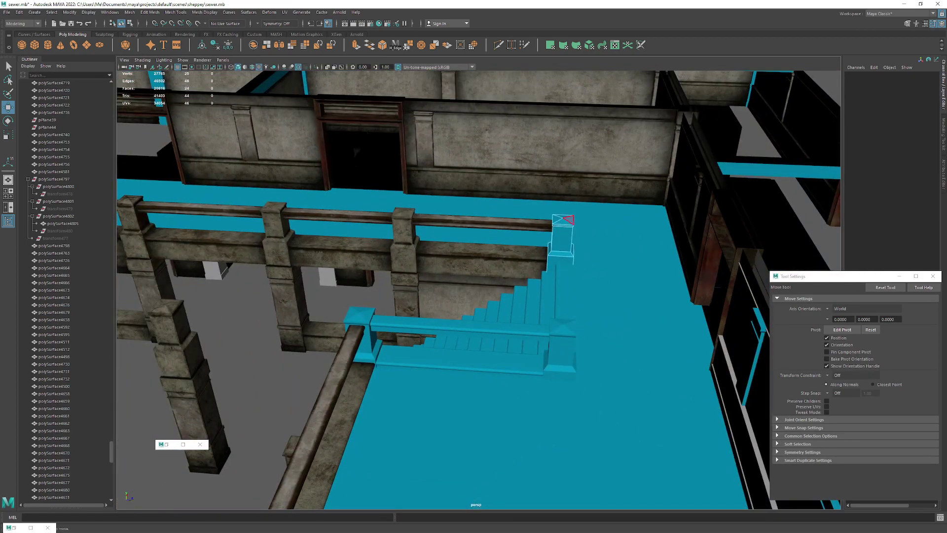
Step: Snap the textured pillar onto the untextured post at the top of the stairs, and delete the untextured post
left_click(562, 231)
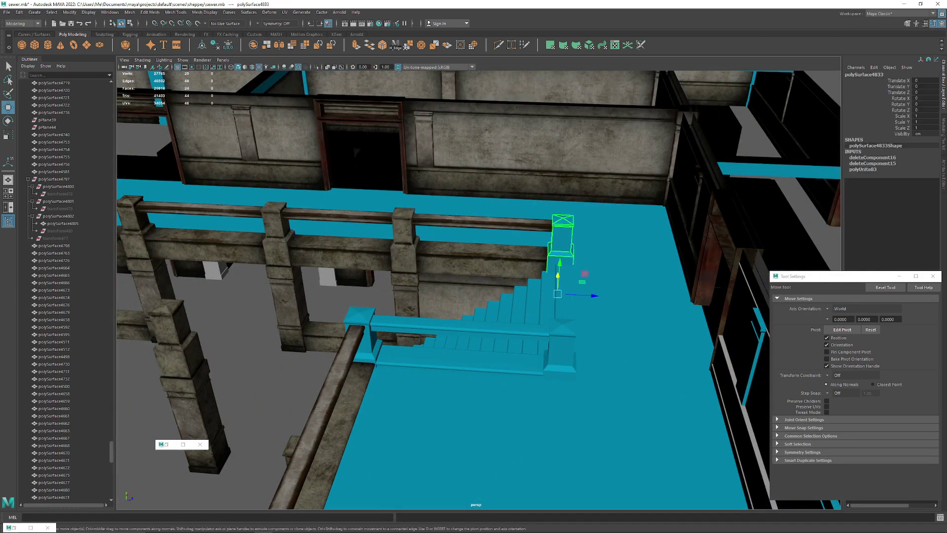
left_click_drag(580, 252, 181, 285)
key("ctrl+z")
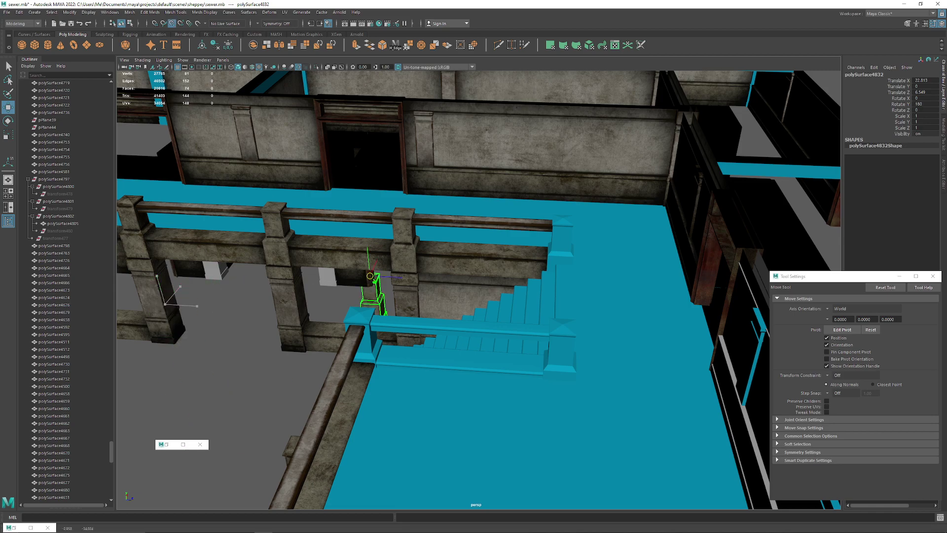
key("ctrl+z")
key("f")
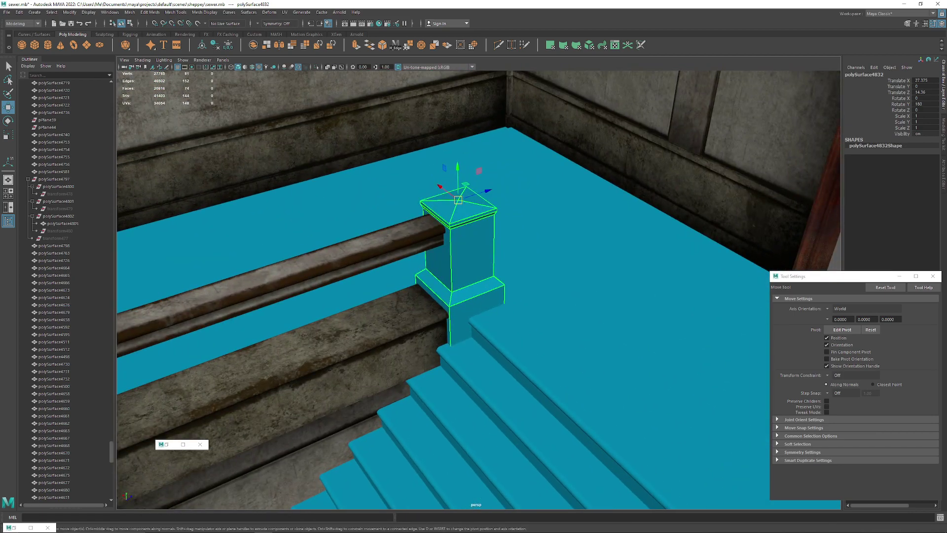
left_click(471, 251)
key("ctrl+z")
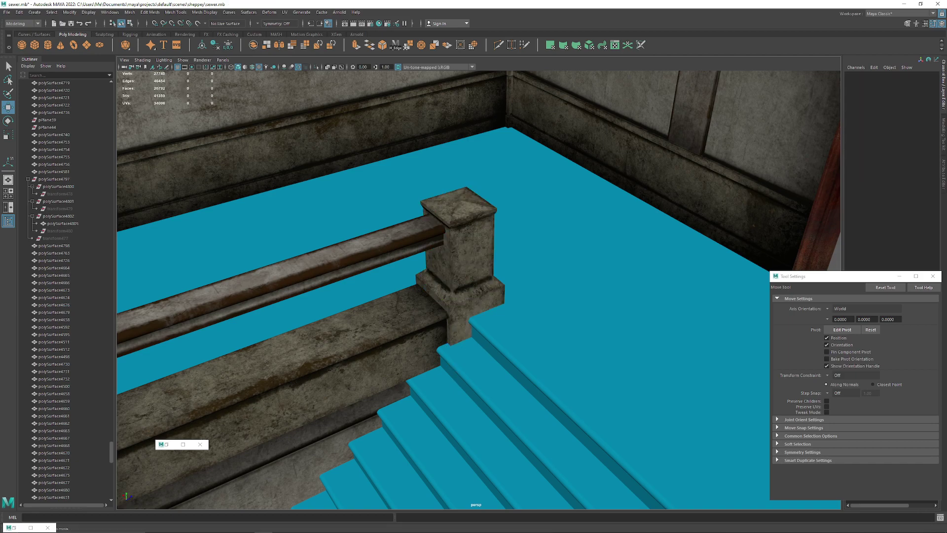
left_click(467, 254)
right_click_drag(467, 254, 267, 253, "alt")
middle_click_drag(476, 306, 439, 187, "alt")
left_click_drag(439, 237, 317, 238, "alt")
middle_click_drag(317, 237, 473, 274, "alt")
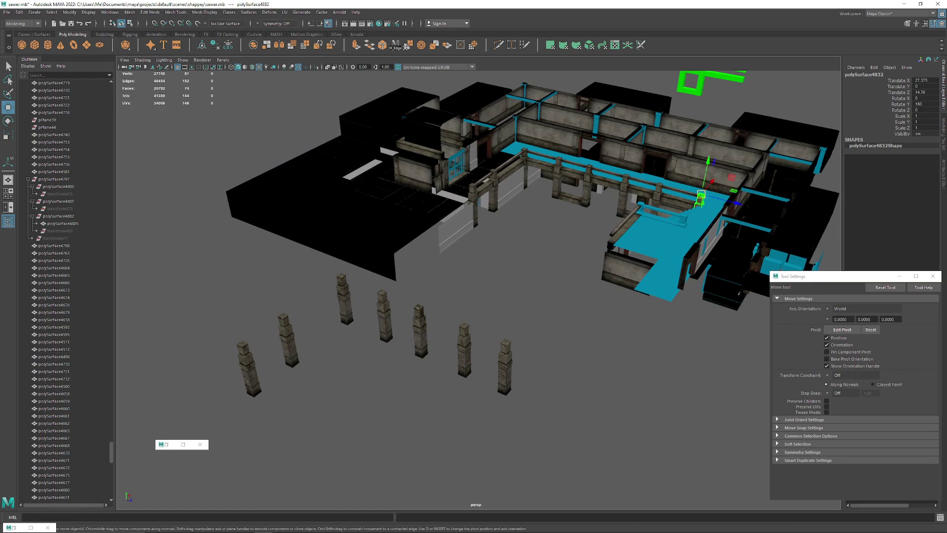
Step: Undo the placement of the textured pillar at the stair top and the edits made to the untextured post
key("ctrl+z")
key("ctrl+z")
key("ctrl+z")
key("ctrl+z")
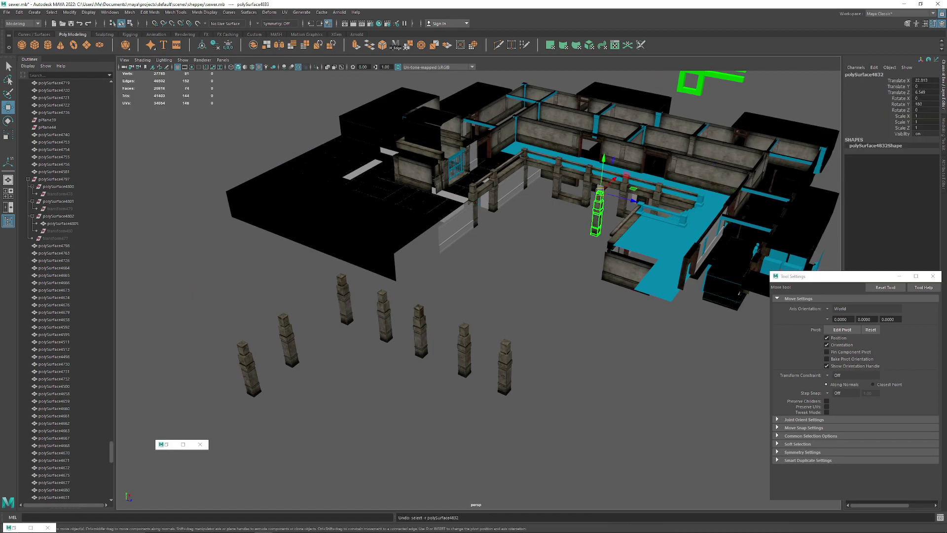
key("ctrl+z")
key("ctrl+z")
key("ctrl+z")
key("ctrl+z")
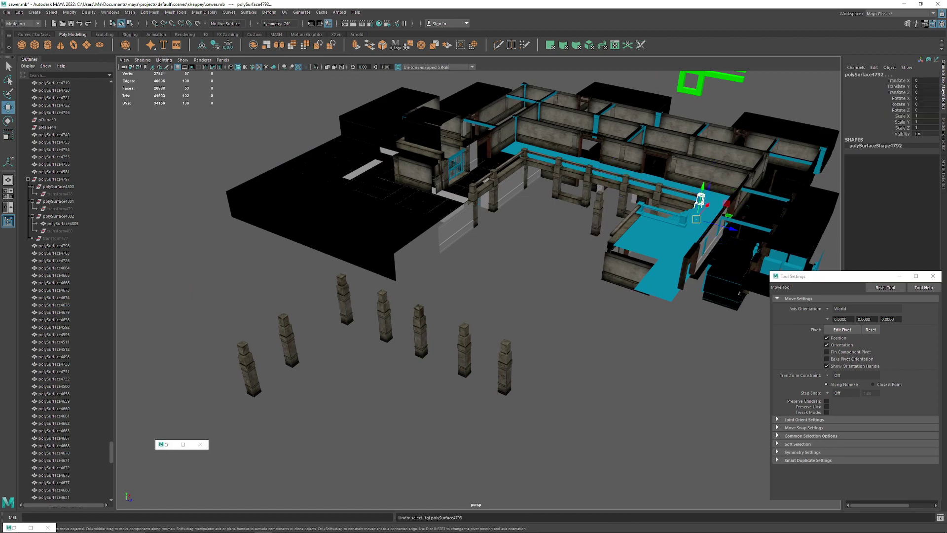
key("ctrl+z")
key("ctrl+z")
key("ctrl+z")
key("ctrl+z")
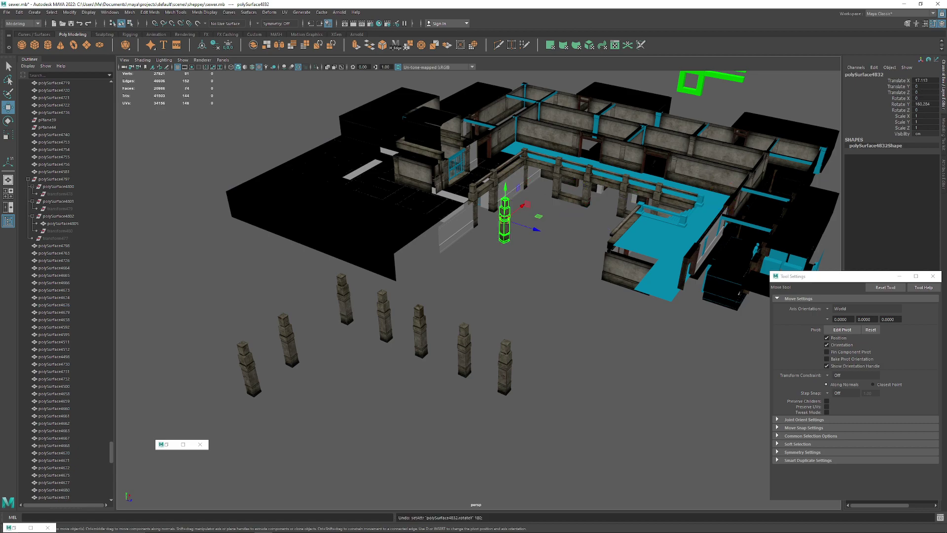
key("ctrl+z")
key("ctrl+z")
key("ctrl+z")
key("ctrl+z")
key("ctrl+z")
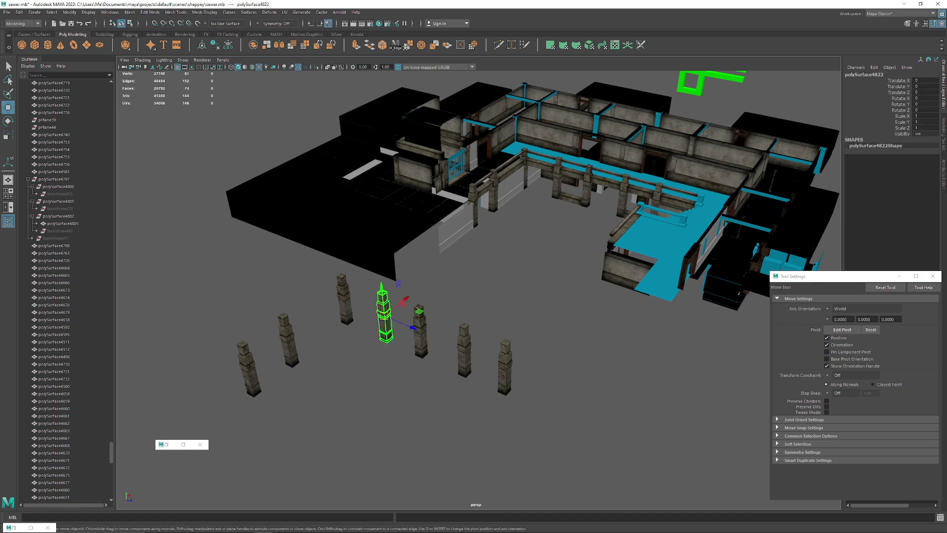
Step: Move another loose textured pillar into the open hall and set its Y rotation to 180
left_click_drag(429, 291, 539, 201, "alt")
middle_click_drag(539, 200, 481, 257, "alt")
scroll(481, 257, "up", 5)
mouse_move(481, 256)
left_mouse_down("alt")
mouse_move(479, 244)
mouse_move(466, 287)
mouse_move(447, 287)
mouse_move(467, 263)
left_mouse_up("alt")
key("e")
key("ctrl+z")
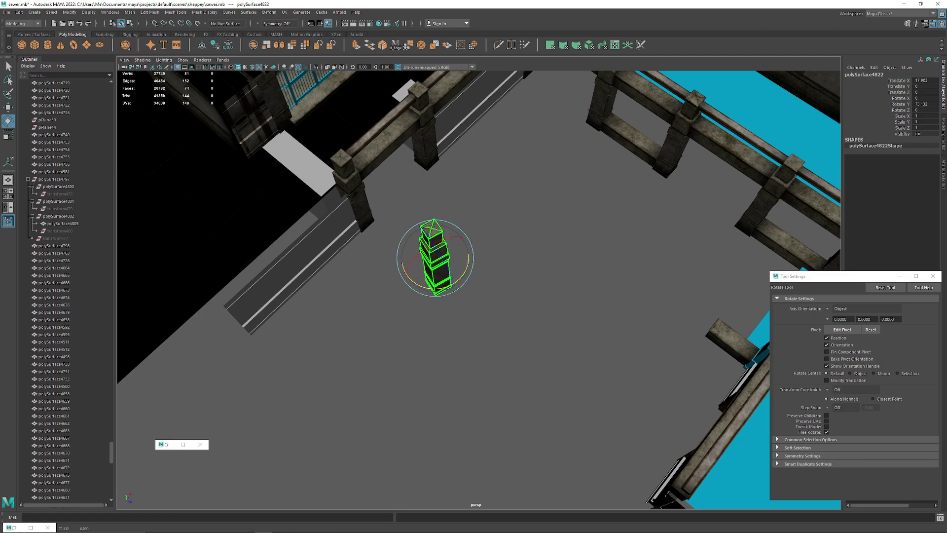
left_click(925, 104)
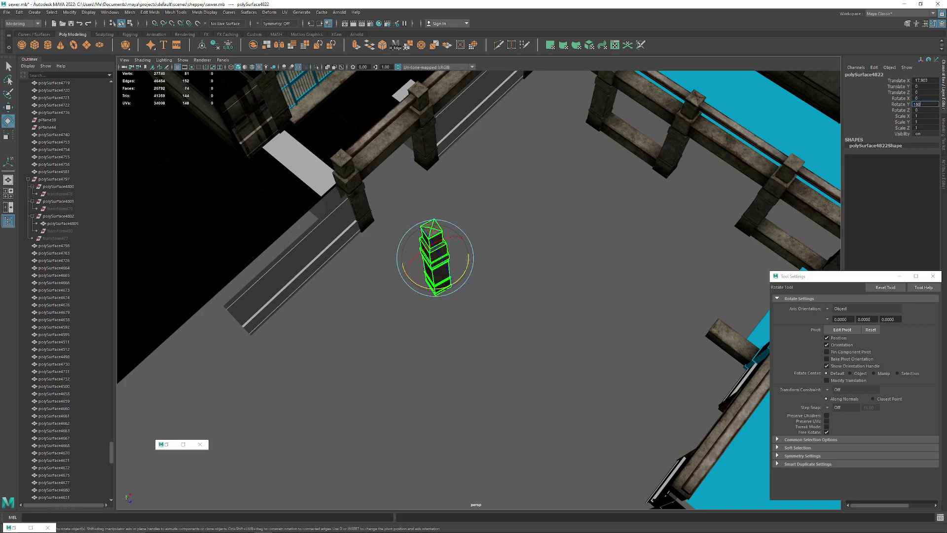
key("Return")
Step: Place the rotated pillar's pivot at the centre peak of its cap
key("d")
left_click_drag(444, 296, 513, 237, "alt")
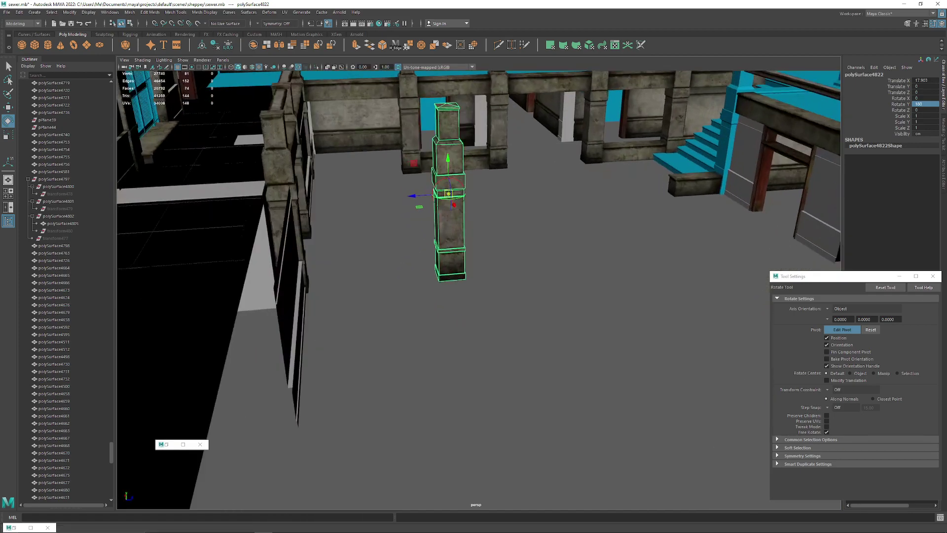
middle_click_drag(512, 237, 508, 415, "alt")
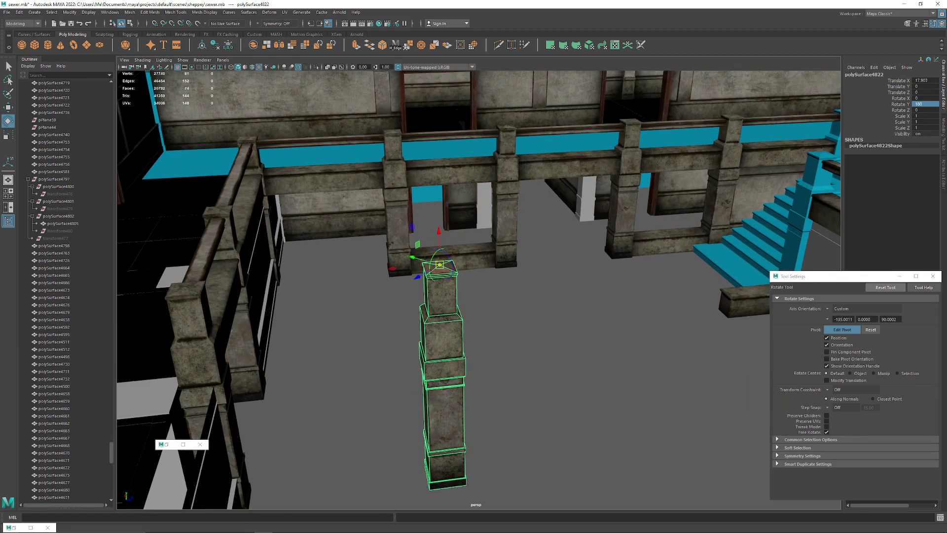
key("d")
Step: Delete the pieces of the untextured post on the railing side of the stair top that lie beneath the walkway floor
key("w")
left_click_drag(473, 277, 340, 345, "alt")
middle_click_drag(508, 247, 315, 212, "alt")
left_click_drag(345, 277, 469, 267, "alt")
left_click_drag(469, 345, 518, 182, "alt")
left_click(521, 324)
left_click_drag(520, 323, 621, 276, "alt")
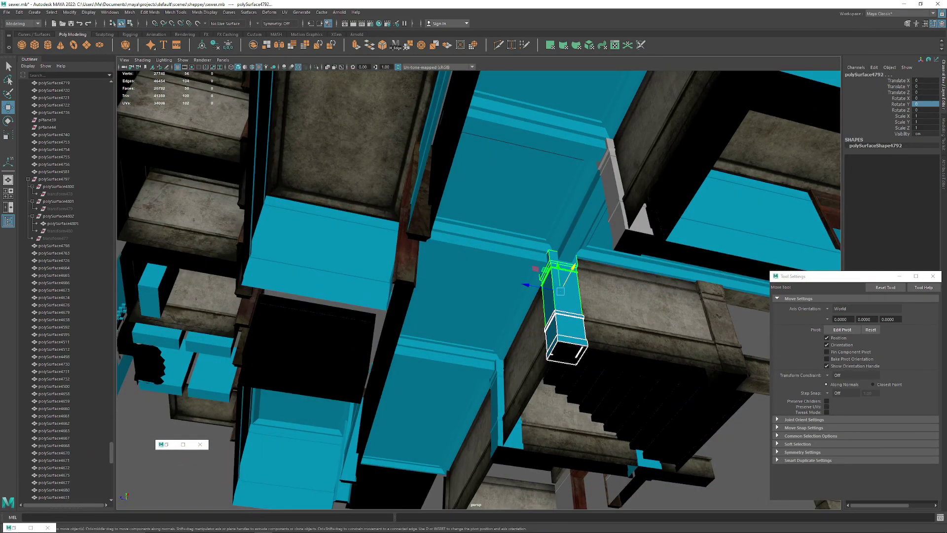
key("Delete")
Step: Snap the rotated textured pillar by its cap onto the untextured post at the railing end above the stairs
left_click_drag(473, 212, 493, 374, "alt")
scroll(473, 296, "down", 5)
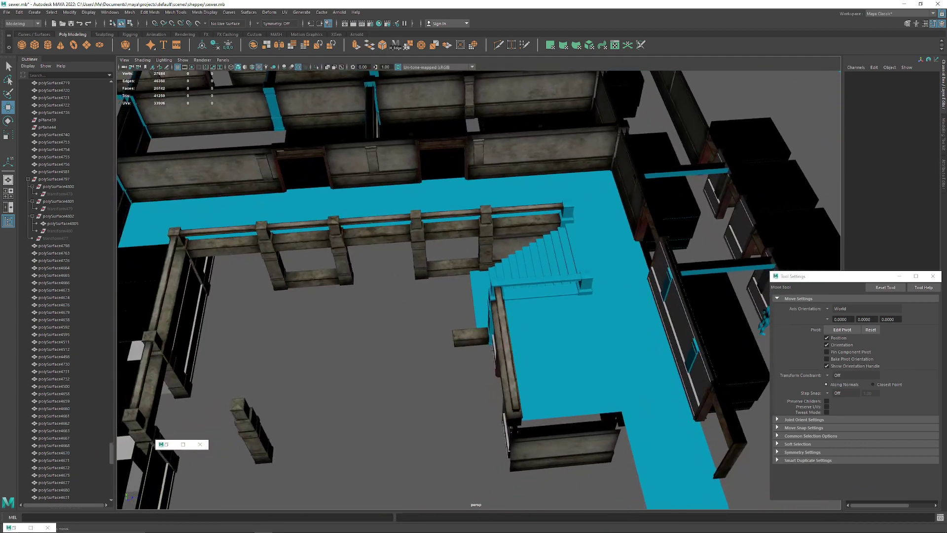
middle_click_drag(345, 375, 454, 301, "alt")
left_click(308, 394)
middle_click_drag(315, 385, 267, 429, "alt")
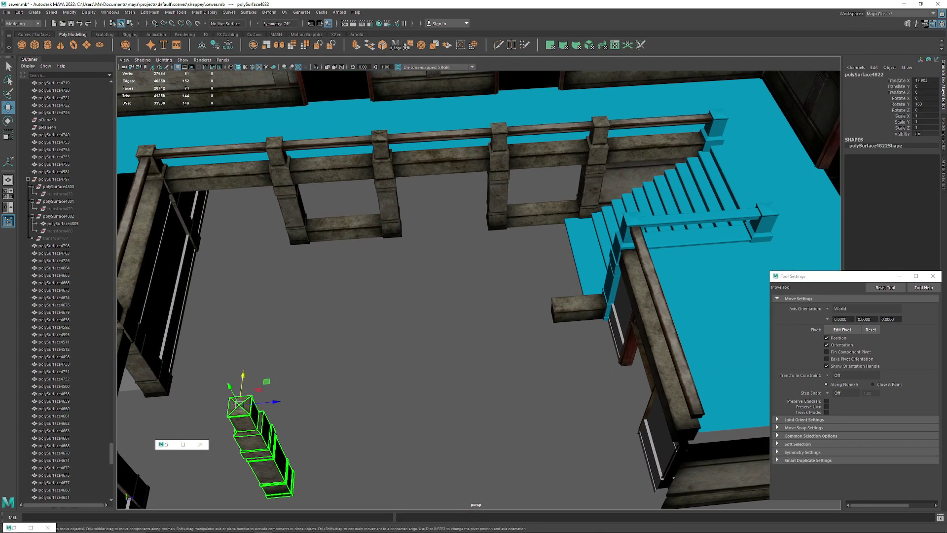
left_click_drag(239, 404, 711, 164)
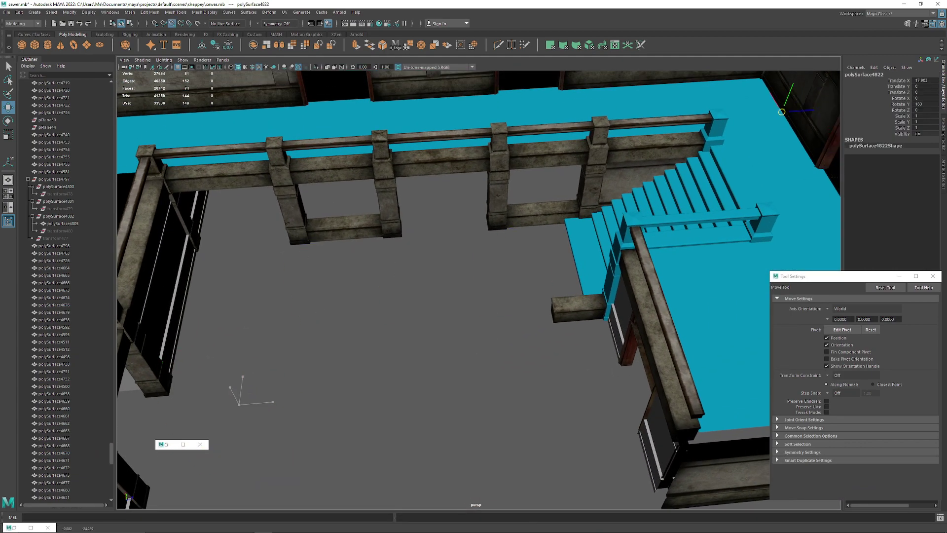
middle_click_drag(710, 165, 434, 256, "alt")
scroll(434, 257, "up", 4)
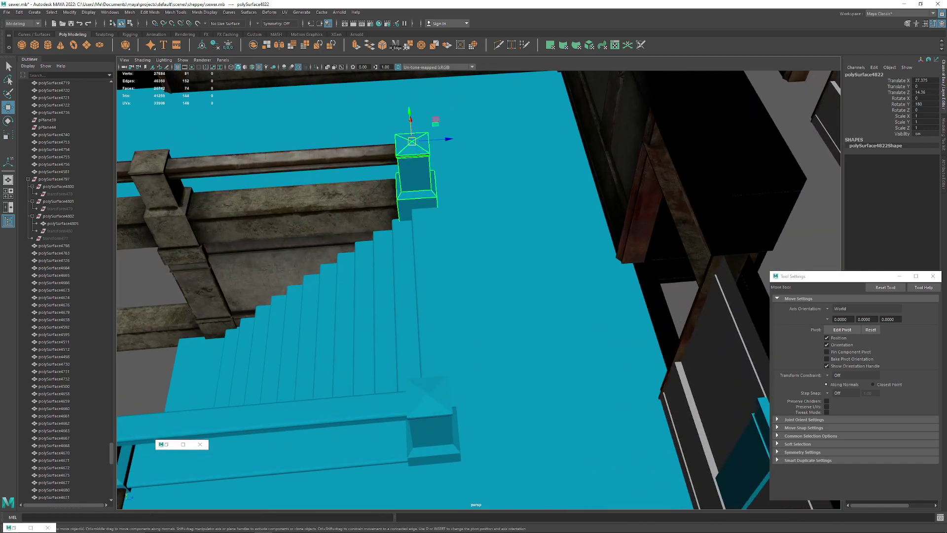
Step: Delete the untextured post overlapping the newly placed textured pillar
left_click(415, 172)
left_click_drag(414, 173, 522, 133, "alt")
key("Delete")
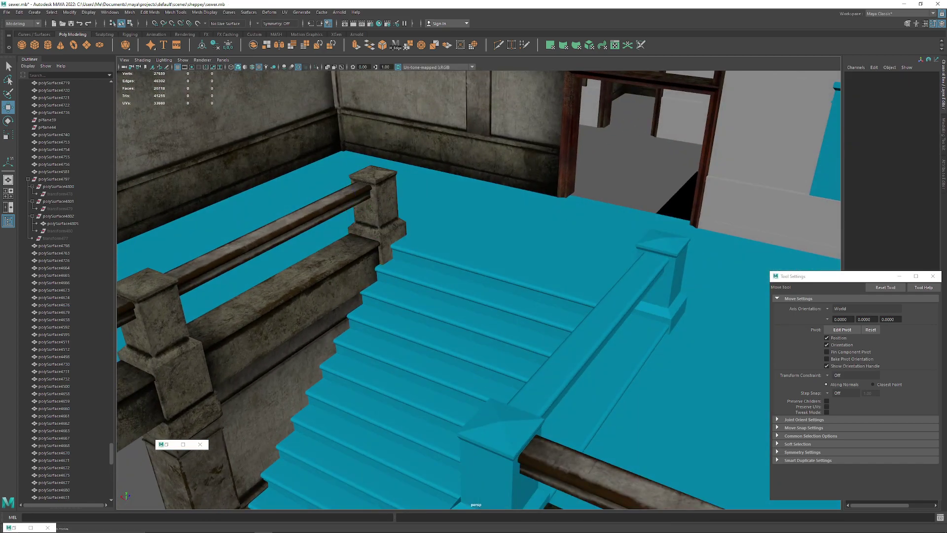
Step: Move the next loose textured pillar toward the stairs and set its Y rotation to 180
scroll(345, 219, "down", 5)
scroll(474, 290, "down", 10)
left_click_drag(493, 247, 424, 306, "alt")
scroll(444, 296, "up", 5)
middle_click_drag(444, 306, 484, 212, "alt")
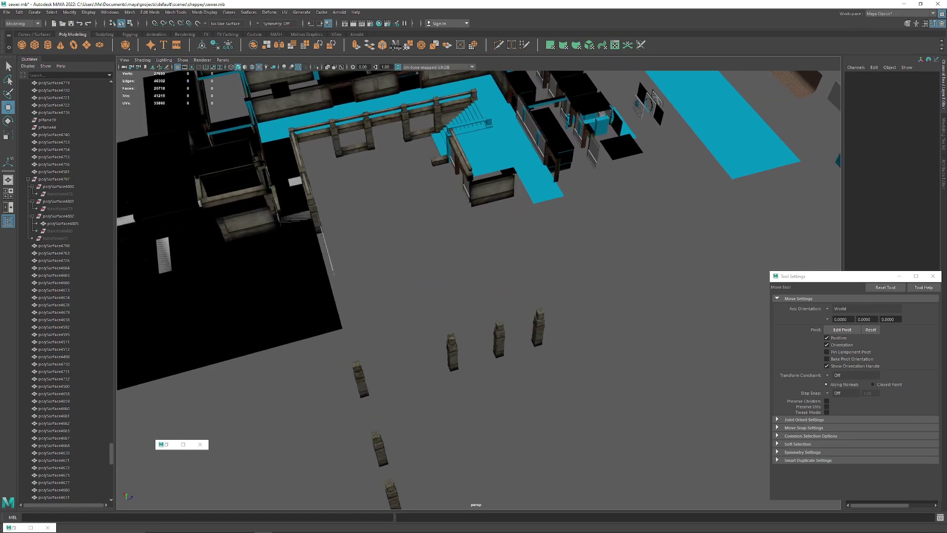
left_click_drag(483, 212, 439, 212, "alt")
key("bracketleft")
left_click(271, 376)
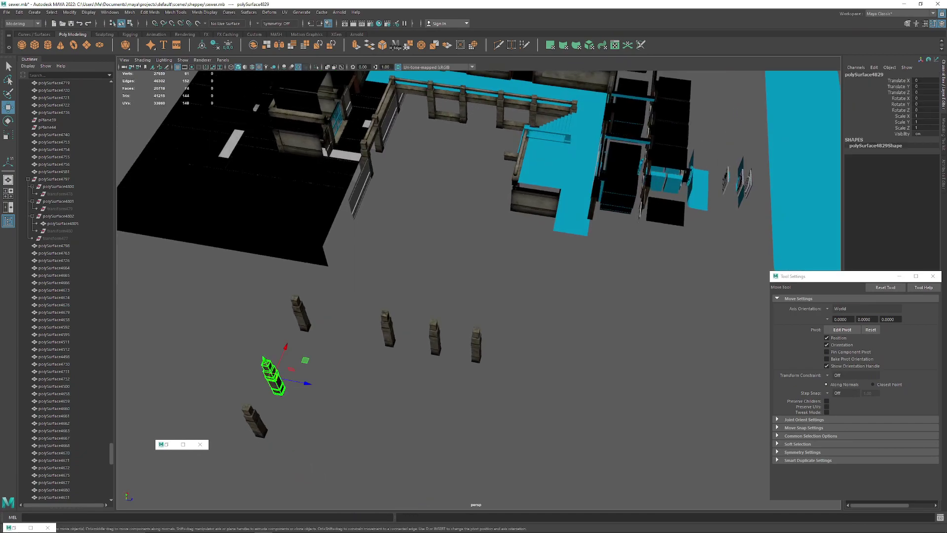
left_click_drag(305, 360, 451, 220)
key("e")
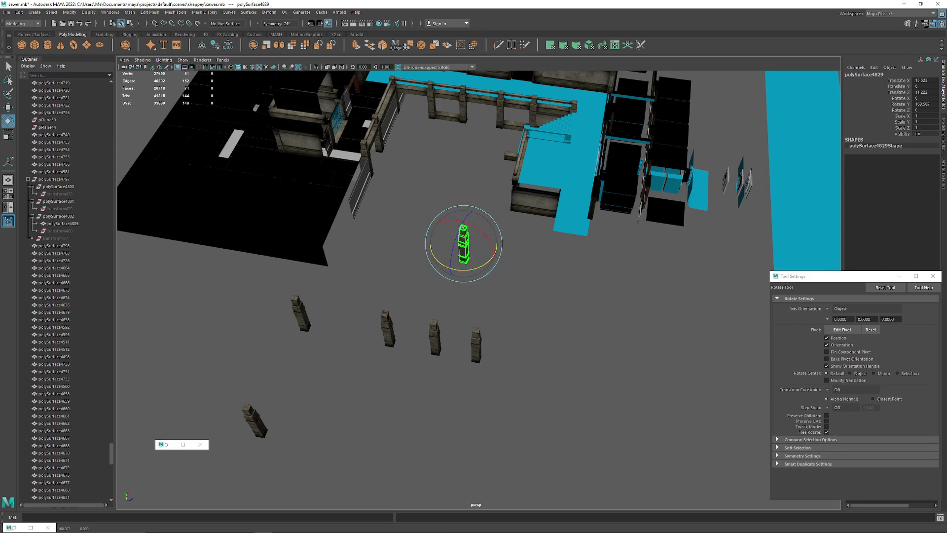
left_click(925, 104)
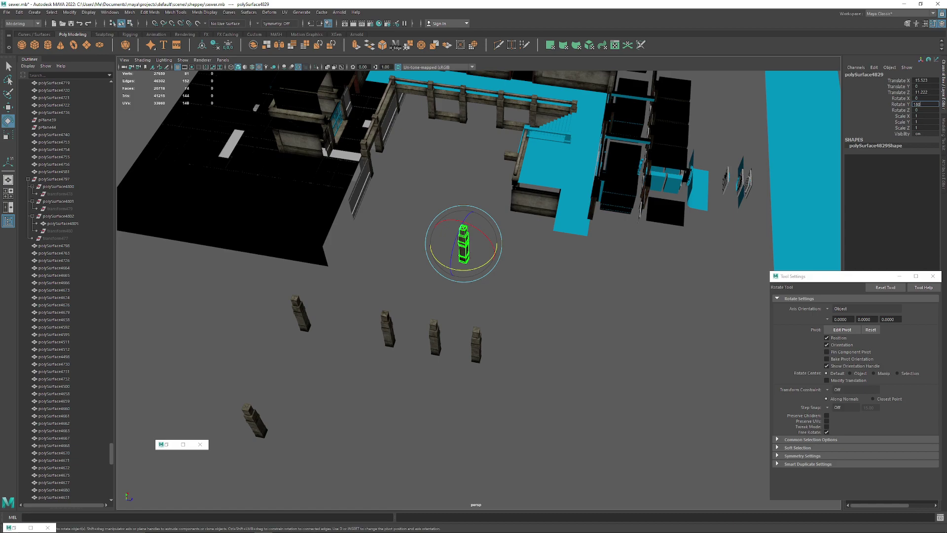
Step: Place the second pillar's pivot at the centre peak of its cap and reset the Rotate tool
key("d")
key("f")
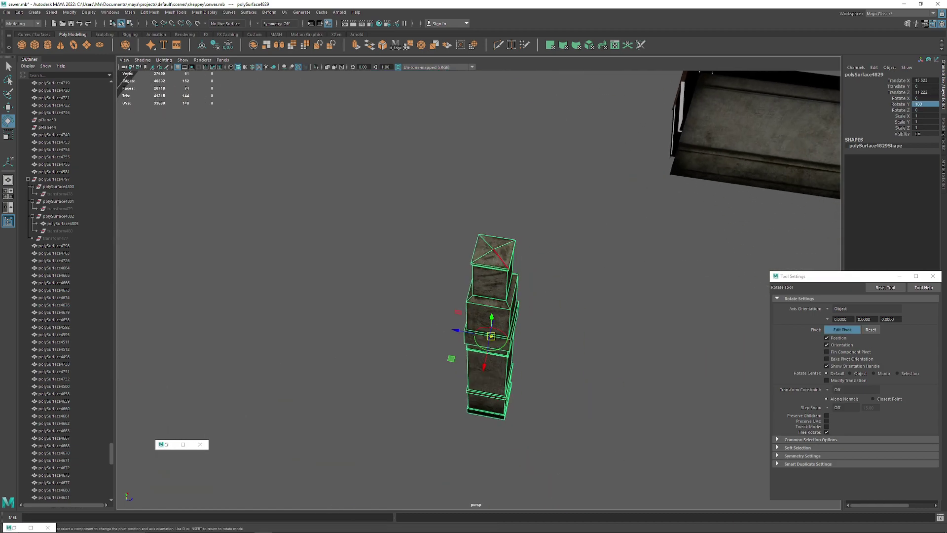
key("d")
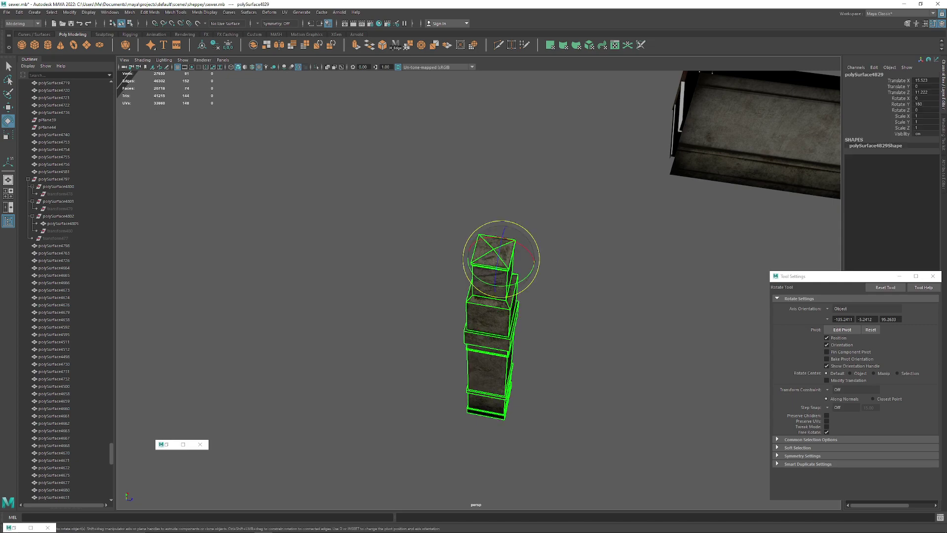
key("d")
key("d")
left_click(547, 277)
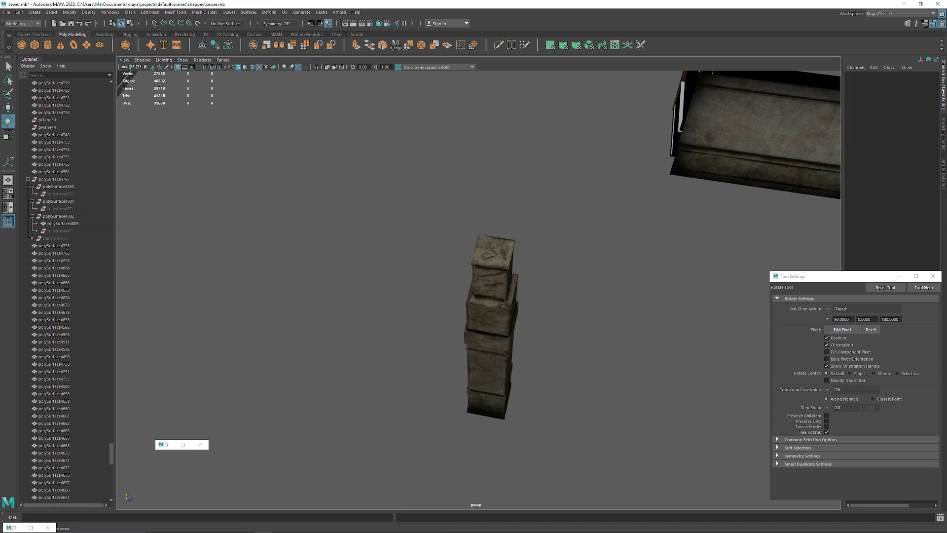
left_click(494, 276)
key("d")
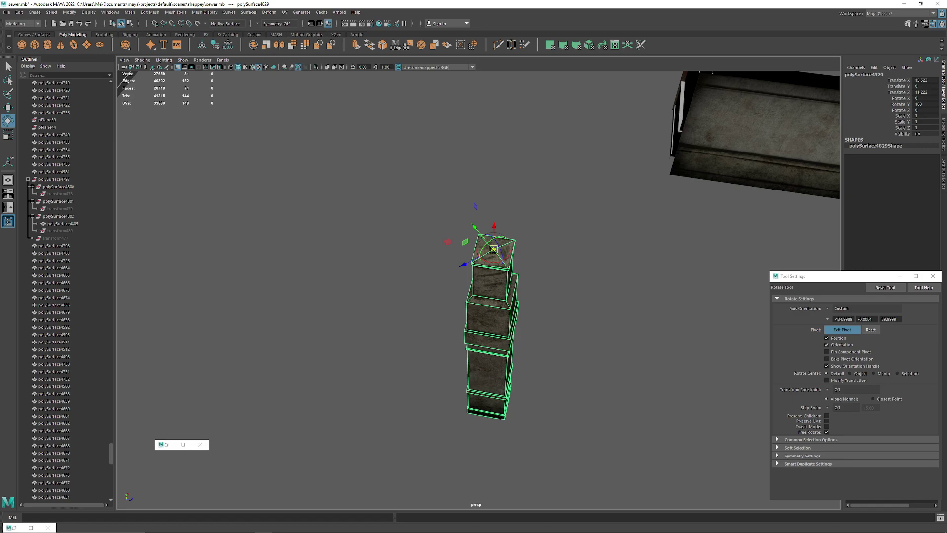
left_click(885, 288)
key("w")
Step: Delete the lower pieces of the untextured post on the opposite side of the stair top, keeping the part above the floor
left_click(557, 276)
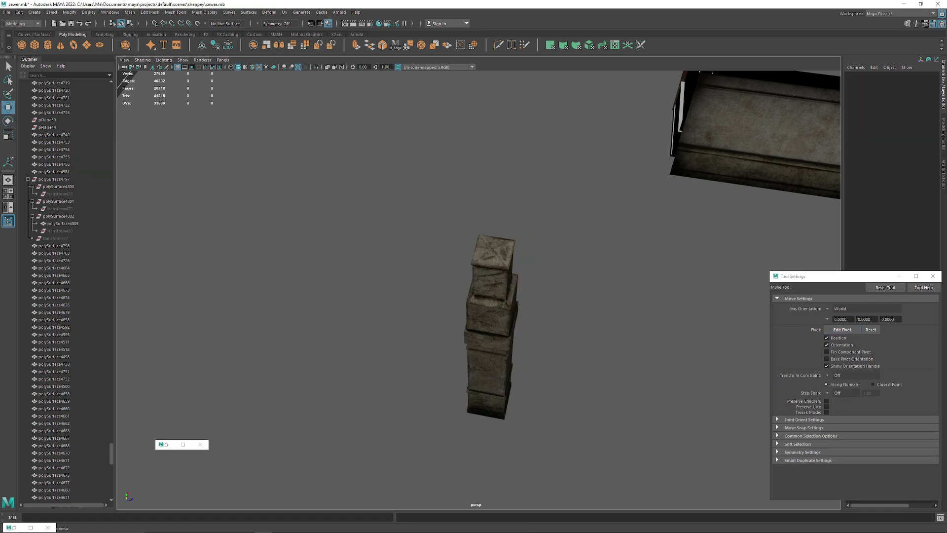
scroll(532, 266, "down", 6)
middle_click_drag(532, 266, 296, 360, "alt")
left_click_drag(296, 360, 574, 377, "alt")
scroll(523, 365, "up", 5)
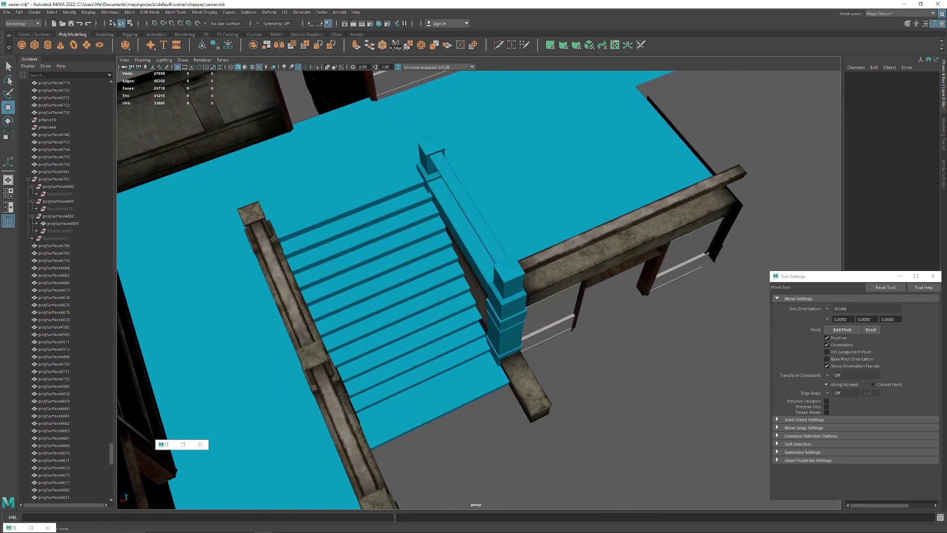
left_click(430, 160)
left_click_drag(430, 160, 473, 69, "alt")
scroll(473, 148, "up", 5)
left_click_drag(474, 148, 488, 158, "alt")
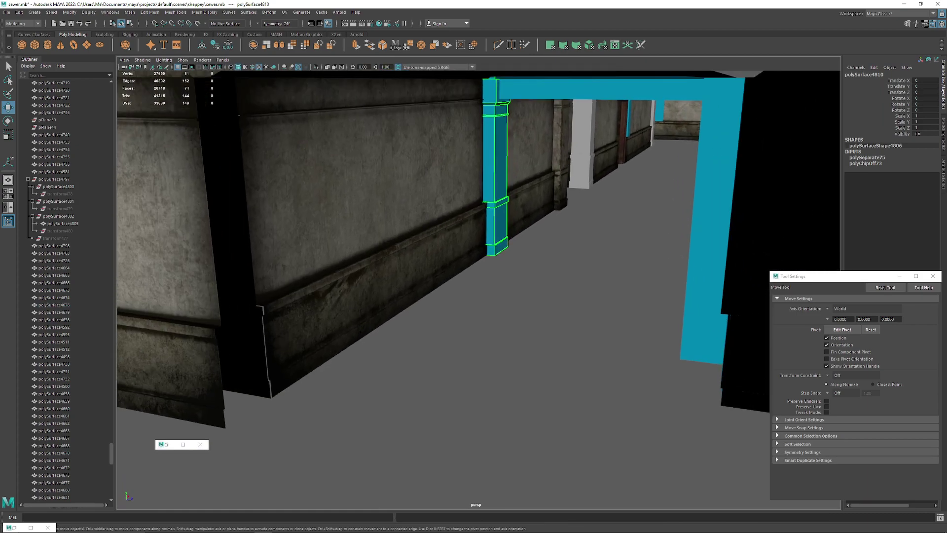
key("Delete")
key("ctrl+z")
key("Delete")
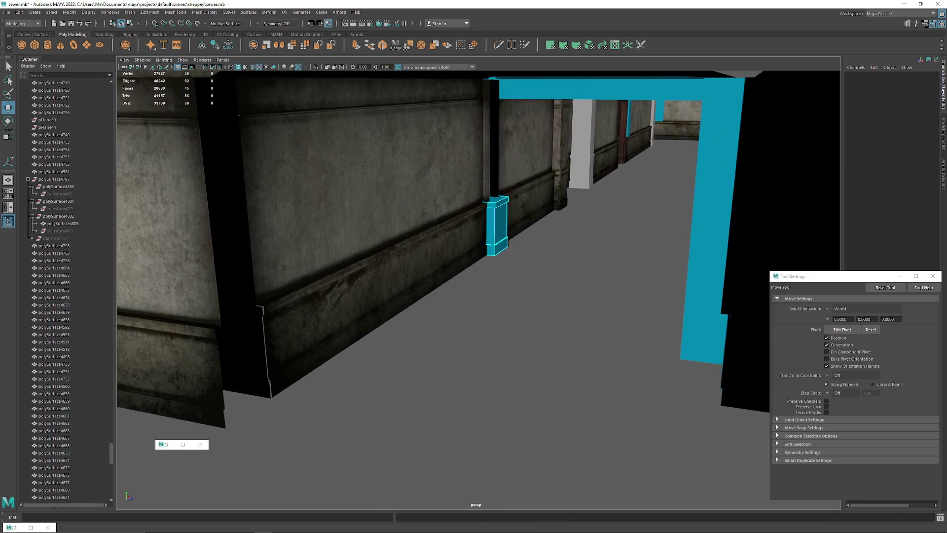
key("ctrl+z")
key("Delete")
key("[")
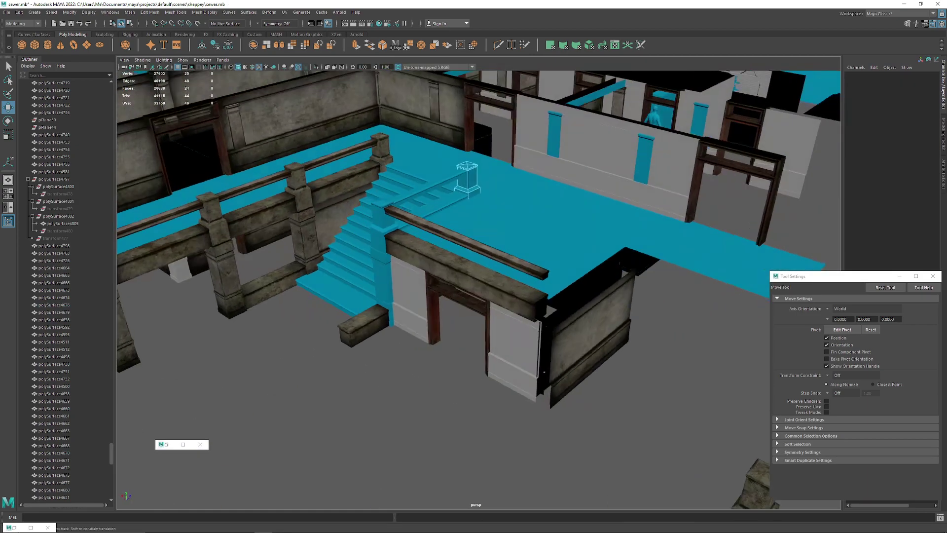
Step: Snap the second textured pillar by its cap onto the remaining untextured post across the stair top
middle_click_drag(473, 182, 385, 112, "alt")
right_click_drag(386, 112, 419, 101)
left_click(592, 394)
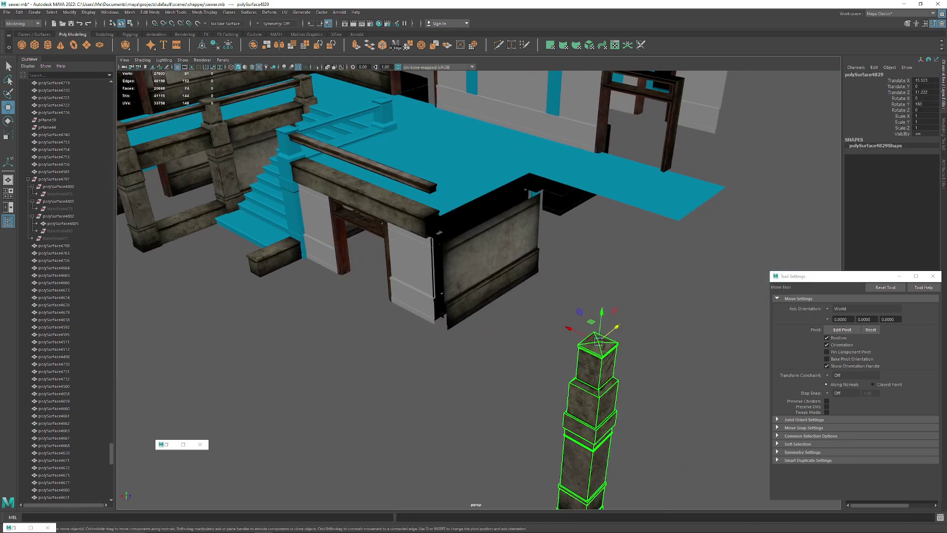
left_click_drag(598, 341, 538, 192)
right_click_drag(538, 192, 601, 198, "alt")
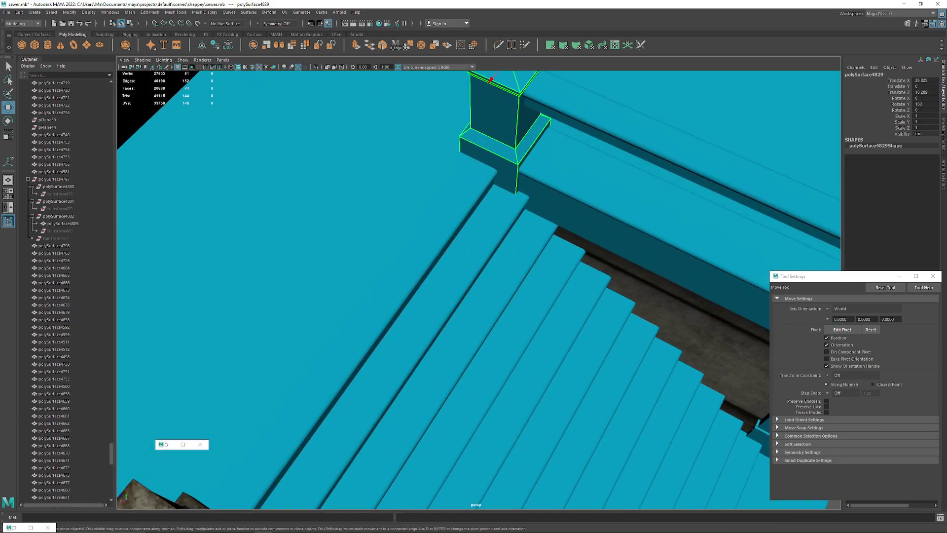
Step: Delete the leftover untextured post inside the second placed pillar
left_click(495, 116)
scroll(494, 116, "down", 4)
key("Delete")
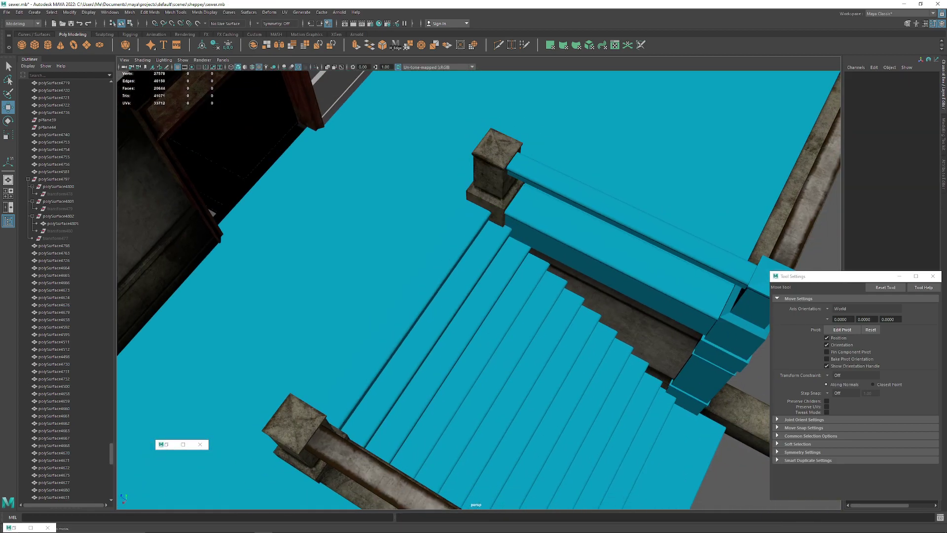
Step: Select the spare textured pillar at the end of the row and move it along X beside the stair landing's end wall
scroll(479, 289, "down", 6)
left_click_drag(543, 296, 336, 241, "alt")
scroll(478, 290, "down", 4)
left_click_drag(395, 247, 310, 299, "alt")
middle_click_drag(311, 298, 408, 260, "alt")
left_click(265, 347)
key("ctrl+z")
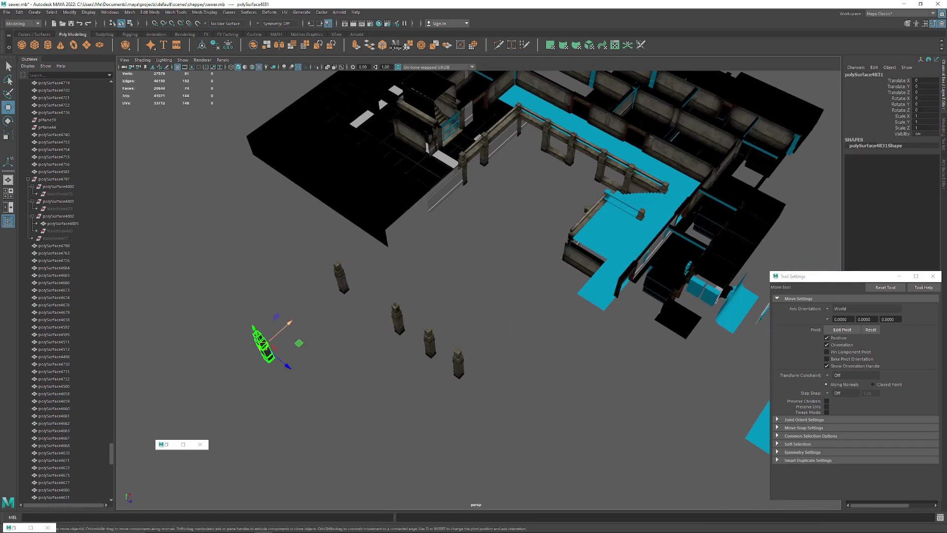
key("ctrl+z")
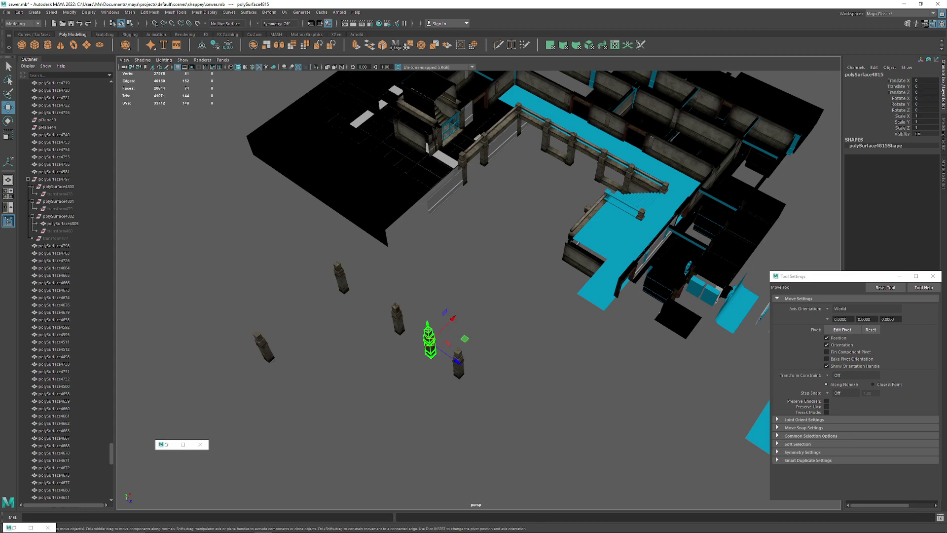
left_click_drag(419, 296, 456, 293, "alt")
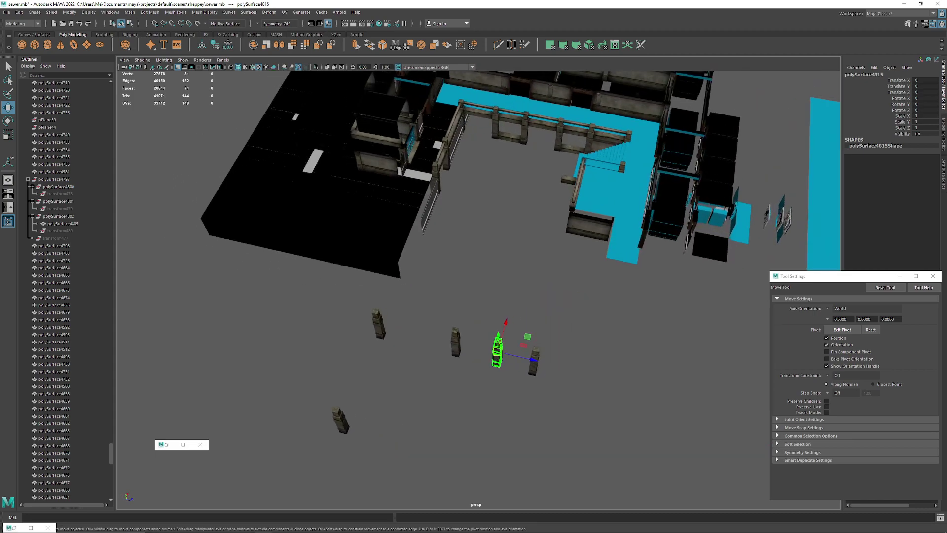
key("ctrl+z")
key("ctrl+z")
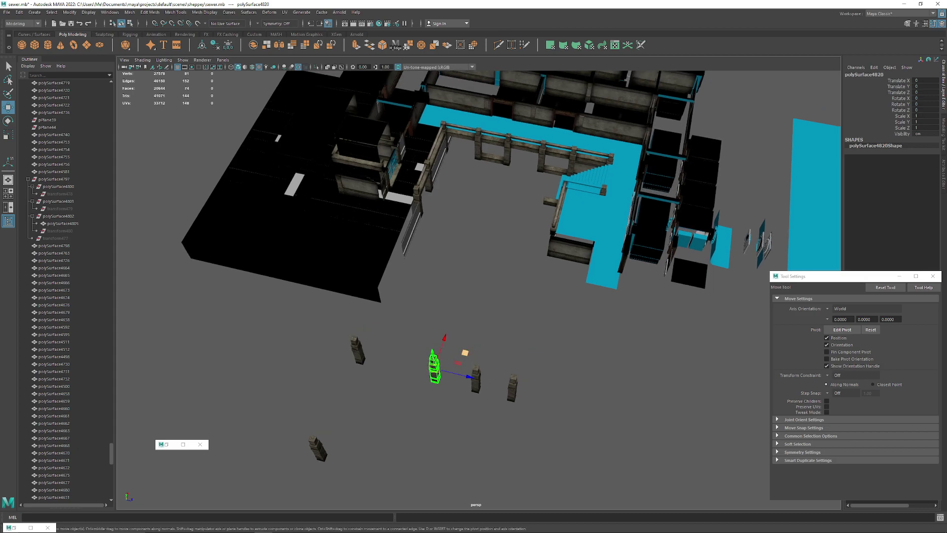
mouse_move(465, 353)
left_mouse_down("alt")
mouse_move(404, 343)
mouse_move(454, 338)
left_mouse_up("alt")
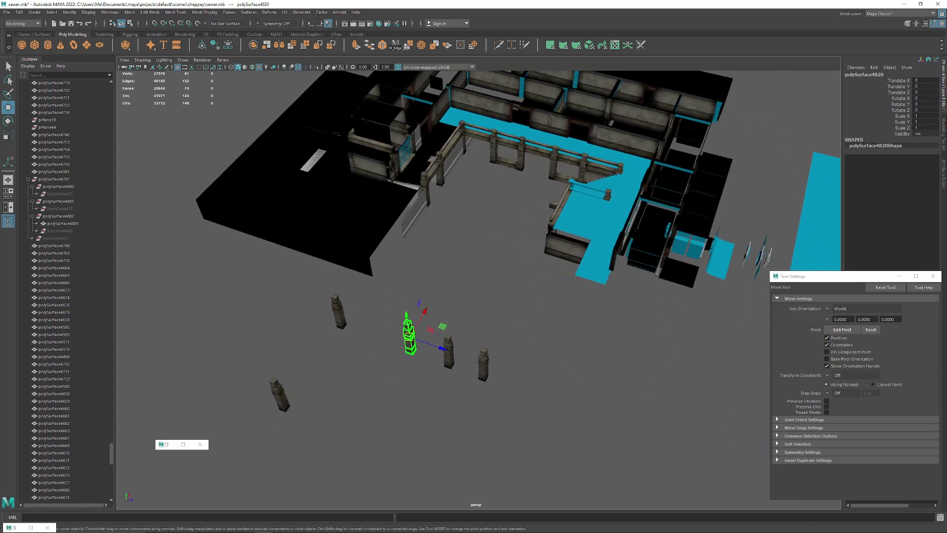
key("ctrl+z")
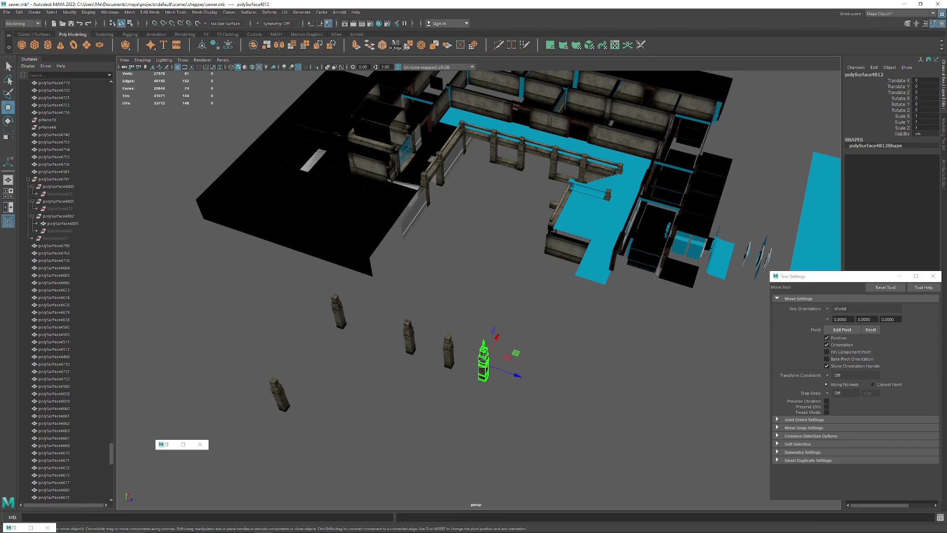
left_click_drag(496, 338, 552, 229)
left_click_drag(552, 229, 631, 239, "alt")
scroll(592, 222, "up", 5)
middle_click_drag(592, 148, 535, 336, "alt")
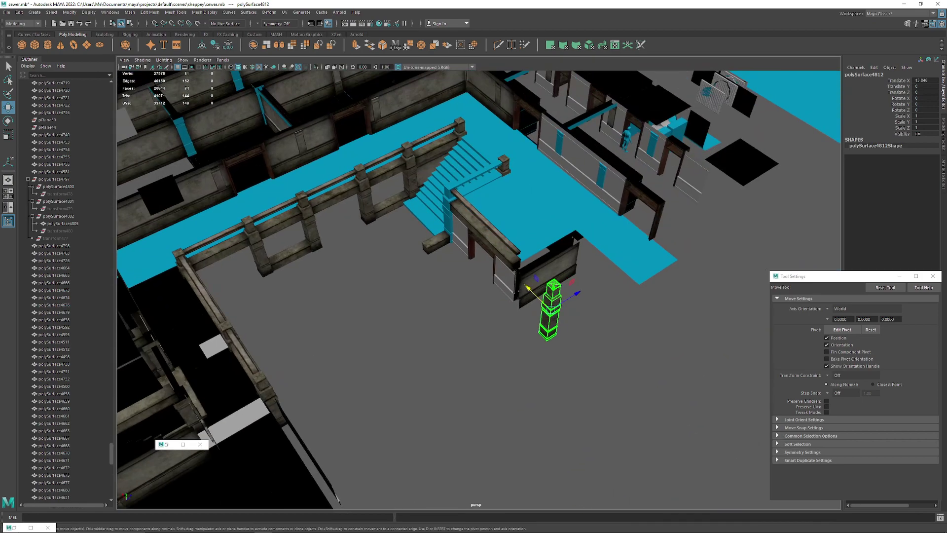
Step: Rotate the spare pillar 180 degrees around Y and place its pivot at the centre peak of its cap
key("e")
left_click_drag(552, 338, 641, 334)
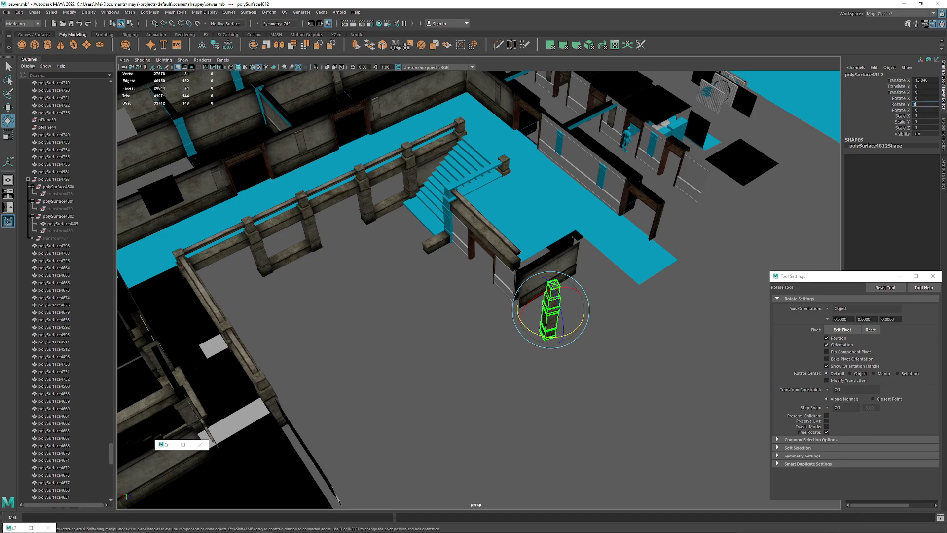
type("180")
key("Return")
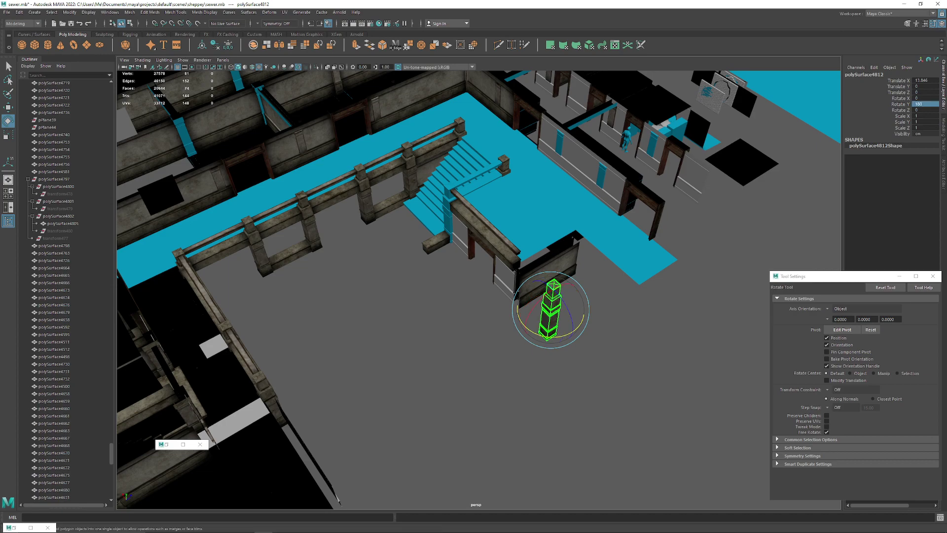
scroll(551, 309, "up", 6)
left_click_drag(551, 310, 508, 318, "alt")
key("d")
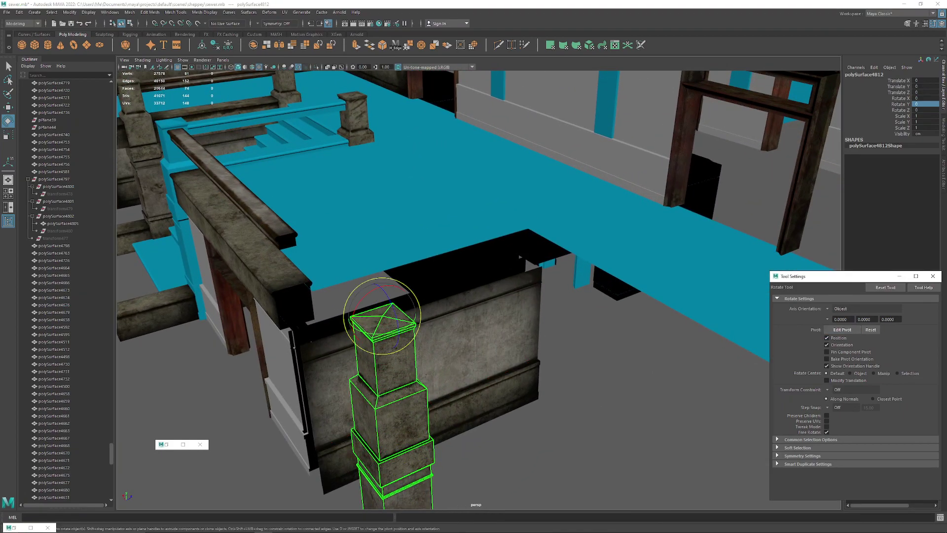
Step: Delete the lower pieces of the untextured post at the landing corner beside the stairs, keeping its upper part
scroll(493, 306, "down", 5)
left_click_drag(493, 306, 606, 300, "alt")
left_click_drag(493, 306, 542, 302, "alt")
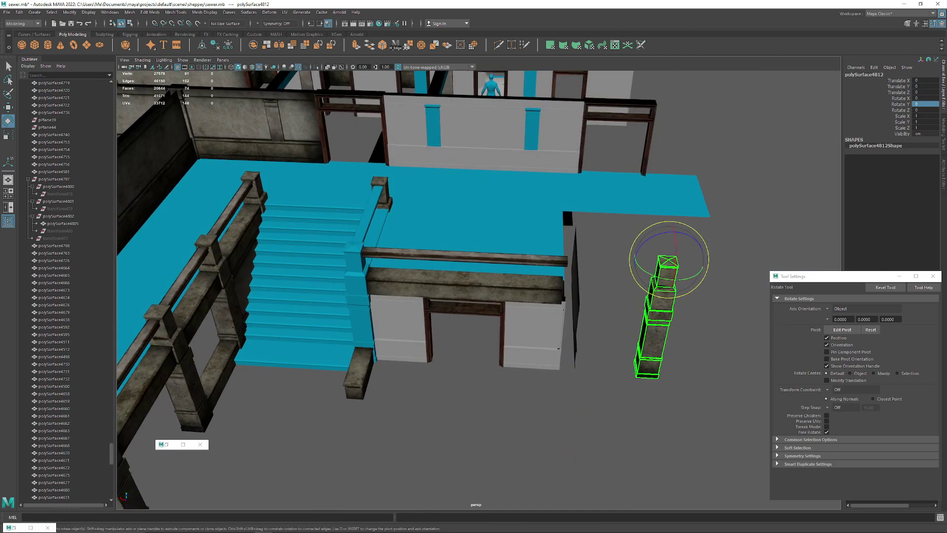
key("w")
left_click(355, 296)
scroll(360, 276, "up", 5)
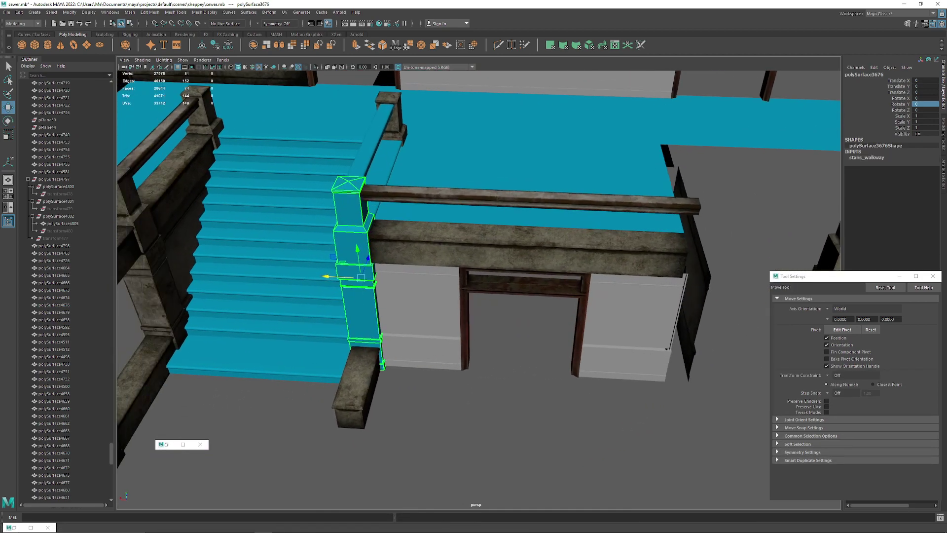
right_click_drag(373, 307, 374, 329)
double_click(374, 313)
key("Delete")
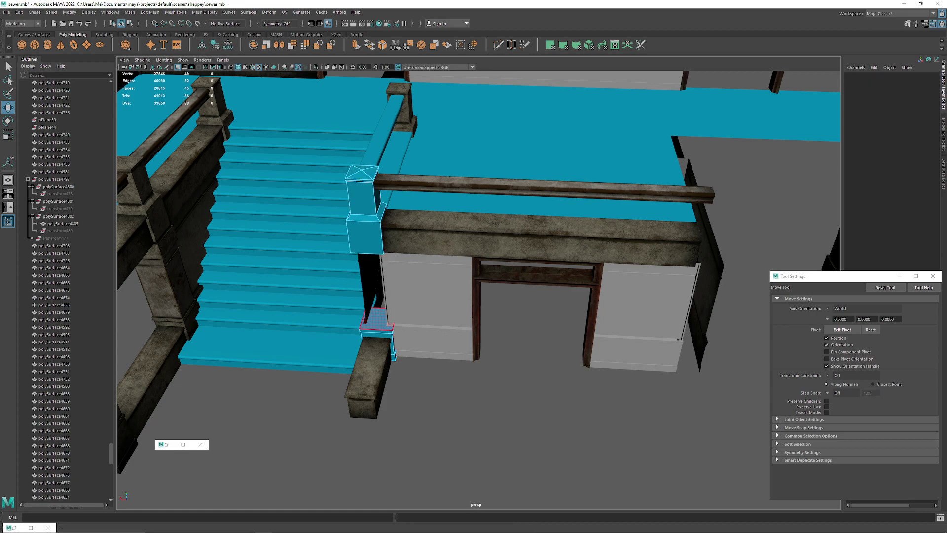
double_click(376, 330)
key("Delete")
right_click_drag(368, 198, 389, 178)
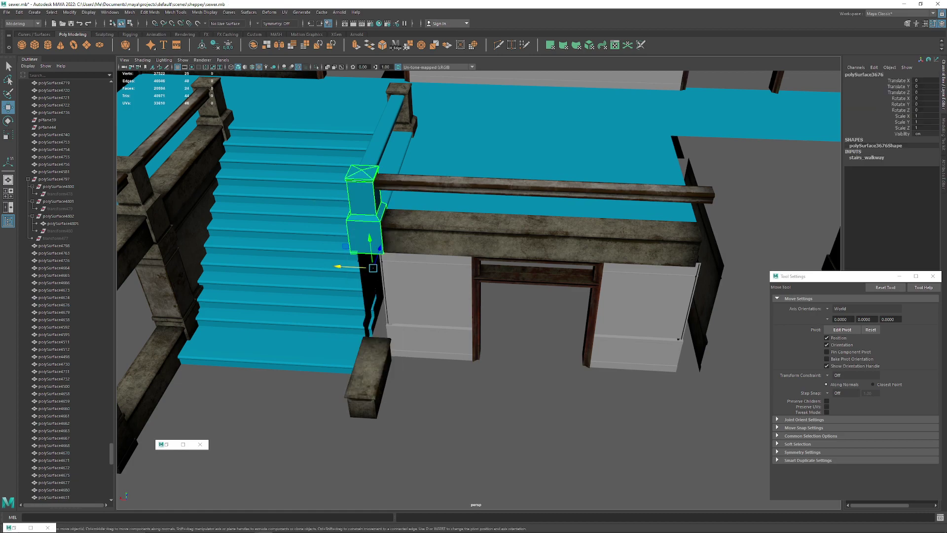
Step: Snap the textured pillar by its cap onto the landing corner post and delete the leftover untextured post inside it
scroll(389, 180, "down", 3)
left_click(758, 266)
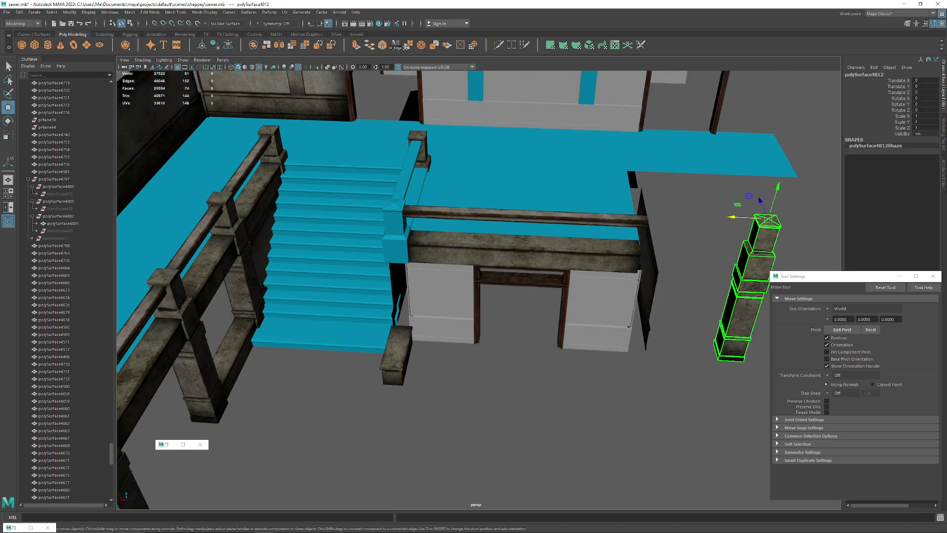
key("v")
left_click_drag(768, 218, 446, 212)
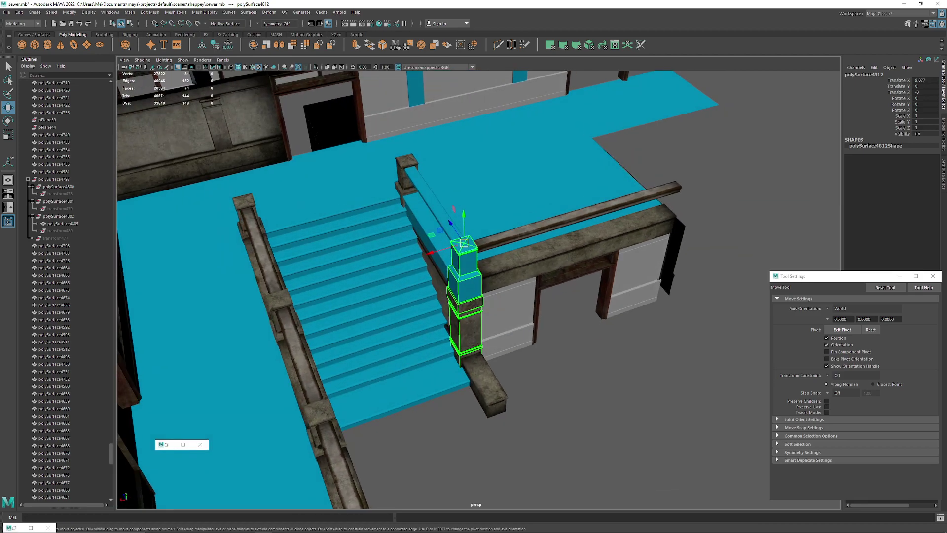
scroll(451, 246, "up", 5)
left_click(456, 277)
key("Delete")
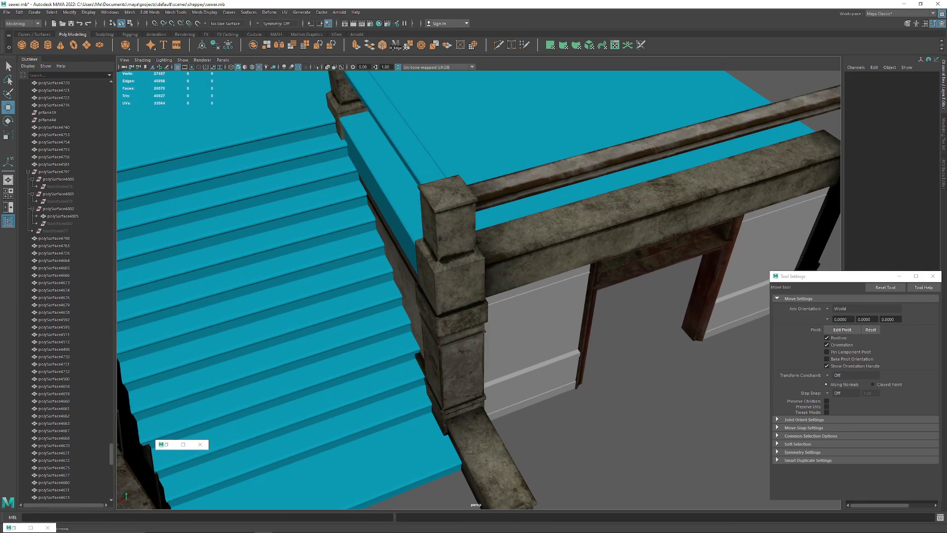
Step: Save the scene with the textured landing corner pillar in place
scroll(457, 276, "down", 8)
left_click_drag(457, 276, 794, 202, "alt")
scroll(365, 236, "up", 6)
scroll(601, 234, "down", 8)
middle_click_drag(794, 203, 710, 225, "alt")
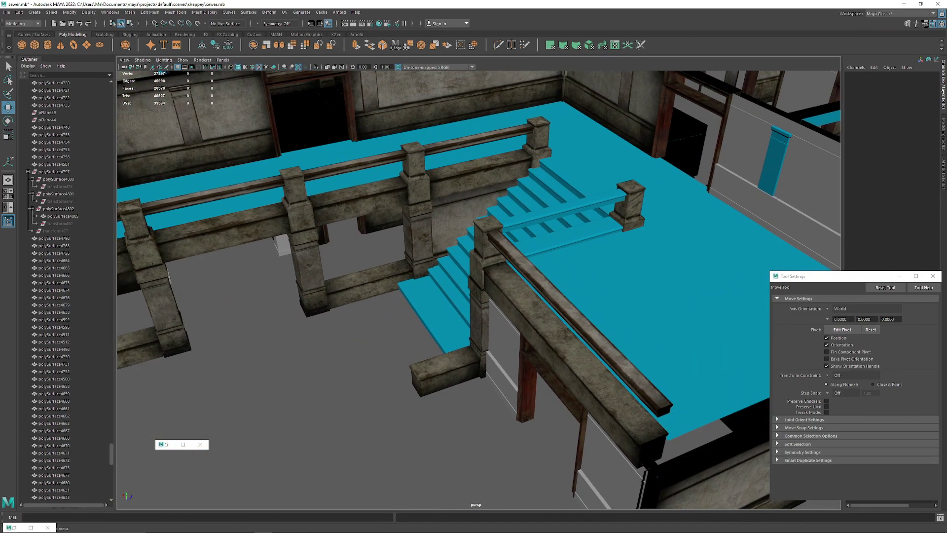
left_click(7, 12)
left_click(34, 41)
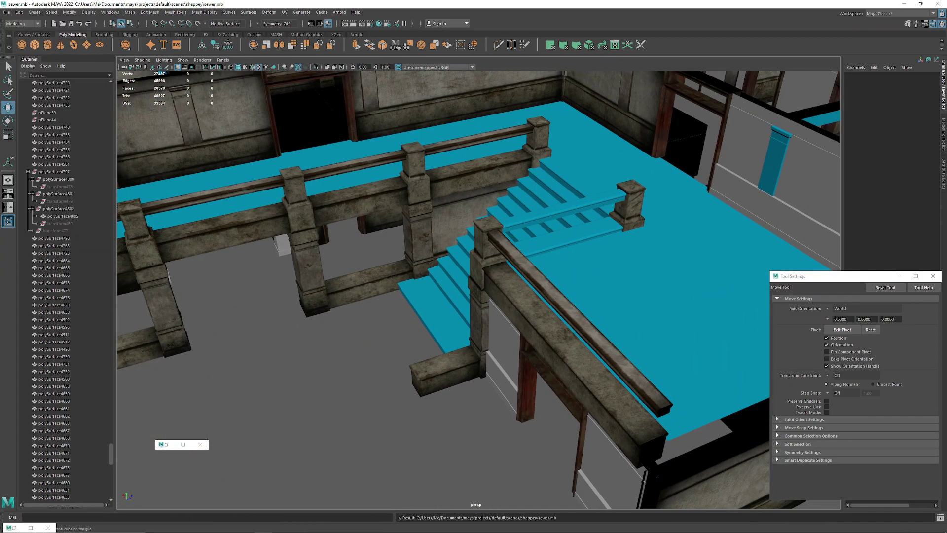
Step: Examine the textured stair pillars, wall panels and walkway balustrade from several angles
left_click_drag(493, 315, 532, 246, "alt")
right_click_drag(532, 246, 622, 256, "alt")
left_click_drag(592, 257, 572, 210, "alt")
middle_click_drag(572, 209, 575, 269, "alt")
left_click_drag(574, 268, 616, 256, "alt")
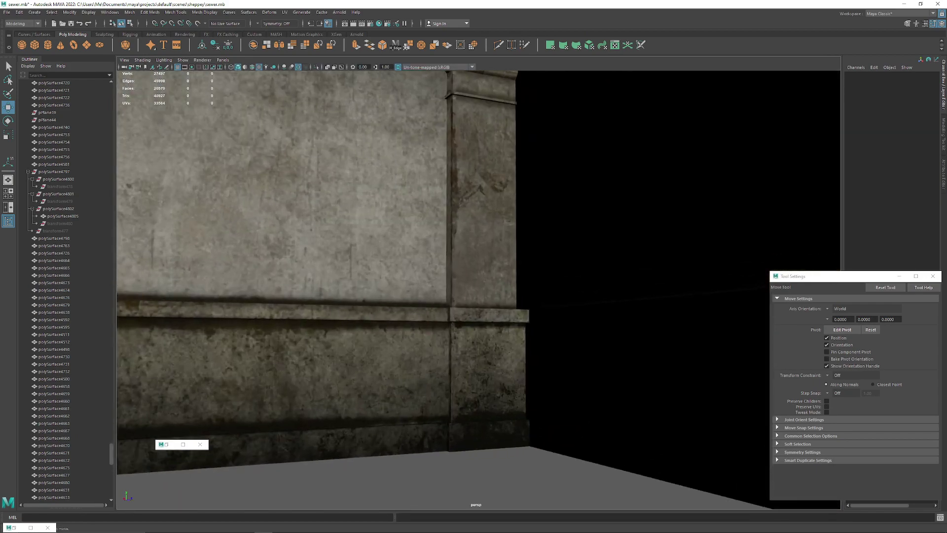
middle_click_drag(616, 257, 609, 362, "alt")
right_click_drag(609, 296, 533, 291, "alt")
left_click_drag(533, 257, 577, 325, "alt")
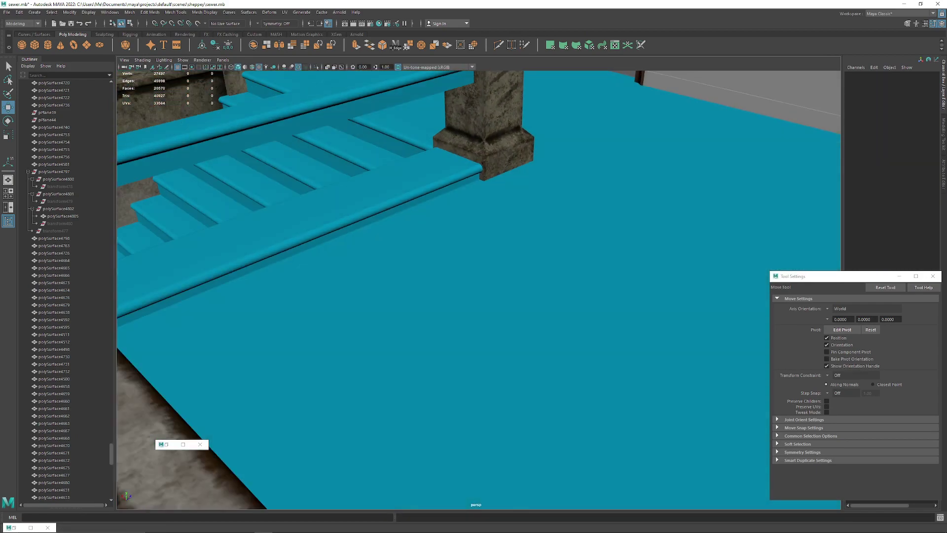
right_click_drag(577, 326, 419, 321, "alt")
middle_click_drag(419, 321, 466, 281, "alt")
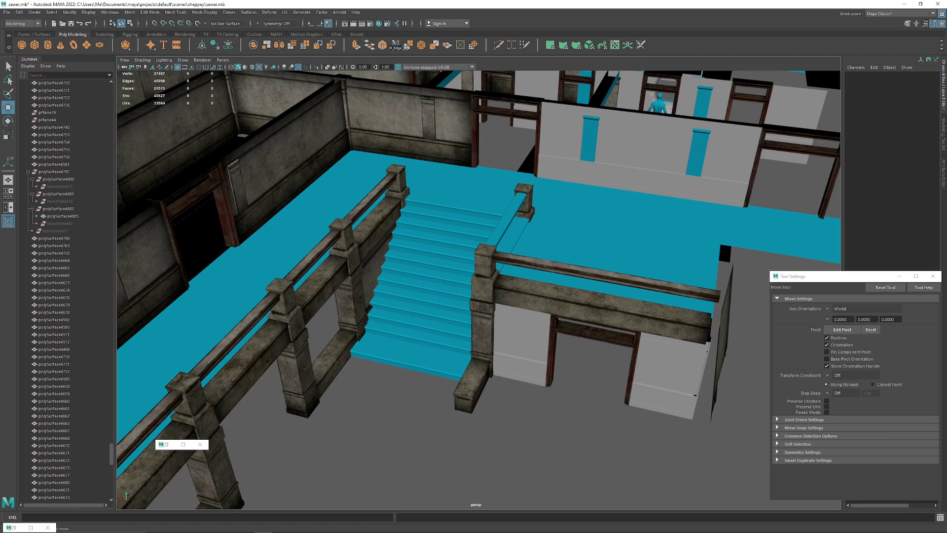
left_click_drag(493, 315, 419, 213, "alt")
right_click_drag(419, 212, 518, 232, "alt")
left_click_drag(518, 232, 547, 246, "alt")
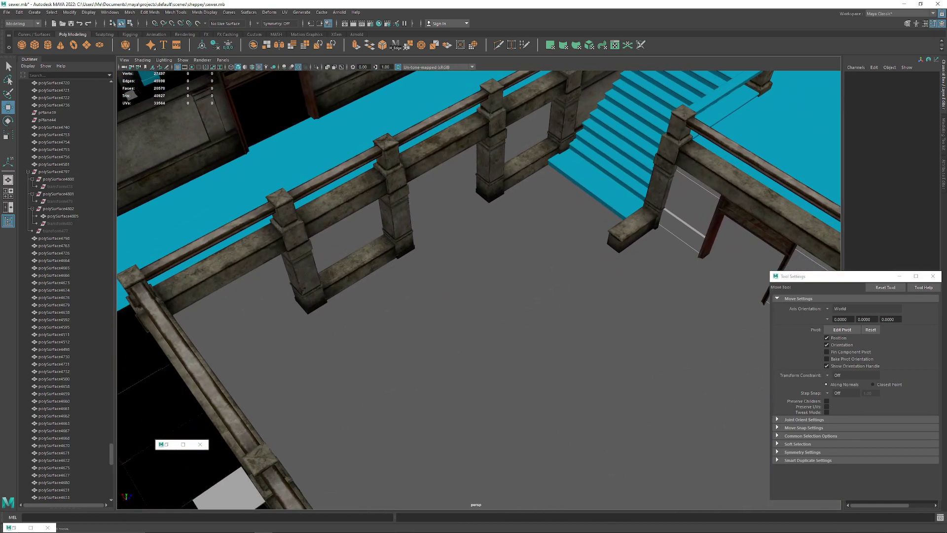
Step: Duplicate the textured railing section at the walkway corner and move the copy across towards the stair landing
left_click(222, 262)
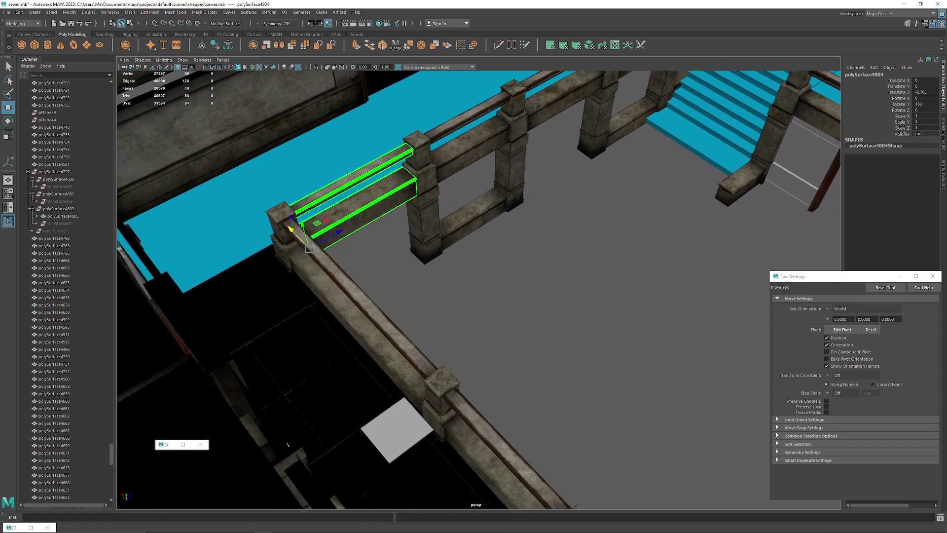
middle_click_drag(444, 276, 364, 312, "alt")
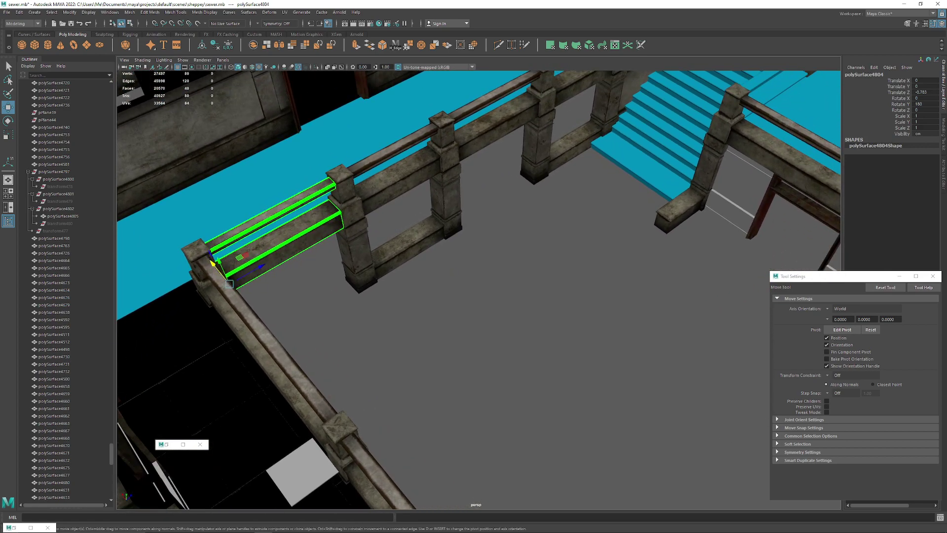
key("ctrl+d")
left_click_drag(213, 263, 626, 200)
middle_click_drag(625, 200, 409, 295, "alt")
left_click_drag(409, 296, 573, 266, "alt")
middle_click_drag(572, 266, 395, 419, "alt")
left_click_drag(395, 420, 491, 413, "alt")
Step: Combine the untextured handrail and lower beam between the two landing pillars into one object
left_click(320, 307)
left_click(301, 261, "shift")
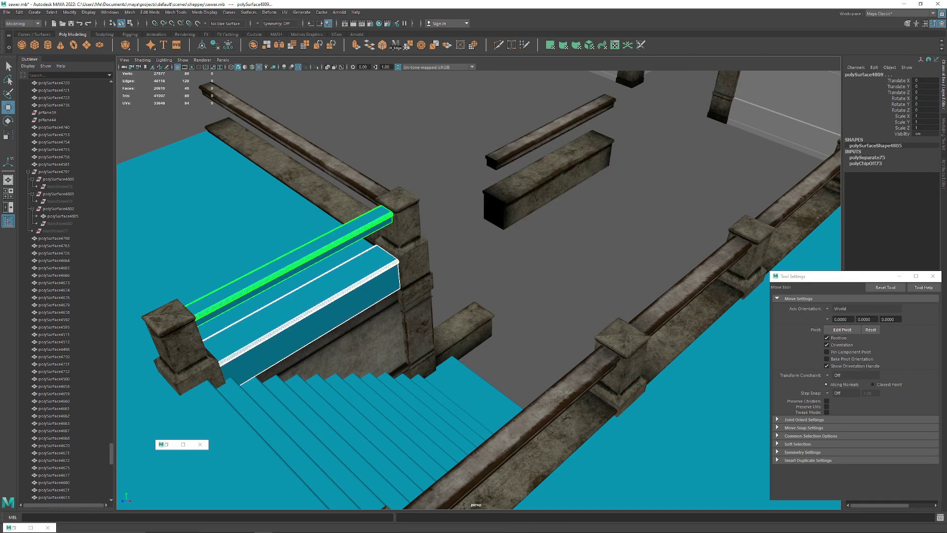
left_click(253, 45)
Step: Place the duplicated railing's pivot at the bottom outer corner of its lower beam and reset the Move tool
middle_click_drag(473, 207, 369, 289, "alt")
scroll(419, 262, "up", 5)
left_click(424, 259)
middle_click_drag(424, 259, 267, 333, "alt")
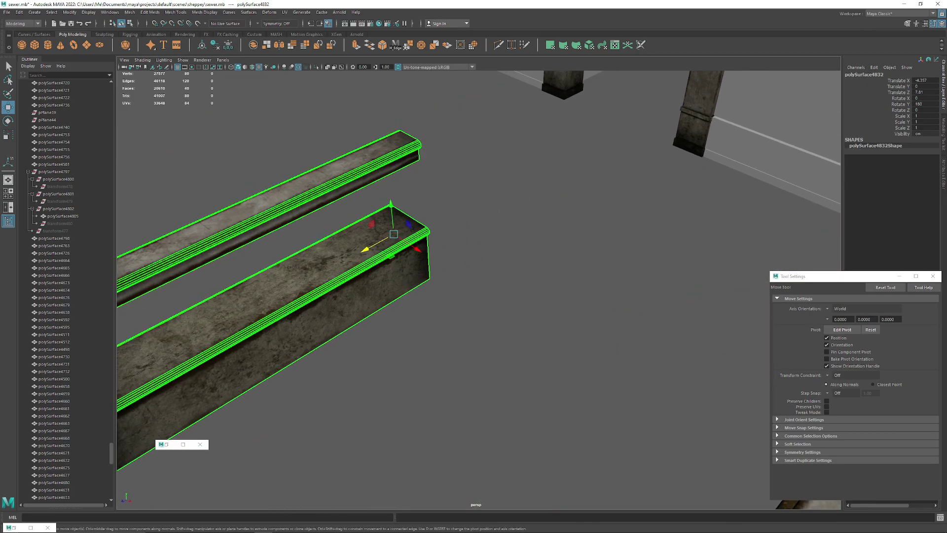
scroll(325, 276, "up", 3)
key("d")
left_click(393, 270)
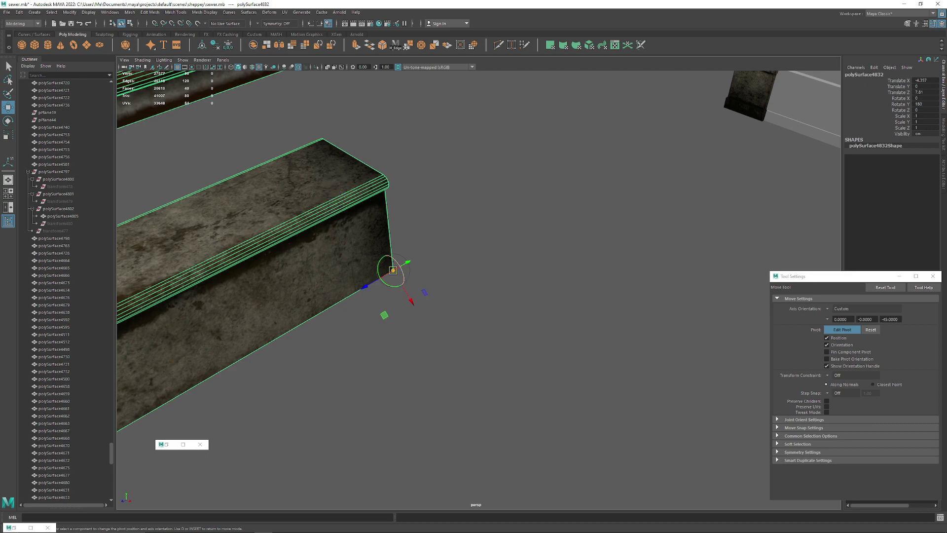
left_click(885, 287)
scroll(478, 290, "down", 5)
middle_click_drag(436, 280, 585, 158, "alt")
left_click(842, 329)
Step: Snap the duplicated railing by its bottom corner onto the matching corner of the untextured railing beside the stairs
scroll(478, 290, "down", 5)
left_click_drag(479, 290, 523, 261, "alt")
scroll(479, 290, "up", 4)
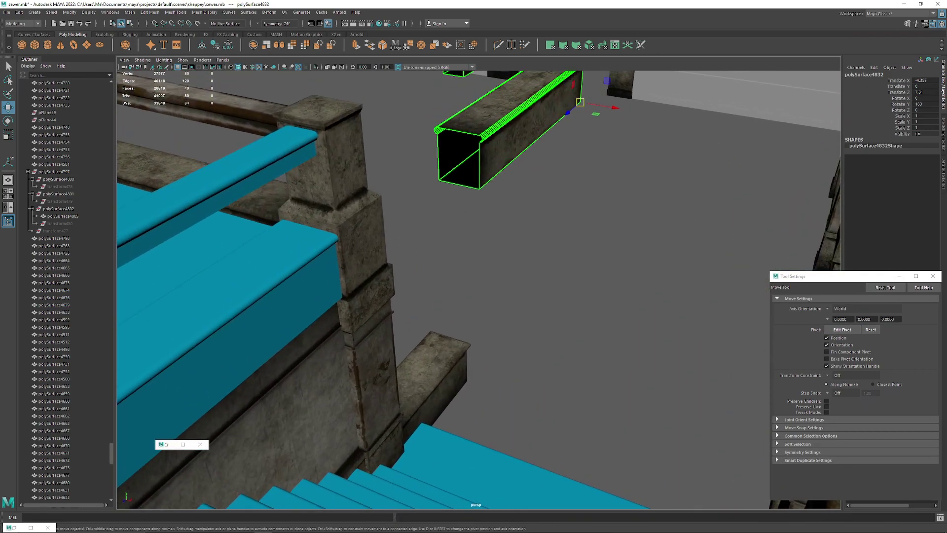
left_click_drag(580, 102, 342, 297)
left_click_drag(493, 296, 385, 311, "alt")
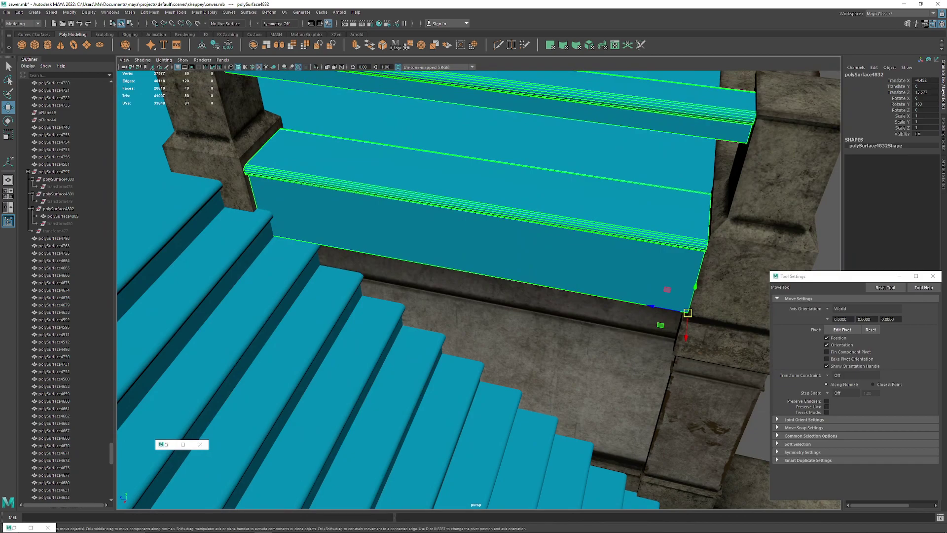
Step: Lift the combined untextured railing clear of the textured copy and delete it
key("ctrl+z")
scroll(464, 247, "down", 4)
middle_click_drag(463, 197, 432, 256, "alt")
left_click_drag(446, 240, 443, 141)
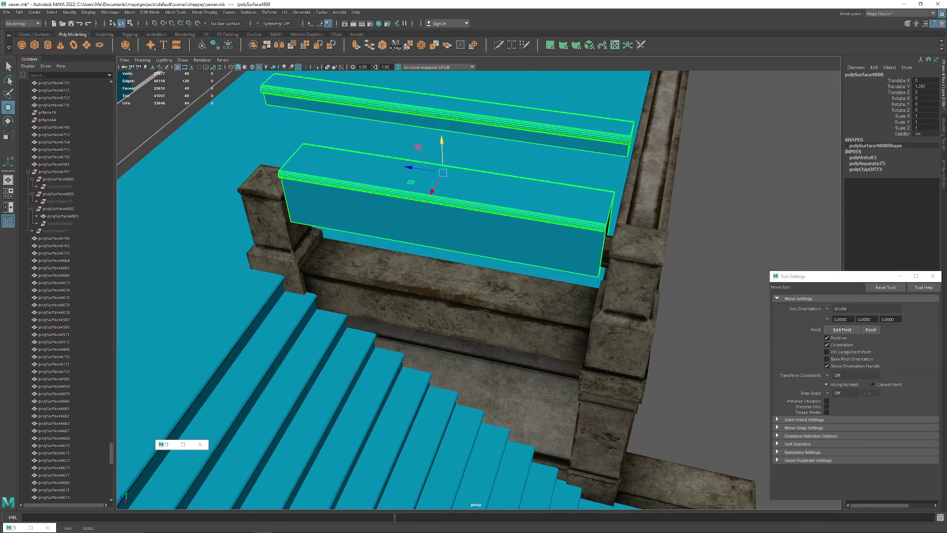
scroll(444, 198, "down", 5)
key("Delete")
left_click_drag(444, 295, 375, 287, "alt")
Step: Examine the replaced landing railing together with the staircase and surrounding building from different sides
key("ctrl+z")
key("ctrl+z")
key("ctrl+z")
key("ctrl+z")
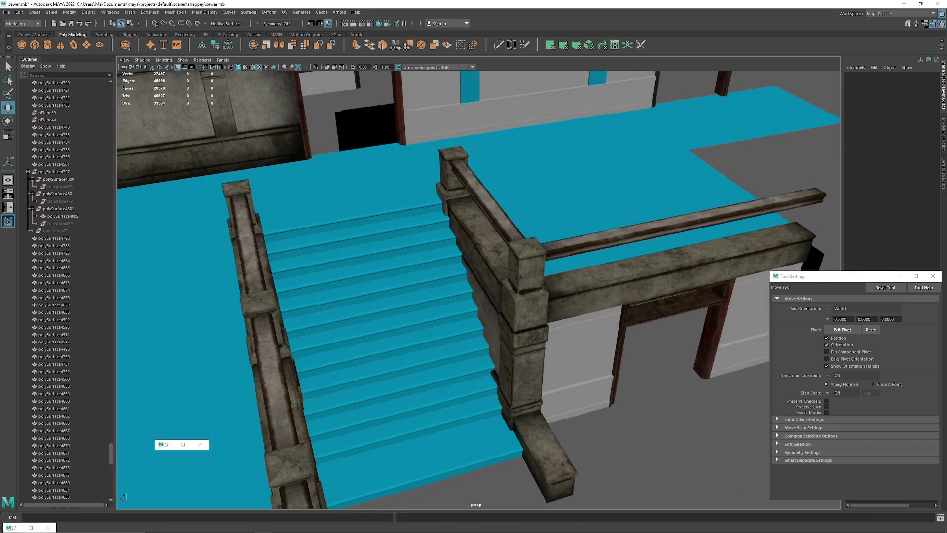
key("ctrl+z")
key("ctrl+z")
key("ctrl+z")
key("ctrl+z")
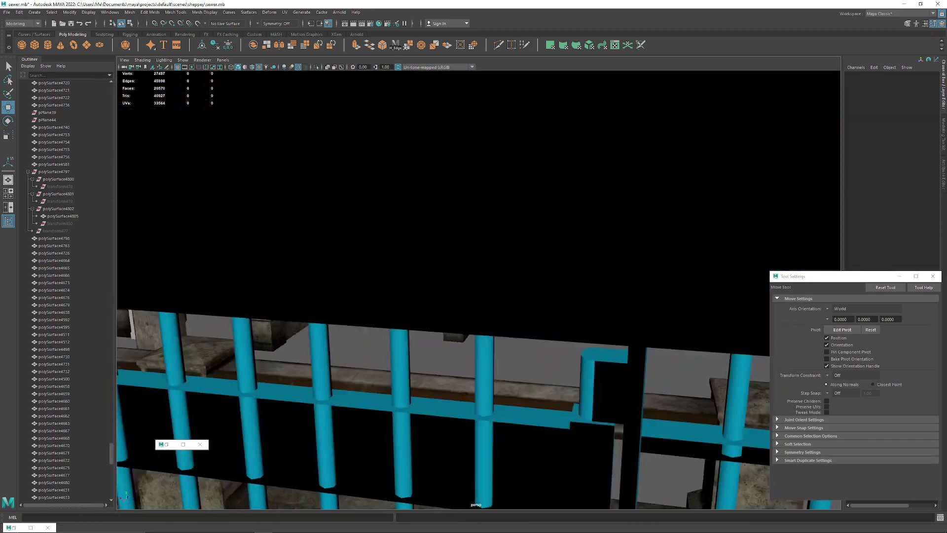
key("ctrl+z")
key("ctrl+z")
key("ctrl+z")
key("ctrl+z")
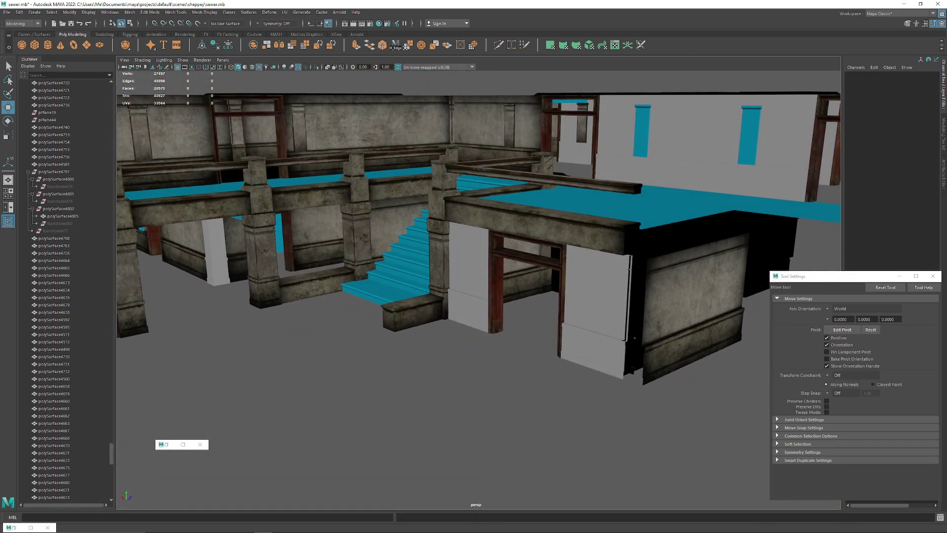
key("ctrl+z")
key("ctrl+z")
key("ctrl+z")
key("ctrl+z")
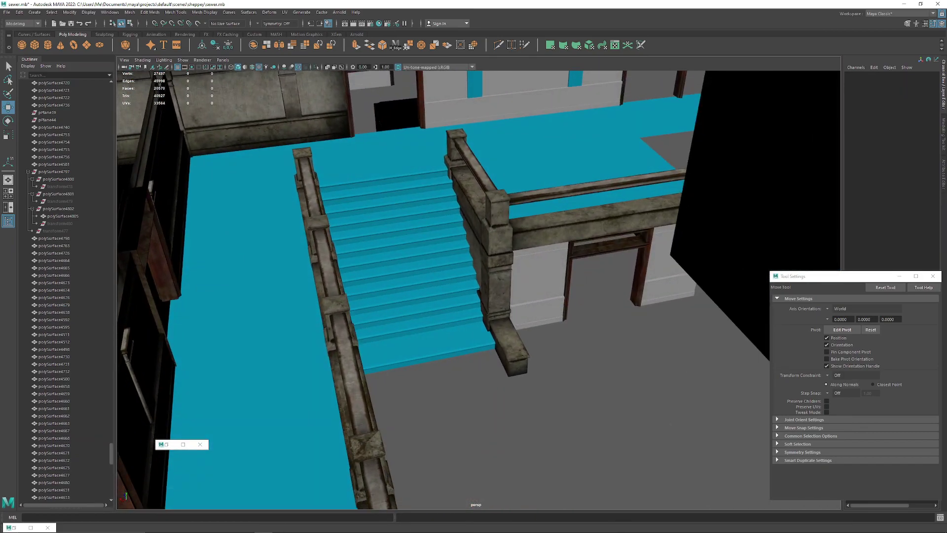
Step: Examine the textured walkway, railings, stairs and surrounding rooms of the building from several angles
key("ctrl+z")
key("ctrl+z")
key("ctrl+z")
key("ctrl+z")
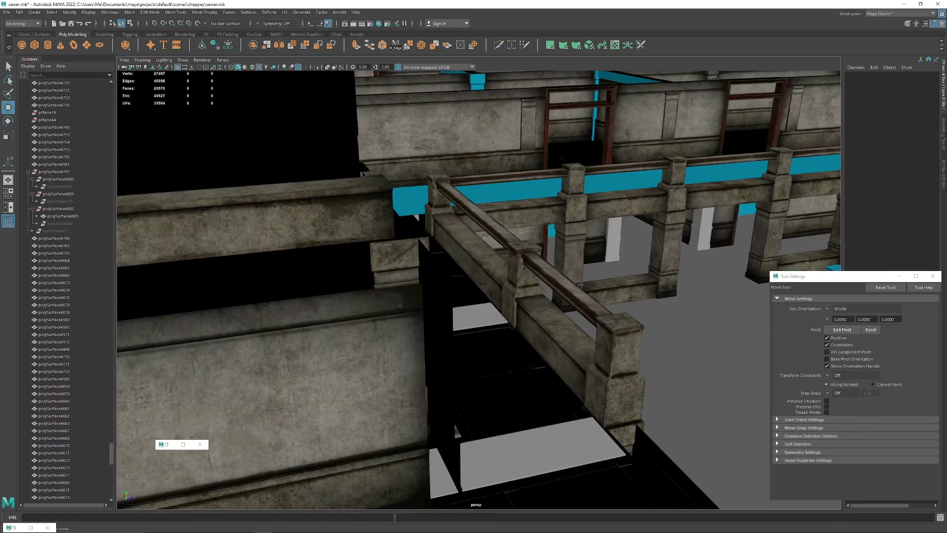
key("ctrl+z")
key("ctrl+z")
key("ctrl+z")
key("ctrl+z")
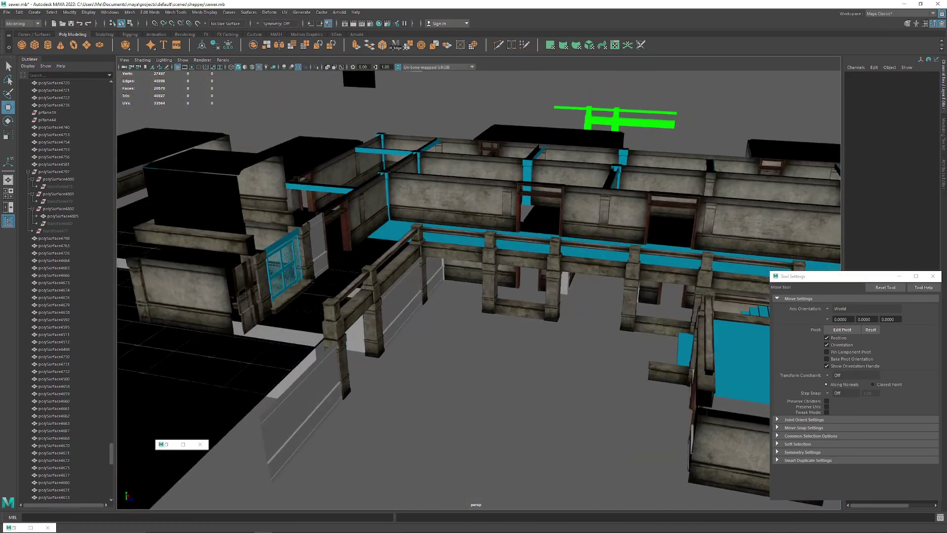
key("ctrl+z")
key("ctrl+z")
key("ctrl+z")
key("ctrl+z")
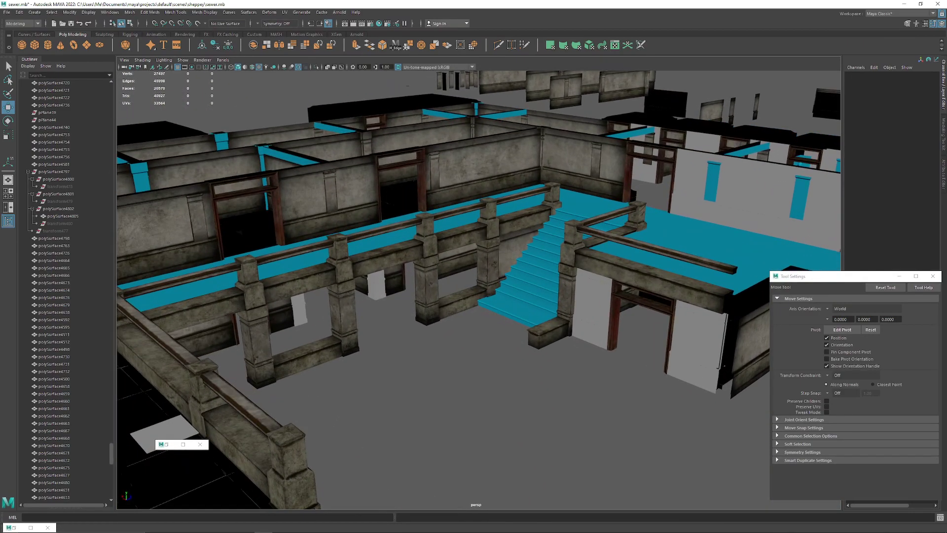
key("ctrl+z")
key("ctrl+z")
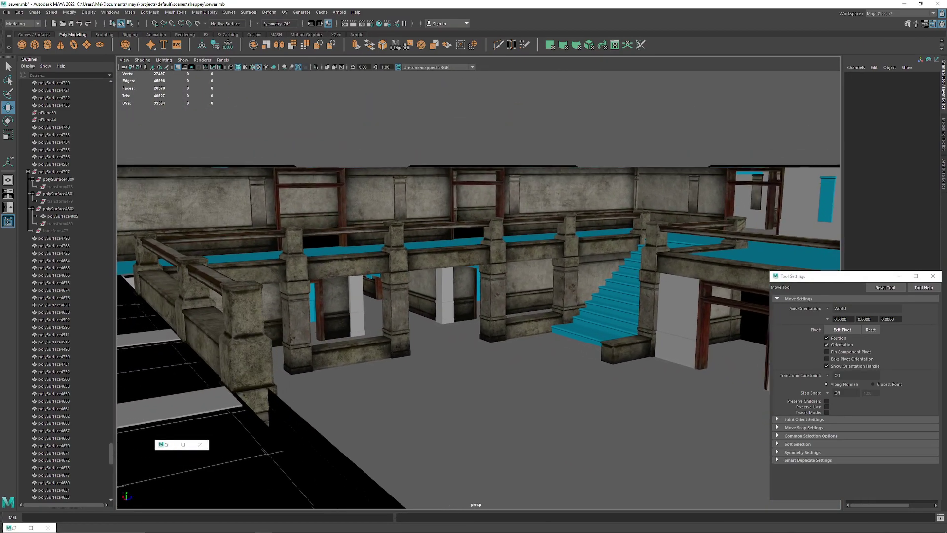
Step: Save the building scene under its current file name
left_click(7, 12)
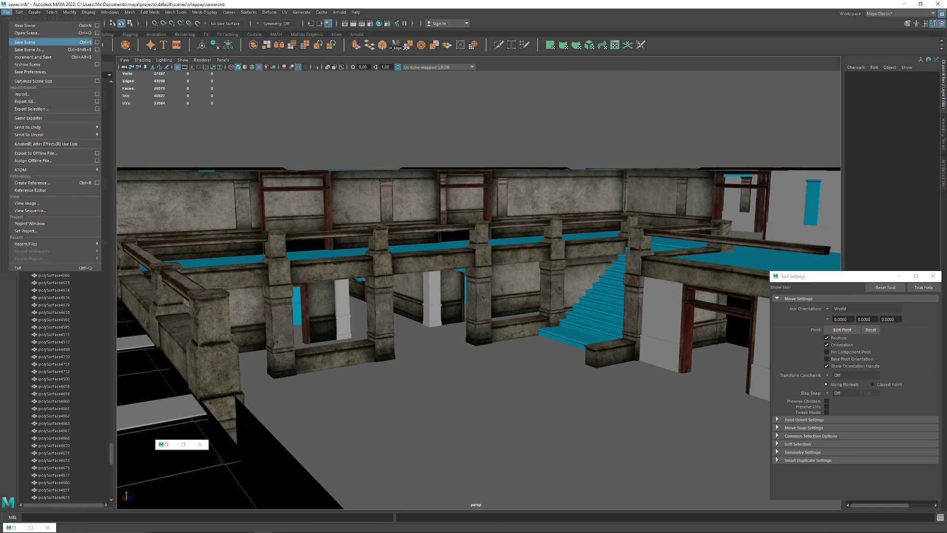
left_click(23, 41)
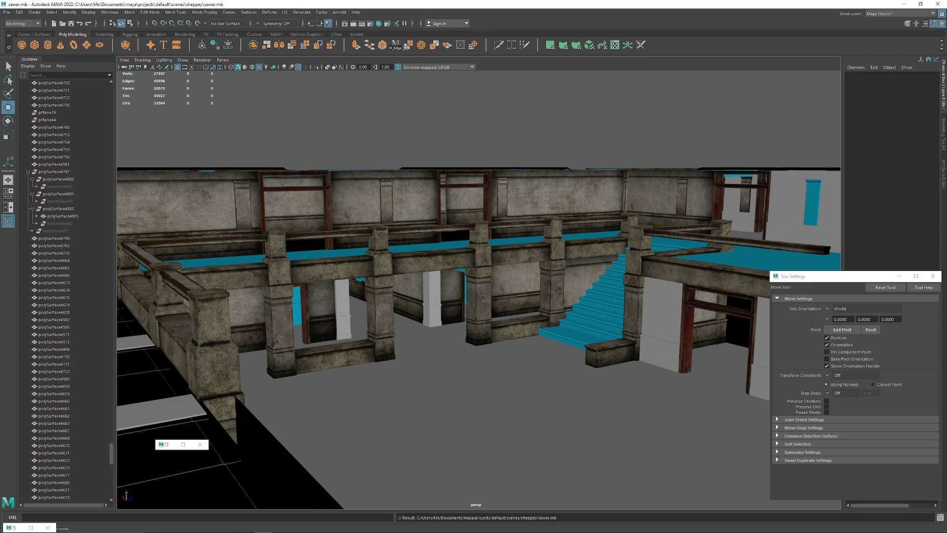
Step: Combine the walkway stairs and the far stair flight into one mesh and assign it the default lambert1 material
left_click_drag(474, 276, 296, 316, "alt")
left_click(464, 301)
middle_click_drag(296, 315, 429, 459, "alt")
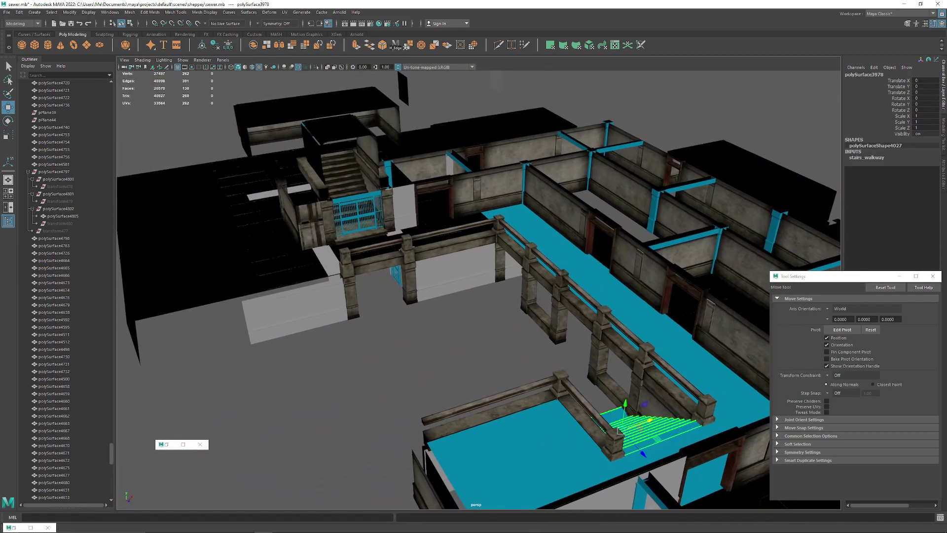
left_click(344, 195, "shift")
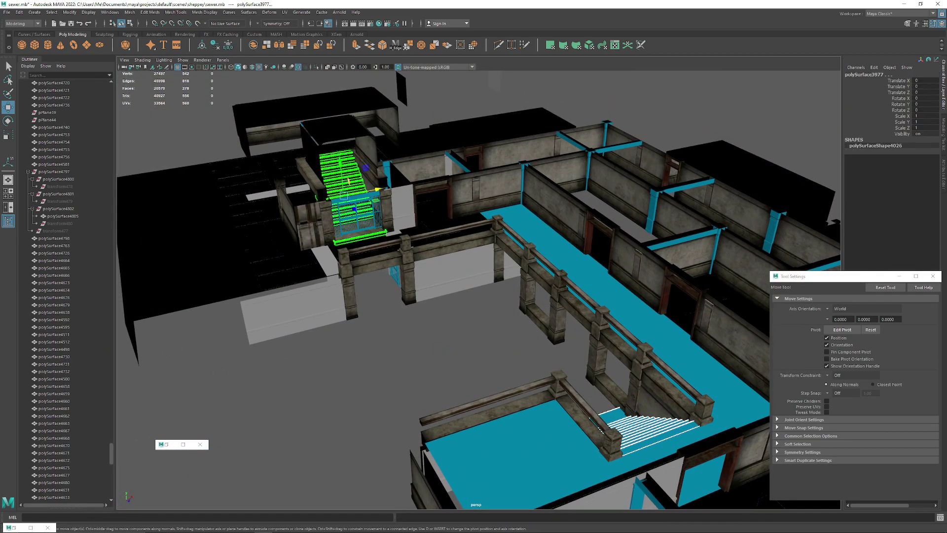
left_click_drag(444, 296, 486, 276, "alt")
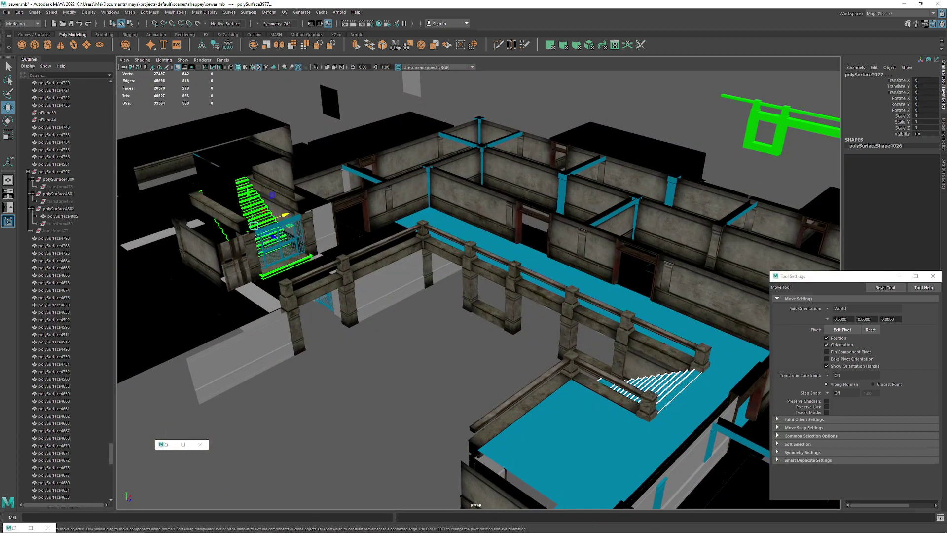
middle_click_drag(486, 276, 478, 278, "alt")
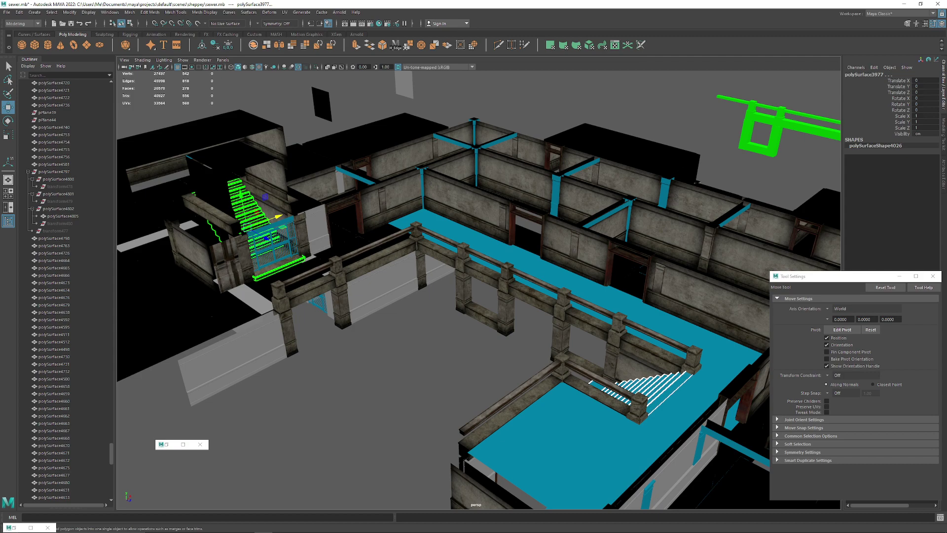
left_click(253, 45)
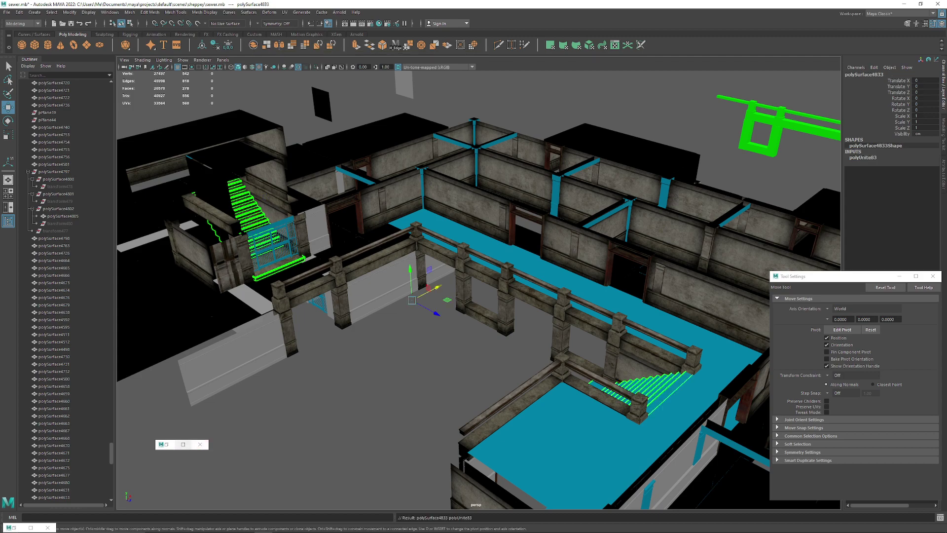
right_click_drag(251, 203, 303, 412)
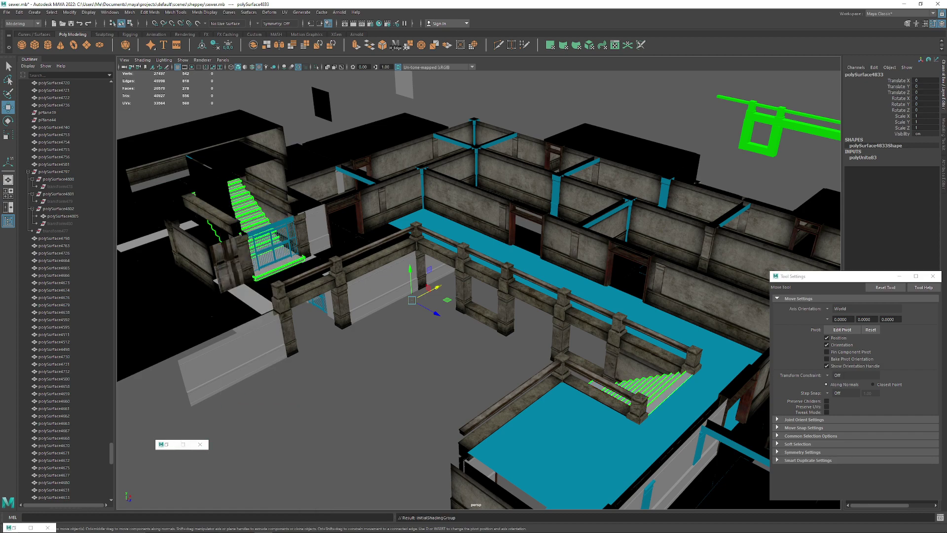
left_click(236, 441)
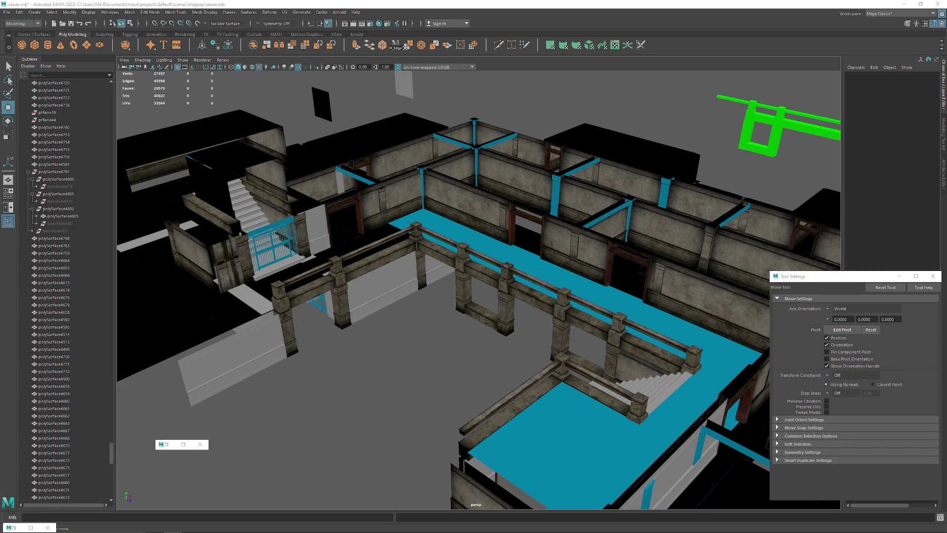
Step: Check the baked ambient occlusion image stairs_ao.png, close it and review the stairs in the scene
key("alt+Tab")
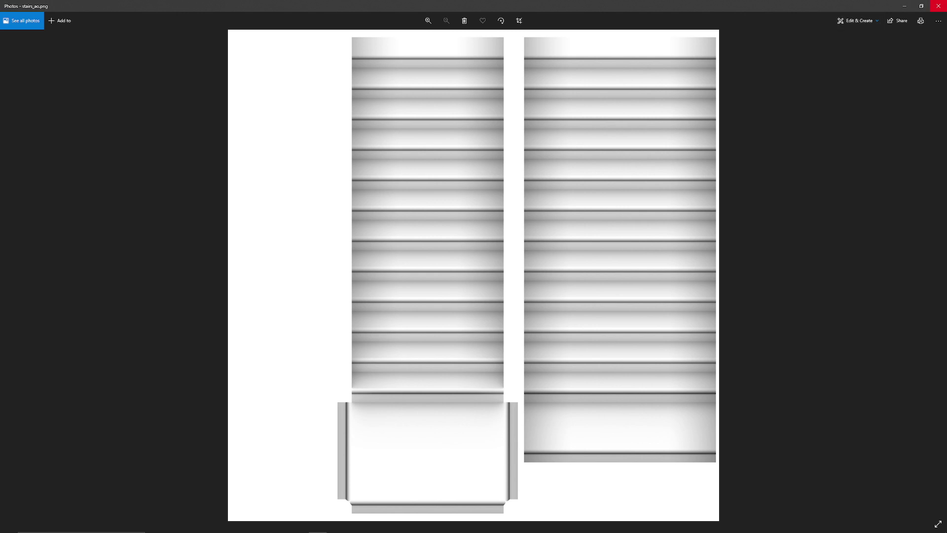
left_click(938, 6)
left_click_drag(434, 306, 705, 311, "alt")
right_click_drag(463, 306, 543, 318, "alt")
Step: Switch to Adobe Substance 3D Painter and save the railing project
mouse_move(228, 530)
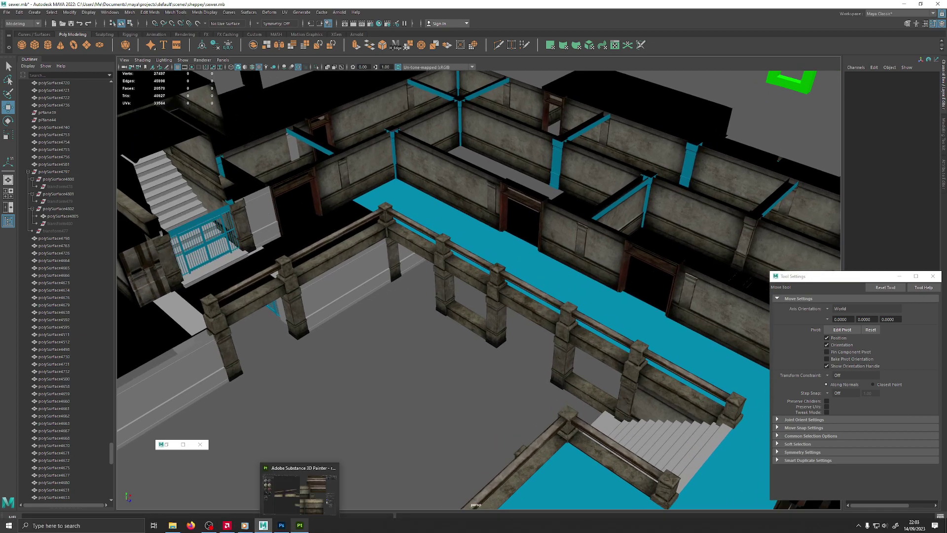
left_click(300, 525)
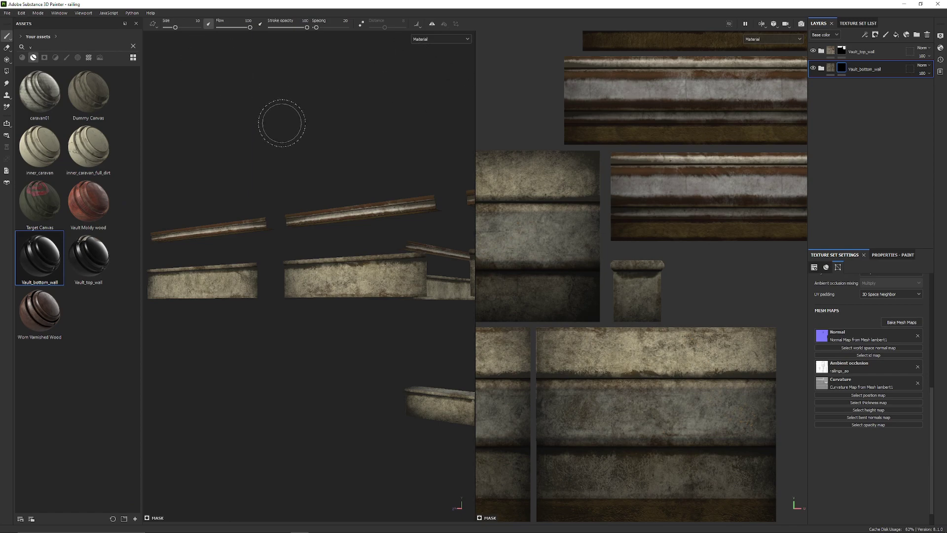
left_click(7, 13)
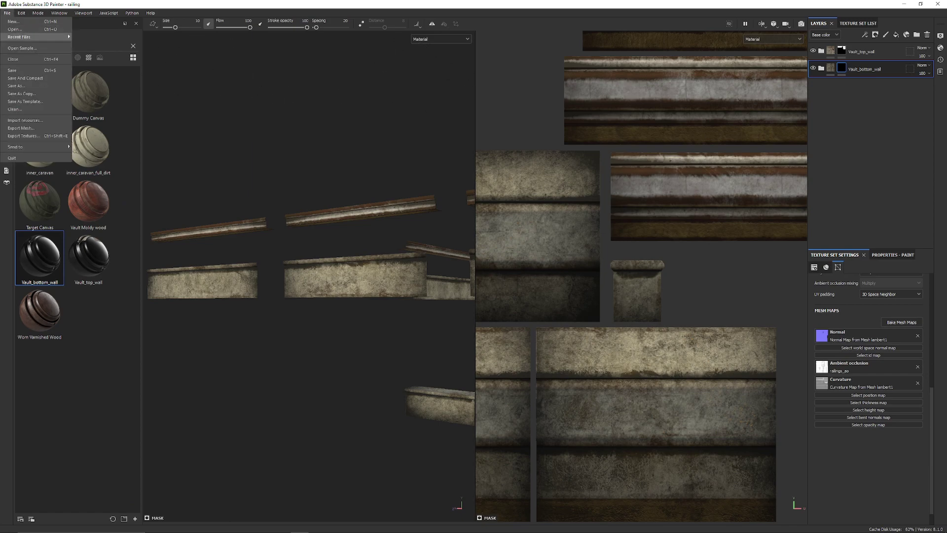
left_click(23, 70)
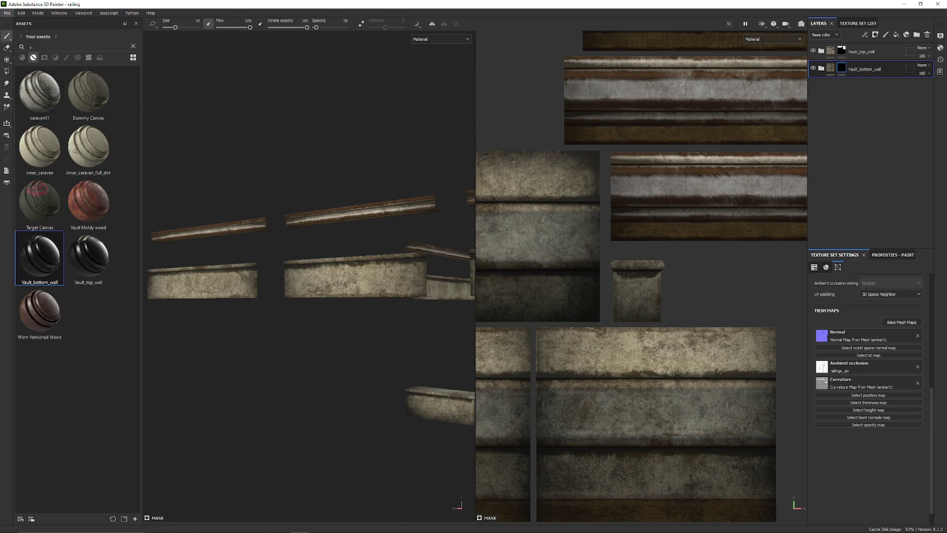
Step: Start a new project with a document resolution of 2048 and per-fragment tangent space computation turned off
left_click(7, 13)
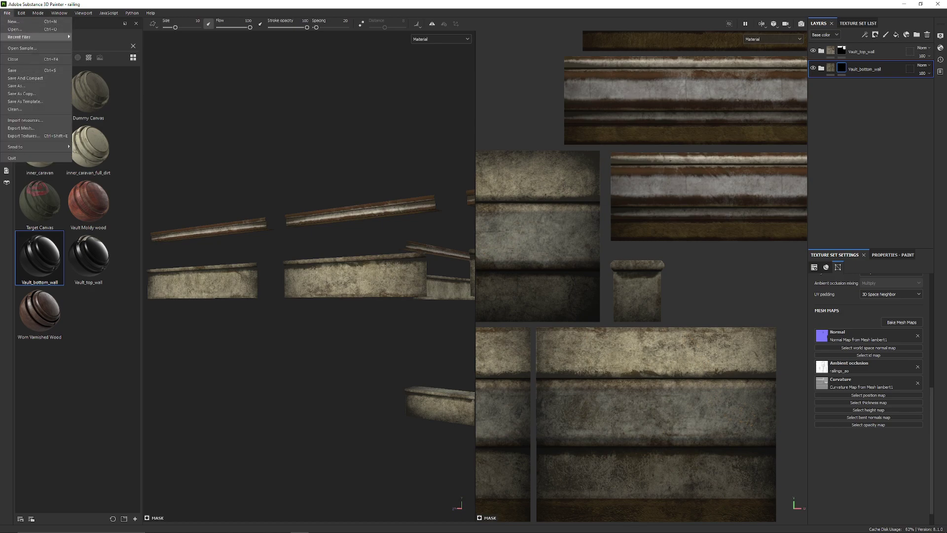
left_click(14, 21)
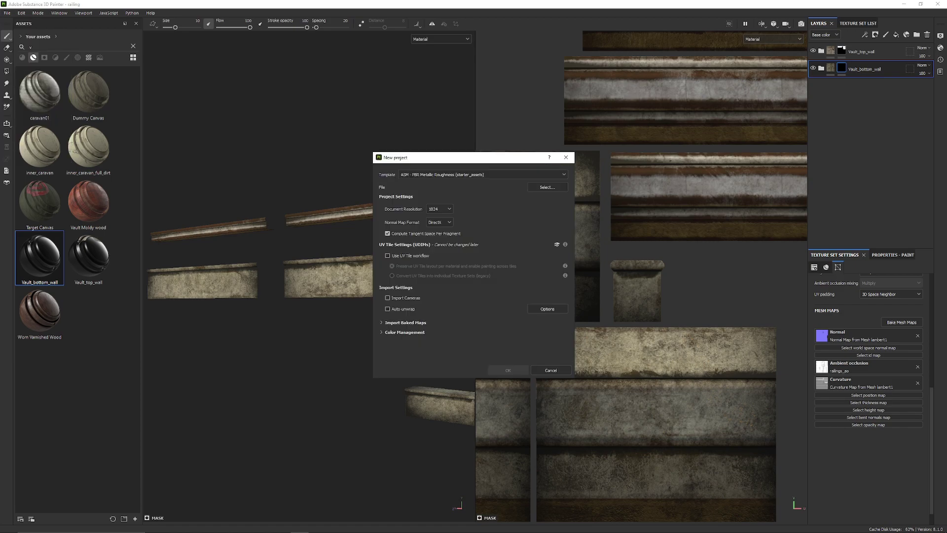
left_click(439, 209)
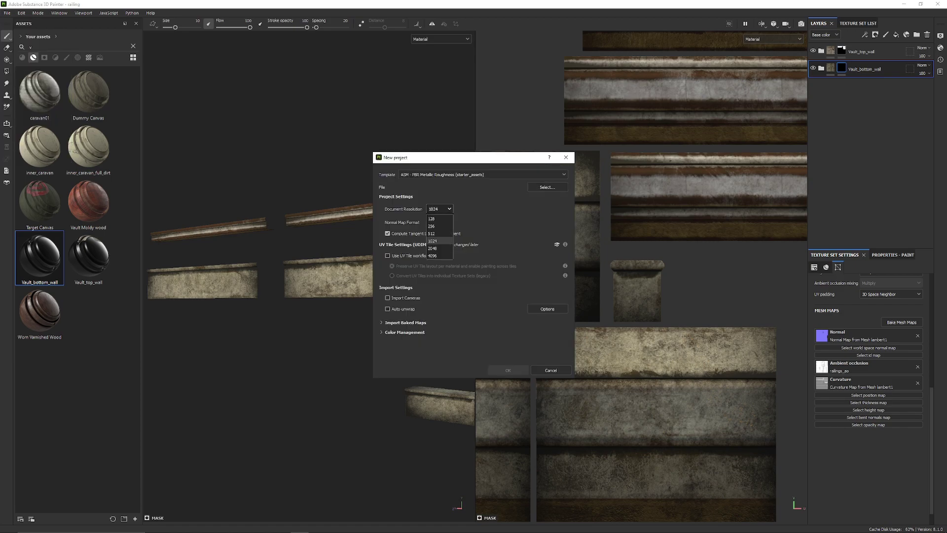
left_click(436, 248)
left_click(388, 234)
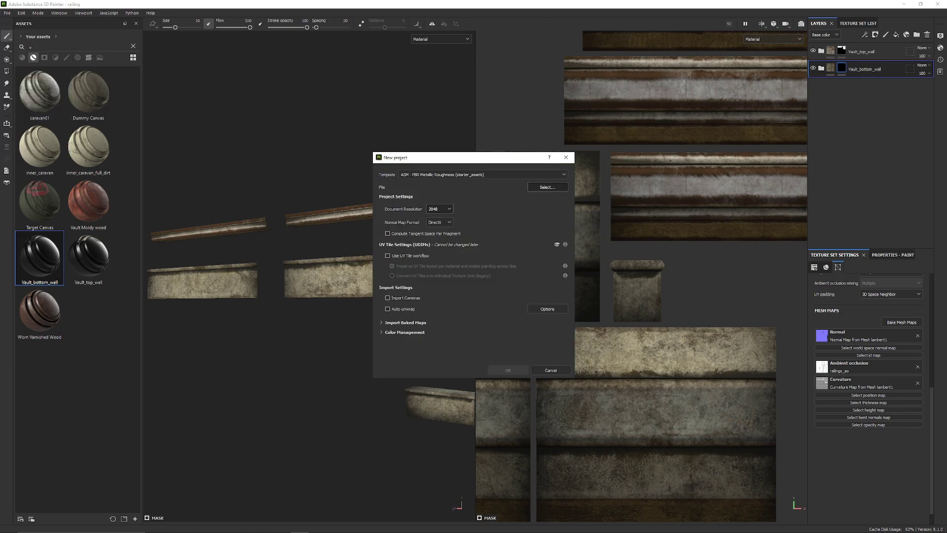
Step: Choose stairs.fbx from the Vault folder as the new project's mesh
left_click(547, 187)
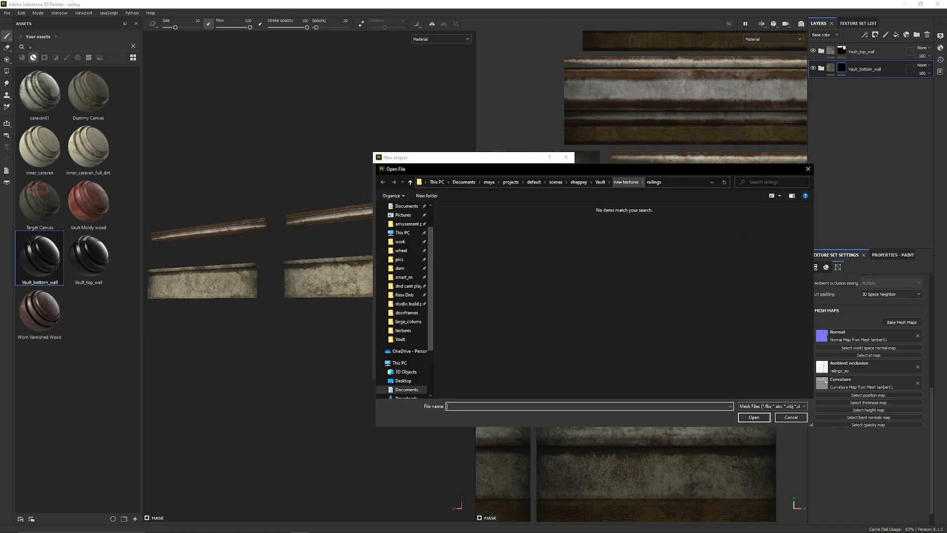
left_click(601, 182)
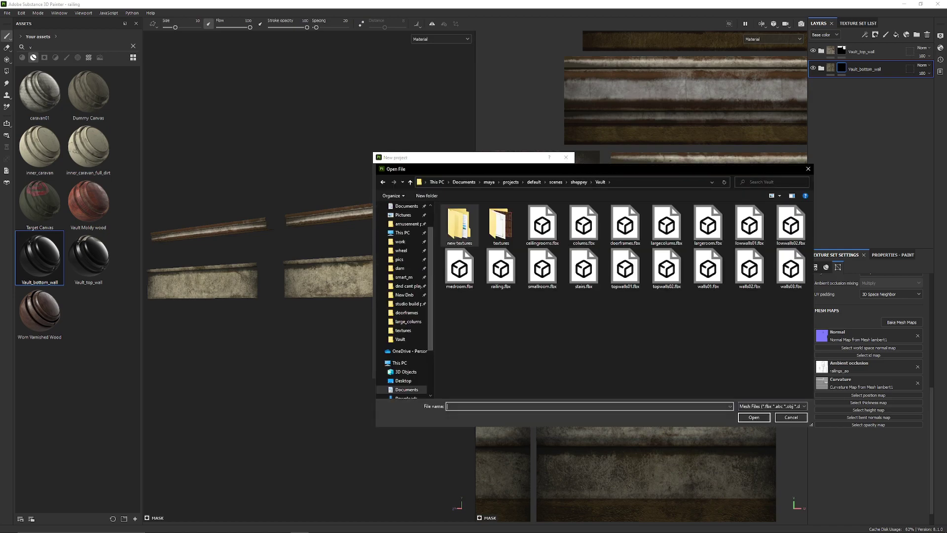
left_click(583, 268)
left_click(754, 417)
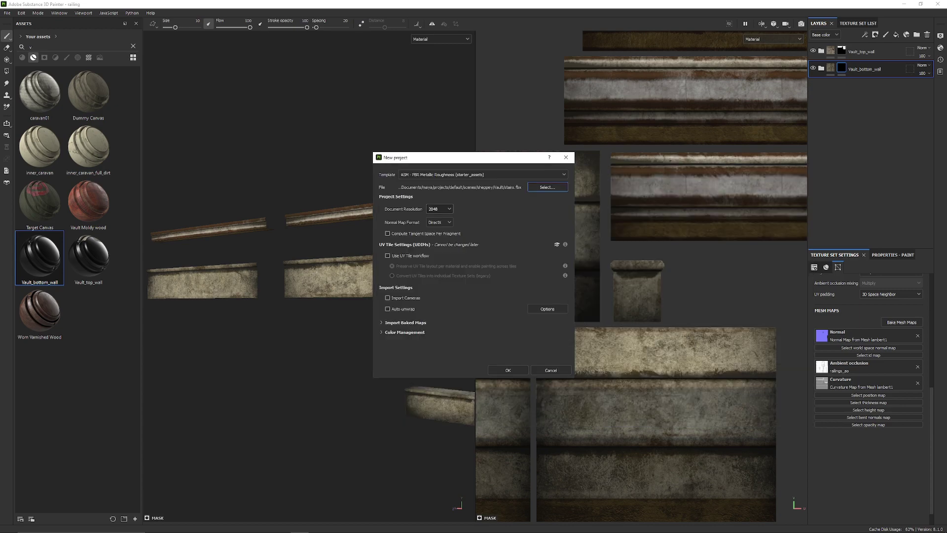
Step: Add stairs_ao.png from the Vault textures folder as an imported baked map and create the project
left_click(405, 322)
left_click(499, 335)
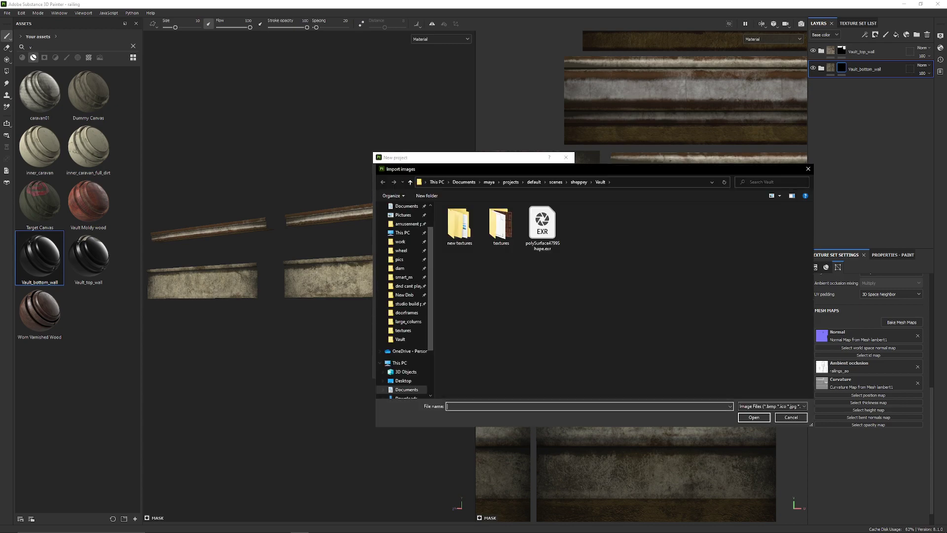
double_click(500, 224)
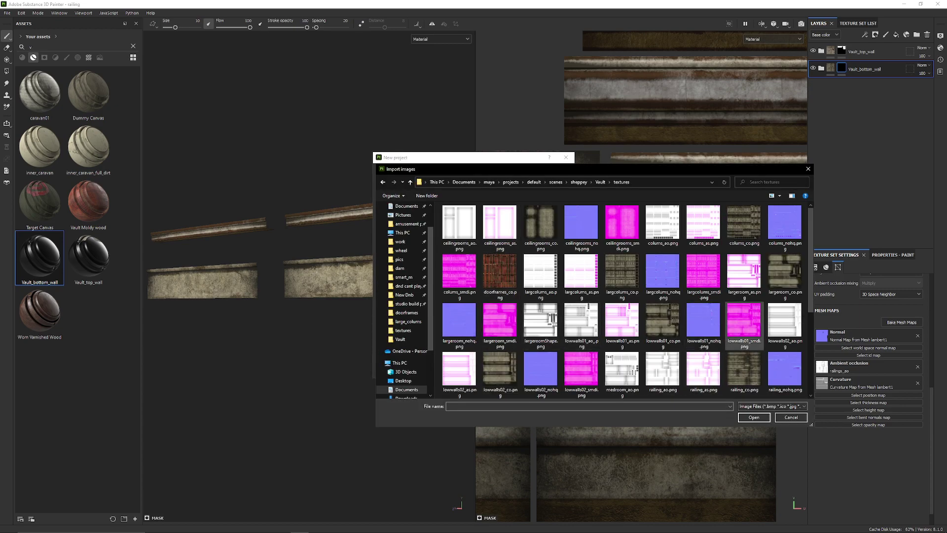
scroll(627, 301, "down", 3)
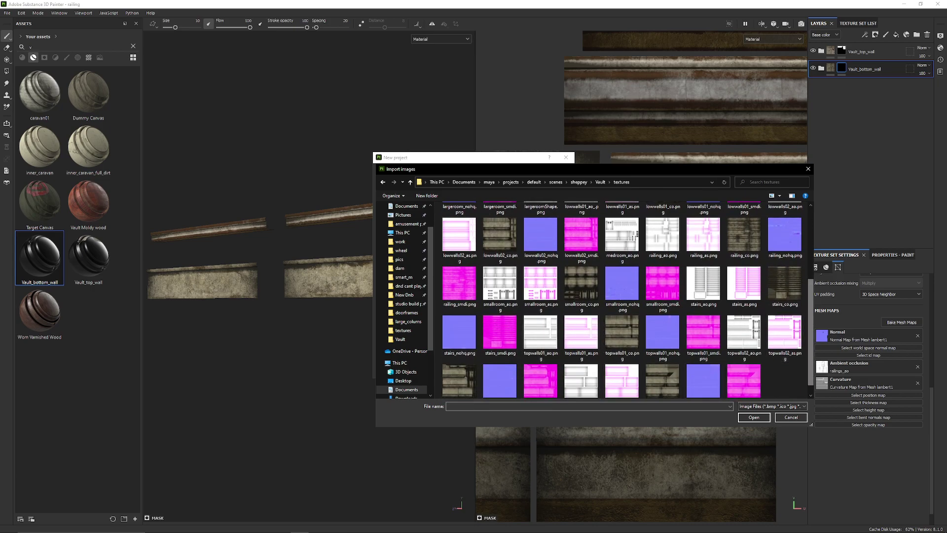
scroll(627, 299, "down", 1)
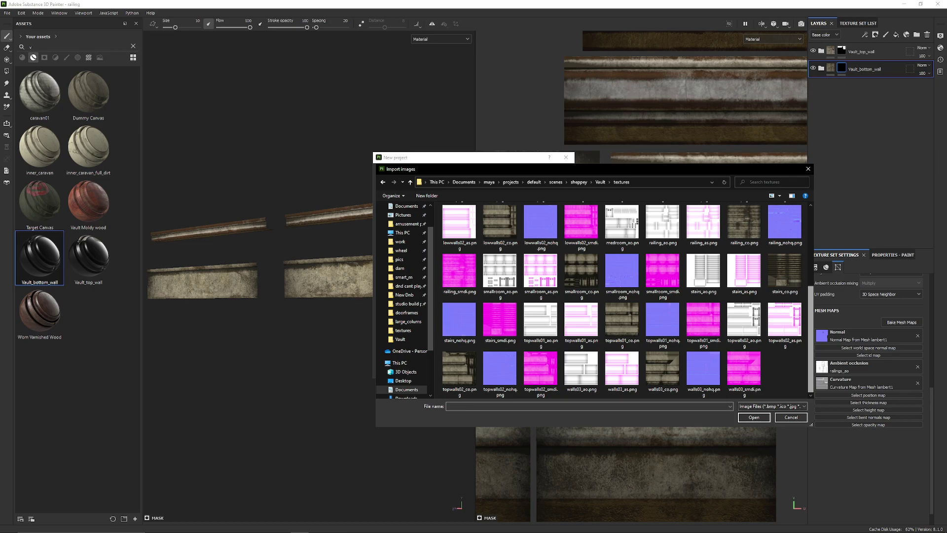
left_click(703, 271)
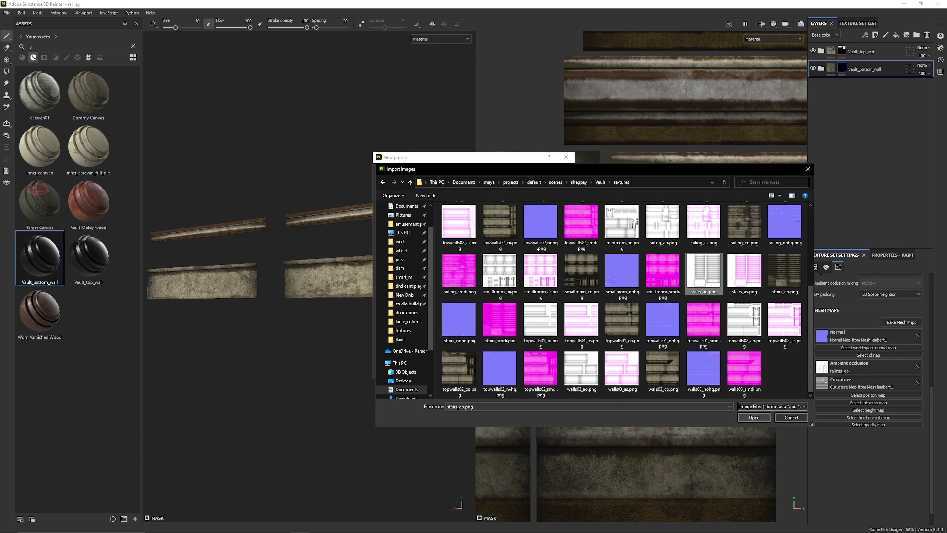
key("Return")
left_click(508, 369)
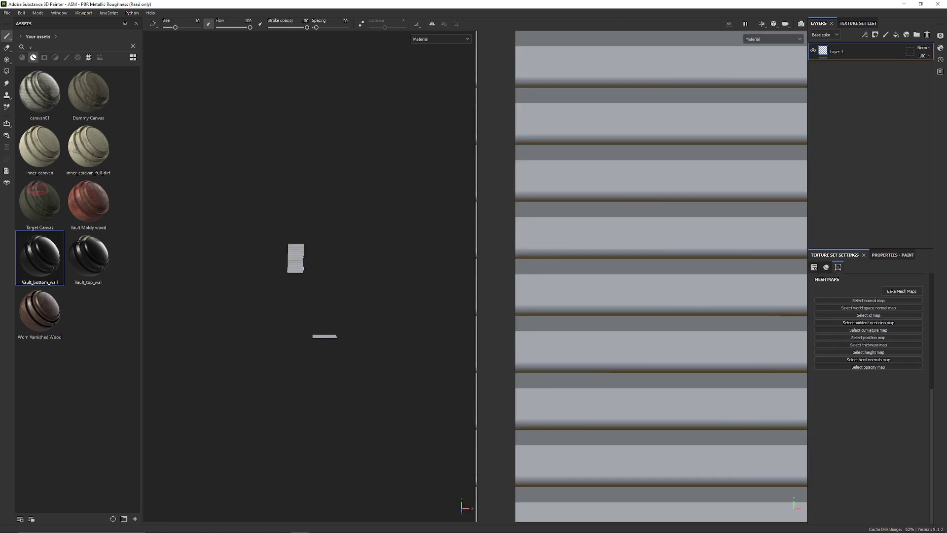
Step: Delete the default Layer 1 from the stairs project
middle_click_drag(641, 340, 644, 316, "alt")
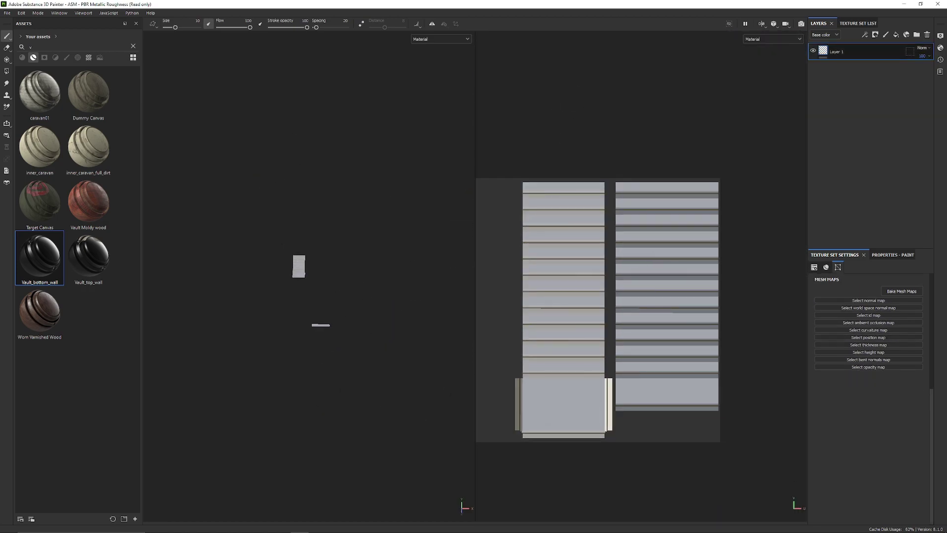
left_click(927, 35)
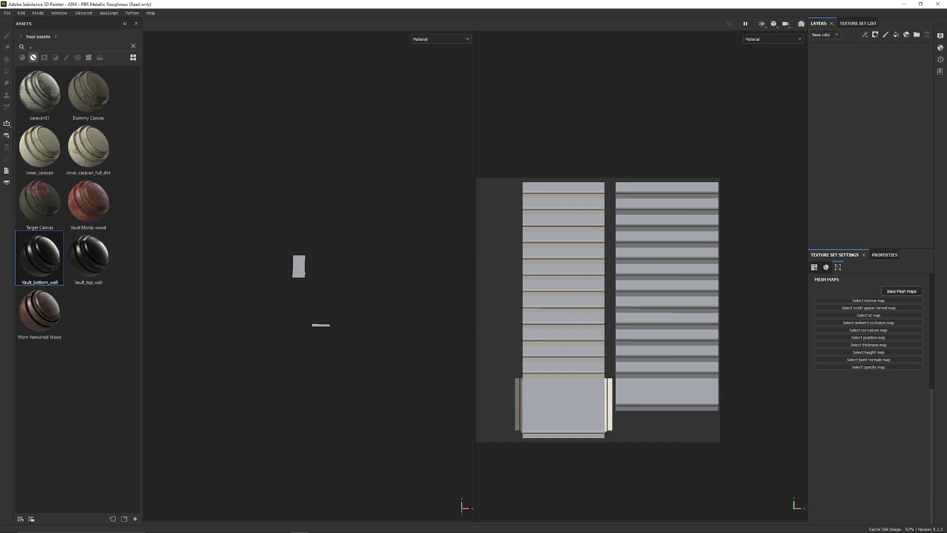
Step: Add User1 and Diffuse channels to the stairs texture set
left_click(884, 255)
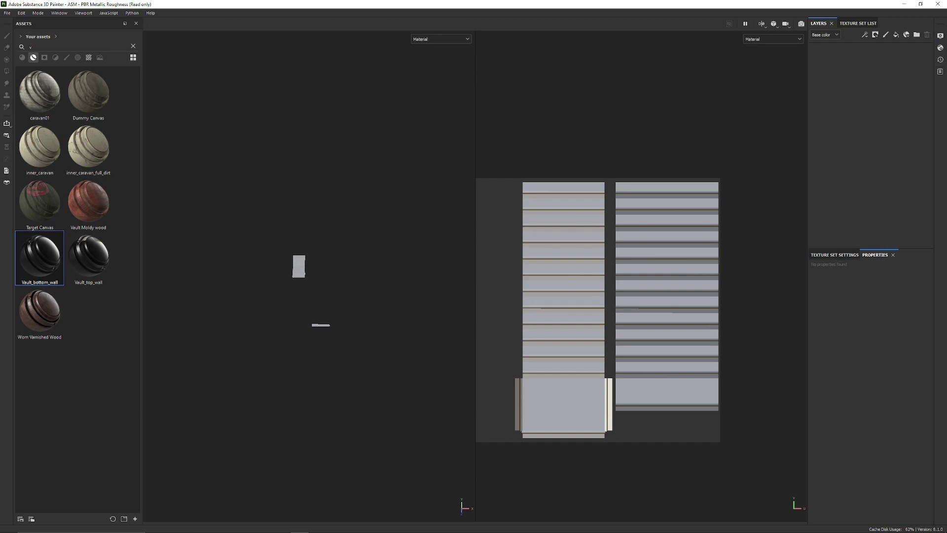
left_click(834, 255)
left_click_drag(931, 454, 931, 338)
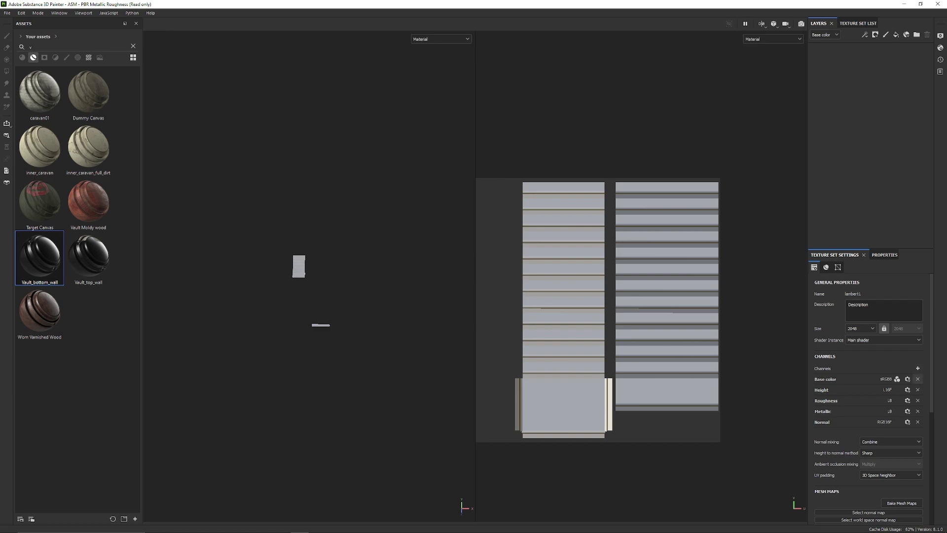
left_click(918, 368)
mouse_move(908, 528)
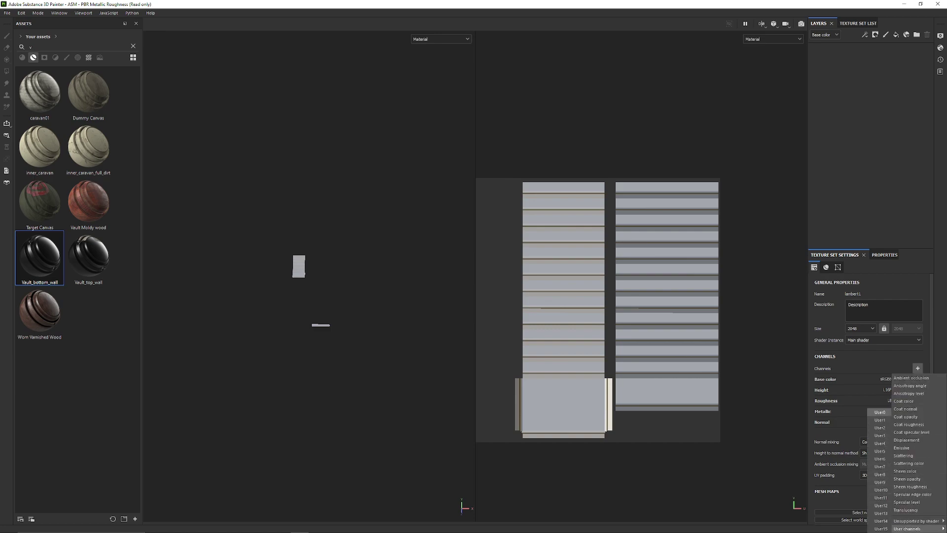
left_click(880, 419)
left_click(918, 368)
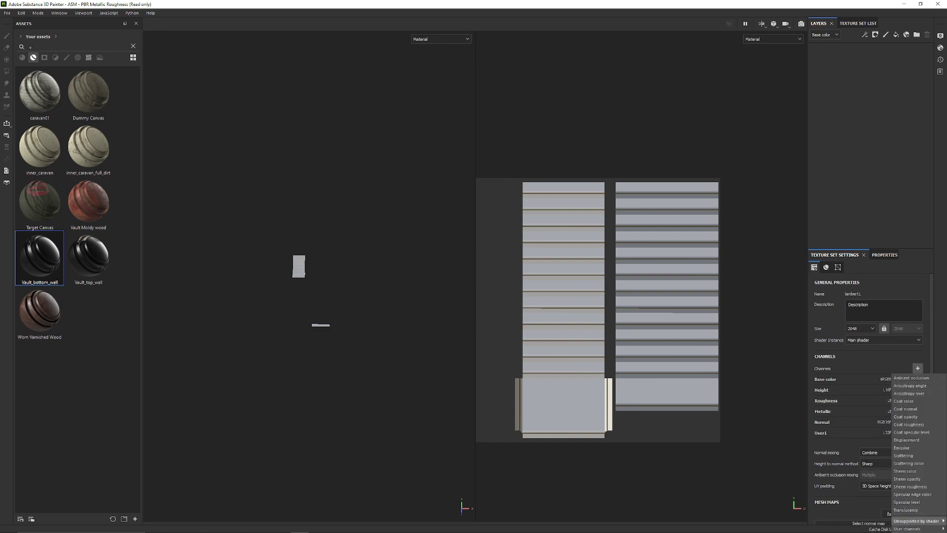
mouse_move(916, 521)
left_click(868, 481)
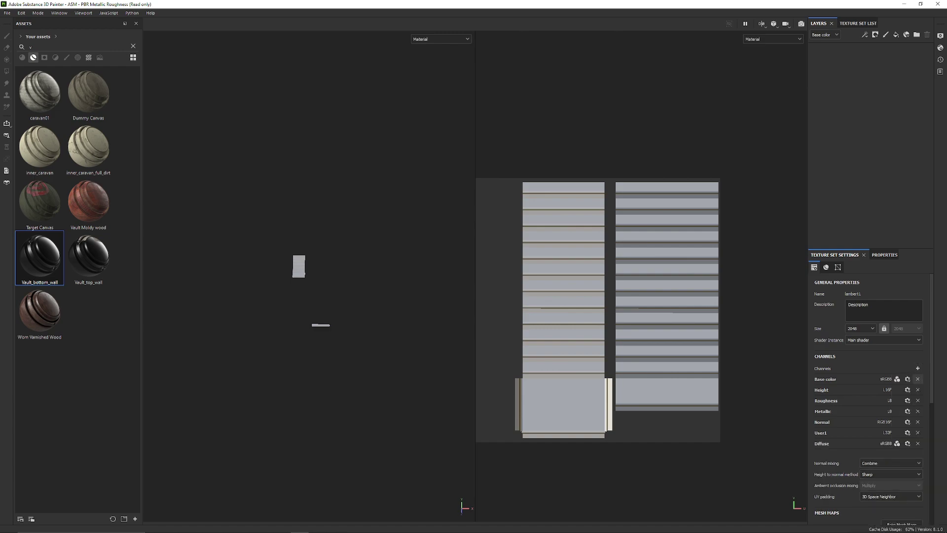
Step: Add Glossiness and Specular channels to the stairs texture set
left_click(917, 368)
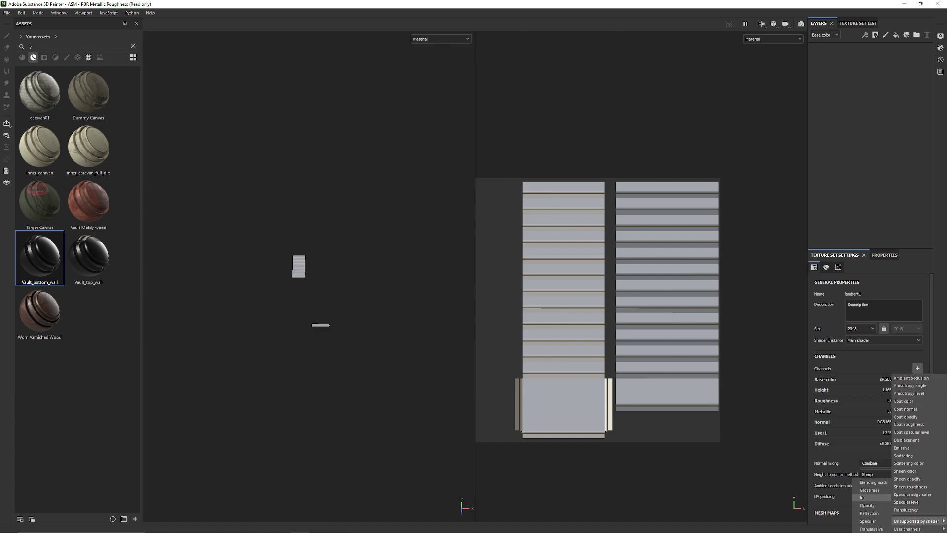
left_click(871, 489)
left_click(918, 368)
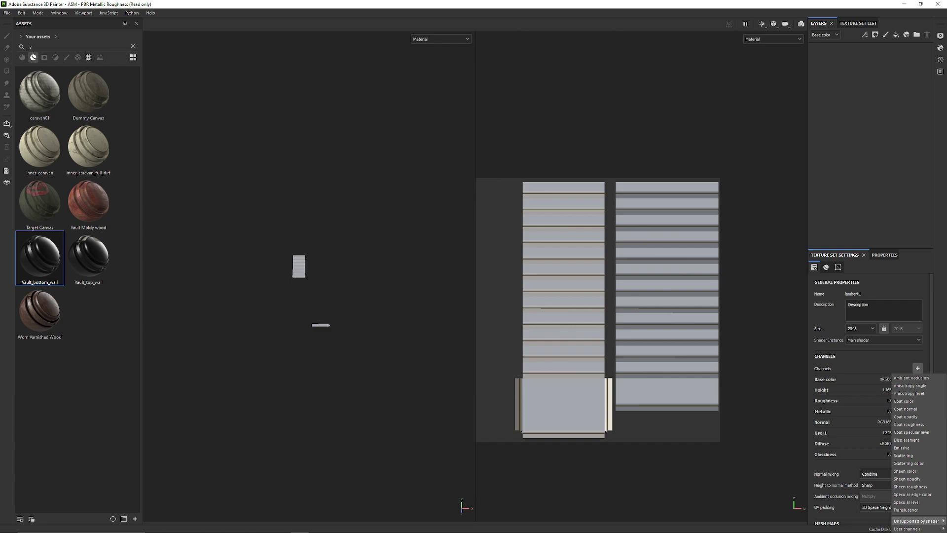
mouse_move(916, 521)
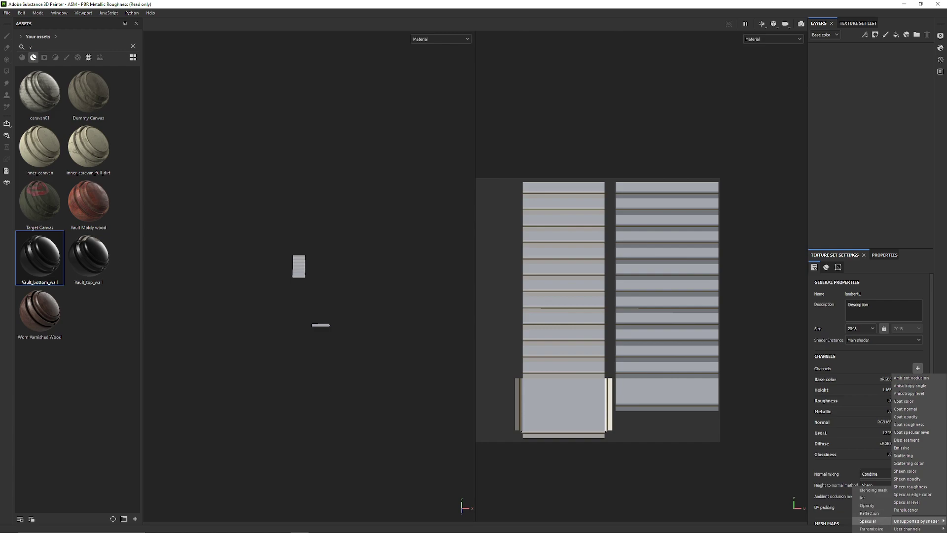
left_click(868, 521)
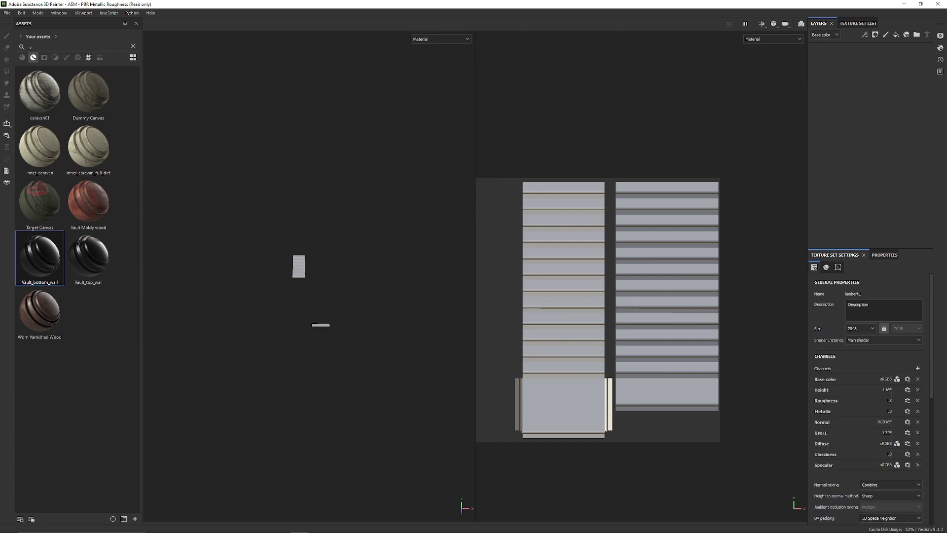
Step: Save the project as stairs.spp in the Vault folder, replacing the existing file
left_click(7, 13)
left_click(19, 70)
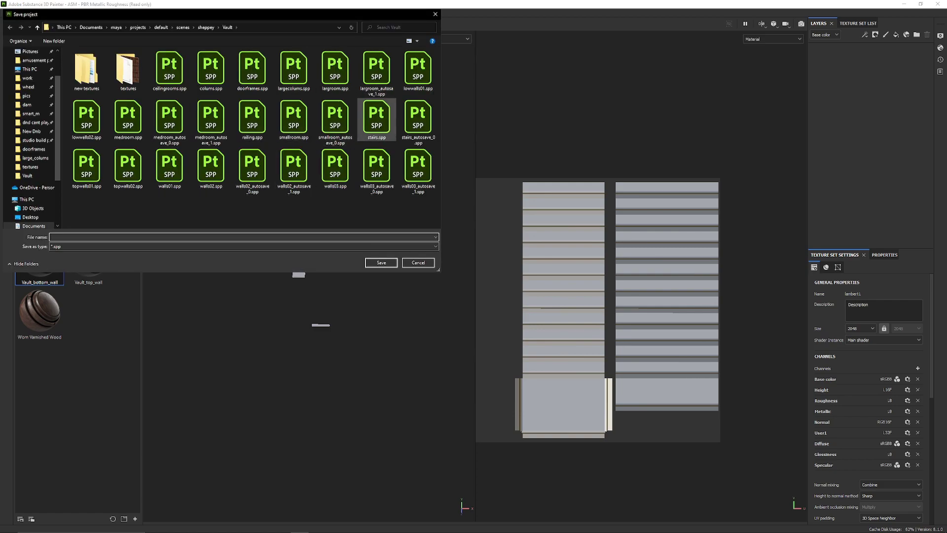
left_click(376, 118)
left_click(381, 263)
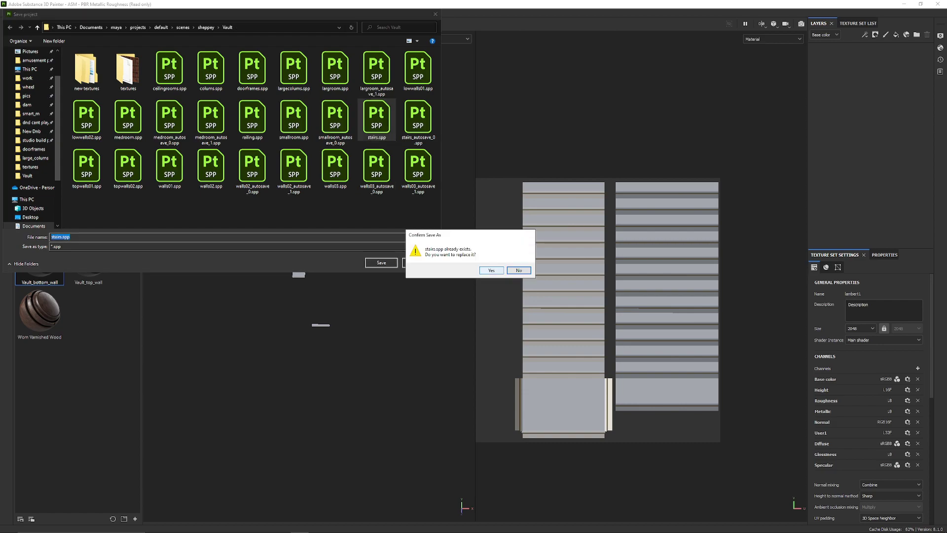
left_click(491, 271)
Step: Set up the mesh map bake with an output size of 2048 and only the Normal and Curvature maps selected
left_click_drag(296, 276, 336, 276, "alt")
scroll(309, 276, "up", 4)
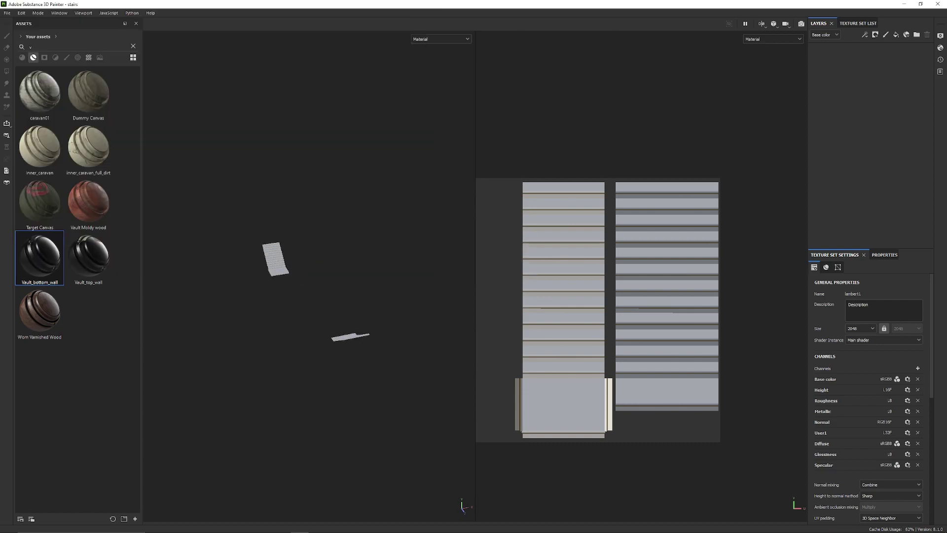
left_click(837, 267)
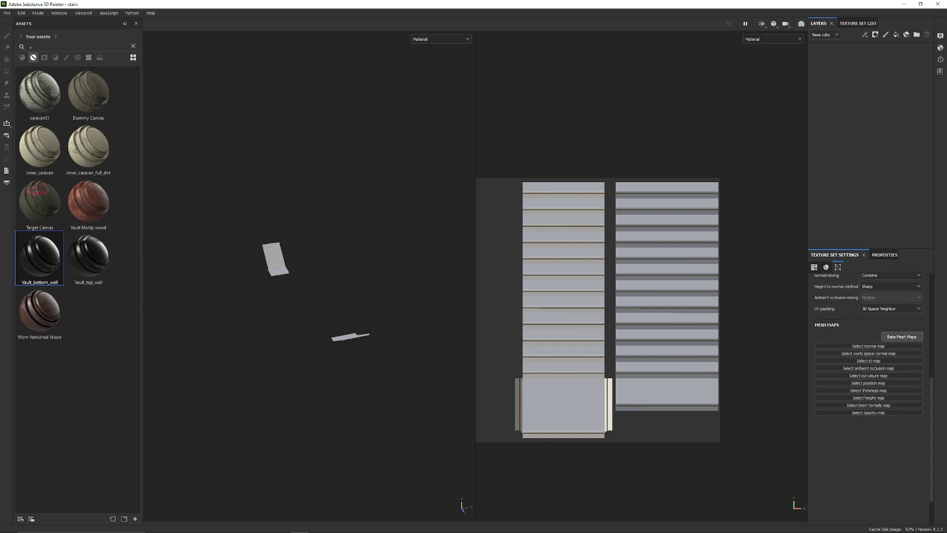
left_click(901, 337)
left_click(469, 168)
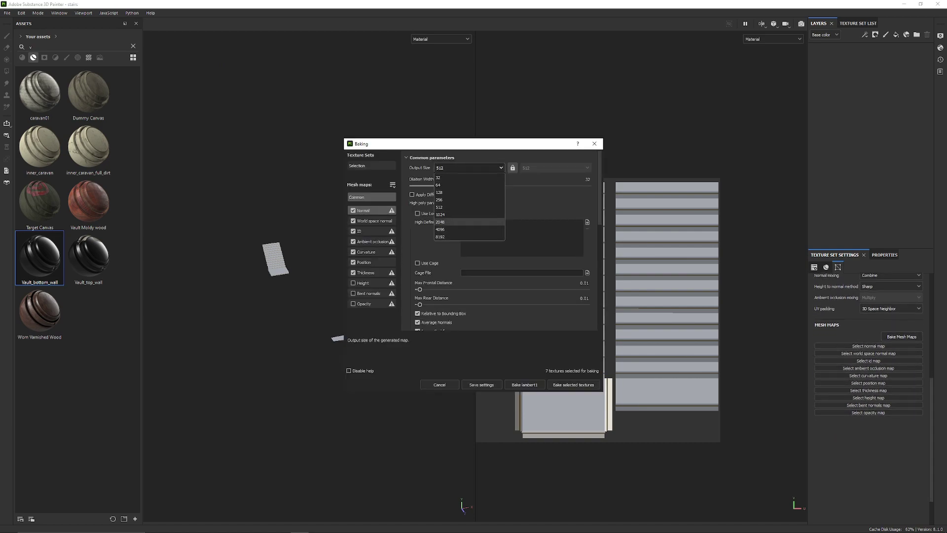
left_click(468, 221)
left_click(353, 221)
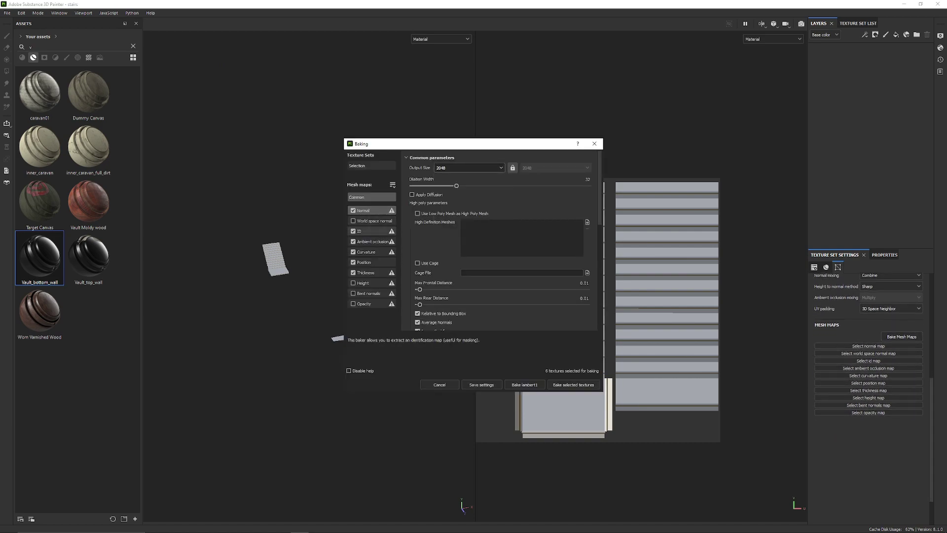
left_click(353, 231)
left_click(353, 241)
left_click(353, 262)
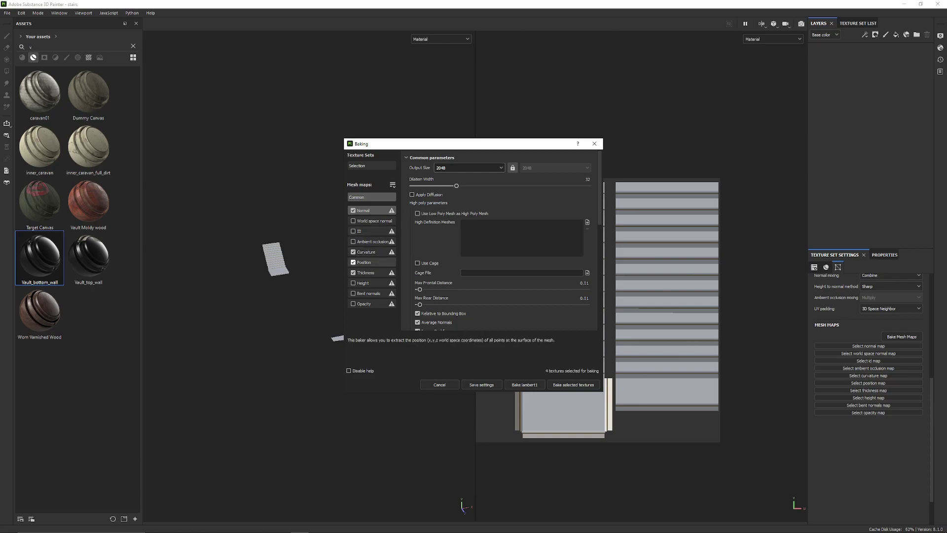
left_click(353, 272)
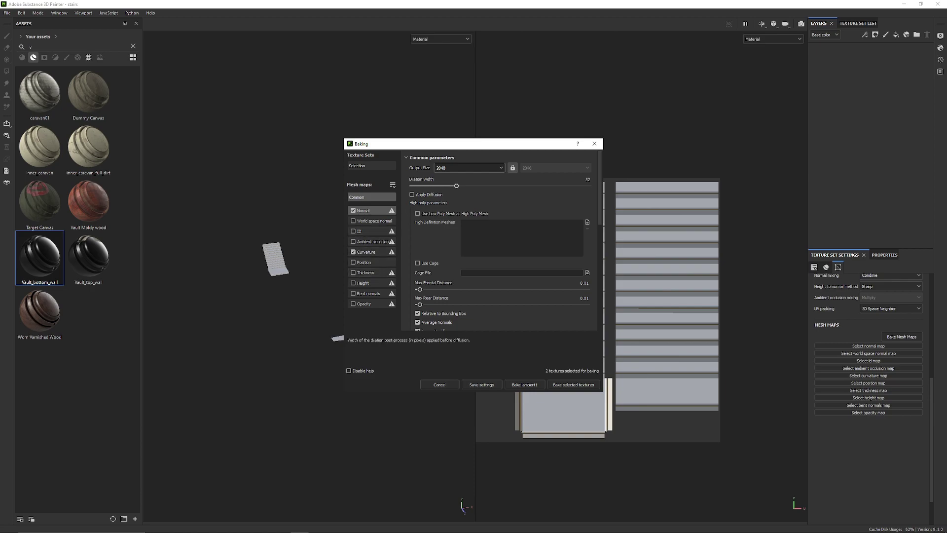
Step: Set the bake's antialiasing to Subsampling 4x4
left_click_drag(456, 185, 551, 185)
scroll(523, 228, "down", 4)
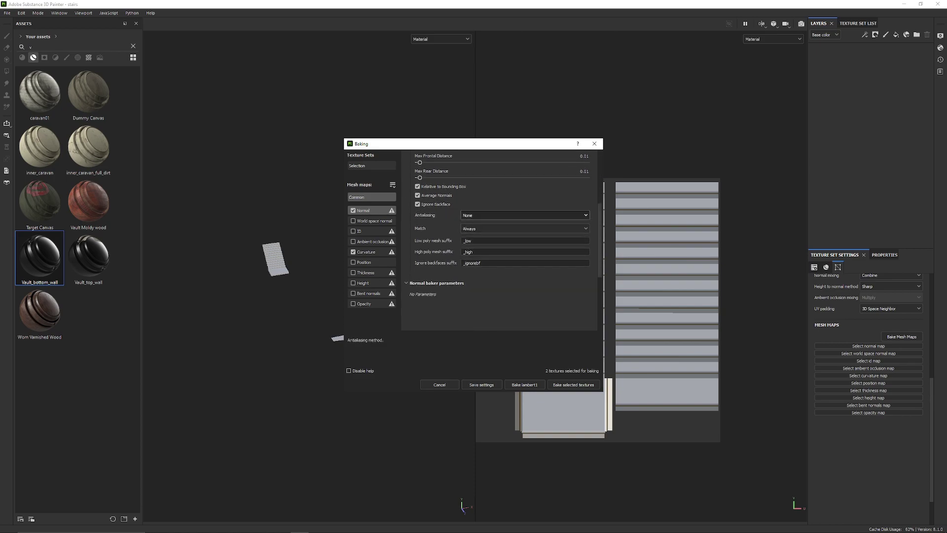
left_click(525, 229)
left_click(522, 215)
left_click(493, 236)
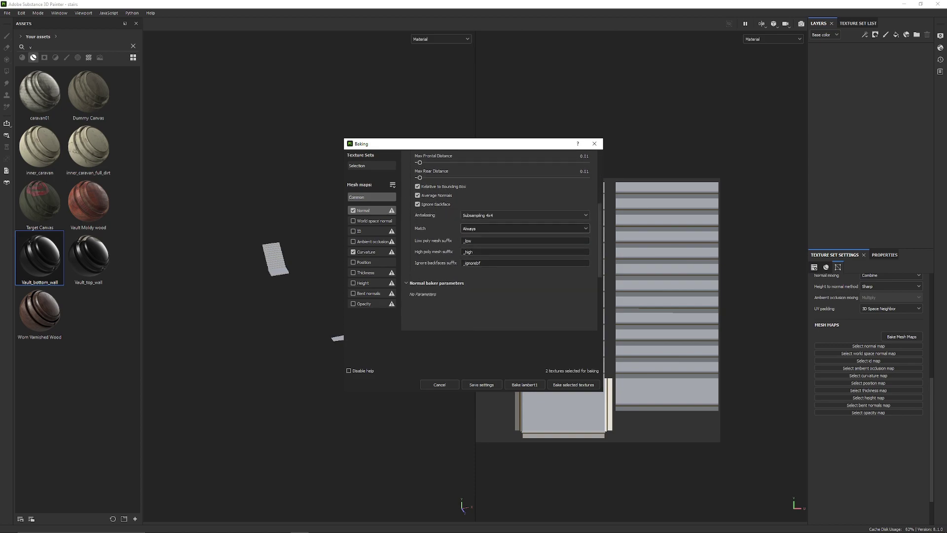
Step: Set the curvature baker to about 209 secondary rays and a sampling radius of about 0.004, and bake the selected maps
scroll(498, 241, "down", 5)
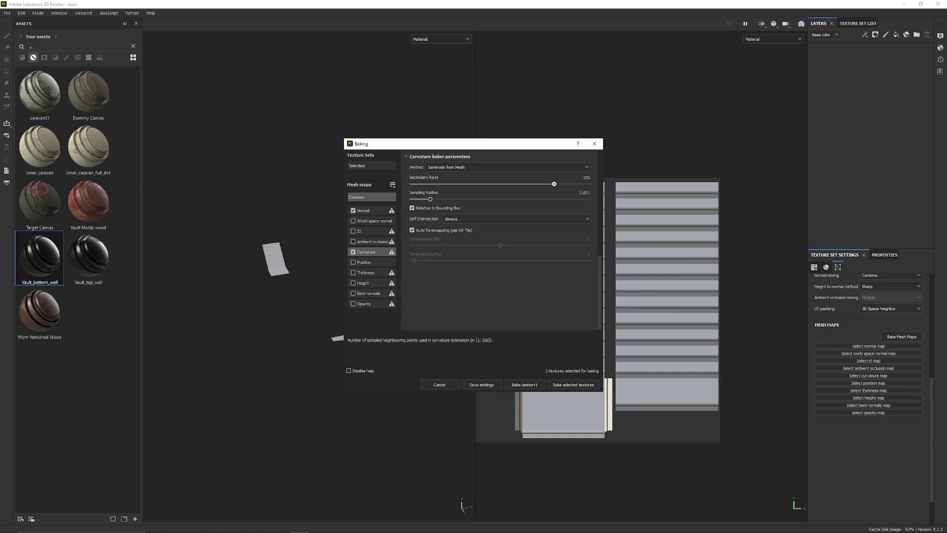
left_click_drag(430, 199, 482, 199)
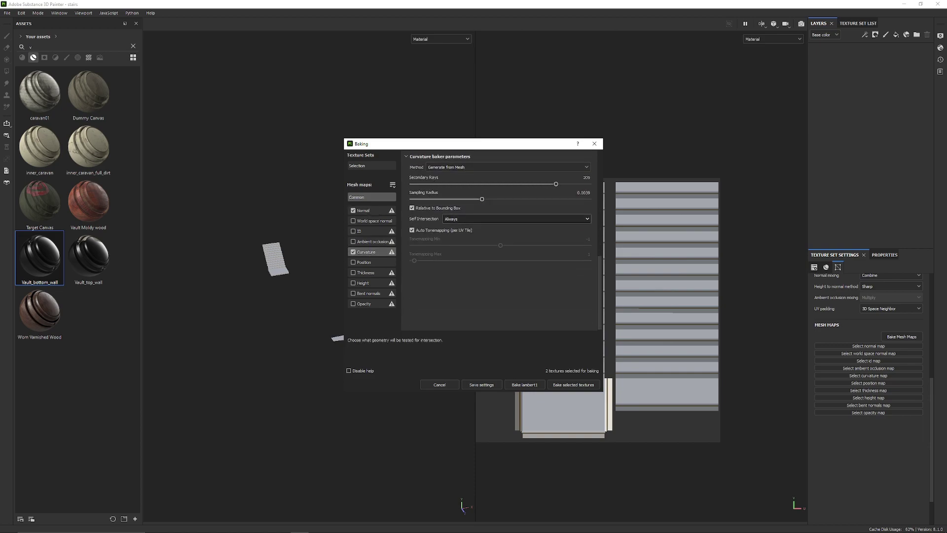
left_click(573, 385)
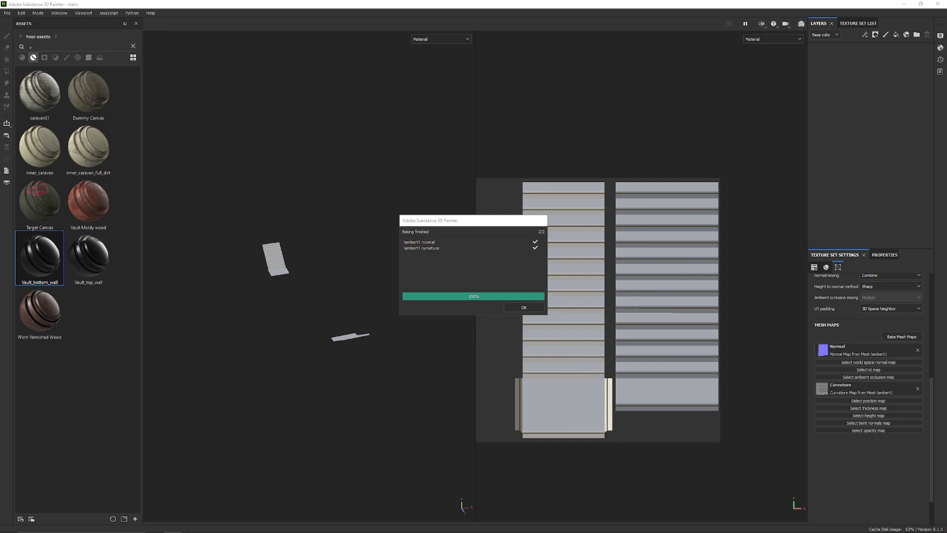
left_click(524, 307)
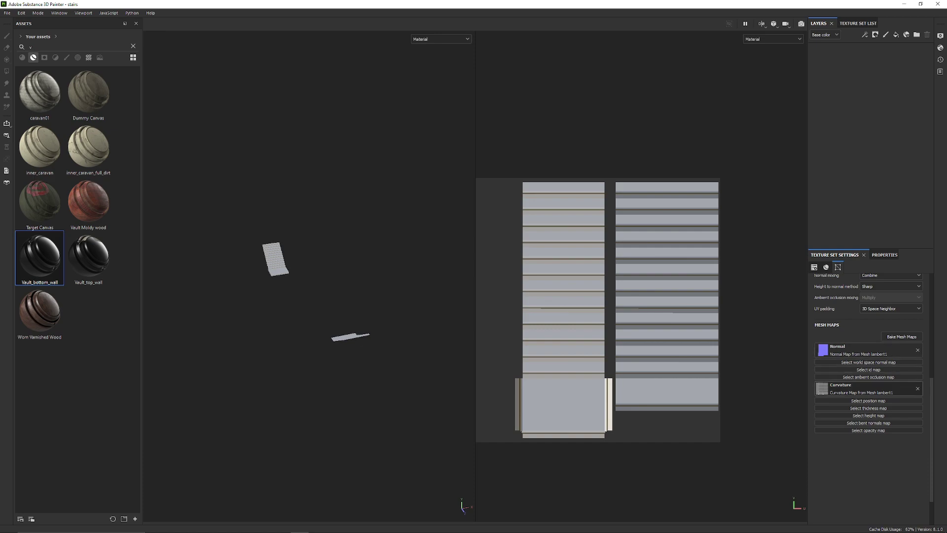
Step: Assign the imported stairs_ao texture as the ambient occlusion mesh map
left_click(869, 377)
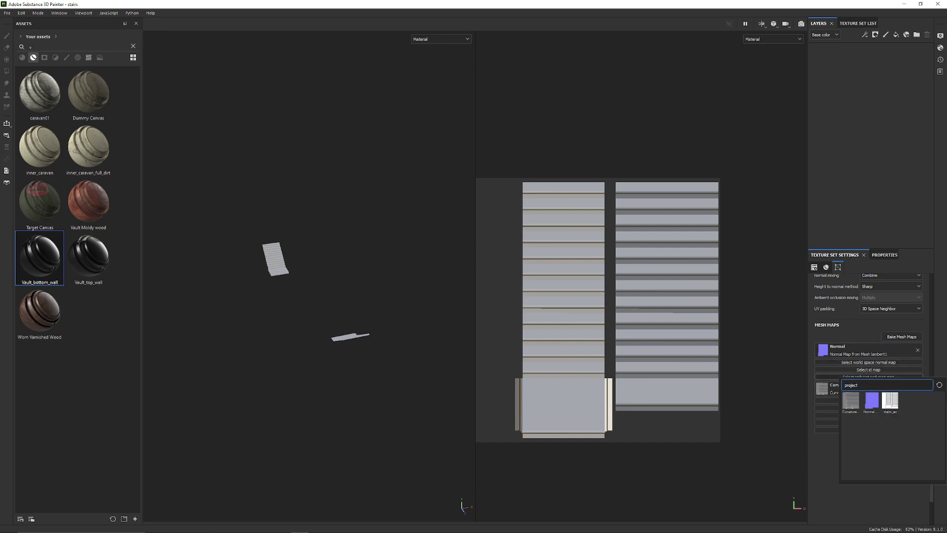
left_click(889, 401)
scroll(588, 312, "up", 1)
left_click_drag(587, 313, 629, 267, "ctrl+alt")
scroll(612, 270, "up", 2)
Step: Examine the stair flight's shading up close in 3D and under rotated environment lighting
left_click_drag(316, 296, 234, 353, "alt")
scroll(360, 290, "up", 3)
scroll(235, 353, "up", 3)
left_click_drag(296, 296, 306, 271, "alt")
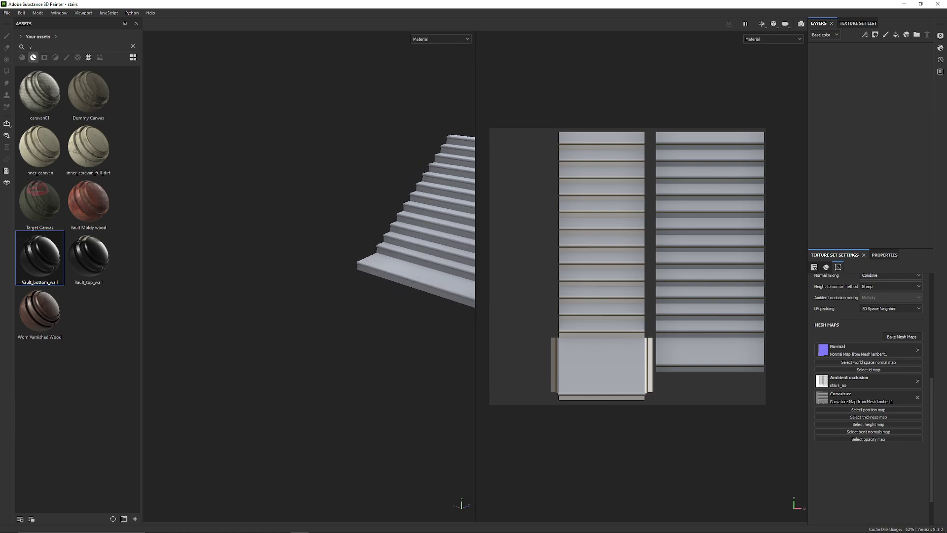
left_click_drag(346, 247, 217, 335, "ctrl+alt")
left_click_drag(217, 335, 281, 334, "alt")
scroll(286, 315, "up", 3)
left_click_drag(281, 333, 286, 286, "ctrl+alt")
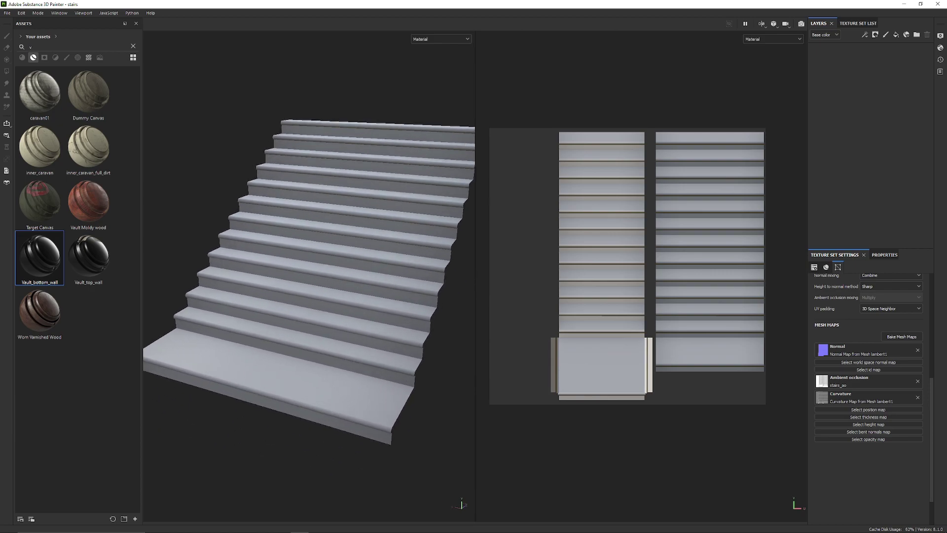
scroll(296, 286, "up", 1)
right_click_drag(296, 286, 404, 286, "shift")
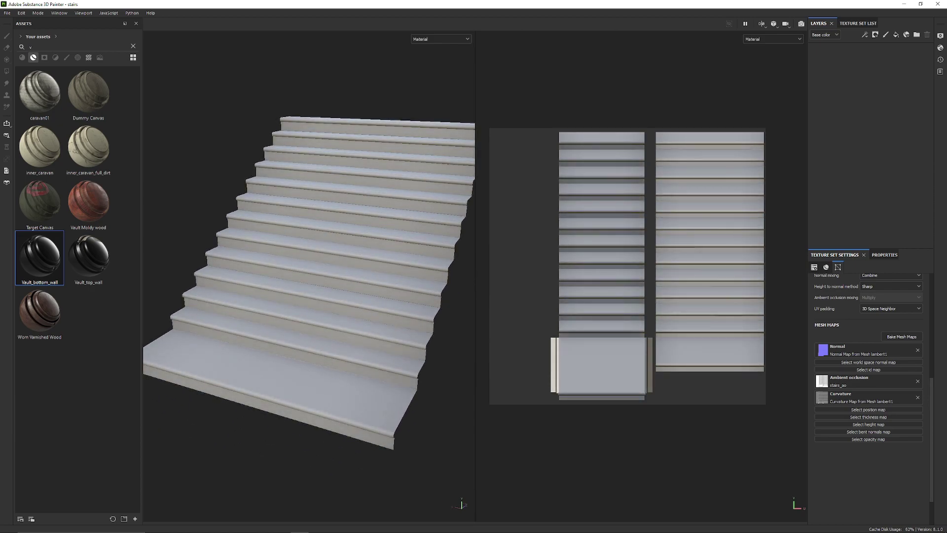
scroll(601, 186, "up", 2)
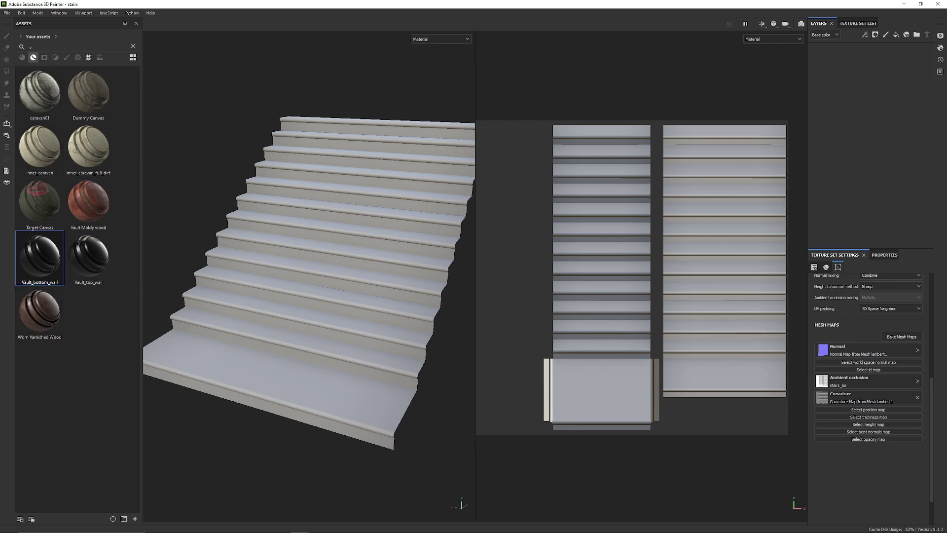
Step: Apply the Vault_bottom_wall smart material to the stairs and give its folder a black mask
left_click_drag(40, 256, 870, 98)
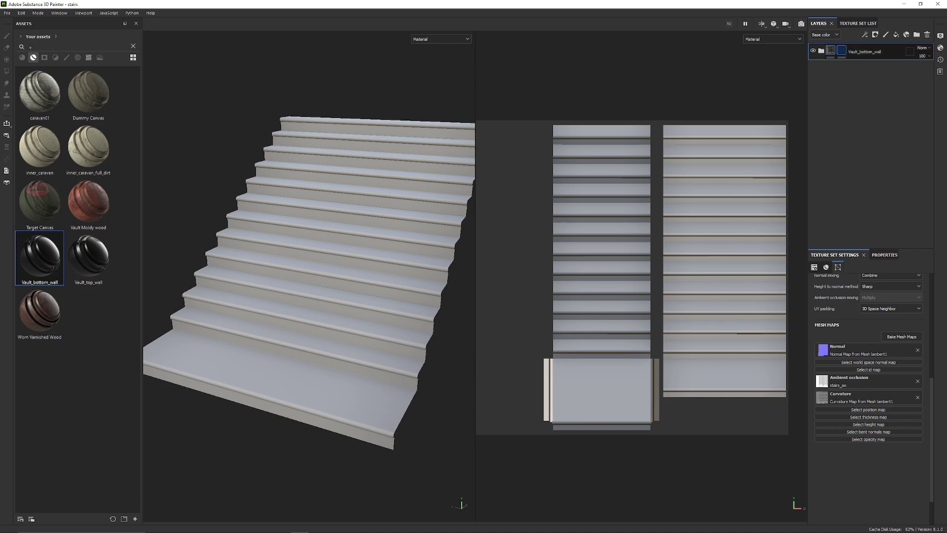
left_click(841, 50)
right_click(821, 45)
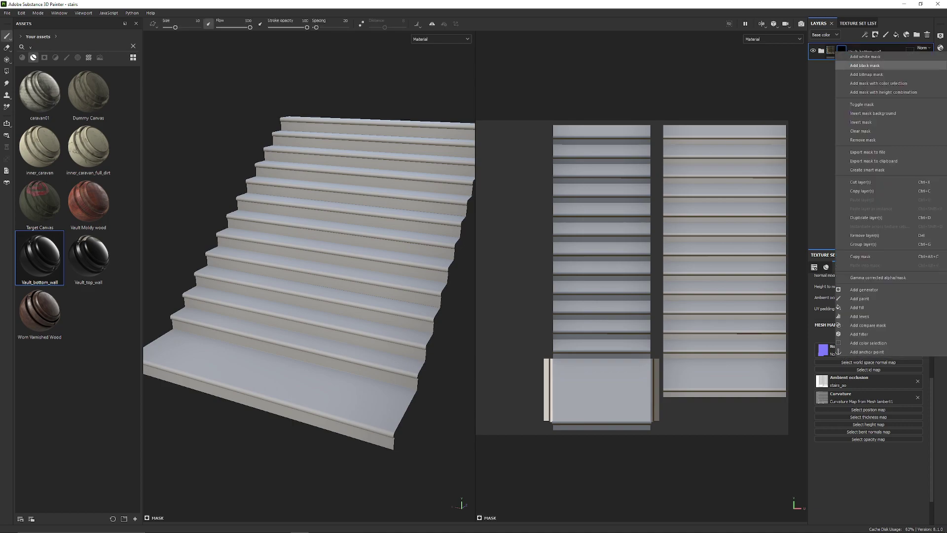
left_click(865, 66)
Step: Reveal the Vault_bottom_wall material on both stair flights' UV layouts by painting its mask with Polygon Fill
key("4")
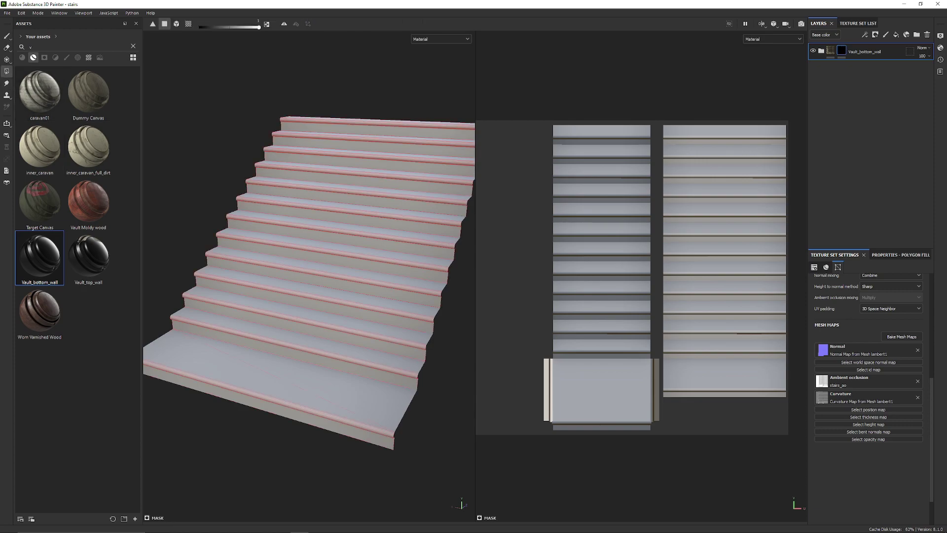
mouse_move(533, 92)
left_mouse_down()
mouse_move(634, 254)
mouse_move(638, 423)
mouse_move(660, 434)
left_mouse_up()
mouse_move(659, 114)
left_mouse_down()
mouse_move(787, 195)
mouse_move(789, 419)
left_mouse_up()
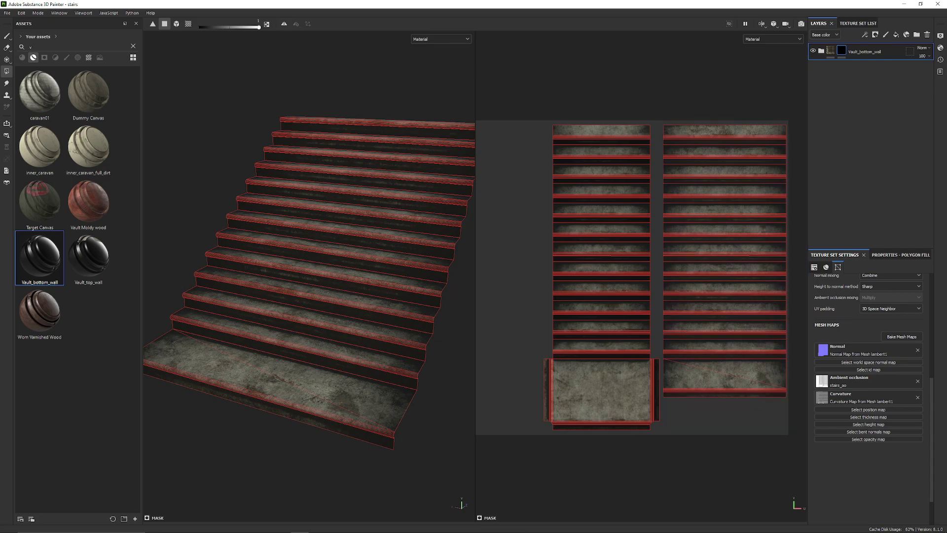
Step: Expand the Vault_bottom_wall folder and compare the stairs with Fill layer 2 copy 2 hidden and shown
left_click_drag(315, 267, 293, 210, "alt")
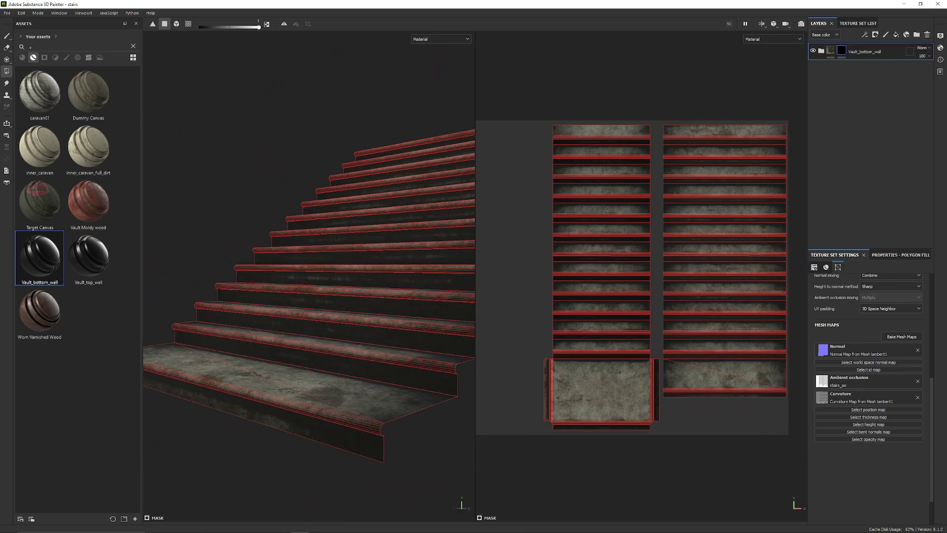
left_click(821, 50)
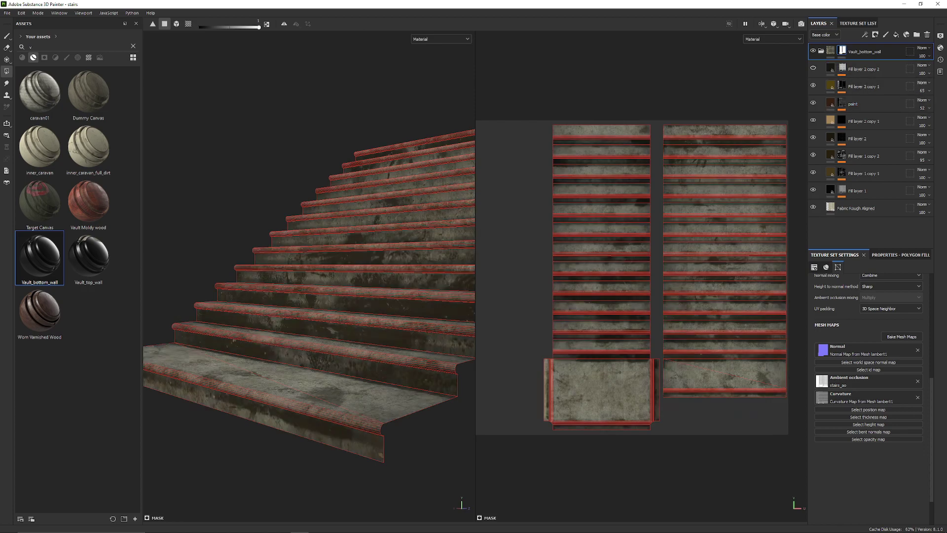
left_click_drag(306, 247, 303, 291, "alt")
left_click(812, 68)
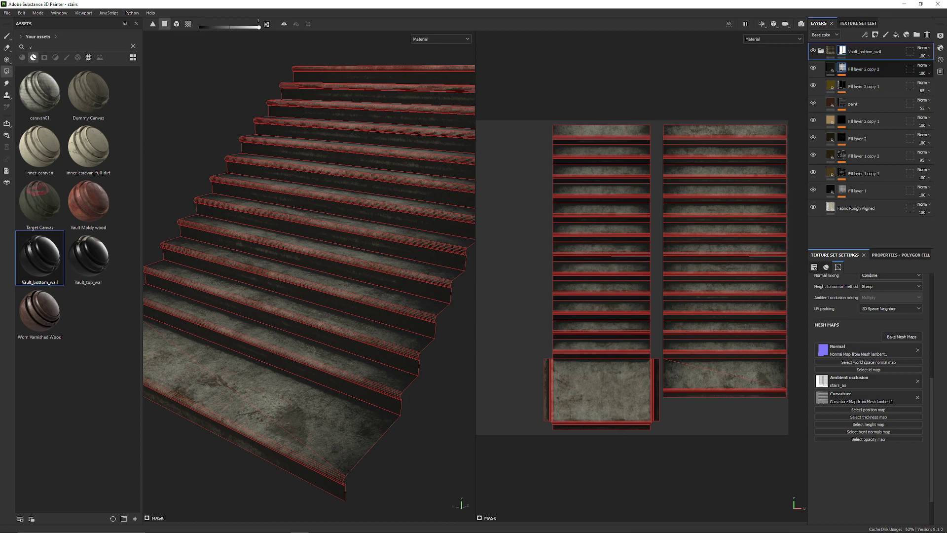
Step: Open the Dirt generator on Fill layer 2 copy 2's mask and set its Dirt Level to about 0.59
left_click(842, 67)
left_click(868, 82)
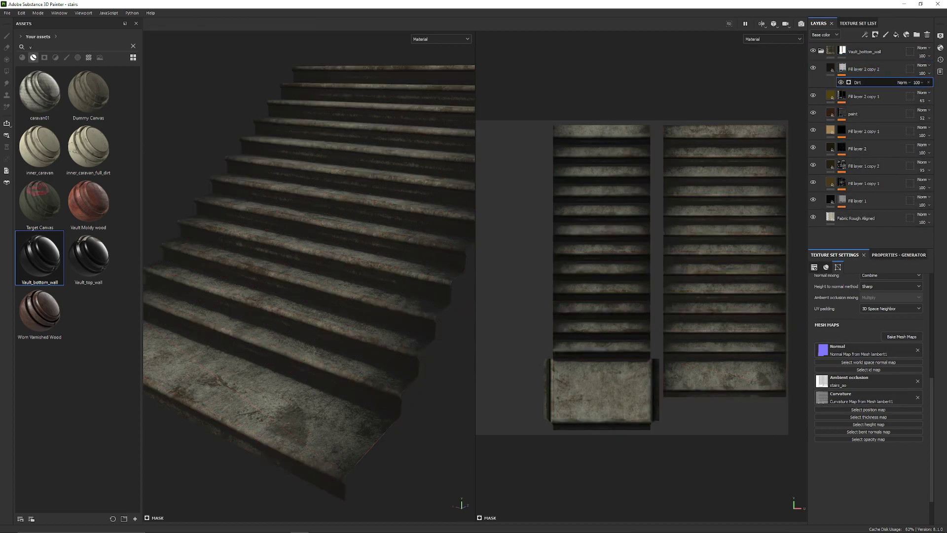
left_click(898, 255)
mouse_move(893, 331)
left_mouse_down()
mouse_move(841, 331)
mouse_move(881, 330)
left_mouse_up()
Step: Set the Dirt generator's Grunge Amount to 0.3 and its Grunge Scale to 1
left_click_drag(315, 296, 389, 271, "alt")
right_click_drag(390, 271, 247, 271, "shift")
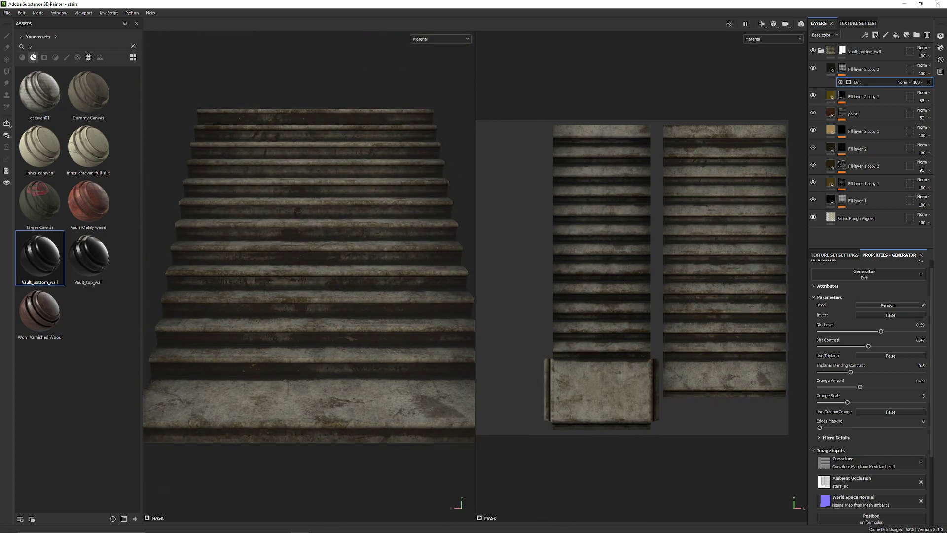
left_click_drag(316, 271, 261, 251, "alt")
right_click_drag(261, 252, 335, 266, "alt")
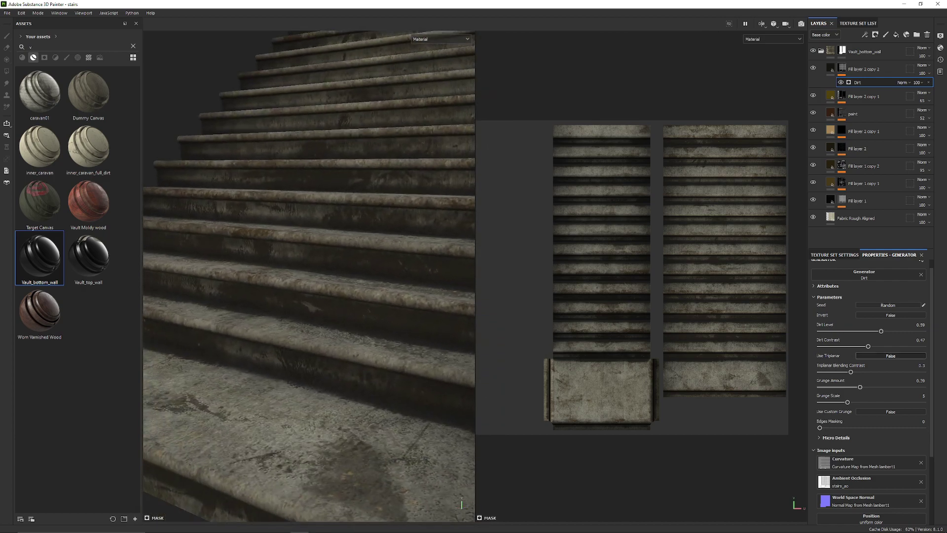
left_click_drag(860, 386, 820, 402)
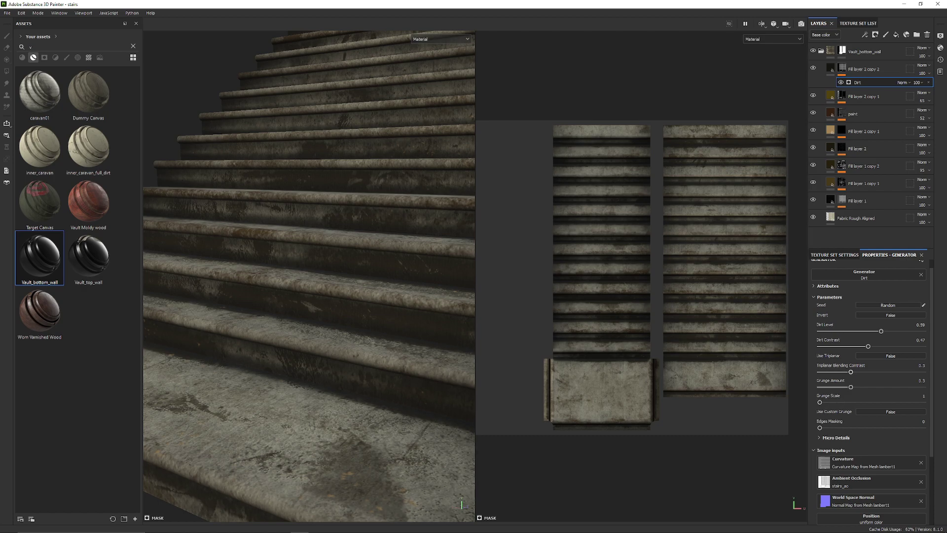
scroll(868, 395, "down", 2)
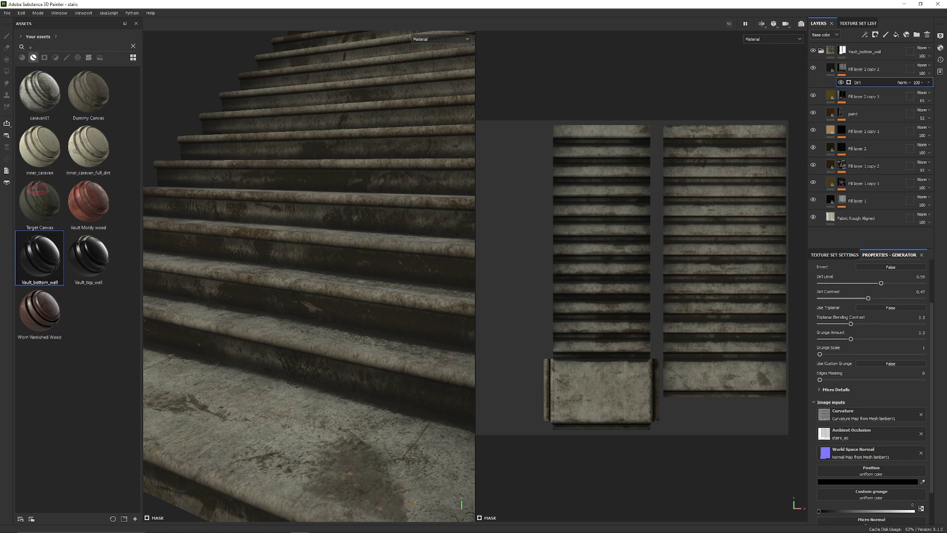
scroll(872, 393, "up", 2)
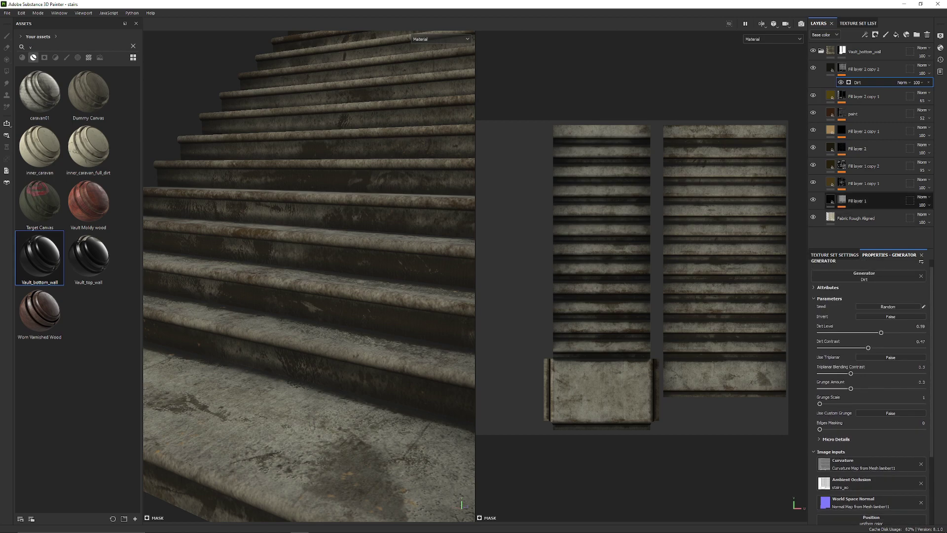
Step: Adjust the Dirt generator to Dirt Level 0.64, Dirt Contrast 0.31 and Grunge Amount 0.37
left_click_drag(316, 217, 272, 311, "alt")
middle_click_drag(271, 311, 362, 210, "alt")
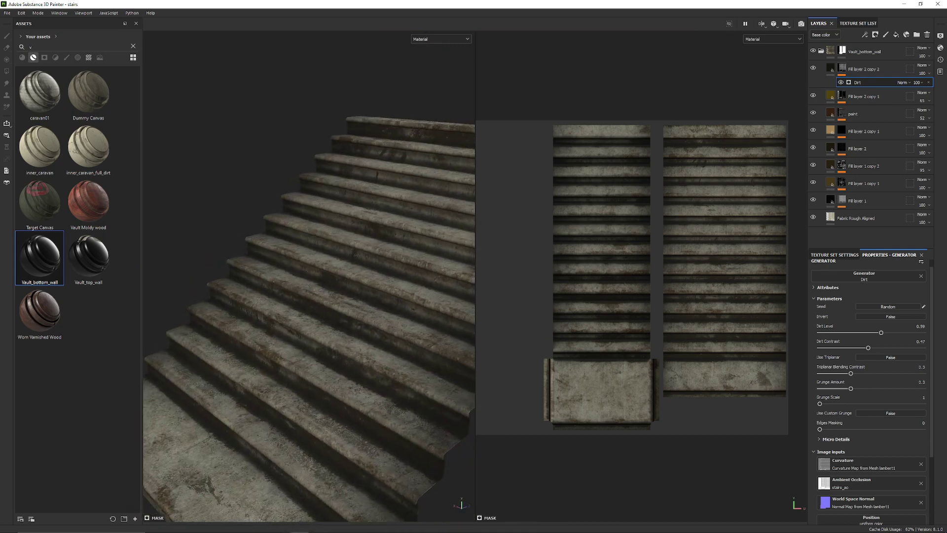
left_click_drag(362, 210, 348, 207, "alt")
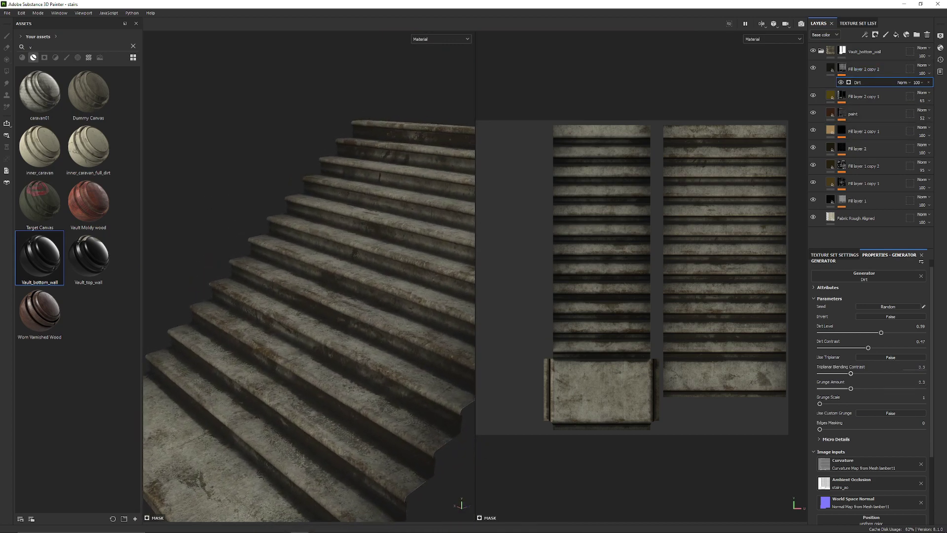
left_click_drag(881, 332, 852, 348)
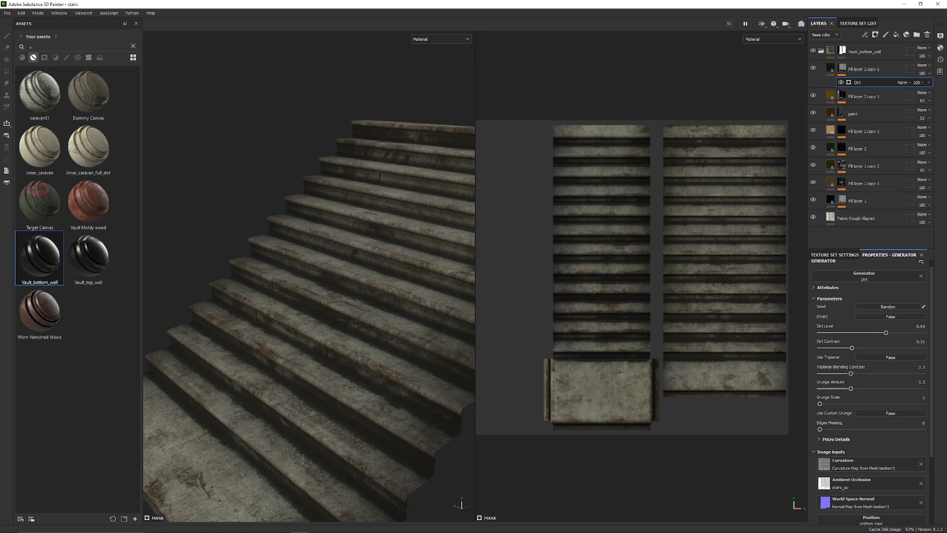
mouse_move(851, 388)
left_mouse_down()
mouse_move(894, 388)
mouse_move(859, 388)
left_mouse_up()
Step: Inspect the stair flight from several angles and compare it with Fill layer 1 copy 2 hidden and shown
left_click_drag(296, 277, 387, 261, "alt")
left_click_drag(172, 266, 198, 236, "alt")
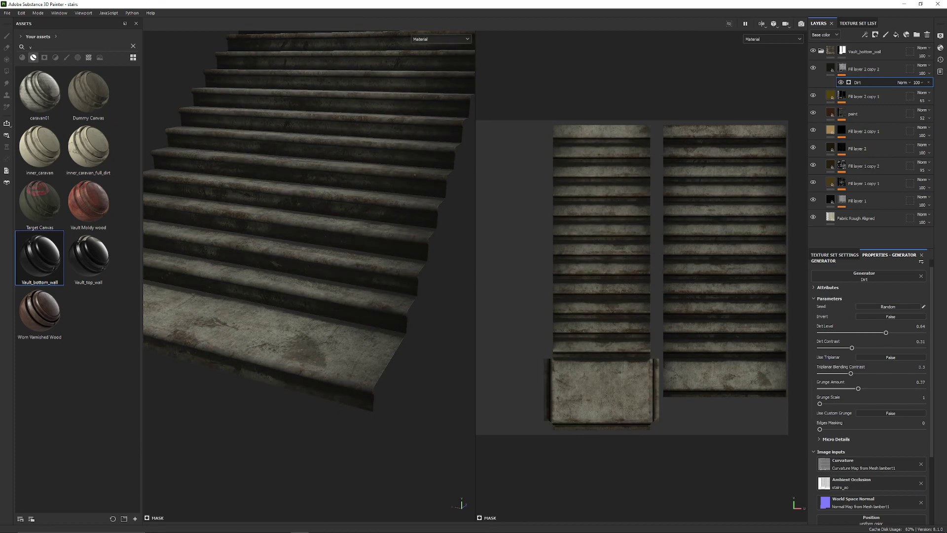
scroll(309, 277, "down", 5)
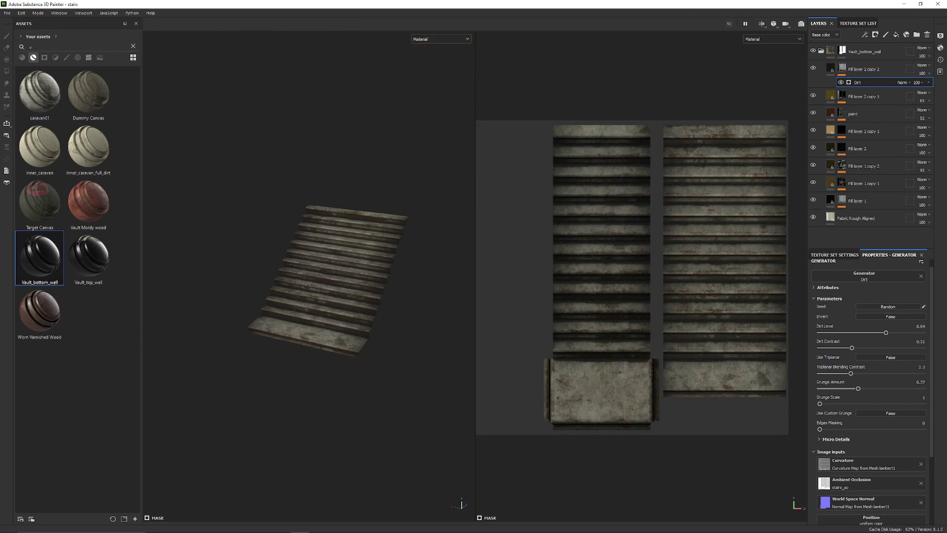
left_click_drag(296, 266, 331, 281, "alt")
scroll(309, 276, "up", 3)
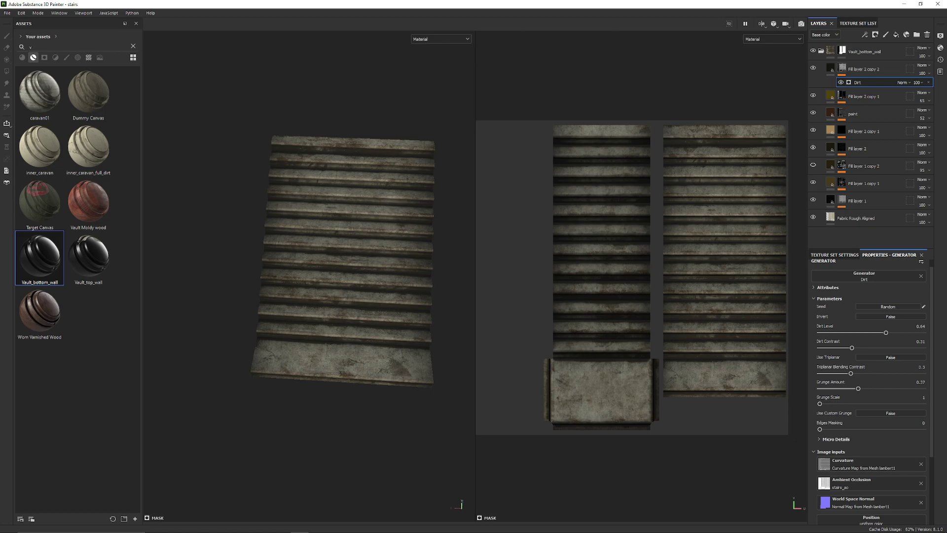
left_click(812, 166)
Step: Replace the outdated mask builder on Fill layer 1 copy 2's mask with the current Mask Builder - Legacy generator
left_click(841, 165)
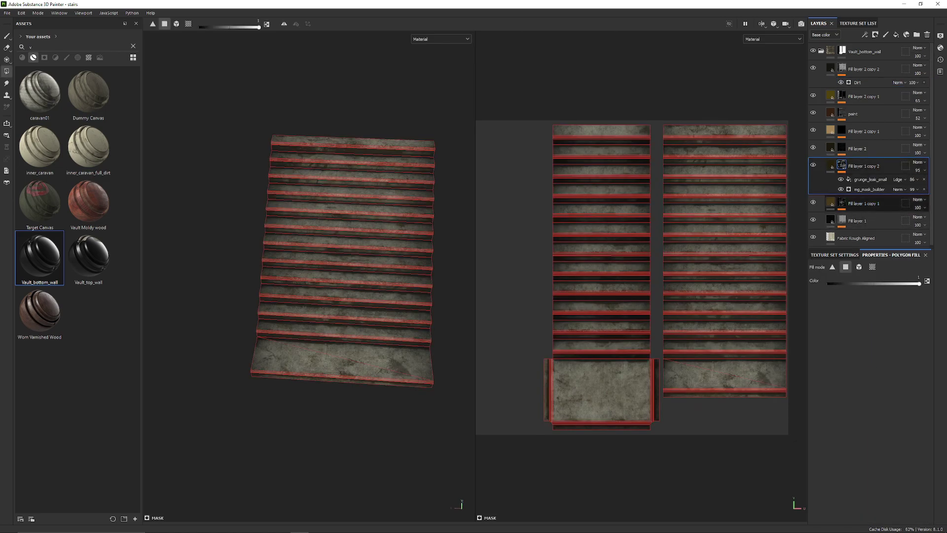
left_click(869, 189)
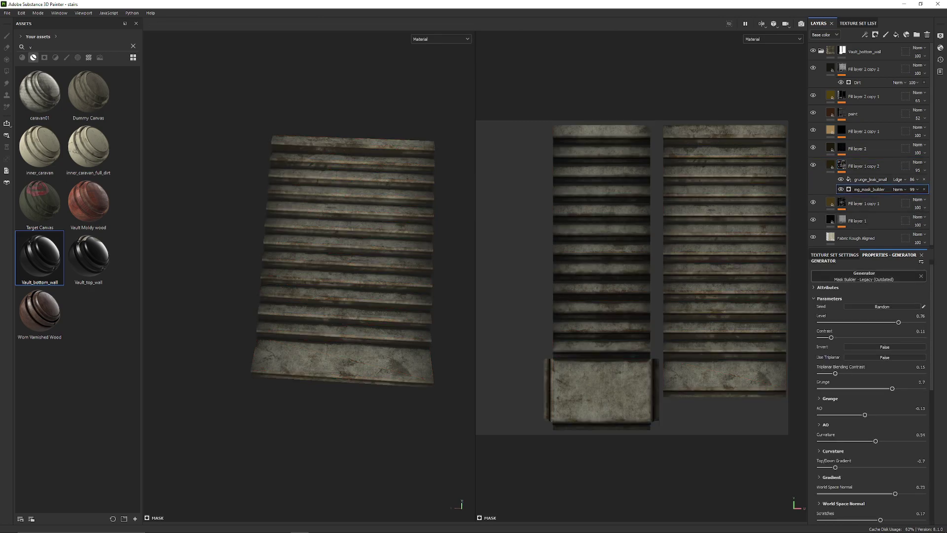
left_click(865, 278)
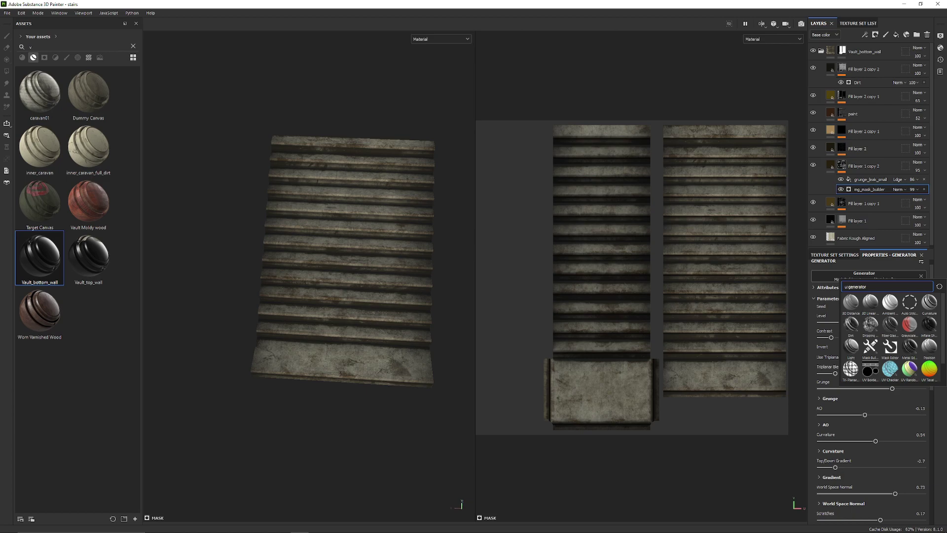
type("maz")
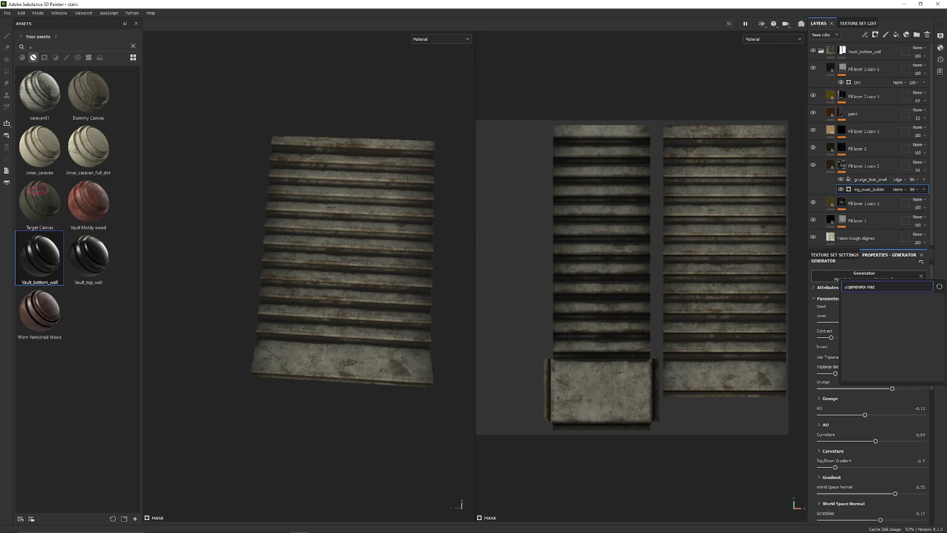
key("BackSpace")
type("sk")
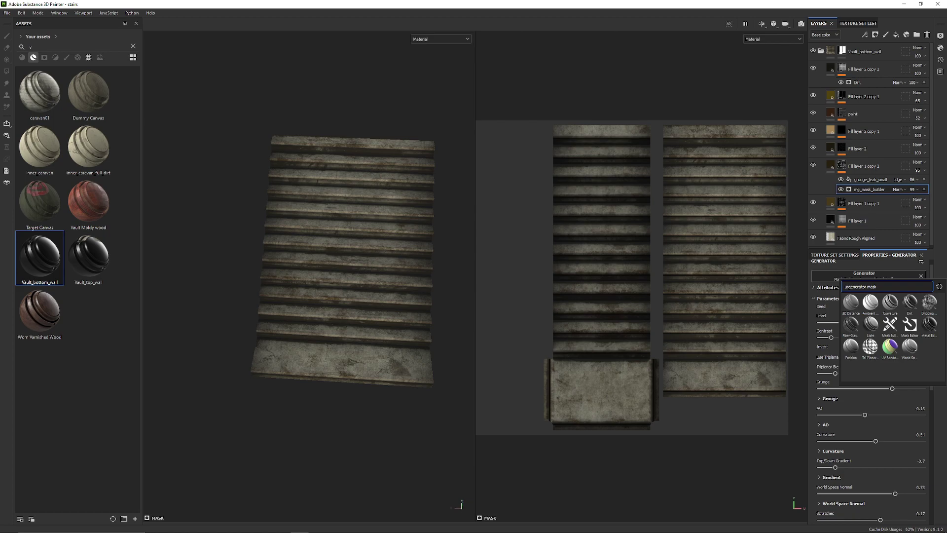
left_click(890, 326)
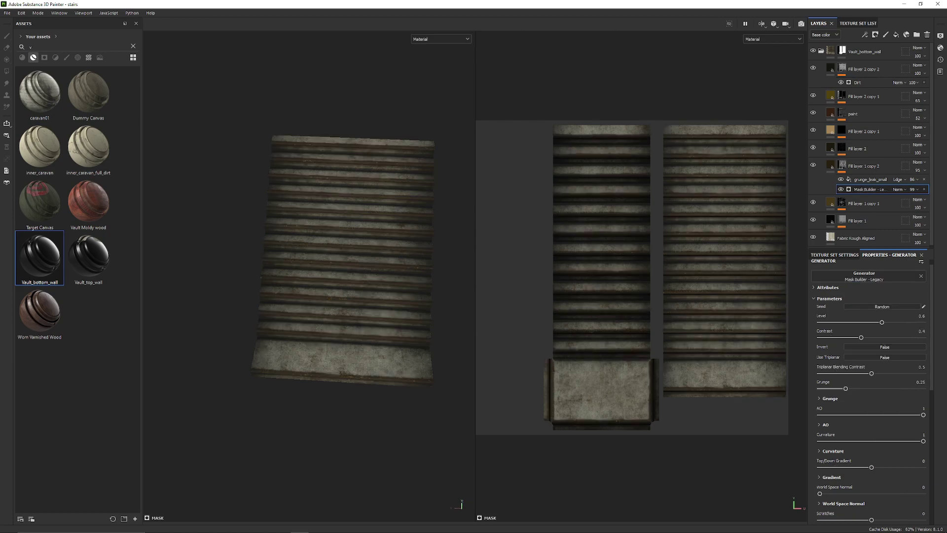
Step: Check the new edge grime on the stairs and save the project
left_click_drag(355, 296, 372, 271, "alt")
scroll(372, 272, "up", 4)
middle_click_drag(345, 291, 324, 256, "alt")
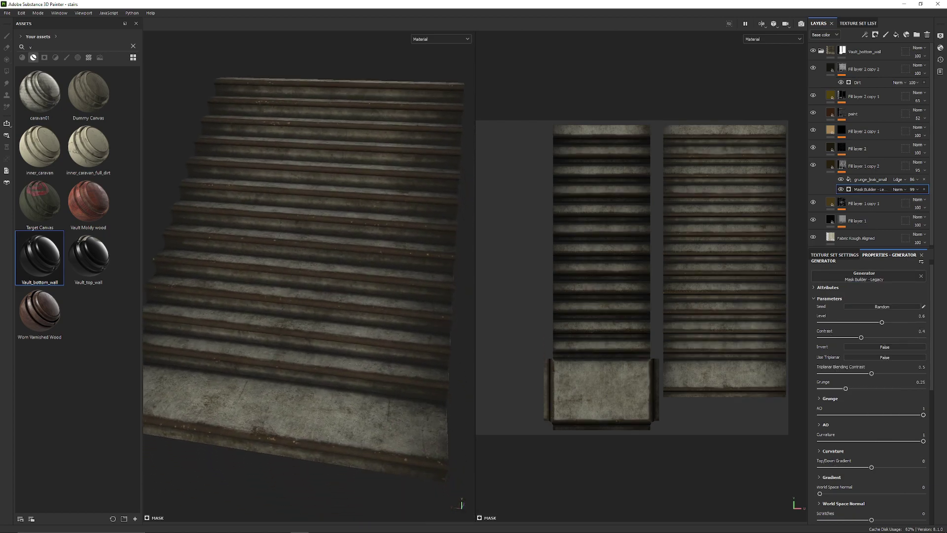
left_click(7, 13)
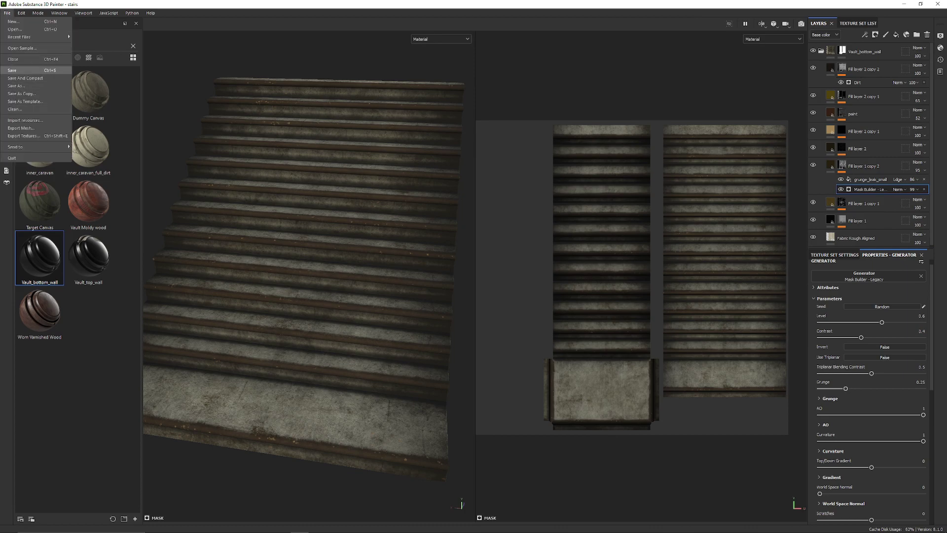
left_click(19, 69)
Step: Set the Mask Builder's Level to 0.5, Contrast to 0.06 and Top/Down Gradient to about 0.26
middle_click_drag(316, 316, 323, 231, "alt")
mouse_move(323, 232)
left_mouse_down("alt")
mouse_move(316, 246)
mouse_move(326, 227)
left_mouse_up("alt")
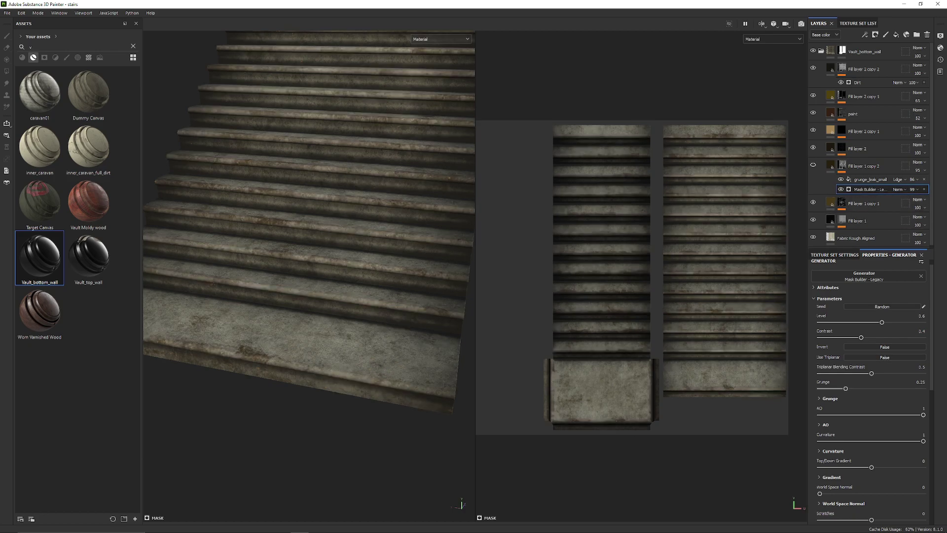
left_click_drag(345, 247, 266, 256, "alt")
scroll(305, 277, "up", 3)
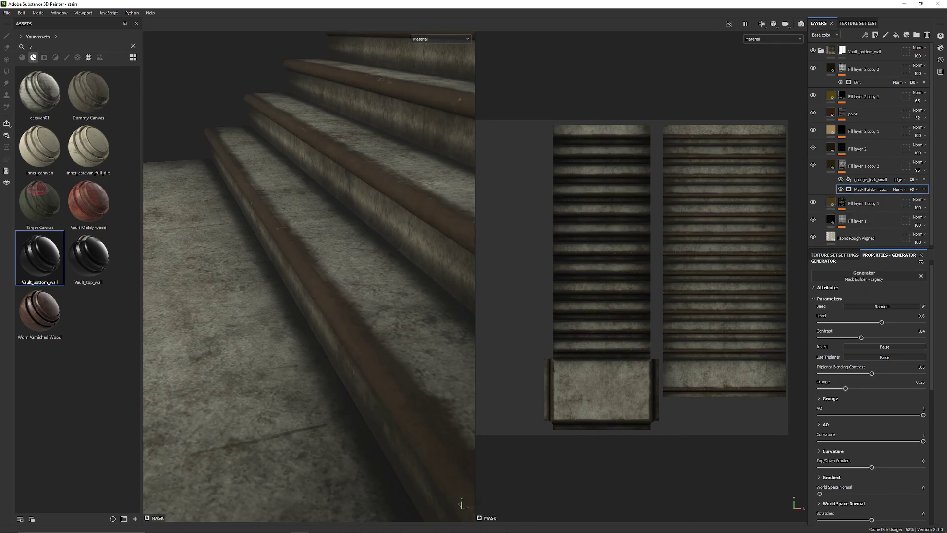
mouse_move(882, 322)
left_mouse_down()
mouse_move(820, 338)
mouse_move(875, 322)
left_mouse_up()
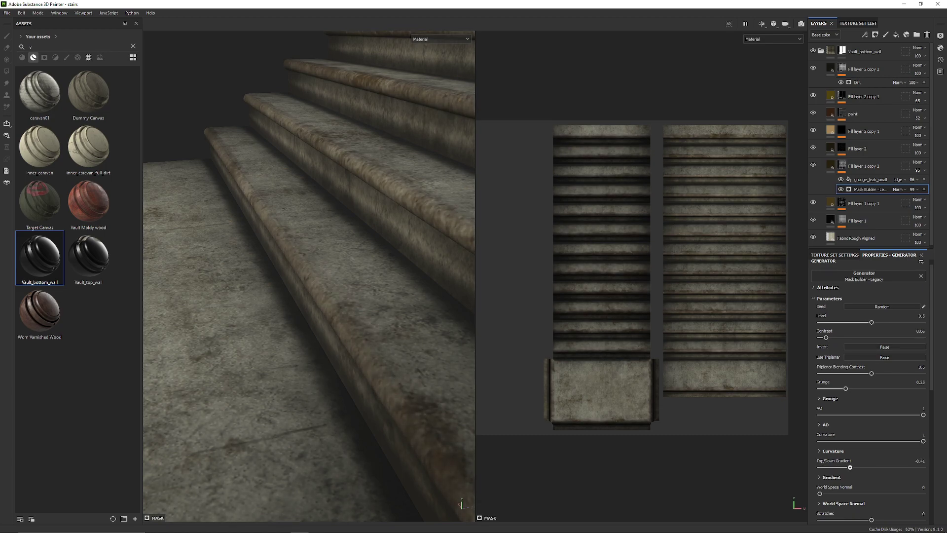
mouse_move(871, 467)
left_mouse_down()
mouse_move(862, 467)
mouse_move(890, 467)
left_mouse_up()
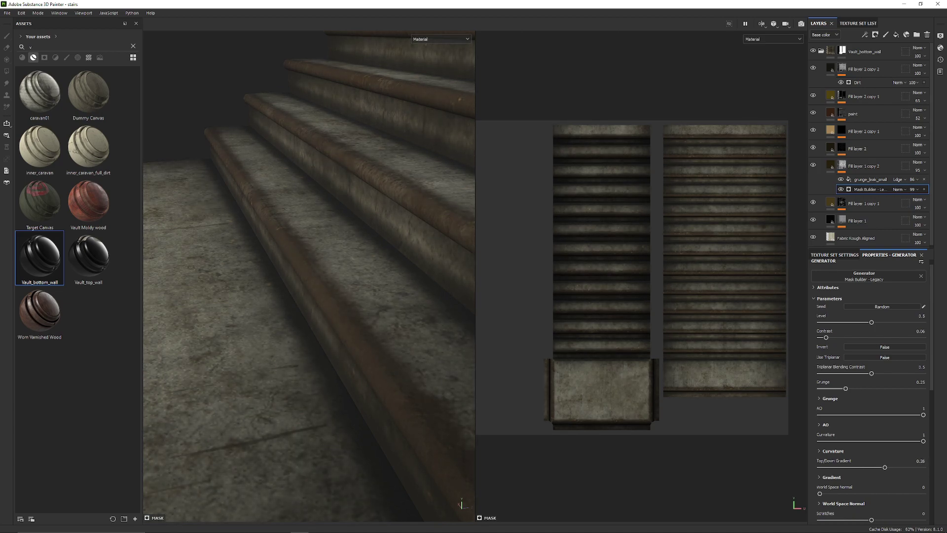
Step: Change Fill layer 1 copy 2's base color to a very dark brown, 0F0C05
scroll(309, 276, "down", 5)
left_click_drag(277, 266, 340, 326, "alt")
scroll(309, 276, "up", 5)
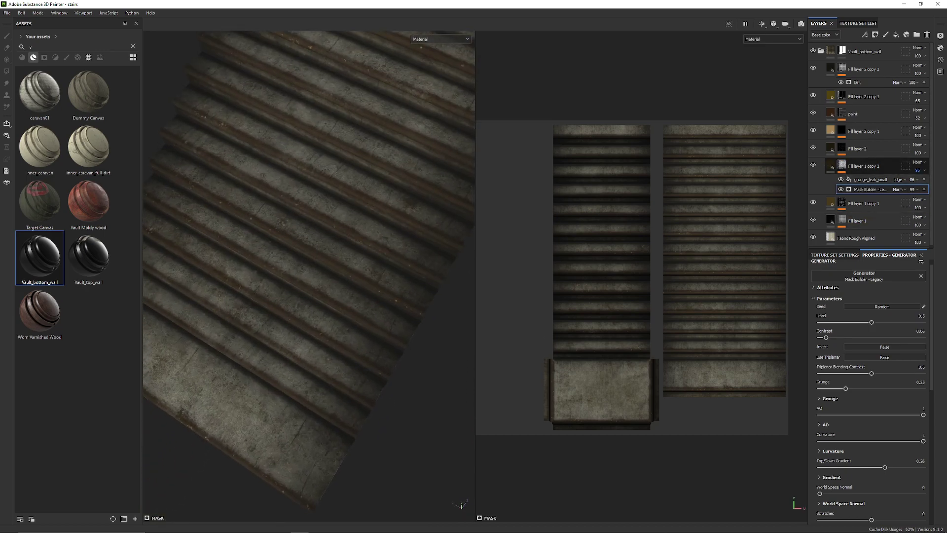
left_click(831, 165)
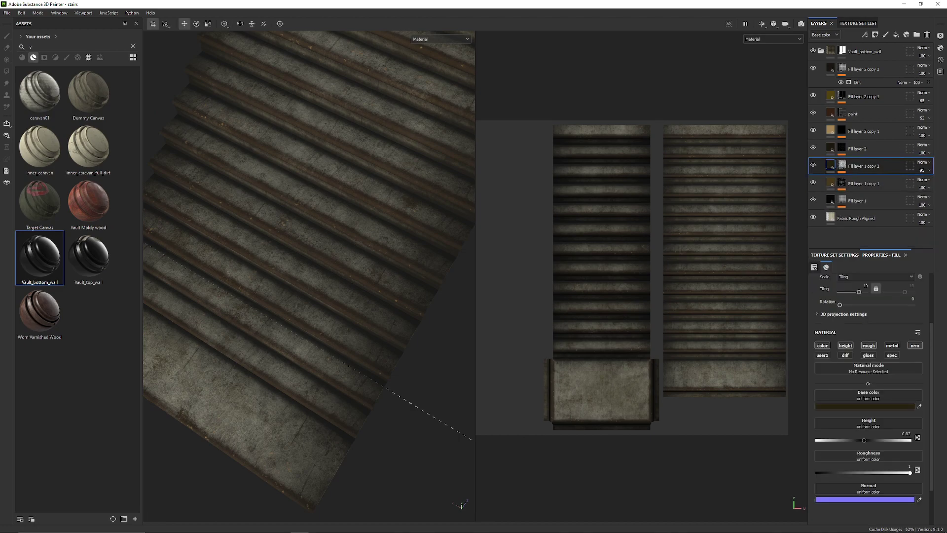
left_click(865, 406)
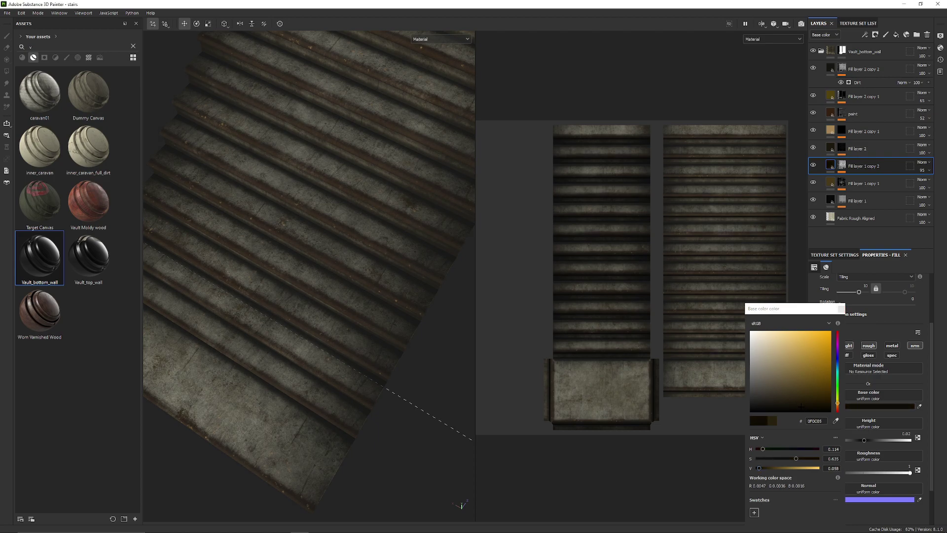
Step: Desaturate Fill layer 1 copy 2's base color to 0F0D09 after checking the step edges up close
mouse_move(335, 306)
left_mouse_down("alt")
mouse_move(326, 266)
mouse_move(262, 221)
mouse_move(276, 242)
mouse_move(341, 252)
mouse_move(375, 277)
left_mouse_up("alt")
mouse_move(346, 267)
right_mouse_down("alt")
mouse_move(395, 286)
mouse_move(385, 276)
mouse_move(424, 276)
right_mouse_up("alt")
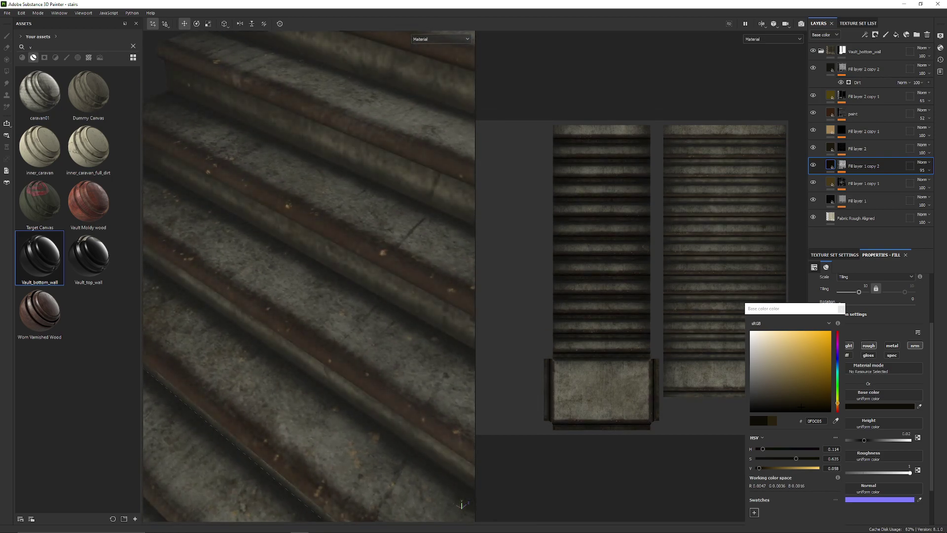
scroll(309, 276, "down", 5)
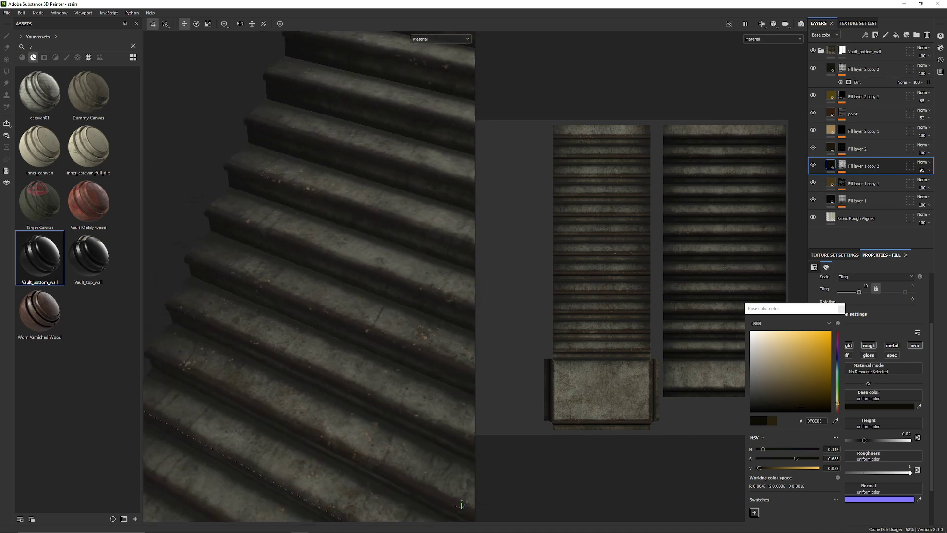
scroll(309, 276, "down", 3)
left_click_drag(306, 286, 315, 257, "alt")
scroll(310, 276, "up", 4)
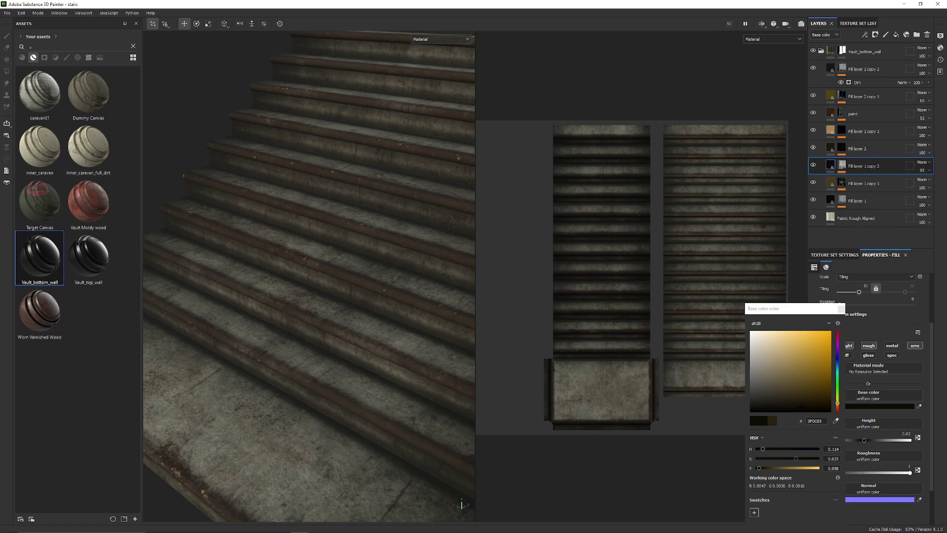
mouse_move(801, 407)
left_mouse_down()
mouse_move(759, 403)
mouse_move(788, 409)
left_mouse_up()
left_click_drag(345, 266, 286, 291, "alt")
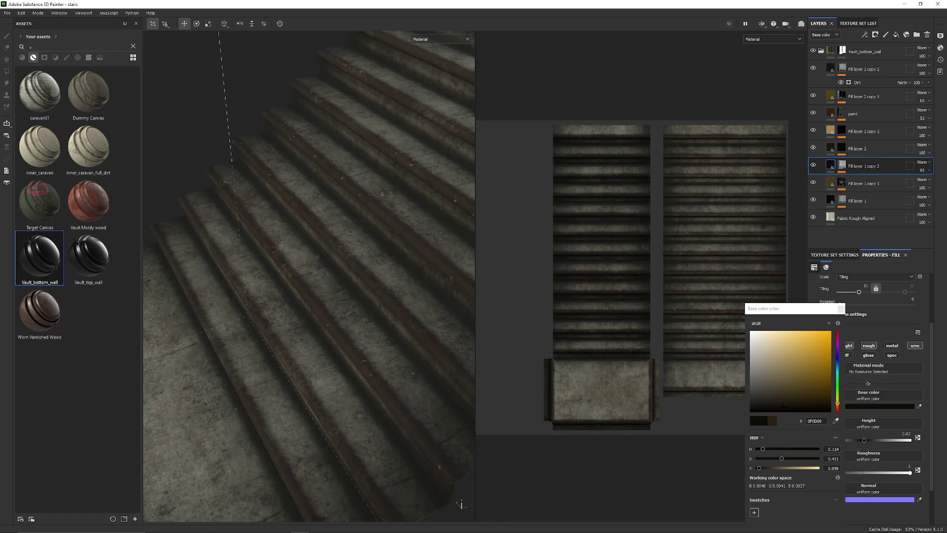
left_click(842, 308)
Step: Examine the darkened edge grime on the stairs and landing from several angles and under rotated environment lighting
scroll(309, 277, "down", 4)
left_click_drag(296, 296, 375, 271, "alt")
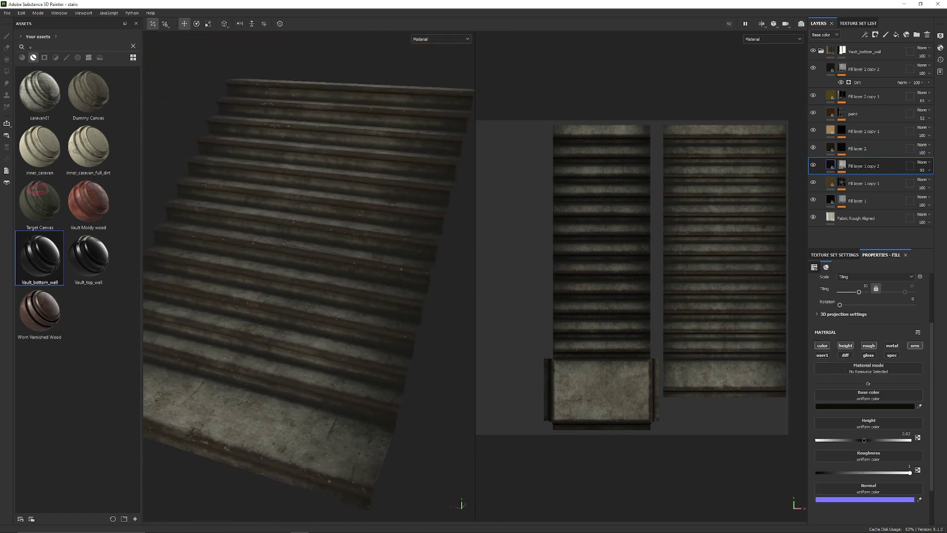
scroll(309, 276, "up", 5)
left_click_drag(295, 315, 340, 207, "alt")
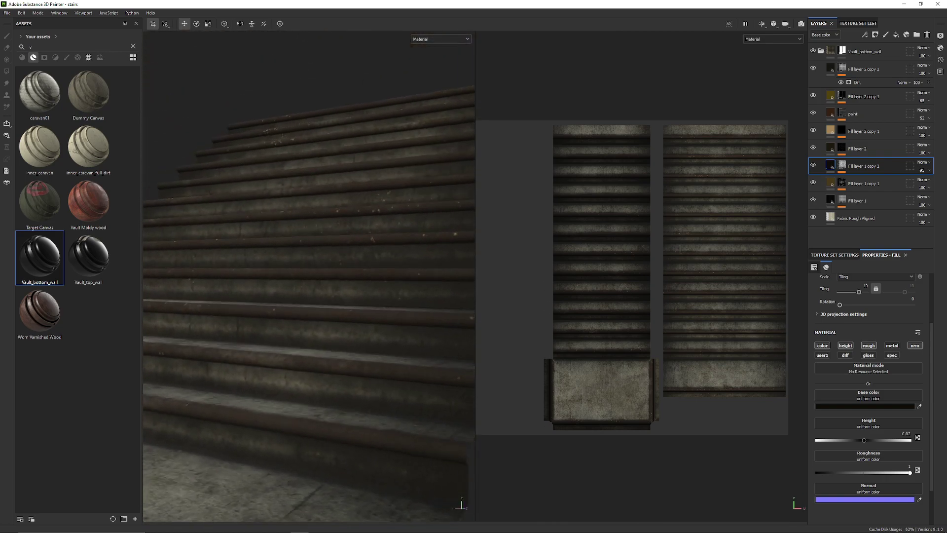
right_click_drag(341, 207, 395, 207, "shift")
right_click_drag(345, 237, 395, 237, "shift")
left_click_drag(336, 237, 315, 331, "alt")
scroll(309, 276, "down", 6)
left_click_drag(296, 296, 246, 236, "alt")
scroll(315, 276, "up", 4)
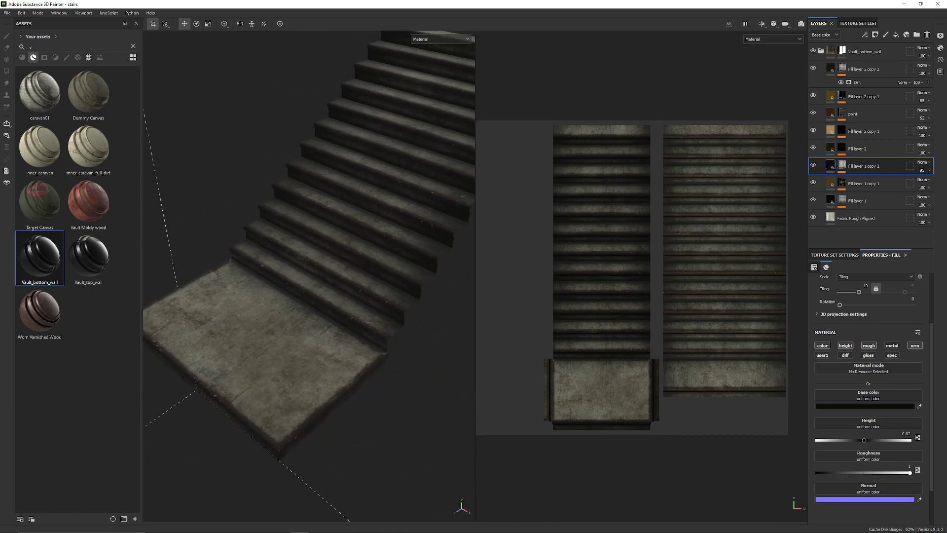
scroll(309, 276, "up", 4)
left_click_drag(277, 266, 291, 281, "alt")
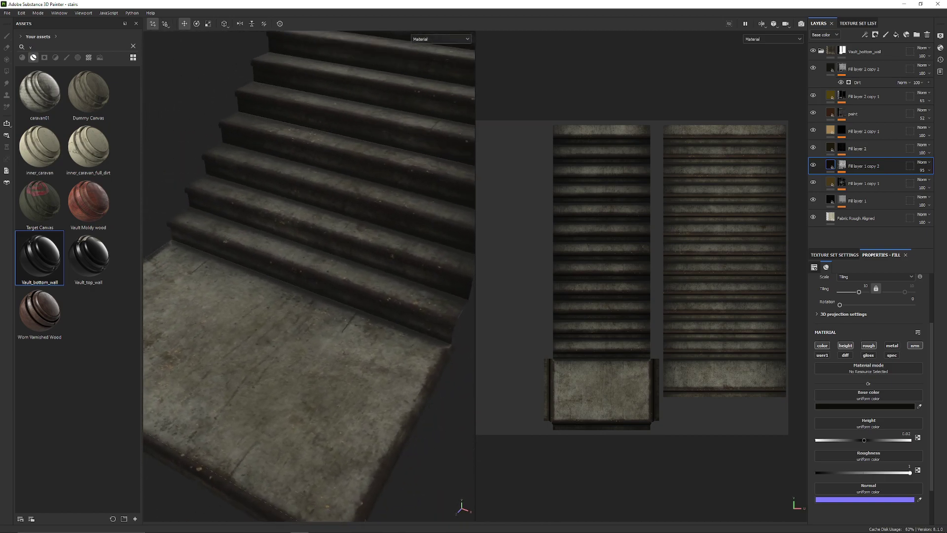
Step: Toggle Fill layer 1 copy 2 off and on to compare its grime on the steps and landing
right_click_drag(291, 281, 336, 281, "shift")
left_click_drag(276, 256, 306, 301, "alt")
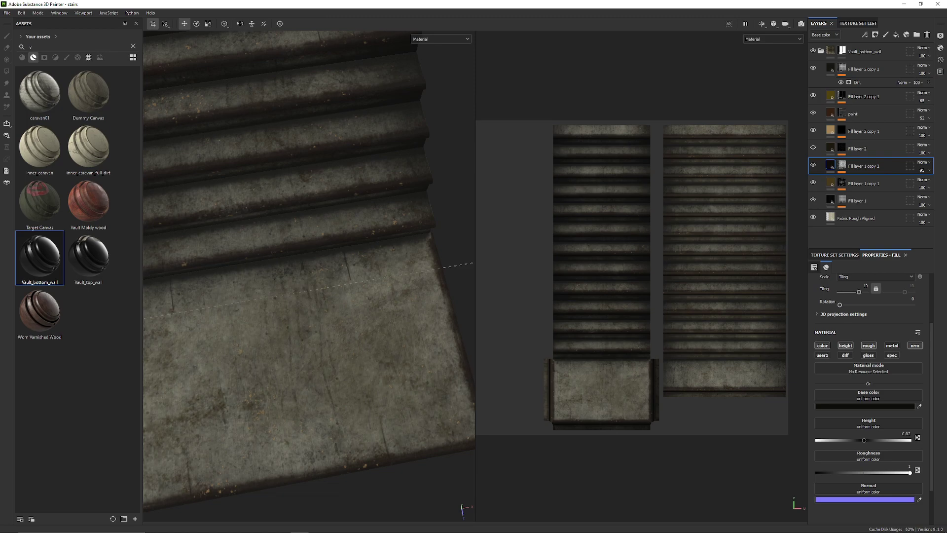
left_click(812, 165)
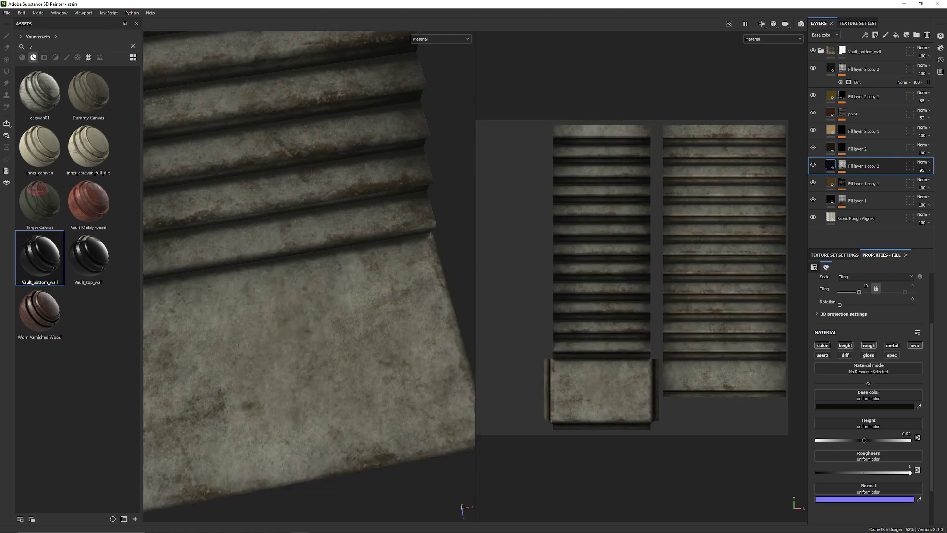
left_click(812, 165)
Step: Lower the opacity of the grunge_leak_small effect in Fill layer 1 copy 2's mask to 55
left_click(842, 166)
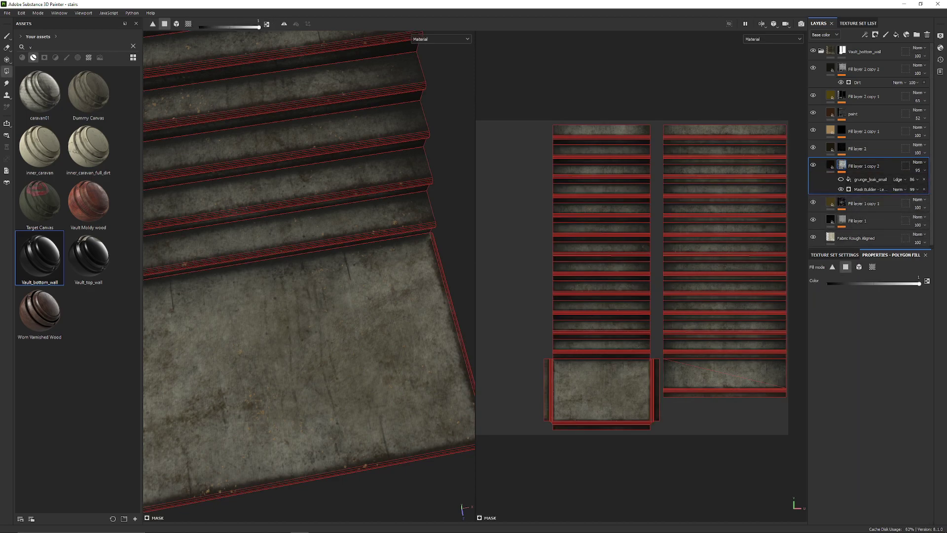
scroll(308, 276, "down", 3)
left_click_drag(345, 306, 257, 271, "alt")
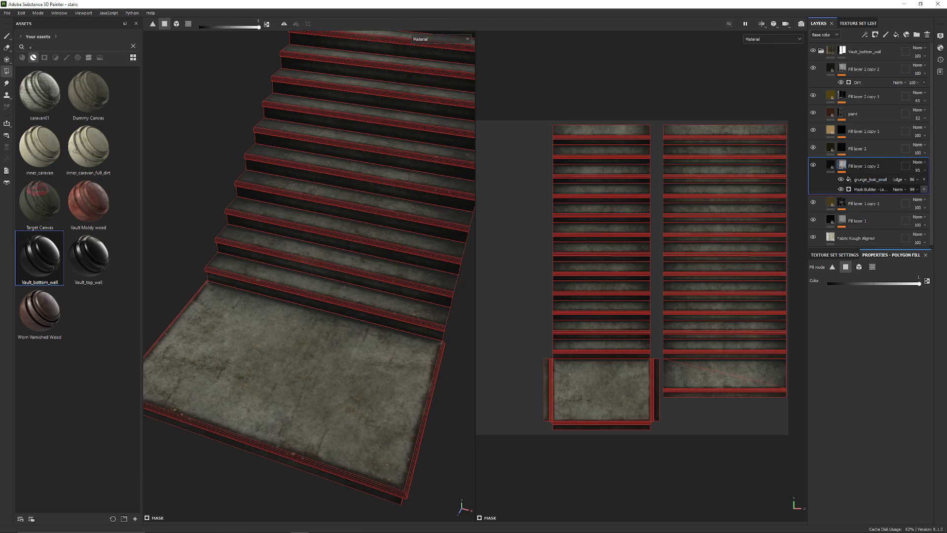
left_click_drag(936, 193, 920, 193)
Step: Examine the leak grime on the landing and step flight from several angles and distances
left_click_drag(306, 296, 395, 291, "alt")
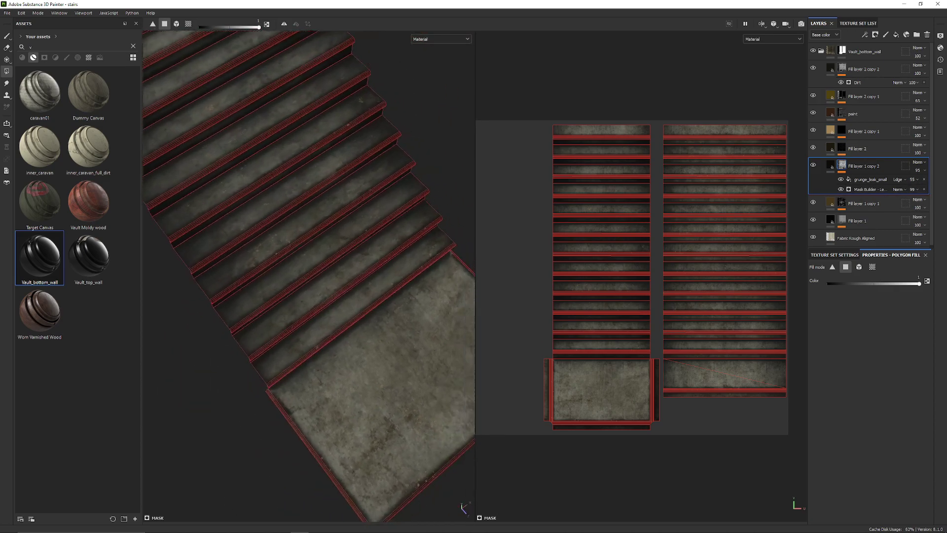
right_click_drag(394, 291, 424, 306, "alt")
left_click_drag(425, 306, 330, 262, "alt")
right_click_drag(331, 262, 375, 286, "alt")
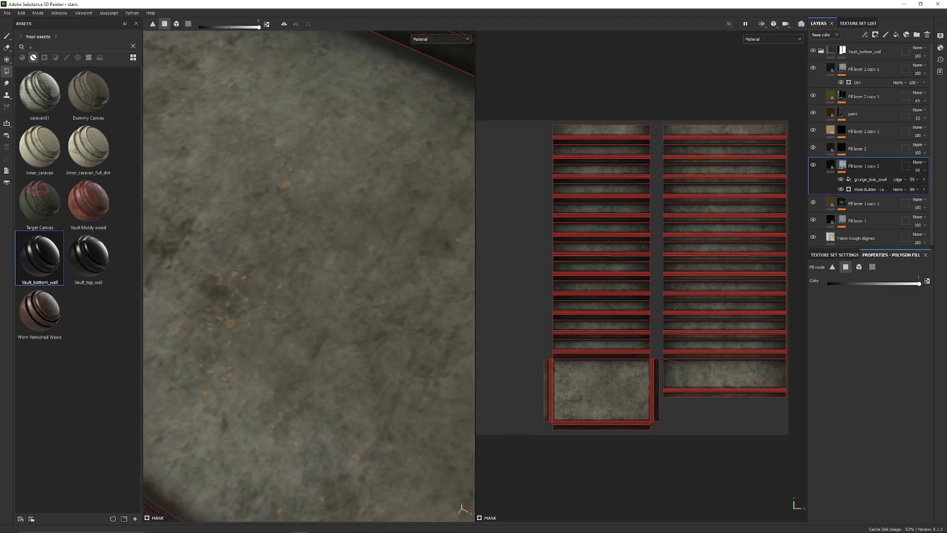
mouse_move(375, 286)
left_mouse_down("alt")
mouse_move(316, 296)
mouse_move(311, 266)
mouse_move(365, 277)
left_mouse_up("alt")
right_click_drag(365, 276, 266, 242, "alt")
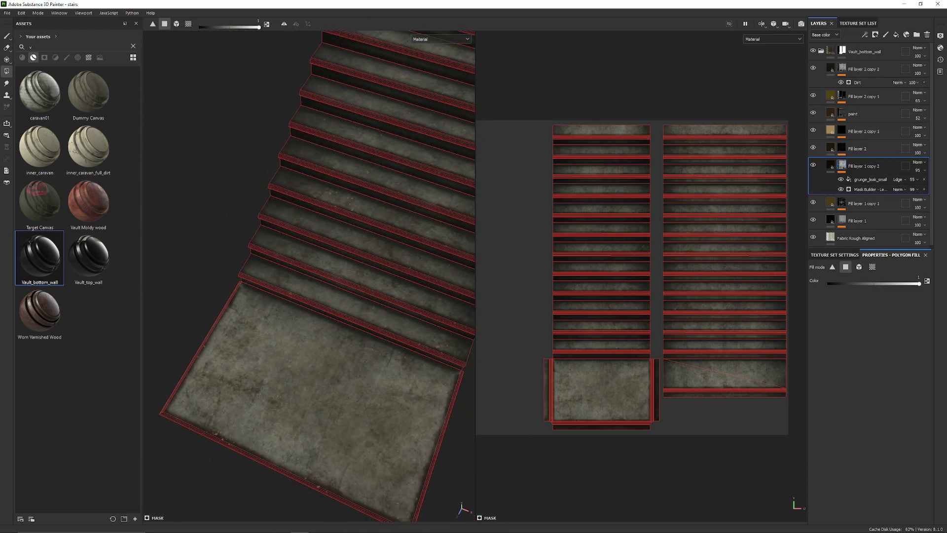
middle_click_drag(266, 241, 291, 375, "alt")
mouse_move(291, 375)
left_mouse_down("alt")
mouse_move(271, 321)
mouse_move(282, 374)
left_mouse_up("alt")
right_click_drag(281, 375, 306, 384, "alt")
left_click_drag(305, 385, 310, 394, "alt")
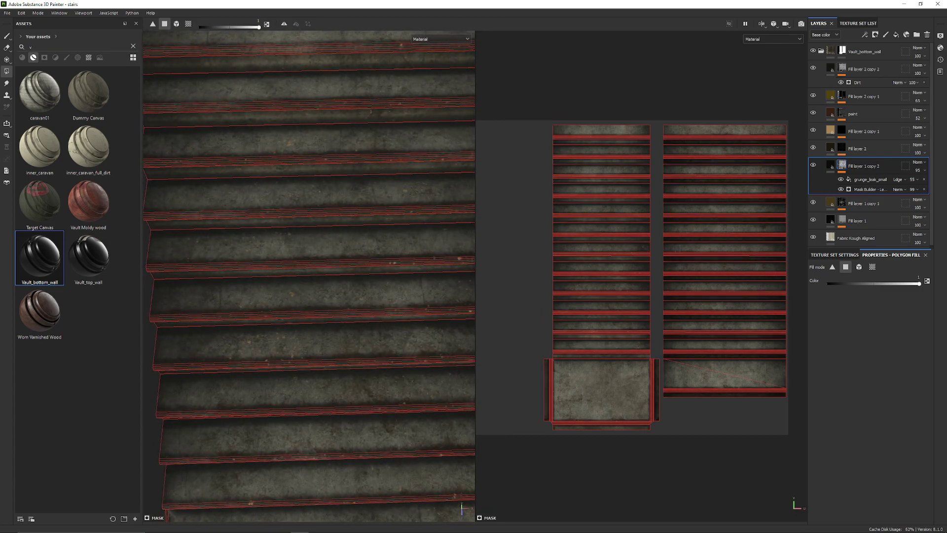
right_click_drag(310, 375, 231, 345, "alt")
Step: Switch to the Paint tool to clear the wireframe overlay and inspect the stairs under rotated environment lighting
key("1")
left_click_drag(316, 390, 276, 385, "alt")
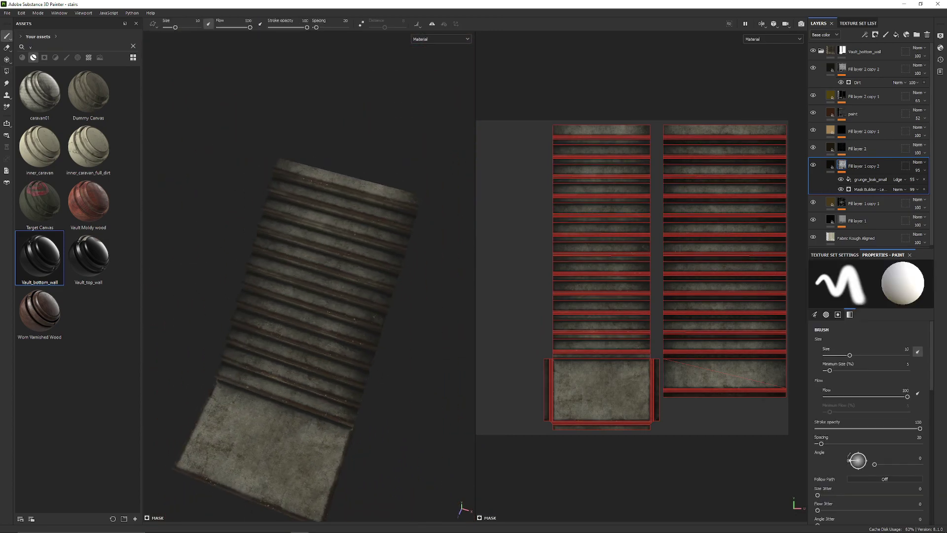
right_click_drag(276, 385, 315, 395, "alt")
left_click_drag(316, 395, 286, 365, "alt")
right_click_drag(287, 365, 325, 375, "alt")
left_click_drag(296, 306, 368, 197, "alt")
right_click_drag(367, 198, 316, 208, "shift")
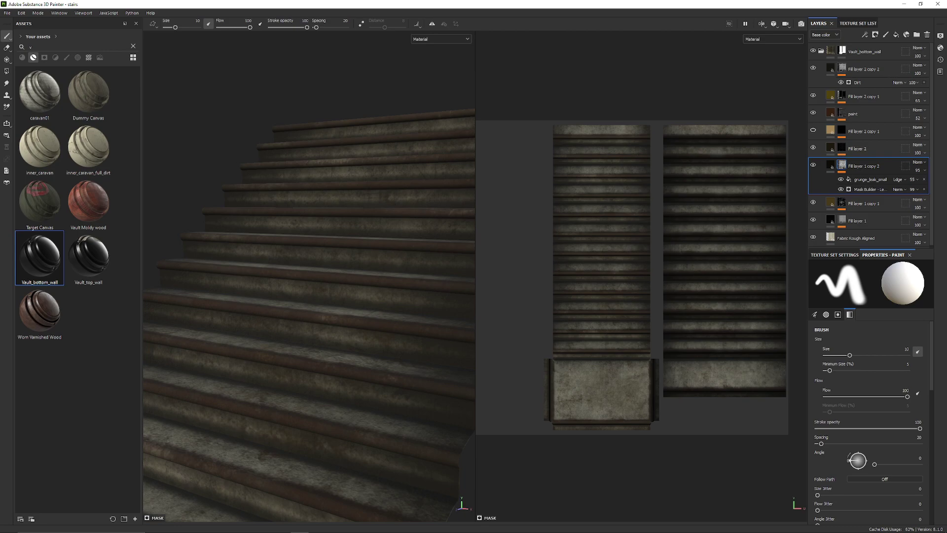
Step: Reduce Fill layer 2 copy 1's opacity to 56 after checking its effect on the step edges
left_click(813, 130)
left_click(864, 131)
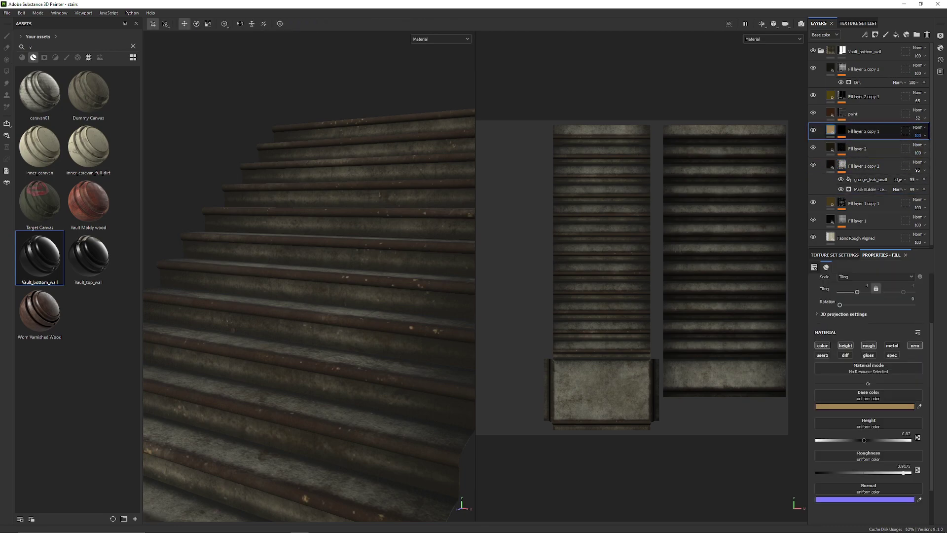
left_click_drag(943, 149, 942, 148)
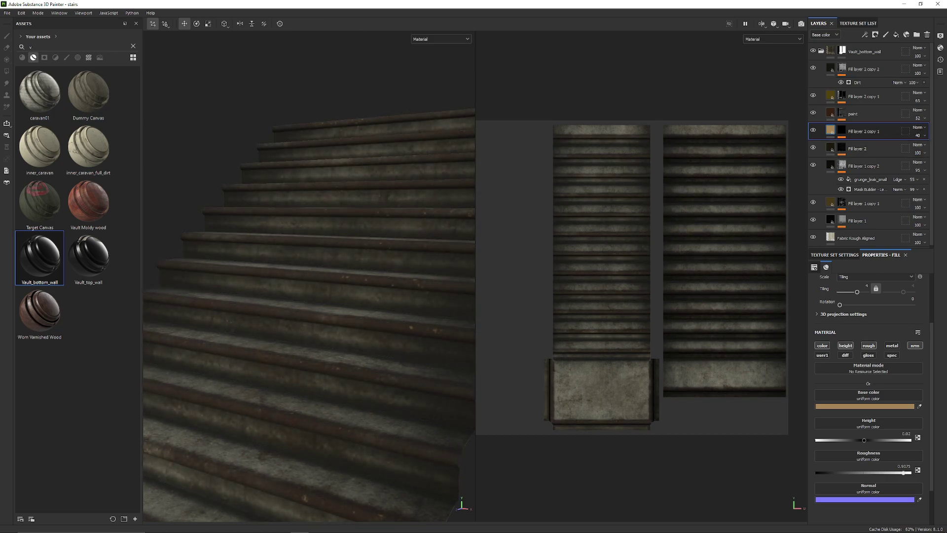
left_click_drag(306, 277, 310, 247, "alt")
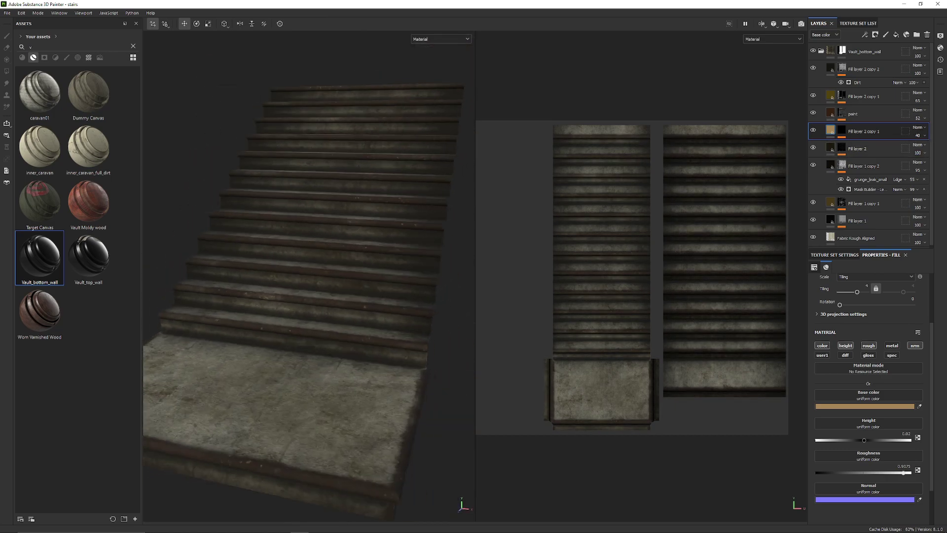
scroll(366, 227, "up", 6)
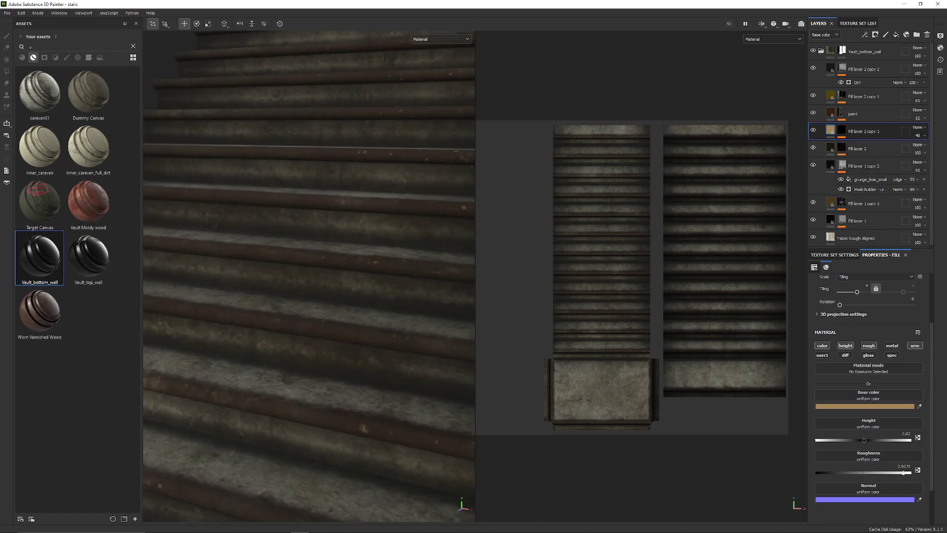
left_click(917, 135)
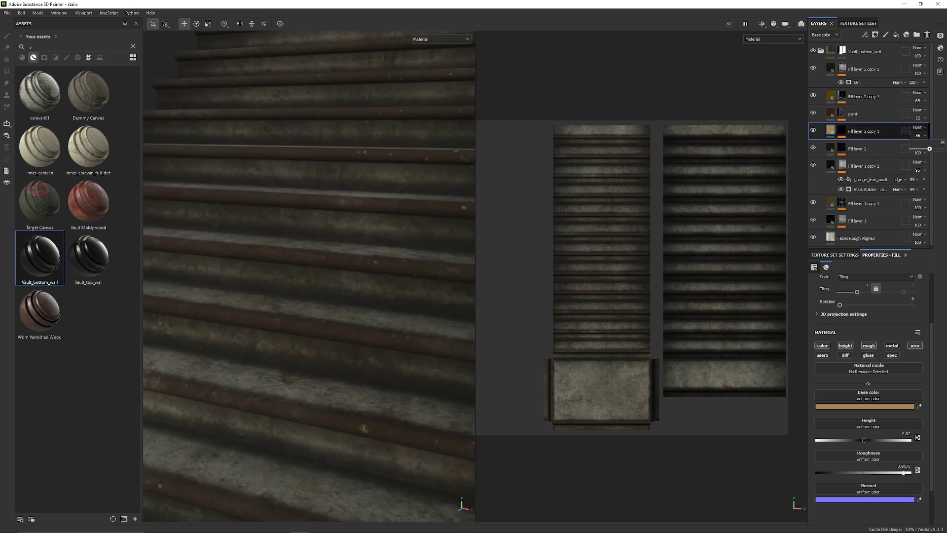
scroll(308, 276, "down", 10)
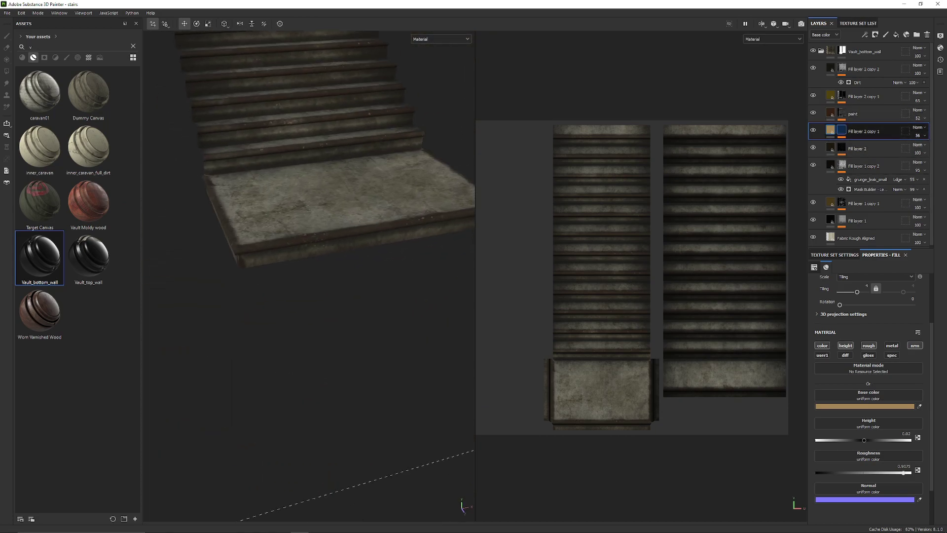
Step: Select the ratio_dirt_1 effect in Fill layer 2 copy 1's mask and inspect the rust flecks on the steps
left_click(842, 130)
left_click(865, 145)
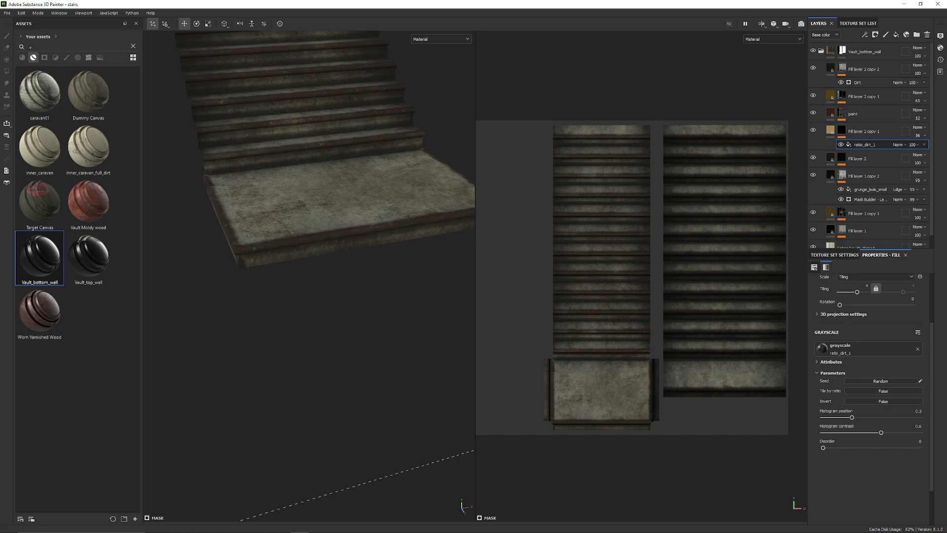
scroll(309, 276, "up", 15)
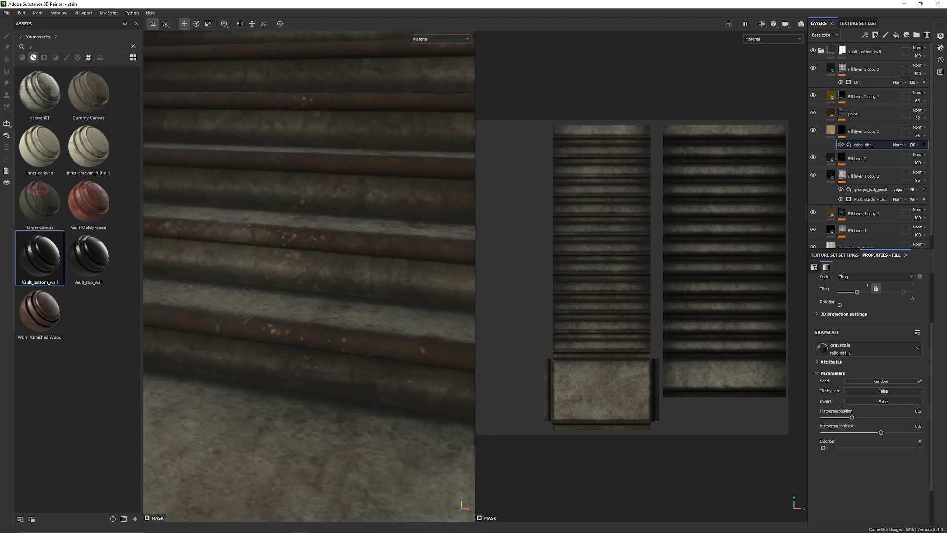
scroll(308, 277, "down", 10)
left_click_drag(296, 276, 355, 266, "alt")
middle_click_drag(320, 394, 310, 374, "alt")
scroll(308, 197, "up", 5)
scroll(308, 247, "down", 6)
mouse_move(315, 296)
left_mouse_down("alt")
mouse_move(237, 321)
mouse_move(306, 306)
left_mouse_up("alt")
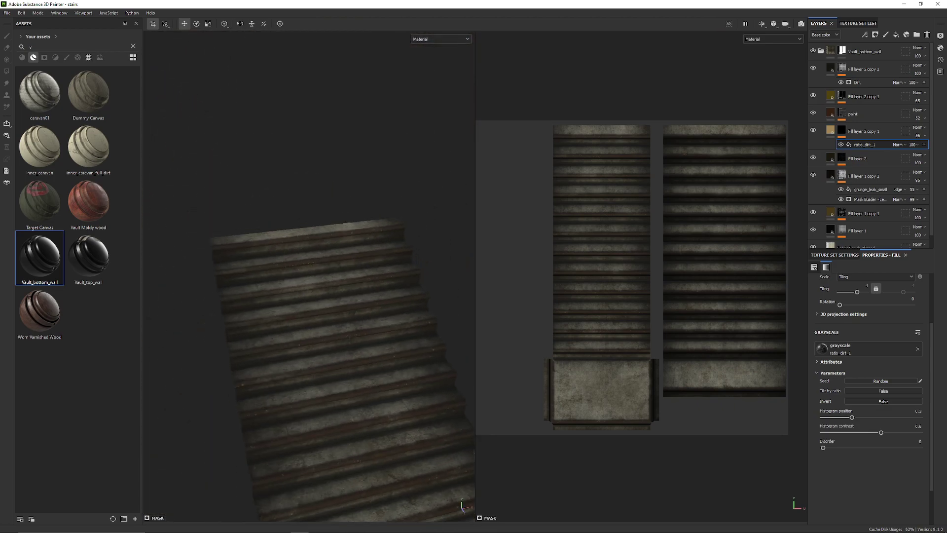
Step: Examine both stair flights from the front and back while rotating the environment lighting
middle_click_drag(311, 375, 301, 207, "alt")
scroll(308, 247, "up", 3)
left_click_drag(276, 276, 384, 261, "alt")
right_click_drag(306, 277, 355, 276, "shift")
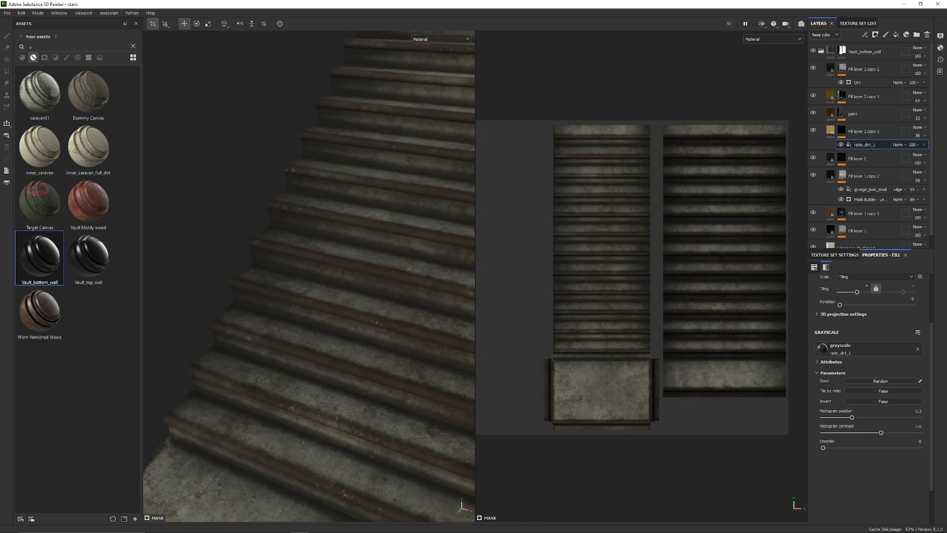
scroll(308, 276, "down", 8)
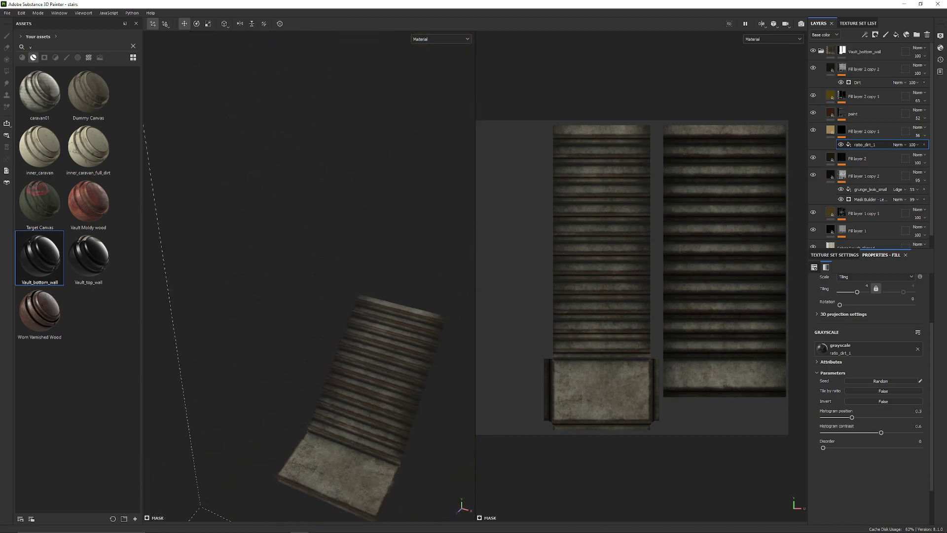
left_click_drag(395, 295, 222, 291, "alt")
middle_click_drag(384, 276, 316, 212, "alt")
scroll(395, 444, "up", 3)
left_click_drag(316, 212, 237, 172, "alt")
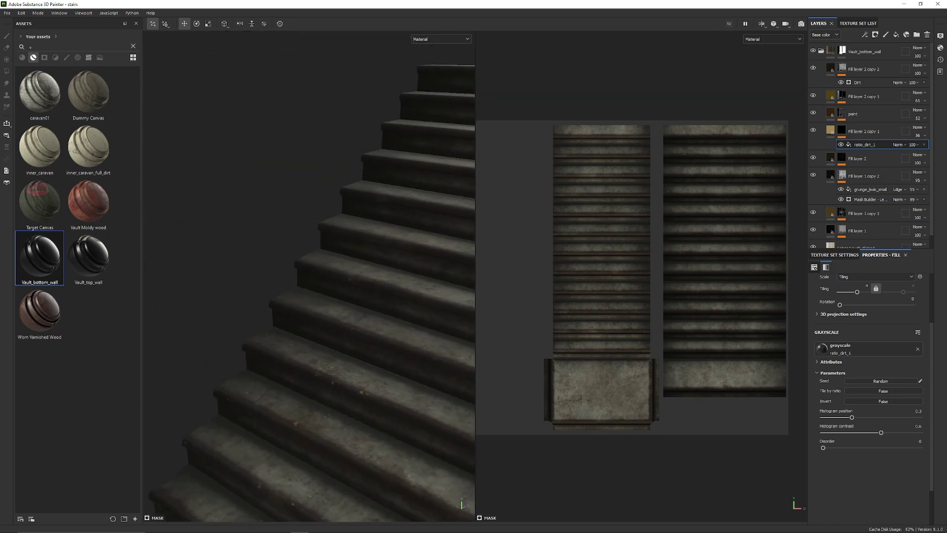
middle_click_drag(296, 173, 168, 163, "alt")
right_click_drag(246, 246, 404, 247, "shift")
left_click_drag(276, 236, 365, 316, "alt")
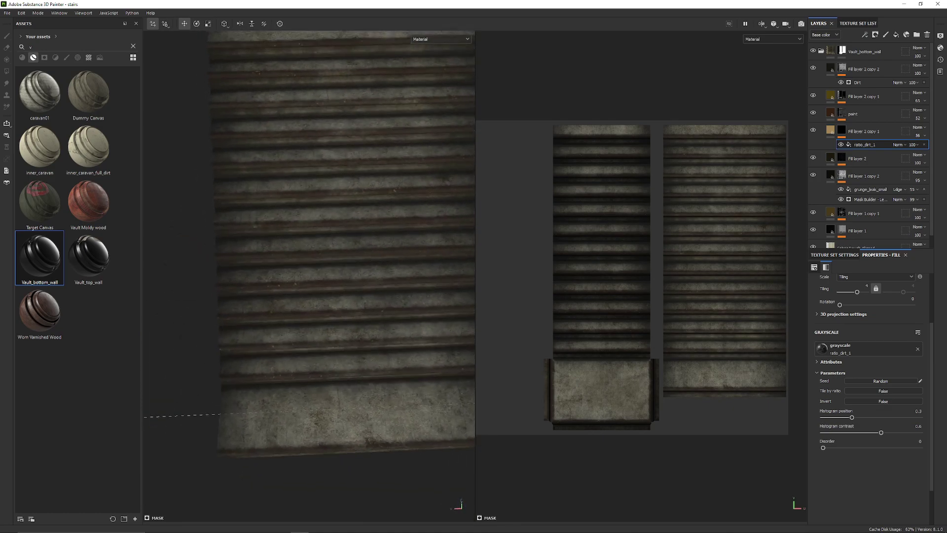
middle_click_drag(346, 247, 306, 365, "alt")
Step: Save the project and set the texture export's output directory to the stairs folder inside Vault's new textures folder
left_click(7, 13)
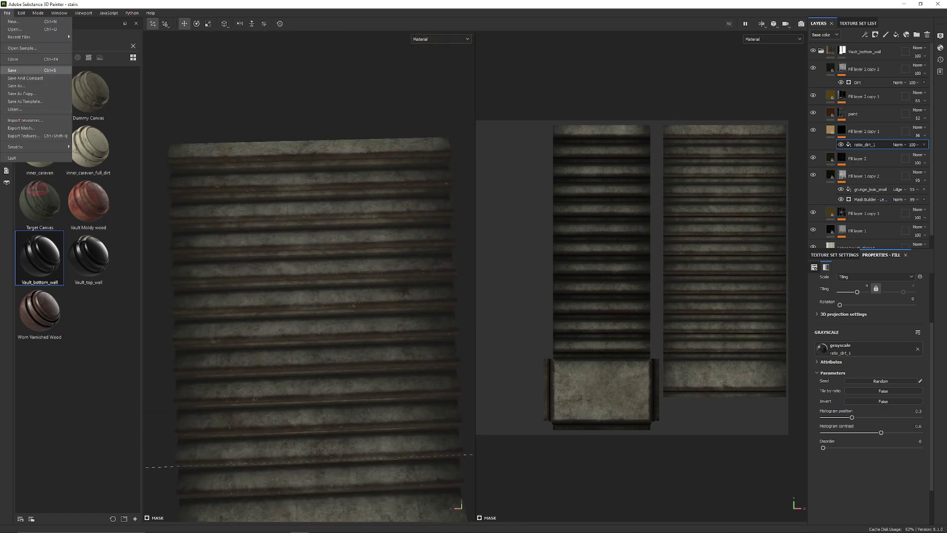
left_click(20, 70)
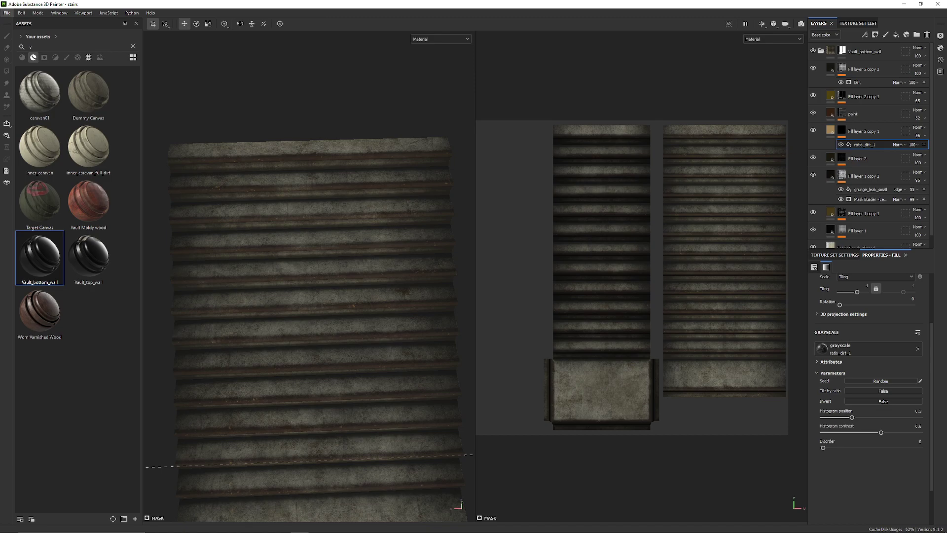
left_click(7, 13)
left_click(22, 135)
left_click(538, 177)
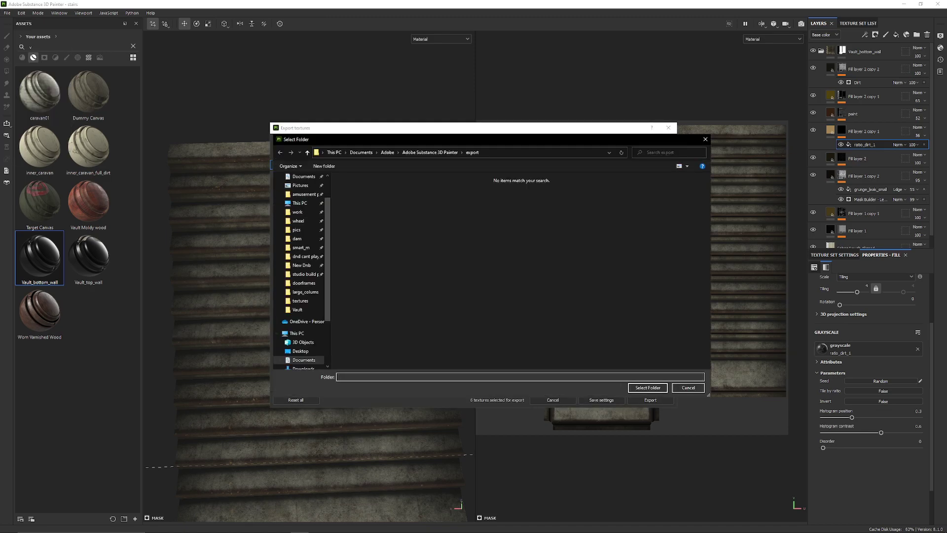
left_click(300, 301)
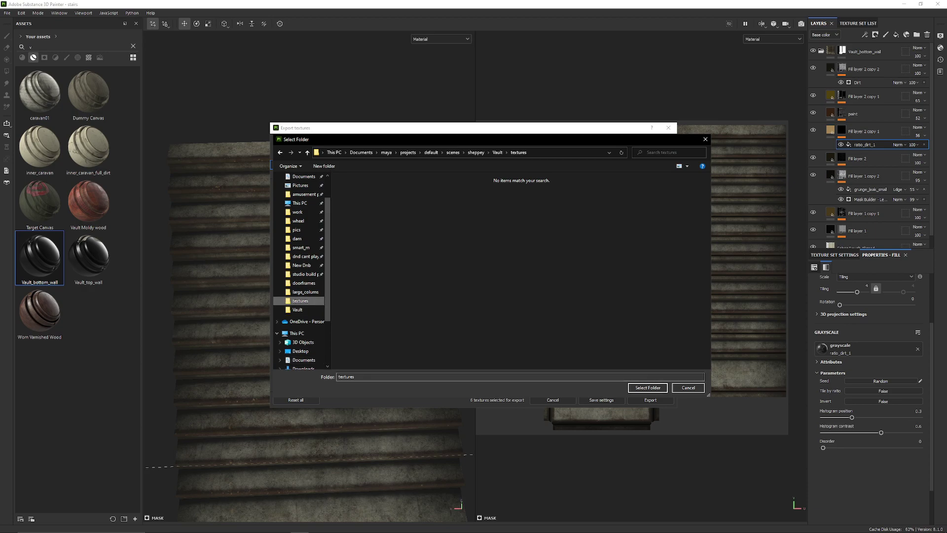
left_click(497, 152)
double_click(357, 194)
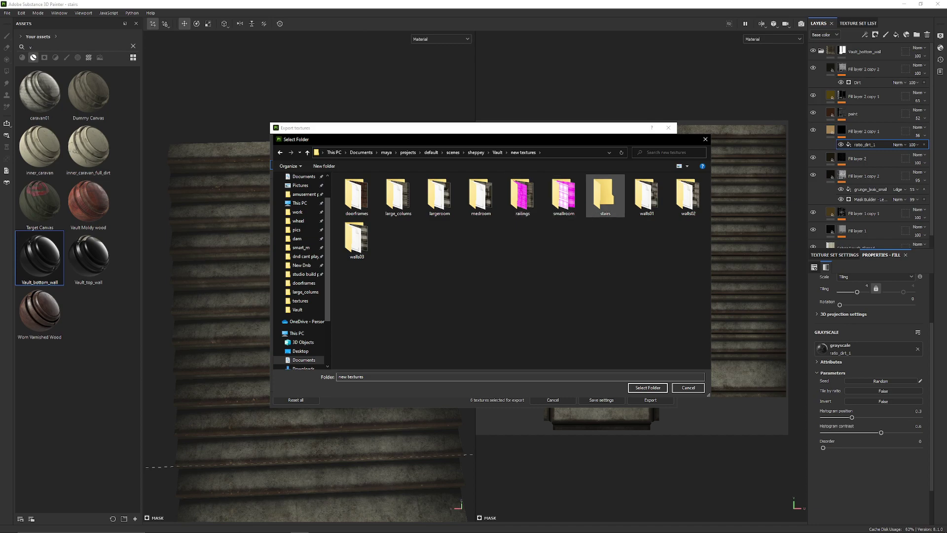
double_click(605, 195)
left_click(648, 387)
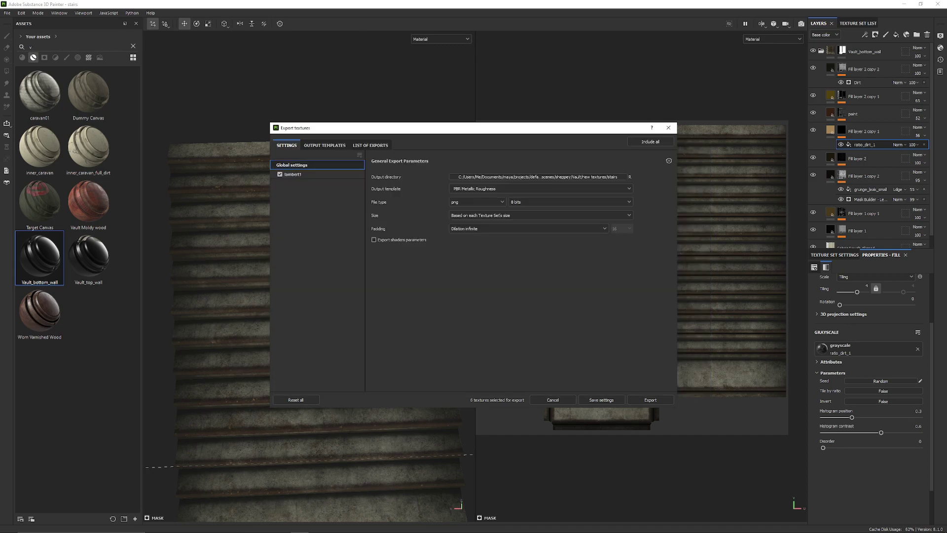
Step: Export the stair textures with the Arma 3 Super [MetRough] output template and close the export window
left_click(567, 188)
scroll(567, 254, "down", 2)
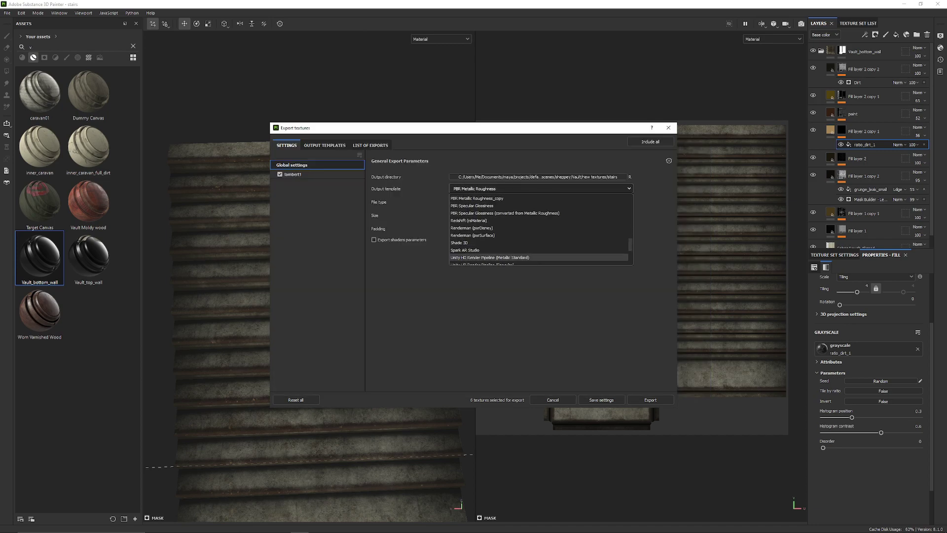
left_click_drag(631, 244, 630, 212)
left_click(475, 217)
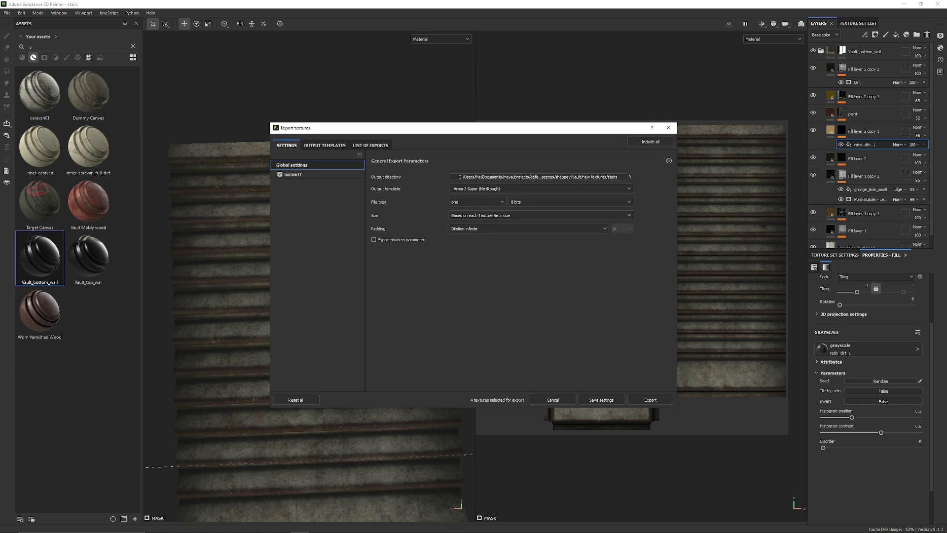
left_click(650, 400)
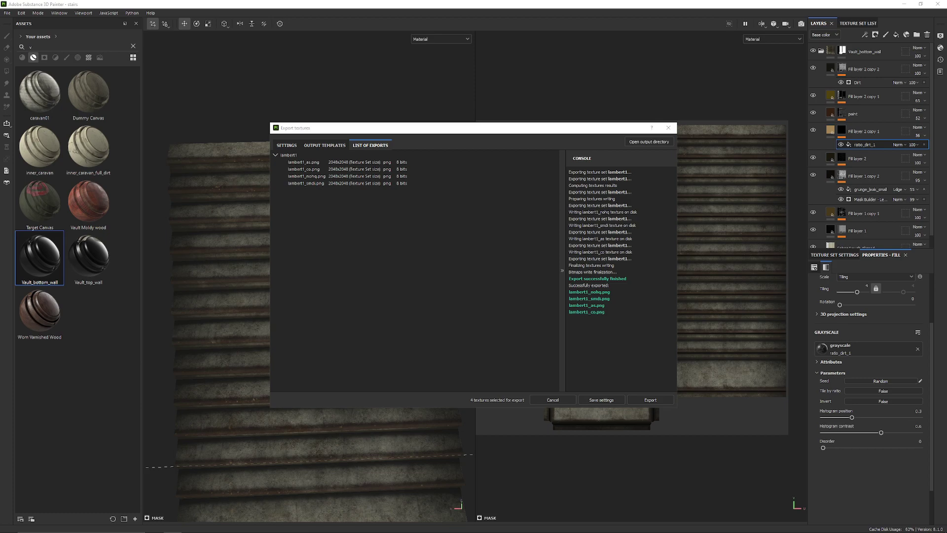
left_click(669, 127)
Step: Save the project again and switch to Photoshop
left_click(7, 13)
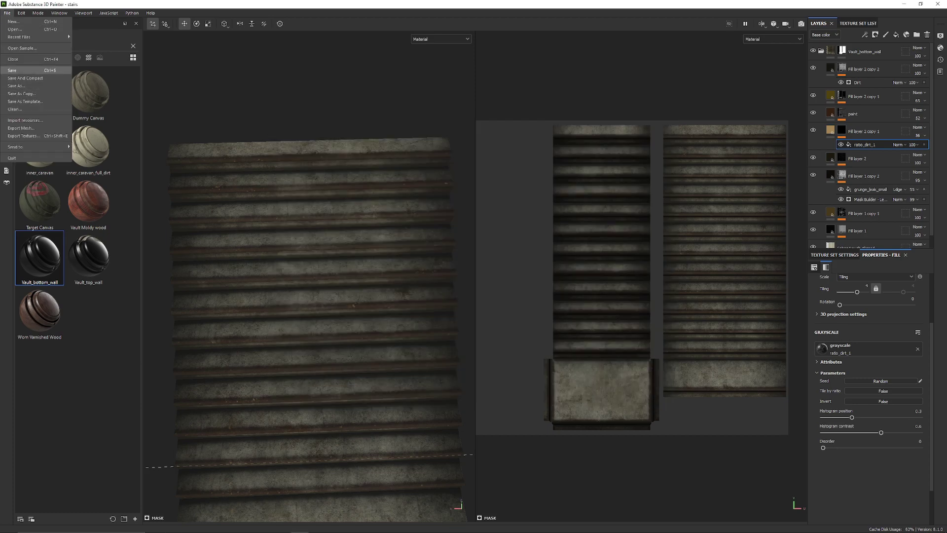
left_click(15, 70)
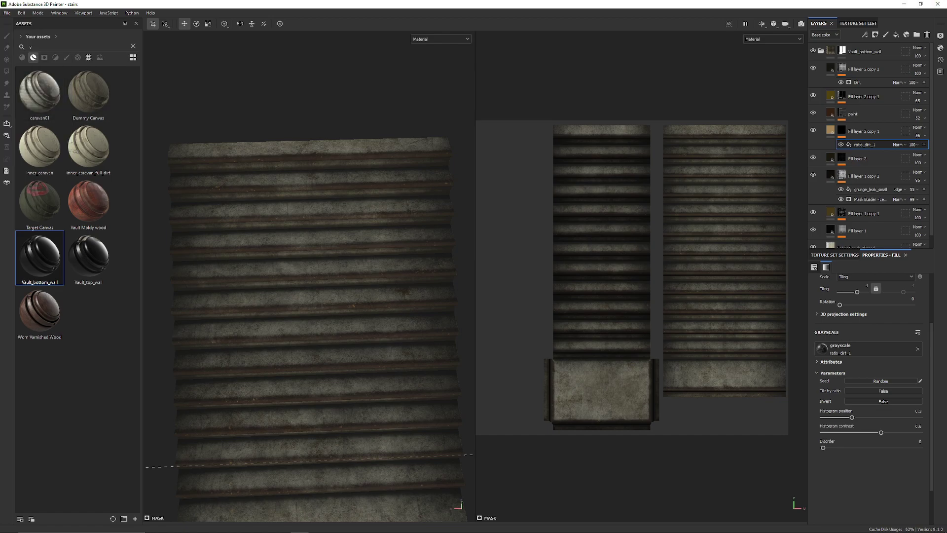
left_click(282, 524)
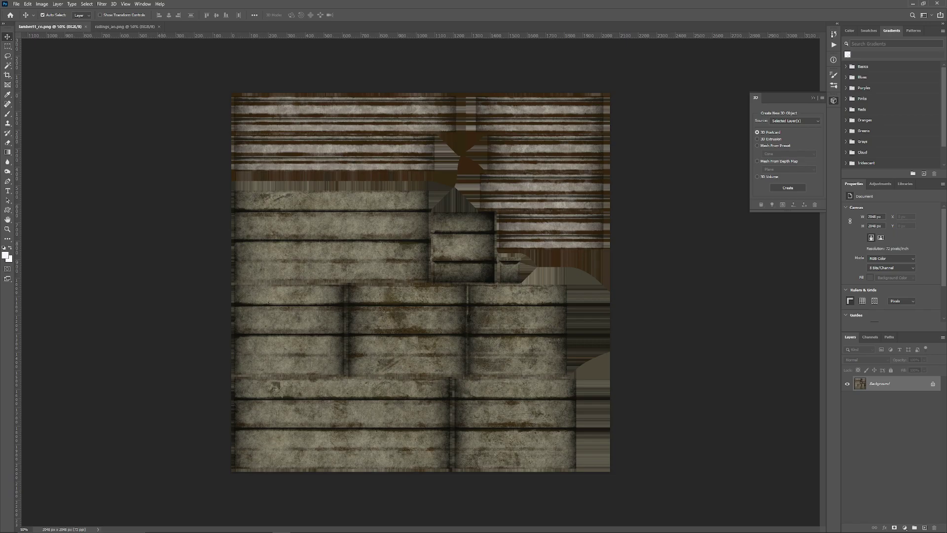
Step: Close the open railings images and open lambert1_co.png and stairs_ao.png for the stairs
left_click(159, 27)
key("ctrl+w")
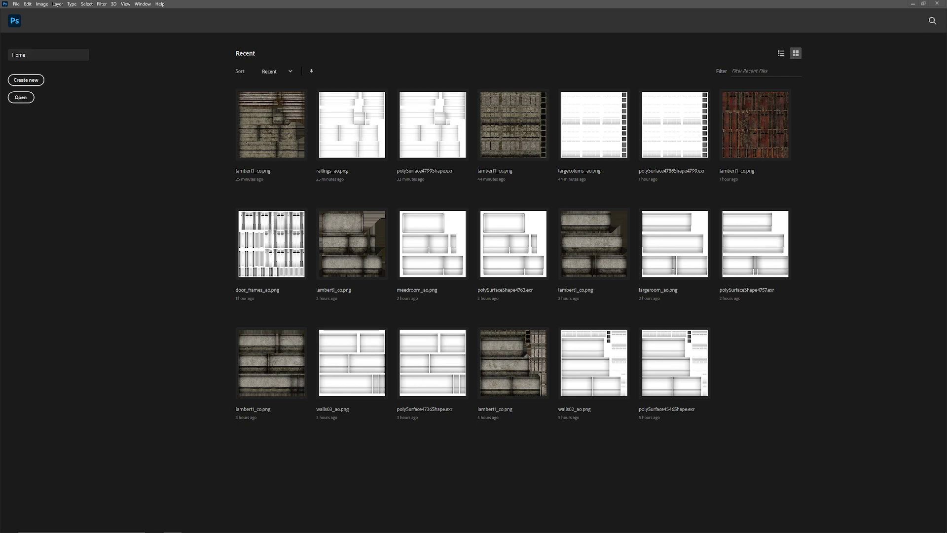
left_click_drag(289, 1, 460, 29)
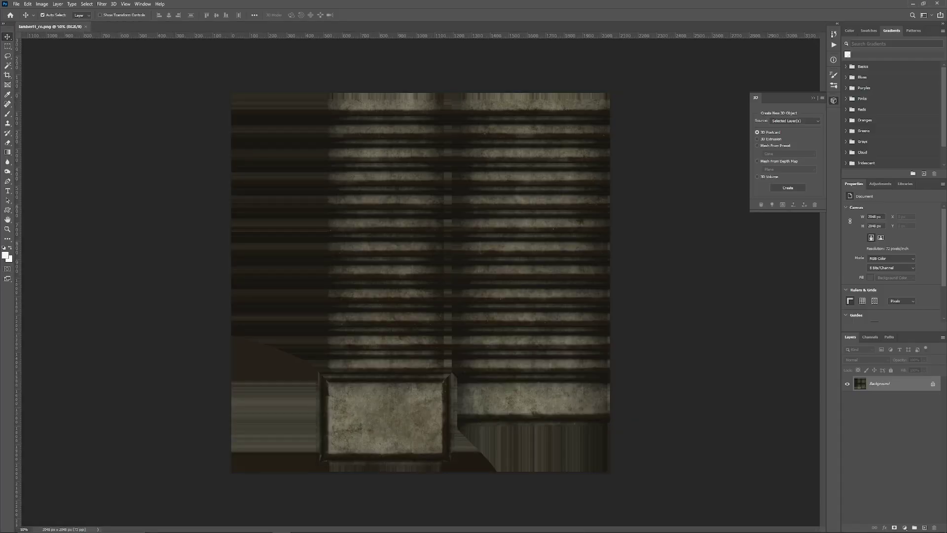
left_click_drag(493, 0, 494, 31)
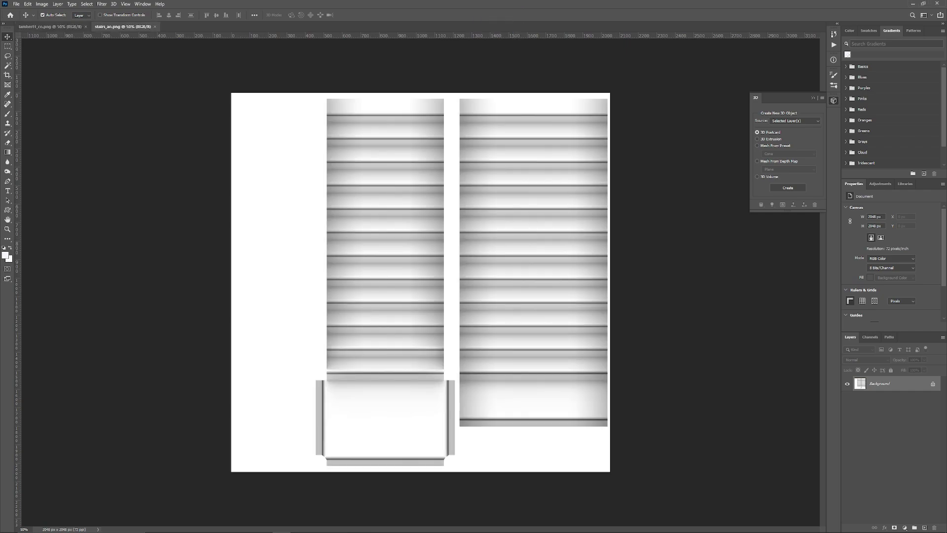
Step: Copy the whole stairs_ao.png image onto lambert1_co.png as a new layer and set its blend mode to Multiply
key("ctrl+a")
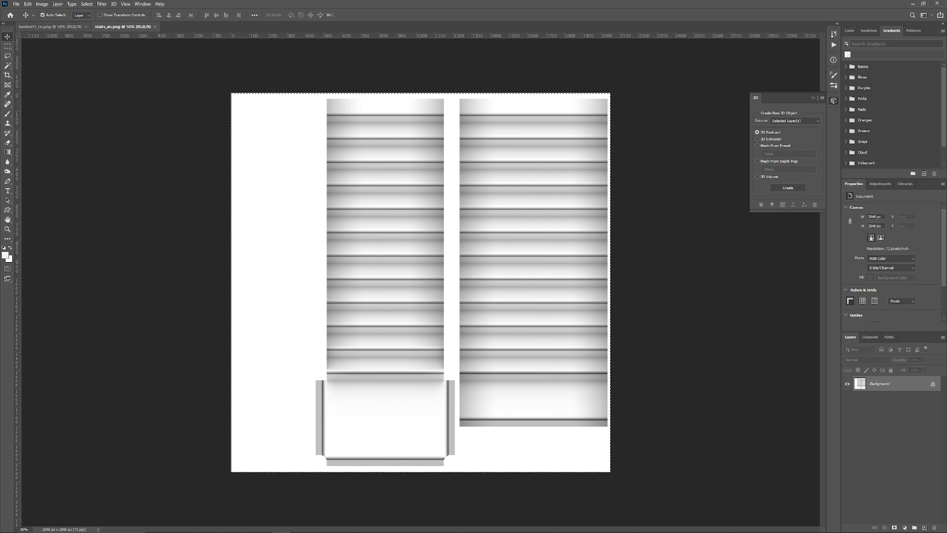
key("ctrl+Tab")
key("ctrl+v")
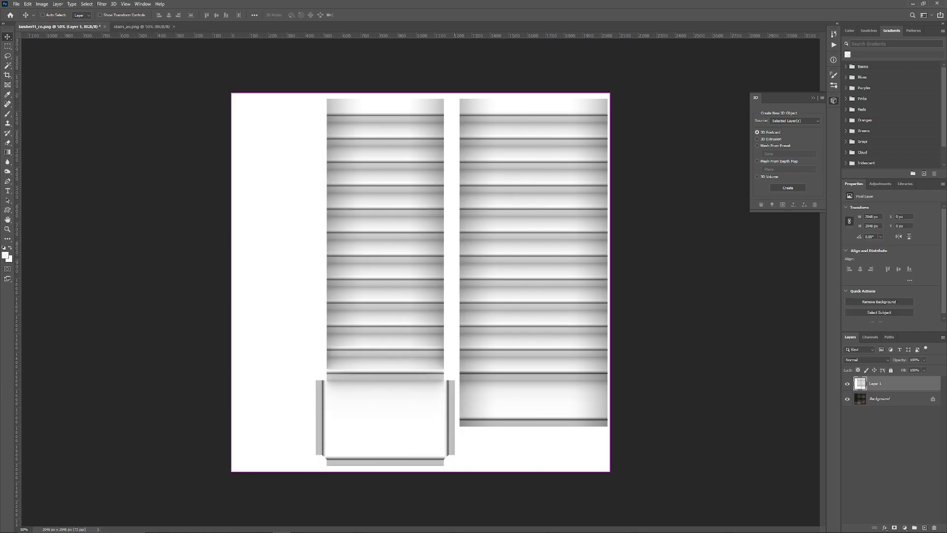
left_click(866, 359)
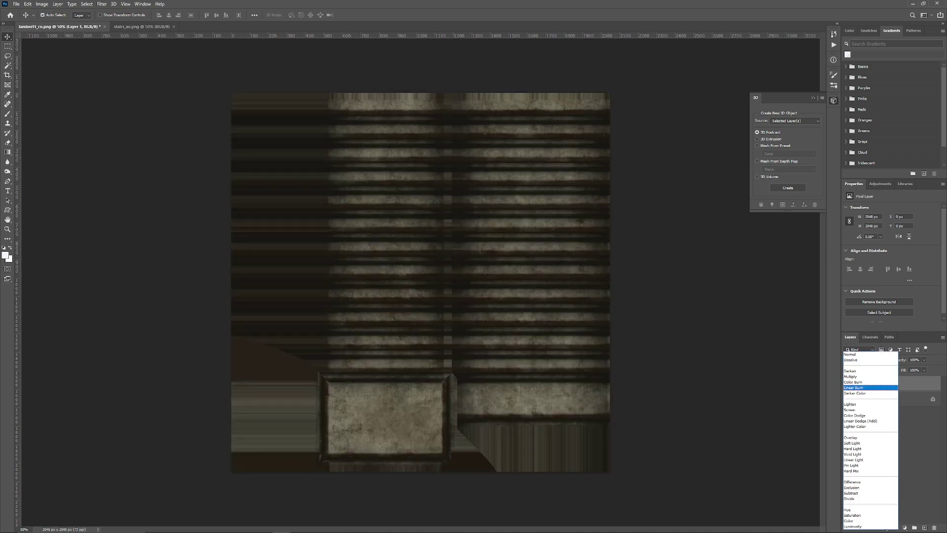
left_click(856, 376)
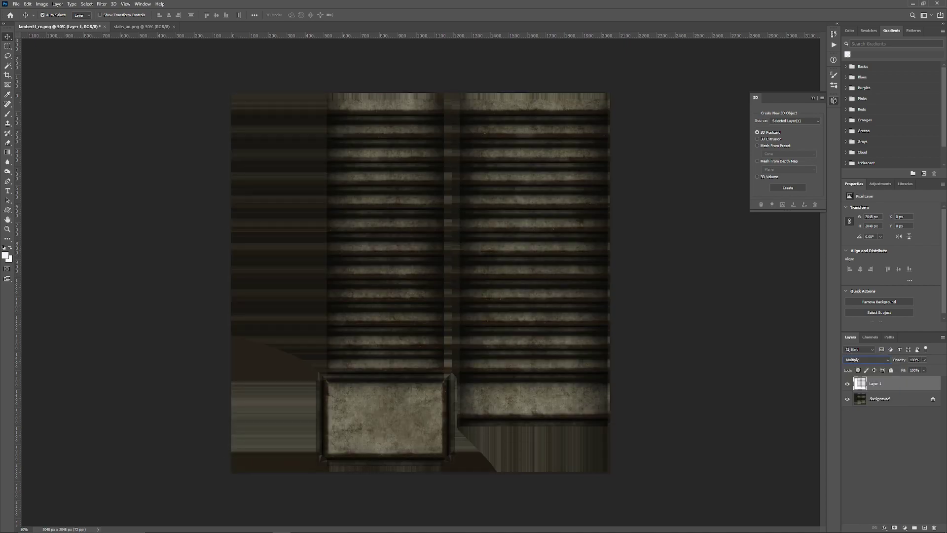
Step: Merge the ambient occlusion layer with the background and save lambert1_co.png
left_click(887, 399, "shift")
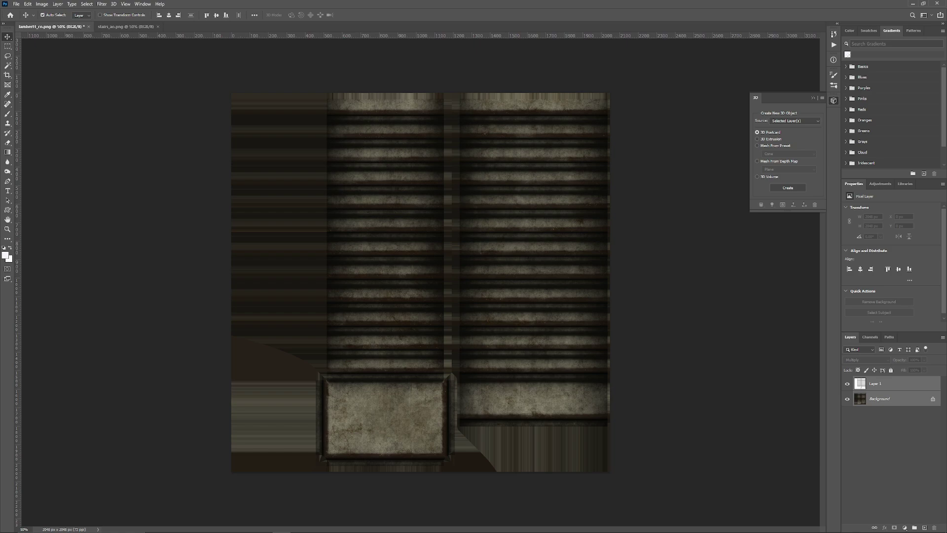
right_click(876, 400)
left_click(893, 457)
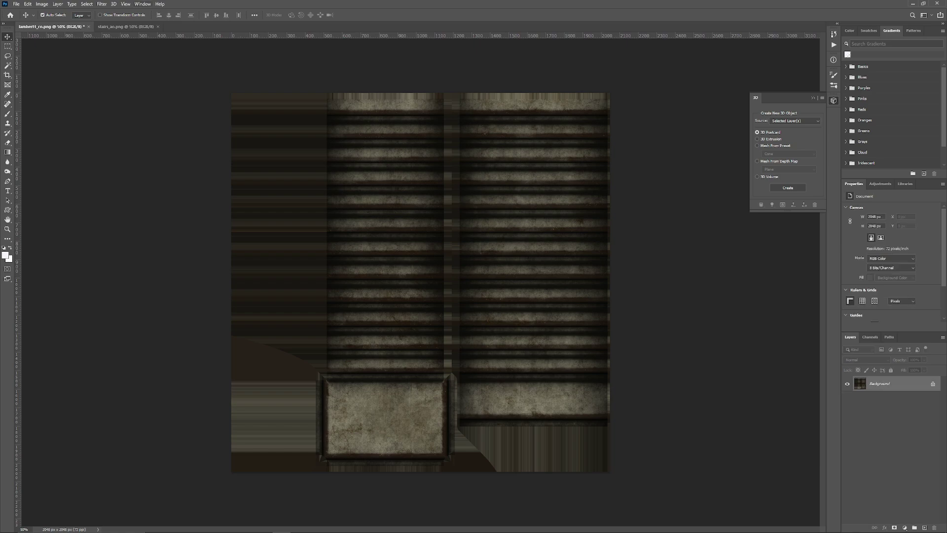
left_click(17, 4)
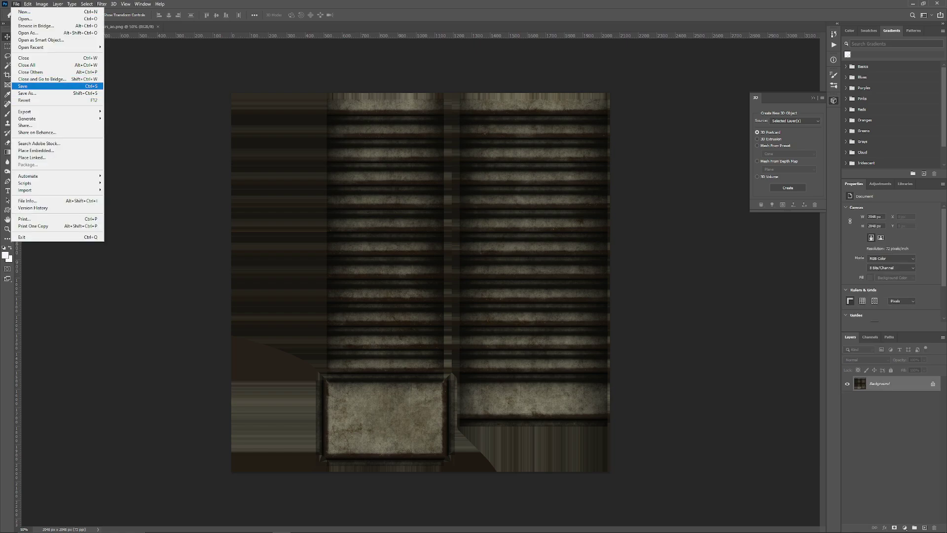
left_click(34, 86)
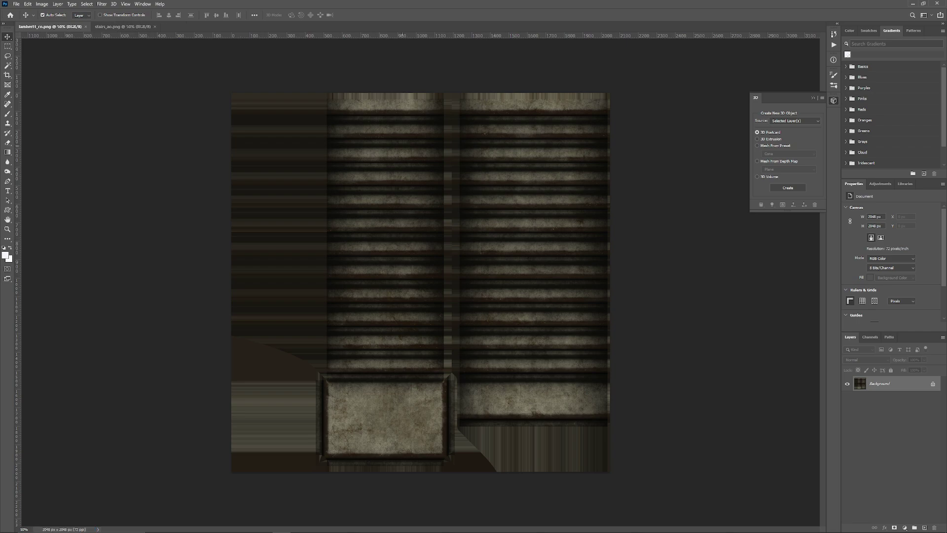
Step: Close both stair images and minimise Photoshop
left_click(155, 27)
key("ctrl+w")
left_click(912, 3)
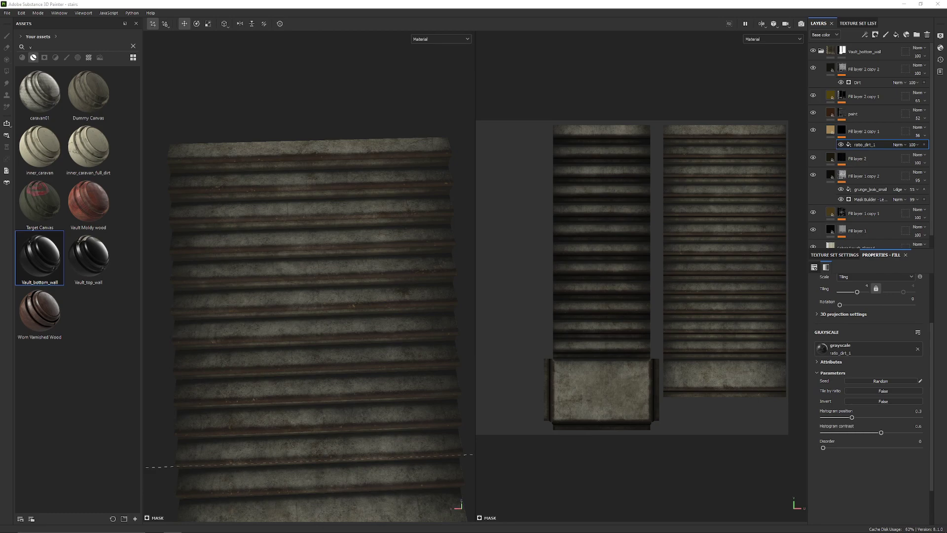
Step: Examine the saved lambert1_co.png up close in Photos, then close the viewer
left_click(316, 277)
key("alt+Tab")
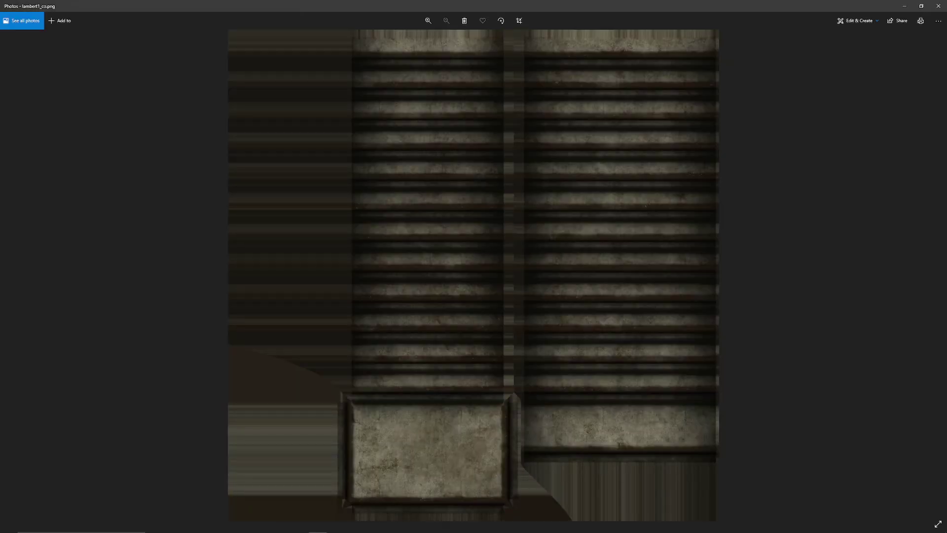
scroll(503, 180, "up", 4)
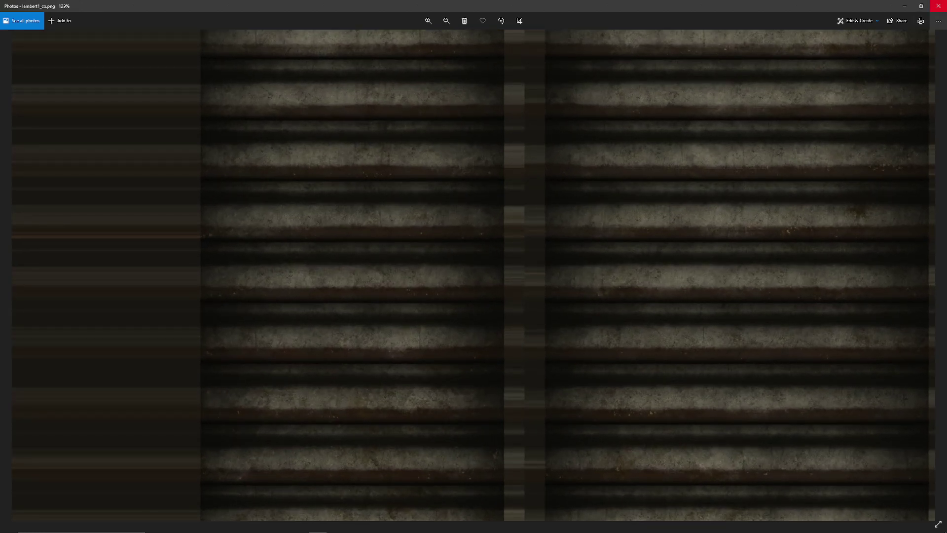
left_click(938, 6)
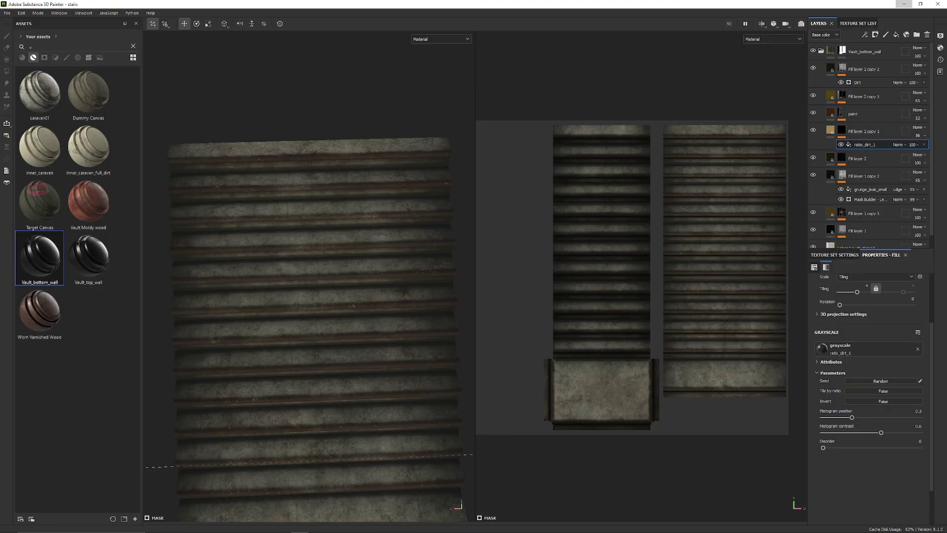
Step: Switch to Maya, bring up Hypershade beside the stairs and select the stairs material
left_click(904, 4)
left_click_drag(394, 256, 582, 276, "alt")
left_click(375, 291)
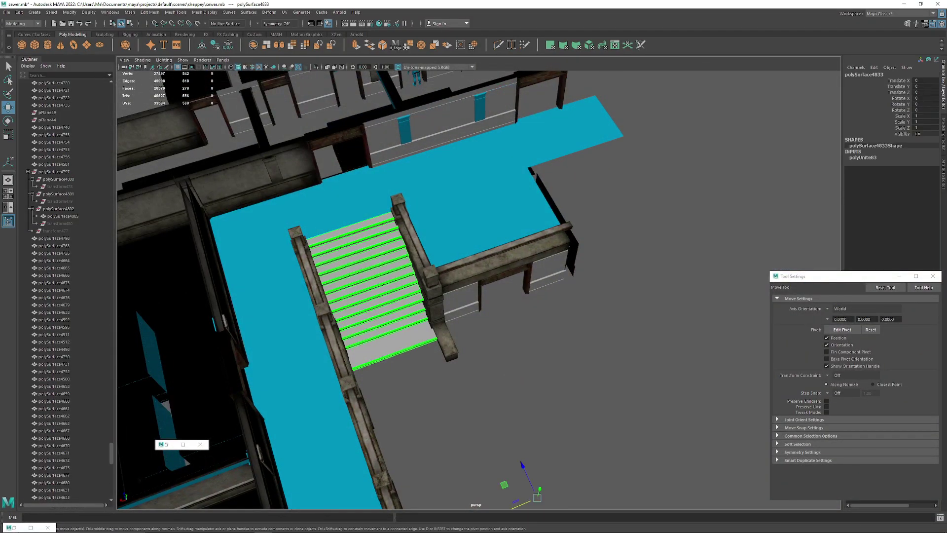
left_click_drag(375, 291, 199, 441, "alt")
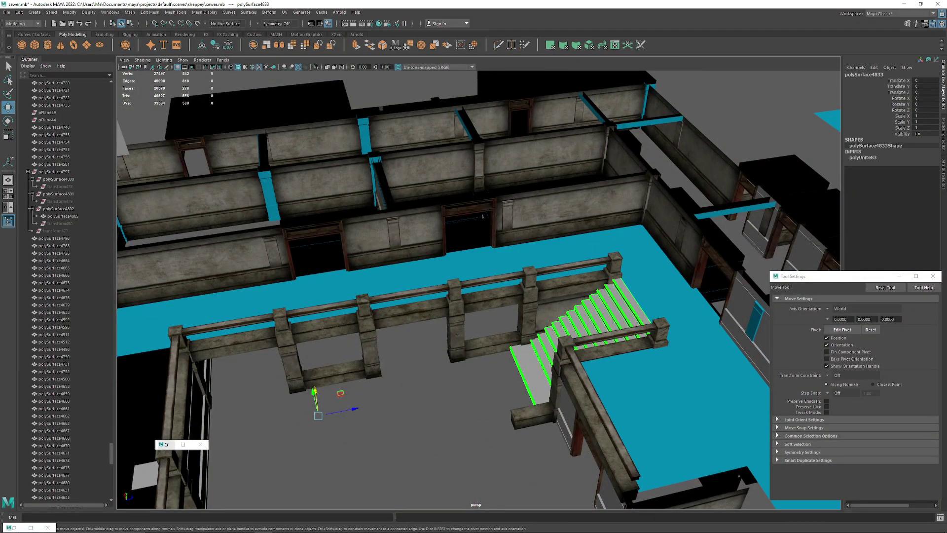
left_click(15, 527)
left_click_drag(222, 166, 338, 160)
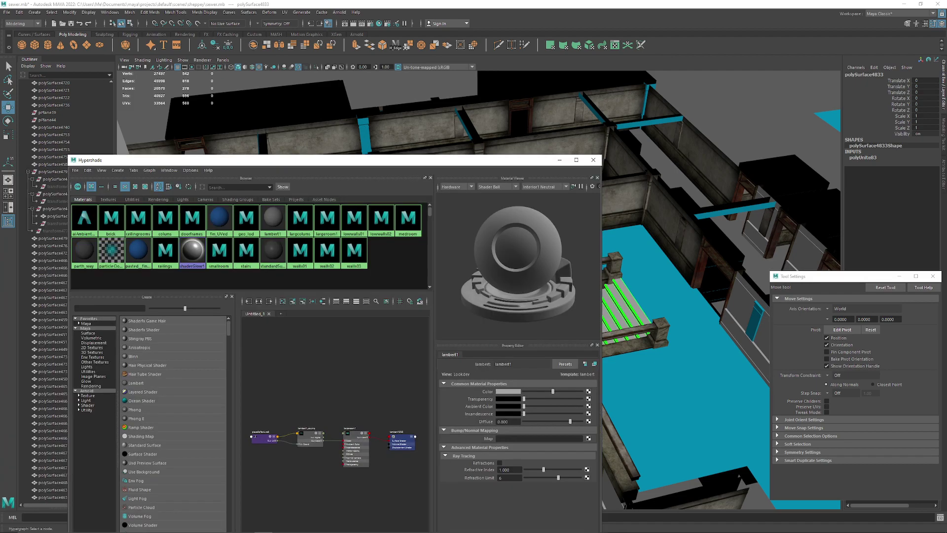
left_click(246, 251)
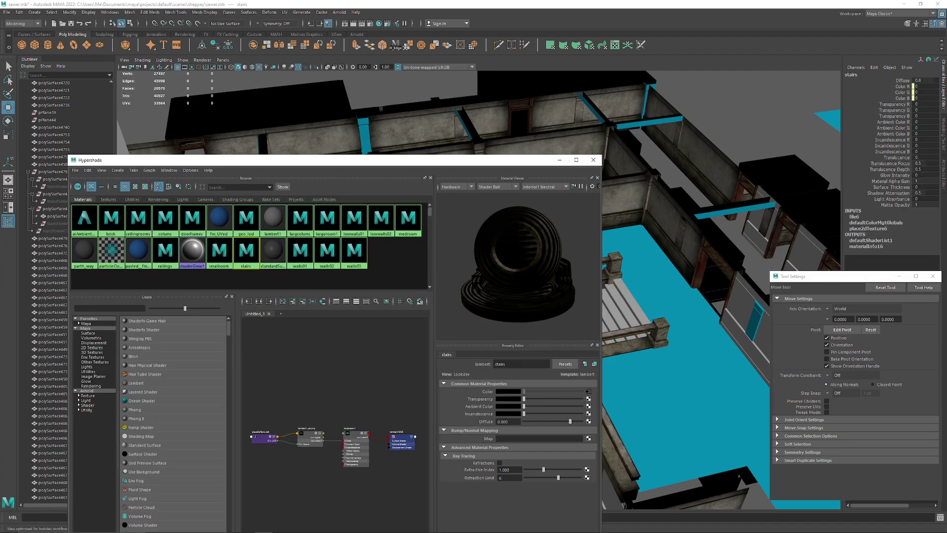
Step: Load lambert1_co.png from the stairs folder in Vault's new textures as the stairs material's color image
left_click(588, 391)
left_click(590, 415)
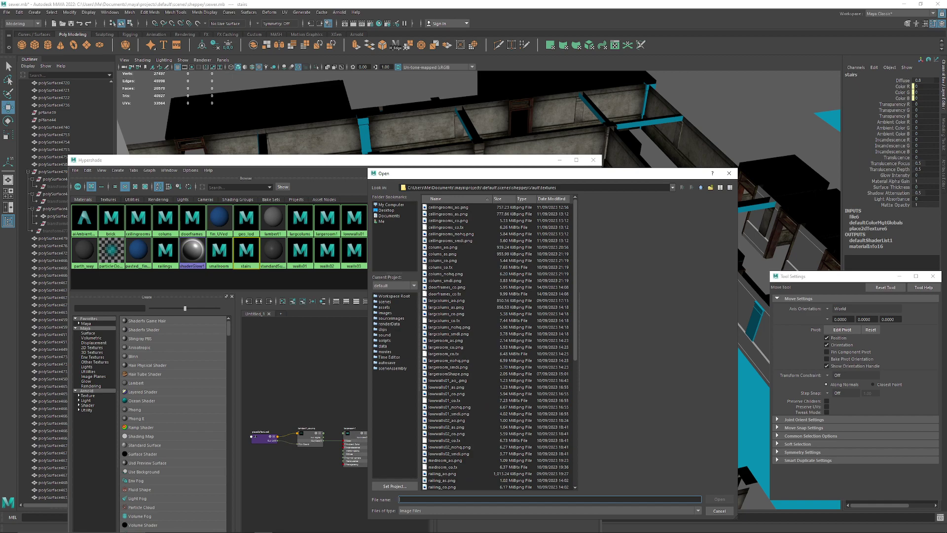
left_click(385, 302)
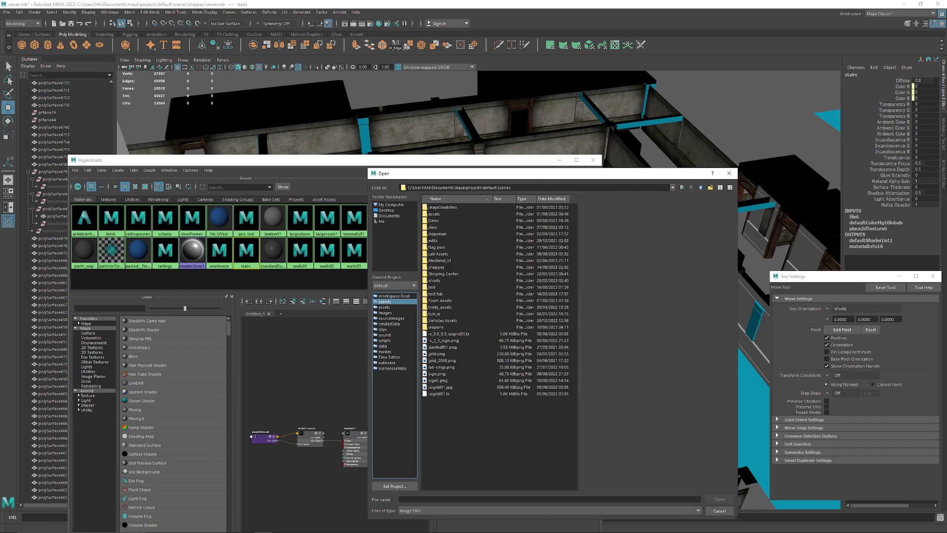
double_click(436, 267)
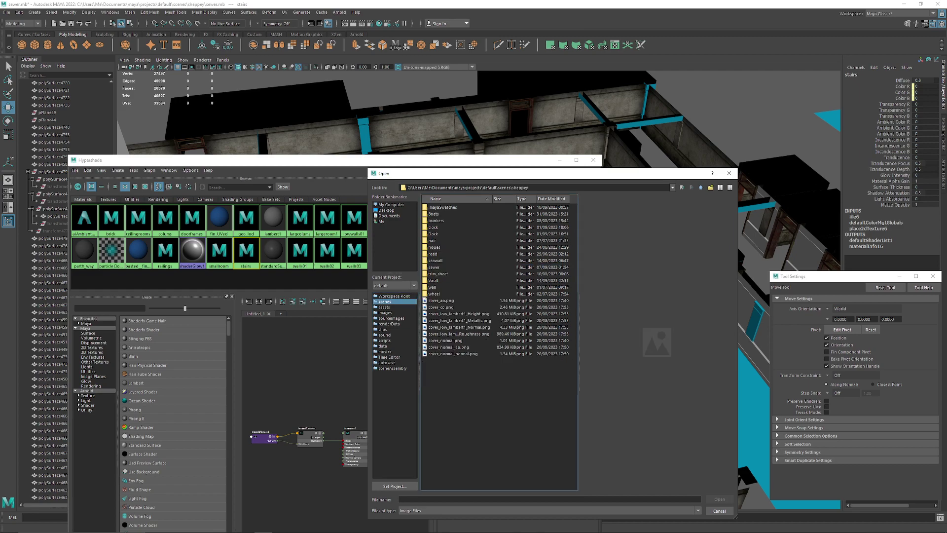
double_click(434, 280)
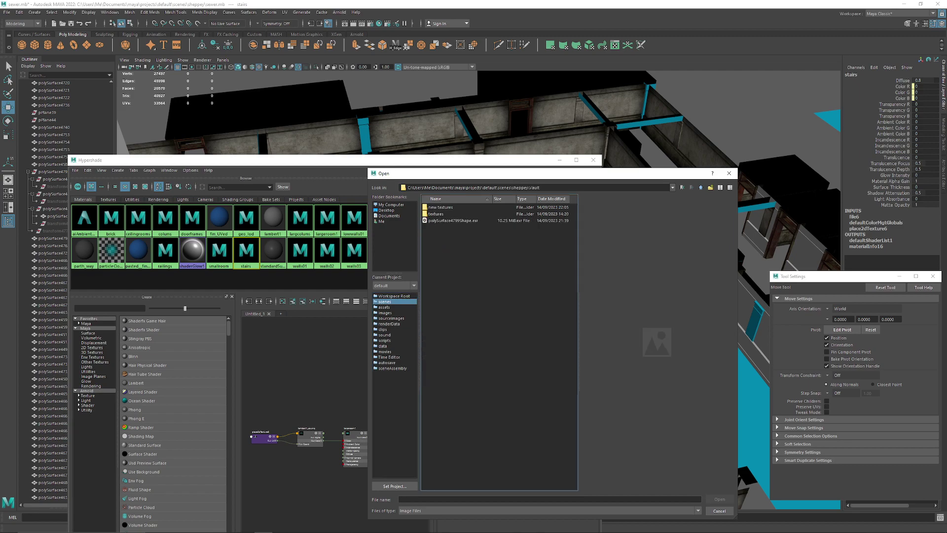
double_click(441, 207)
double_click(433, 247)
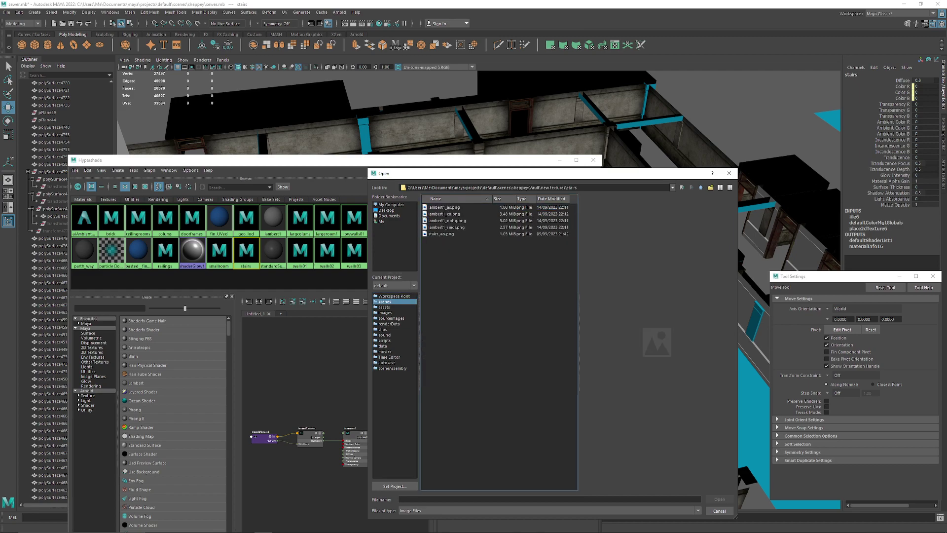
left_click(444, 214)
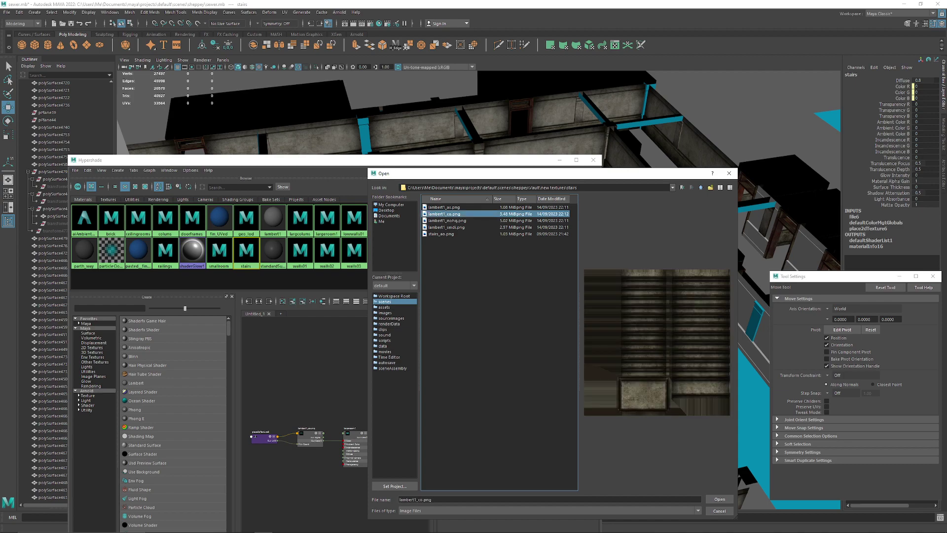
left_click(720, 499)
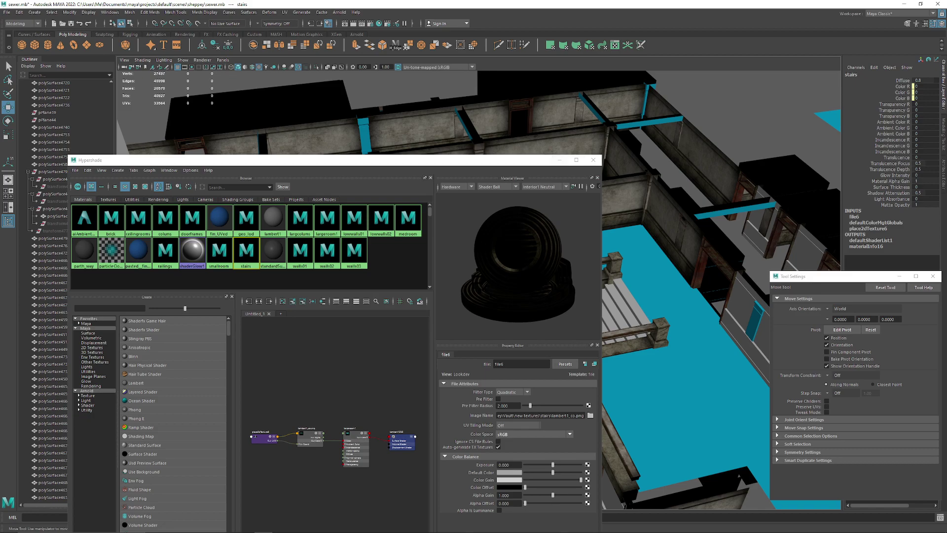
Step: Assign the stairs material to the stair mesh and minimise Hypershade
left_click(623, 302)
right_click_drag(247, 259, 247, 241)
left_click(560, 160)
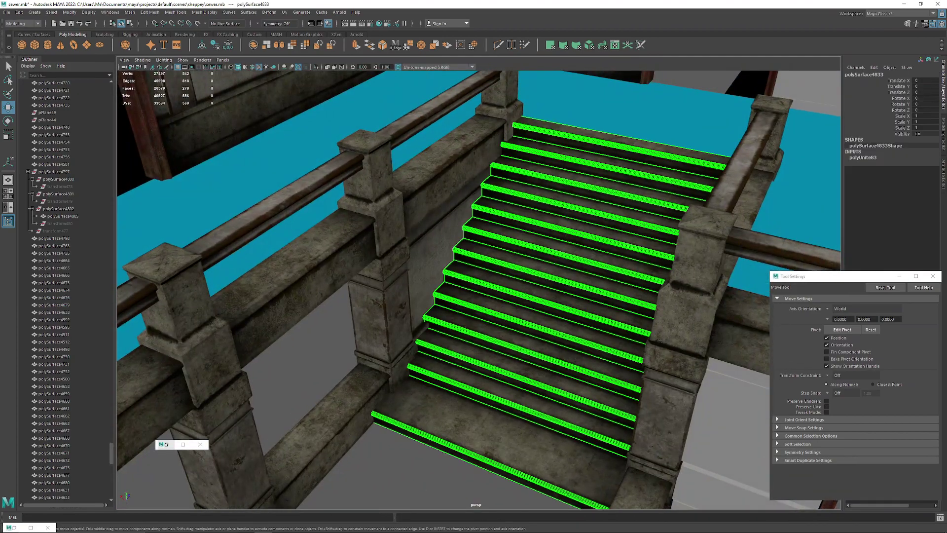
Step: Isolate the stair mesh and examine the texture on its steps and landing
right_click_drag(533, 286, 535, 316)
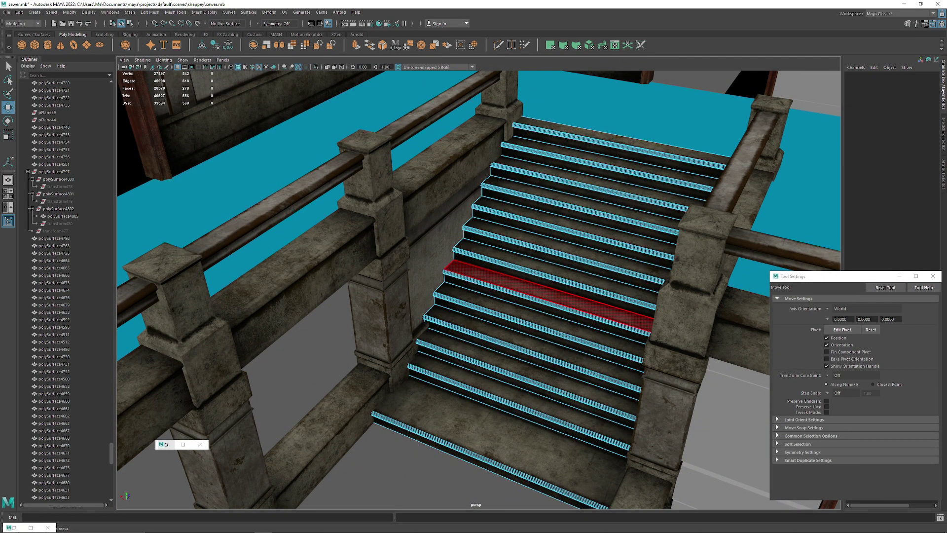
left_click(550, 291)
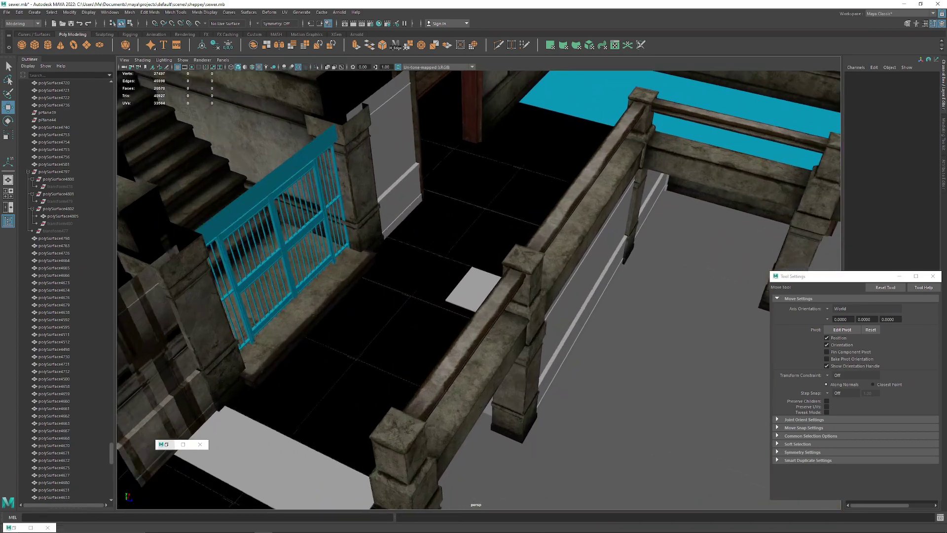
scroll(478, 289, "up", 3)
left_click(230, 311)
key("ctrl+1")
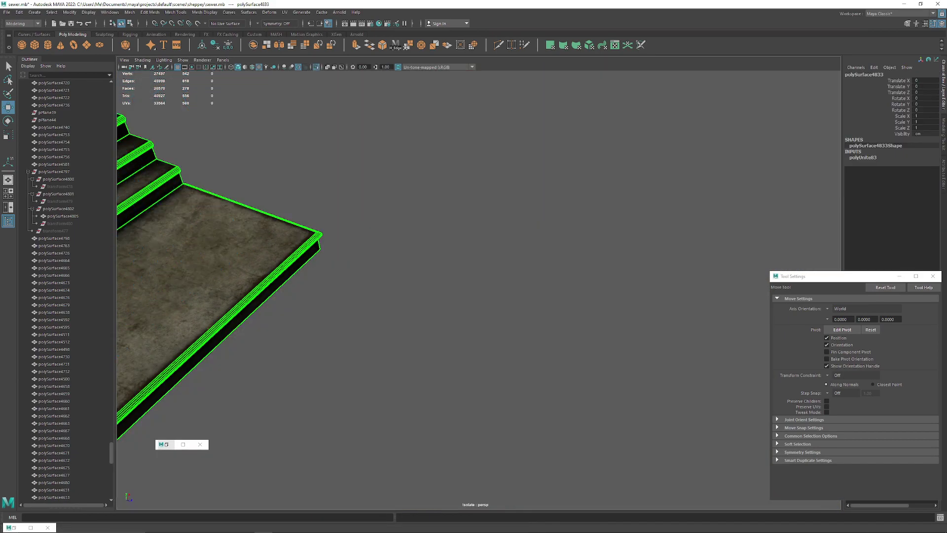
key("f")
left_click(395, 345)
left_click_drag(479, 316, 346, 227, "alt")
scroll(478, 290, "up", 3)
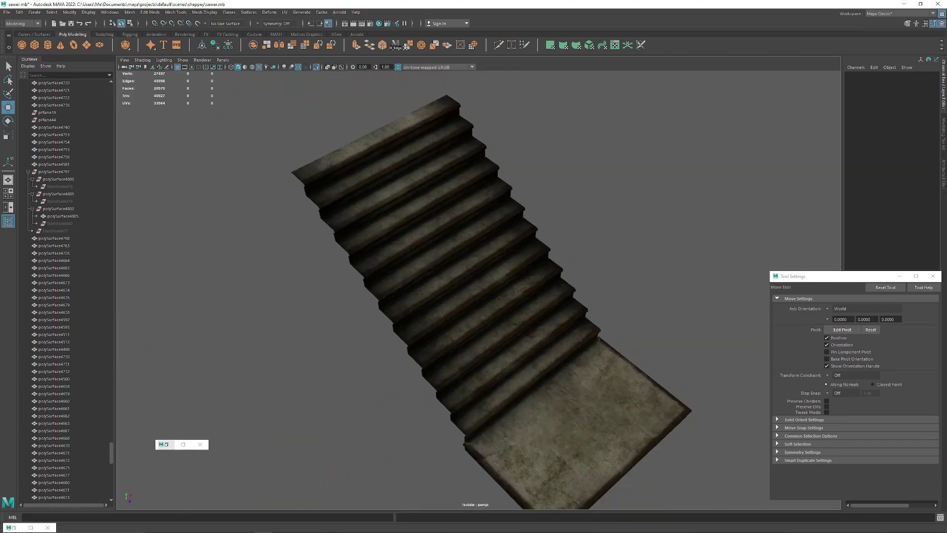
Step: Examine the isolated stairs from other angles, then exit isolation and view the whole building
left_click(461, 206)
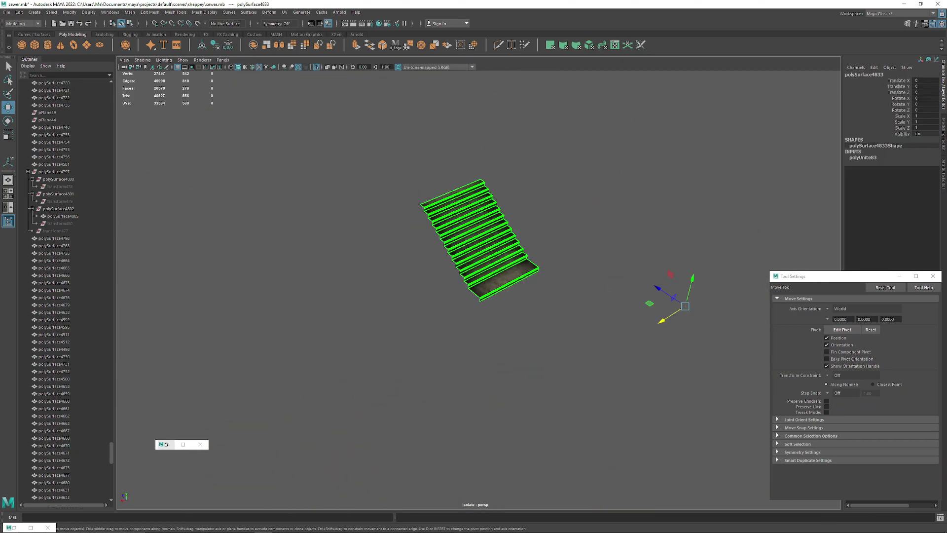
right_click_drag(461, 206, 484, 211, "alt")
middle_click_drag(483, 211, 502, 296, "alt")
left_click_drag(502, 296, 456, 265, "alt")
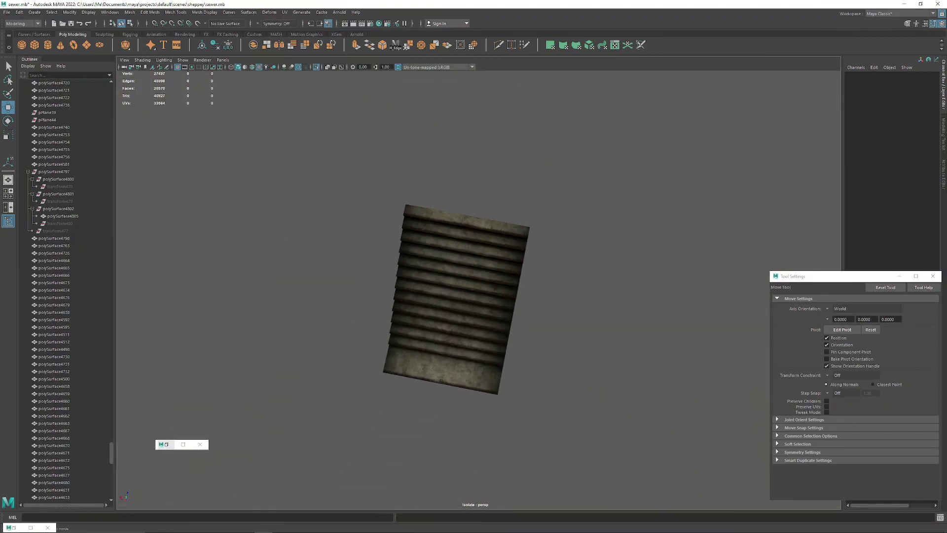
key("ctrl+1")
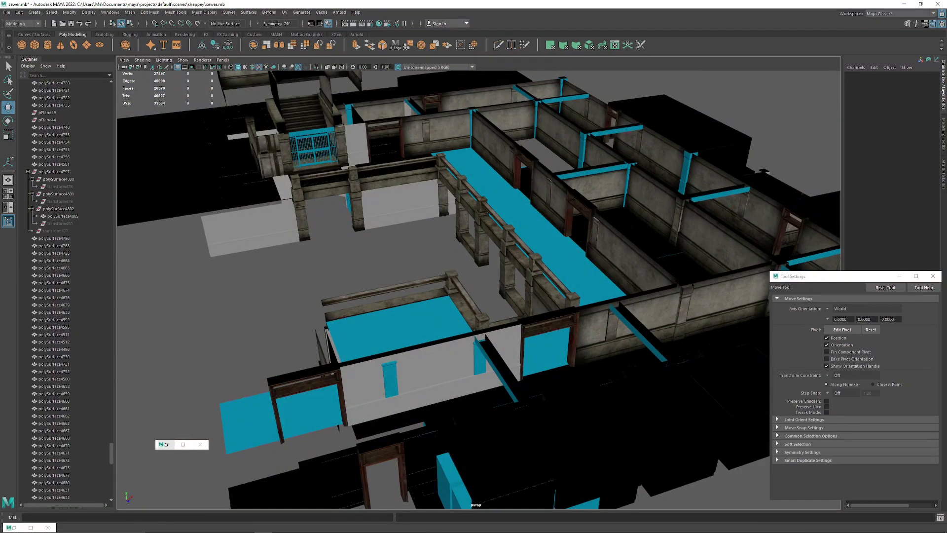
left_click_drag(473, 296, 547, 267, "alt")
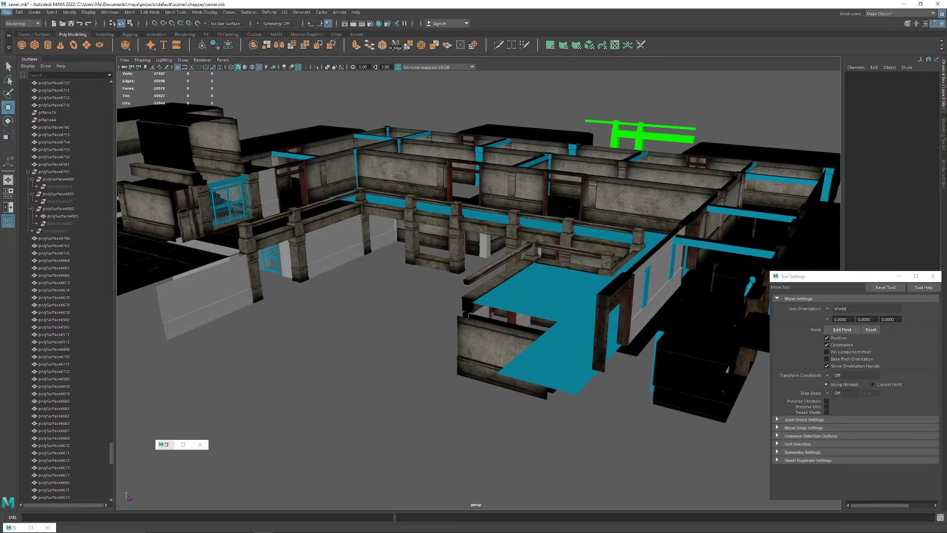
Step: Save the scene and inspect the textured staircase, pillars and railings inside the building
left_click(7, 13)
left_click(25, 41)
scroll(479, 290, "up", 5)
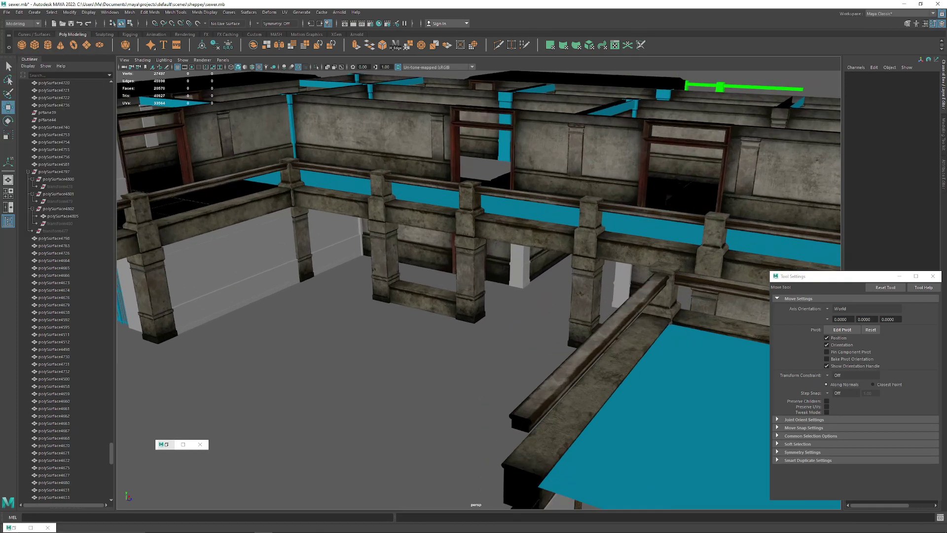
left_click_drag(474, 295, 552, 276, "alt")
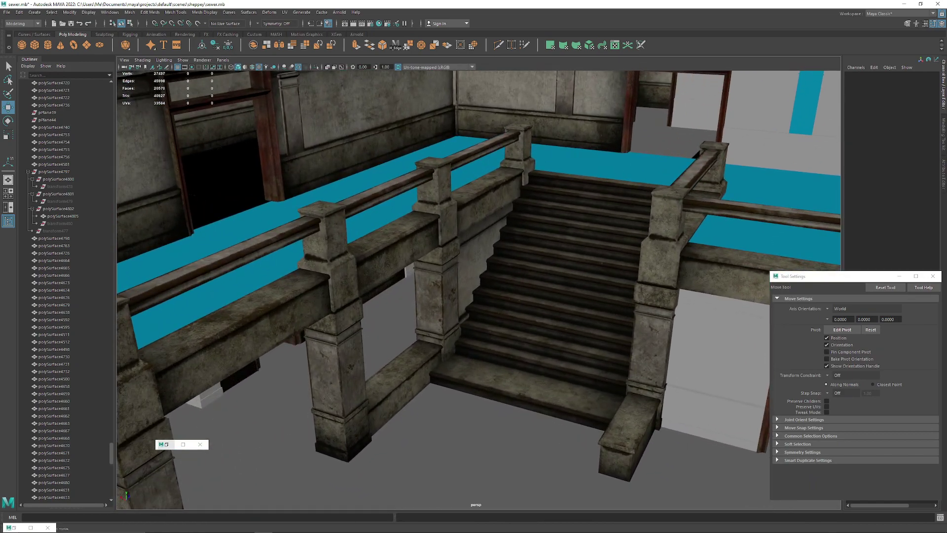
middle_click_drag(483, 237, 453, 320, "alt")
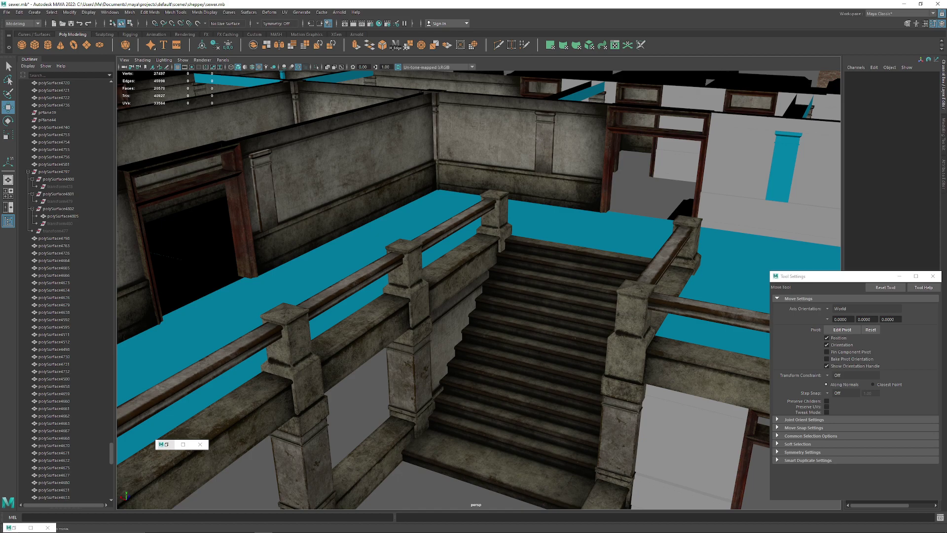
left_click_drag(473, 276, 395, 231, "alt")
middle_click_drag(395, 315, 420, 173, "alt")
left_click_drag(419, 276, 434, 221, "alt")
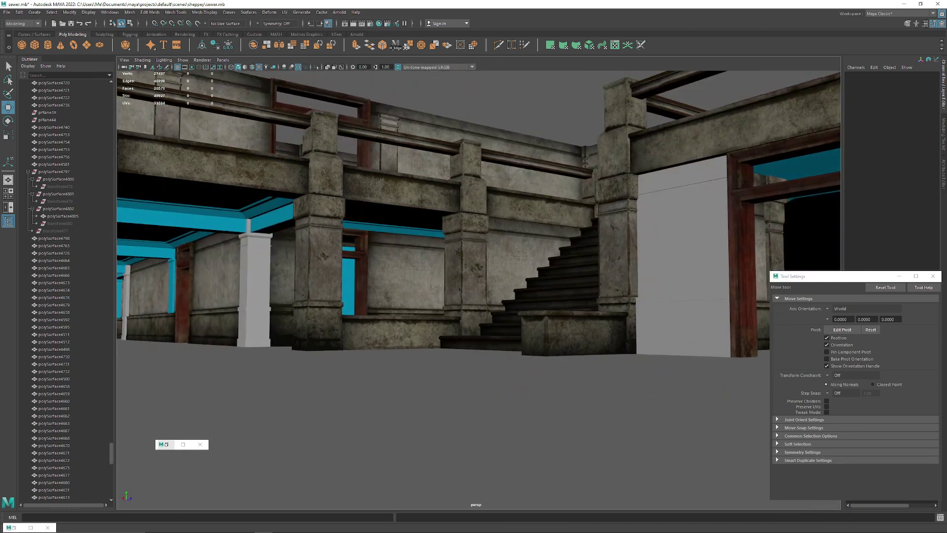
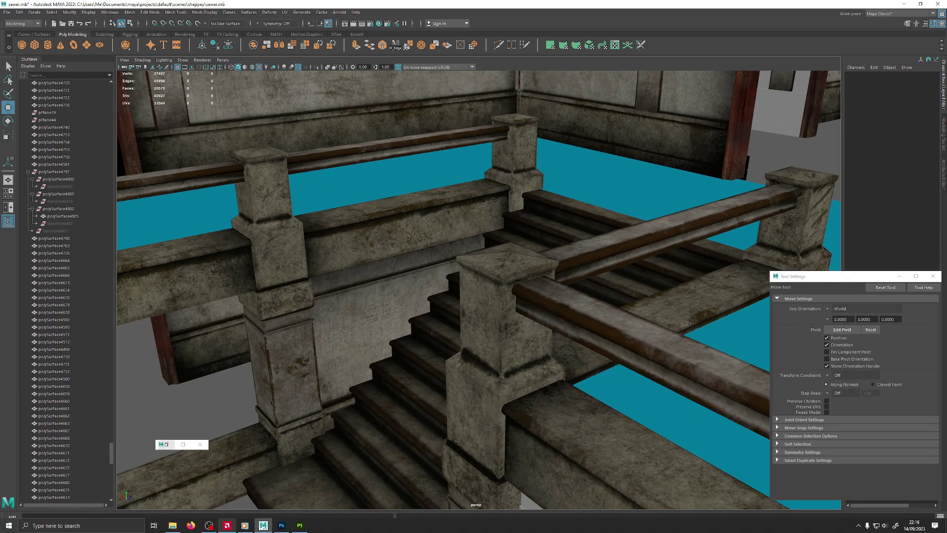
Step: Switch to Substance 3D Painter, save the stairs project and open the recent railing.spp project
left_click(299, 525)
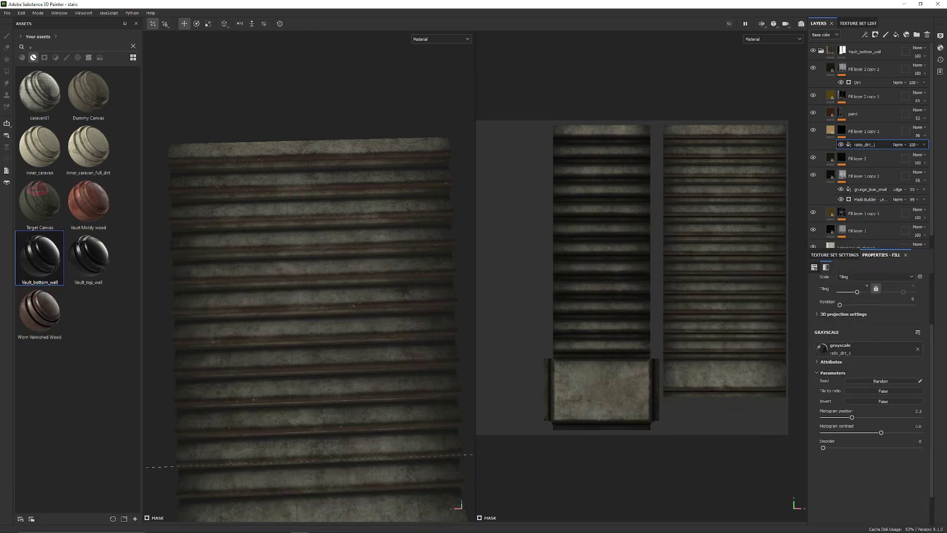
left_click(7, 13)
left_click(18, 69)
left_click(6, 13)
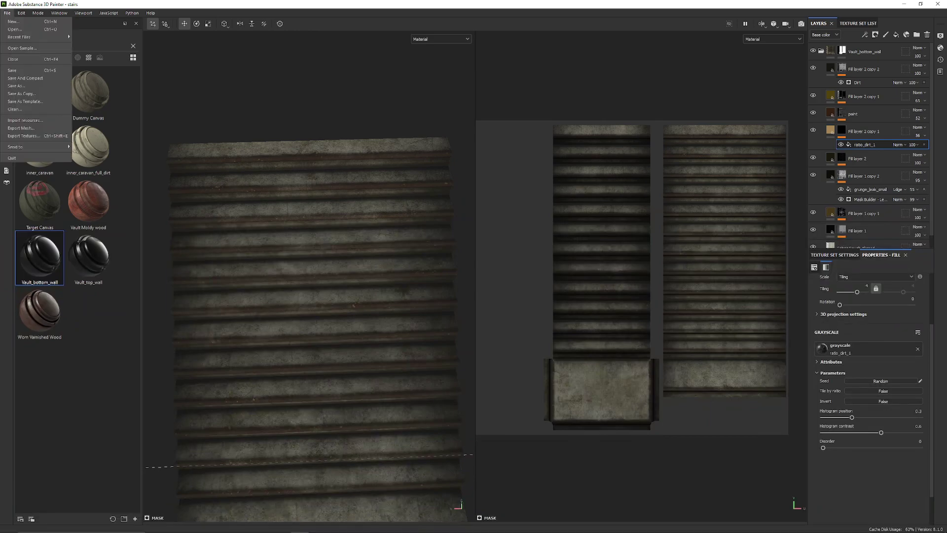
mouse_move(30, 37)
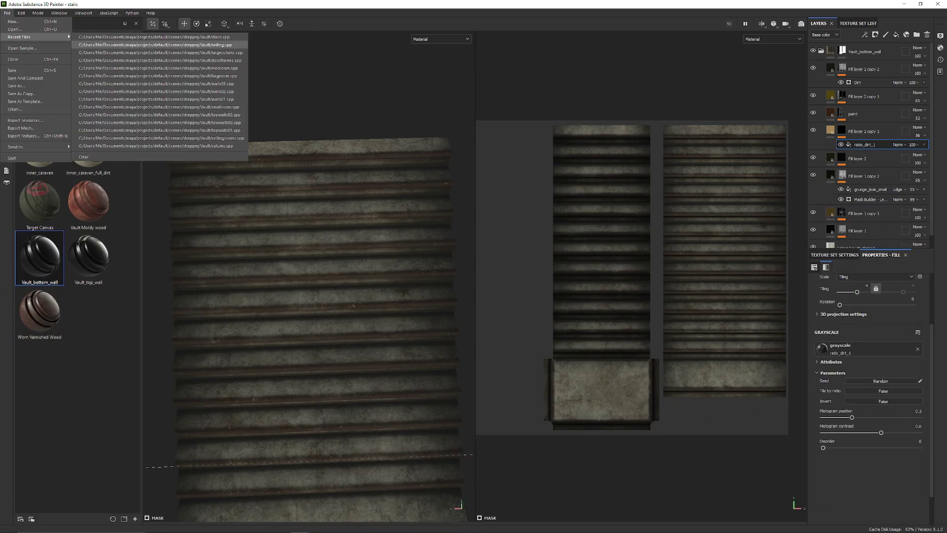
left_click(156, 44)
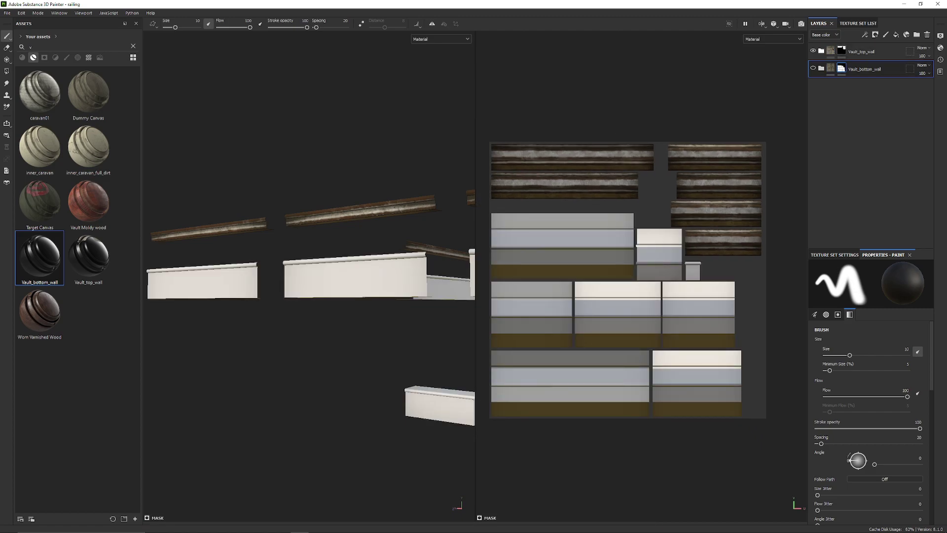
Step: Expand the Vault_top_wall layer group and examine the railing's handrail material up close from several angles
left_click(822, 51)
scroll(309, 276, "up", 3)
middle_click_drag(375, 291, 267, 274, "alt")
scroll(310, 276, "up", 3)
middle_click_drag(375, 267, 305, 355, "alt")
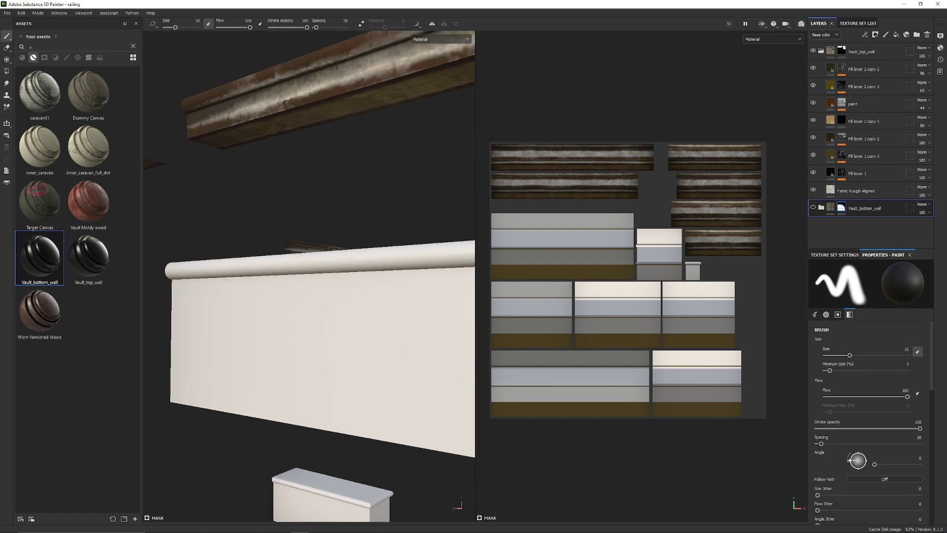
scroll(309, 276, "up", 4)
scroll(309, 276, "down", 2)
scroll(309, 276, "up", 2)
middle_click_drag(335, 277, 291, 284, "alt")
left_click_drag(296, 256, 311, 340, "alt")
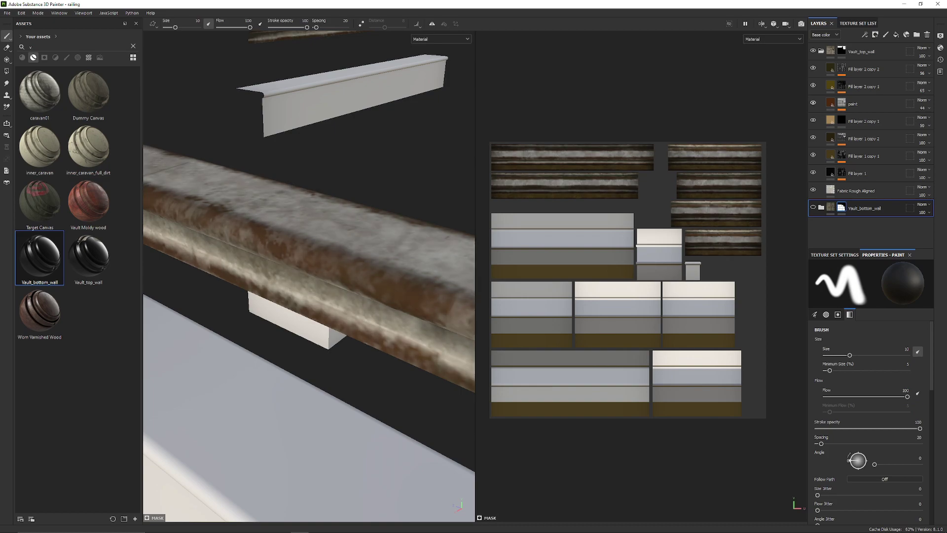
Step: Check what Fill layer 1 copy 2 contributes to the handrails by switching its visibility, and select the layer
scroll(567, 146, "up", 10)
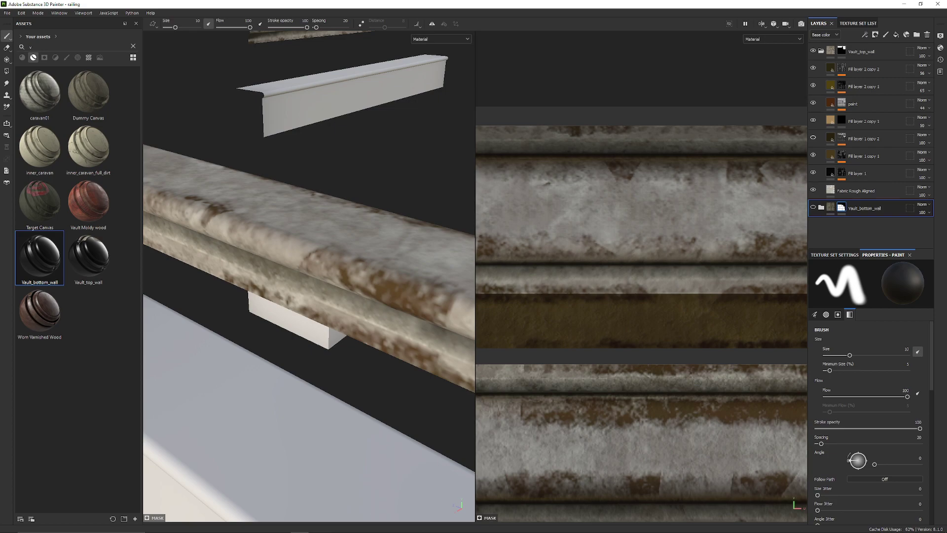
left_click(813, 138)
left_click(831, 138)
left_click(842, 138)
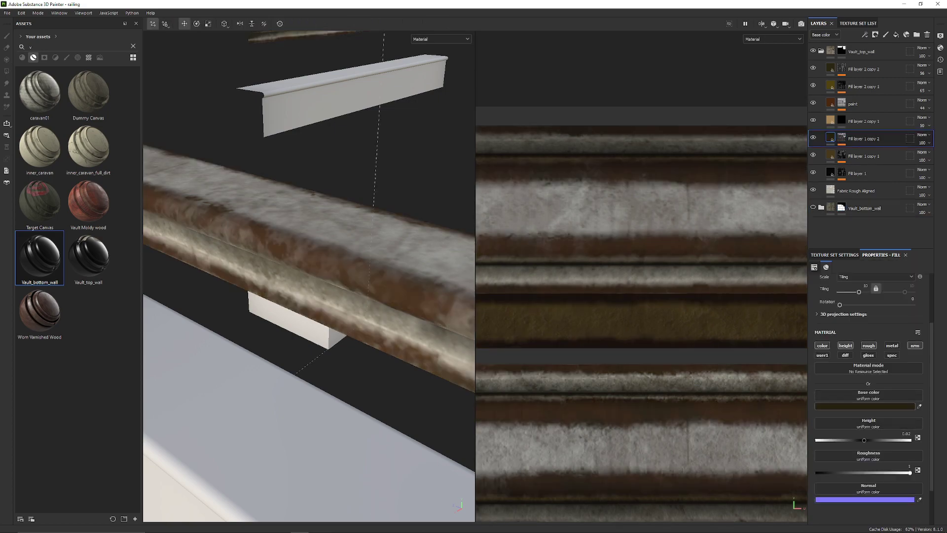
Step: Show the Vault_bottom_wall layer group and examine the low walls alongside the handrails
scroll(315, 276, "down", 4)
left_click_drag(296, 305, 316, 236, "alt")
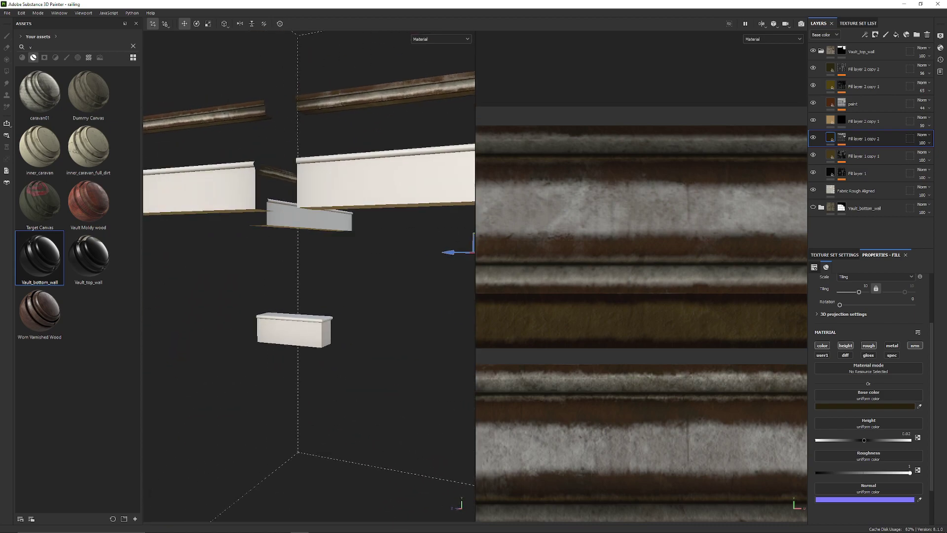
middle_click_drag(316, 236, 295, 270, "alt")
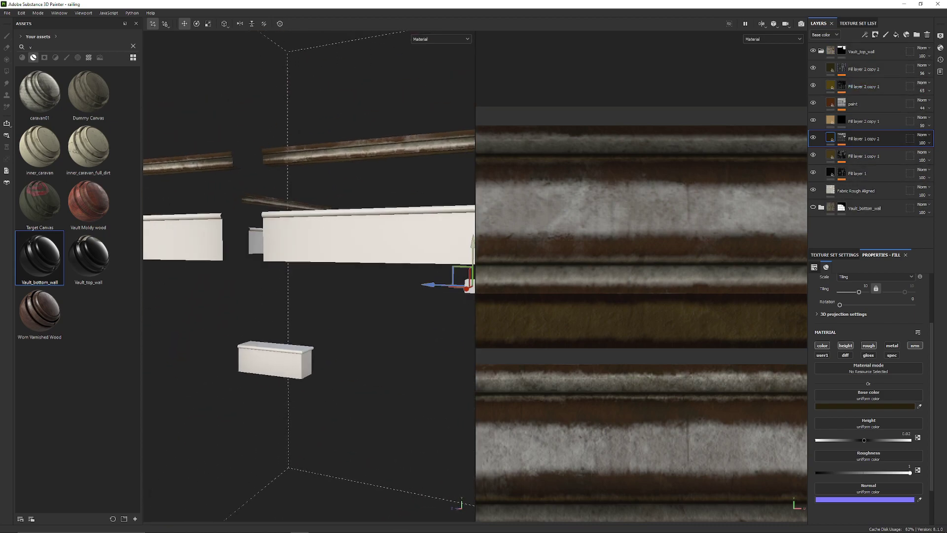
left_click_drag(296, 291, 320, 308, "alt")
right_click_drag(320, 308, 360, 316, "alt")
left_click_drag(360, 316, 335, 340, "alt")
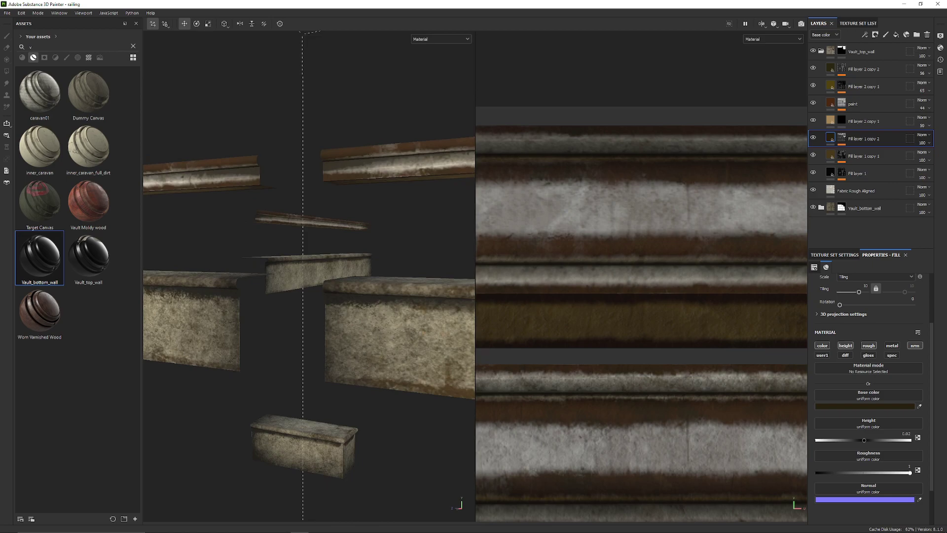
right_click_drag(336, 340, 365, 346, "alt")
mouse_move(316, 296)
left_mouse_down("alt")
mouse_move(380, 291)
mouse_move(326, 296)
left_mouse_up("alt")
middle_click_drag(325, 296, 271, 338, "alt")
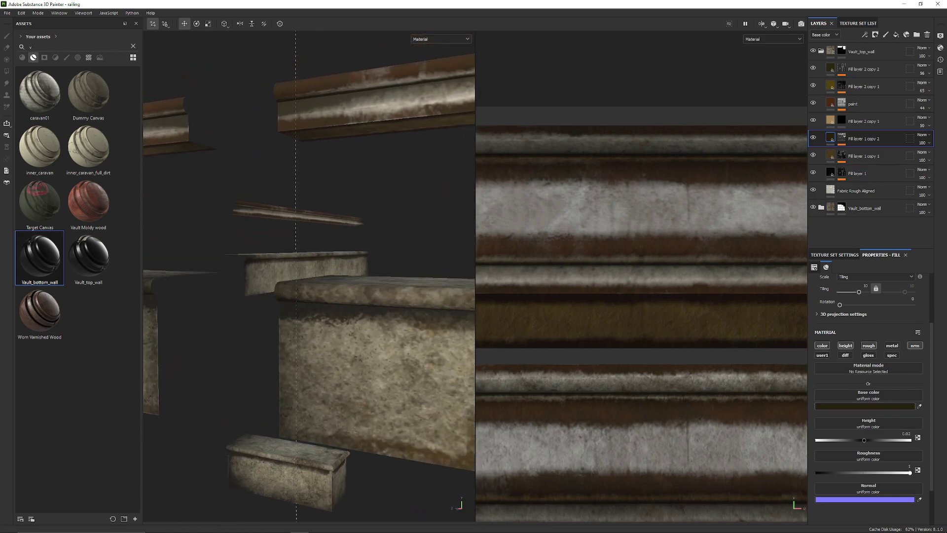
left_click(318, 324)
left_click_drag(355, 237, 317, 308, "alt")
Step: Review the Mask Builder - Legacy and grunge_leak_small effects in Fill layer 1 copy 2's mask and compare the layer on and off
left_click(842, 138)
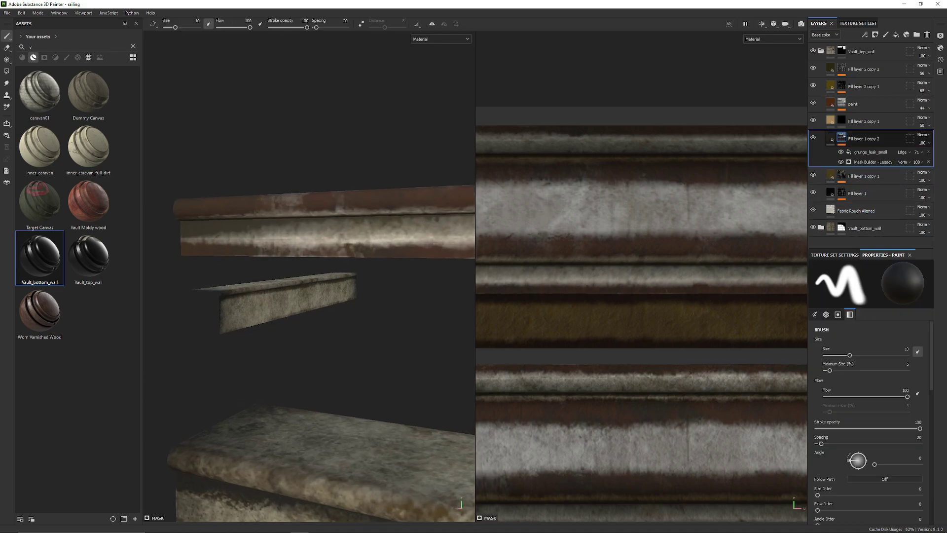
left_click(874, 161)
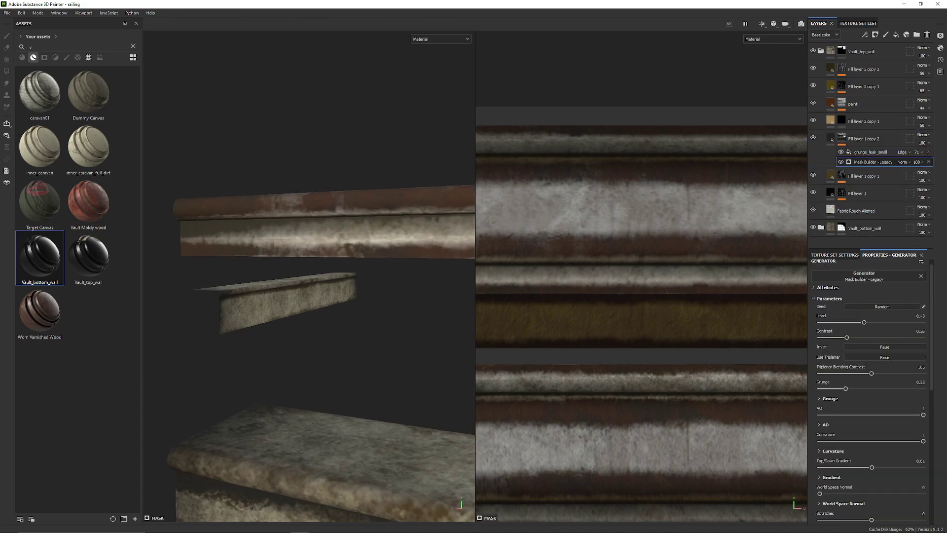
mouse_move(932, 320)
left_mouse_down()
mouse_move(931, 427)
mouse_move(931, 312)
left_mouse_up()
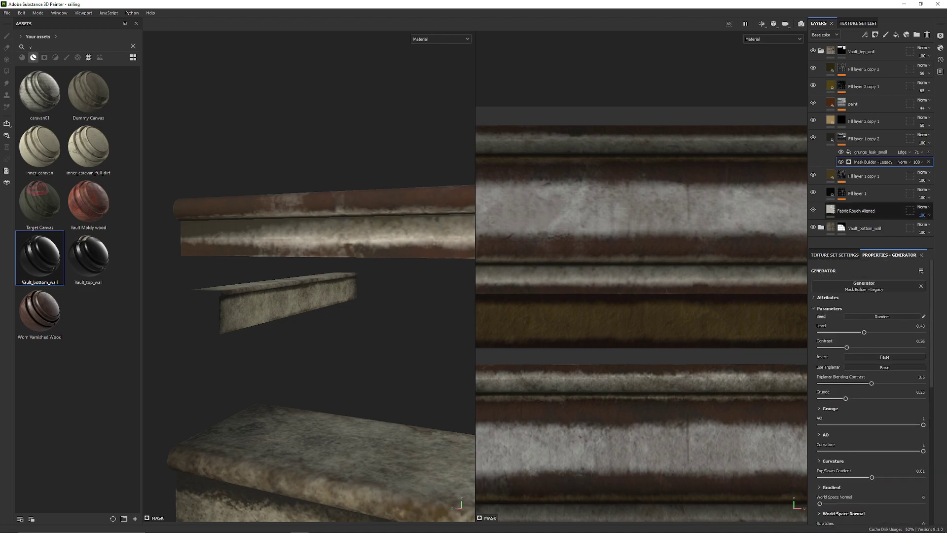
left_click(871, 152)
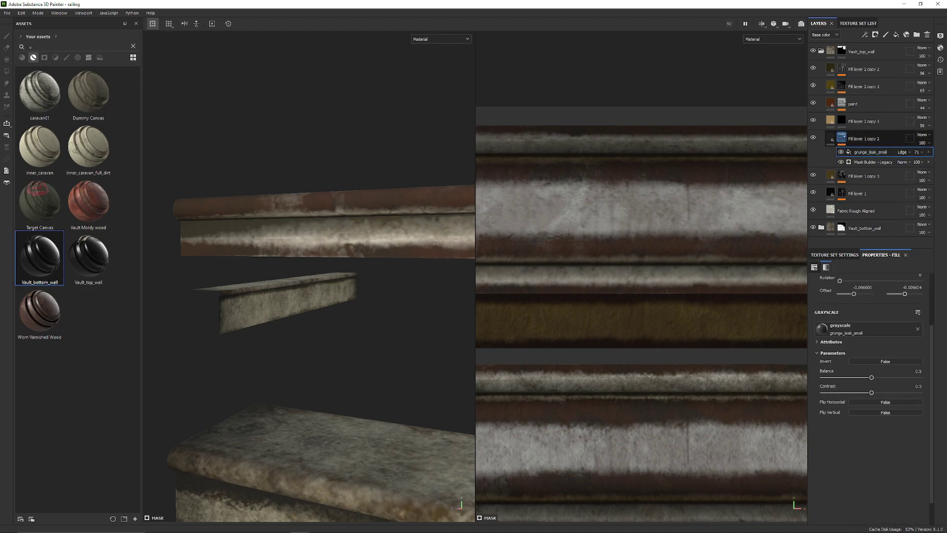
left_click(813, 138)
left_click(812, 138)
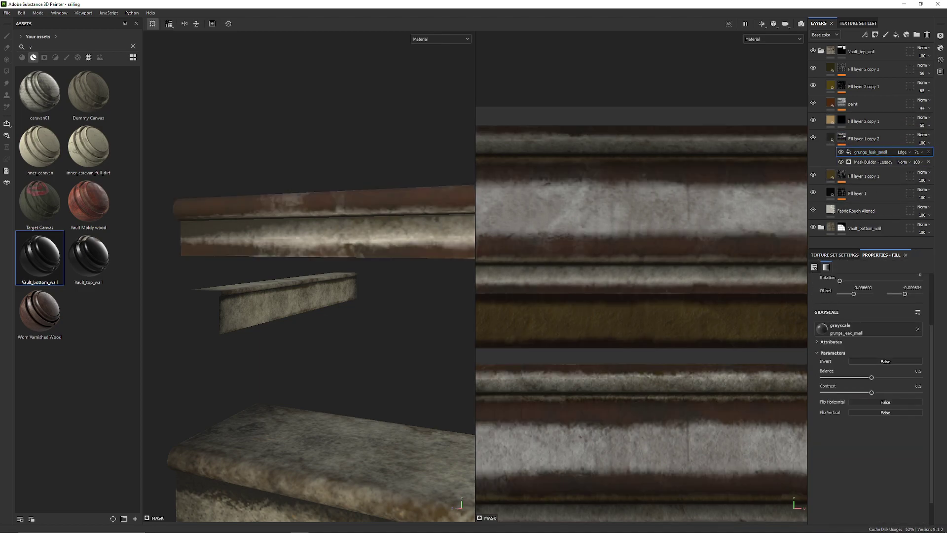
Step: Darken the base color of Fill layer 1 copy 2 to a nearly black neutral grey
left_click(830, 138)
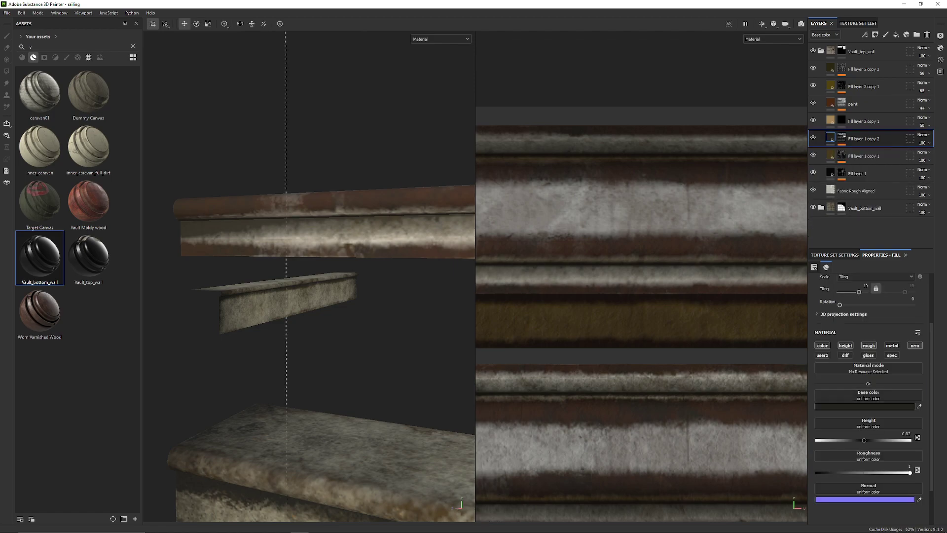
left_click(864, 406)
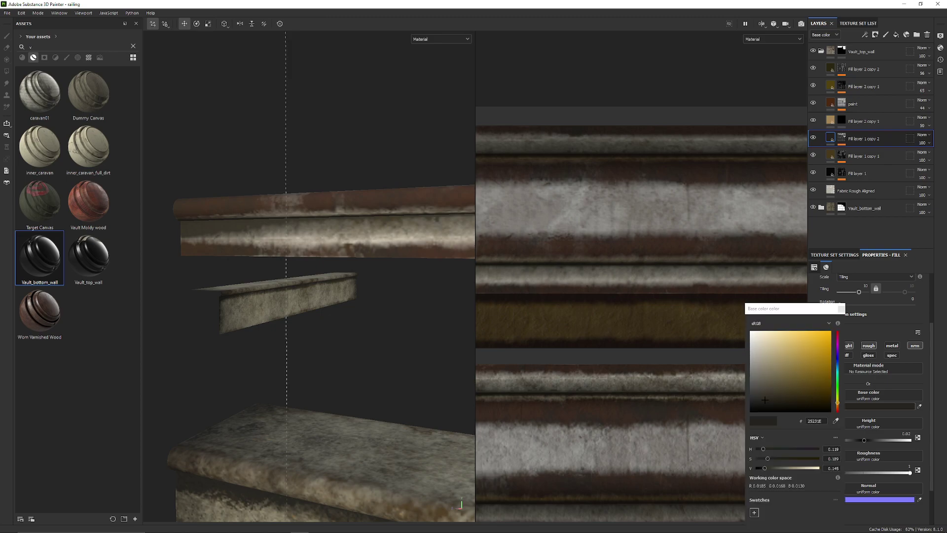
left_click(803, 354)
left_click(773, 401)
left_click_drag(777, 401, 753, 406)
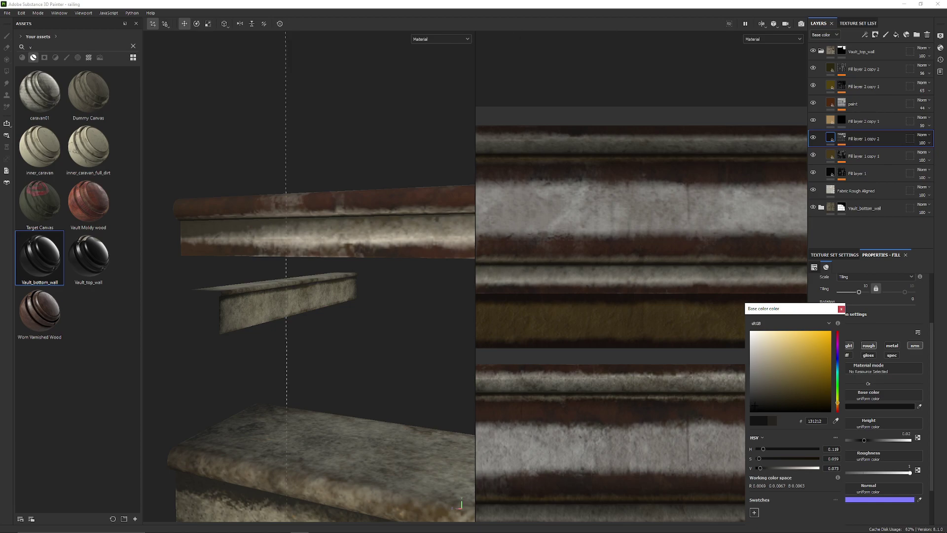
left_click_drag(753, 405, 756, 407)
left_click(841, 308)
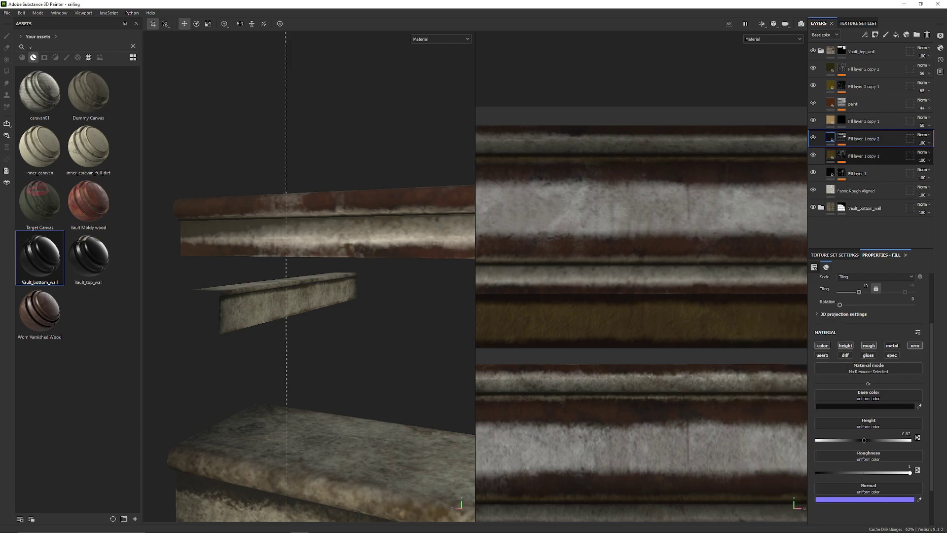
Step: Compare the handrails with Fill layer 1 copy 2 hidden and shown to judge its darkened color
mouse_move(863, 138)
left_mouse_down()
mouse_move(862, 175)
mouse_move(871, 150)
mouse_move(863, 155)
mouse_move(863, 139)
left_mouse_up()
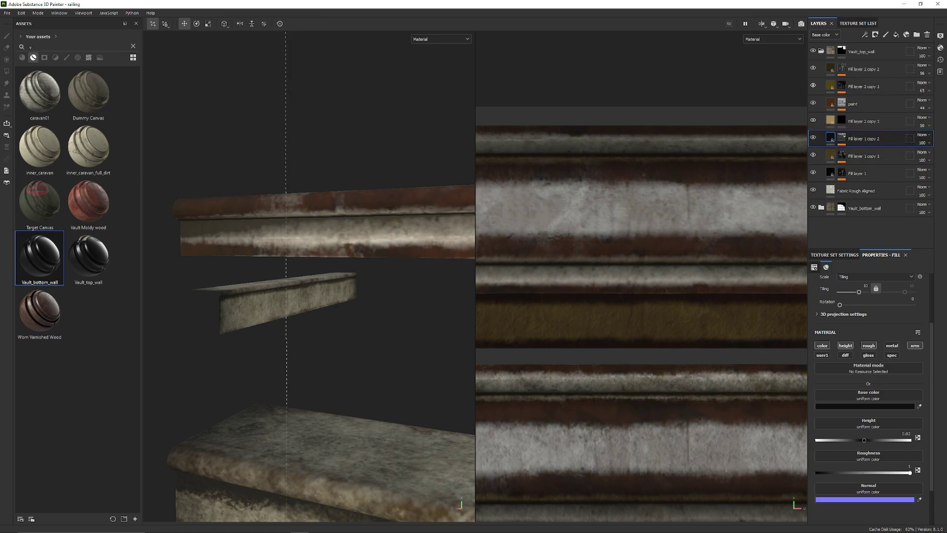
left_click(813, 137)
left_click(813, 138)
left_click(813, 154)
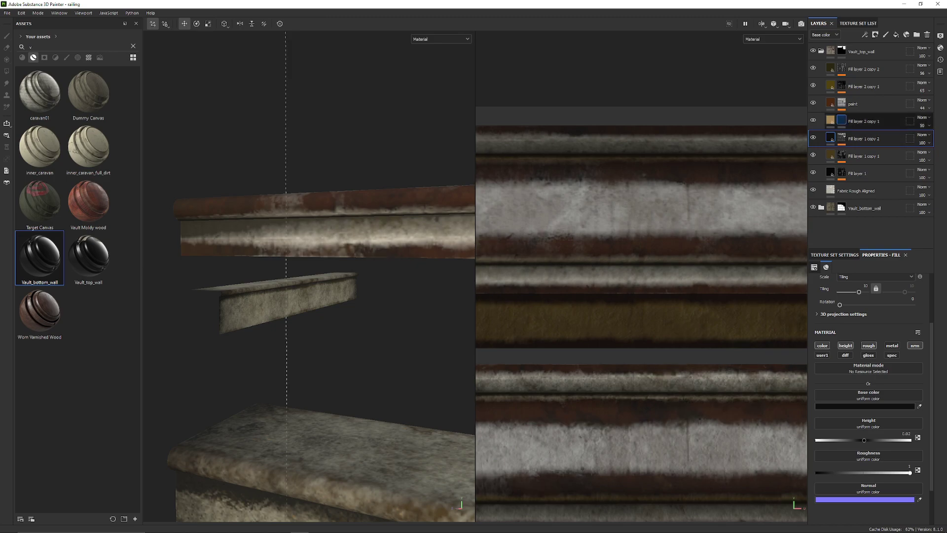
left_click(812, 138)
left_click(813, 137)
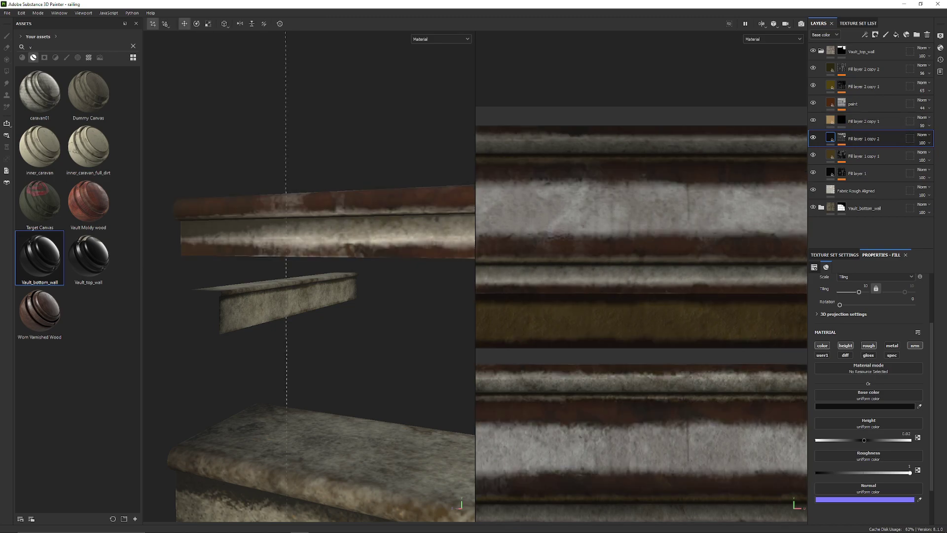
left_click(813, 138)
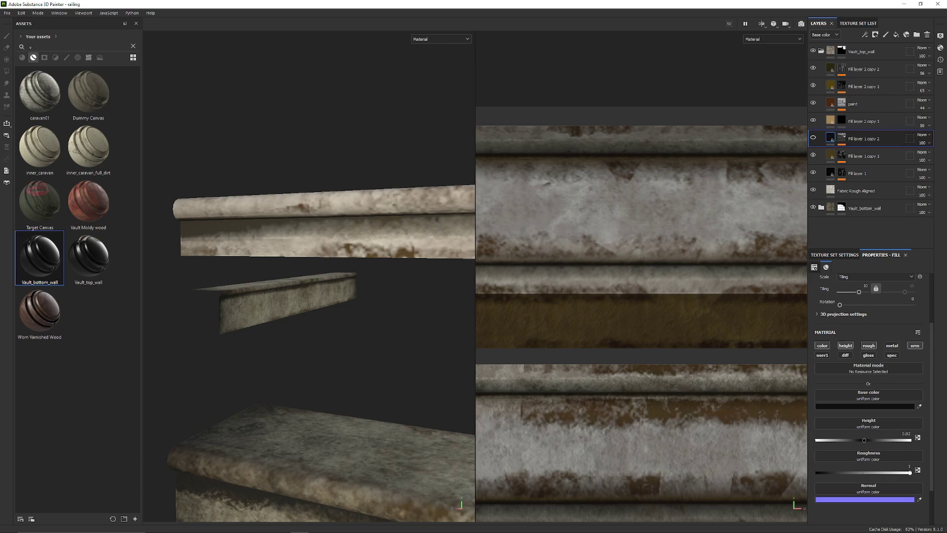
left_click(812, 138)
Step: Try inverting the grunge_leak_small fill in Fill layer 1 copy 2's mask, and turn Invert back off
left_click(841, 138)
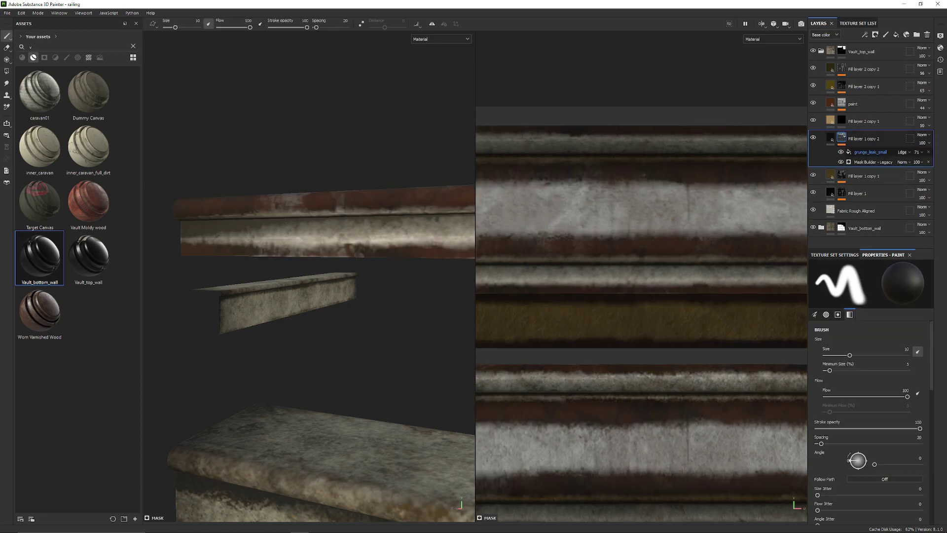
left_click(871, 153)
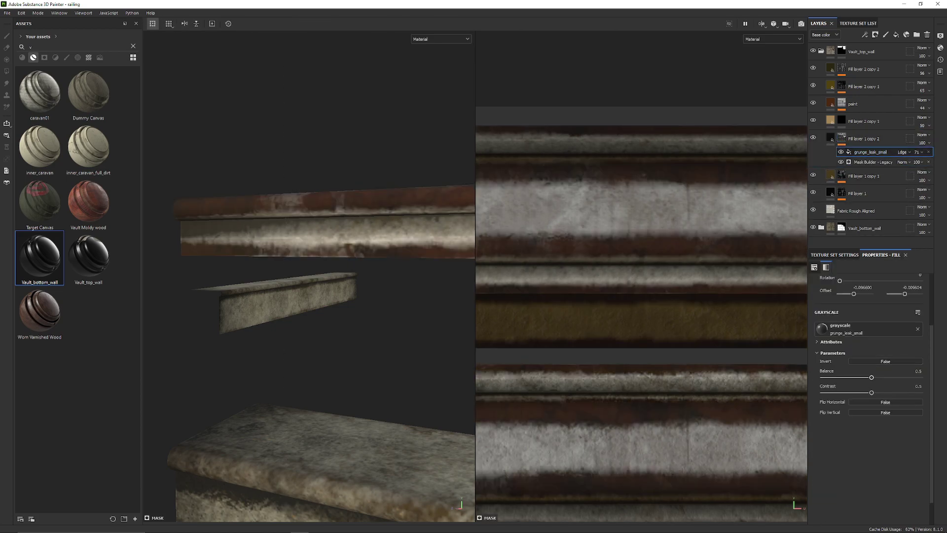
left_click(885, 361)
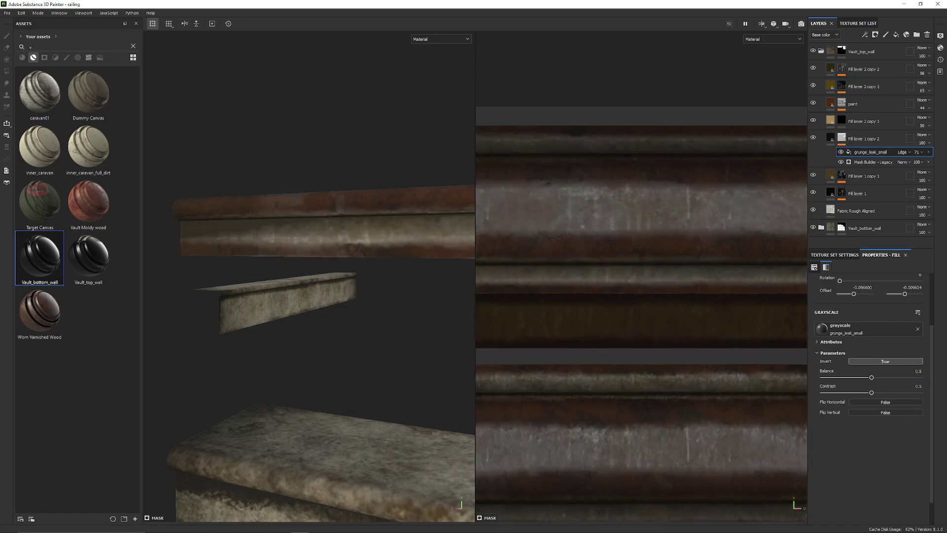
left_click(886, 361)
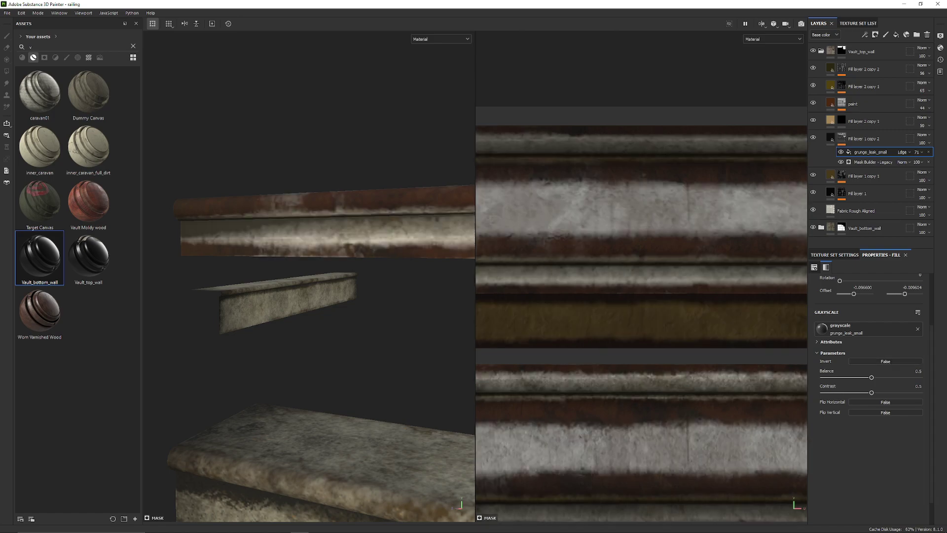
scroll(874, 388, "up", 3)
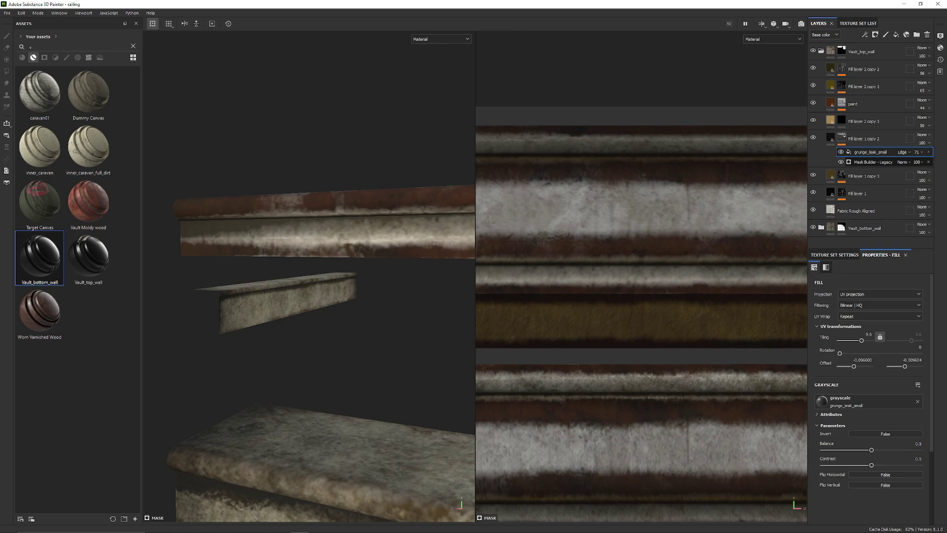
Step: Assign Normal Map from Mesh lambert1 as the World space normal input of Fill layer 1 copy 2's Mask Builder - Legacy generator
left_click(872, 161)
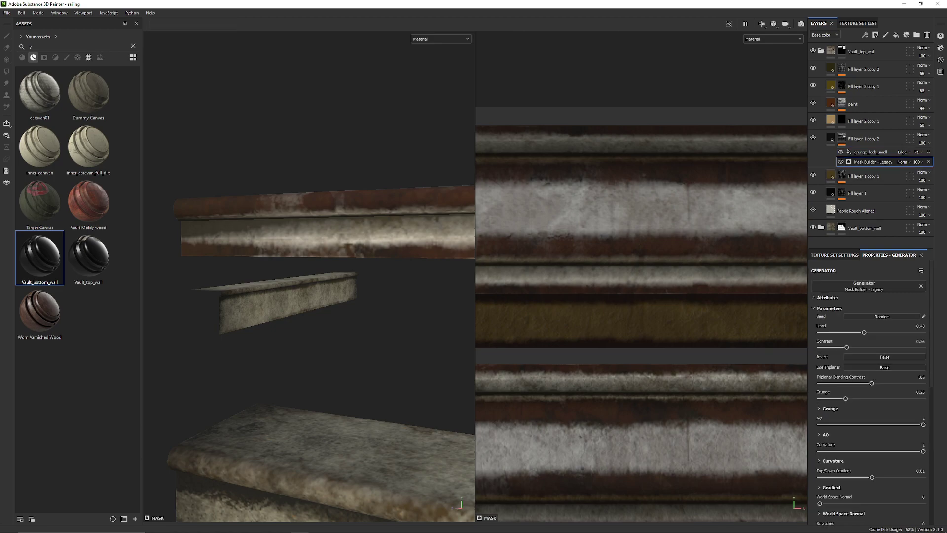
scroll(869, 393, "down", 2)
scroll(868, 393, "down", 10)
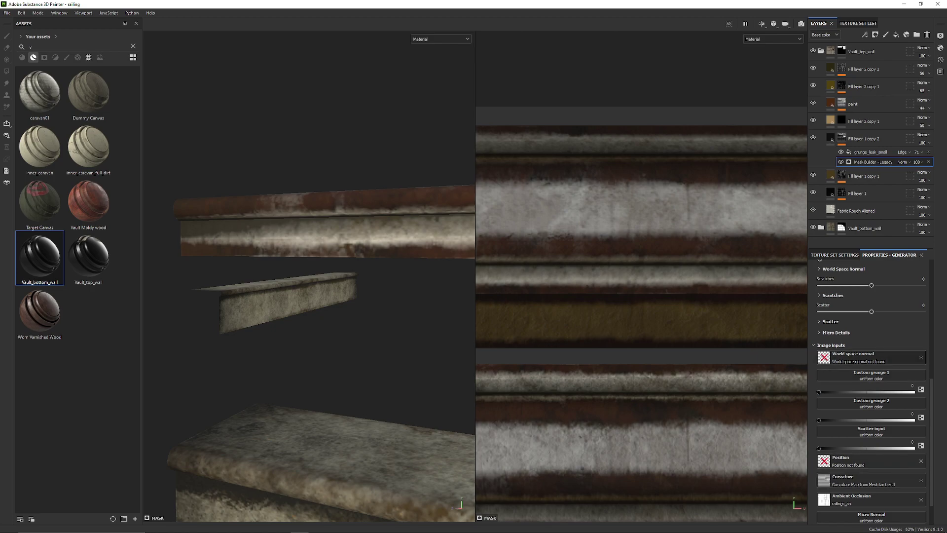
left_click(871, 374)
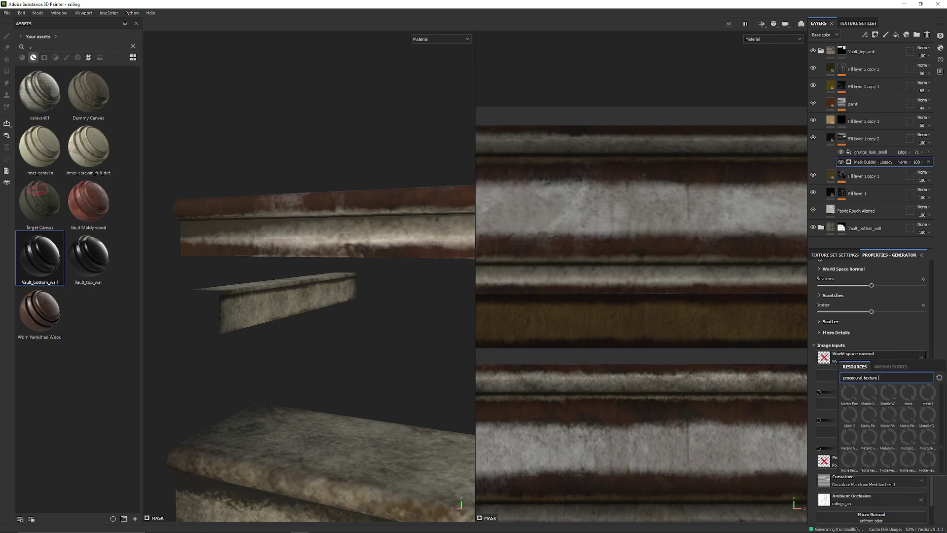
scroll(887, 428, "down", 10)
scroll(888, 429, "up", 9)
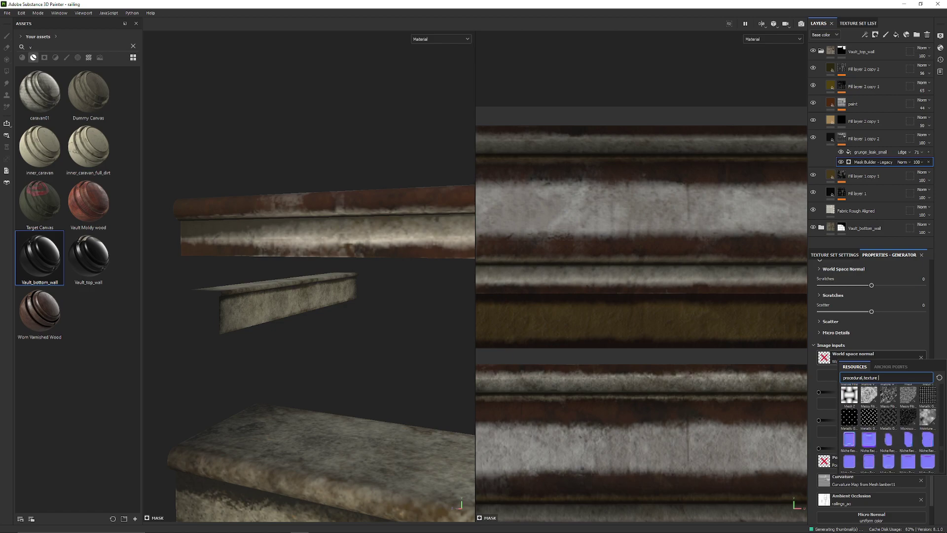
scroll(887, 428, "down", 4)
left_click(927, 449)
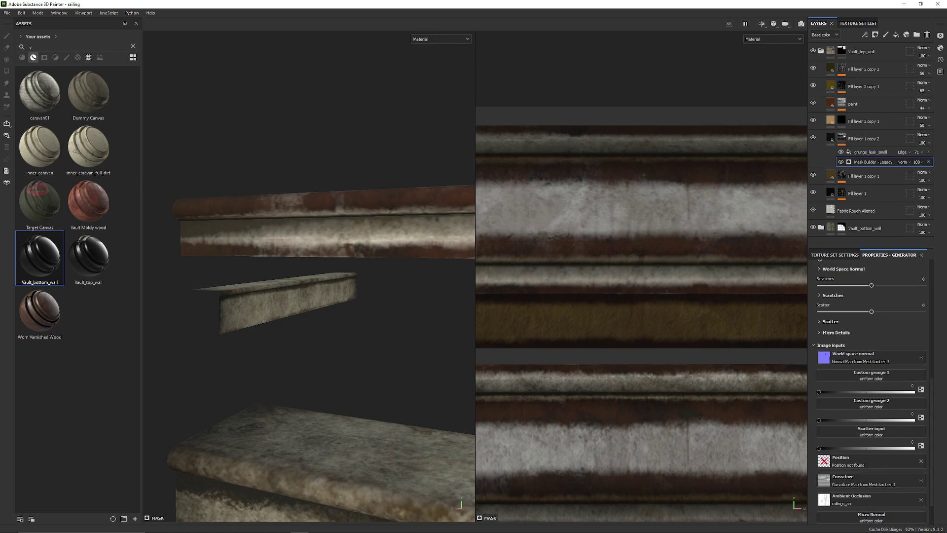
Step: Set the Mask Builder - Legacy generator's Top/Down Gradient to -0.14
scroll(871, 392, "up", 5)
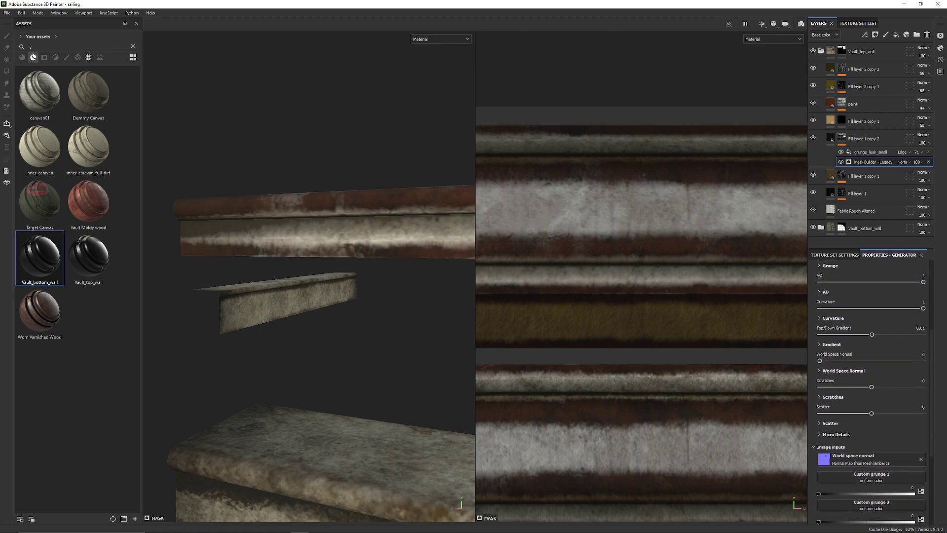
scroll(870, 392, "up", 2)
left_click_drag(871, 381, 864, 381)
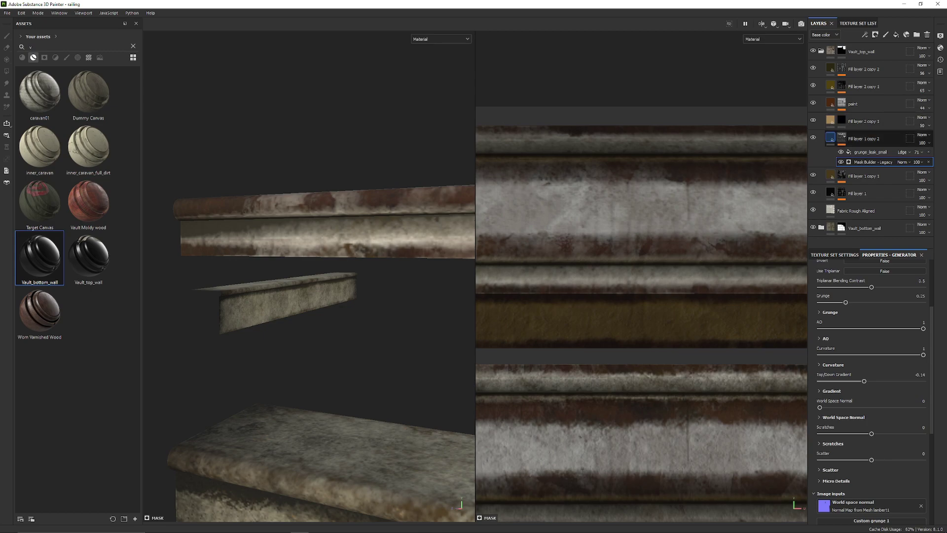
Step: Open the fill properties of Fill layer 1 copy 2 at its base color, height and roughness channels
left_click(830, 138)
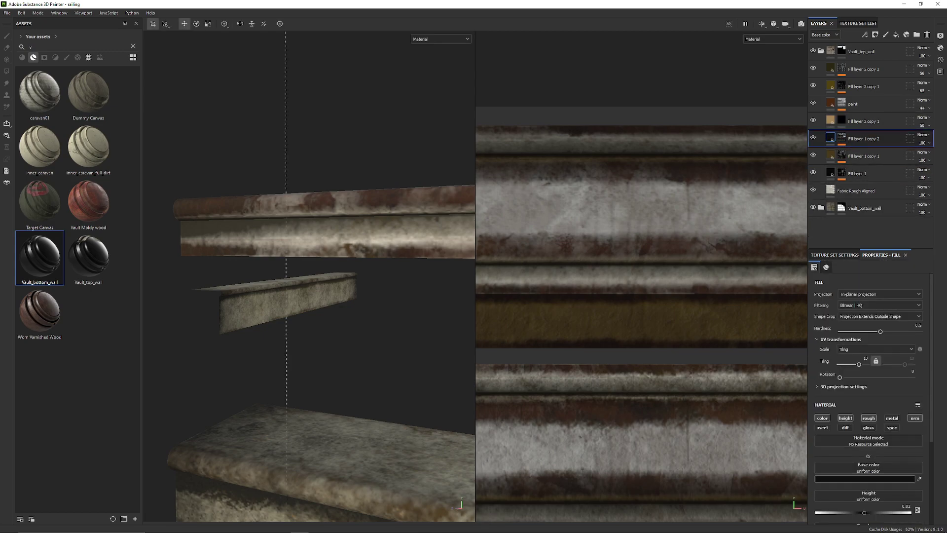
scroll(868, 389, "down", 4)
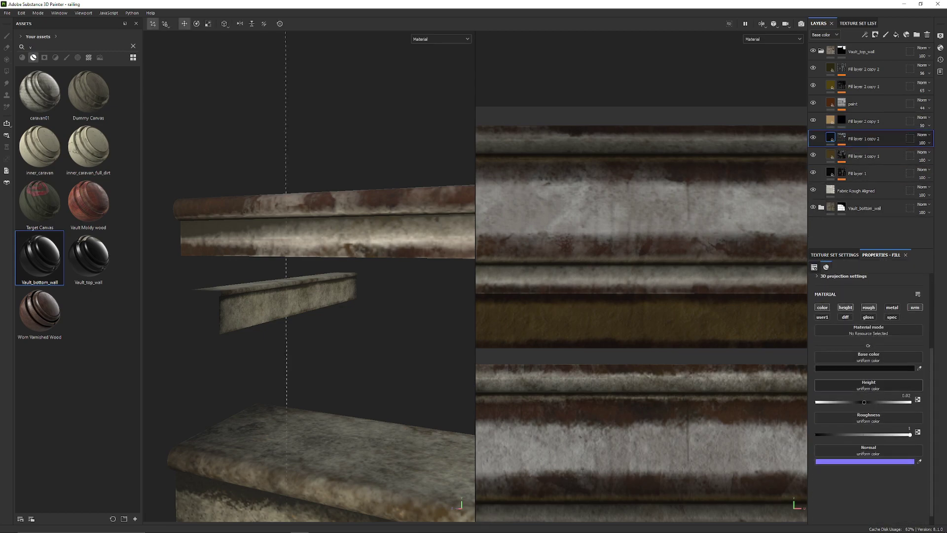
Step: Try a yellow base color on Fill layer 1 copy 2, return it to near-black, and set the layer's opacity to 98
left_click(865, 368)
left_click(811, 337)
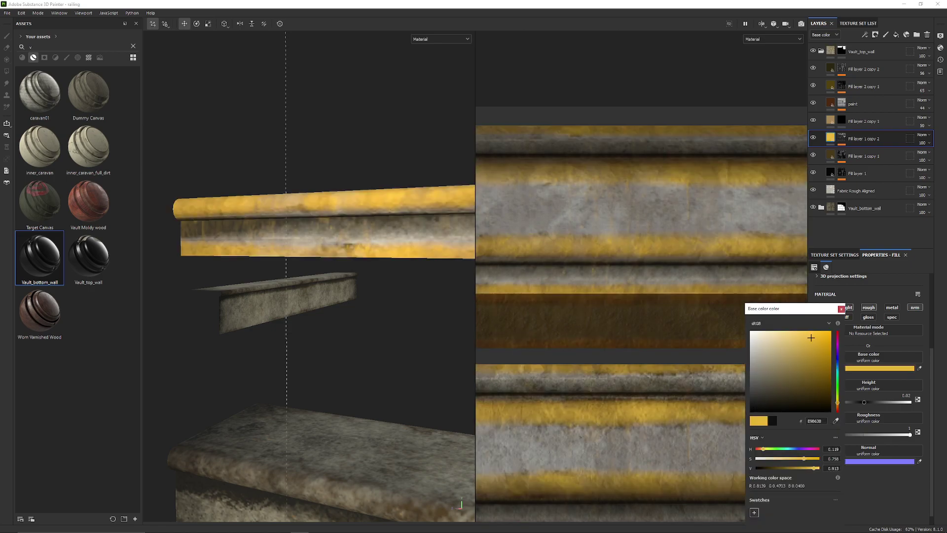
left_click(780, 407)
left_click_drag(760, 406, 754, 406)
right_click_drag(296, 296, 383, 296, "shift")
left_click_drag(316, 306, 415, 316, "alt")
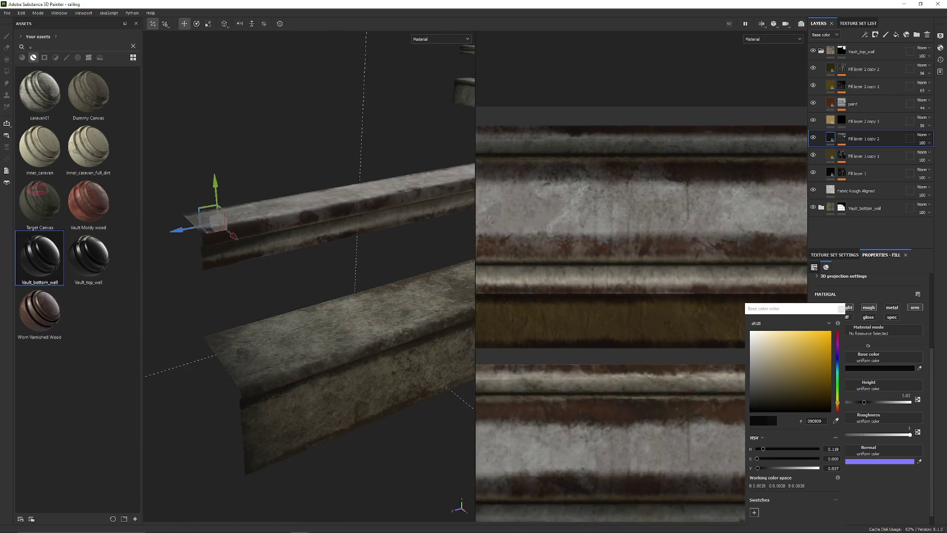
right_click_drag(315, 296, 415, 296, "shift")
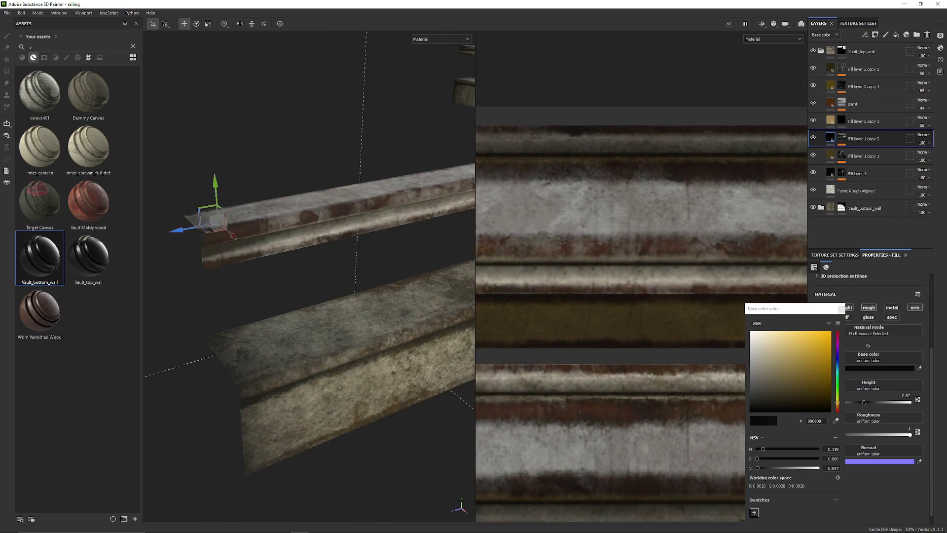
left_click(766, 403)
left_click_drag(754, 399, 754, 402)
left_click(841, 310)
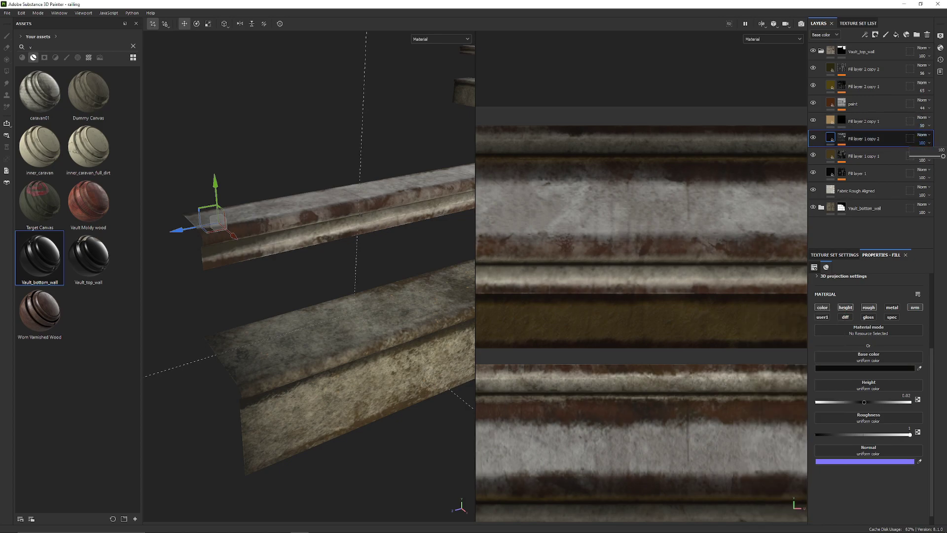
left_click_drag(943, 155, 942, 156)
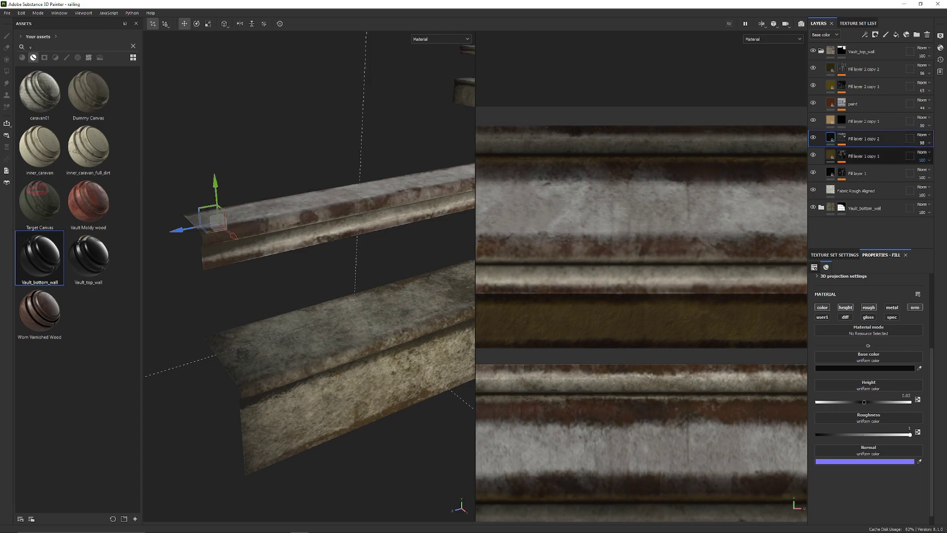
Step: Examine the rust and worn paint on the upper rails beside the lower walls from several angles
left_click_drag(395, 256, 266, 237, "alt")
right_click_drag(345, 237, 384, 256, "alt")
left_click_drag(345, 257, 296, 262, "alt")
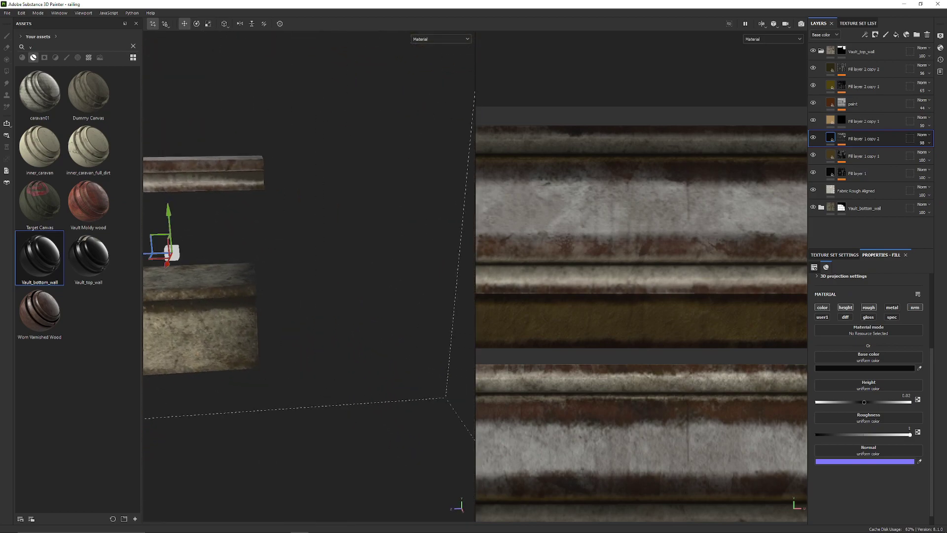
middle_click_drag(247, 262, 395, 281, "alt")
left_click_drag(395, 281, 316, 271, "alt")
middle_click_drag(315, 272, 325, 316, "alt")
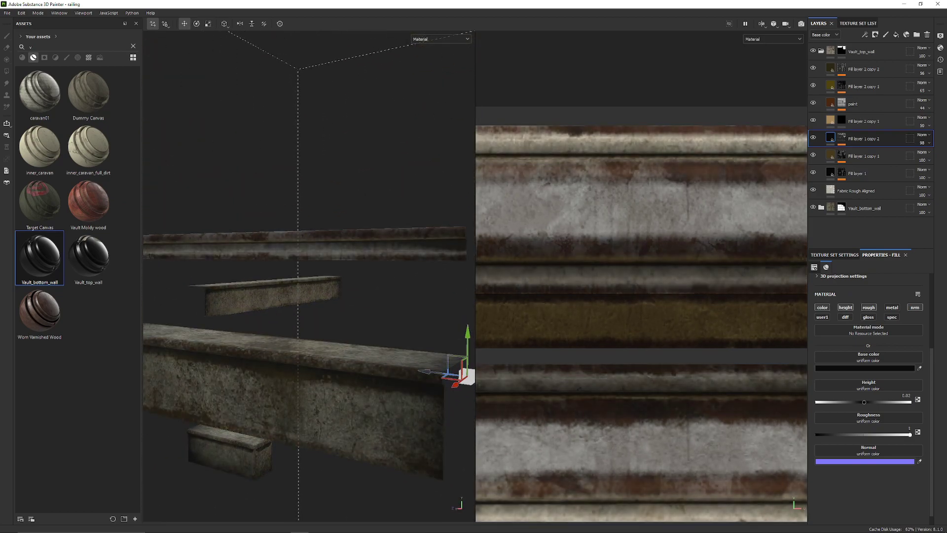
left_click_drag(395, 296, 286, 355, "alt")
right_click_drag(286, 355, 345, 367, "alt")
left_click_drag(365, 370, 276, 340, "alt")
scroll(679, 231, "down", 3)
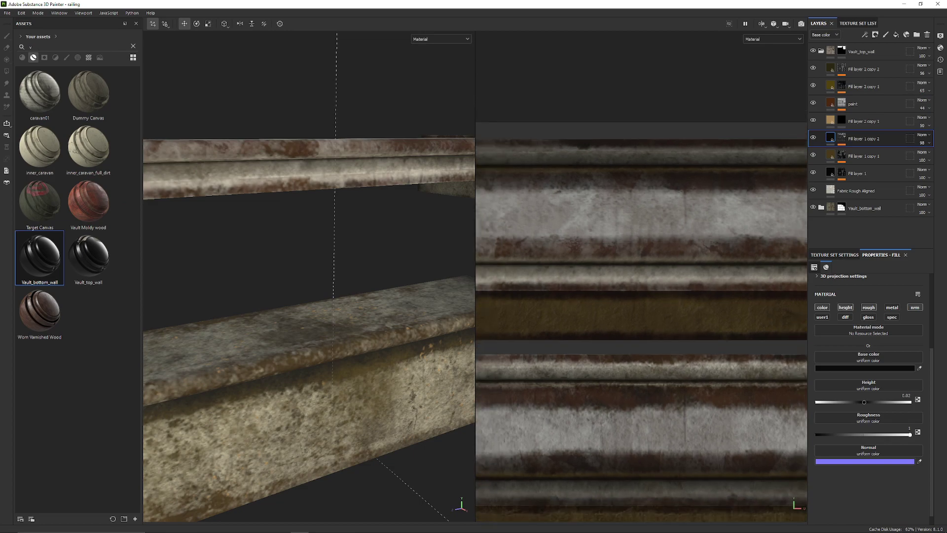
Step: Collapse the Vault_top_wall group and toggle its visibility off and on to compare the upper rails with and without it
left_click(821, 52)
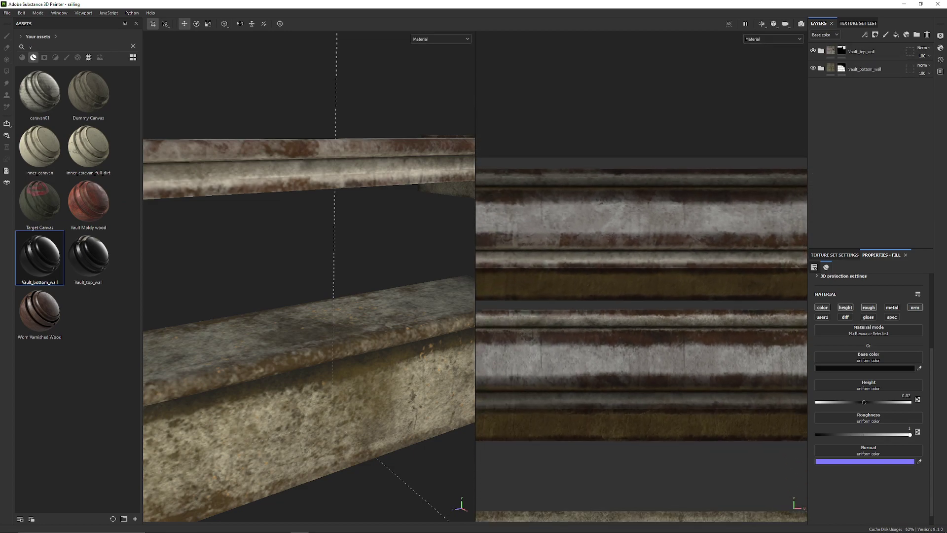
left_click(813, 51)
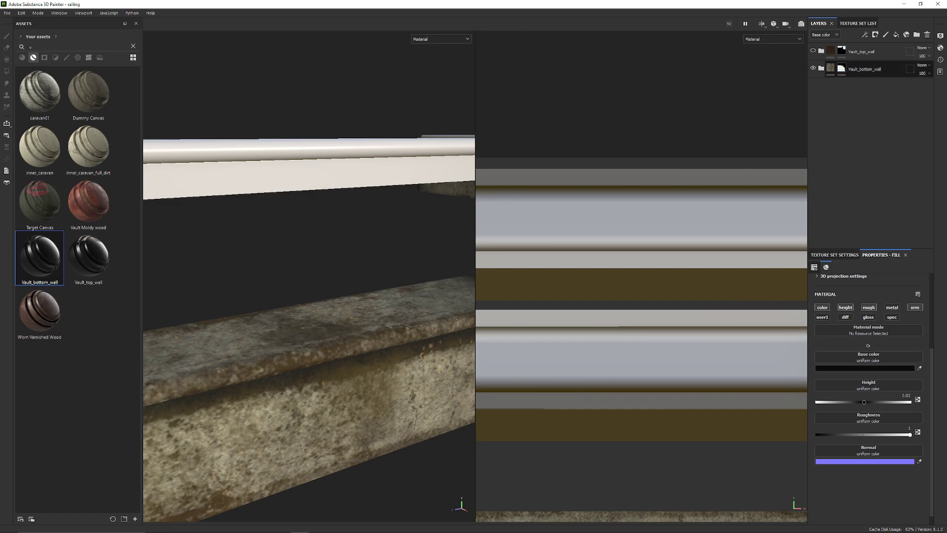
left_click(813, 50)
left_click(821, 63)
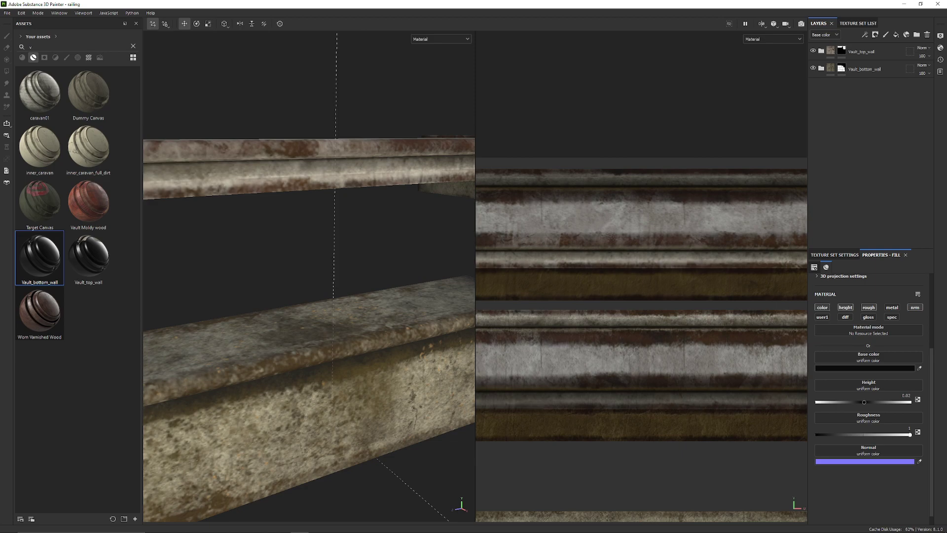
Step: Add another Vault_bottom_wall smart material at the bottom of the layer stack with a black mask, and give Vault_top_wall a fresh black mask
left_click_drag(39, 257, 870, 99)
right_click(841, 84)
left_click(865, 98)
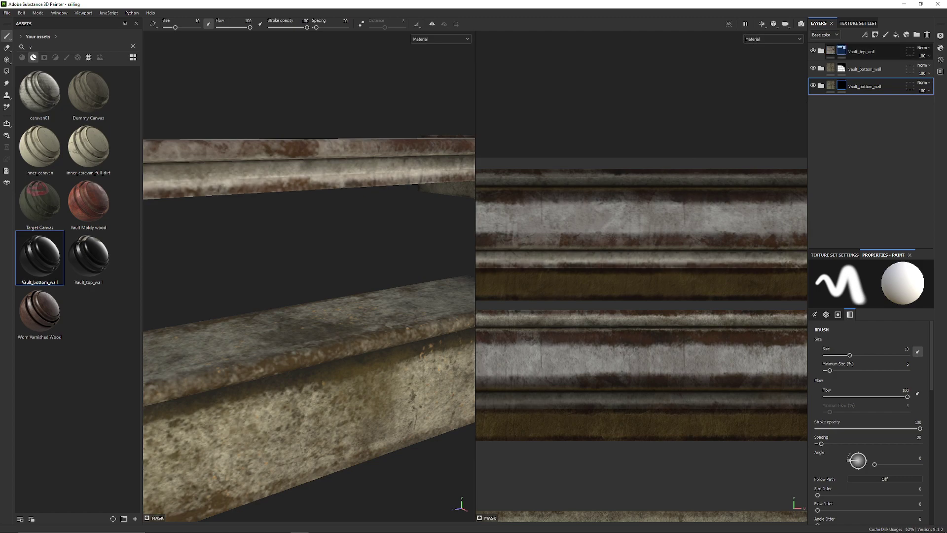
right_click(837, 48)
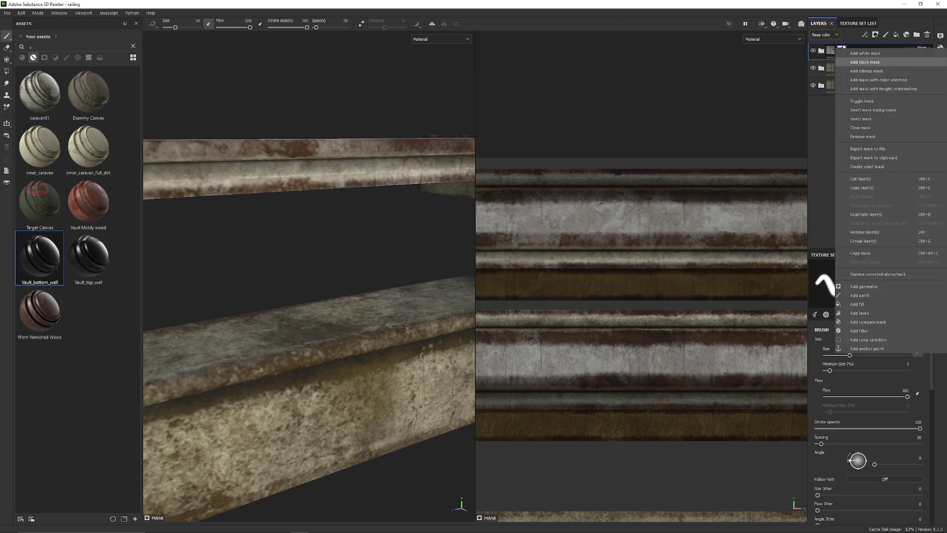
left_click(865, 62)
Step: Polygon-fill the upper rails into the black mask of the newly added Vault_bottom_wall group
mouse_move(842, 87)
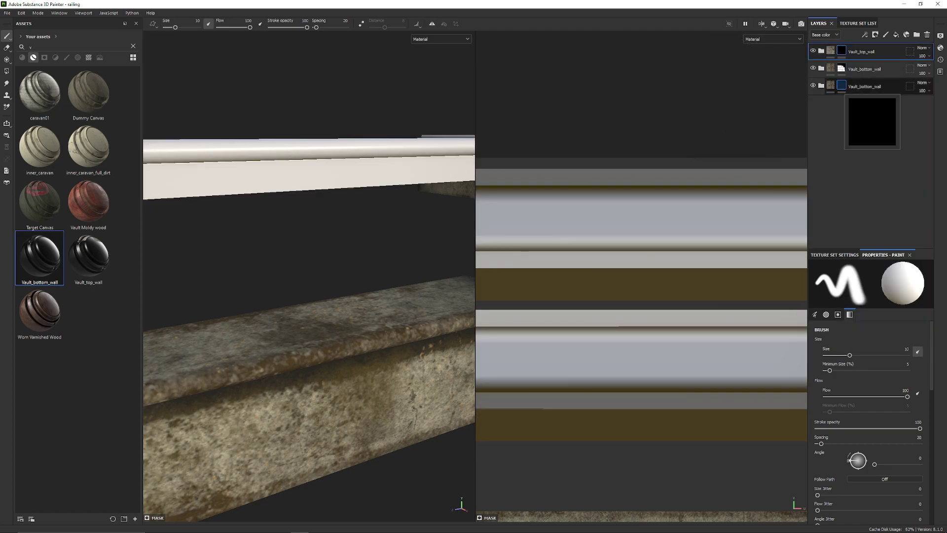
left_click(842, 86)
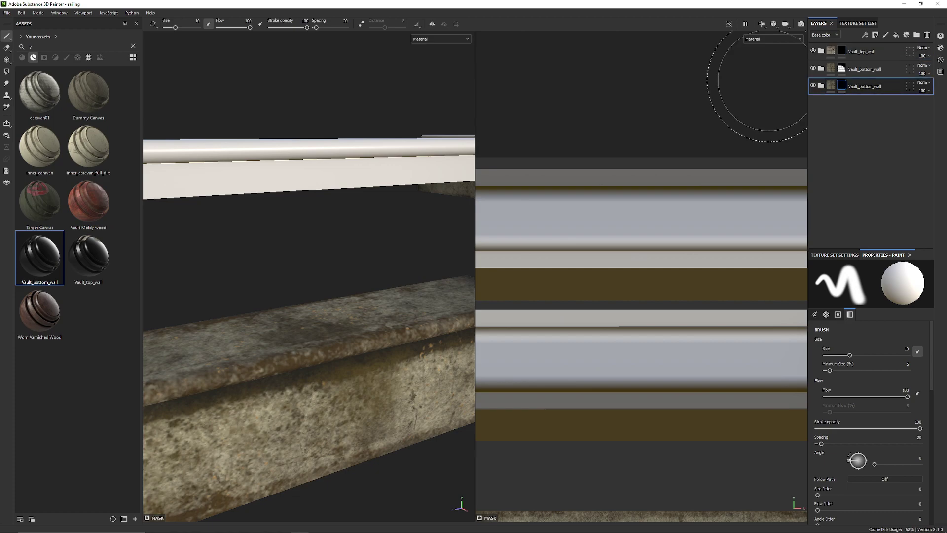
right_click_drag(330, 249, 237, 42, "alt")
middle_click_drag(237, 43, 7, 83, "alt")
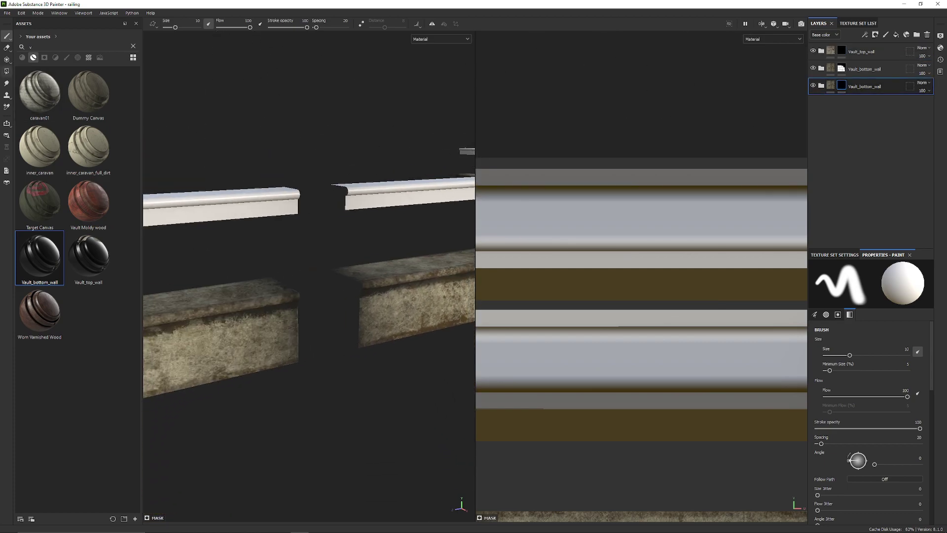
left_click(7, 72)
left_click_drag(251, 158, 290, 229)
left_click_drag(353, 172, 335, 185)
left_click_drag(307, 142, 363, 212)
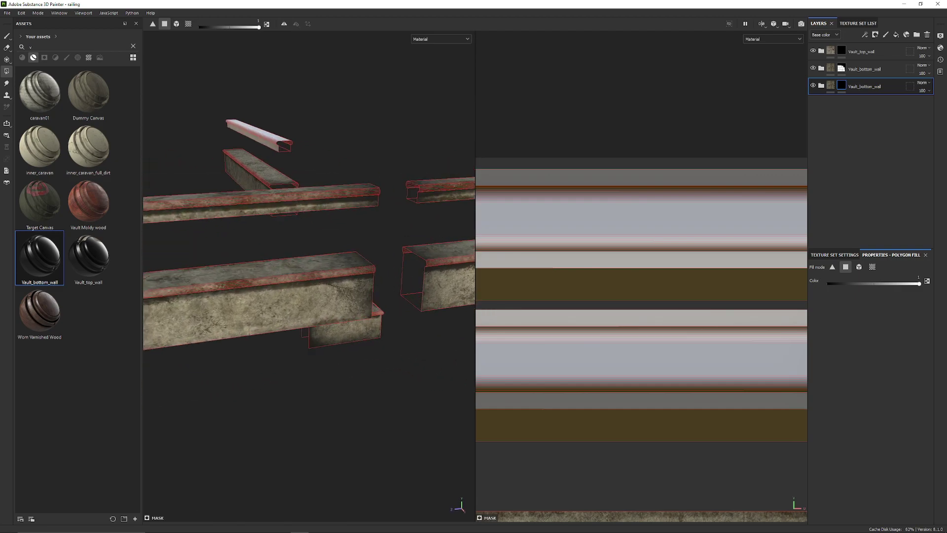
middle_click_drag(321, 207, 427, 239, "alt")
left_click_drag(359, 142, 396, 176)
middle_click_drag(396, 182, 157, 180, "alt")
left_click_drag(197, 172, 237, 165, "alt")
left_click_drag(246, 131, 390, 236)
Step: Inspect all upper rails and lower walls without the wireframe to check the concrete material's coverage and look
middle_click_drag(296, 330, 359, 277, "alt")
left_click_drag(359, 278, 261, 190, "alt")
left_click_drag(345, 222, 168, 234, "alt")
left_click_drag(227, 235, 291, 266, "alt")
scroll(309, 276, "up", 3)
middle_click_drag(316, 305, 264, 236, "alt")
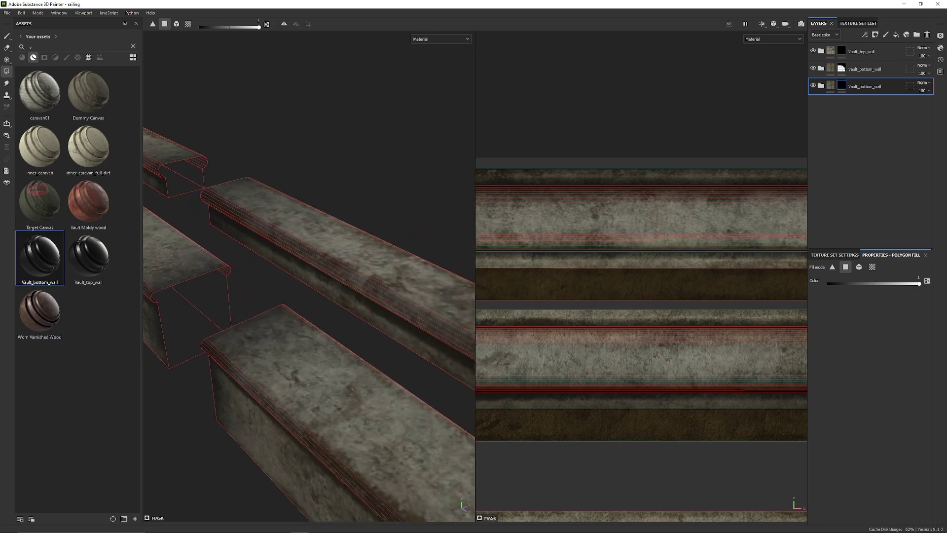
key("1")
mouse_move(256, 276)
left_mouse_down("alt")
mouse_move(350, 231)
mouse_move(357, 241)
left_mouse_up("alt")
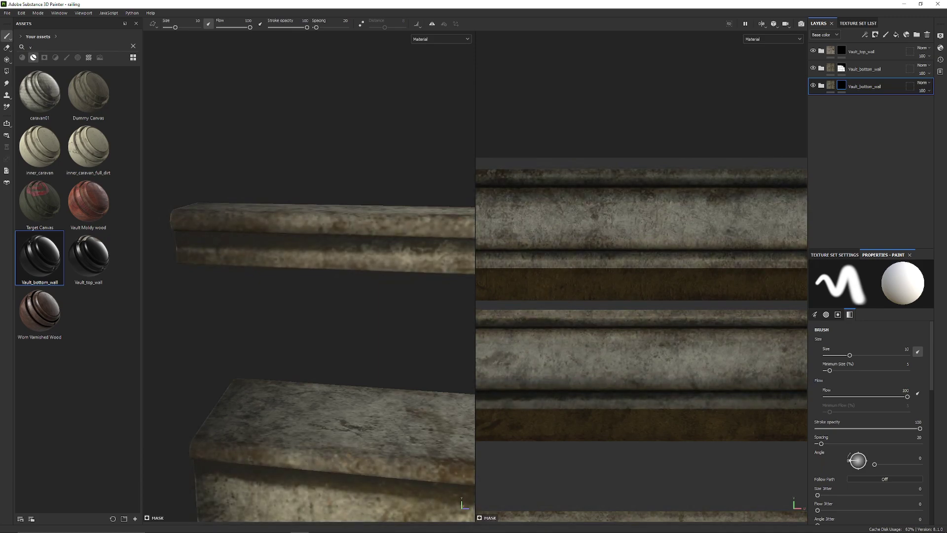
middle_click_drag(345, 315, 286, 262, "alt")
scroll(286, 262, "down", 3)
mouse_move(197, 276)
middle_mouse_down("alt")
mouse_move(237, 301)
mouse_move(291, 268)
middle_mouse_up("alt")
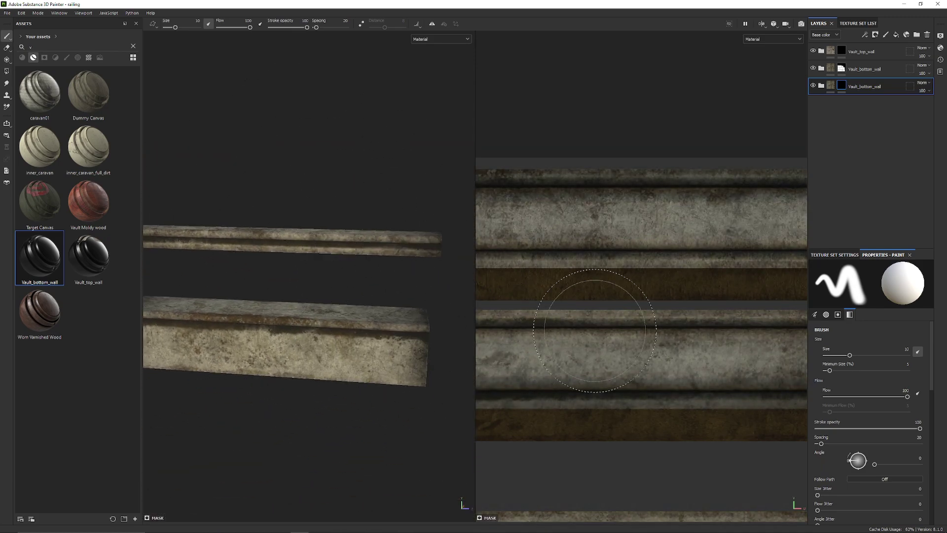
scroll(613, 417, "down", 4)
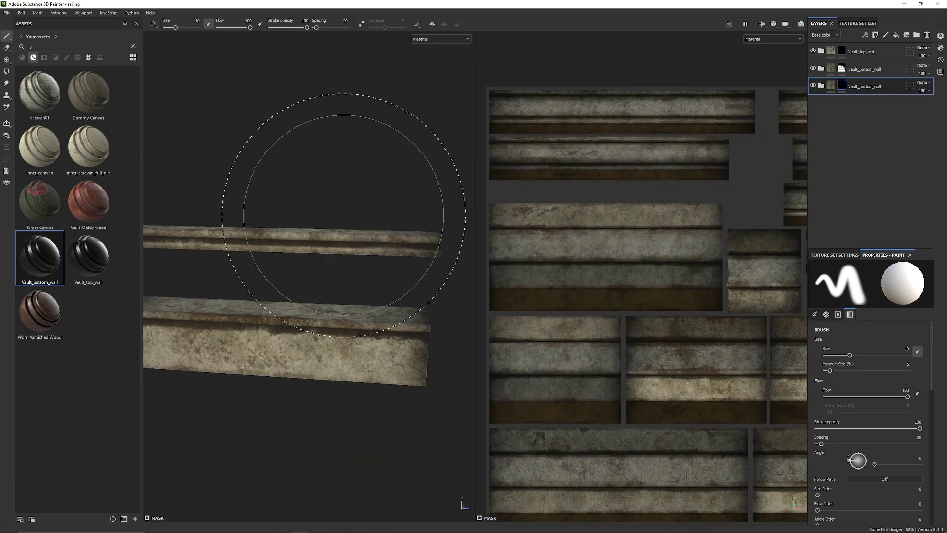
mouse_move(344, 215)
left_mouse_down("alt")
mouse_move(404, 220)
mouse_move(424, 232)
mouse_move(434, 296)
mouse_move(360, 217)
mouse_move(306, 222)
mouse_move(222, 209)
mouse_move(208, 197)
left_mouse_up("alt")
scroll(309, 276, "down", 5)
middle_click_drag(375, 305, 241, 264, "alt")
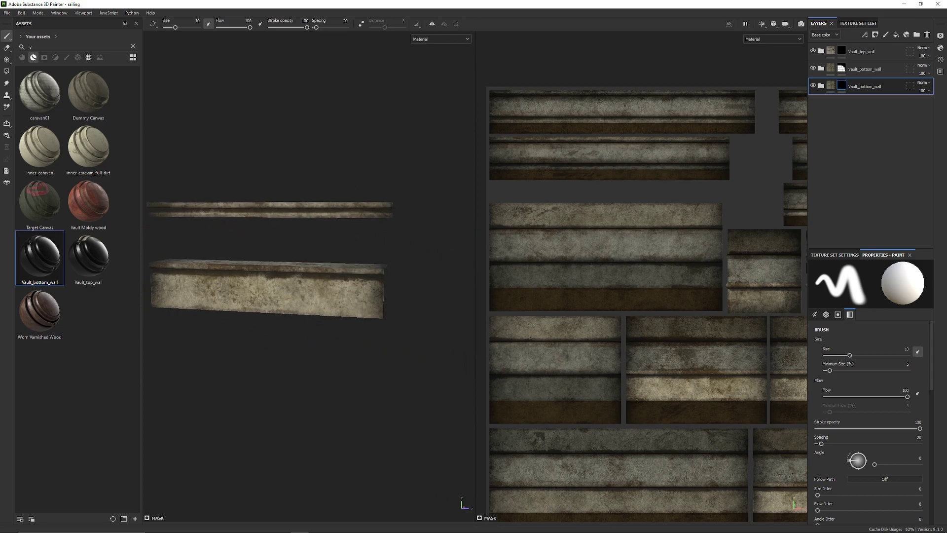
mouse_move(241, 264)
left_mouse_down("alt")
mouse_move(301, 276)
mouse_move(187, 247)
left_mouse_up("alt")
mouse_move(188, 246)
middle_mouse_down("alt")
mouse_move(267, 235)
mouse_move(221, 162)
middle_mouse_up("alt")
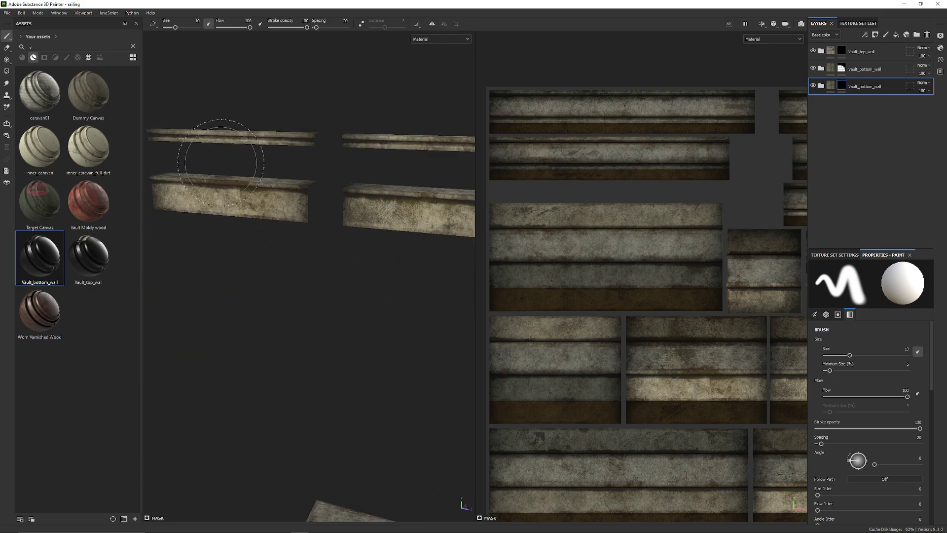
left_click_drag(221, 163, 193, 217, "alt")
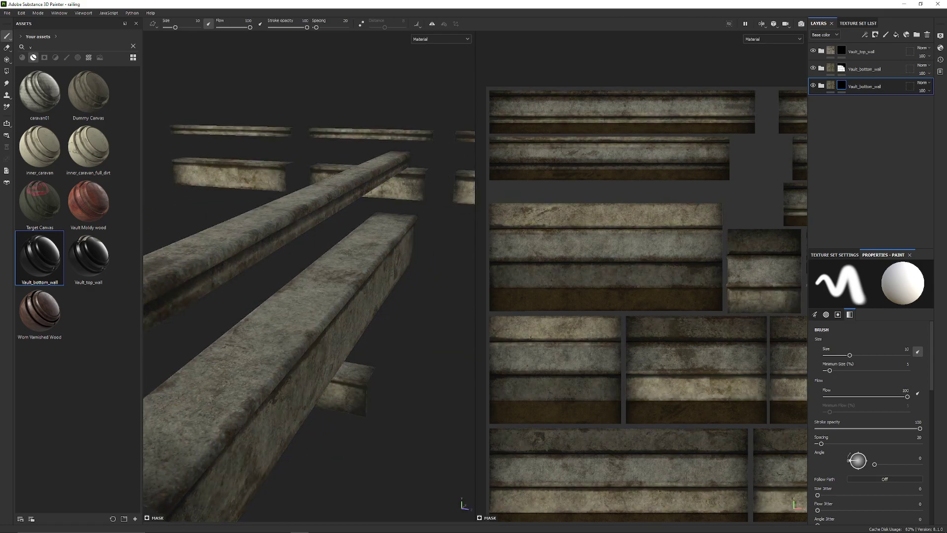
right_click_drag(197, 217, 267, 222, "shift")
left_click_drag(267, 222, 296, 261, "alt")
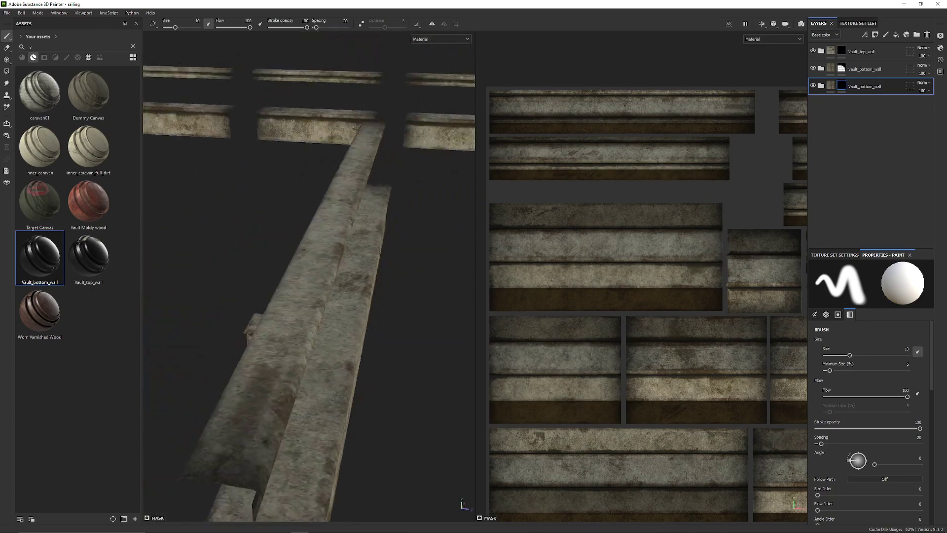
left_click_drag(246, 207, 380, 190, "alt")
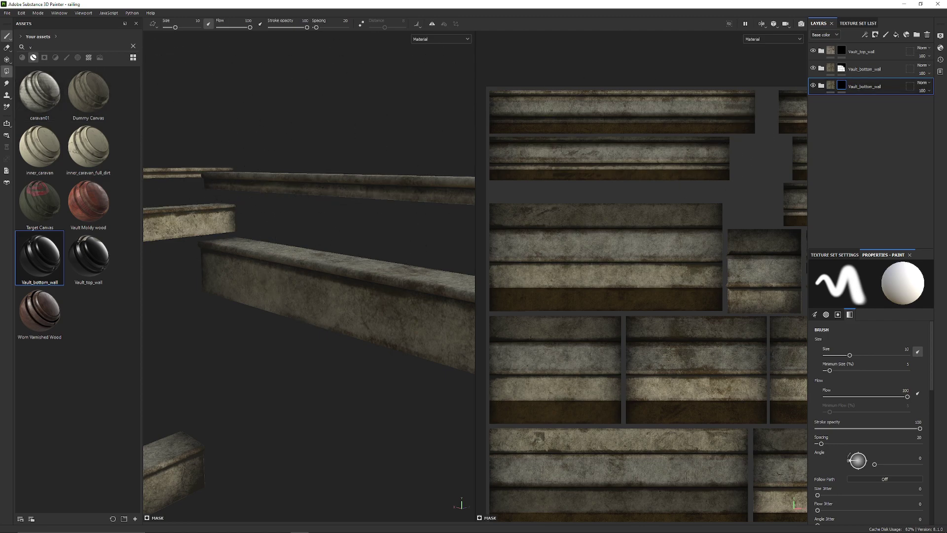
Step: Polygon-fill the long upper rail above the side wall into the new Vault_bottom_wall group's mask
left_click(6, 71)
left_click_drag(376, 146, 427, 216)
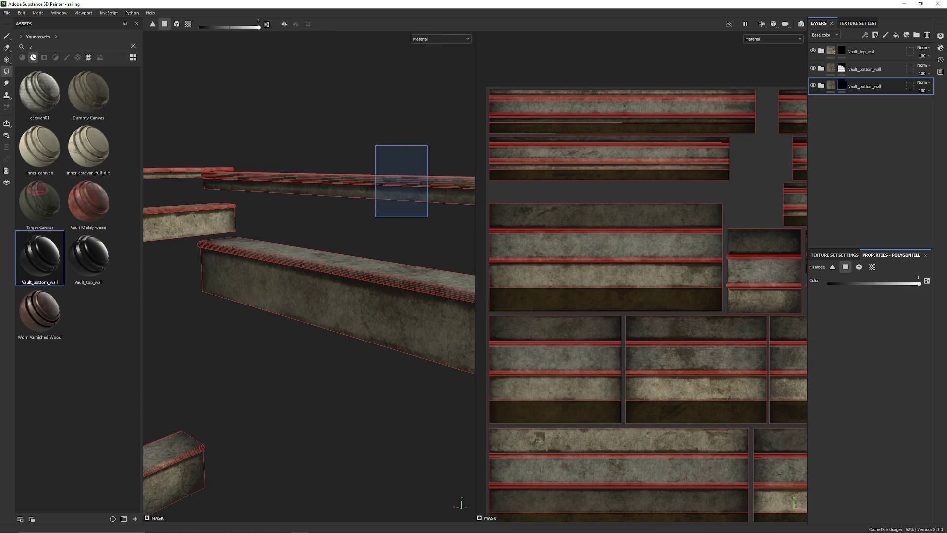
scroll(309, 271, "down", 10)
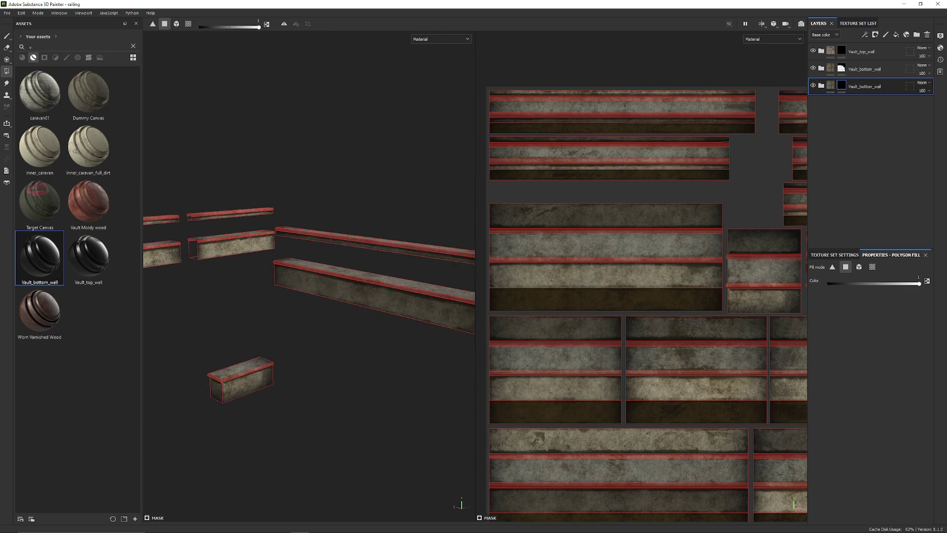
middle_click_drag(296, 276, 429, 231, "alt")
left_click_drag(395, 256, 247, 259, "alt")
scroll(309, 271, "up", 3)
middle_click_drag(315, 247, 274, 287, "alt")
left_click_drag(276, 276, 374, 277, "alt")
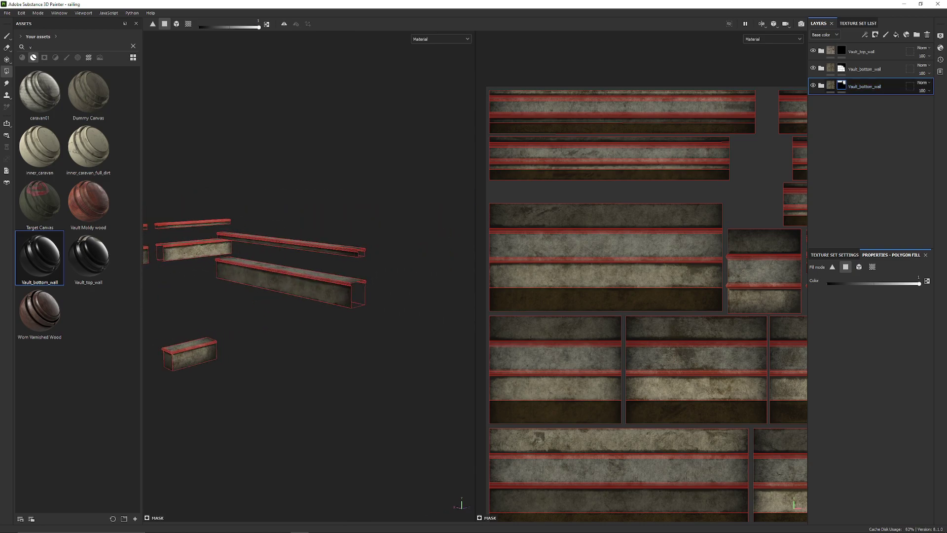
Step: Delete the Vault_top_wall group from the layer stack
left_click(862, 52)
left_click(927, 35)
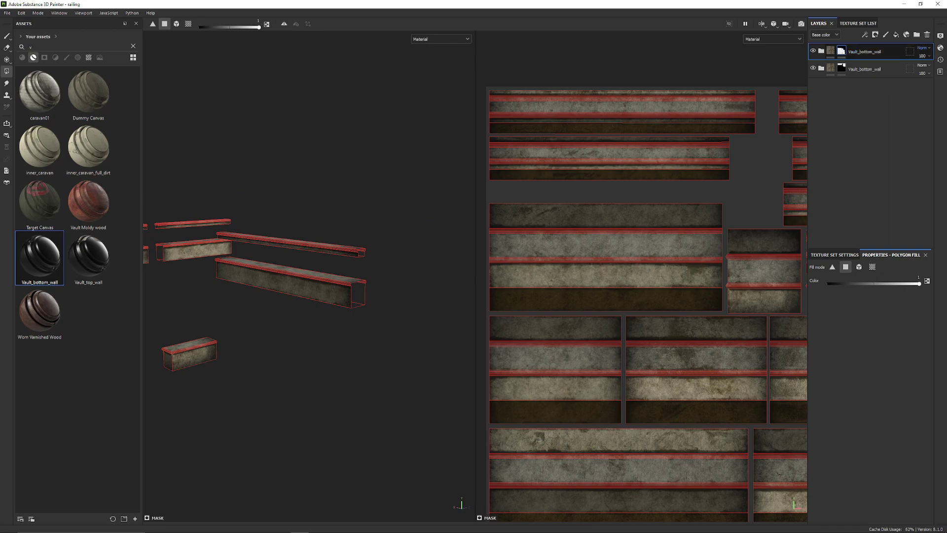
Step: Inspect the long side wall and its upper rail up close, including their undersides and open ends
scroll(309, 291, "up", 3)
mouse_move(286, 296)
left_mouse_down("alt")
mouse_move(350, 296)
mouse_move(291, 296)
left_mouse_up("alt")
scroll(305, 296, "up", 3)
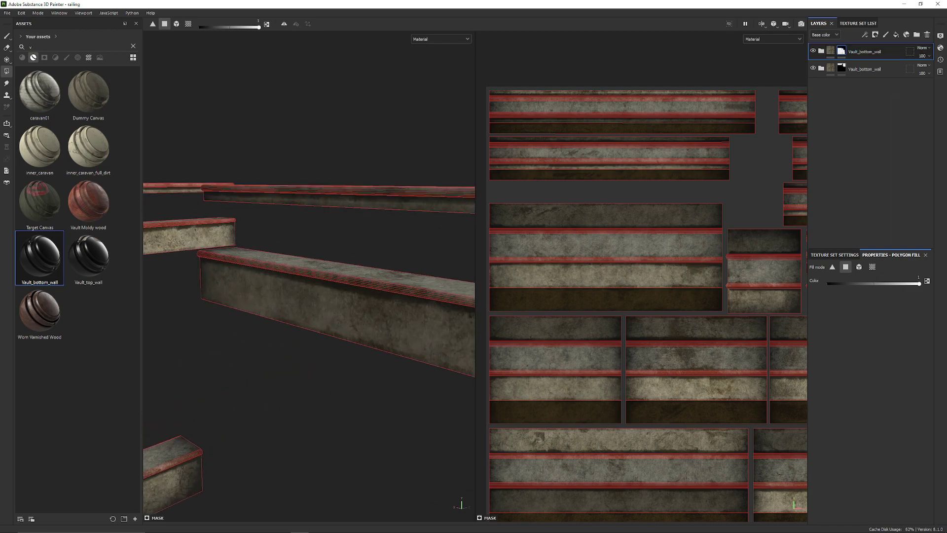
middle_click_drag(346, 296, 286, 296, "alt")
middle_click_drag(375, 296, 256, 301, "alt")
left_click_drag(276, 306, 321, 262, "alt")
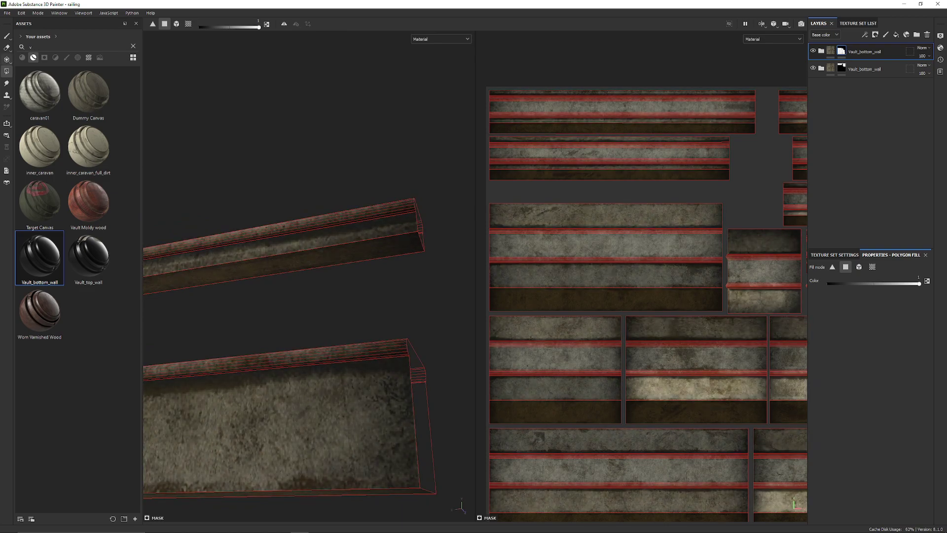
key("1")
mouse_move(325, 276)
left_mouse_down("alt")
mouse_move(291, 315)
mouse_move(261, 328)
mouse_move(252, 301)
left_mouse_up("alt")
left_click_drag(308, 261, 313, 260, "alt")
Step: Save the railing project and export its textures as 8-bit PNG files with the Arma 3 Super (MetRough) template
left_click(7, 13)
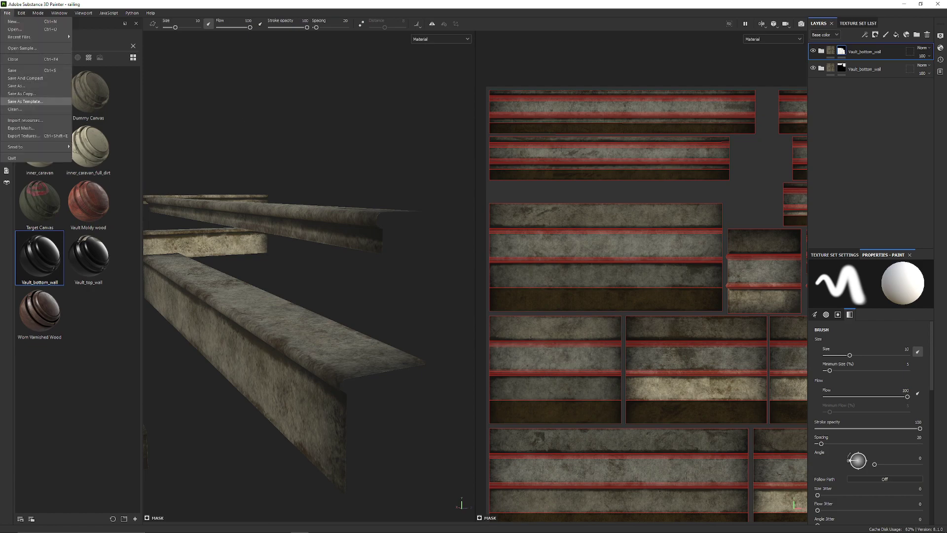
left_click(17, 70)
left_click(7, 13)
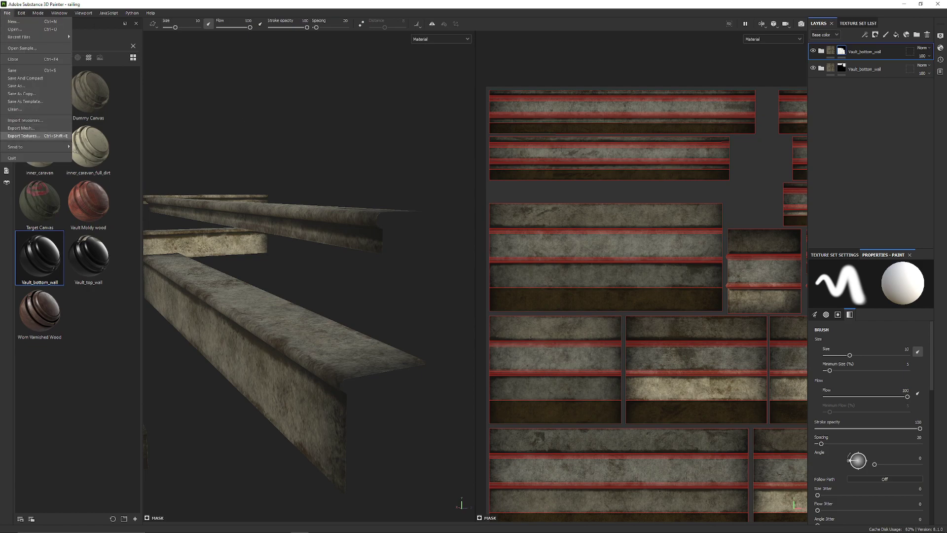
left_click(23, 136)
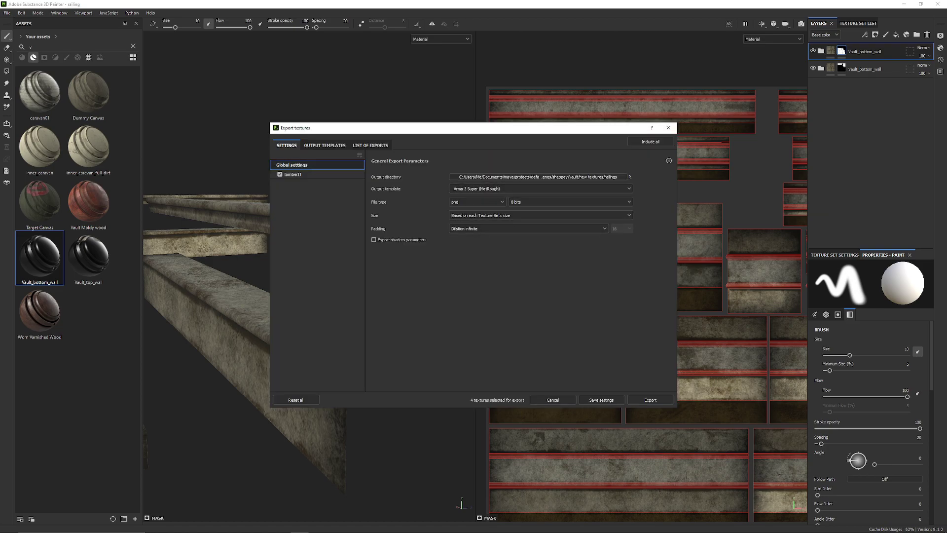
left_click(650, 400)
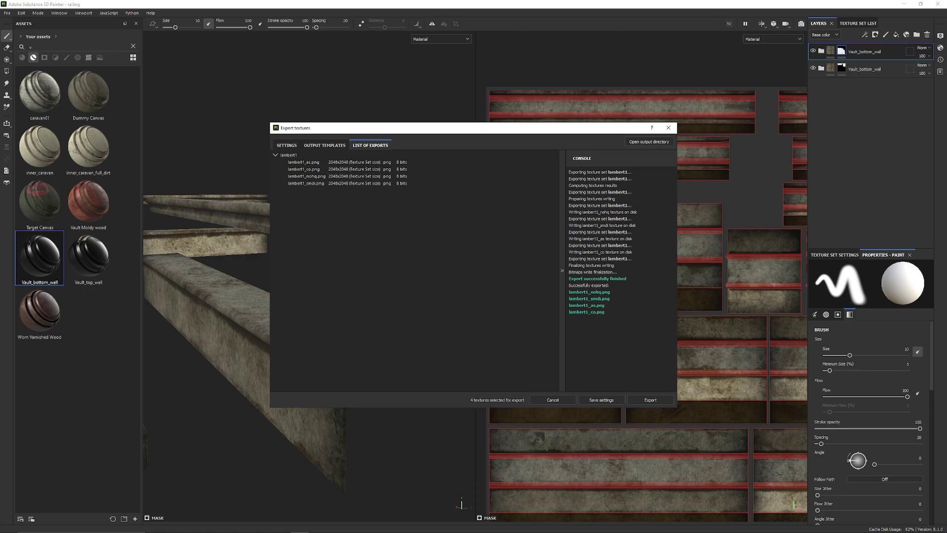
left_click(668, 127)
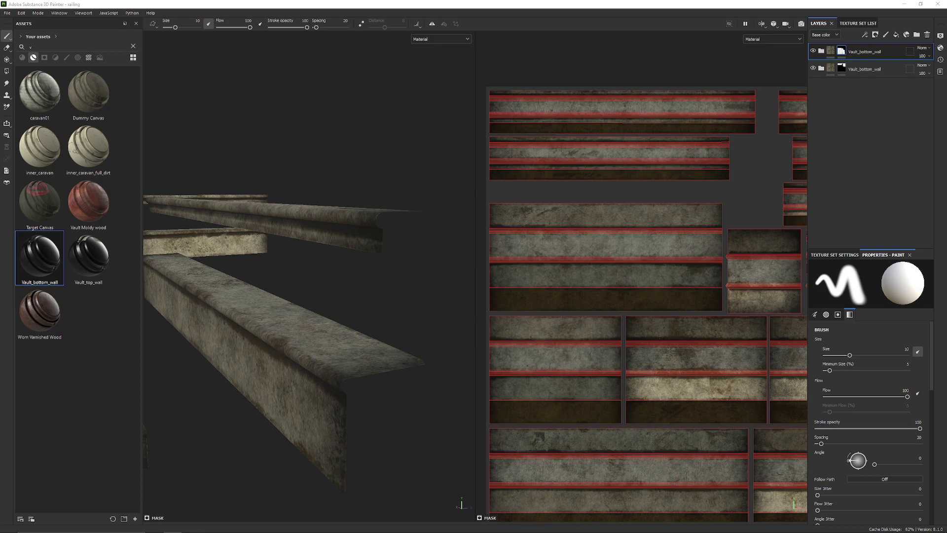
Step: Switch to Photoshop, open lambert1_co.png and railings_ao.png, and paste the whole AO map as a layer over the colour map
mouse_move(174, 532)
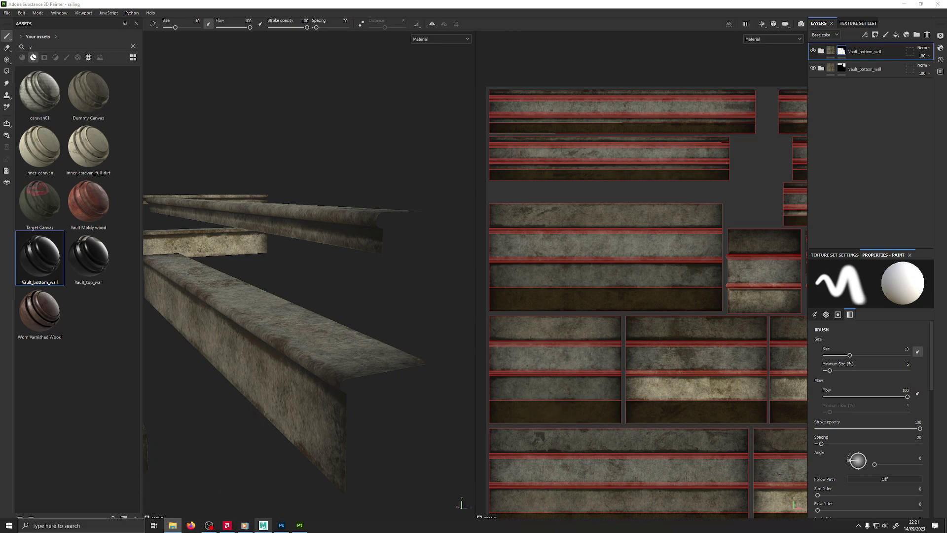
mouse_move(245, 526)
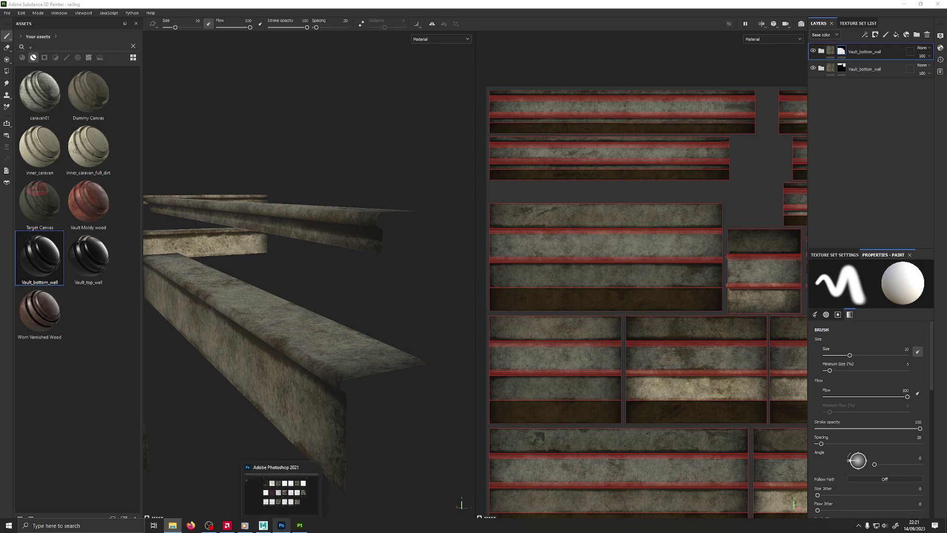
left_click(281, 525)
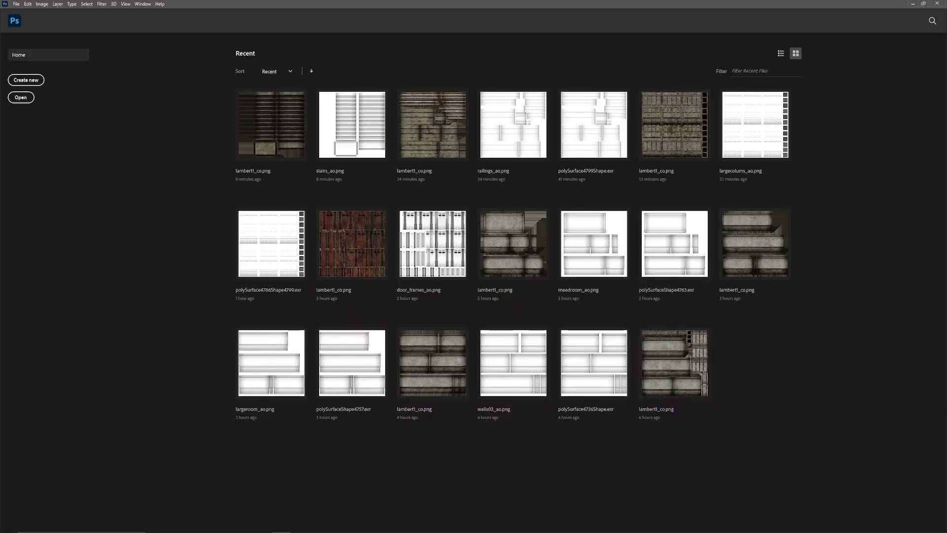
left_click_drag(526, 0, 488, 18)
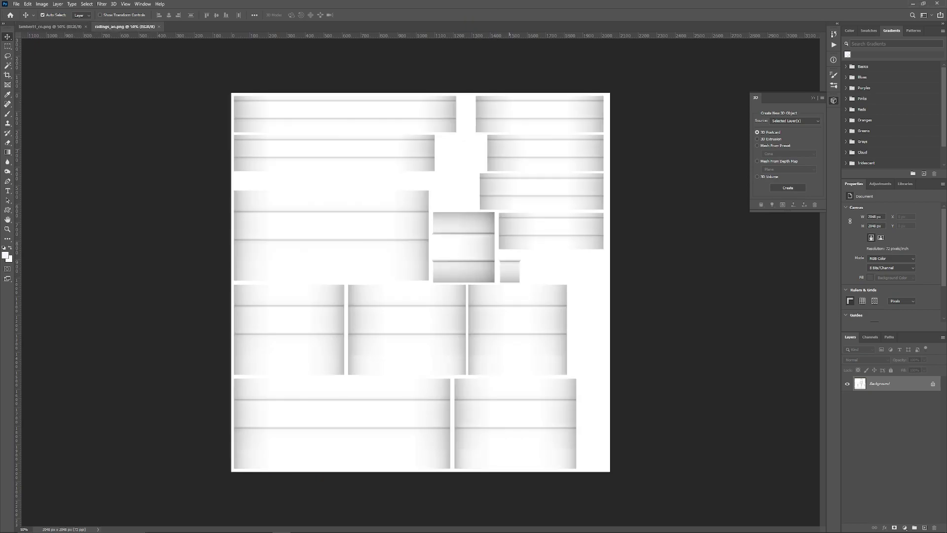
key("ctrl+a")
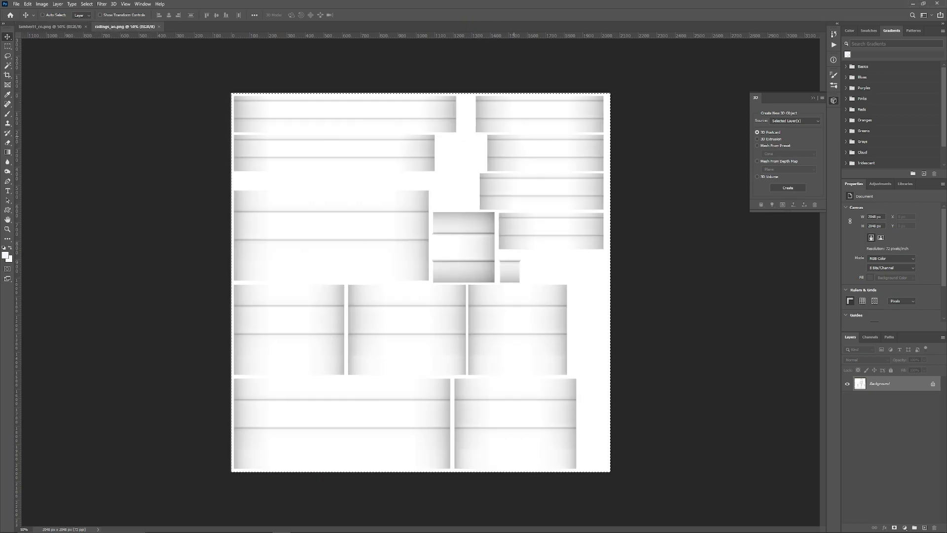
key("ctrl+Tab")
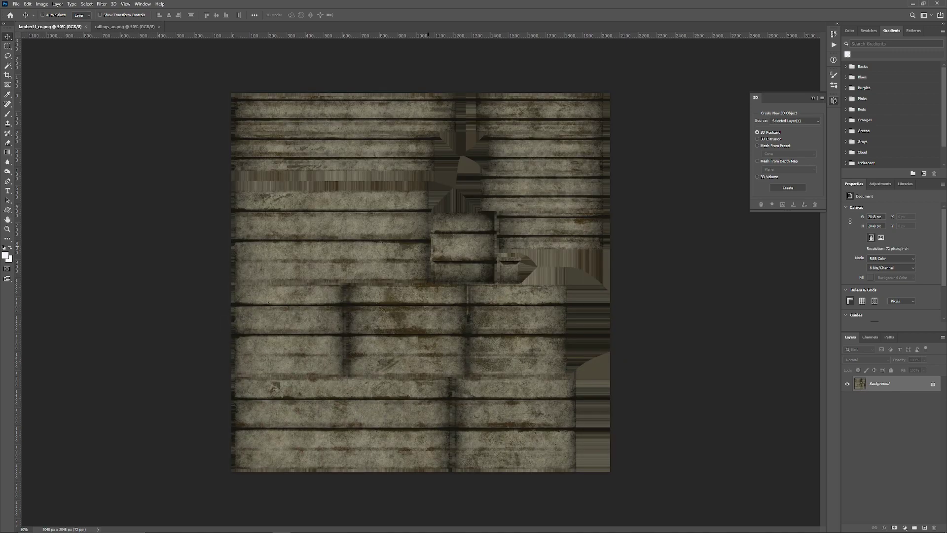
key("ctrl+v")
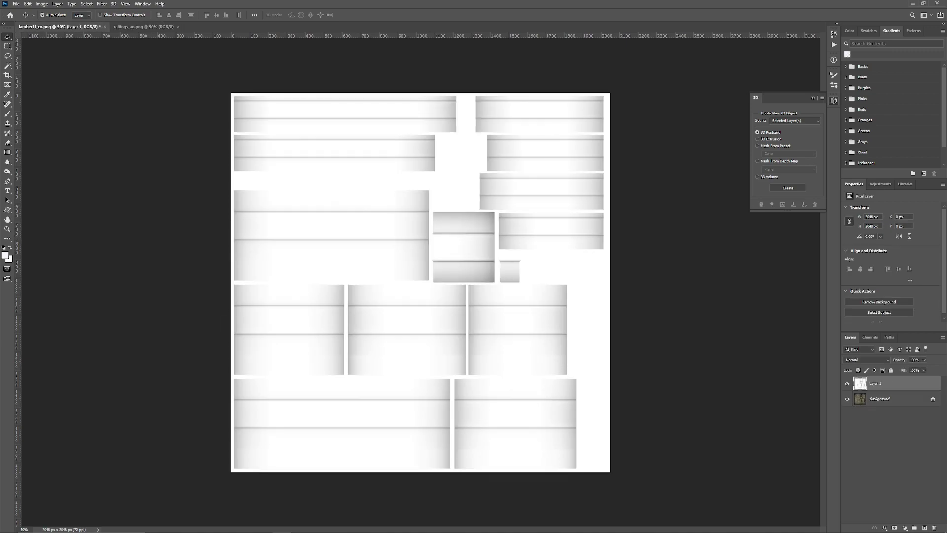
Step: Set the pasted AO layer's blend mode to Multiply and merge it with the Background layer
left_click(867, 359)
left_click(865, 375)
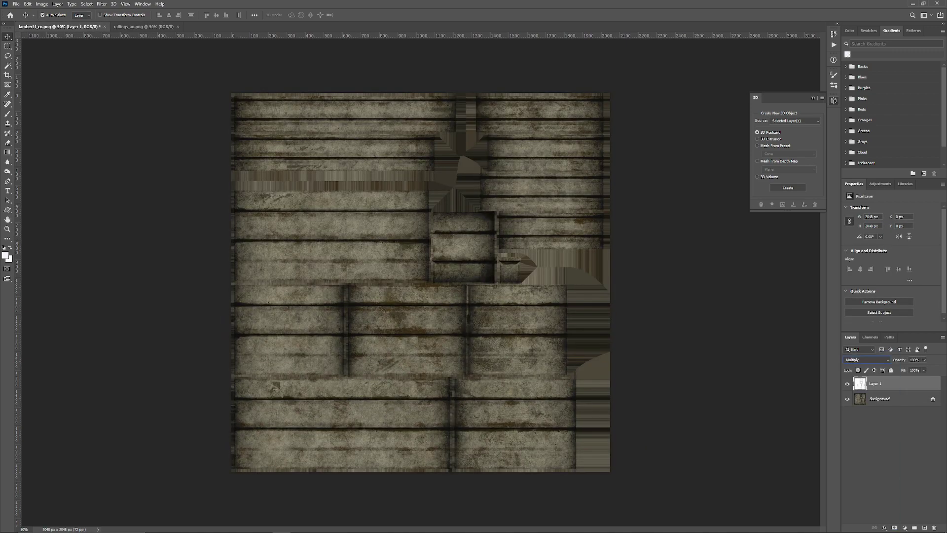
left_click(881, 399, "shift")
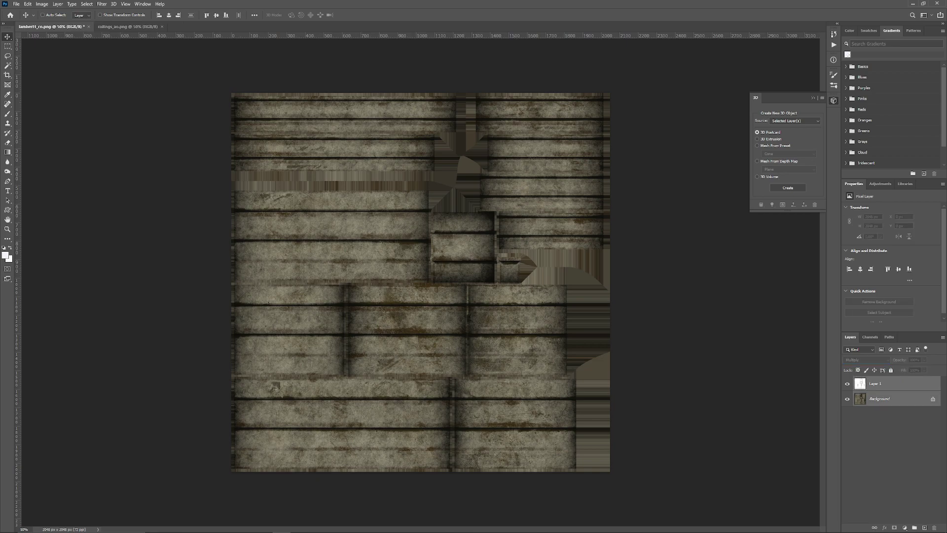
right_click(877, 400)
left_click(897, 473)
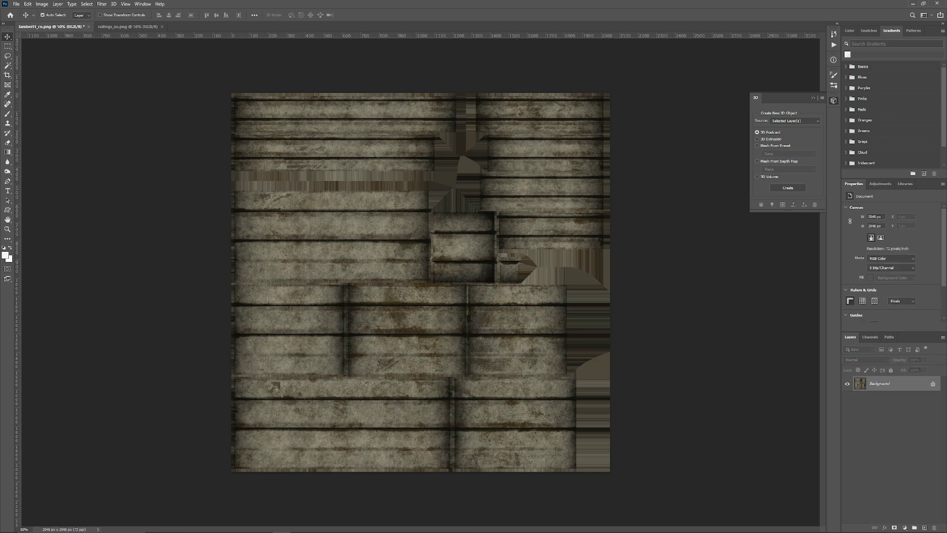
Step: Save lambert1_co.png and close both the colour and AO images
left_click(16, 4)
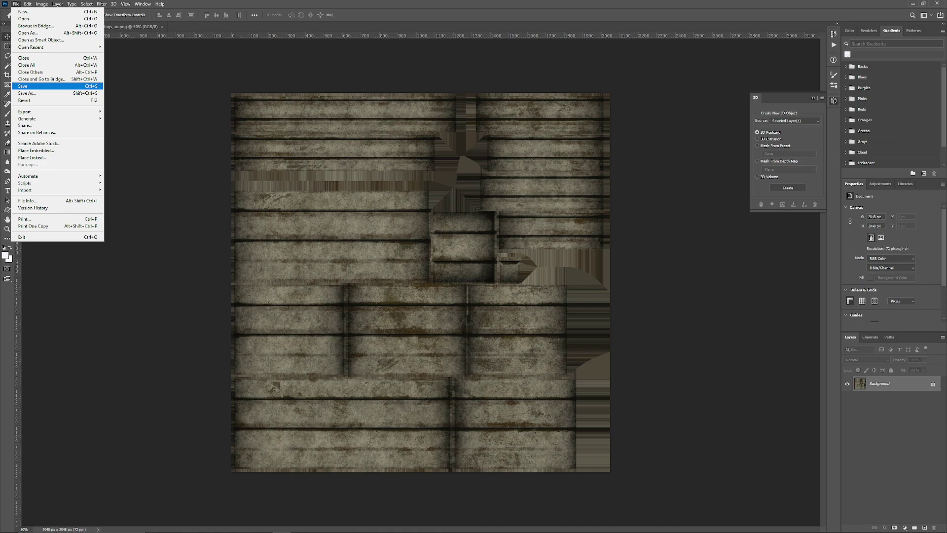
left_click(29, 86)
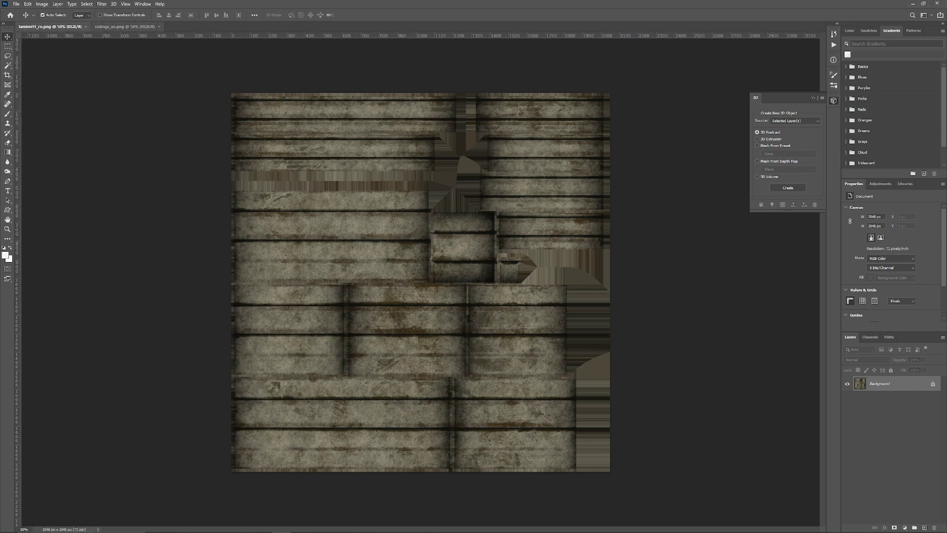
left_click(158, 26)
left_click(86, 26)
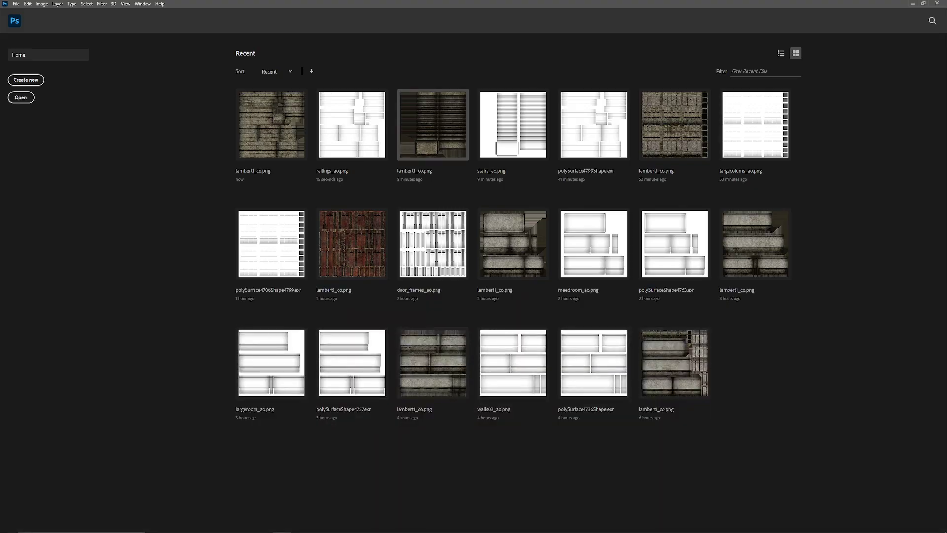
Step: Return to Substance 3D Painter and save the railing project
left_click(913, 3)
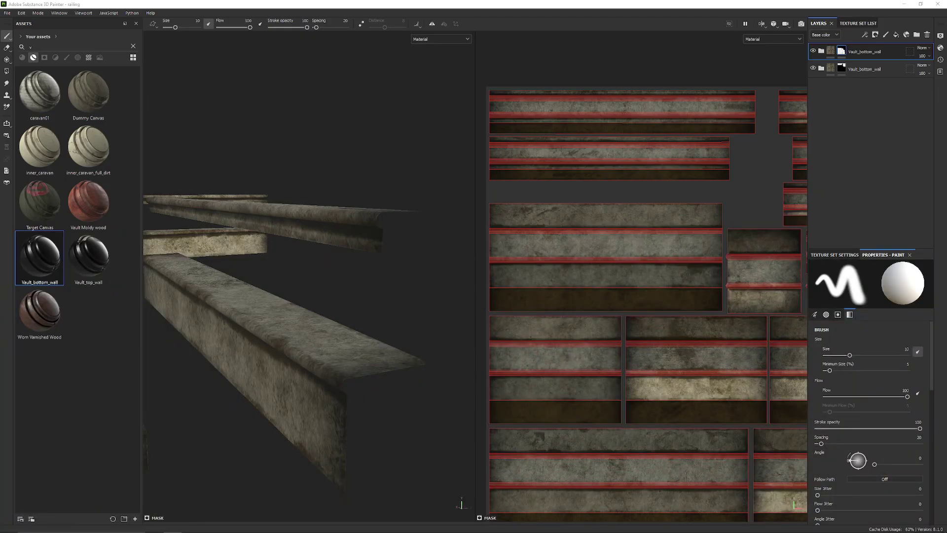
left_click(7, 13)
left_click(13, 71)
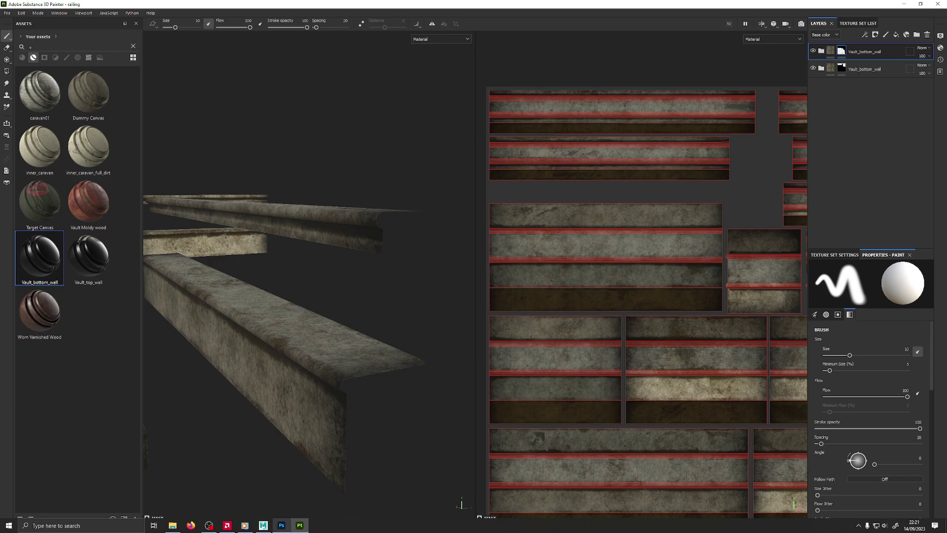
Step: Switch to Maya and inspect the textured railings and pillars around the staircase from several angles
left_click(263, 525)
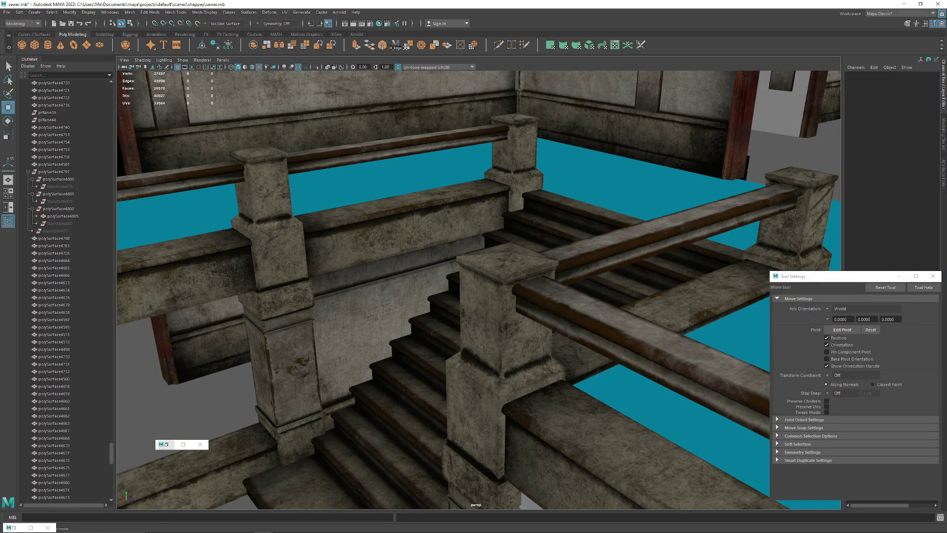
left_click(677, 226)
left_click_drag(474, 296, 642, 281, "alt")
left_click(306, 202)
left_click_drag(473, 295, 621, 295, "alt")
right_click_drag(621, 296, 661, 291, "alt")
left_click_drag(661, 291, 675, 283, "alt")
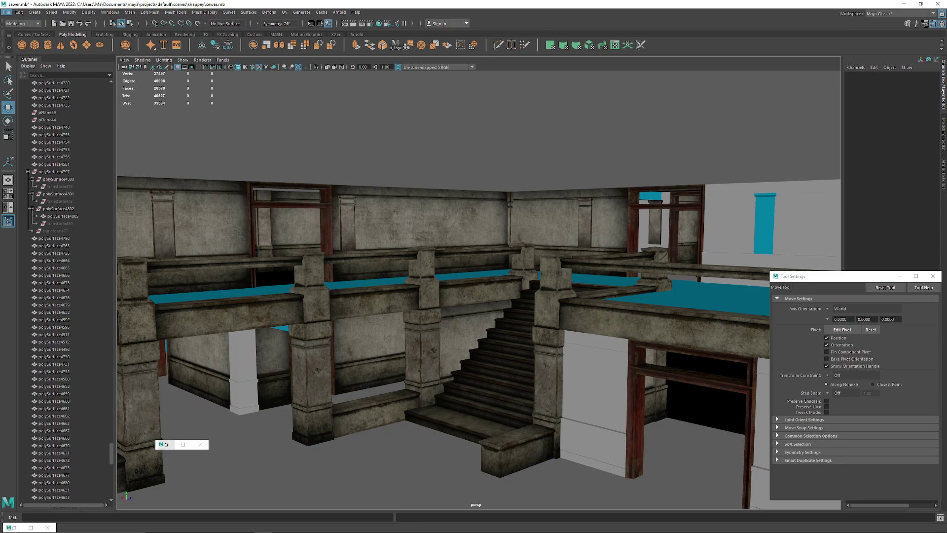
Step: Save the current Maya scene under its existing name, sewer.mb
left_click(7, 12)
left_click(29, 42)
left_click_drag(473, 296, 419, 293, "alt")
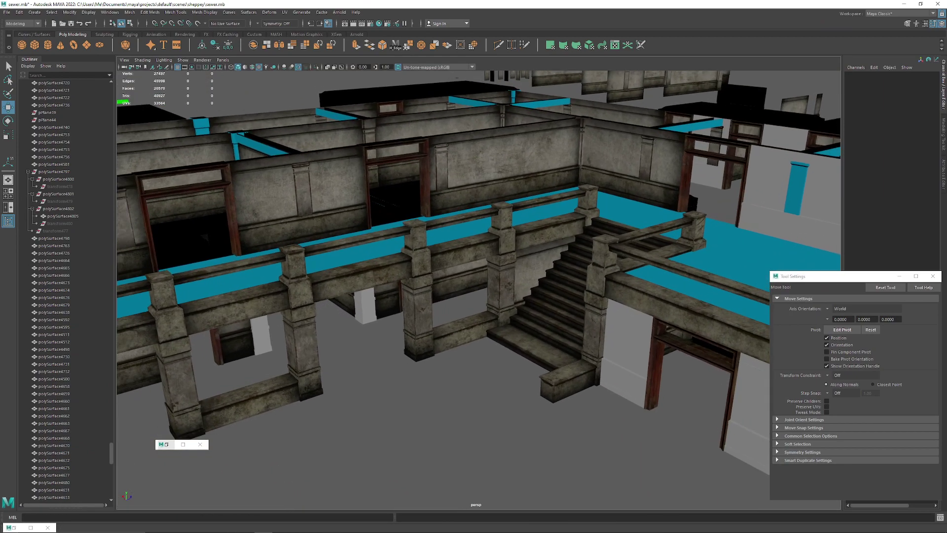
left_click(7, 12)
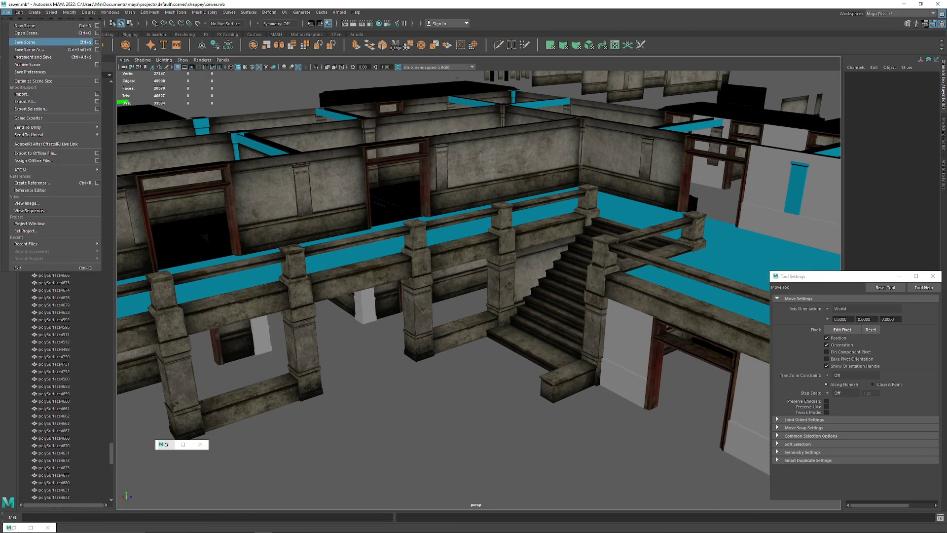
left_click(23, 42)
Step: Save a backup copy of the scene as sewer_bup.mb, replacing the existing file
left_click(7, 13)
left_click(30, 49)
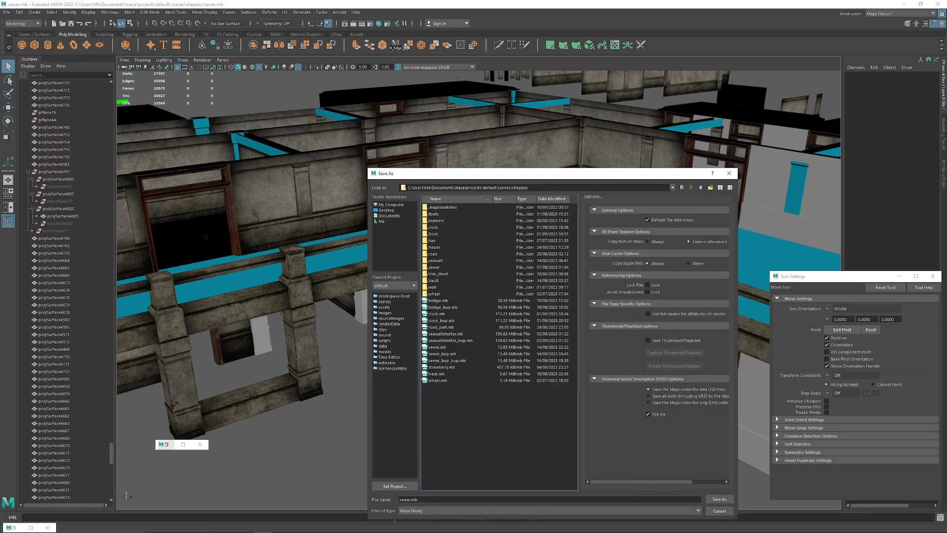
left_click(442, 353)
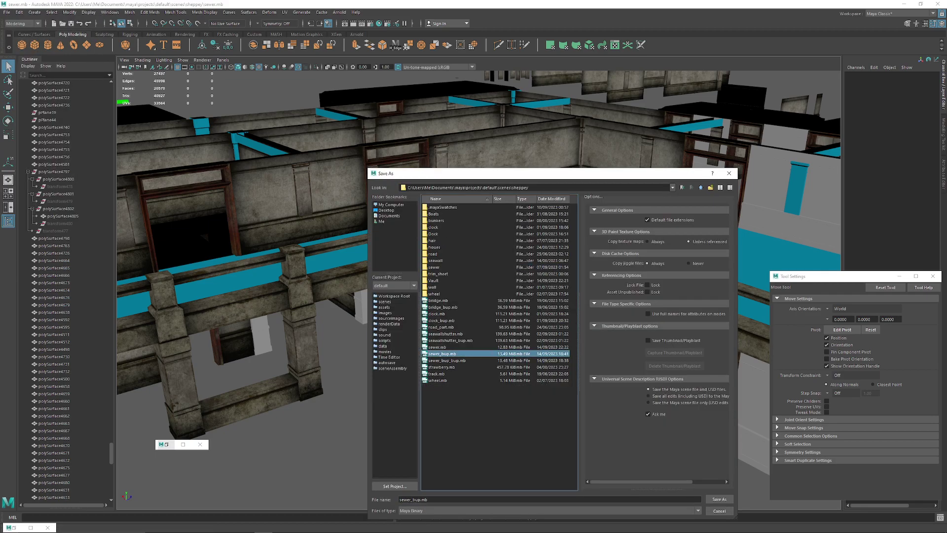
key("Return")
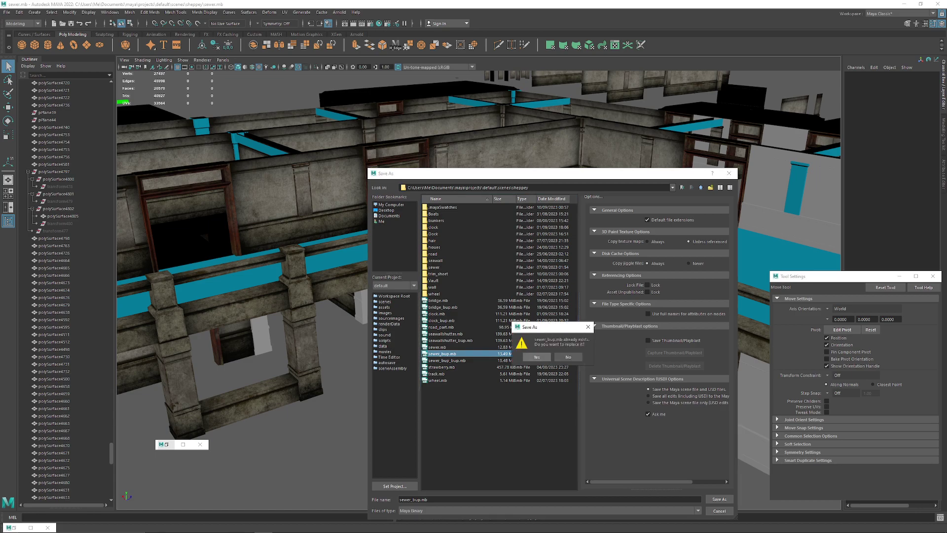
key("Return")
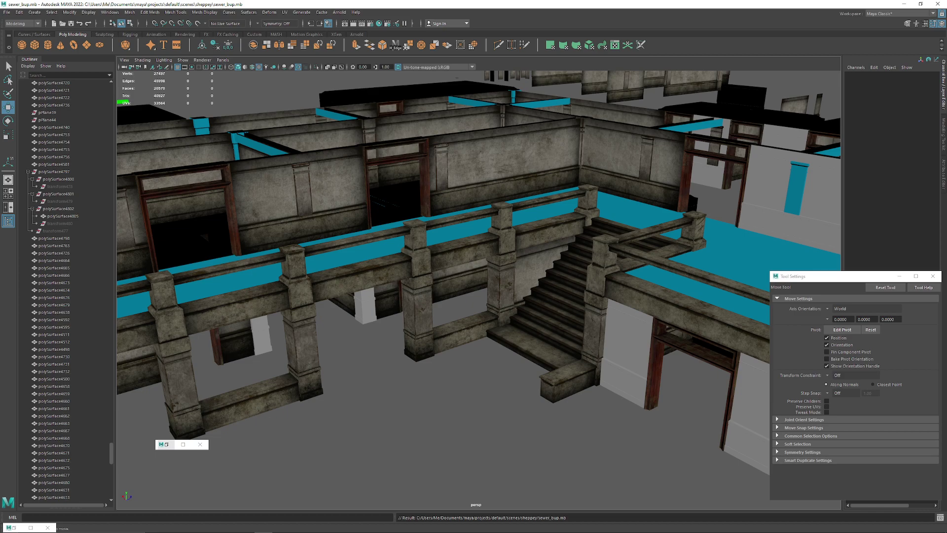
Step: Select the two untextured white pillars on either side of the corridor
left_click_drag(459, 315, 486, 291, "alt")
scroll(479, 290, "up", 5)
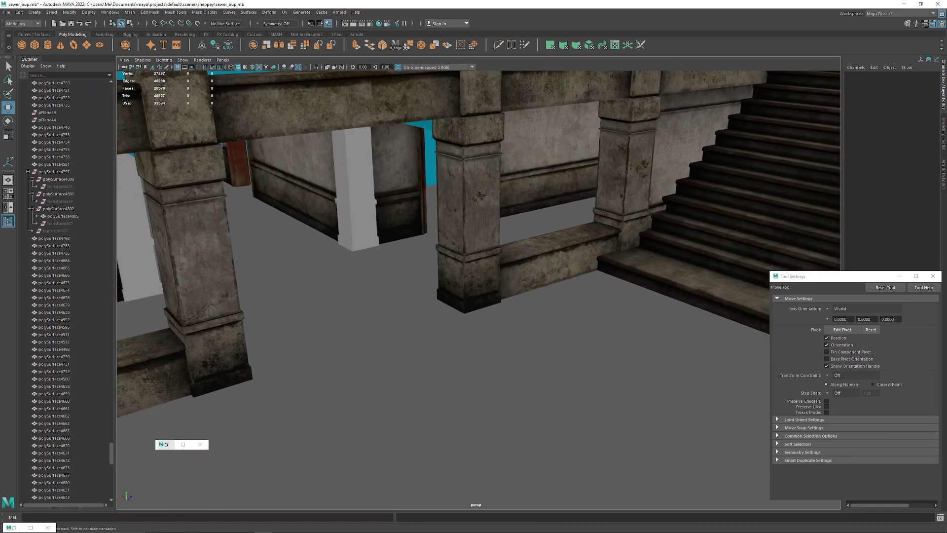
left_click_drag(458, 345, 557, 246, "alt")
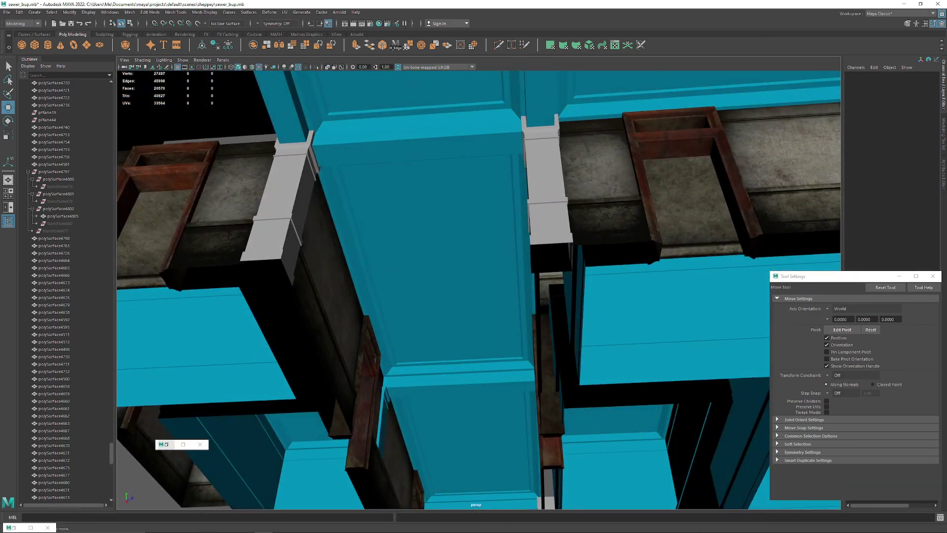
left_click(285, 213)
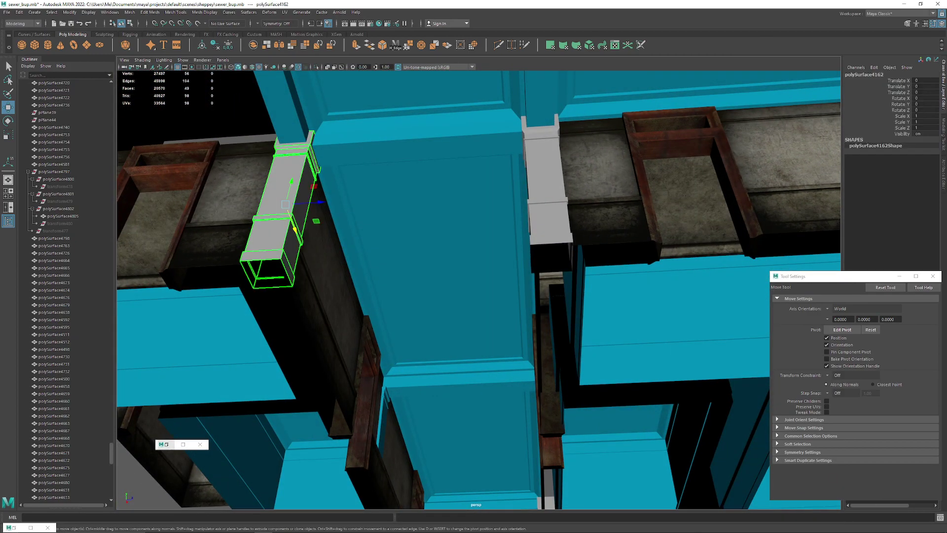
left_click(547, 177, "shift")
scroll(478, 290, "down", 3)
left_click_drag(543, 296, 434, 289, "alt")
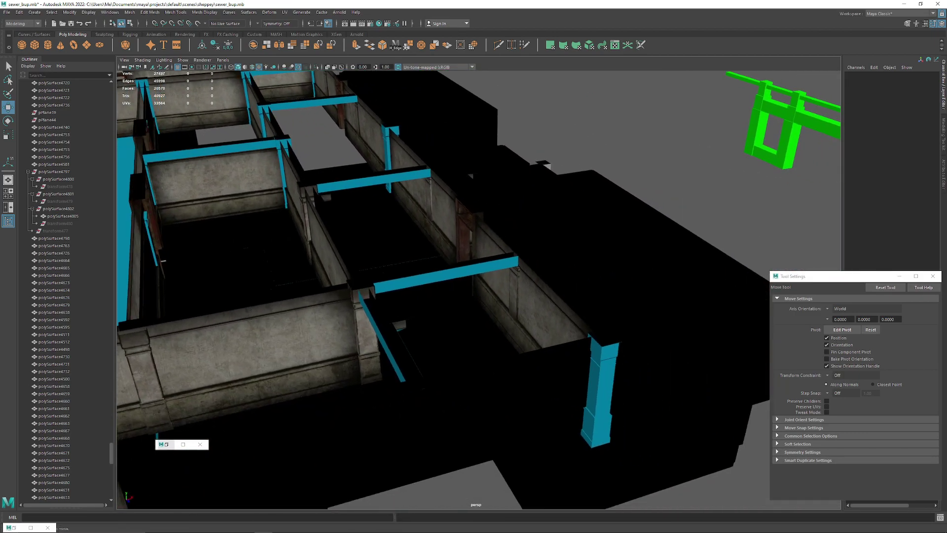
Step: Select the untextured pillars throughout the corridor rooms and combine them into one mesh
left_click(600, 389)
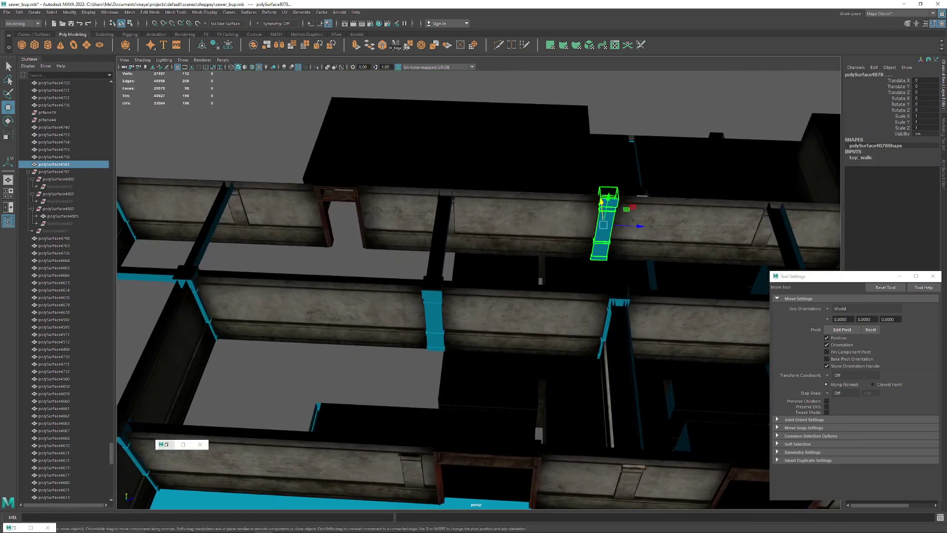
left_click(434, 316, "shift")
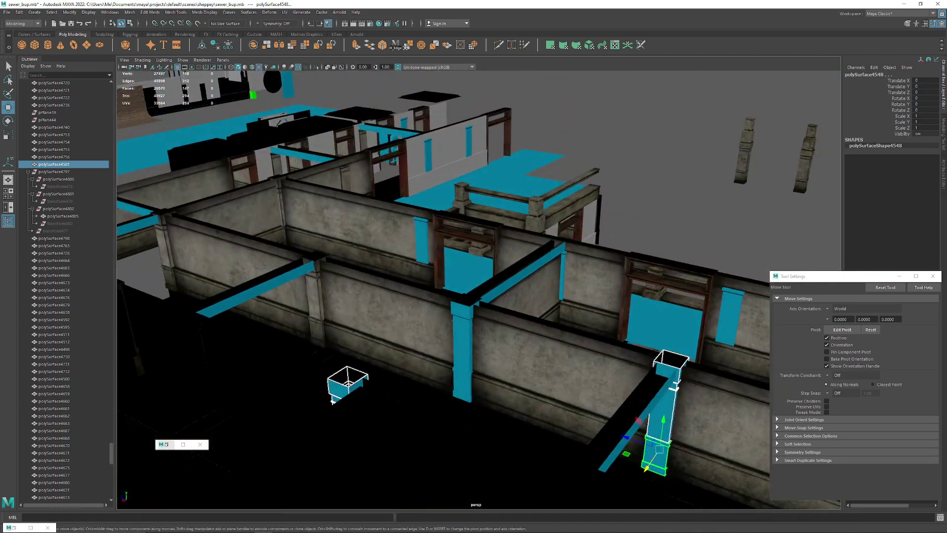
left_click(462, 388, "shift")
left_click_drag(462, 388, 276, 395, "alt")
middle_click_drag(276, 395, 486, 406, "alt")
left_click_drag(486, 407, 355, 389, "alt")
right_click_drag(355, 389, 484, 394, "alt")
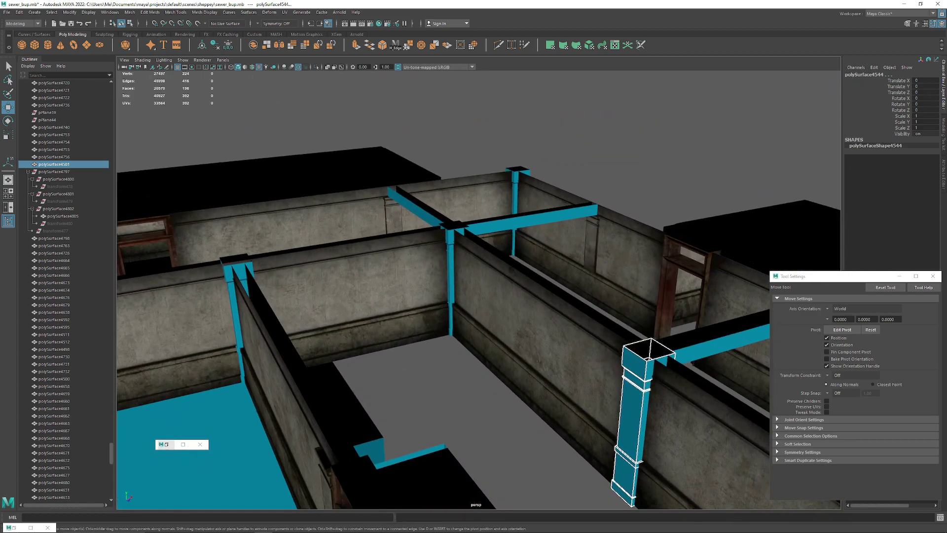
left_click_drag(483, 394, 538, 419, "alt")
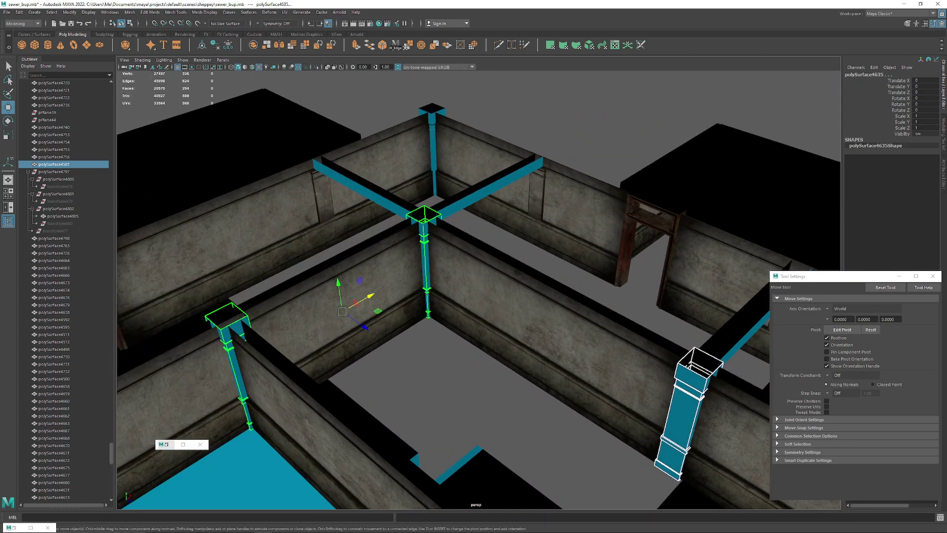
left_click(432, 120, "shift")
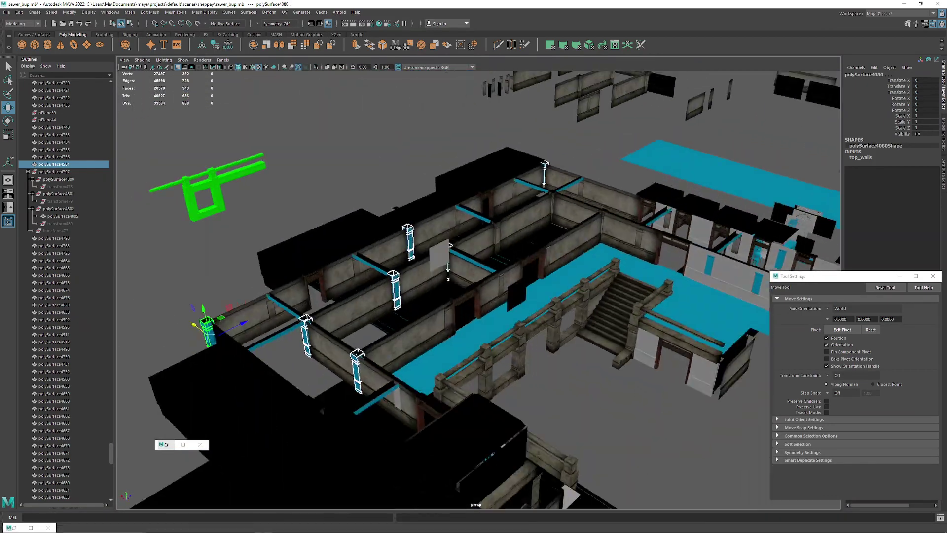
left_click_drag(473, 291, 345, 291, "alt")
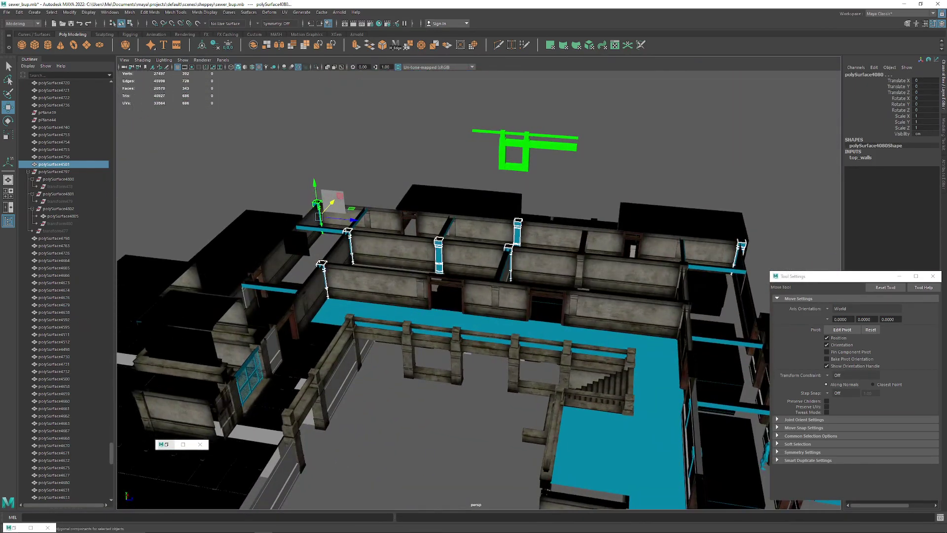
left_click(254, 45)
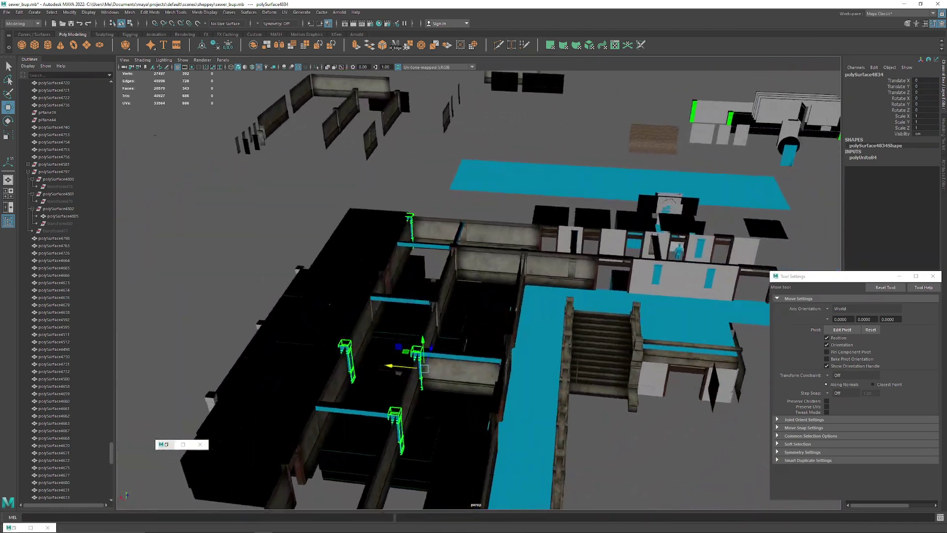
Step: Open the UV Editor and inspect the combined pillars' UVs with the checker map displayed on the model
left_click_drag(474, 296, 375, 291, "alt")
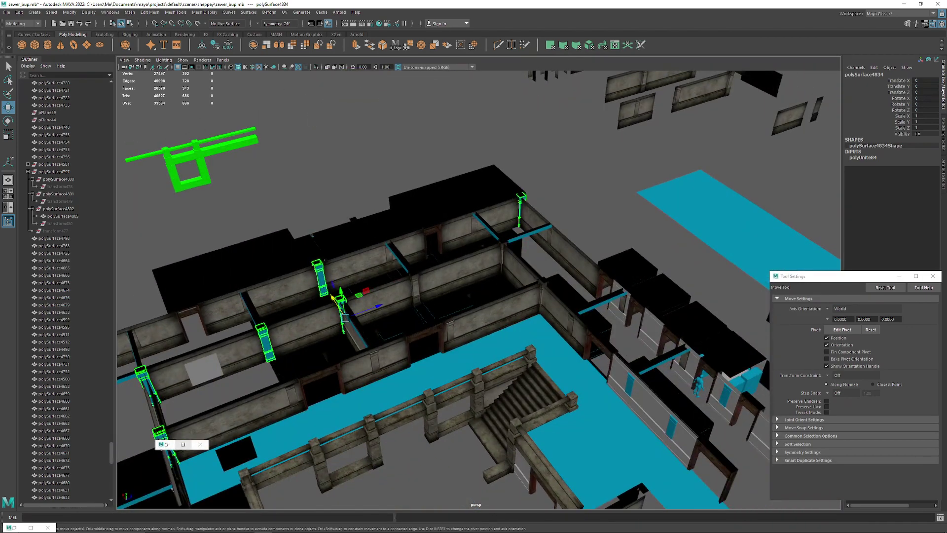
left_click(166, 444)
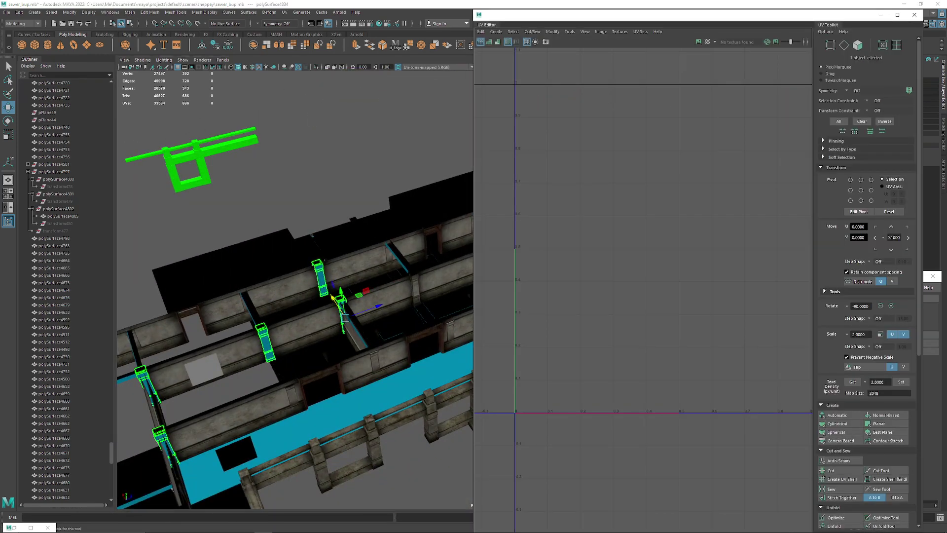
left_click(707, 42)
right_click_drag(643, 406, 552, 399, "alt")
left_click_drag(394, 321, 358, 296, "alt")
right_click_drag(296, 296, 374, 306, "alt")
middle_click_drag(276, 315, 367, 295, "alt")
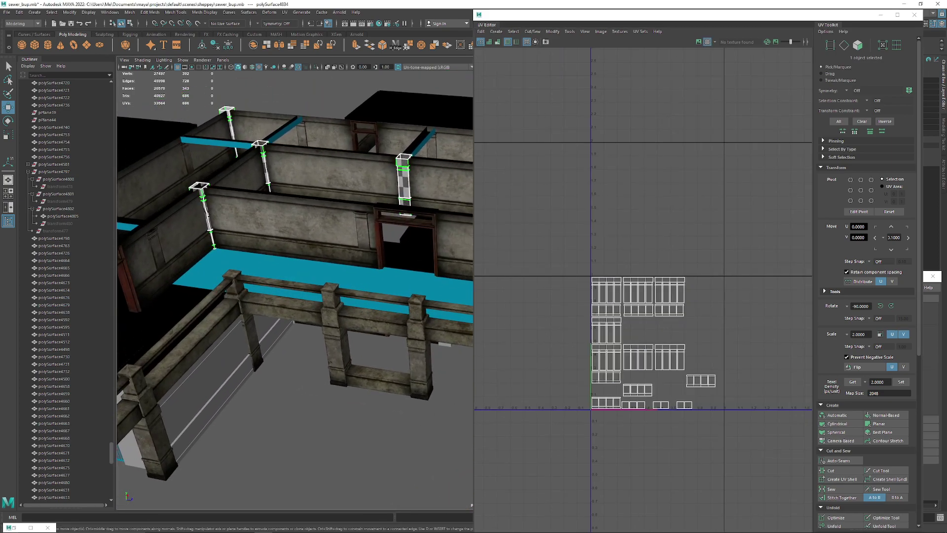
left_click_drag(316, 296, 384, 315, "alt")
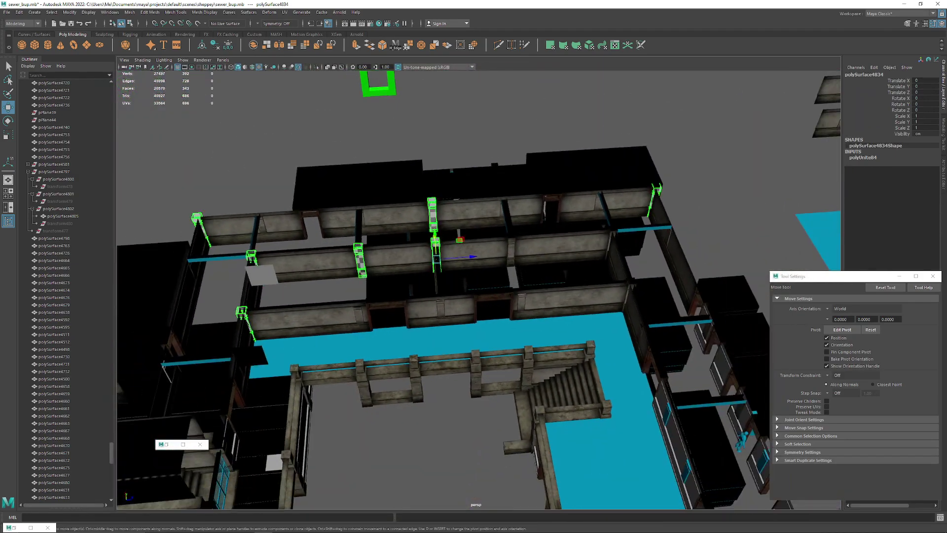
Step: Reopen the UV Editor, turn off the checker map and bring the combined pillars' UV shells into close view
left_click(166, 444)
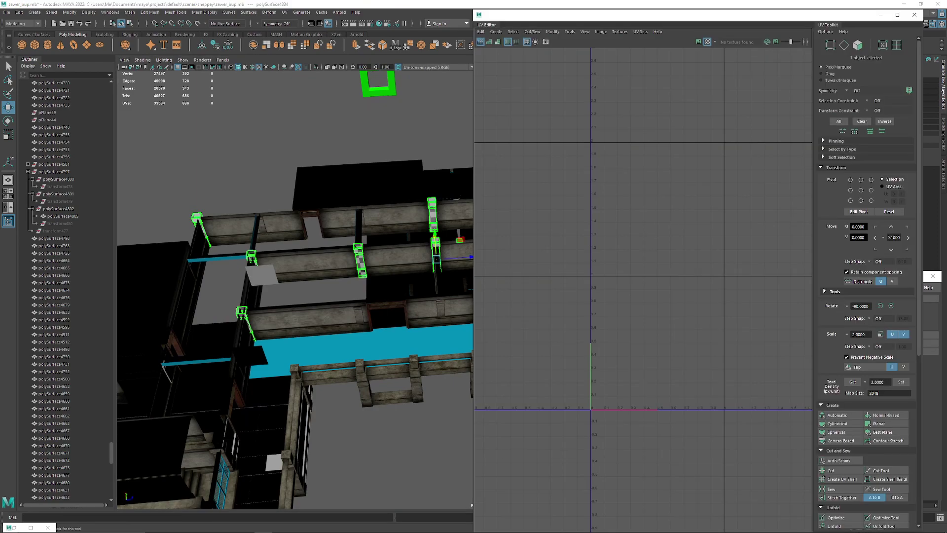
left_click(707, 42)
middle_click_drag(629, 347, 612, 192, "alt")
scroll(612, 192, "up", 5)
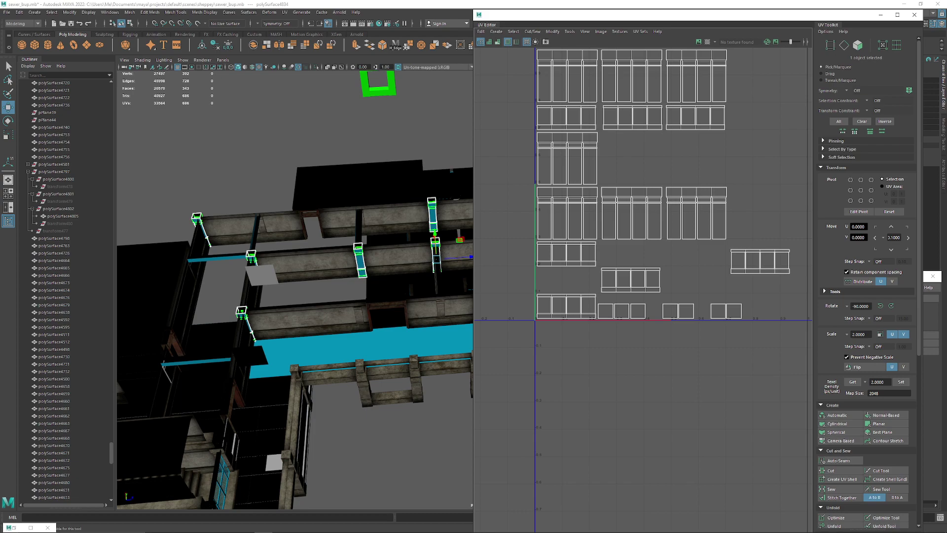
Step: Examine the corridor walls and doorways for untextured pillars missing from the combined mesh
middle_click_drag(395, 237, 148, 291, "alt")
scroll(247, 291, "up", 5)
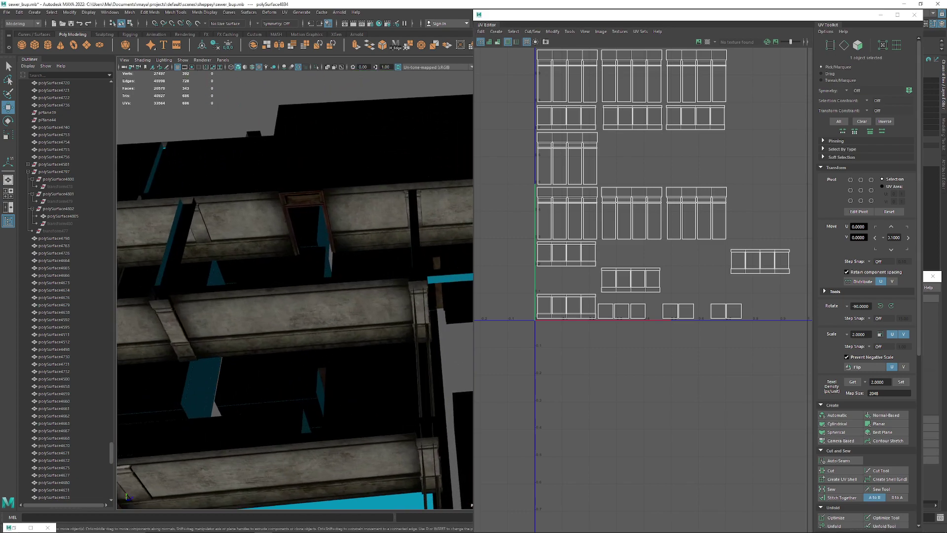
middle_click_drag(247, 291, 322, 291, "alt")
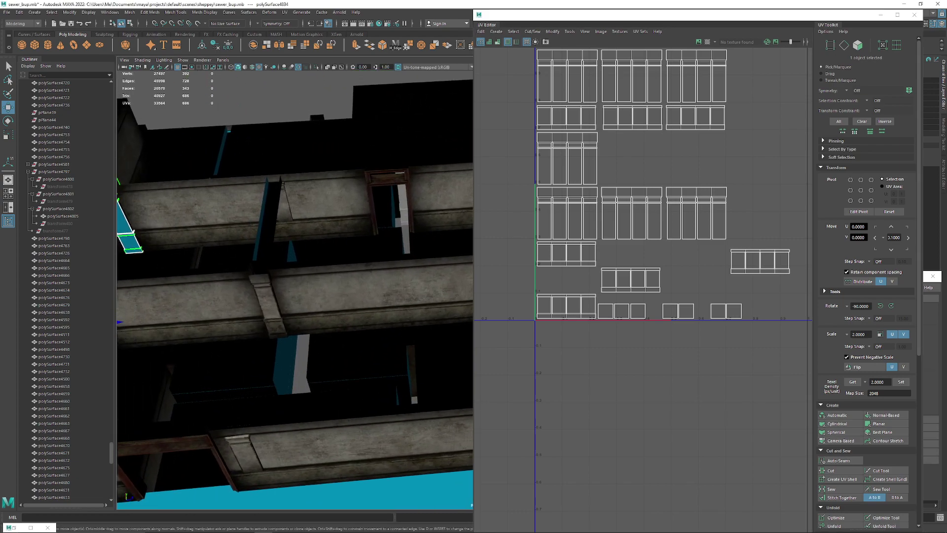
left_click_drag(295, 267, 390, 311, "alt")
left_click_drag(276, 296, 340, 291, "alt")
middle_click_drag(296, 291, 434, 302, "alt")
middle_click_drag(222, 291, 463, 300, "alt")
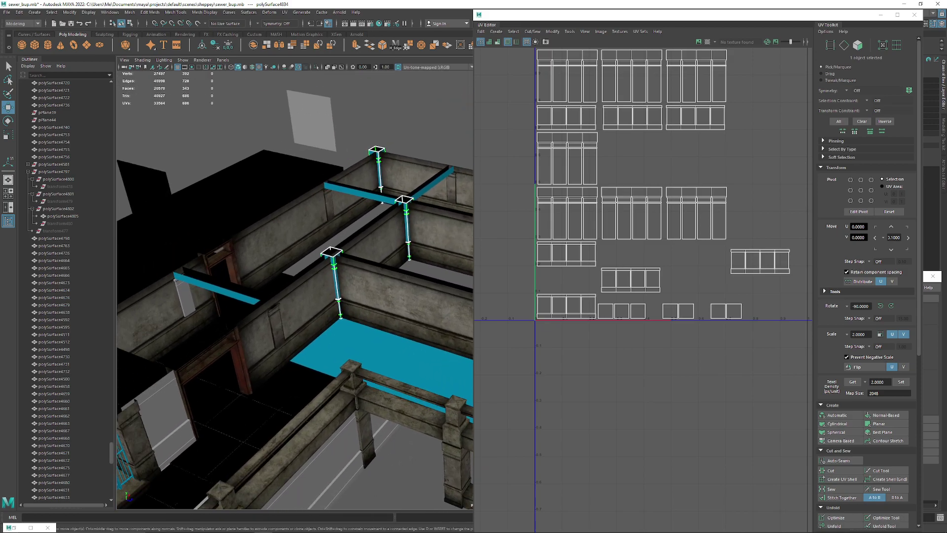
left_click_drag(316, 286, 276, 289, "alt")
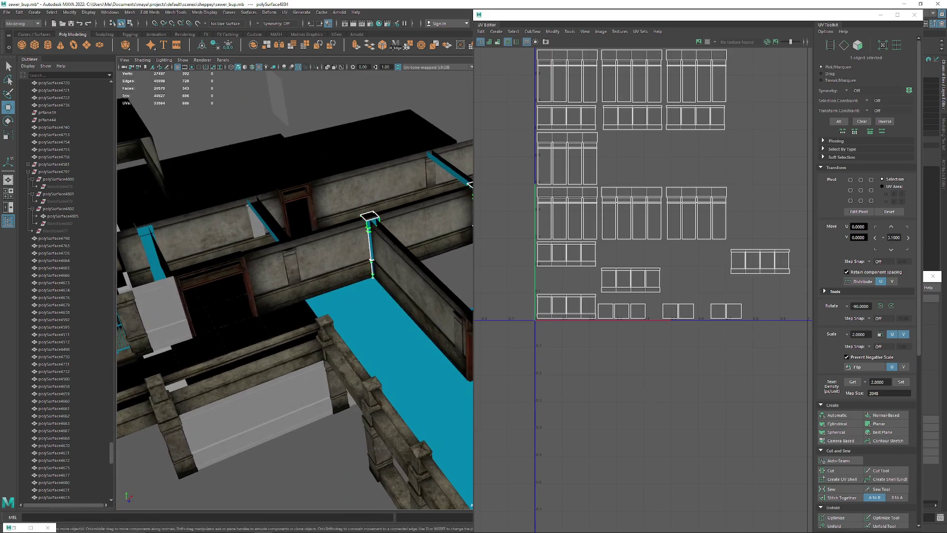
Step: Compare the UV layout of the pillar with the attached wall beside the doorway against the combined pillars' layout
left_click(151, 252, "shift")
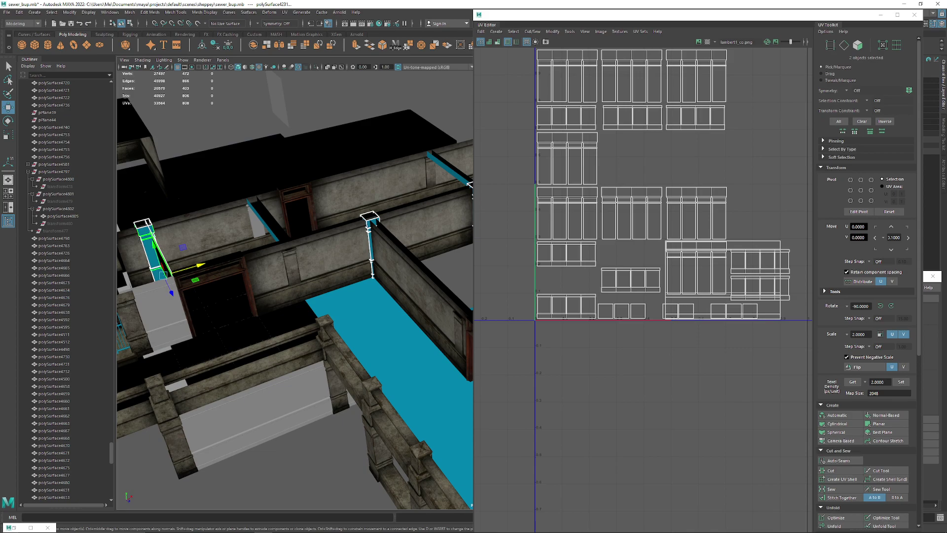
middle_click_drag(237, 291, 368, 281, "alt")
left_click_drag(368, 281, 306, 296, "alt")
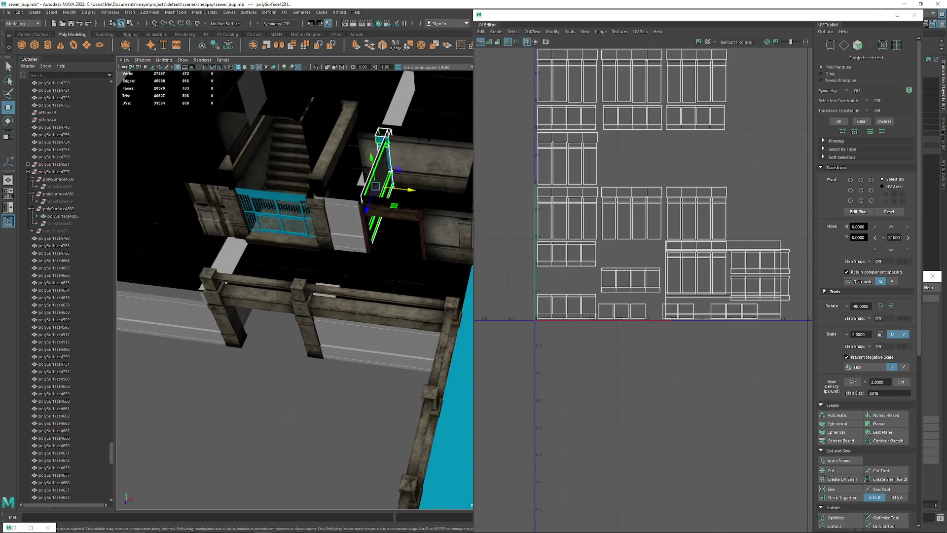
middle_click_drag(370, 276, 222, 296, "alt")
left_click_drag(222, 296, 236, 291, "alt")
left_click(174, 185)
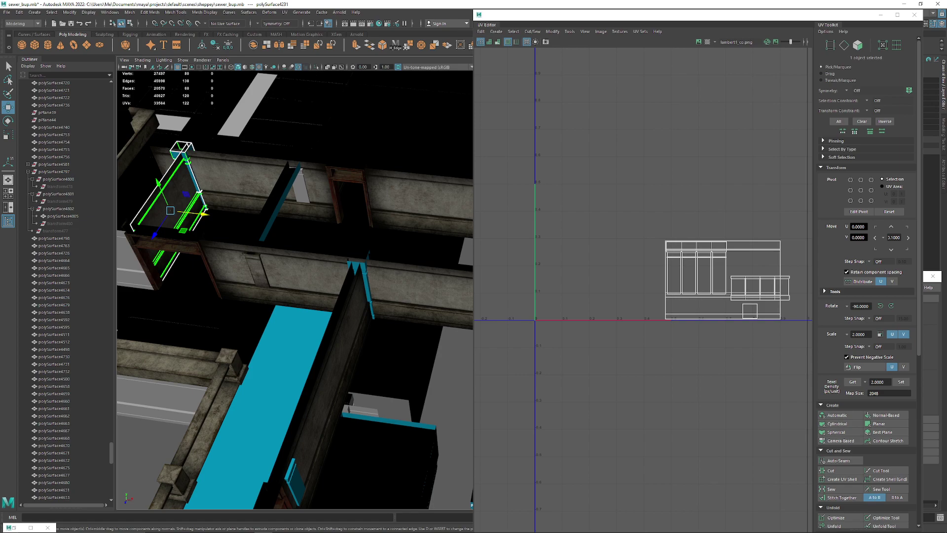
left_click(365, 279)
middle_click_drag(366, 279, 385, 306, "alt")
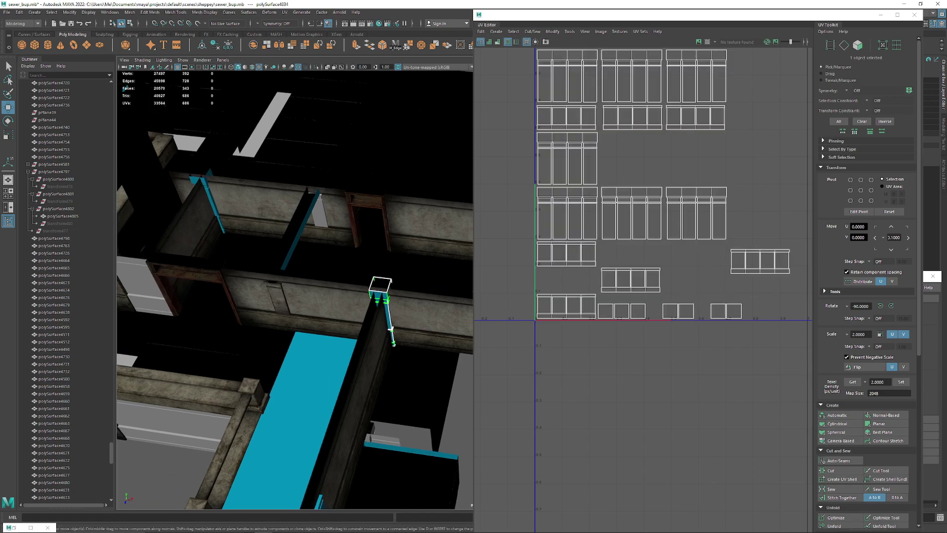
Step: Separate the mesh of the pillar and attached wall beside the doorway into its individual pieces
left_click(210, 200)
left_click(130, 12)
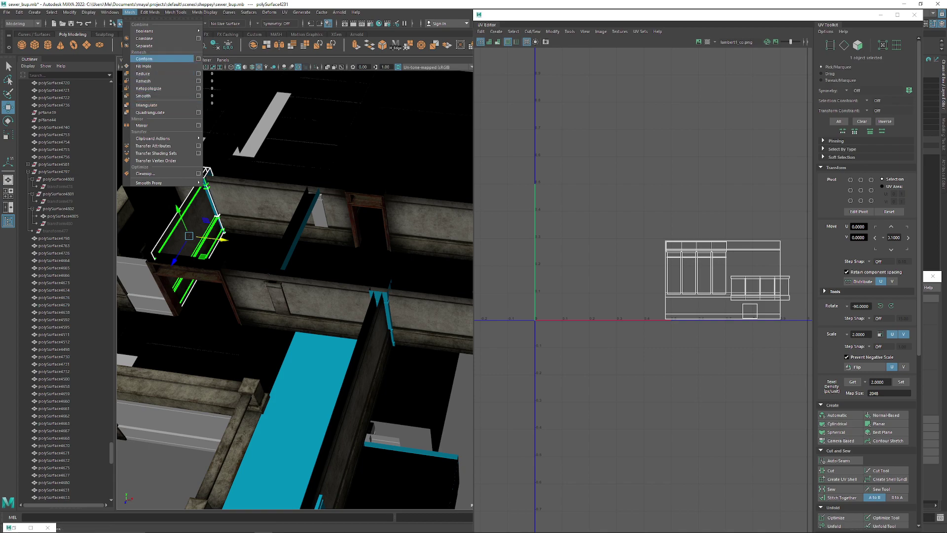
left_click(144, 46)
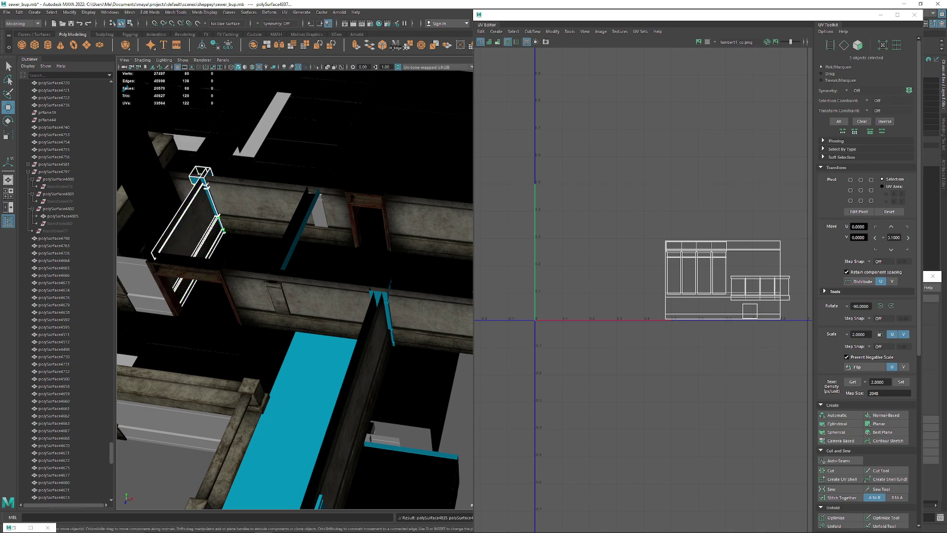
Step: Combine only the separated pillar's upper and lower pieces into one mesh, leaving out the wall
left_click(126, 86)
left_click(221, 225)
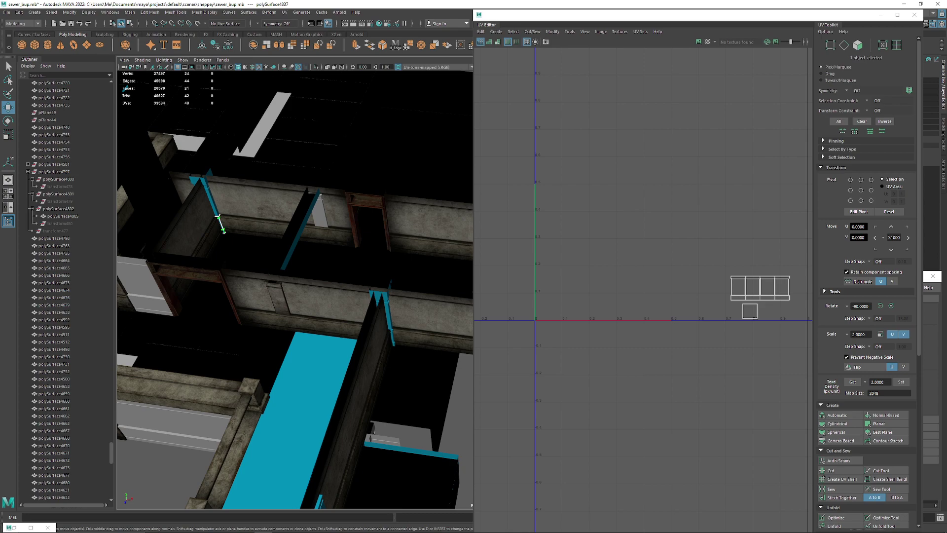
left_click(210, 196, "shift")
left_click(253, 45)
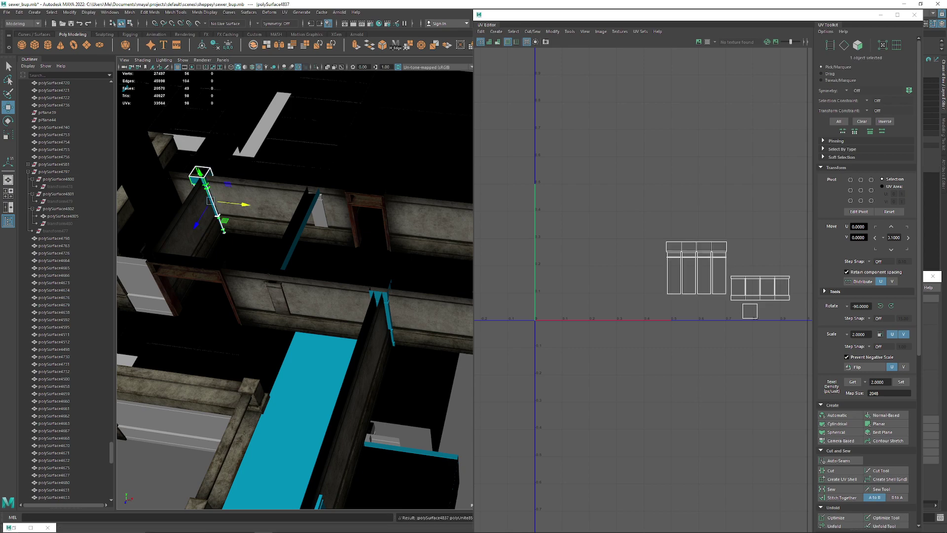
Step: Add the existing group of pillars to the selection and combine it with the newly extracted pillar
left_click_drag(257, 276, 345, 236, "alt")
left_click_drag(296, 286, 355, 266, "alt")
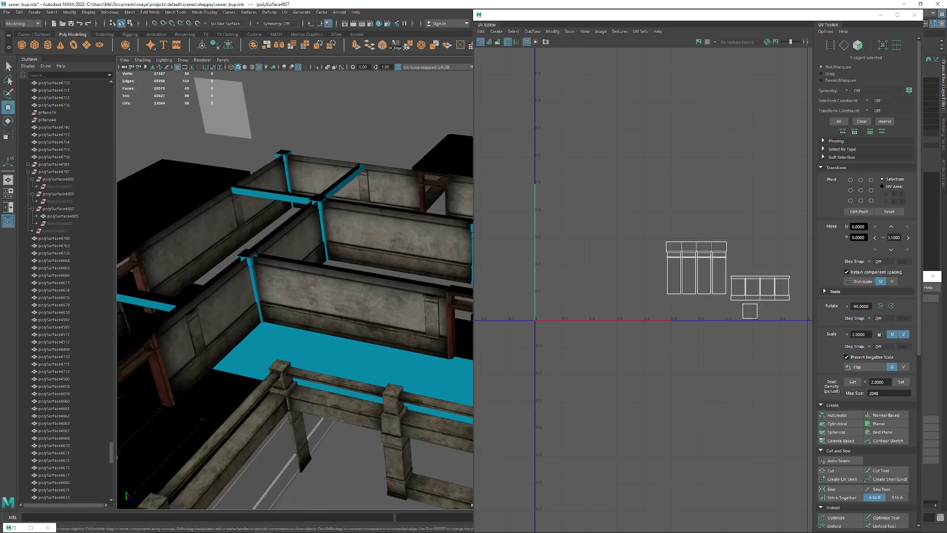
left_click(292, 204, "shift")
right_click_drag(750, 349, 690, 340, "alt")
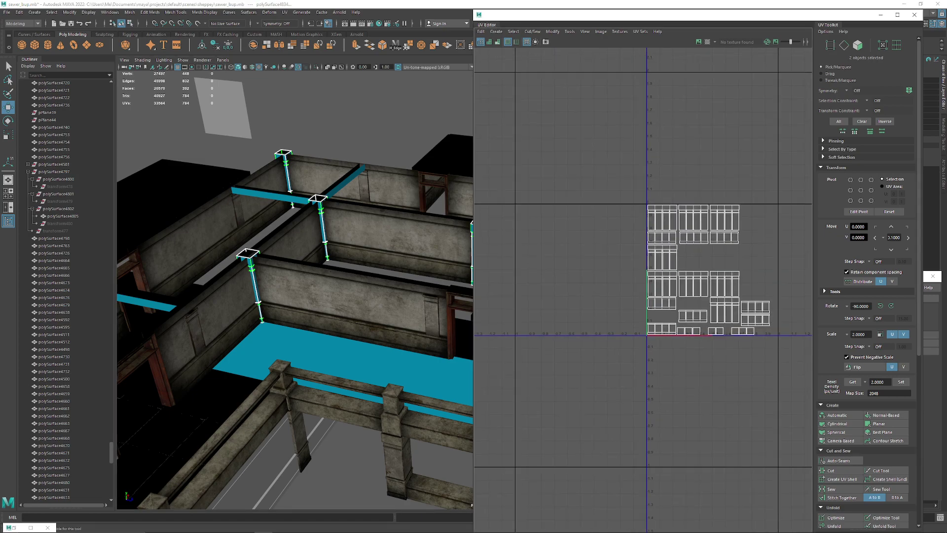
right_click_drag(315, 286, 267, 282, "alt")
left_click_drag(266, 282, 325, 301, "alt")
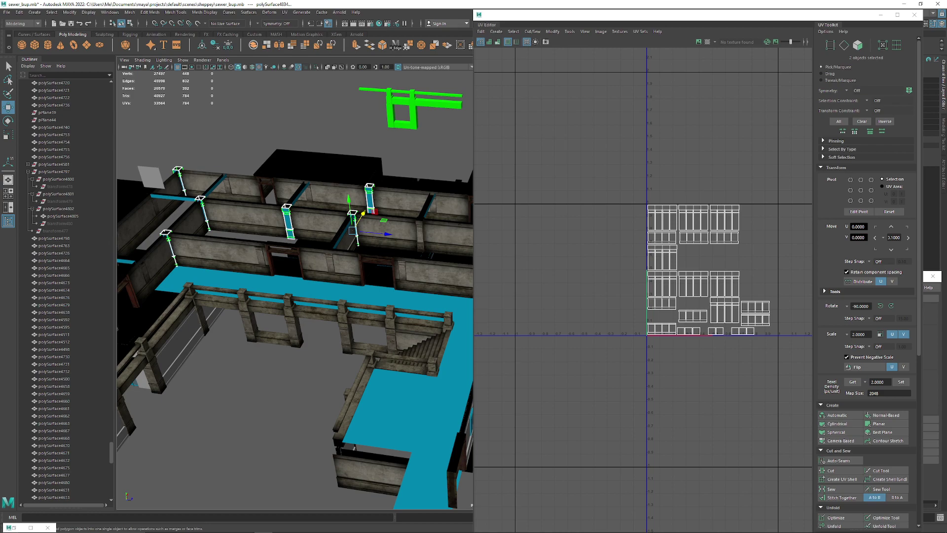
left_click(253, 45)
Step: Shade the combined pillars' UV shells by orientation and switch the UV Editor to shell selection
mouse_move(296, 247)
left_mouse_down("alt")
mouse_move(298, 286)
mouse_move(380, 268)
mouse_move(301, 259)
left_mouse_up("alt")
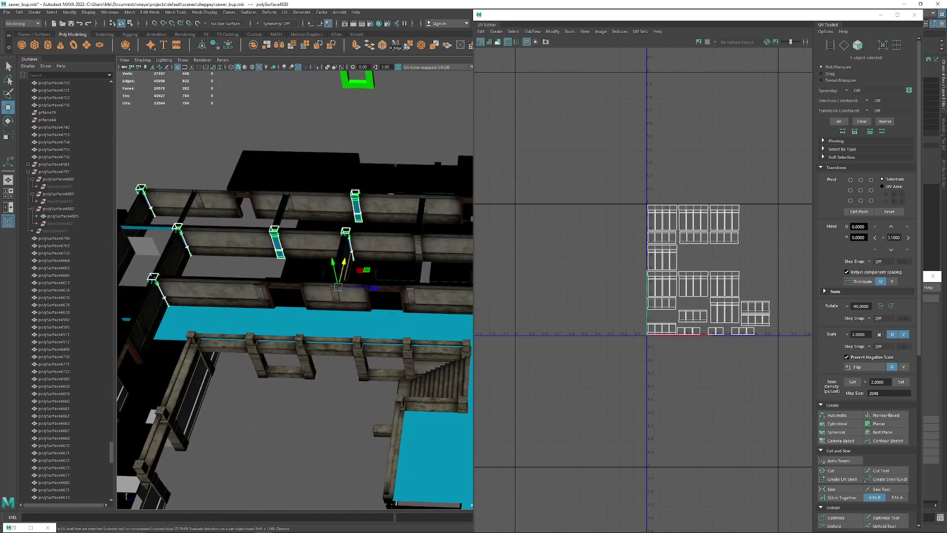
left_click(489, 42)
middle_click_drag(684, 241, 578, 211, "alt")
scroll(607, 204, "up", 5)
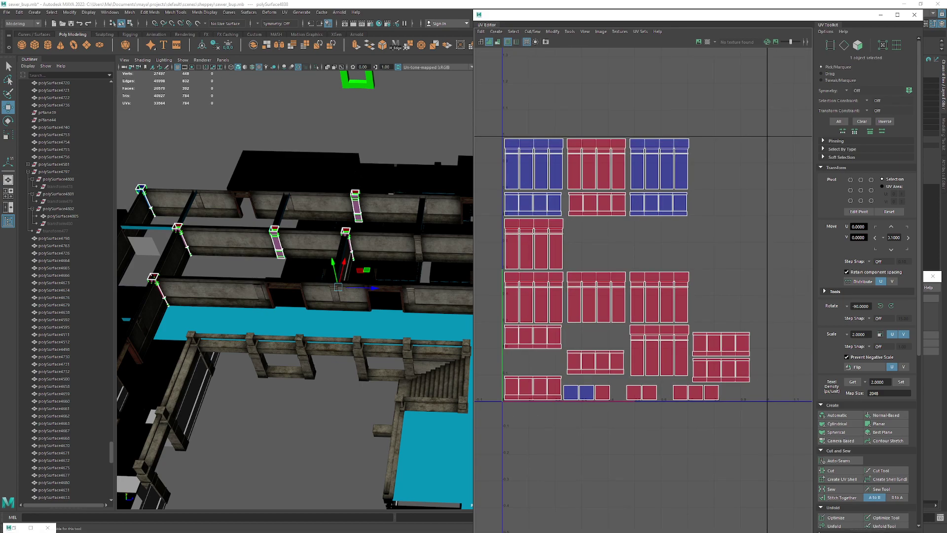
right_click_drag(579, 148, 599, 168)
left_click(596, 163)
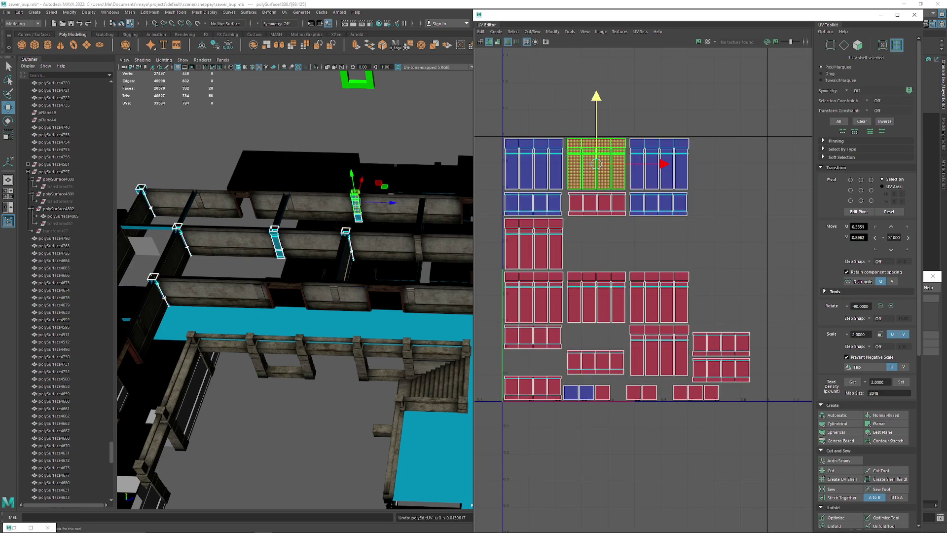
key("ctrl+z")
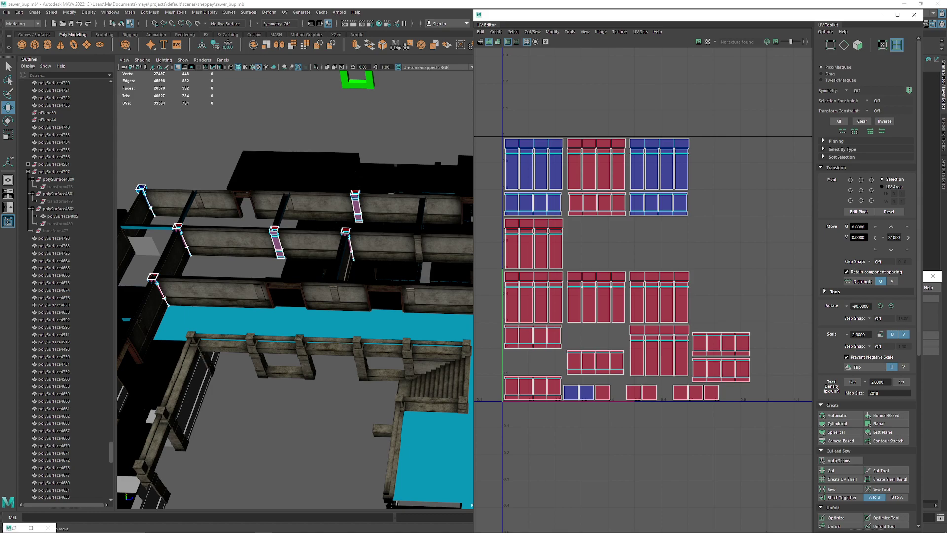
Step: Flip the two red upper-middle pillar UV shells along U
mouse_move(341, 291)
left_mouse_down("alt")
mouse_move(197, 286)
mouse_move(340, 291)
left_mouse_up("alt")
left_click_drag(375, 276, 296, 268, "alt")
scroll(499, 241, "up", 3)
scroll(643, 290, "up", 1)
left_click_drag(643, 246, 616, 287, "alt")
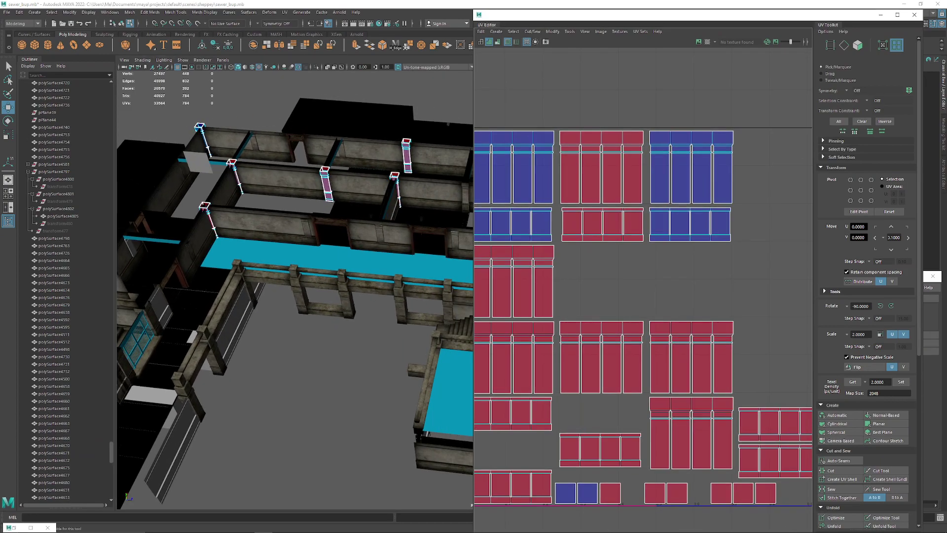
left_click_drag(616, 191, 617, 229)
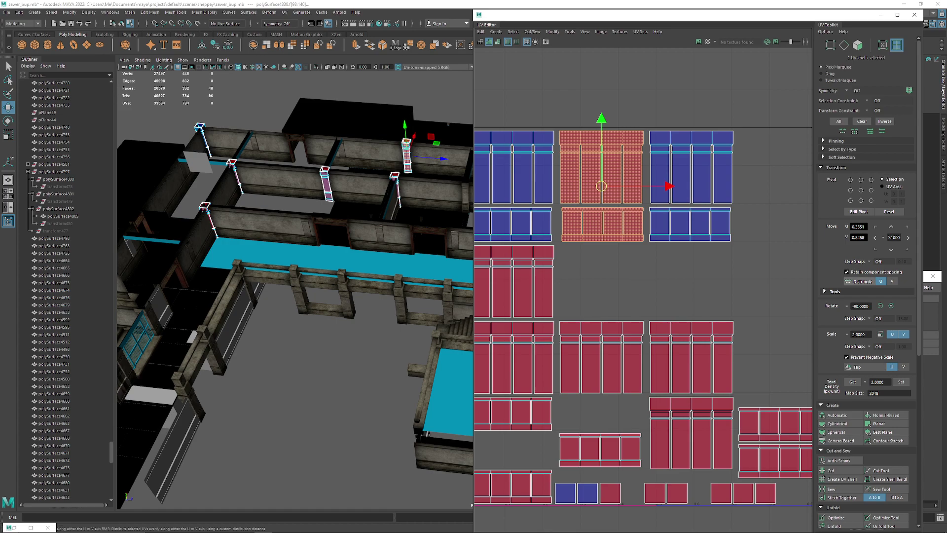
left_click(864, 367)
middle_click_drag(693, 352, 732, 318, "alt")
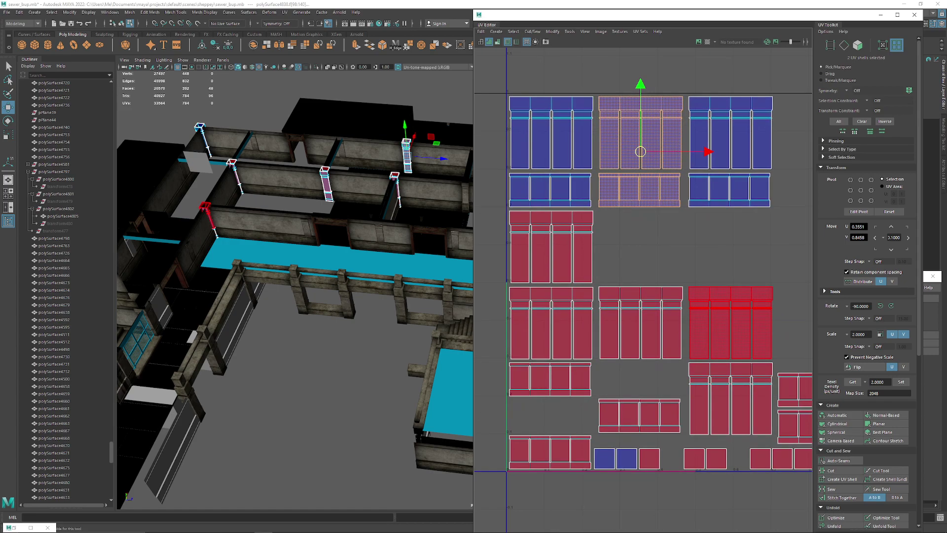
Step: Flip the four red tall pillar shells in the two middle rows of the UV layout along U
left_click_drag(674, 310, 560, 287)
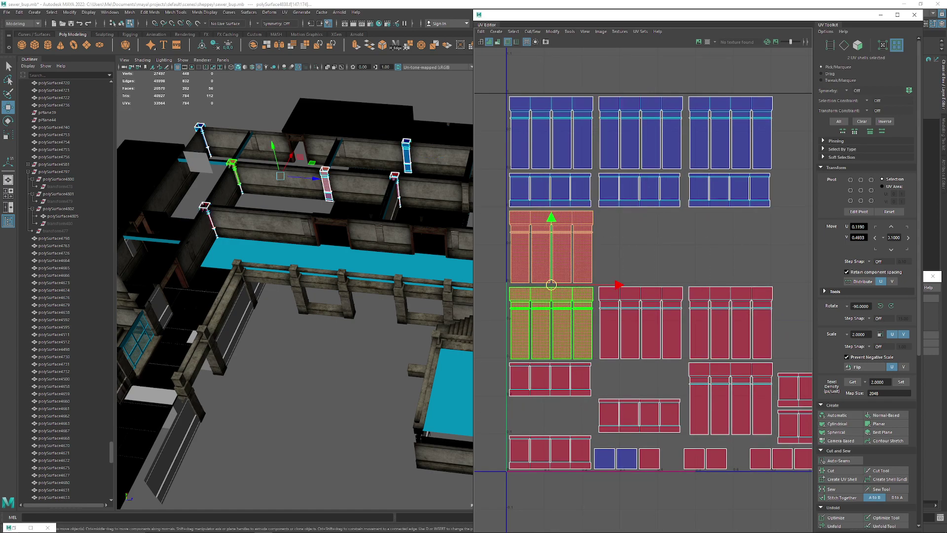
key("g")
left_click(641, 323)
key("g")
left_click(729, 325)
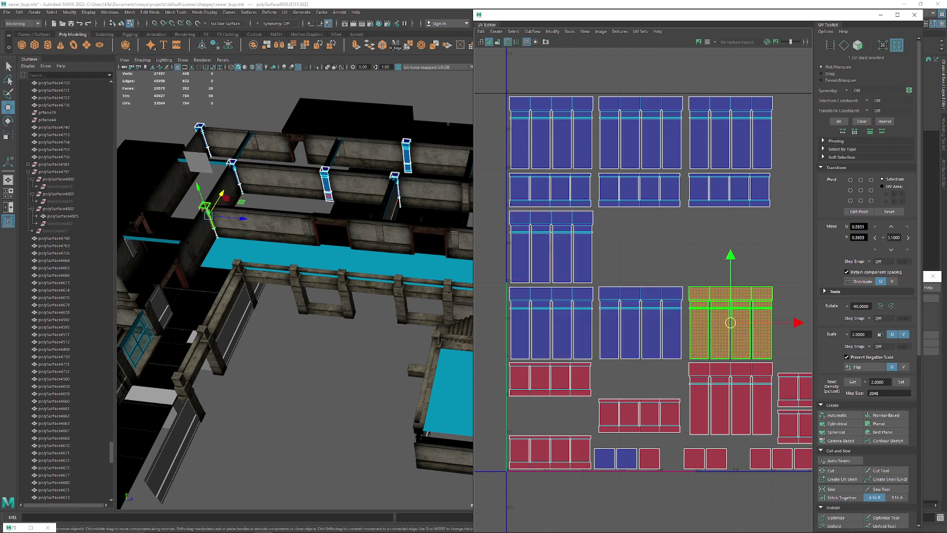
key("g")
Step: Flip the remaining red tall shell and the three short red strips left of and beside it along U
left_click(729, 395)
key("shift+f")
left_click(549, 381)
key("shift+f")
left_click(640, 415)
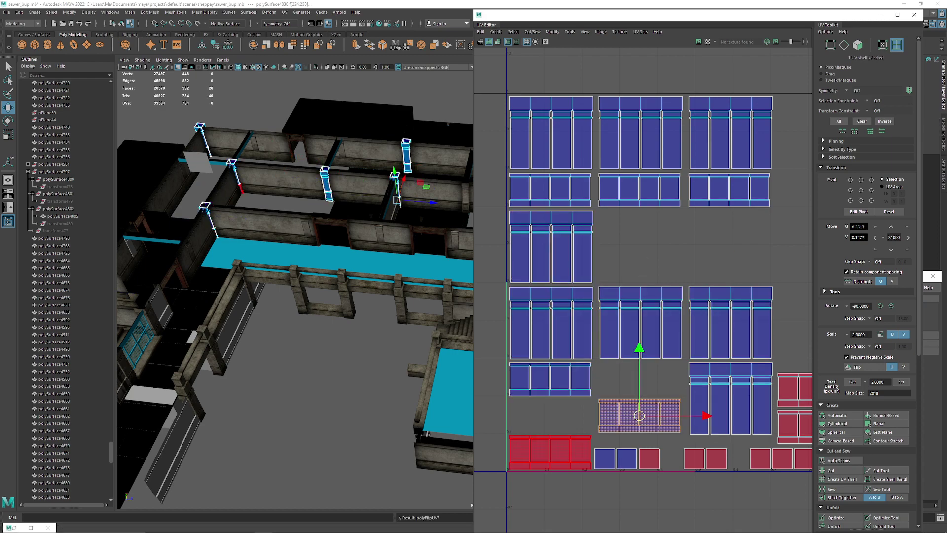
key("shift+f")
left_click(550, 452)
Step: Flip the three red square cap shells in the first two groups of the lowest row along U
left_click_drag(711, 473, 682, 462)
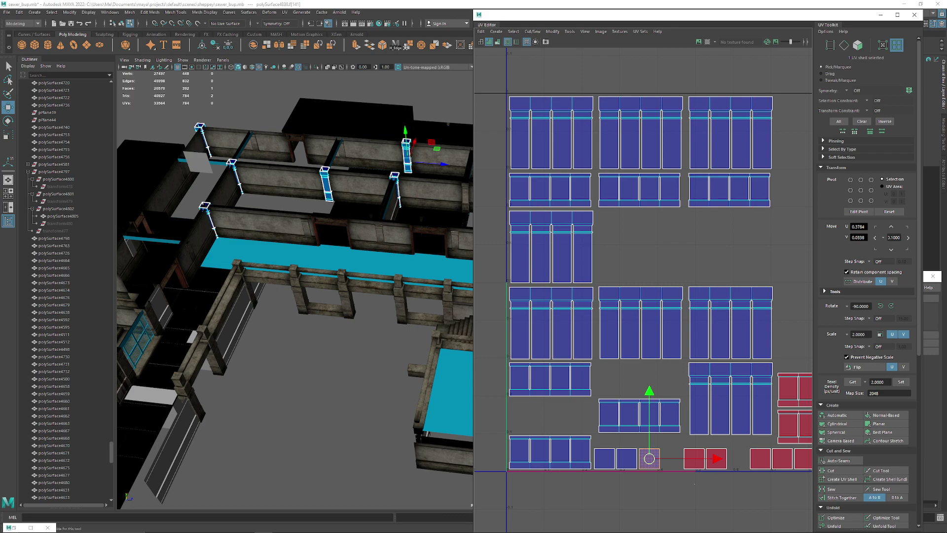
key("shift+f")
left_click(694, 459)
key("shift+f")
left_click(716, 459)
key("shift+f")
Step: Flip the middle square of the right-hand cap trio and the two stacked short strips above it along U
left_click(760, 459)
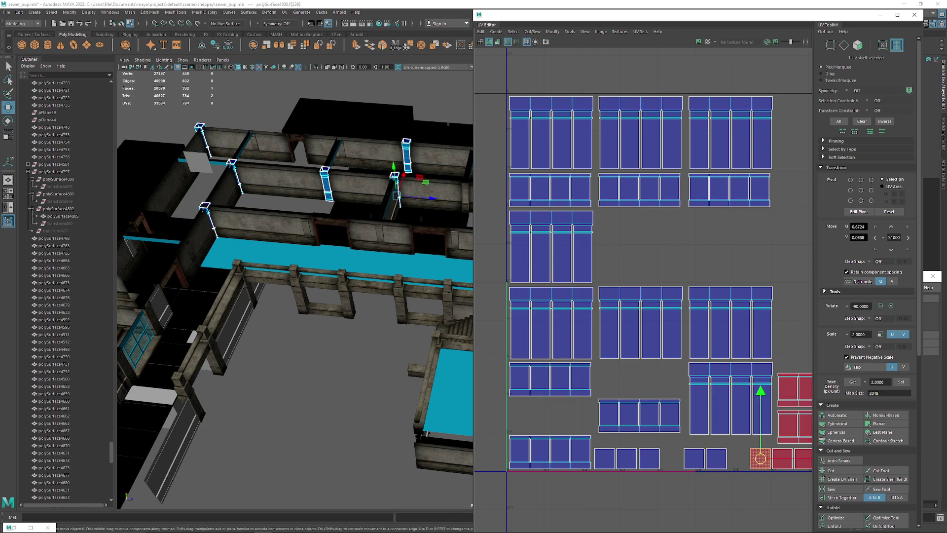
left_click(782, 459)
key("shift+f")
left_click(795, 390)
key("shift+f")
left_click(795, 426)
key("shift+f")
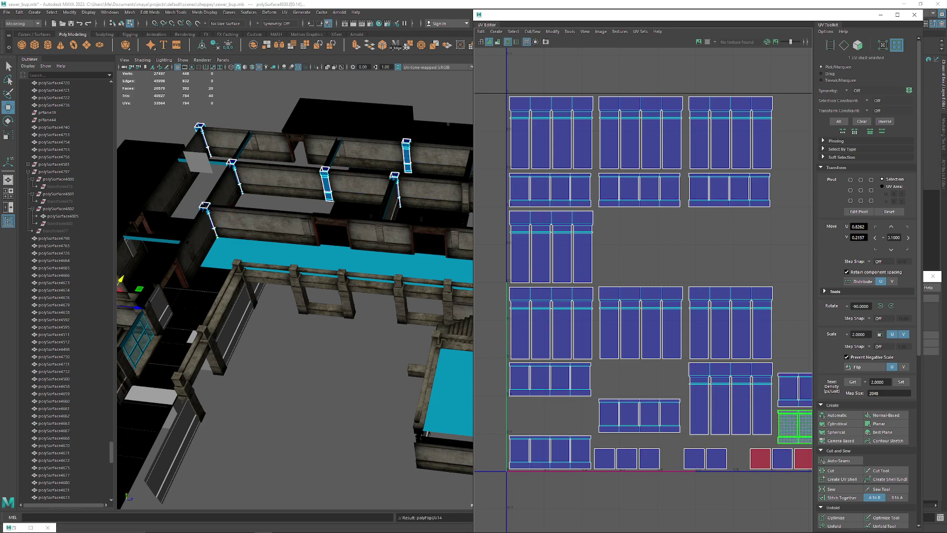
key("shift+f")
Step: Flip the two outer red squares of the right-hand cap trio along U and clear the selection
middle_click_drag(730, 323, 566, 272, "alt")
left_click(595, 408)
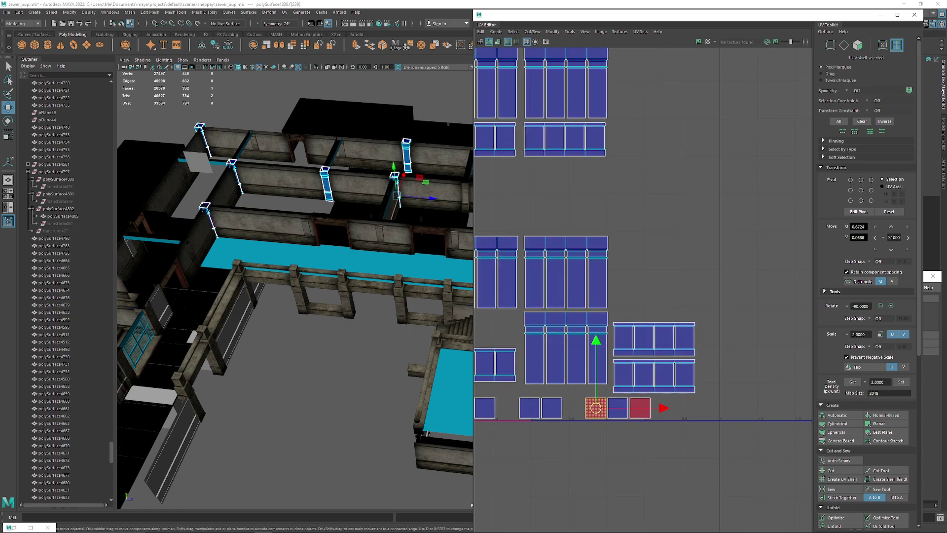
left_click(640, 408)
key("shift+f")
scroll(740, 424, "down", 4)
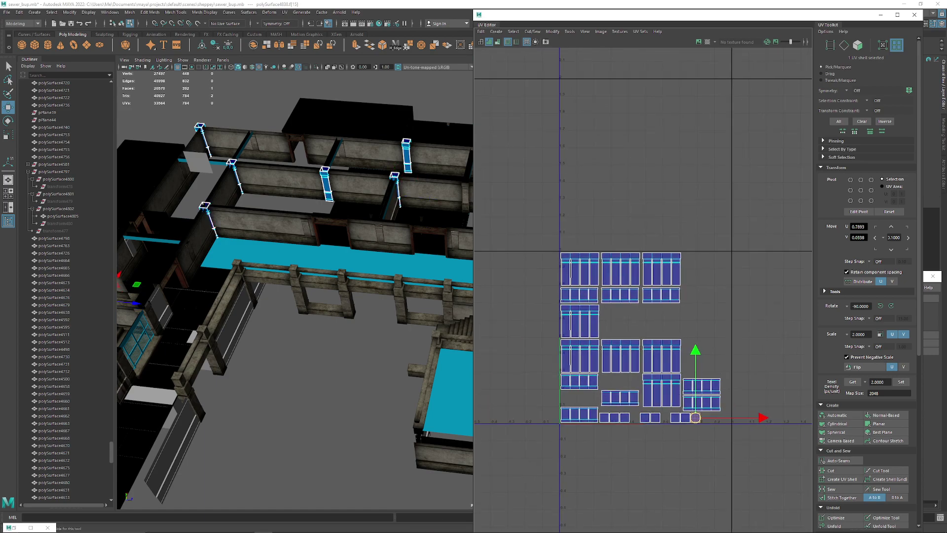
left_click(730, 444)
Step: Align the upper edges of the middle and right tall shells with the left tall shell in the row above
scroll(644, 412, "up", 3)
left_click(604, 312)
left_click(676, 312, "shift")
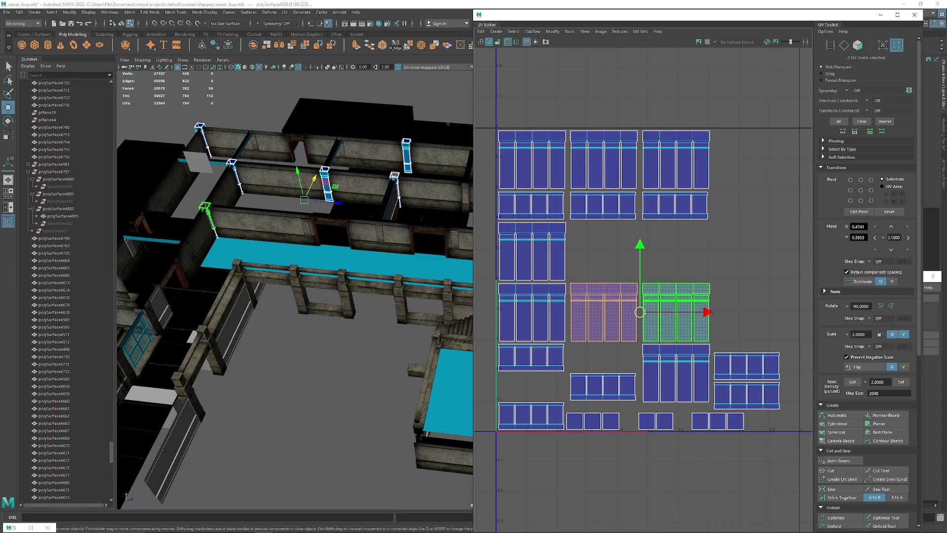
left_click(531, 252, "shift")
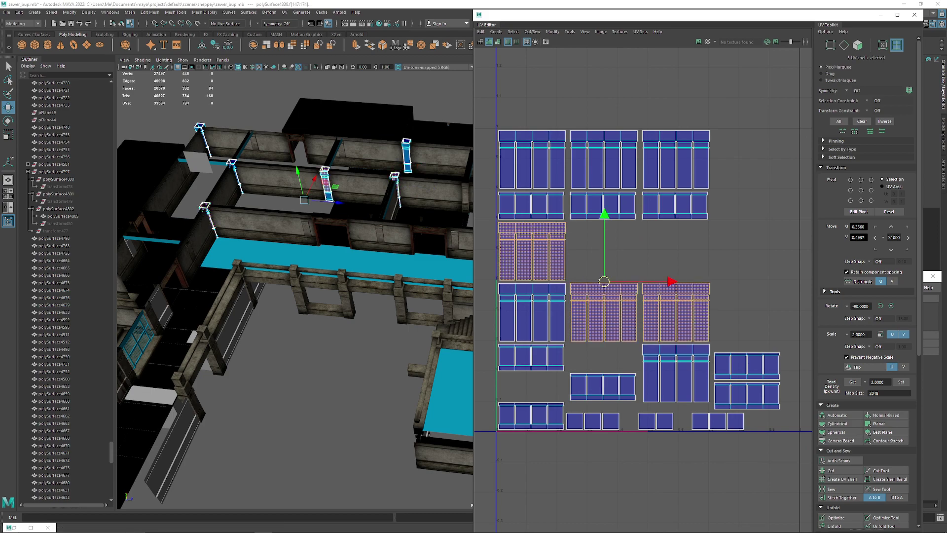
scroll(866, 346, "down", 5)
left_click(883, 360)
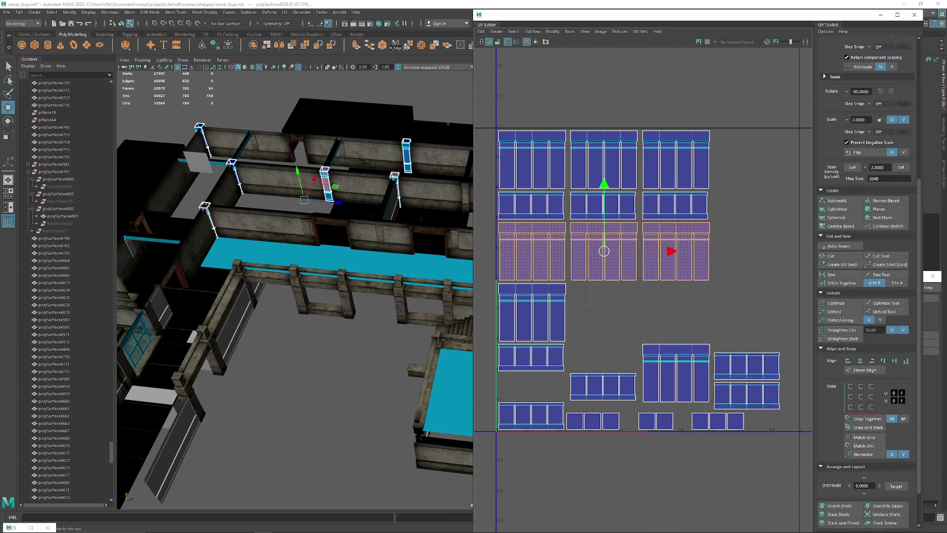
left_click(742, 319)
Step: Align the two remaining tall shells in one row by their upper edges, and left-align the right one with the middle column
left_click(675, 370)
left_click(533, 315, "shift")
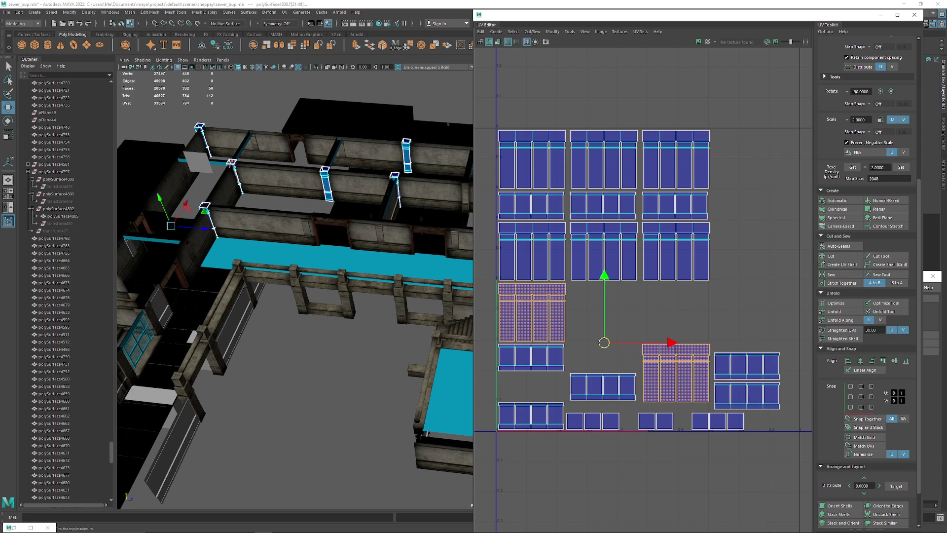
left_click(883, 360)
left_click(742, 318)
left_click(676, 312)
left_click(606, 254, "shift")
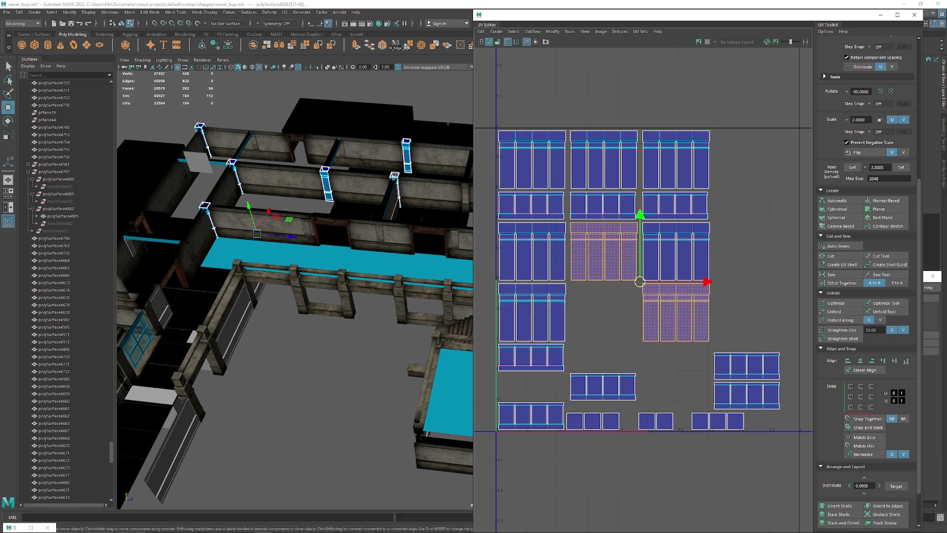
left_click(849, 361)
left_click(745, 284)
Step: Move all eight small square cap shells down below the UV tile
middle_click_drag(609, 175, 585, 64, "alt")
left_click_drag(713, 298, 713, 298)
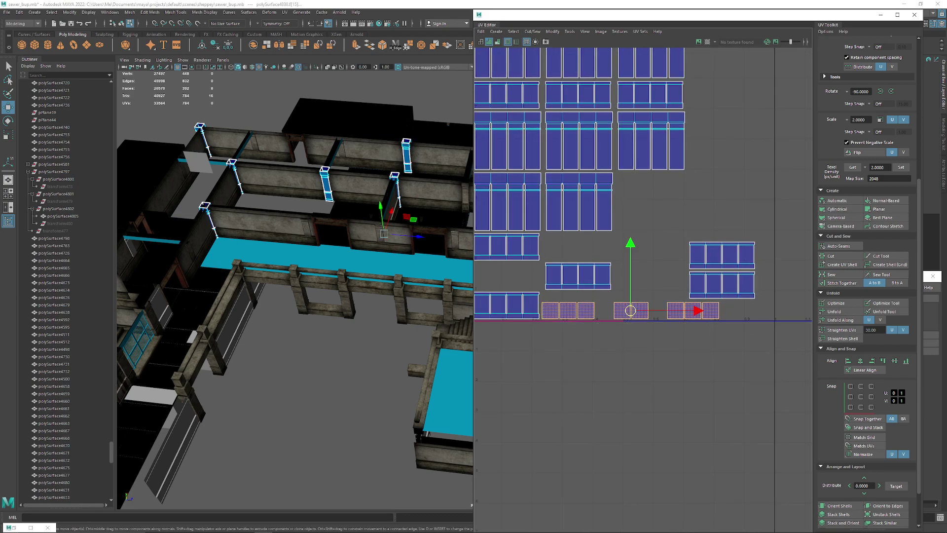
left_click(549, 353)
left_click_drag(548, 354, 711, 305)
left_click_drag(630, 243, 631, 312)
middle_click_drag(630, 312, 695, 350, "alt")
left_click(632, 363)
Step: Align the lower edges of the middle strip and the lower right-hand strip with the lowest left strip
left_click(636, 311)
left_click(579, 340, "shift")
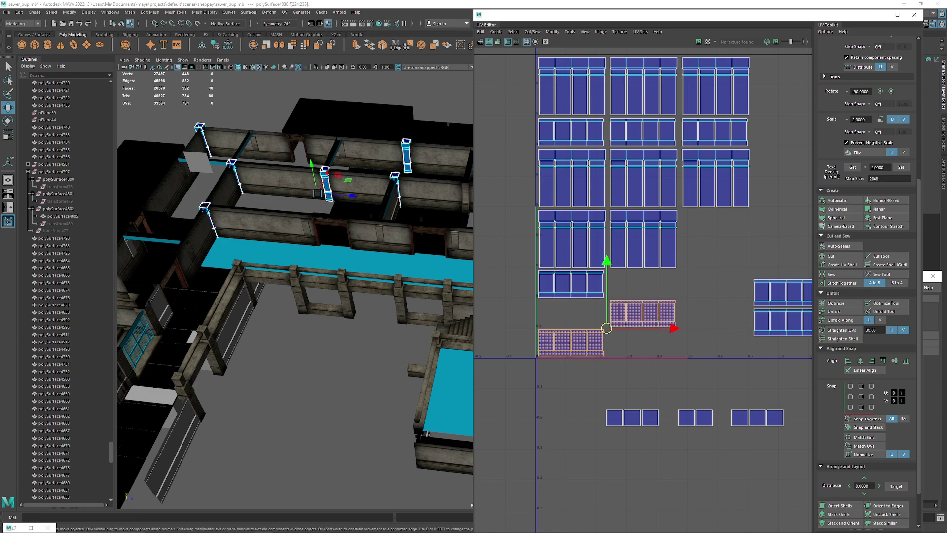
left_click(906, 361)
middle_click_drag(785, 325, 699, 317, "alt")
left_click(700, 315)
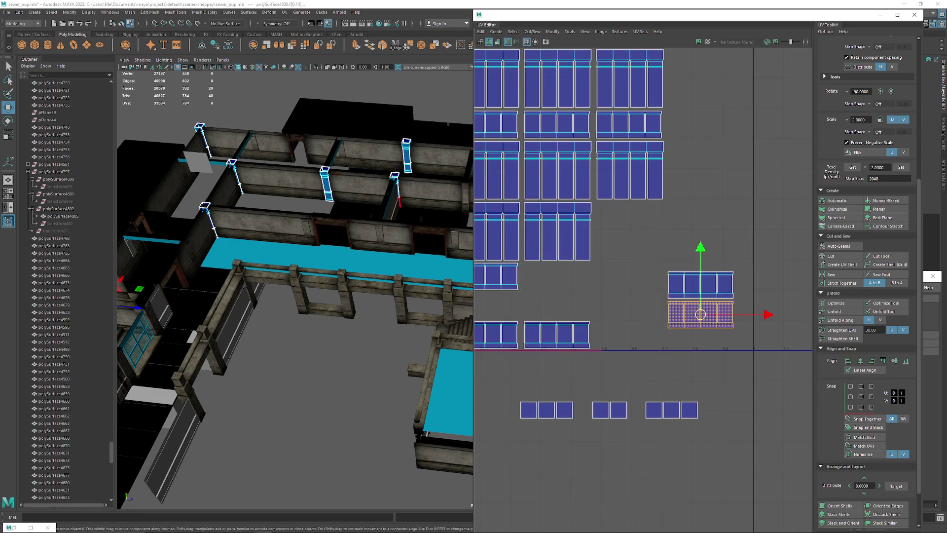
left_click(562, 336, "shift")
left_click(906, 361)
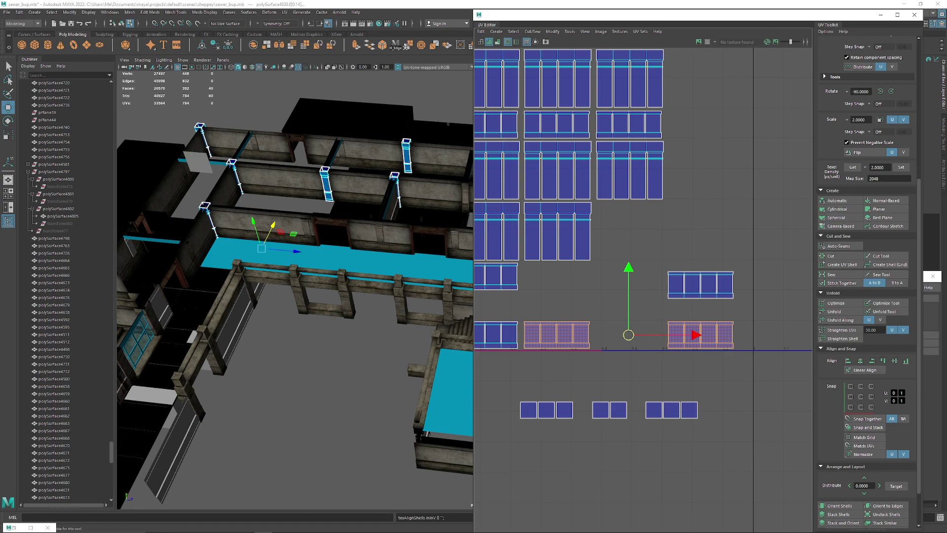
Step: Move the leftover right-hand strip into the gap of the lowest strip row and align its lower edge with that row
left_click(700, 286)
left_click_drag(767, 285, 686, 285)
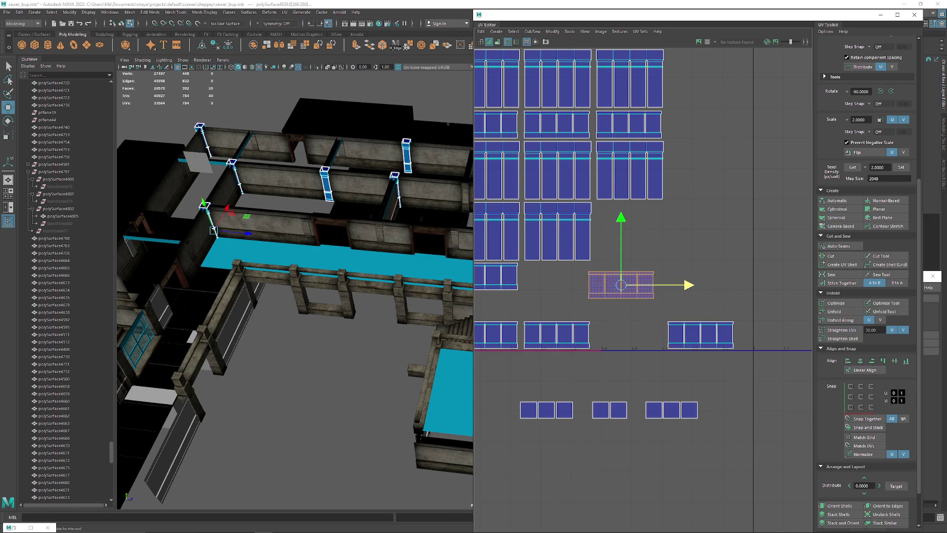
left_click(556, 335, "shift")
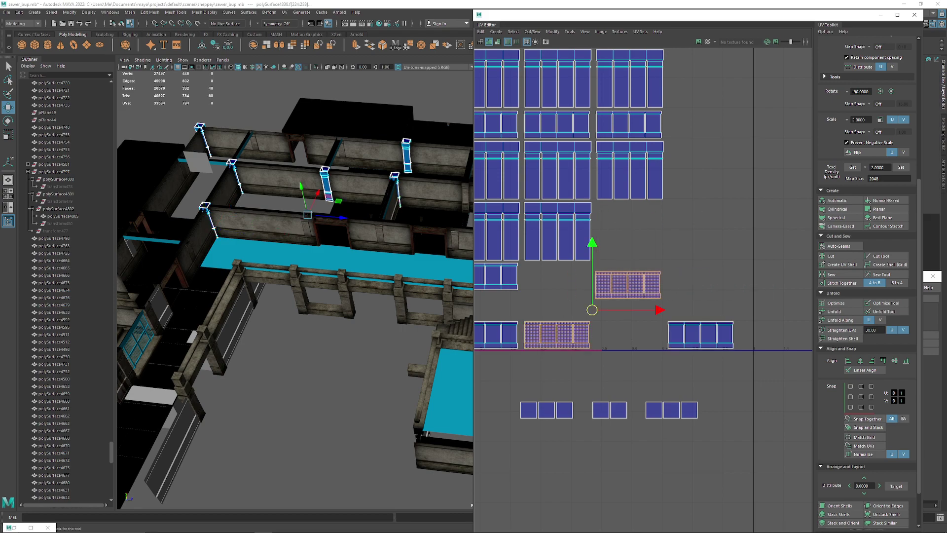
left_click(906, 361)
left_click(690, 276)
Step: Shift the second to fourth strips of the lowest row sideways to close the gaps between the four strips
middle_click_drag(691, 276, 731, 237, "alt")
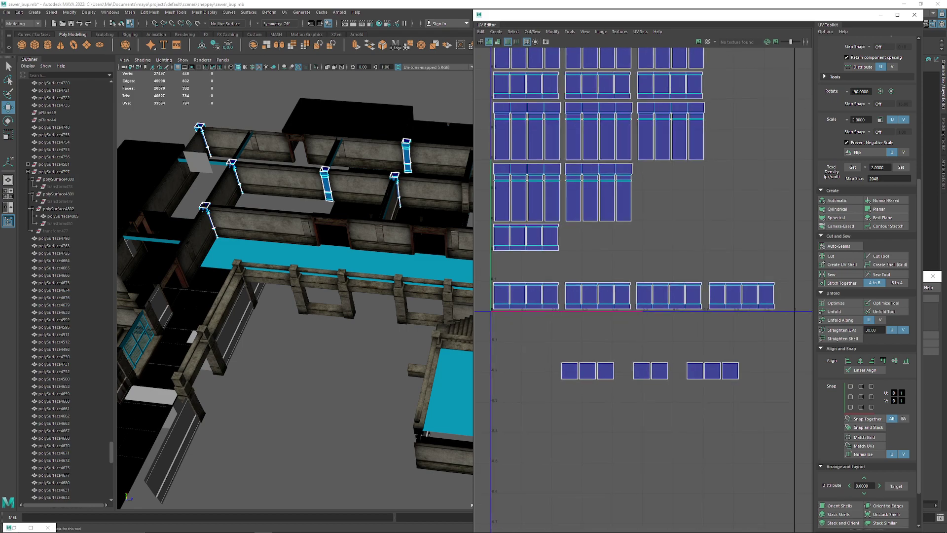
left_click_drag(754, 276, 757, 301)
scroll(757, 321, "up", 2)
middle_click_drag(758, 321, 760, 320, "alt")
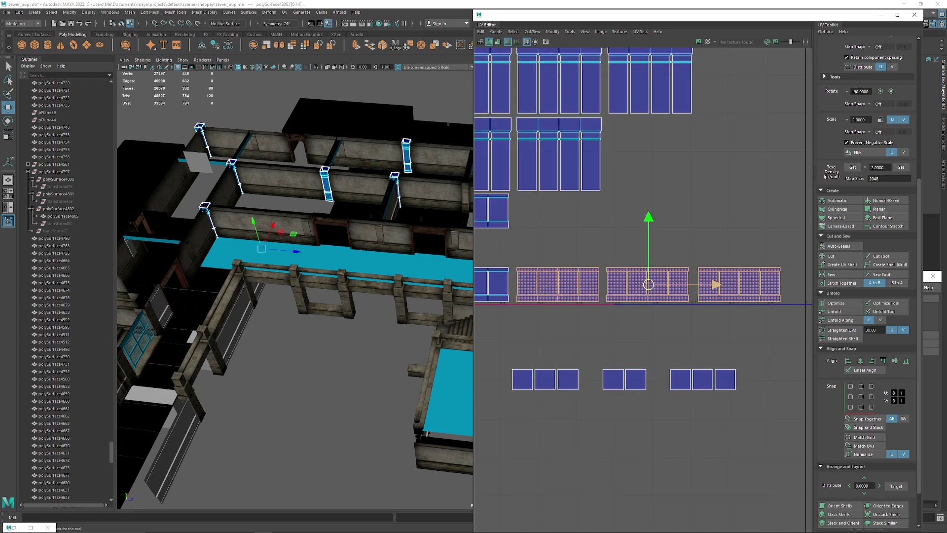
left_click_drag(716, 284, 713, 284)
left_click_drag(740, 314, 753, 284)
left_click(735, 241)
left_click_drag(734, 236, 749, 285)
left_click(735, 242)
middle_click_drag(636, 242, 664, 291, "alt")
scroll(740, 256, "down", 2)
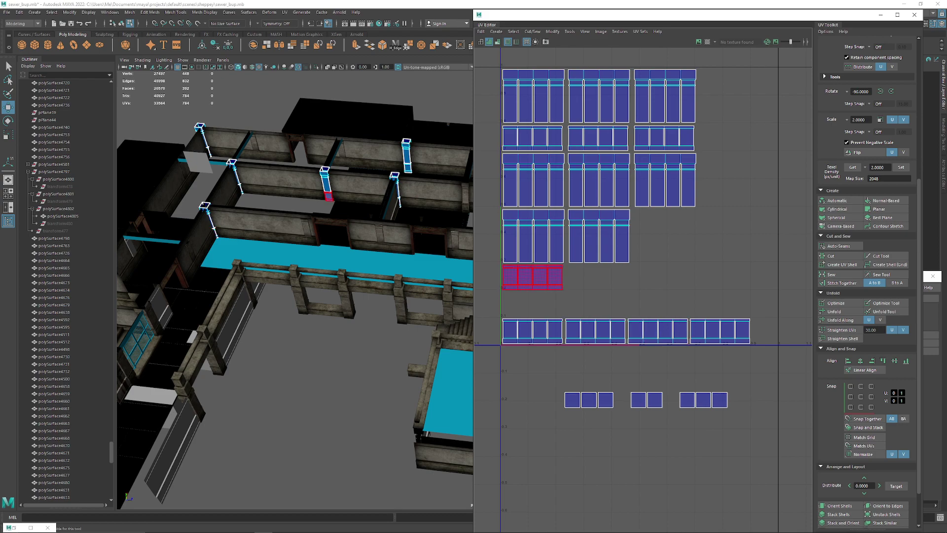
left_click(533, 277)
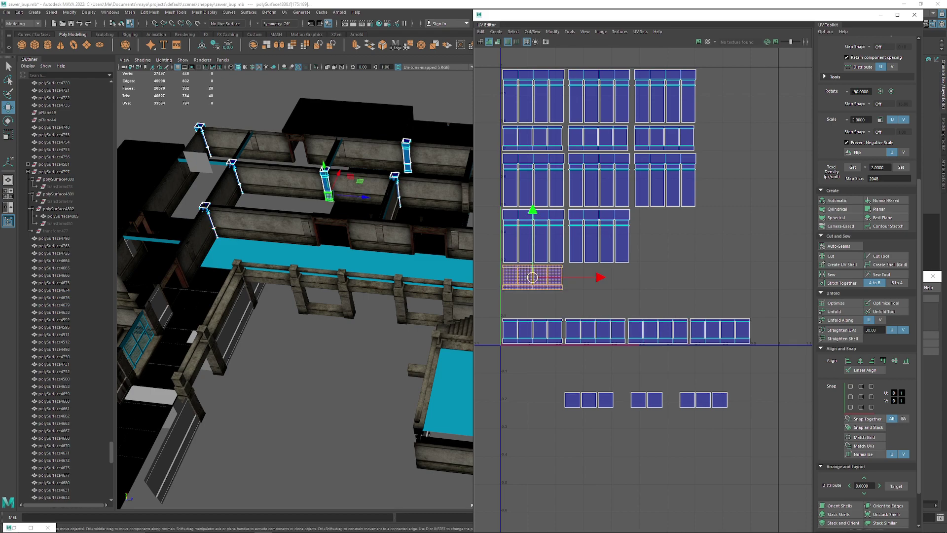
left_click(609, 300)
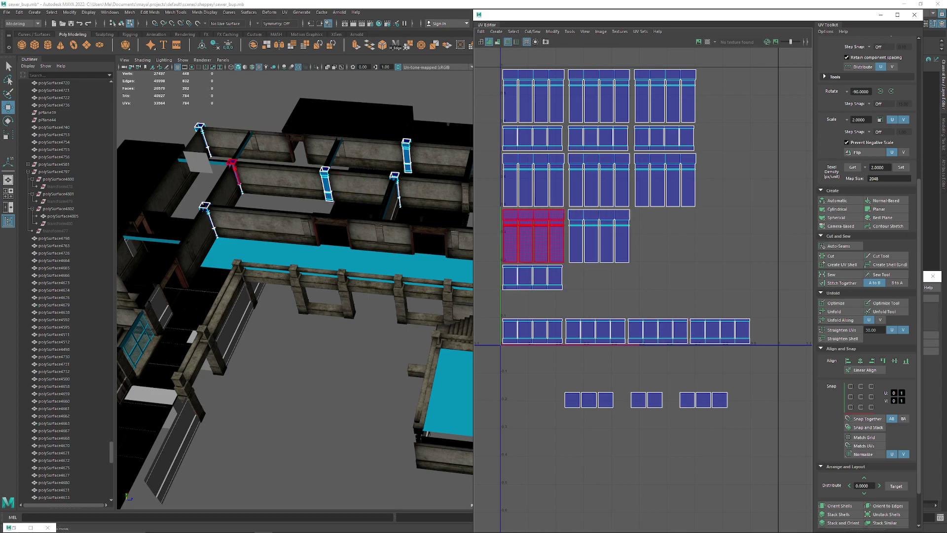
scroll(598, 97, "up", 3)
scroll(553, 279, "down", 4)
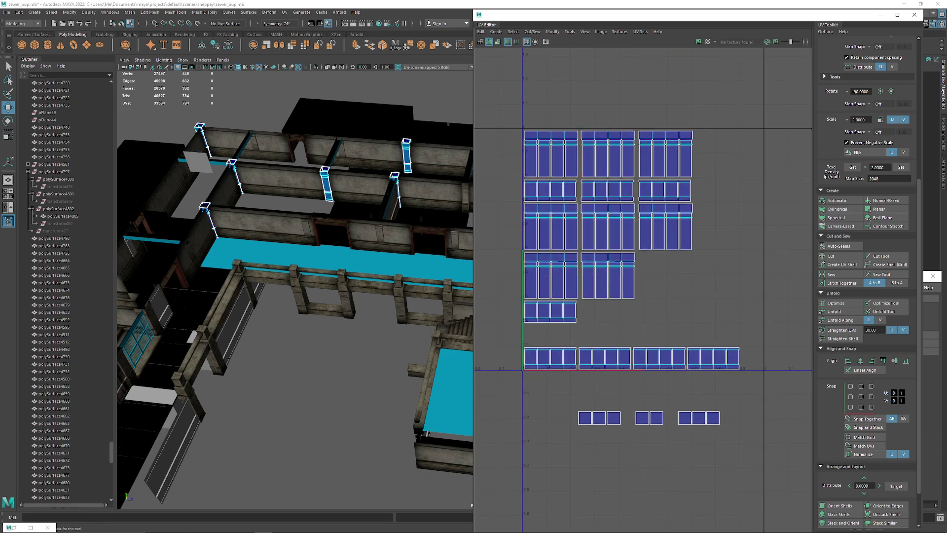
Step: Return to UV shell selection and move the lowest row of four strips up directly beneath the single strip
right_click_drag(323, 181, 353, 170)
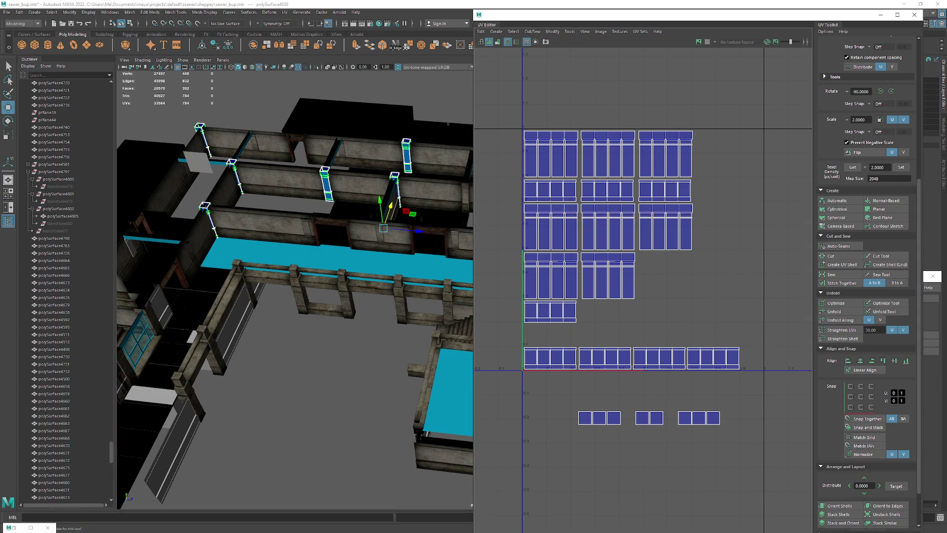
right_click_drag(598, 359, 598, 390)
left_click_drag(505, 326, 793, 374)
left_click_drag(631, 292, 631, 270)
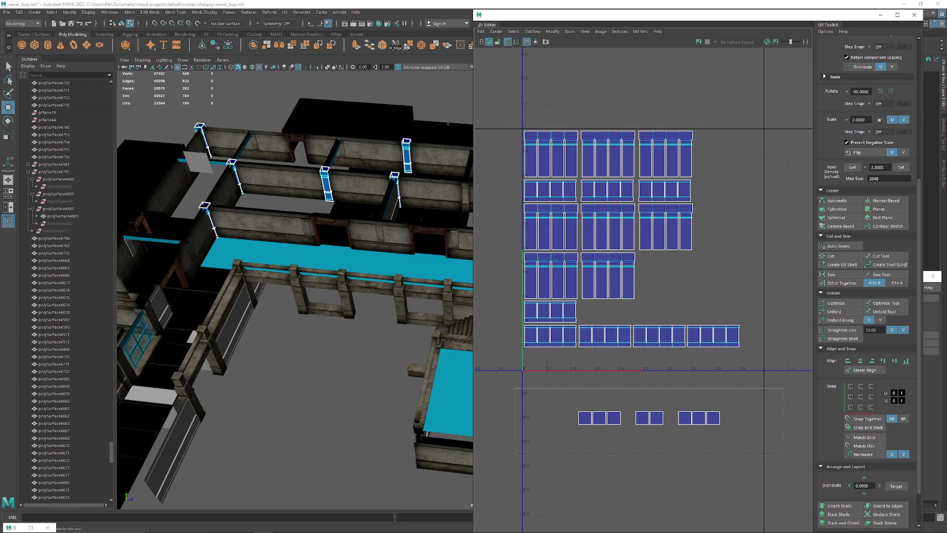
Step: Slide the three groups of square cap shells together into one evenly spaced row of eight
left_click_drag(783, 455, 784, 455)
middle_click_drag(655, 397, 675, 297, "alt")
scroll(676, 297, "up", 3)
left_click(657, 304)
left_click_drag(656, 305, 728, 359)
scroll(743, 271, "up", 2)
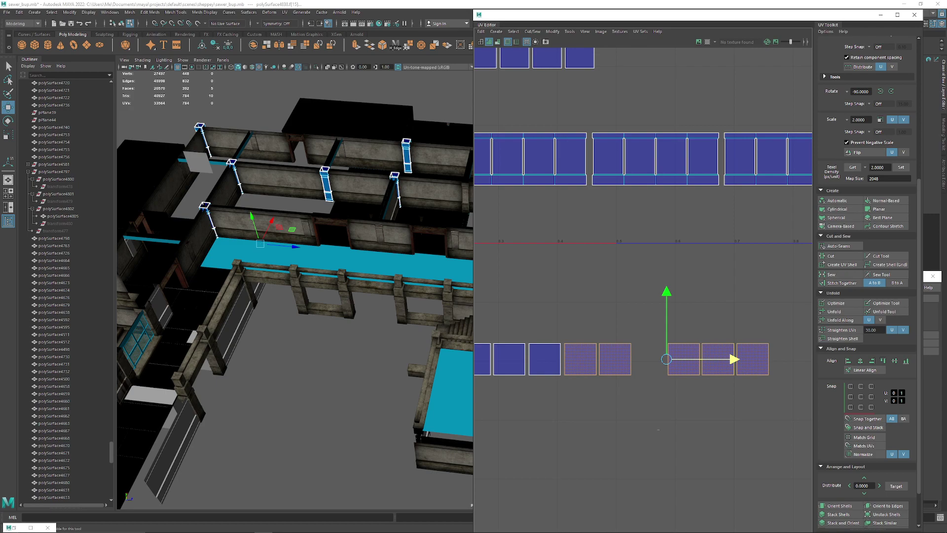
left_click_drag(658, 429, 758, 359)
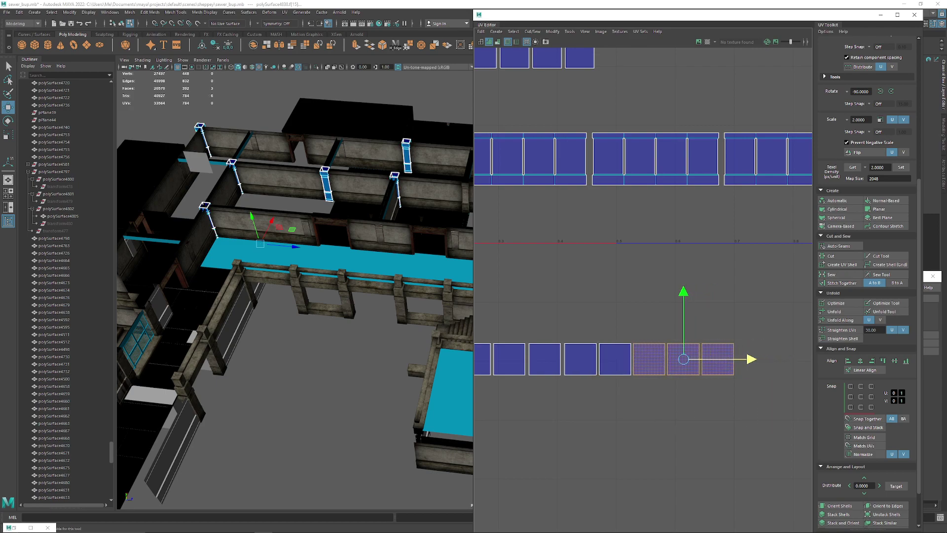
left_click(703, 318)
scroll(696, 322, "down", 4)
Step: Move the row of eight square cap shells into the UV tile's lower-left corner beneath the four-strip row
left_click_drag(772, 304, 526, 409)
middle_click_drag(542, 400, 612, 404, "alt")
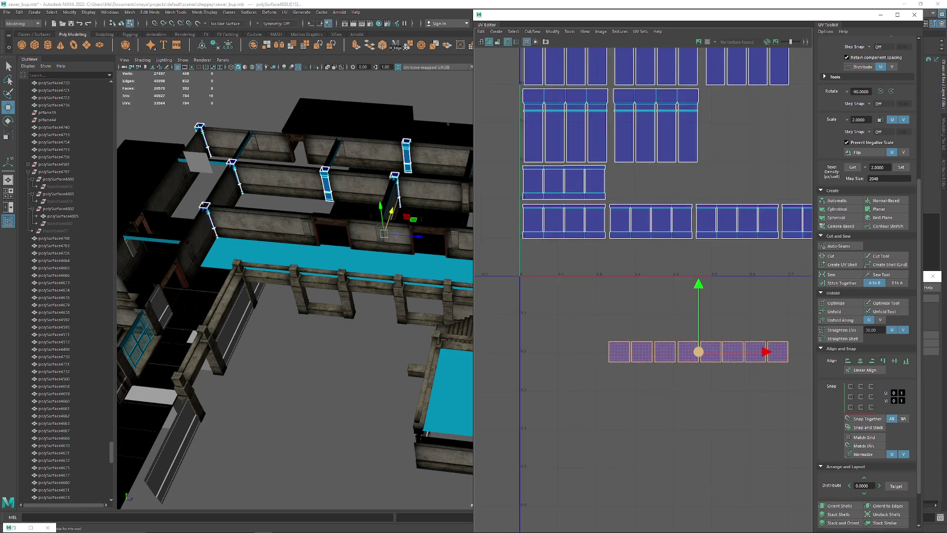
left_click_drag(699, 351, 614, 261)
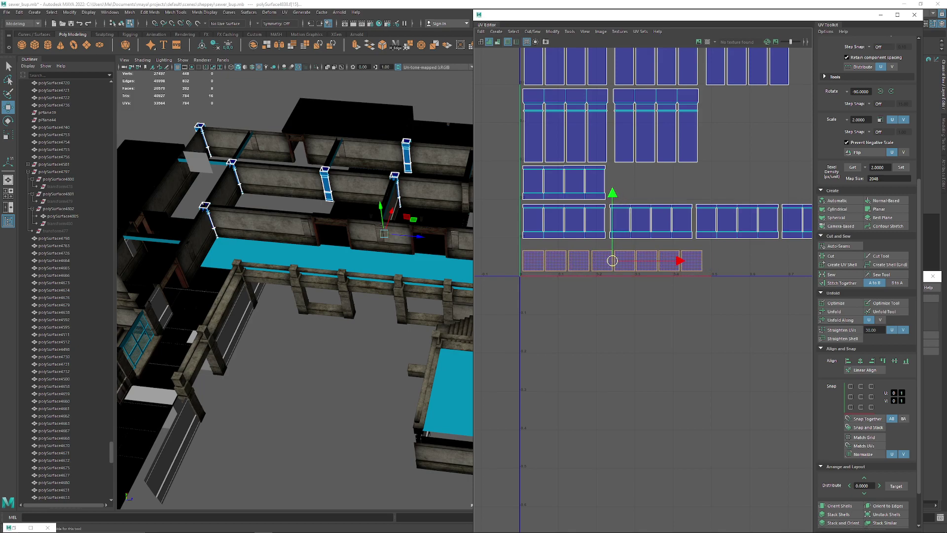
middle_click_drag(615, 262, 564, 346, "alt")
left_click(592, 387)
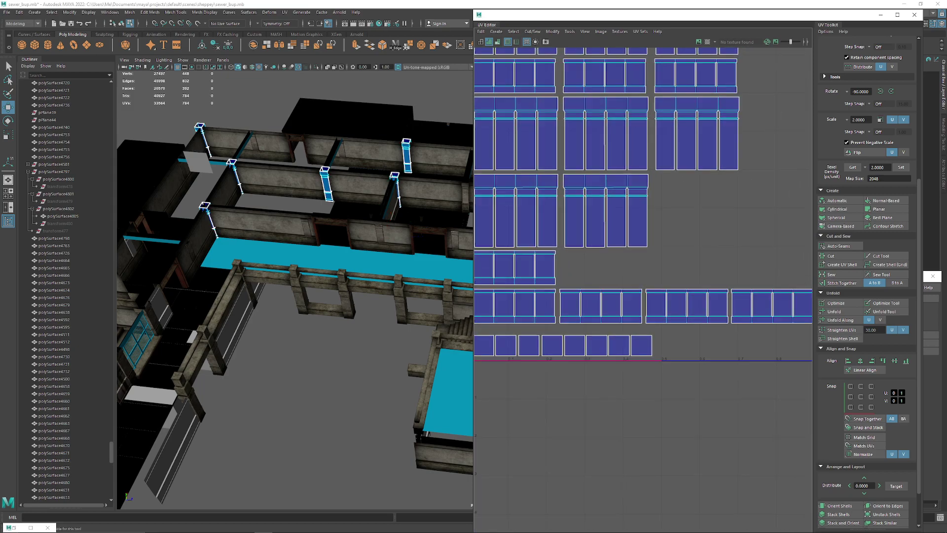
Step: Move the three short strips between the tall shell rows down beside the single strip, forming a row of four
scroll(592, 387, "down", 2)
middle_click_drag(592, 387, 615, 341, "alt")
scroll(678, 437, "up", 3)
middle_click_drag(701, 279, 674, 436, "alt")
scroll(678, 437, "down", 5)
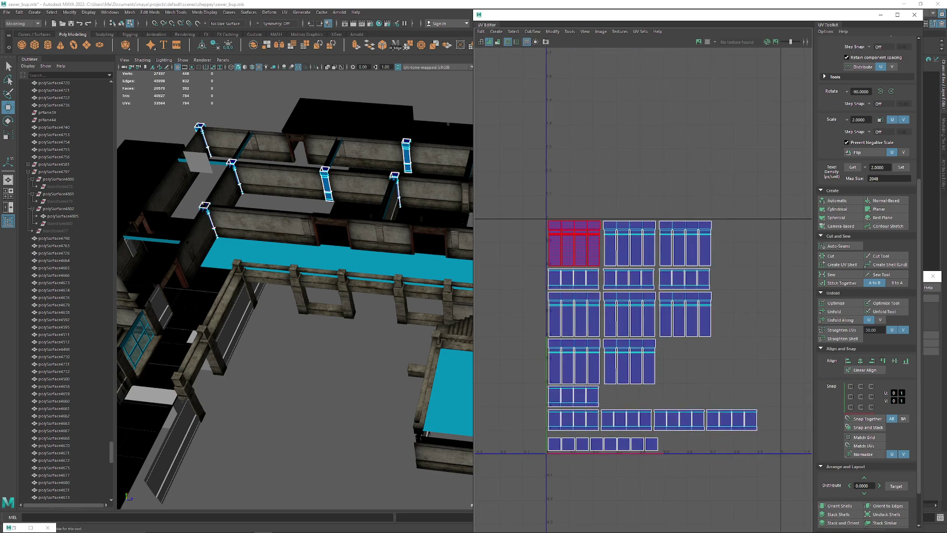
left_click_drag(537, 274, 730, 395)
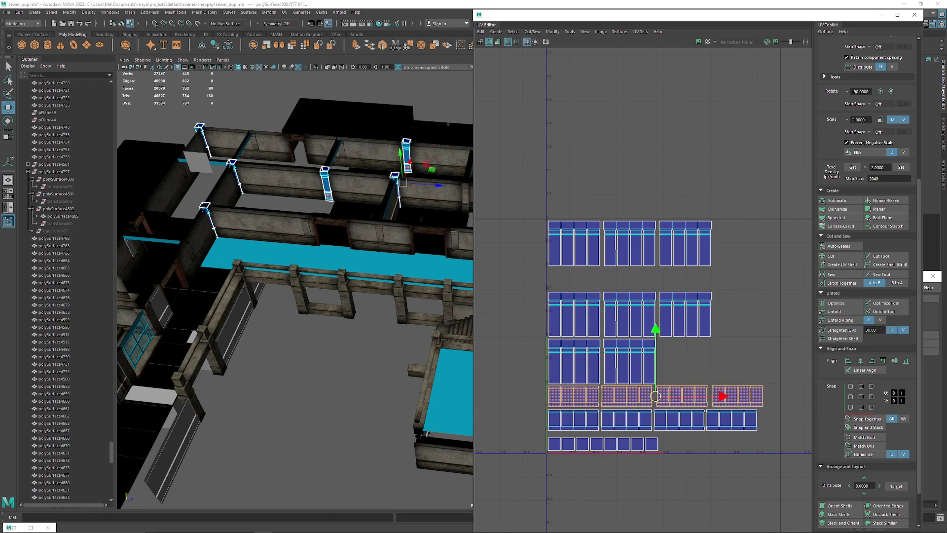
Step: Move the second and third rows of tall UV shells up so they sit closely beneath the top row
middle_click_drag(730, 394, 734, 355, "alt")
left_click_drag(542, 271, 688, 281)
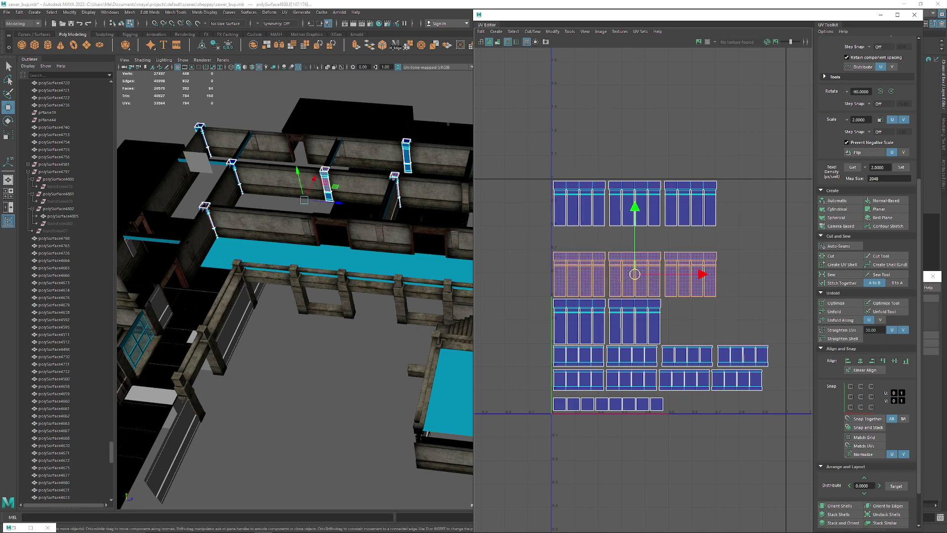
left_click_drag(634, 208, 634, 185)
left_click(690, 310)
left_click_drag(691, 311, 587, 323)
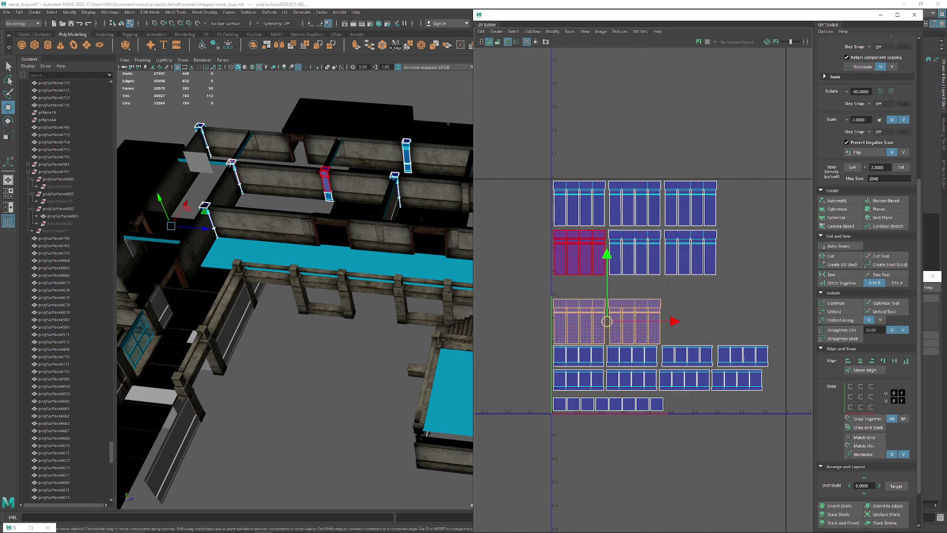
left_click_drag(606, 254, 607, 236)
Step: Left-align the second, third and fourth columns of the two short-strip rows so the strips line up vertically
middle_click_drag(673, 302, 641, 205, "alt")
right_click_drag(644, 202, 685, 205, "alt")
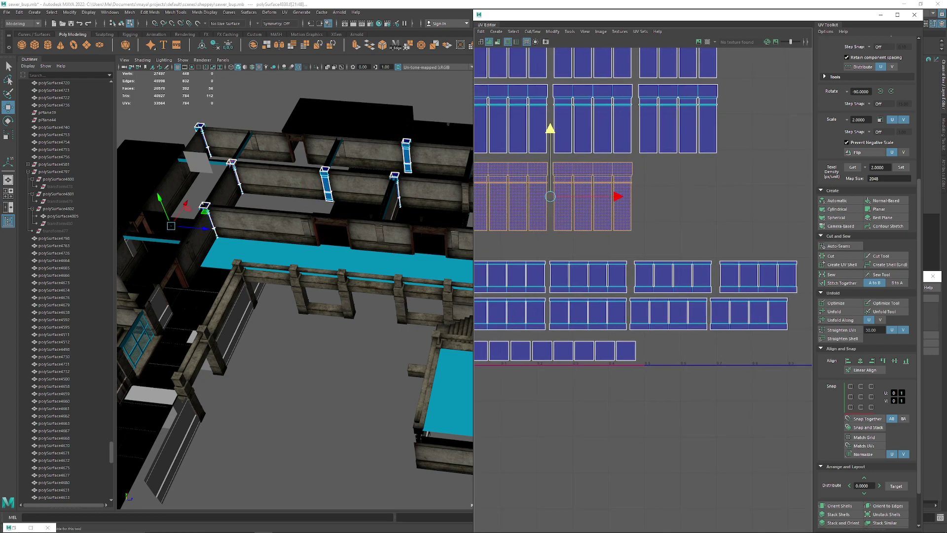
left_click_drag(614, 252, 592, 308)
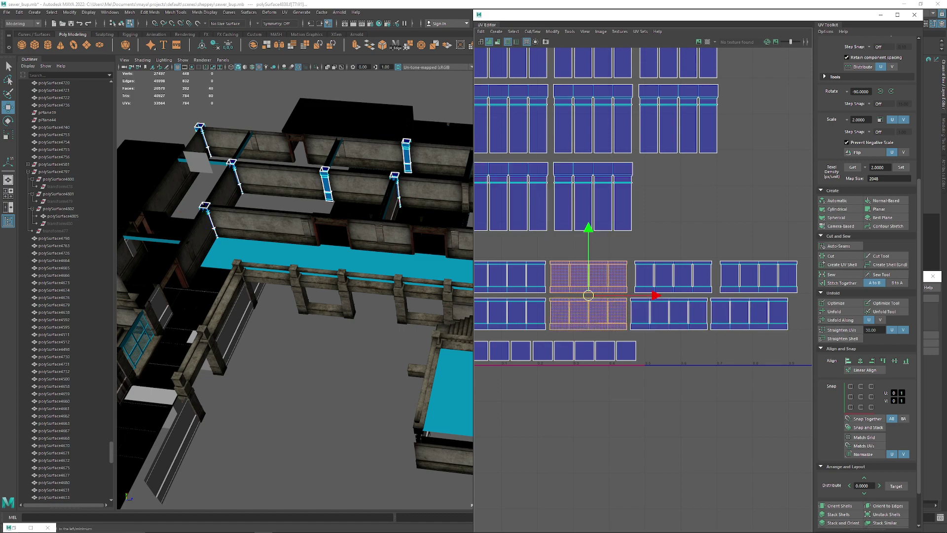
left_click_drag(685, 233, 685, 335)
left_click_drag(756, 243, 755, 318)
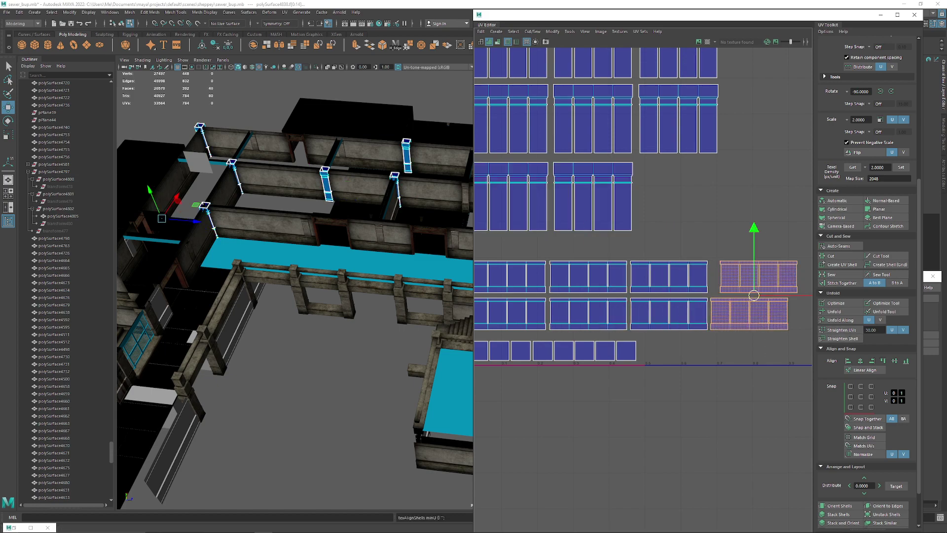
left_click(848, 360)
left_click(735, 385)
middle_click_drag(598, 281, 739, 262, "alt")
right_click_drag(739, 262, 769, 264, "alt")
middle_click_drag(740, 256, 648, 299, "alt")
right_click_drag(649, 298, 606, 299, "alt")
middle_click_drag(605, 298, 561, 338, "alt")
right_click_drag(561, 338, 539, 338, "alt")
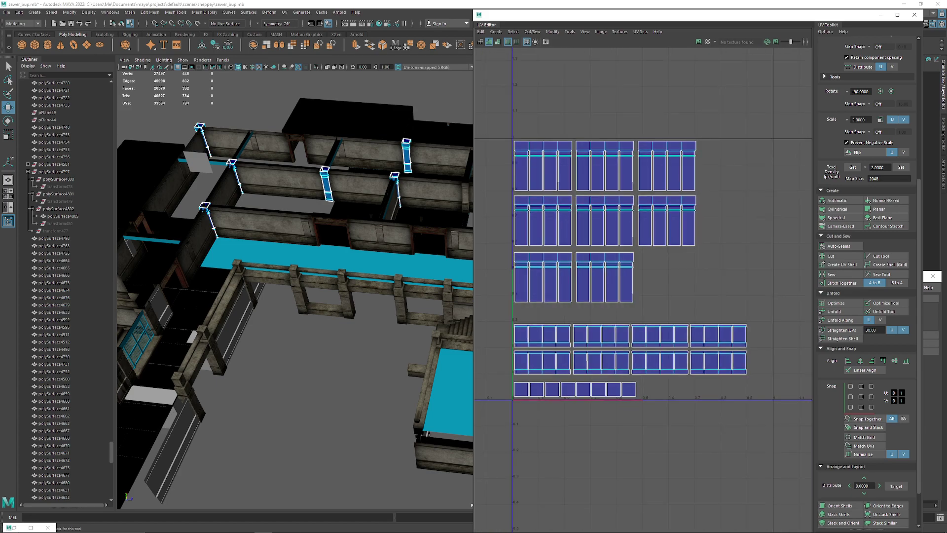
Step: Return to object selection, find two untextured pillars on the building's underside and compare their UV shells with the arranged layout
middle_click_drag(321, 185, 387, 180, "alt")
right_click_drag(391, 175, 419, 154)
middle_click_drag(404, 197, 382, 219, "alt")
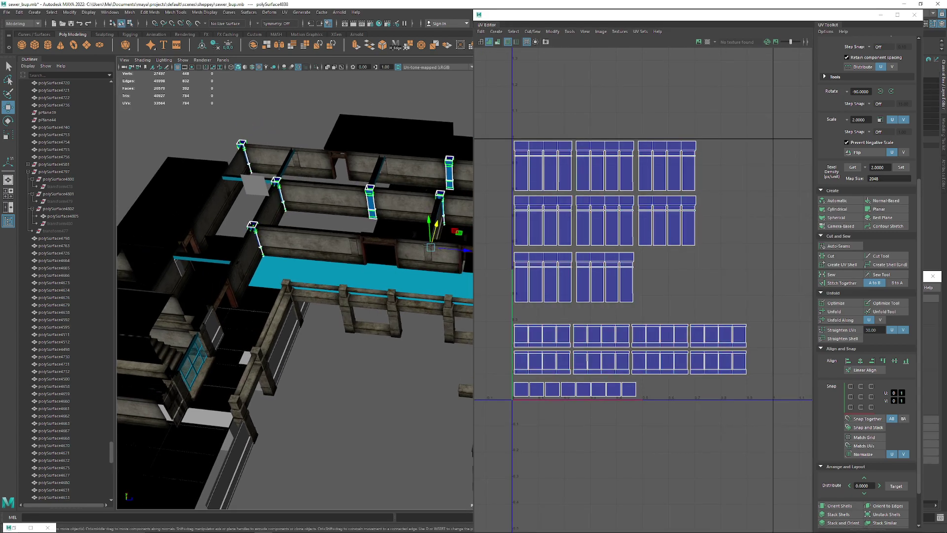
left_click_drag(382, 220, 402, 101, "alt")
right_click_drag(355, 197, 394, 197, "alt")
middle_click_drag(395, 197, 294, 212, "alt")
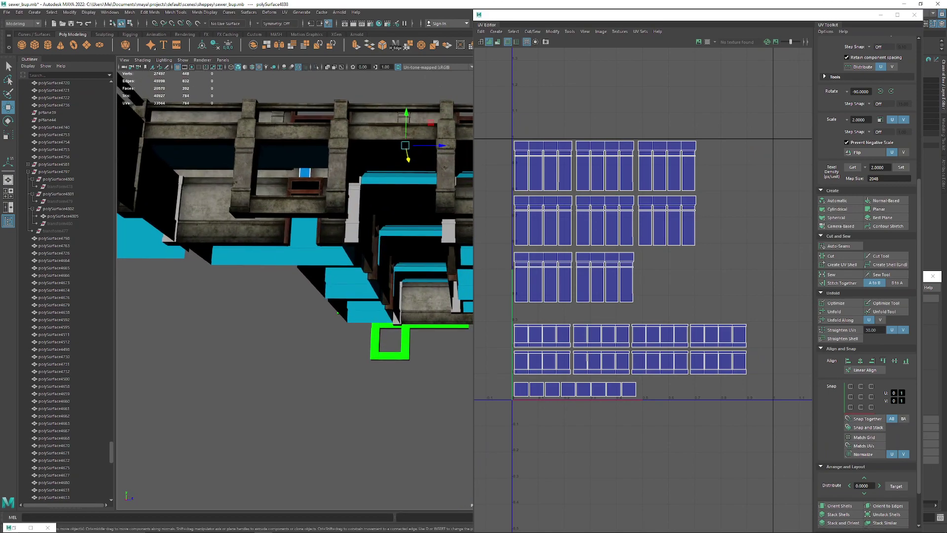
left_click(360, 190, "shift")
middle_click_drag(361, 189, 314, 198, "alt")
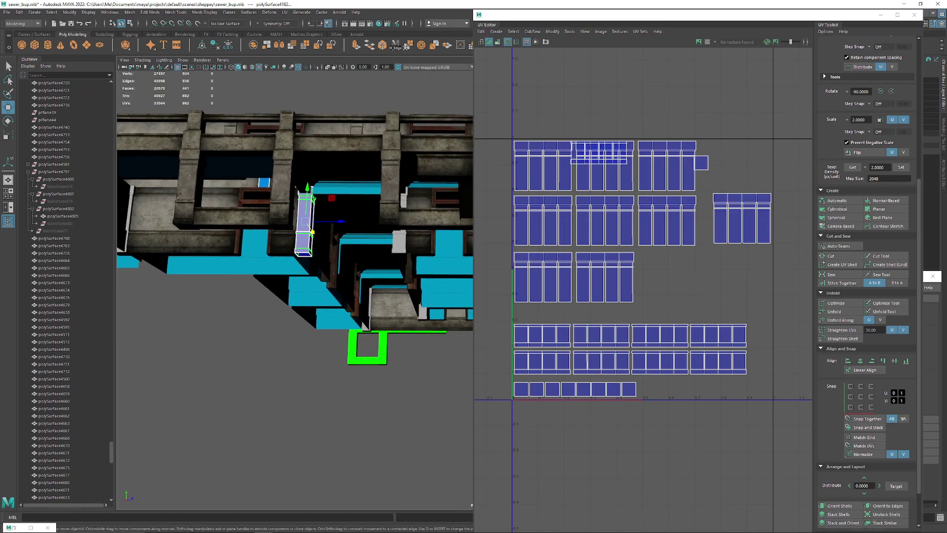
left_click(399, 242, "shift")
scroll(701, 336, "down", 3)
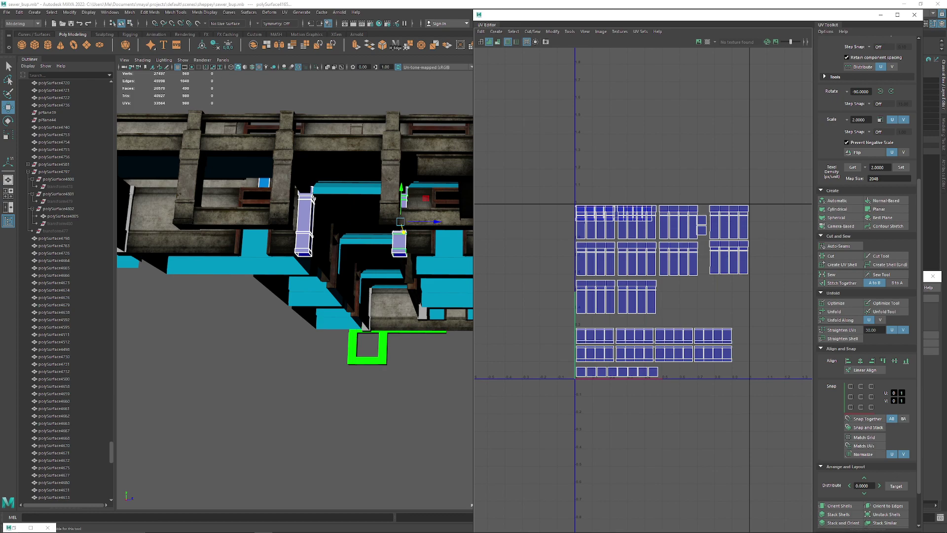
left_click(269, 341)
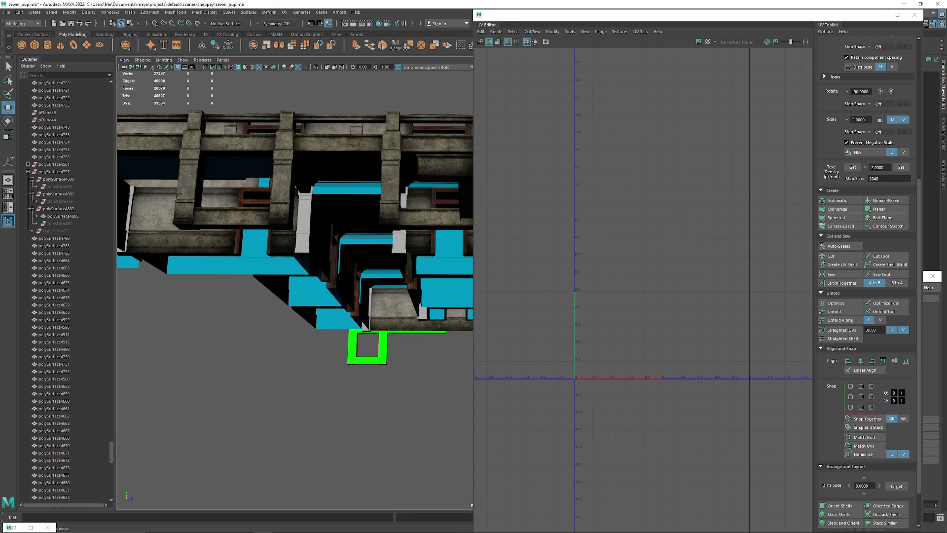
Step: Select only the two untextured pillars and move all their UV shells out below the UV tile
left_click(304, 219)
left_click(399, 243, "shift")
right_click_drag(683, 244, 683, 309)
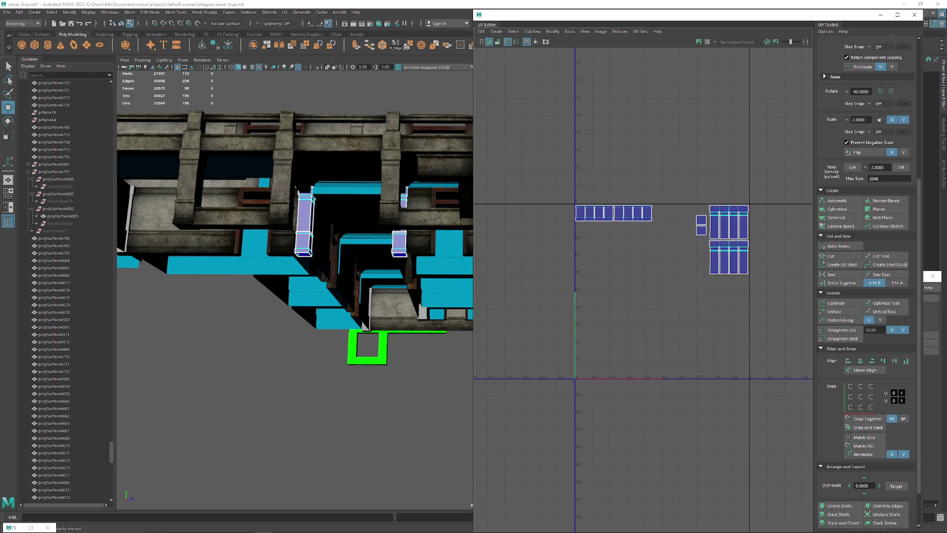
left_click_drag(774, 304, 555, 185)
left_click_drag(662, 240, 625, 434)
Step: Combine the two untextured pillars into one mesh and select it together with the already arranged pillar mesh
left_click_drag(304, 244, 293, 210, "alt")
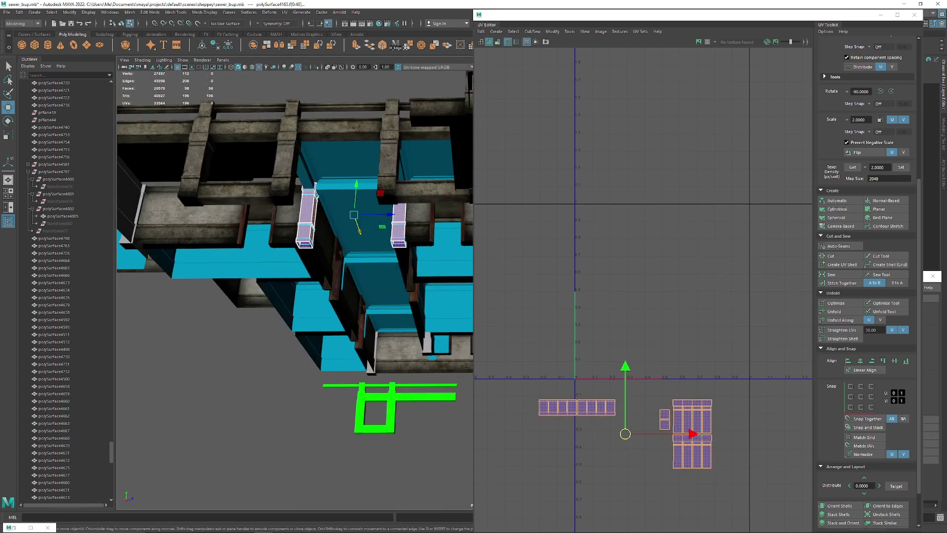
right_click_drag(311, 203, 341, 172)
left_click(241, 363)
left_click_drag(242, 362, 276, 315, "alt")
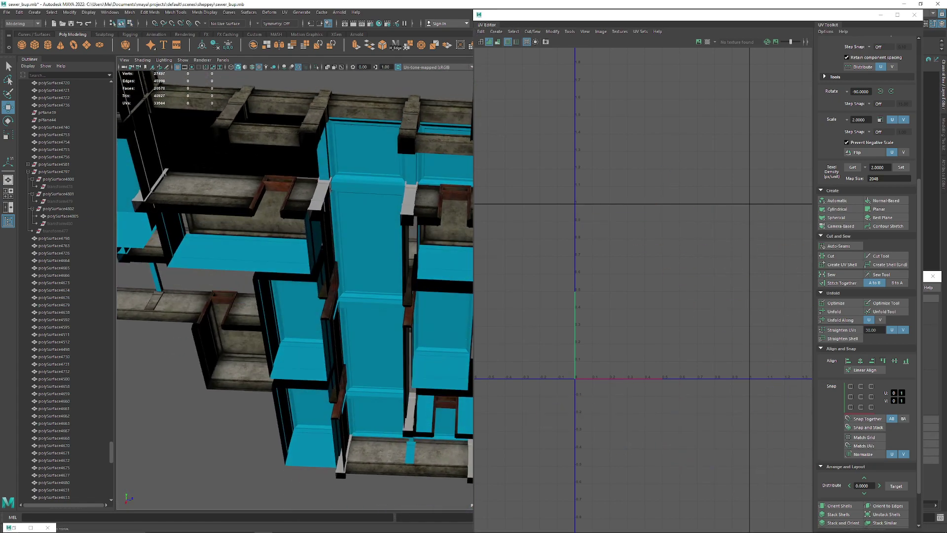
left_click(410, 198)
left_click(320, 196, "shift")
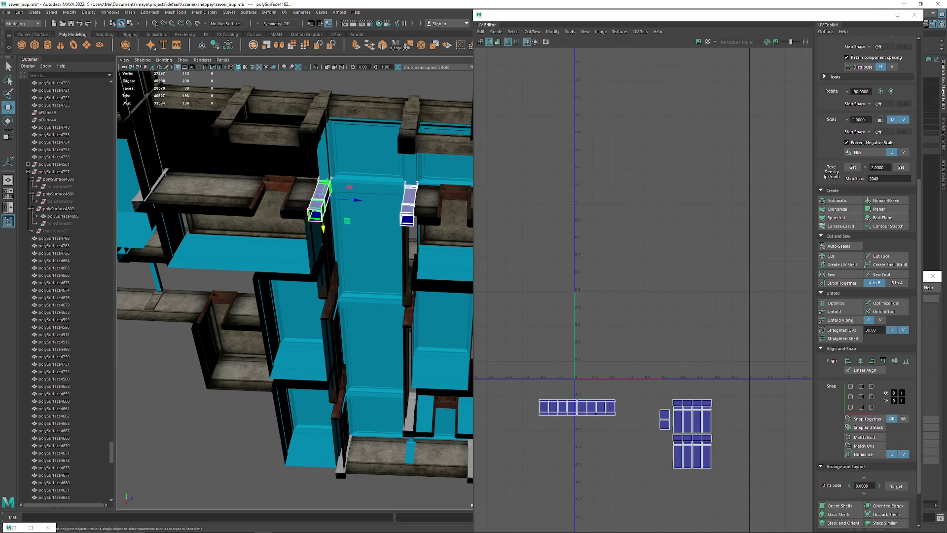
left_click_drag(305, 217, 277, 323, "alt")
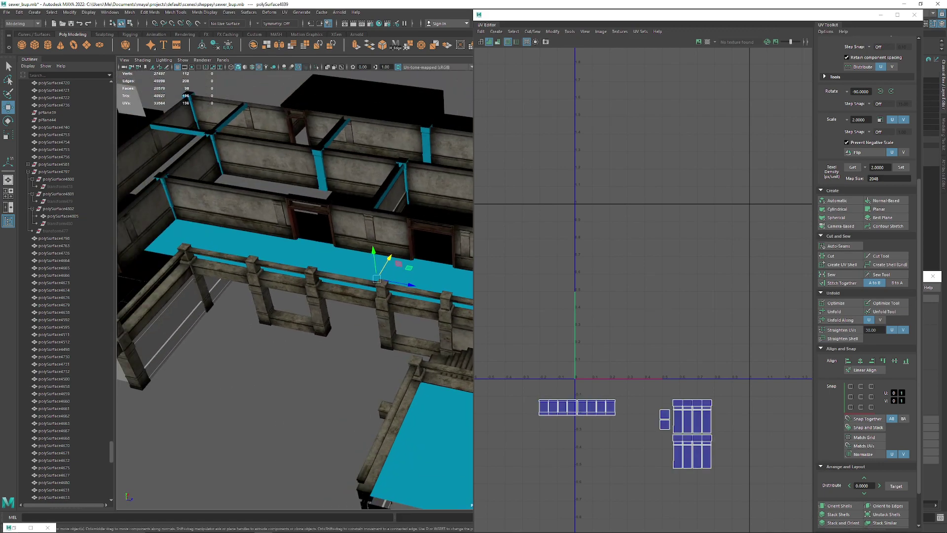
left_click(320, 171, "shift")
Step: Move the two new tall UV shells into the tile, at the ends of the top and third tall rows
scroll(690, 414, "up", 3)
middle_click_drag(722, 442, 676, 409, "alt")
right_click_drag(677, 408, 660, 395)
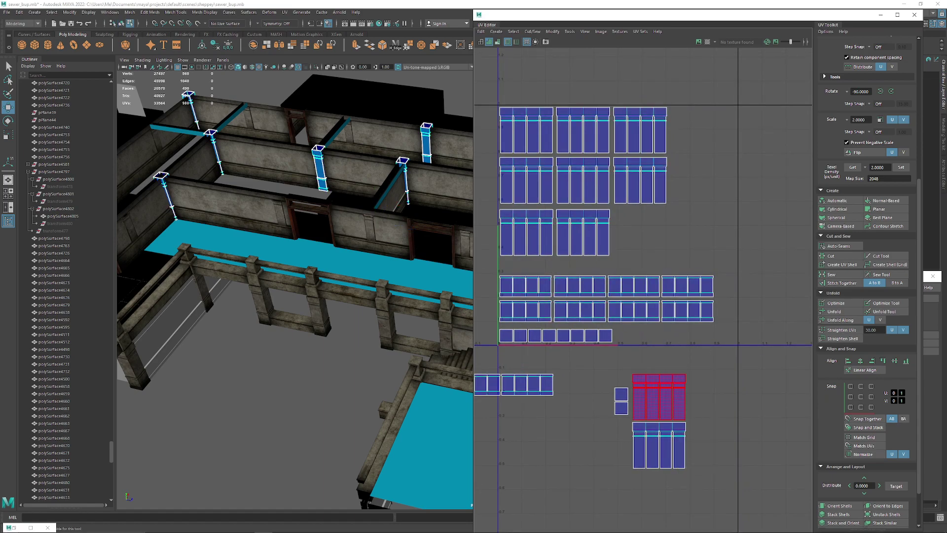
left_click(659, 397)
left_click_drag(659, 397, 696, 133)
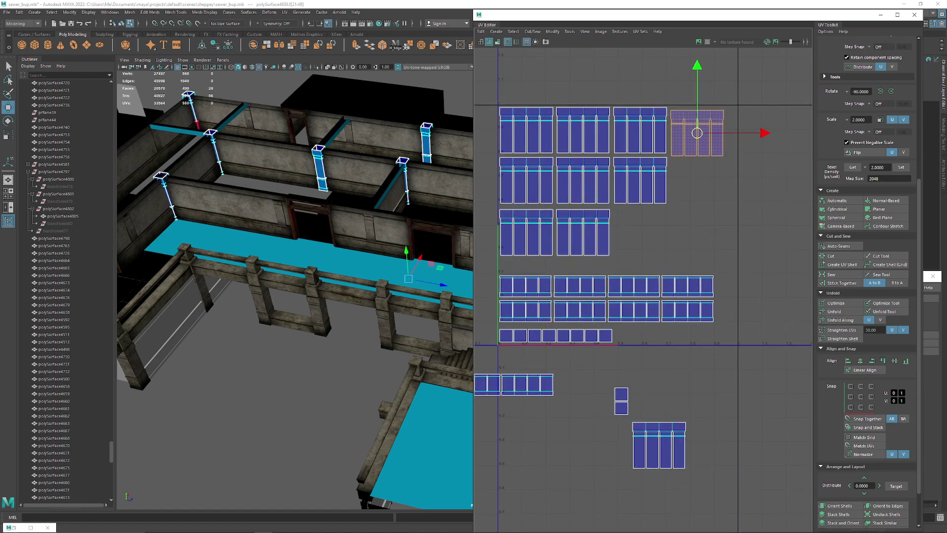
left_click(659, 444)
left_click_drag(659, 444, 639, 232)
Step: Move the two new short strips into the tile and stack them beside the third row of tall shells
middle_click_drag(577, 336, 616, 355, "alt")
left_click_drag(528, 426, 764, 204)
middle_click_drag(764, 203, 754, 232, "alt")
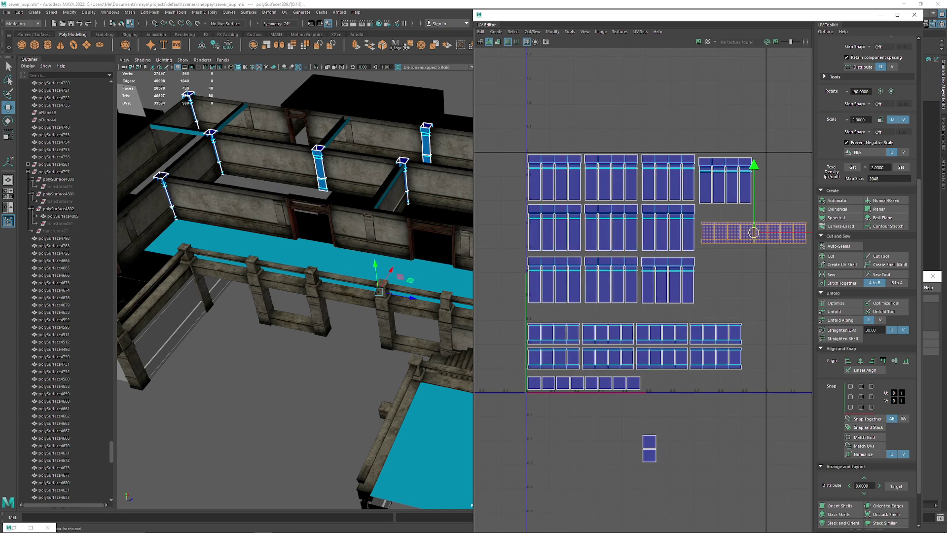
left_click_drag(754, 232, 727, 301)
left_click(783, 276)
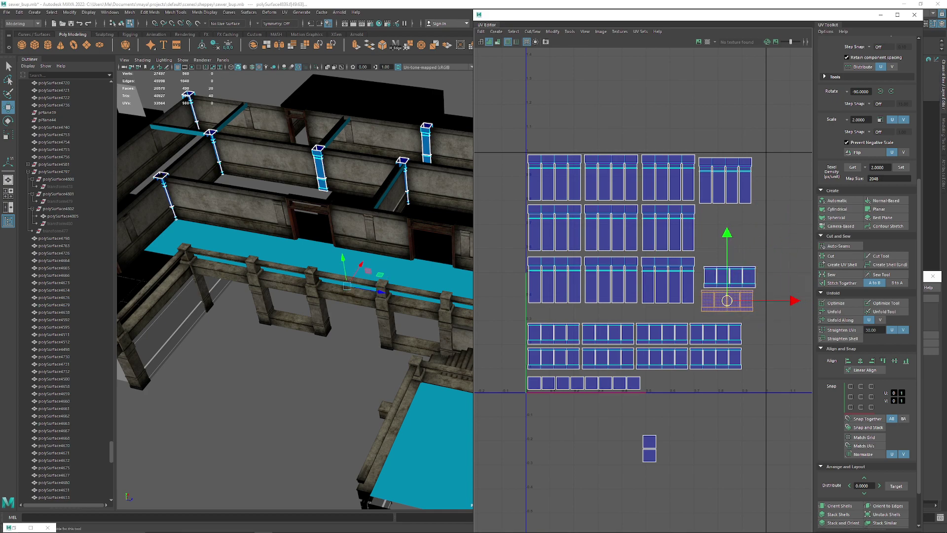
mouse_move(719, 266)
left_mouse_down()
mouse_move(733, 298)
mouse_move(729, 252)
left_mouse_up()
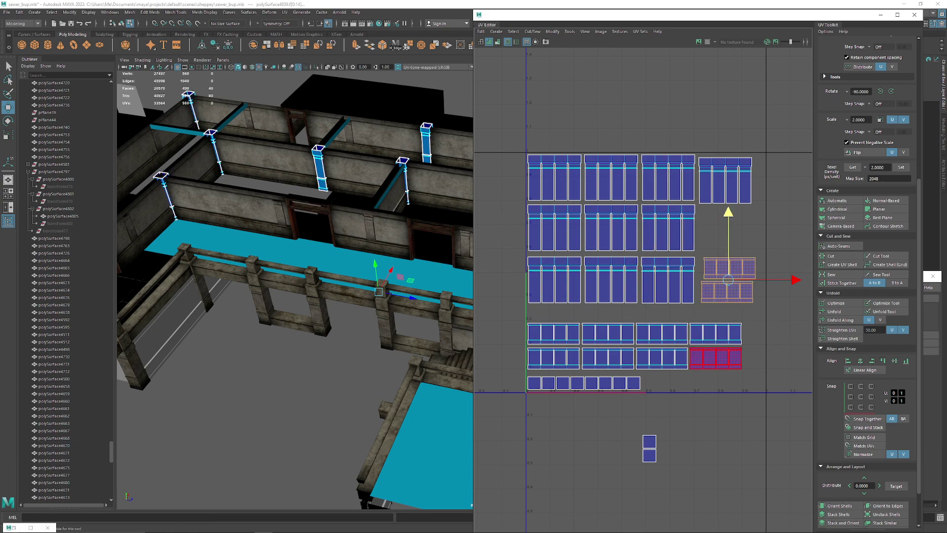
left_click(716, 406)
Step: Place the two new square cap shells at the end of the row of eight caps
left_click(649, 442)
left_click_drag(649, 442, 657, 383)
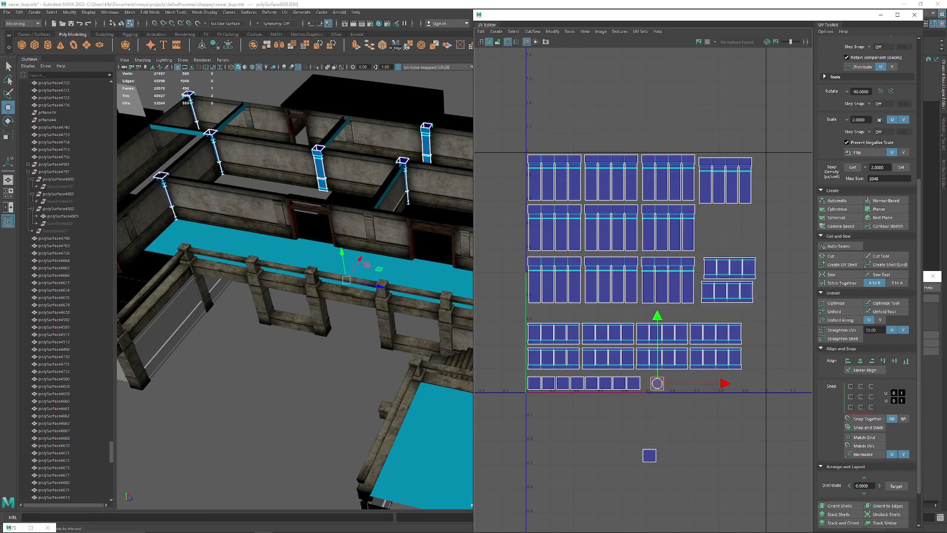
left_click(649, 455)
left_click_drag(649, 456, 671, 383)
left_click(659, 412)
Step: Return to object selection and combine the two-pillar mesh with the main pillar mesh
mouse_move(402, 185)
left_mouse_down("alt")
mouse_move(442, 124)
mouse_move(412, 190)
left_mouse_up("alt")
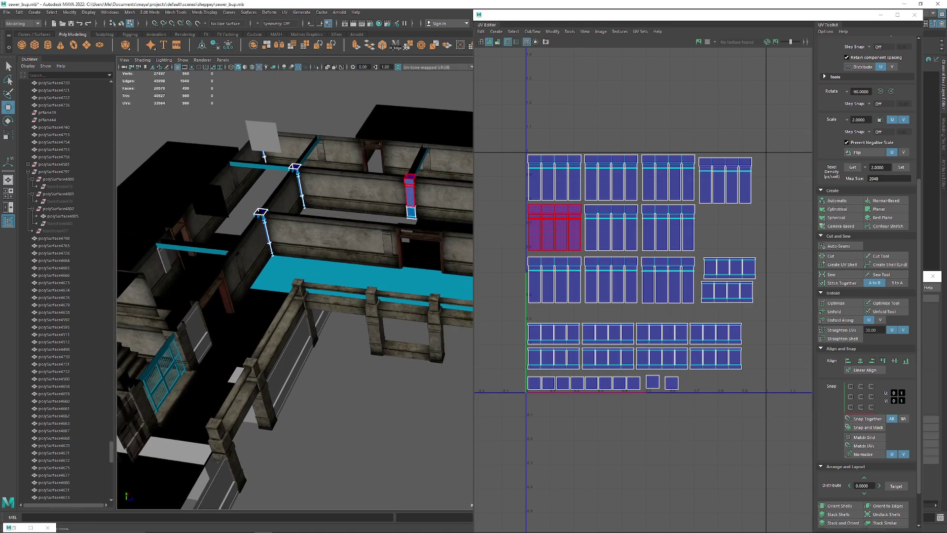
right_click_drag(410, 190, 437, 167)
left_click_drag(419, 188, 315, 315, "alt")
left_click(312, 186)
left_click(269, 224, "shift")
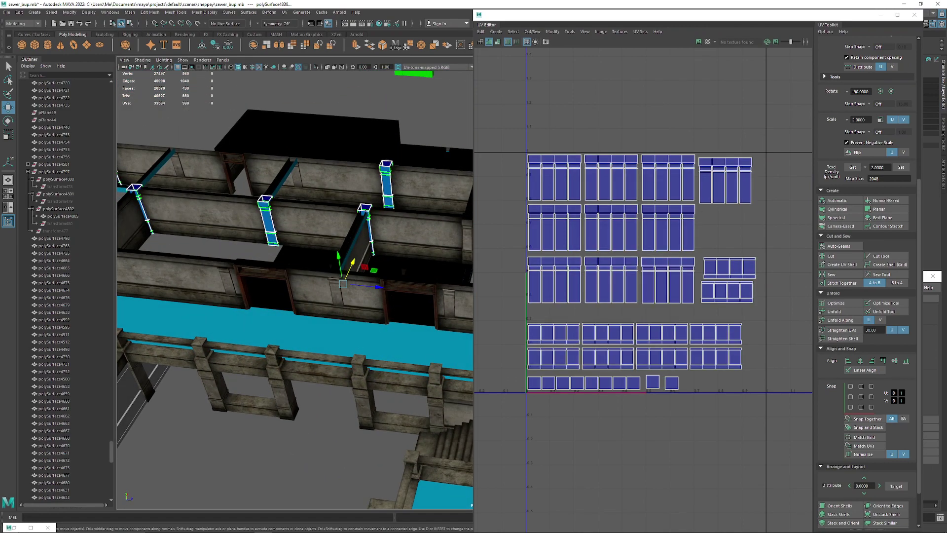
left_click_drag(315, 296, 355, 183, "alt")
left_click(356, 183)
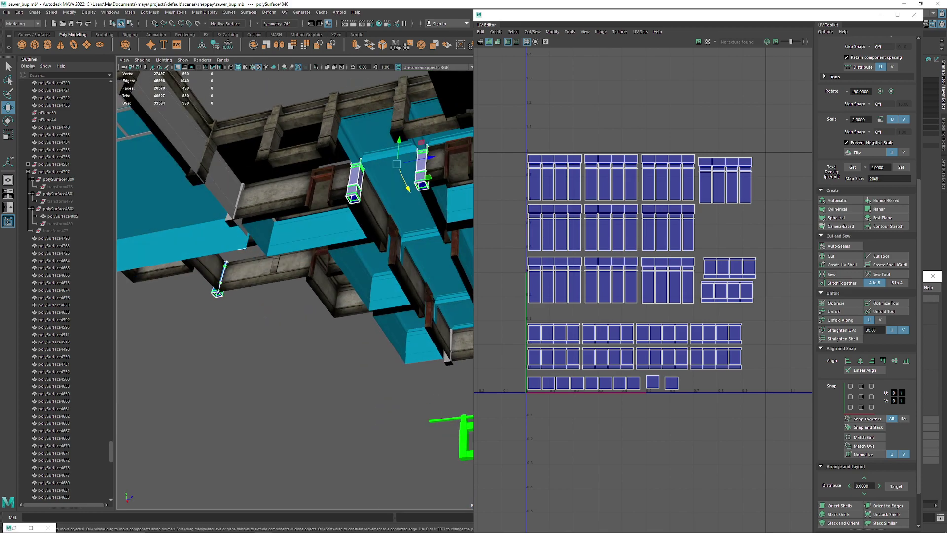
Step: Select the remaining untextured corner pillar and gather its UV shells close together in the tile beside the layout
left_click(238, 204)
left_click_drag(241, 212, 247, 301, "alt")
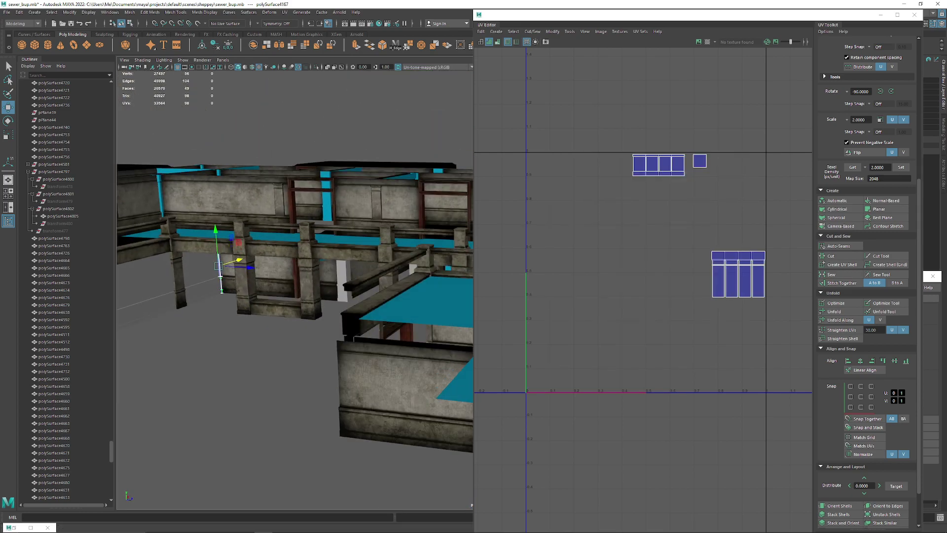
scroll(722, 277, "down", 2)
right_click_drag(721, 256, 721, 291)
left_click_drag(774, 311, 627, 141)
middle_click_drag(702, 195, 611, 168, "alt")
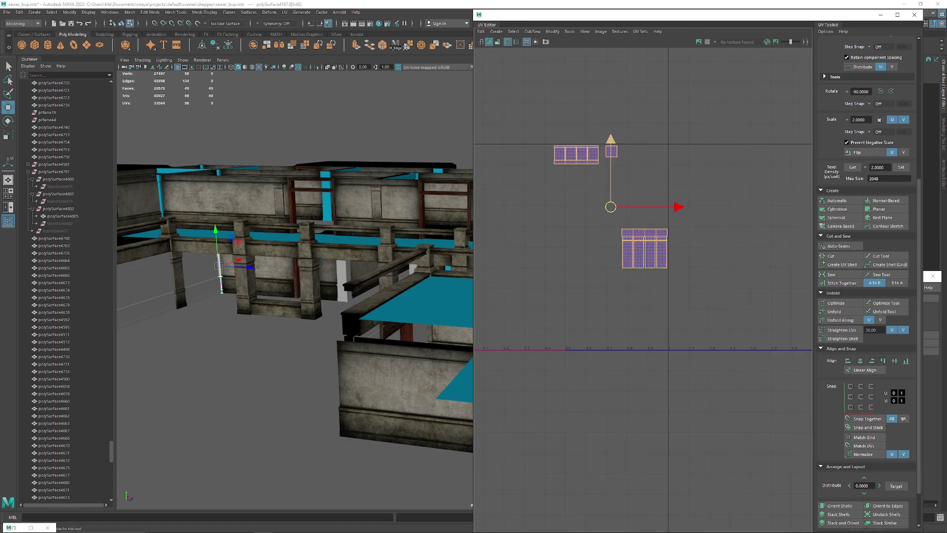
left_click_drag(611, 206, 677, 171)
middle_click_drag(700, 182, 608, 197, "alt")
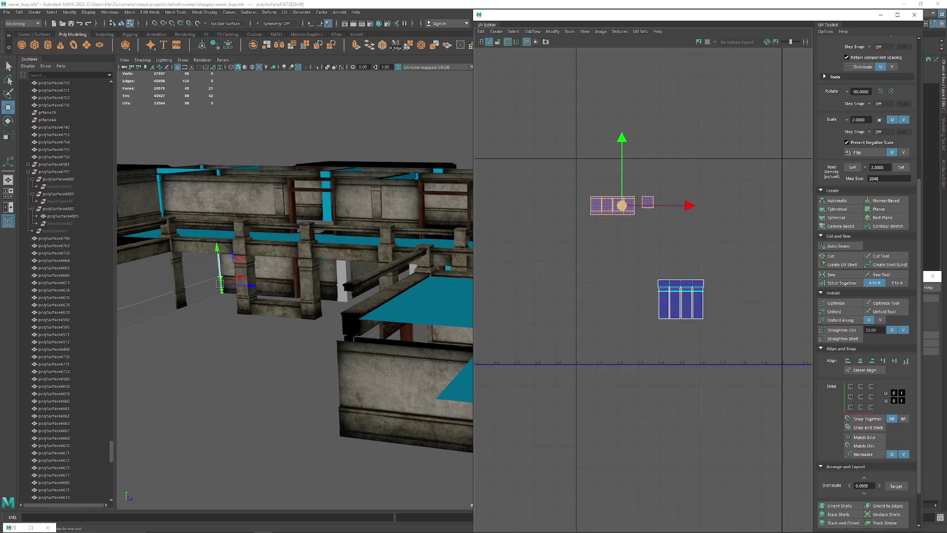
left_click_drag(622, 205, 684, 264)
left_click(626, 246)
Step: Return to object selection and combine the corner pillar with the main pillar mesh
left_click_drag(296, 286, 375, 198, "alt")
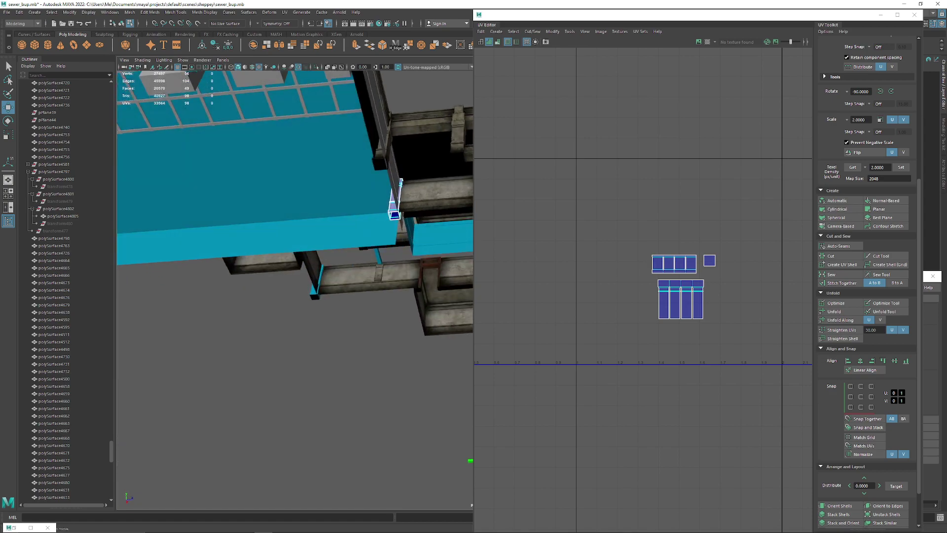
middle_click_drag(375, 197, 249, 209, "alt")
right_click_drag(268, 225, 299, 199)
left_click(276, 374)
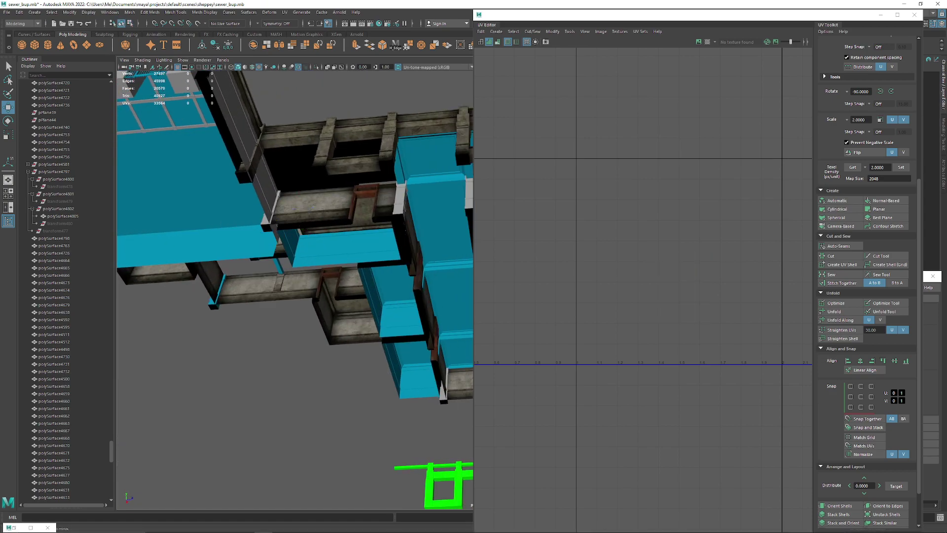
left_click(269, 220)
left_click(400, 199, "shift")
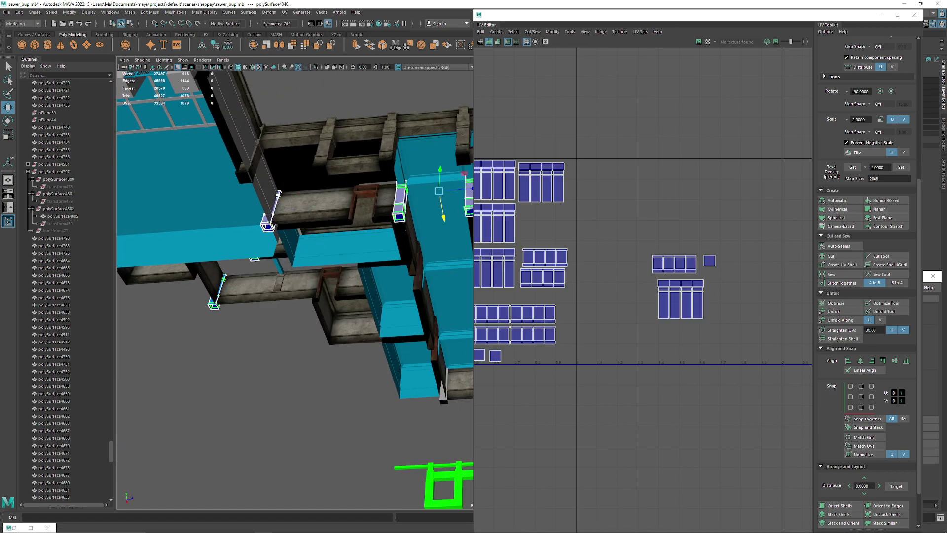
Step: Move the corner pillar's short strip next to the two stacked strips at the tile's edge
middle_click_drag(642, 291, 723, 283, "alt")
scroll(722, 283, "up", 3)
middle_click_drag(779, 291, 735, 320, "alt")
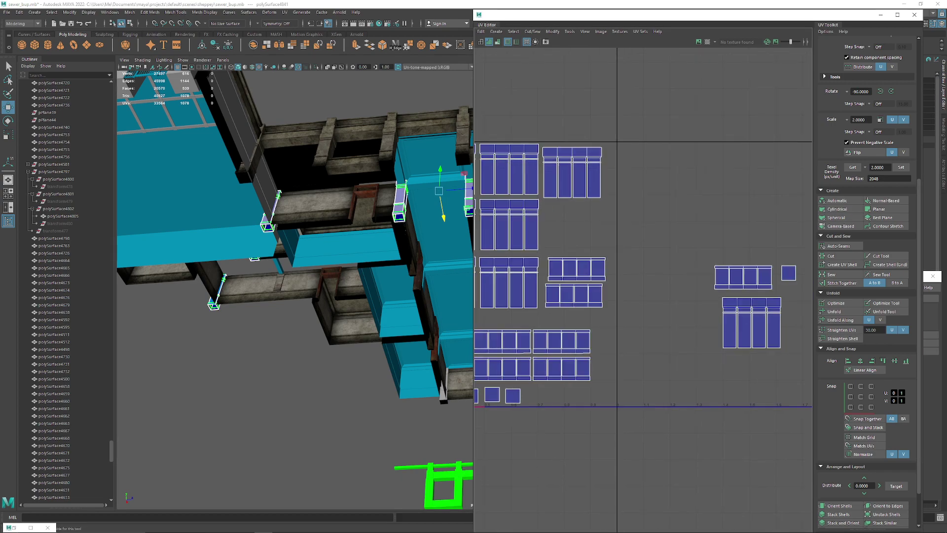
right_click_drag(748, 322, 774, 346)
left_click(743, 277)
left_click_drag(744, 276, 634, 286)
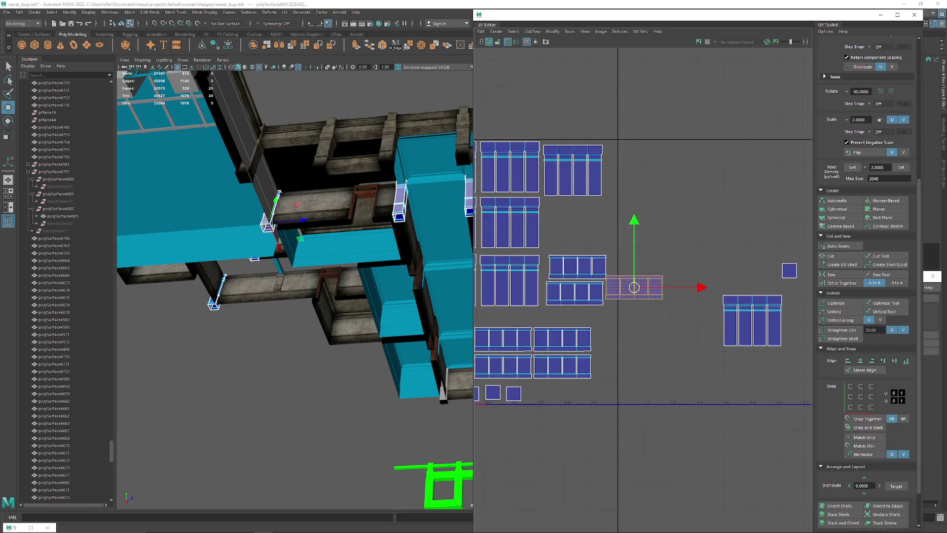
Step: Move the corner pillar's tall shell beneath the top row's last shell, and top-align the last two shells of the top row
left_click(752, 320)
left_click_drag(751, 321, 579, 226)
middle_click_drag(572, 170, 600, 167, "alt")
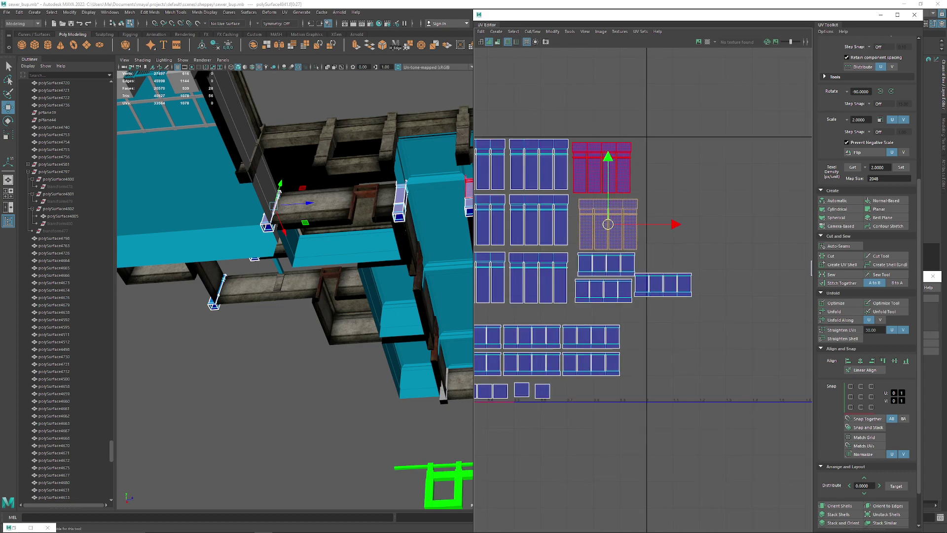
left_click_drag(550, 166, 592, 172)
left_click(882, 360)
left_click(676, 210)
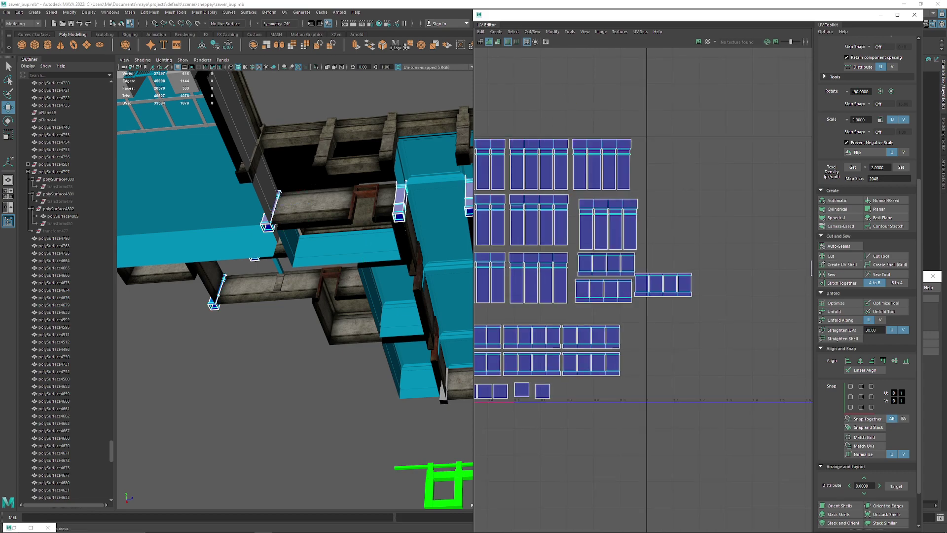
Step: Top-align the last two shells of the second row, and left-align the top two tall shells of the last column
left_click_drag(661, 212, 550, 229)
left_click(882, 361)
left_click(695, 148)
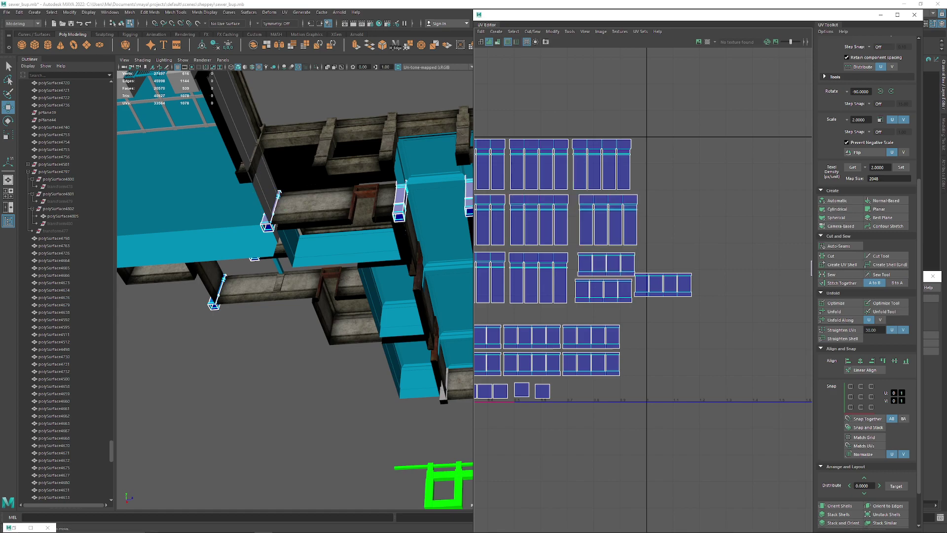
left_click_drag(696, 125, 611, 212)
left_click(848, 361)
Step: Align the small square shells along the tile's base into one level row
scroll(720, 318, "down", 2)
middle_click_drag(676, 347, 624, 271, "alt")
scroll(717, 323, "up", 4)
scroll(689, 345, "down", 3)
left_click_drag(762, 170, 577, 295)
middle_click_drag(567, 276, 674, 266, "alt")
scroll(674, 266, "up", 2)
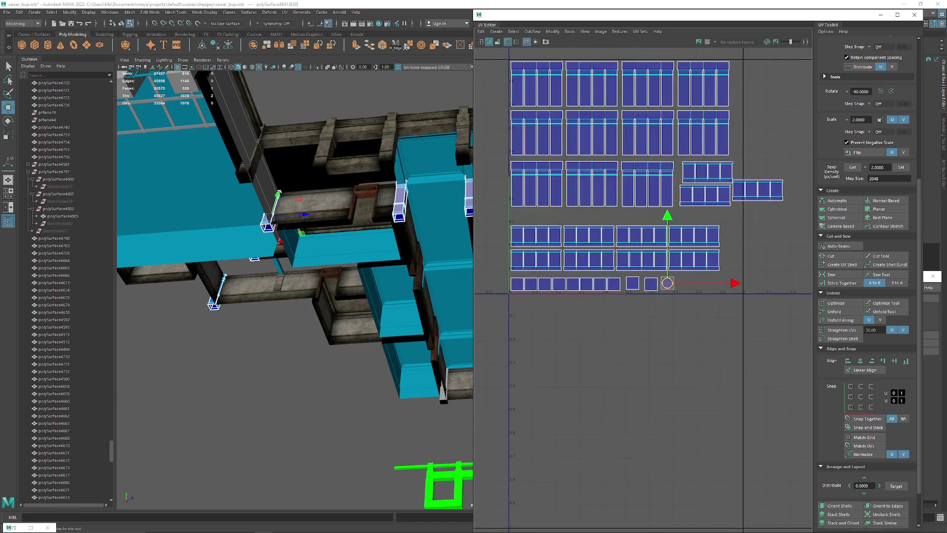
left_click_drag(701, 304, 702, 286)
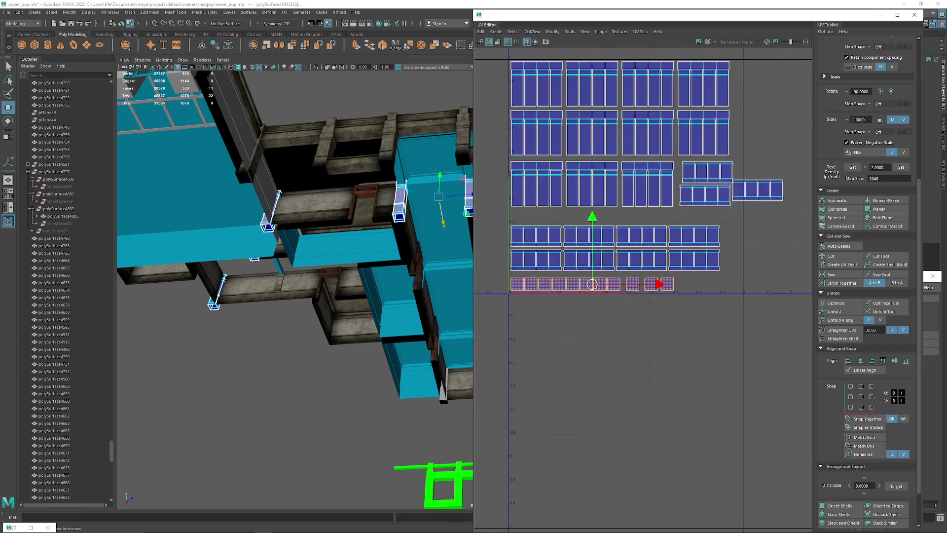
left_click(700, 325)
Step: Move the loose short strip outside the tile, away from the two stacked strips in the last column
middle_click_drag(700, 325, 686, 375, "alt")
scroll(690, 365, "down", 1)
scroll(769, 247, "up", 6)
middle_click_drag(789, 222, 707, 222, "alt")
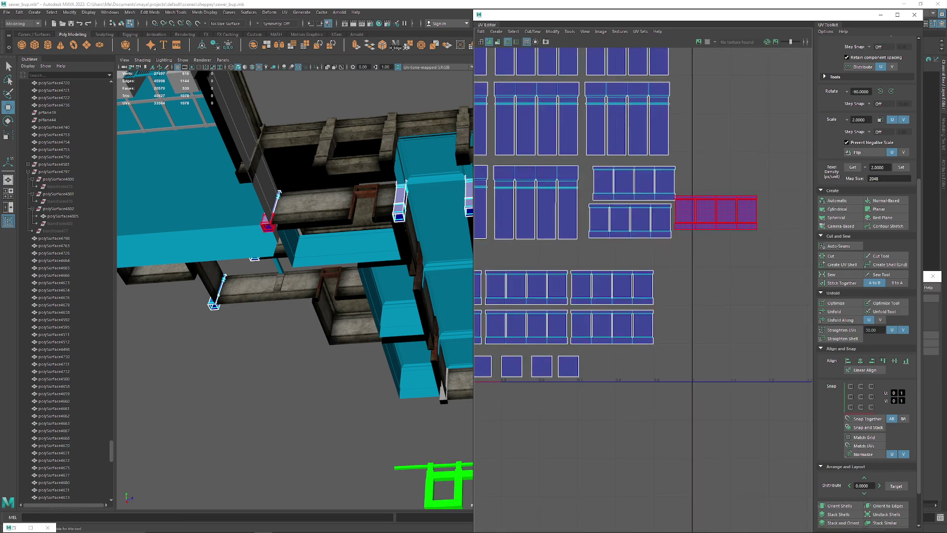
left_click(716, 212)
left_click_drag(716, 212, 770, 312)
left_click_drag(622, 184, 640, 295)
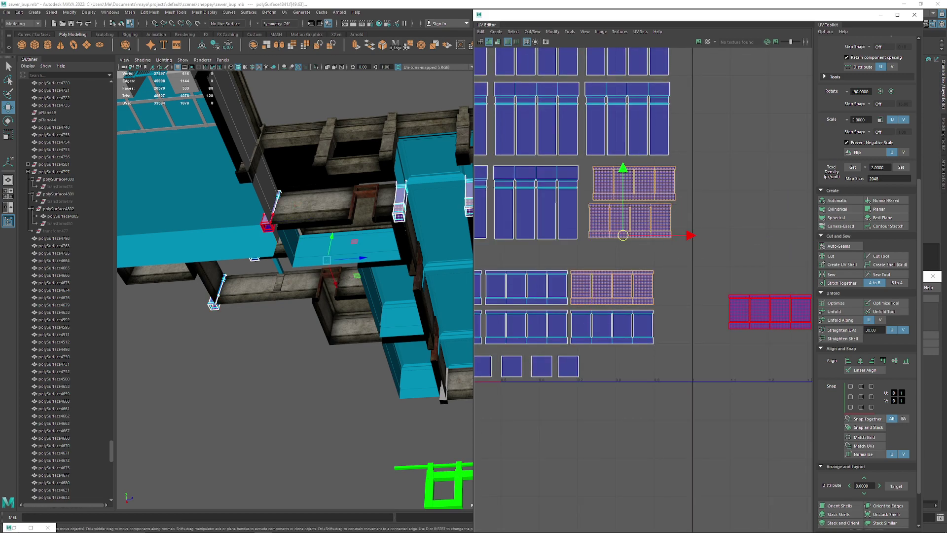
left_click(872, 360)
left_click(705, 251)
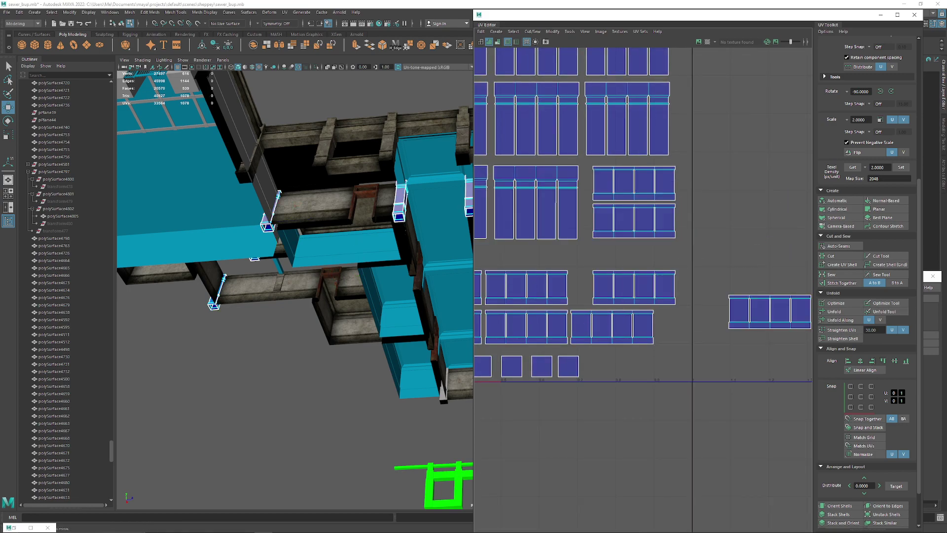
key("ctrl+z")
key("ctrl+z")
key("ctrl+z")
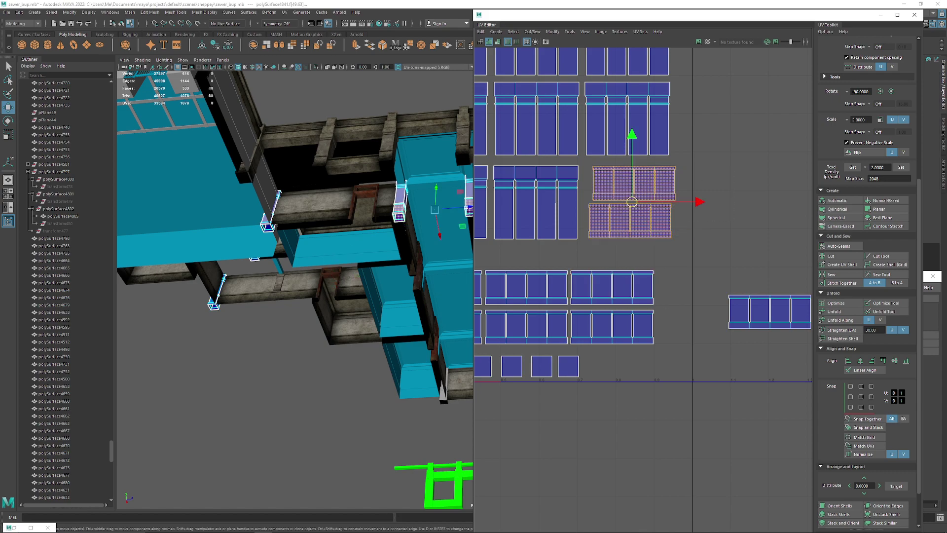
Step: Right-align the two stacked short strips in the last column
left_click(872, 360)
left_click(707, 222)
middle_click_drag(619, 183, 802, 202, "alt")
scroll(774, 222, "down", 4)
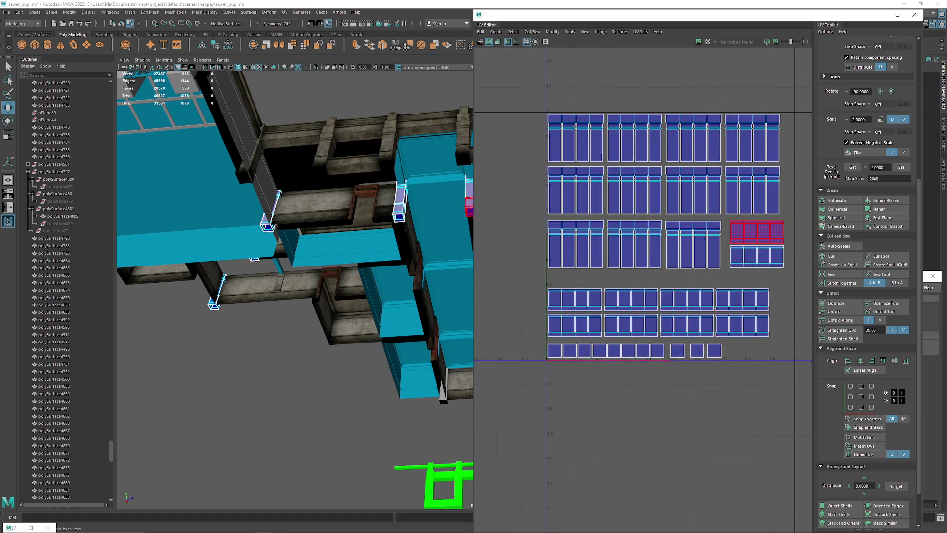
Step: Move the whole third row, including the two stacked strips, up closer to the second row
left_click_drag(539, 232, 606, 235)
left_click_drag(773, 257, 775, 258)
scroll(672, 129, "up", 4)
middle_click_drag(672, 129, 641, 80, "alt")
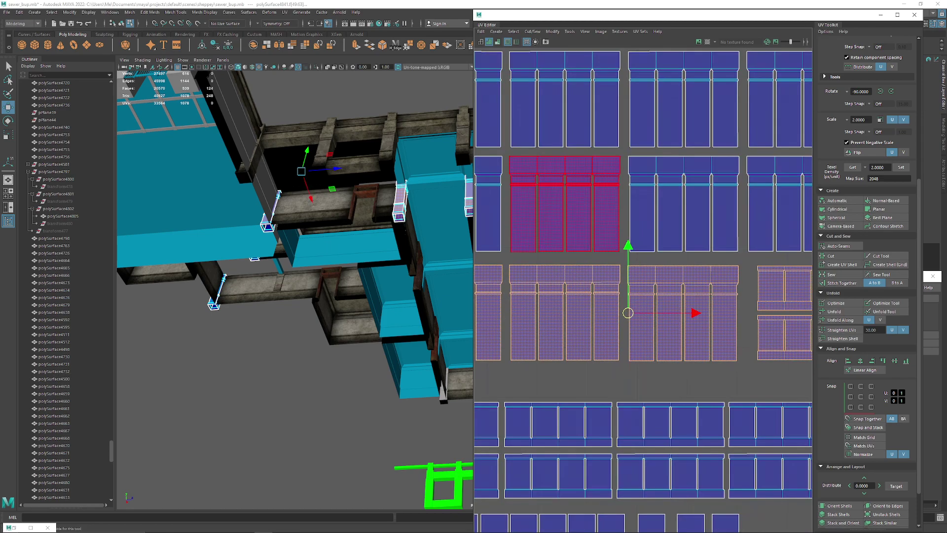
left_click_drag(627, 245, 628, 238)
scroll(661, 182, "down", 2)
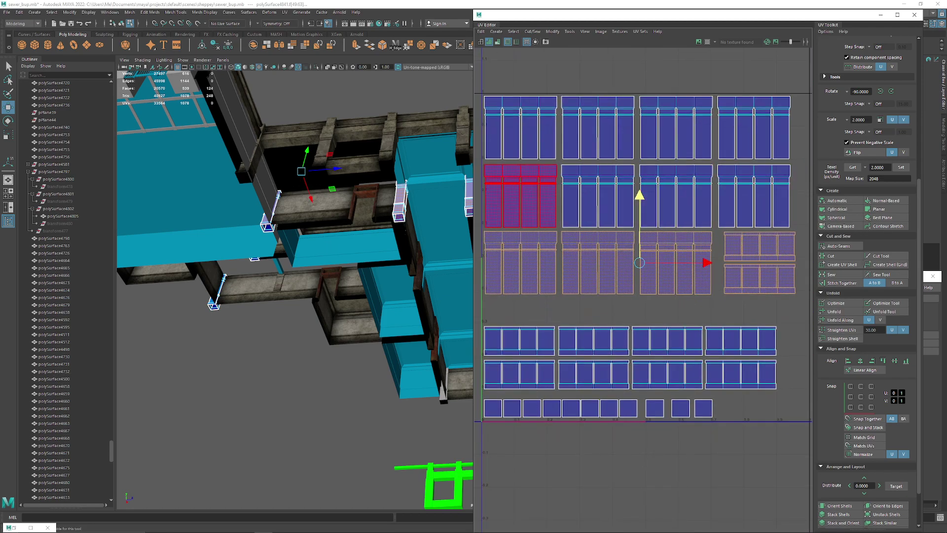
Step: Add the second row to the selection and raise both rows closer to the top row of shells
left_click_drag(728, 245, 732, 226, "shift")
scroll(676, 97, "up", 4)
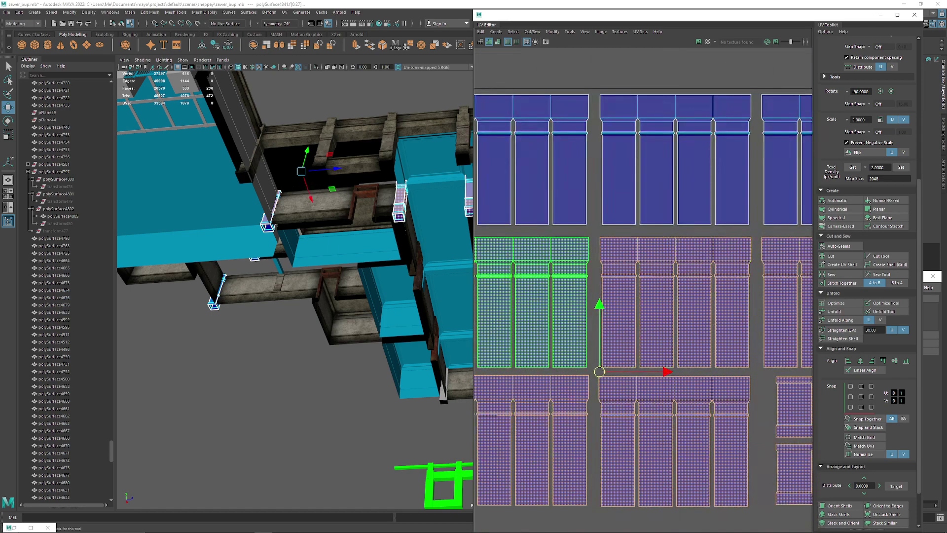
left_click_drag(599, 305, 599, 298)
scroll(659, 363, "down", 4)
middle_click_drag(659, 363, 646, 269, "alt")
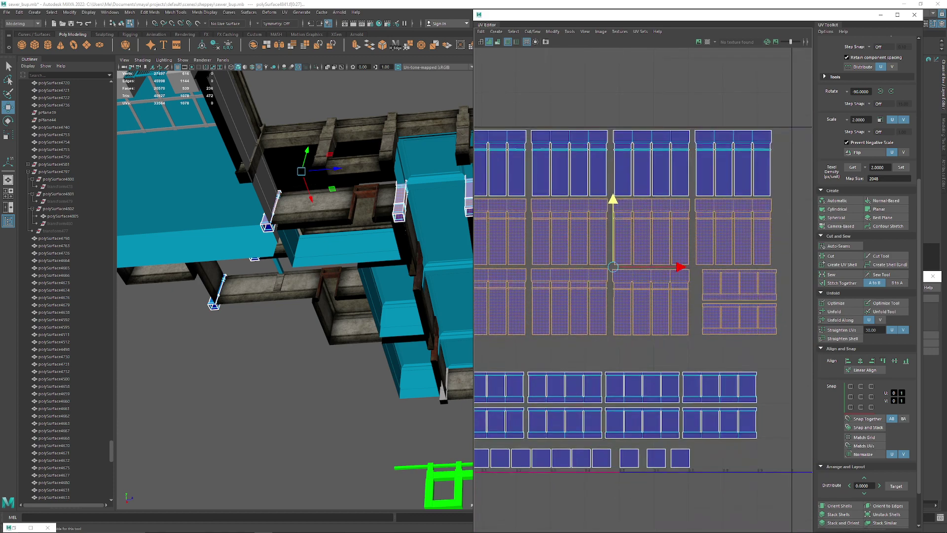
Step: Move the lower of the two stacked strips into the gap beneath the third row's first tall shell
left_click(651, 352)
scroll(651, 353, "down", 3)
middle_click_drag(651, 353, 618, 231, "alt")
left_click(726, 208)
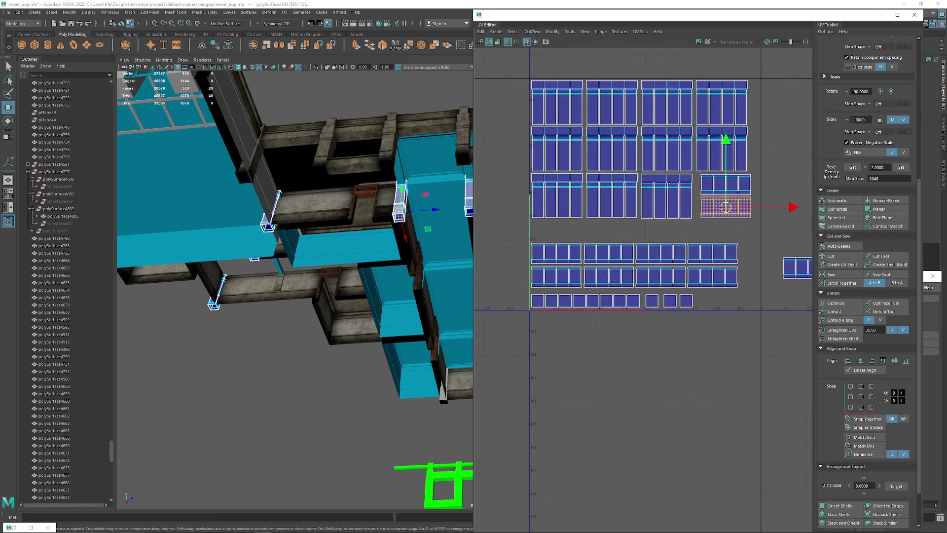
left_click_drag(725, 207, 565, 230)
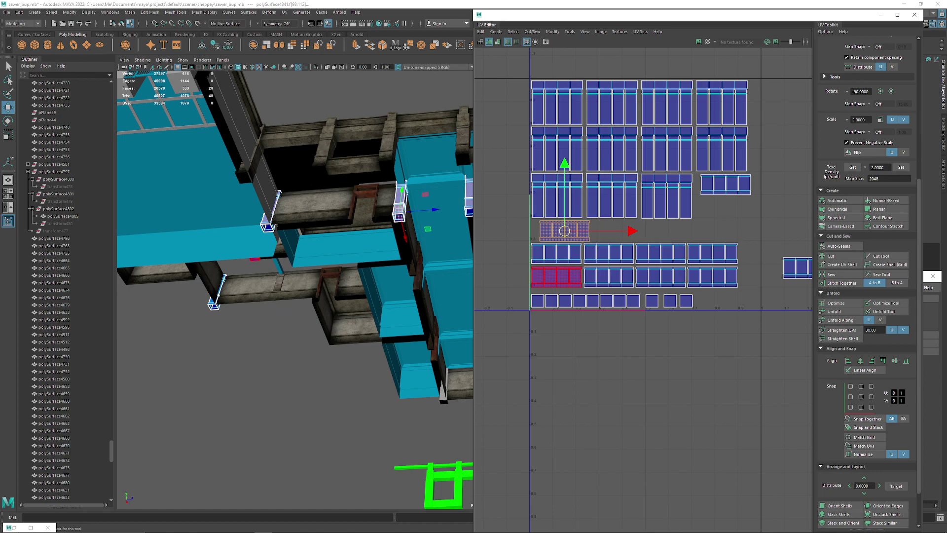
Step: Move the lowest row of short strips down slightly toward the small squares
scroll(551, 271, "up", 3)
left_click_drag(800, 304, 801, 304)
middle_click_drag(800, 304, 768, 299, "alt")
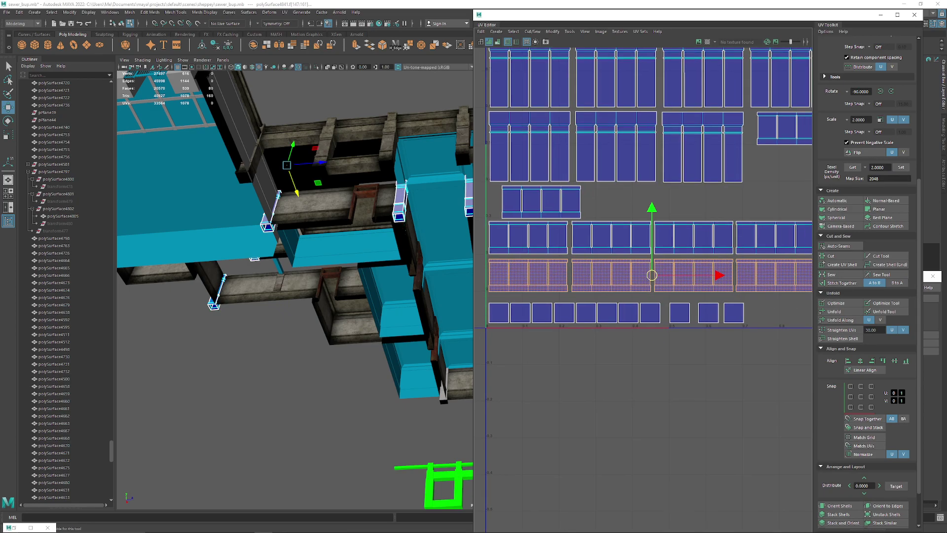
left_click_drag(651, 208, 652, 209)
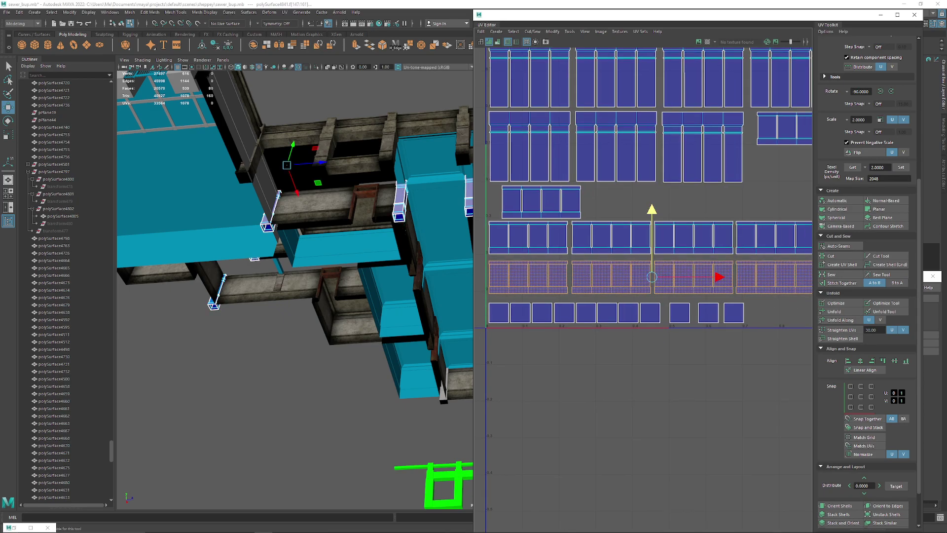
scroll(656, 257, "down", 2)
Step: Spread the columns of the two lower strip rows apart horizontally so that wider gaps separate them
middle_click_drag(656, 256, 579, 263, "alt")
left_click(708, 229)
left_click_drag(708, 230, 666, 283)
left_click_drag(732, 264, 735, 263)
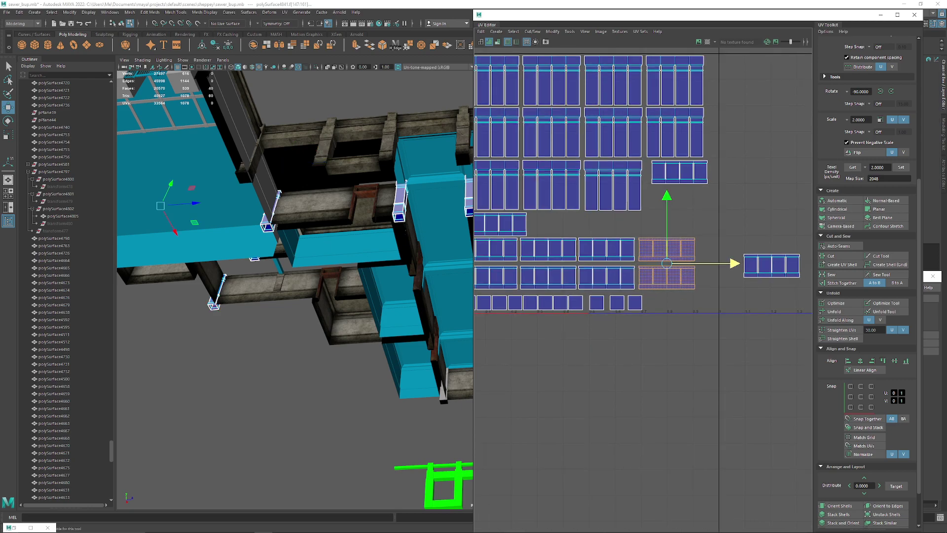
left_click_drag(637, 231, 610, 281, "shift")
left_click_drag(704, 263, 706, 263)
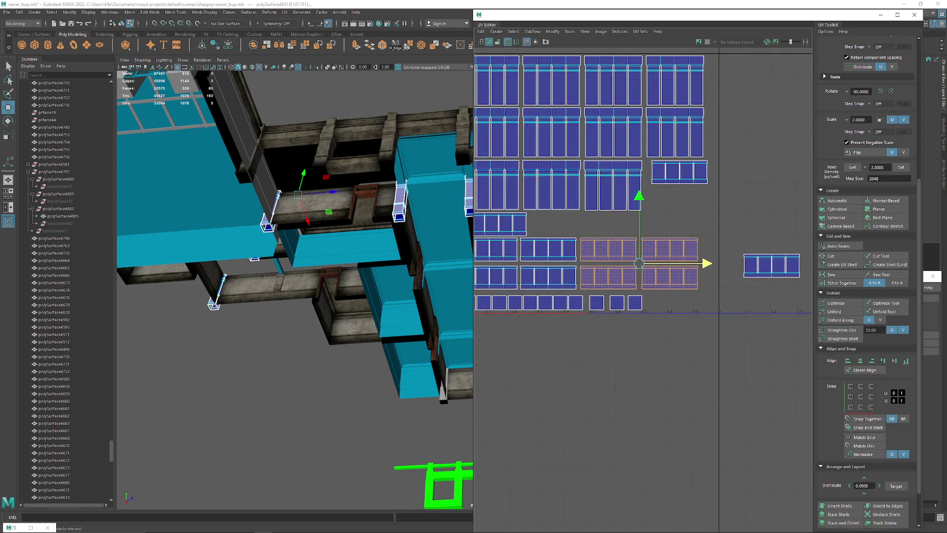
left_click_drag(553, 232, 618, 277, "ctrl+shift")
left_click_drag(677, 264, 680, 263)
left_click(563, 223)
Step: Place the relocated strip above the first strip column and left-align it with the strip below
middle_click_drag(513, 220, 603, 205, "alt")
scroll(603, 205, "up", 3)
left_click_drag(585, 216, 600, 258)
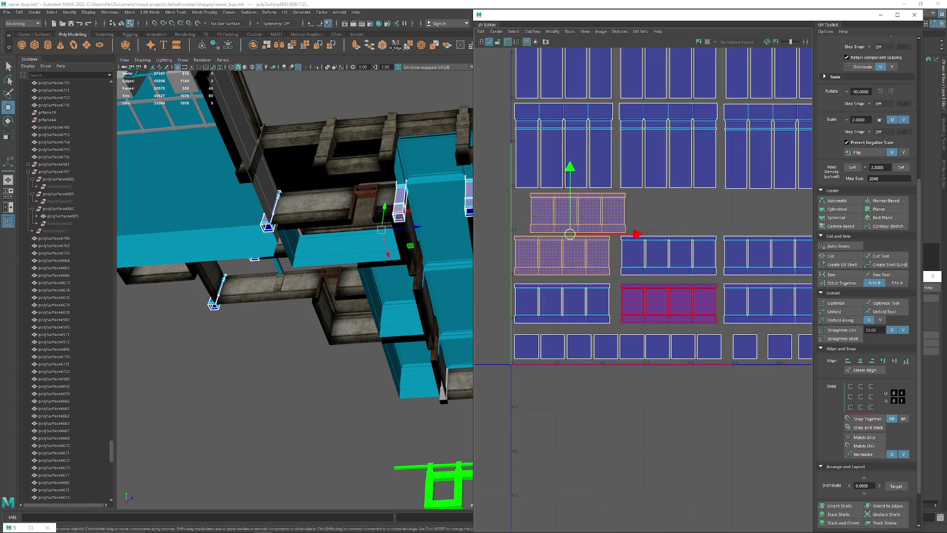
left_click(847, 361)
scroll(668, 302, "down", 3)
middle_click_drag(668, 302, 595, 280, "alt")
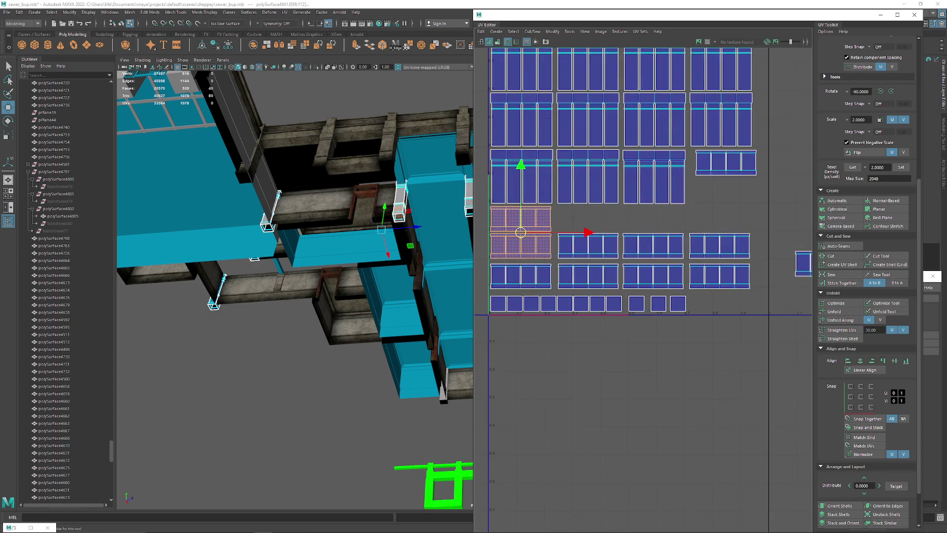
left_click(582, 333)
Step: Move the two complete rows of short strips down slightly toward the square shells
left_click_drag(480, 245, 706, 259)
left_click_drag(761, 268, 762, 269)
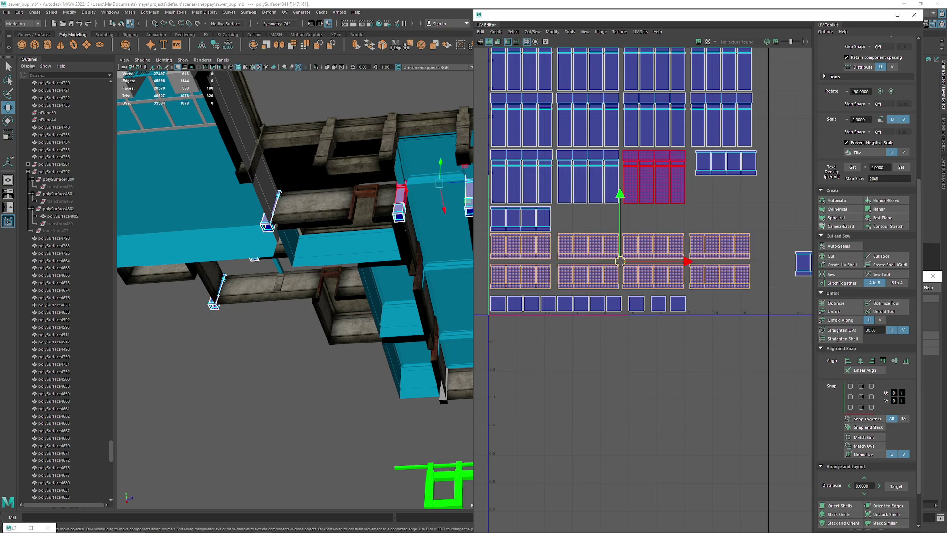
left_click_drag(620, 194, 620, 197)
left_click(587, 219)
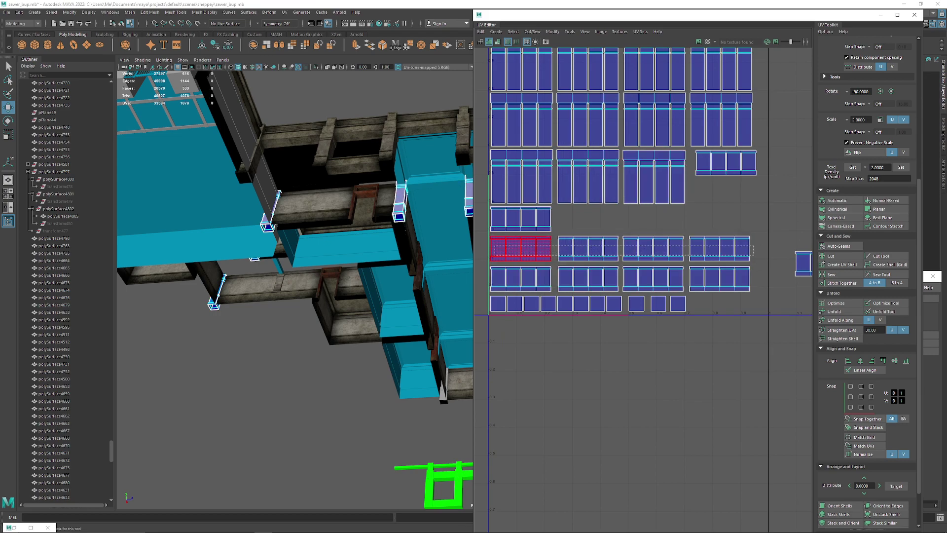
Step: Lower the upper of the two complete strip rows closer to the row beneath it
left_click_drag(494, 246, 494, 246)
left_click(614, 190)
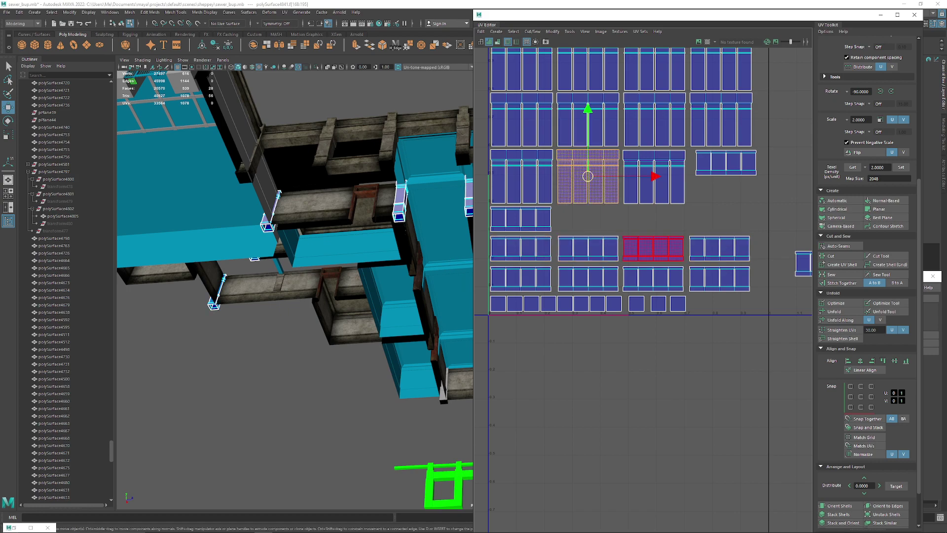
key("ctrl+z")
left_click_drag(620, 190, 621, 193)
left_click(587, 219)
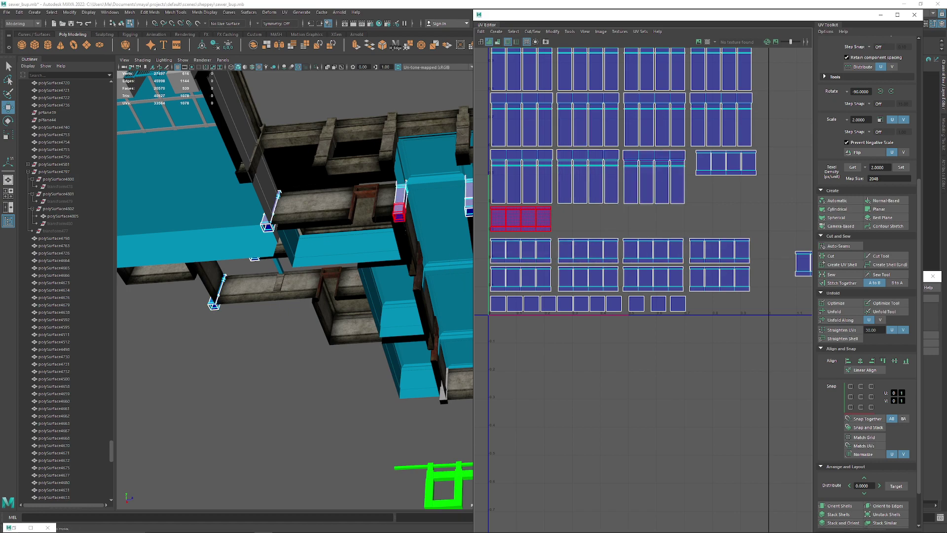
Step: Lower the single strip above the first column slightly and bring the loose outside strip in beside it
left_click(530, 219)
left_click_drag(521, 154, 520, 156)
scroll(522, 158, "down", 3)
middle_click_drag(740, 257, 659, 242, "alt")
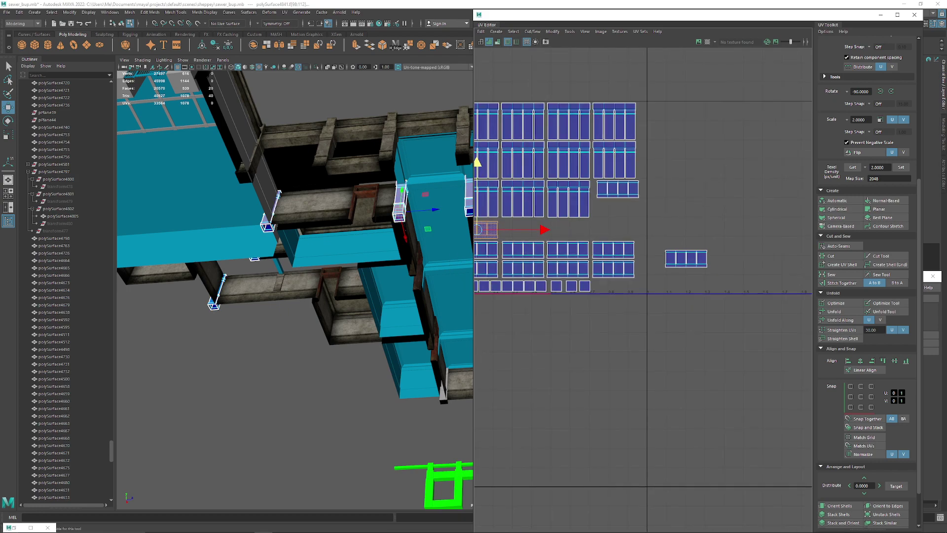
left_click(686, 258)
left_click_drag(686, 259, 526, 228)
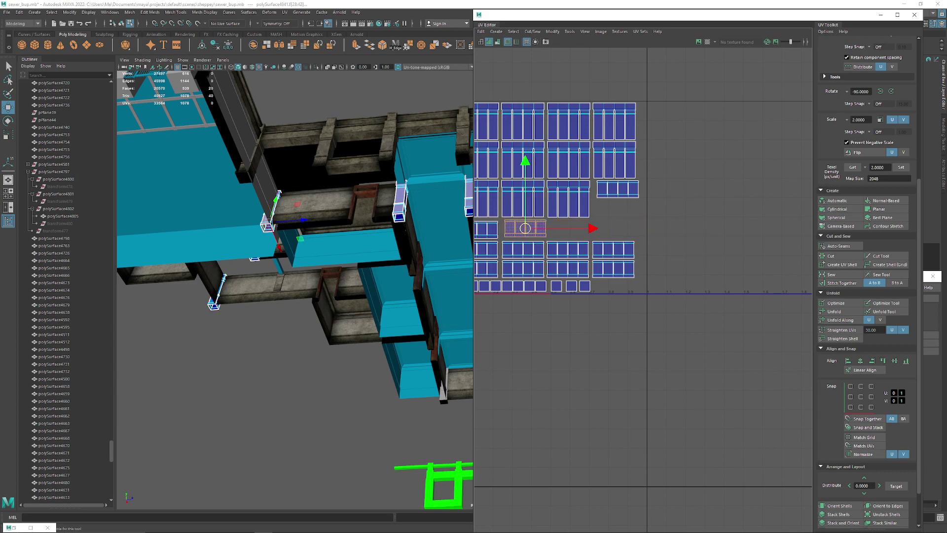
Step: Move the strip remaining beneath the last column's tall shells into the new strip row as its third shell
scroll(526, 227, "down", 6)
scroll(543, 237, "up", 5)
middle_click_drag(543, 237, 494, 206, "alt")
middle_click_drag(603, 211, 672, 233, "alt")
scroll(671, 233, "up", 5)
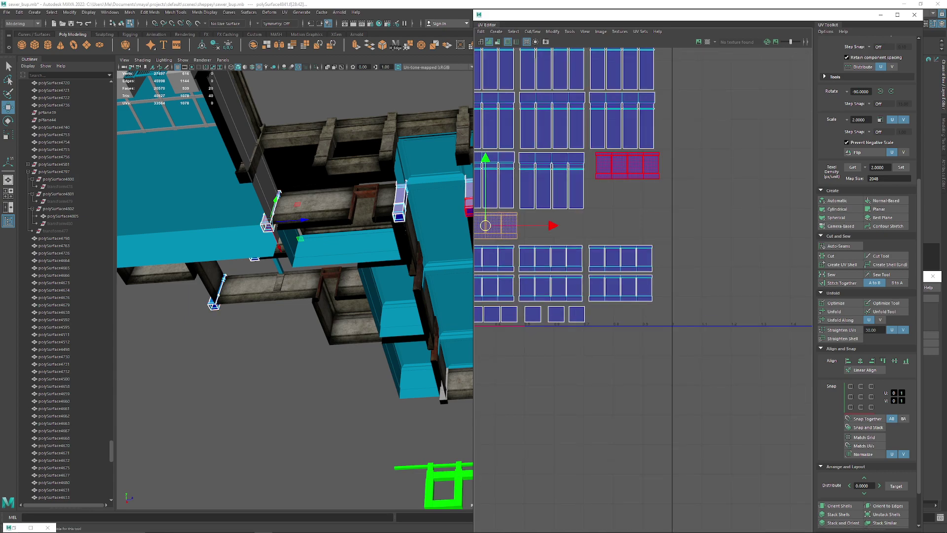
left_click(627, 165)
left_click_drag(627, 96, 627, 157)
left_click_drag(627, 225, 557, 225)
Step: Bottom-align the three strips of the new row
scroll(557, 225, "up", 5)
middle_click_drag(557, 224, 650, 219, "alt")
middle_click_drag(591, 222, 761, 218, "alt")
left_click(711, 218)
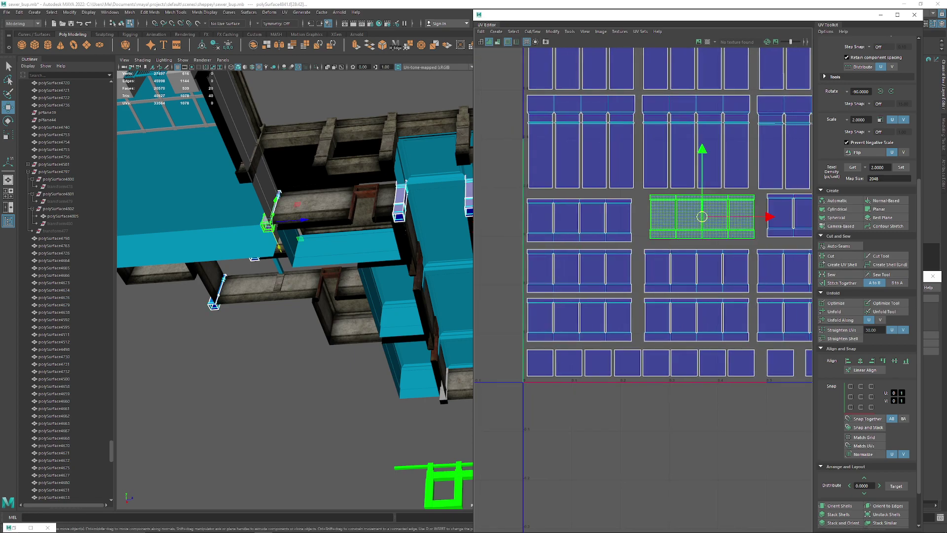
left_click(587, 219, "shift")
left_click(785, 217, "shift")
left_click(906, 360)
Step: Left-align the new row's second and third strips with the strips below them in their columns
middle_click_drag(789, 300, 711, 263, "alt")
left_click(660, 384)
left_click_drag(614, 183, 639, 280)
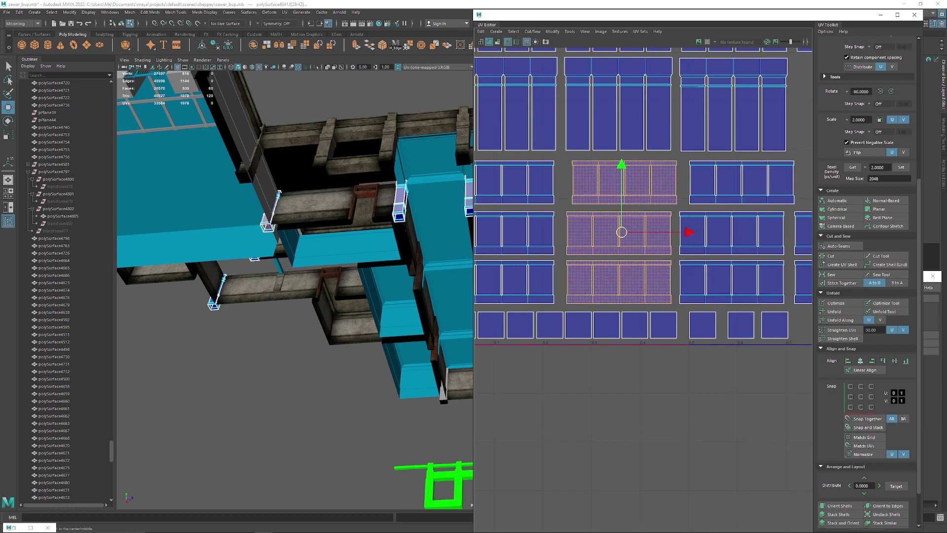
middle_click_drag(755, 237, 653, 229, "alt")
left_click_drag(636, 179, 665, 310)
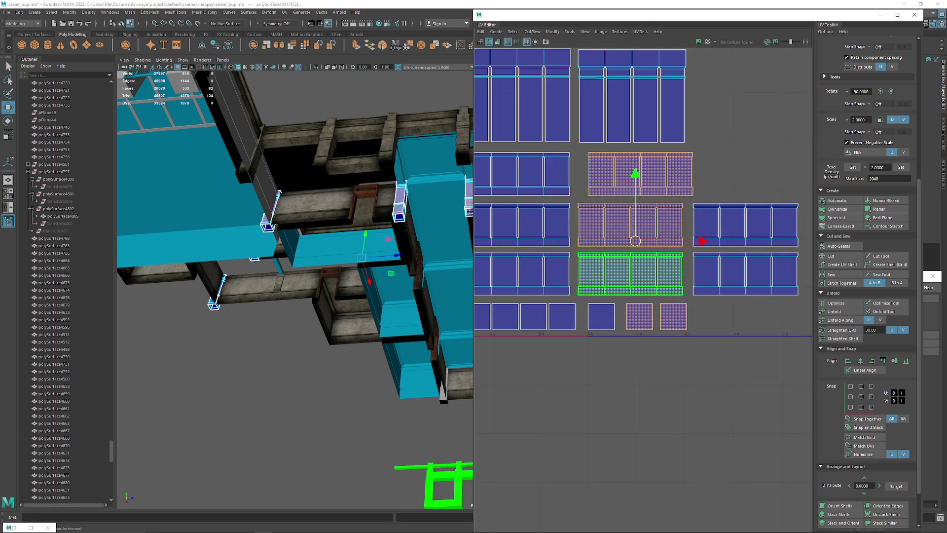
left_click_drag(653, 180, 658, 276)
left_click(848, 360)
left_click(740, 378)
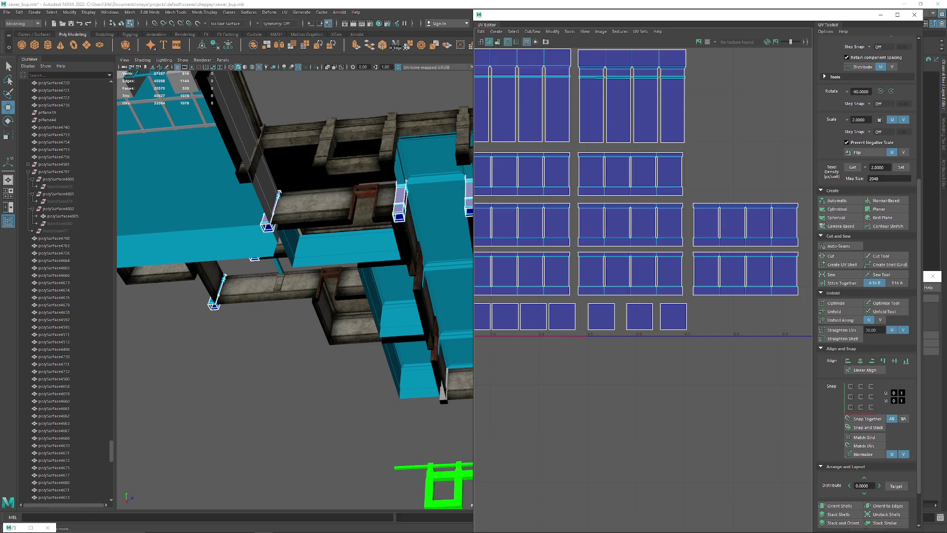
Step: Move the new row of three strips down closer to the strip row beneath it
scroll(678, 336, "down", 6)
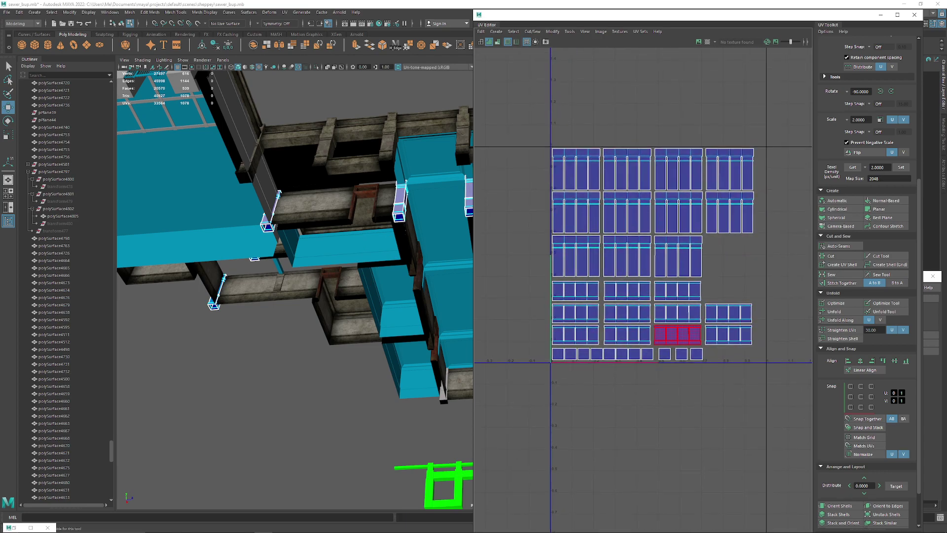
scroll(648, 360, "up", 5)
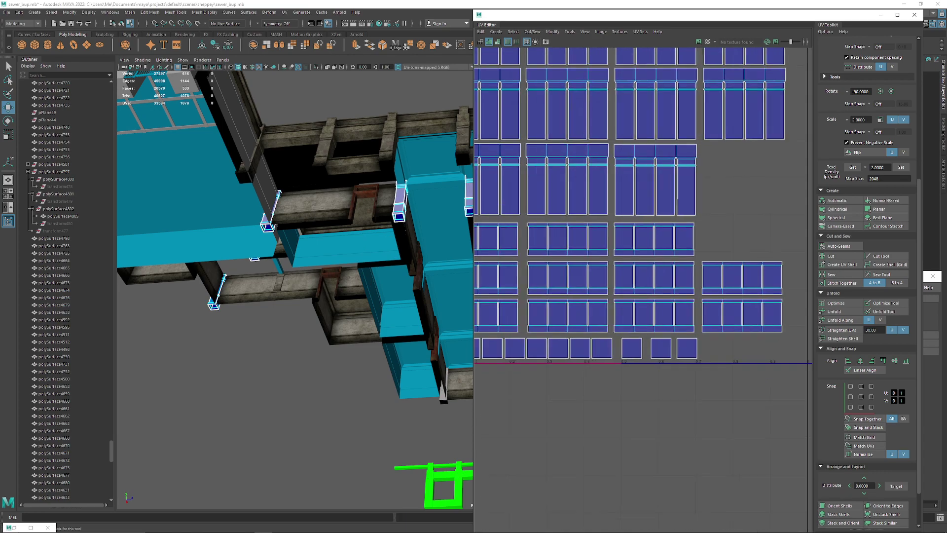
middle_click_drag(772, 277, 789, 308, "alt")
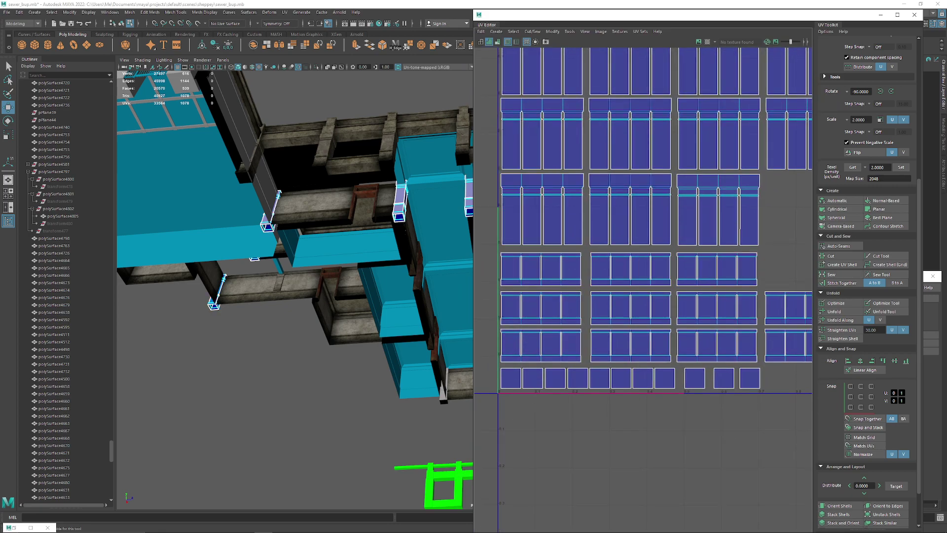
left_click_drag(752, 266, 552, 254)
middle_click_drag(629, 222, 616, 210, "alt")
left_click_drag(615, 189, 616, 191)
scroll(643, 290, "down", 1)
middle_click_drag(553, 296, 557, 333, "alt")
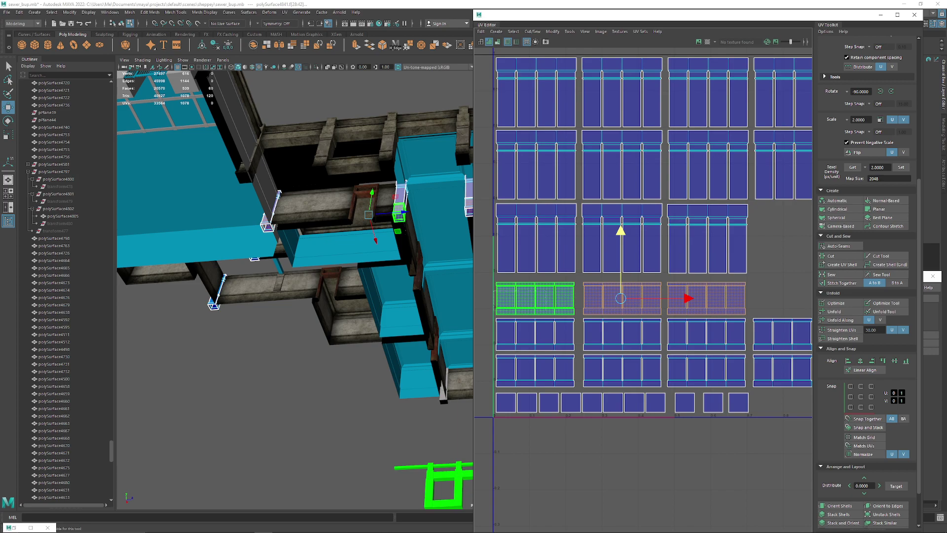
Step: Nudge the three strip rows slightly down, then lower the third row of tall shells toward them to tighten the gap
left_click_drag(494, 290, 806, 376)
left_click_drag(664, 267, 663, 270)
middle_click_drag(683, 242, 674, 300, "alt")
left_click_drag(763, 303, 550, 290)
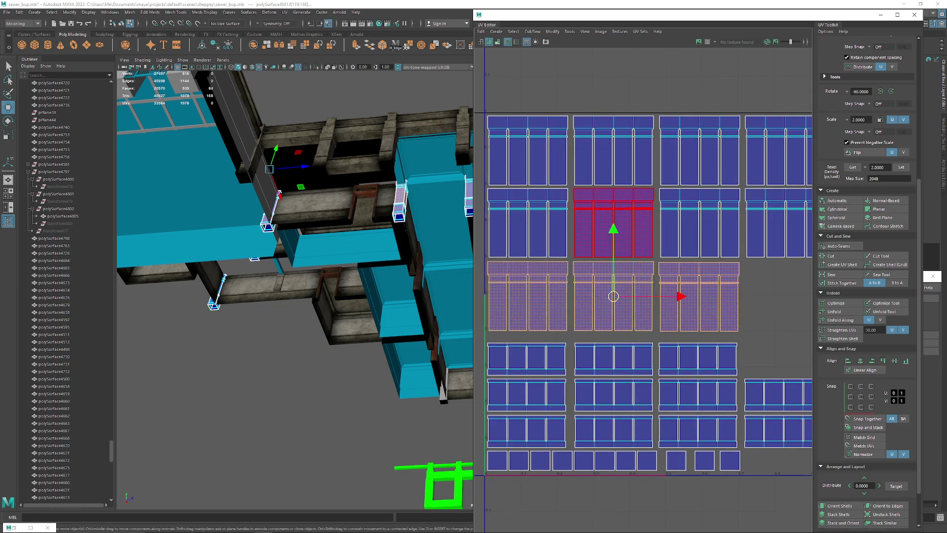
left_click_drag(613, 229, 613, 235)
Step: Nudge the second row of tall shells down to even out its gaps with the rows above and below
middle_click_drag(613, 236, 611, 266, "alt")
left_click_drag(482, 263, 754, 272)
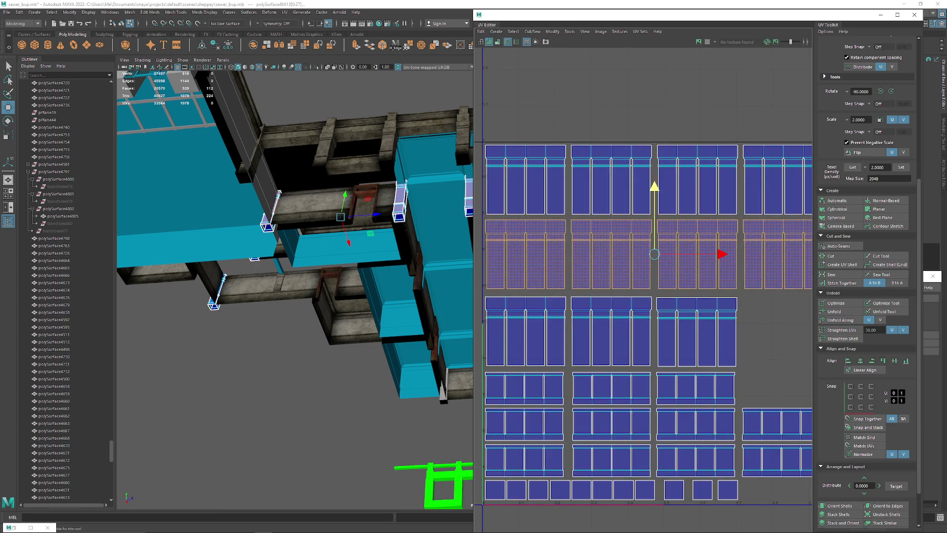
left_click_drag(654, 212, 654, 213)
scroll(654, 213, "down", 2)
middle_click_drag(676, 316, 660, 254, "alt")
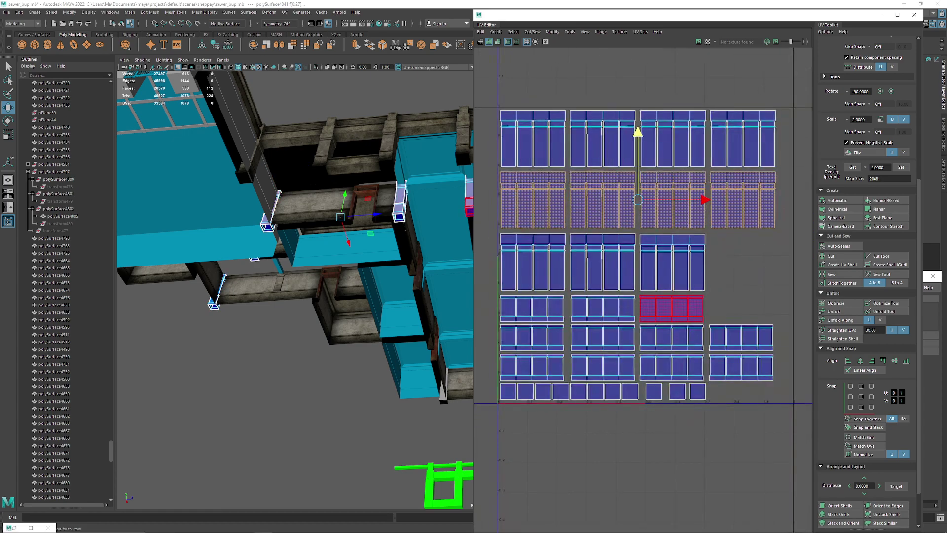
left_click(734, 286)
middle_click_drag(734, 286, 733, 291, "alt")
left_click(668, 313)
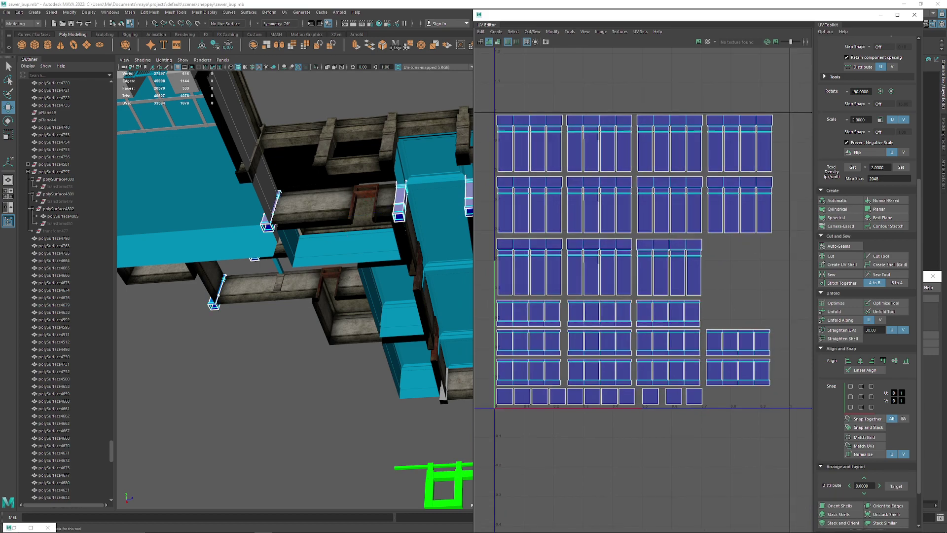
Step: Nudge overlapping groups of tall-shell and strip rows slightly up to equalize the vertical gaps between all rows
left_click_drag(499, 255, 772, 367)
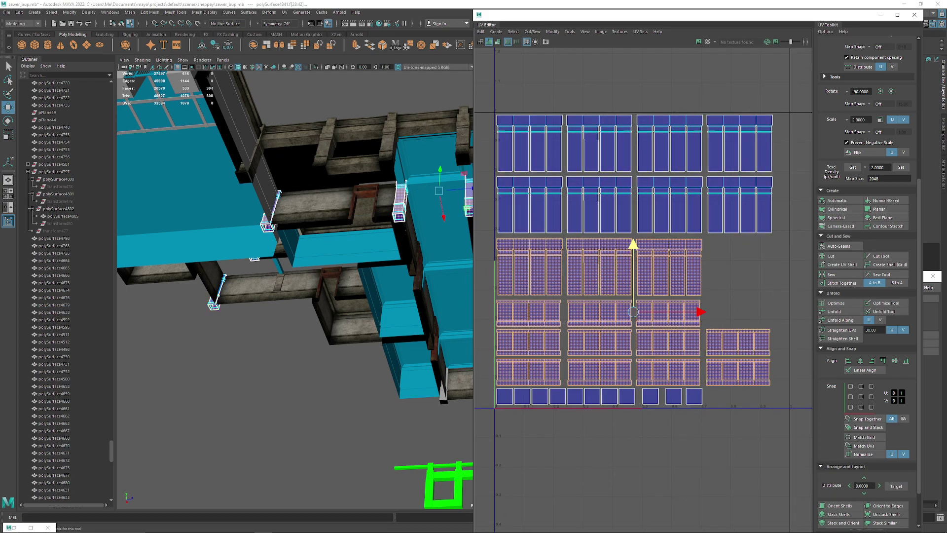
left_click_drag(633, 245, 633, 243)
left_click_drag(485, 218, 778, 343)
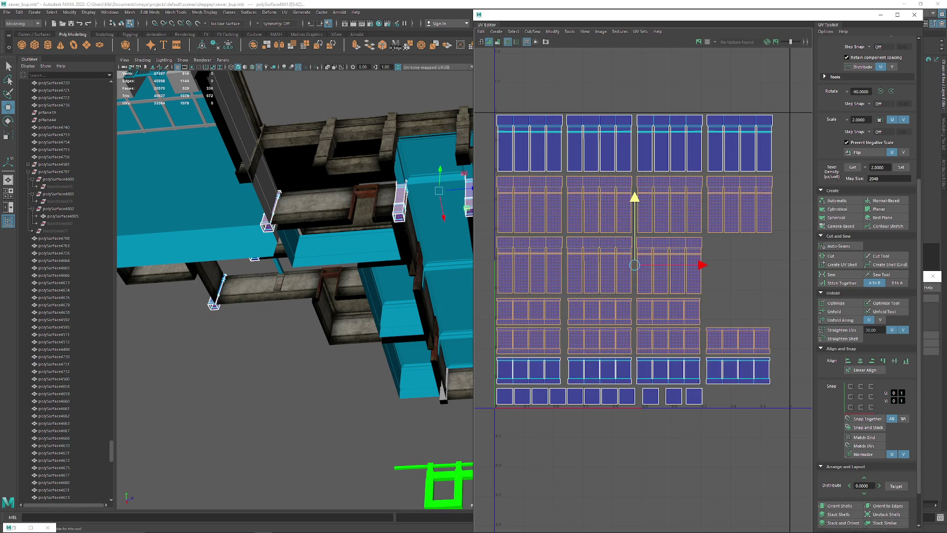
left_click_drag(634, 198, 634, 198)
left_click(485, 211)
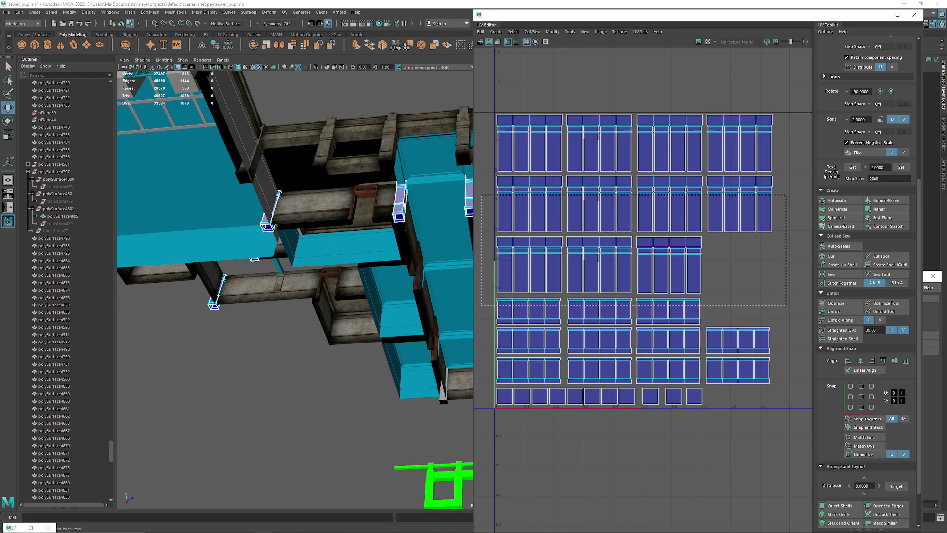
left_click_drag(786, 306, 537, 244)
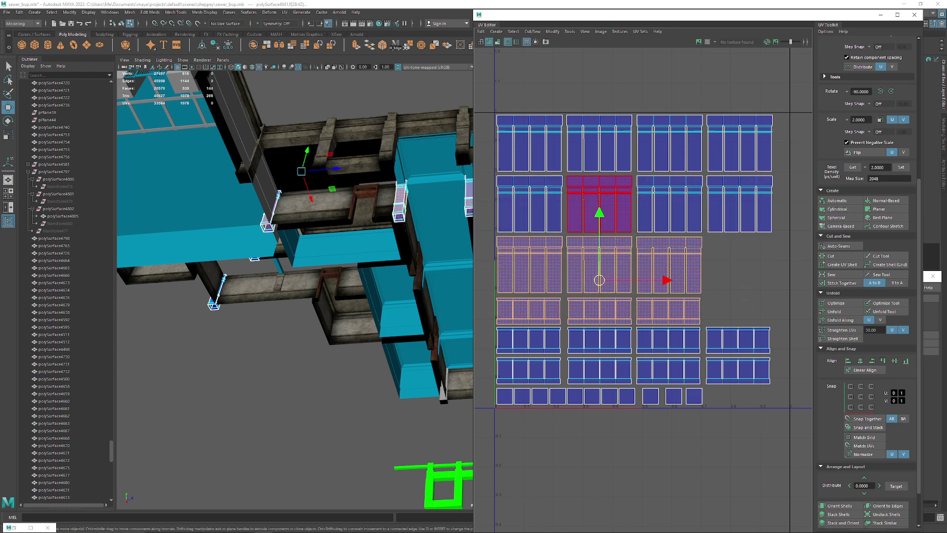
left_click_drag(599, 213, 599, 212)
left_click(725, 393)
scroll(702, 378, "down", 3)
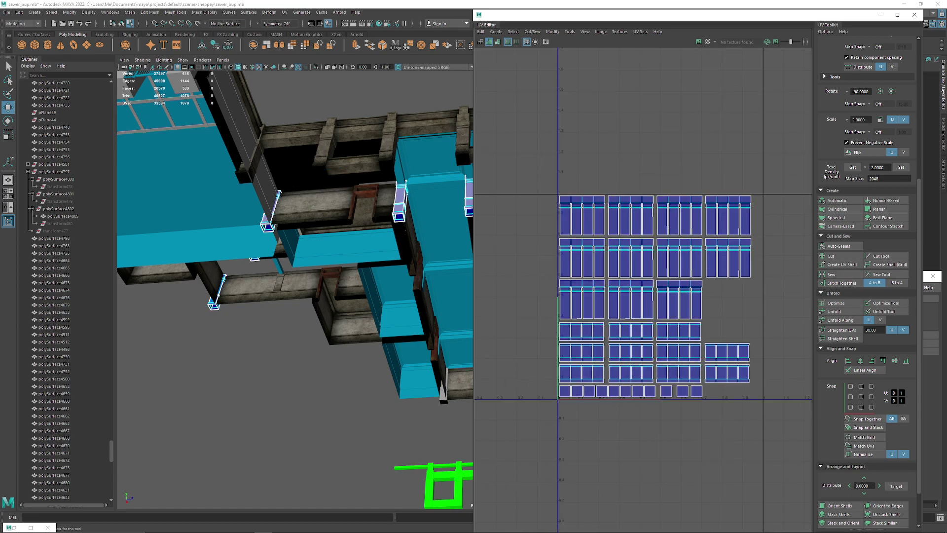
Step: Turn off the shaded UV display and minimize the UV Editor
left_click_drag(296, 256, 320, 296, "alt")
middle_click_drag(321, 296, 268, 361, "alt")
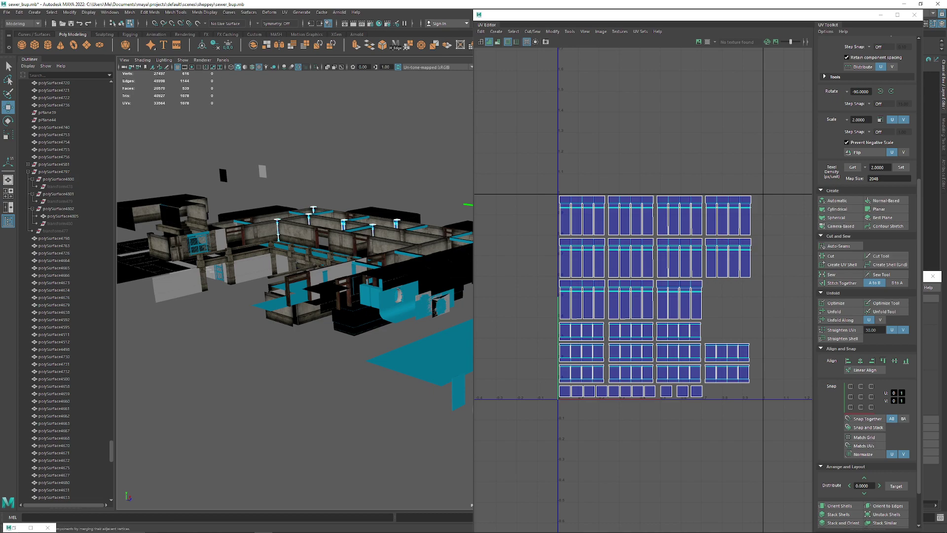
left_click(481, 42)
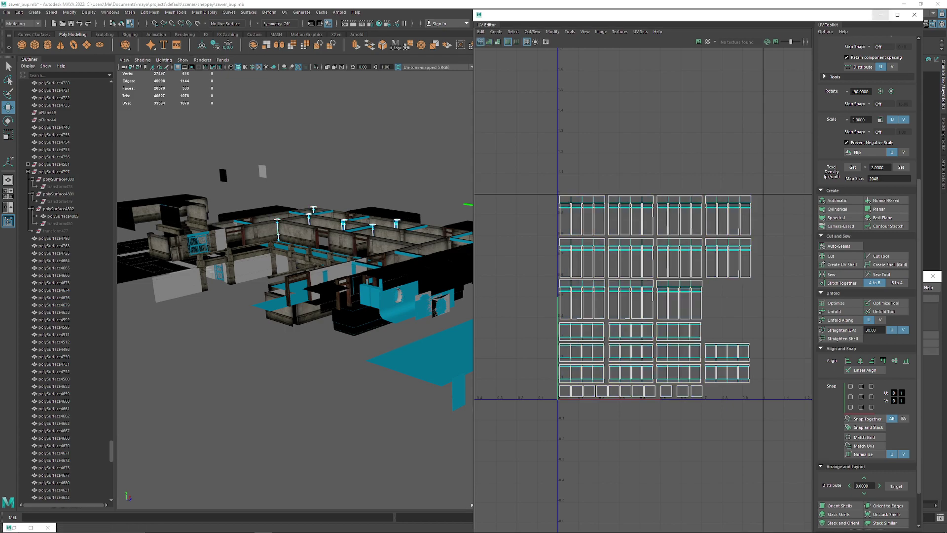
left_click(880, 15)
left_click_drag(557, 237, 365, 198, "alt")
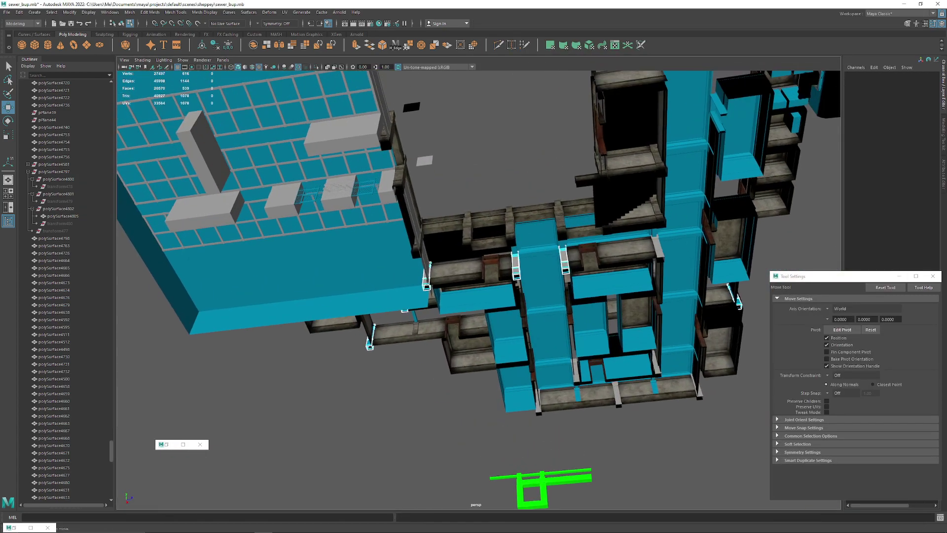
Step: Return the combined pillar mesh to object mode and delete its construction history
scroll(479, 290, "up", 5)
right_click_drag(567, 244, 604, 210)
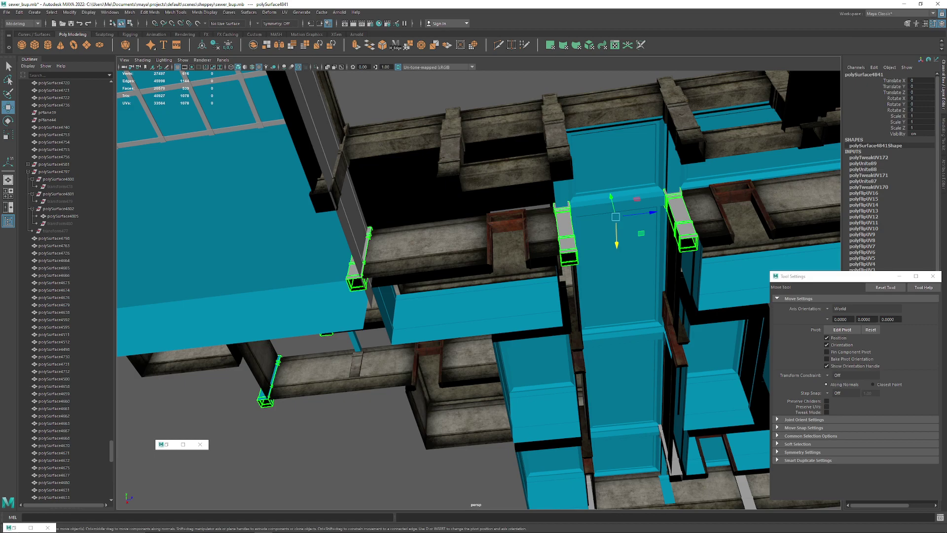
left_click(503, 88)
left_click(682, 217)
left_click_drag(636, 217, 572, 365, "alt")
scroll(542, 306, "down", 5)
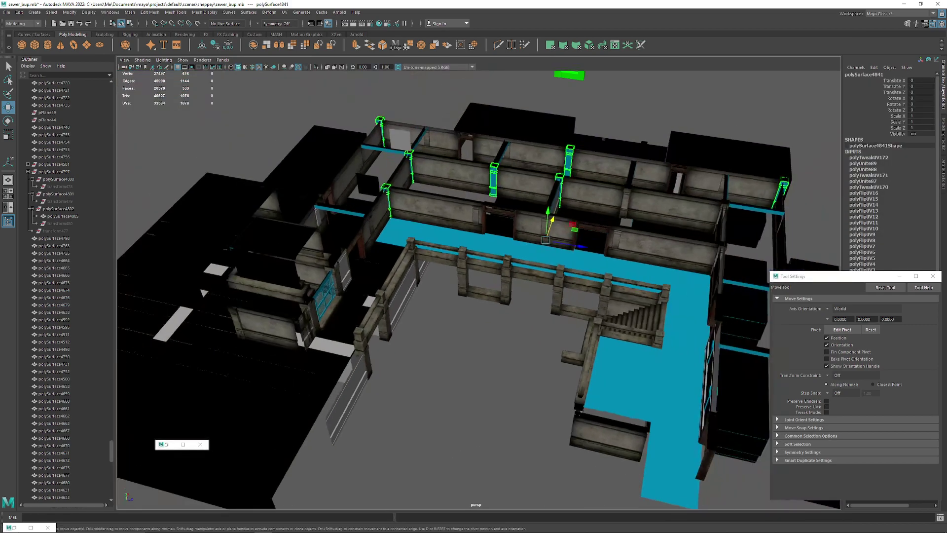
left_click_drag(542, 306, 535, 289, "alt")
key("ctrl+z")
key("ctrl+z")
key("ctrl+z")
key("ctrl+z")
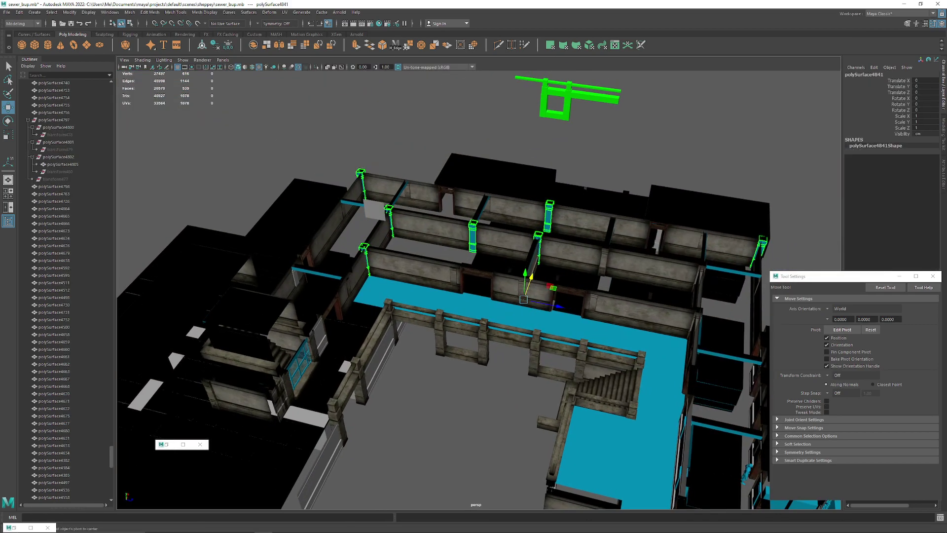
key("ctrl+z")
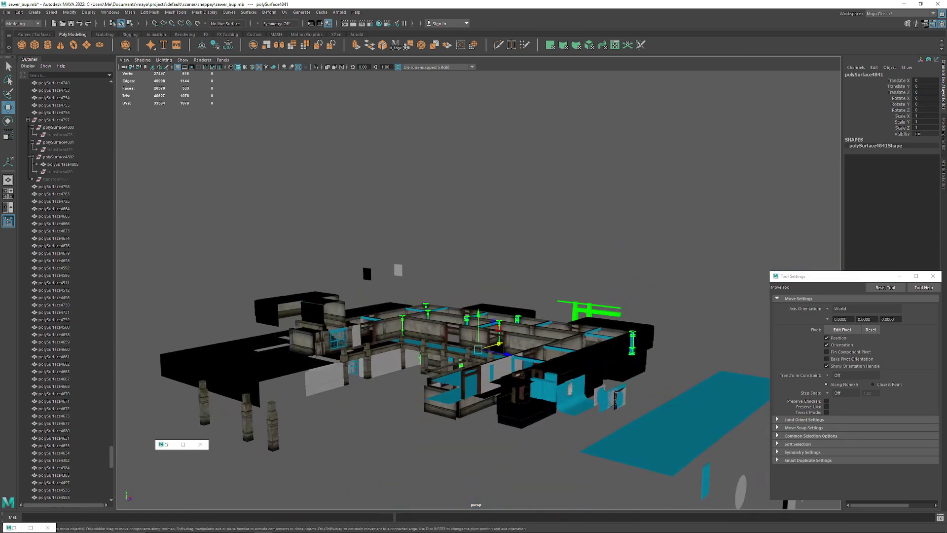
Step: Duplicate the combined pillar mesh and raise the copy straight up, well above the building
key("ctrl+z")
key("ctrl+z")
key("ctrl+z")
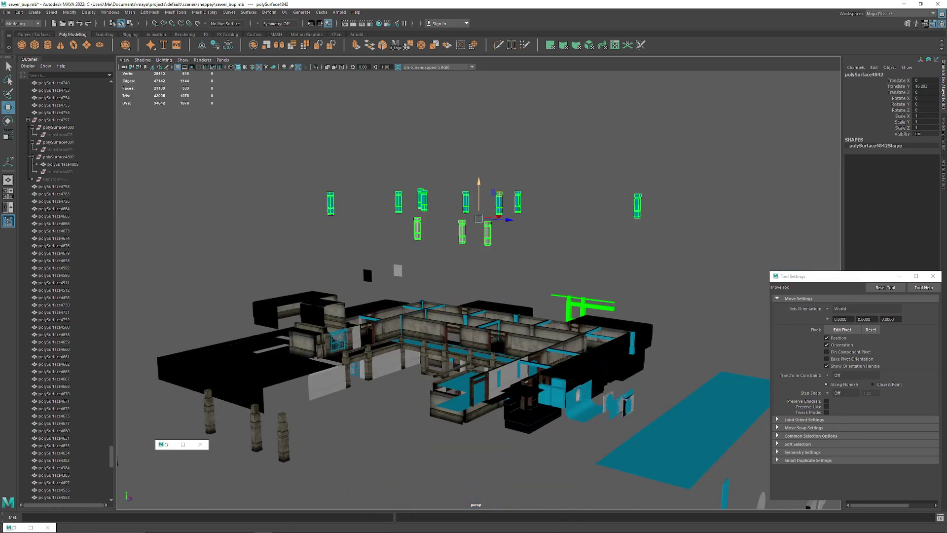
key("ctrl+z")
key("ctrl+z")
key("ctrl+z")
key("ctrl+z")
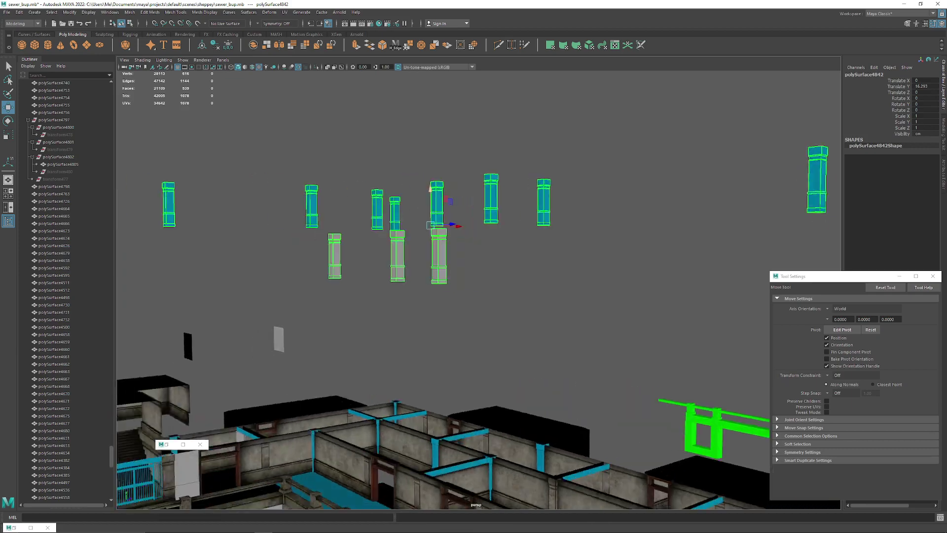
Step: Delete the two small planes floating between the raised pillar copy and the building
key("ctrl+z")
key("ctrl+z")
key("ctrl+z")
key("ctrl+z")
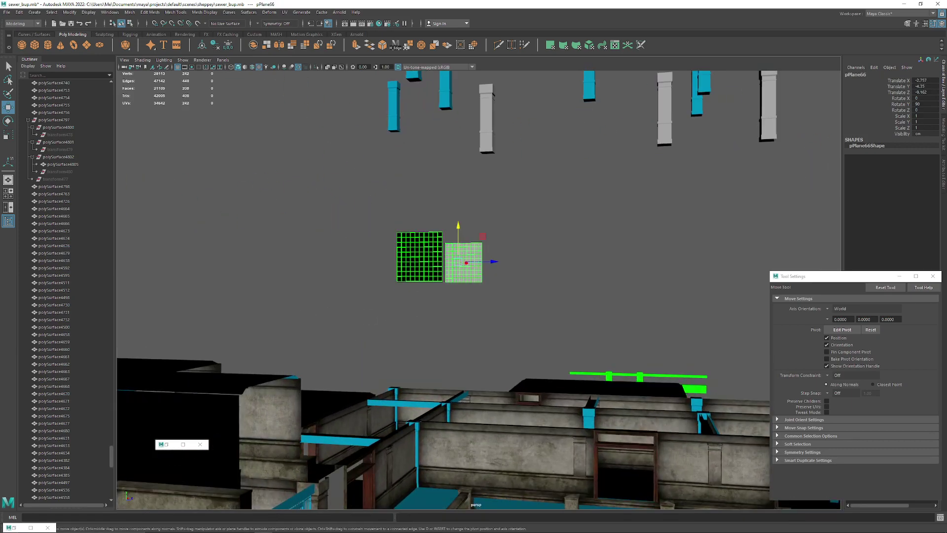
key("ctrl+z")
key("ctrl+z")
key("ctrl+z")
key("ctrl+z")
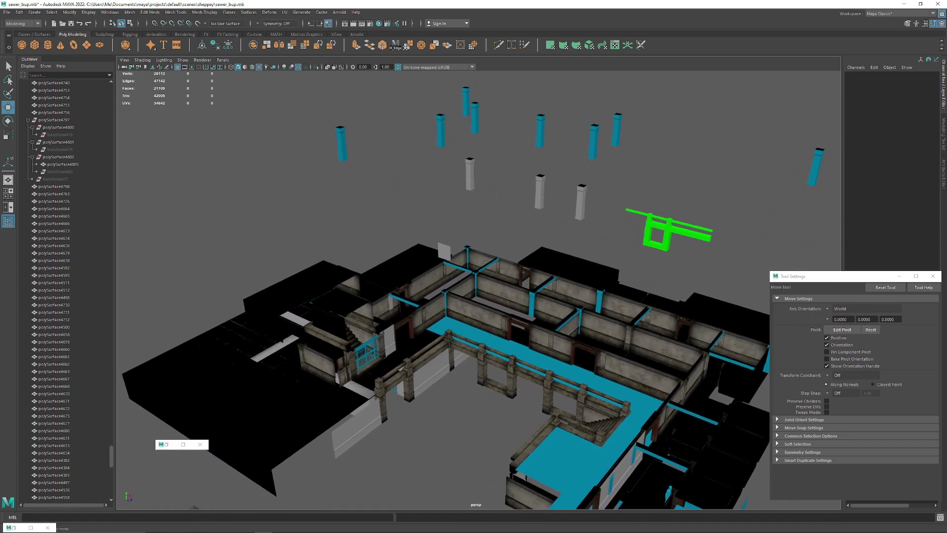
key("ctrl+z")
key("ctrl+z")
key("ctrl+z")
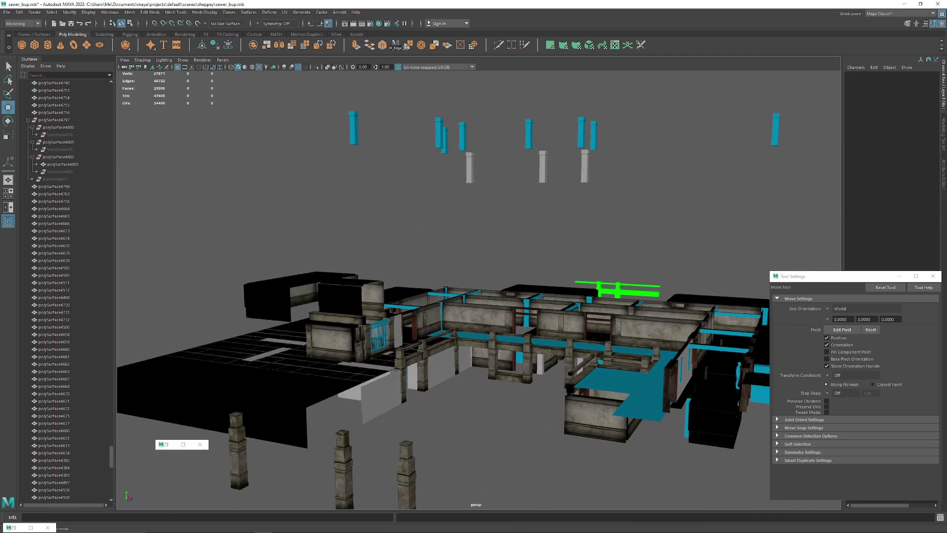
Step: Assign the existing ambient occlusion material to the raised copy of the pillars
key("ctrl+z")
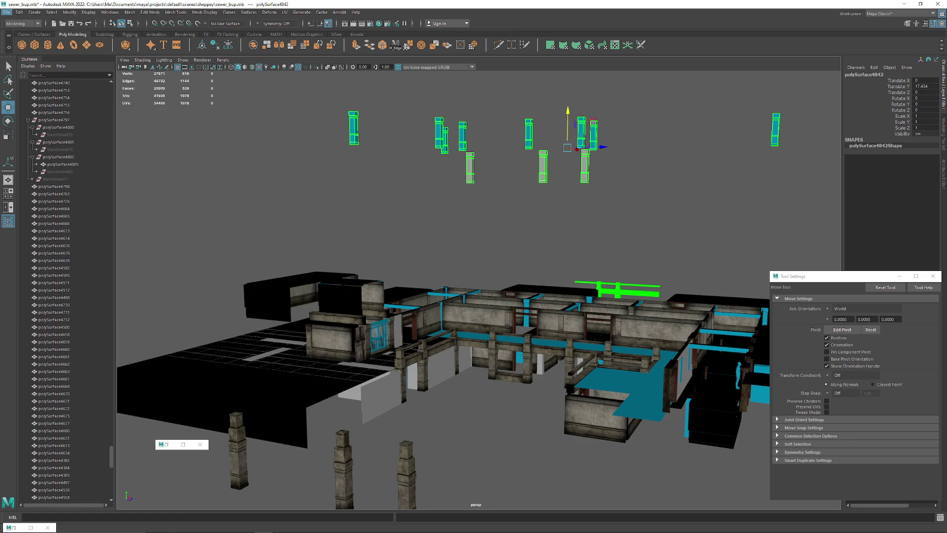
left_click(6, 11)
middle_click_drag(473, 276, 421, 302, "alt")
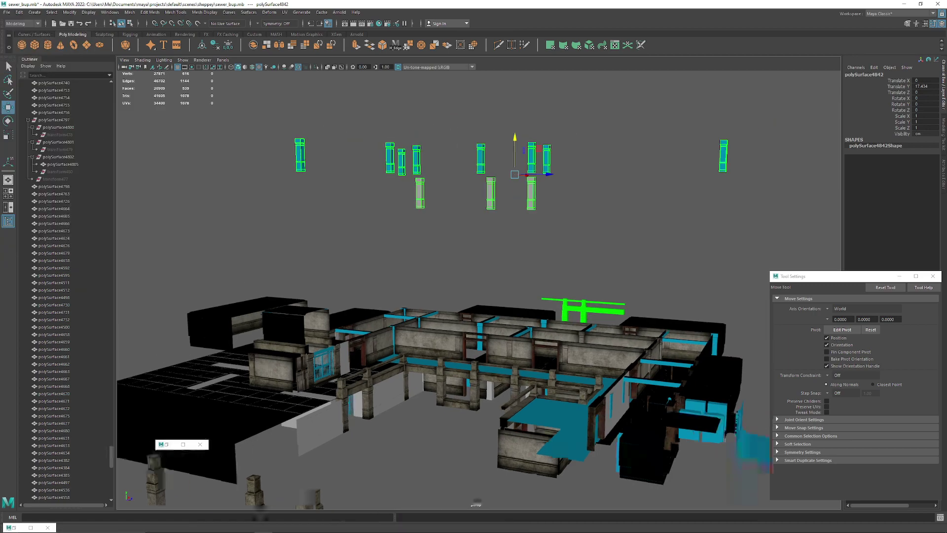
middle_click_drag(530, 192, 446, 218, "alt")
right_click(446, 218)
mouse_move(445, 423)
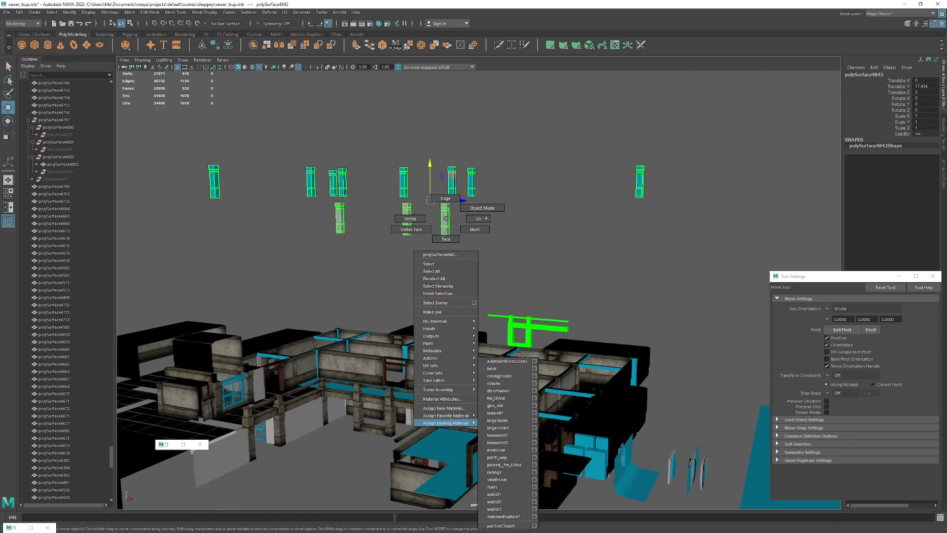
left_click(506, 361)
Step: Inspect the raised pillar copy's material in the scene and its shell layout in the UV Editor
left_click_drag(493, 315, 621, 306, "alt")
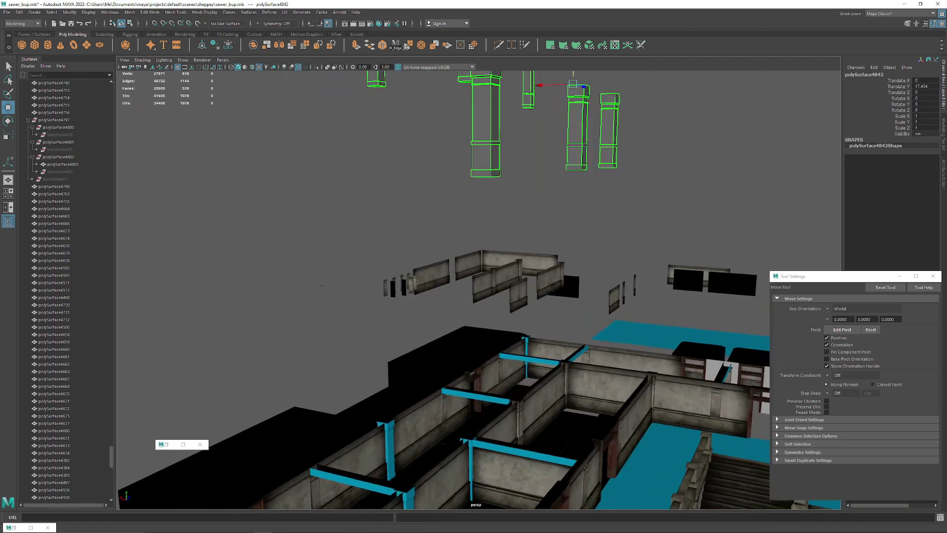
middle_click_drag(622, 306, 581, 424, "alt")
left_click(166, 445)
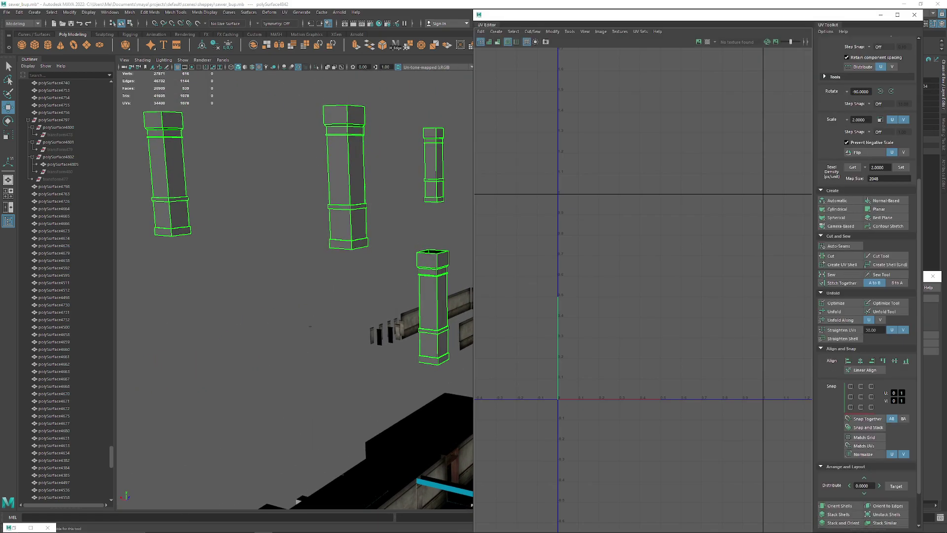
left_click_drag(276, 296, 217, 301, "alt")
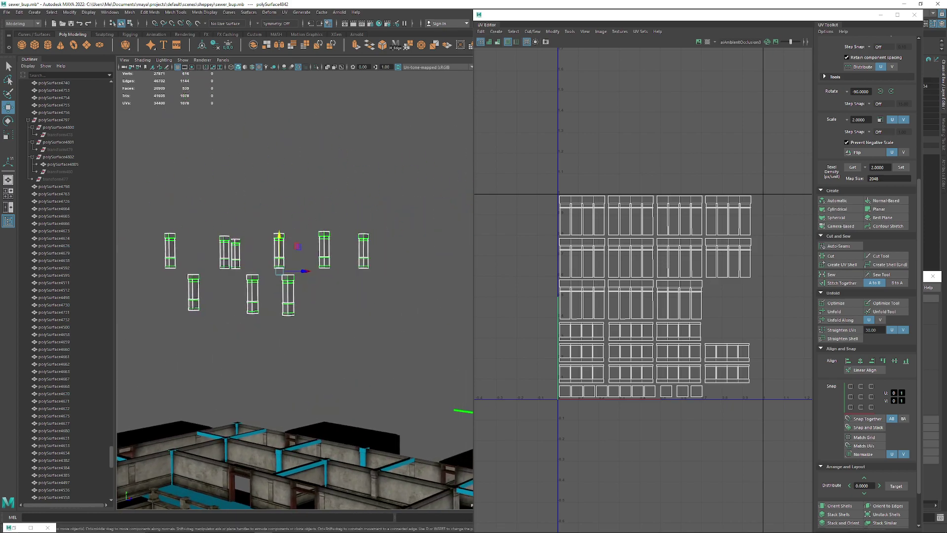
left_click(881, 15)
left_click_drag(444, 266, 375, 295, "alt")
middle_click_drag(346, 346, 523, 249, "alt")
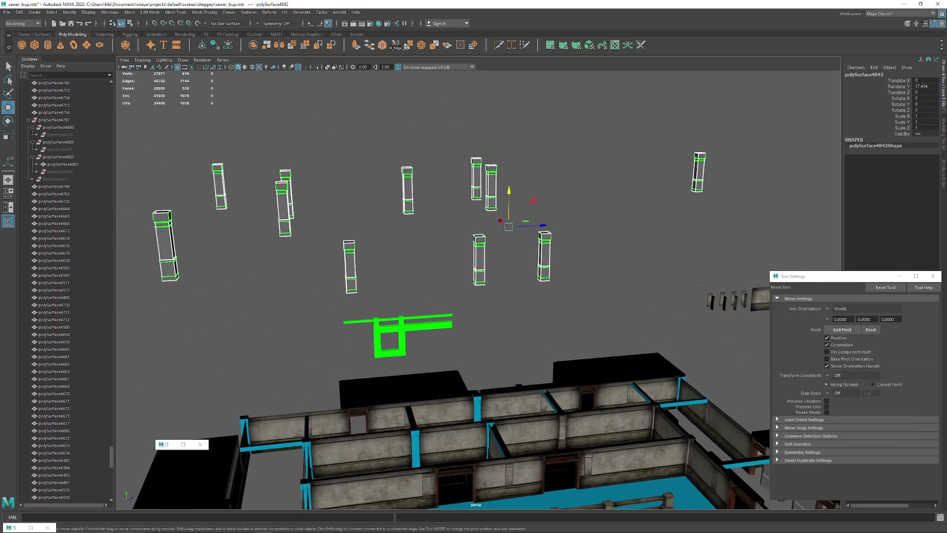
Step: Deselect the pillars and save the scene
left_click(523, 249)
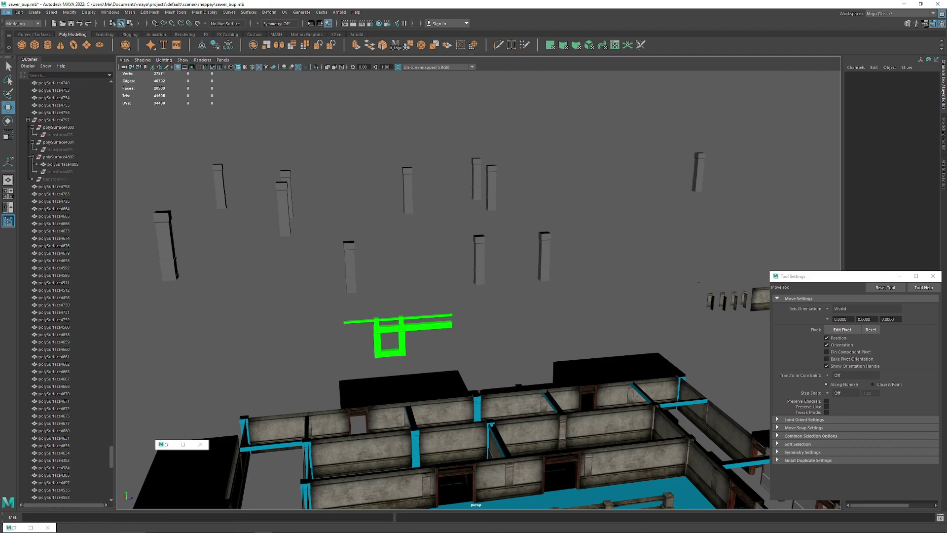
left_click(7, 12)
left_click(26, 41)
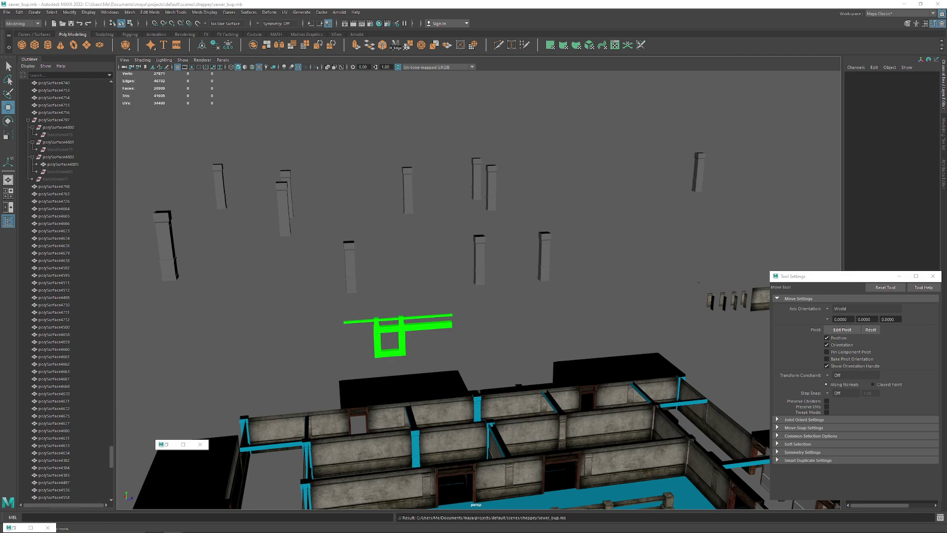
Step: Create a polygon plane and snap it to the base of one of the raised pillars
left_click(544, 258)
left_click_drag(544, 258, 439, 247, "alt")
left_click(335, 163)
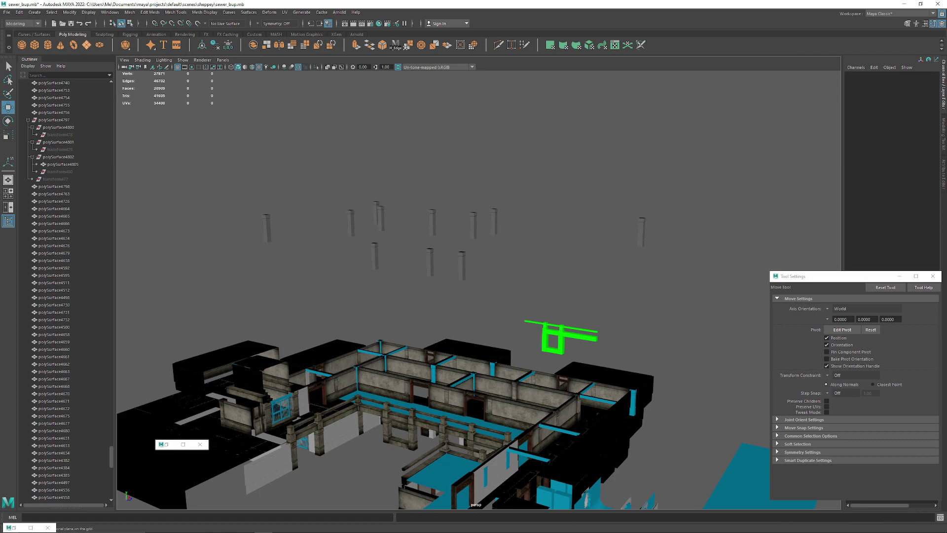
left_click(87, 44)
left_click_drag(375, 257, 532, 276, "alt")
scroll(532, 277, "down", 4)
scroll(532, 276, "up", 4)
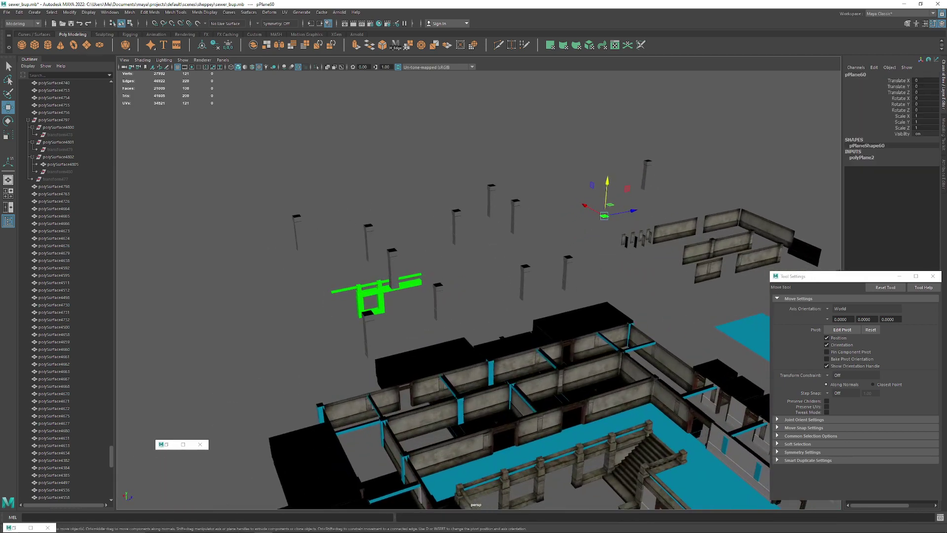
key("v")
left_click_drag(605, 215, 463, 337)
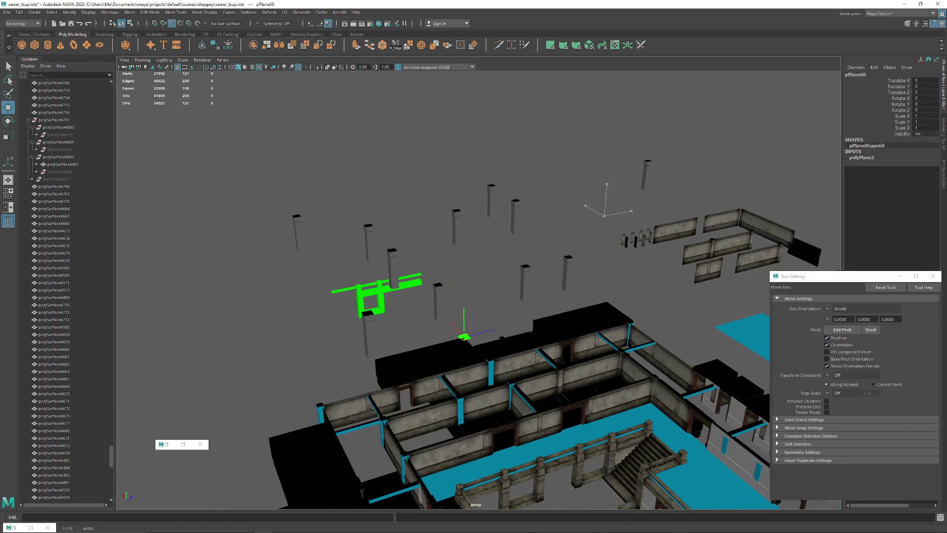
Step: Isolate the raised pillars together with the new plane in the viewport
left_click_drag(520, 297, 390, 237, "alt")
left_click(418, 183, "shift")
key("ctrl+1")
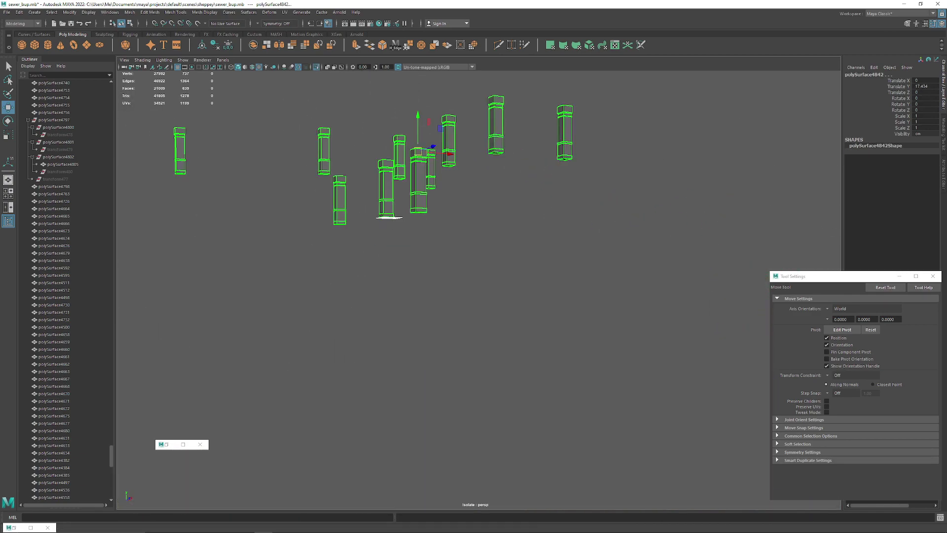
key("f")
Step: Scale the ground plane to about 3.1 × 4.2 × 16.3 so it forms a long strip beneath the row of three pillars
left_click(418, 184)
left_click(497, 263)
left_click_drag(497, 264, 513, 301, "alt")
key("r")
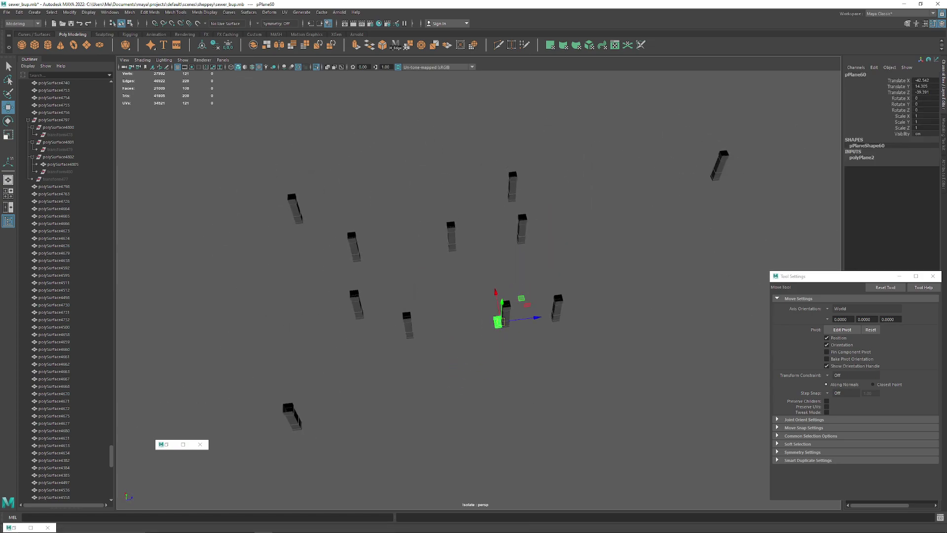
left_click_drag(484, 237, 587, 354, "alt")
left_click_drag(587, 354, 443, 323, "alt")
middle_click_drag(443, 323, 509, 296, "alt")
scroll(509, 297, "up", 4)
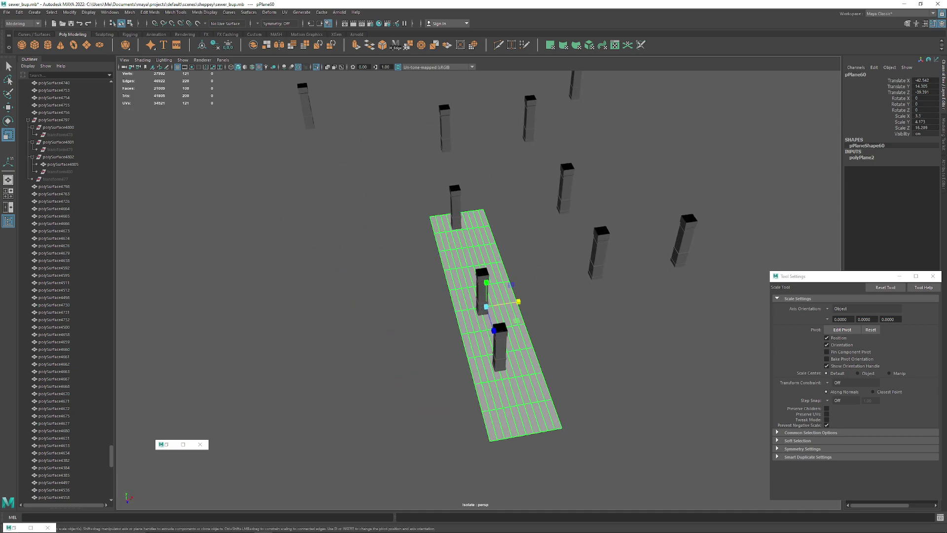
Step: Shift the strip plane slightly along X to centre it beneath the row of three pillars, and deselect it
key("w")
left_click_drag(516, 301, 511, 302)
left_click(567, 316)
left_click_drag(567, 315, 666, 276, "alt")
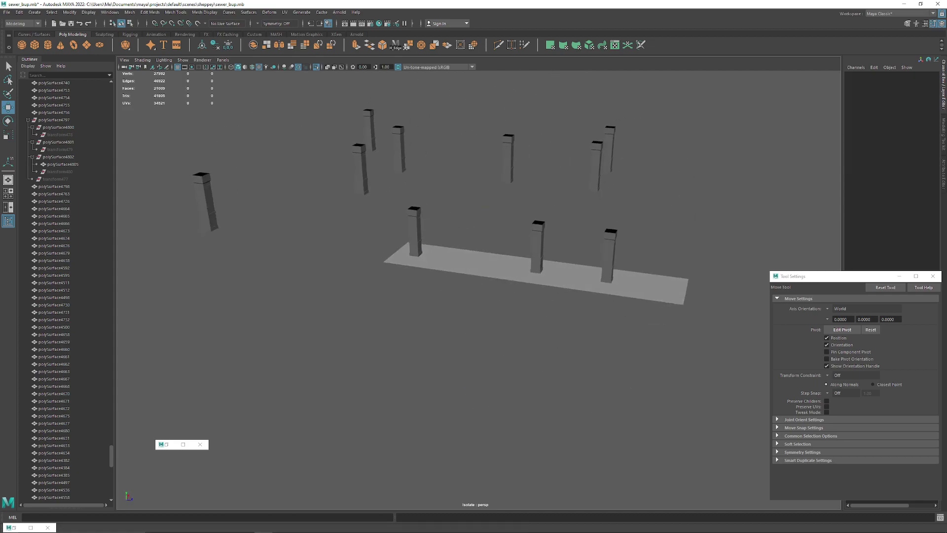
middle_click_drag(568, 276, 576, 309, "alt")
left_click(577, 309)
left_click_drag(577, 310, 573, 280, "alt")
middle_click_drag(573, 280, 568, 320, "alt")
left_click_drag(568, 321, 548, 323, "alt")
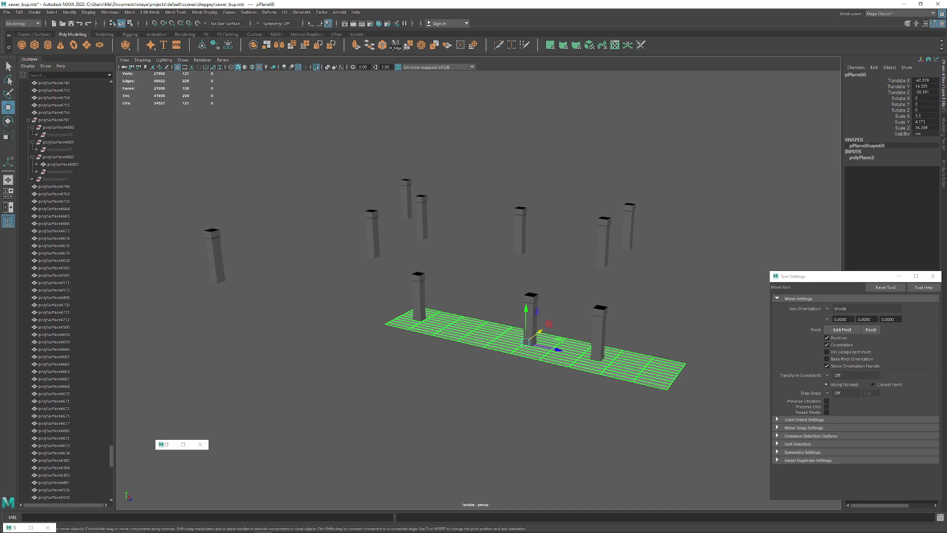
left_click_drag(380, 283, 685, 395)
middle_click_drag(685, 395, 678, 388, "alt")
left_click(678, 395)
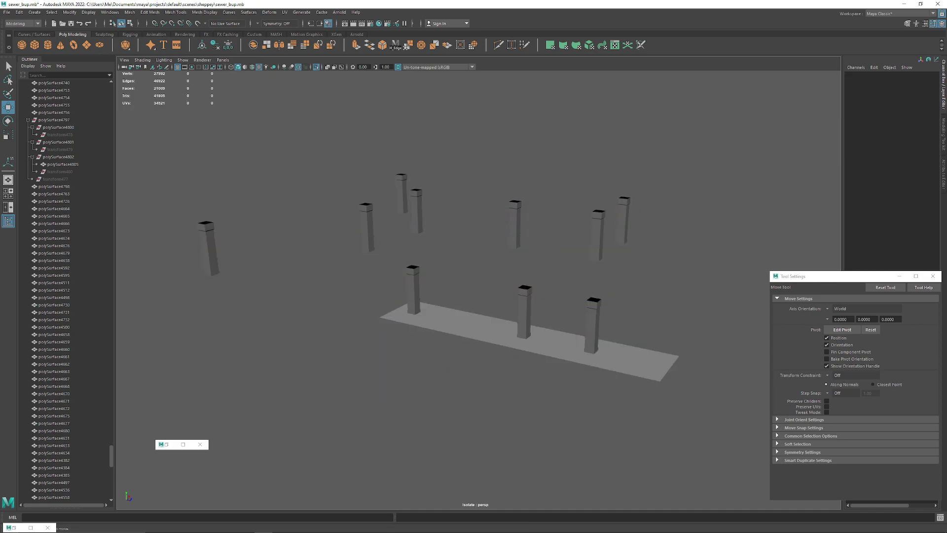
left_click(592, 326)
left_click_drag(593, 326, 614, 289, "alt")
right_click_drag(414, 285, 384, 285)
left_click_drag(423, 269, 700, 401, "alt")
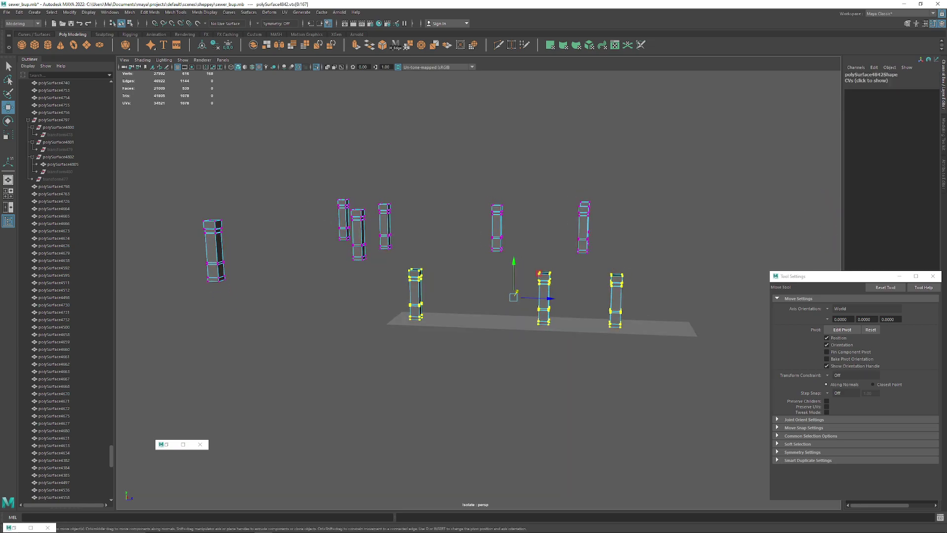
key("f")
key("ctrl+z")
key("ctrl+z")
key("ctrl+z")
key("ctrl+z")
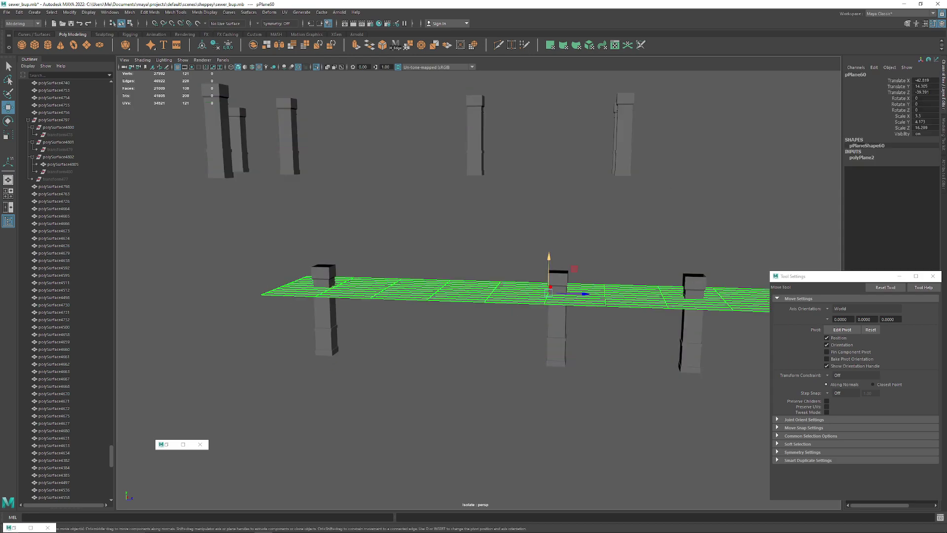
key("ctrl+z")
key("ctrl+z")
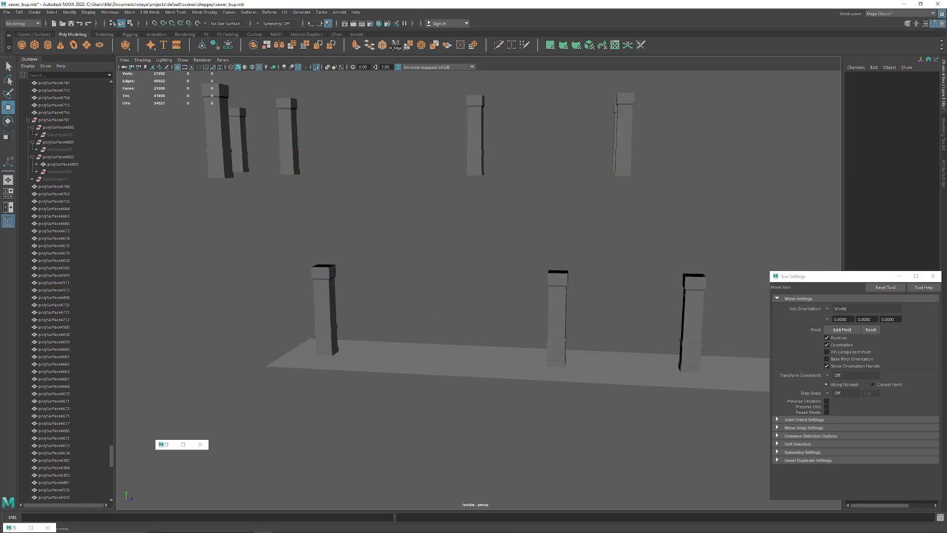
key("ctrl+z")
key("ctrl+z")
key("ctrl+z")
key("ctrl+z")
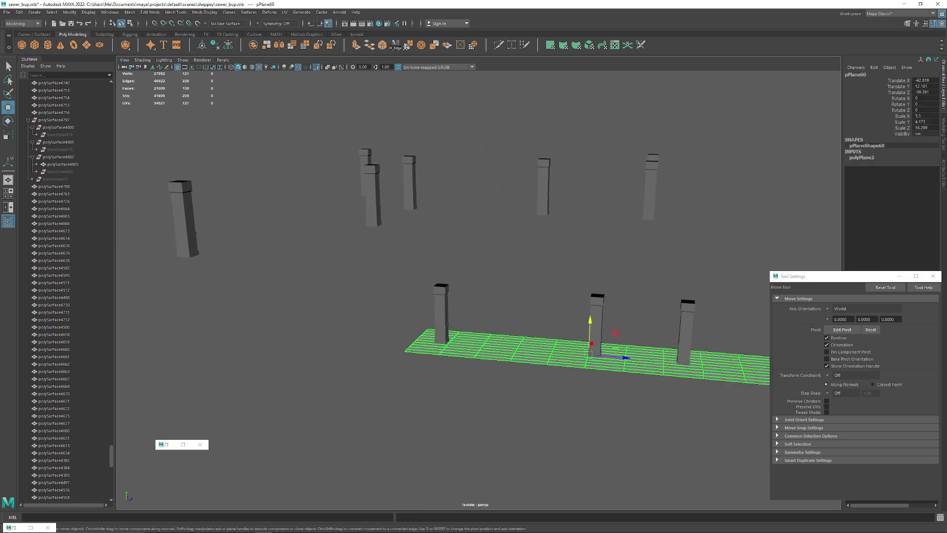
key("ctrl+z")
Step: Duplicate the strip plane and snap the copy vertically to the tops of the three pillars
key("ctrl+d")
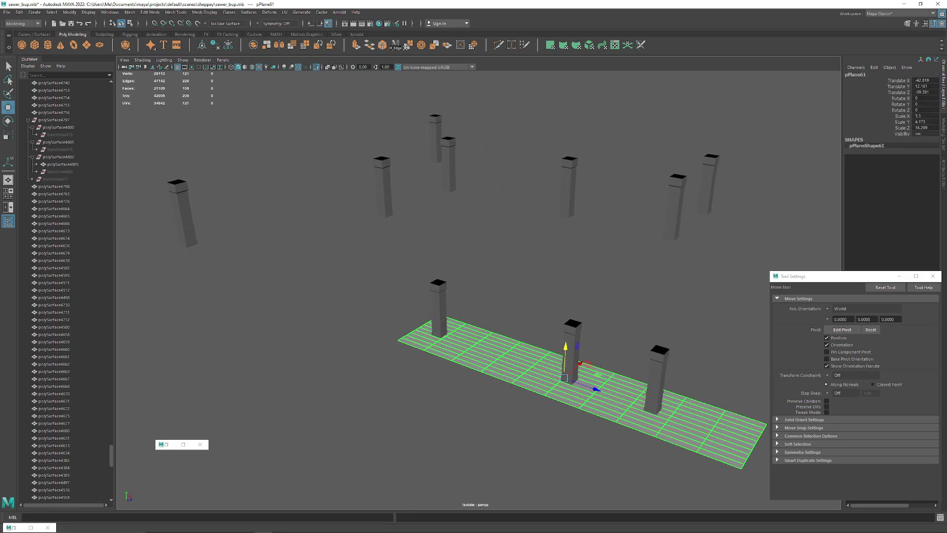
key("v")
left_click_drag(565, 346, 621, 317)
scroll(621, 317, "up", 5)
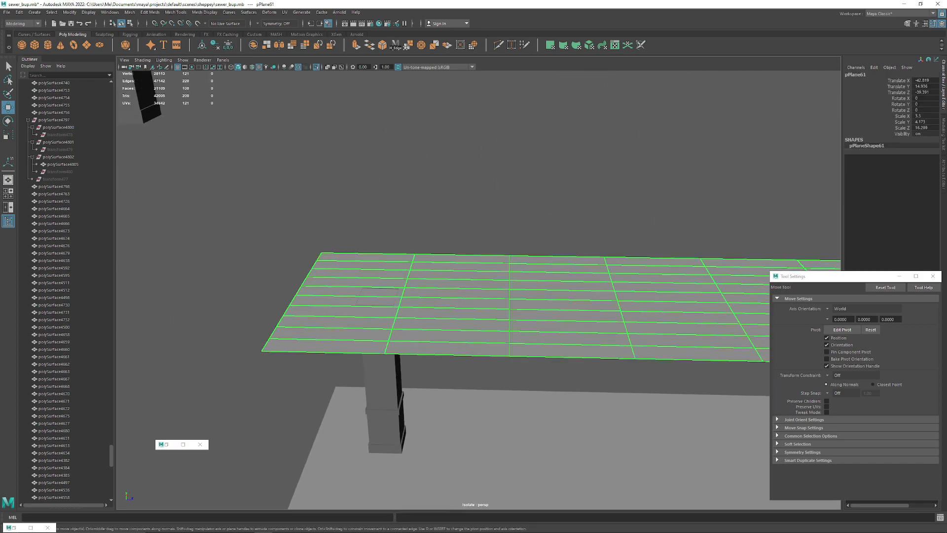
middle_click_drag(621, 316, 596, 263, "alt")
Step: Reverse the normals of the upper strip plane so that it faces down toward the pillars
left_click(204, 12)
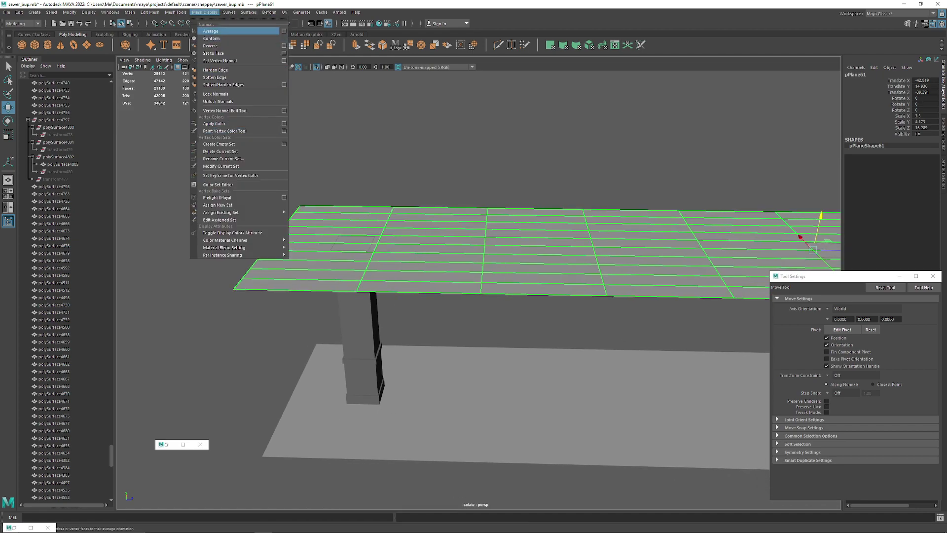
left_click(211, 45)
left_click(424, 148)
scroll(443, 198, "down", 5)
left_click_drag(444, 197, 390, 219, "alt")
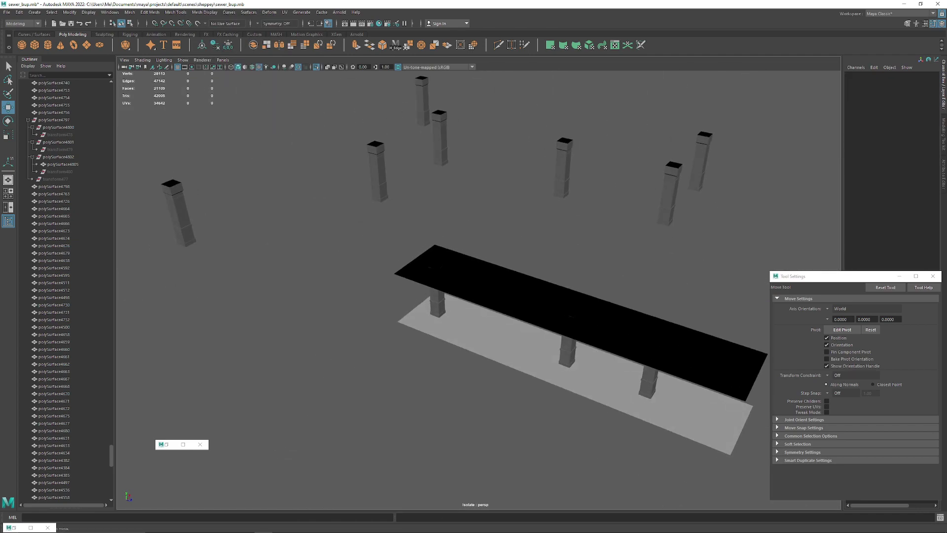
Step: Combine the floor and ceiling strips into one mesh, duplicate it and raise the copy by about 4.9 on Y
left_click(553, 305)
left_click(522, 345, "shift")
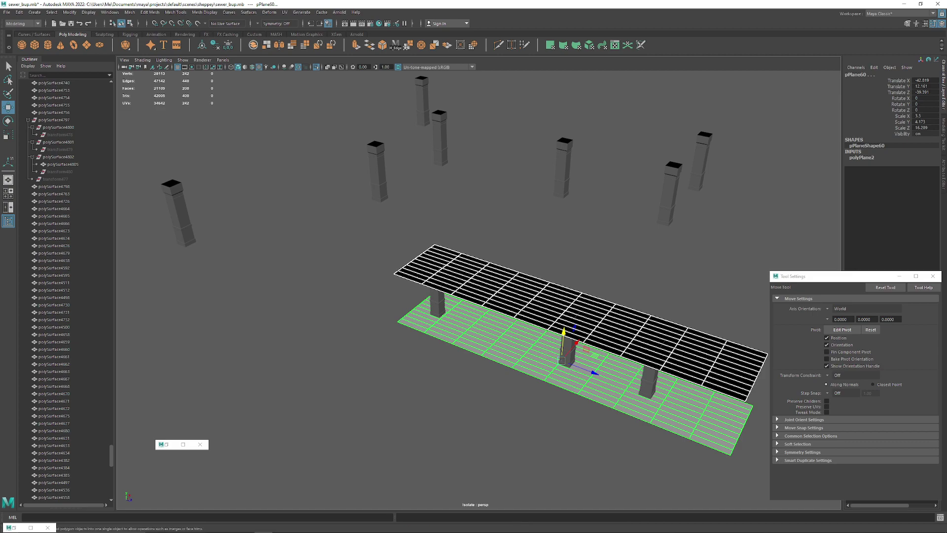
left_click(253, 45)
left_click_drag(429, 237, 439, 183, "alt")
key("ctrl+d")
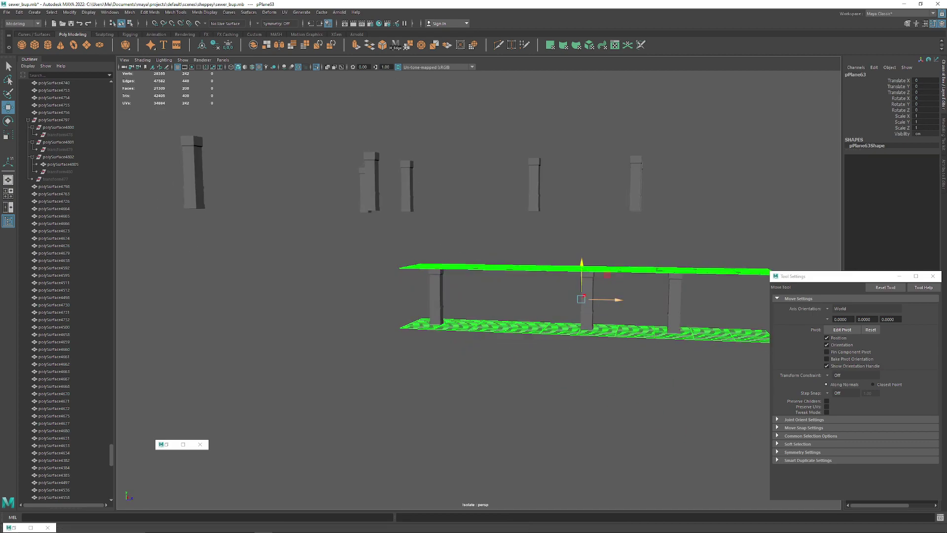
left_click_drag(581, 264, 582, 157)
middle_click_drag(582, 157, 560, 211, "alt")
scroll(559, 212, "up", 3)
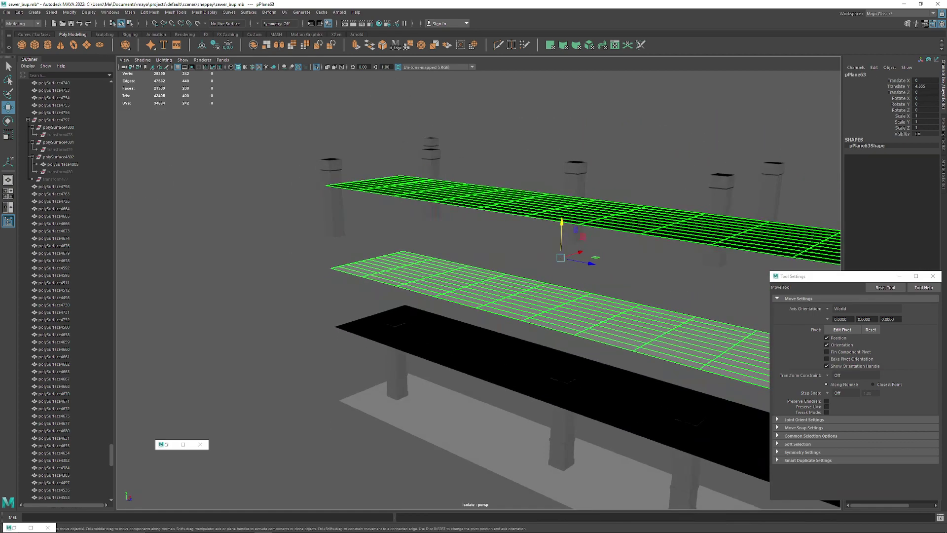
Step: Move the duplicate pair's pivot, snap the pair vertically to the higher pillars' level and shift it along Z toward them
key("d")
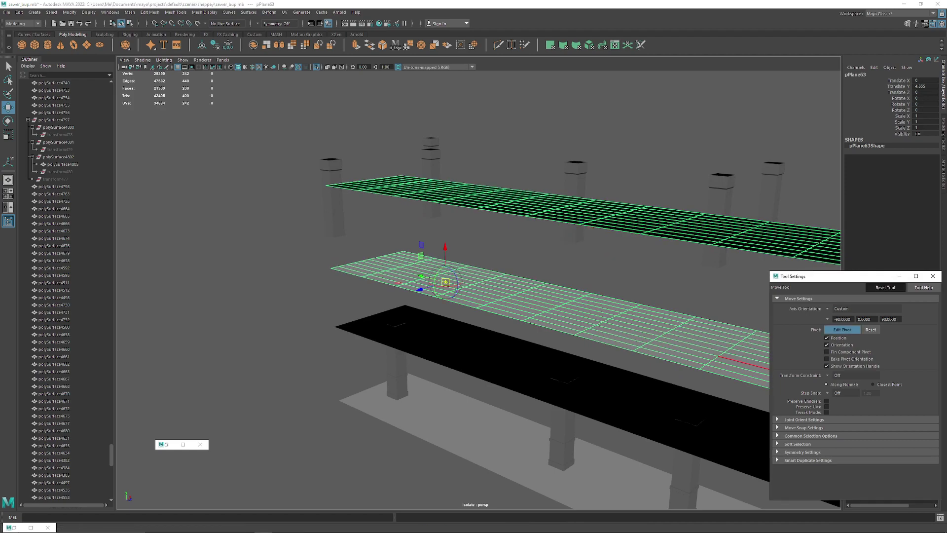
key("d")
left_click_drag(478, 291, 486, 266, "alt")
scroll(479, 290, "up", 4)
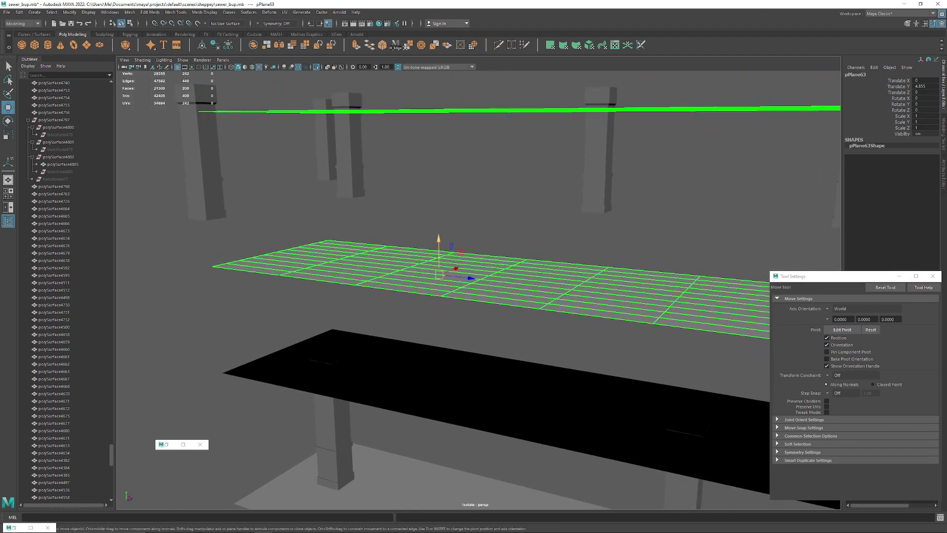
key("v")
mouse_move(439, 240)
left_mouse_down()
mouse_move(438, 196)
mouse_move(316, 267)
mouse_move(444, 256)
left_mouse_up()
scroll(438, 197, "down", 5)
left_click_drag(519, 299, 306, 232)
Step: Widen the duplicated floor and ceiling pair to cover all the remaining pillars, and centre its pivot
middle_click_drag(306, 232, 348, 240, "alt")
key("e")
key("r")
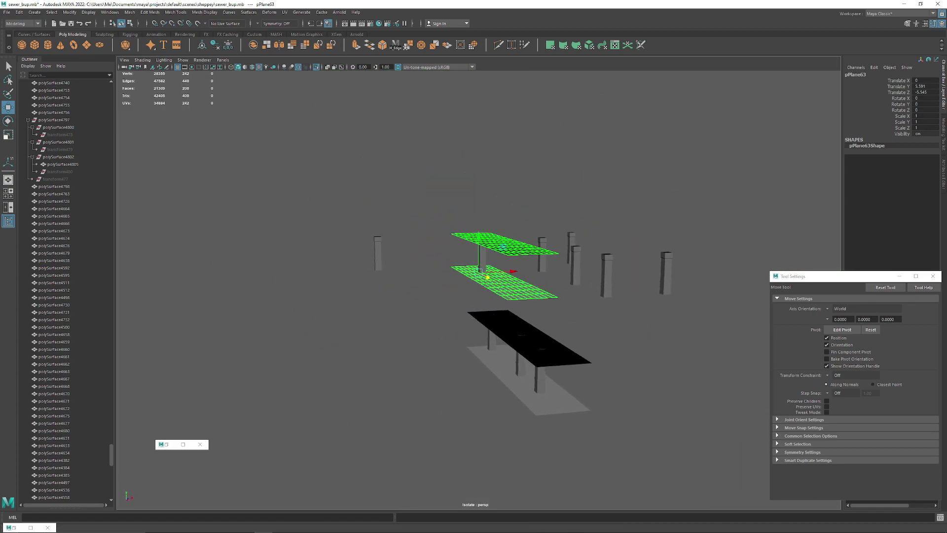
left_click_drag(464, 217, 414, 291, "alt")
left_click_drag(531, 245, 678, 252)
left_click_drag(679, 251, 797, 257, "alt")
left_click(202, 45)
Step: Select all faces of the larger pair's floor plane and move them vertically to the pillars' bases
left_click_drag(547, 212, 513, 241, "alt")
left_click_drag(513, 241, 448, 273, "alt")
scroll(587, 143, "up", 4)
right_click(448, 273)
right_click_drag(448, 273, 448, 293)
double_click(466, 282)
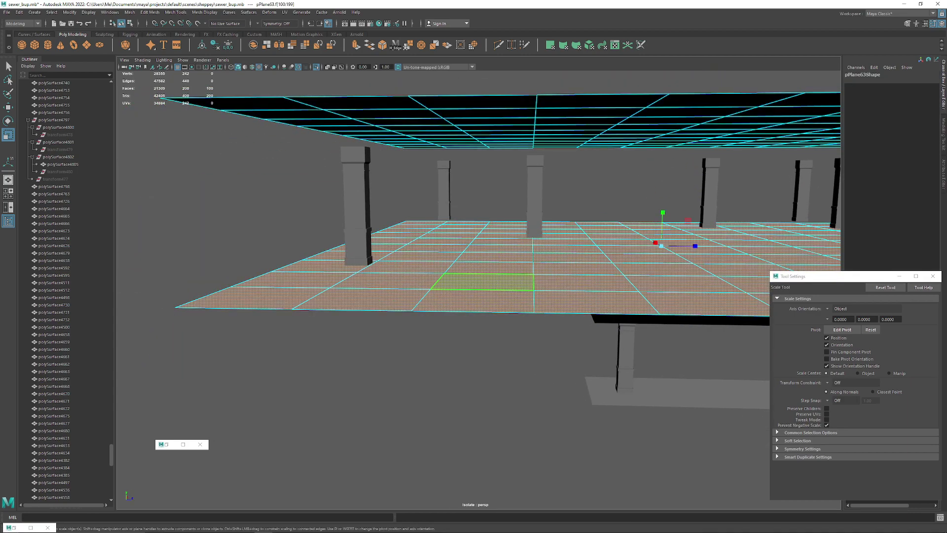
key("w")
left_click_drag(663, 209, 426, 224)
Step: Lower all faces of the larger pair's ceiling plane onto the pillar tops and return to object selection
double_click(432, 148)
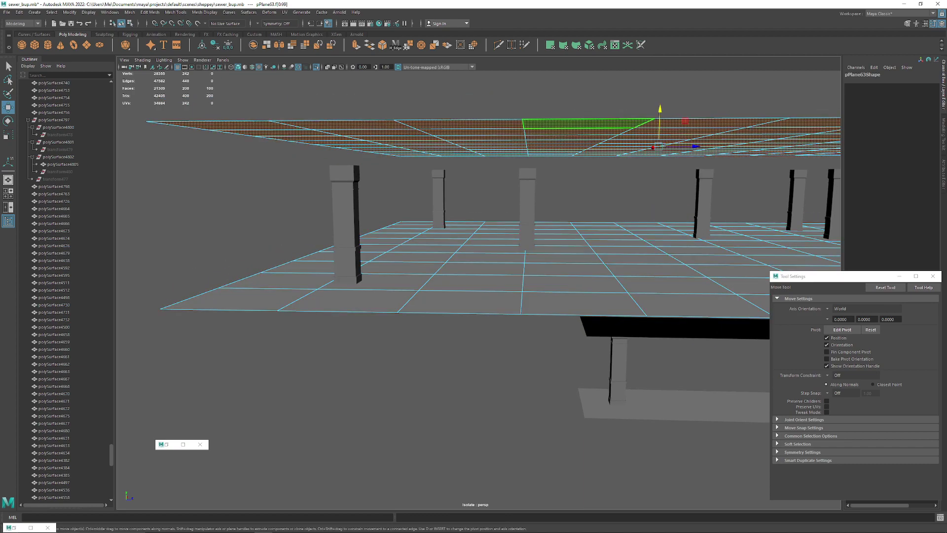
left_click_drag(660, 109, 695, 172)
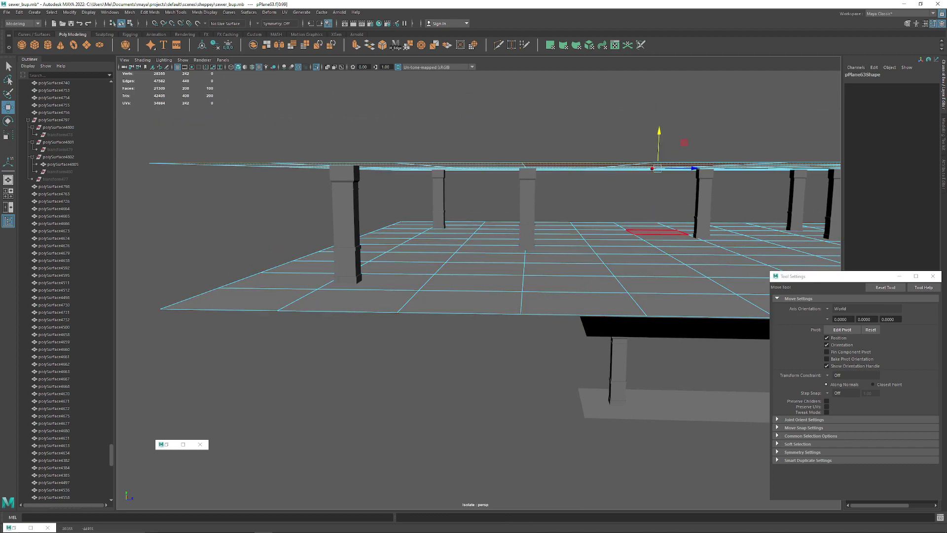
left_click_drag(663, 232, 610, 302, "alt")
scroll(604, 316, "down", 5)
right_click_drag(516, 218, 553, 207)
mouse_move(553, 208)
left_mouse_down("alt")
mouse_move(617, 212)
mouse_move(614, 143)
mouse_move(560, 212)
left_mouse_up("alt")
scroll(560, 212, "up", 5)
middle_click_drag(560, 212, 393, 223, "alt")
left_click(381, 300)
Step: Select the vertices of the pillars near the larger planes' edge, shift them inward under the ceiling, and return to object mode
right_click_drag(632, 194, 599, 195)
double_click(627, 184)
left_click_drag(622, 202, 484, 165, "alt")
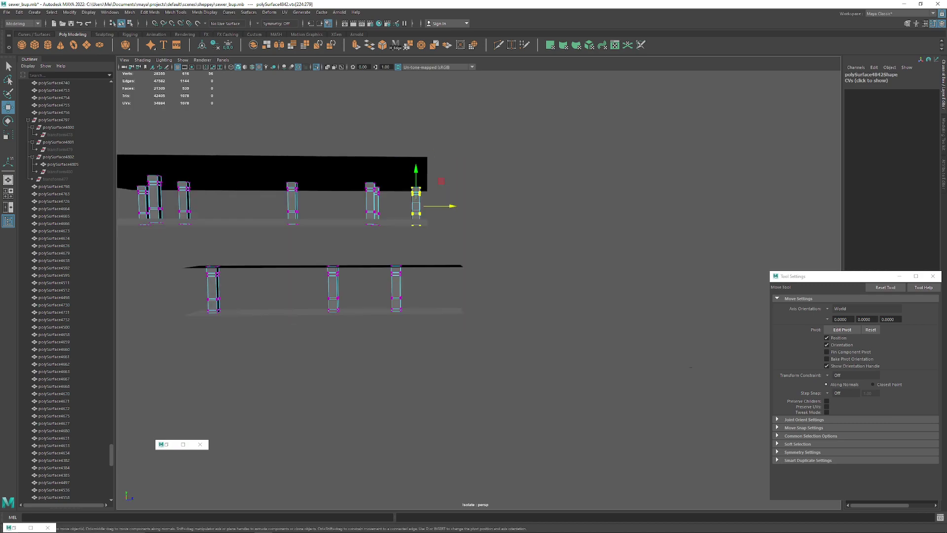
middle_click_drag(483, 165, 636, 172, "alt")
scroll(637, 172, "up", 3)
left_click_drag(637, 172, 429, 237, "alt")
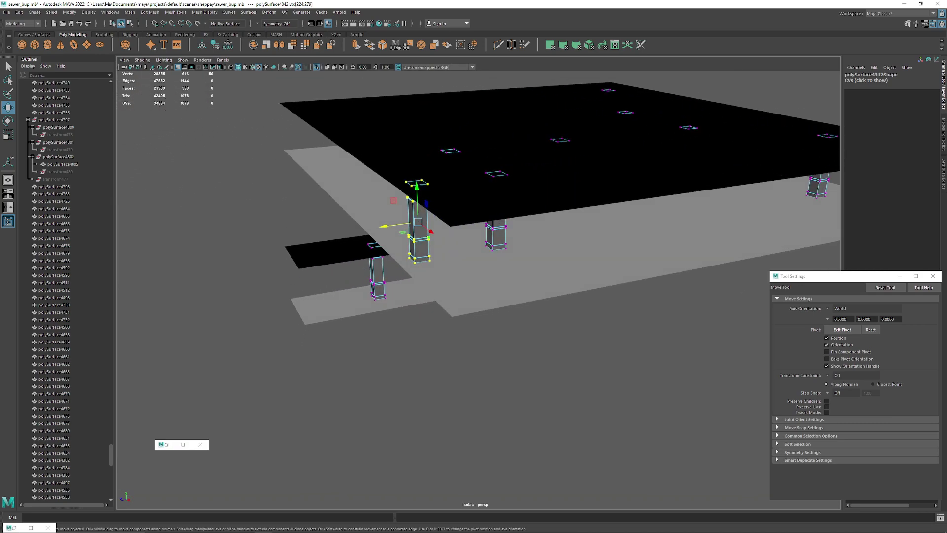
left_click_drag(454, 365, 716, 327, "alt")
left_click_drag(398, 126, 699, 235)
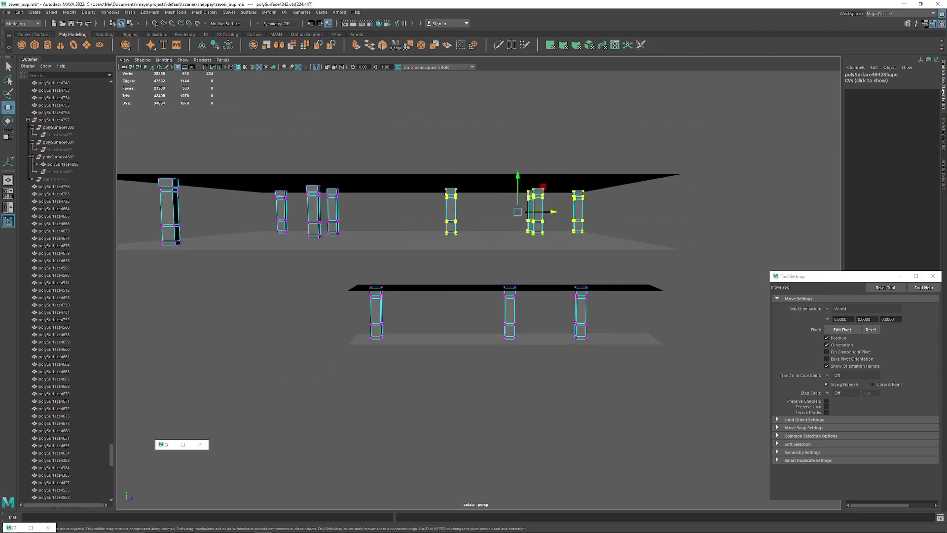
left_click_drag(553, 212, 530, 211)
left_click_drag(529, 217, 498, 266, "alt")
left_click(493, 345)
left_click_drag(493, 346, 451, 309, "alt")
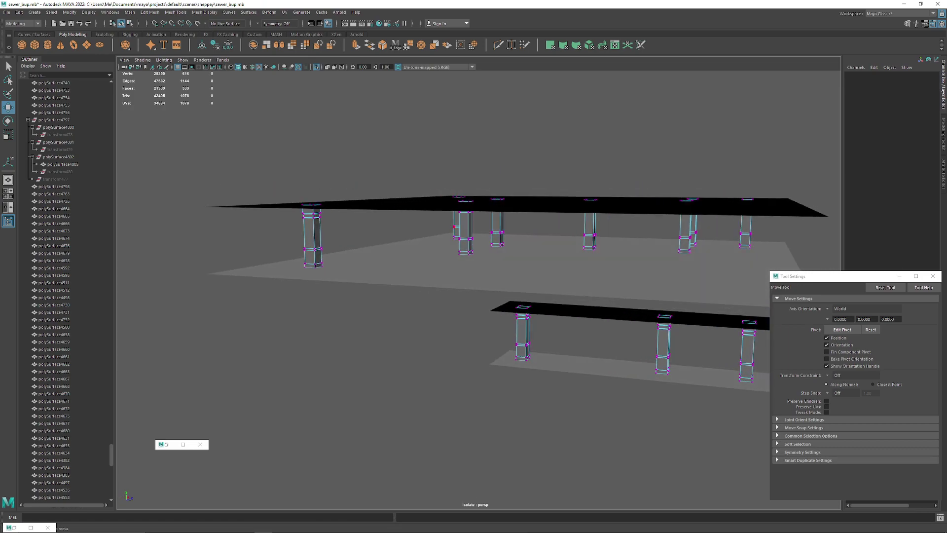
key("F8")
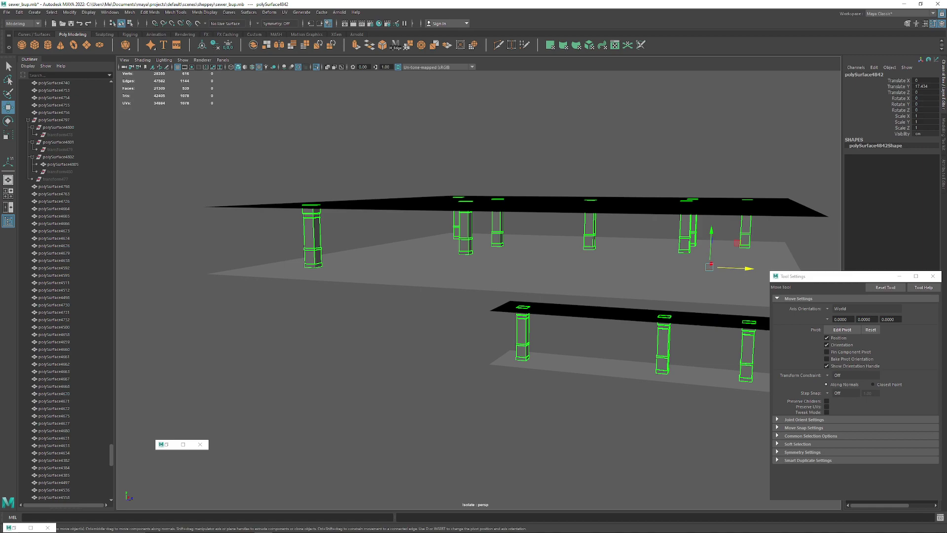
Step: Freeze the transformations of the combined raised pillars and deselect them
key("f")
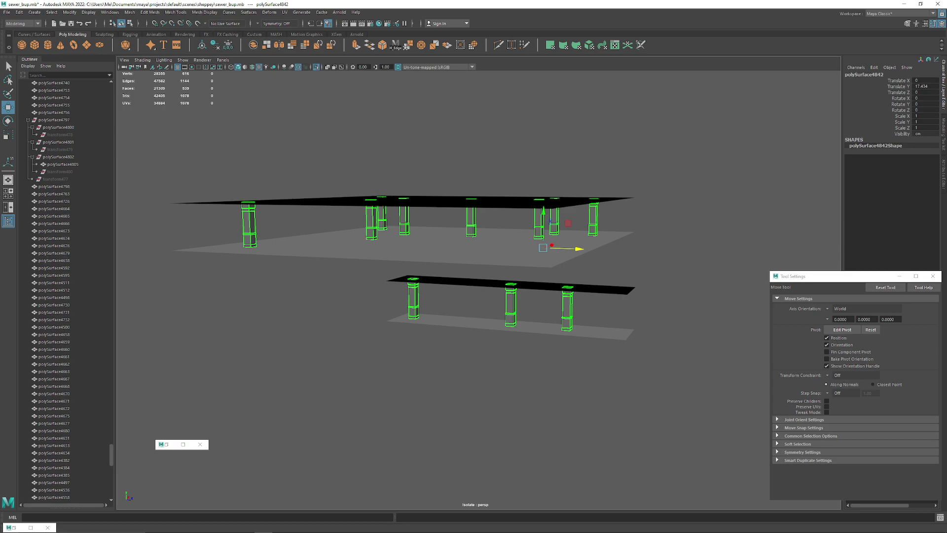
left_click(228, 44)
left_click(276, 133)
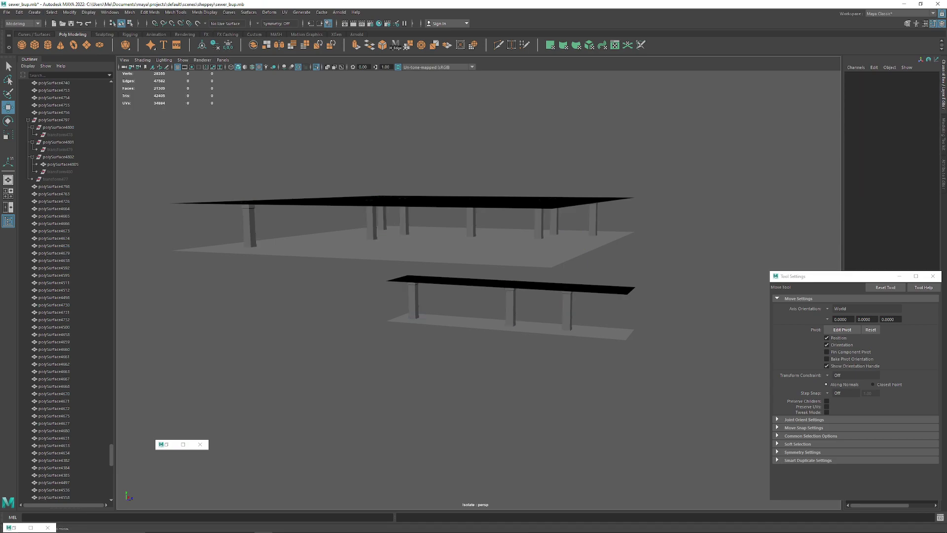
Step: Select the raised pillars and open Arnold's Render To Texture settings for them
left_click(371, 223)
left_click(301, 13)
mouse_move(340, 12)
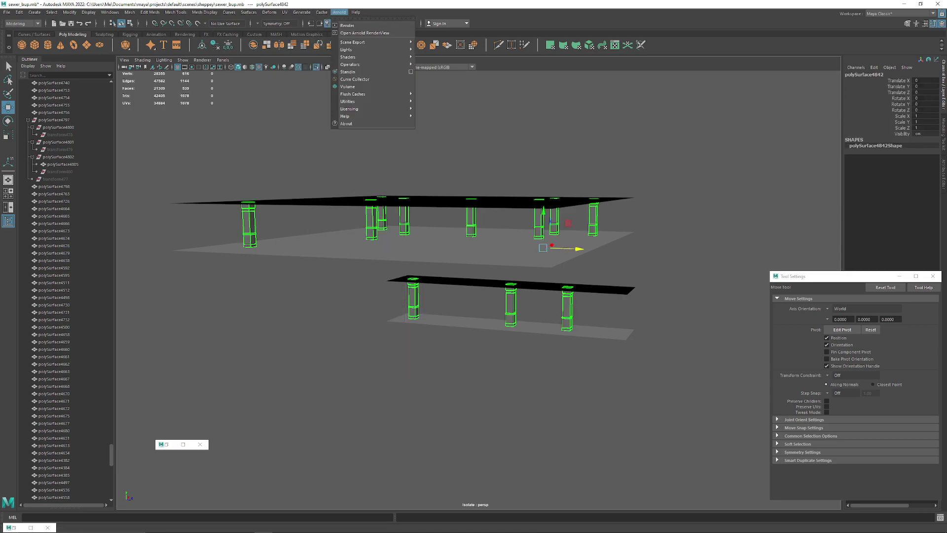
mouse_move(375, 109)
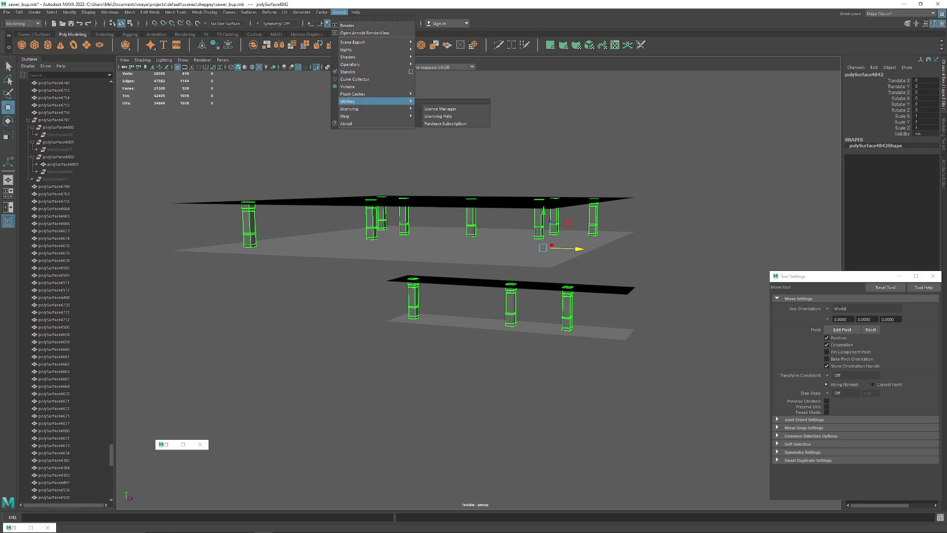
left_click(451, 115)
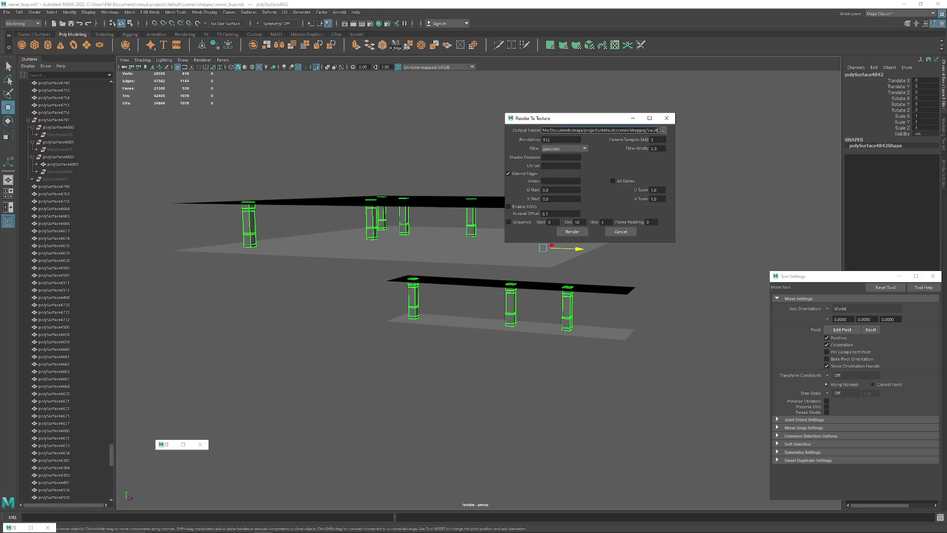
Step: Set the texture bake's resolution to 2048 and camera samples to 4, with Extend Edges turned off
key("Tab")
type("20")
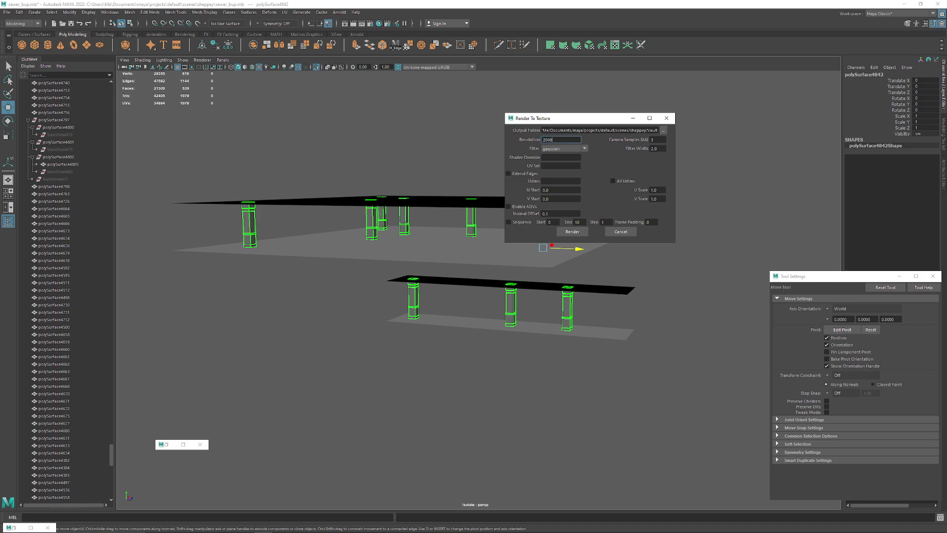
key("Tab")
key("Return")
left_click_drag(444, 277, 419, 308, "alt")
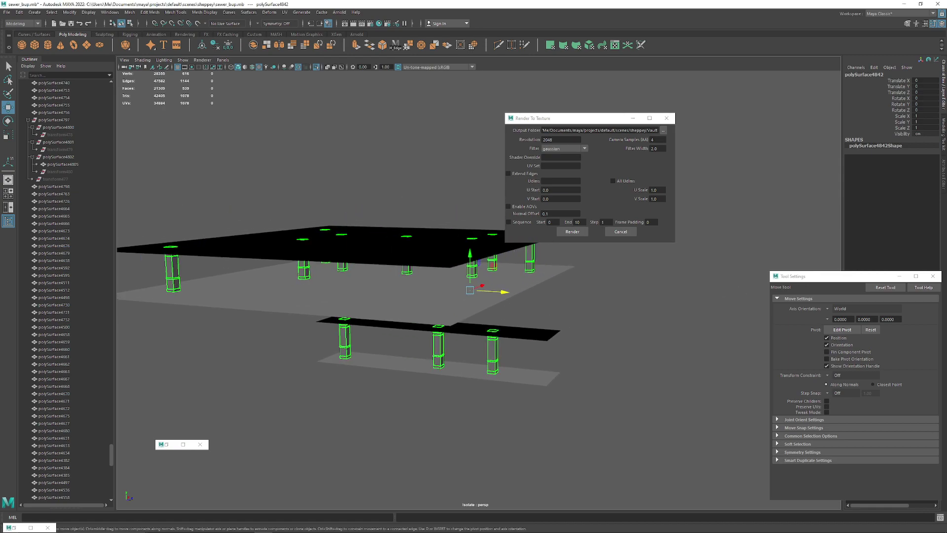
right_click_drag(419, 309, 468, 311, "alt")
left_click_drag(468, 311, 475, 276, "alt")
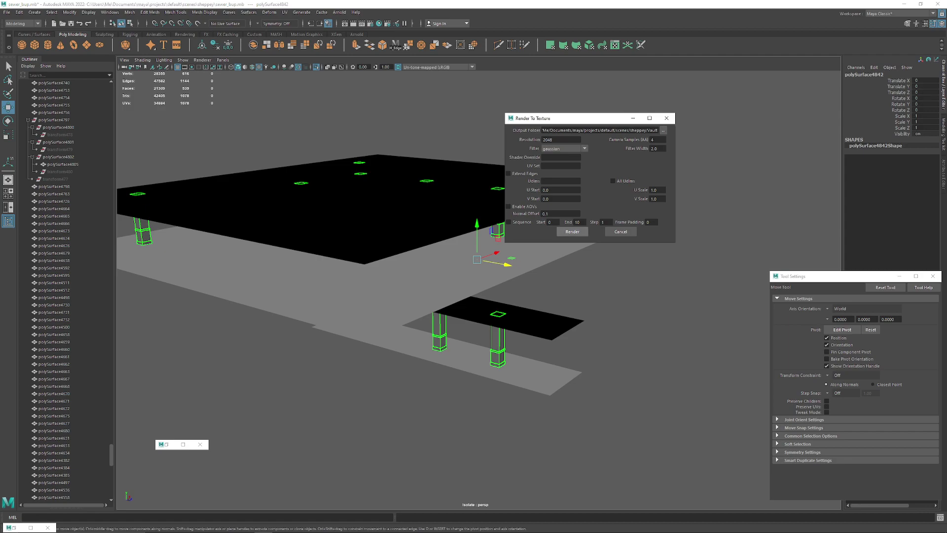
Step: Render the ambient occlusion bake of the raised pillars to a texture and deselect them
key("Return")
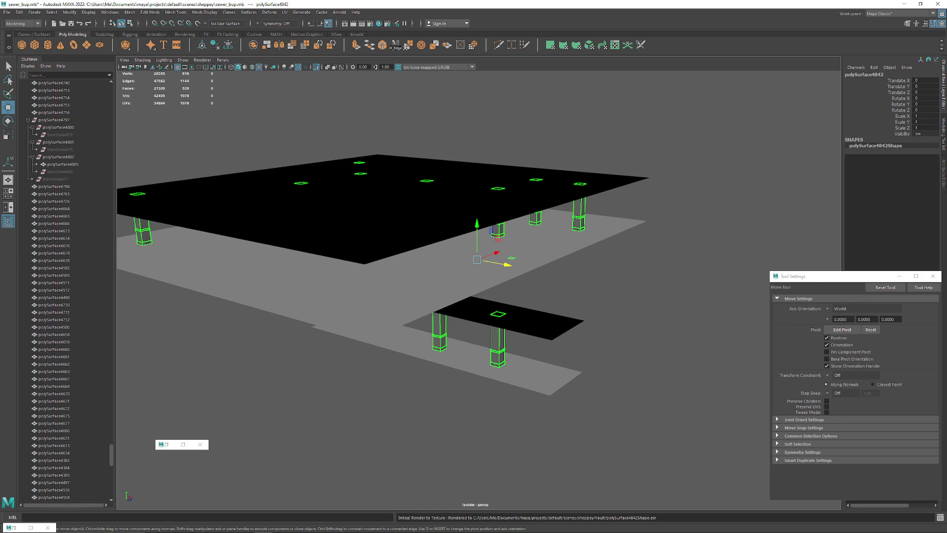
left_click(642, 346)
left_click_drag(543, 335, 626, 306, "alt")
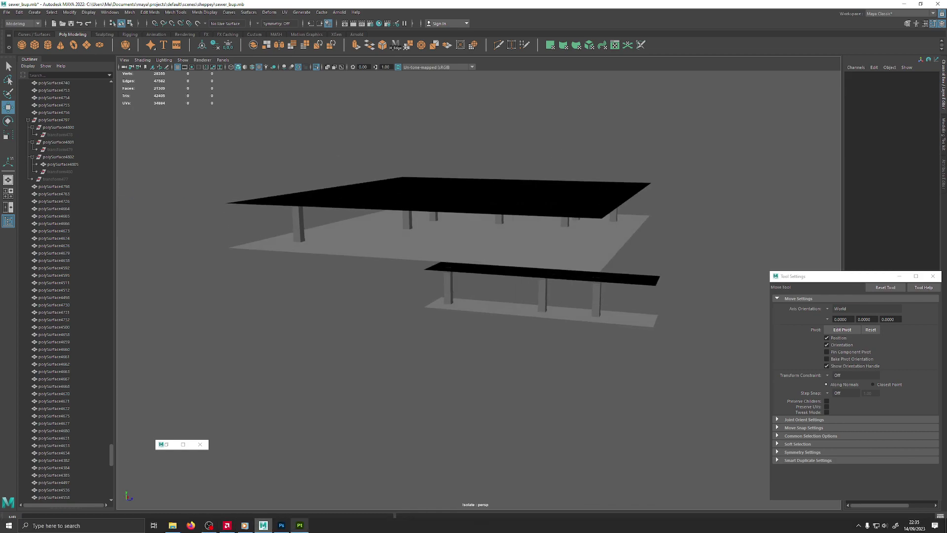
Step: Switch to Photoshop and open the baked polySurface4842Shape.exr with its alpha channel read as transparency
left_click(281, 525)
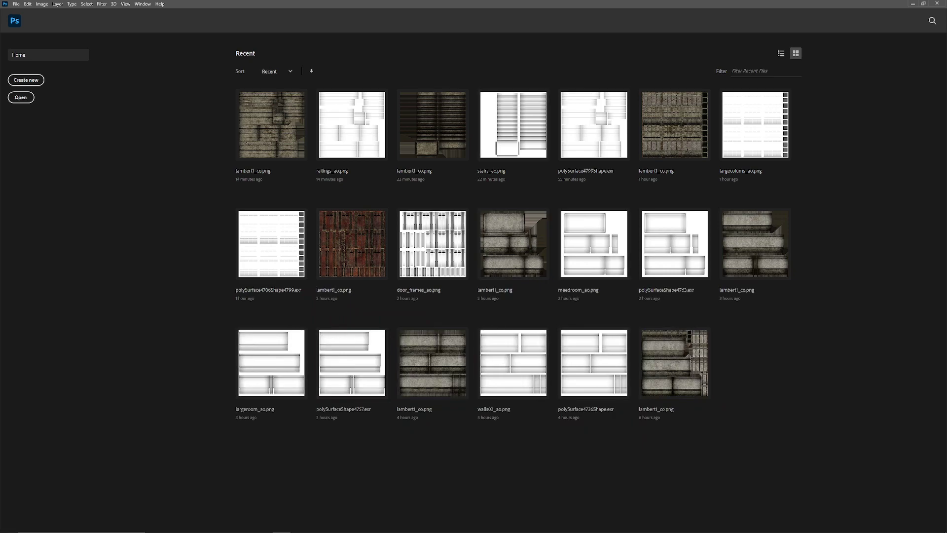
left_click_drag(911, 124, 530, 22)
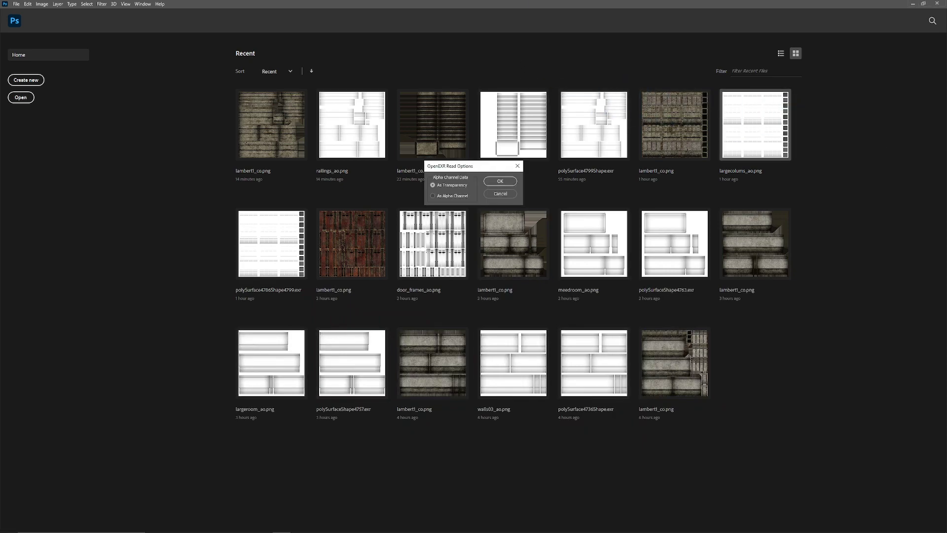
key("Return")
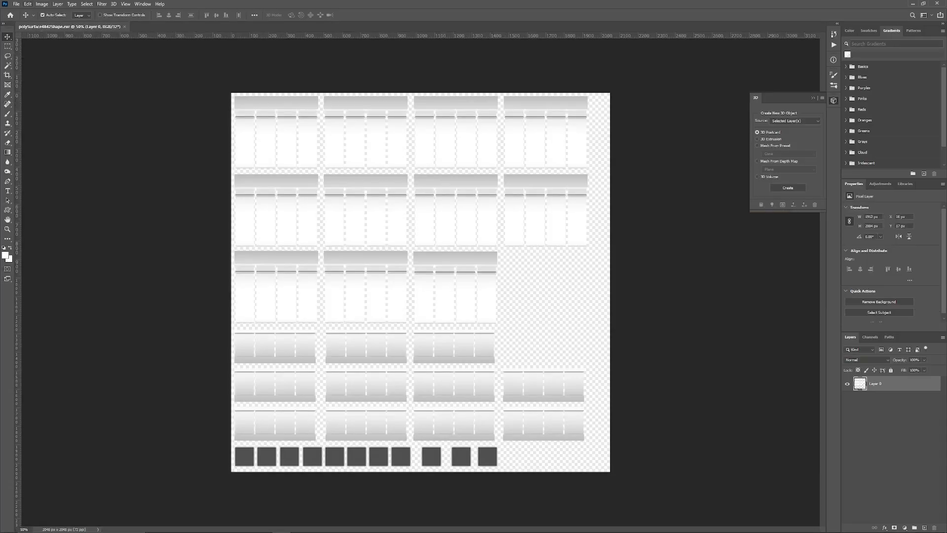
Step: Export the baked texture as a 2048 px PNG named smallcolums into the smallcolums folder under new textures
left_click(28, 4)
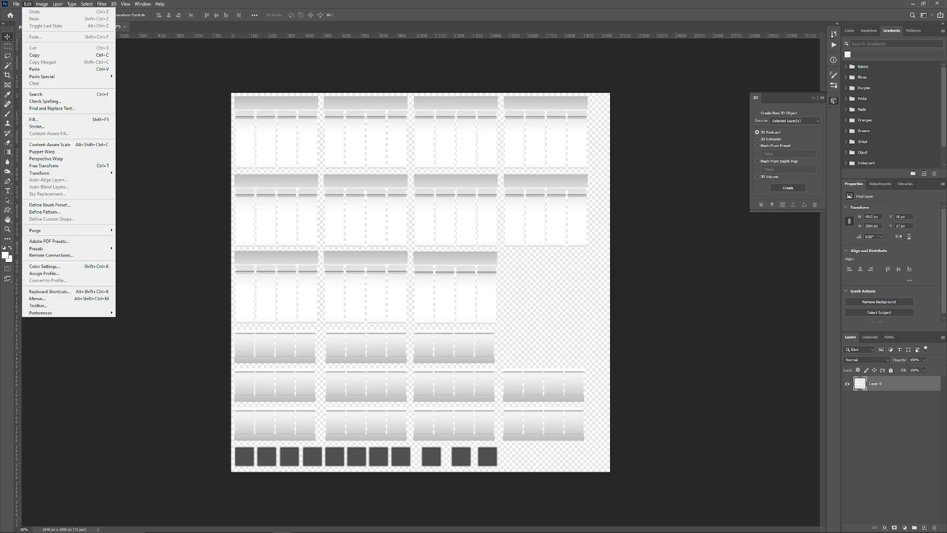
mouse_move(16, 4)
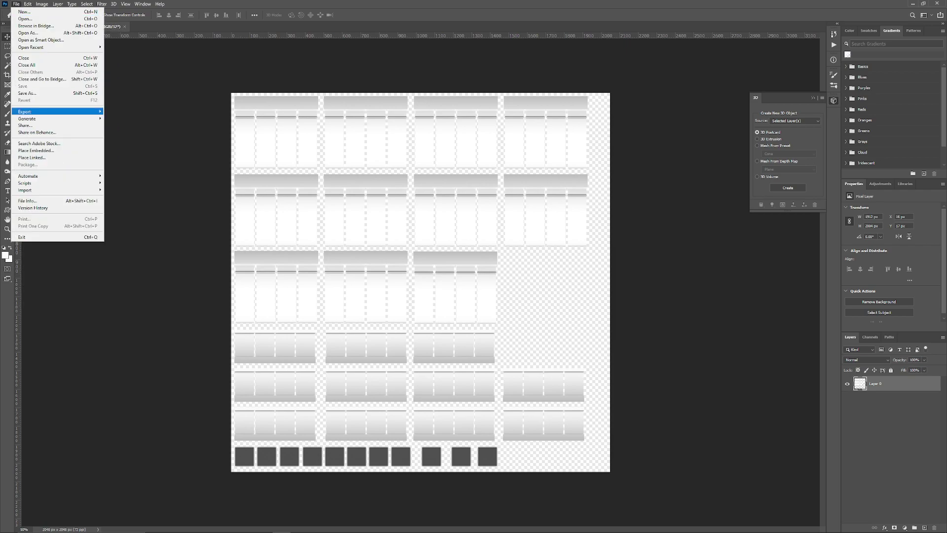
mouse_move(39, 111)
left_click(128, 118)
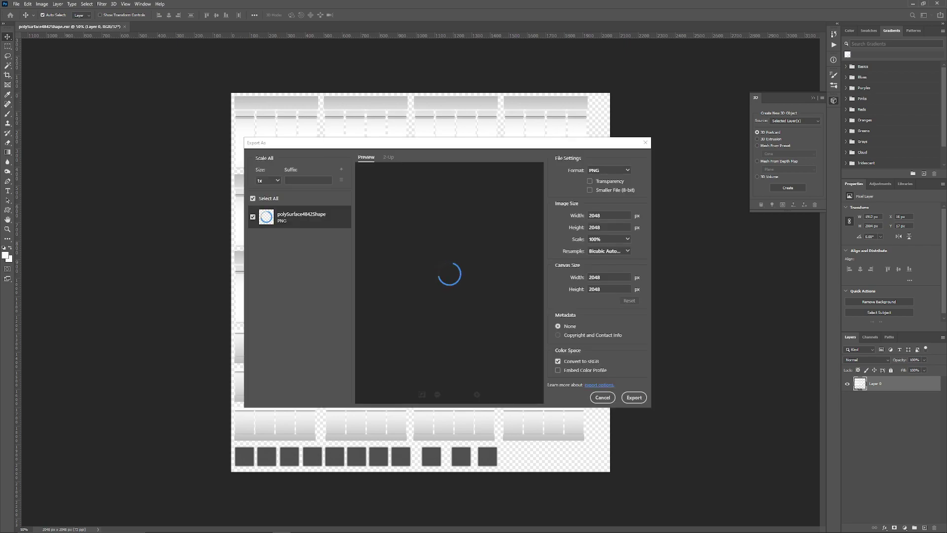
left_click(634, 397)
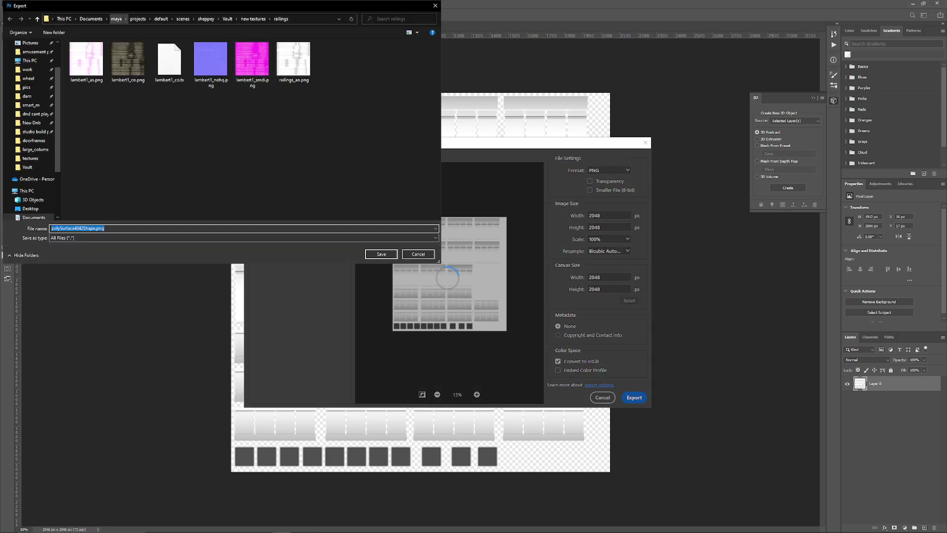
left_click(253, 19)
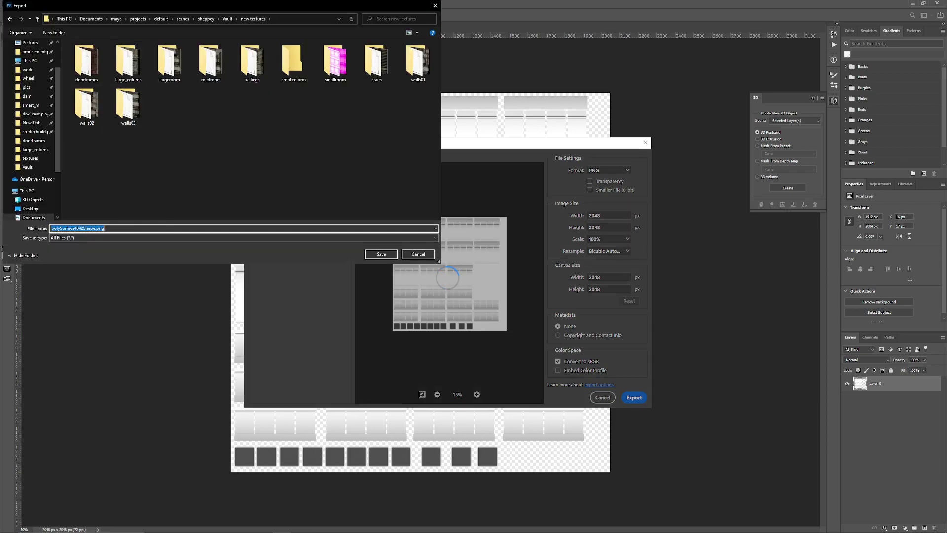
double_click(294, 62)
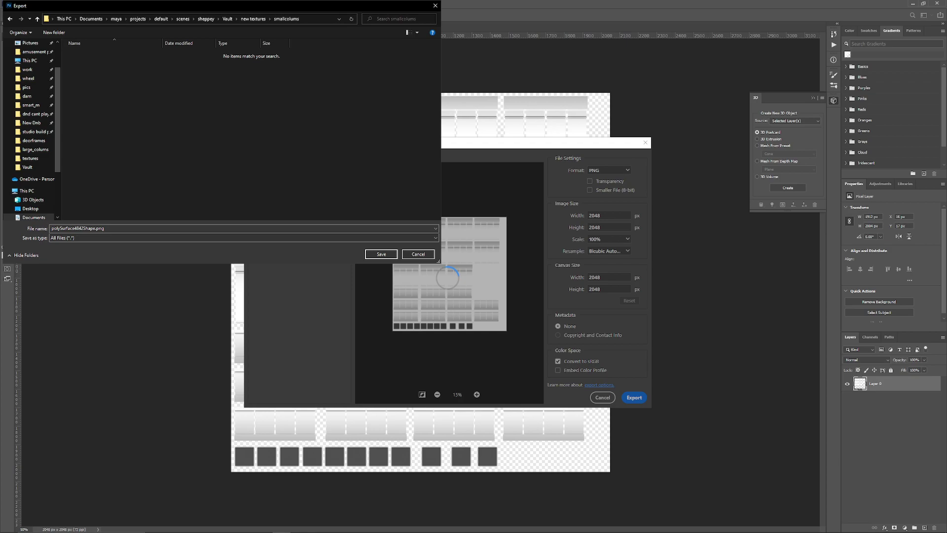
type("sm")
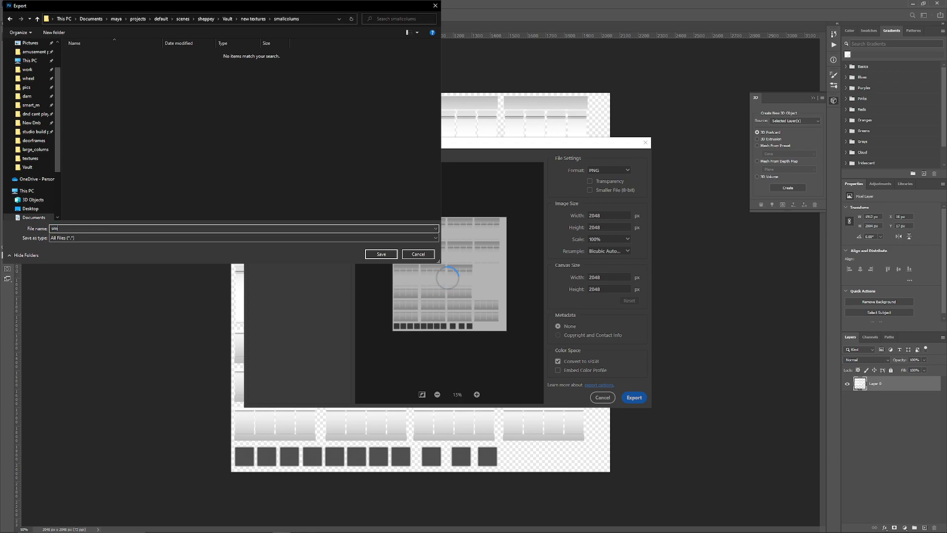
type("allcolums")
key("Return")
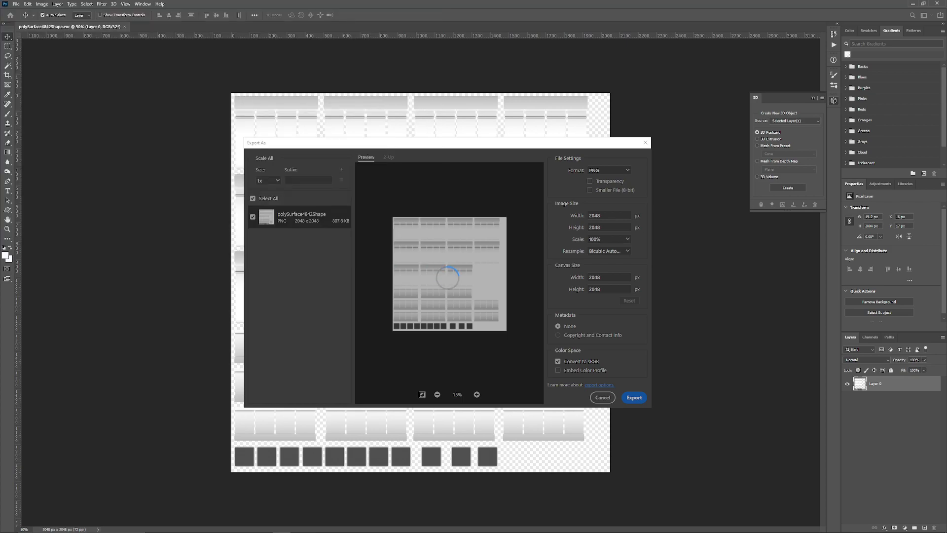
Step: Close the EXR document without saving changes and switch back to Maya
key("ctrl+w")
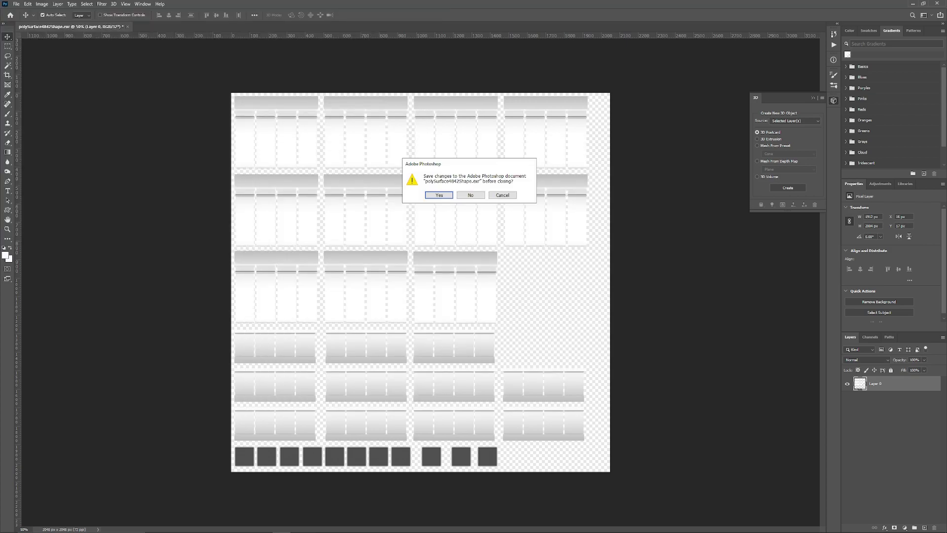
key("n")
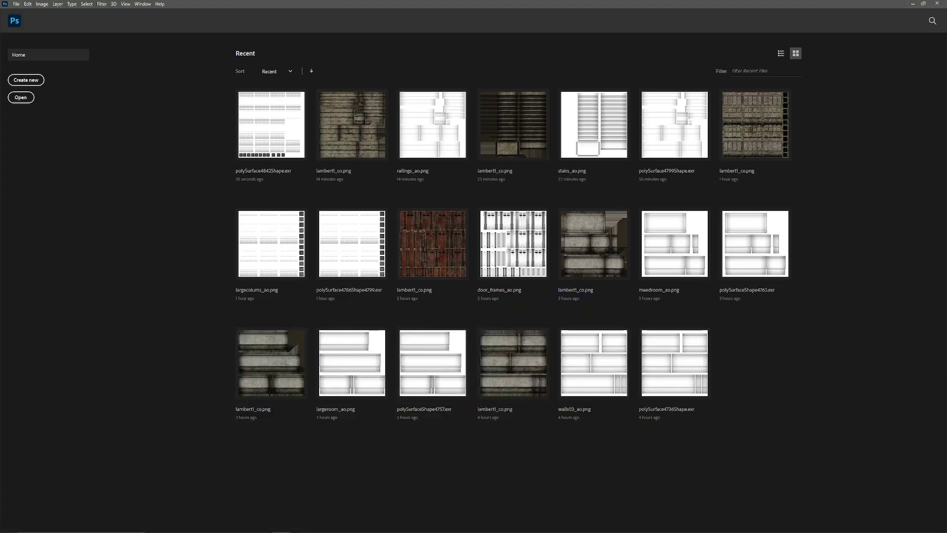
key("alt+Tab")
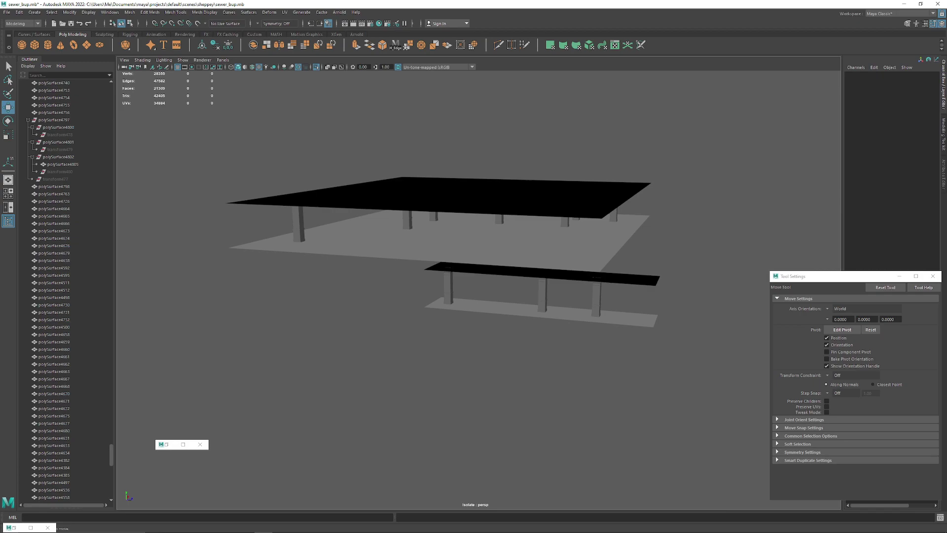
Step: Bring back the full scene and delete the raised pillar copies together with their floor and ceiling planes
scroll(479, 290, "down", 5)
key("ctrl+1")
left_click_drag(479, 290, 345, 101, "alt")
scroll(478, 290, "up", 5)
left_click(446, 238)
left_click_drag(424, 208, 542, 345, "alt")
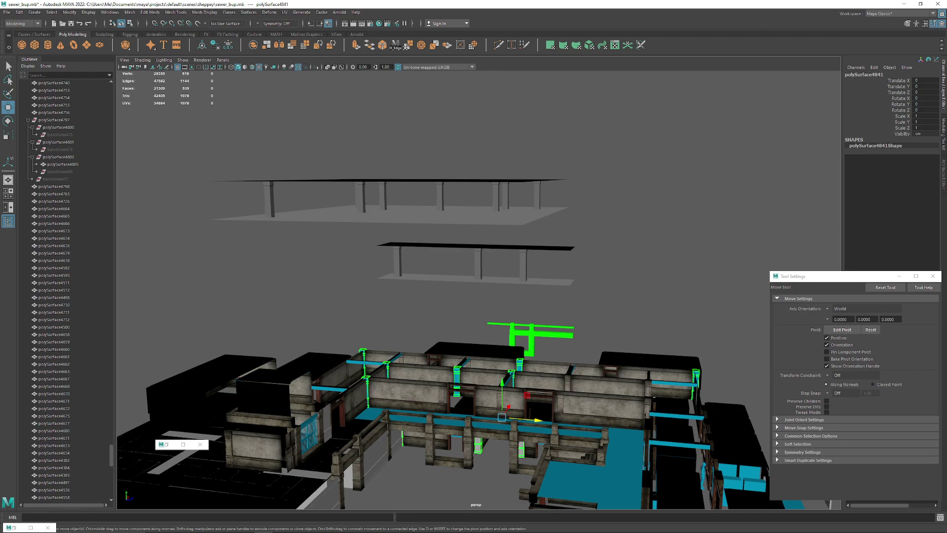
scroll(345, 247, "down", 3)
left_click_drag(232, 171, 538, 289)
key("Delete")
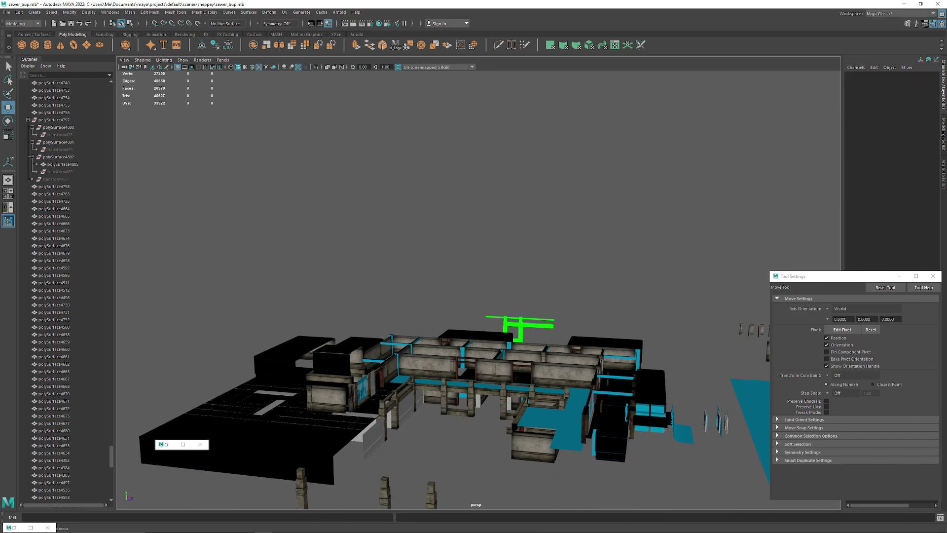
Step: Isolate the original combined pillars inside the building and assign them the existing material of the initialShadingGroup
left_click(494, 315)
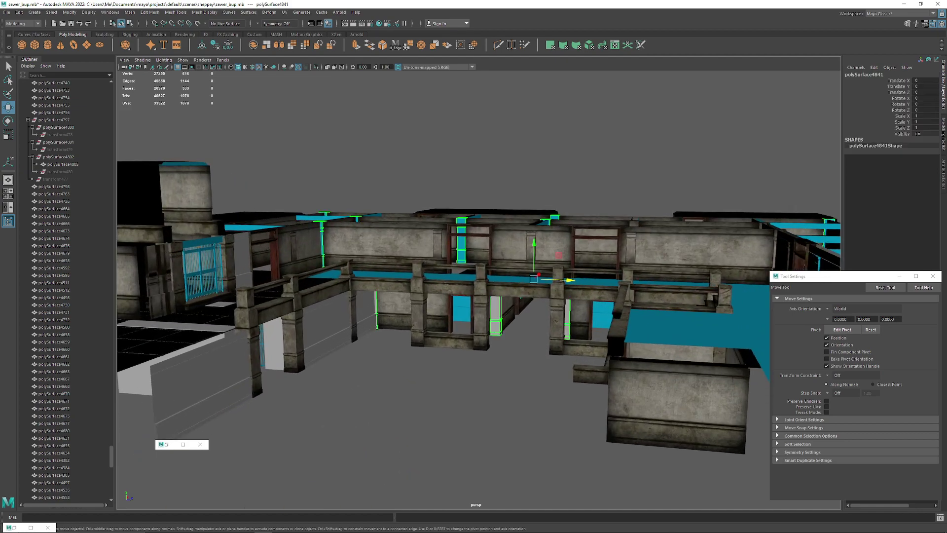
key("ctrl+1")
left_click_drag(494, 296, 493, 340, "alt")
scroll(494, 316, "down", 4)
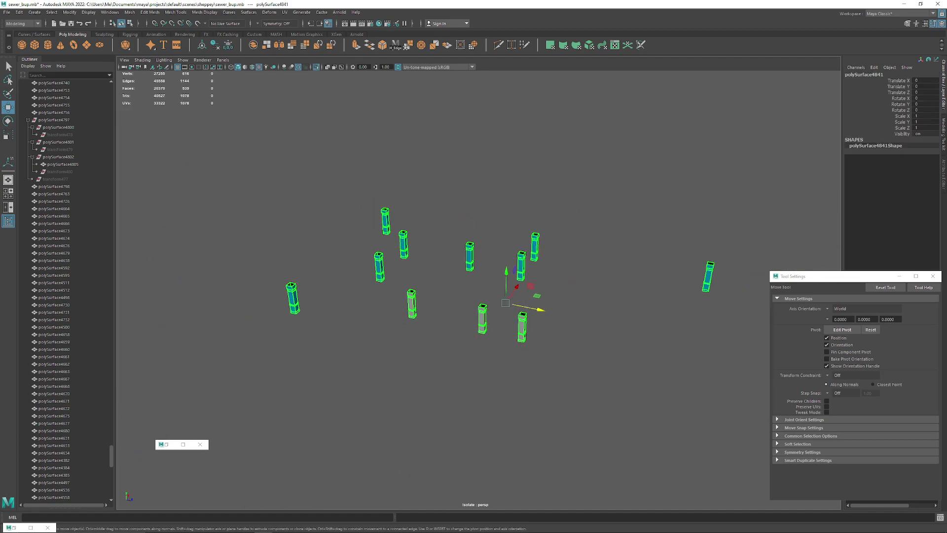
right_click(466, 251)
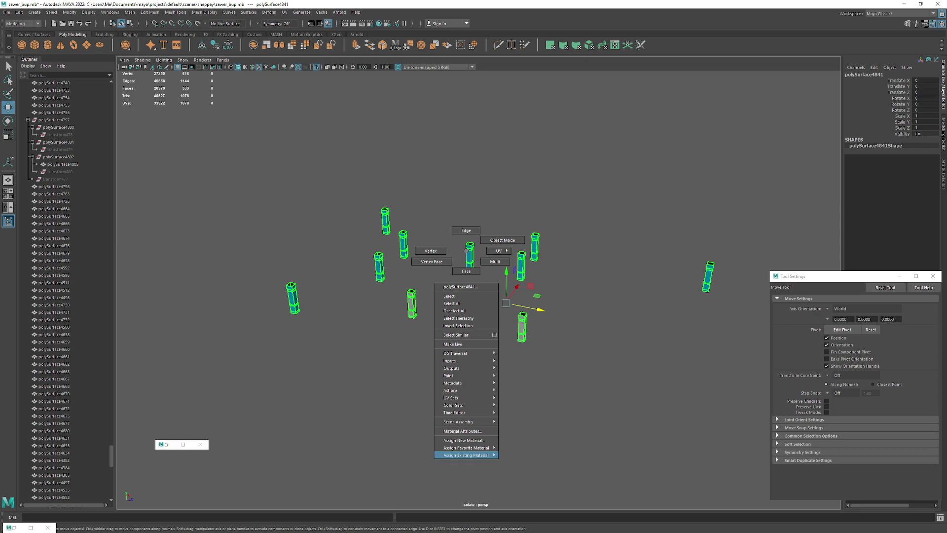
mouse_move(466, 455)
left_click(516, 413)
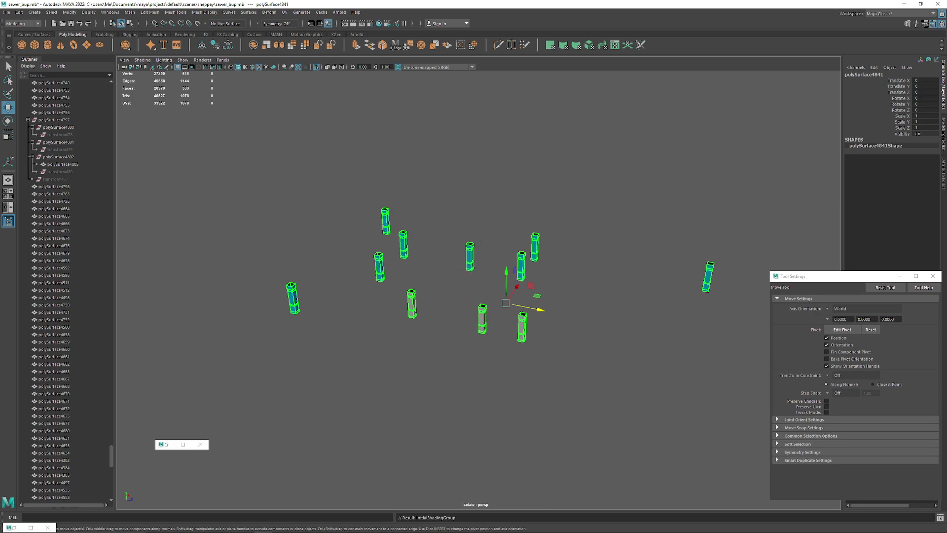
Step: Inspect the isolated pillars' UV layout in the UV Editor and the exported smallcolums.png bake, and put both views away
middle_click_drag(513, 375, 457, 375, "alt")
left_click_drag(457, 375, 437, 357, "alt")
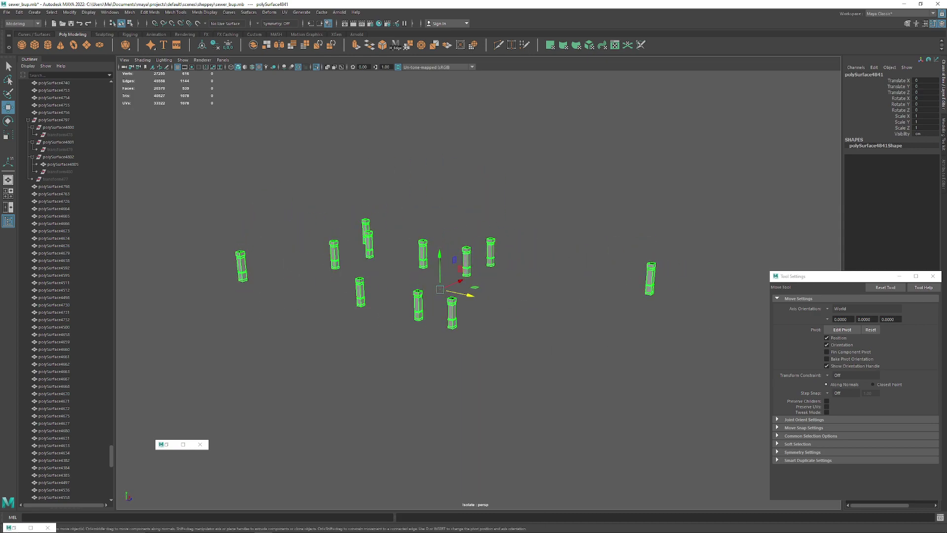
left_click(167, 444)
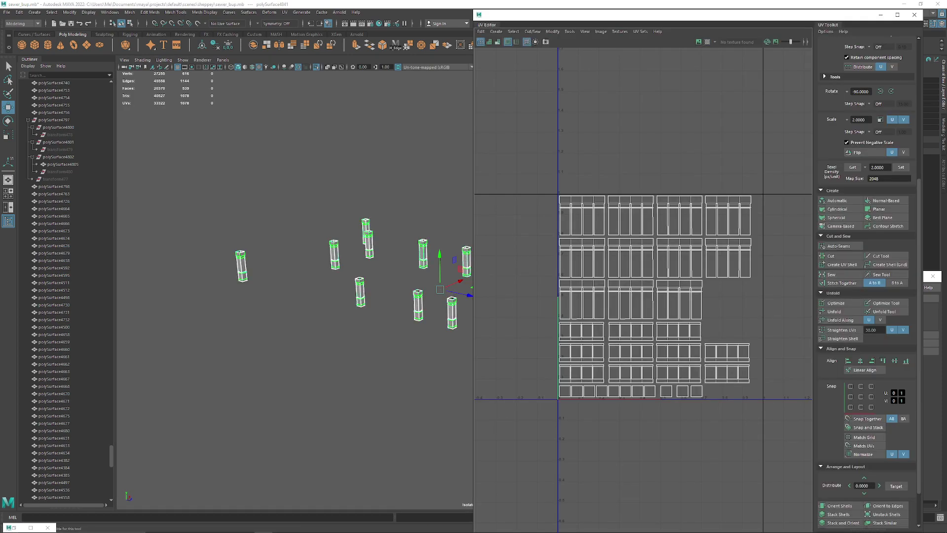
middle_click_drag(468, 296, 417, 311, "alt")
scroll(417, 311, "up", 1)
scroll(296, 286, "up", 3)
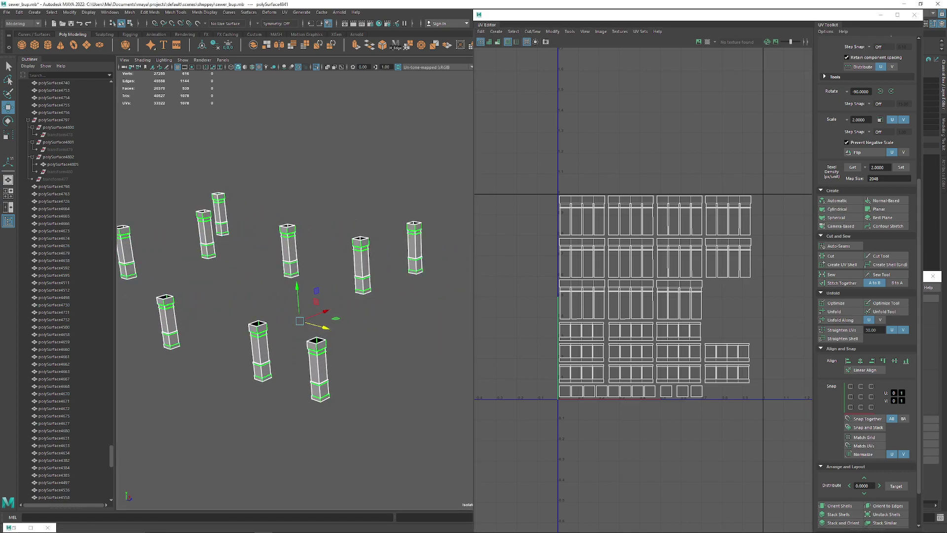
scroll(296, 286, "down", 3)
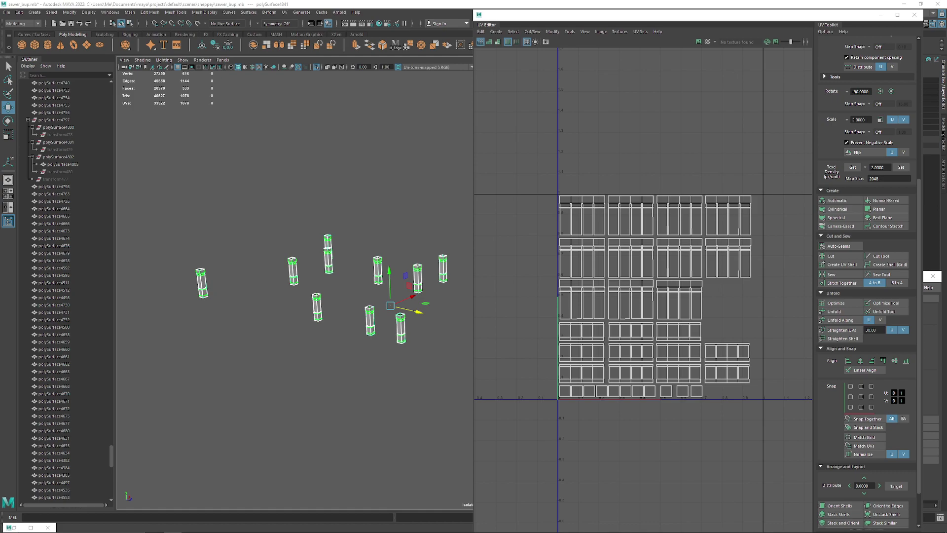
key("alt+Tab")
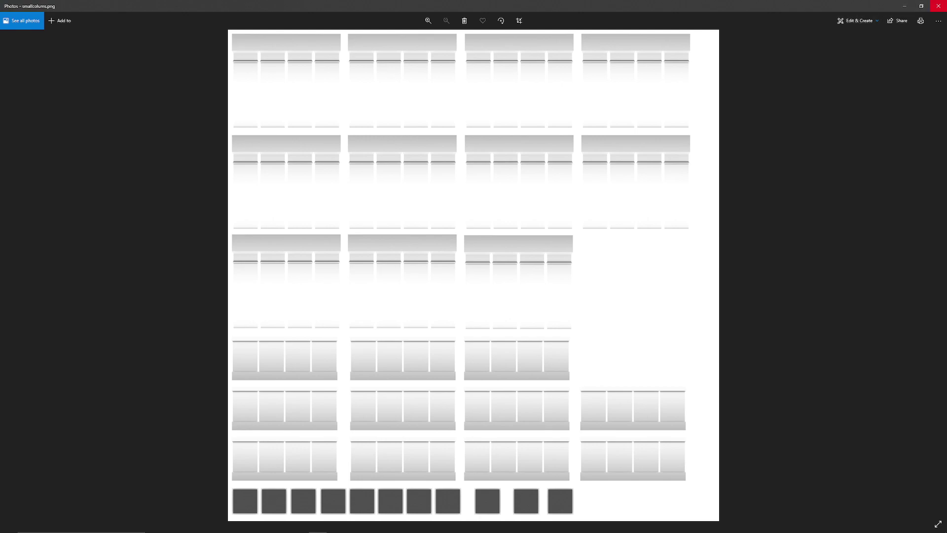
left_click(938, 5)
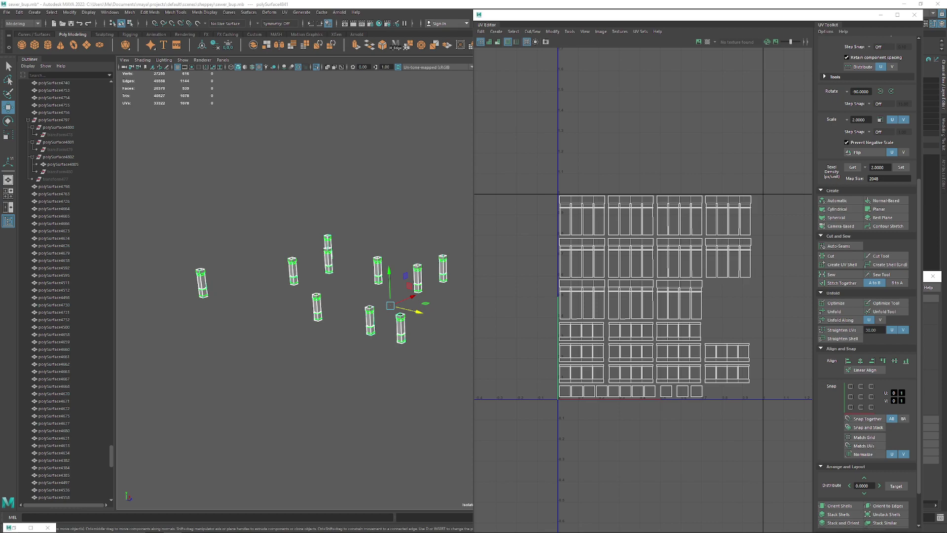
left_click(881, 15)
Step: Show the whole building again, add the separate uncombined pillar to the selection, and isolate it with the combined pillars
key("ctrl+1")
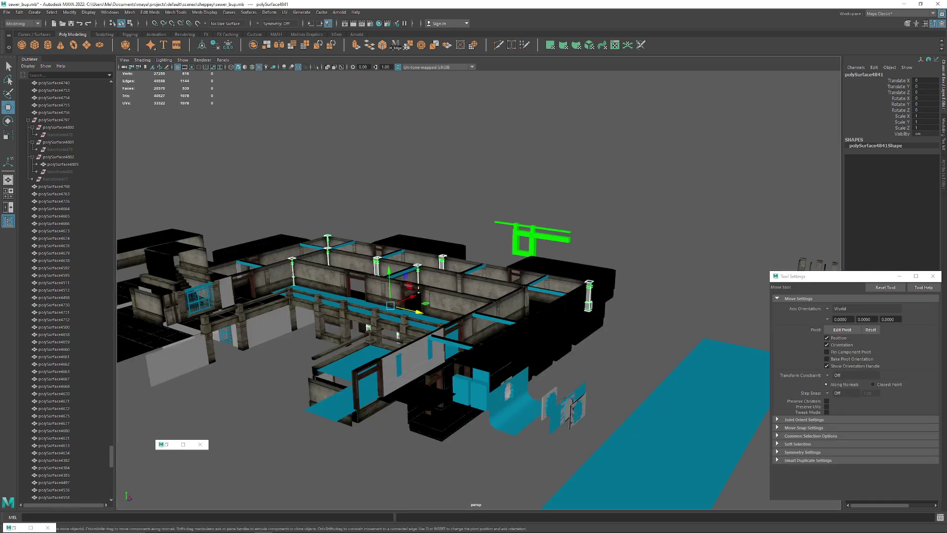
left_click_drag(493, 296, 251, 158, "alt")
middle_click_drag(252, 158, 336, 225, "alt")
scroll(336, 225, "up", 5)
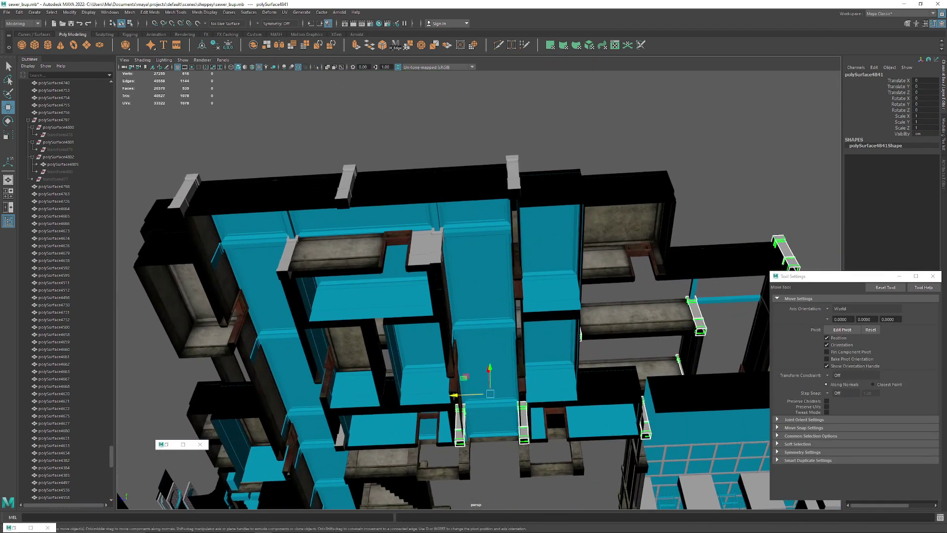
left_click_drag(424, 257, 314, 386, "alt")
left_click(388, 280, "shift")
key("ctrl+1")
left_click_drag(444, 340, 346, 331, "alt")
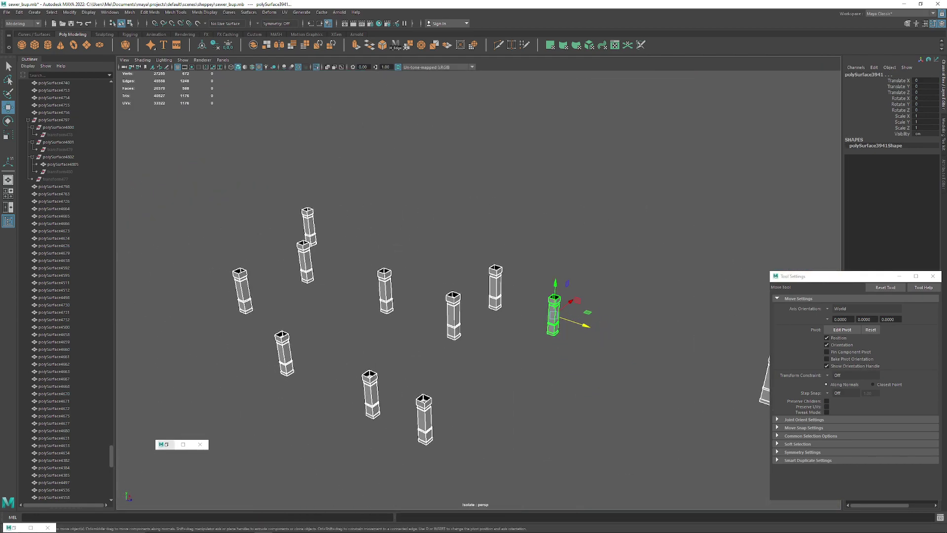
Step: Move all UV shells of the separate pillar outside the 0 to 1 UV tile, return to object mode and deselect it
left_click(167, 444)
middle_click_drag(444, 316, 134, 303, "alt")
scroll(296, 296, "down", 3)
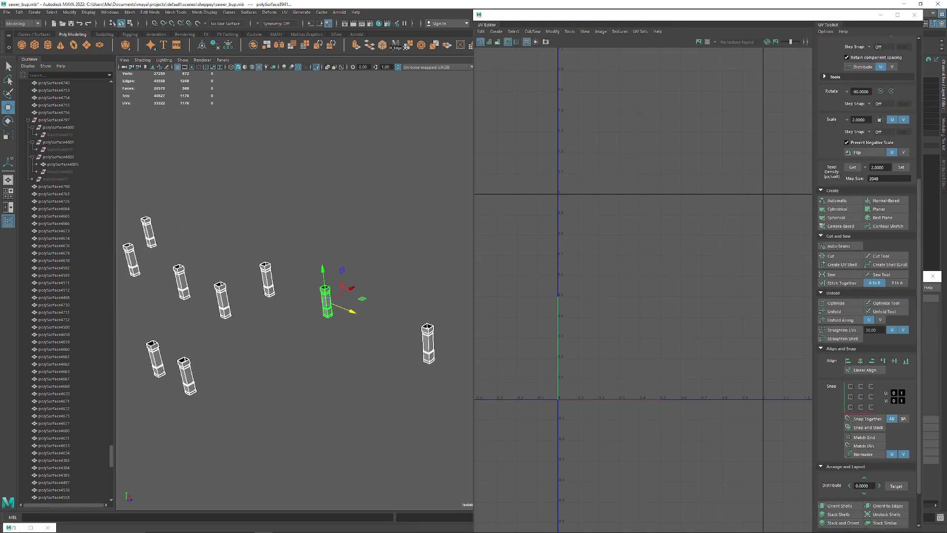
middle_click_drag(296, 345, 325, 288, "alt")
left_click(316, 306)
left_click(354, 247)
scroll(570, 293, "down", 3)
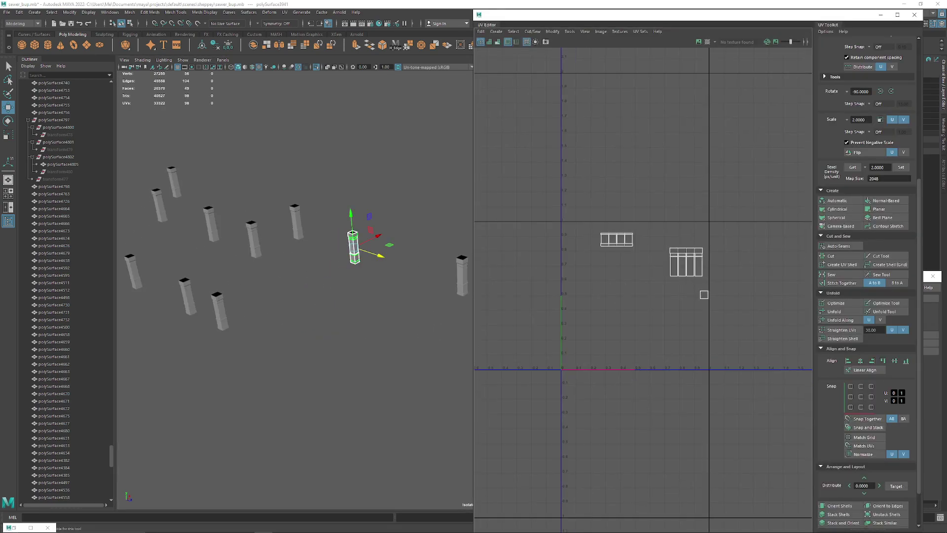
right_click_drag(653, 220, 622, 209)
left_click_drag(582, 210, 720, 311)
left_click_drag(654, 266, 767, 201)
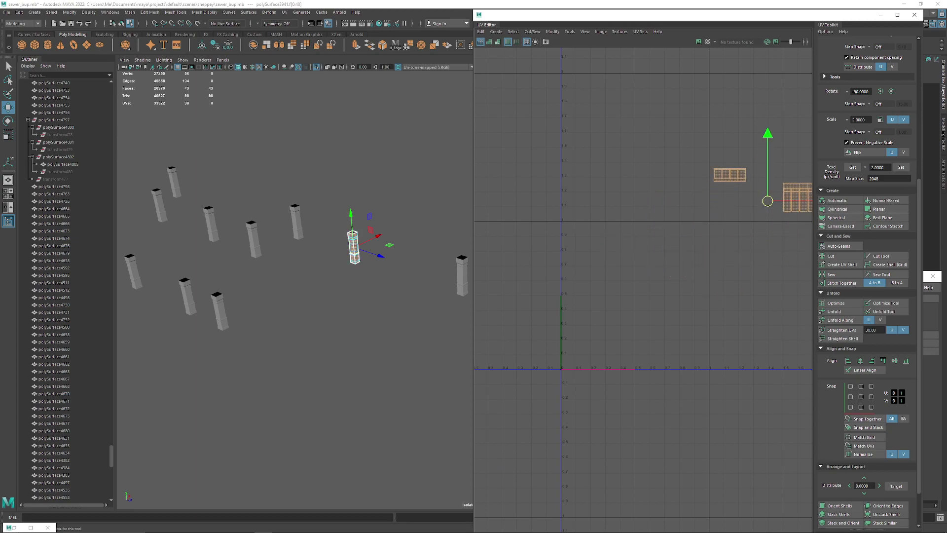
right_click_drag(355, 259, 392, 249)
left_click(323, 276)
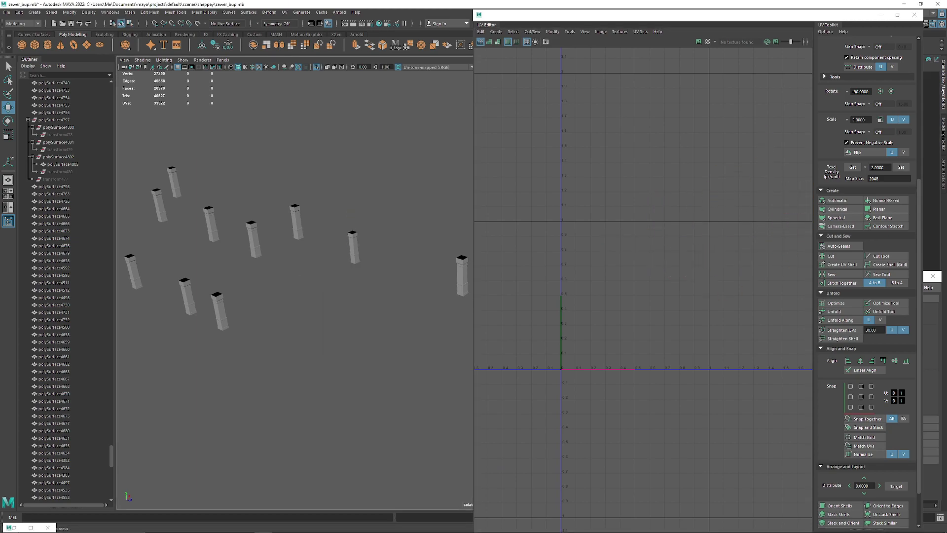
Step: Select the combined pillars and the separate pillar, and move the separate pillar's short base shell into the empty fourth-column slot of the UV tile
left_click(296, 224)
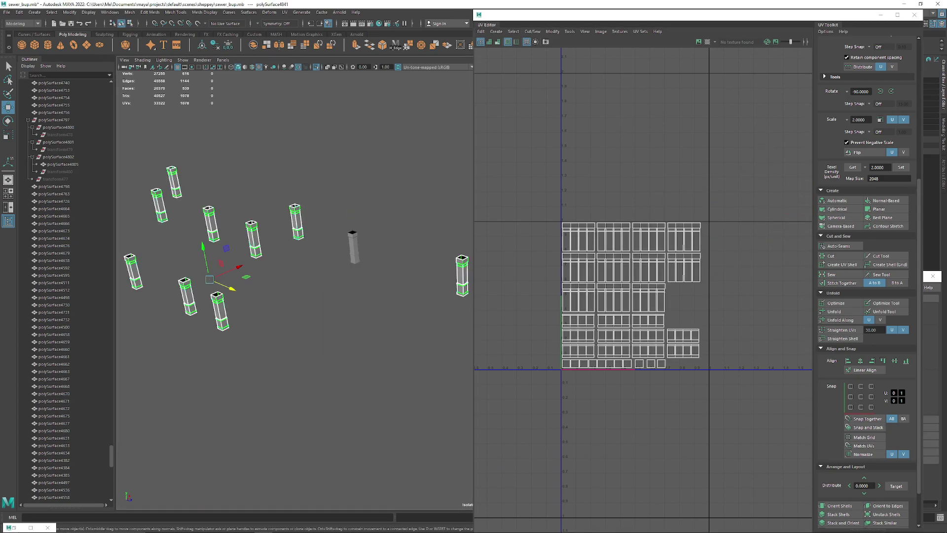
left_click(354, 247, "shift")
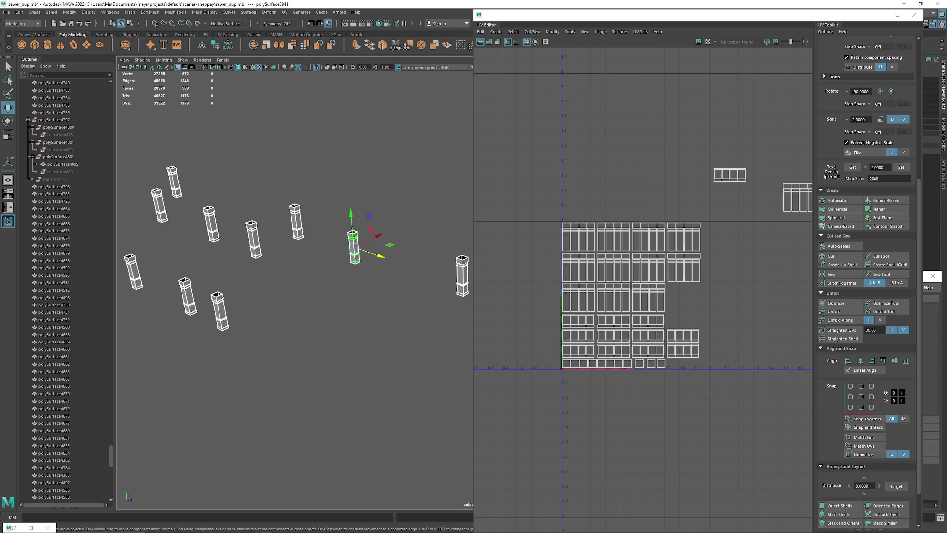
scroll(656, 113, "up", 3)
middle_click_drag(755, 123, 663, 163, "alt")
right_click_drag(664, 161, 635, 151)
left_click(634, 150)
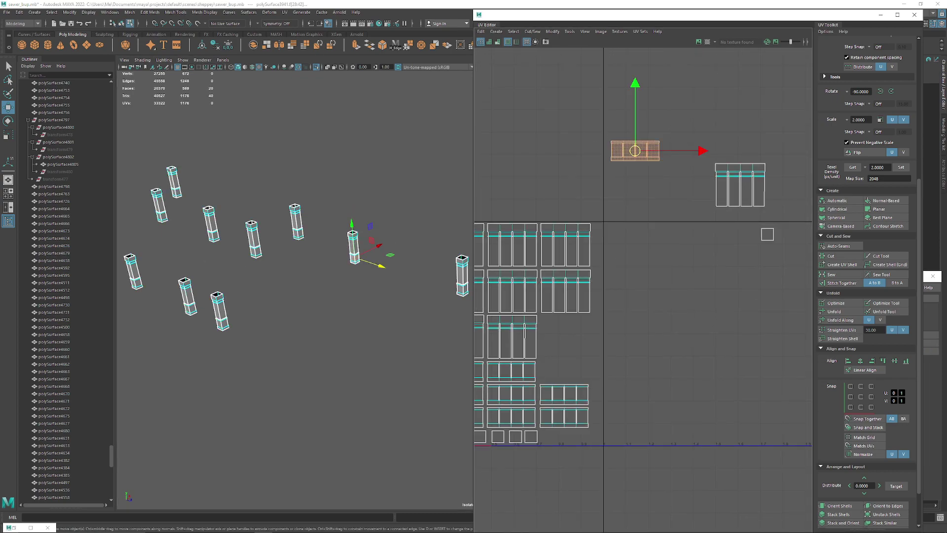
left_click_drag(635, 150, 577, 366)
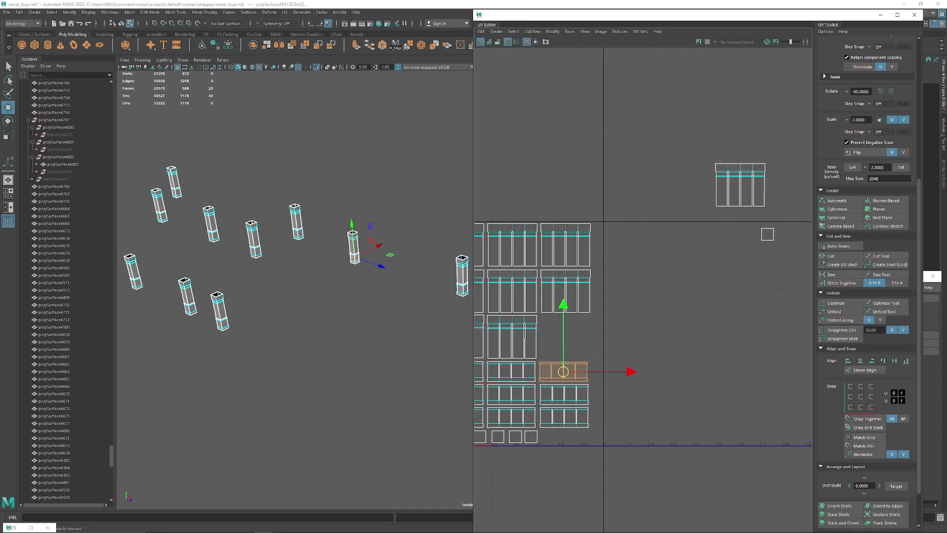
Step: Align the moved base shell with its neighbour's lower edge and with the left edge of the shell beneath it
scroll(567, 405, "up", 4)
left_click(499, 314, "shift")
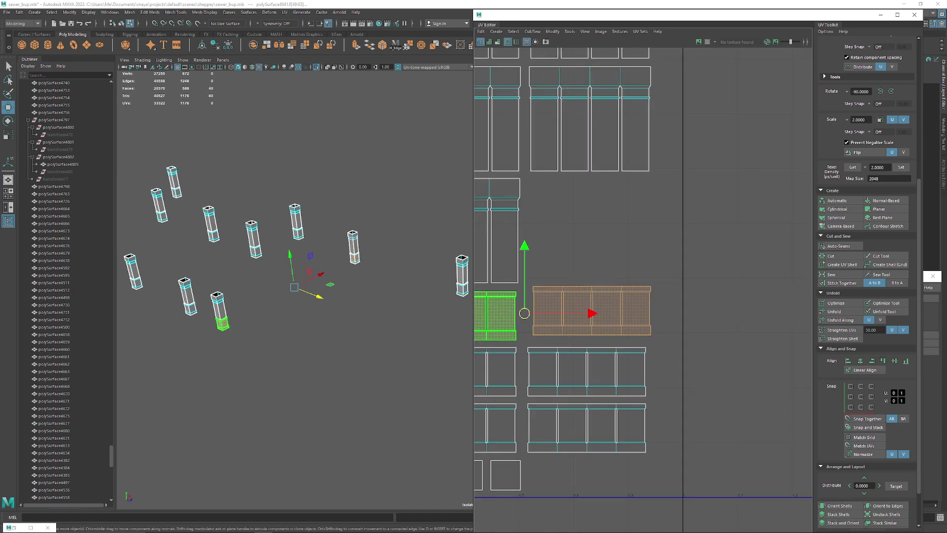
left_click(905, 360)
left_click(715, 316)
left_click(592, 318)
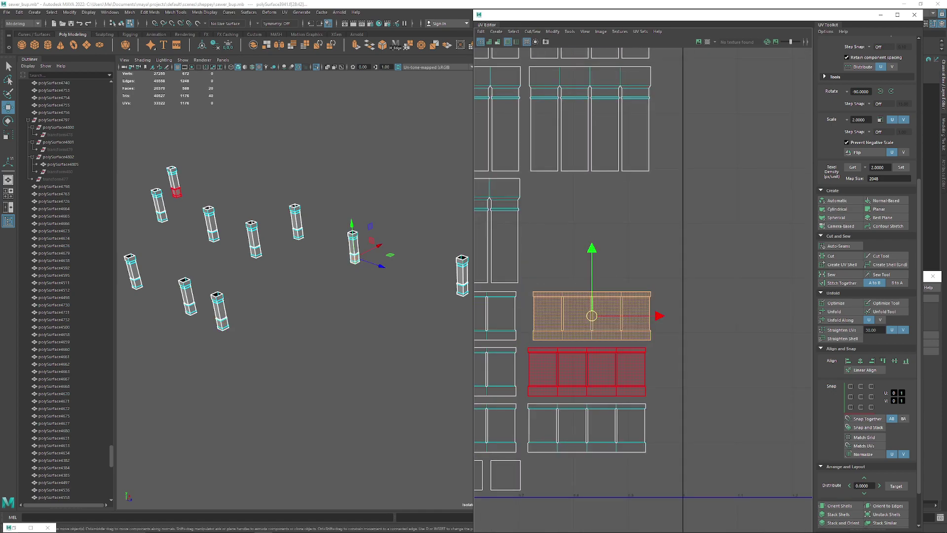
left_click(592, 369, "shift")
left_click(849, 361)
left_click(711, 341)
Step: Turn on shaded UV shells and move the separate pillar's tall shell into the empty fourth-column slot of the third row
scroll(671, 493, "down", 4)
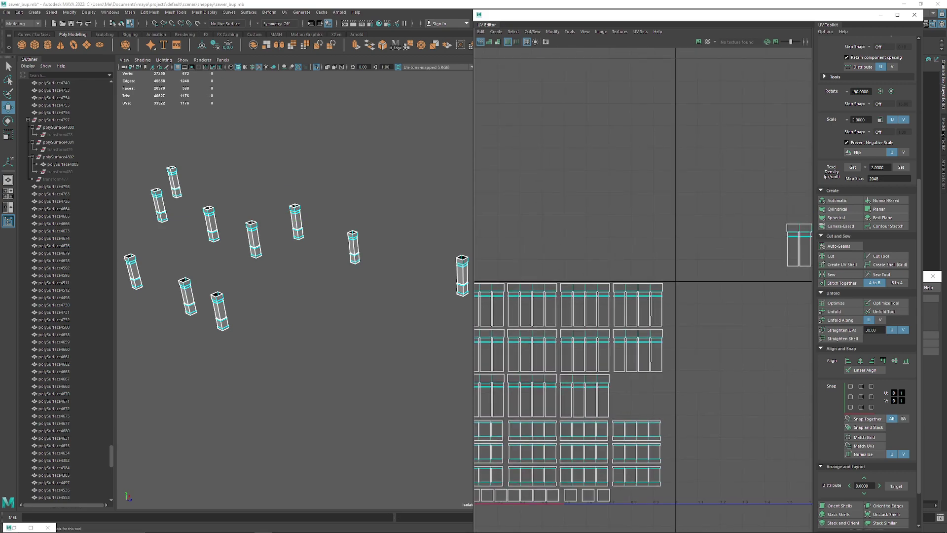
left_click(488, 42)
middle_click_drag(730, 247, 634, 158, "alt")
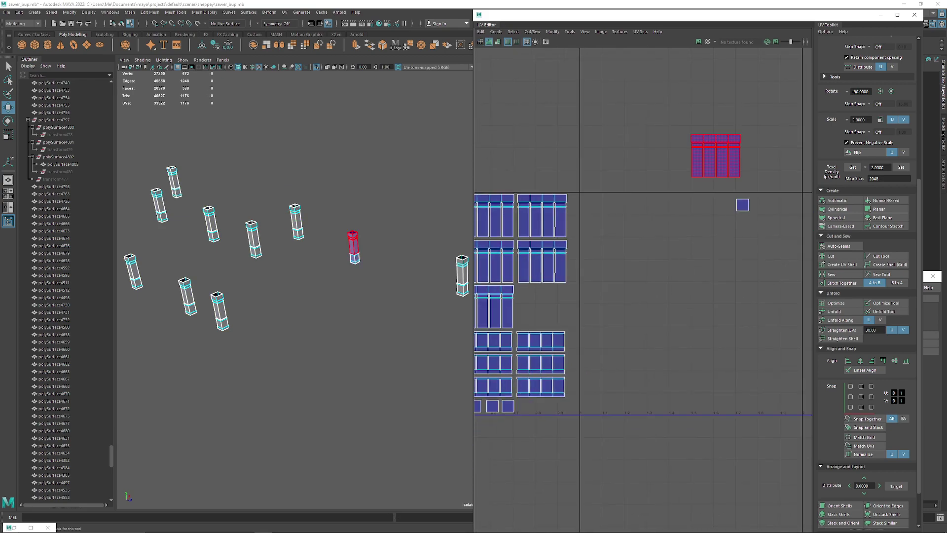
left_click(710, 161)
left_click_drag(715, 156, 547, 306)
Step: Align the tall shell with its row neighbour's lower edge and with the left edge of the shell above it
scroll(547, 305, "up", 4)
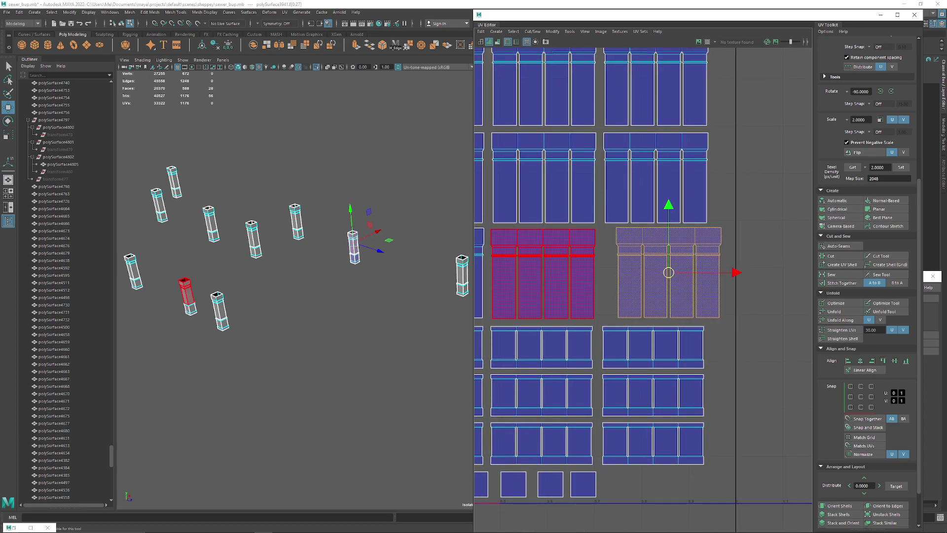
left_click(542, 274, "shift")
left_click(906, 361)
left_click(678, 278)
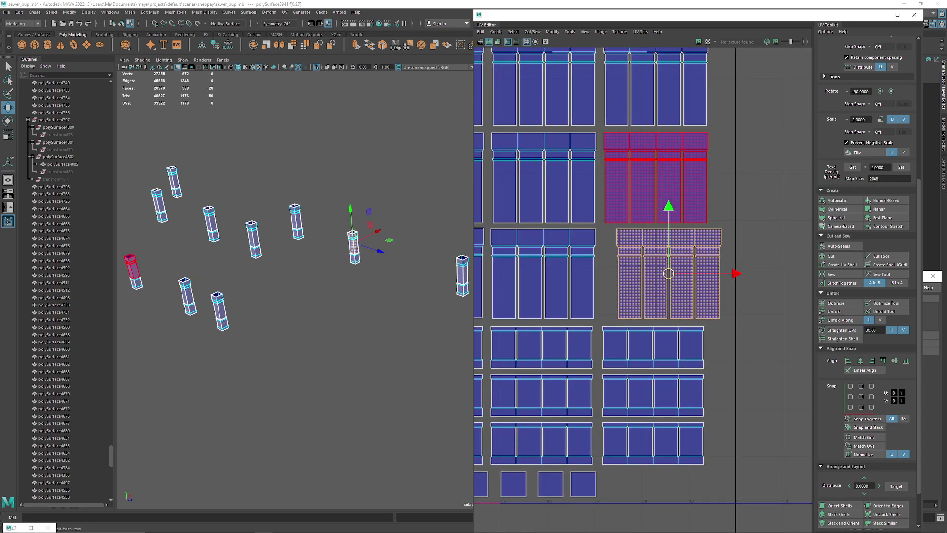
left_click(664, 195, "shift")
left_click(849, 361)
left_click(762, 316)
Step: Move the separate pillar's square shell from outside the tile to the end of the lowest row of squares
middle_click_drag(740, 374, 673, 241, "alt")
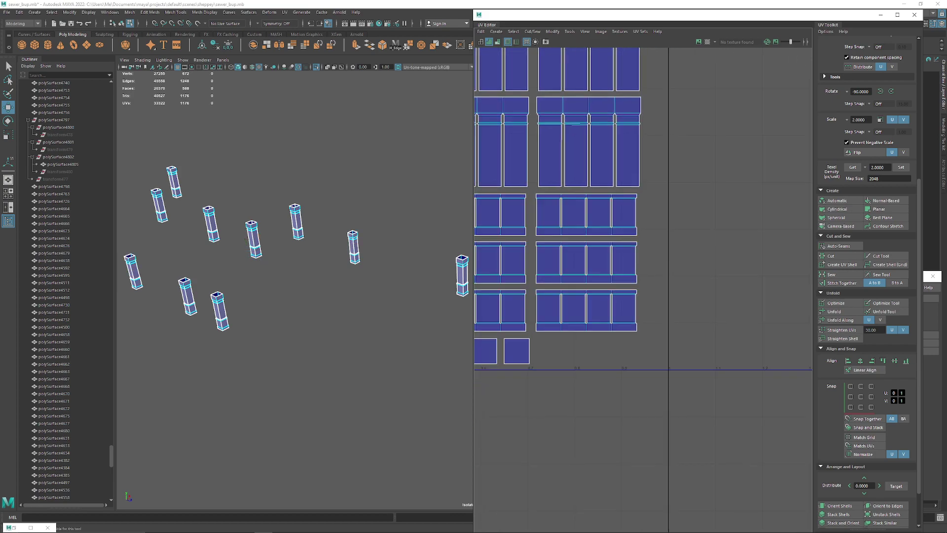
scroll(664, 345, "down", 5)
left_click(800, 215)
left_click_drag(800, 216, 620, 381)
scroll(620, 345, "up", 6)
middle_click_drag(619, 345, 793, 181, "alt")
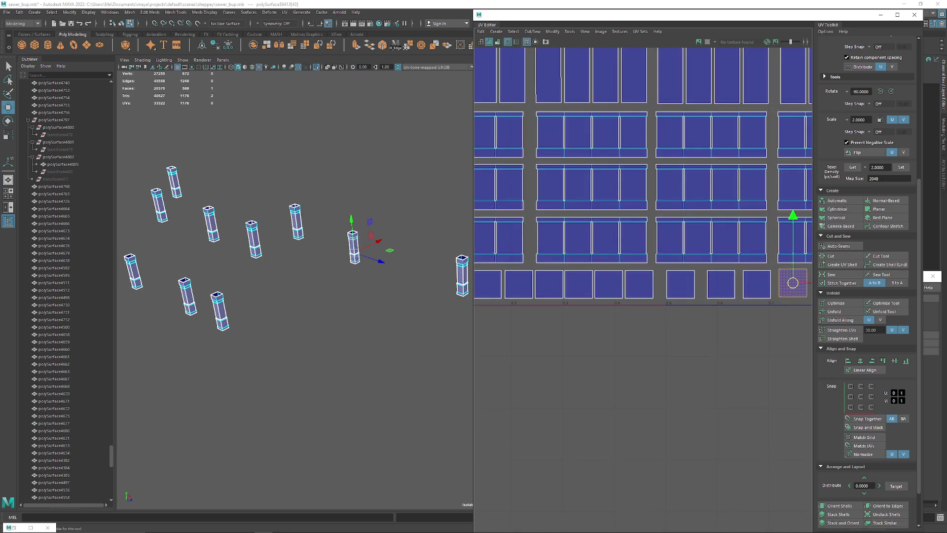
Step: Align the moved square shell with the lower edge of the neighbouring square, and deselect both
scroll(657, 346, "down", 3)
middle_click_drag(656, 346, 516, 296, "alt")
scroll(254, 224, "up", 5)
scroll(587, 215, "up", 4)
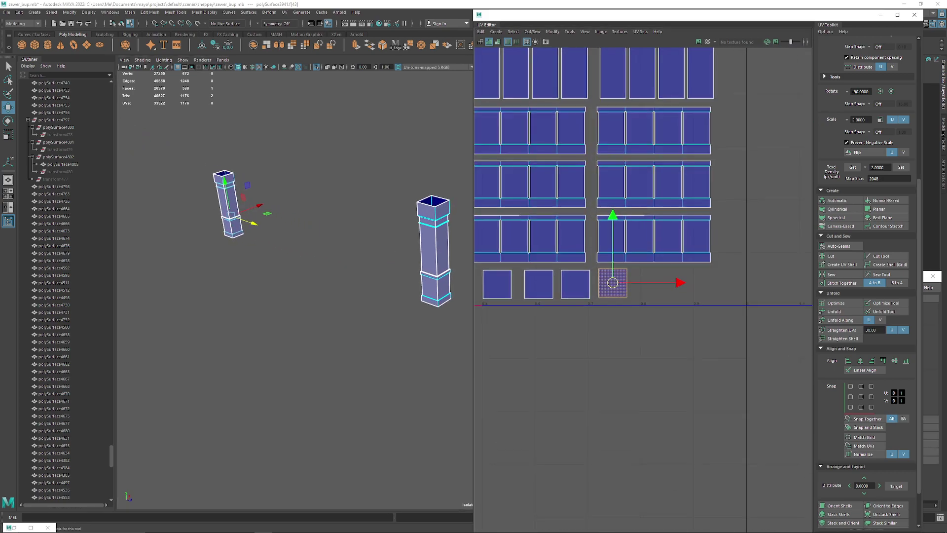
left_click(576, 284, "shift")
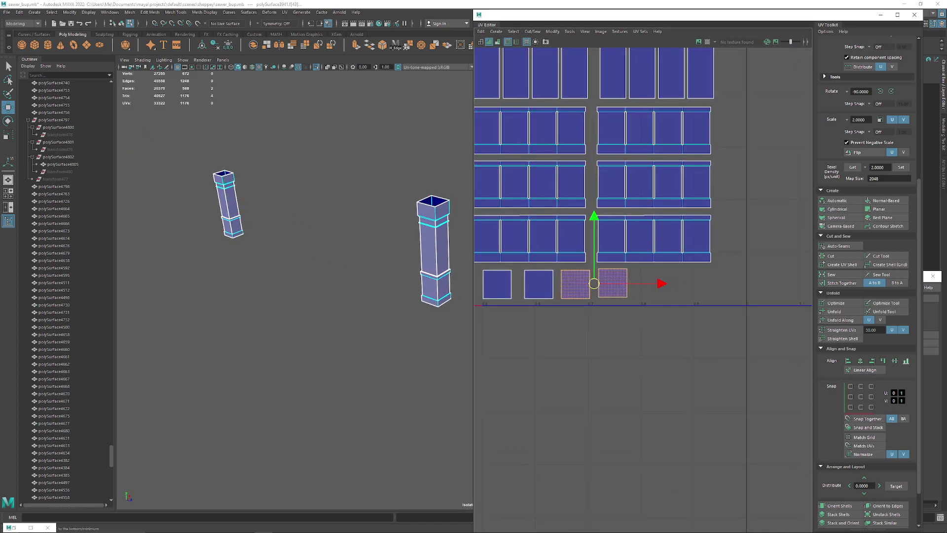
scroll(594, 370, "down", 1)
scroll(594, 370, "down", 1)
middle_click_drag(594, 370, 672, 348, "alt")
left_click(701, 326)
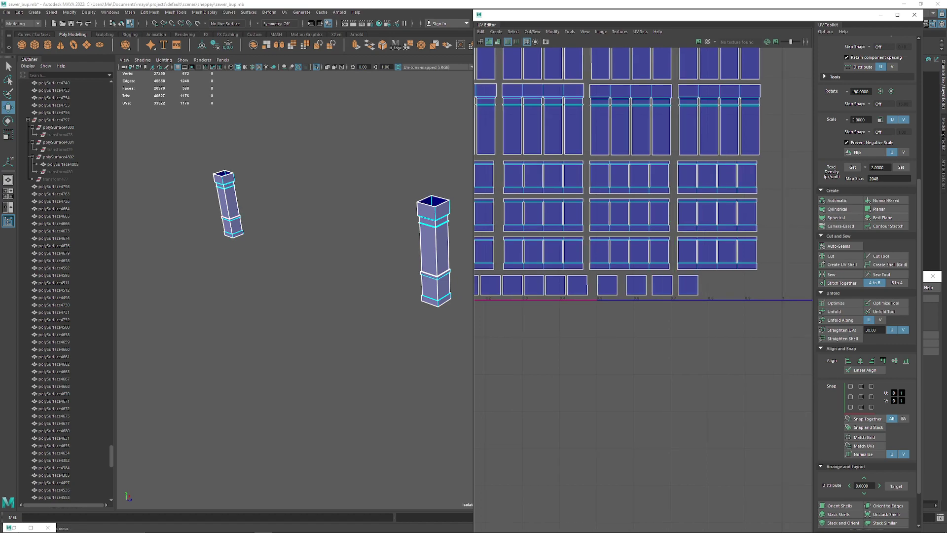
Step: Space out the squares at the right end of the lowest row by shifting progressively larger groups along U
left_click_drag(708, 315, 637, 285)
left_click_drag(730, 285, 726, 285)
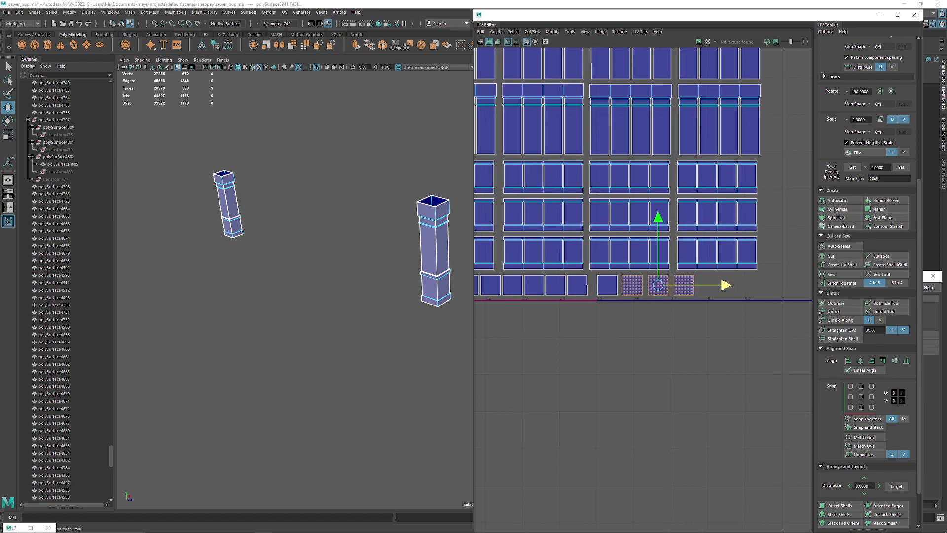
left_click_drag(687, 321, 604, 291)
left_click_drag(714, 285, 710, 286)
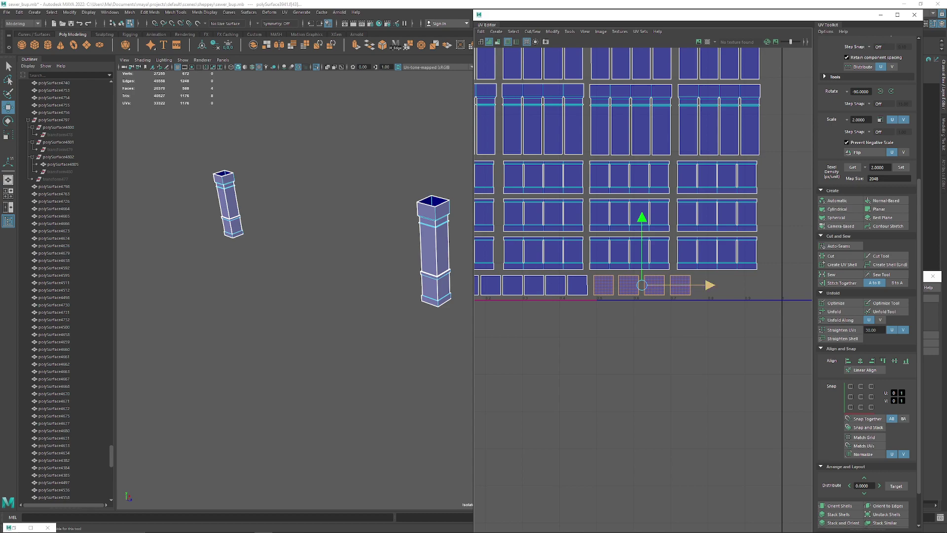
mouse_move(730, 321)
left_mouse_down()
mouse_move(572, 295)
mouse_move(729, 321)
left_mouse_up()
left_click_drag(697, 285, 700, 285)
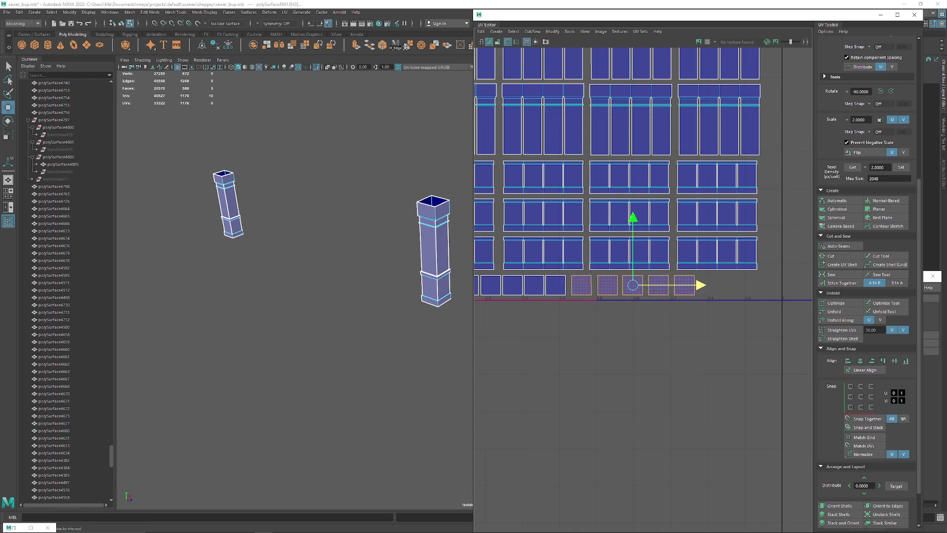
left_click_drag(564, 330, 711, 287)
left_click_drag(687, 285, 692, 285)
left_click_drag(538, 283, 536, 282)
left_click_drag(680, 285, 685, 285)
left_click_drag(717, 336, 510, 287)
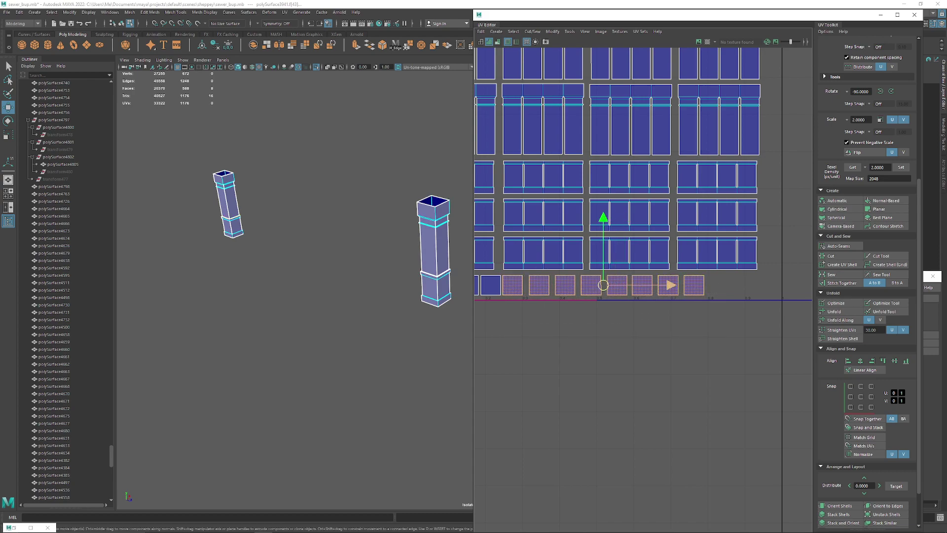
left_click_drag(671, 285, 675, 285)
Step: Even out the gaps between the remaining squares towards the row's left end by shifting the growing group right along U
left_click_drag(504, 338, 775, 282)
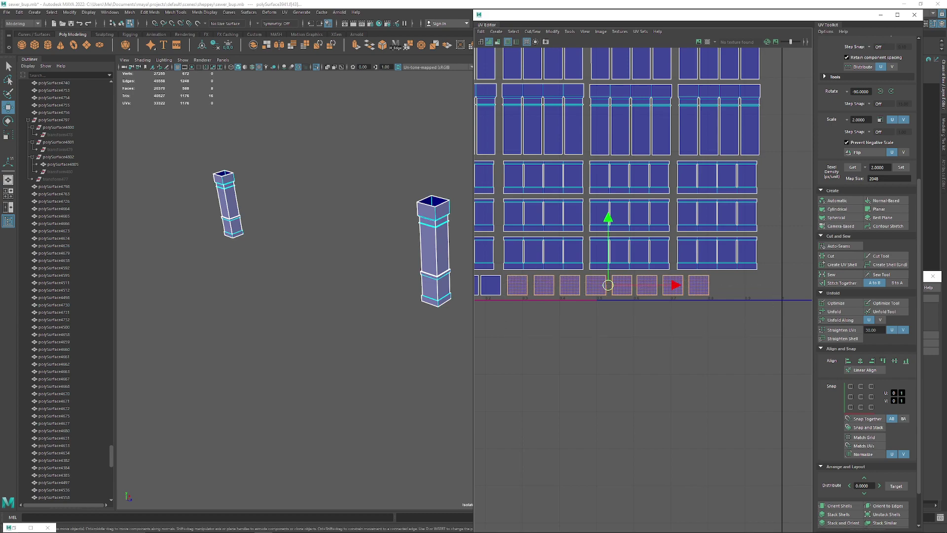
mouse_move(713, 328)
left_mouse_down()
mouse_move(658, 282)
mouse_move(489, 277)
left_mouse_up()
left_click_drag(662, 285, 666, 286)
scroll(652, 284, "down", 2)
middle_click_drag(652, 285, 709, 299, "alt")
left_click(565, 301, "shift")
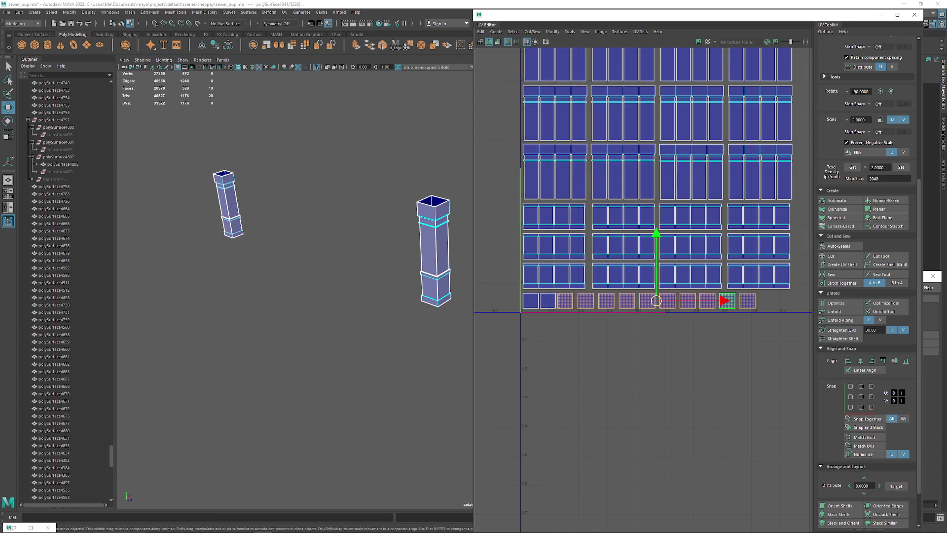
left_click_drag(724, 300, 728, 300)
left_click(547, 301, "shift")
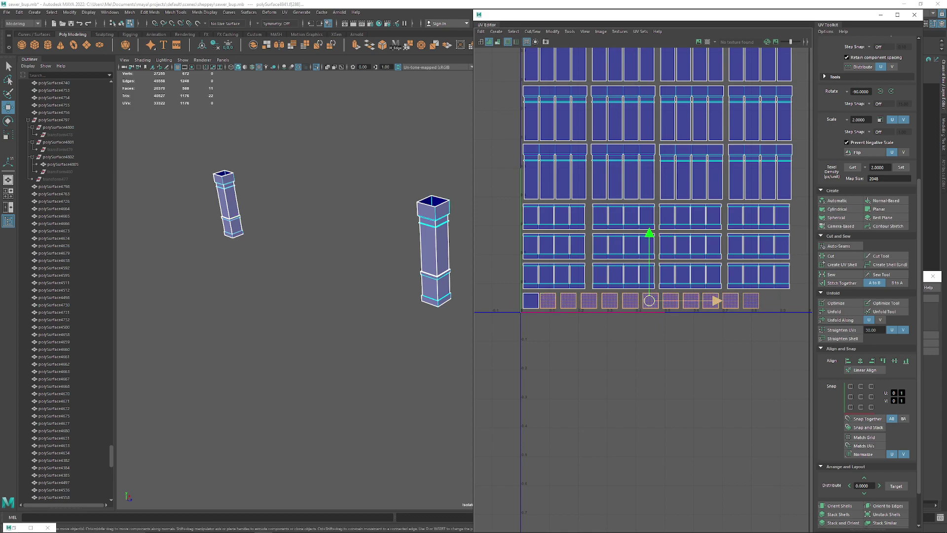
left_click_drag(650, 300, 654, 300)
middle_click_drag(698, 318, 712, 302, "alt")
scroll(609, 335, "down", 3)
scroll(609, 336, "up", 3)
scroll(713, 303, "up", 2)
left_click(712, 311)
scroll(682, 433, "down", 5)
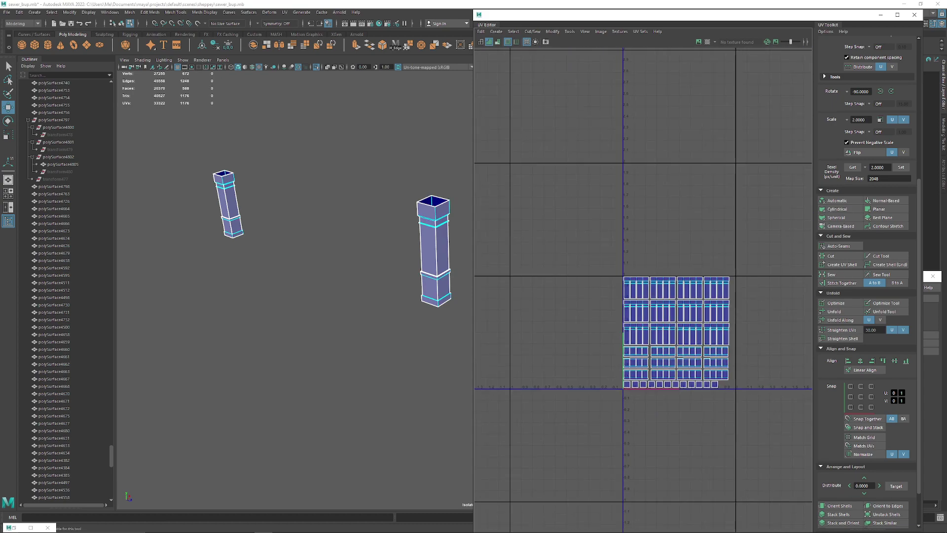
Step: Return the pillars to object mode and combine the separate pillar with the already combined pillars into one mesh
scroll(434, 276, "down", 5)
middle_click_drag(434, 276, 349, 211, "alt")
right_click_drag(381, 211, 380, 228)
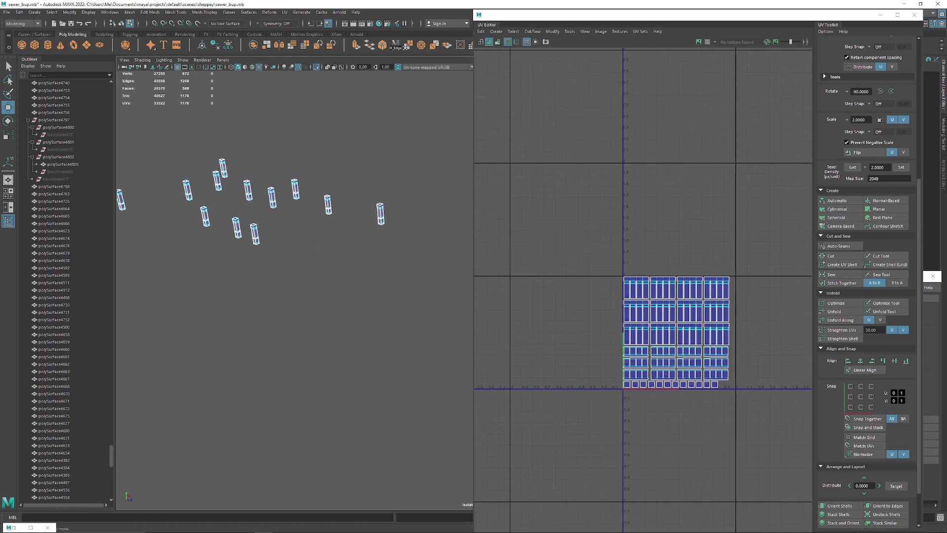
right_click_drag(293, 187, 322, 171)
left_click(315, 168)
left_click(295, 189)
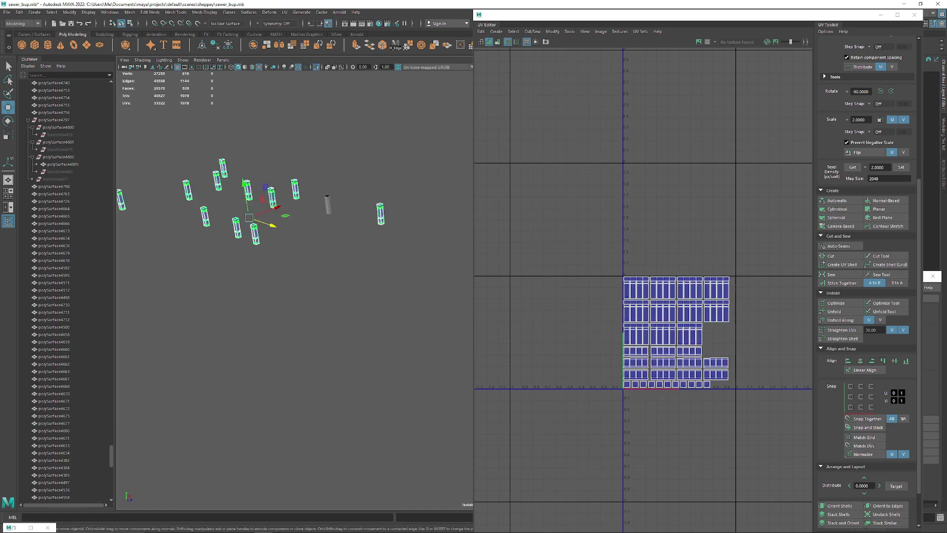
left_click(328, 205, "shift")
left_click(253, 45)
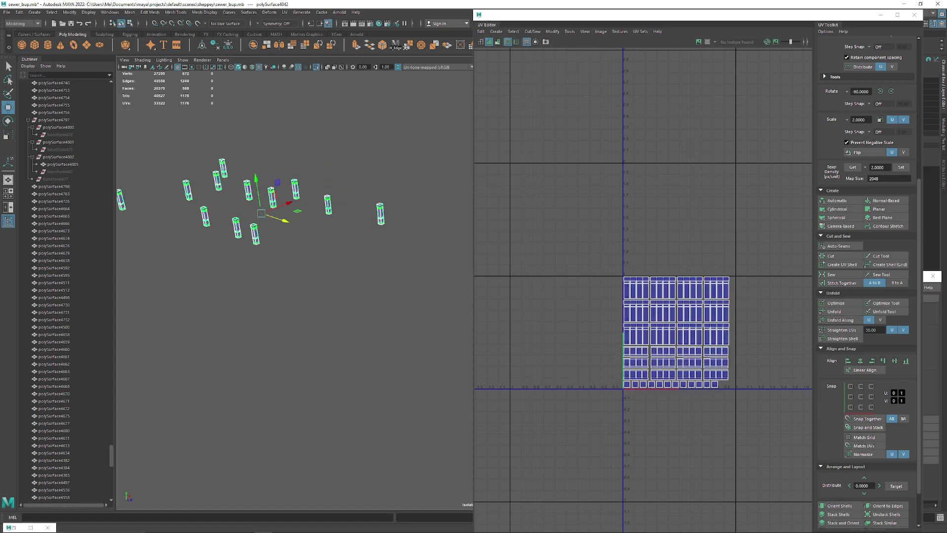
Step: Shift the fourth column of UV shells towards the tile's right edge, and move the third column partway after it
scroll(737, 472, "up", 5)
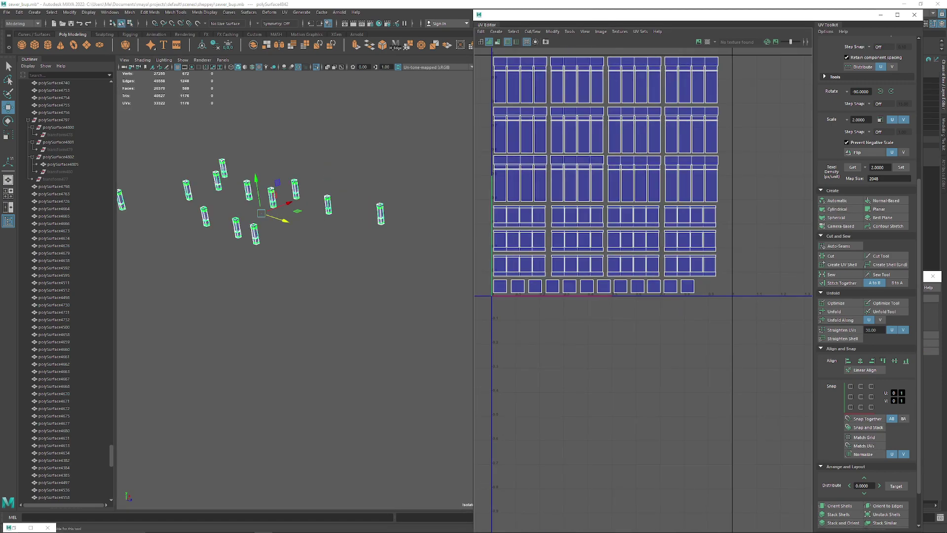
middle_click_drag(691, 385, 689, 462, "alt")
right_click_drag(683, 176, 650, 165)
left_click_drag(668, 101, 777, 342)
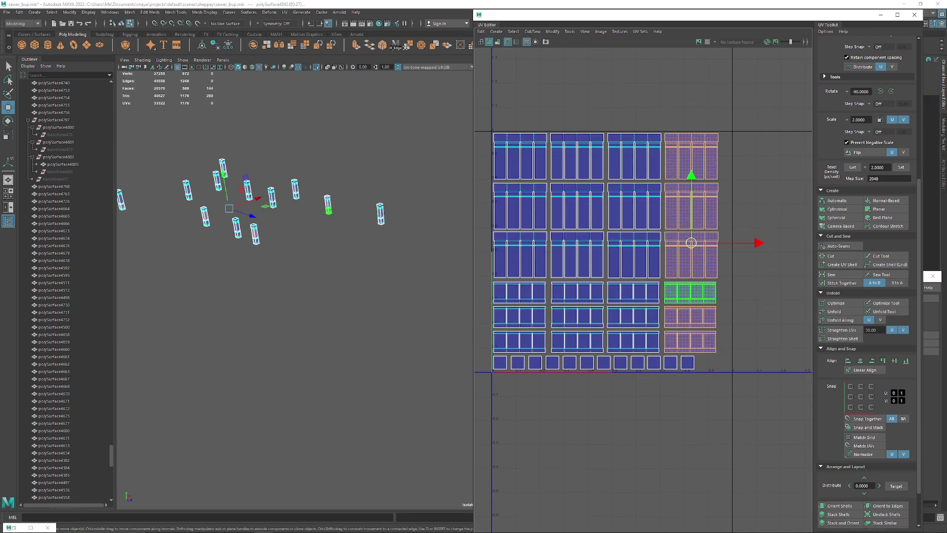
left_click_drag(755, 242, 767, 242)
left_click_drag(609, 91, 663, 331)
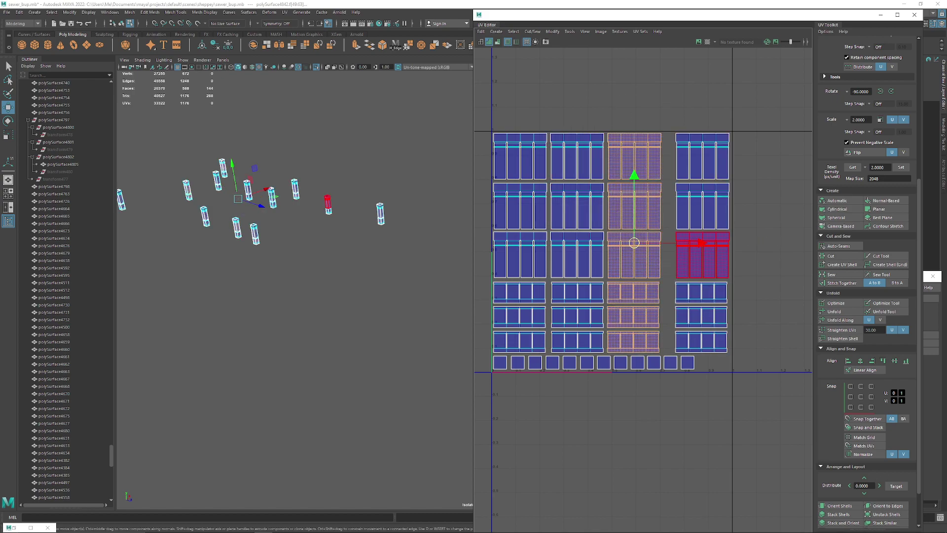
left_click_drag(700, 243, 709, 242)
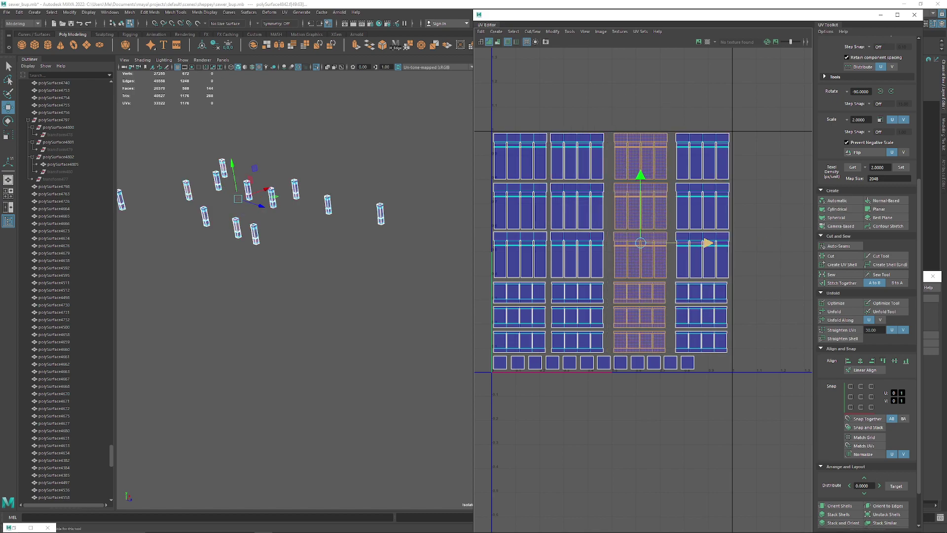
Step: Nudge the two middle shell columns and the two outer columns right along U to even the column spacing
left_click_drag(562, 105, 646, 334)
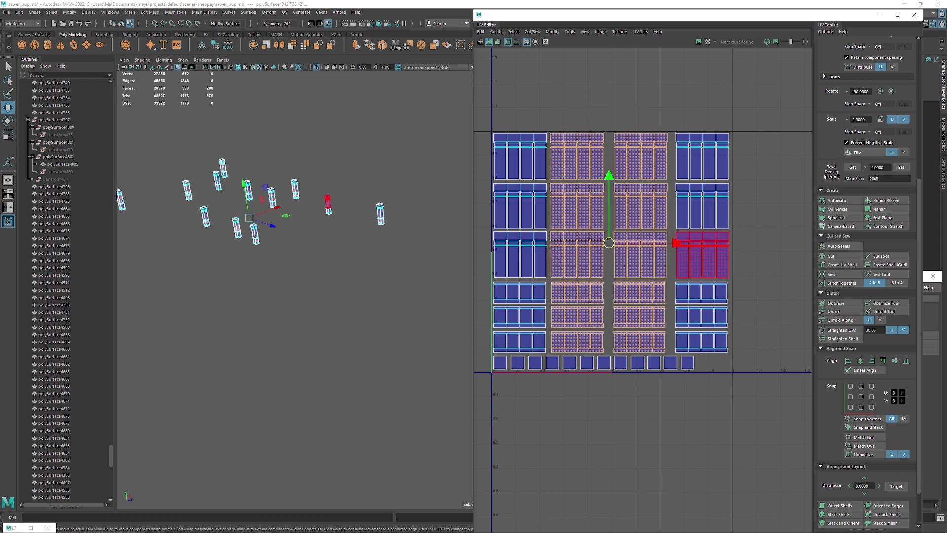
left_click_drag(677, 243, 679, 242)
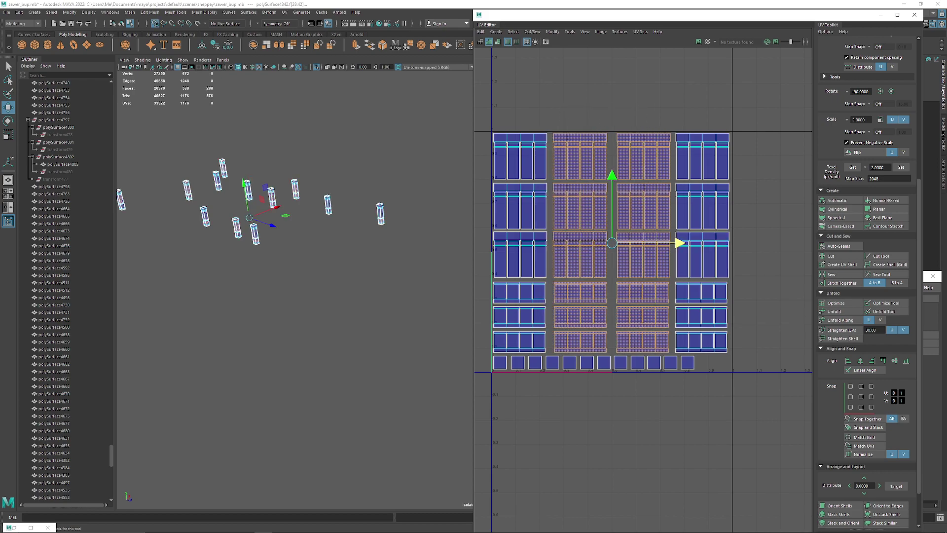
left_click_drag(488, 106, 547, 346)
left_click_drag(697, 98, 731, 352, "shift")
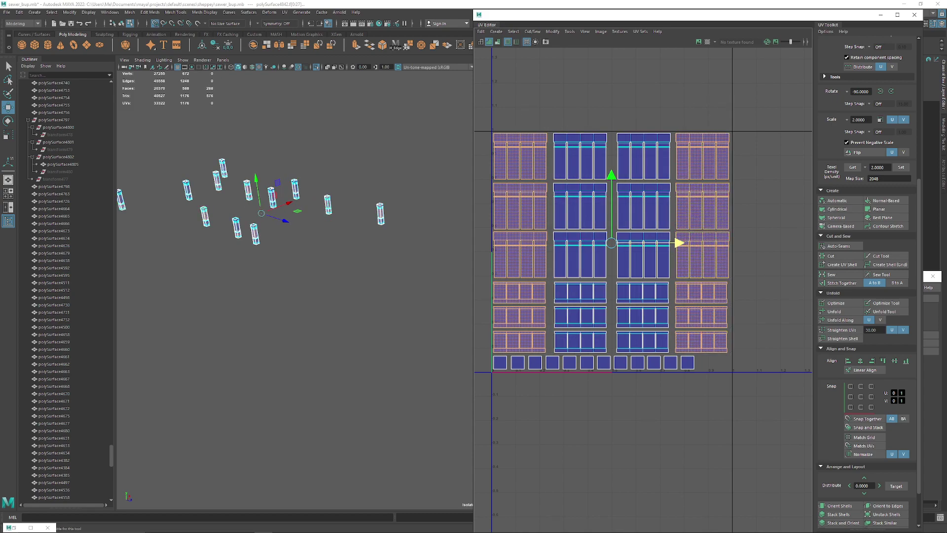
left_click_drag(680, 243, 681, 242)
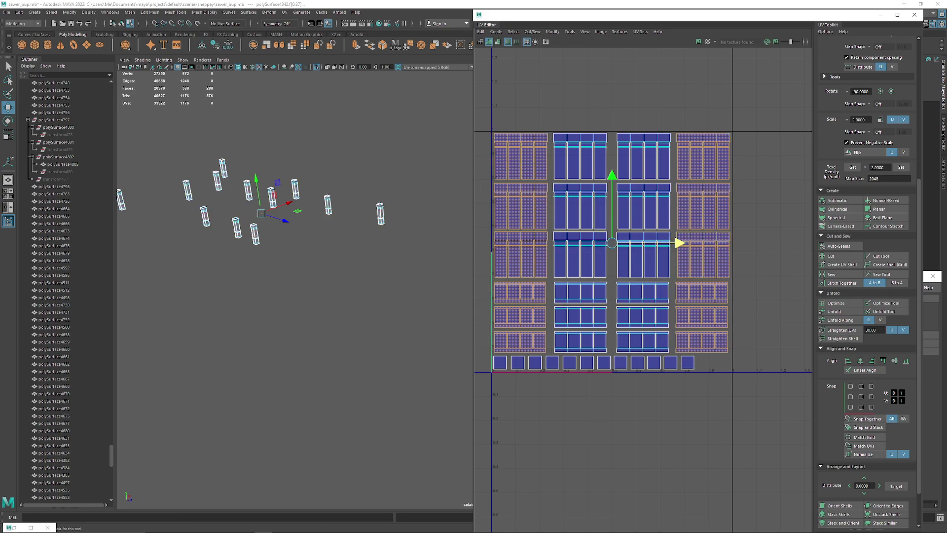
left_click(715, 395)
Step: Shift the bottom row of square UV shells right along U to centre it under the columns, and save the scene
middle_click_drag(716, 394, 723, 342, "alt")
left_click_drag(478, 348, 746, 312)
left_click_drag(746, 348, 746, 347)
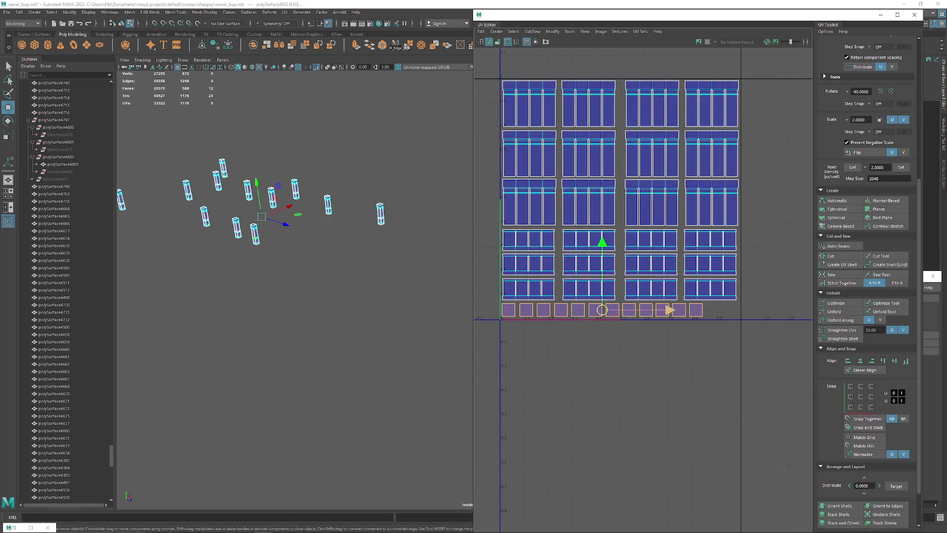
mouse_move(669, 309)
left_mouse_down()
mouse_move(638, 310)
mouse_move(701, 310)
mouse_move(688, 310)
left_mouse_up()
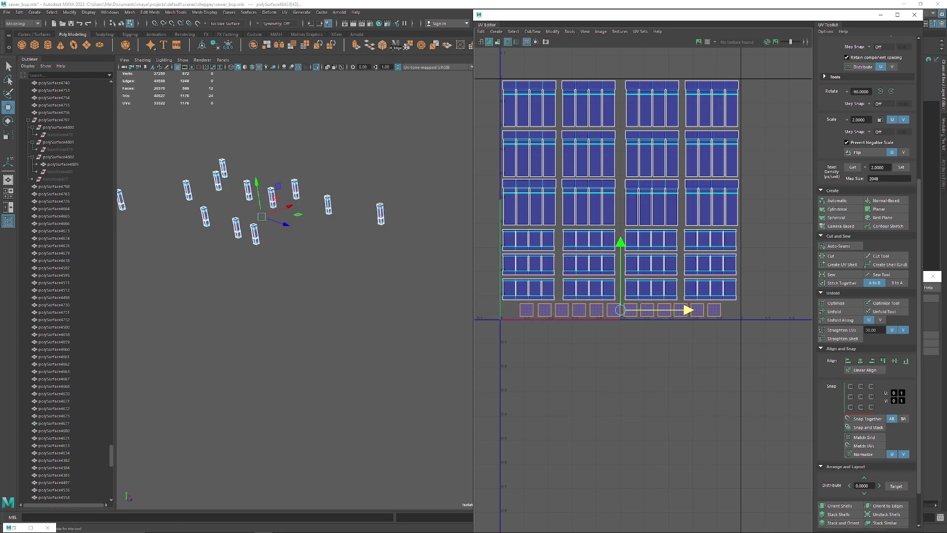
left_click(690, 348)
key("ctrl+s")
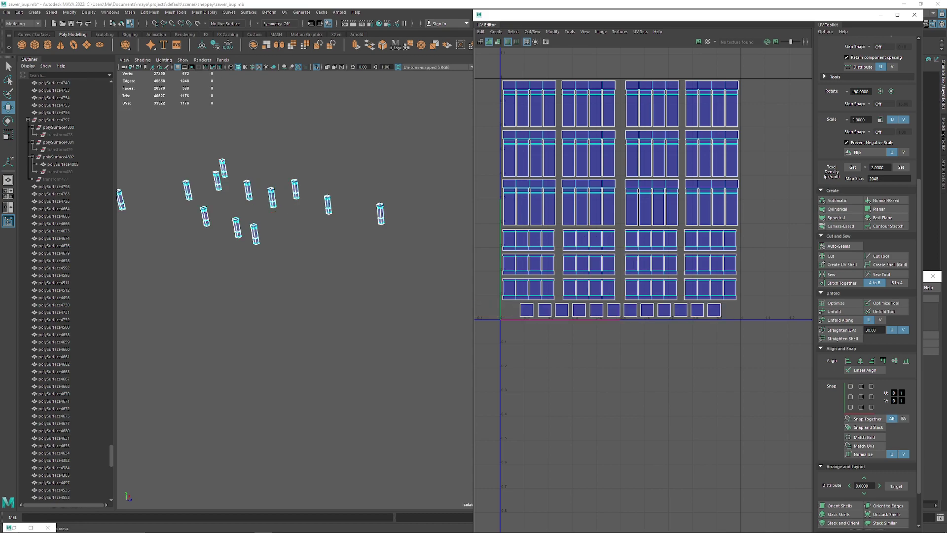
Step: Nudge the second shell column slightly right and the third column slightly left along U to even the gaps between columns
middle_click_drag(675, 341, 615, 306, "alt")
scroll(603, 165, "up", 7)
scroll(663, 424, "down", 6)
scroll(615, 305, "up", 1)
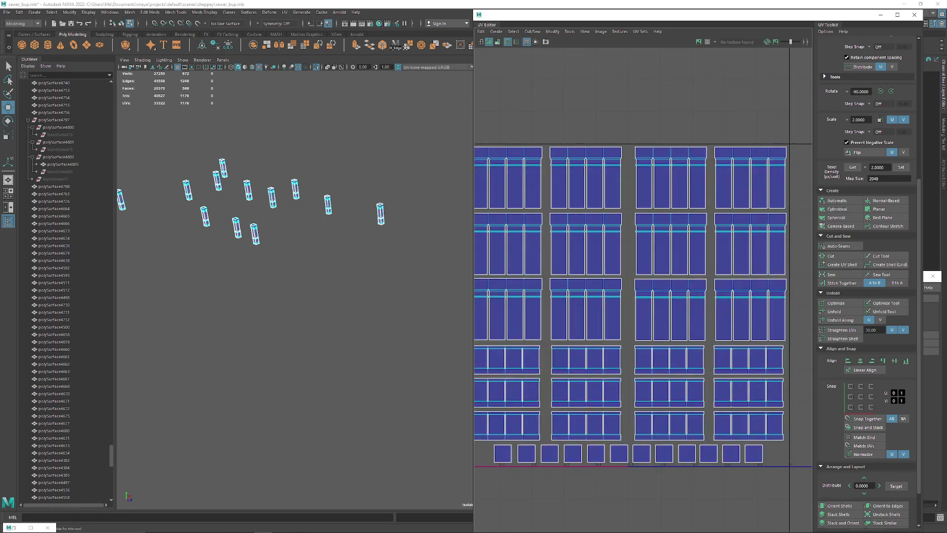
left_click_drag(587, 123, 611, 437)
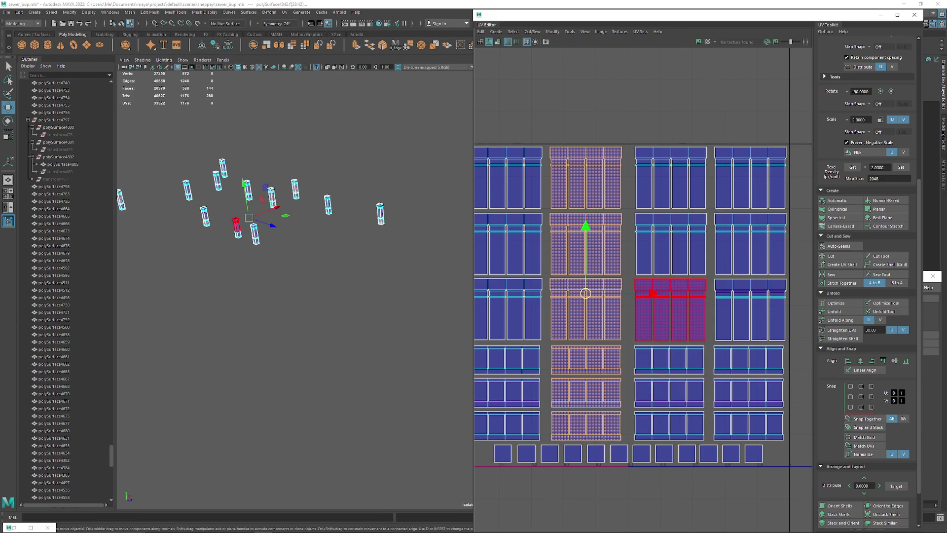
left_click_drag(653, 293, 656, 293)
left_click_drag(648, 94, 678, 436)
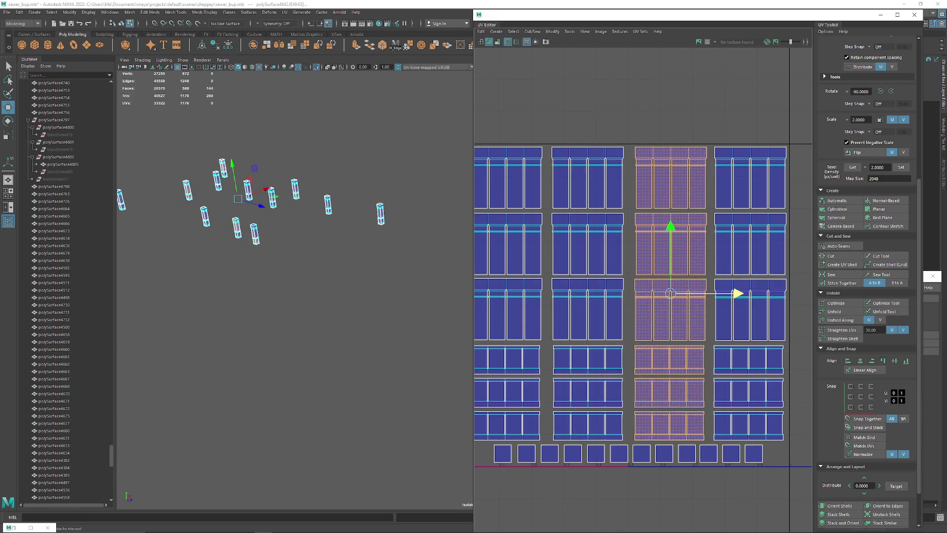
left_click_drag(602, 107, 666, 430)
key("x")
left_click_drag(696, 294, 695, 293)
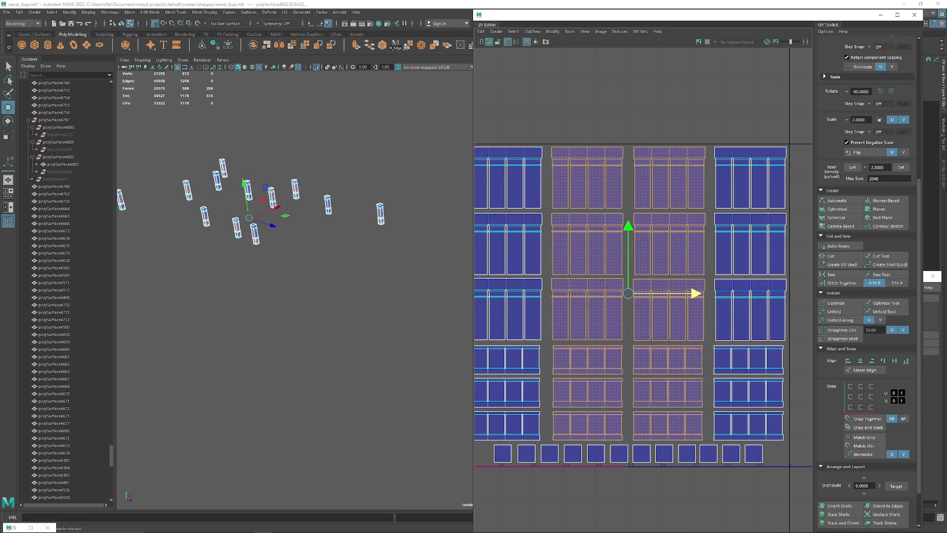
scroll(612, 266, "down", 5)
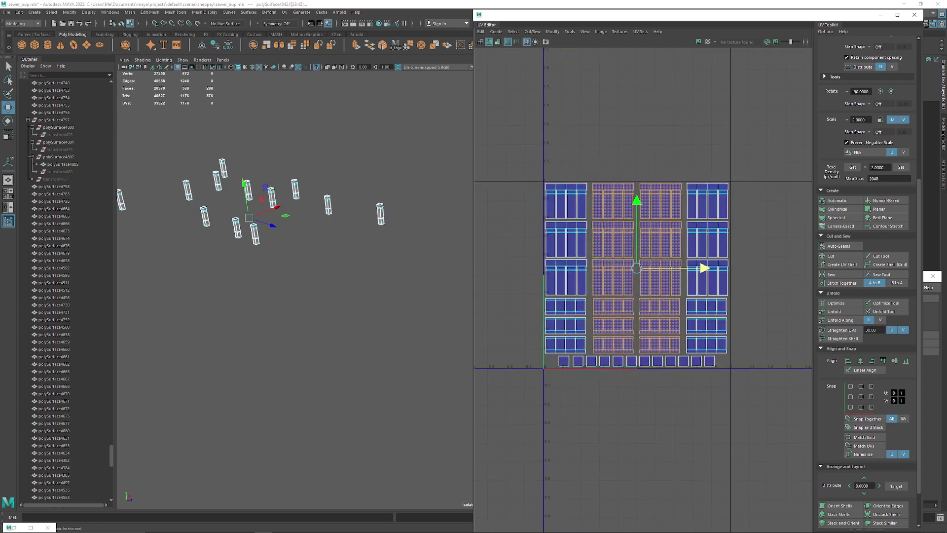
Step: Clear the UV shell selection, select the combined pillar mesh in object mode and save the scene
left_click(661, 143)
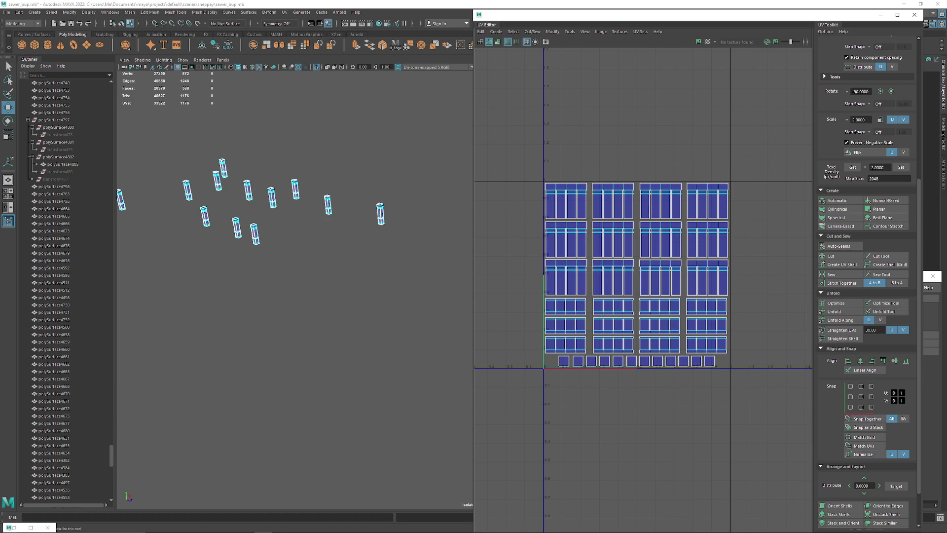
right_click_drag(328, 199, 363, 188)
left_click(328, 204)
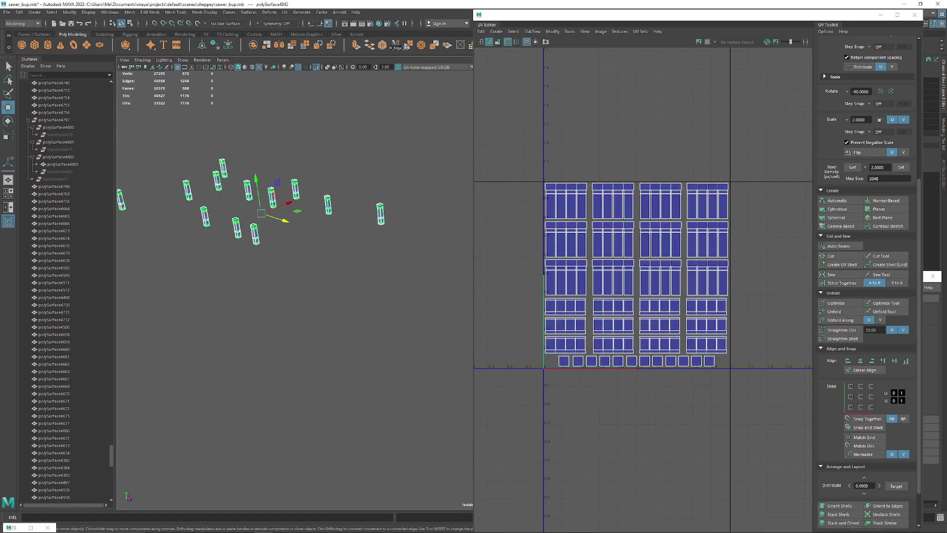
left_click(7, 13)
left_click(21, 42)
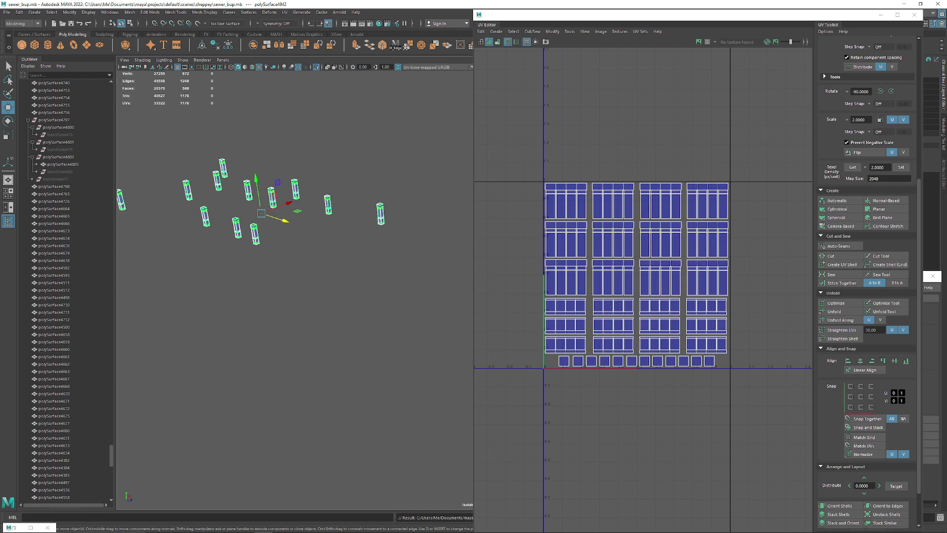
Step: Minimize the UV Editor and delete the pillar mesh's construction history
middle_click_drag(212, 198, 339, 227, "alt")
left_click_drag(339, 227, 369, 206, "alt")
middle_click_drag(368, 206, 323, 239, "alt")
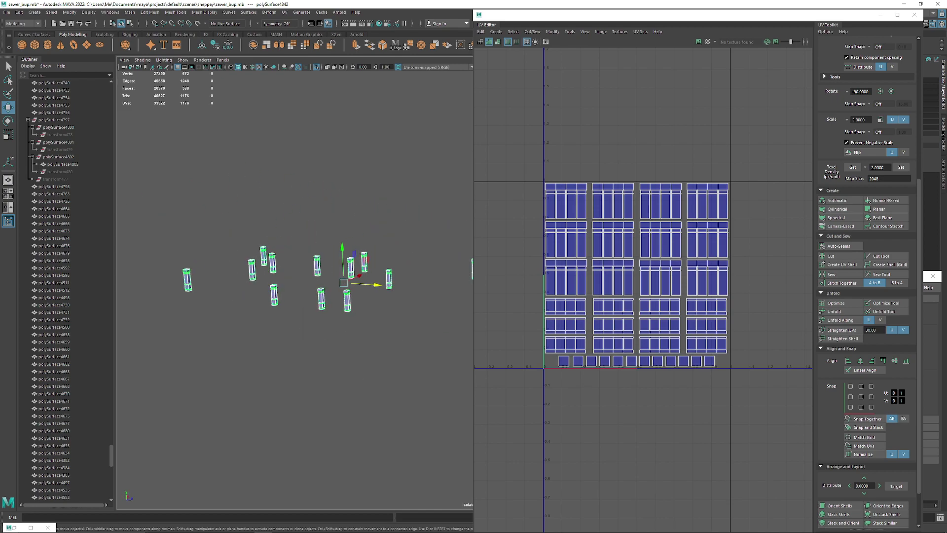
left_click(881, 14)
key("f")
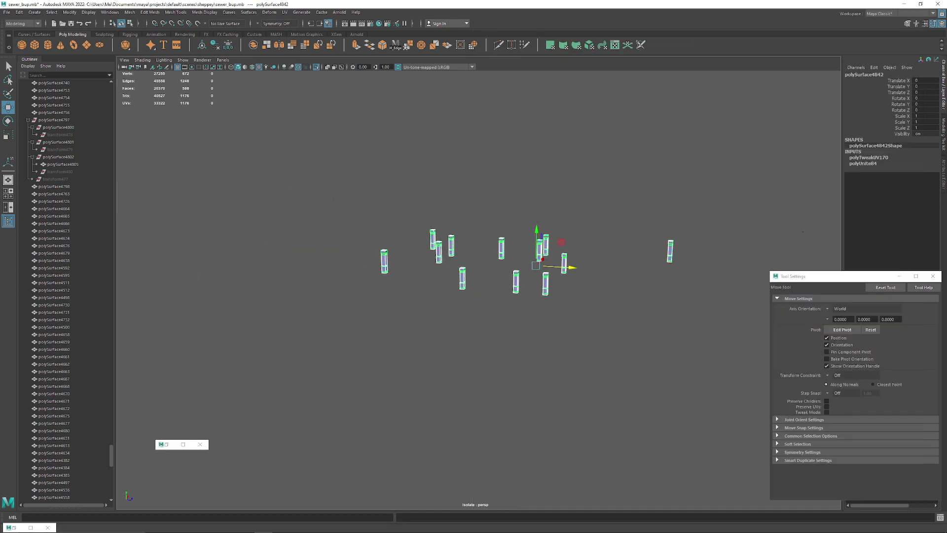
left_click(215, 45)
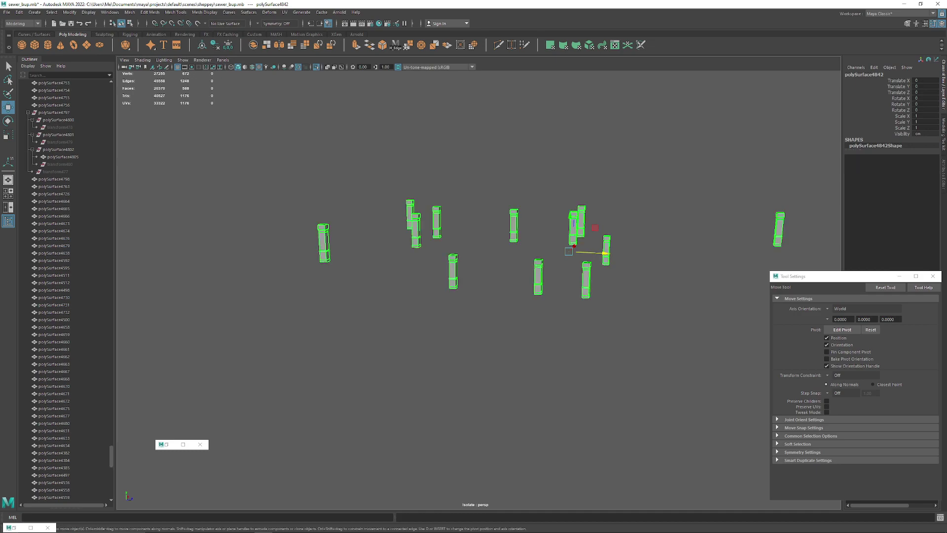
left_click_drag(394, 266, 592, 301, "alt")
right_click_drag(592, 301, 656, 311, "alt")
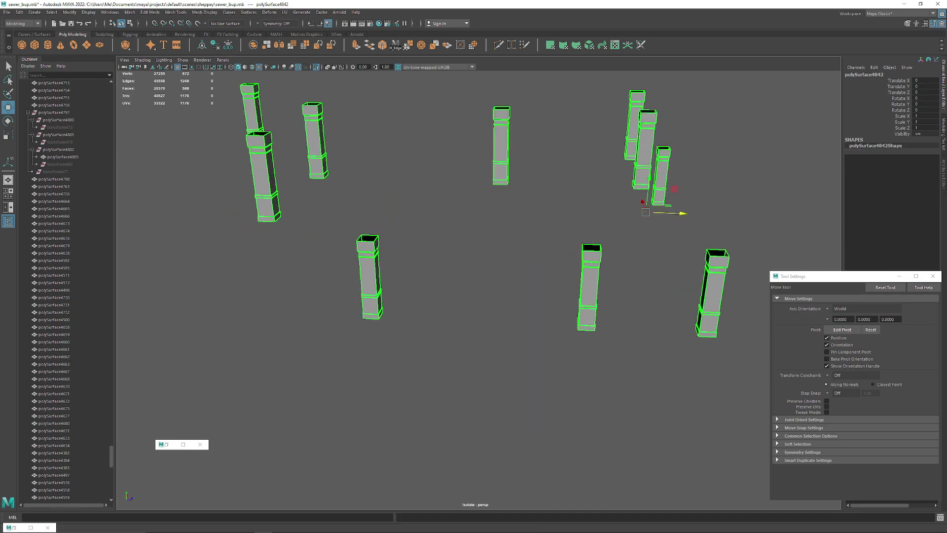
left_click_drag(656, 311, 627, 340, "alt")
right_click_drag(626, 341, 532, 341, "alt")
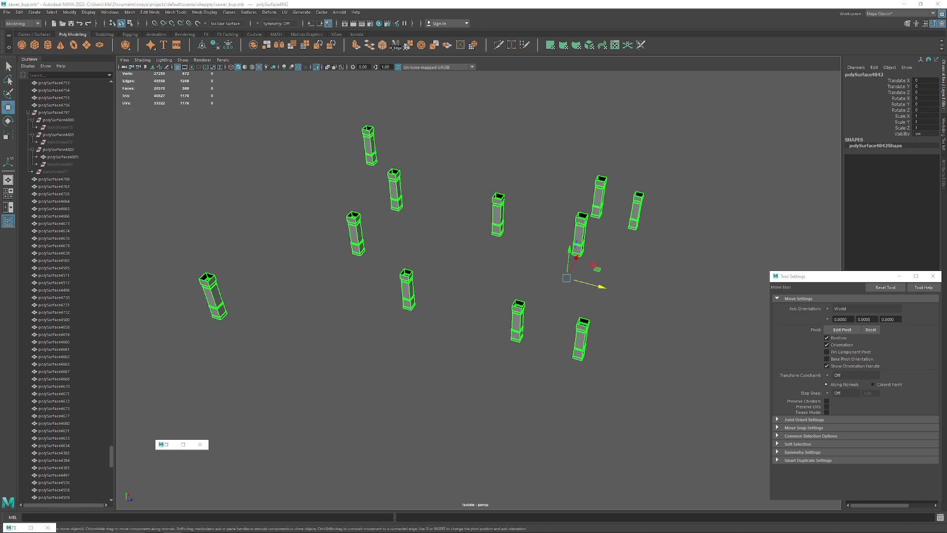
Step: Duplicate the pillar mesh, raise the copy above the full level to Translate Y 19.442 and isolate it
scroll(489, 260, "down", 3)
key("ctrl+1")
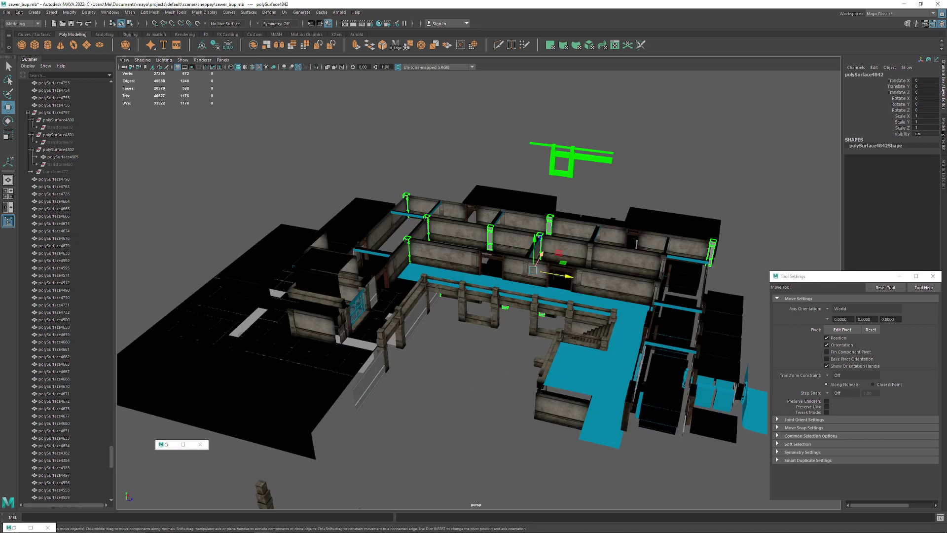
left_click_drag(489, 260, 486, 210, "alt")
middle_click_drag(486, 210, 486, 364, "alt")
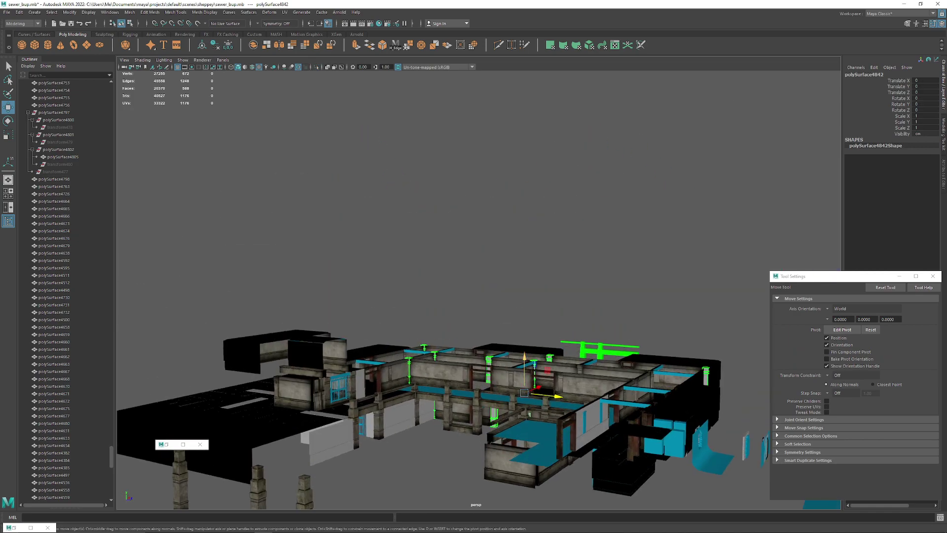
key("ctrl+d")
left_click_drag(525, 356, 740, 173)
middle_click_drag(740, 173, 726, 324, "alt")
key("ctrl+1")
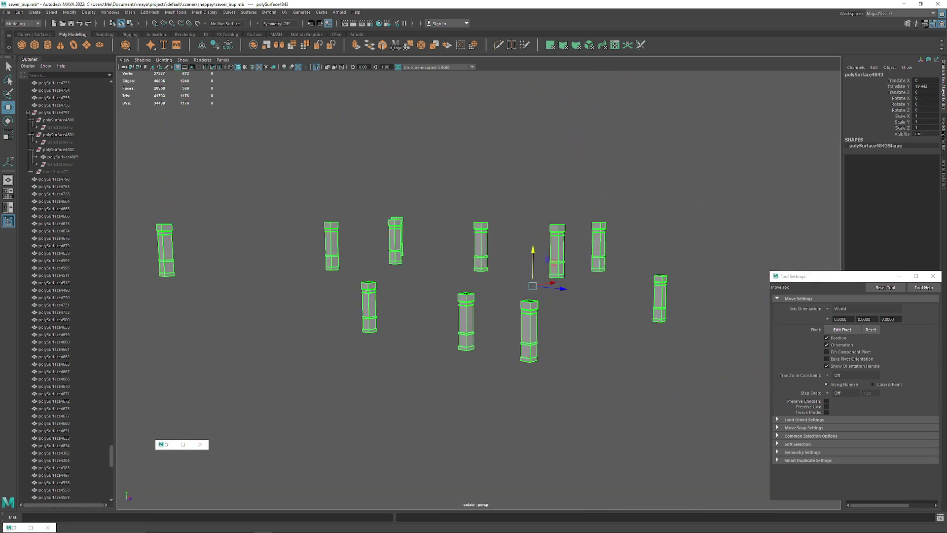
Step: In vertex mode, select a first group of the duplicated pillars and shift it horizontally to change the spacing
left_click_drag(726, 324, 784, 345, "alt")
right_click_drag(784, 345, 753, 290, "alt")
left_click(753, 291)
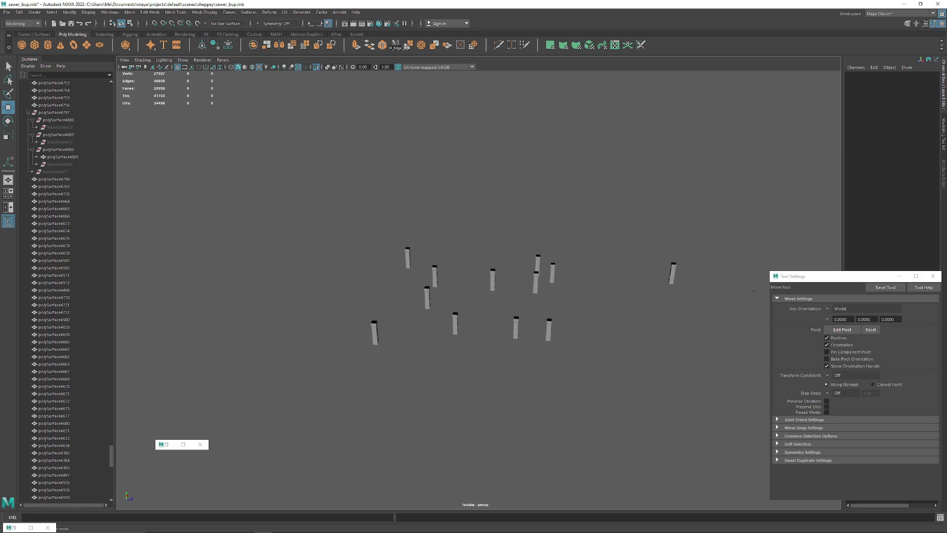
left_click_drag(753, 291, 686, 365, "alt")
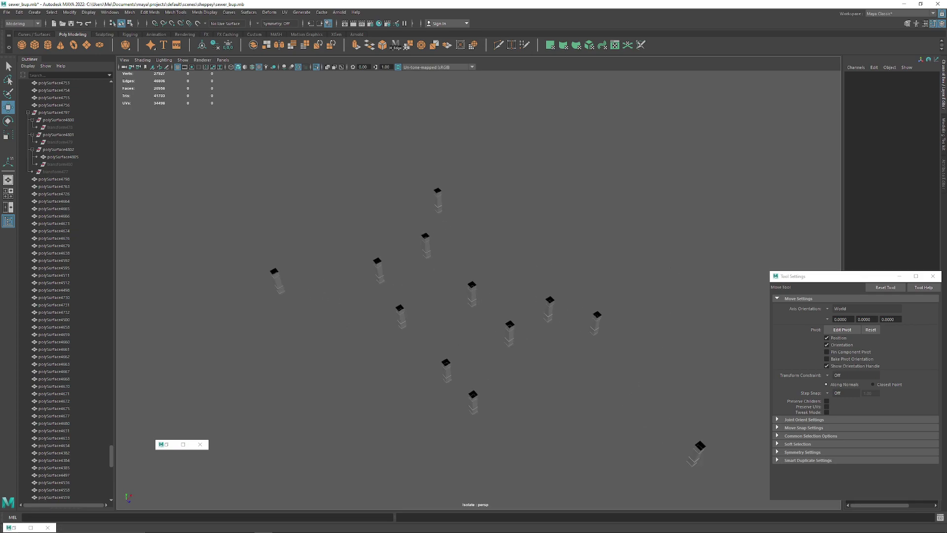
right_click_drag(686, 365, 725, 385, "alt")
middle_click_drag(725, 385, 556, 251, "alt")
left_click_drag(556, 252, 648, 225, "alt")
right_click(647, 225)
right_click_drag(647, 224, 612, 225)
left_click_drag(601, 179, 733, 311)
left_click_drag(682, 245, 499, 220)
Step: Shift a group of three pillars sideways, then slide the single outlying pillar along Z toward the rest
middle_click_drag(499, 220, 704, 182, "alt")
left_click_drag(704, 183, 709, 252, "alt")
left_click_drag(512, 143, 668, 259)
left_click_drag(640, 202, 529, 201)
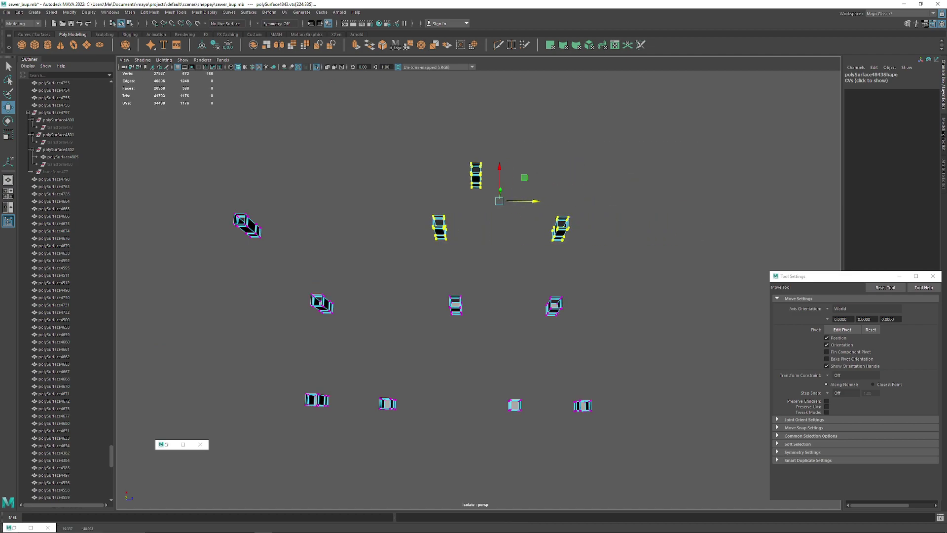
middle_click_drag(529, 201, 673, 147, "alt")
right_click_drag(673, 147, 582, 145, "alt")
left_click_drag(344, 144, 497, 229)
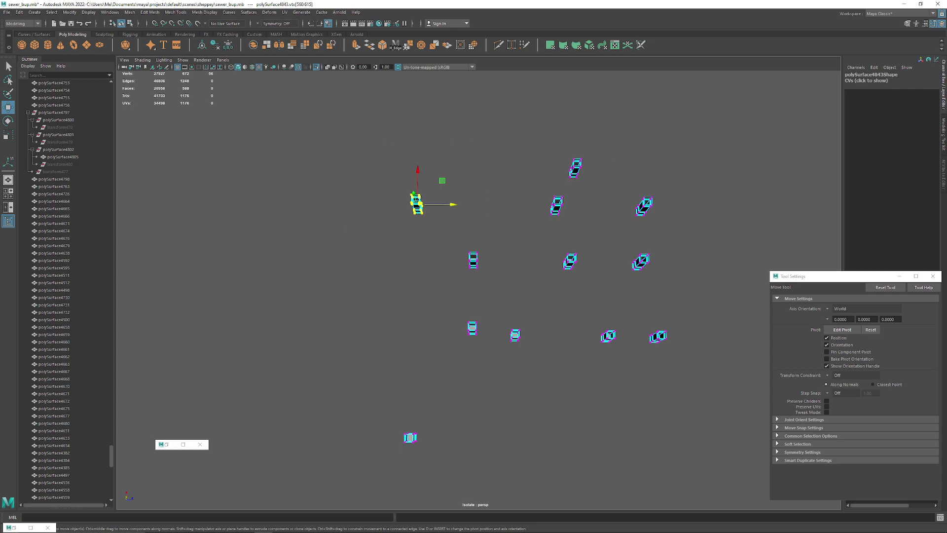
left_click_drag(452, 205, 515, 204)
Step: Move one more outlying pillar horizontally toward the others and clear the vertex selection
middle_click_drag(514, 205, 478, 77, "alt")
left_click_drag(338, 265, 561, 297)
left_click_drag(561, 297, 497, 224, "alt")
left_click_drag(497, 224, 656, 181)
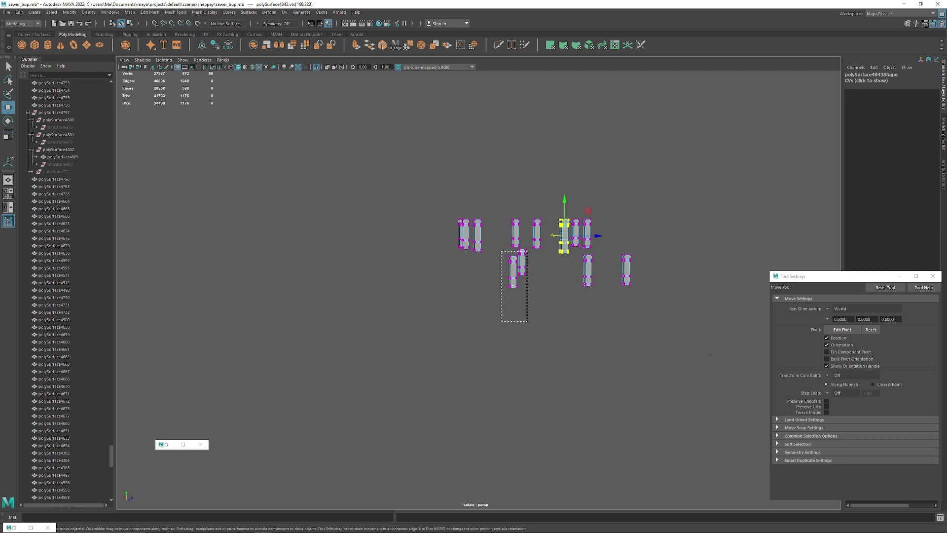
left_click_drag(528, 322, 534, 330)
middle_click_drag(533, 330, 449, 337, "alt")
right_click_drag(449, 336, 543, 332, "alt")
mouse_move(542, 332)
left_mouse_down("alt")
mouse_move(530, 322)
mouse_move(557, 332)
left_mouse_up("alt")
left_click(464, 316)
Step: Select all faces of the four lower pillars and move them straight down, farther from the upper pillars
right_click_drag(386, 250, 386, 276)
left_click(386, 254)
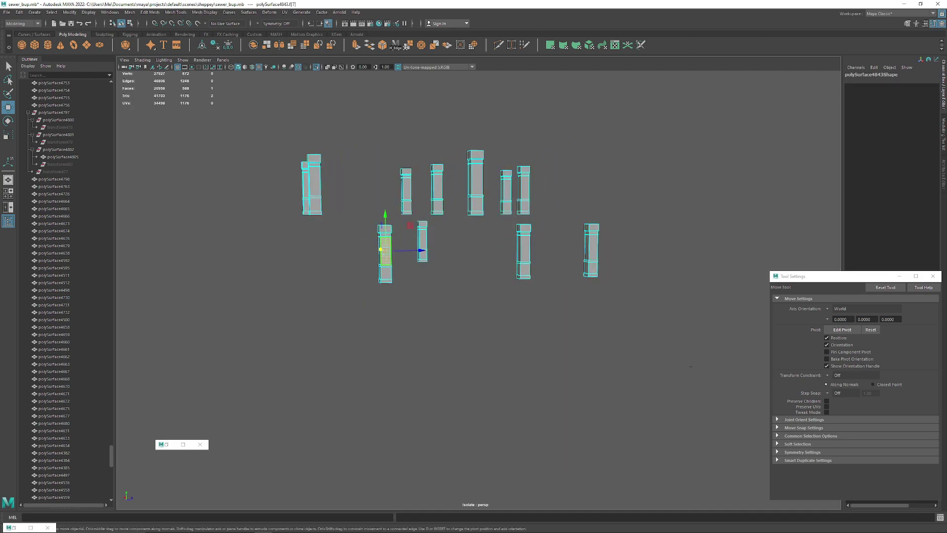
double_click(387, 254)
double_click(423, 256, "shift")
double_click(525, 269, "shift")
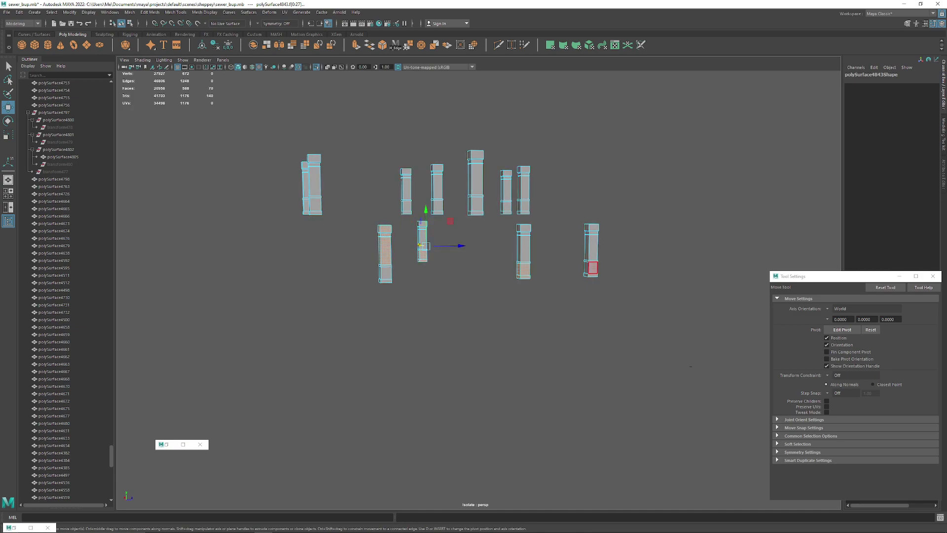
double_click(525, 248, "shift")
double_click(593, 247, "shift")
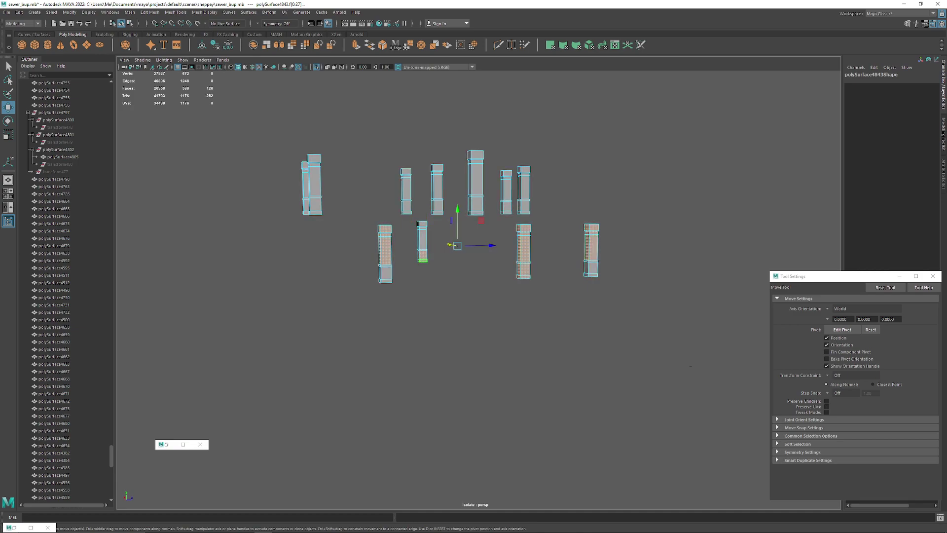
middle_click_drag(557, 306, 629, 336, "alt")
scroll(478, 316, "up", 5)
double_click(434, 331, "shift")
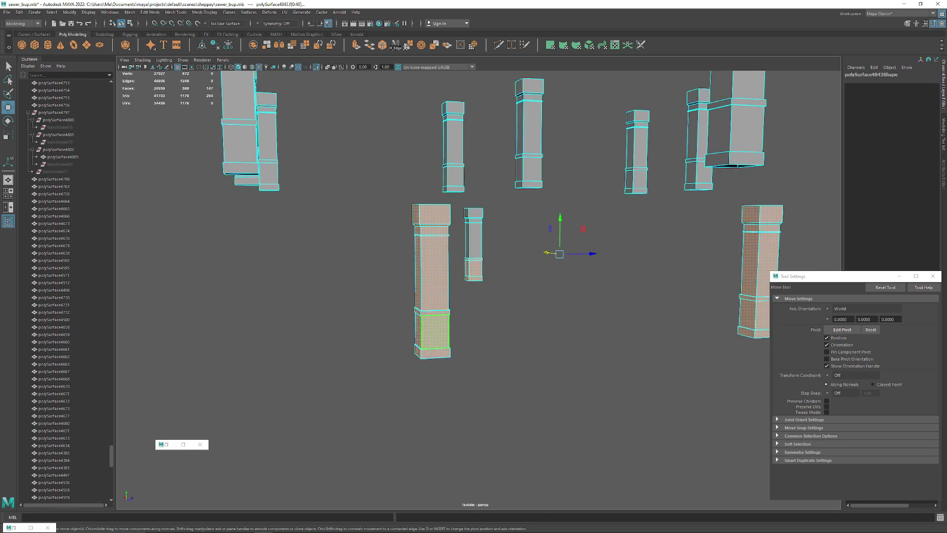
left_click(475, 242, "shift")
double_click(475, 242, "shift")
scroll(475, 247, "down", 6)
middle_click_drag(525, 256, 481, 228, "alt")
left_click_drag(485, 213, 485, 286)
key("ctrl+z")
double_click(638, 275, "shift")
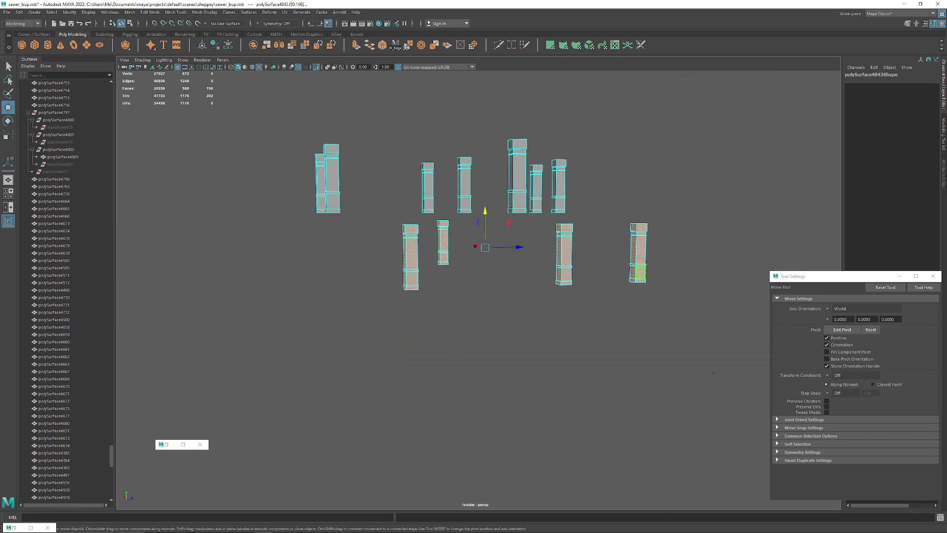
left_click_drag(485, 212, 485, 274)
left_click_drag(485, 274, 520, 270, "alt")
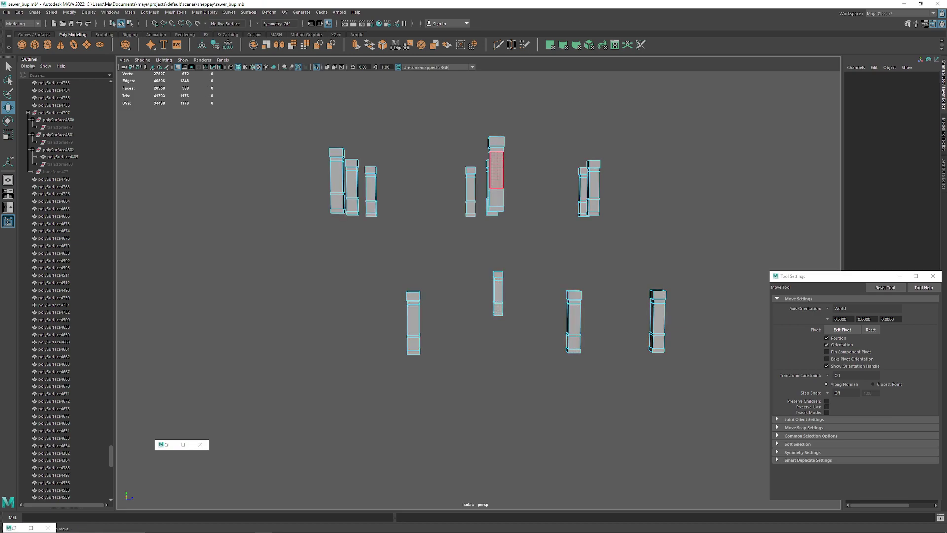
Step: Switch back to vertex mode and reposition outlying pillars horizontally, sliding the last selected one along X
right_click_drag(497, 173, 525, 173)
left_click_drag(466, 176, 430, 203, "alt")
left_click_drag(408, 201, 480, 324)
mouse_move(488, 284)
left_mouse_down()
mouse_move(515, 284)
mouse_move(355, 264)
left_mouse_up()
middle_click_drag(356, 264, 451, 210, "alt")
left_click_drag(397, 185, 477, 284)
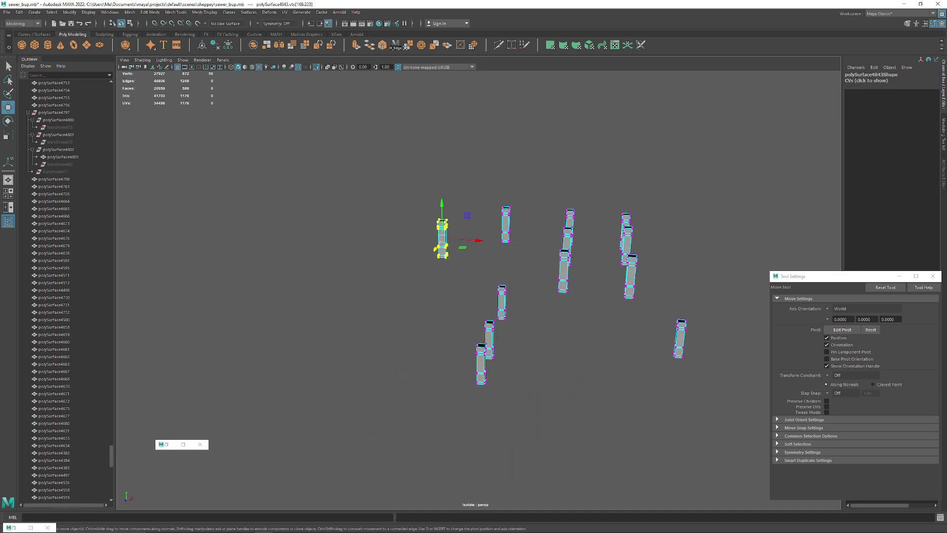
left_click_drag(477, 239, 528, 241)
Step: Shift another pillar horizontally and move two of the lower pillars along Z, then clear the vertex selection
left_click_drag(528, 242, 568, 237, "alt")
left_click_drag(496, 254, 558, 348)
left_click_drag(550, 295, 587, 301)
middle_click_drag(385, 299, 508, 284, "alt")
left_click_drag(497, 270, 586, 339)
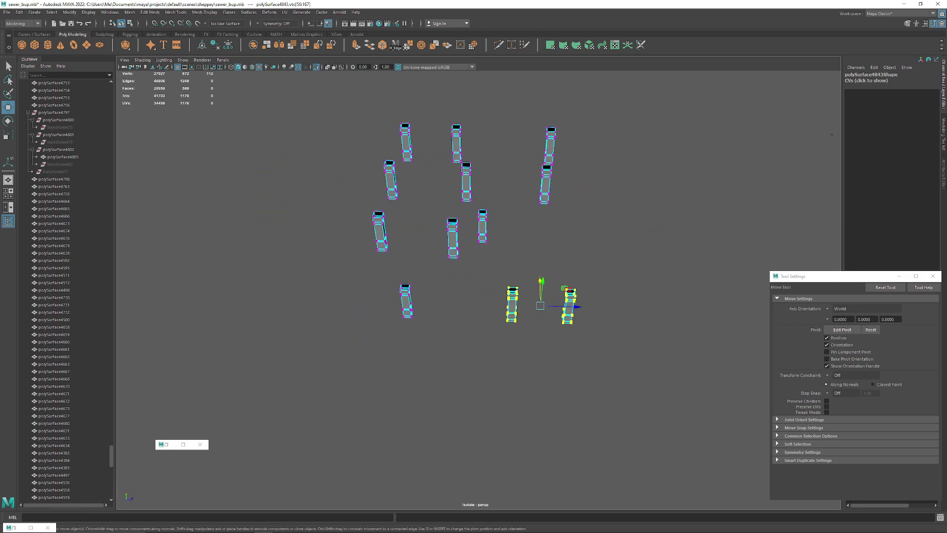
left_click_drag(576, 307, 419, 323)
left_click(538, 332)
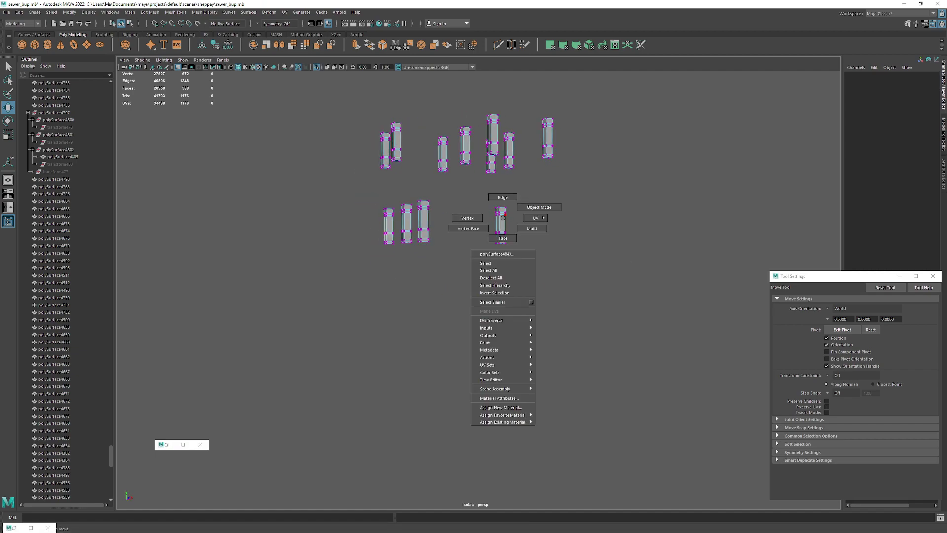
Step: Return to object mode, select the rearranged pillar mesh and assign an aiAmbientOcclusion material to it
right_click_drag(501, 220, 535, 207)
left_click(501, 225)
left_click_drag(473, 227, 597, 234, "alt")
scroll(542, 222, "down", 2)
middle_click_drag(542, 222, 541, 319, "alt")
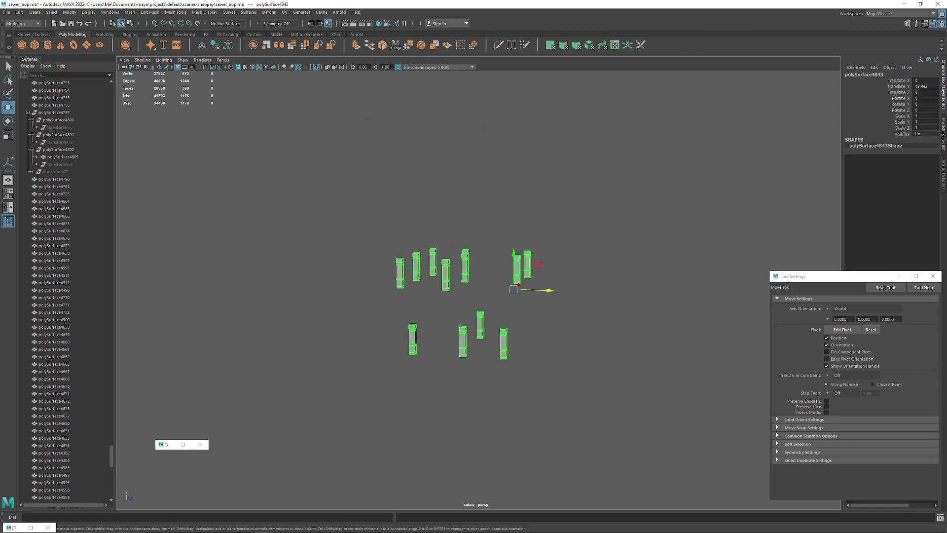
right_click_drag(467, 258, 526, 361)
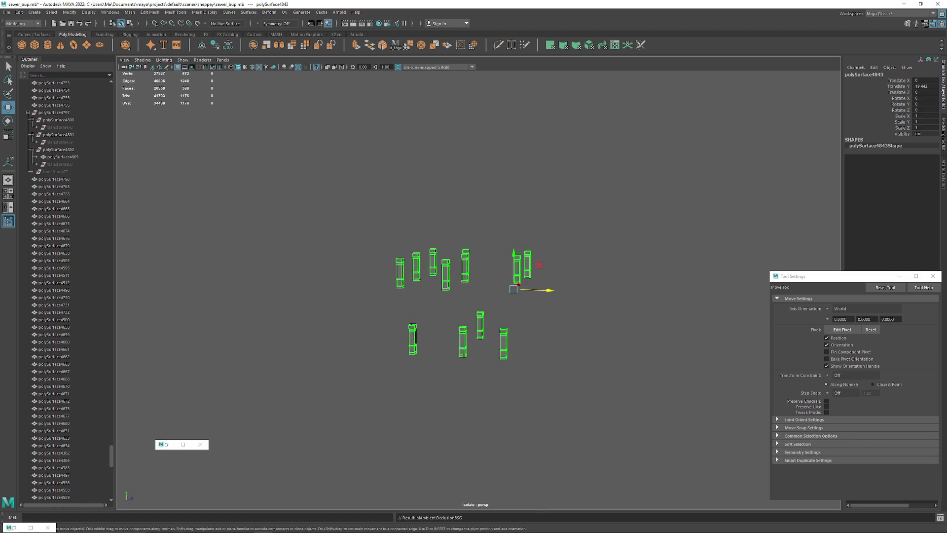
Step: Create a polygon plane and move it to the base of one of the lower pillars
scroll(601, 284, "up", 4)
middle_click_drag(513, 336, 371, 282, "alt")
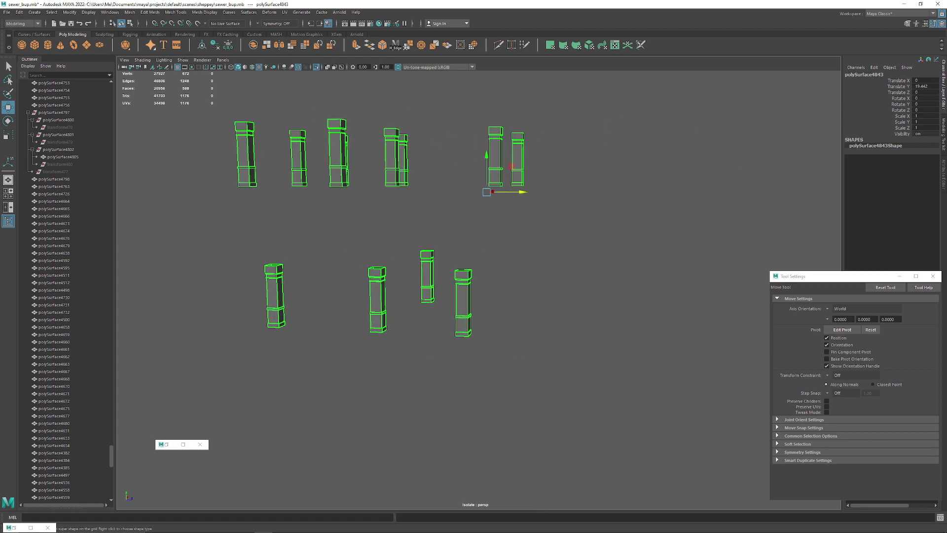
left_click(87, 45)
scroll(474, 237, "down", 6)
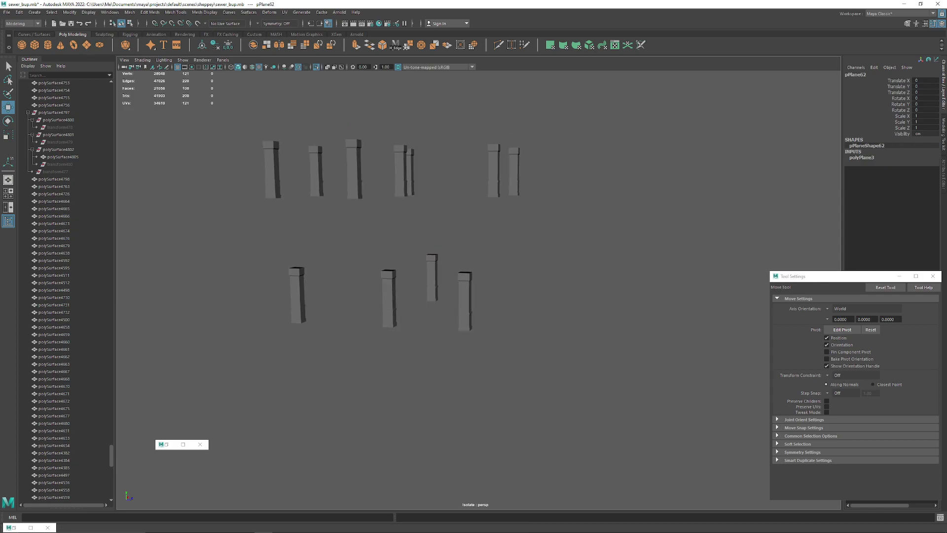
left_click_drag(543, 237, 276, 277, "alt")
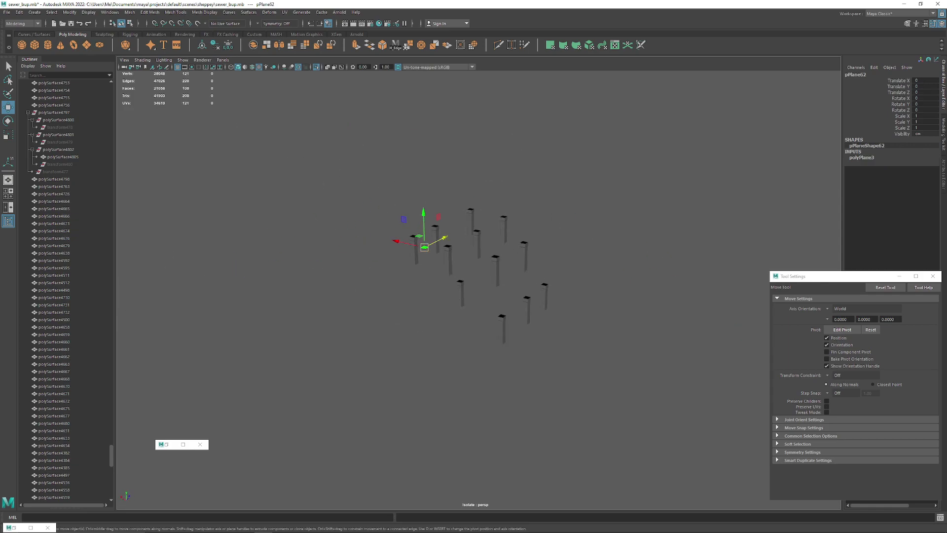
left_click_drag(425, 247, 345, 365)
key("f")
scroll(478, 286, "down", 5)
scroll(479, 286, "down", 4)
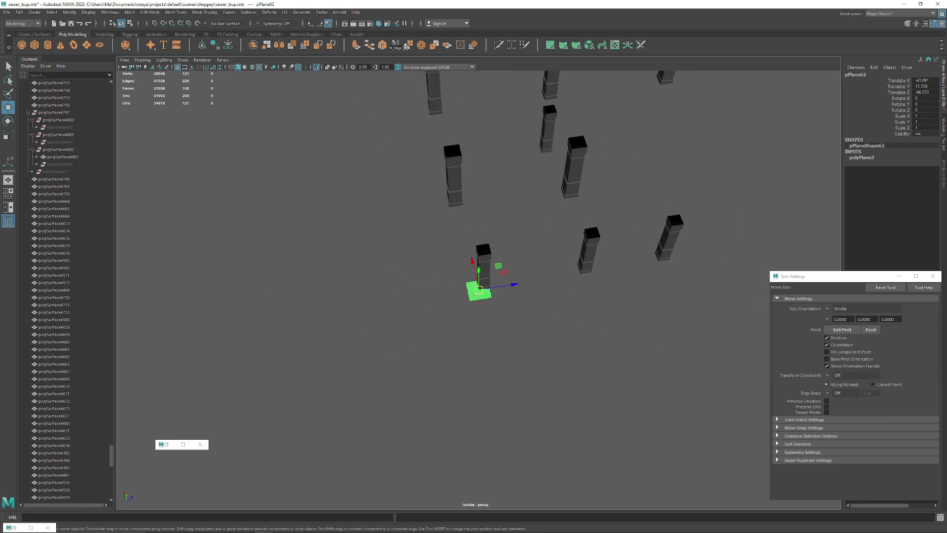
Step: Show wireframe on shaded objects and slide the plane along X and Z in among the lower pillars
key("alt+5")
left_click_drag(493, 315, 409, 325, "alt")
scroll(478, 289, "down", 5)
middle_click_drag(474, 288, 360, 318, "alt")
left_click_drag(365, 316, 296, 281, "alt")
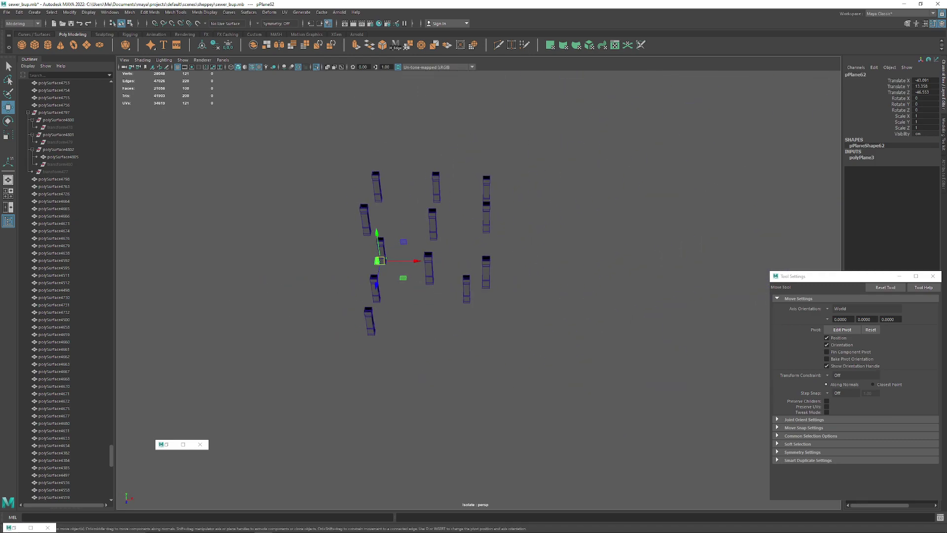
left_click_drag(417, 261, 454, 261)
left_click_drag(454, 261, 537, 309, "alt")
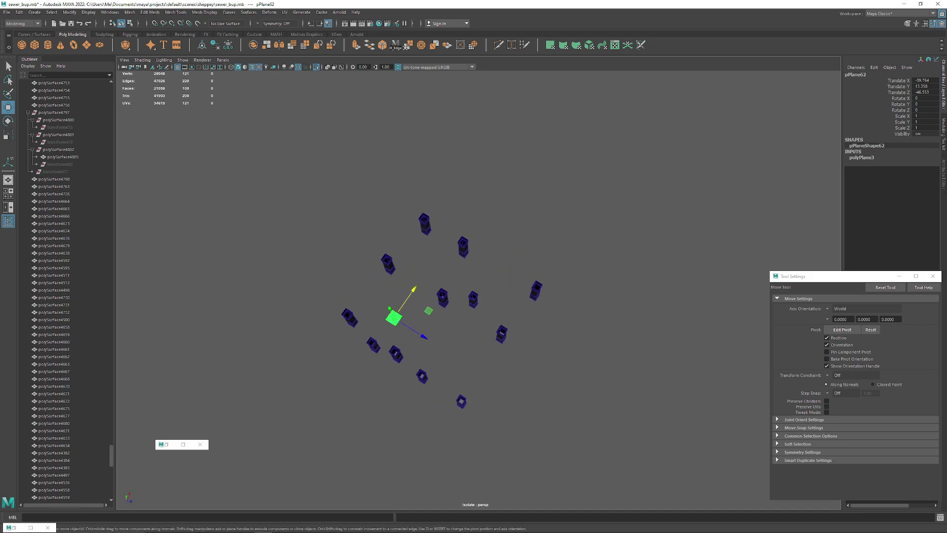
left_click_drag(422, 334, 523, 269)
Step: Scale the plane uniformly to about 15.16 so it extends beneath the lower pillars as a floor
key("e")
key("r")
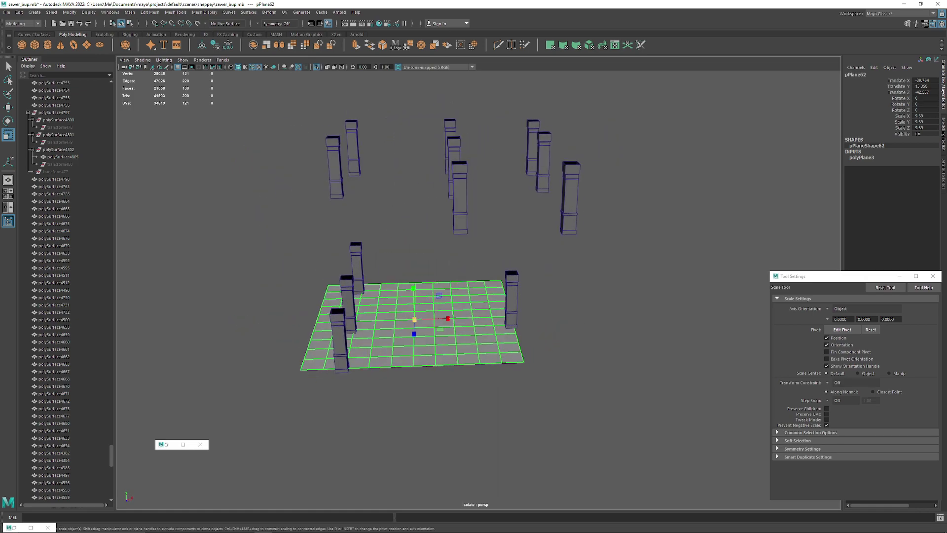
left_click_drag(414, 319, 435, 319)
left_click_drag(435, 319, 548, 306, "alt")
scroll(540, 285, "up", 3)
middle_click_drag(549, 306, 531, 274, "alt")
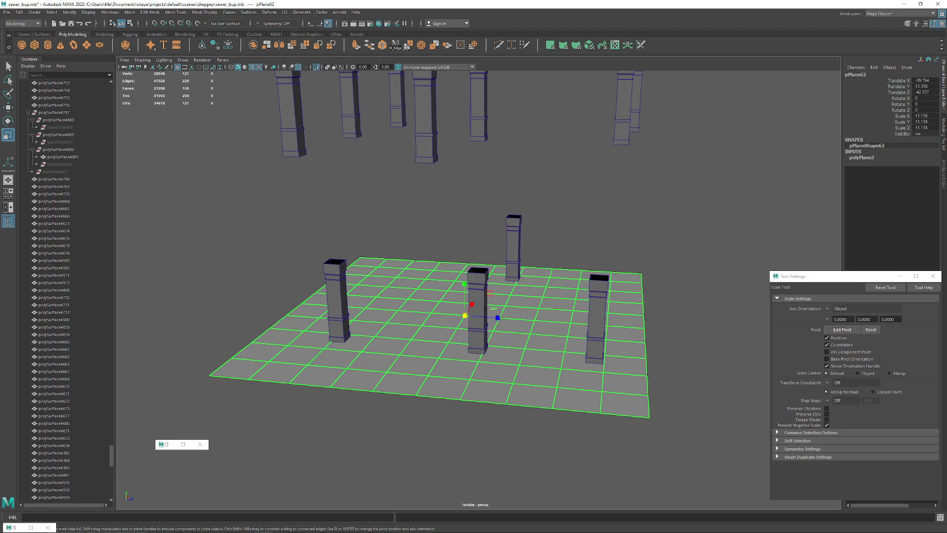
Step: Duplicate the floor plane and raise the copy vertically above the lower pillars, leaving the original at their base
key("w")
left_click_drag(464, 286, 465, 183)
key("ctrl+z")
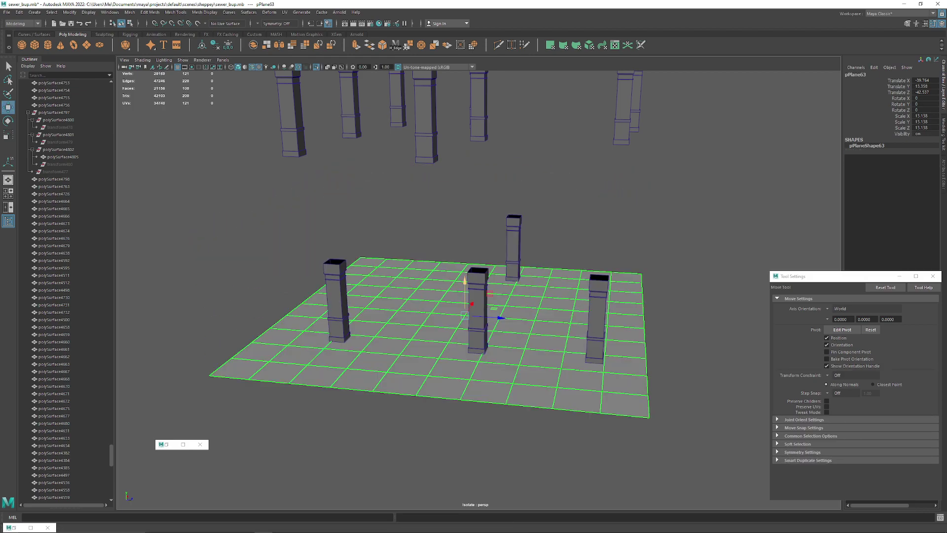
left_click_drag(465, 286, 464, 184, "shift")
left_click_drag(465, 282, 465, 375)
key("ctrl+z")
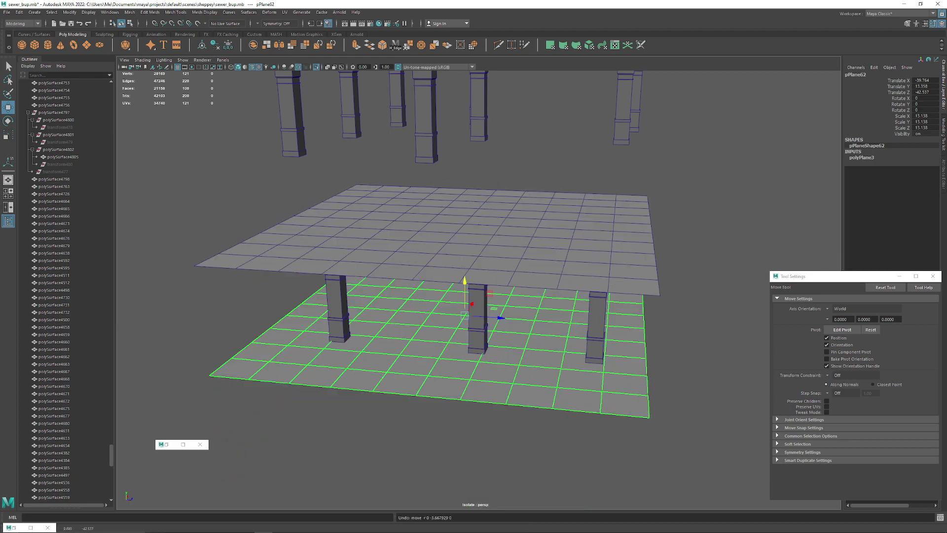
Step: Lower the copied plane along Y to about 16.13, onto the tops of the lower pillars
left_click_drag(469, 306, 417, 328, "alt")
middle_click_drag(424, 296, 477, 348, "alt")
left_click(483, 298)
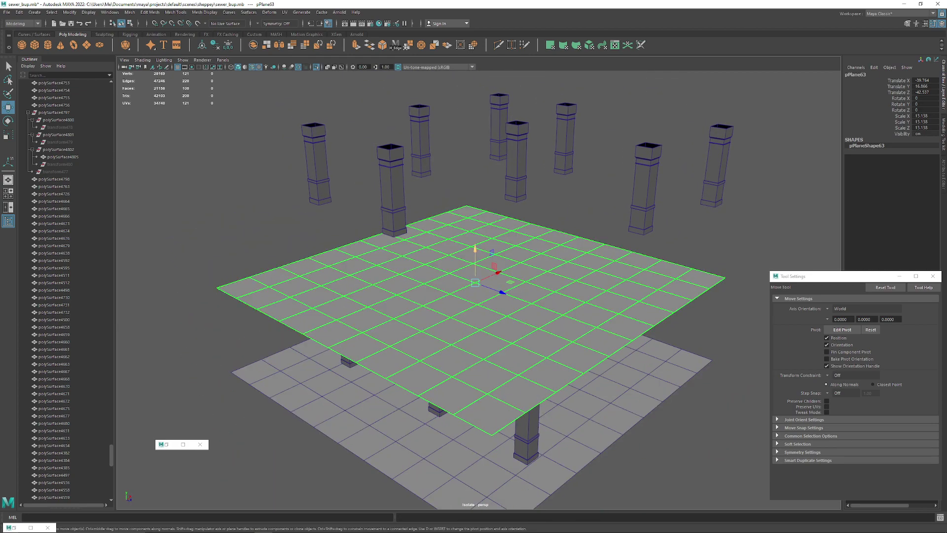
mouse_move(475, 249)
left_mouse_down()
mouse_move(475, 334)
mouse_move(475, 267)
left_mouse_up()
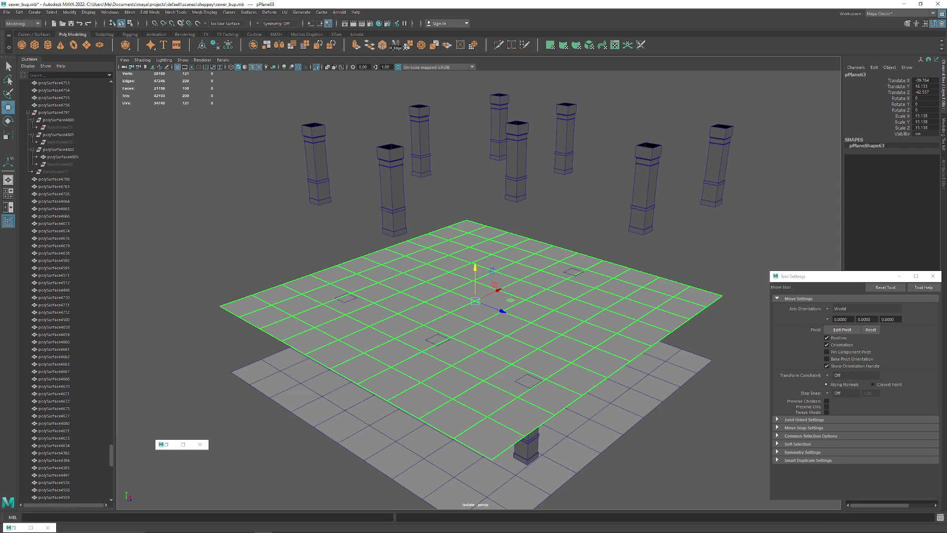
Step: Reverse the normals of the plane on top of the lower pillars and deselect it
left_click(130, 11)
mouse_move(204, 12)
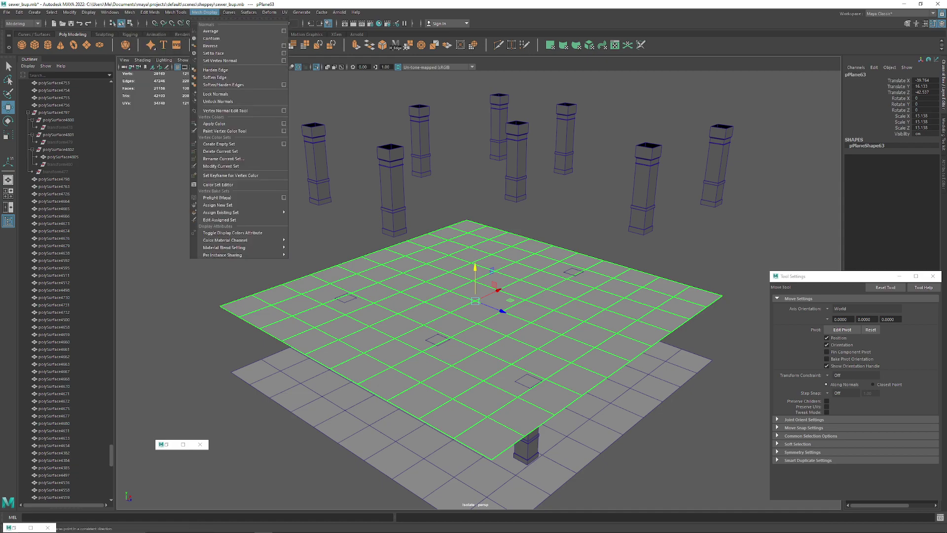
left_click(210, 46)
left_click(316, 232)
Step: Duplicate the reversed ceiling plane and snap the copy vertically to the tops of the upper pillars
scroll(346, 232, "down", 3)
left_click_drag(355, 237, 373, 199, "alt")
left_click(463, 272)
key("ctrl+d")
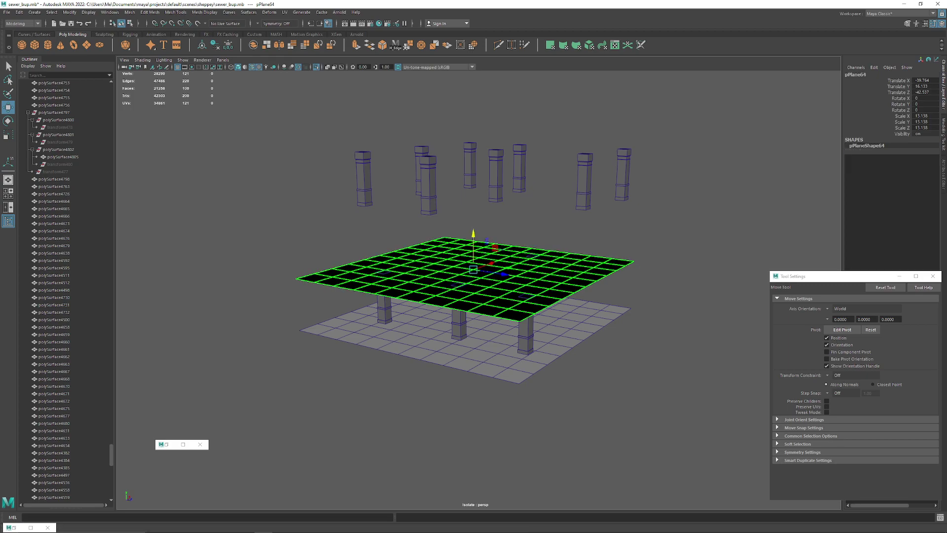
key("v")
left_click_drag(473, 234, 472, 147)
Step: Duplicate the floor plane and snap the copy vertically to the bases of the upper pillars
left_click(486, 351)
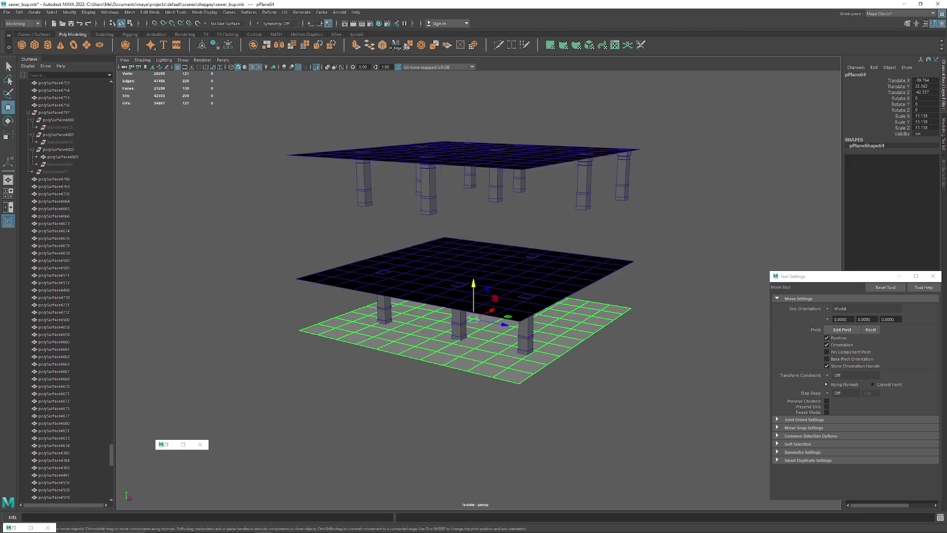
key("ctrl+d")
left_click_drag(473, 296, 473, 180)
left_click(611, 231)
left_click_drag(612, 232, 567, 247, "alt")
scroll(636, 212, "up", 5)
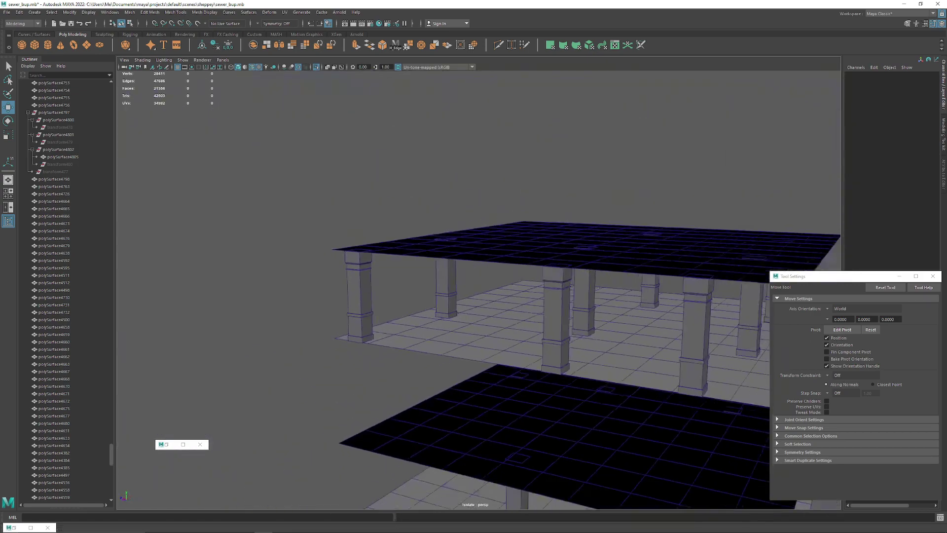
Step: Select the vertices of the two outermost upper pillars at the planes' edge and move them inward along X
scroll(567, 247, "down", 5)
left_click_drag(493, 247, 567, 291, "alt")
left_click(492, 328)
left_click_drag(543, 320, 454, 261, "alt")
right_click_drag(442, 262, 402, 262)
left_click_drag(364, 151, 516, 389)
left_click_drag(513, 335, 611, 296, "alt")
left_click_drag(439, 195, 443, 222, "alt")
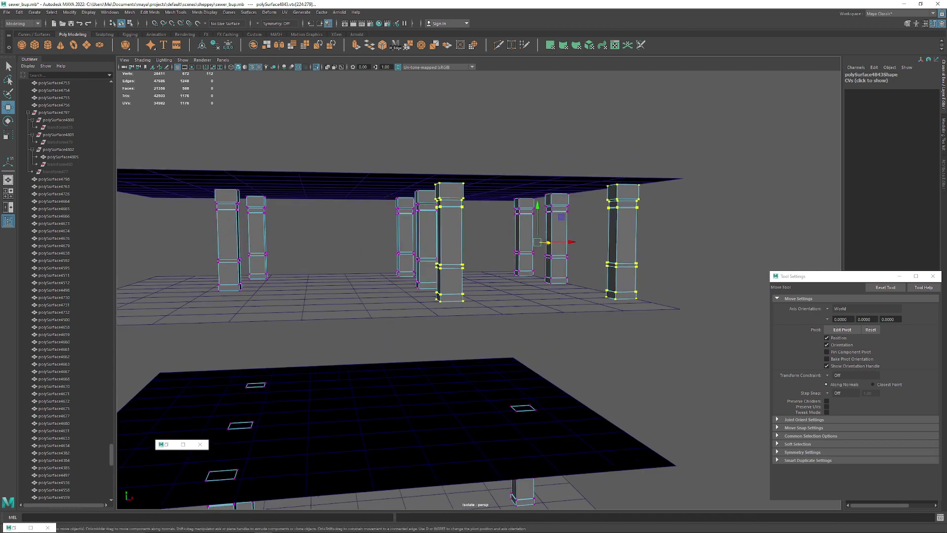
left_click_drag(571, 241, 494, 241)
left_click_drag(473, 276, 562, 277, "alt")
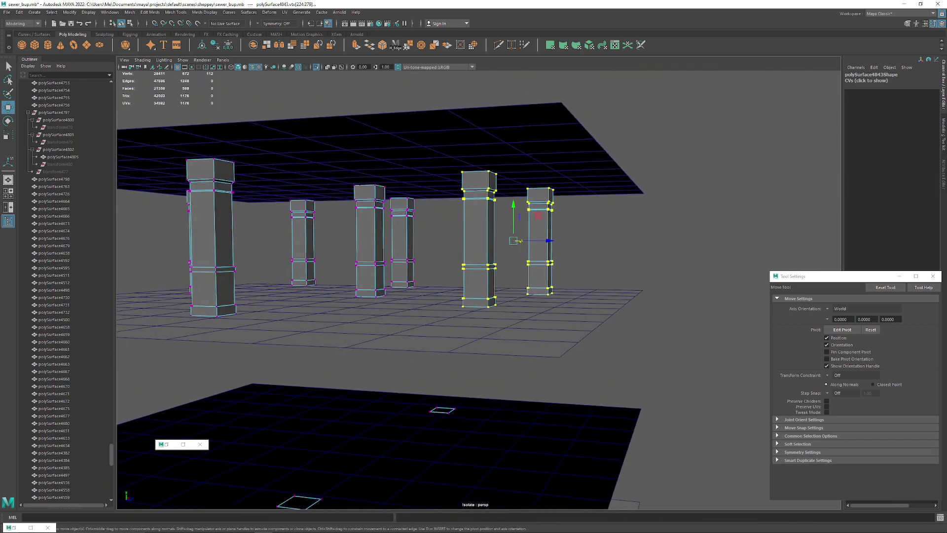
Step: Select the vertices of further outlying upper pillars and shift them horizontally inward between the floor and ceiling planes
left_click(656, 237)
scroll(493, 276, "down", 5)
left_click_drag(493, 276, 427, 200, "alt")
left_click_drag(381, 158, 459, 284)
scroll(430, 282, "up", 4)
left_click_drag(362, 258, 166, 263)
scroll(192, 254, "down", 2)
left_click_drag(476, 118, 651, 313)
left_click_drag(478, 236, 483, 274, "alt")
left_click(637, 247)
left_click_drag(591, 257, 635, 245, "alt")
scroll(634, 241, "up", 3)
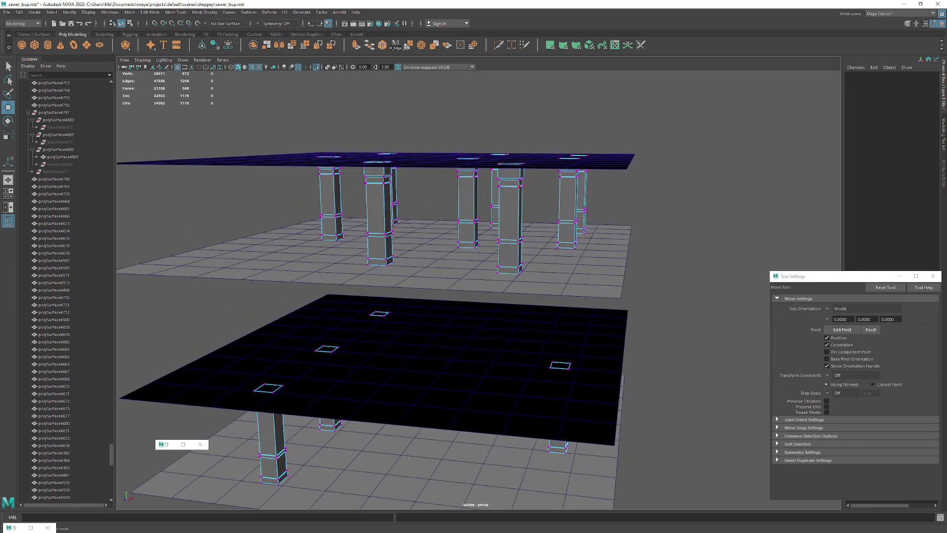
Step: Return to object mode, clear the selection and save the scene
key("F8")
left_click(681, 237)
scroll(493, 266, "down", 5)
left_click_drag(493, 267, 641, 266, "alt")
scroll(641, 267, "up", 5)
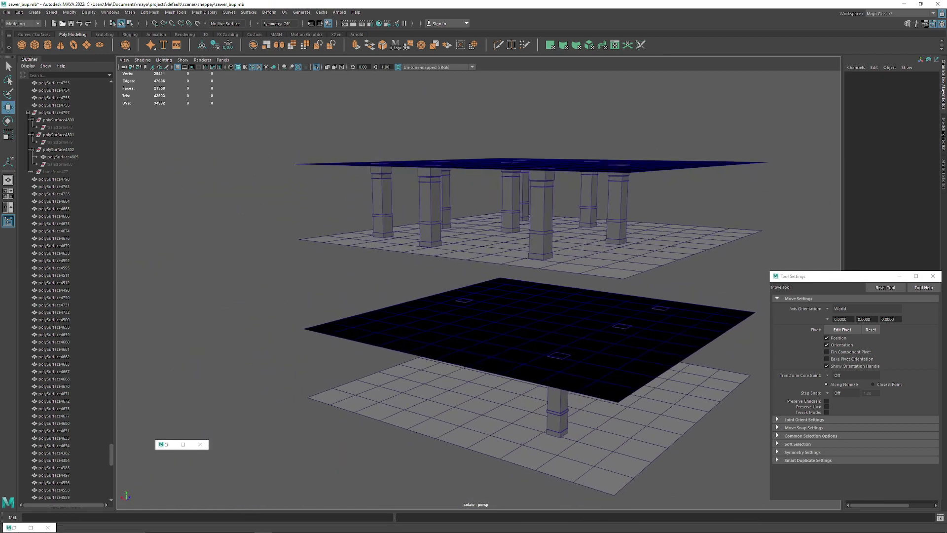
left_click(7, 12)
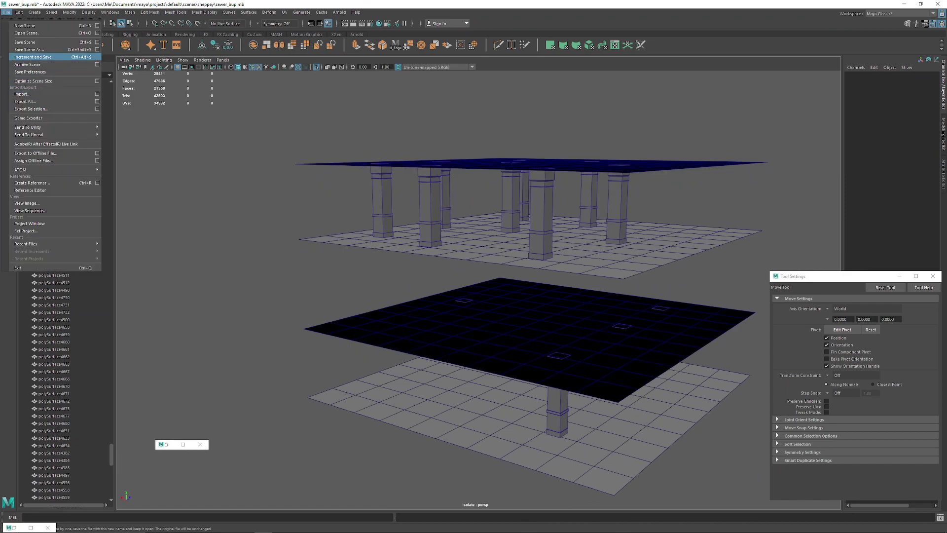
left_click(29, 41)
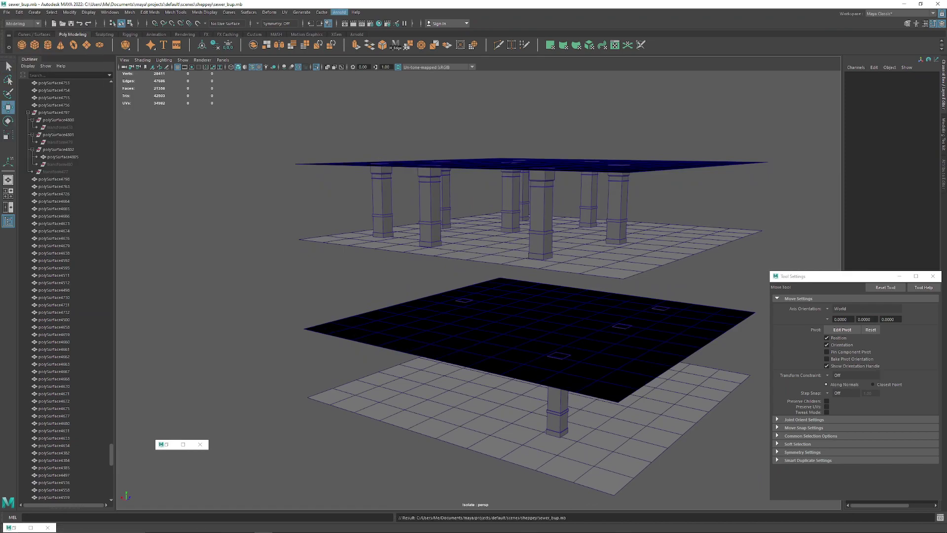
left_click(339, 12)
mouse_move(374, 101)
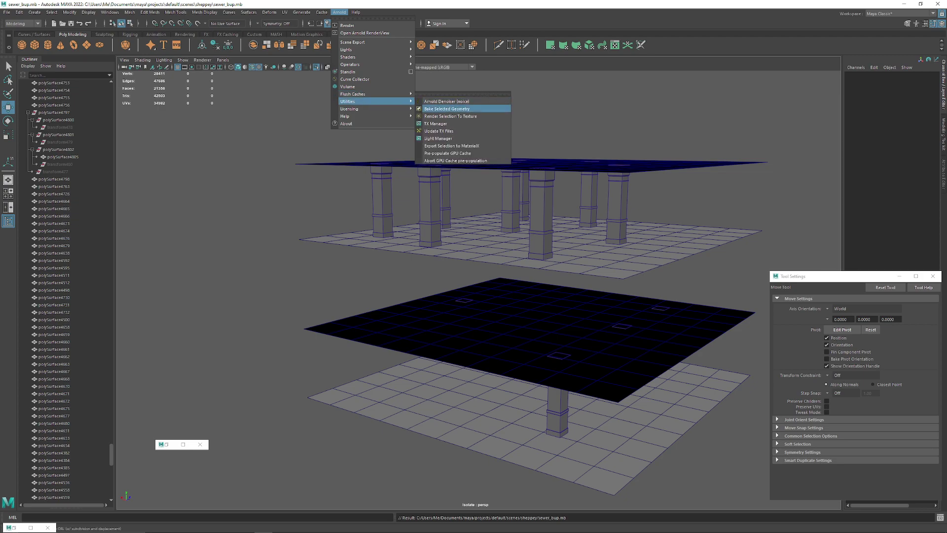
left_click(450, 116)
left_click(494, 247)
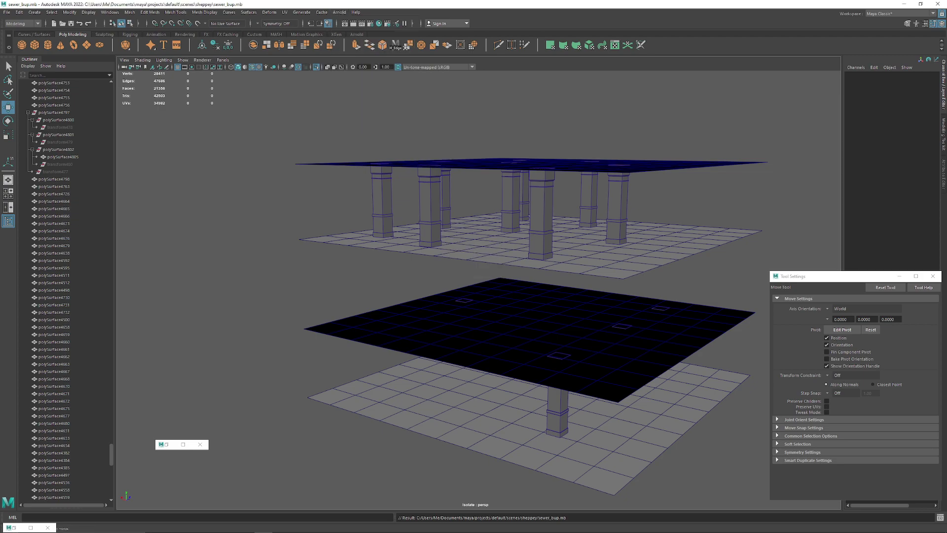
left_click(340, 11)
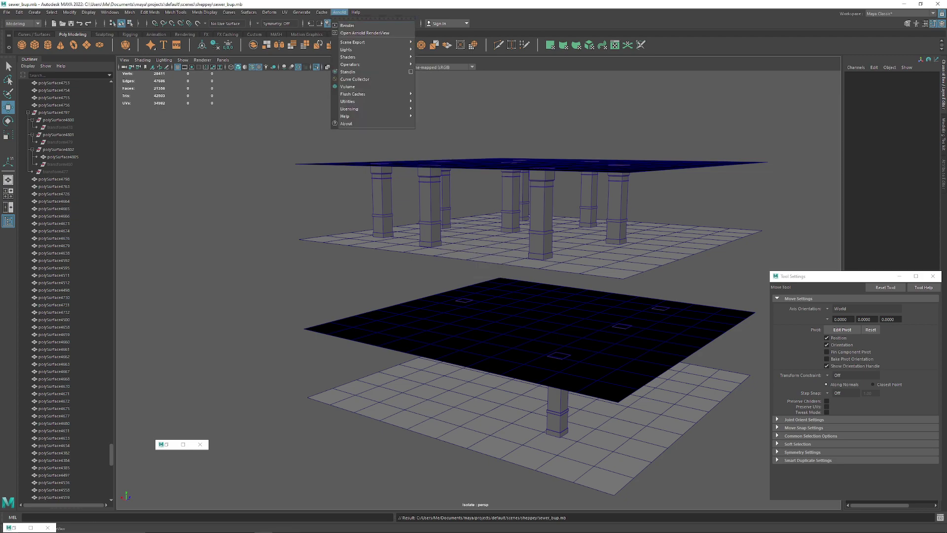
mouse_move(375, 101)
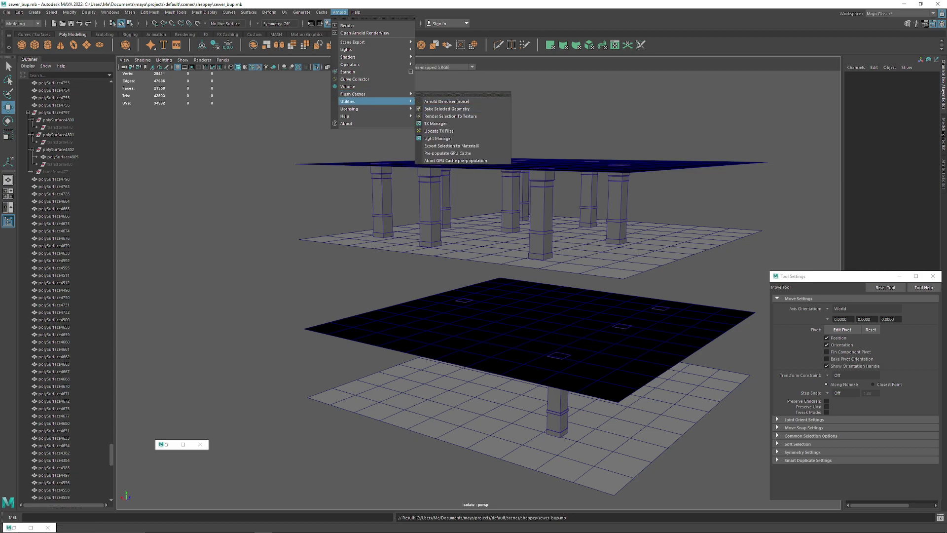
Step: Select the pillar mesh and open Arnold's Render Selection To Texture settings for it
left_click(618, 225)
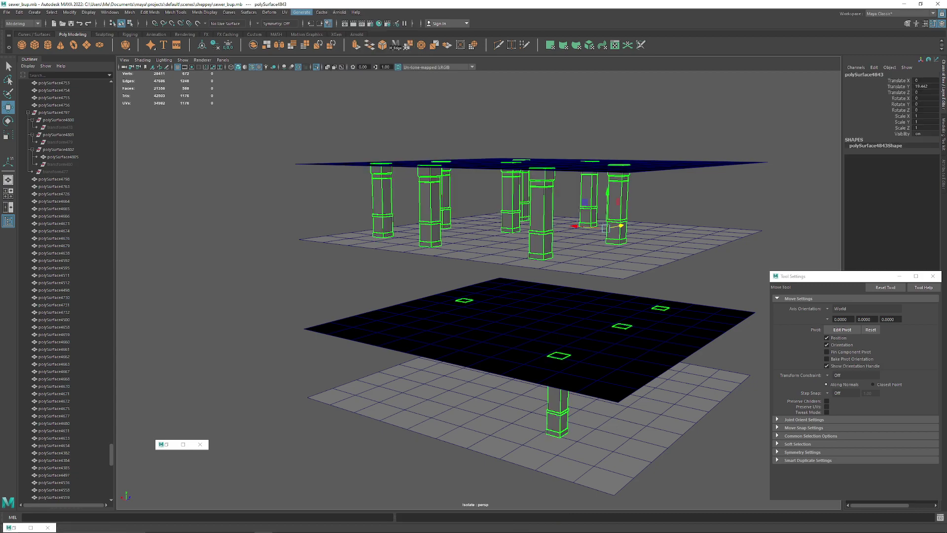
left_click(301, 12)
mouse_move(339, 12)
mouse_move(375, 101)
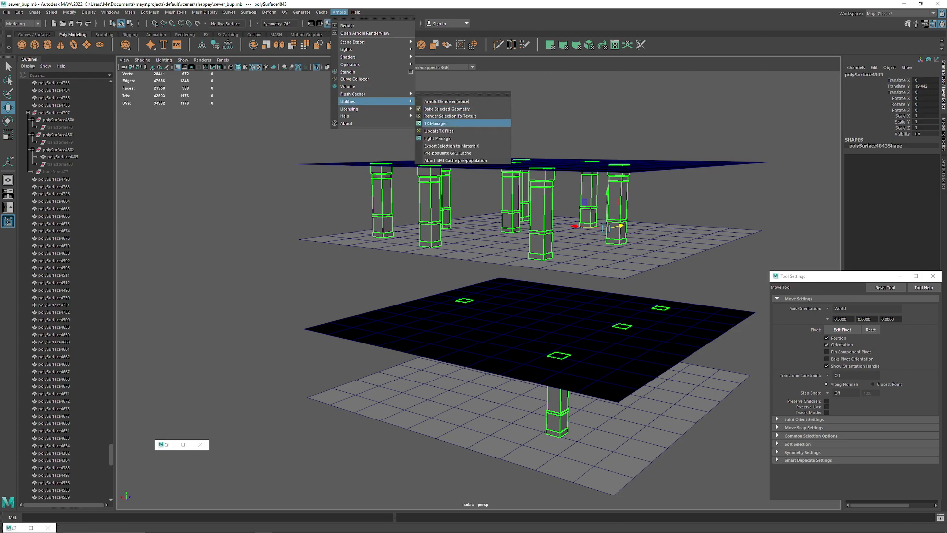
left_click(450, 116)
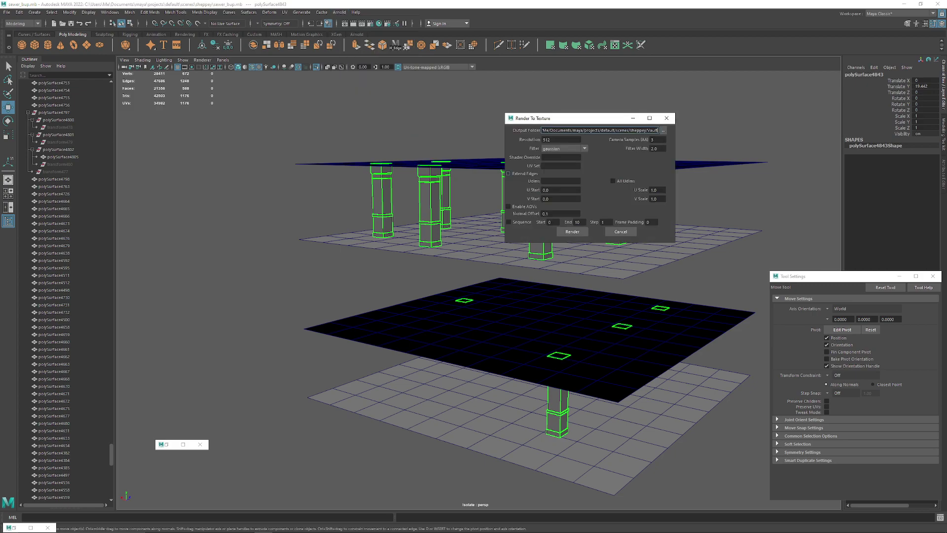
Step: Set the texture resolution to 2048 and Camera Samples (AA) to 4, and render the pillars' ambient occlusion to texture
key("Tab")
type("2")
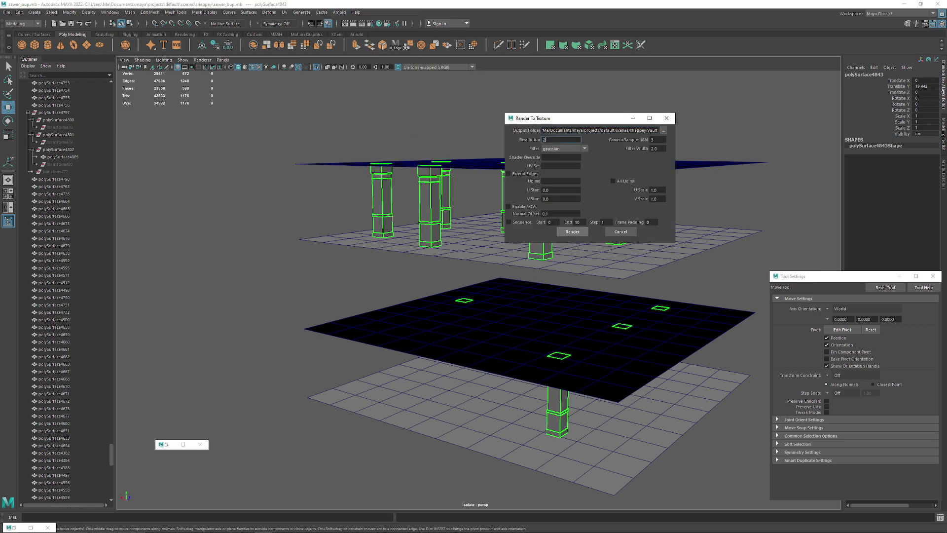
type("048")
key("Tab")
type("4")
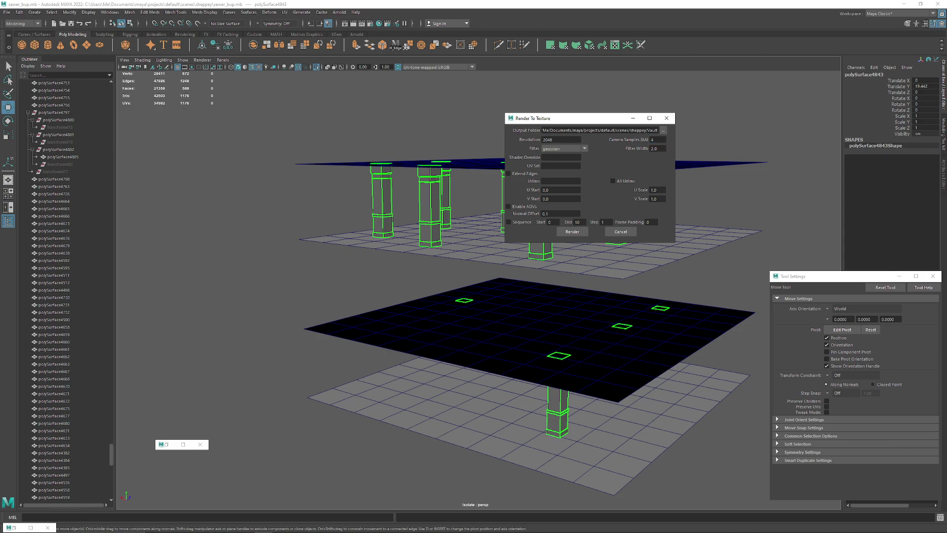
left_click(572, 232)
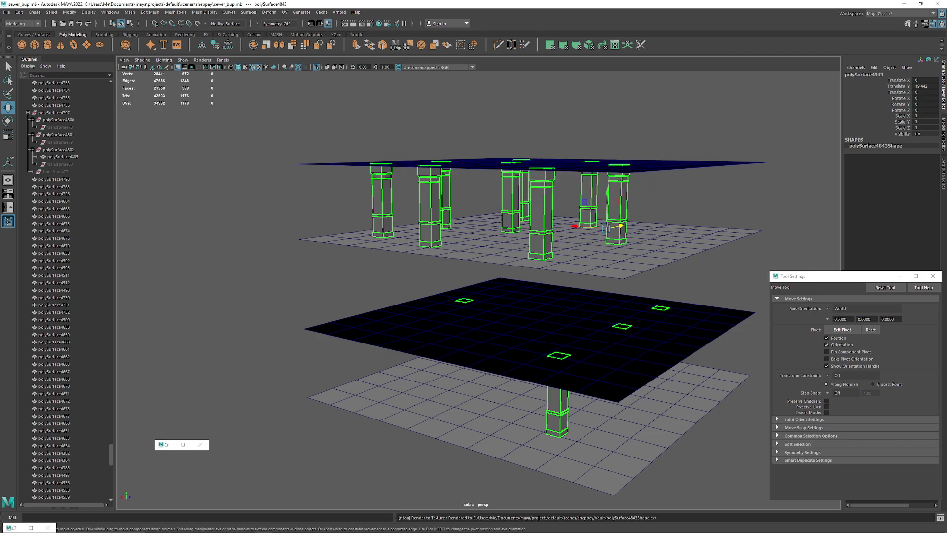
Step: Deselect the pillar mesh and switch to Photoshop
key("alt+d")
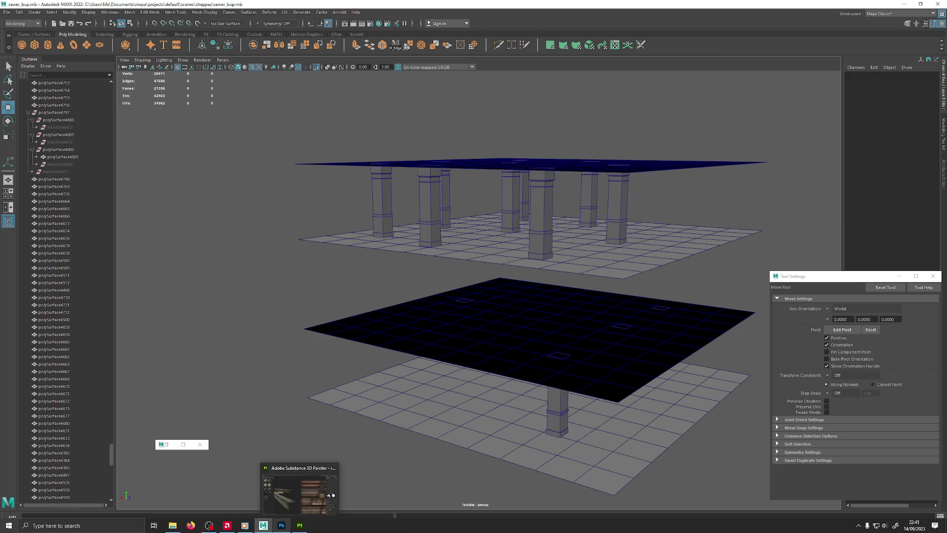
left_click(281, 525)
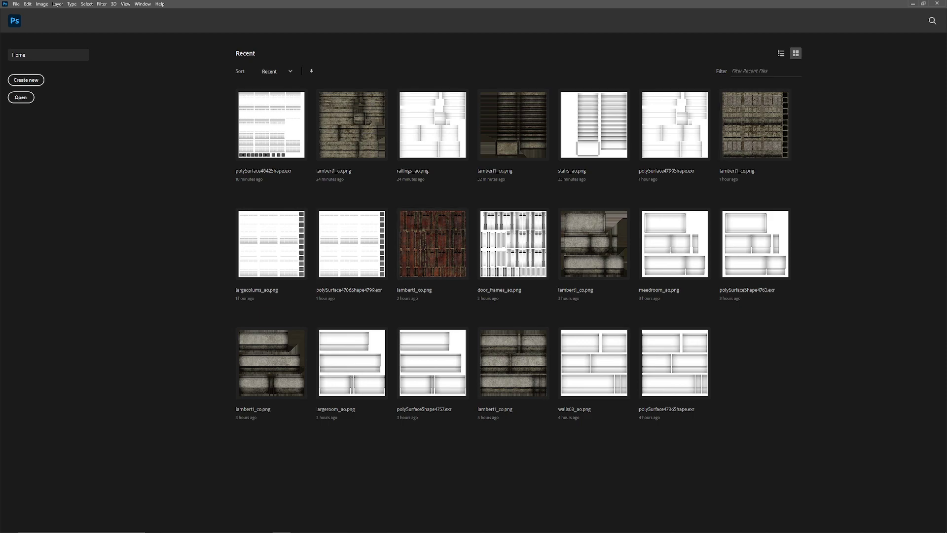
left_click_drag(642, 31, 582, 29)
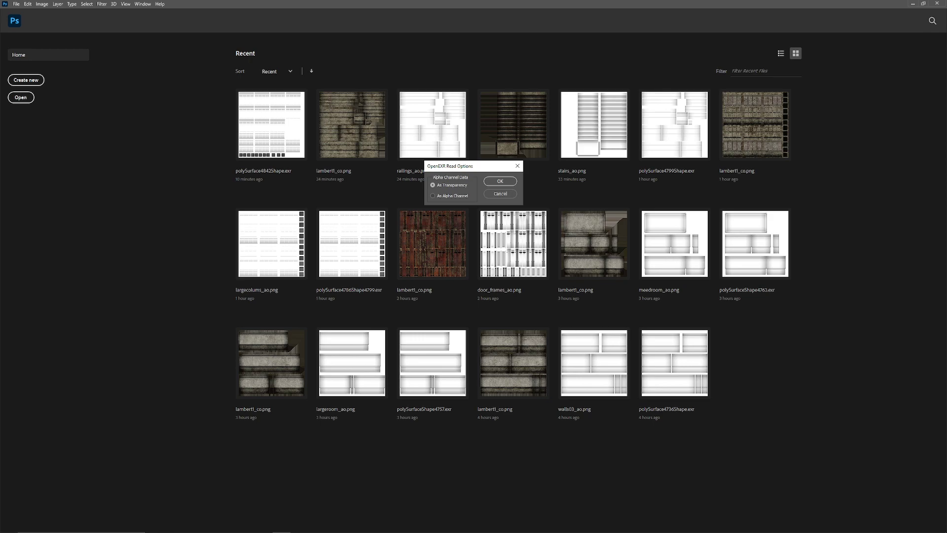
key("Return")
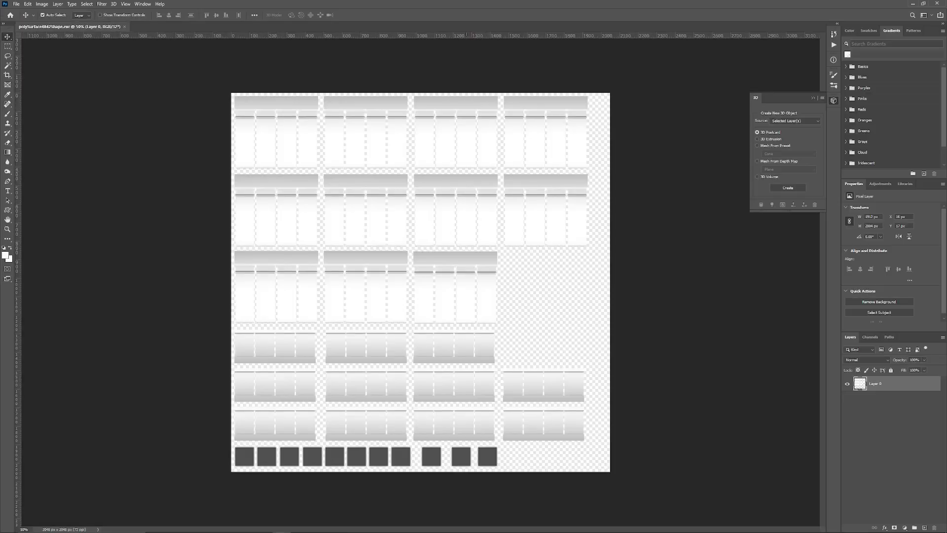
key("ctrl+w")
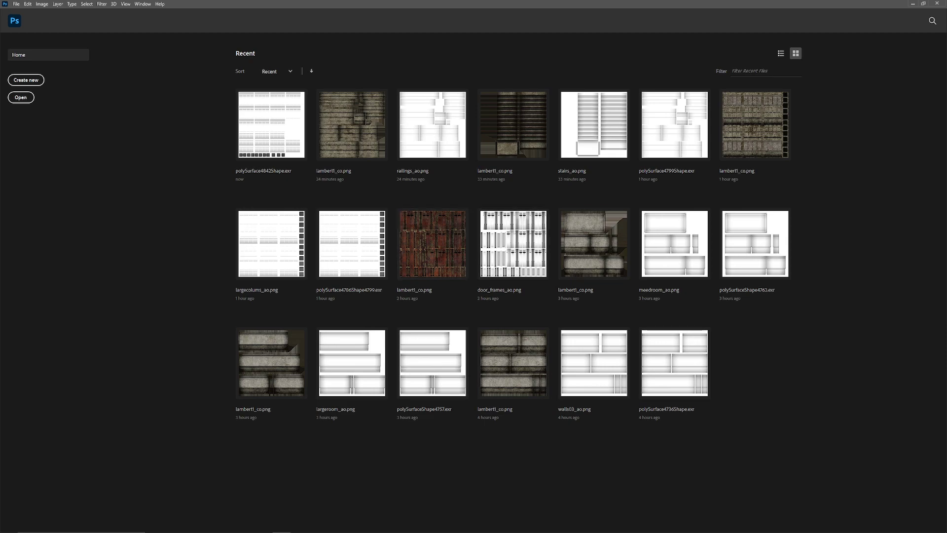
Step: Open the baked polySurface4843Shape.exr with its alpha channel read as transparency
left_click_drag(946, 113, 689, 100)
left_click_drag(946, 109, 486, 25)
key("Return")
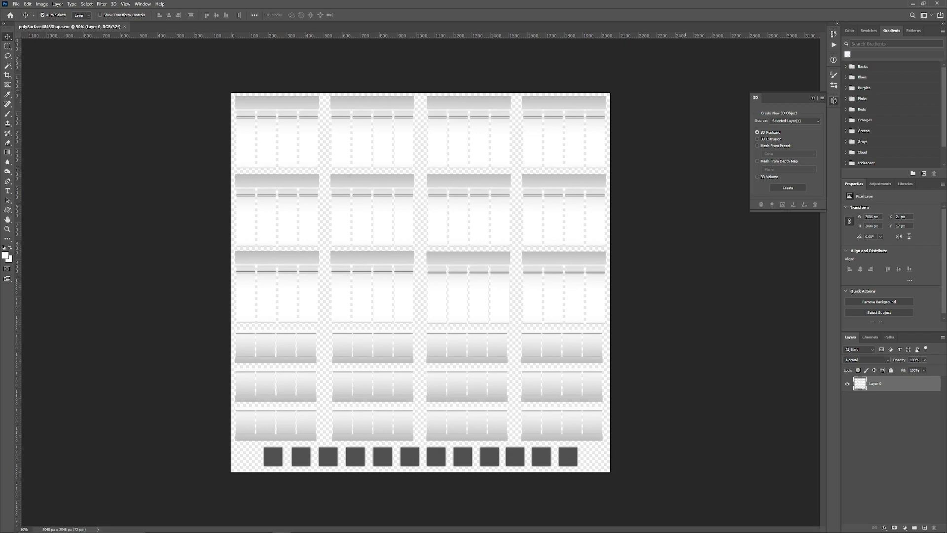
Step: Export the baked occlusion image as a PNG without transparency, overwriting smallcolums.png in the smallcolums folder
left_click(16, 4)
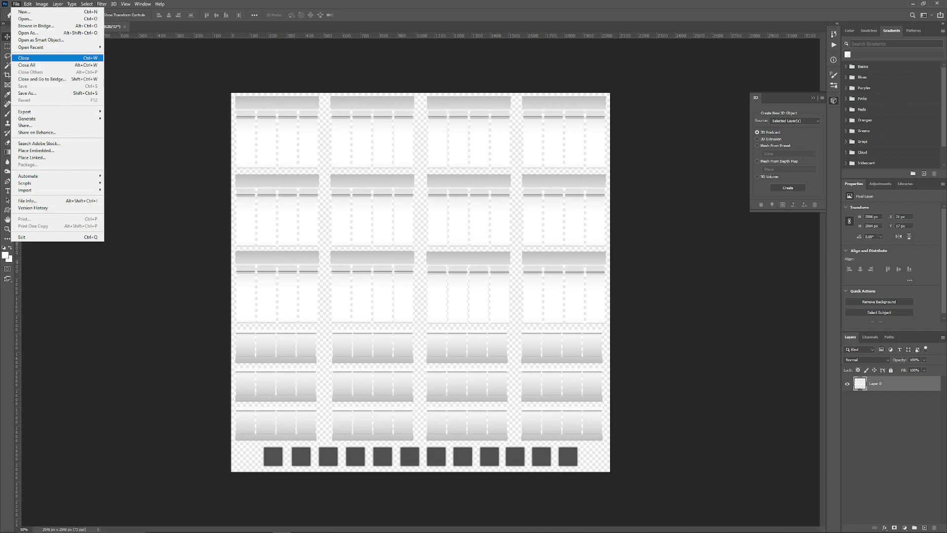
mouse_move(59, 112)
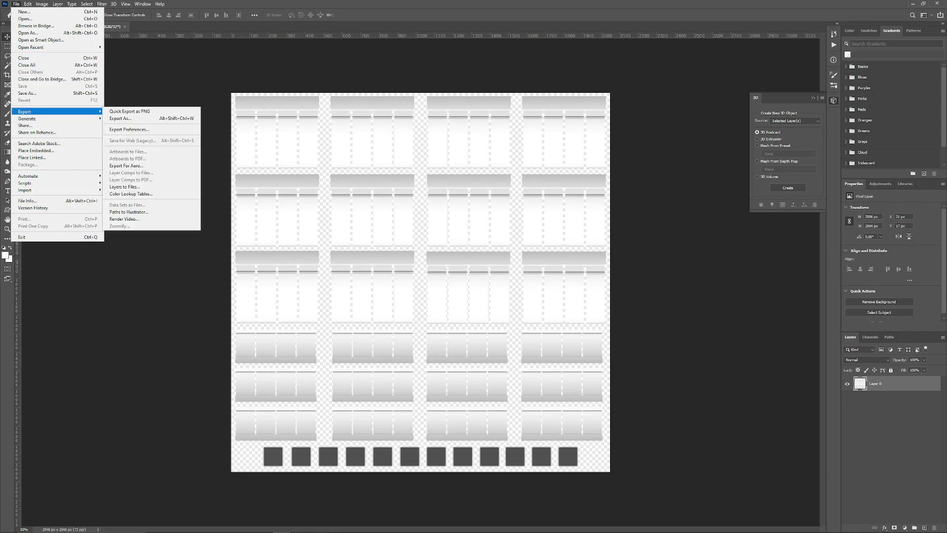
left_click(120, 119)
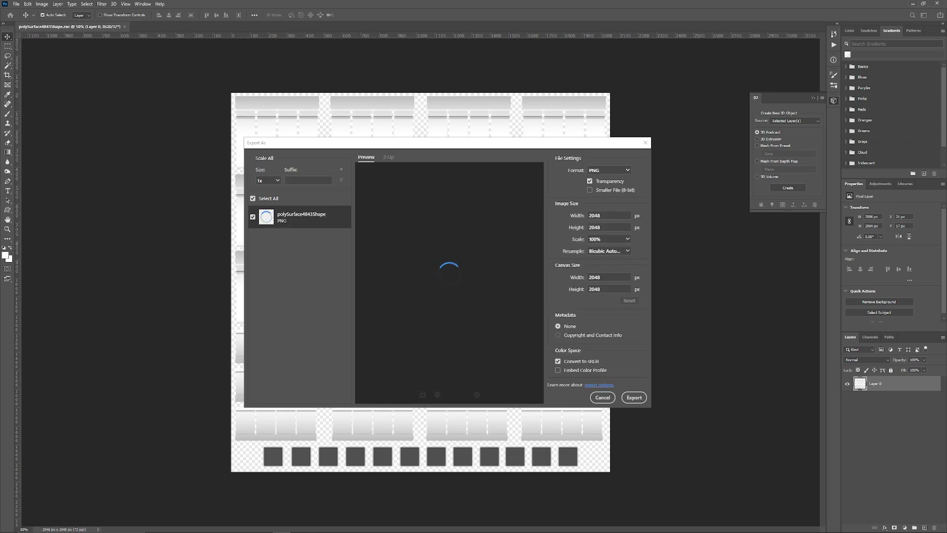
key("Return")
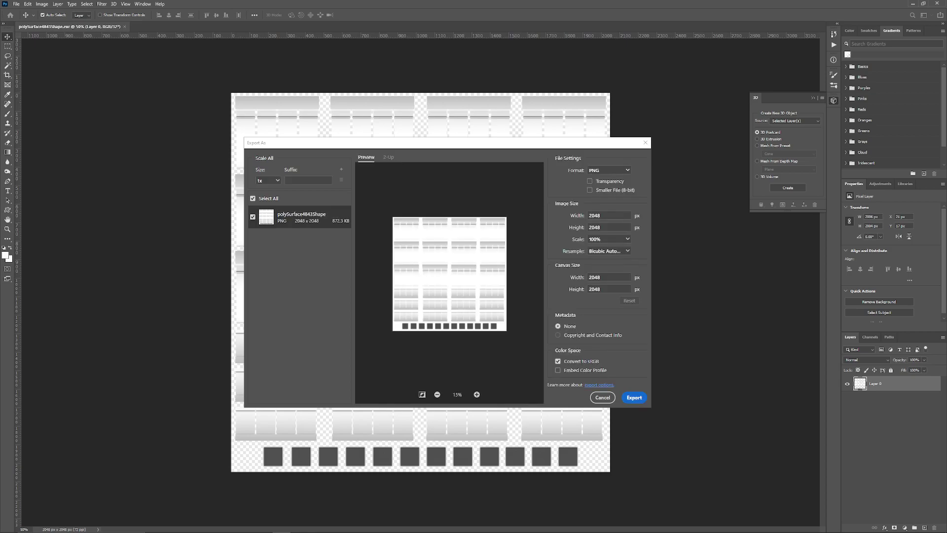
left_click(87, 61)
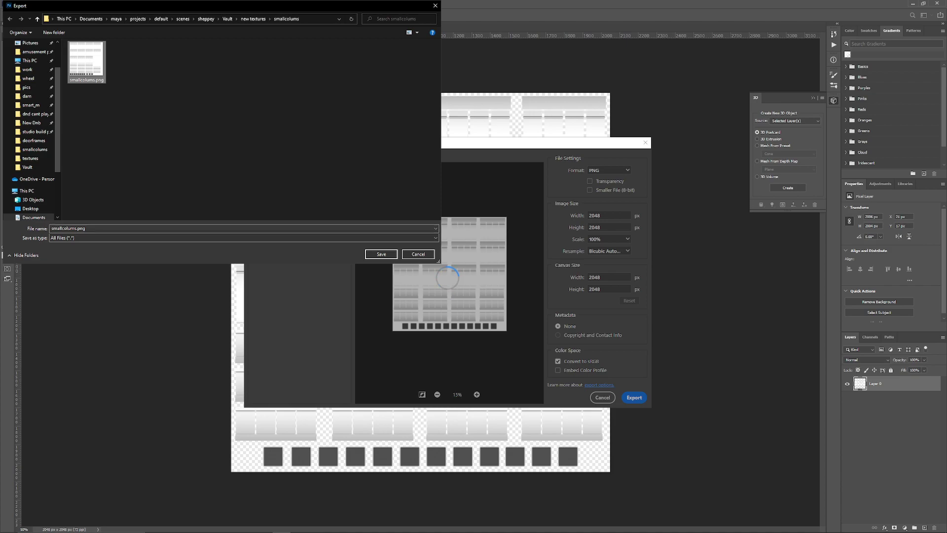
left_click(381, 254)
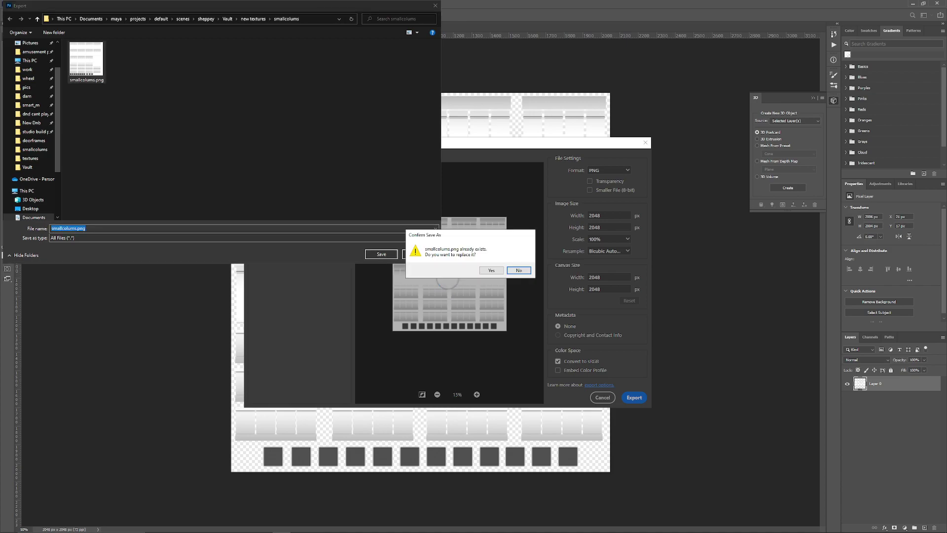
left_click(492, 271)
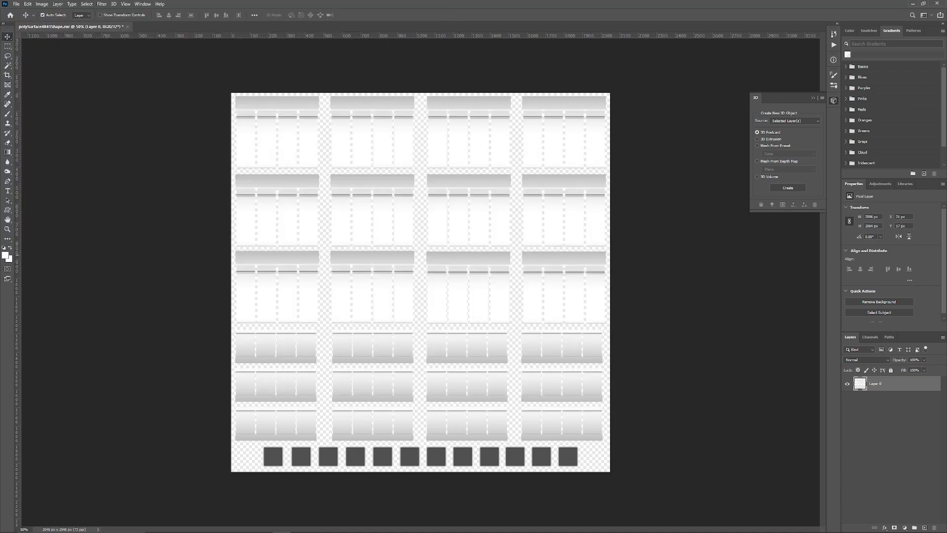
Step: Close polySurface4843Shape.exr without saving changes and switch back to Maya
key("ctrl+w")
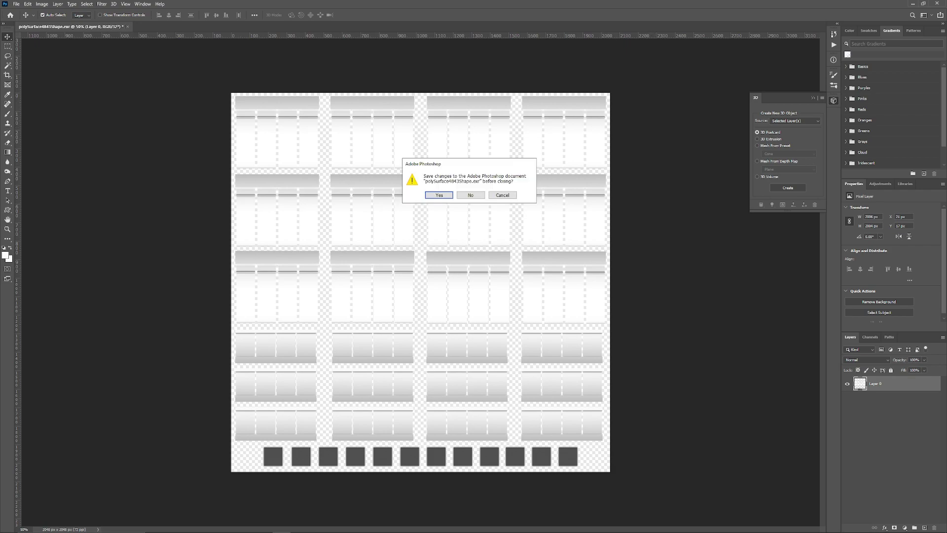
left_click(471, 195)
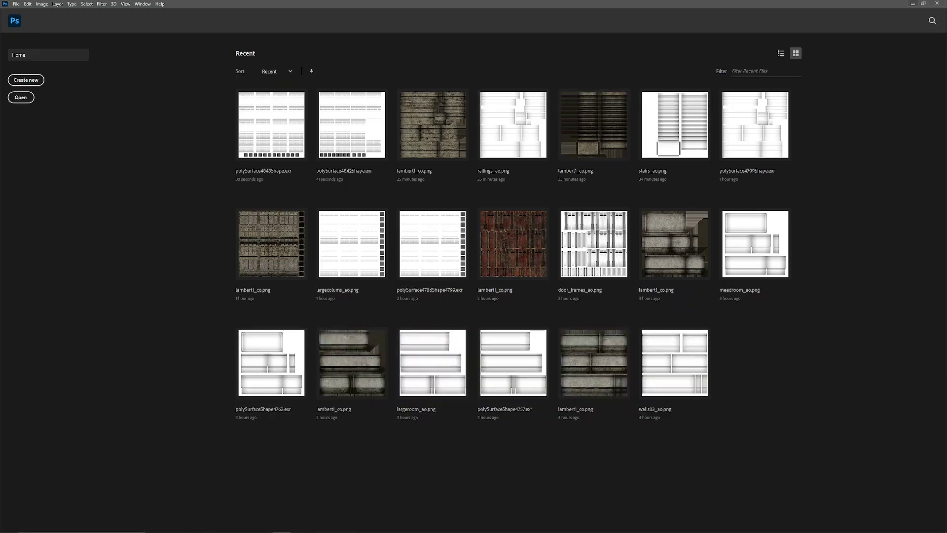
left_click(913, 4)
Step: Show the whole level again and select the small pillar mesh placed among the room walls
scroll(479, 290, "down", 5)
left_click_drag(478, 290, 434, 340, "alt")
scroll(434, 340, "down", 5)
key("ctrl+1")
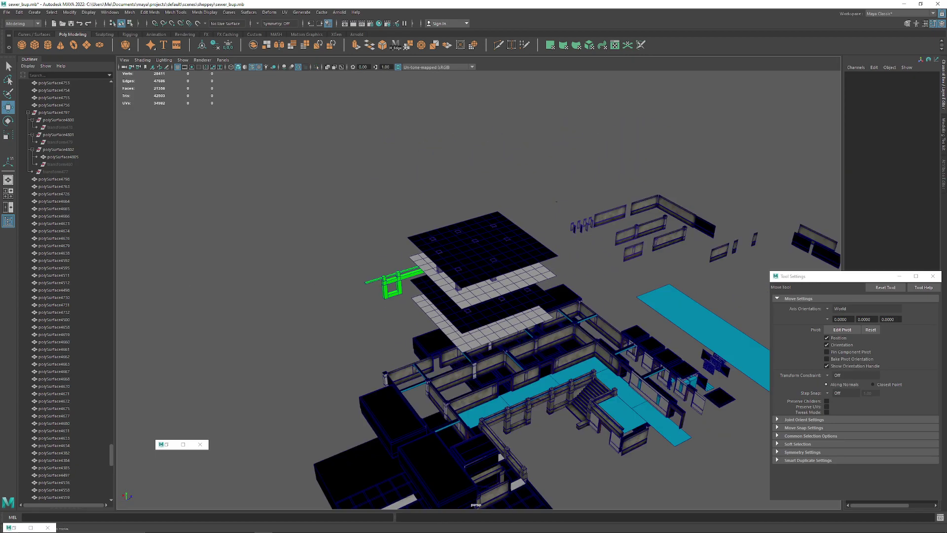
key("a")
scroll(473, 295, "up", 5)
left_click_drag(443, 296, 690, 261, "alt")
scroll(478, 290, "up", 3)
middle_click_drag(478, 246, 476, 394, "alt")
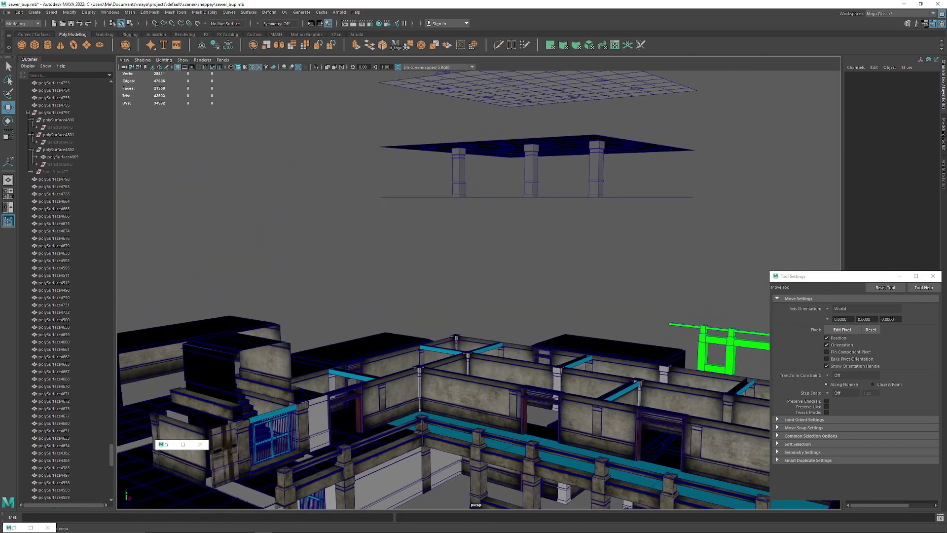
scroll(475, 395, "down", 3)
left_click_drag(567, 276, 552, 180, "alt")
scroll(567, 271, "up", 3)
scroll(574, 296, "up", 3)
left_click(575, 299)
scroll(574, 298, "down", 5)
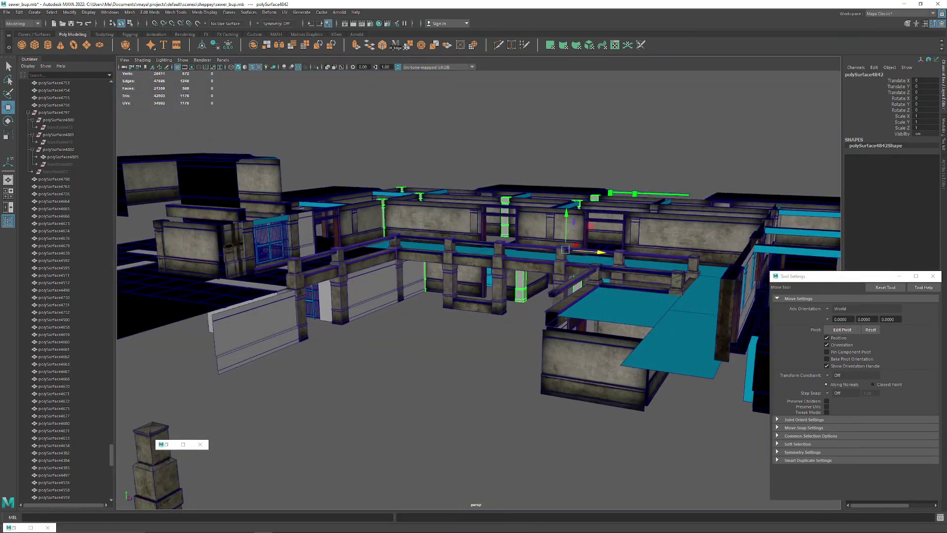
Step: Isolate the selected small pillars to inspect them, and return to the full level view
key("ctrl+1")
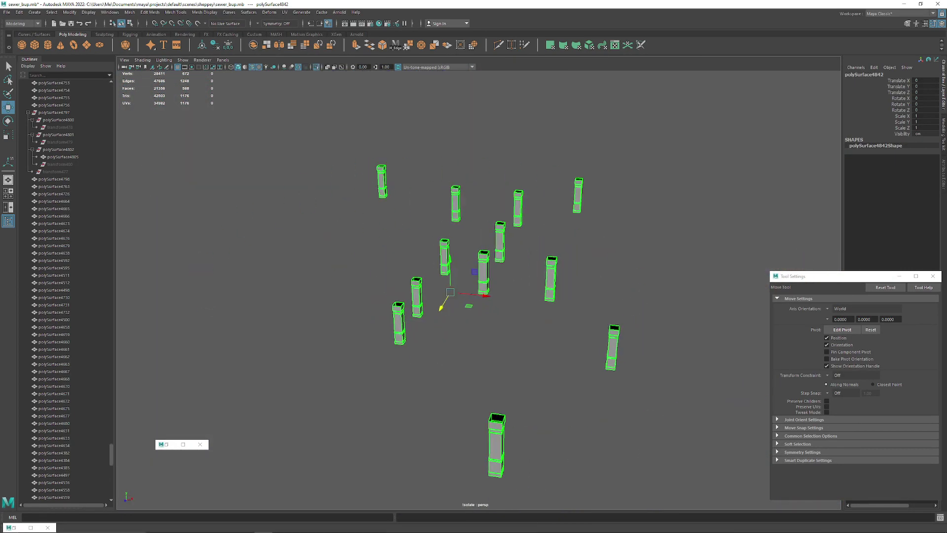
right_click_drag(458, 239, 518, 413)
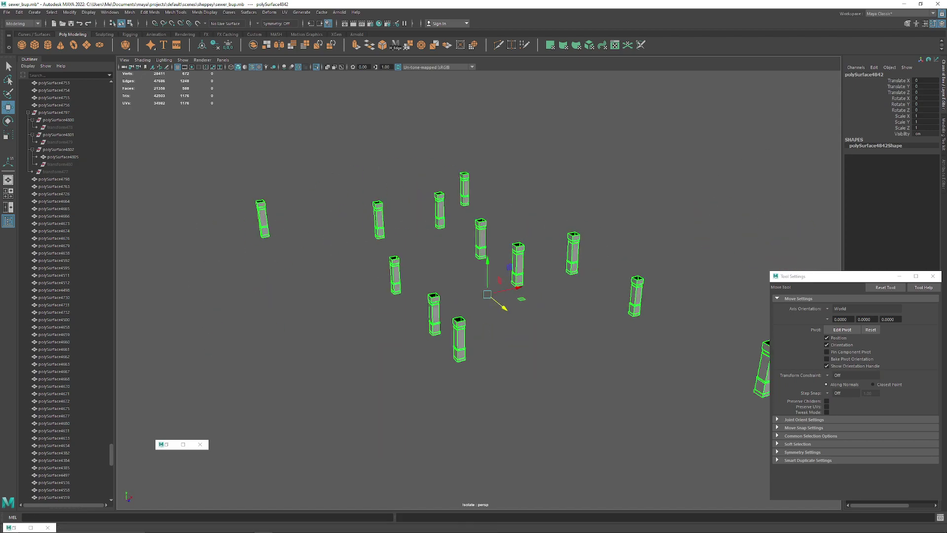
key("ctrl+1")
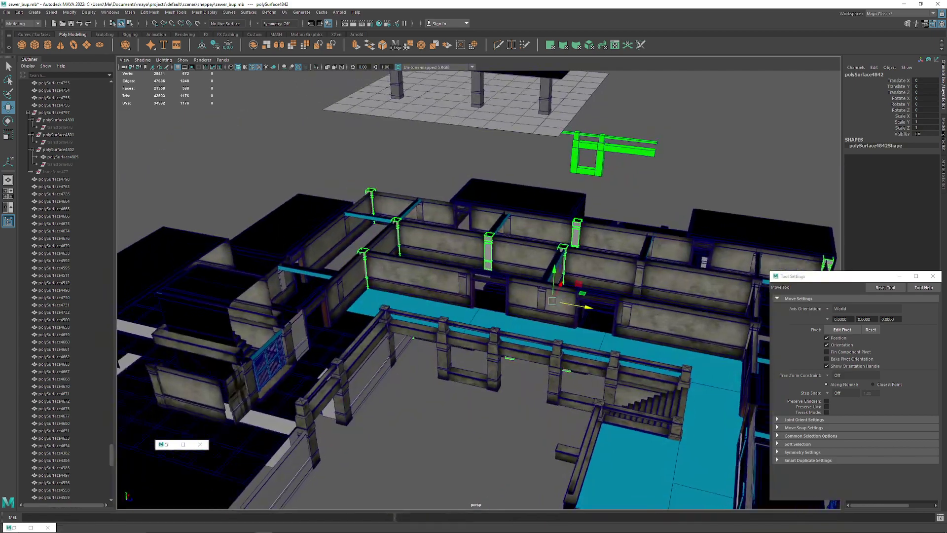
right_click_drag(444, 296, 512, 296, "alt")
middle_click_drag(513, 296, 559, 281, "alt")
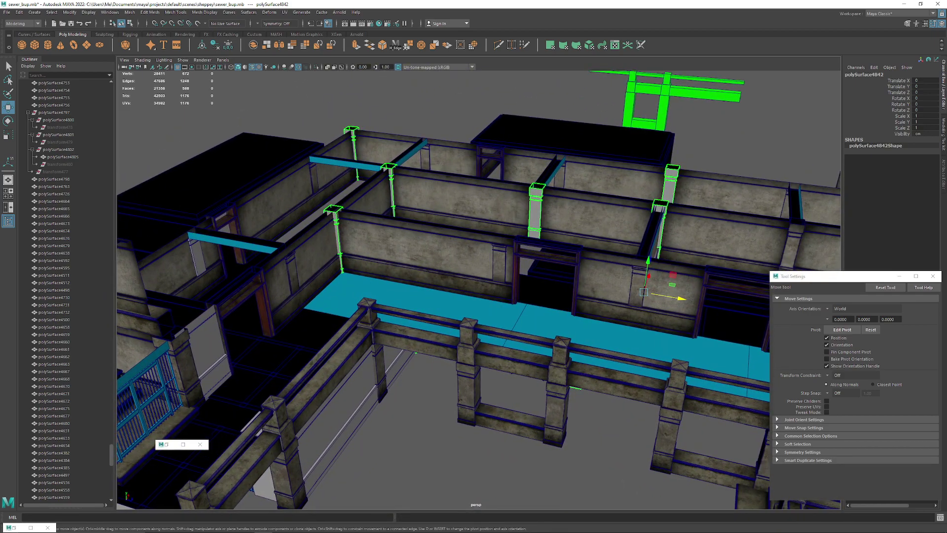
Step: Export the selected pillar mesh as an FBX file named smallcolums in the Vault folder
left_click(7, 12)
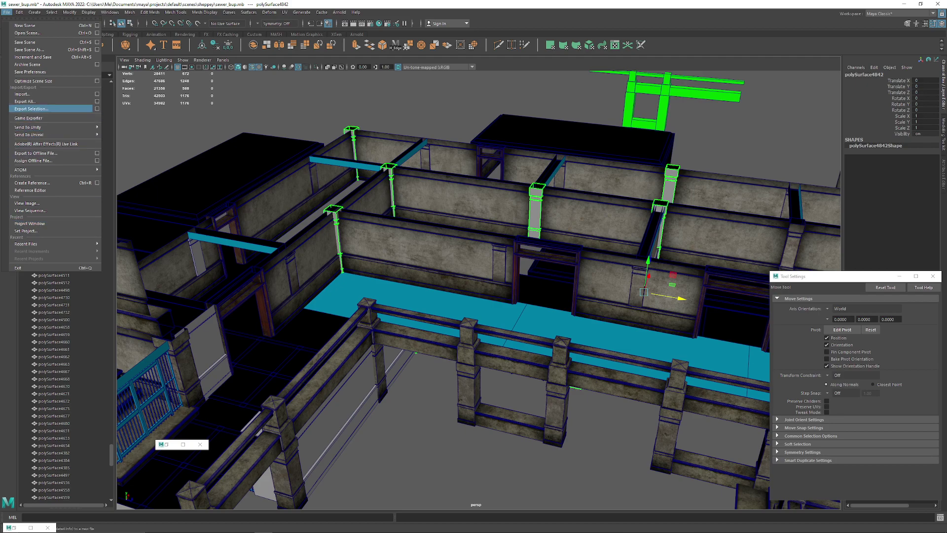
left_click(37, 109)
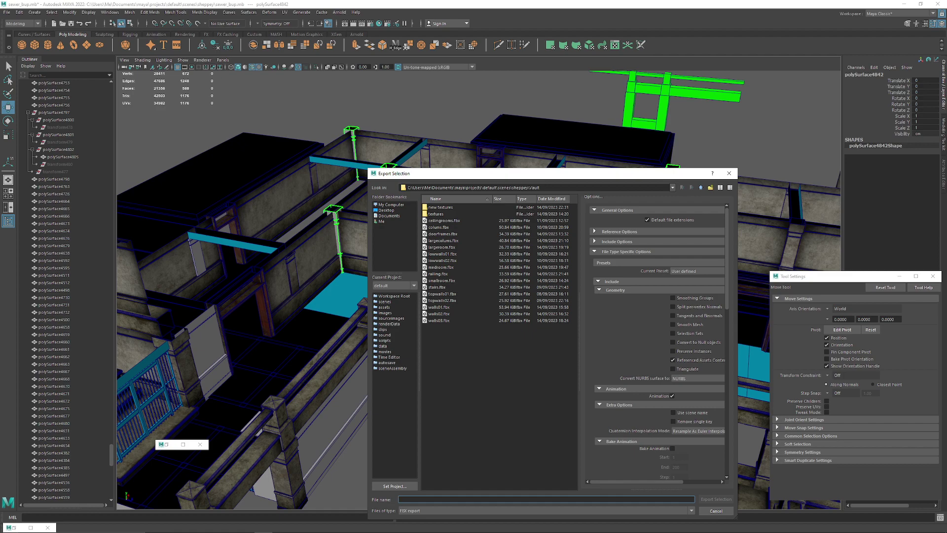
type("smallcolums")
left_click(716, 499)
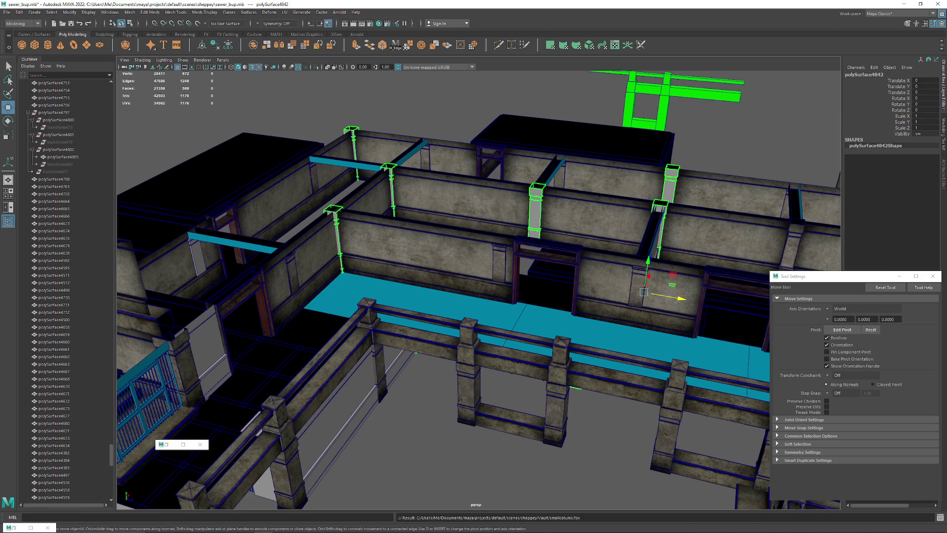
Step: Switch to Substance 3D Painter and save the open railing project
left_click(299, 525)
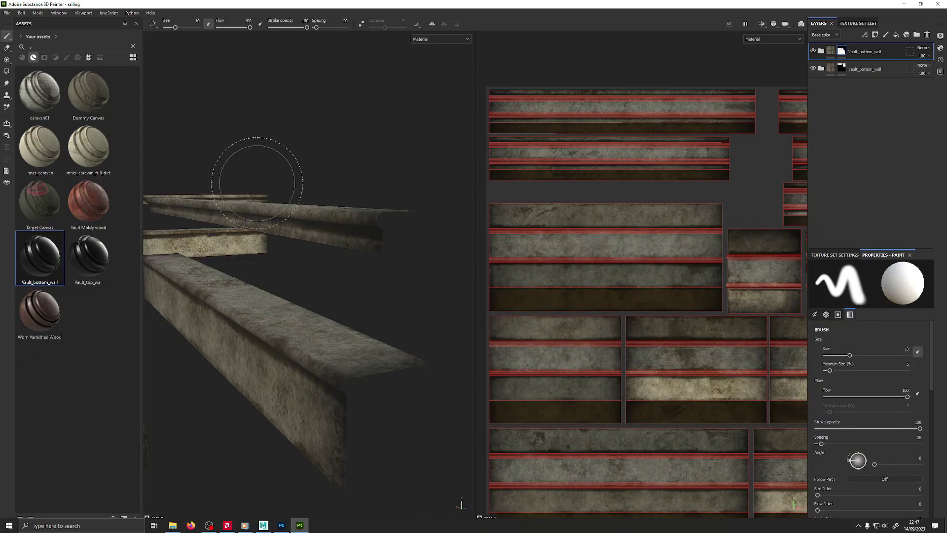
left_click(7, 13)
left_click(12, 70)
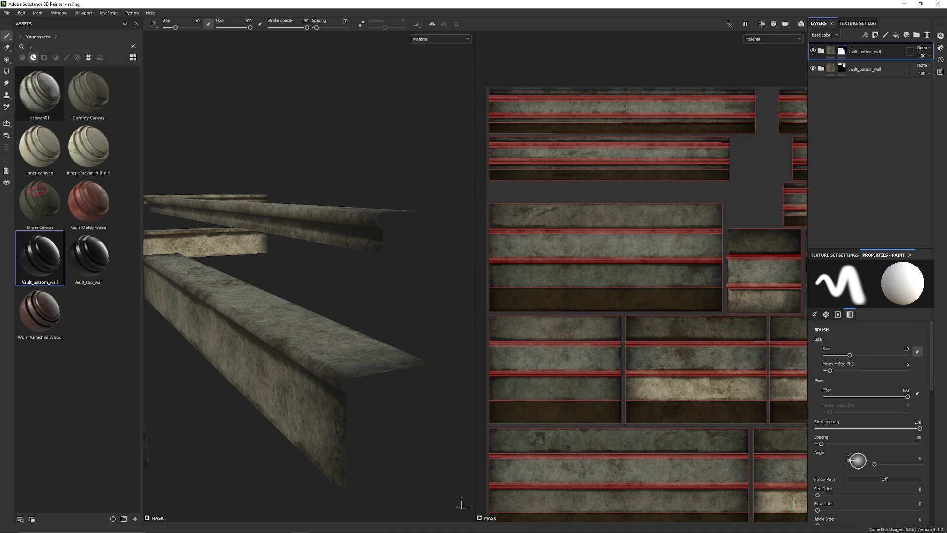
Step: Set up a new project with smallcolums.fbx as its mesh, 2048 document resolution and per-fragment tangent space computation off
left_click(7, 13)
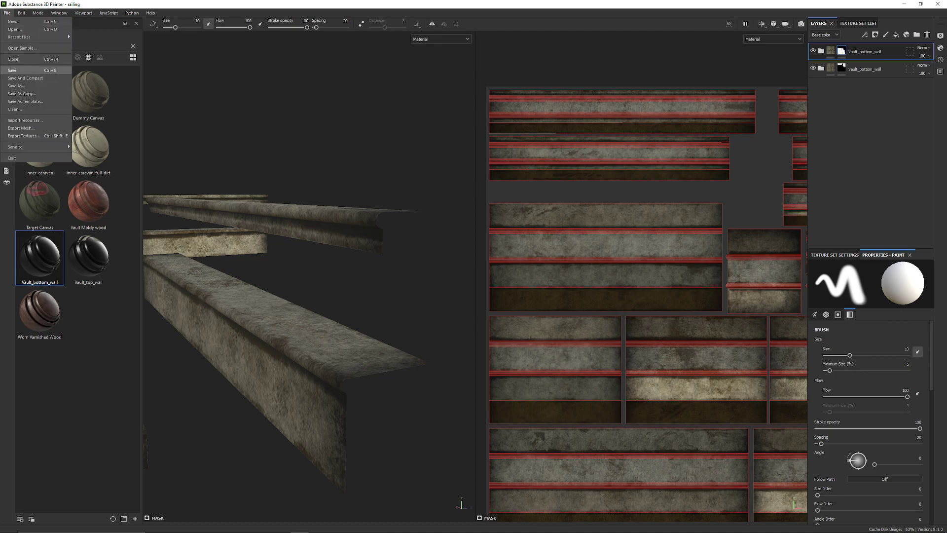
left_click(13, 21)
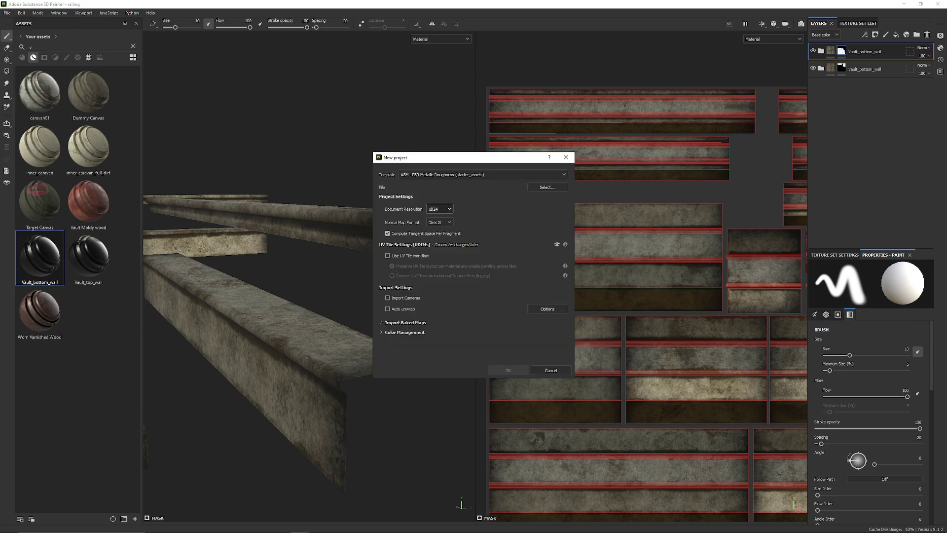
left_click(439, 208)
left_click(438, 247)
left_click(547, 187)
left_click(600, 182)
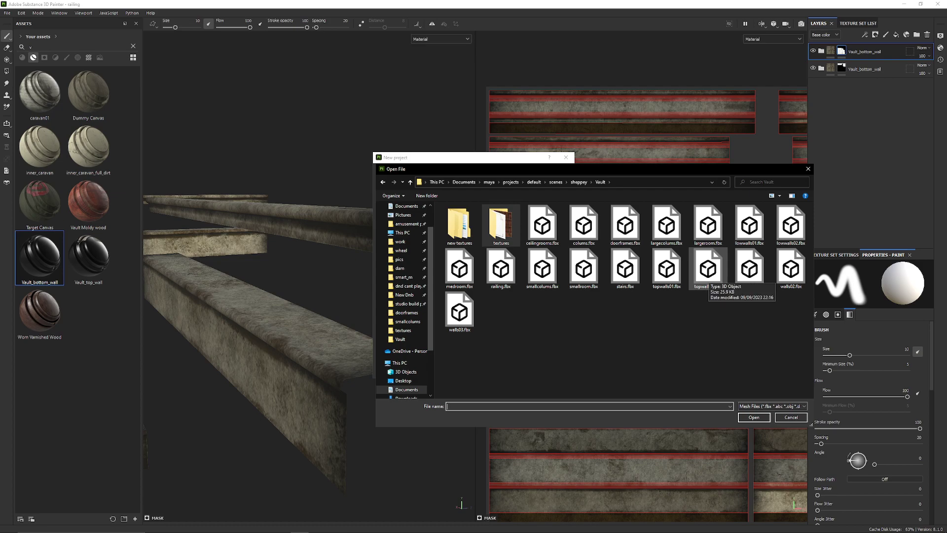
left_click(542, 269)
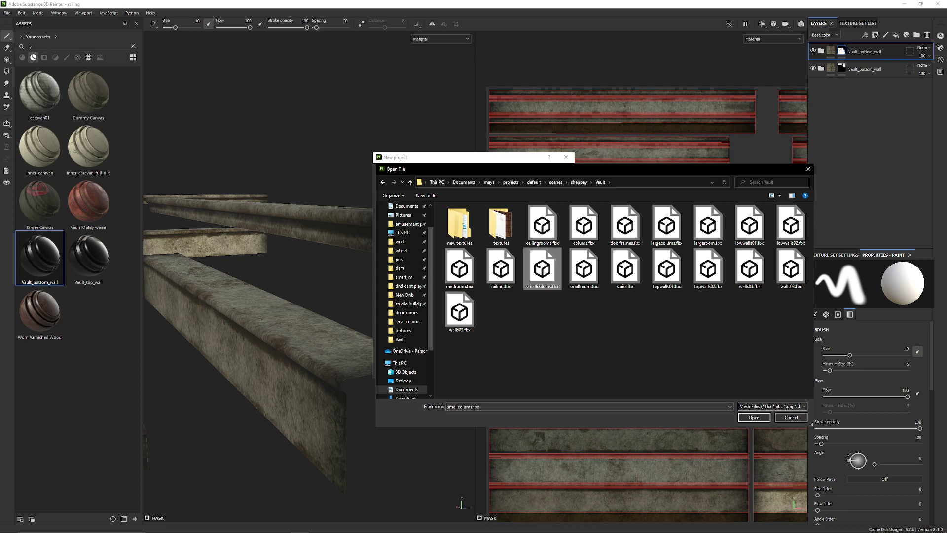
left_click(754, 416)
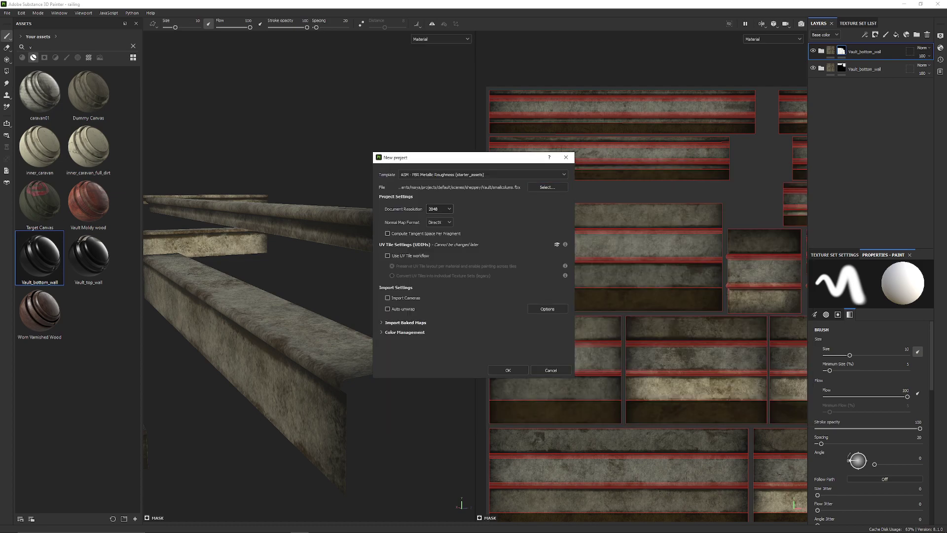
Step: Add smallcolums.png from the new textures/smallcolums folder as a baked map and create the project
left_click(405, 322)
left_click(498, 335)
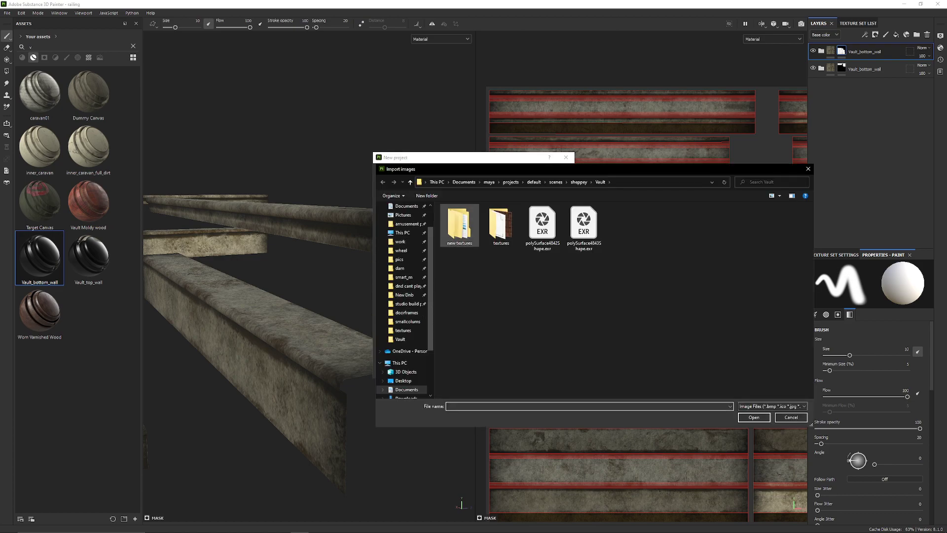
double_click(666, 225)
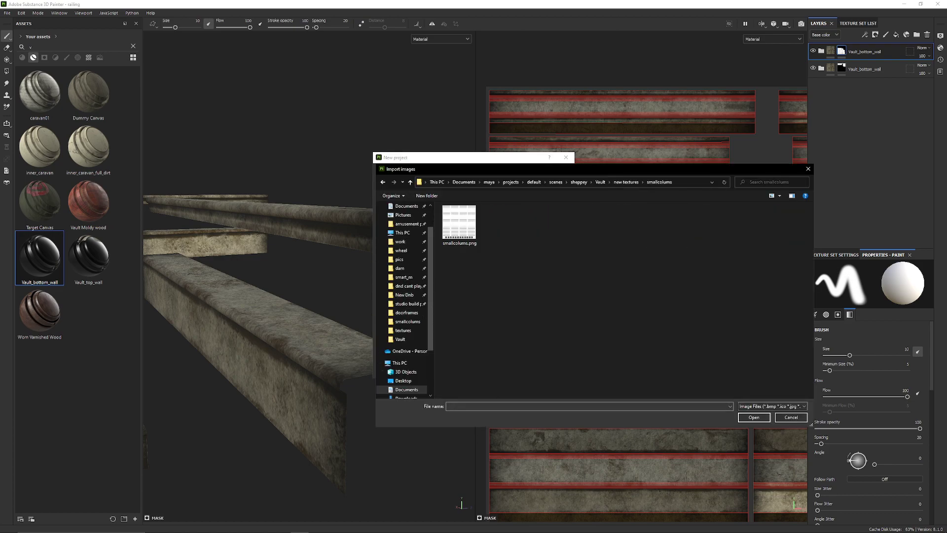
left_click(459, 222)
left_click(754, 417)
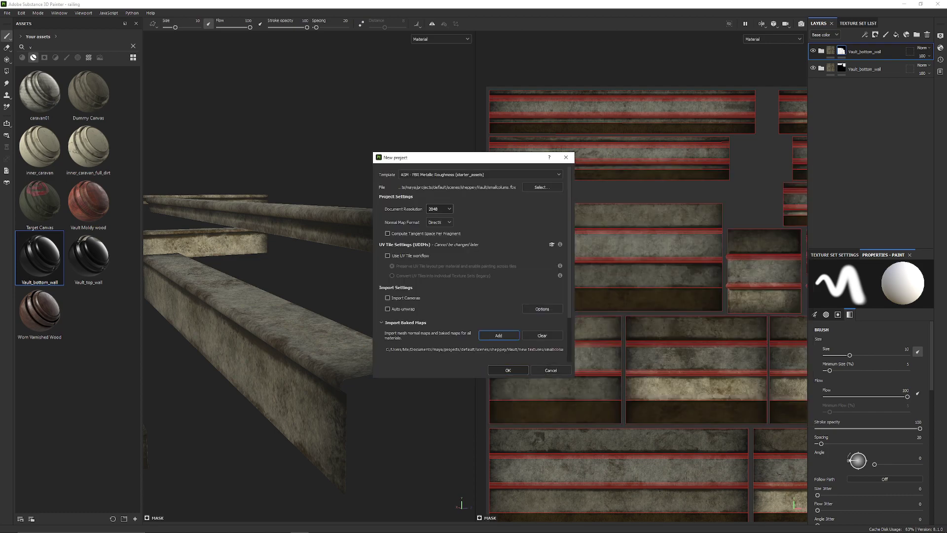
left_click(508, 369)
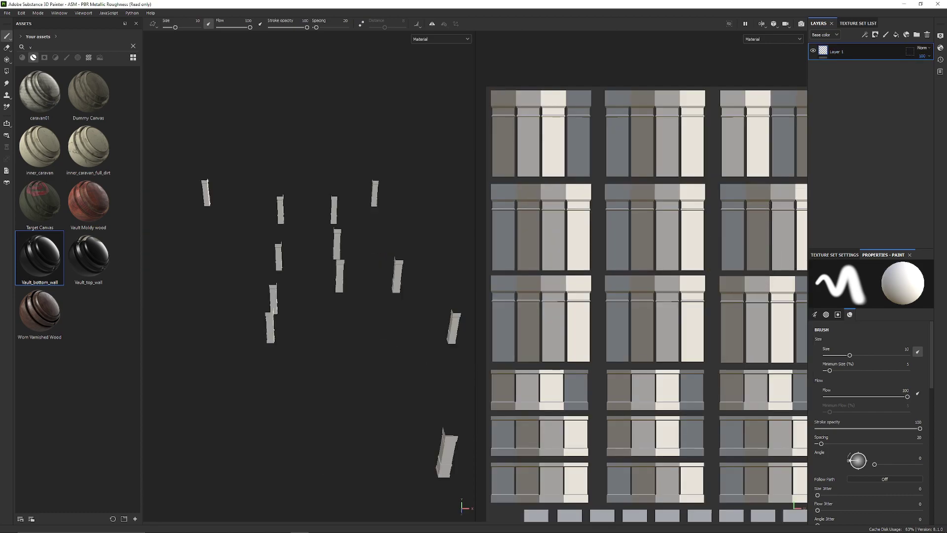
Step: Delete the default paint layer and add a User1 channel to the texture set
left_click(927, 35)
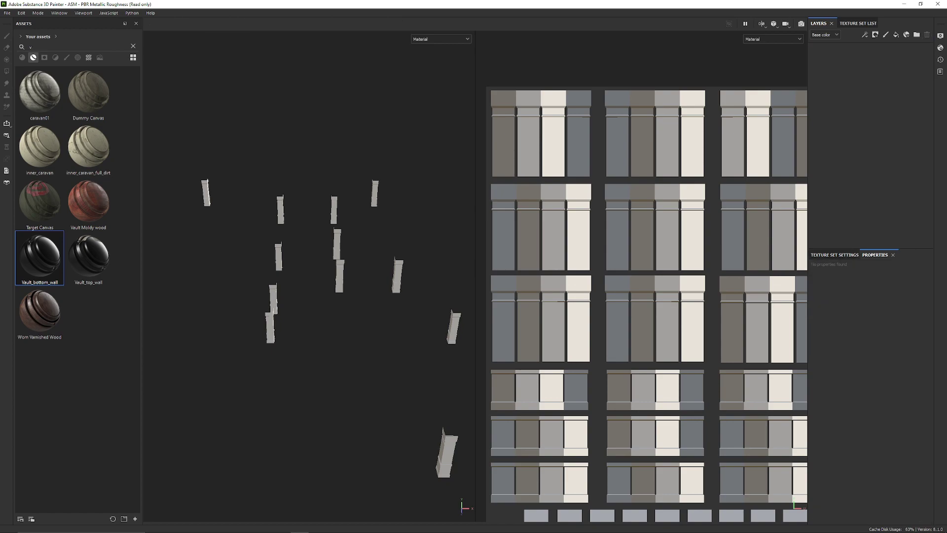
left_click(835, 255)
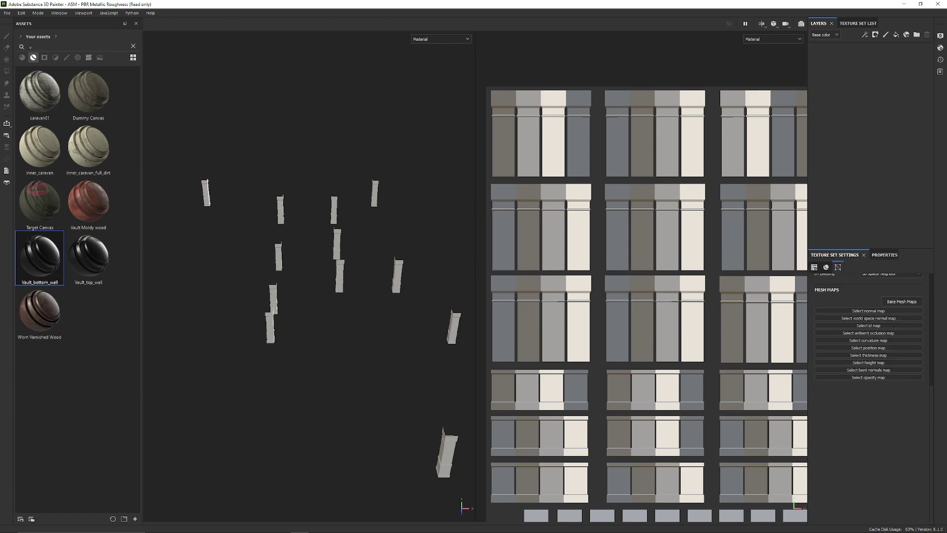
left_click(918, 368)
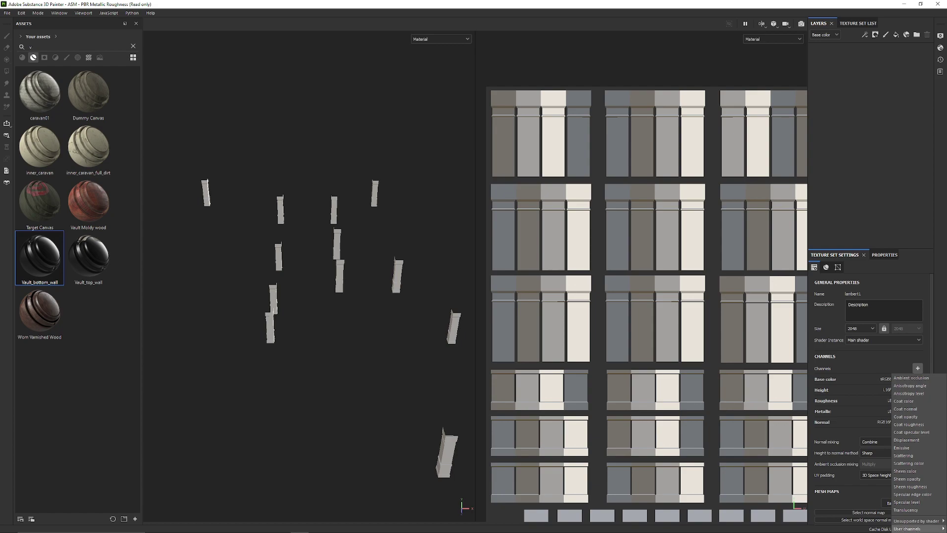
mouse_move(908, 528)
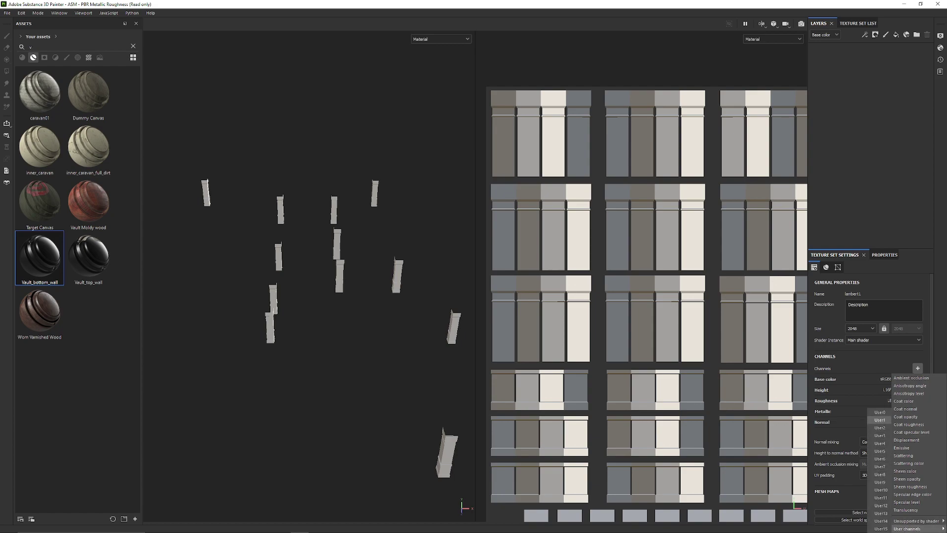
left_click(879, 419)
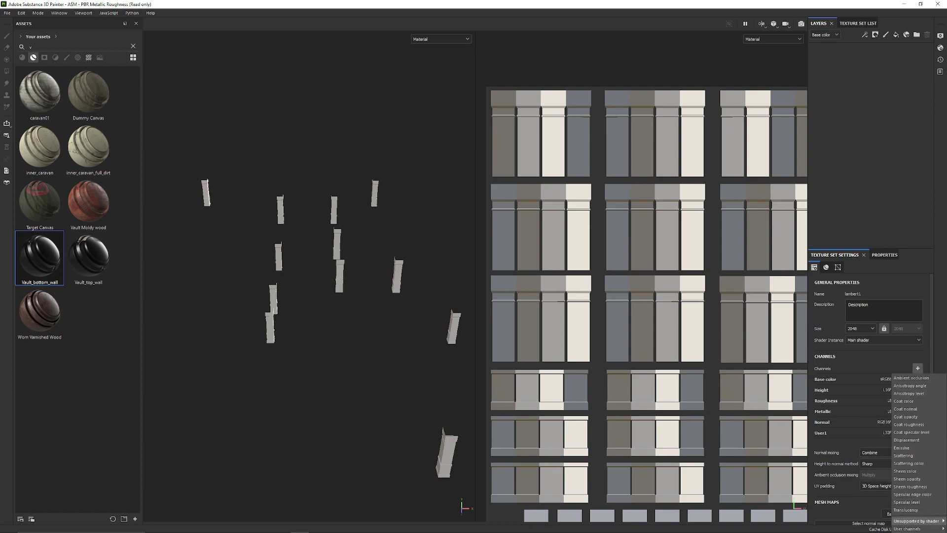
Step: Add Diffuse, Glossiness and Specular channels to the texture set
mouse_move(917, 520)
left_click(872, 473)
left_click(917, 368)
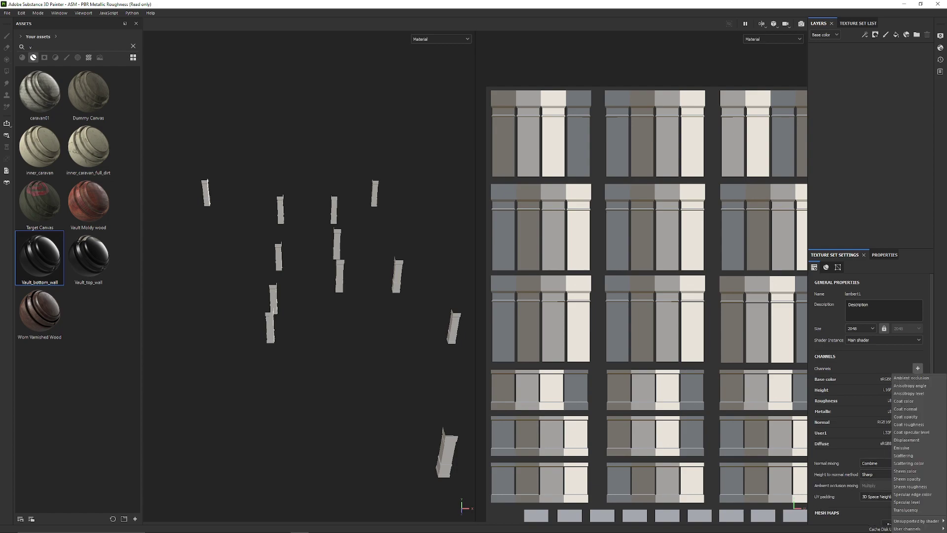
mouse_move(917, 521)
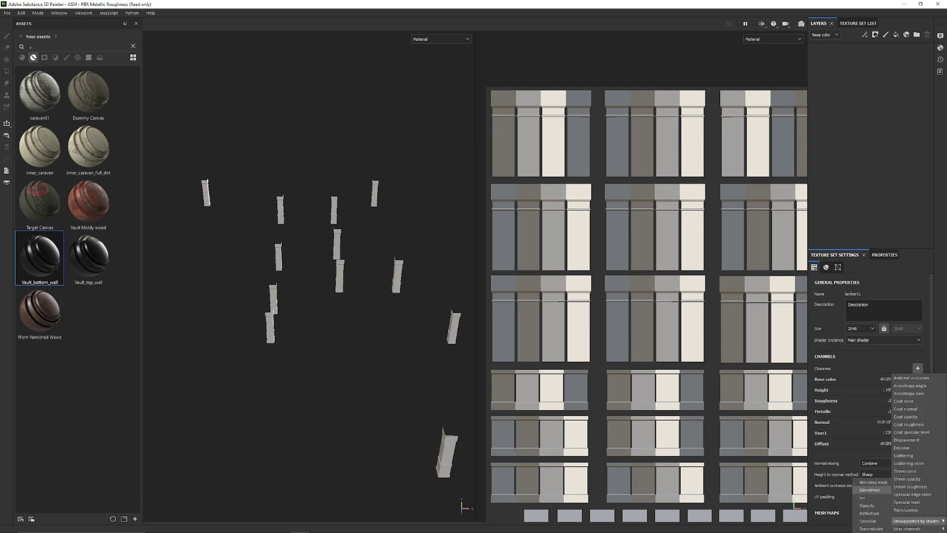
left_click(870, 490)
left_click(917, 367)
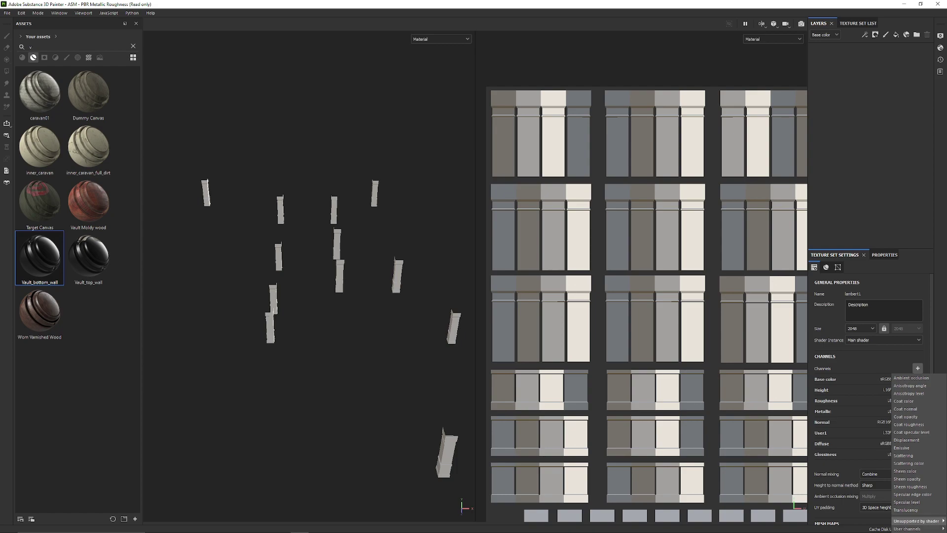
mouse_move(916, 520)
left_click(868, 520)
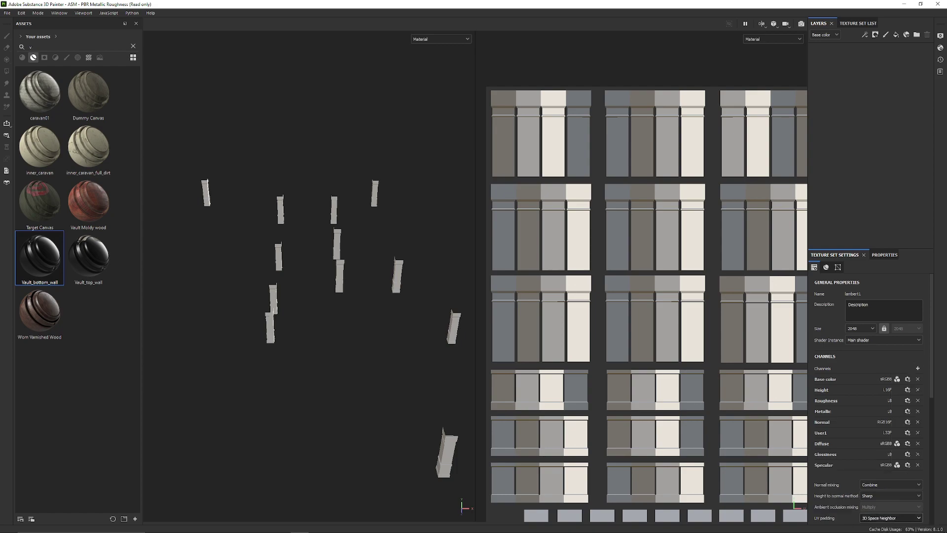
Step: Open mesh map baking and set the dilation width to 98 and the output size to 2048
scroll(868, 394, "down", 5)
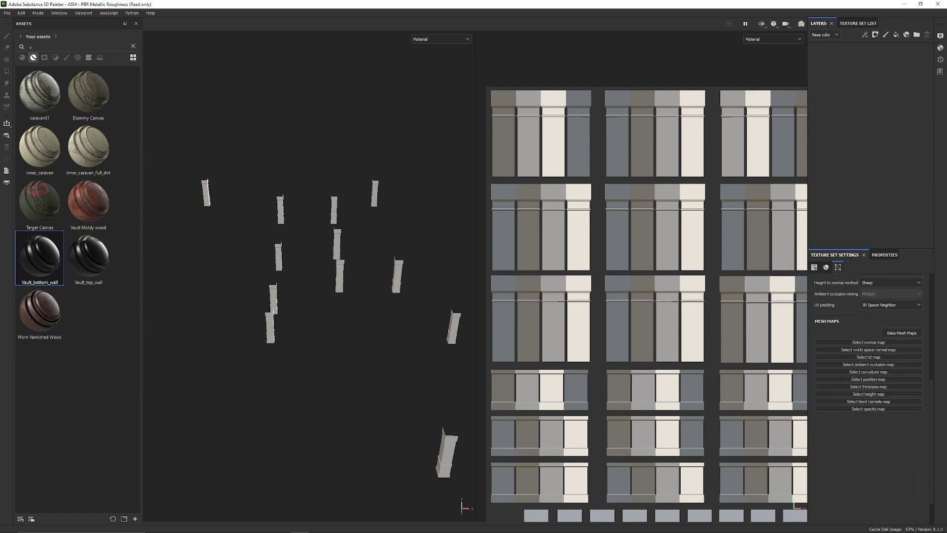
left_click(901, 331)
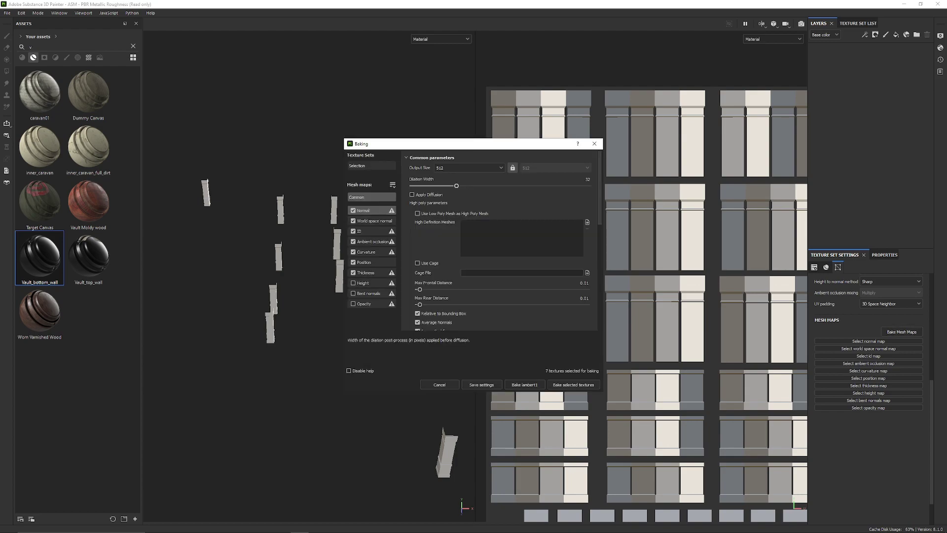
left_click_drag(456, 185, 547, 185)
left_click(468, 167)
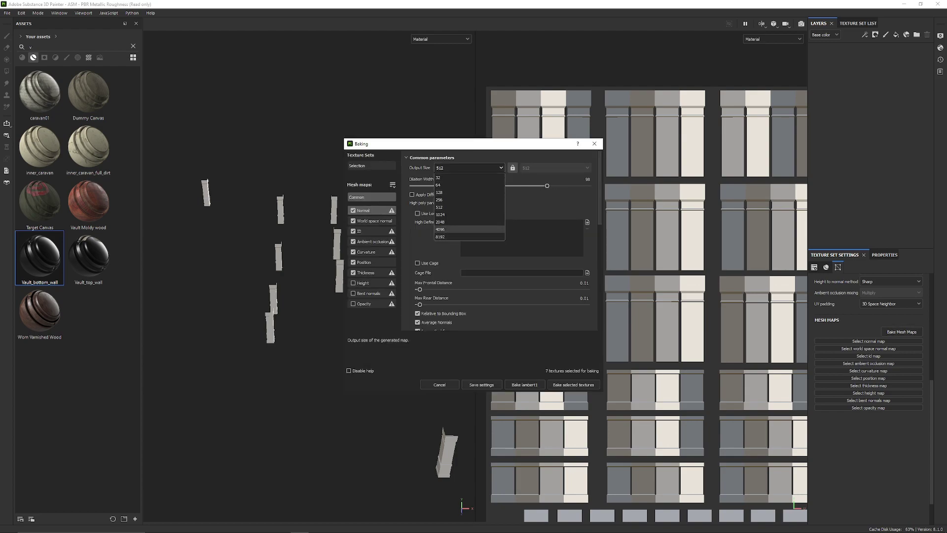
left_click(468, 229)
left_click(469, 167)
left_click(468, 229)
left_click(469, 168)
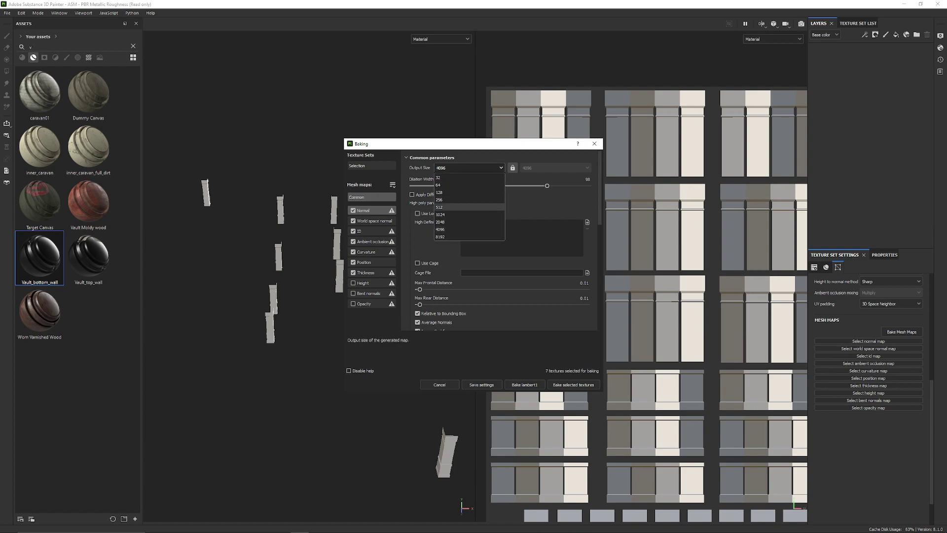
left_click(469, 221)
Step: Exclude the world space normal, ID, ambient occlusion, position and thickness maps from the bake
left_click(353, 220)
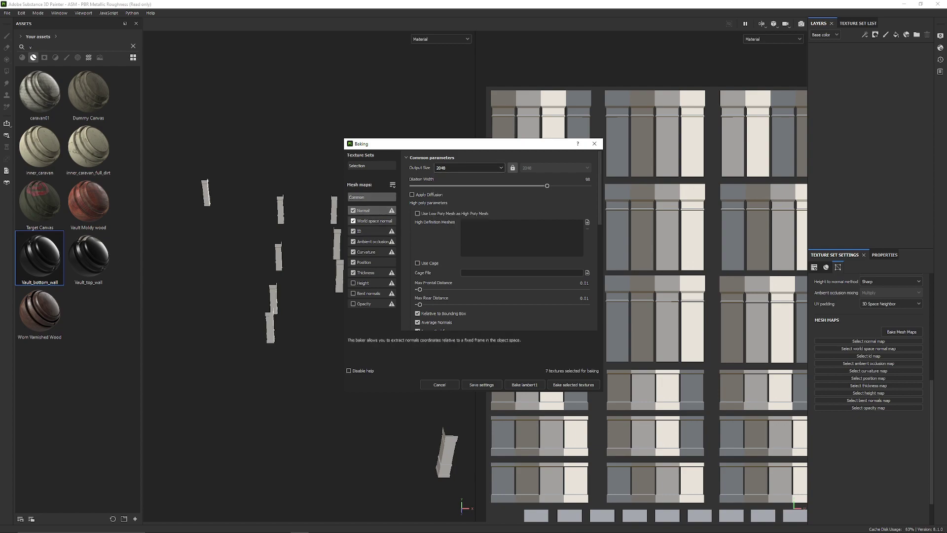
left_click(353, 231)
left_click(353, 241)
left_click(370, 262)
left_click(353, 261)
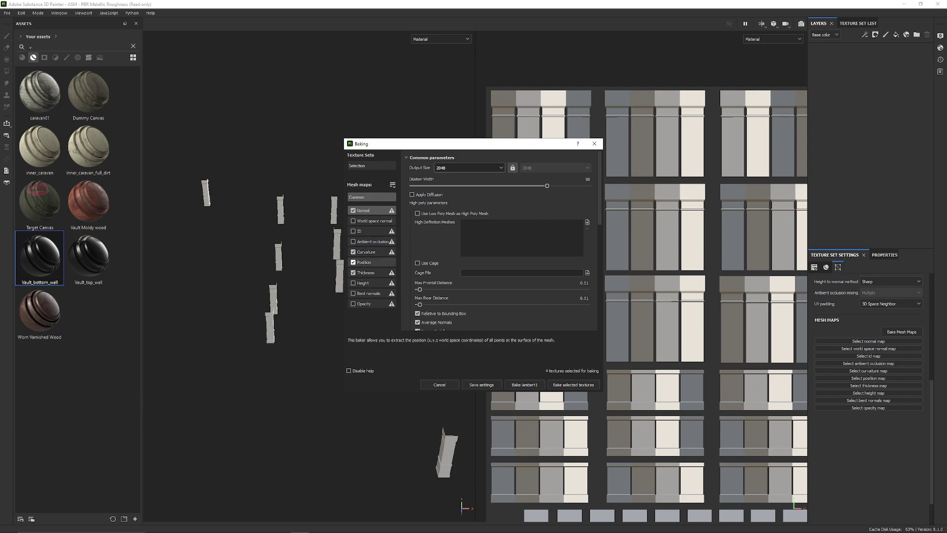
left_click(354, 273)
Step: Adjust the curvature baker's parameters and bake the selected normal and curvature maps
left_click(370, 210)
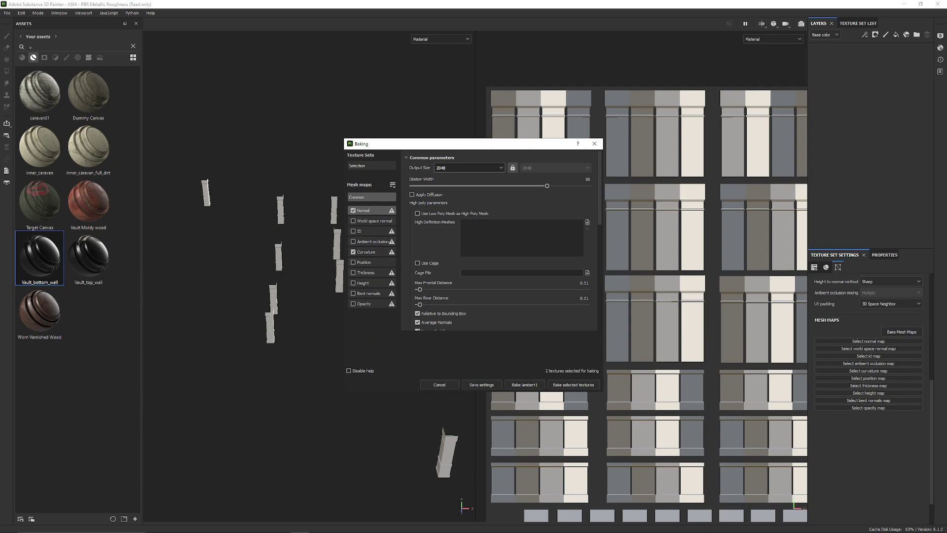
scroll(498, 241, "down", 3)
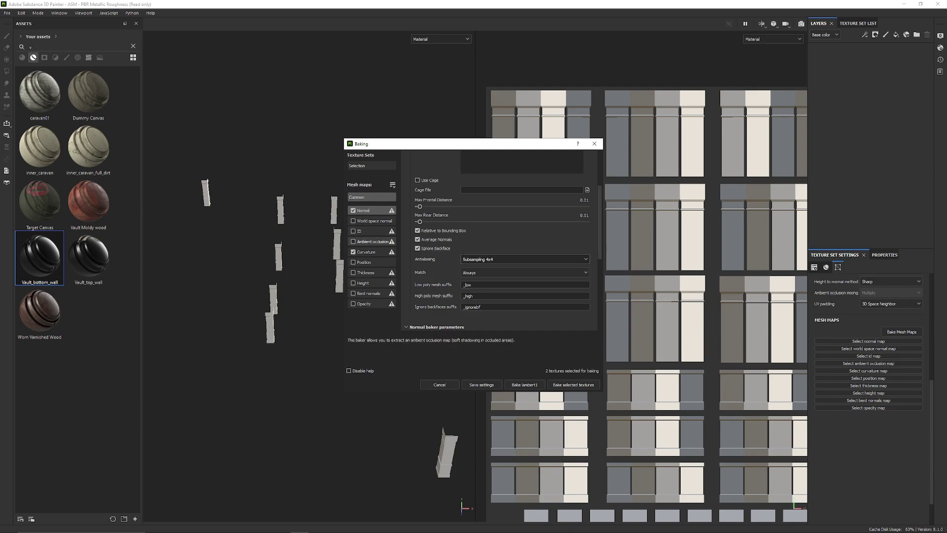
left_click(367, 252)
left_click_drag(433, 184, 548, 184)
left_click_drag(430, 199, 460, 199)
left_click(573, 384)
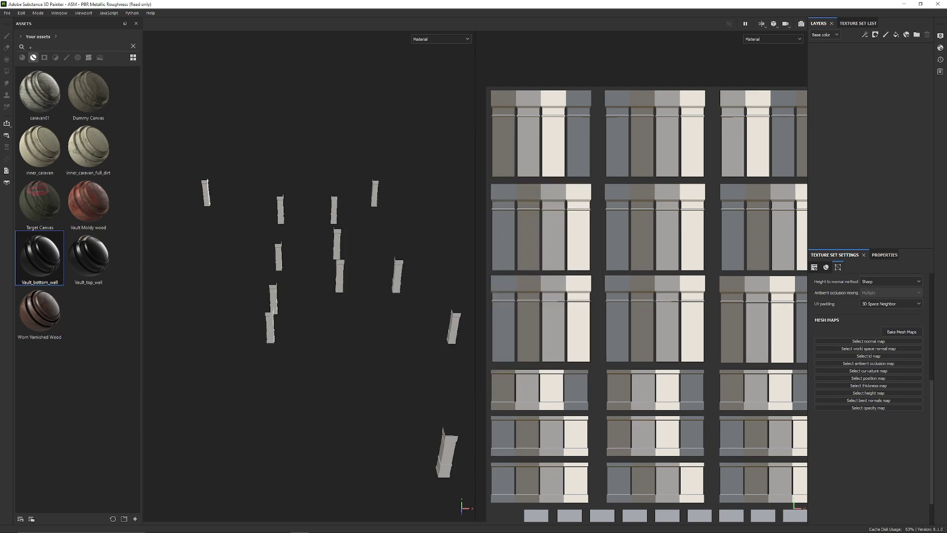
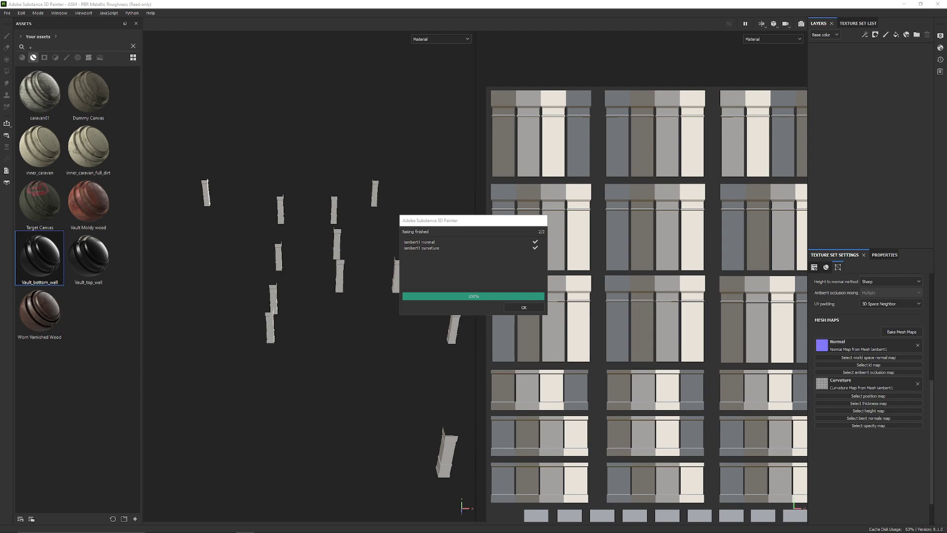
Step: Close the baking report and assign the smallcolums texture as the ambient occlusion mesh map
left_click(524, 308)
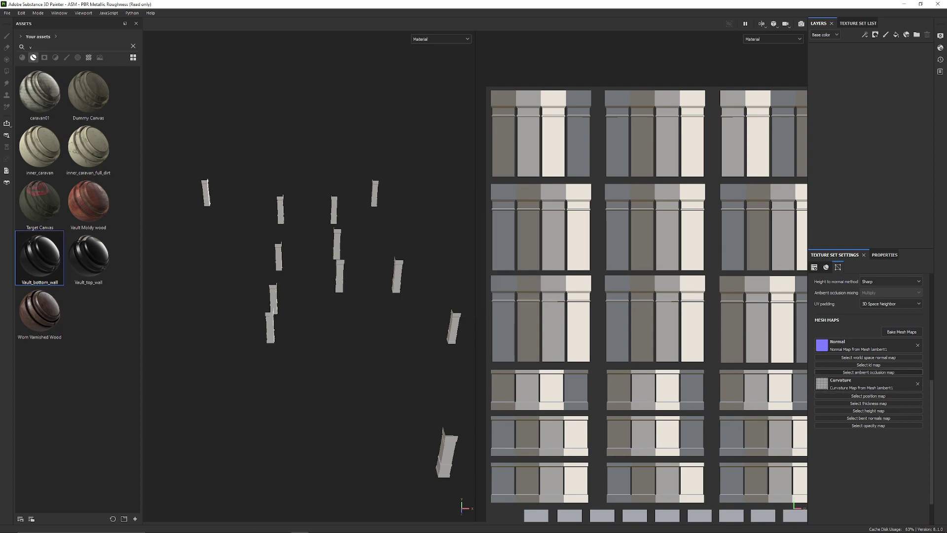
left_click(868, 372)
left_click(889, 397)
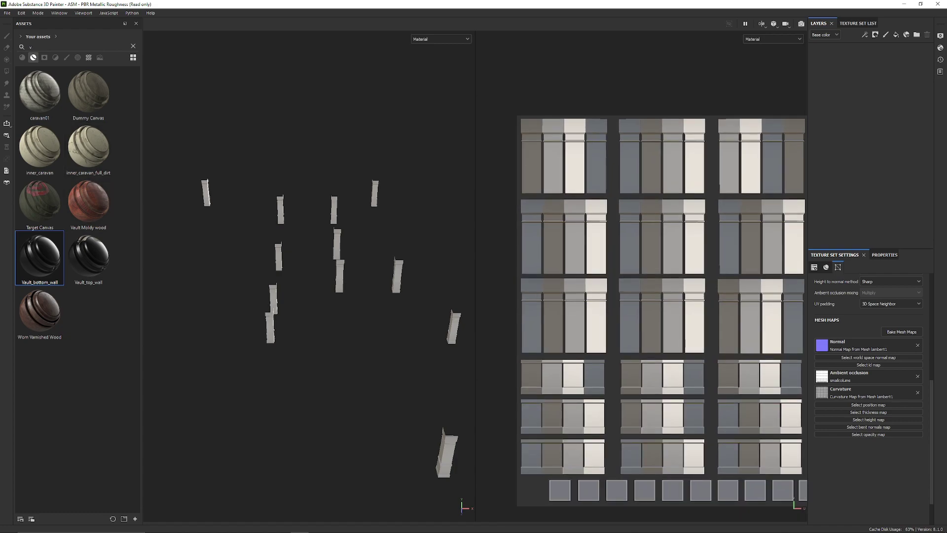
Step: Inspect a pillar up close and the full UV layout under rotated environment lighting
left_click_drag(276, 286, 395, 276, "alt")
right_click_drag(315, 276, 399, 286, "alt")
middle_click_drag(276, 316, 346, 202, "alt")
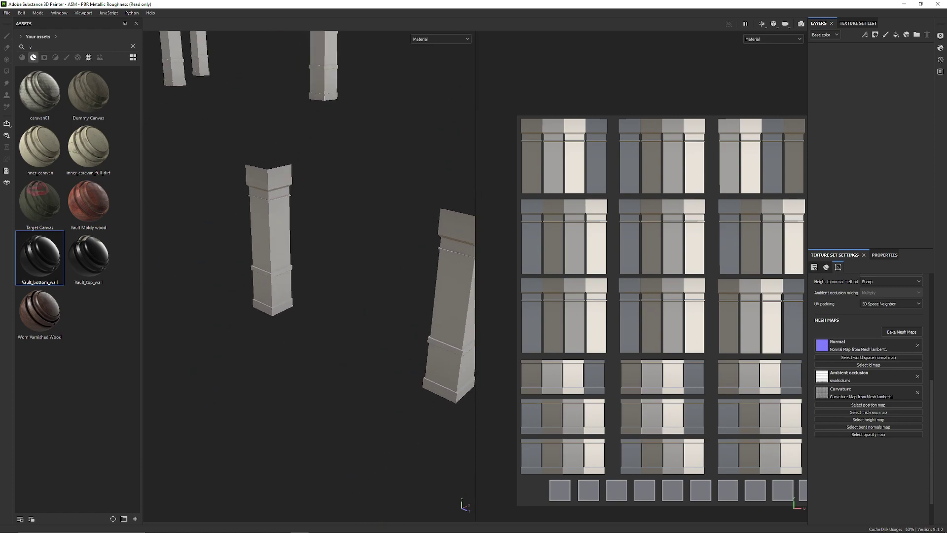
left_click_drag(306, 276, 341, 245, "alt")
mouse_move(306, 256)
right_mouse_down("shift")
mouse_move(385, 256)
mouse_move(375, 254)
right_mouse_up("shift")
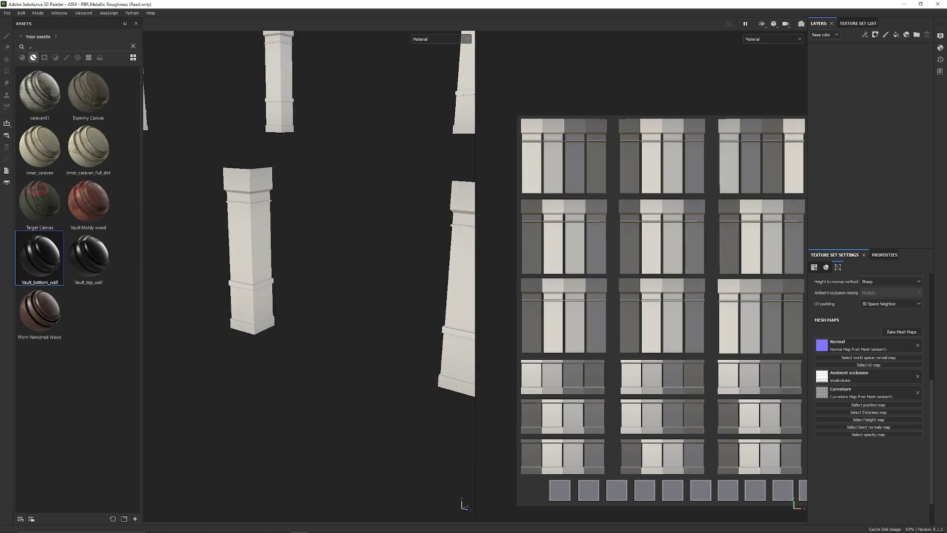
middle_click_drag(252, 244, 348, 259, "alt")
right_click_drag(348, 257, 390, 256, "alt")
right_click_drag(654, 303, 631, 303, "alt")
scroll(631, 285, "down", 2)
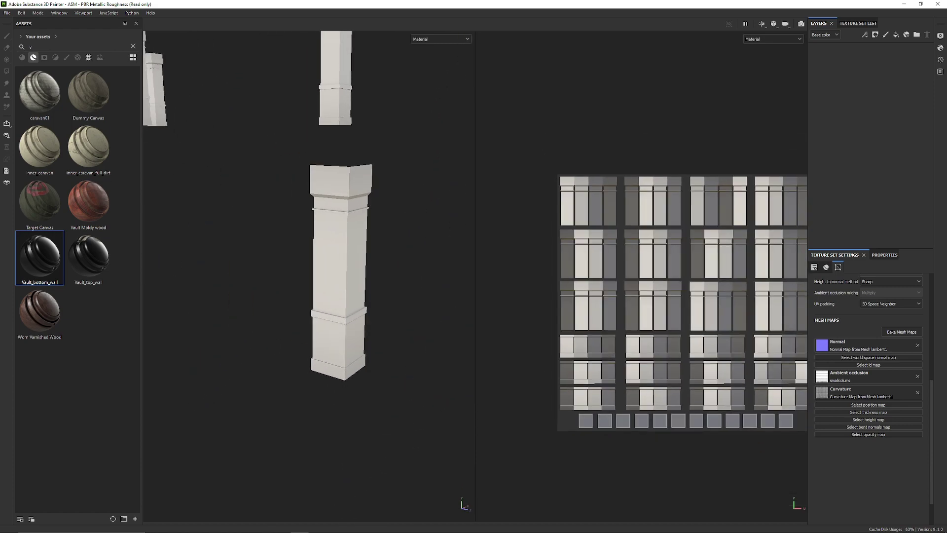
scroll(586, 230, "up", 1)
middle_click_drag(632, 285, 583, 244, "alt")
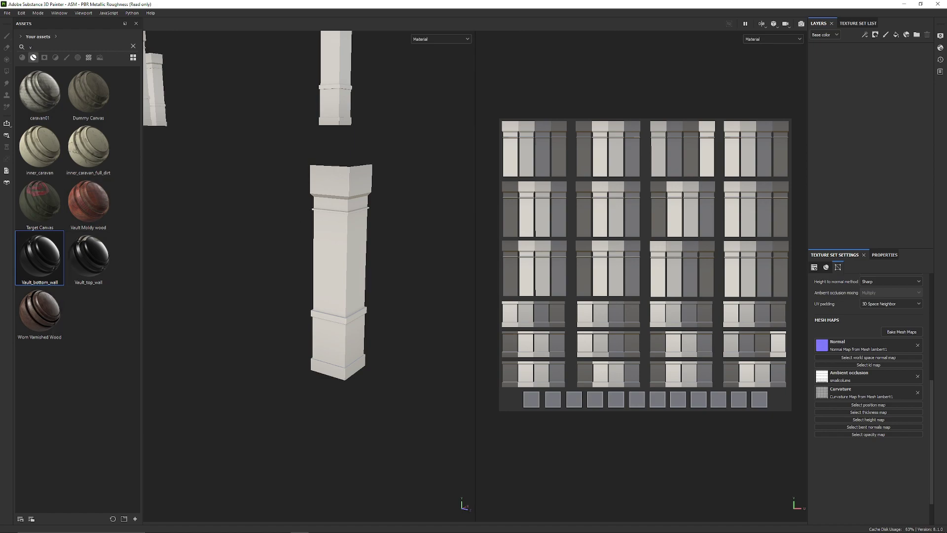
Step: Apply the Vault_top_wall smart material to the pillars and give its group a black mask
left_click_drag(93, 256, 861, 89)
right_click(841, 50)
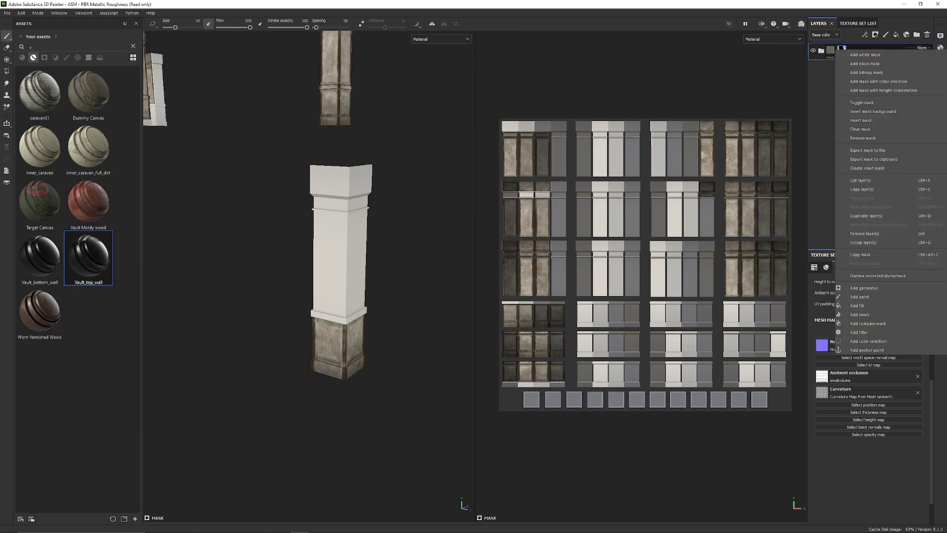
left_click(865, 64)
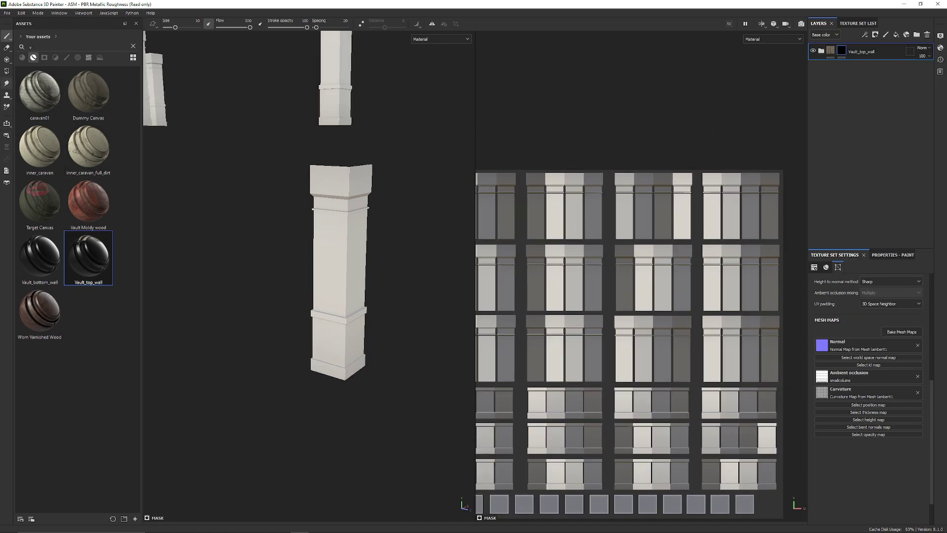
Step: Reveal Vault_top_wall on the upper sections of all pillars by polygon-filling their UV shells in the mask
left_click(6, 71)
middle_click_drag(568, 207, 657, 188, "alt")
left_click_drag(523, 129, 751, 195)
middle_click_drag(751, 195, 666, 228, "alt")
left_click_drag(678, 172, 788, 210)
middle_click_drag(765, 212, 811, 180, "alt")
left_click_drag(489, 145, 812, 252)
left_click_drag(485, 298, 833, 331)
middle_click_drag(678, 327, 659, 227, "alt")
scroll(659, 227, "down", 3)
scroll(595, 173, "up", 2)
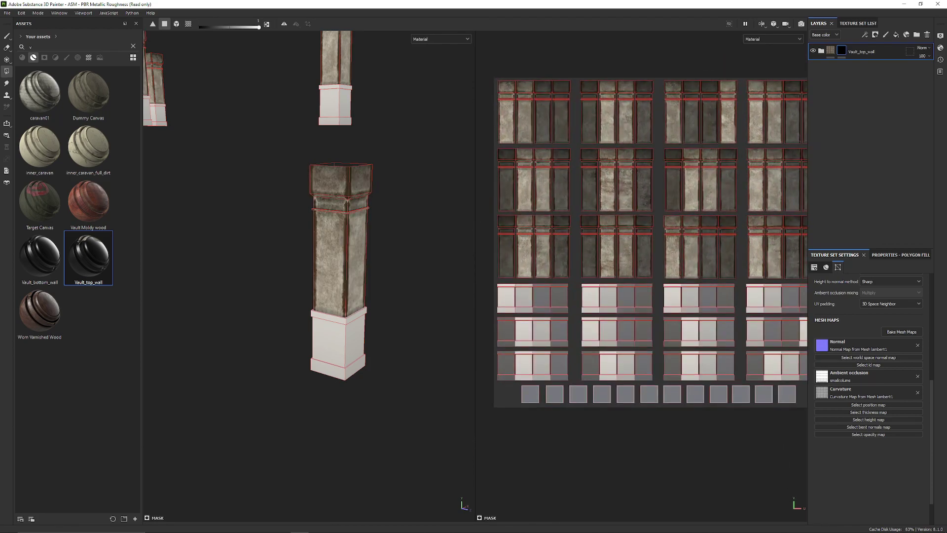
Step: Examine the textured pillar up close and toggle layers in the Vault_top_wall group to identify the one producing the edge rust
middle_click_drag(341, 247, 339, 296, "alt")
scroll(339, 296, "up", 3)
left_click_drag(338, 296, 207, 281, "alt")
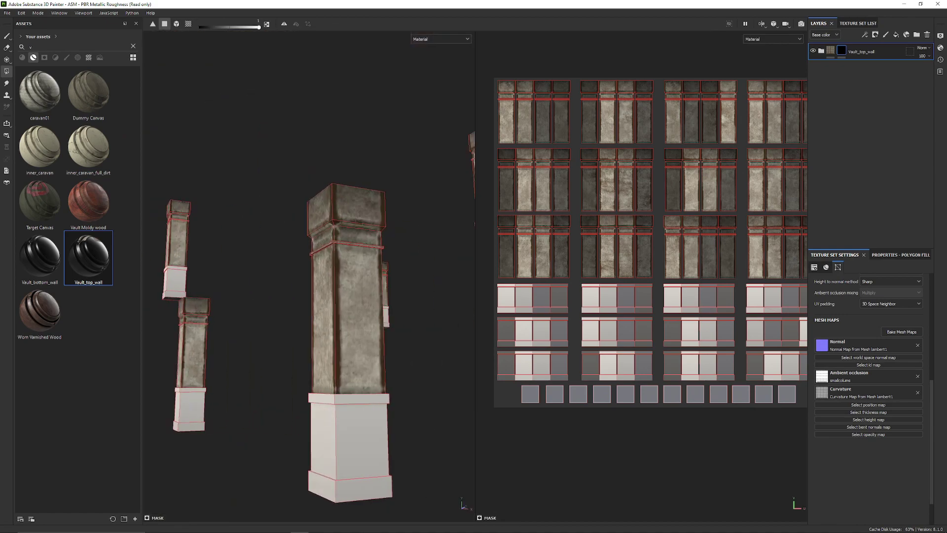
left_click_drag(395, 291, 424, 280, "alt")
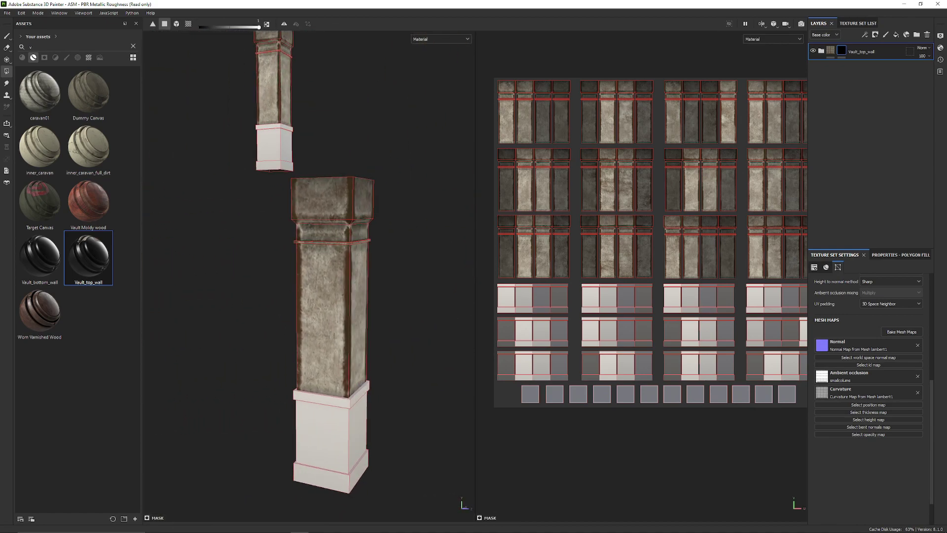
scroll(353, 345, "up", 3)
middle_click_drag(353, 345, 325, 364, "alt")
left_click(821, 51)
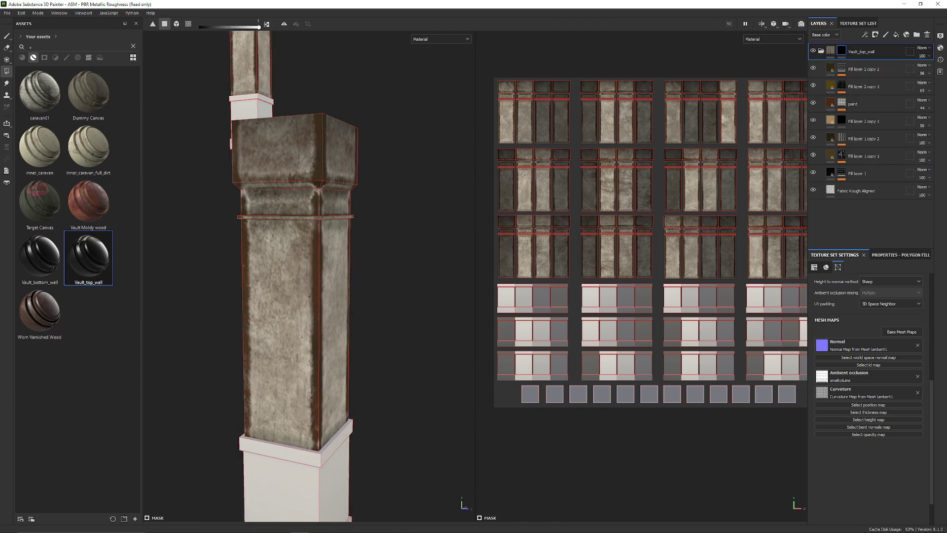
left_click(813, 68)
left_click(812, 68)
left_click(813, 86)
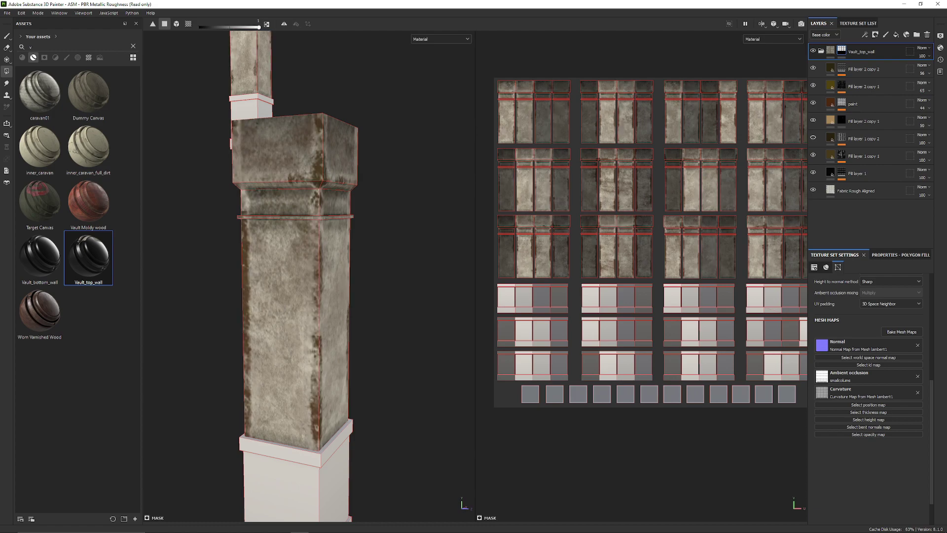
Step: Lower the Mask Builder generator's opacity in Fill layer 1 copy 2's mask to 52
left_click(841, 144)
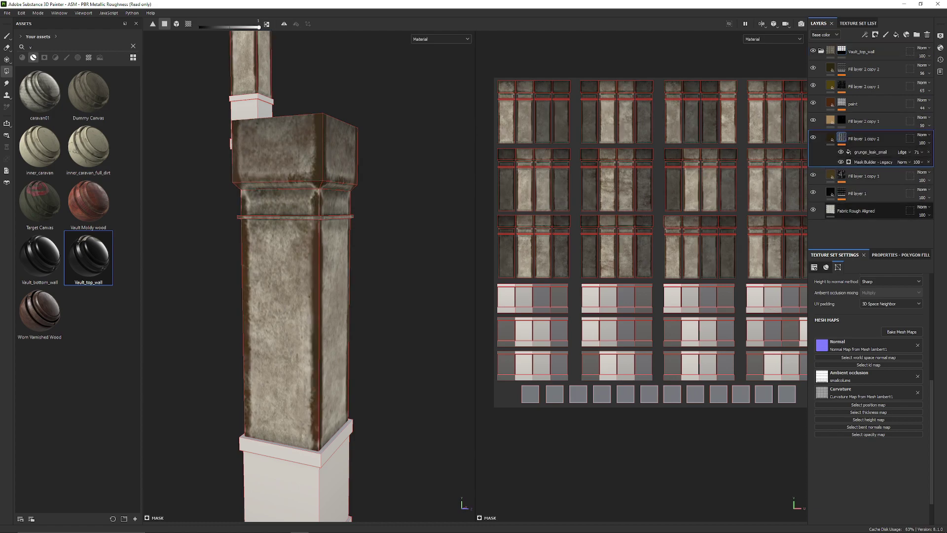
left_click(873, 161)
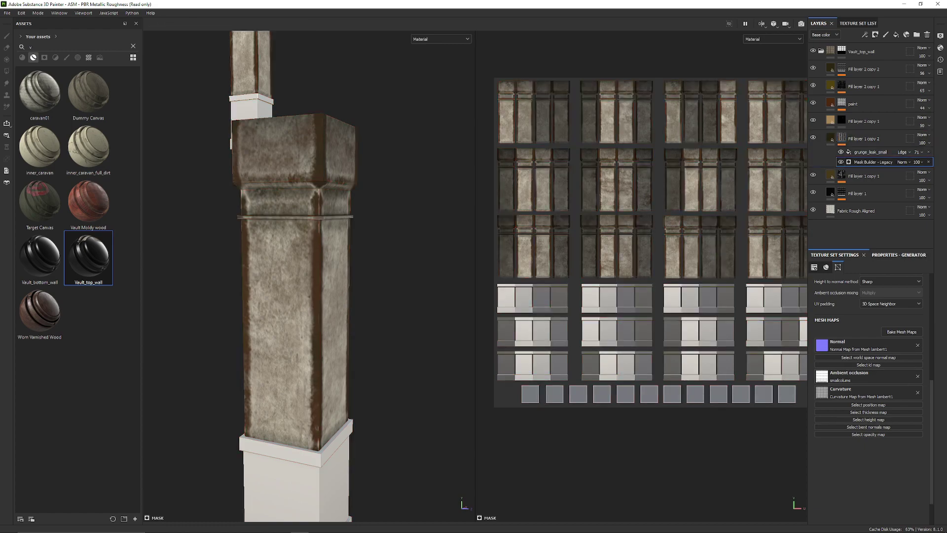
left_click(898, 255)
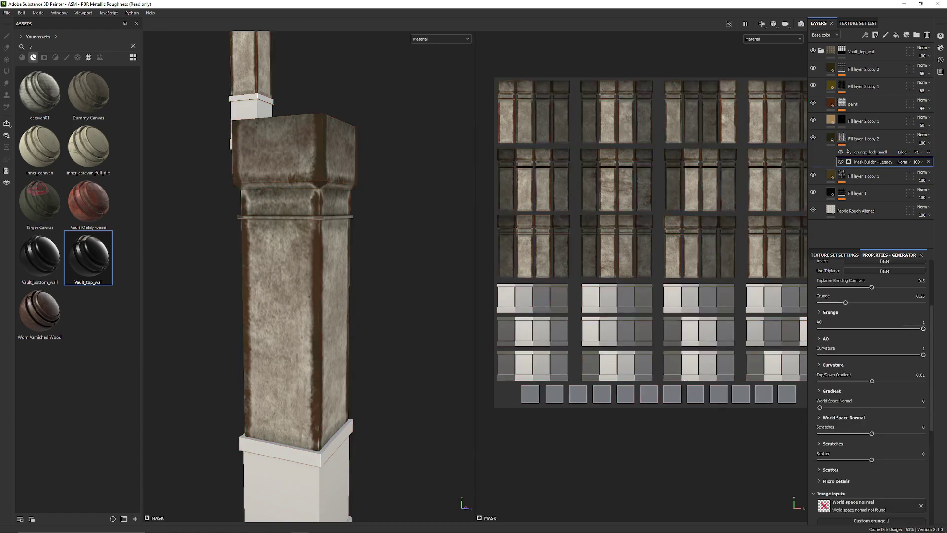
left_click_drag(931, 328, 931, 280)
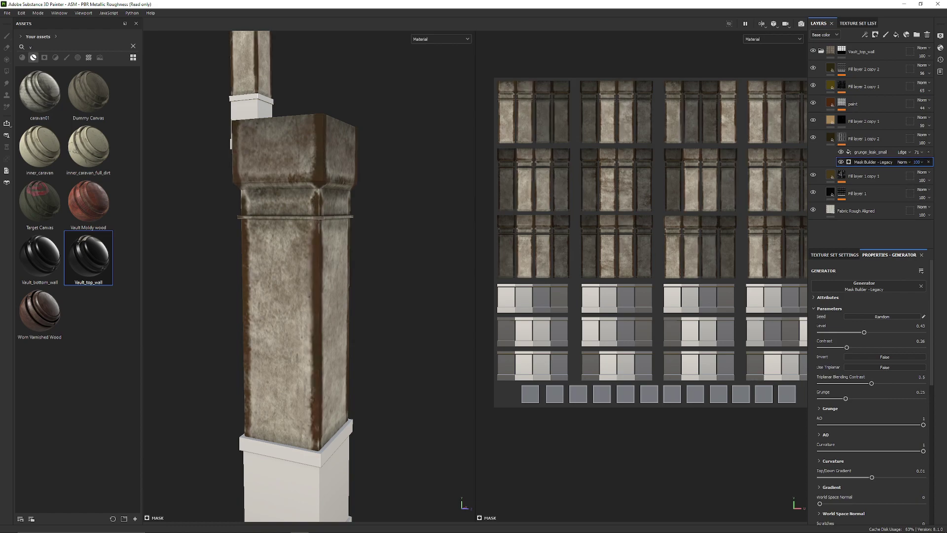
left_click(918, 162)
left_click_drag(943, 175, 922, 175)
Step: Examine the edge rust on the textured upper sections of several pillars from different angles
left_click_drag(306, 276, 325, 267, "alt")
scroll(394, 266, "down", 5)
scroll(325, 266, "up", 6)
middle_click_drag(326, 266, 277, 247, "alt")
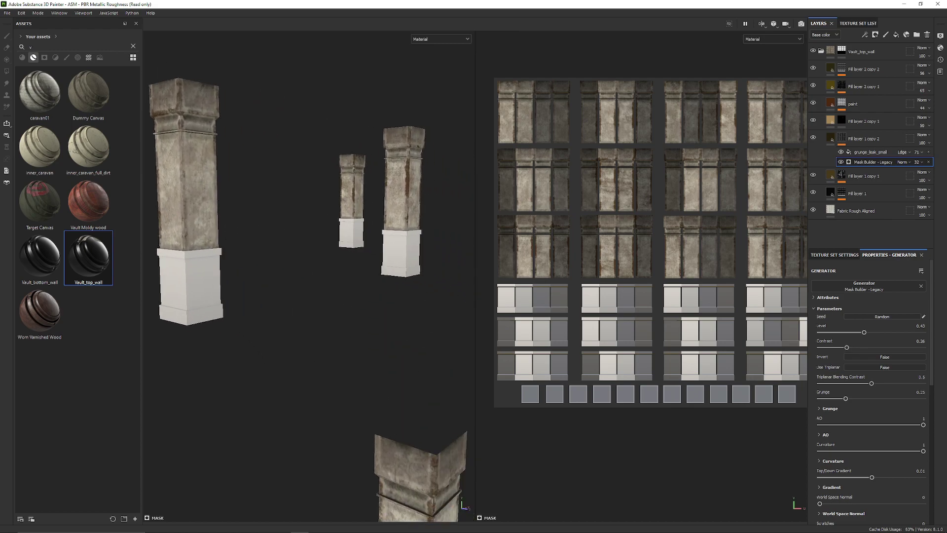
left_click_drag(277, 246, 227, 247, "alt")
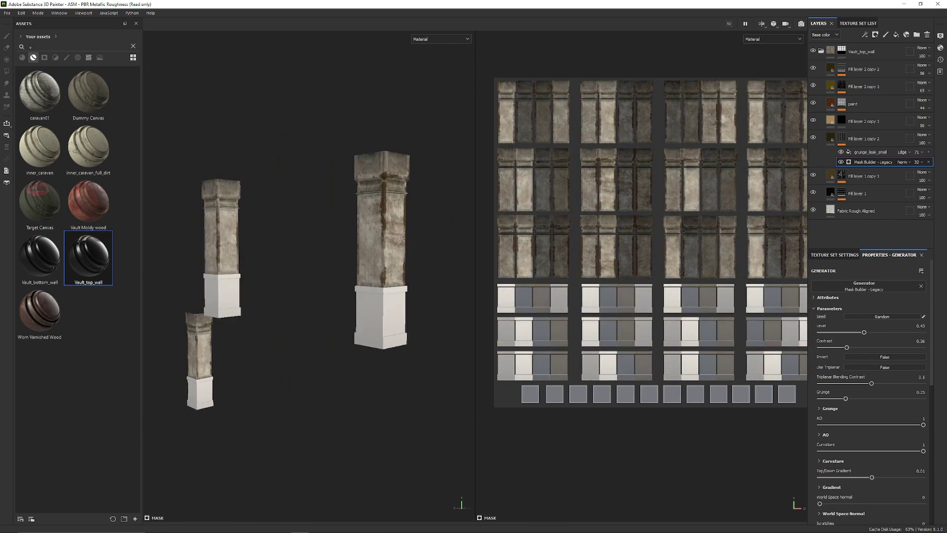
middle_click_drag(429, 247, 325, 283, "alt")
scroll(325, 284, "up", 2)
left_click_drag(325, 283, 306, 281, "alt")
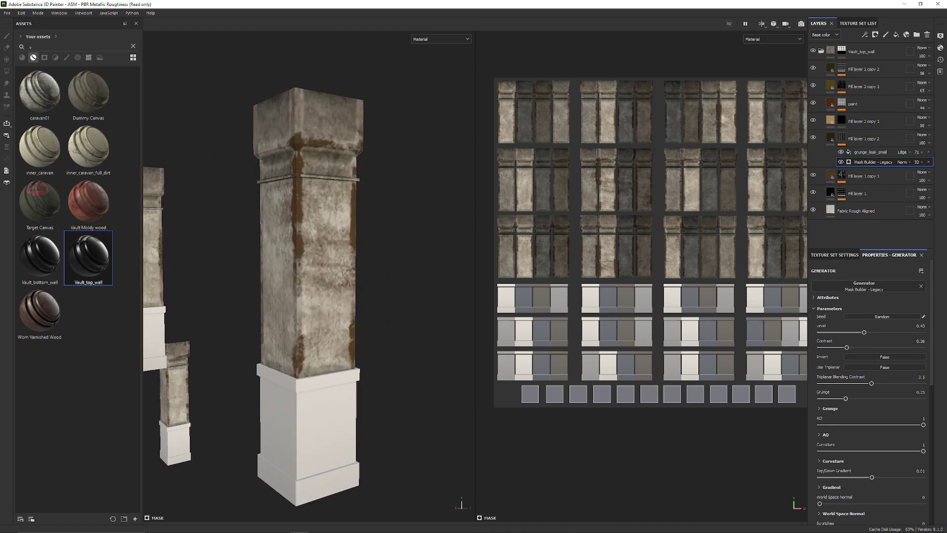
Step: Darken Fill layer 1 copy 2's base color to near-black
left_click(846, 369)
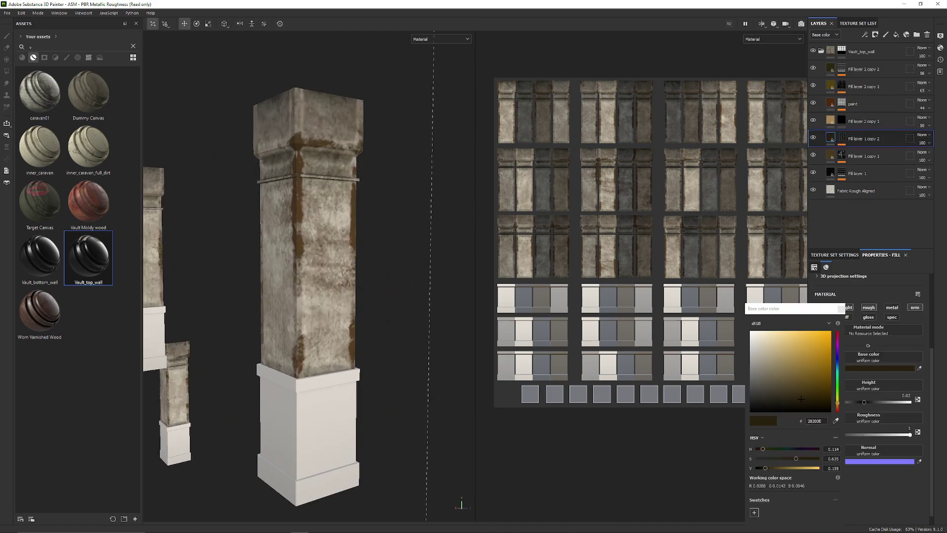
mouse_move(801, 399)
left_mouse_down()
mouse_move(805, 408)
mouse_move(824, 350)
mouse_move(775, 409)
mouse_move(757, 408)
left_mouse_up()
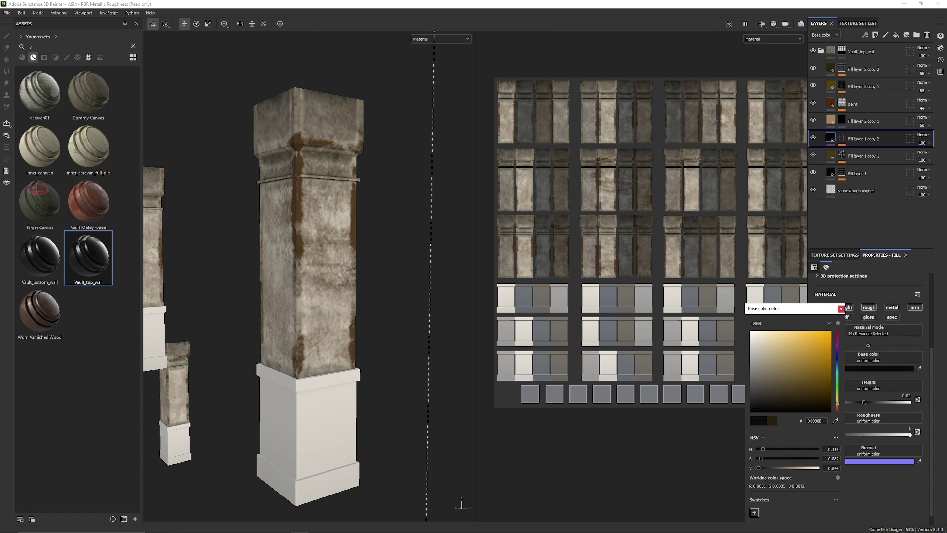
left_click(841, 308)
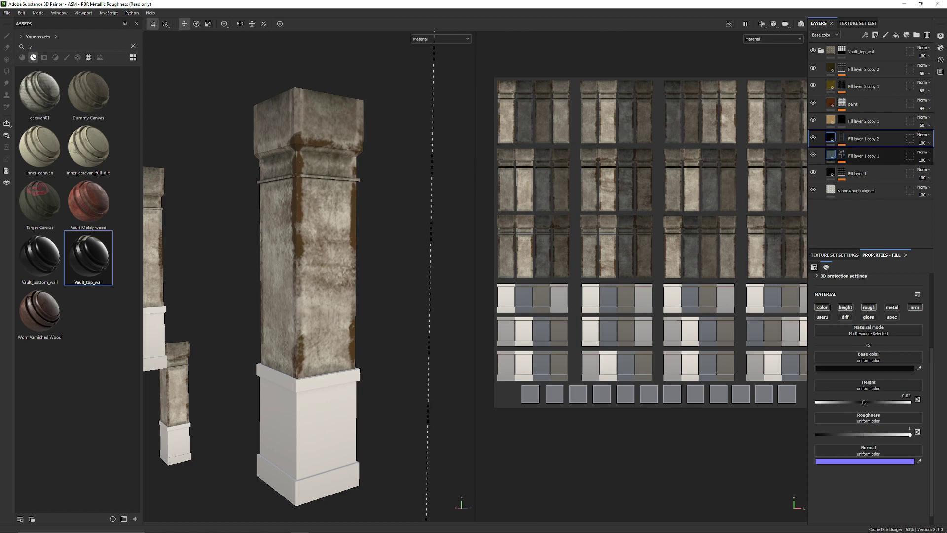
Step: Change Fill layer 1 copy 1's base color to a dark, desaturated brown with saturation 0.333 and value 0.192
left_click(830, 155)
left_click(813, 155)
left_click(813, 154)
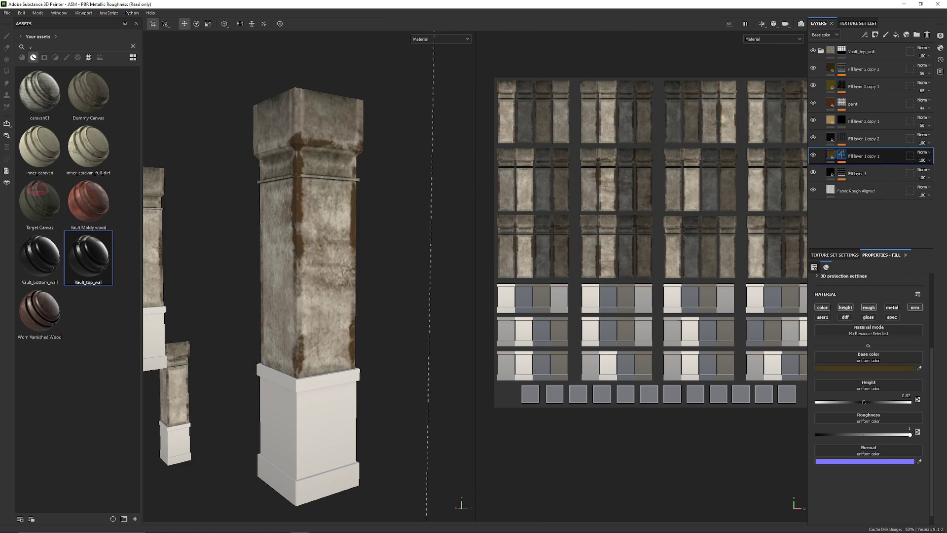
left_click(865, 368)
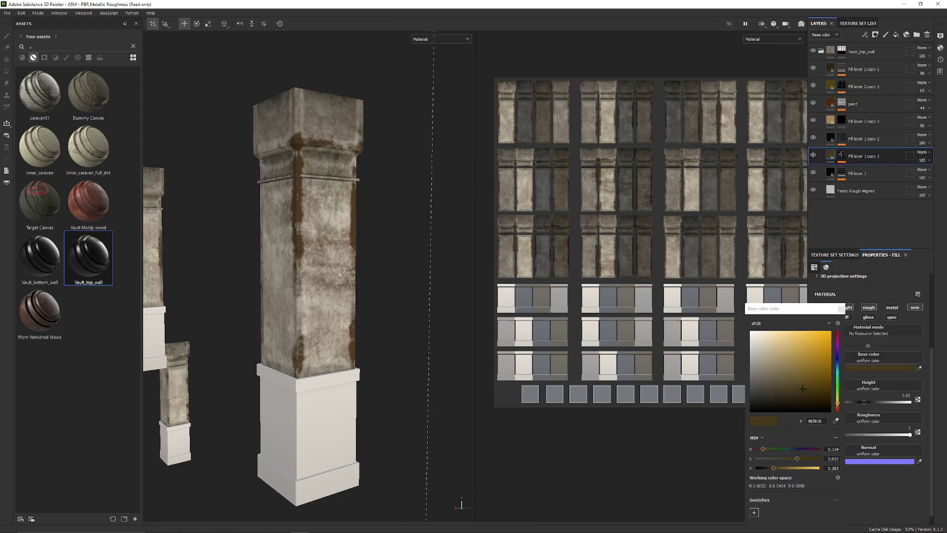
left_click(767, 401)
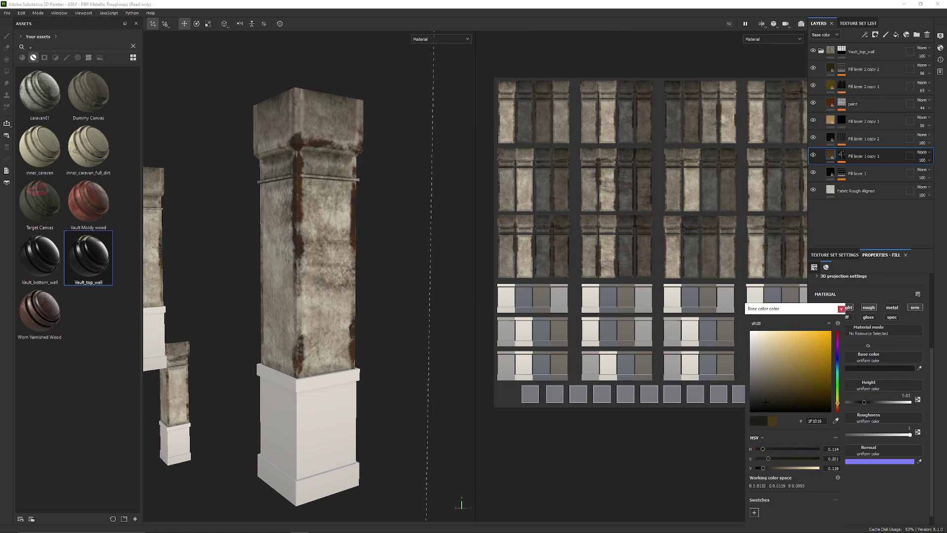
left_click_drag(765, 400, 768, 399)
left_click_drag(771, 399, 775, 397)
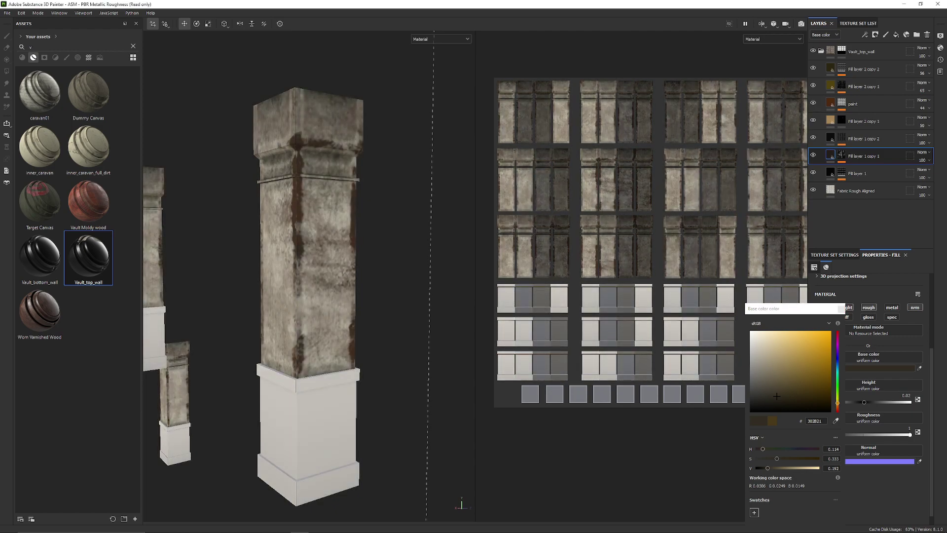
left_click_drag(374, 276, 277, 277, "alt")
scroll(276, 277, "up", 2)
middle_click_drag(276, 277, 224, 282, "alt")
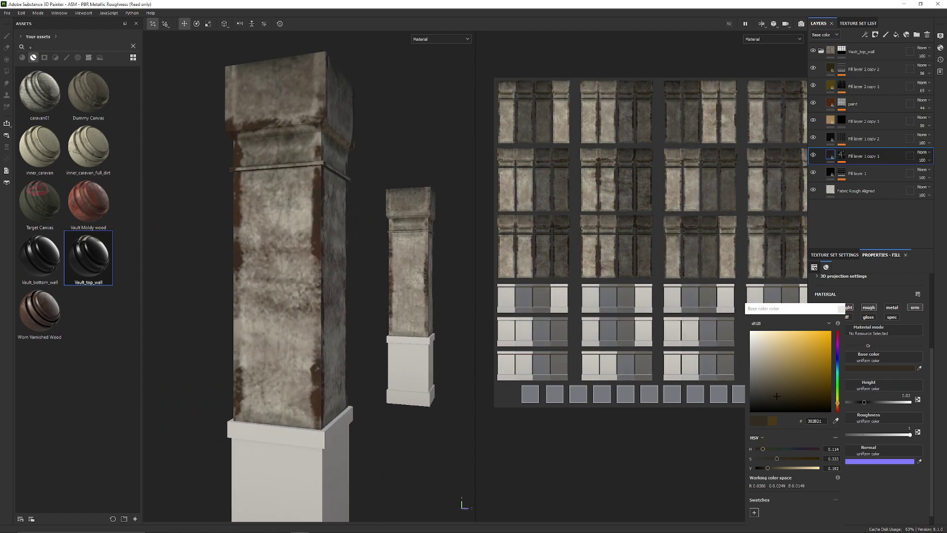
left_click(841, 309)
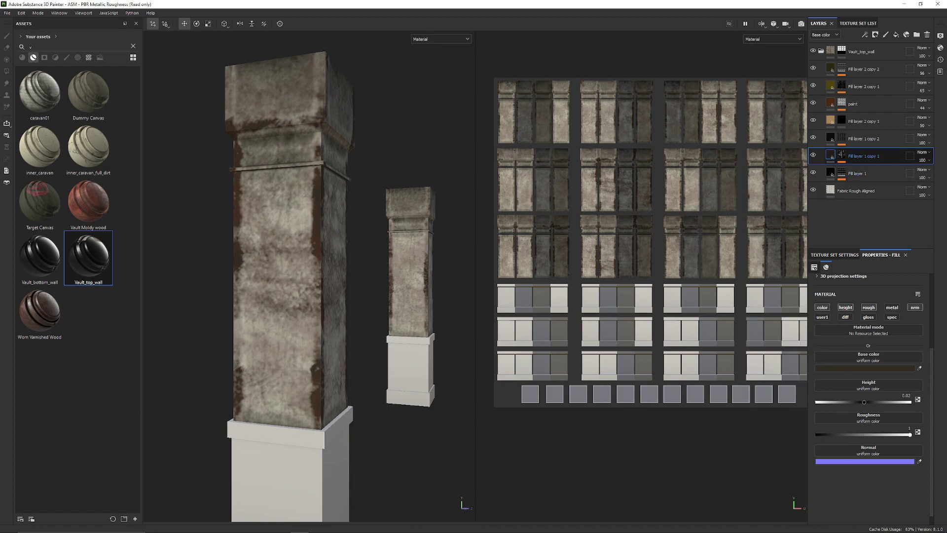
Step: Tune mg_mask_builder in Fill layer 1 copy 1's mask: level 0.36, contrast 0.18, grunge 0.66, AO 0.79, top/down gradient -0.02
key("4")
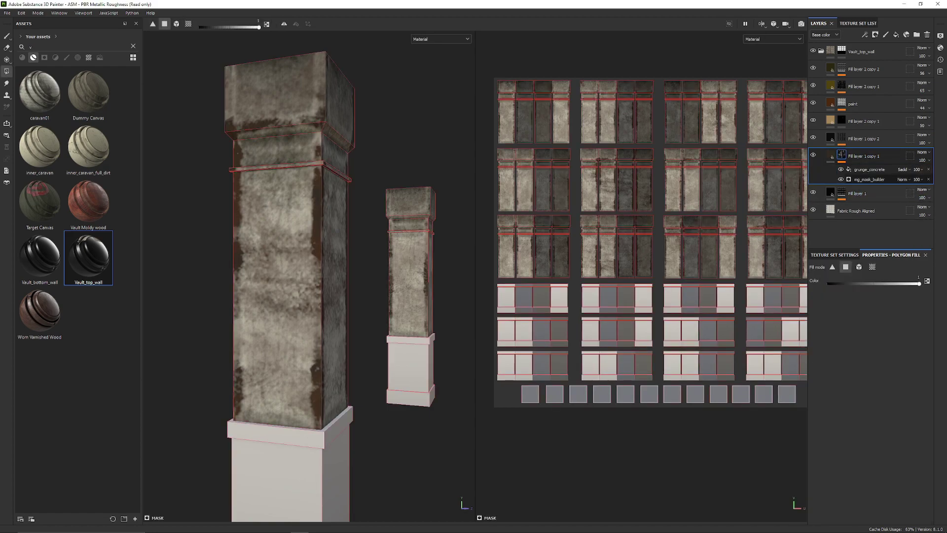
left_click(869, 179)
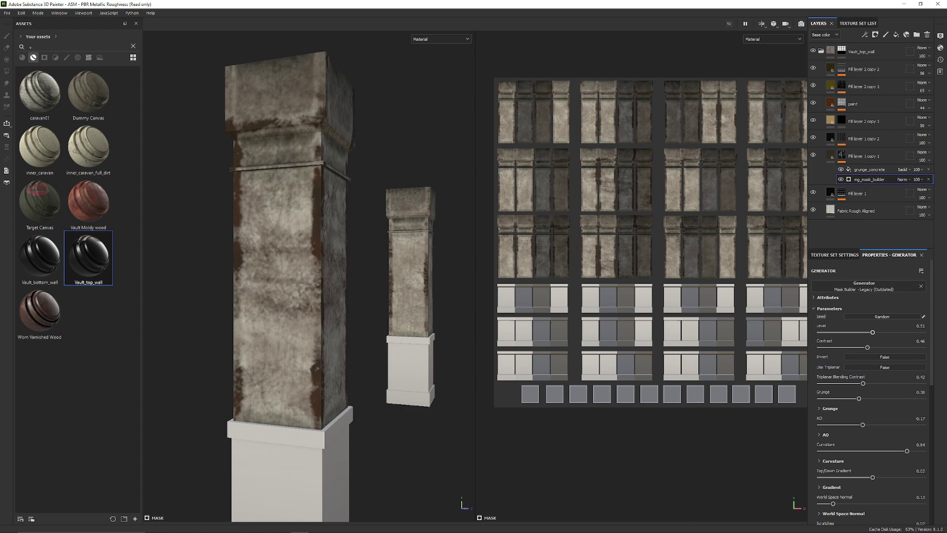
left_click_drag(872, 332, 841, 347)
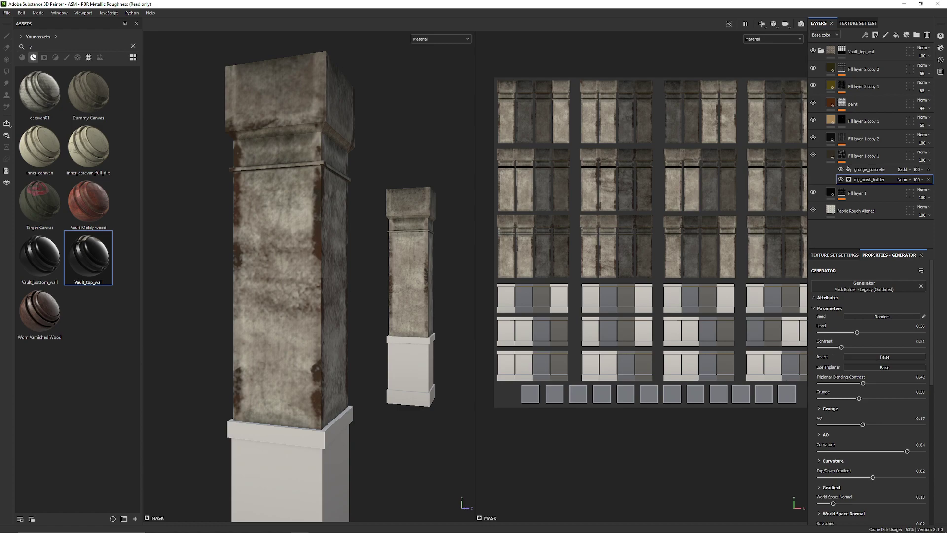
left_click_drag(873, 477, 868, 477)
left_click_drag(863, 424, 912, 425)
left_click_drag(859, 398, 888, 398)
mouse_move(842, 347)
left_mouse_down()
mouse_move(894, 347)
mouse_move(838, 347)
left_mouse_up()
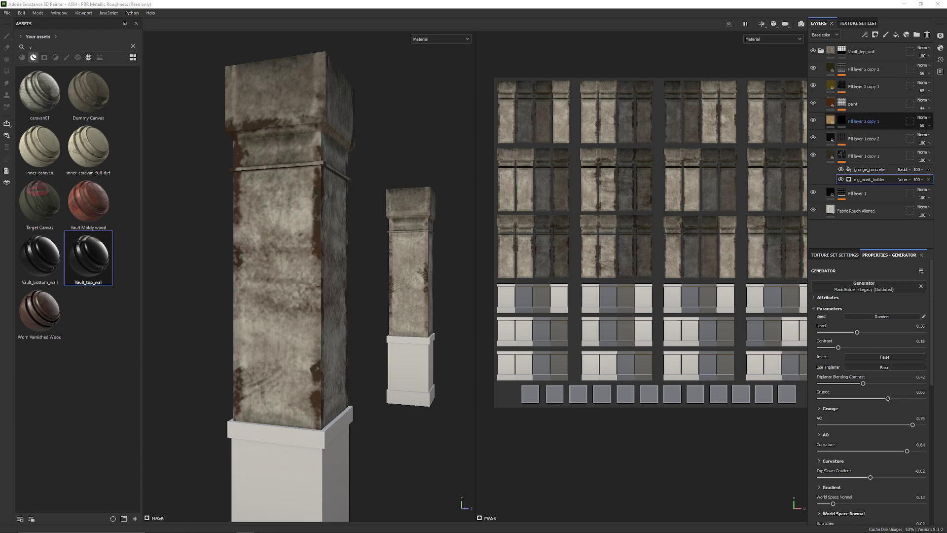
Step: Toggle the grunge_concrete fill in Fill layer 1 copy 1's mask to compare the rust with and without it
left_click(841, 169)
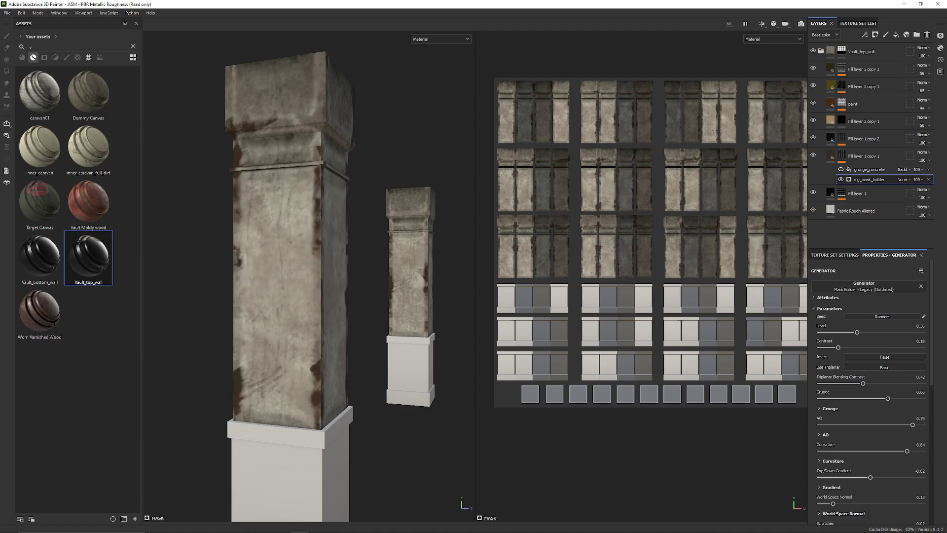
left_click(840, 169)
left_click(840, 169)
left_click(840, 169)
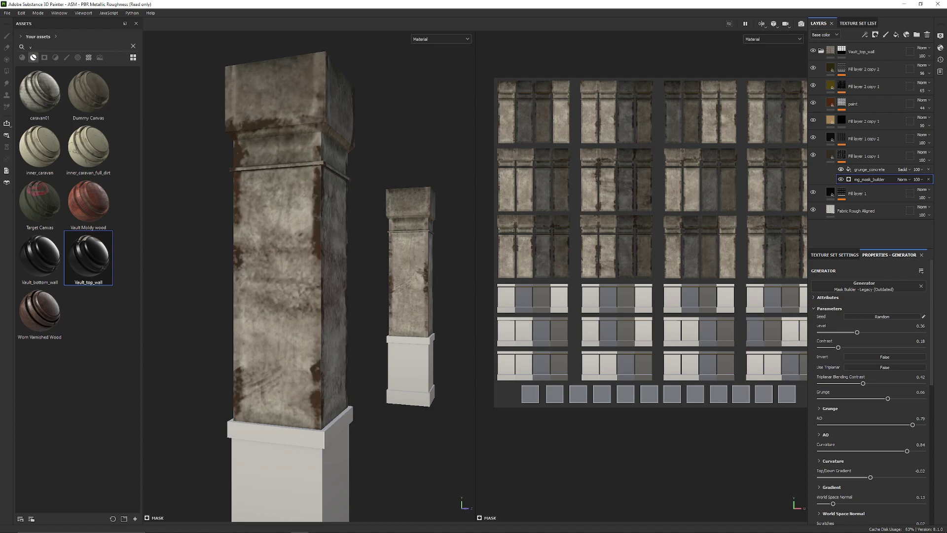
Step: Randomize the grunge_concrete fill's seed several times and check the resulting rust pattern on the pillar
left_click(870, 170)
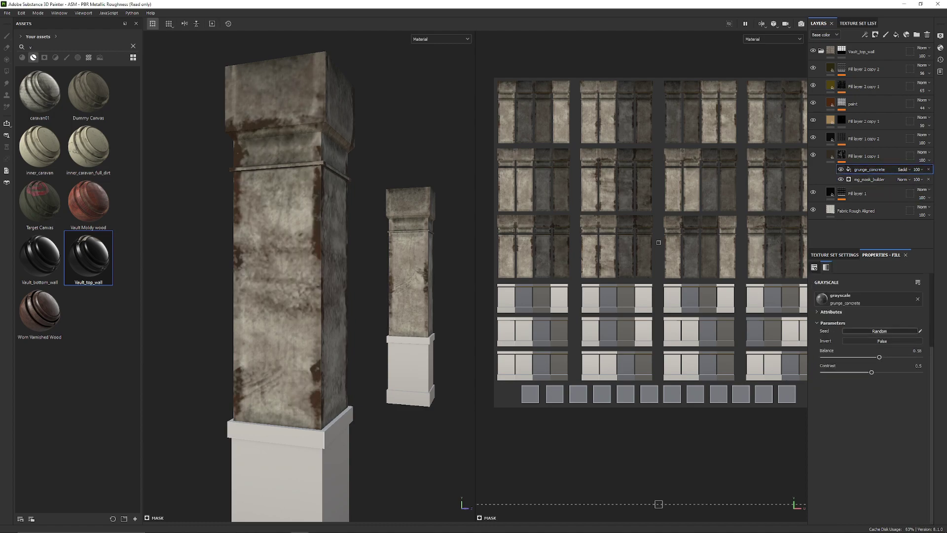
left_click(879, 331)
left_click(879, 331)
left_click(879, 331)
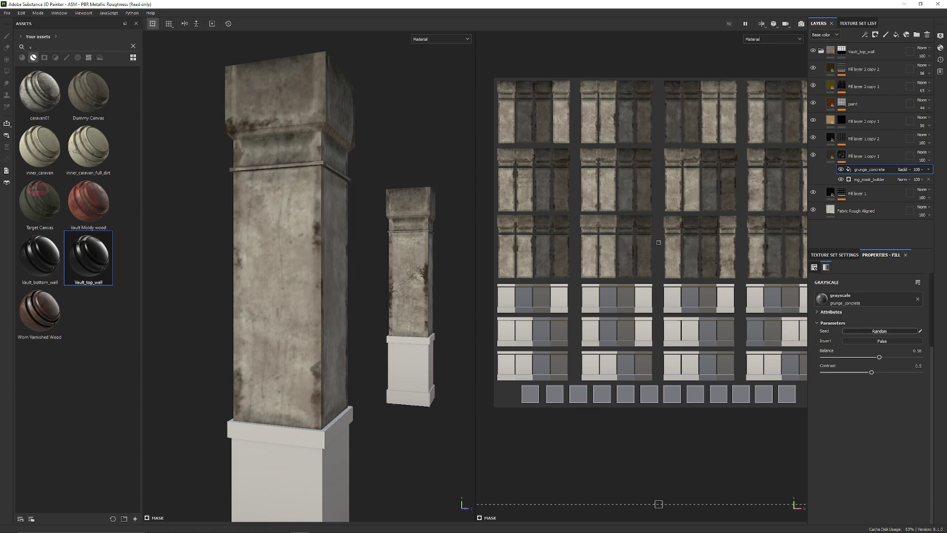
left_click(879, 331)
left_click(879, 331)
left_click_drag(306, 276, 335, 276, "alt")
scroll(345, 276, "down", 3)
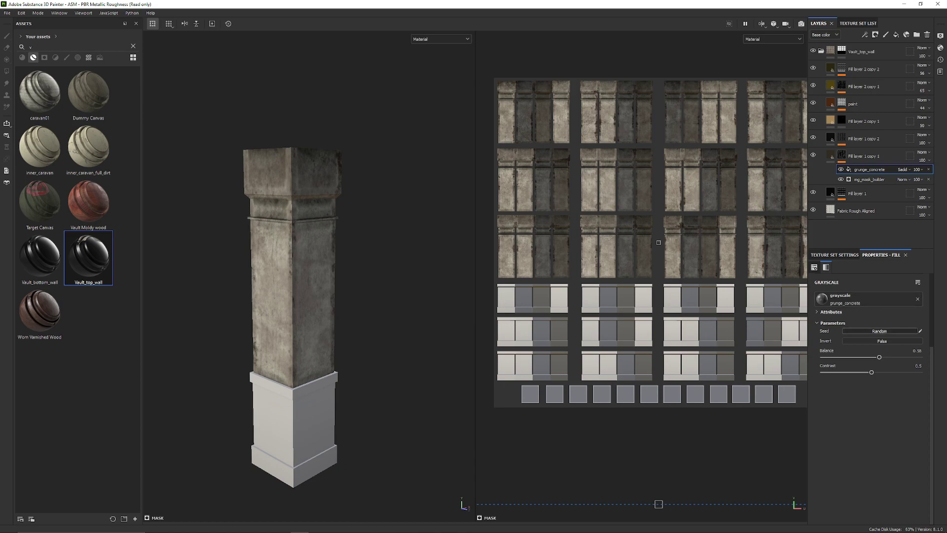
left_click(880, 331)
left_click(880, 331)
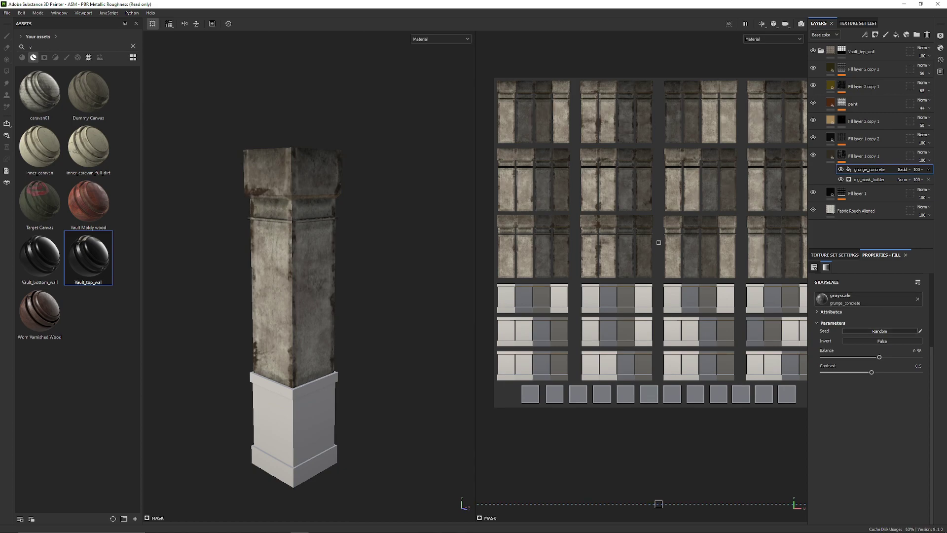
Step: Set grunge_concrete's balance to 0.54 and contrast to 0.3, checking the rust patches around the pillars
left_click_drag(878, 357, 888, 372)
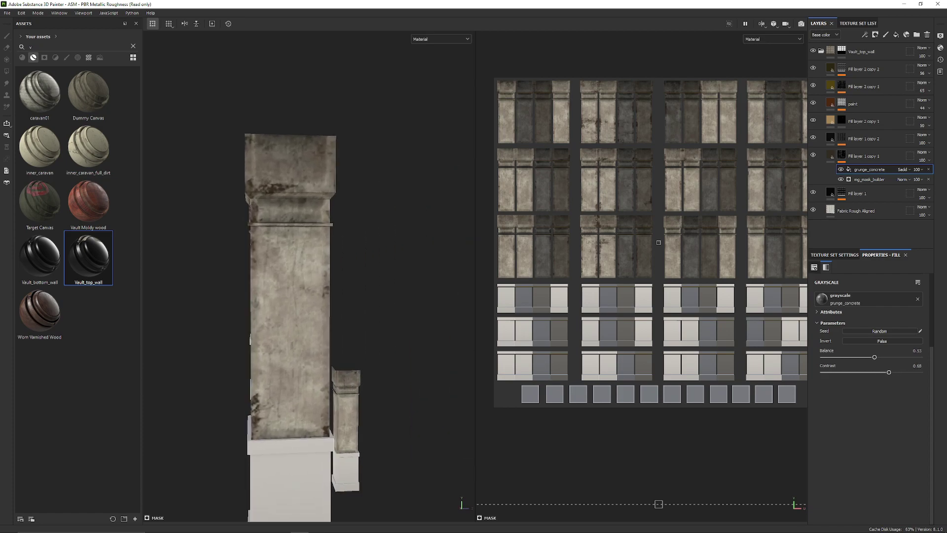
left_click_drag(296, 276, 370, 283, "alt")
mouse_move(874, 357)
left_mouse_down()
mouse_move(851, 372)
mouse_move(875, 356)
left_mouse_up()
left_click_drag(355, 276, 147, 277, "alt")
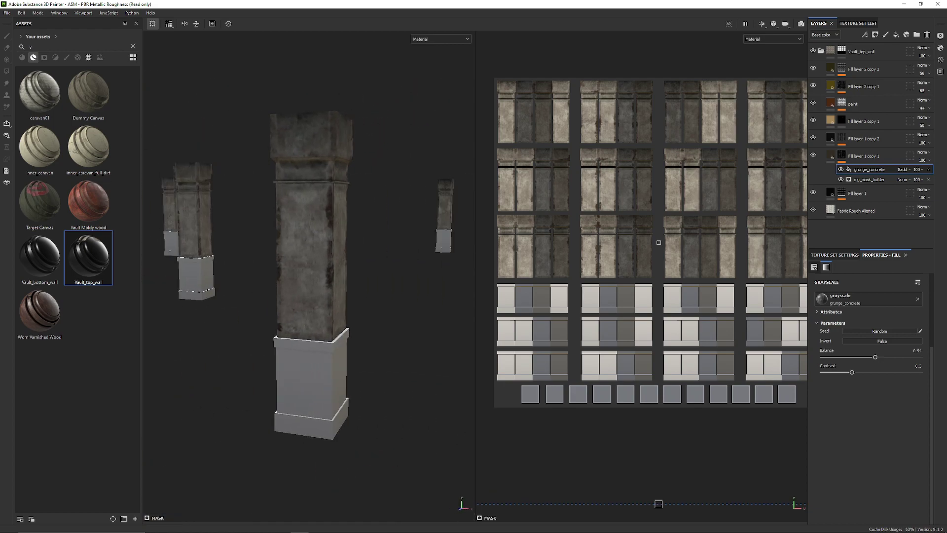
right_click_drag(276, 277, 420, 276, "shift")
left_click_drag(419, 277, 336, 277, "alt")
scroll(308, 277, "down", 8)
middle_click_drag(212, 296, 380, 264, "alt")
scroll(429, 286, "up", 4)
left_click_drag(380, 264, 316, 267, "alt")
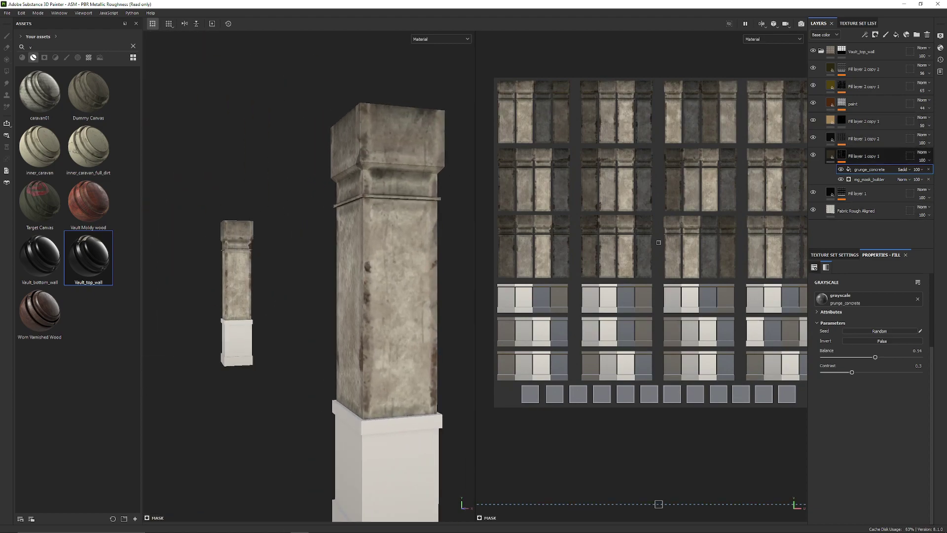
Step: Set the Dirt generator in Fill layer 1's mask to a dirt level of about 0.69 and dirt contrast of 0.7
left_click(830, 154)
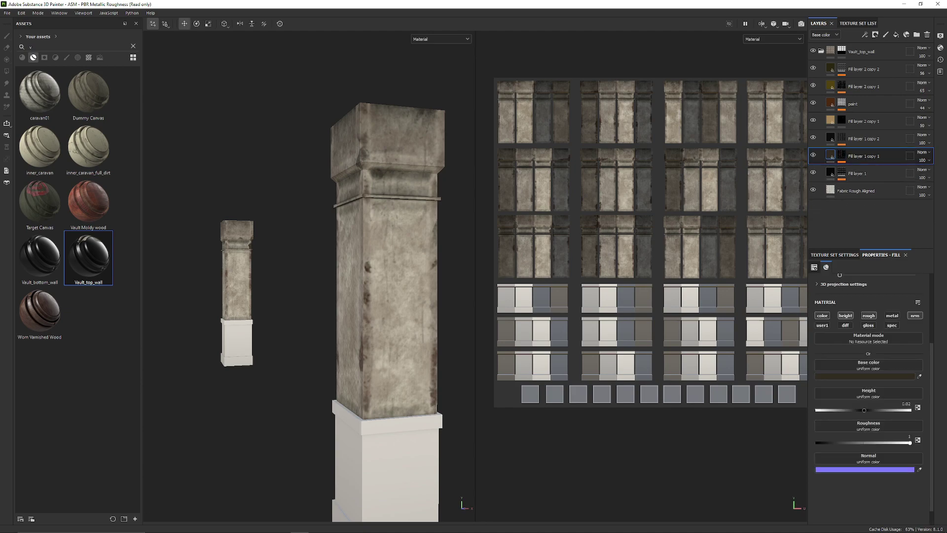
left_click(814, 172)
left_click(813, 172)
left_click(831, 172)
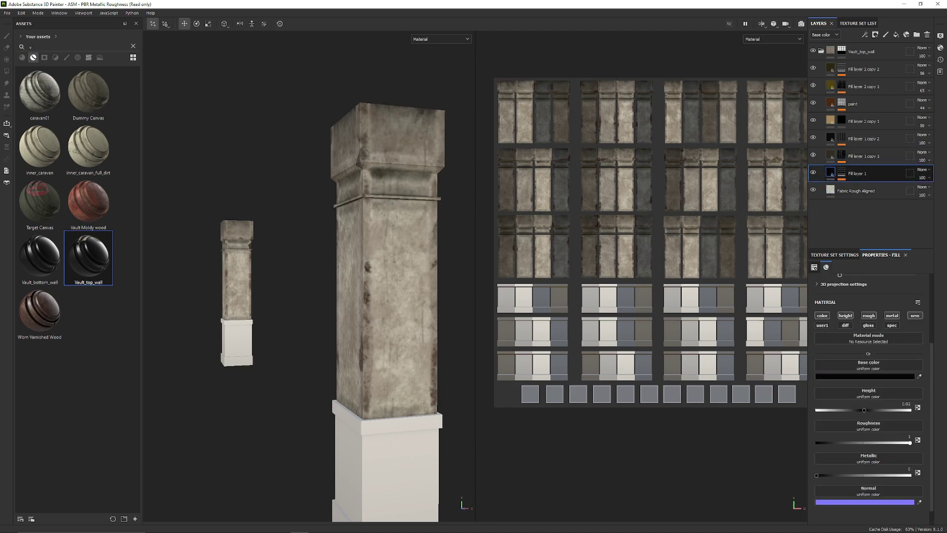
left_click(841, 173)
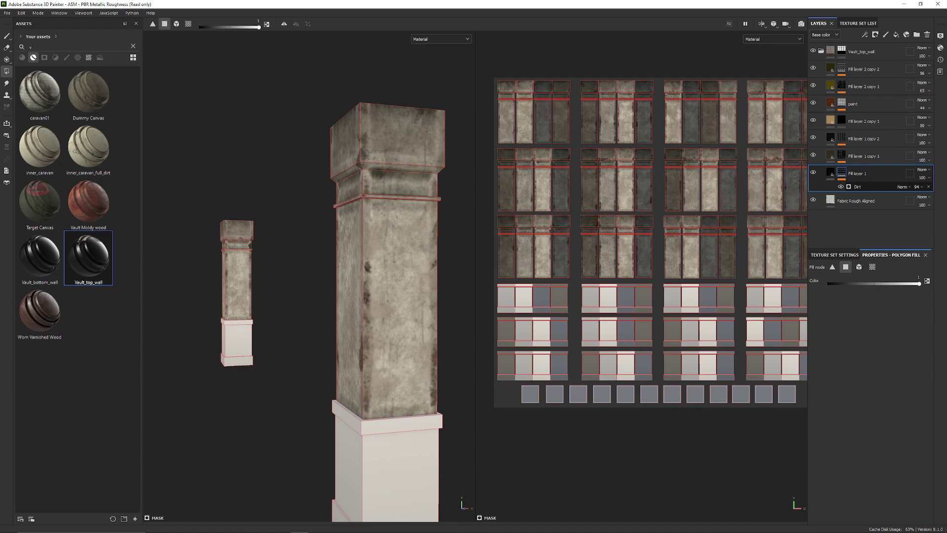
left_click(858, 187)
mouse_move(890, 343)
left_mouse_down()
mouse_move(899, 342)
mouse_move(892, 357)
left_mouse_up()
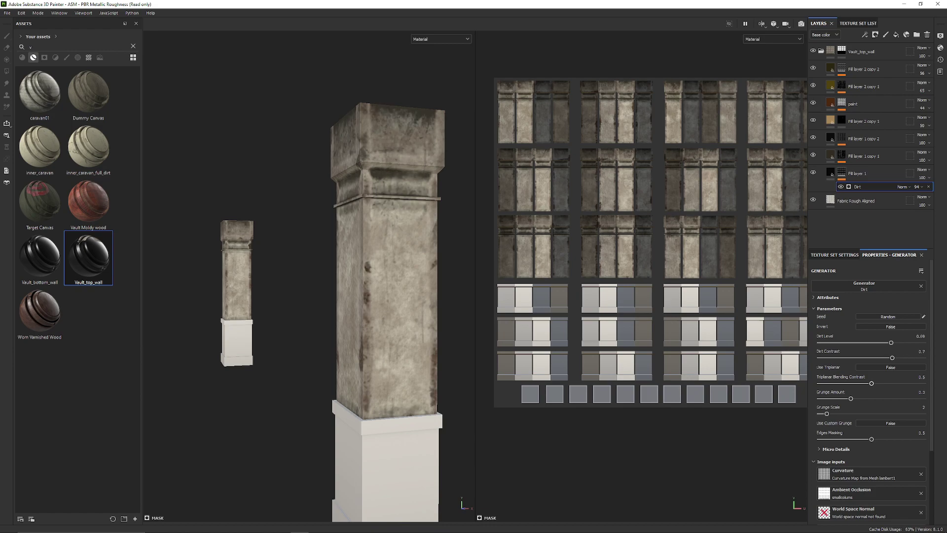
Step: Set the Dirt generator's grunge amount to 0.33, checking the grime on the pillar and in the UV layout
left_click_drag(850, 398, 859, 398)
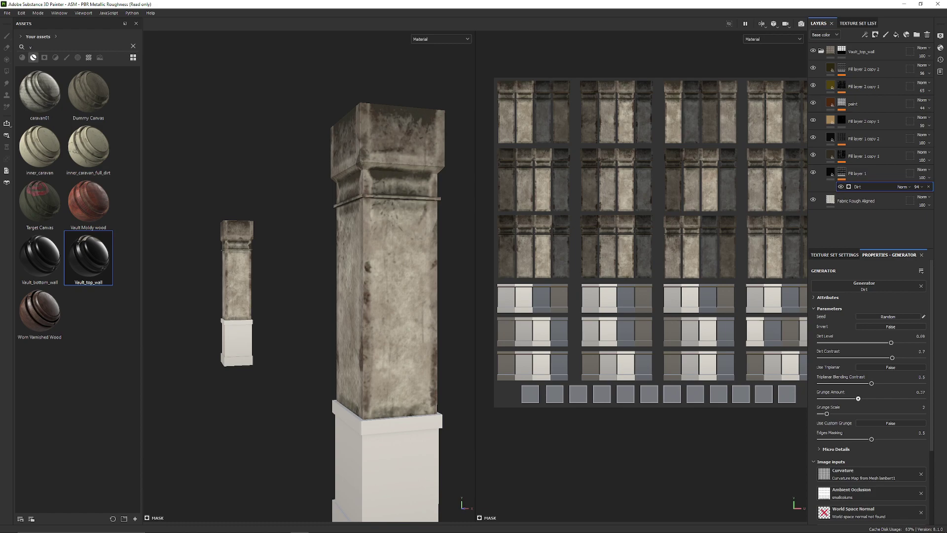
left_click_drag(316, 296, 424, 296, "alt")
middle_click_drag(316, 296, 267, 320, "alt")
scroll(614, 137, "up", 5)
middle_click_drag(614, 138, 585, 189, "alt")
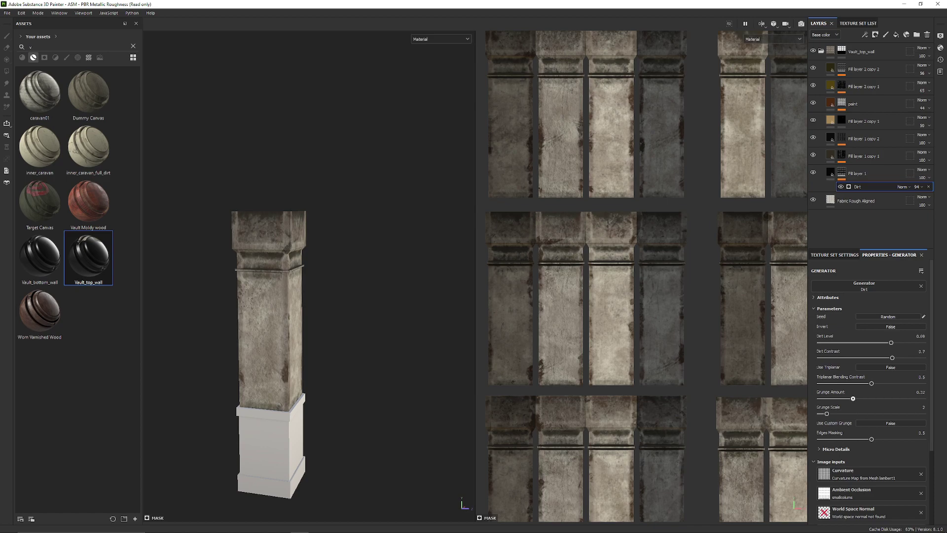
left_click_drag(858, 398, 854, 398)
scroll(632, 402, "down", 5)
middle_click_drag(631, 402, 654, 174, "alt")
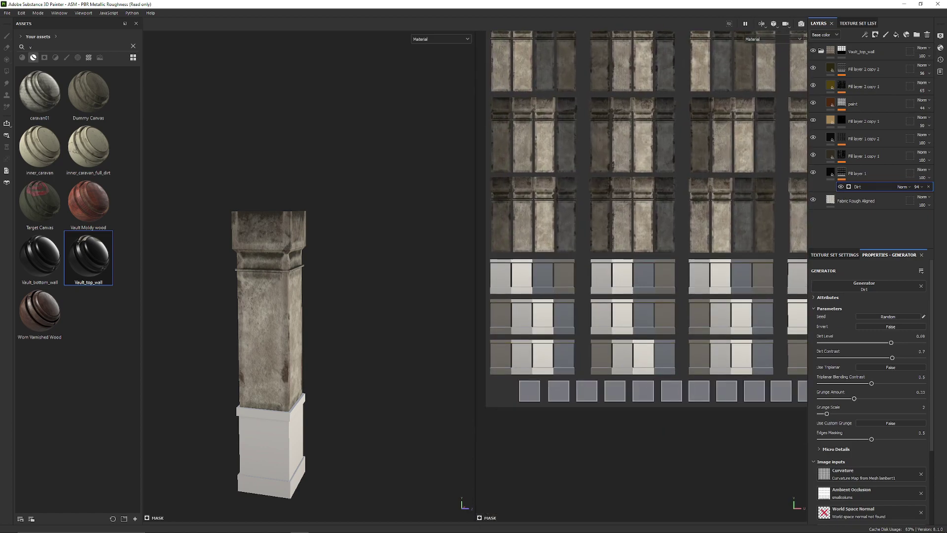
Step: Collapse the Vault_top_wall group, review the pillars from other angles under different lighting, and reopen the group
left_click(820, 51)
left_click_drag(326, 291, 254, 278, "alt")
right_click_drag(254, 277, 345, 279, "shift")
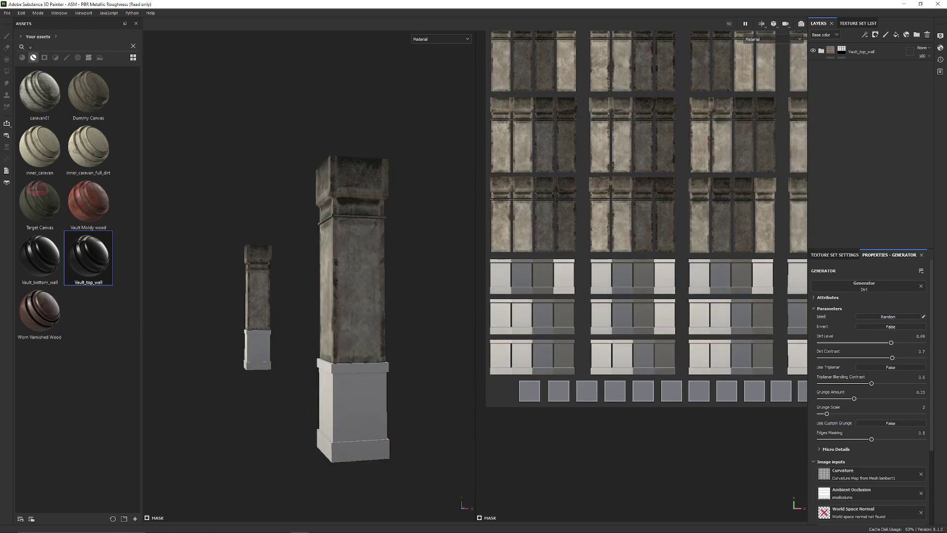
mouse_move(296, 278)
left_mouse_down("alt")
mouse_move(375, 281)
mouse_move(299, 283)
left_mouse_up("alt")
left_click(870, 51)
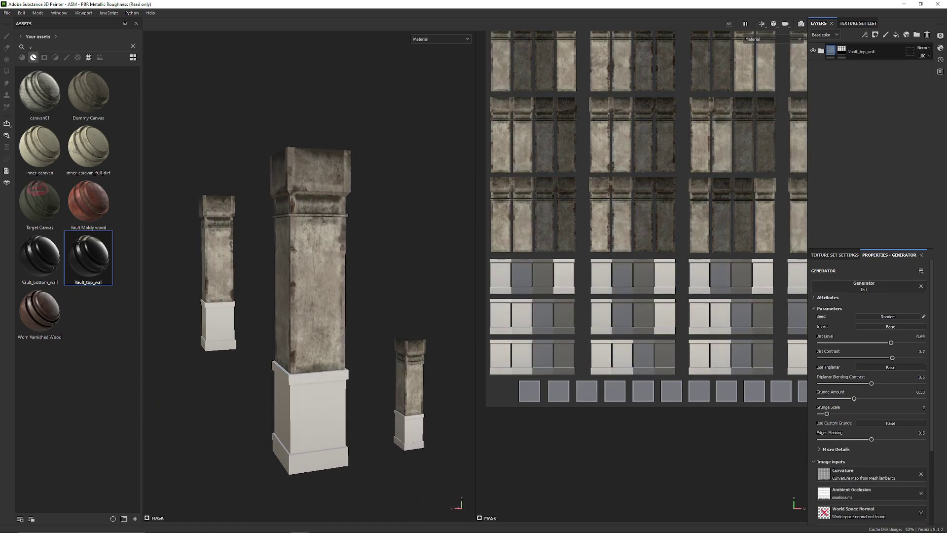
left_click(821, 51)
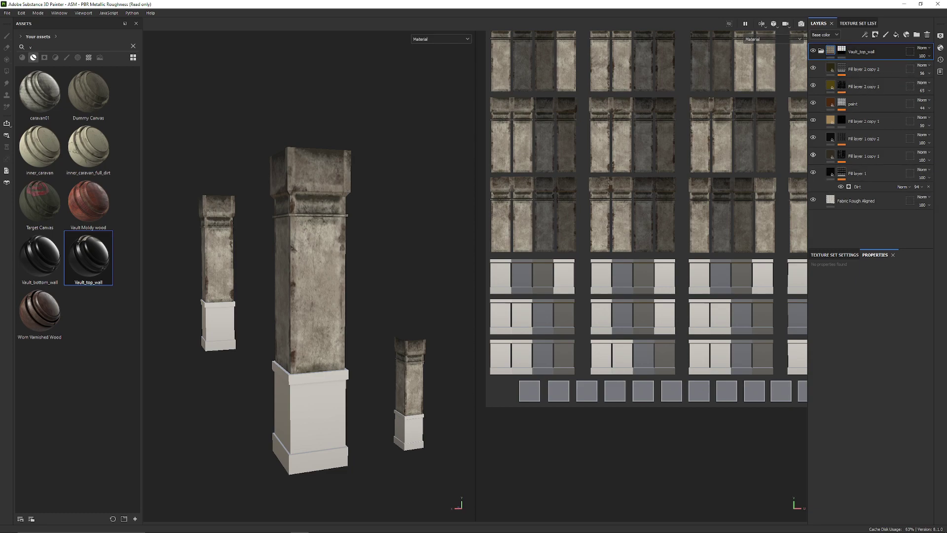
Step: Set mg_mask_builder in Fill layer 1 copy 1's mask to a level of 0.54 and a contrast of 0.43
left_click(812, 155)
left_click(813, 155)
left_click(841, 155)
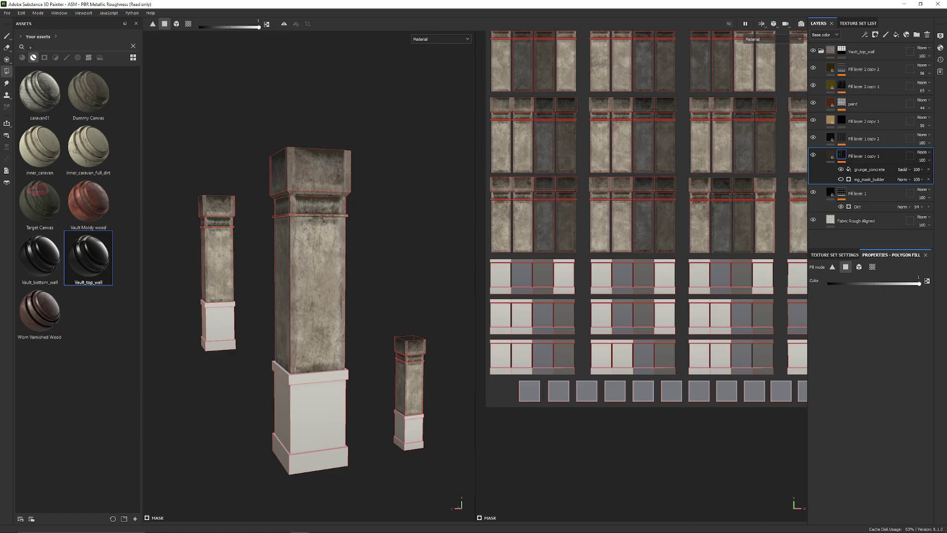
left_click(870, 180)
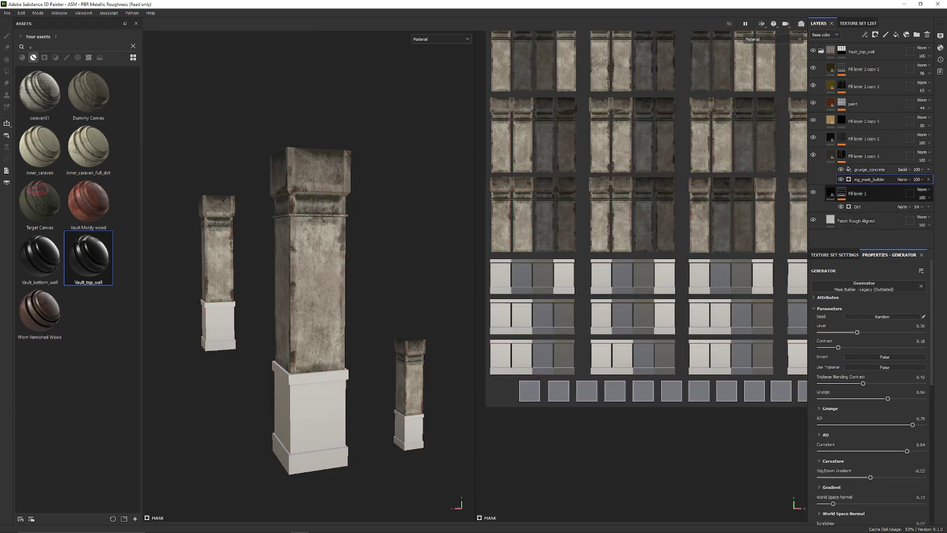
mouse_move(856, 332)
left_mouse_down()
mouse_move(881, 332)
mouse_move(832, 347)
mouse_move(878, 347)
mouse_move(864, 347)
left_mouse_up()
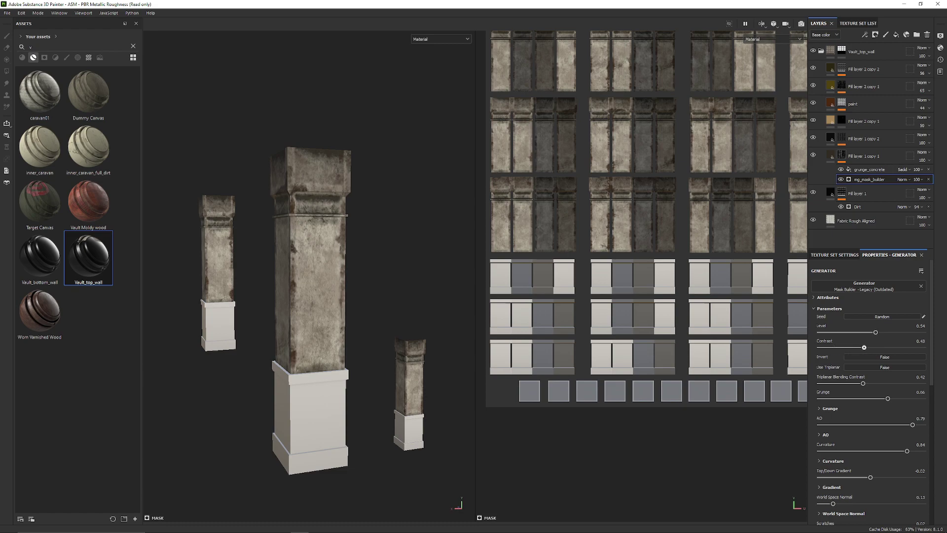
Step: Compare the pillar with and without the Mask Builder in Fill layer 1 copy 2's mask, and lower that effect's opacity to 18
middle_click_drag(316, 247, 318, 318, "alt")
left_click_drag(318, 318, 390, 316, "alt")
scroll(641, 227, "up", 3)
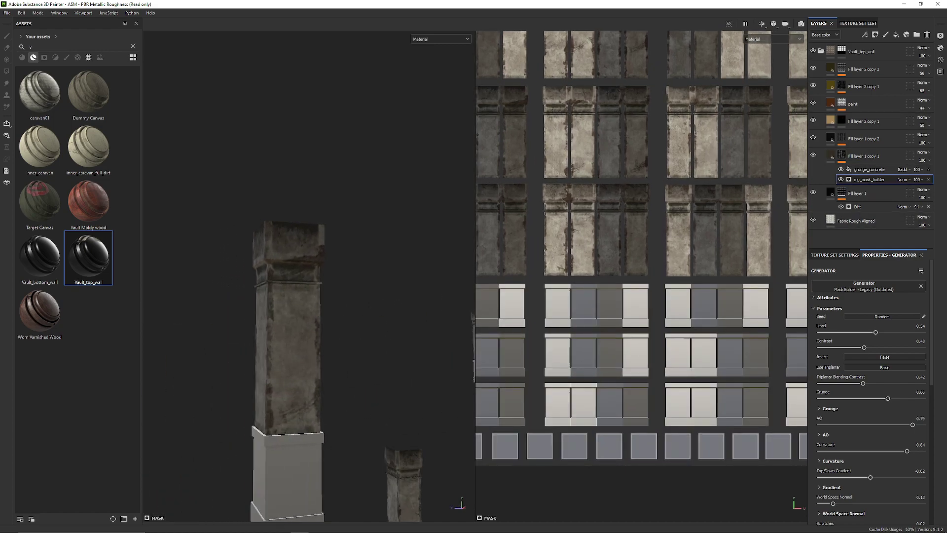
left_click(842, 138)
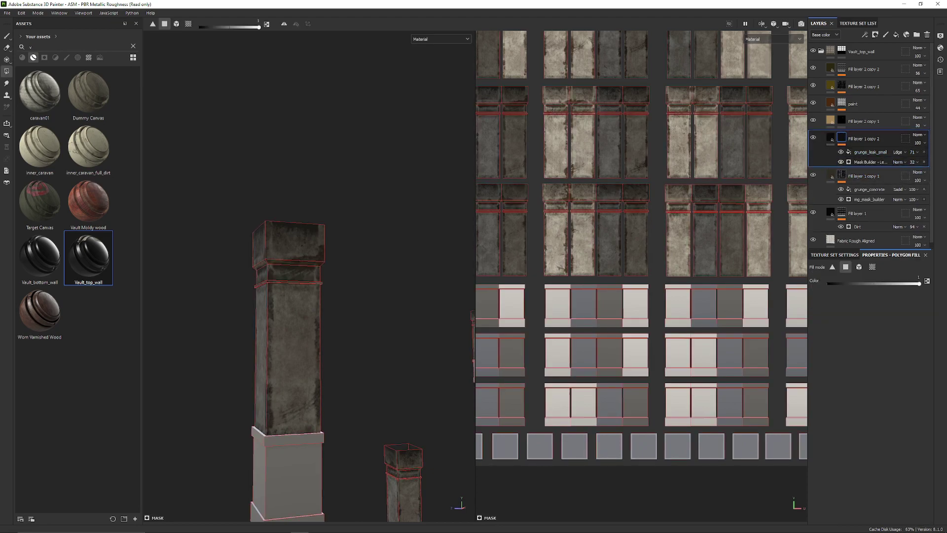
left_click(841, 161)
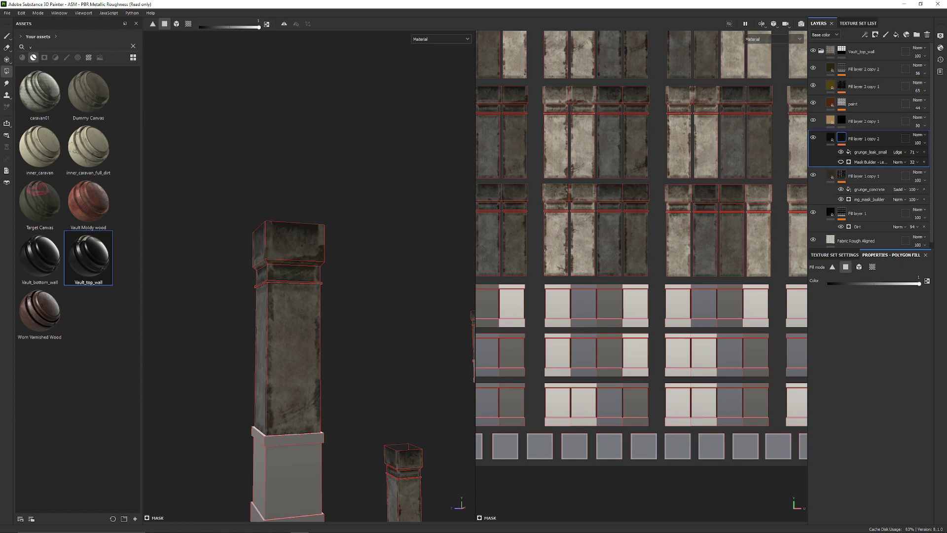
left_click(840, 162)
left_click(912, 162)
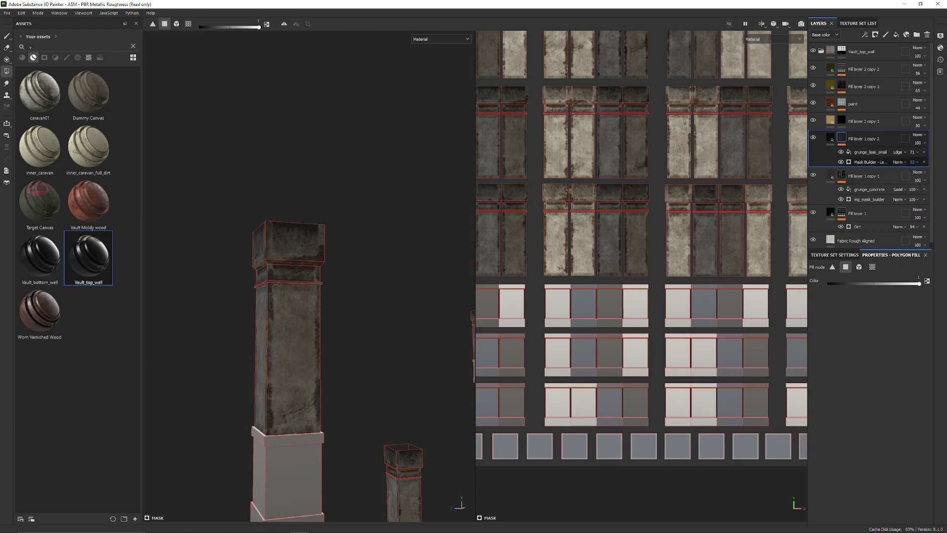
left_click_drag(919, 175, 915, 175)
left_click(917, 172)
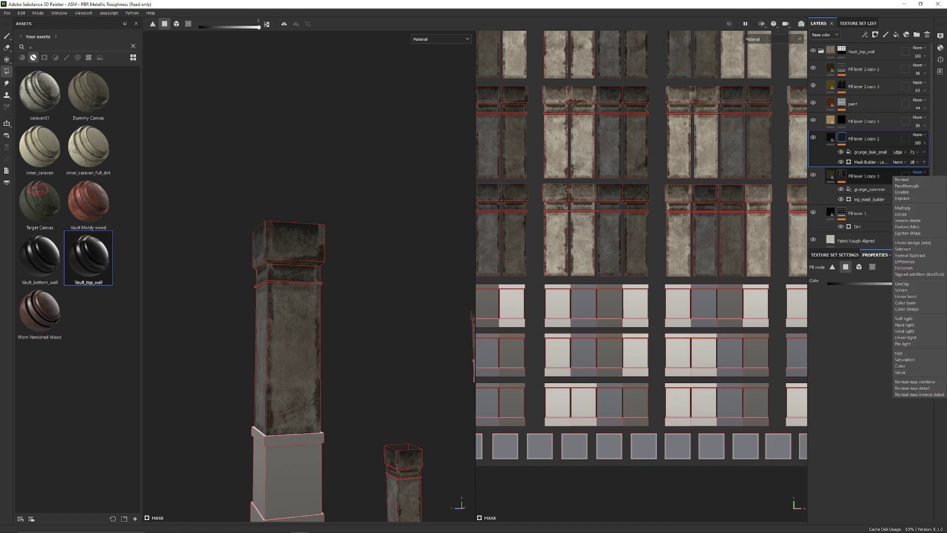
left_click_drag(207, 336, 363, 334, "alt")
scroll(252, 335, "up", 2)
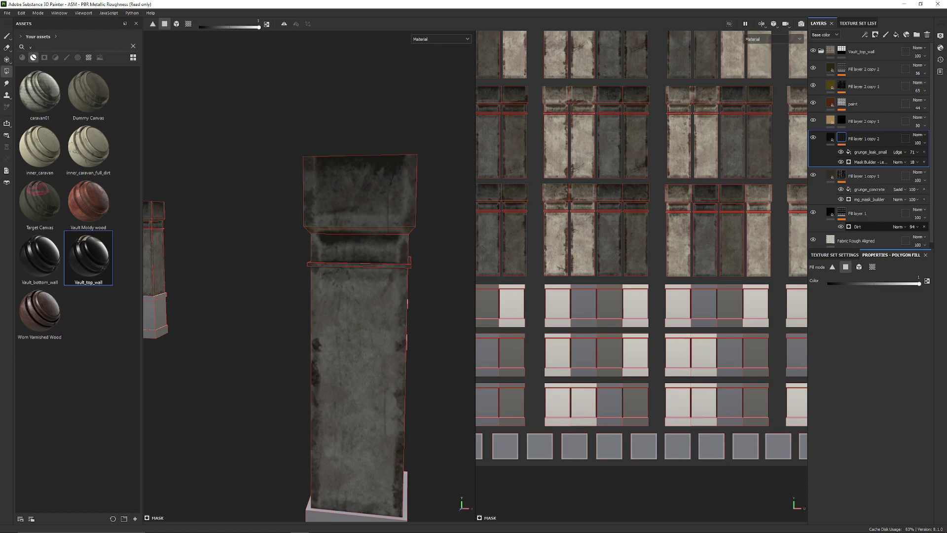
Step: Set the Dirt generator in Fill layer 1's mask to edges masking 0, dirt level about 0.66 and dirt contrast 0.6
left_click(869, 227)
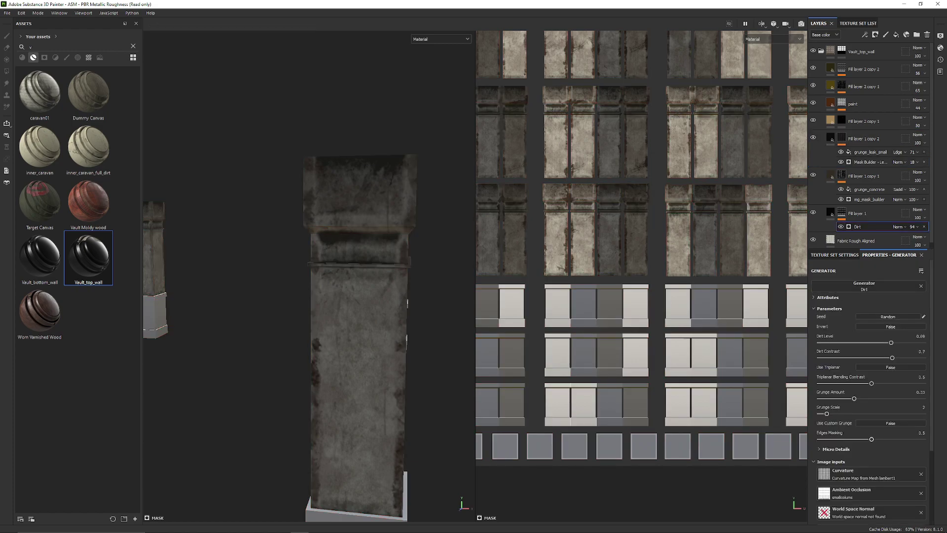
left_click_drag(871, 439, 818, 439)
left_click_drag(276, 306, 434, 296, "alt")
middle_click_drag(405, 296, 311, 284, "alt")
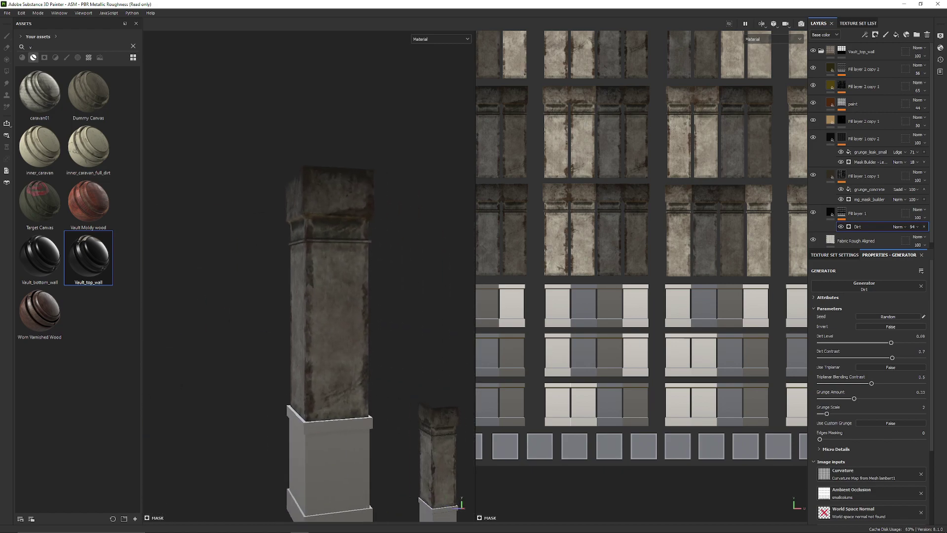
left_click_drag(890, 343, 859, 358)
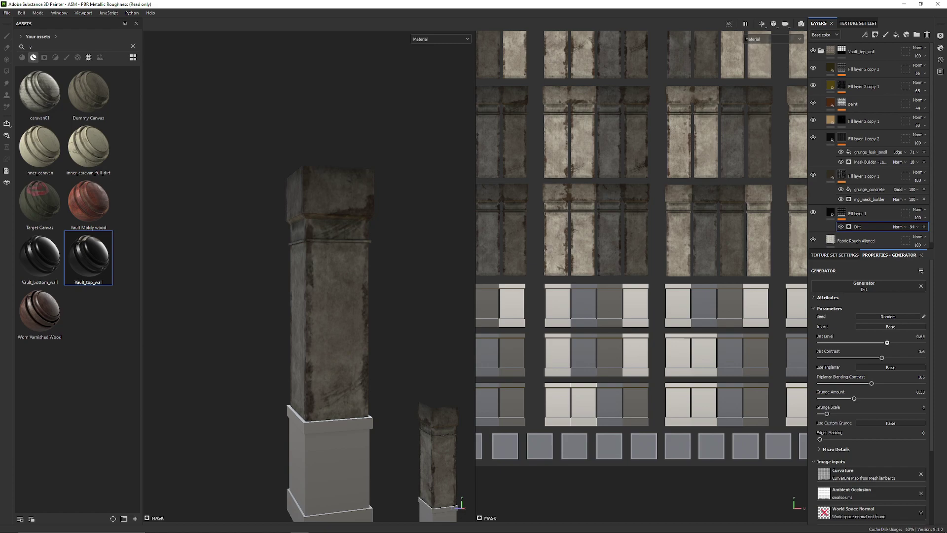
Step: Set mg_mask_builder in Fill layer 1 copy 1's mask to a level of 0.4 and randomize its seed several times
scroll(309, 276, "down", 3)
left_click_drag(385, 276, 212, 289, "alt")
left_click_drag(276, 286, 182, 288, "alt")
right_click_drag(236, 288, 335, 288, "shift")
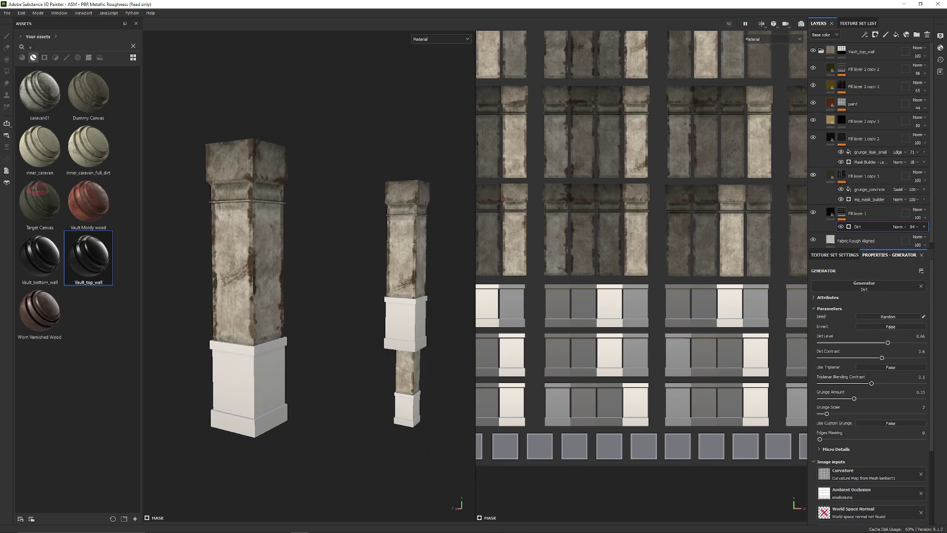
left_click(870, 199)
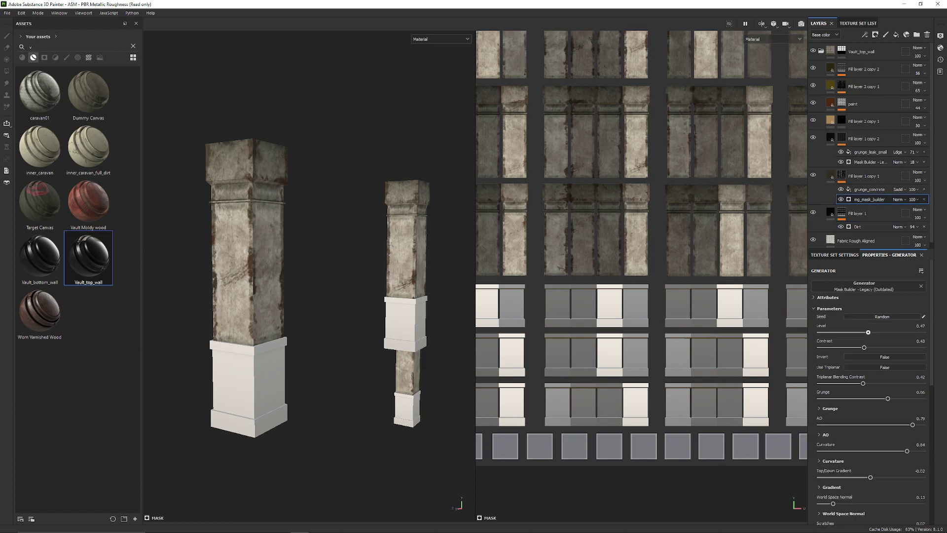
left_click_drag(865, 332, 860, 332)
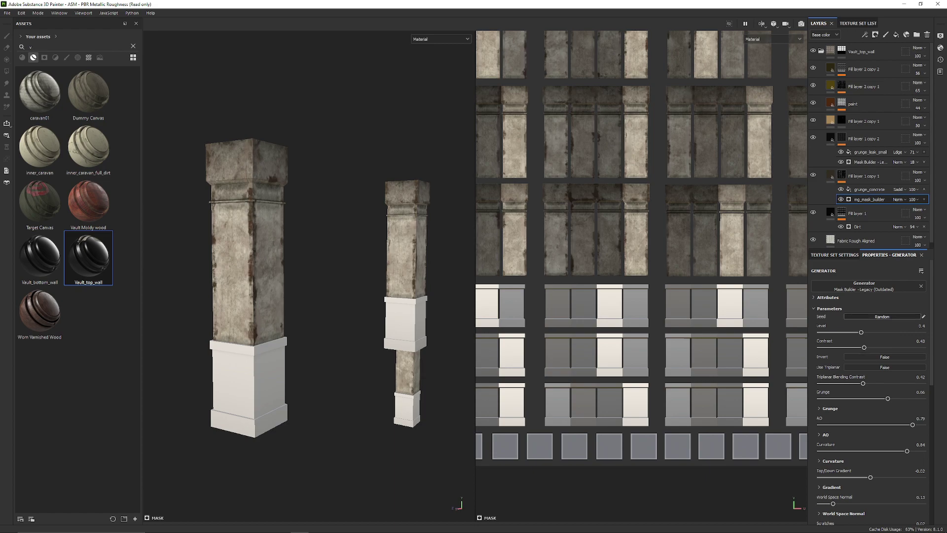
middle_click_drag(636, 222, 674, 323, "alt")
left_click(882, 317)
left_click(882, 317)
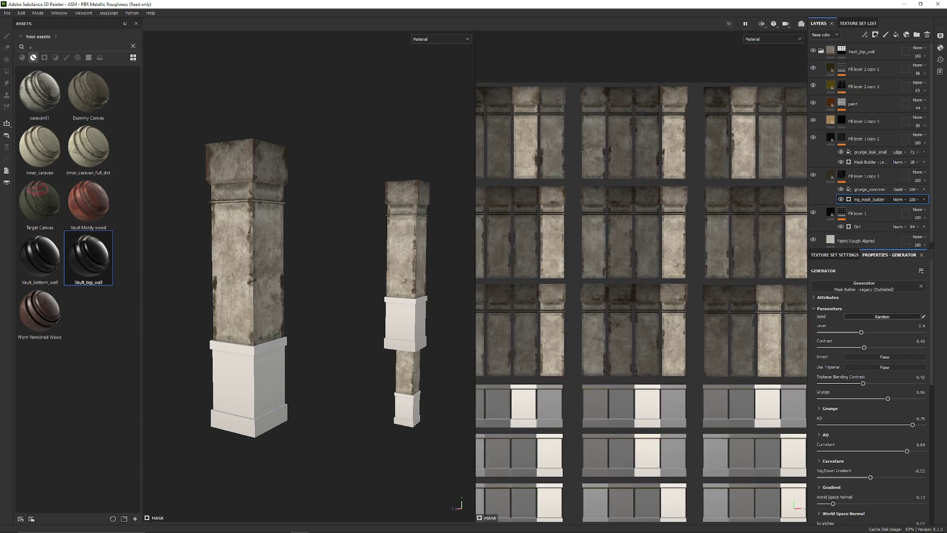
left_click(882, 317)
left_click(882, 317)
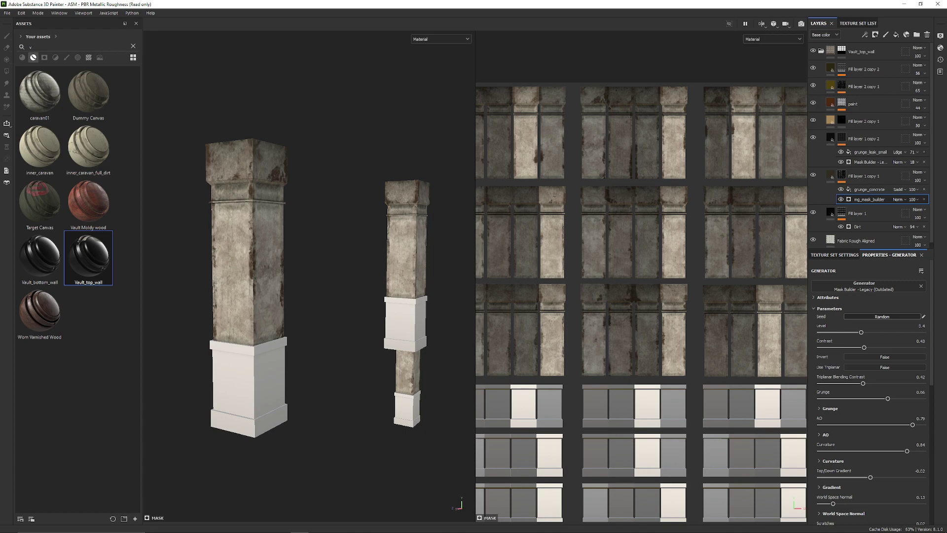
Step: Check the rust and grime on the pillars and UV layout, and raise the Dirt generator's dirt level to 0.71
left_click_drag(326, 276, 385, 276, "alt")
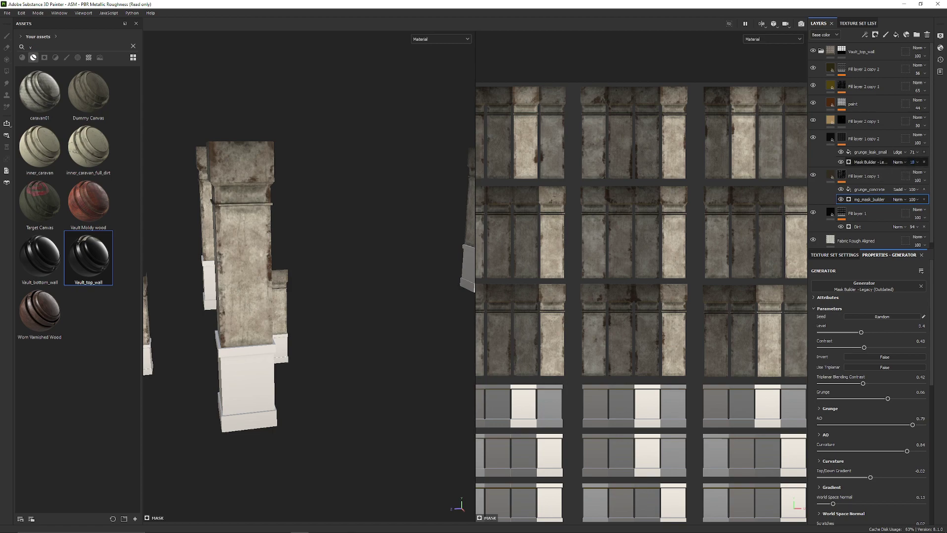
left_click_drag(276, 276, 348, 278, "alt")
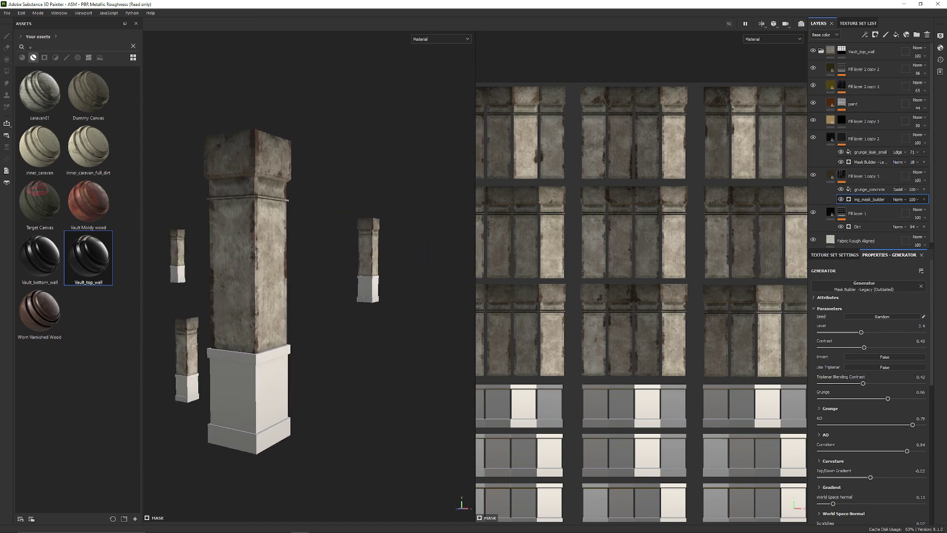
middle_click_drag(623, 269, 672, 205, "alt")
scroll(673, 205, "up", 4)
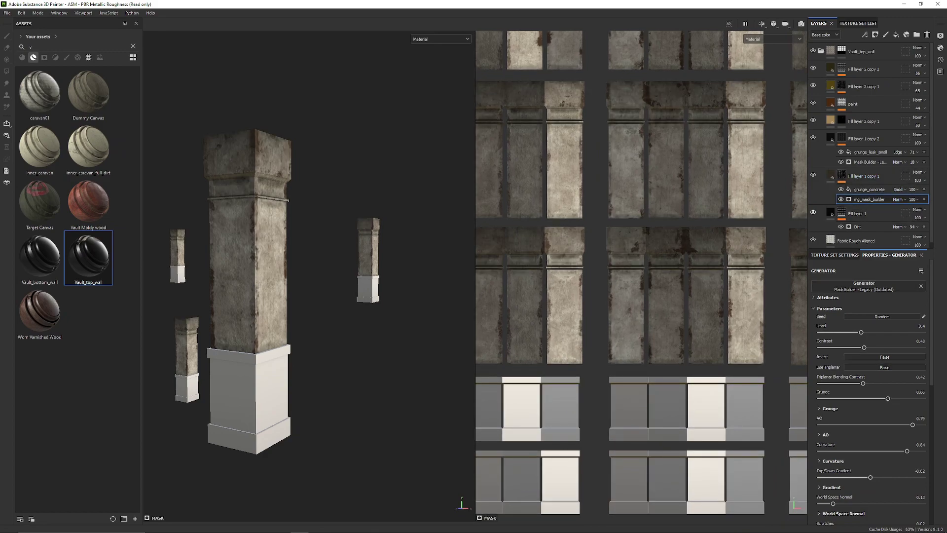
left_click(868, 226)
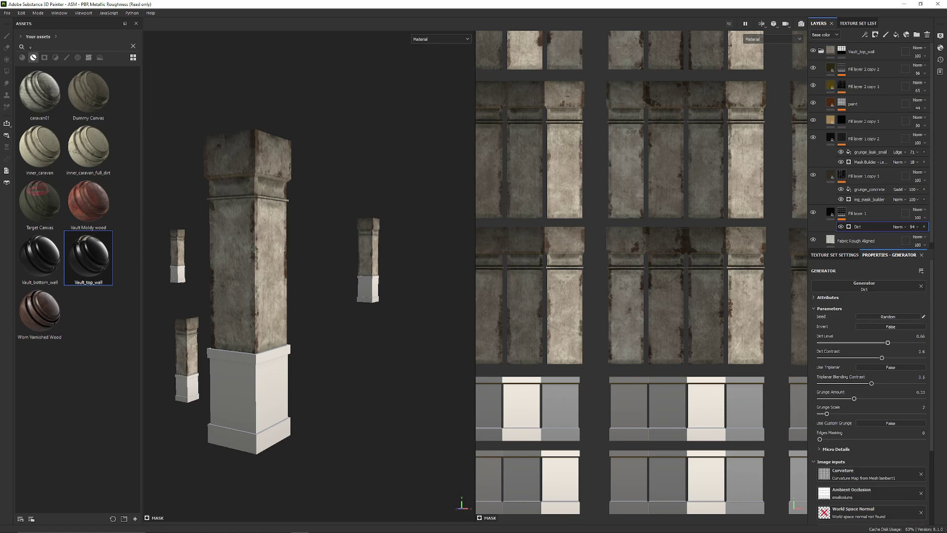
left_click_drag(887, 342, 893, 342)
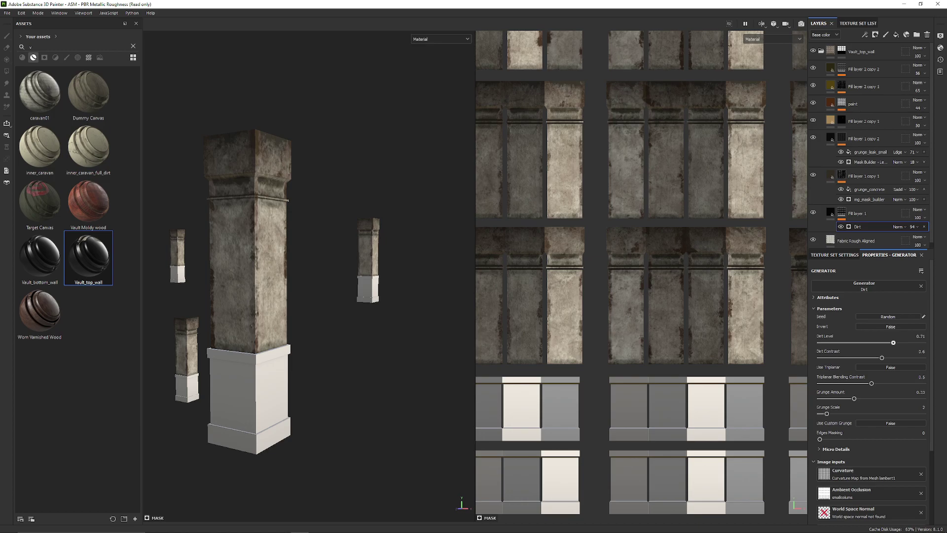
Step: Review the pillars from several angles under different lighting, collapse the Vault_top_wall group and check the whole UV layout
left_click_drag(267, 296, 409, 296, "alt")
right_click_drag(345, 296, 385, 296, "shift")
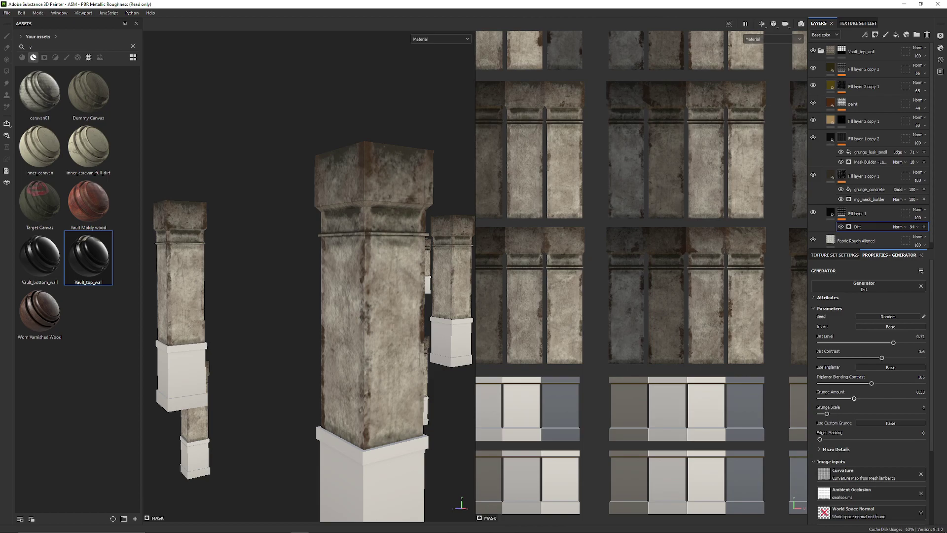
scroll(315, 296, "down", 4)
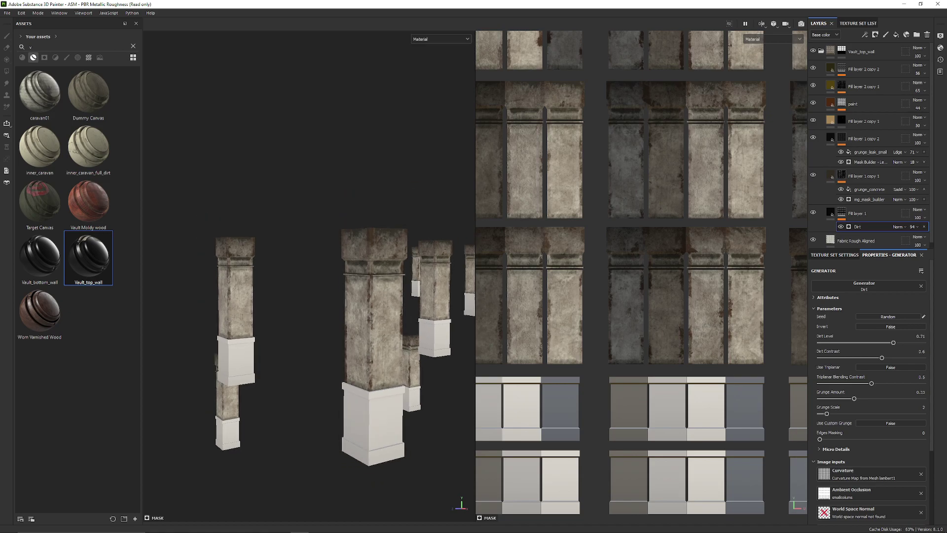
left_click_drag(276, 296, 419, 296, "alt")
left_click_drag(306, 296, 365, 296, "alt")
left_click(822, 52)
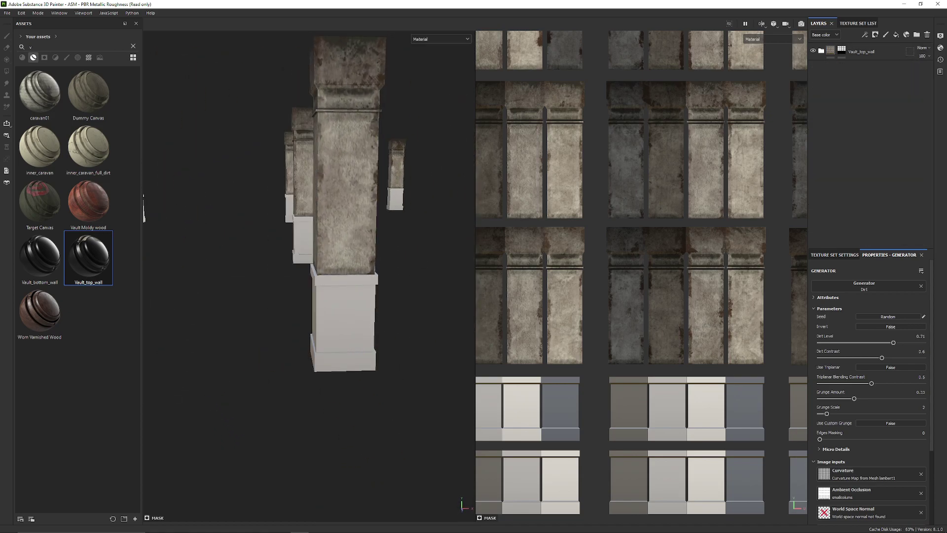
scroll(656, 358, "down", 10)
middle_click_drag(690, 369, 634, 255, "alt")
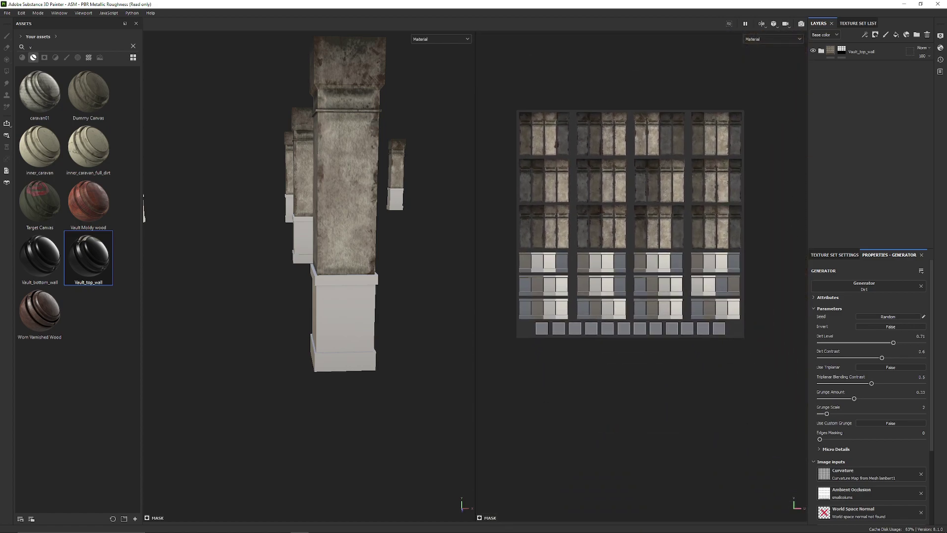
scroll(635, 255, "up", 1)
Step: Save the project as smallcolums in the Vault folder
left_click(7, 12)
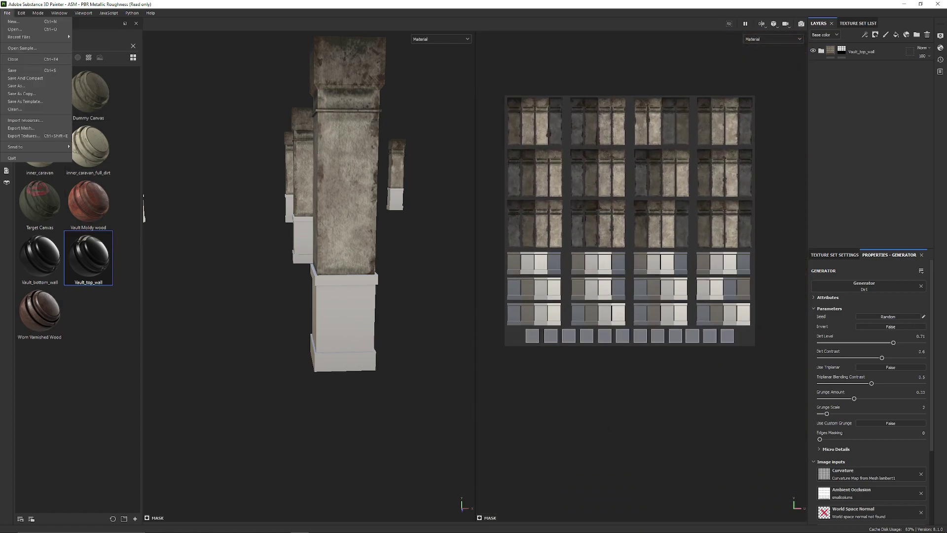
left_click(13, 70)
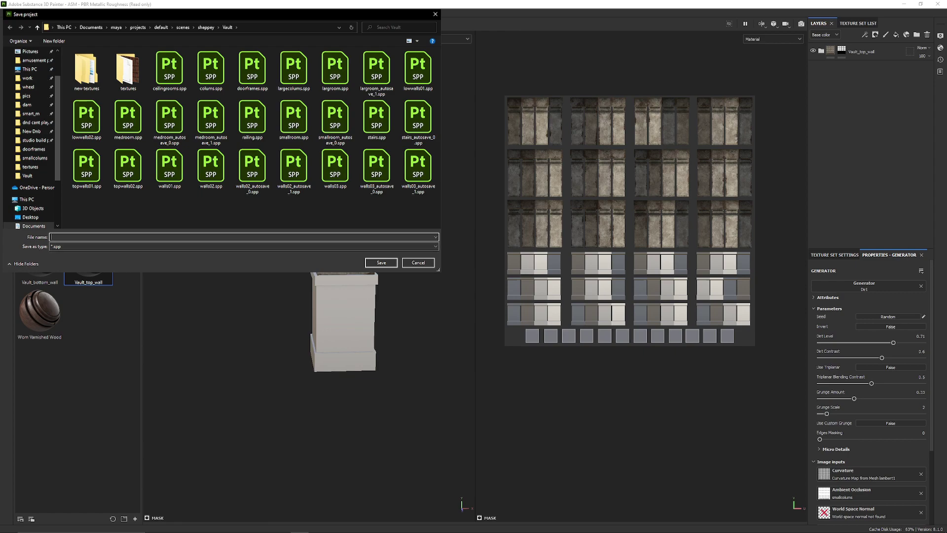
type("small")
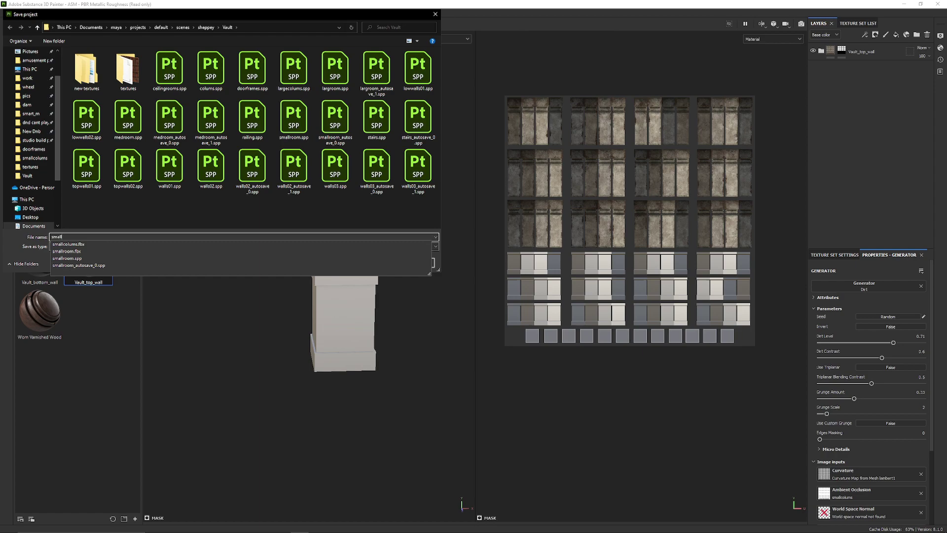
type("colums")
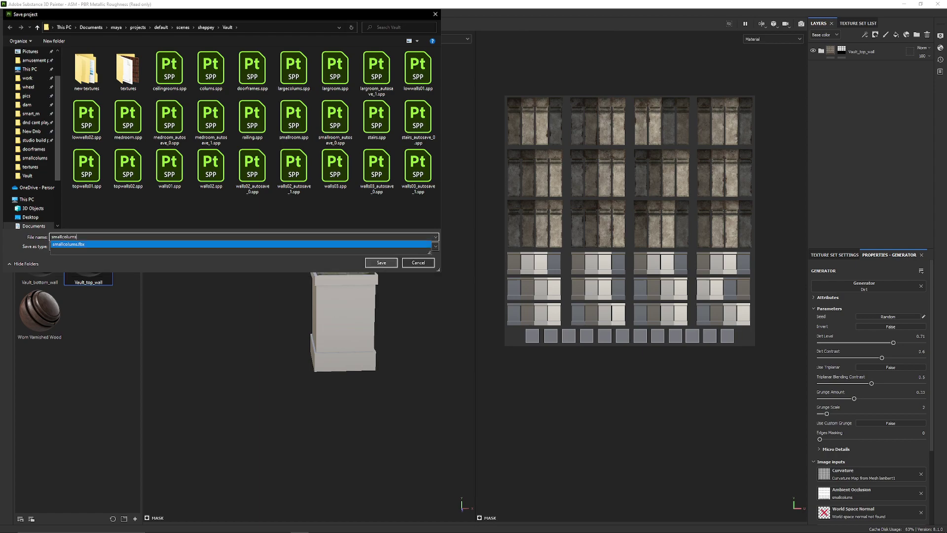
left_click(381, 263)
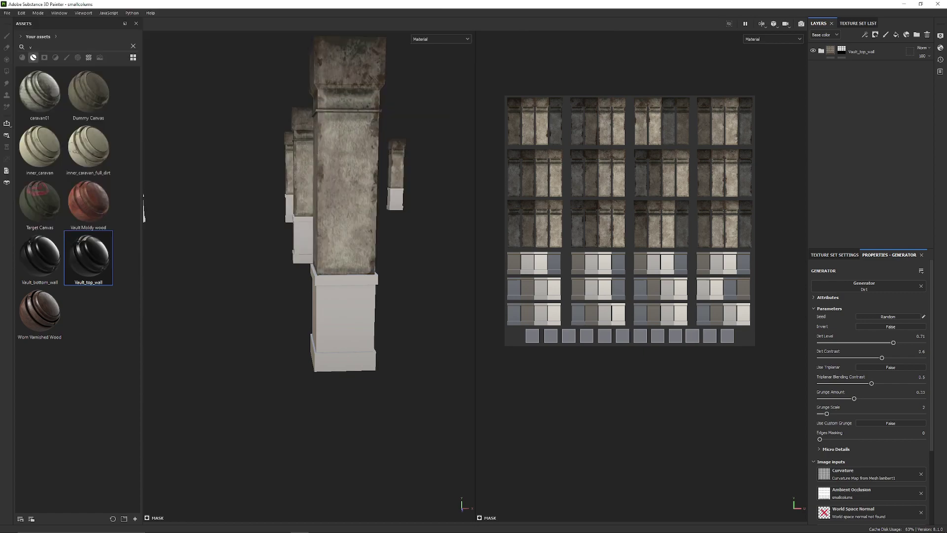
Step: Add the Vault_bottom_wall smart material below Vault_top_wall with a black mask, revealing it on the pillar bases and small square UV islands
left_click_drag(40, 257, 860, 69)
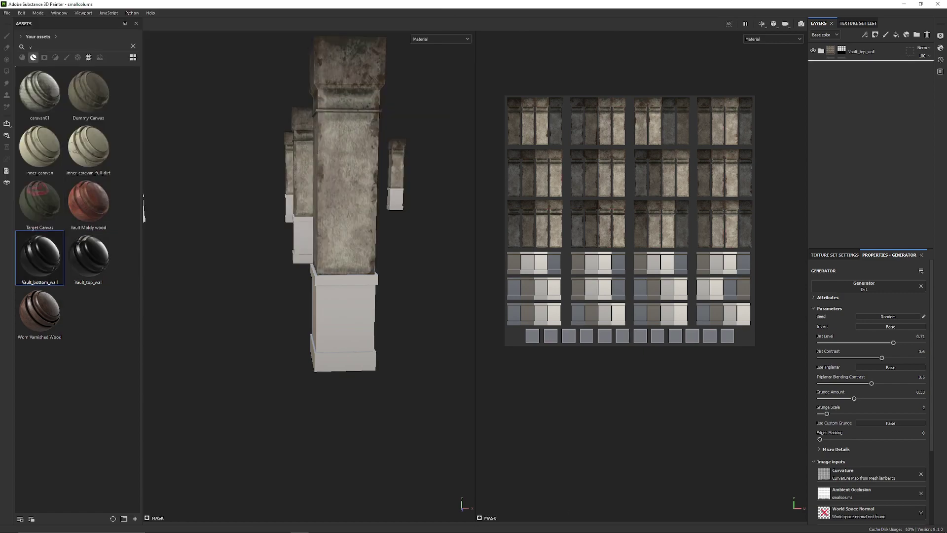
left_click_drag(40, 256, 848, 61)
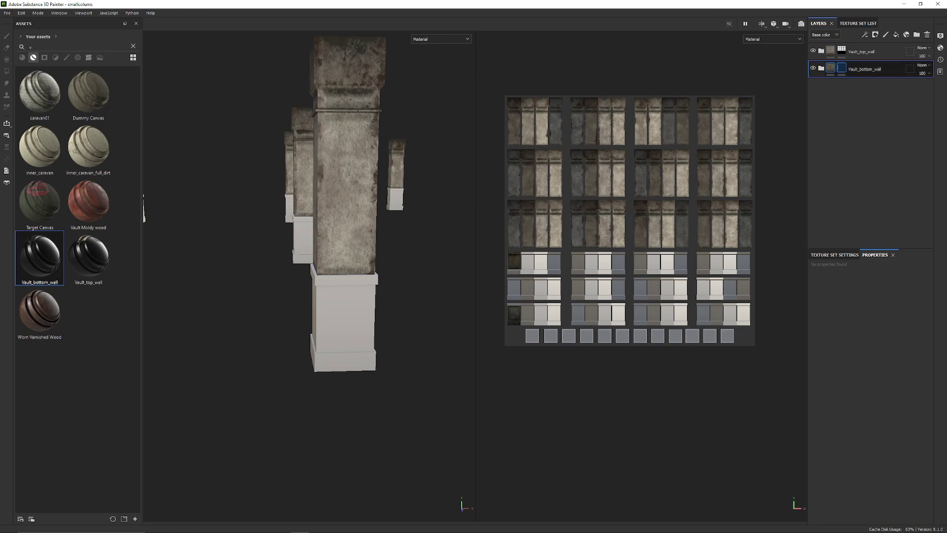
right_click(839, 69)
left_click(865, 84)
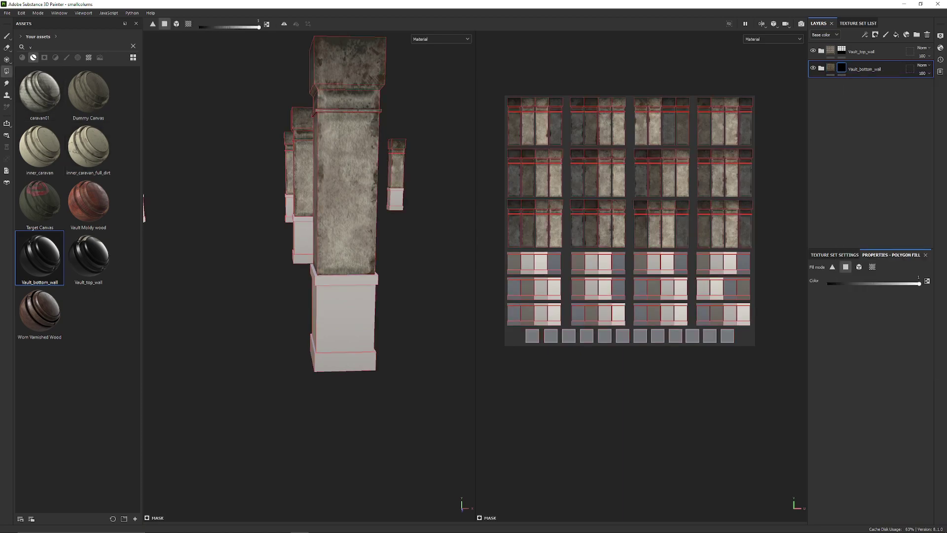
left_click_drag(502, 250, 772, 378)
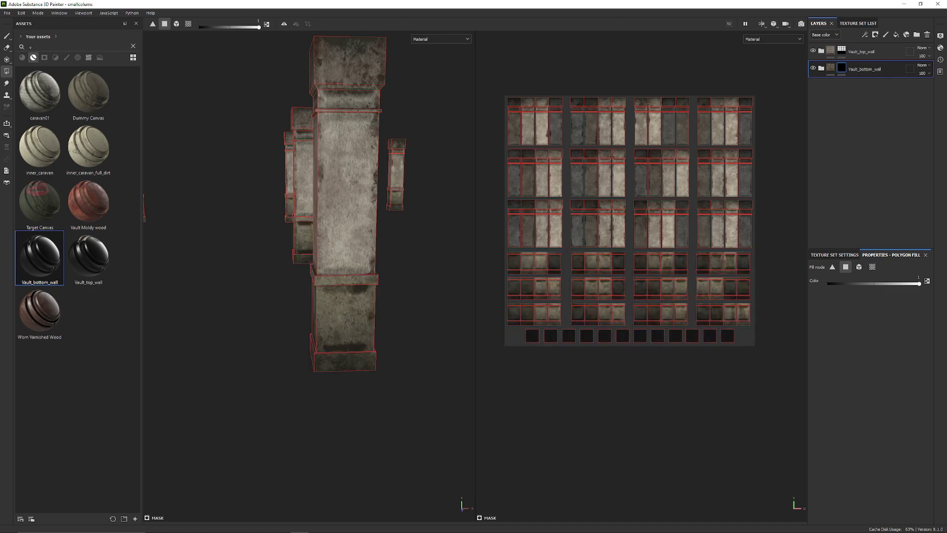
Step: Expand the Vault_bottom_wall group and examine the pillars and their bases from several angles
key("f")
left_click_drag(375, 256, 345, 236, "alt")
scroll(610, 164, "up", 2)
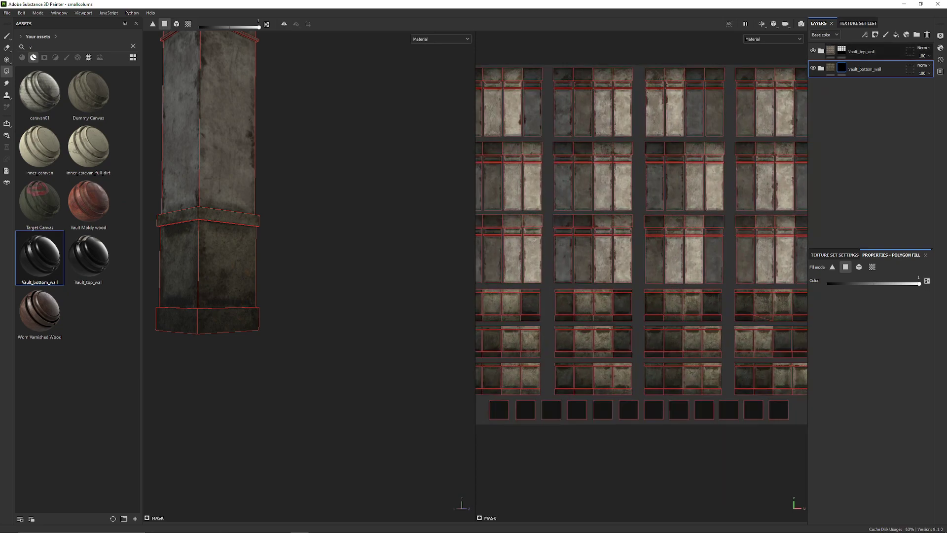
left_click(820, 69)
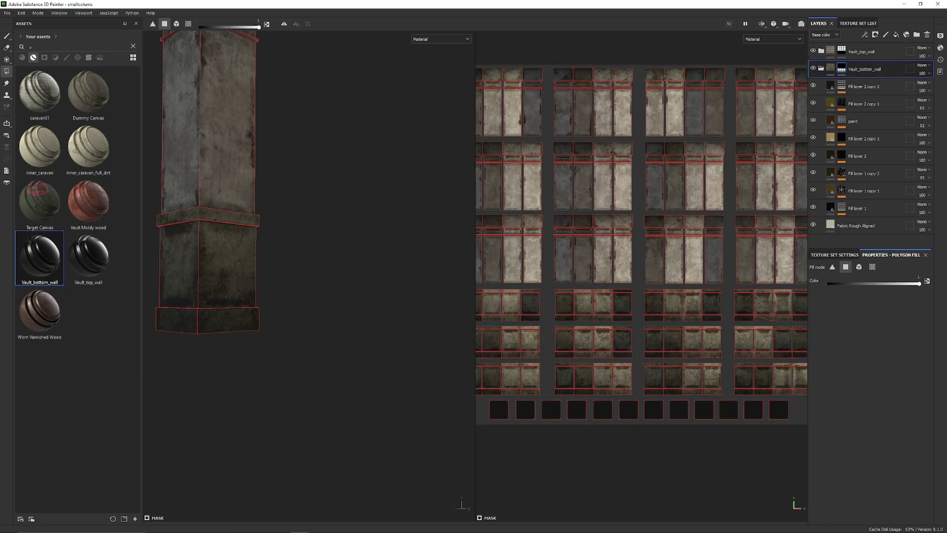
left_click_drag(277, 251, 345, 247, "alt")
mouse_move(345, 247)
right_mouse_down("shift")
mouse_move(425, 247)
mouse_move(345, 247)
right_mouse_up("shift")
left_click_drag(345, 247, 370, 241, "alt")
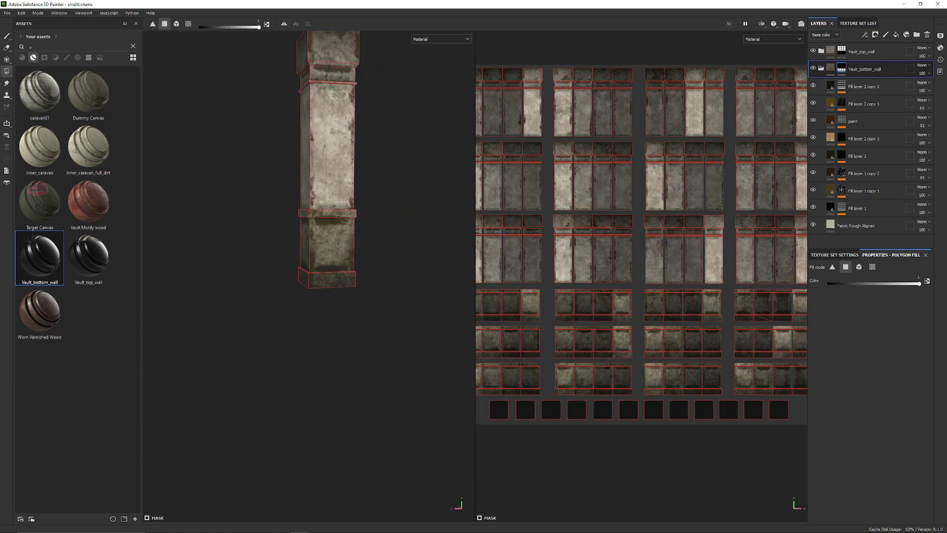
scroll(370, 242, "down", 2)
middle_click_drag(345, 197, 368, 311, "alt")
left_click_drag(368, 311, 409, 301, "alt")
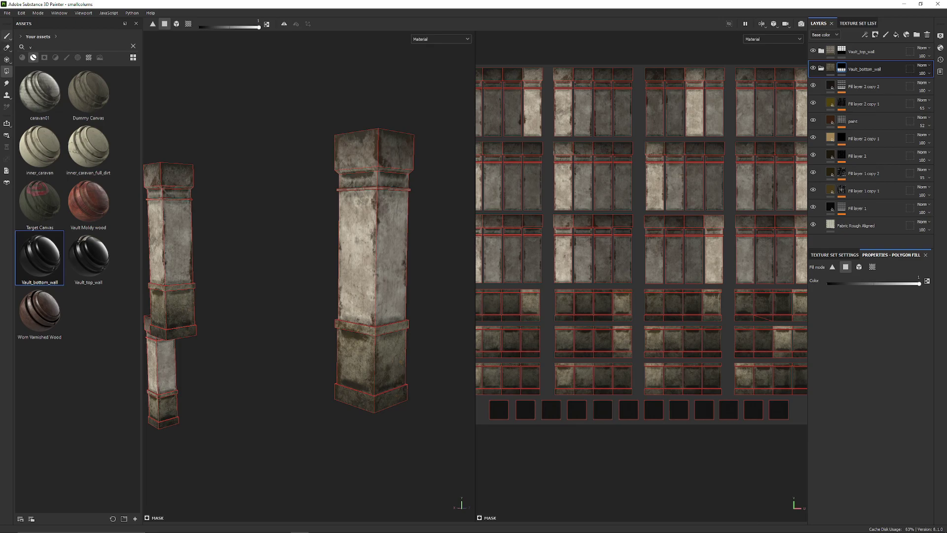
Step: Switch to the Paint tool to hide the polygon outlines and examine a pillar's shaft and base under different lighting
left_click(7, 36)
middle_click_drag(391, 179, 322, 193, "alt")
right_click_drag(322, 193, 338, 277, "alt")
mouse_move(339, 277)
left_mouse_down("alt")
mouse_move(267, 272)
mouse_move(345, 263)
left_mouse_up("alt")
middle_click_drag(346, 264, 352, 185, "alt")
left_click_drag(351, 185, 360, 180, "alt")
right_click_drag(360, 180, 434, 182, "shift")
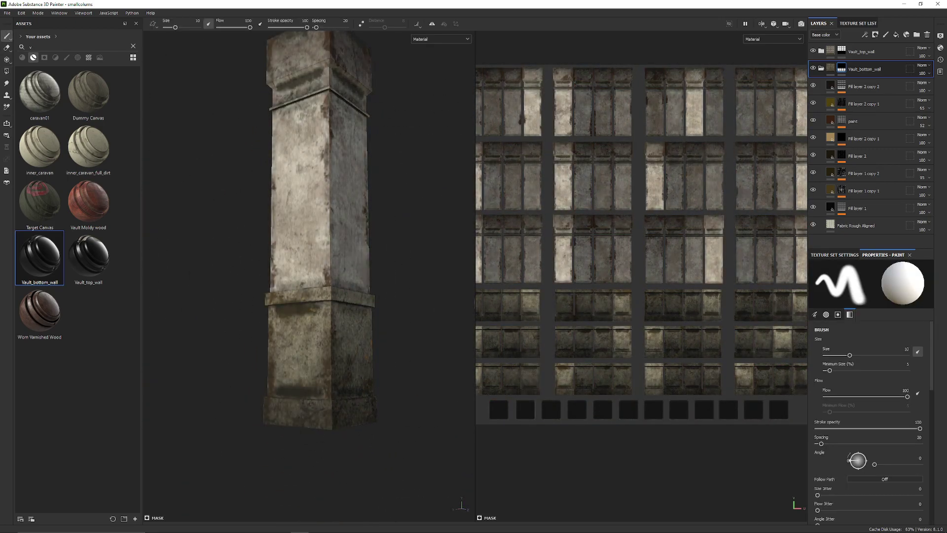
right_click_drag(365, 295, 325, 305, "shift")
left_click_drag(325, 306, 315, 197, "alt+shift")
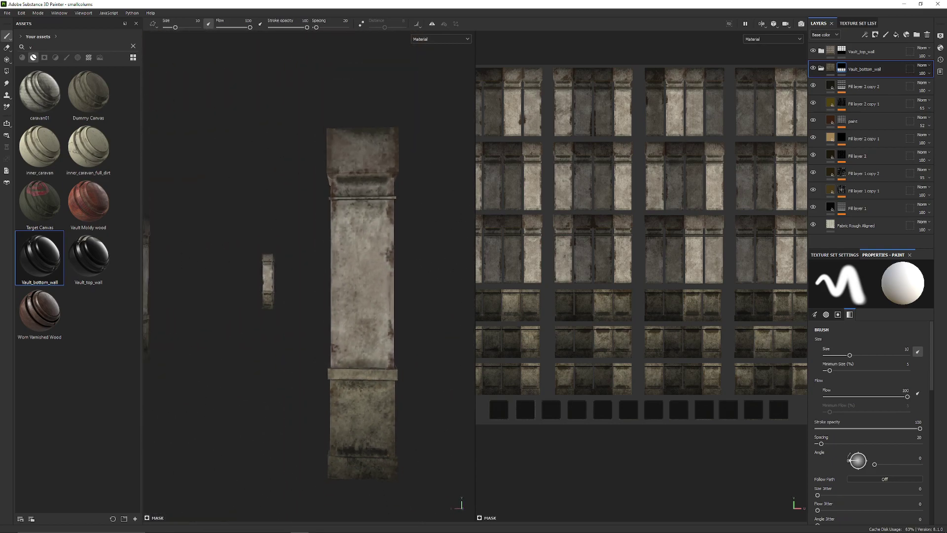
right_click_drag(315, 207, 375, 276, "alt")
left_click_drag(375, 276, 419, 272, "alt")
Step: Examine the pillar-base islands closely in the UV layout while rotating the environment lighting
right_click_drag(678, 321, 606, 234, "alt")
middle_click_drag(605, 235, 594, 142, "alt")
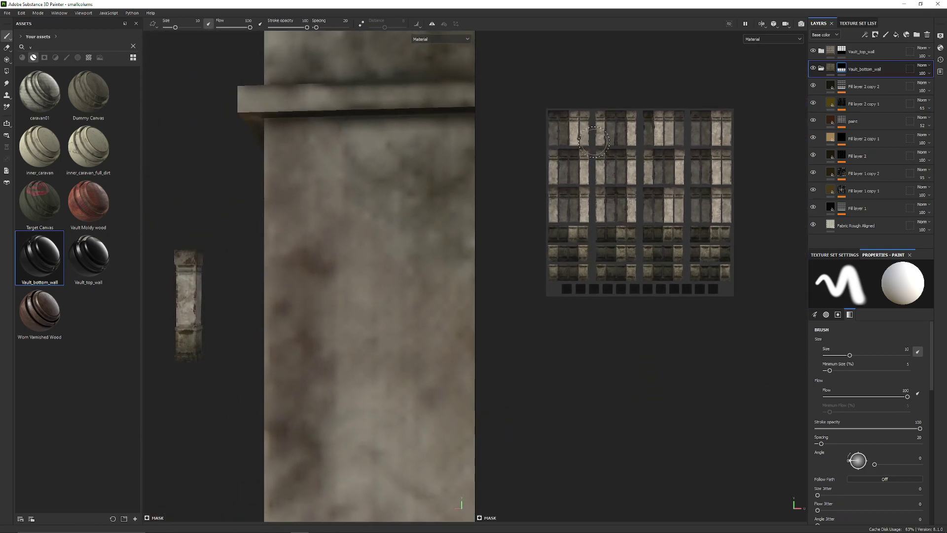
scroll(594, 142, "up", 8)
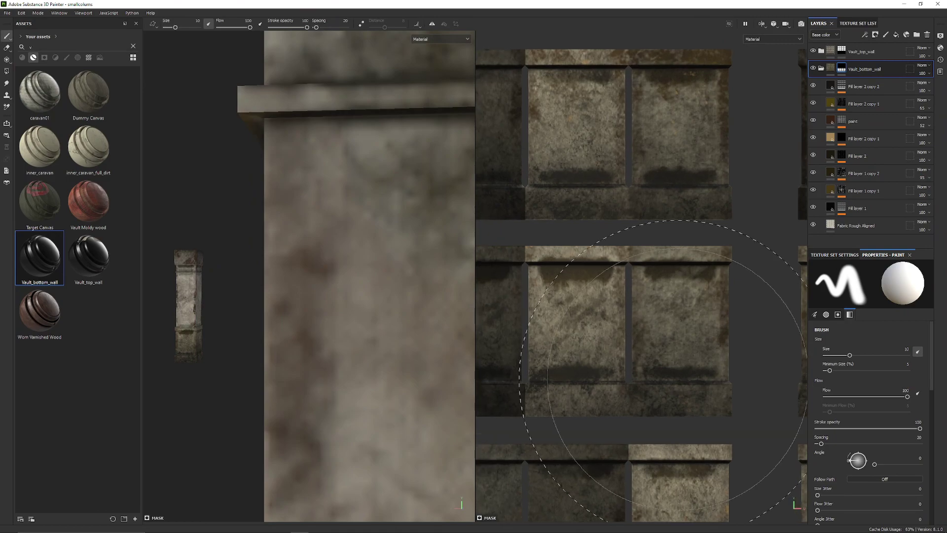
middle_click_drag(582, 382, 804, 370, "alt")
right_click_drag(667, 273, 587, 272, "shift")
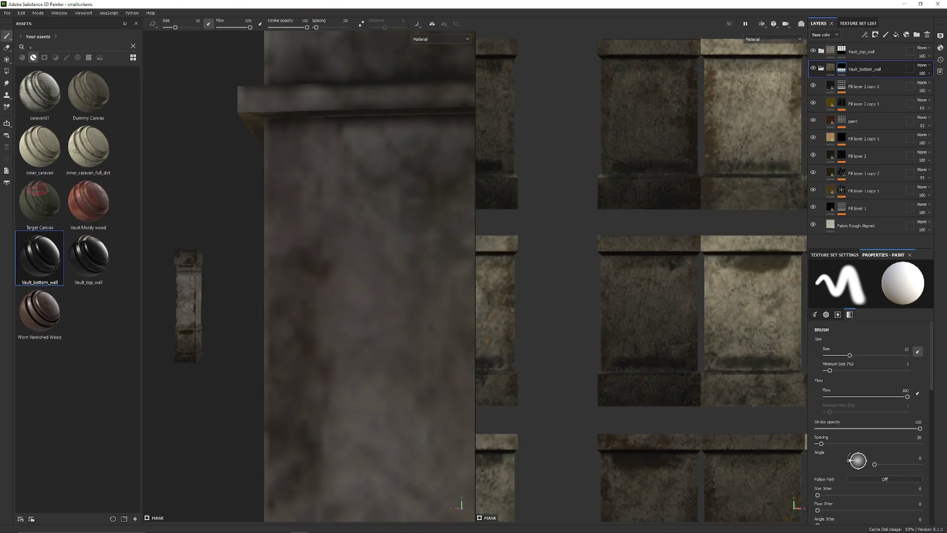
right_click_drag(759, 370, 706, 370, "shift")
scroll(689, 404, "down", 3)
mouse_move(689, 404)
middle_mouse_down("alt")
mouse_move(755, 258)
mouse_move(721, 299)
mouse_move(785, 306)
middle_mouse_up("alt")
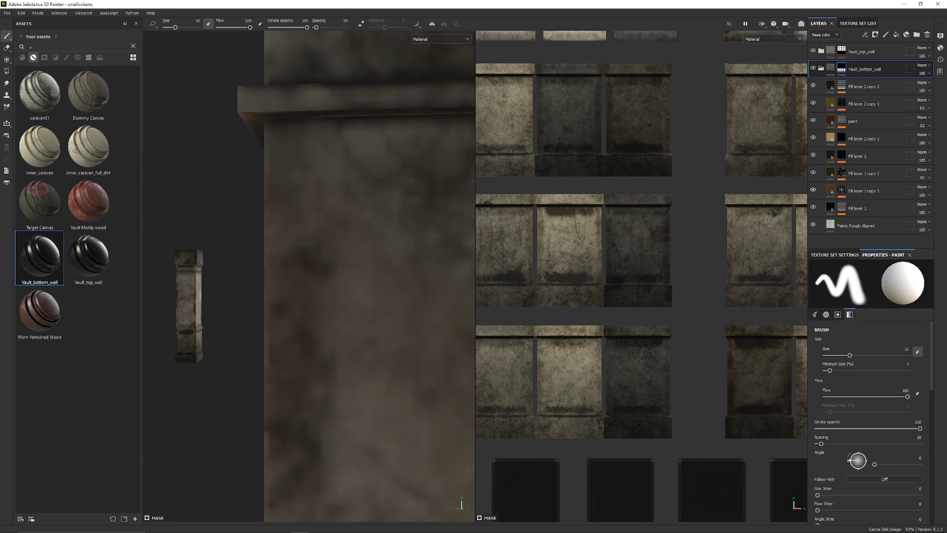
Step: Open the mask effects of Fill layer 1 copy 1 in Vault_bottom_wall and review its mg_mask_builder generator's parameters and image inputs
left_click(841, 190)
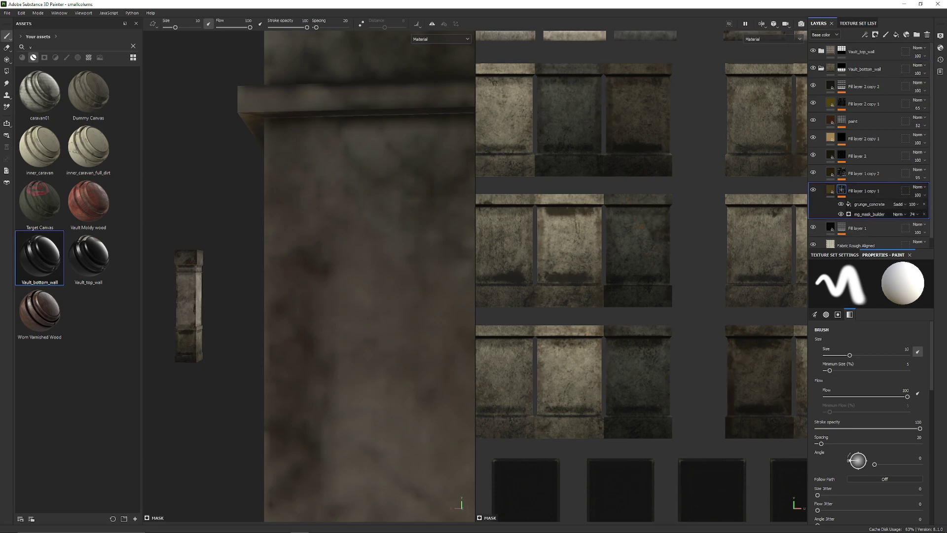
left_click(869, 214)
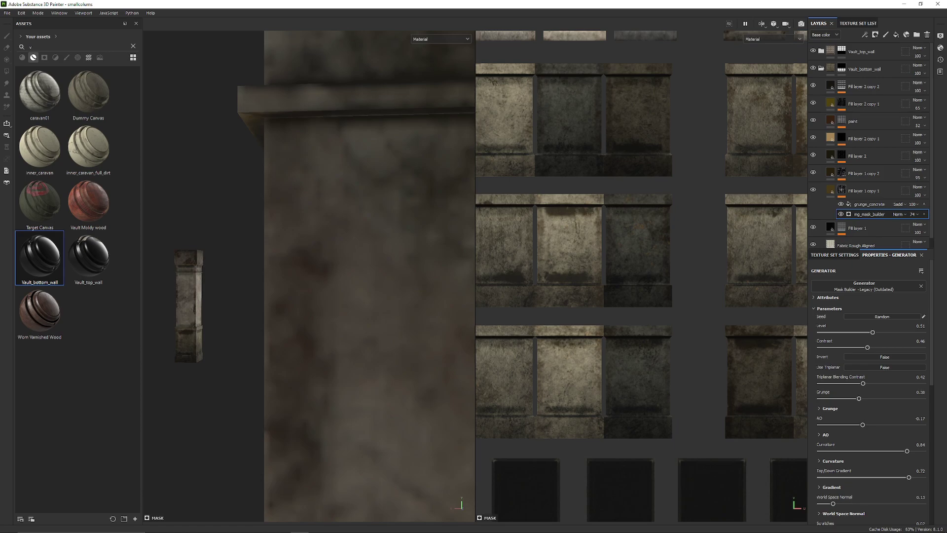
scroll(871, 390, "down", 5)
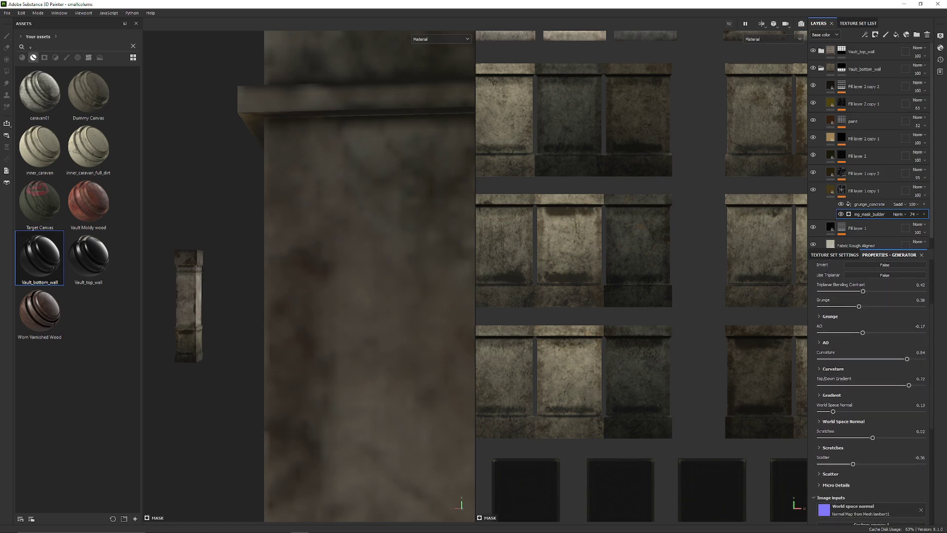
scroll(875, 393, "down", 2)
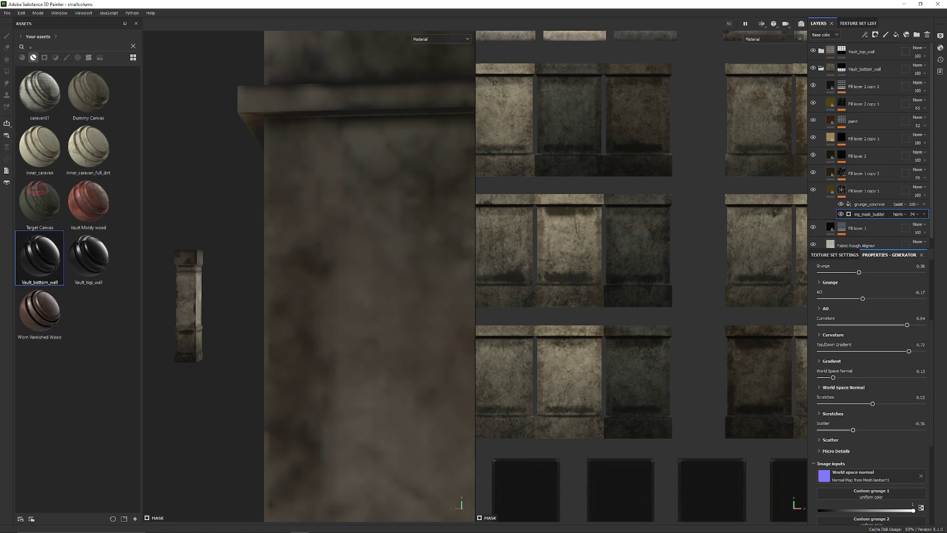
scroll(870, 390, "up", 7)
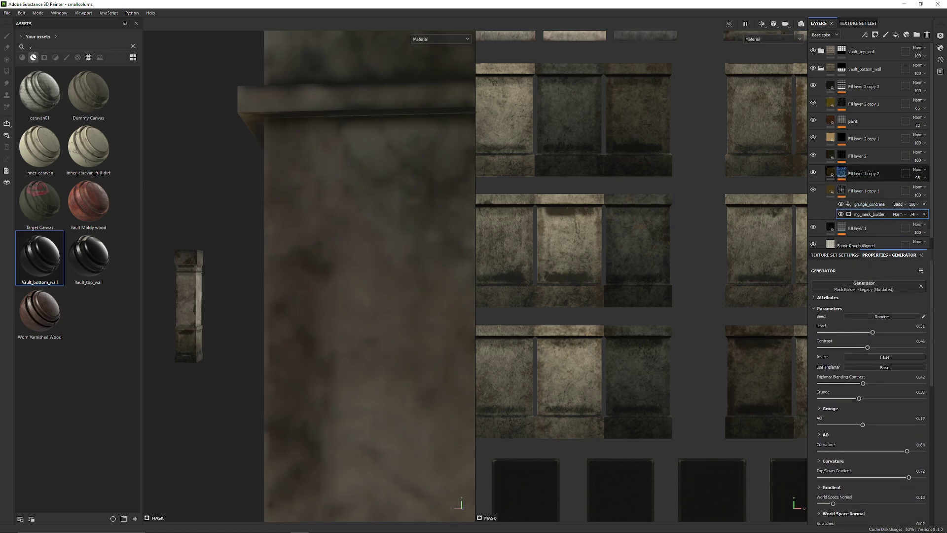
Step: Open the mask effects of Fill layer 1 copy 2 and review its mg_mask_builder generator's parameters and image inputs
left_click(842, 172)
left_click(869, 197)
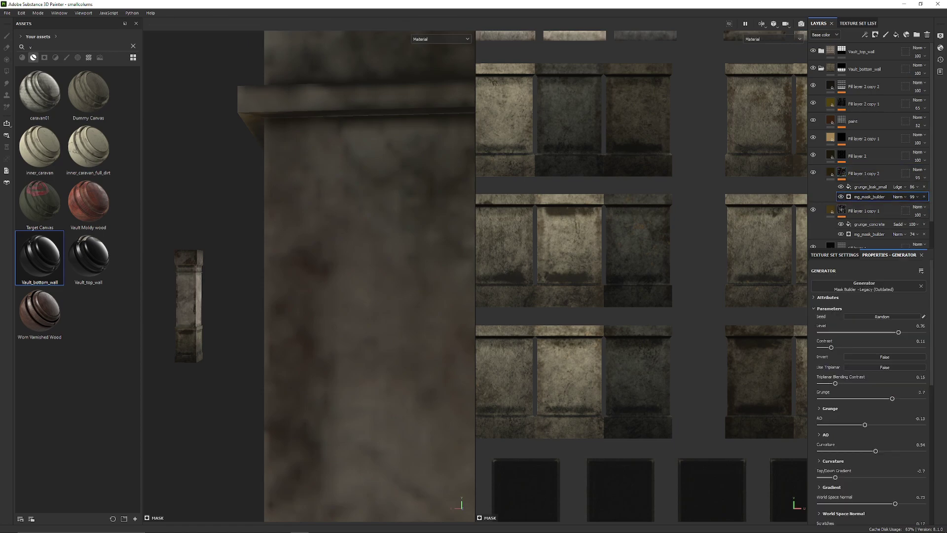
scroll(872, 390, "down", 2)
scroll(871, 390, "down", 2)
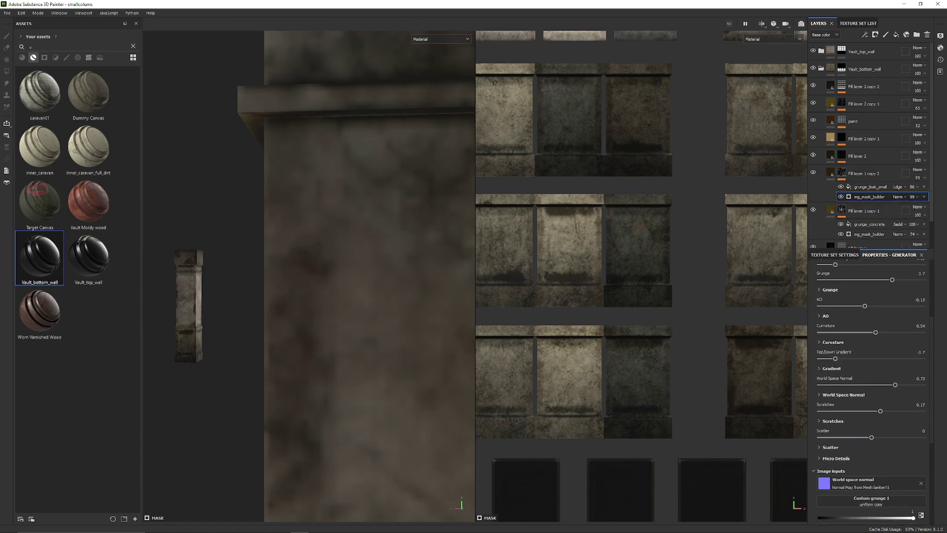
scroll(871, 389, "up", 2)
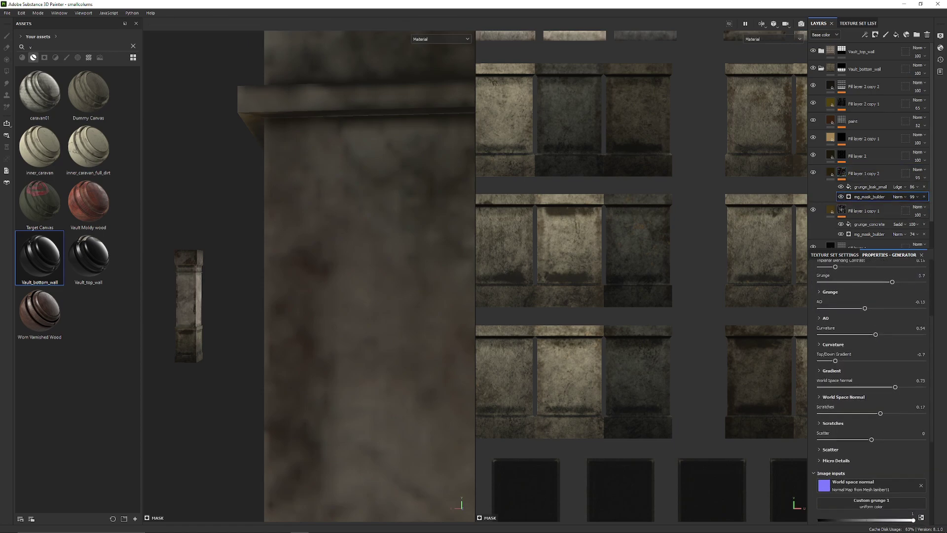
scroll(870, 390, "up", 4)
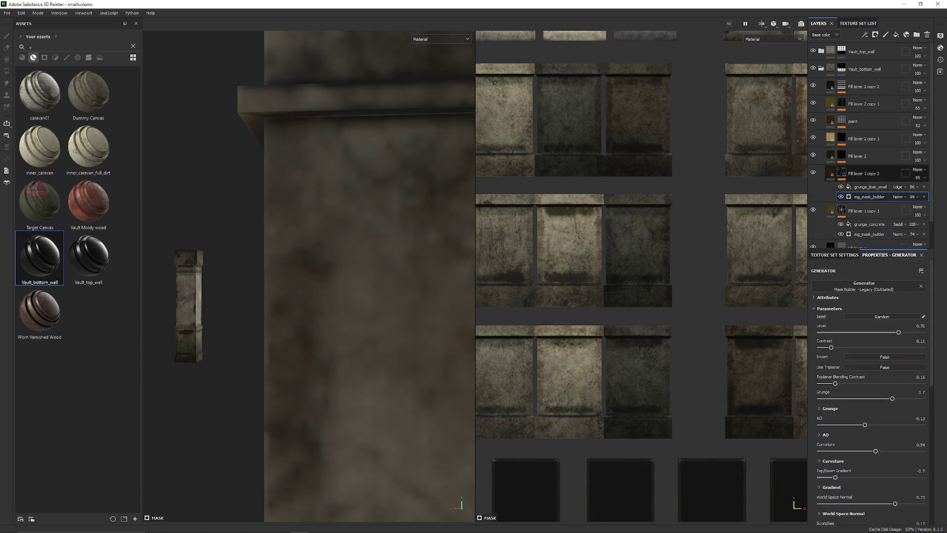
Step: Check the grunge_leak_small fill's settings and toggle Fill layer 2's visibility off and on to compare its effect
left_click(871, 187)
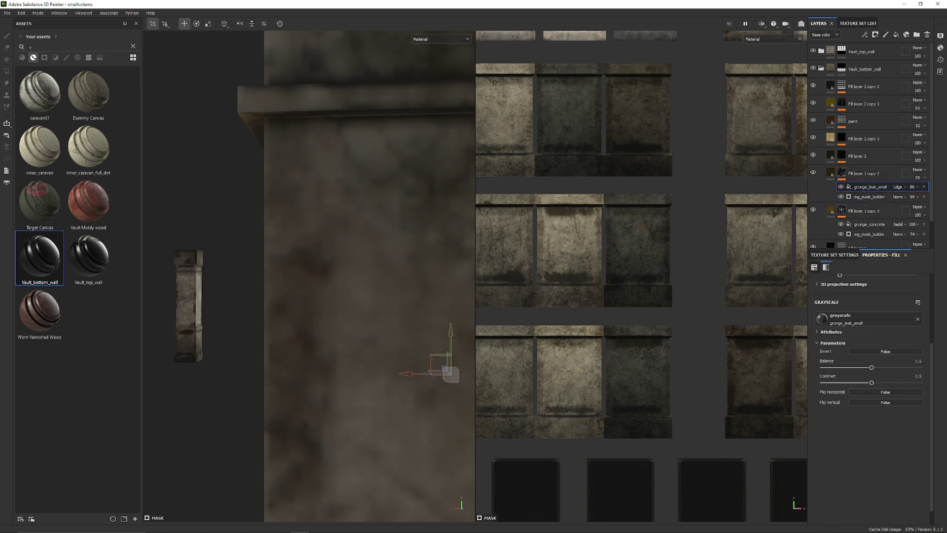
left_click(813, 155)
left_click(813, 155)
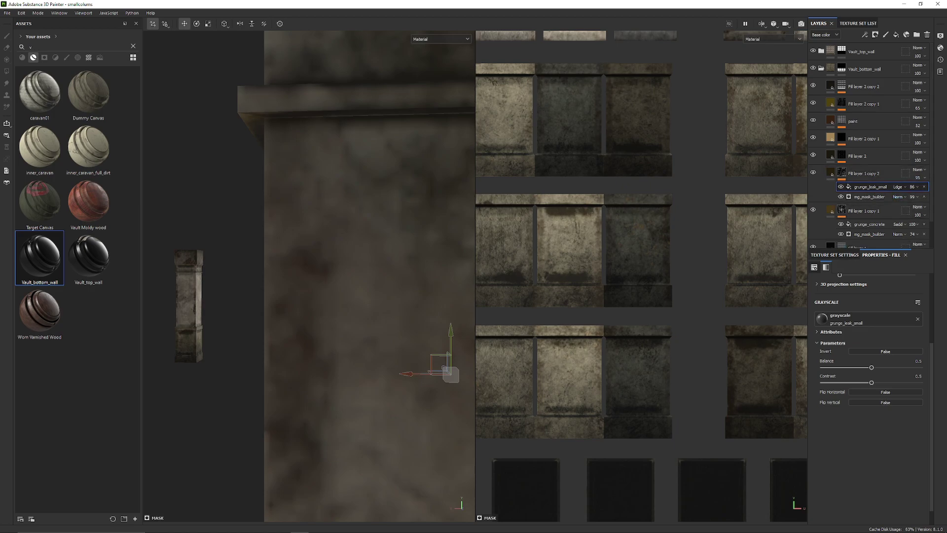
Step: Open the mask of Fill layer 1 in Vault_bottom_wall and look through its effects and brush properties
scroll(868, 147, "down", 2)
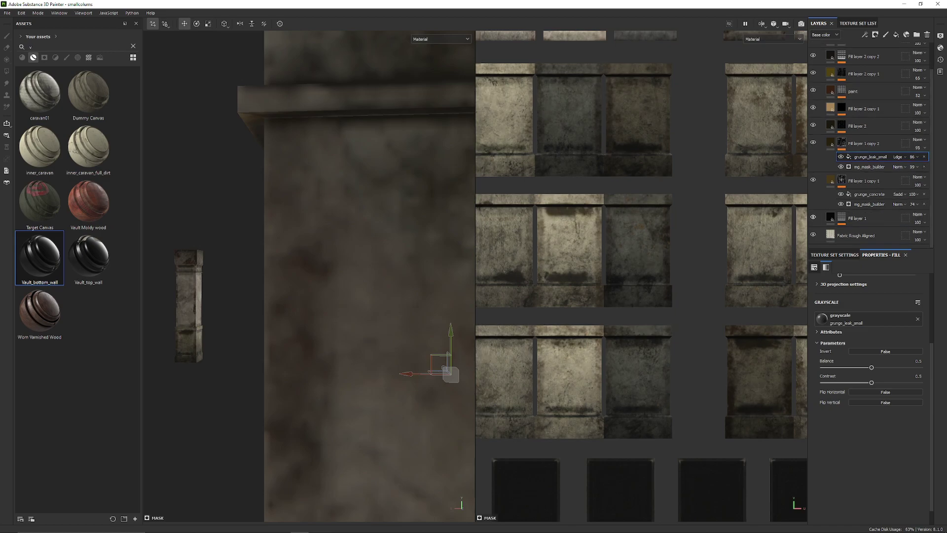
left_click(841, 217)
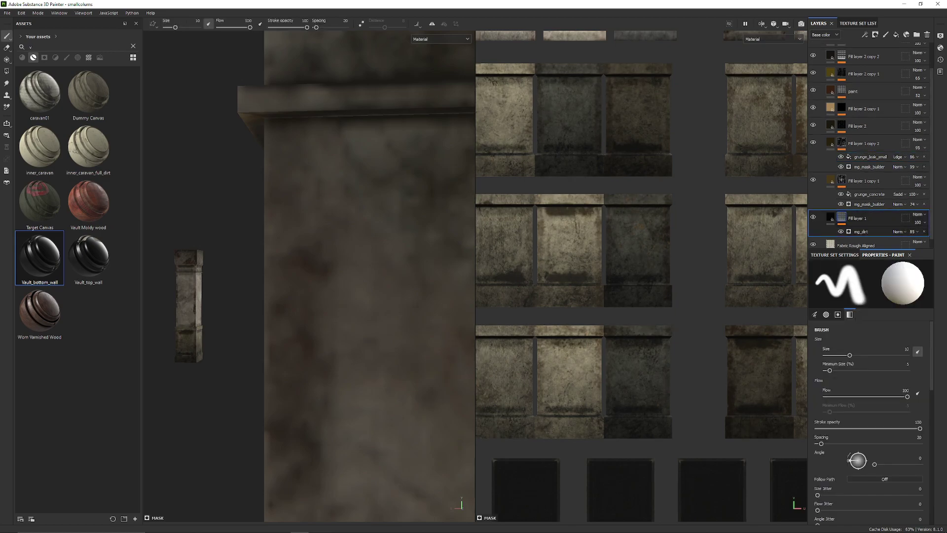
scroll(870, 419, "down", 8)
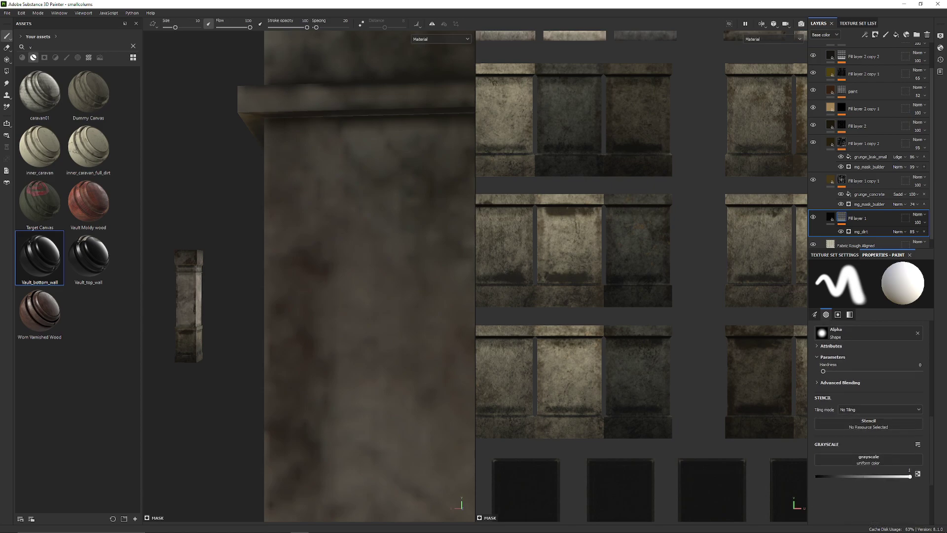
scroll(871, 419, "up", 5)
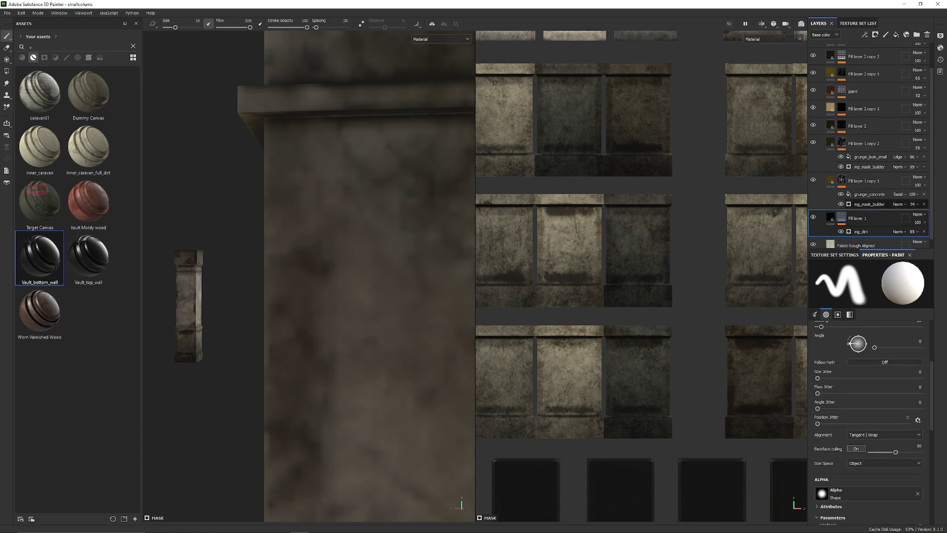
Step: Recheck the parameters and world space normal input of the mg_mask_builder generator on Fill layer 1 copy 1
left_click(870, 205)
scroll(871, 385, "down", 2)
scroll(870, 395, "down", 2)
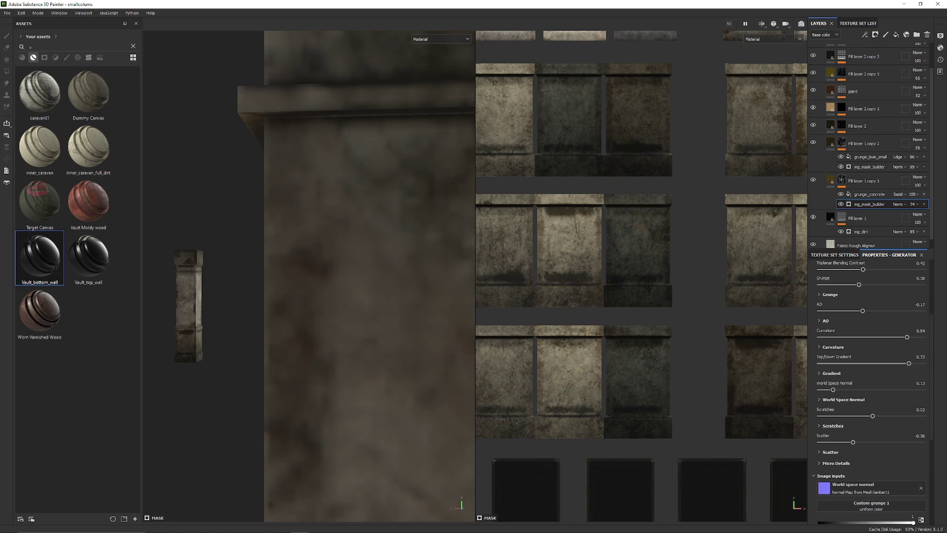
scroll(870, 392, "up", 1)
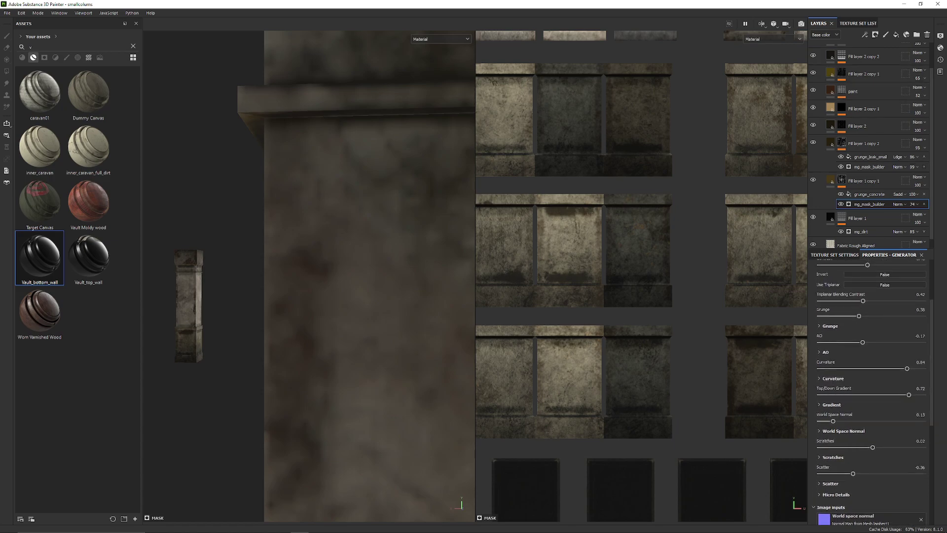
scroll(868, 147, "up", 1)
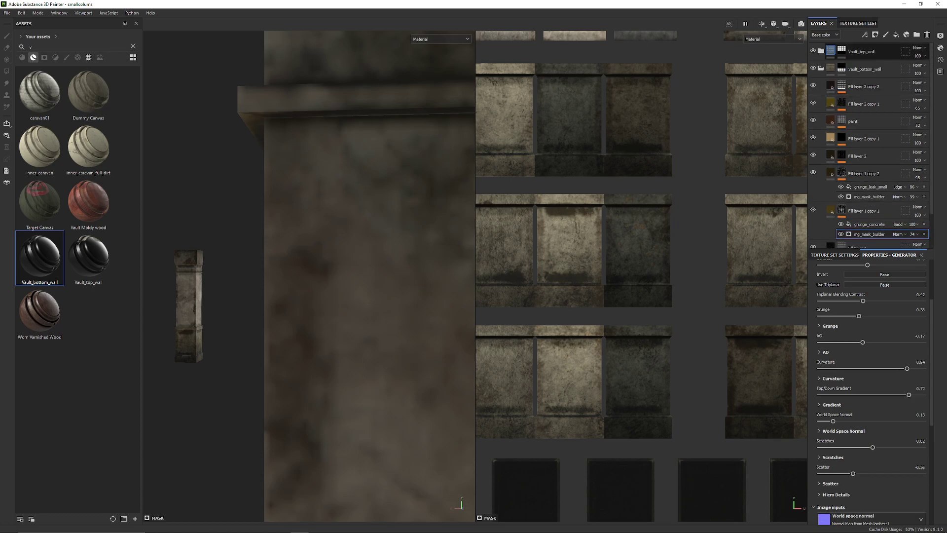
Step: Expand Vault_top_wall, inspect its Mask Builder and Dirt generators' settings and image inputs for comparison, and collapse the group
left_click(821, 51)
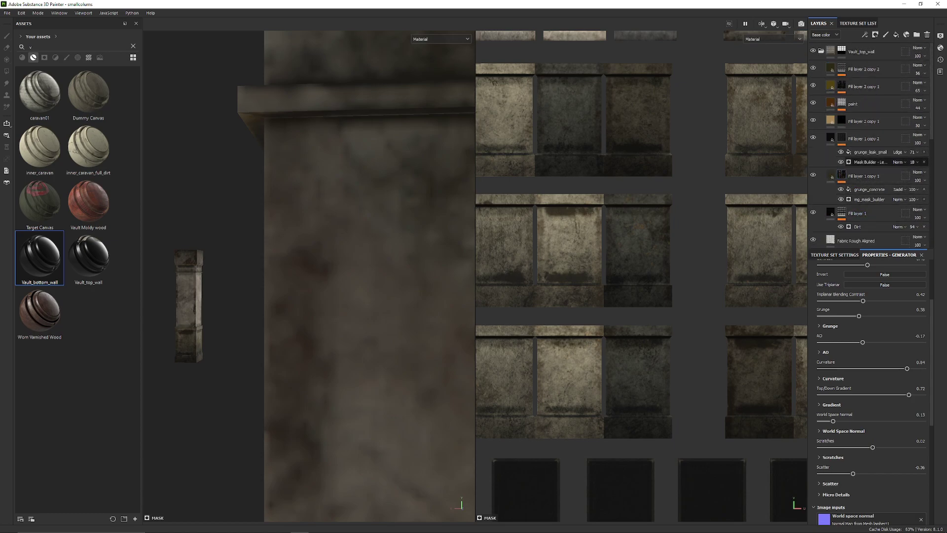
left_click(871, 162)
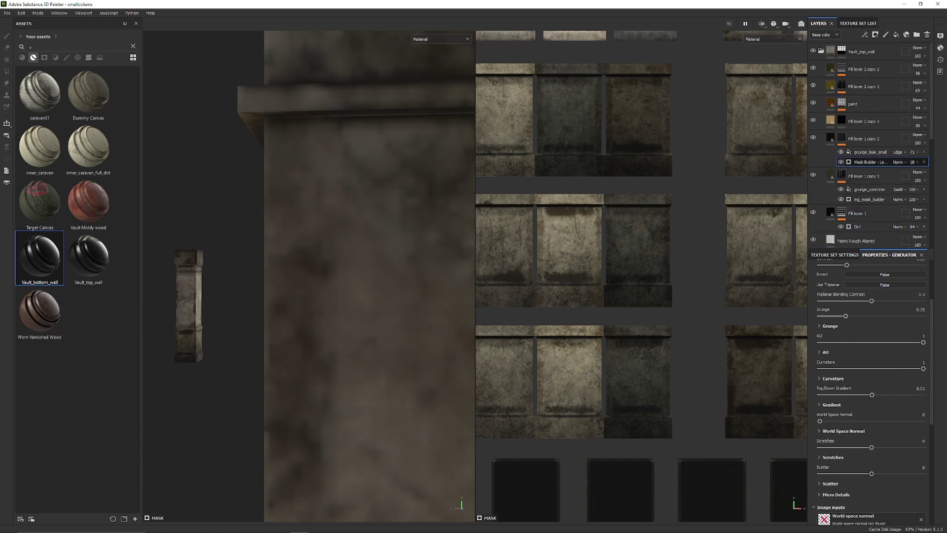
left_click(865, 227)
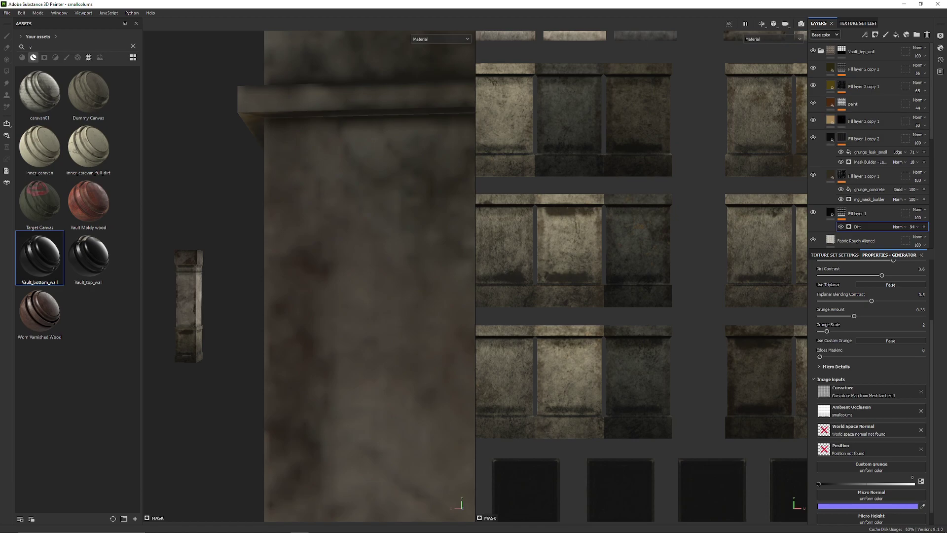
left_click(821, 51)
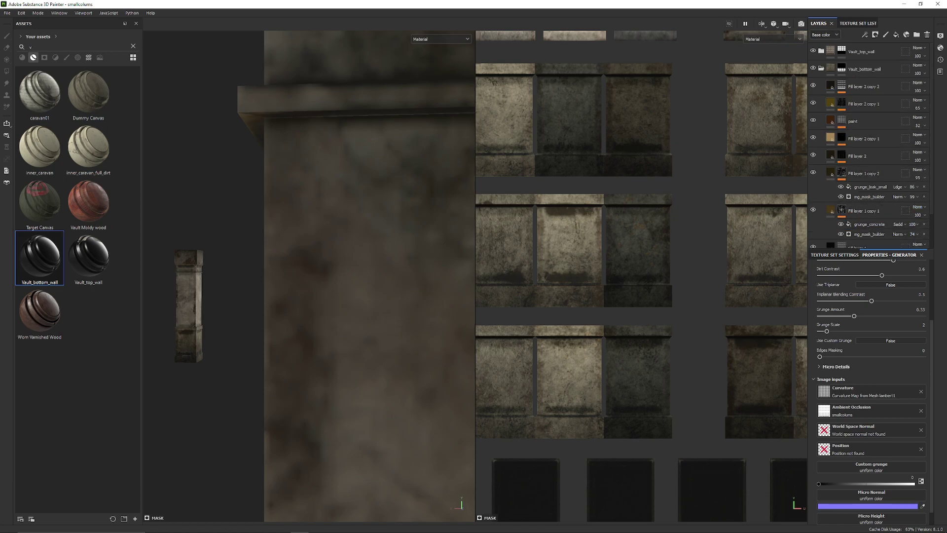
Step: Inspect Vault_bottom_wall's mg_dirt generator and the mask effects of Fill layer 2 and Fill layer 2 copy 1, including the latter's grayscale fill
scroll(869, 143, "down", 2)
left_click(867, 222)
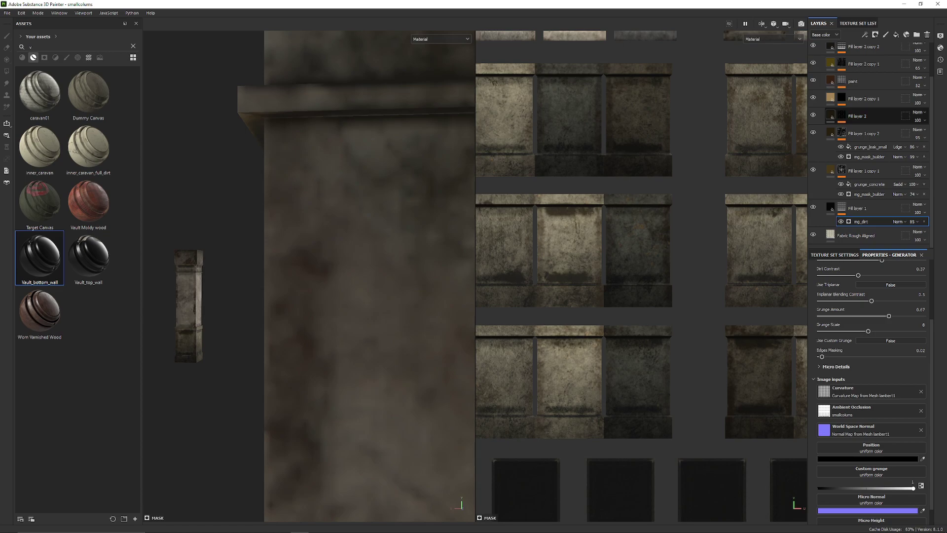
left_click(841, 115)
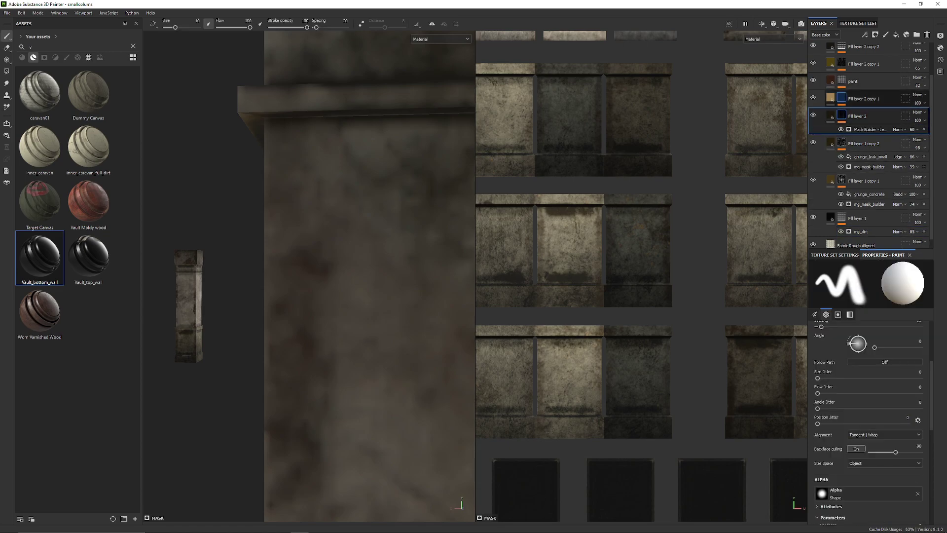
left_click(841, 98)
left_click(864, 112)
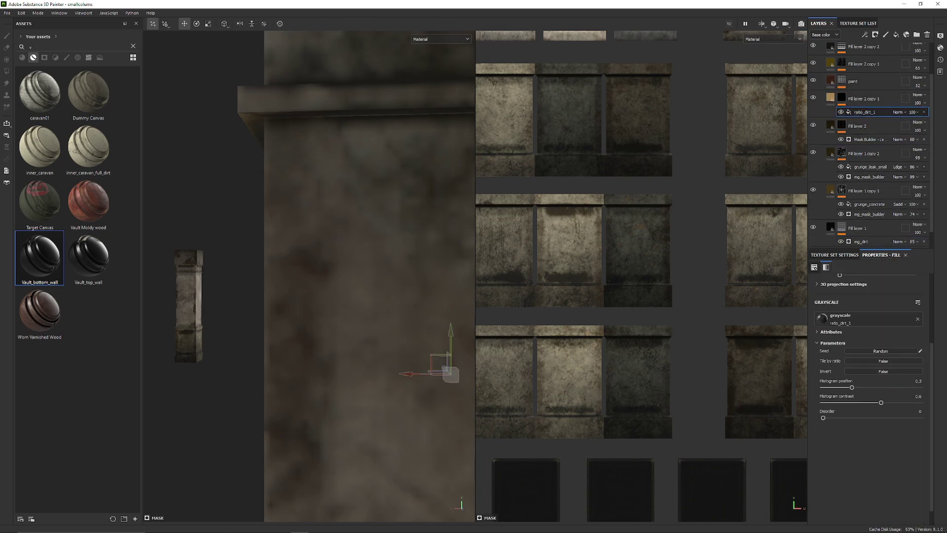
Step: Inspect the mask effects of Fill layer 2 copy 1 and Fill layer 2 copy 2, including the latter's Dirt generator, against the UV layout
left_click(841, 63)
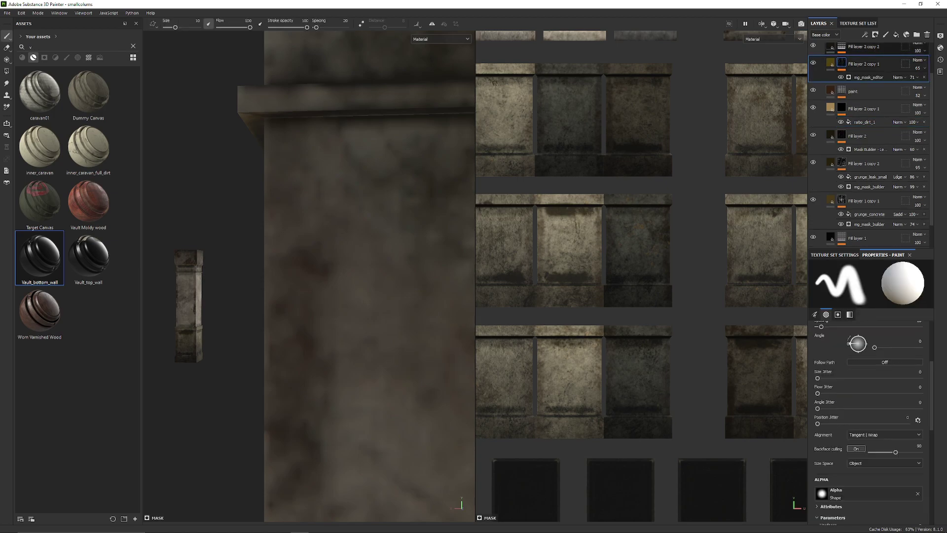
left_click(842, 47)
left_click(858, 59)
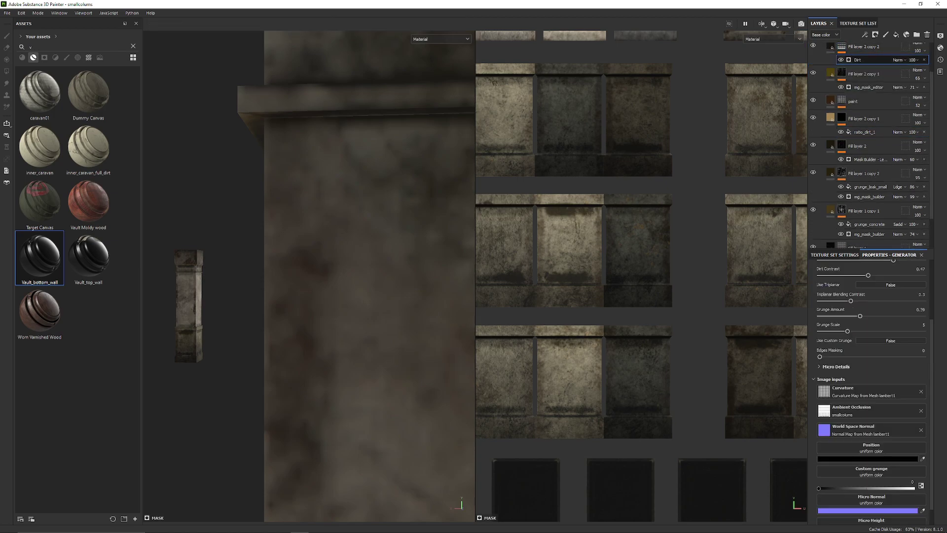
right_click_drag(636, 362, 586, 385, "alt")
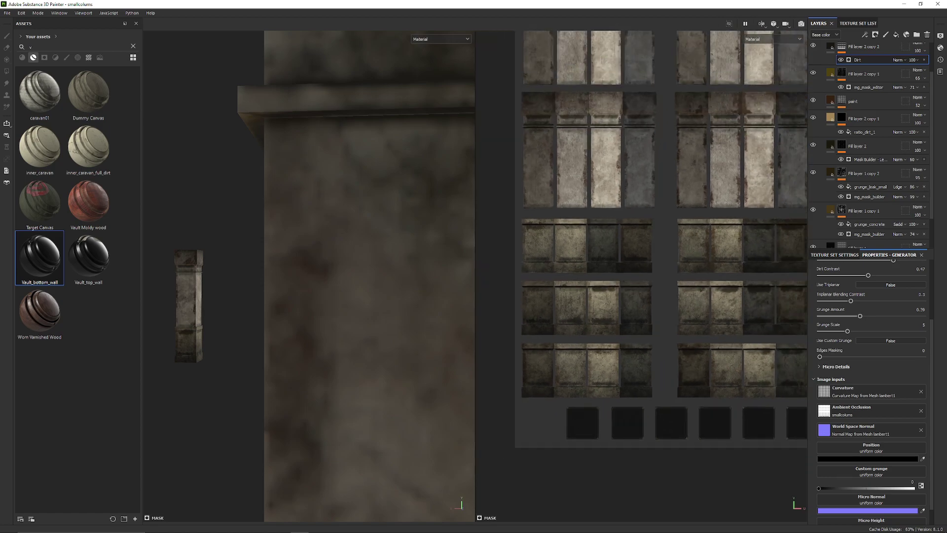
middle_click_drag(586, 360, 644, 268, "alt")
right_click_drag(636, 256, 667, 244, "alt")
middle_click_drag(667, 244, 644, 265, "alt")
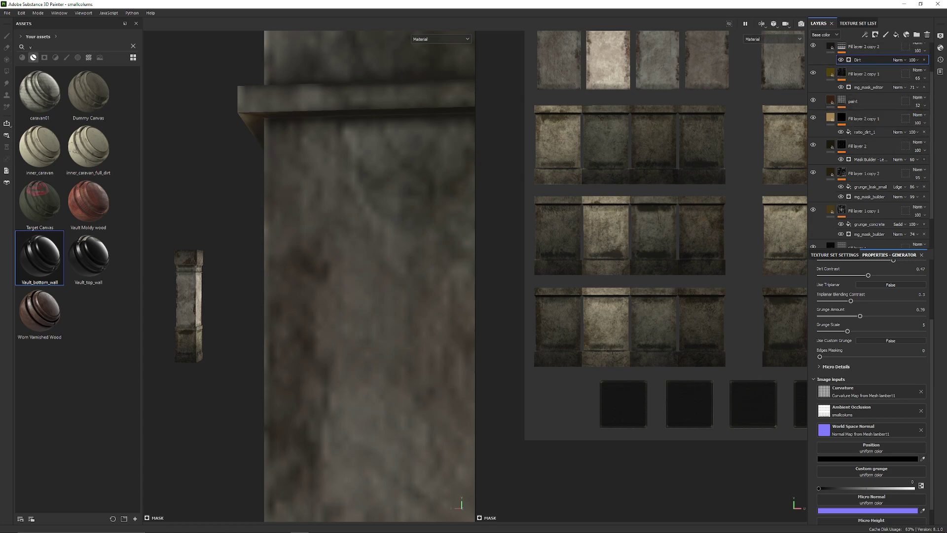
Step: Check the fill material settings of the Vault_bottom_wall layers from Fill layer 2 copy 2 down to Fill layer 1 copy 2
left_click_drag(931, 104, 932, 73)
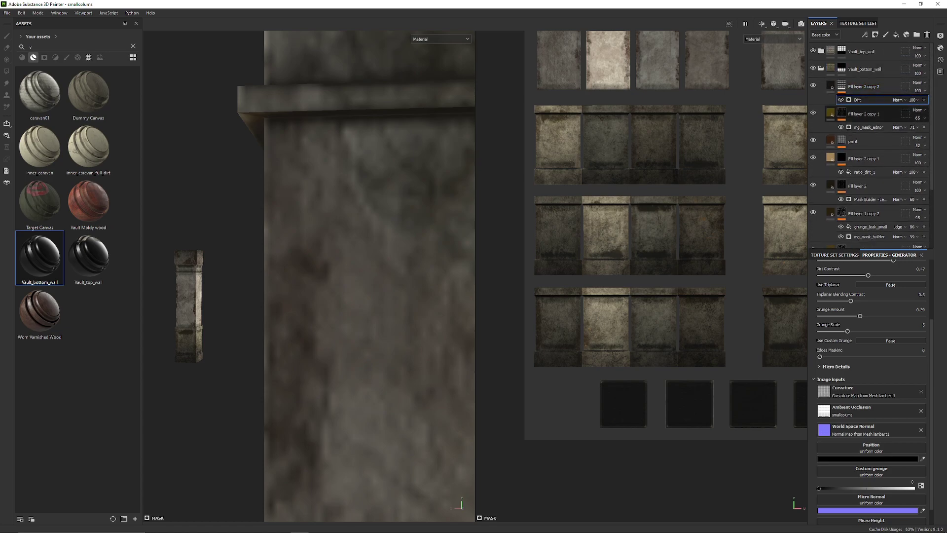
left_click(831, 86)
left_click(831, 103)
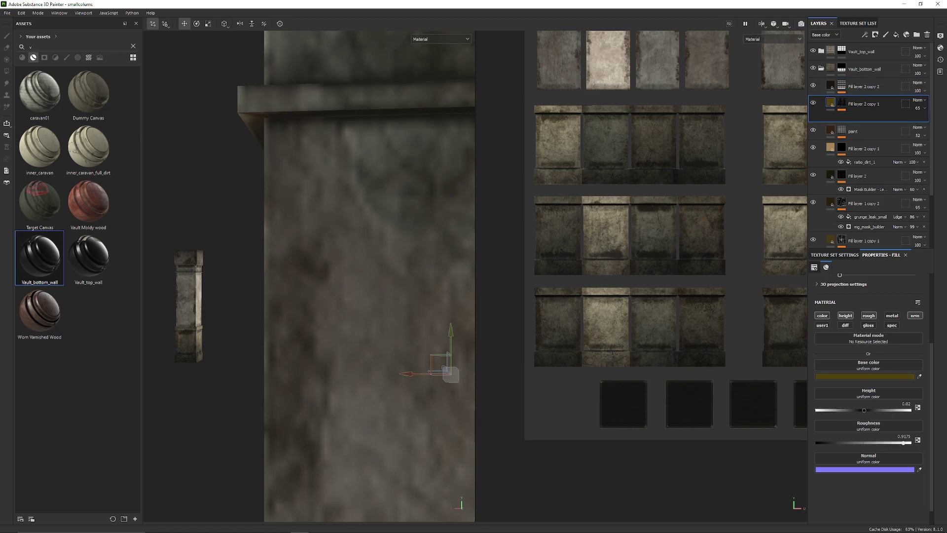
left_click(830, 137)
left_click(830, 154)
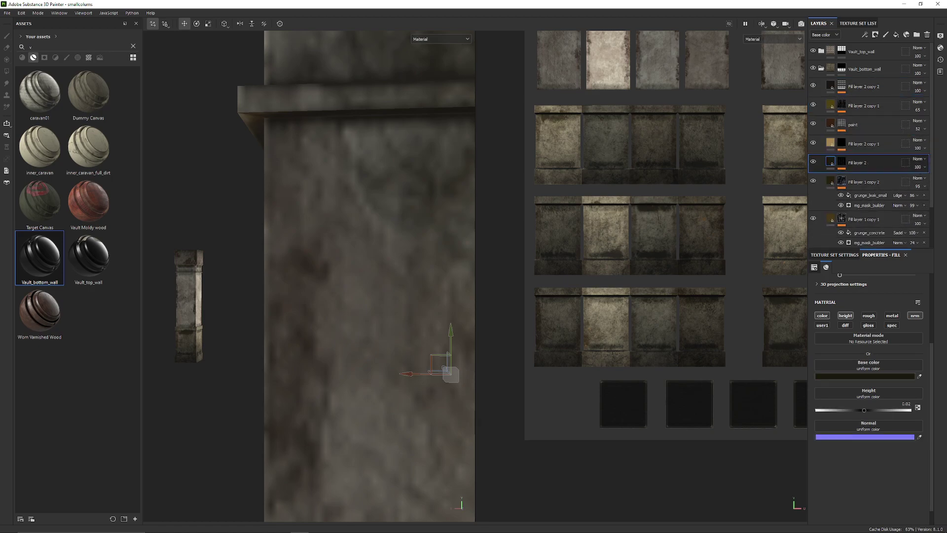
left_click(831, 172)
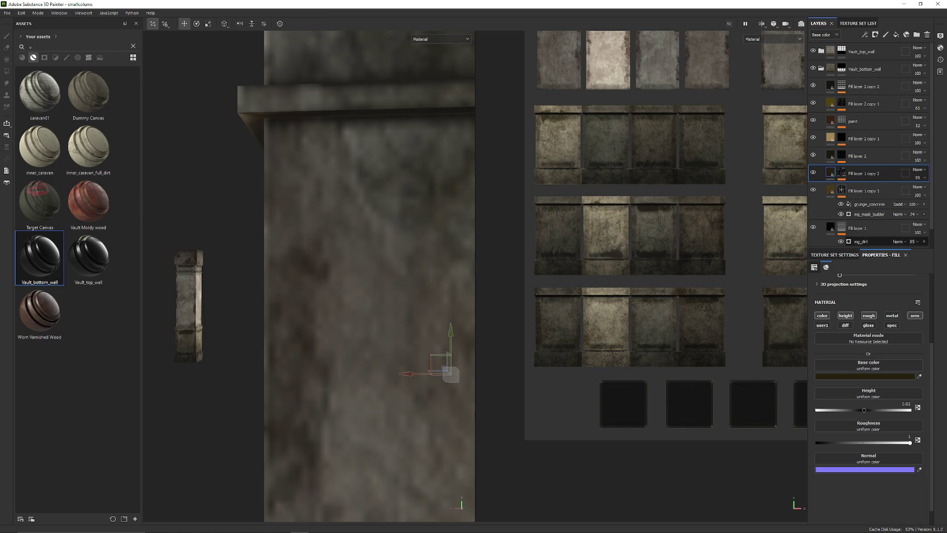
Step: On Fill layer 1's mg_dirt generator, set Dirt Level 0.66, Dirt Contrast 0.5, Grunge Amount 0.62 and Edges Masking 0, and randomize the seed
left_click(861, 242)
scroll(908, 317, "up", 2)
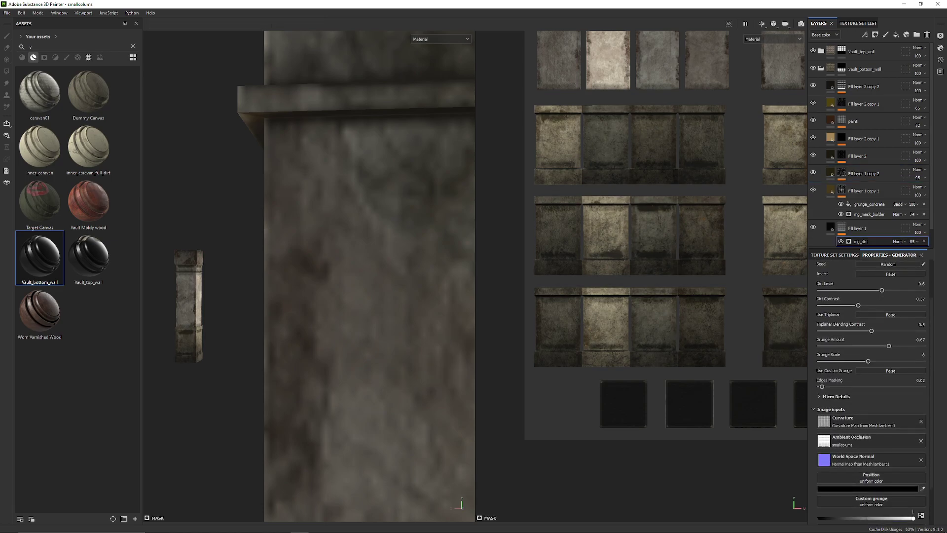
left_click_drag(882, 290, 874, 305)
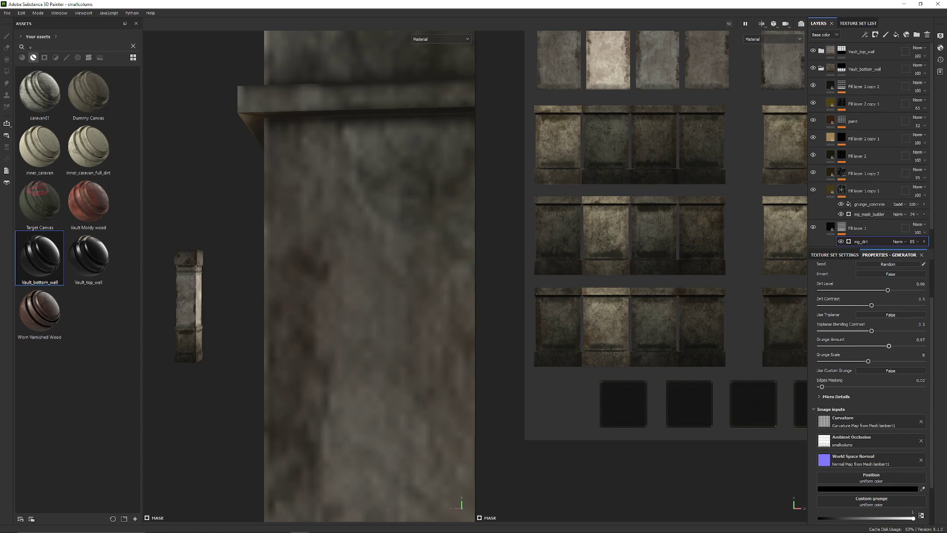
left_click_drag(888, 346, 891, 345)
mouse_move(822, 386)
left_mouse_down()
mouse_move(924, 387)
mouse_move(820, 387)
left_mouse_up()
scroll(871, 390, "up", 2)
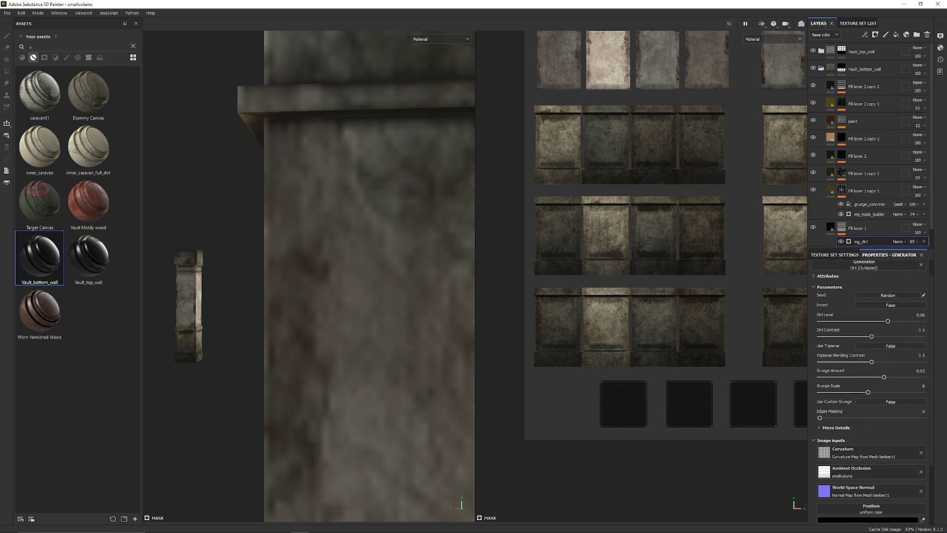
left_click_drag(931, 370, 931, 368)
left_click(887, 298)
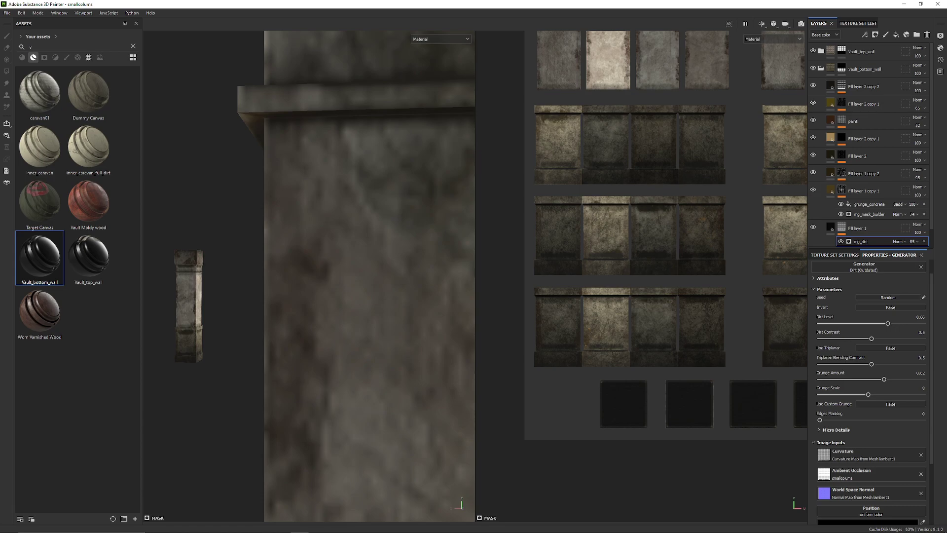
Step: Compare the look with and without Fill layer 2 copy 2, and lower the opacity of its Dirt generator
left_click(813, 85)
left_click(813, 85)
left_click(830, 85)
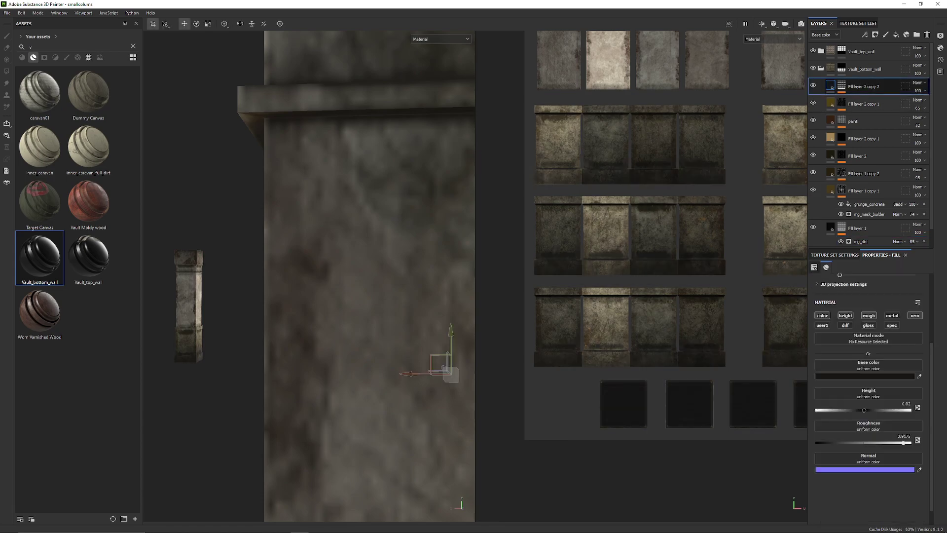
left_click(842, 86)
left_click(858, 99)
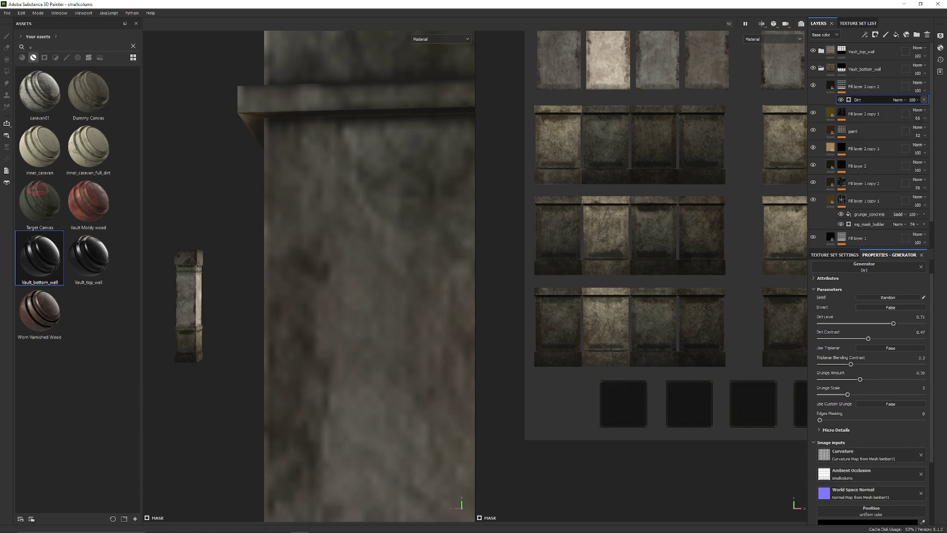
left_click(913, 99)
mouse_move(941, 113)
left_mouse_down()
mouse_move(910, 113)
mouse_move(930, 113)
left_mouse_up()
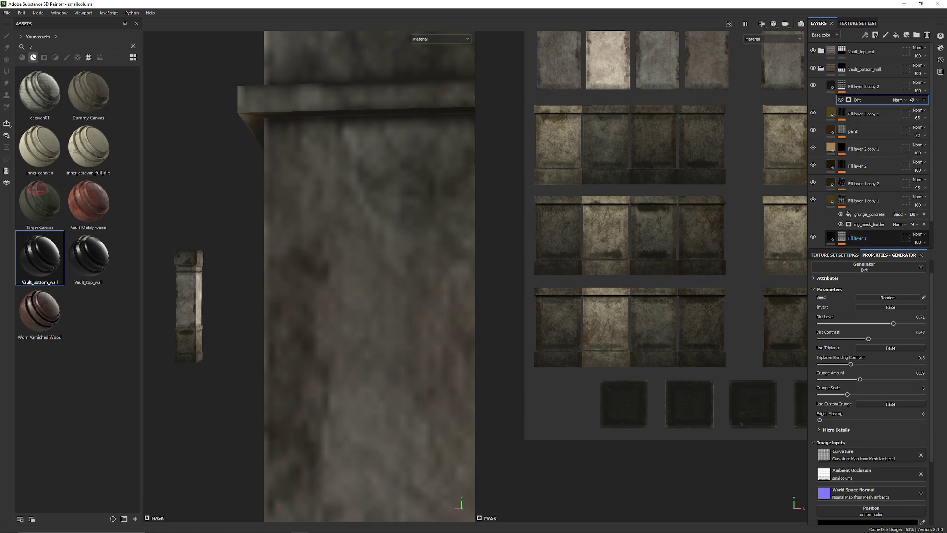
Step: Raise the Grunge Amount of Fill layer 1's mg_dirt generator to 0.71
left_click(842, 237)
left_click_drag(931, 209, 931, 236)
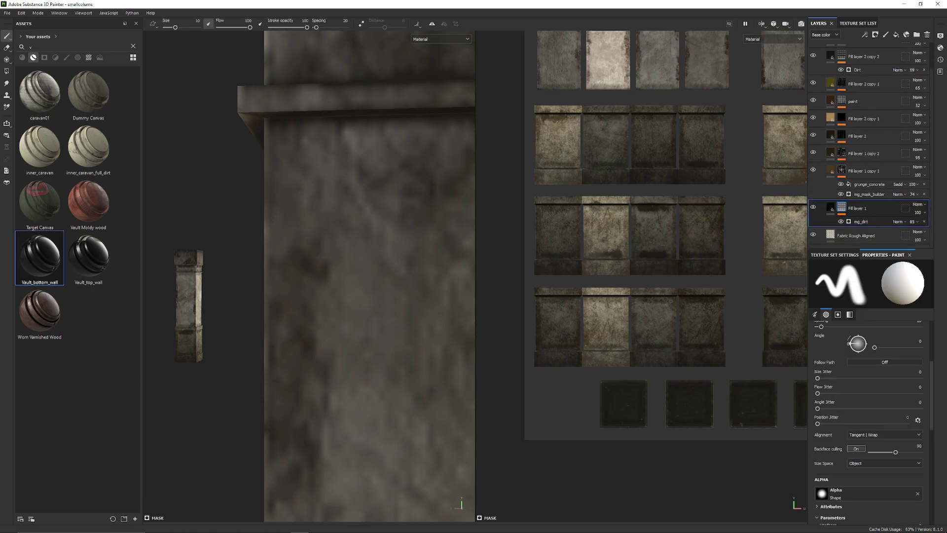
left_click(868, 221)
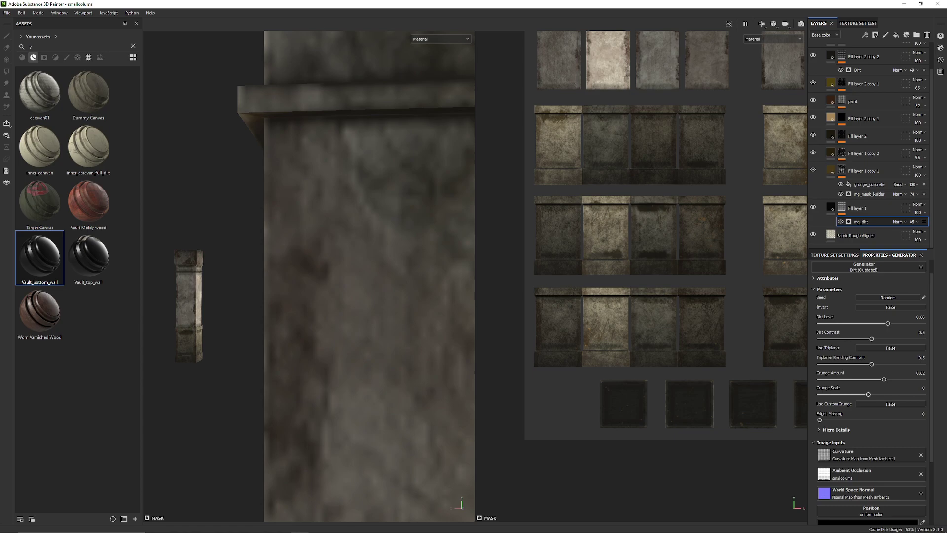
left_click_drag(885, 379, 895, 379)
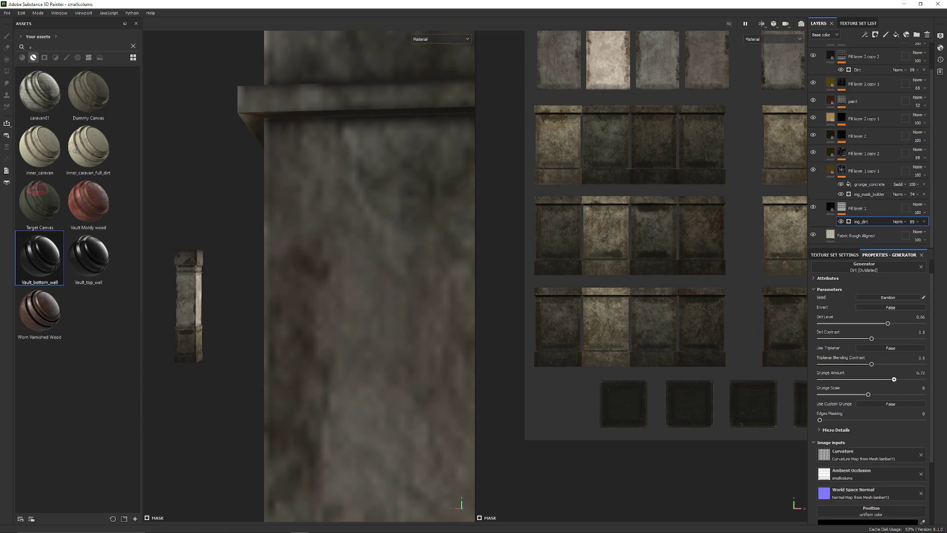
Step: Examine the textured pillars from several sides in the 3D view and review the full UV layout
mouse_move(257, 277)
left_mouse_down("alt")
mouse_move(419, 279)
mouse_move(212, 278)
mouse_move(296, 277)
left_mouse_up("alt")
middle_click_drag(296, 277, 217, 306, "alt")
right_click_drag(217, 306, 360, 305, "alt")
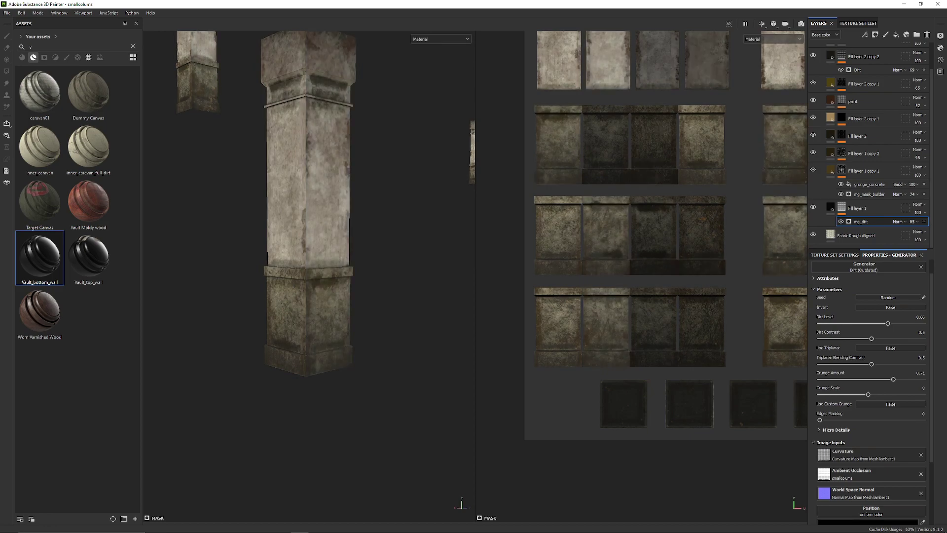
left_click_drag(385, 296, 207, 296, "alt")
left_click_drag(355, 295, 276, 296, "alt")
middle_click_drag(345, 296, 236, 296, "alt")
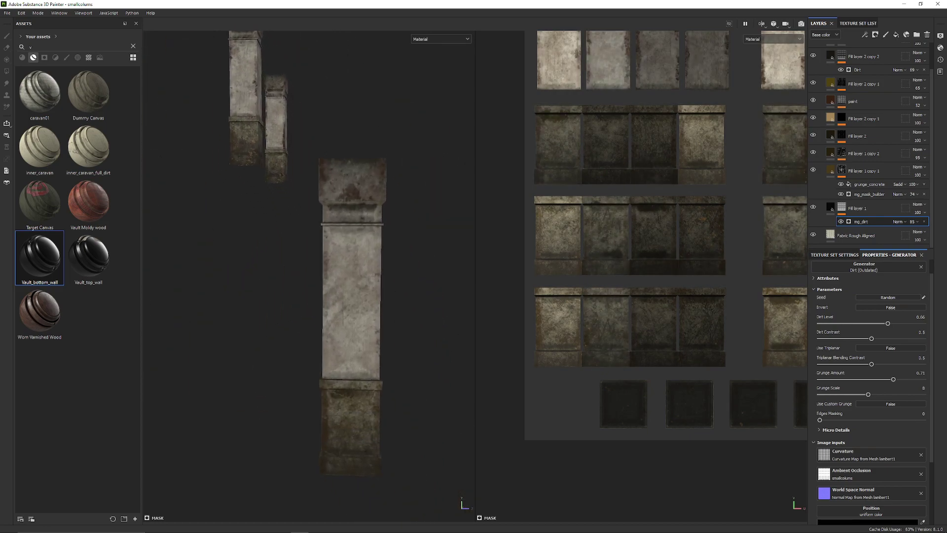
left_click_drag(237, 296, 207, 296, "alt")
left_click_drag(385, 295, 207, 296, "alt")
left_click_drag(296, 296, 237, 296, "alt")
scroll(599, 324, "down", 4)
middle_click_drag(598, 324, 515, 435, "alt")
Step: Save the small columns project
left_click(6, 13)
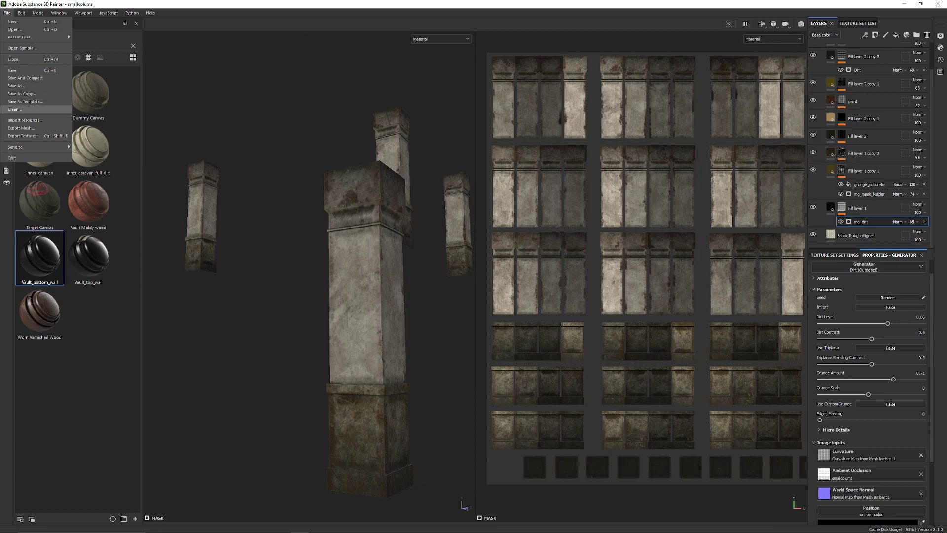
left_click(20, 70)
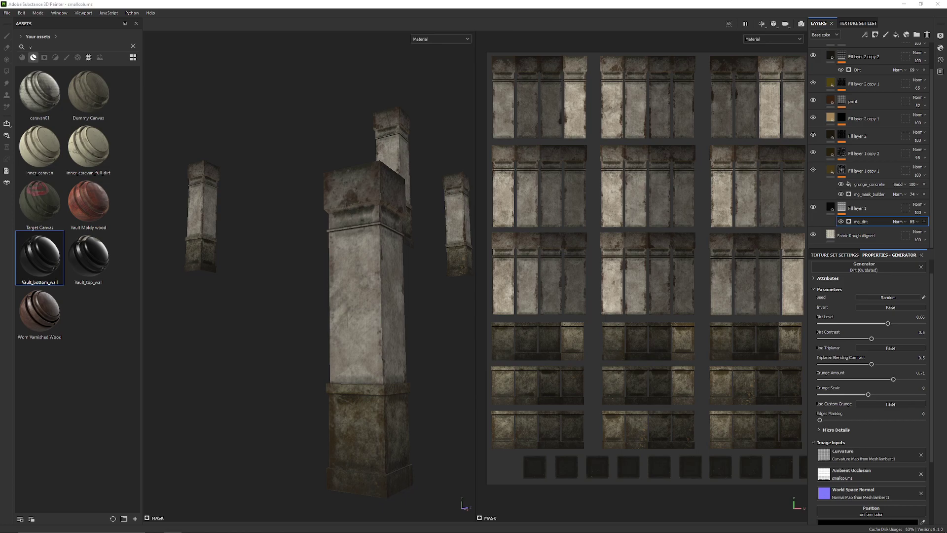
right_click_drag(675, 296, 649, 298, "alt")
middle_click_drag(649, 299, 620, 278, "alt")
left_click(7, 13)
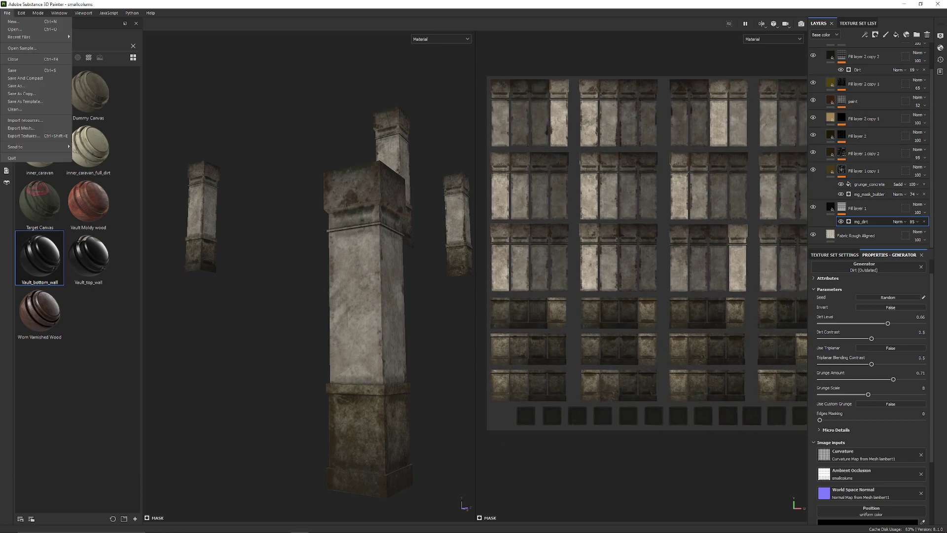
left_click(12, 70)
Step: Start a texture export and set its output directory to the smallcolums folder inside Vault's new textures folder
left_click(7, 12)
left_click(23, 135)
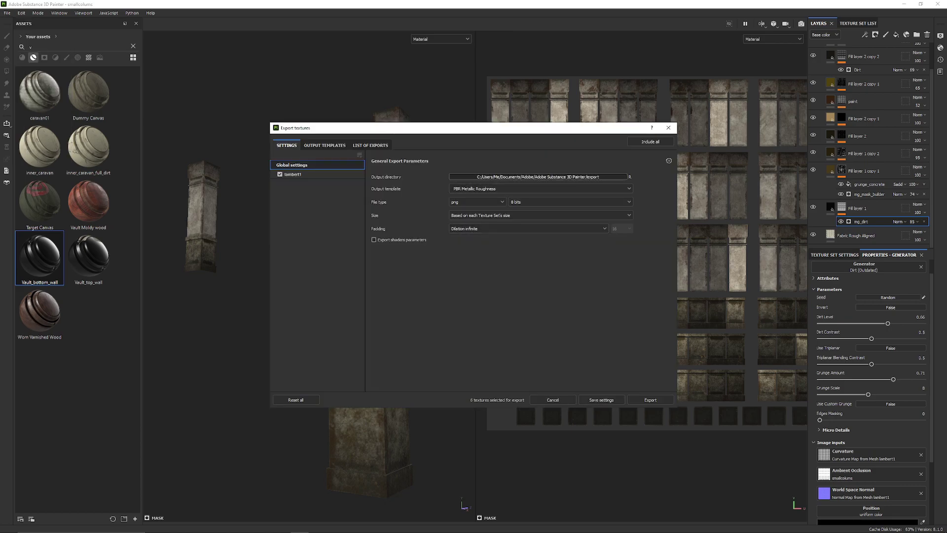
left_click(538, 177)
left_click(301, 301)
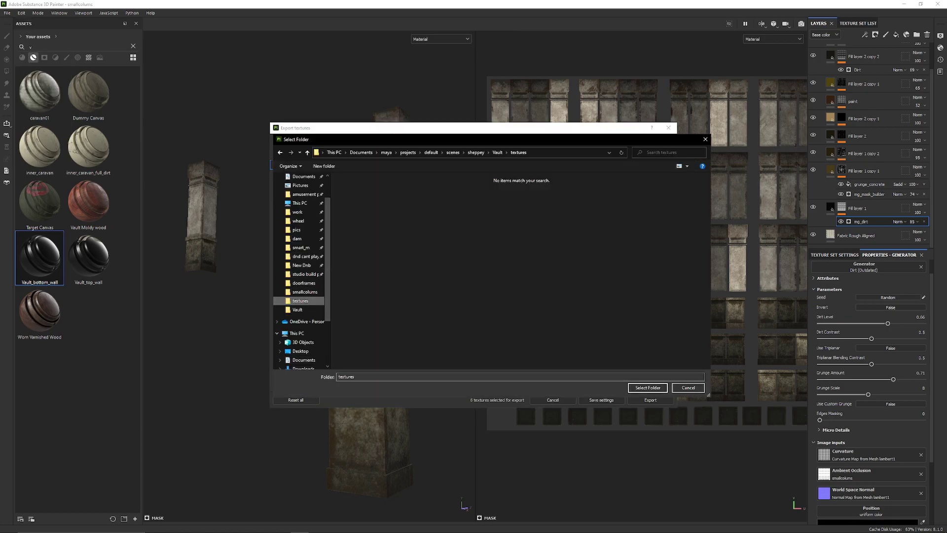
left_click(497, 152)
double_click(356, 195)
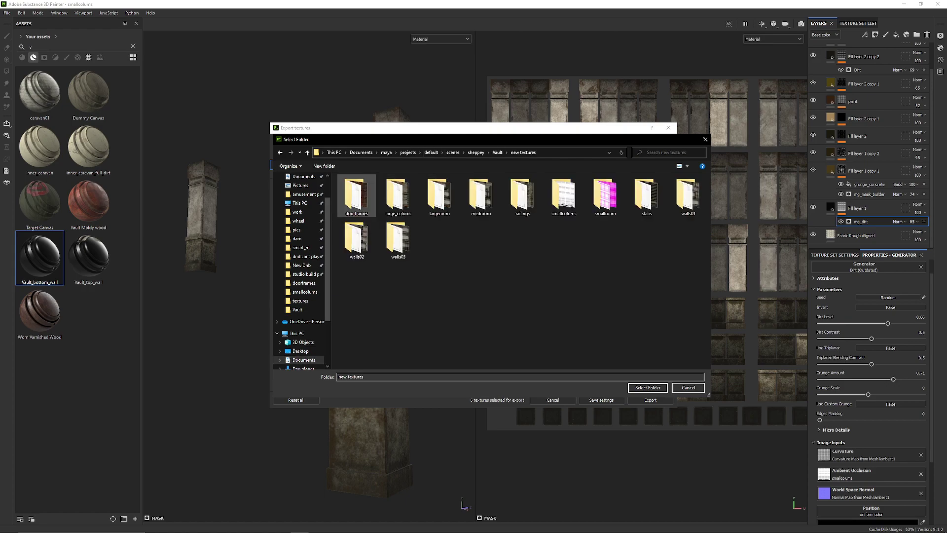
double_click(563, 194)
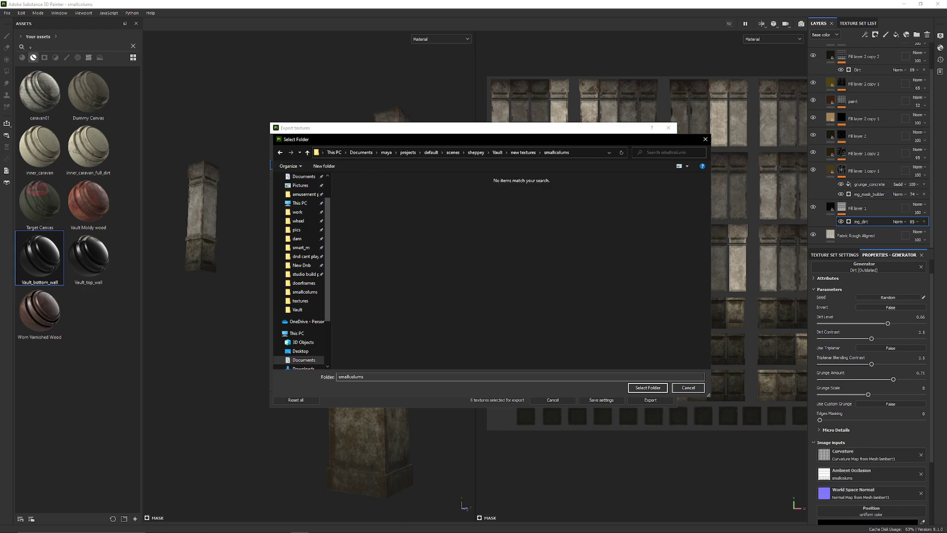
left_click(648, 388)
Step: Export the textures with the Arma 3 Super (MetRough) output template and close the export window
left_click(541, 188)
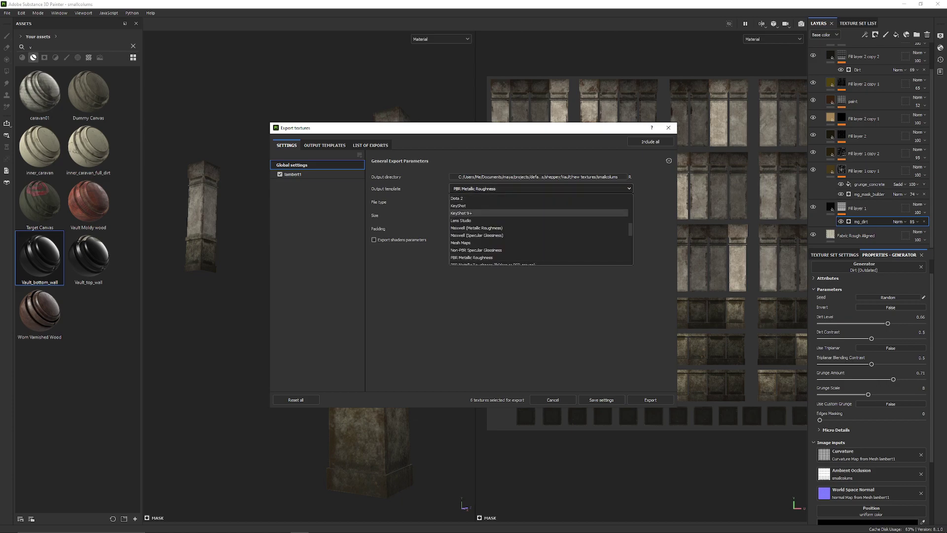
scroll(476, 213, "up", 4)
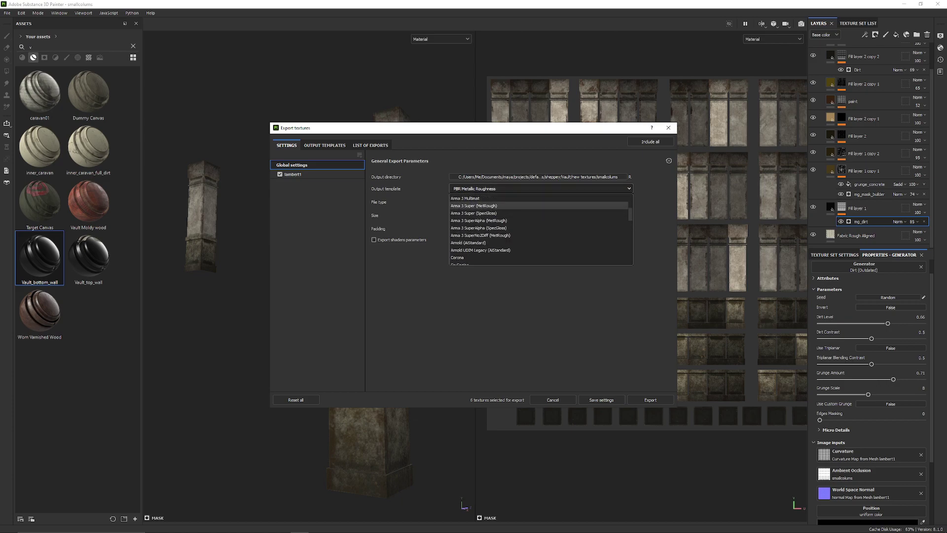
left_click(476, 204)
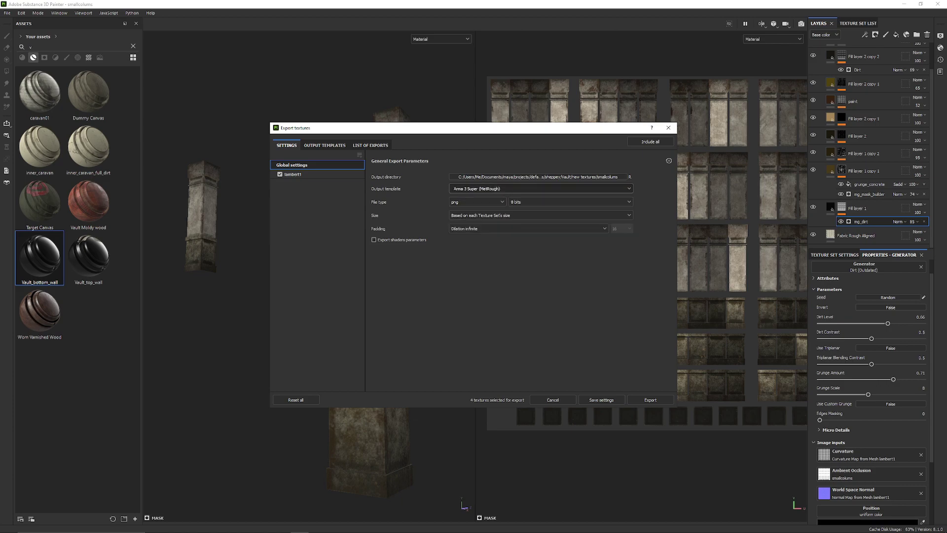
left_click(650, 399)
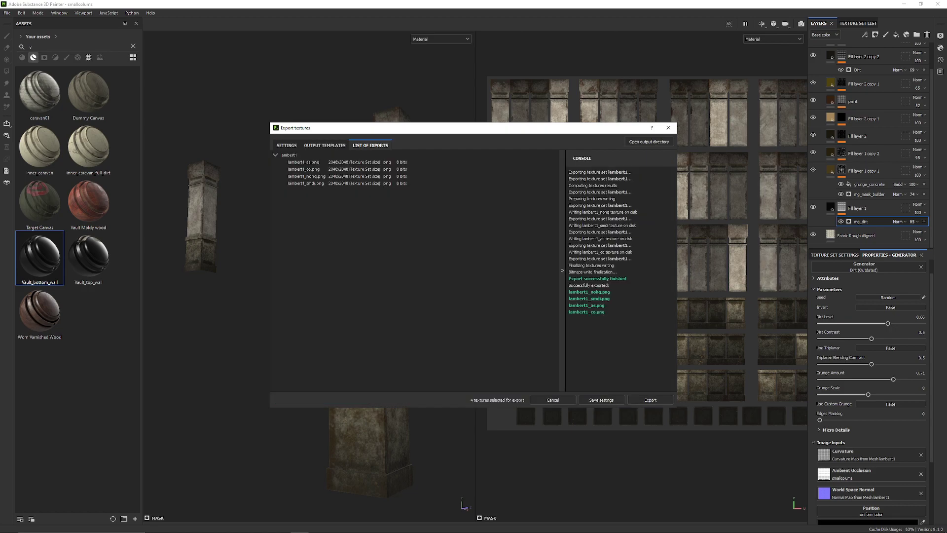
left_click(668, 127)
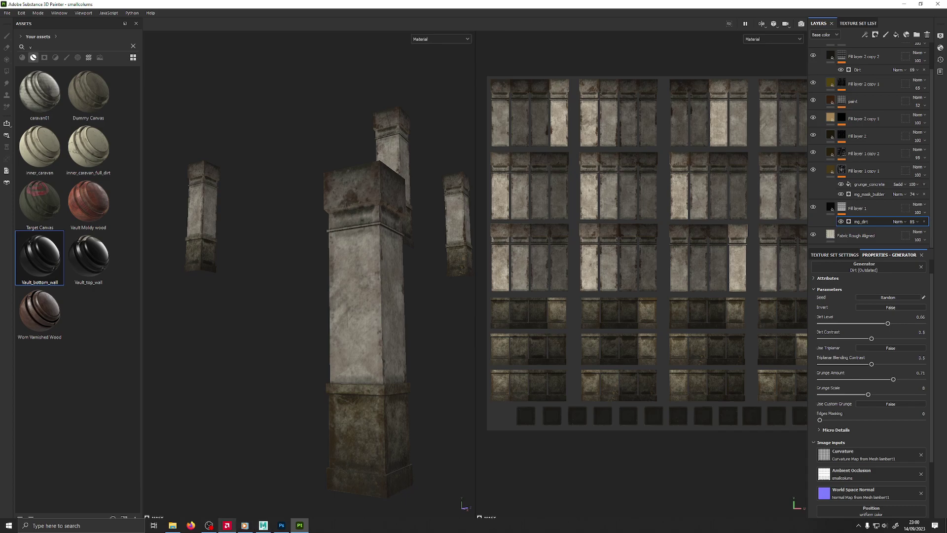
Step: Switch to Photoshop and open the exported lambert1_co.png and the ambient occlusion map smallcolums.png
mouse_move(227, 525)
left_click(282, 525)
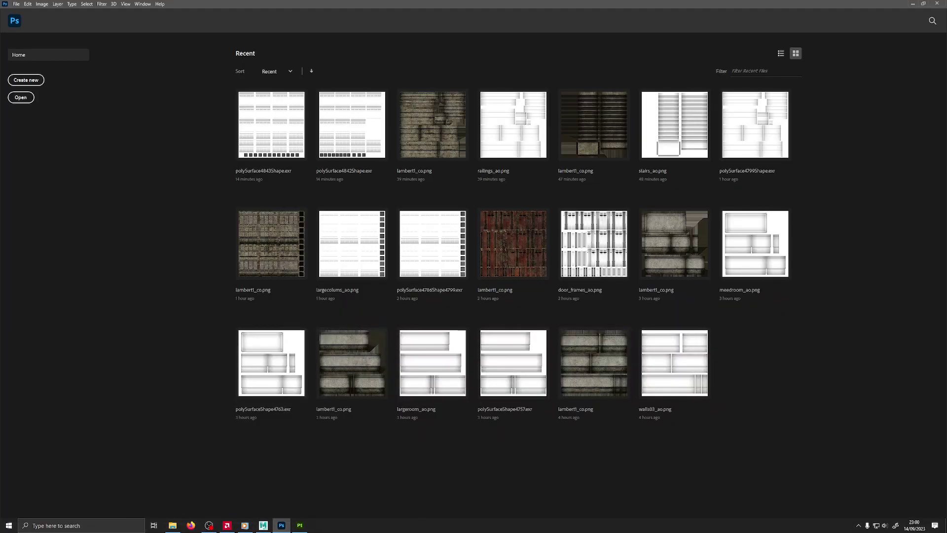
left_click_drag(946, 60, 544, 31)
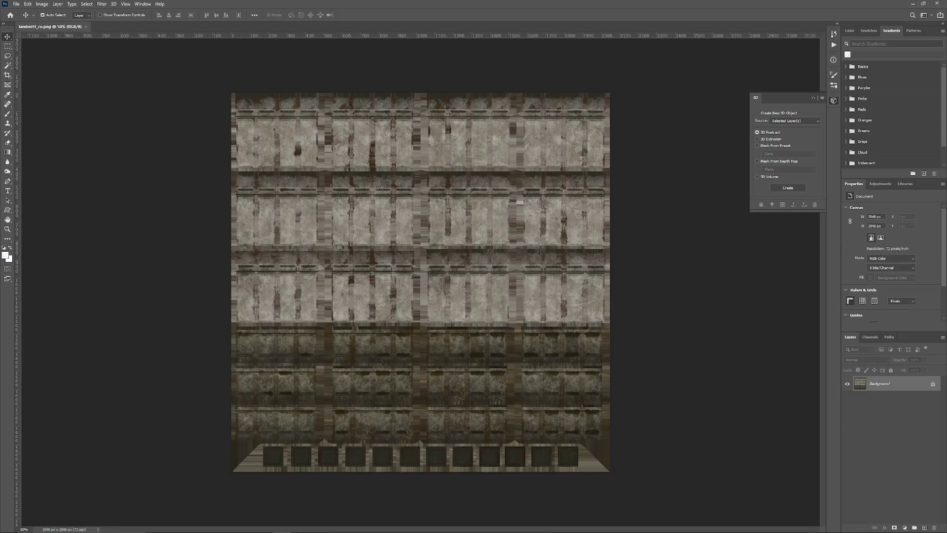
left_click_drag(946, 49, 467, 26)
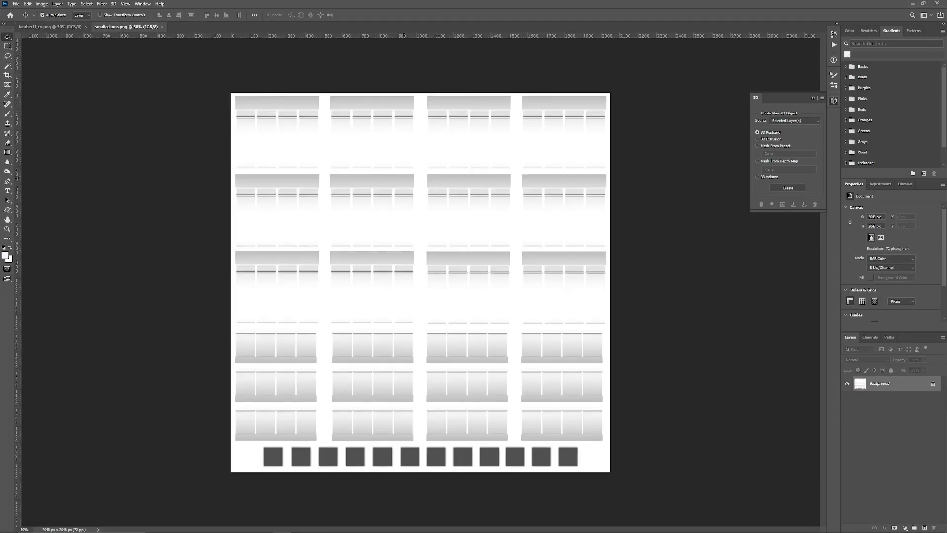
Step: Copy the whole ambient occlusion map into lambert1_co.png as a new layer and set its blend mode to Multiply
key("ctrl+a")
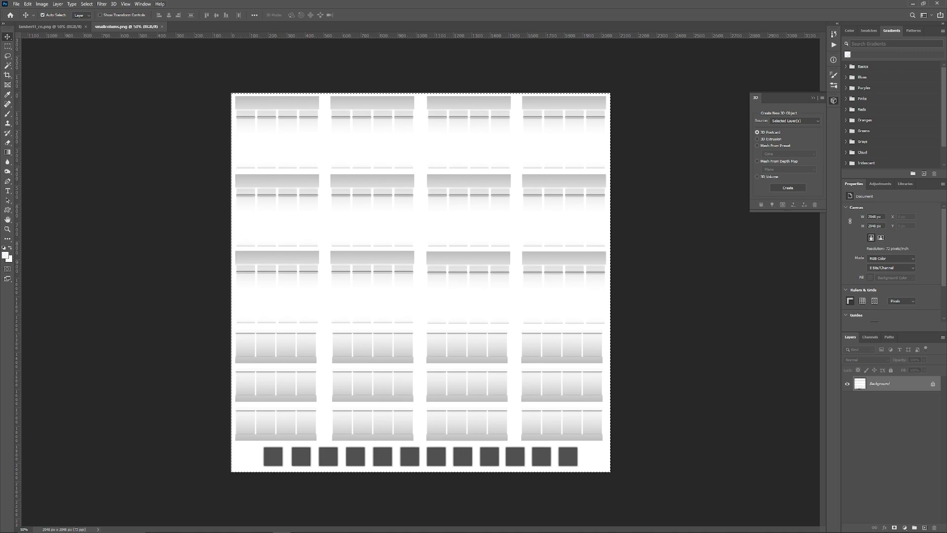
key("ctrl+Tab")
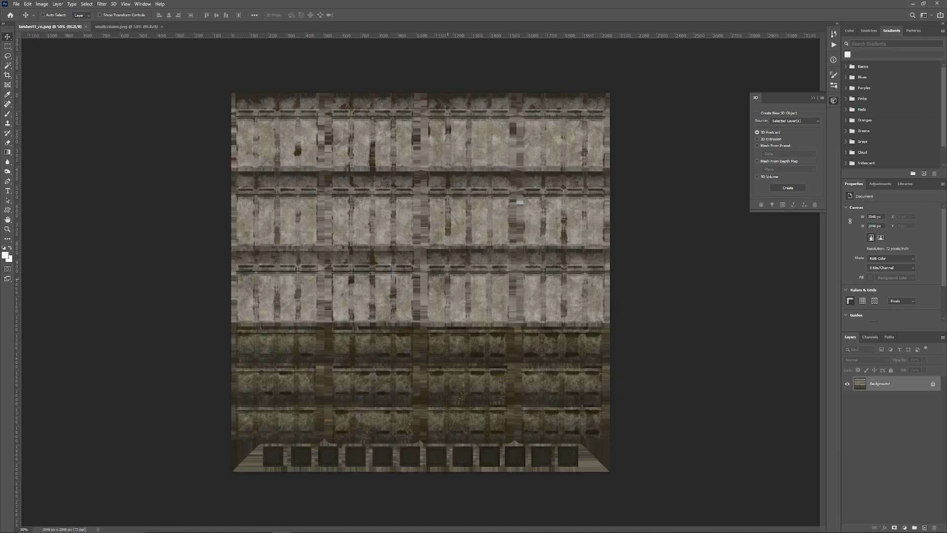
key("ctrl+v")
left_click(865, 359)
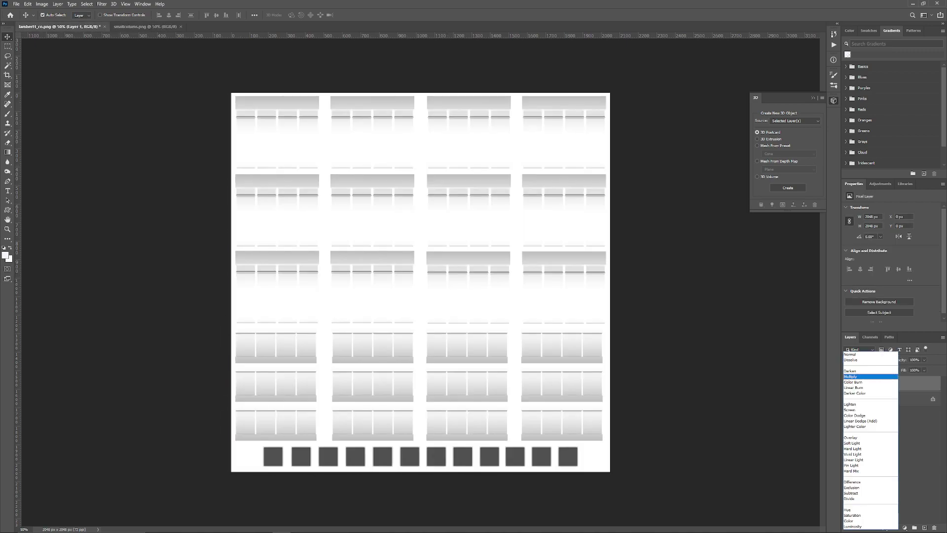
left_click(868, 376)
Step: Merge the occlusion layer with the Background and save lambert1_co.png
left_click(887, 399, "ctrl")
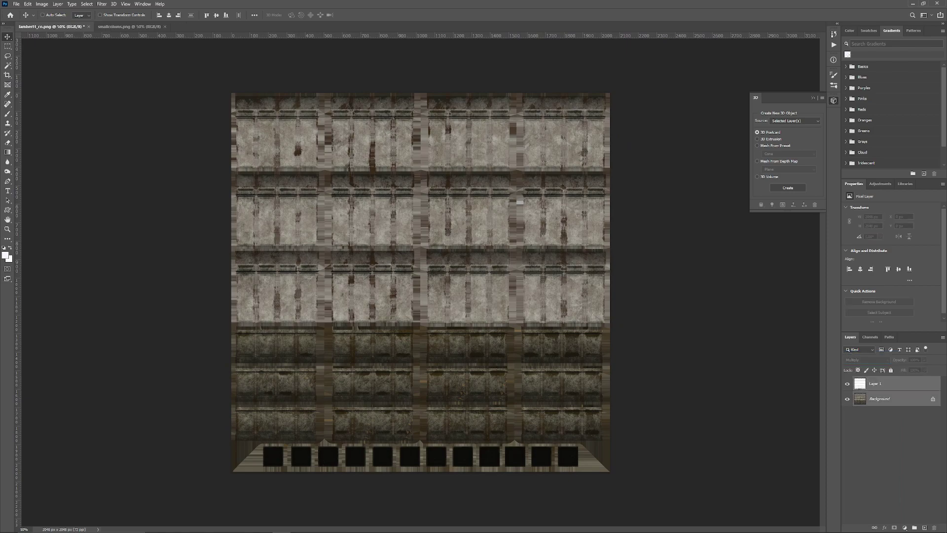
right_click(878, 398)
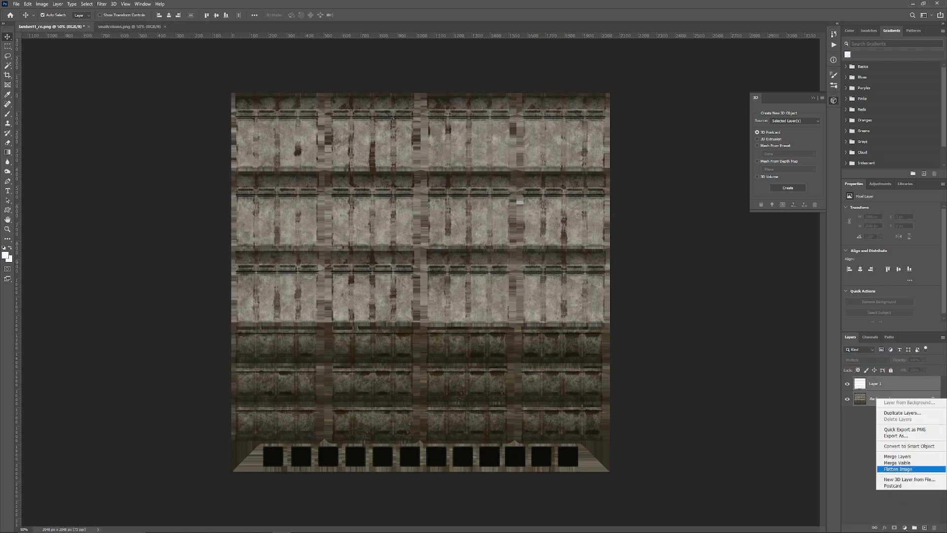
left_click(902, 463)
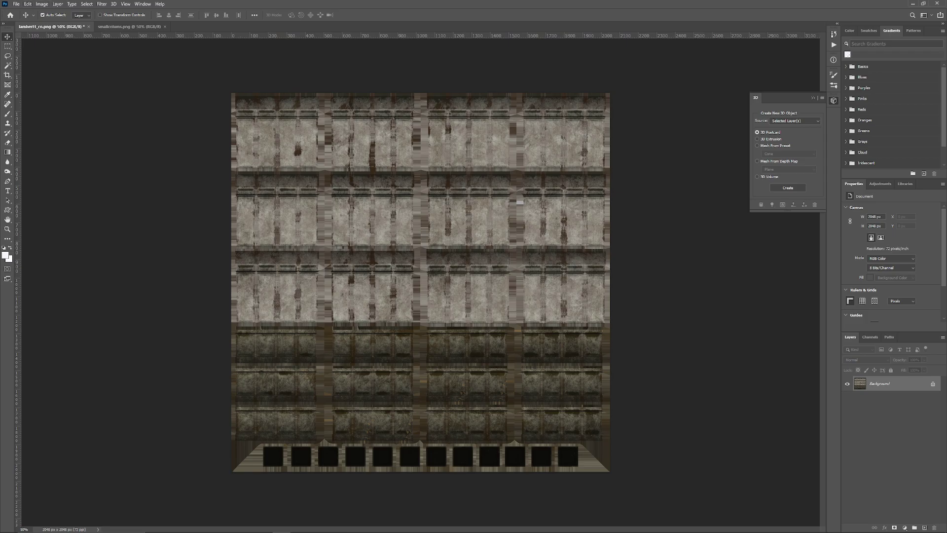
left_click(16, 4)
left_click(30, 85)
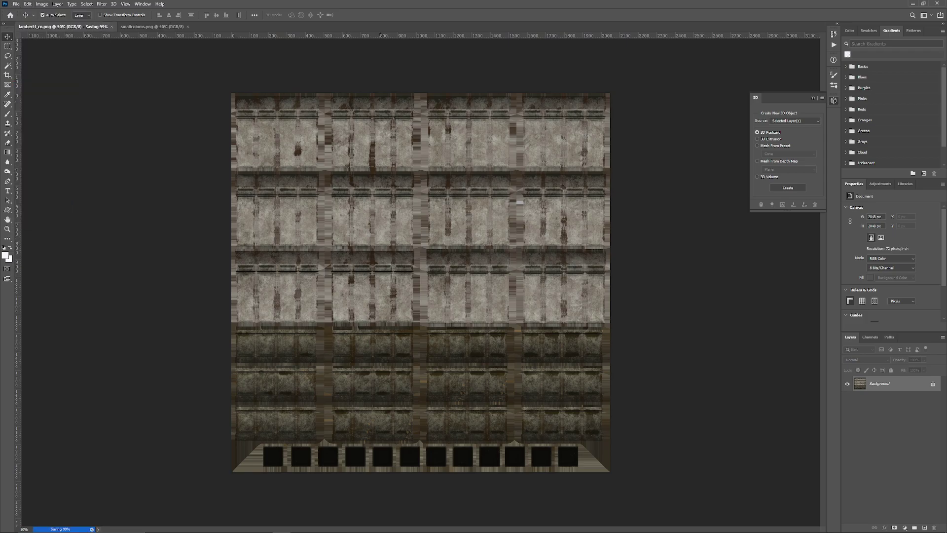
Step: Examine the darker lower pillar sections of lambert1_co.png up close, and close both open images
key("ctrl+plus")
key("ctrl+plus")
key("ctrl+plus")
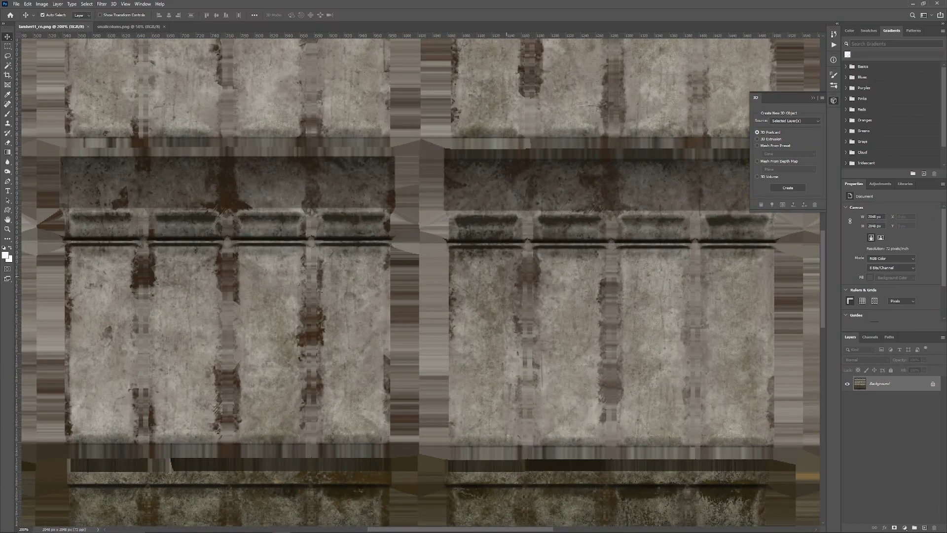
left_click_drag(495, 395, 585, 353)
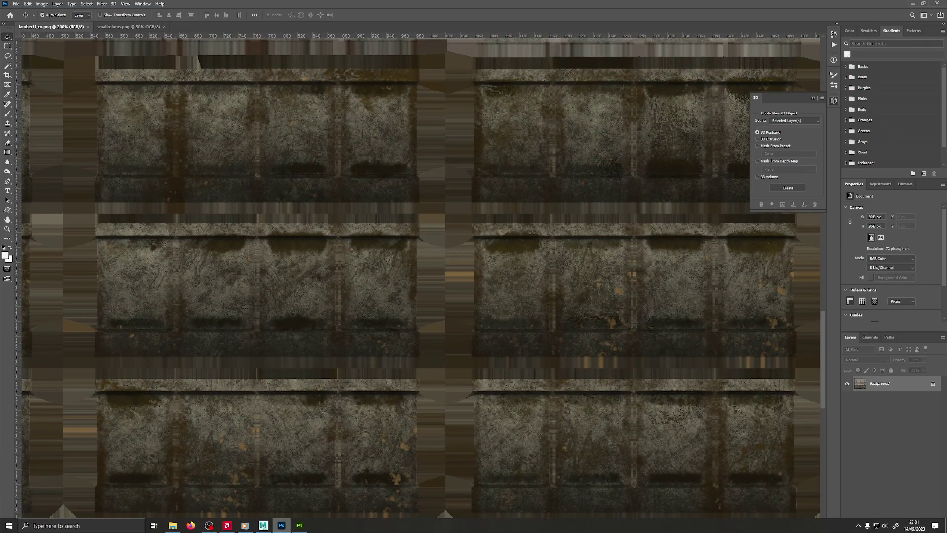
mouse_move(299, 525)
left_click(164, 26)
left_click(88, 27)
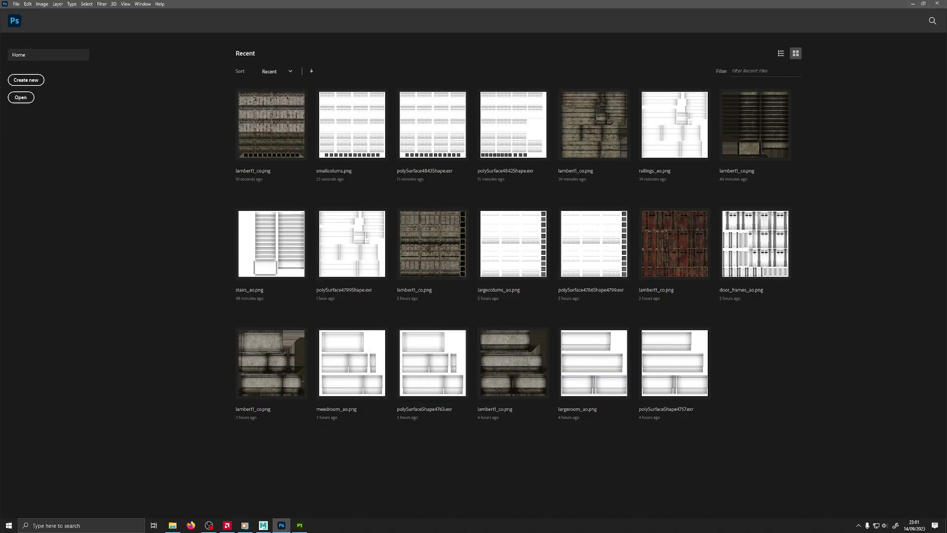
Step: Switch to Substance 3D Painter and give the fill layer directly above Fill layer 1 in Vault_bottom_wall a muted dark brown base color
left_click(299, 525)
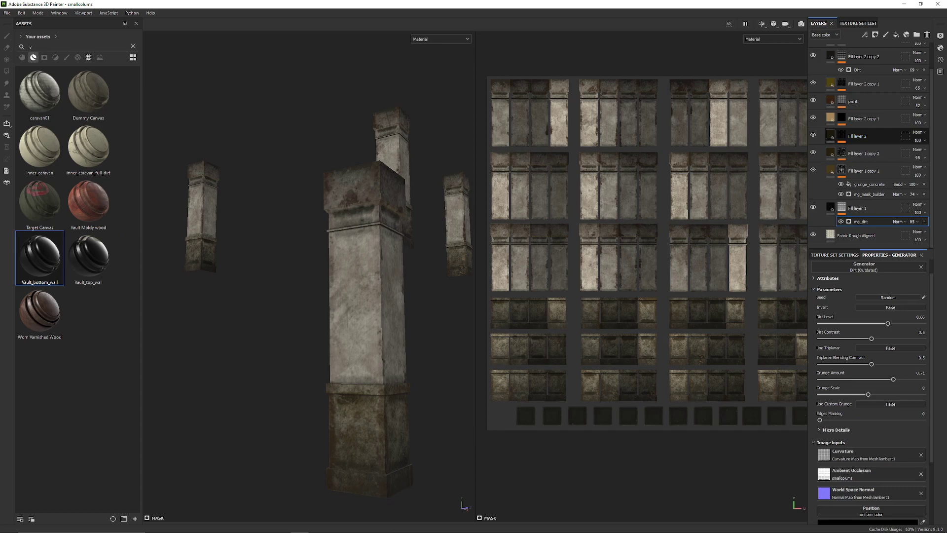
scroll(604, 227, "up", 5)
scroll(641, 277, "up", 5)
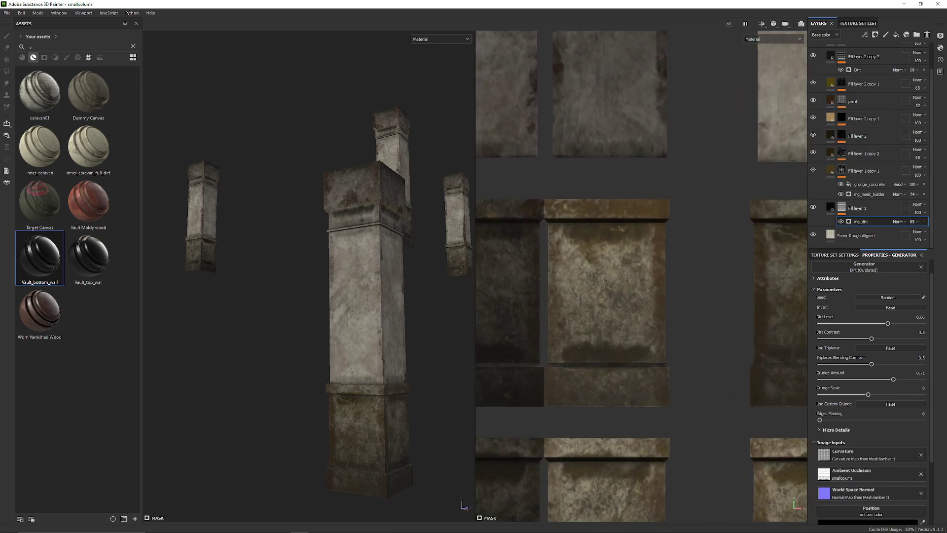
mouse_move(641, 277)
right_mouse_down("shift")
mouse_move(701, 276)
mouse_move(641, 276)
mouse_move(686, 276)
mouse_move(656, 276)
right_mouse_up("shift")
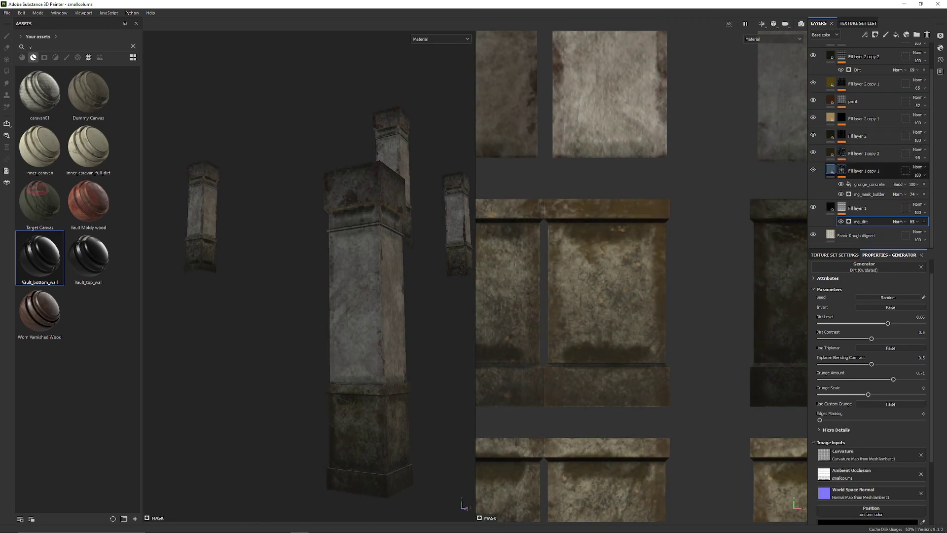
left_click(831, 169)
left_click(865, 376)
left_click_drag(803, 389, 777, 395)
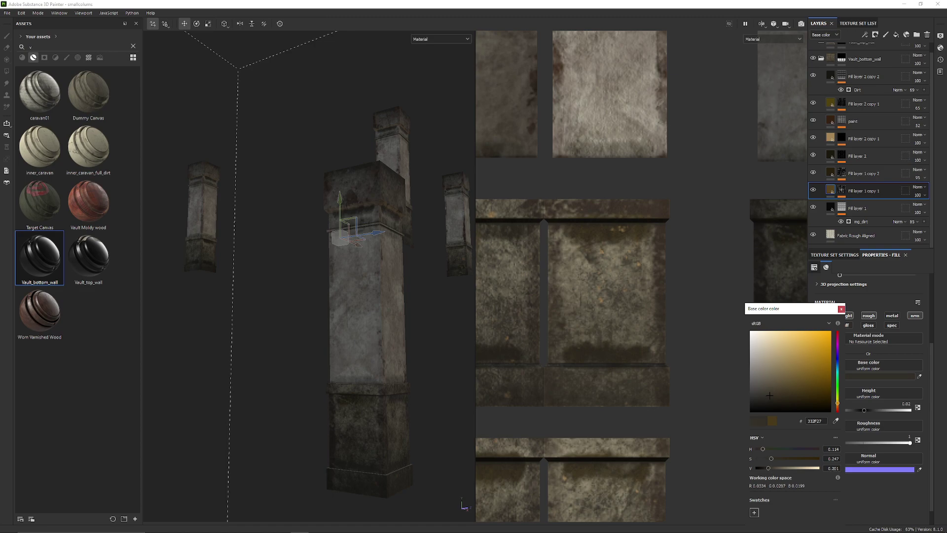
left_click_drag(769, 395, 770, 395)
right_click_drag(493, 321, 355, 320, "shift")
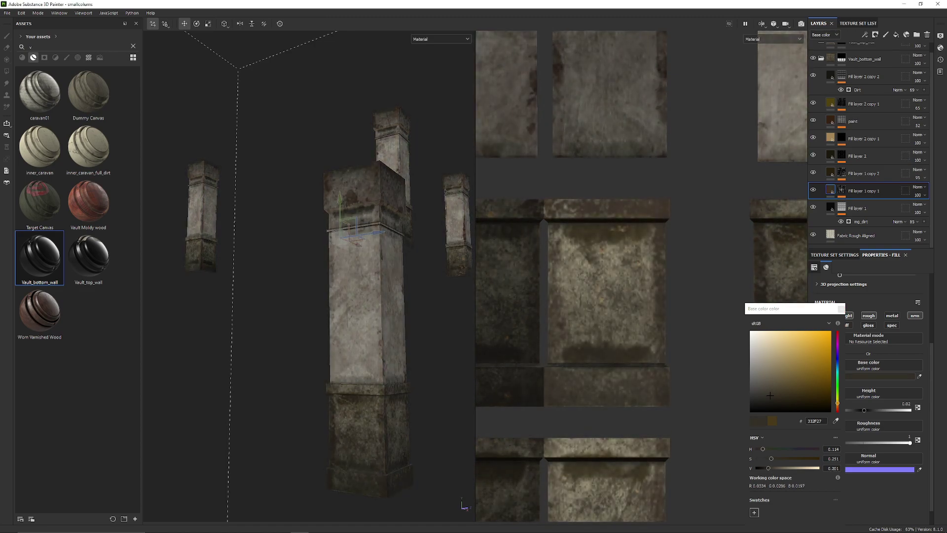
left_click(778, 392)
left_click(841, 309)
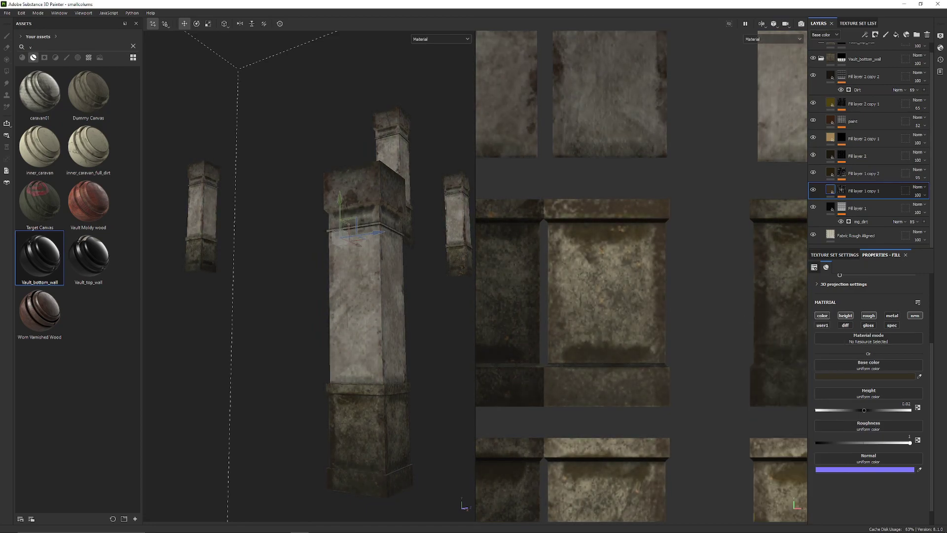
Step: Save the project, re-export the textures with the existing Arma 3 Super (MetRough) settings, and close the export window
left_click(7, 13)
left_click(17, 70)
left_click(7, 12)
left_click(23, 136)
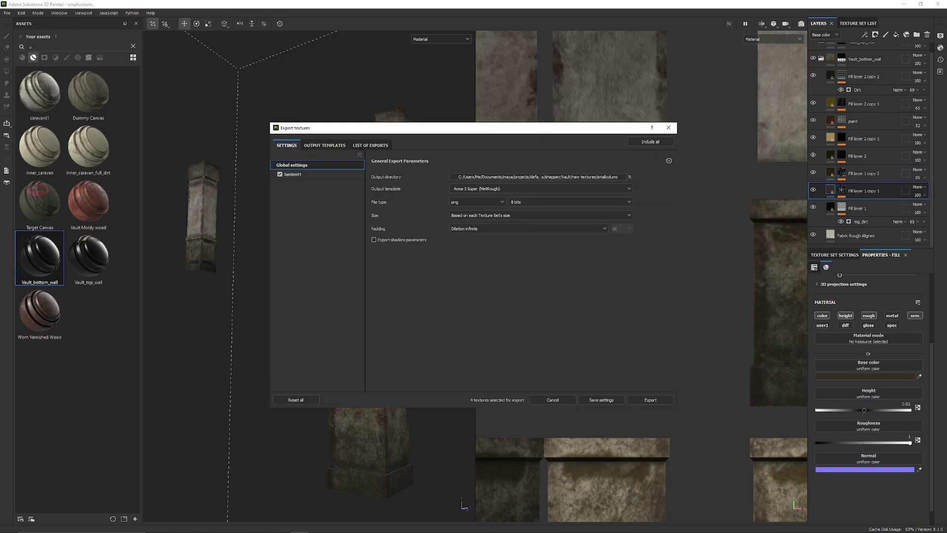
left_click(650, 400)
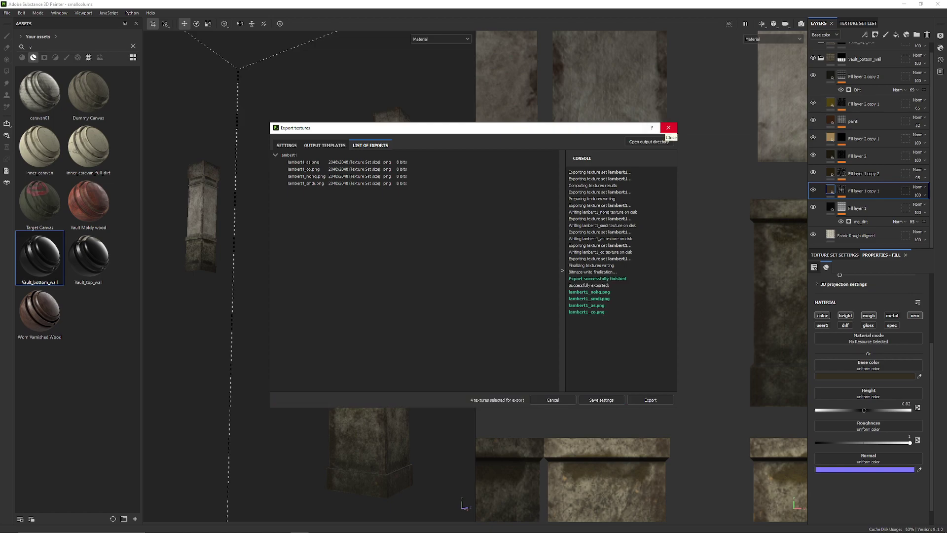
left_click(669, 128)
Step: Switch to Photoshop and open the re-exported lambert1_co.png
left_click(282, 525)
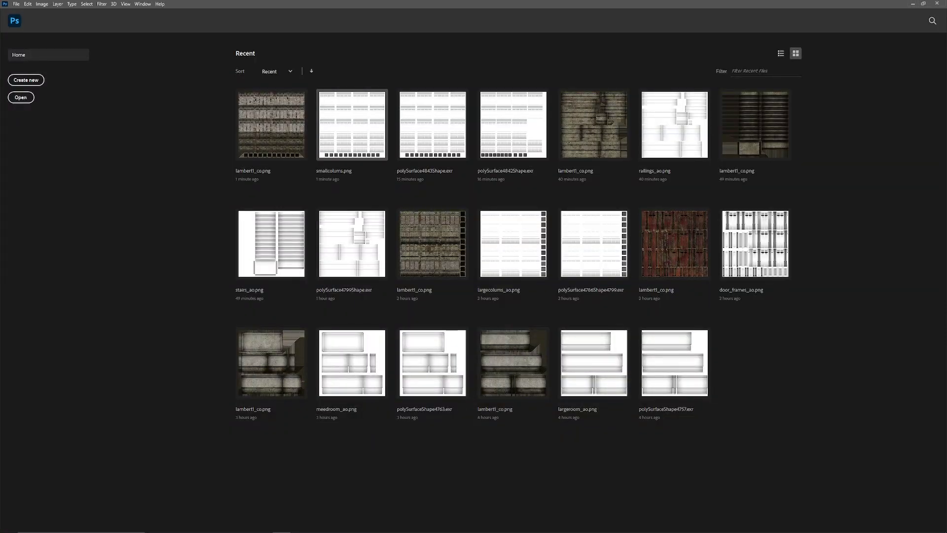
left_click_drag(867, 1, 512, 23)
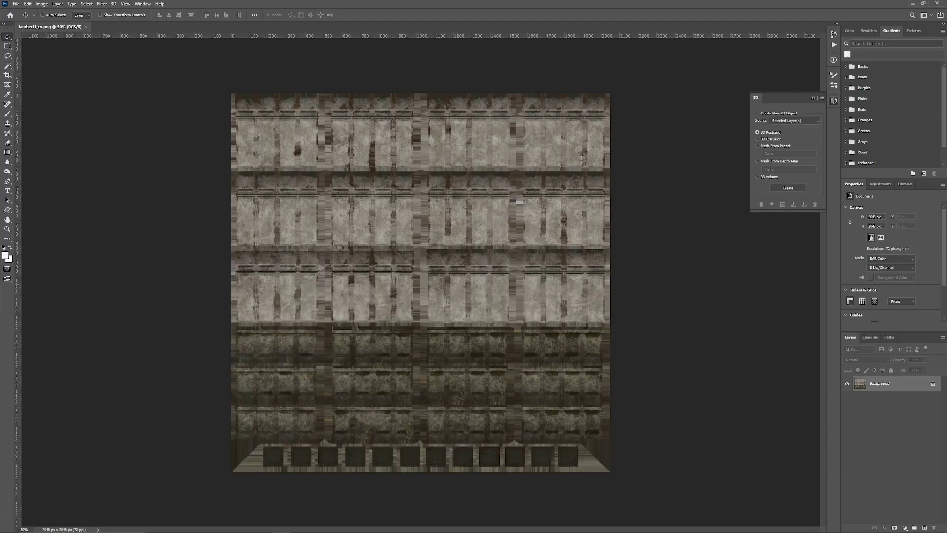
Step: Examine the wall coloring on the upper and lower pillar sections of the re-exported texture up close
key("ctrl+plus")
key("ctrl+plus")
key("ctrl+plus")
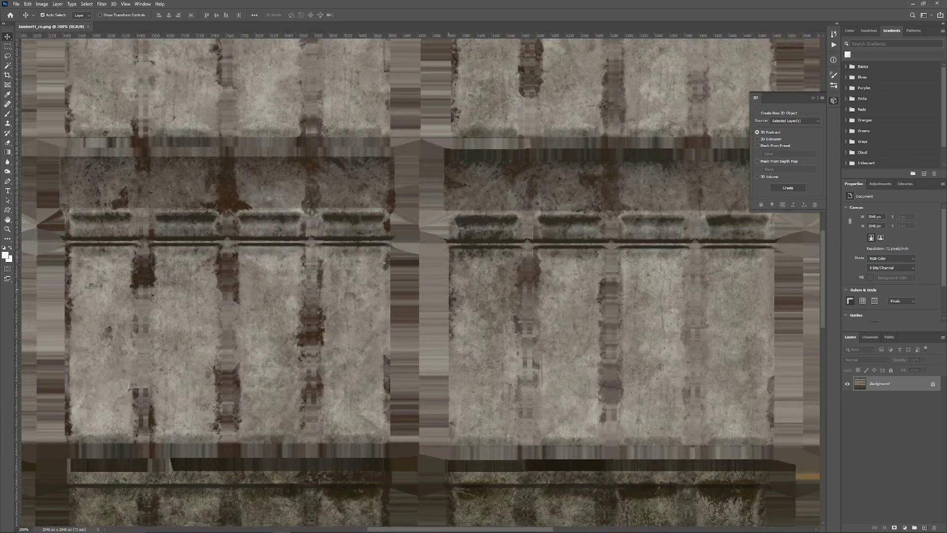
left_click_drag(448, 290, 557, 84)
left_click_drag(665, 342, 410, 255)
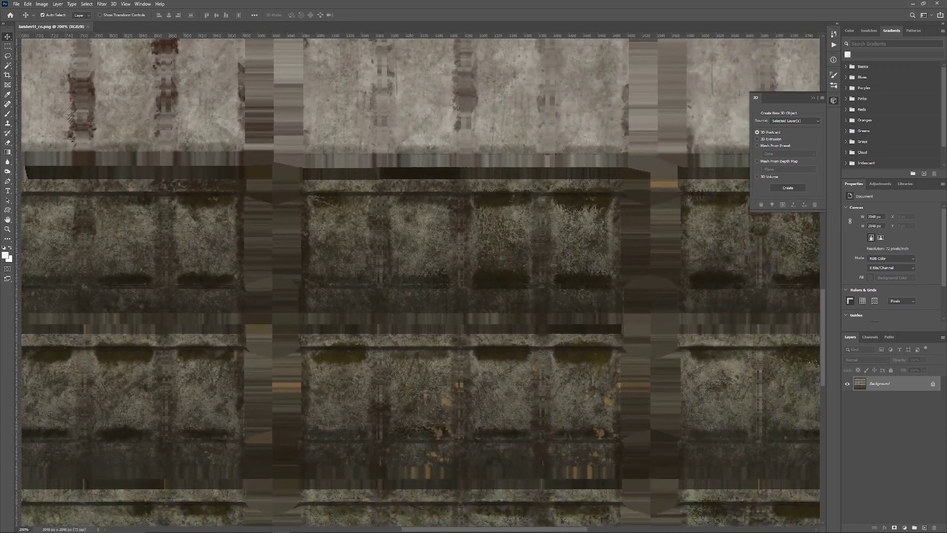
left_click_drag(488, 377, 453, 315)
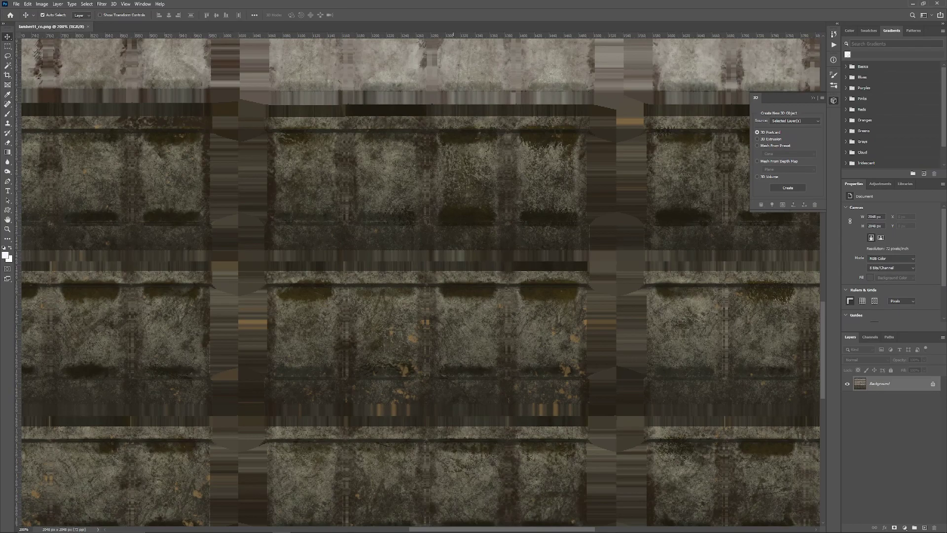
left_click_drag(447, 162, 431, 417)
left_click_drag(408, 241, 505, 257)
key("ctrl+minus")
key("ctrl+minus")
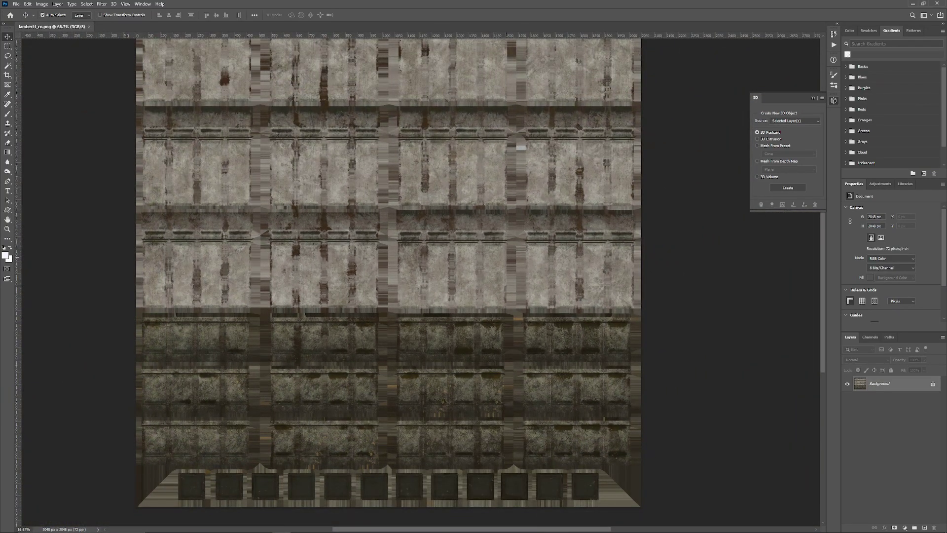
scroll(506, 305, "down", 1, "alt")
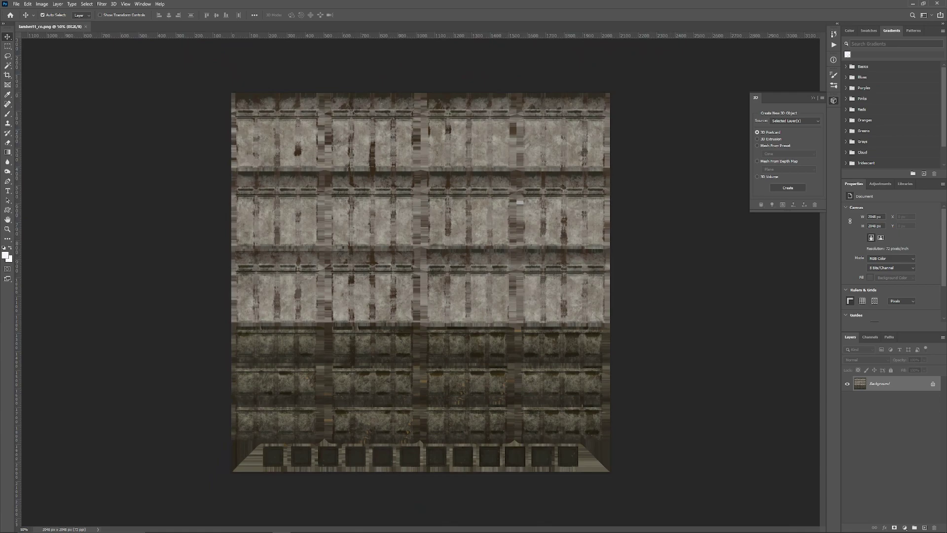
Step: Open smallcolums.png, copy it whole onto lambert1_co.png as a Multiply layer, and compare the texture with and without it
left_click_drag(501, 0, 497, 25)
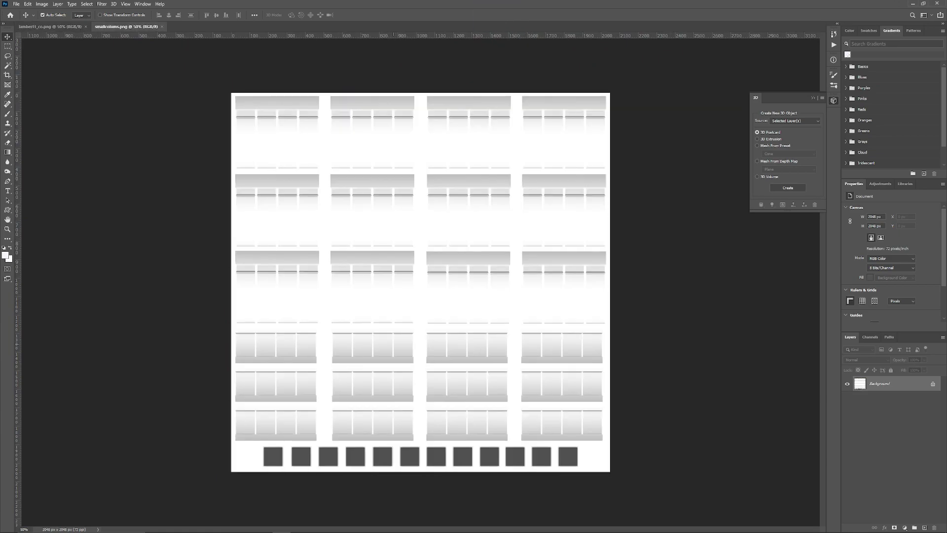
key("ctrl+a")
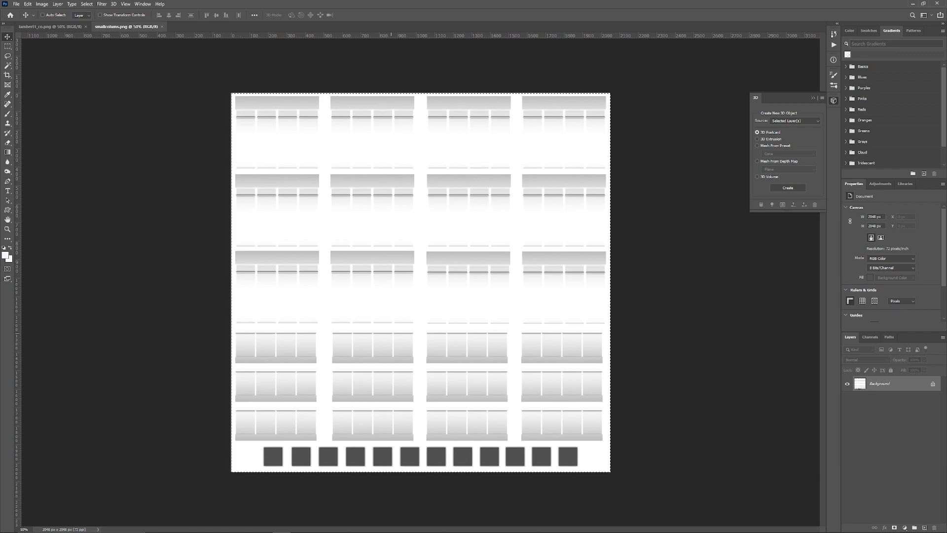
key("ctrl+Tab")
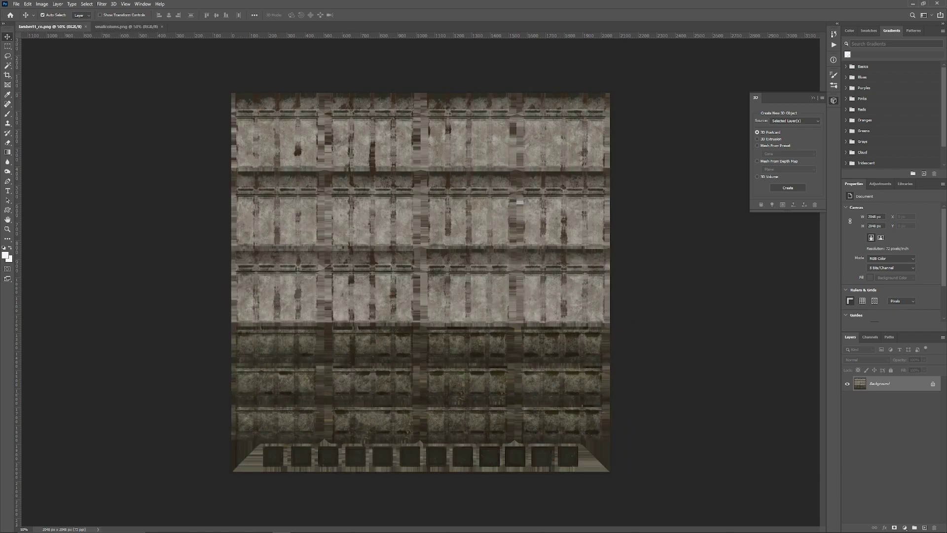
key("ctrl+v")
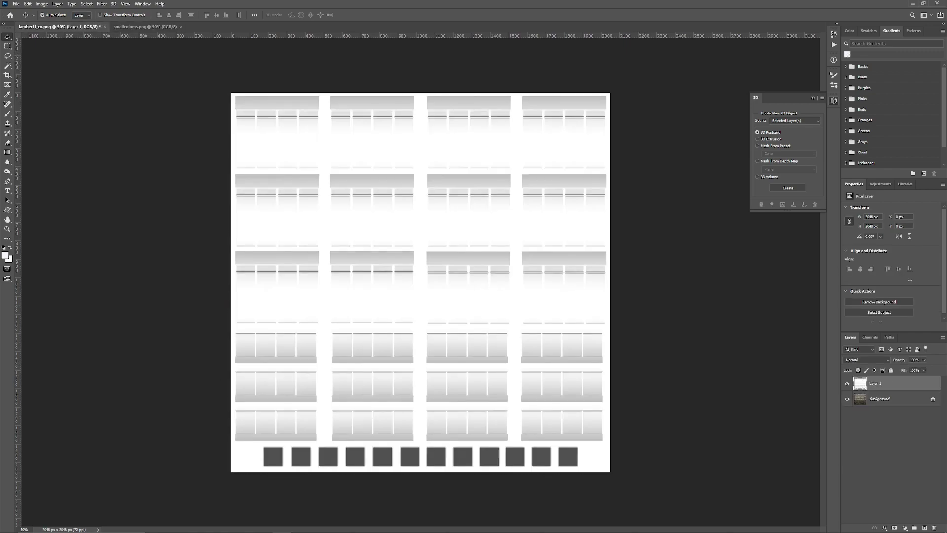
left_click(866, 359)
left_click(863, 377)
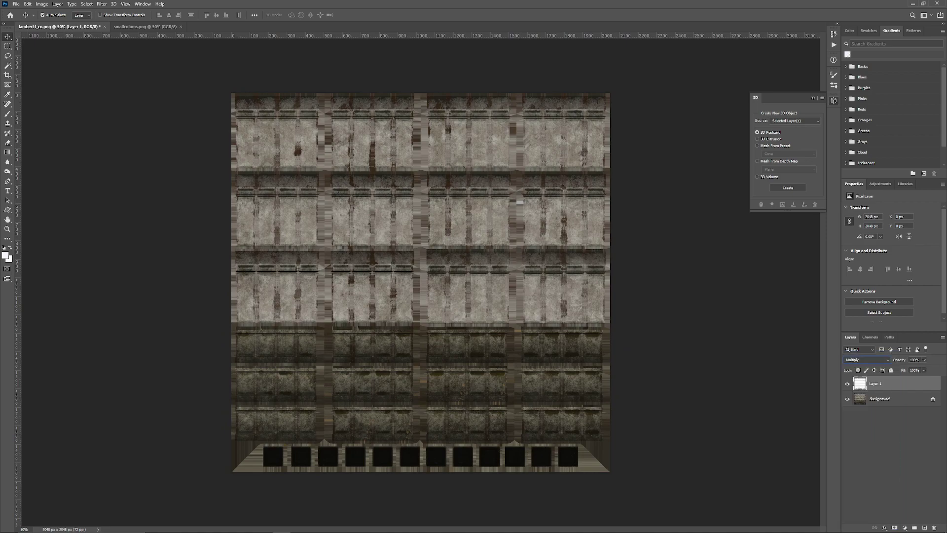
left_click(847, 383)
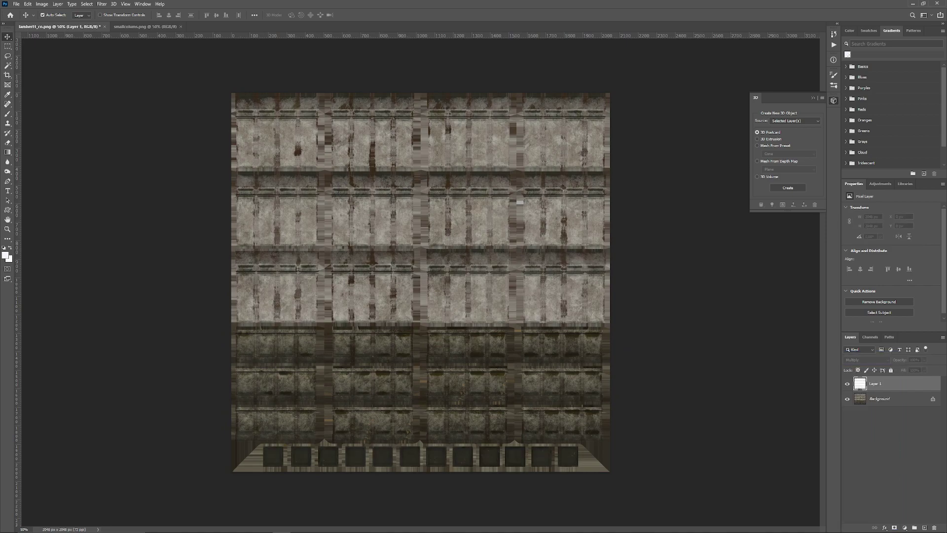
left_click(847, 383)
left_click(847, 383)
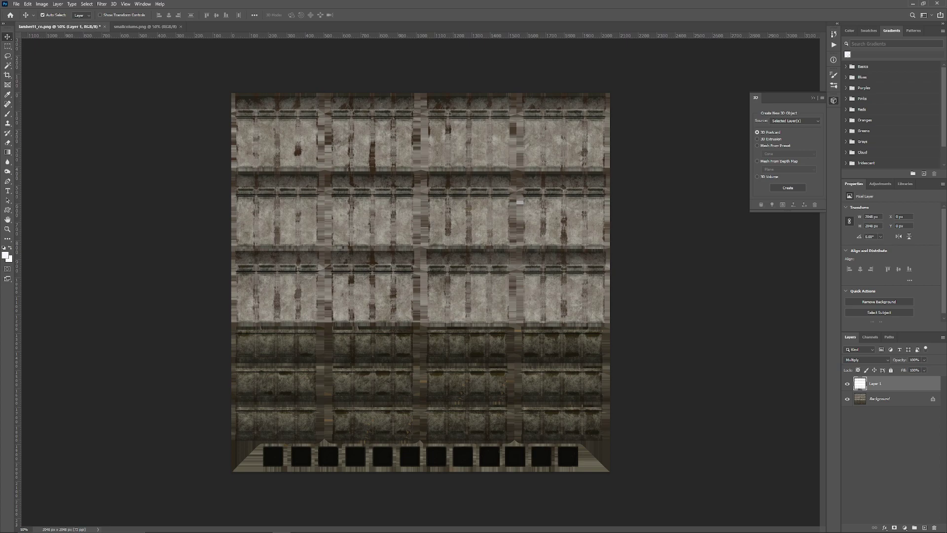
Step: Merge the AO layer with the background layer and save lambert1_co.png
left_click(883, 399, "shift")
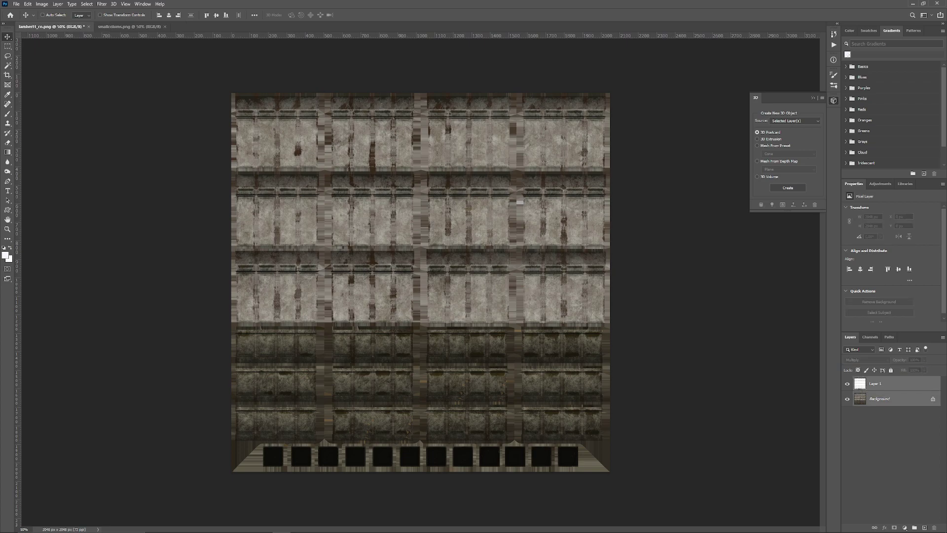
right_click(877, 403)
left_click(897, 461)
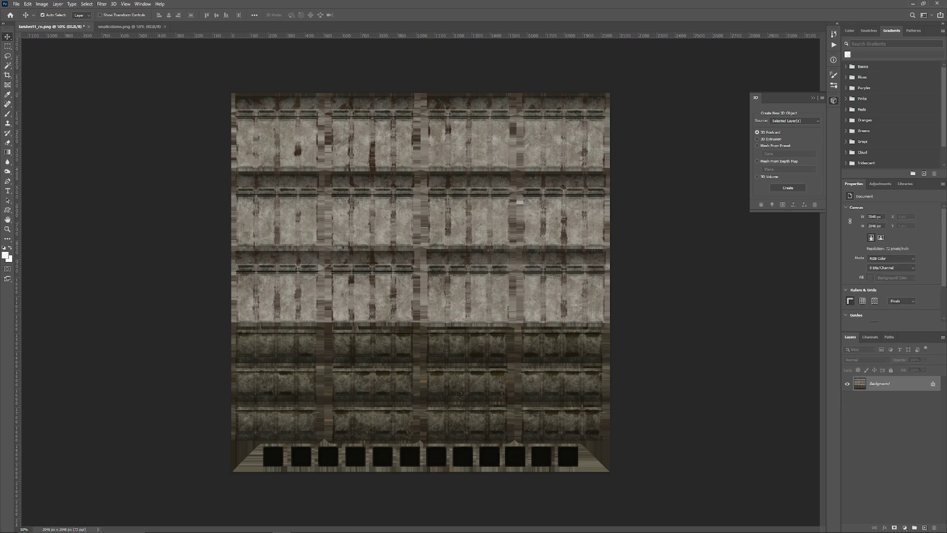
left_click(16, 4)
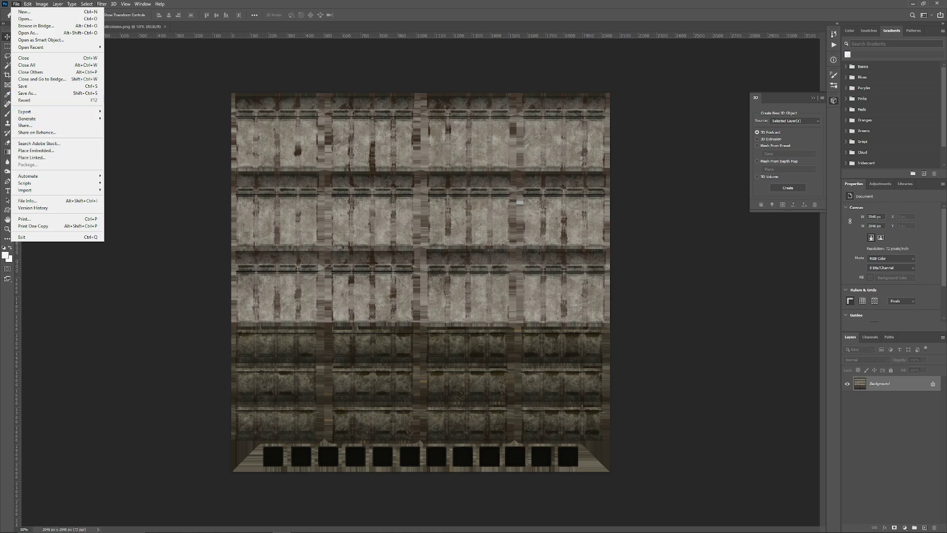
left_click(30, 87)
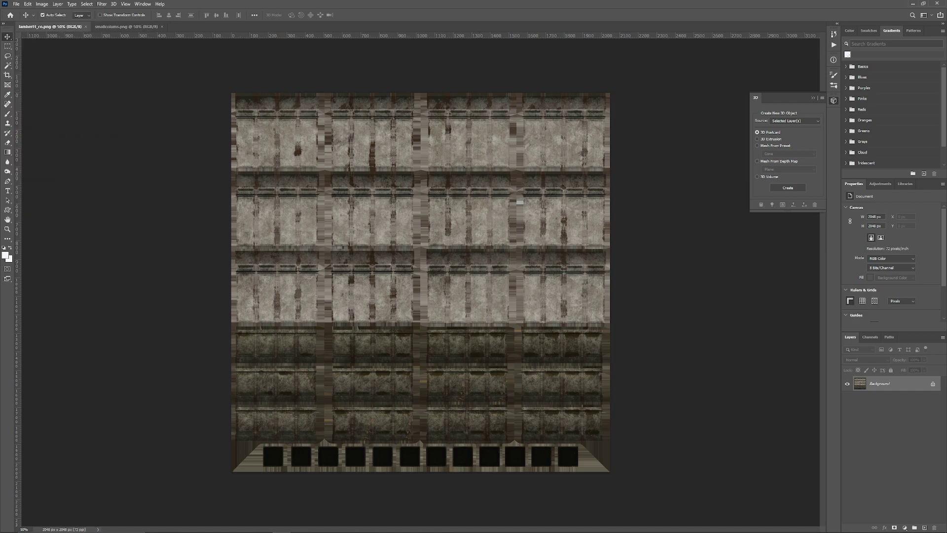
Step: Close both open images and switch back to Substance 3D Painter
key("ctrl+w")
key("ctrl+w")
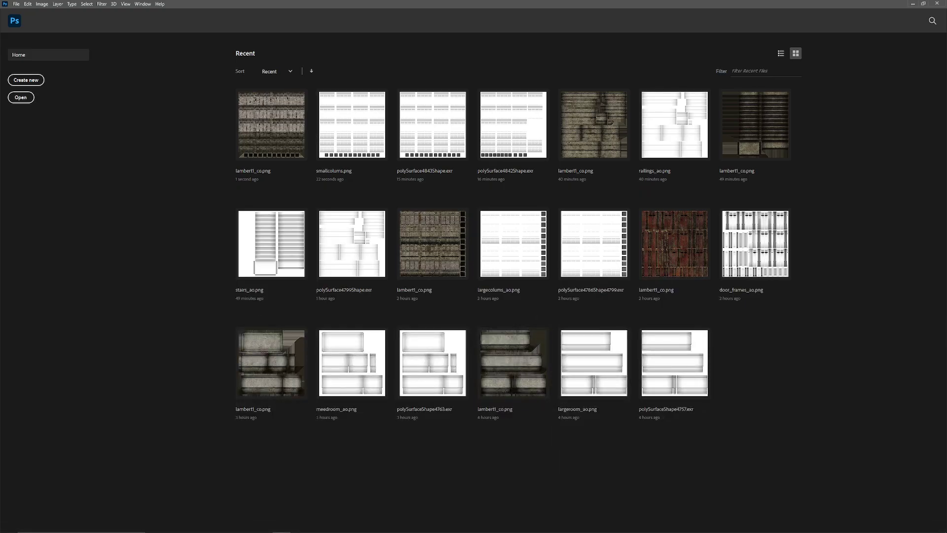
left_click(913, 4)
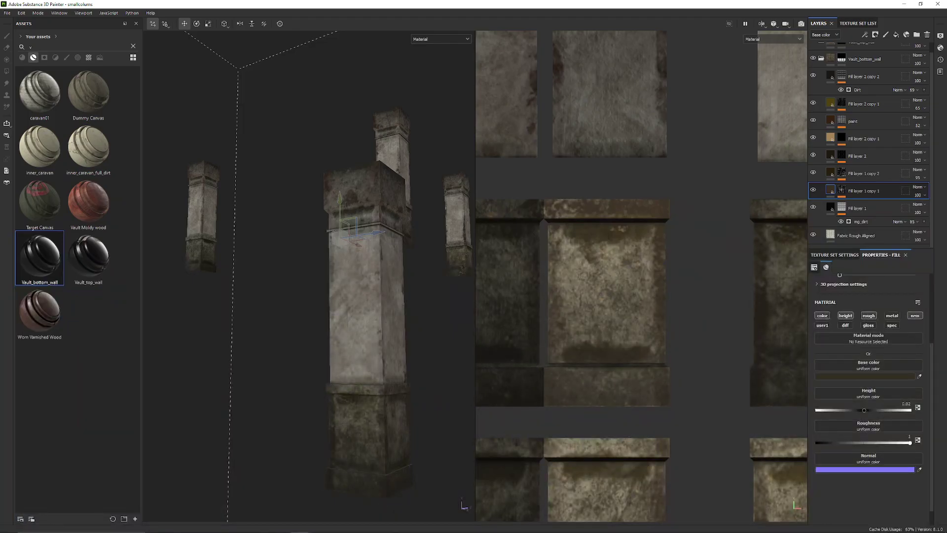
Step: Look over the whole set of small pillars from a distance and save the smallcolums project
scroll(345, 267, "down", 5)
left_click_drag(375, 257, 291, 270, "alt")
scroll(345, 266, "down", 2)
scroll(291, 270, "up", 1)
key("q")
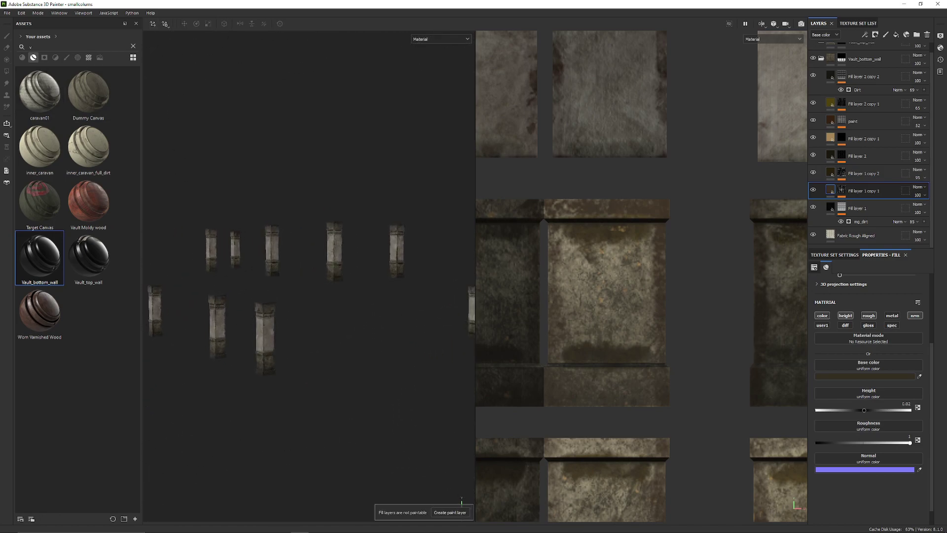
left_click(7, 13)
left_click(19, 70)
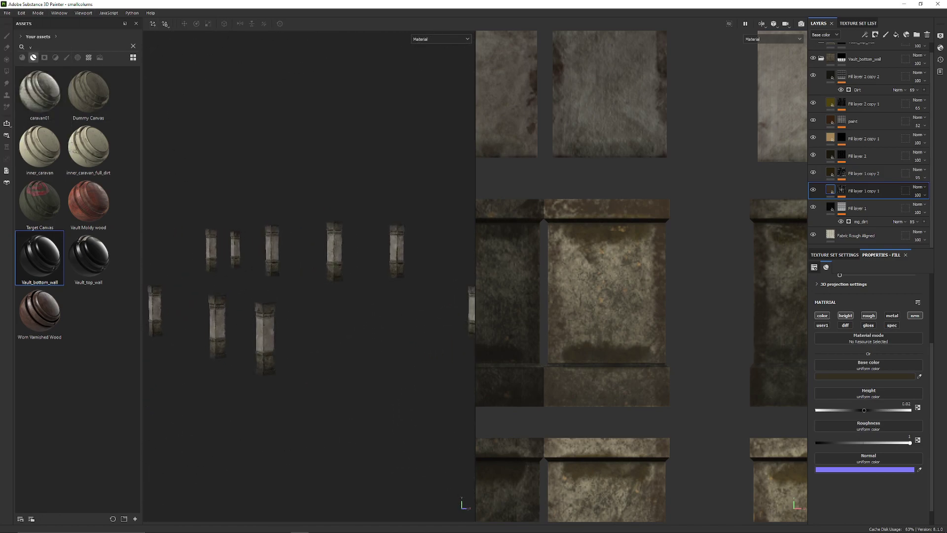
Step: Switch to Maya and isolate the selected small pillars in the viewport
left_click(264, 525)
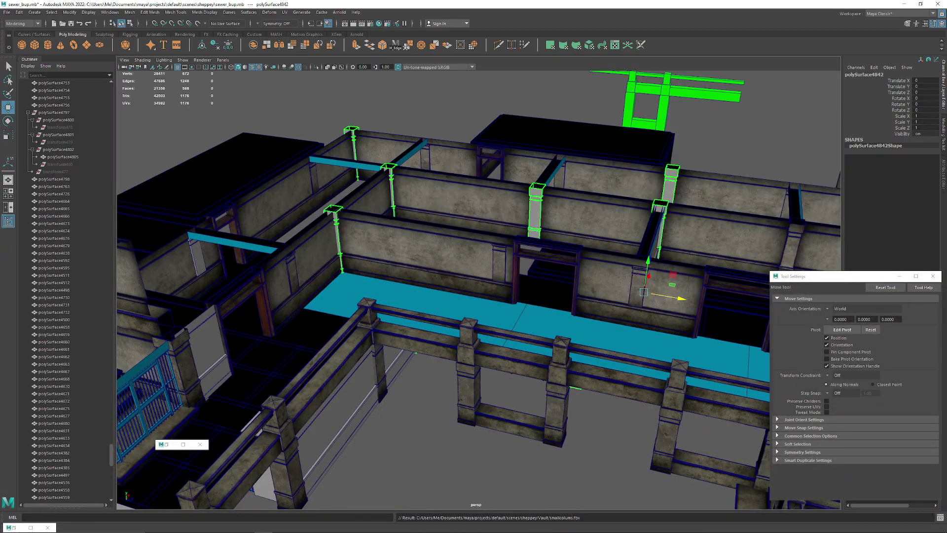
left_click_drag(424, 336, 523, 286, "alt")
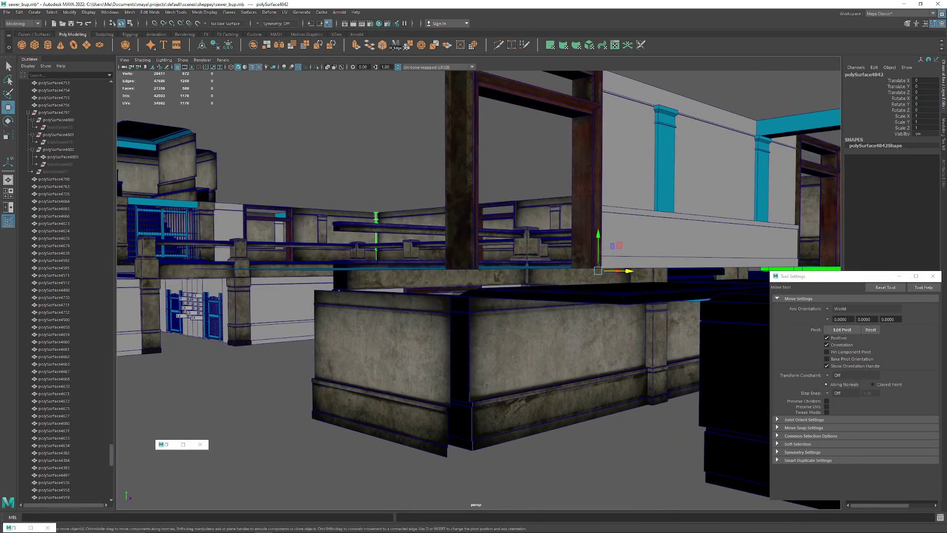
key("ctrl+1")
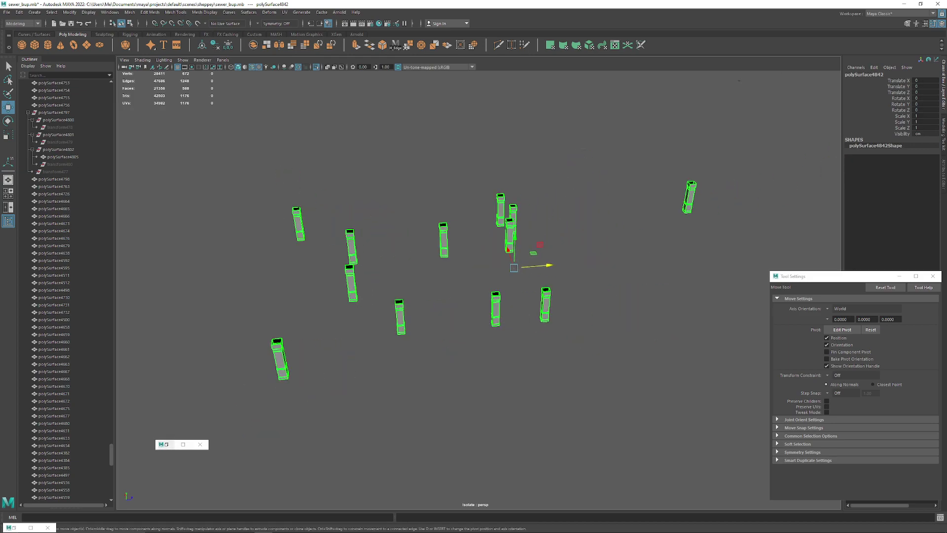
Step: Create a new Lambert material in the Hypershade and name it smallcolums
left_click(15, 527)
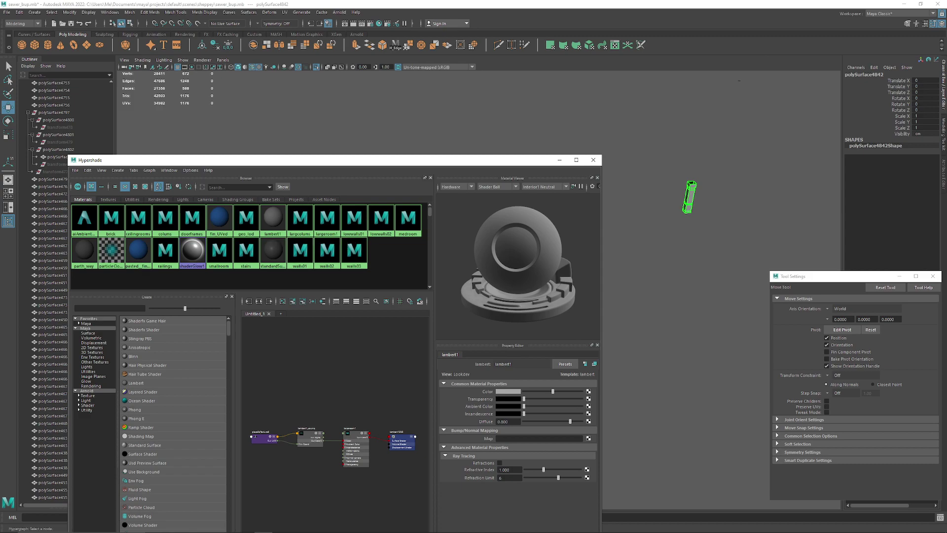
left_click(136, 382)
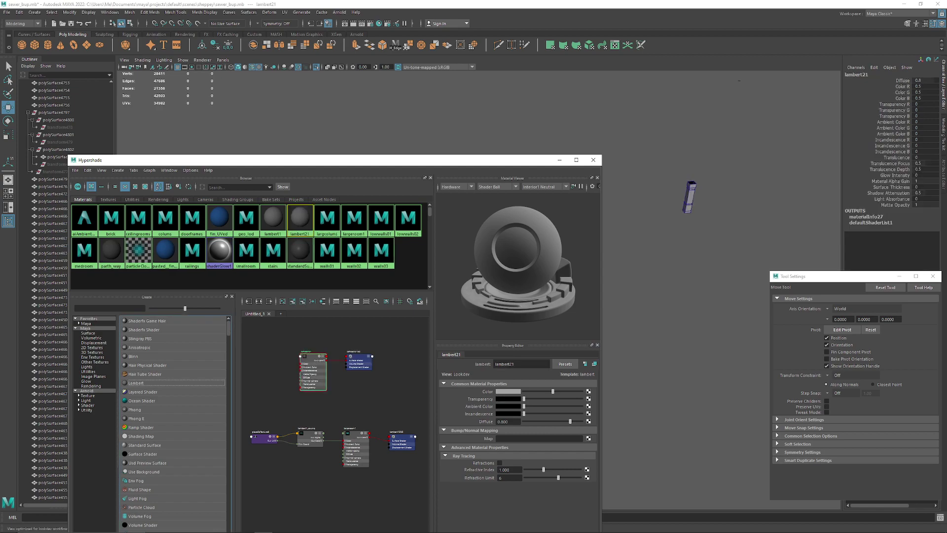
double_click(505, 364)
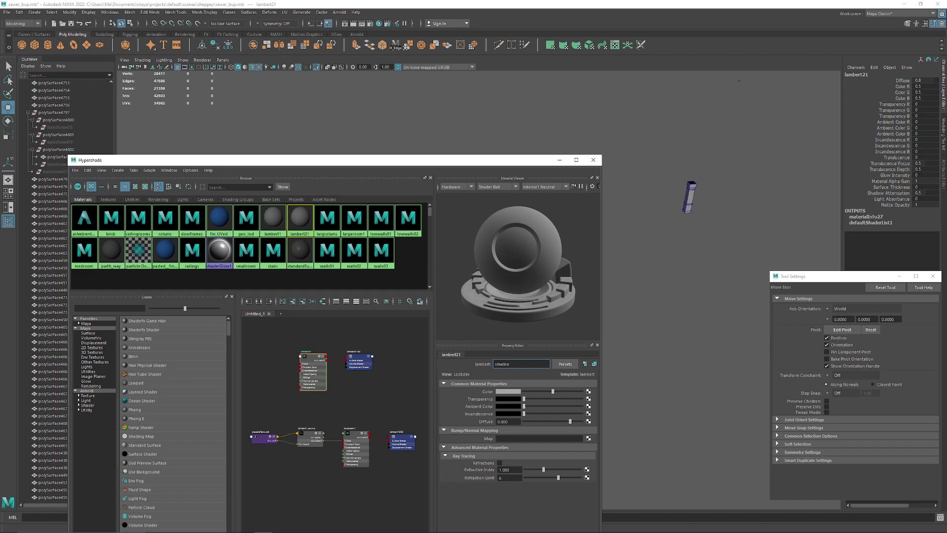
key("Return")
Step: Connect a File texture to the smallcolums material's color and load lambert1_co.png from the smallcolums folder in new textures
left_click(589, 391)
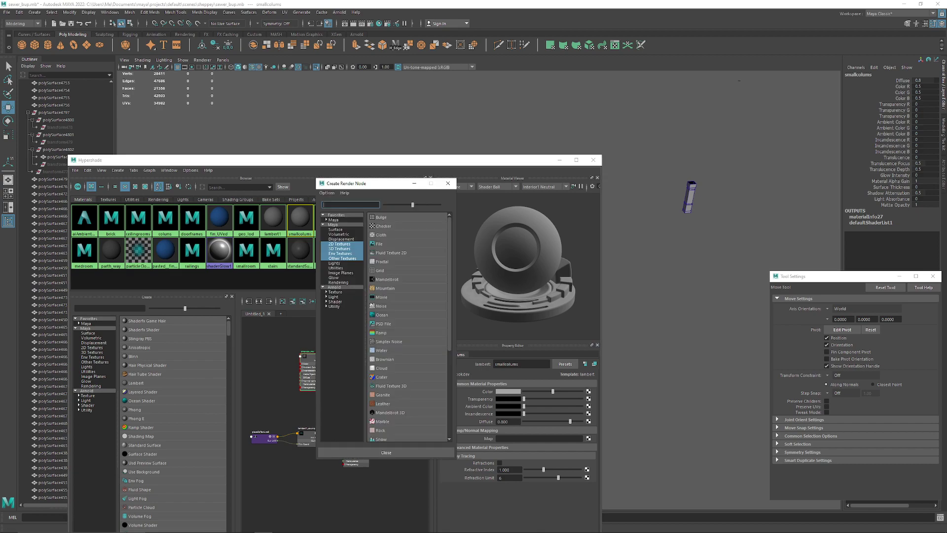
left_click(379, 244)
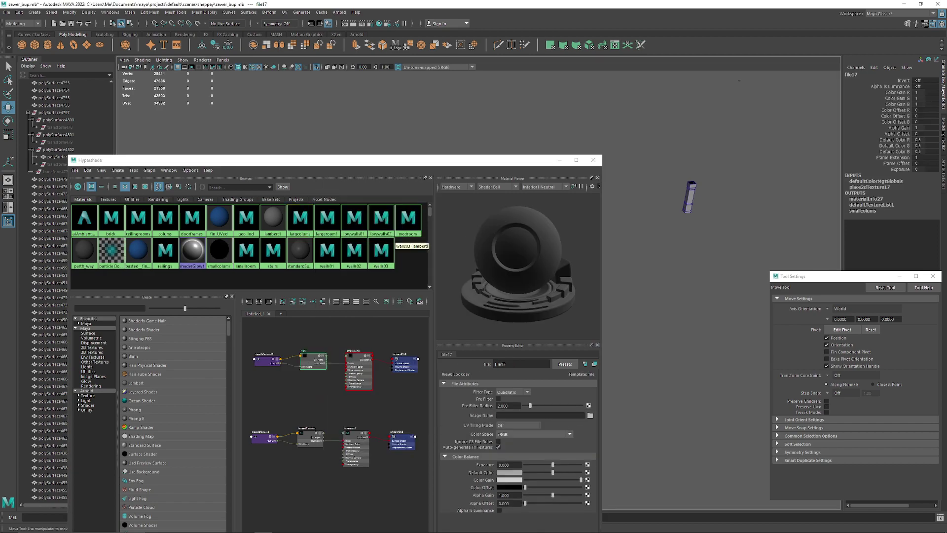
left_click(591, 415)
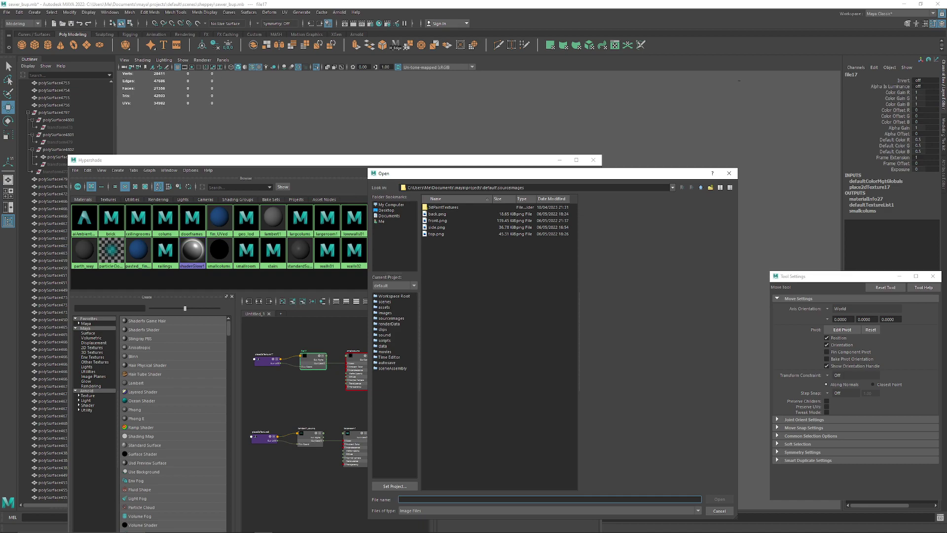
left_click(701, 187)
left_click(701, 187)
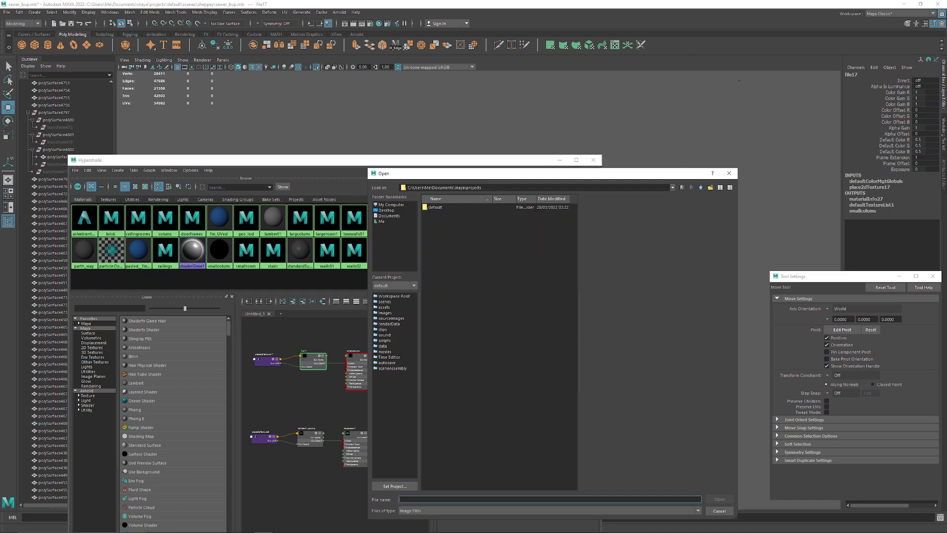
left_click(384, 302)
double_click(436, 267)
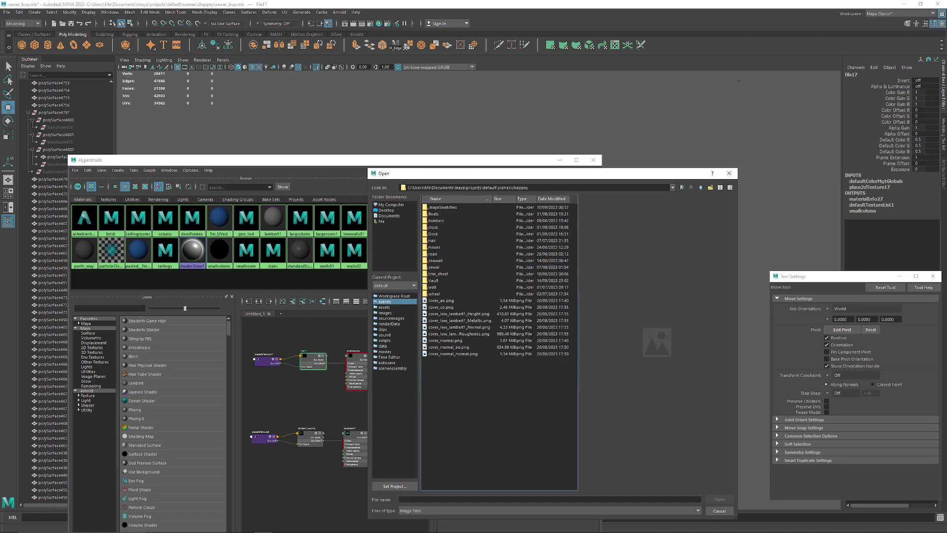
double_click(433, 281)
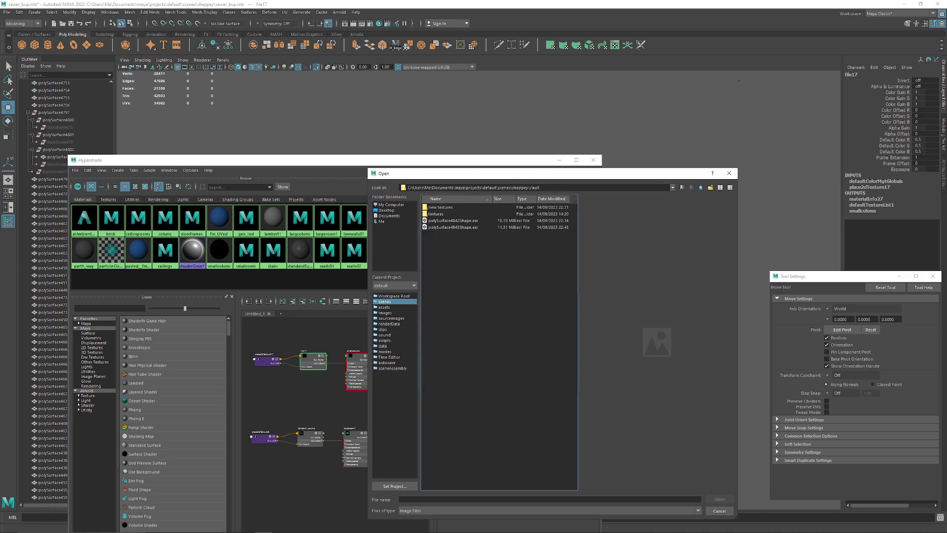
double_click(440, 208)
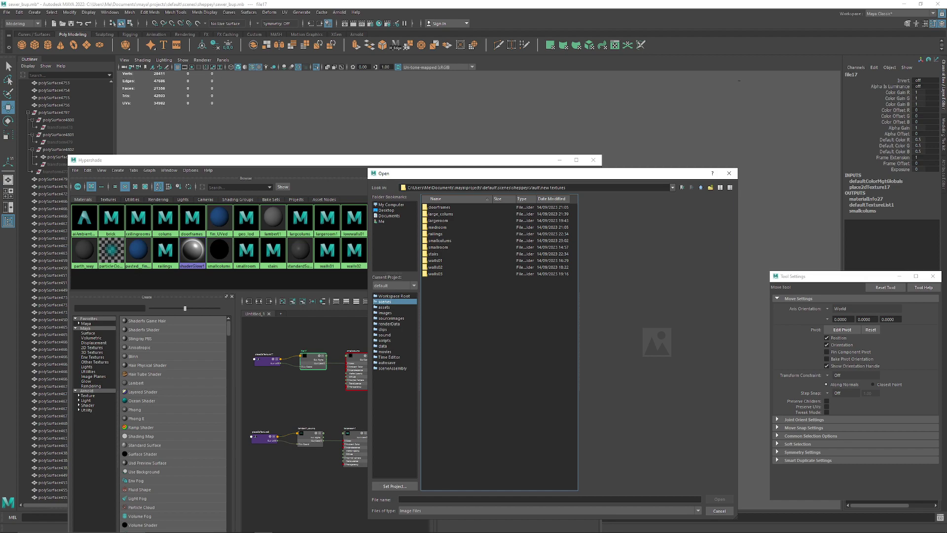
double_click(439, 240)
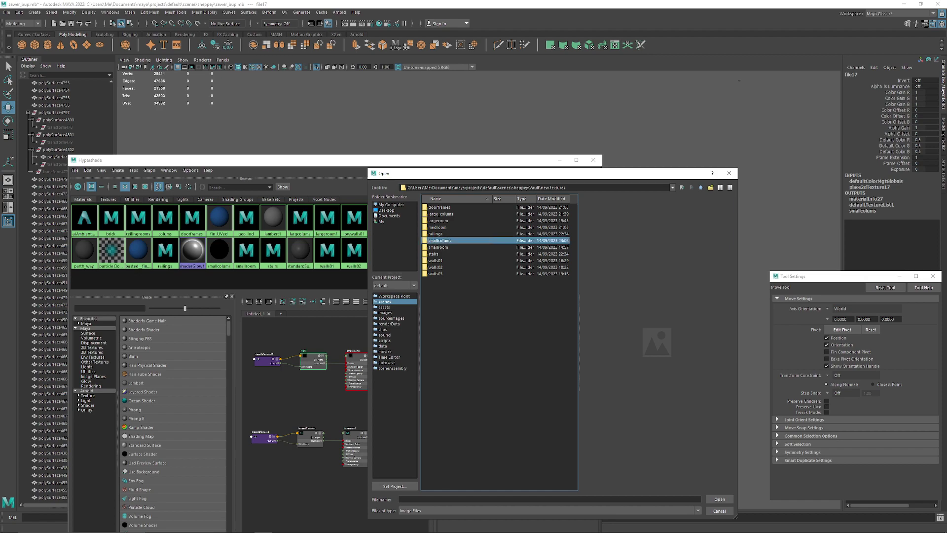
left_click(444, 213)
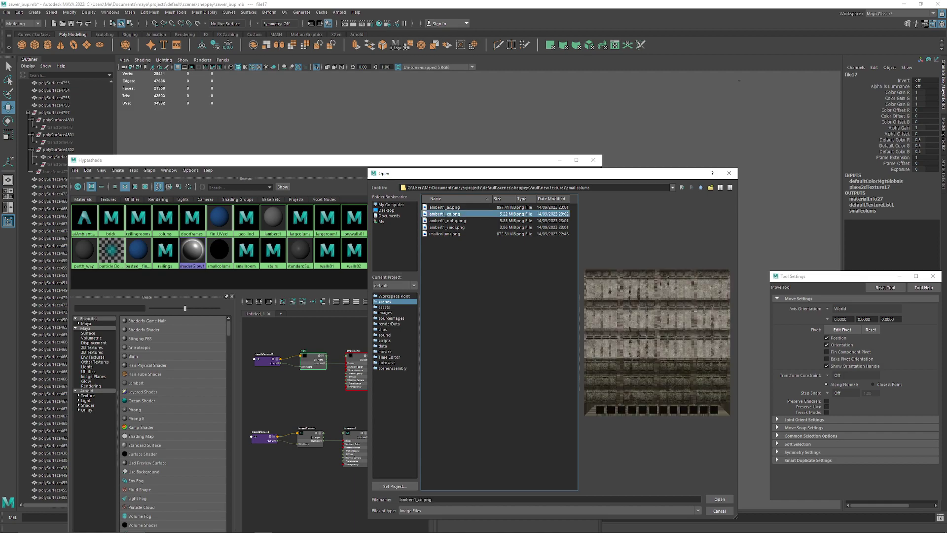
key("Return")
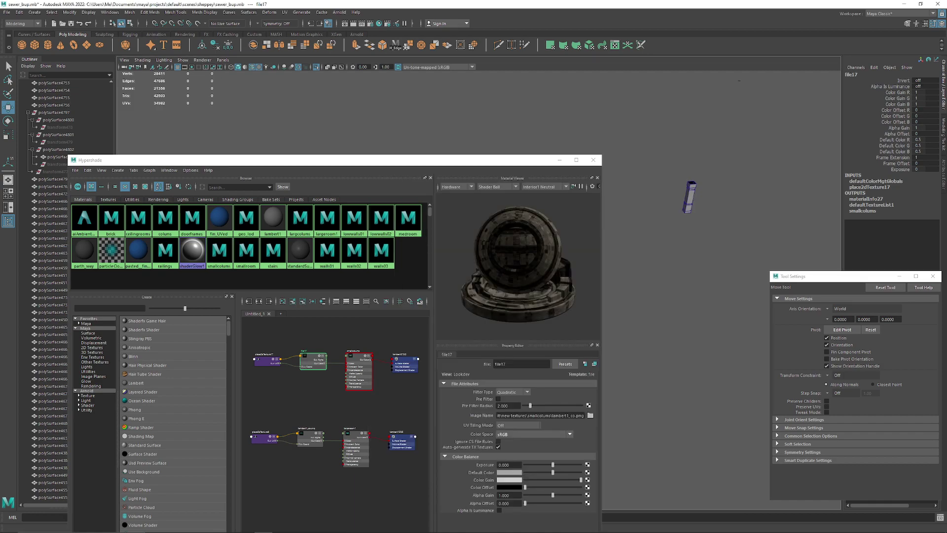
Step: Assign the smallcolums material to the small pillars and minimize the Hypershade
left_click_drag(315, 160, 510, 249)
left_click(510, 231)
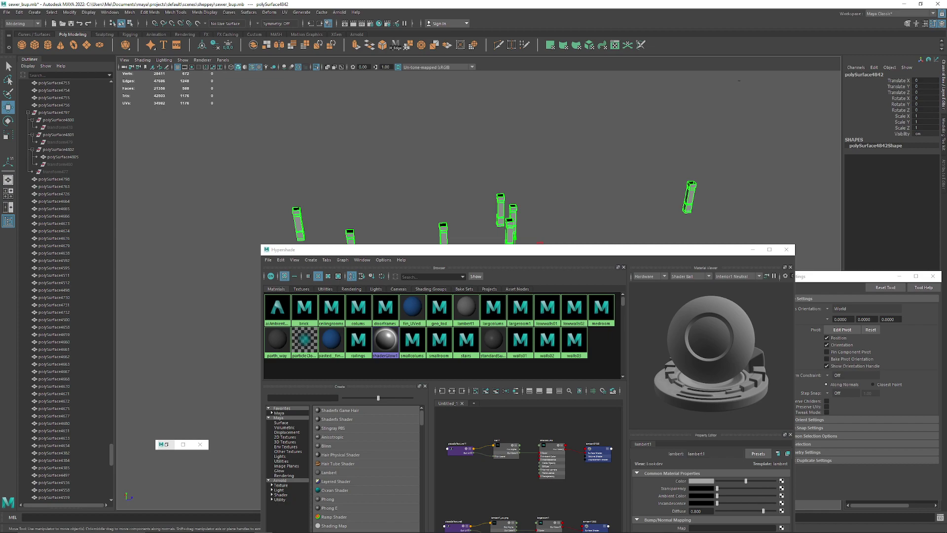
right_click_drag(412, 340, 412, 315)
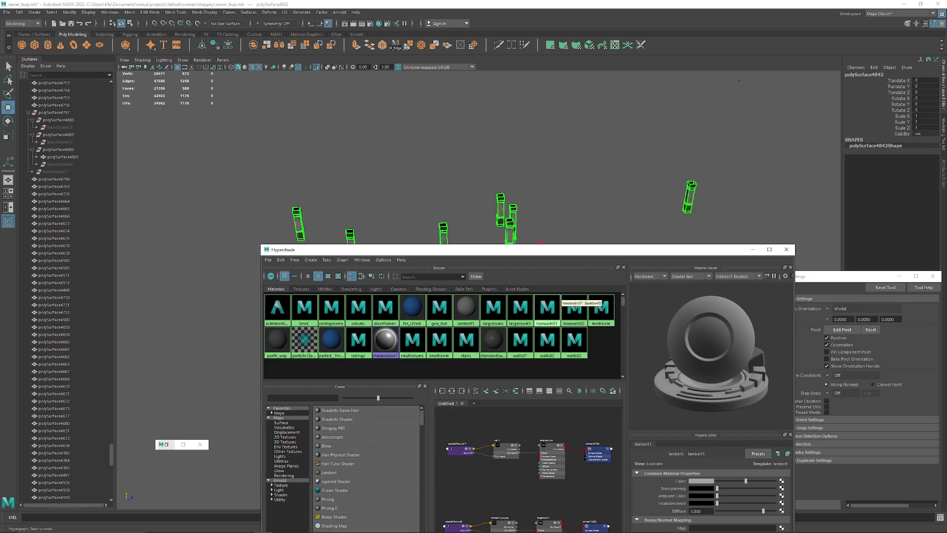
left_click(752, 250)
Step: Turn off the wireframe overlay on the textured pillars and exit isolation to show the whole vault
left_click(641, 316)
left_click_drag(641, 316, 582, 281, "alt")
scroll(582, 281, "up", 5)
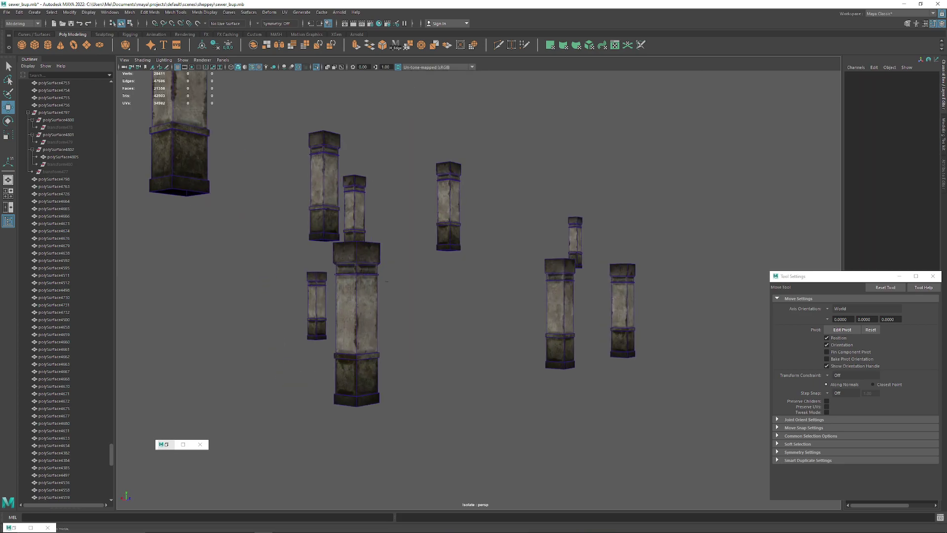
left_click_drag(386, 282, 202, 284, "alt")
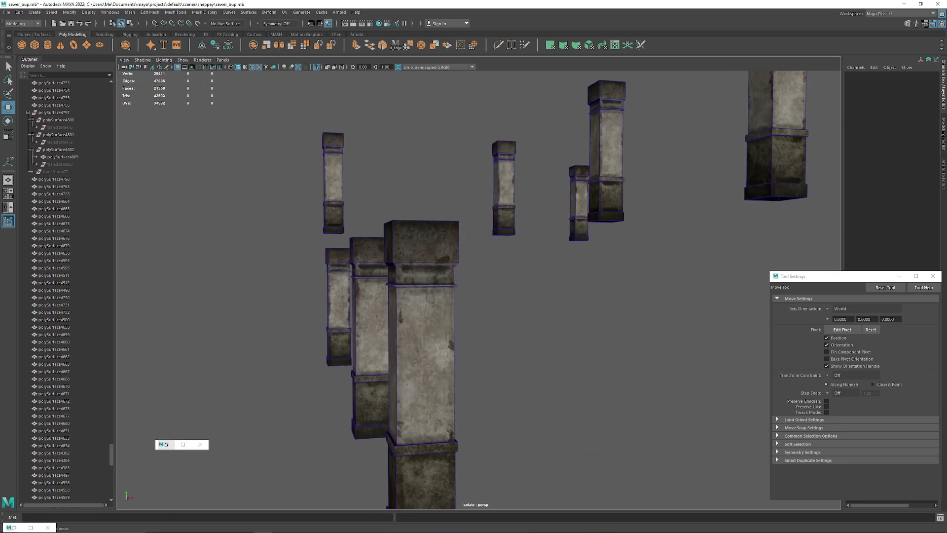
key("alt+5")
left_click_drag(374, 281, 592, 316, "alt")
scroll(493, 291, "up", 3)
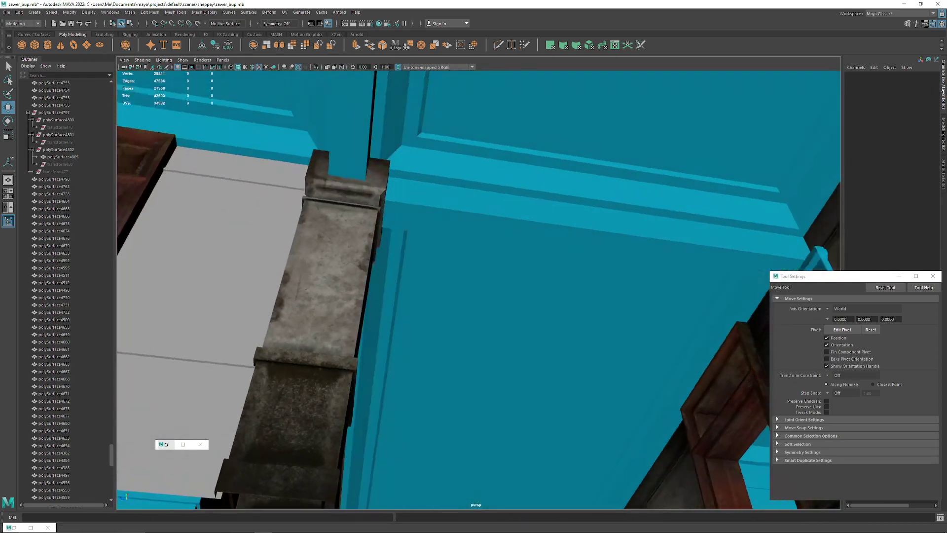
Step: Examine how the textured small pillars match the surrounding walls in the rooms and along the corridor
left_click(319, 276)
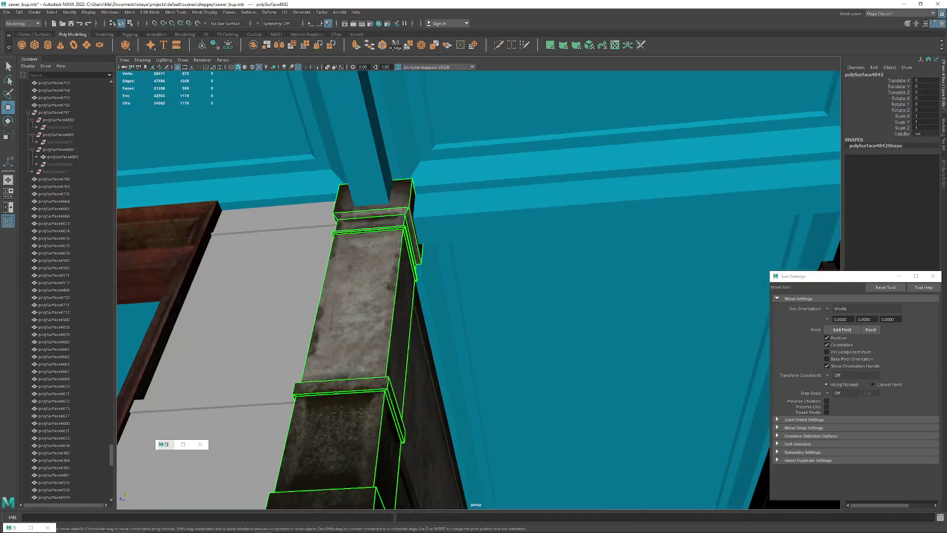
scroll(476, 288, "down", 10)
scroll(476, 289, "up", 4)
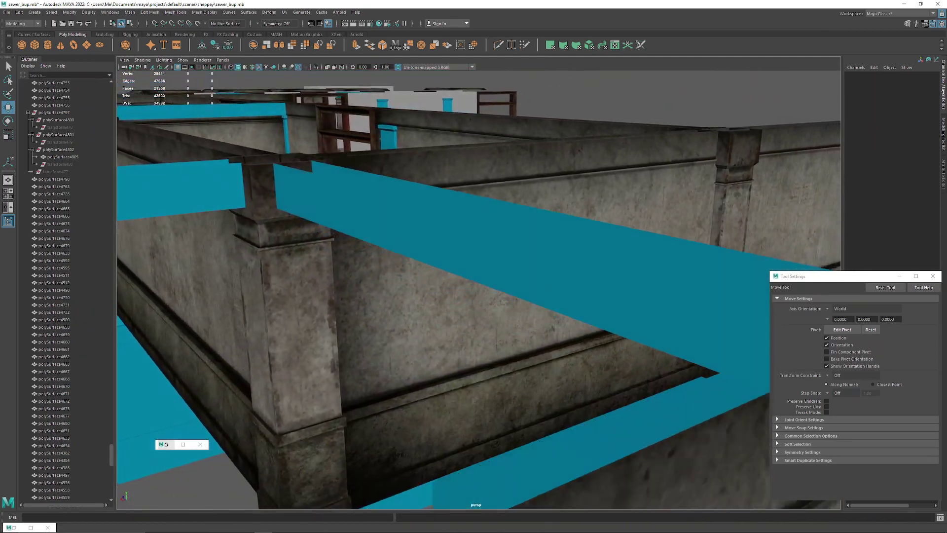
left_click_drag(444, 296, 375, 295, "alt")
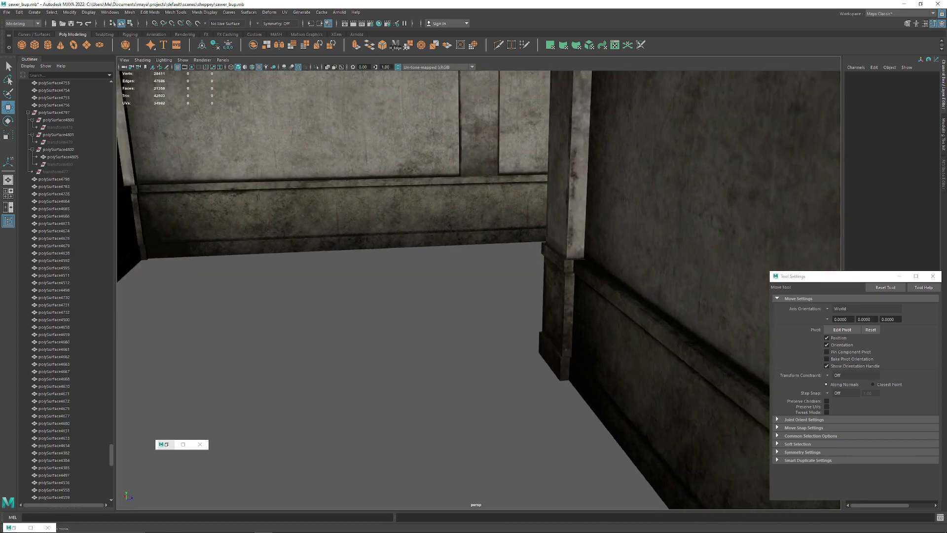
scroll(474, 286, "down", 8)
left_click_drag(474, 286, 375, 345, "alt")
middle_click_drag(424, 257, 518, 315, "alt")
left_click_drag(518, 316, 444, 232, "alt")
scroll(474, 286, "up", 6)
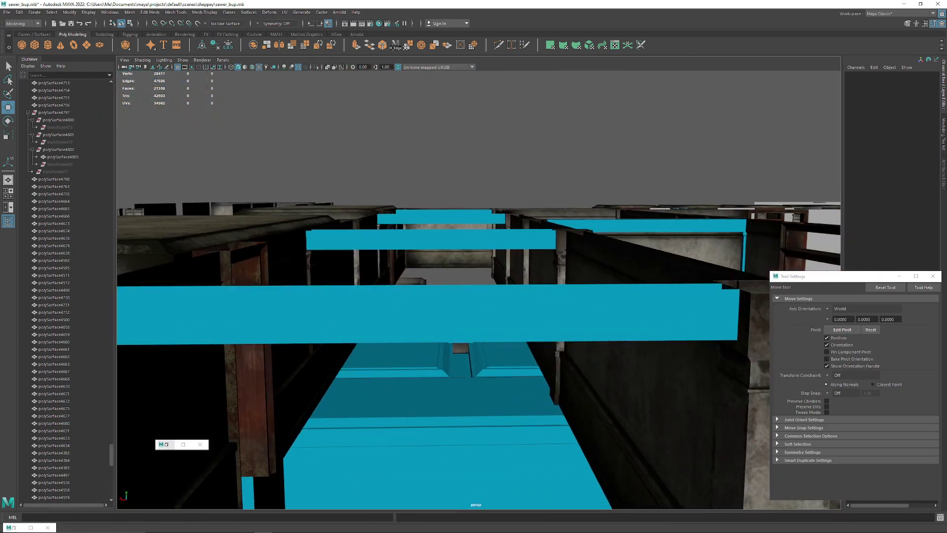
middle_click_drag(474, 287, 454, 207, "alt")
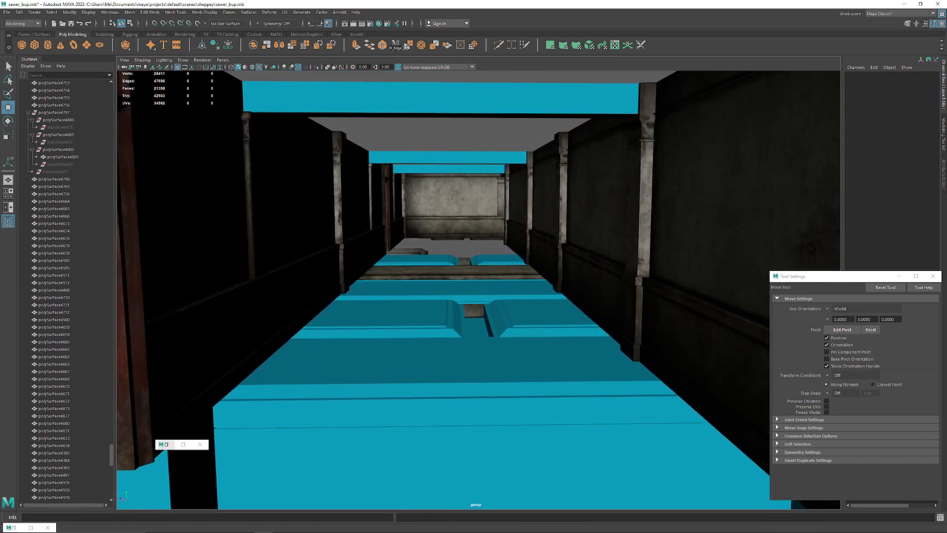
scroll(479, 289, "up", 5)
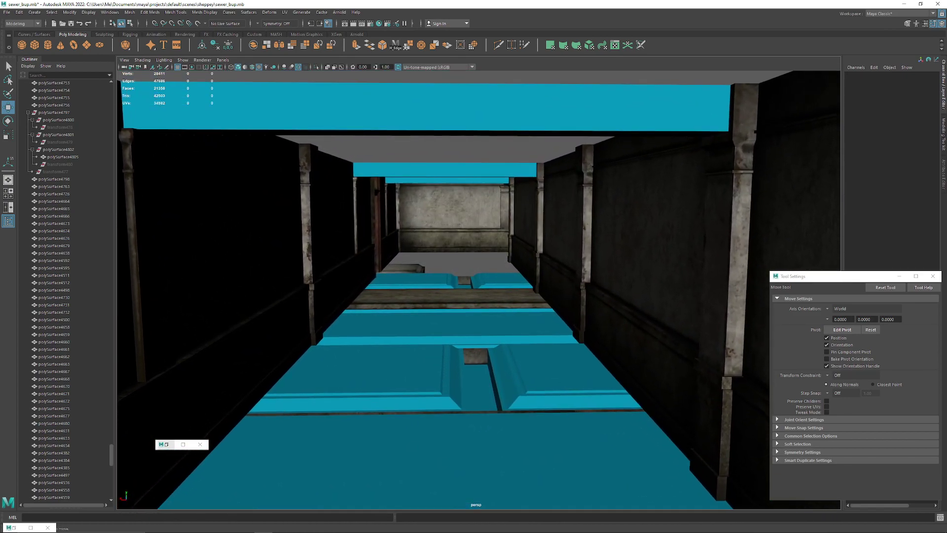
Step: Examine the textured small pillars against the wall panels in the room at the far end of the corridor
scroll(478, 289, "up", 3)
scroll(478, 289, "up", 8)
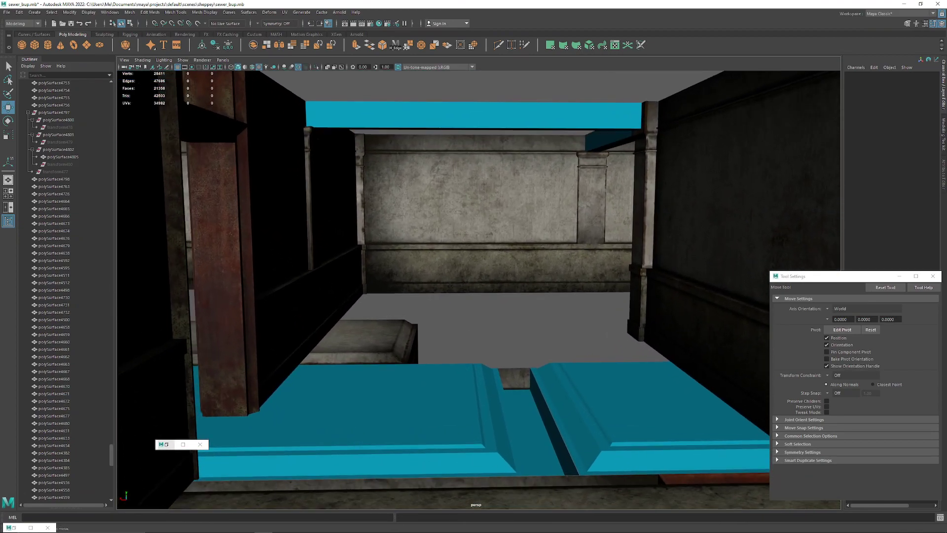
left_click_drag(478, 290, 497, 290, "alt")
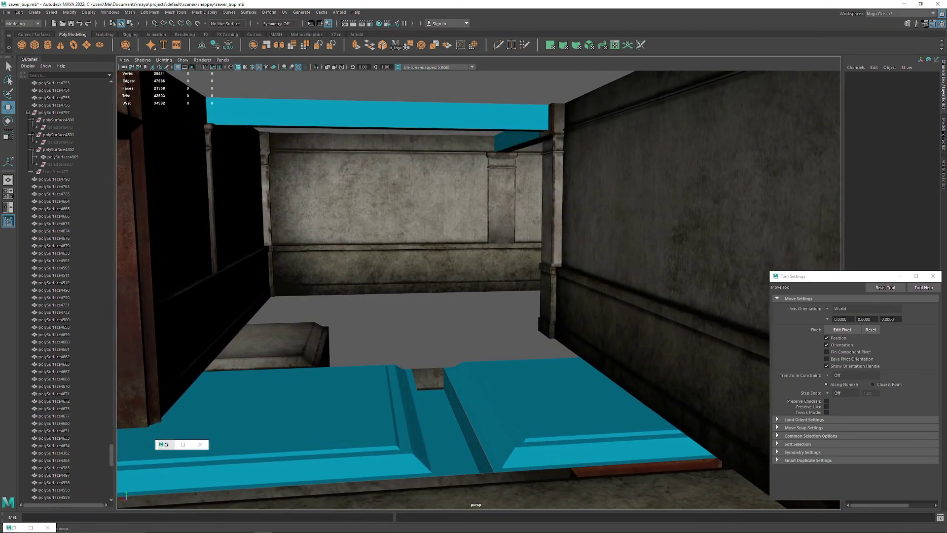
middle_click_drag(497, 290, 543, 316, "alt")
scroll(543, 316, "up", 1)
scroll(543, 316, "down", 2)
scroll(478, 289, "up", 3)
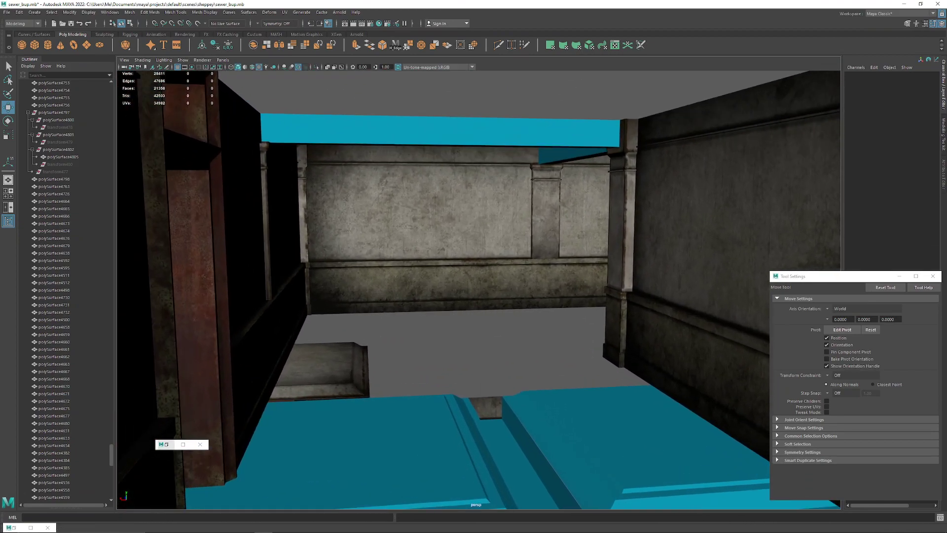
scroll(479, 289, "down", 2)
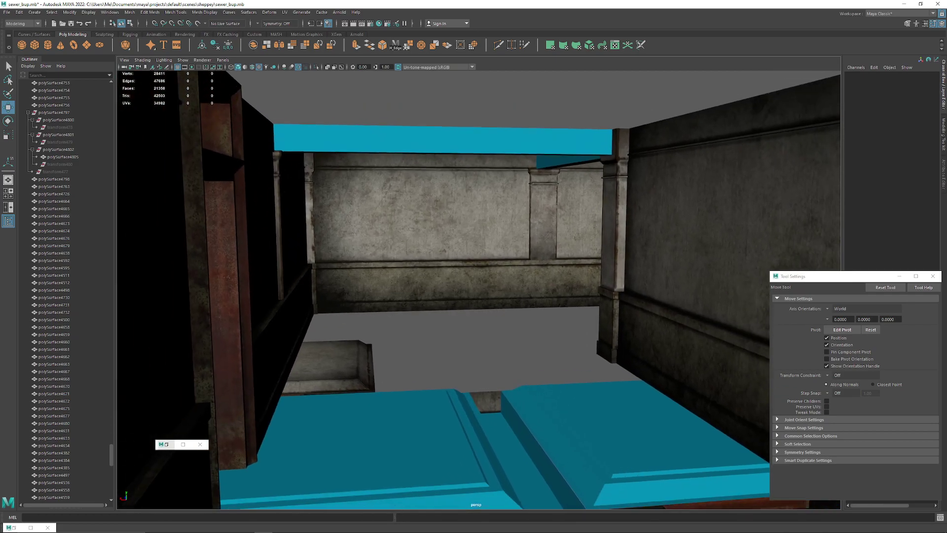
scroll(478, 289, "down", 3)
scroll(478, 289, "down", 5)
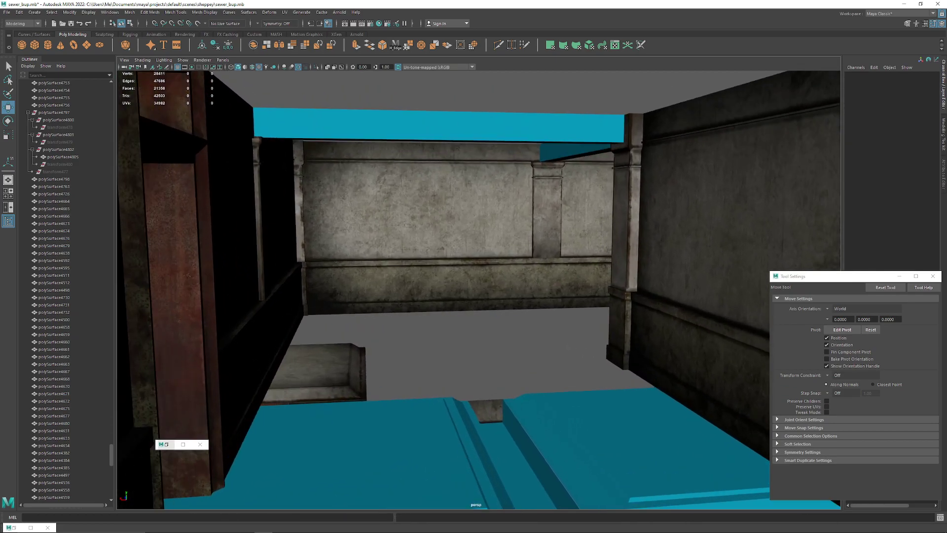
scroll(479, 290, "up", 3)
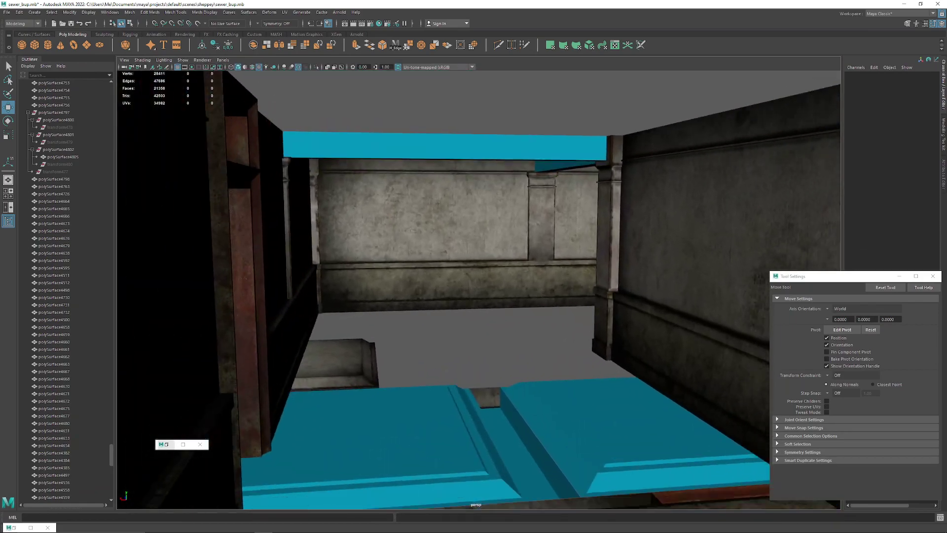
Step: Select the group of surplus pieces in the overview of the vault scene and delete them
left_click_drag(478, 290, 355, 340, "alt")
scroll(478, 290, "down", 10)
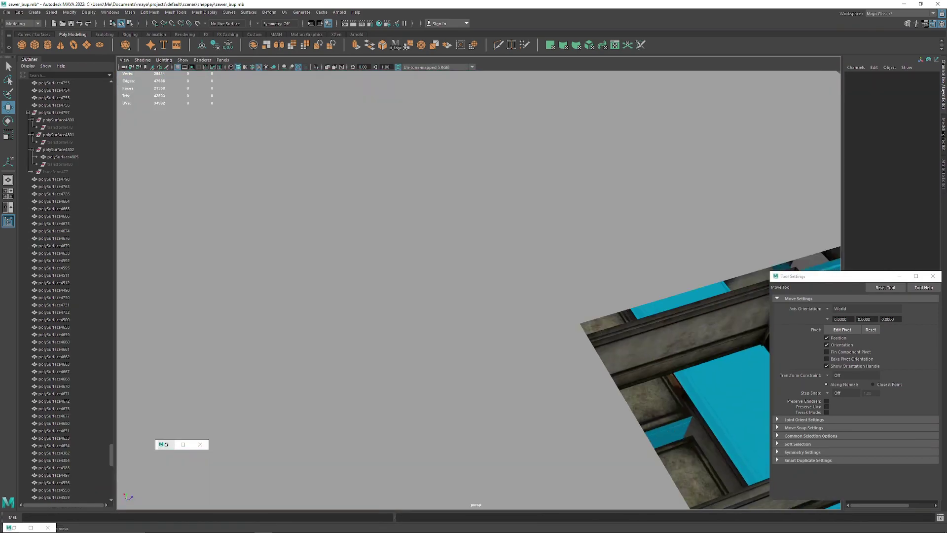
middle_click_drag(479, 290, 434, 143, "alt")
scroll(479, 290, "up", 6)
scroll(478, 290, "down", 5)
left_click_drag(479, 290, 542, 222, "alt")
left_click_drag(288, 111, 585, 266)
key("Delete")
left_click_drag(493, 266, 537, 315, "alt")
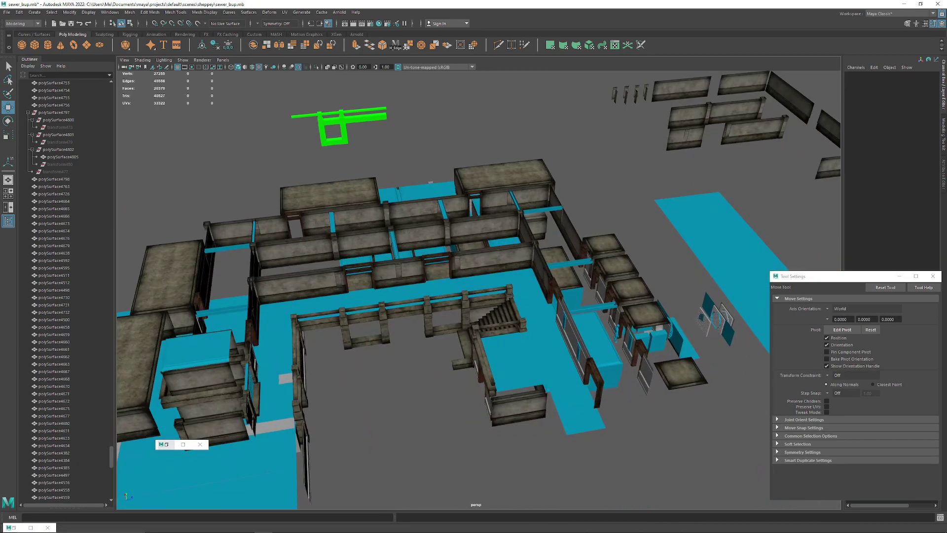
Step: Save the sewer_bup.mb scene and view the vault's balcony and staircase area
scroll(479, 290, "up", 4)
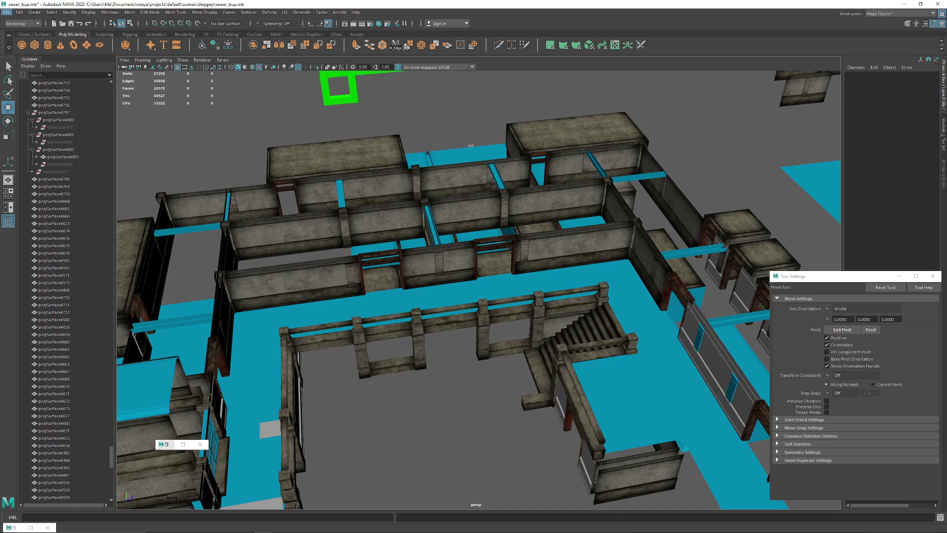
left_click(7, 11)
left_click(25, 42)
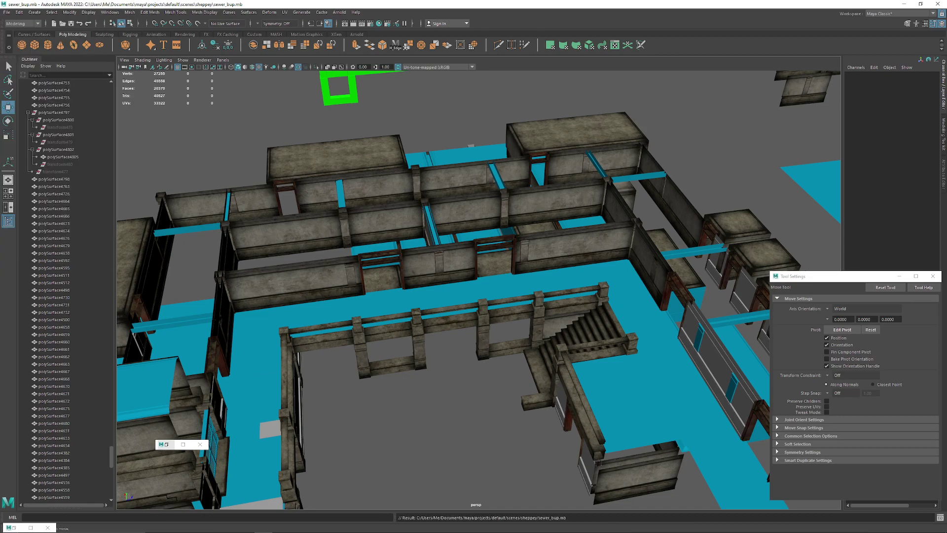
left_click_drag(473, 276, 538, 274, "alt")
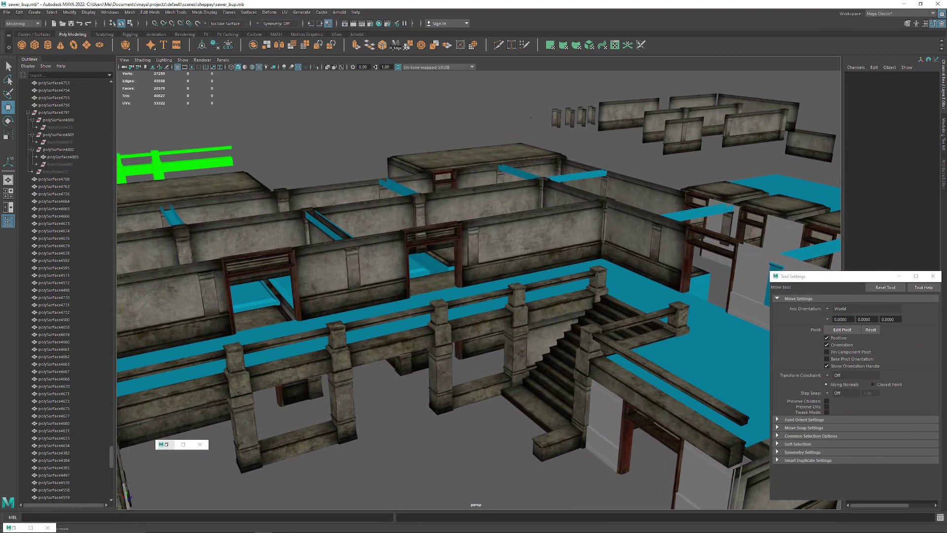